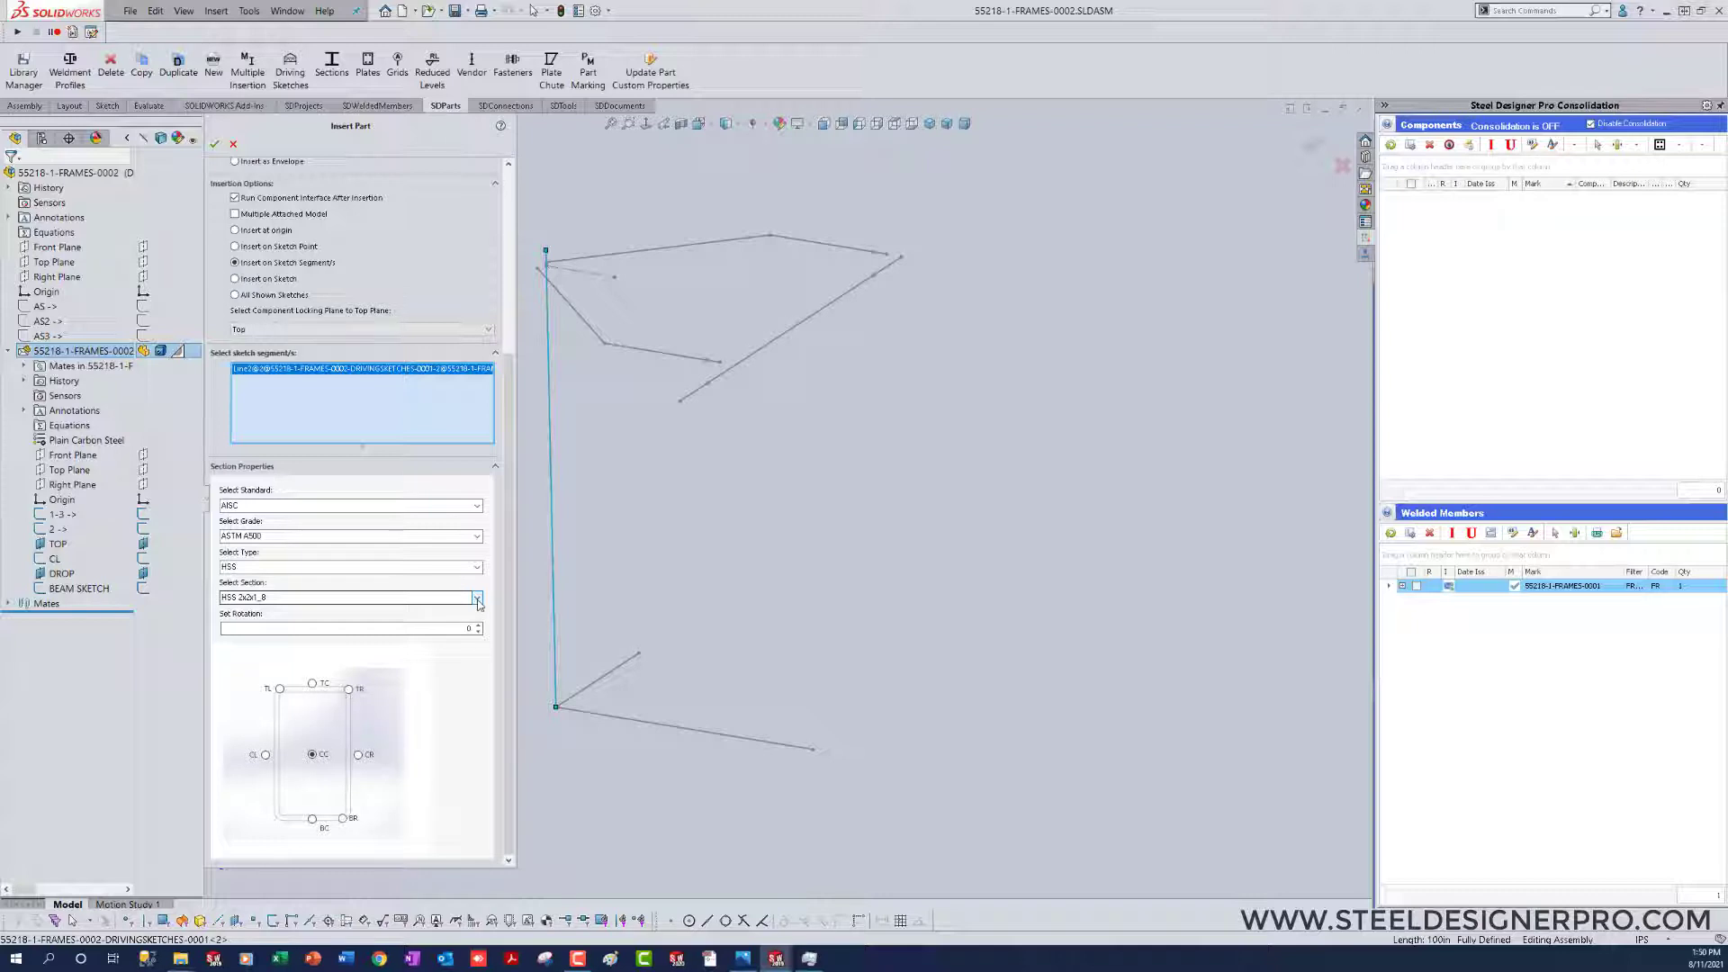
Step: Insert an HSS 8x4x5_8 member on the vertical sketch line with null miters at both ends
click(477, 600)
drag(476, 740, 480, 836)
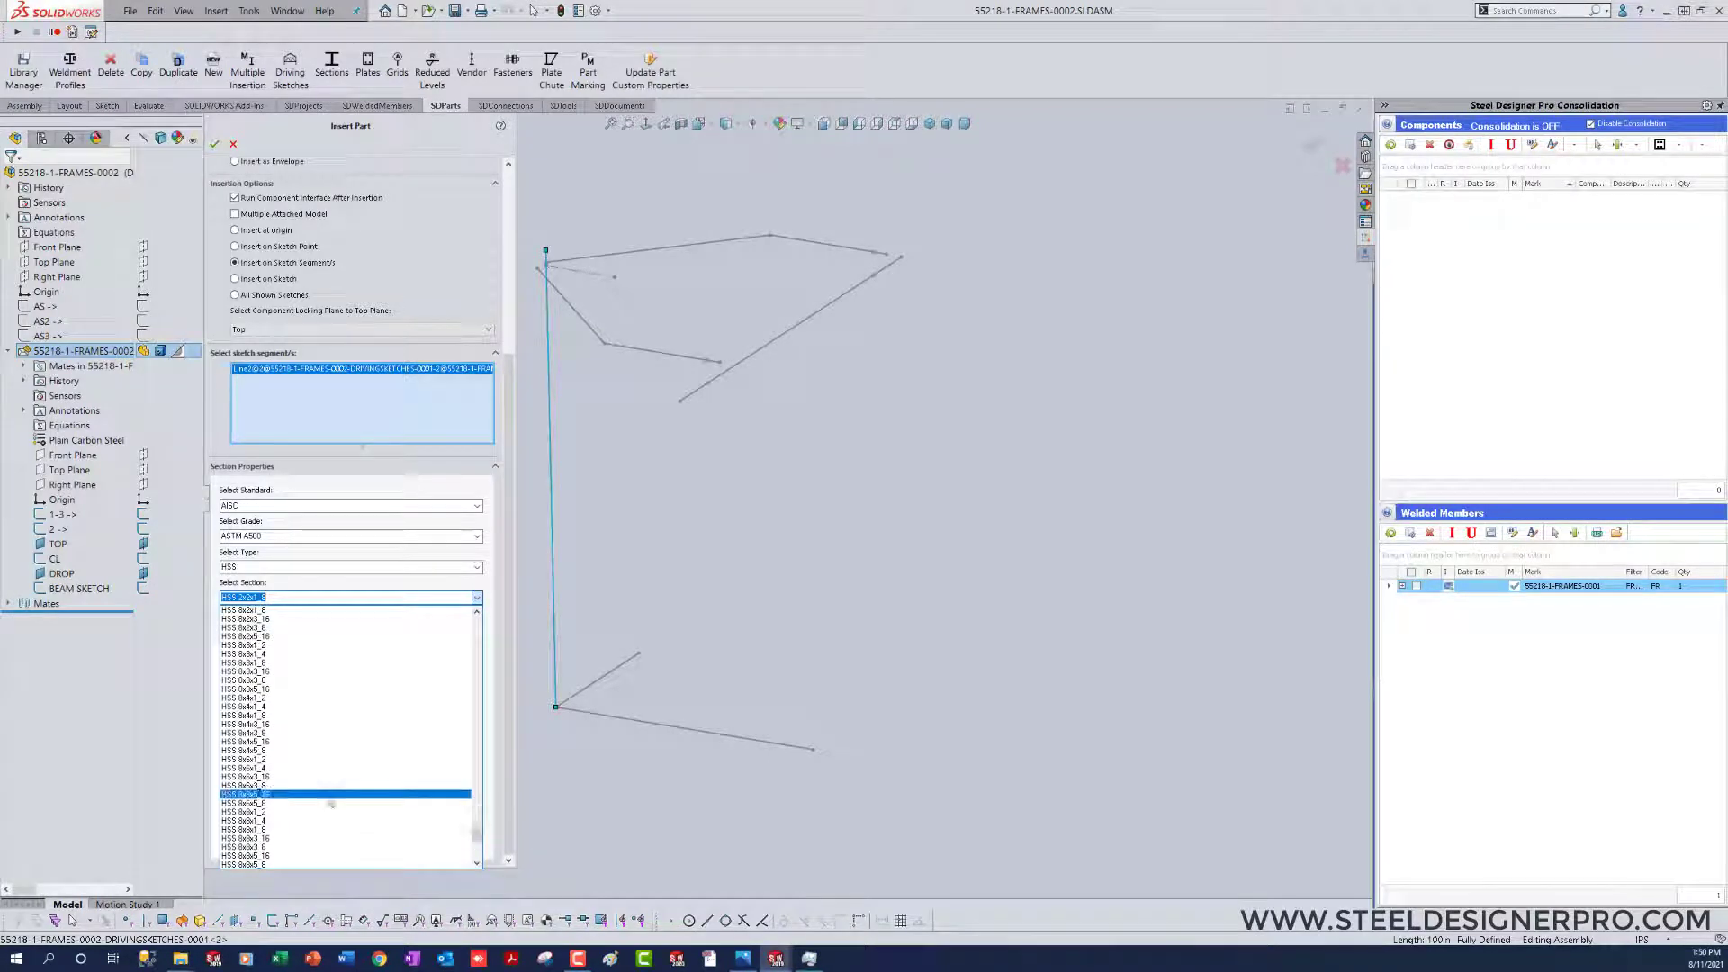
click(252, 750)
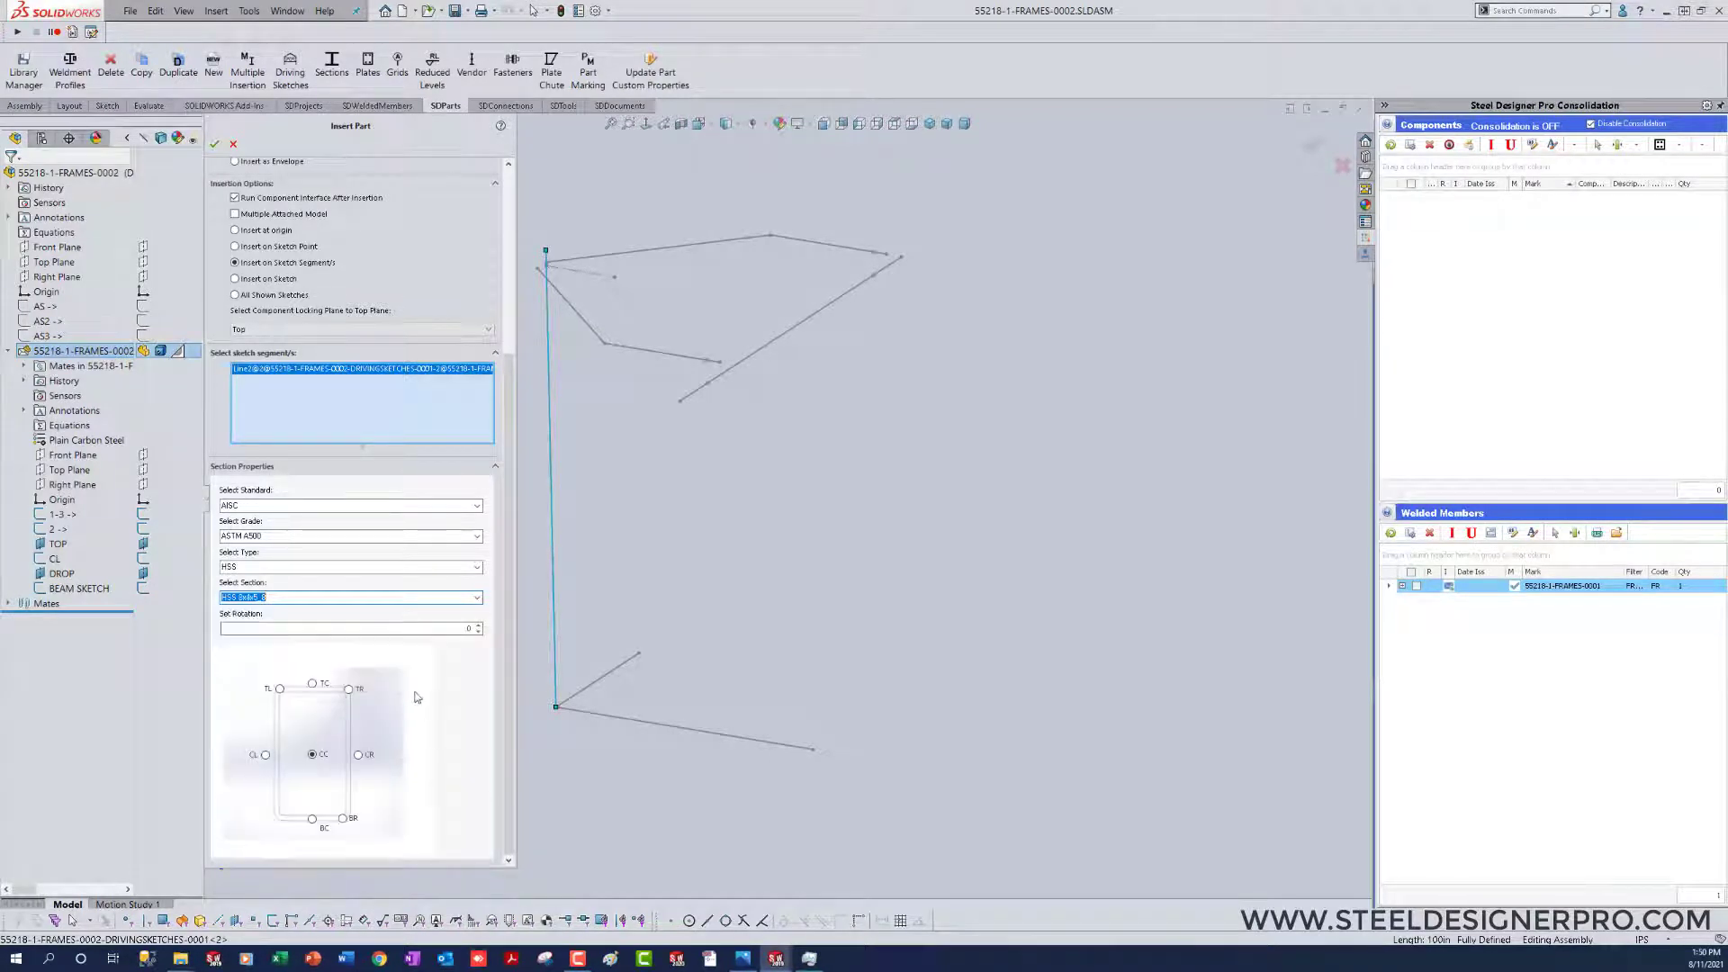
click(215, 144)
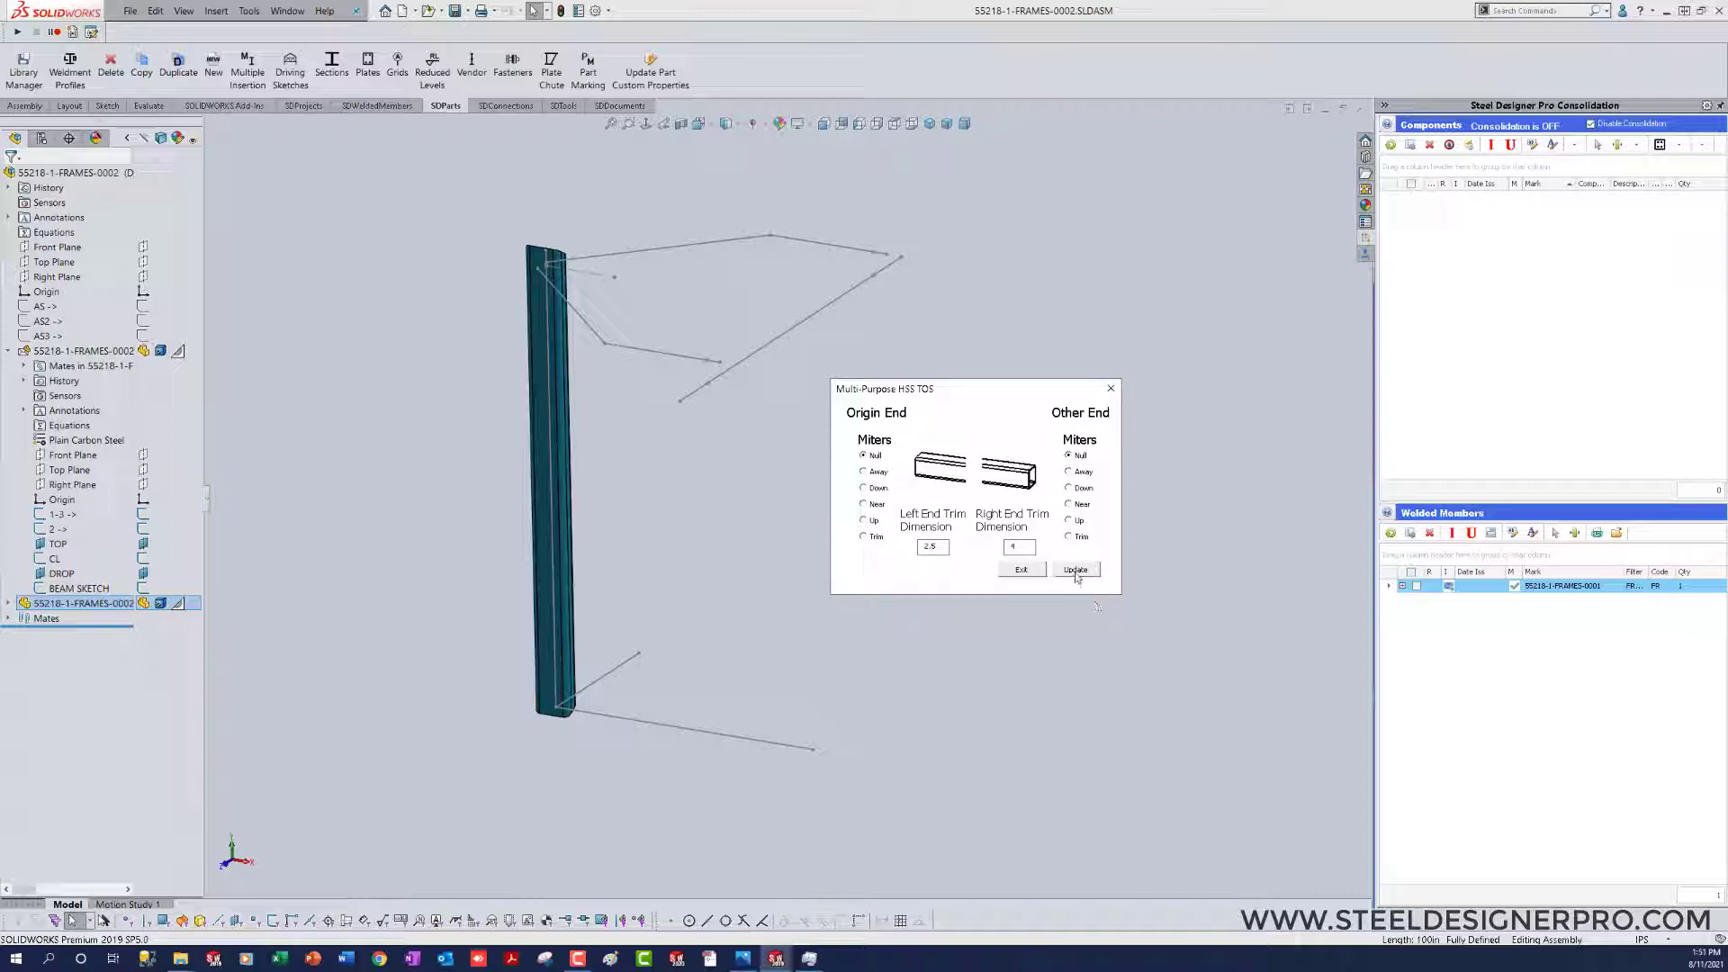
click(1076, 571)
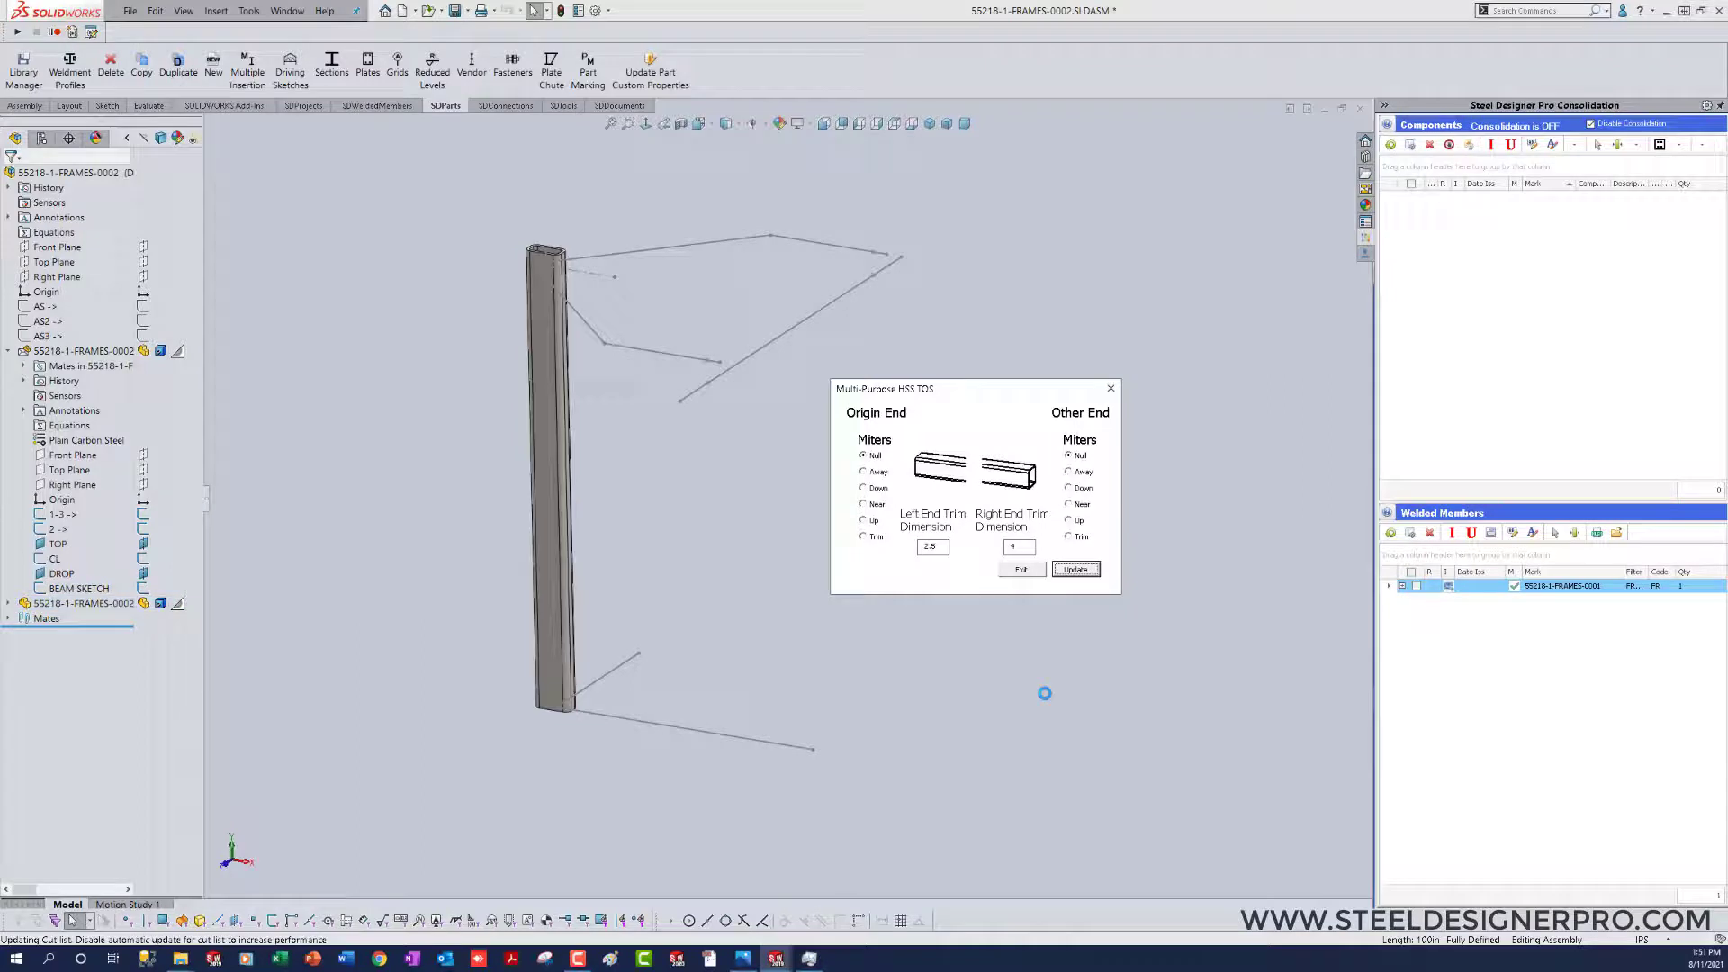
click(1021, 570)
click(874, 696)
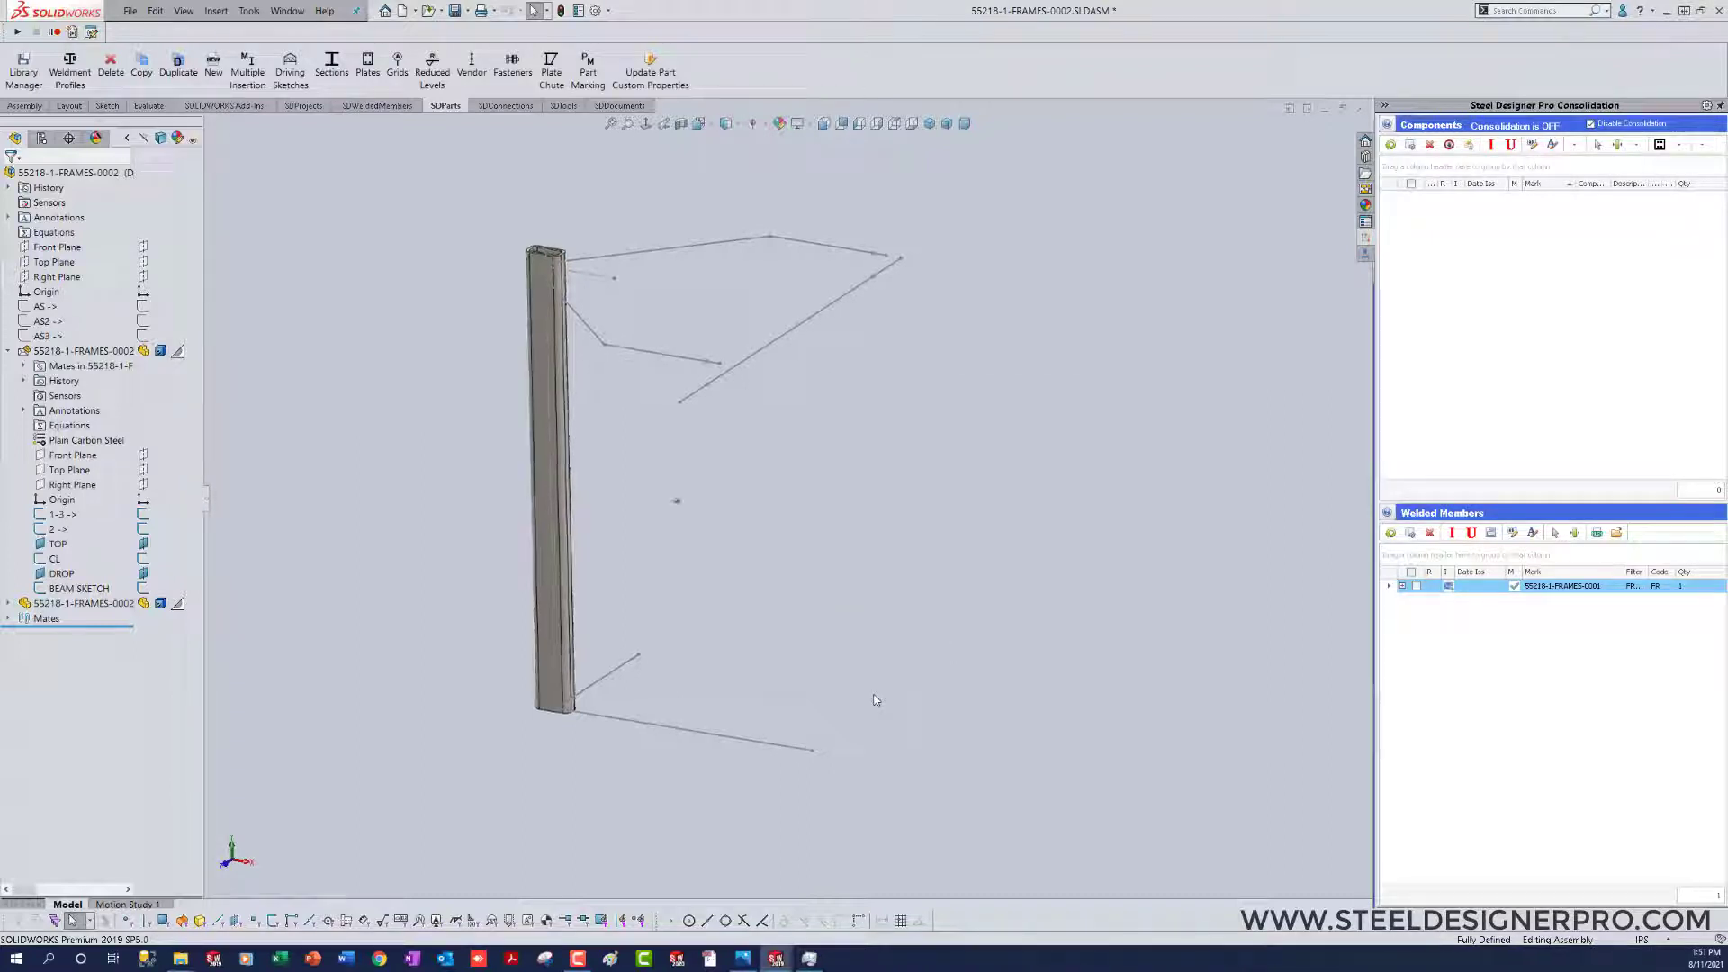
Step: Copy the vertical HSS column onto the upper sketch segment that starts at its top end
scroll(874, 696, up, 1)
scroll(868, 692, down, 3)
scroll(691, 345, up, 4)
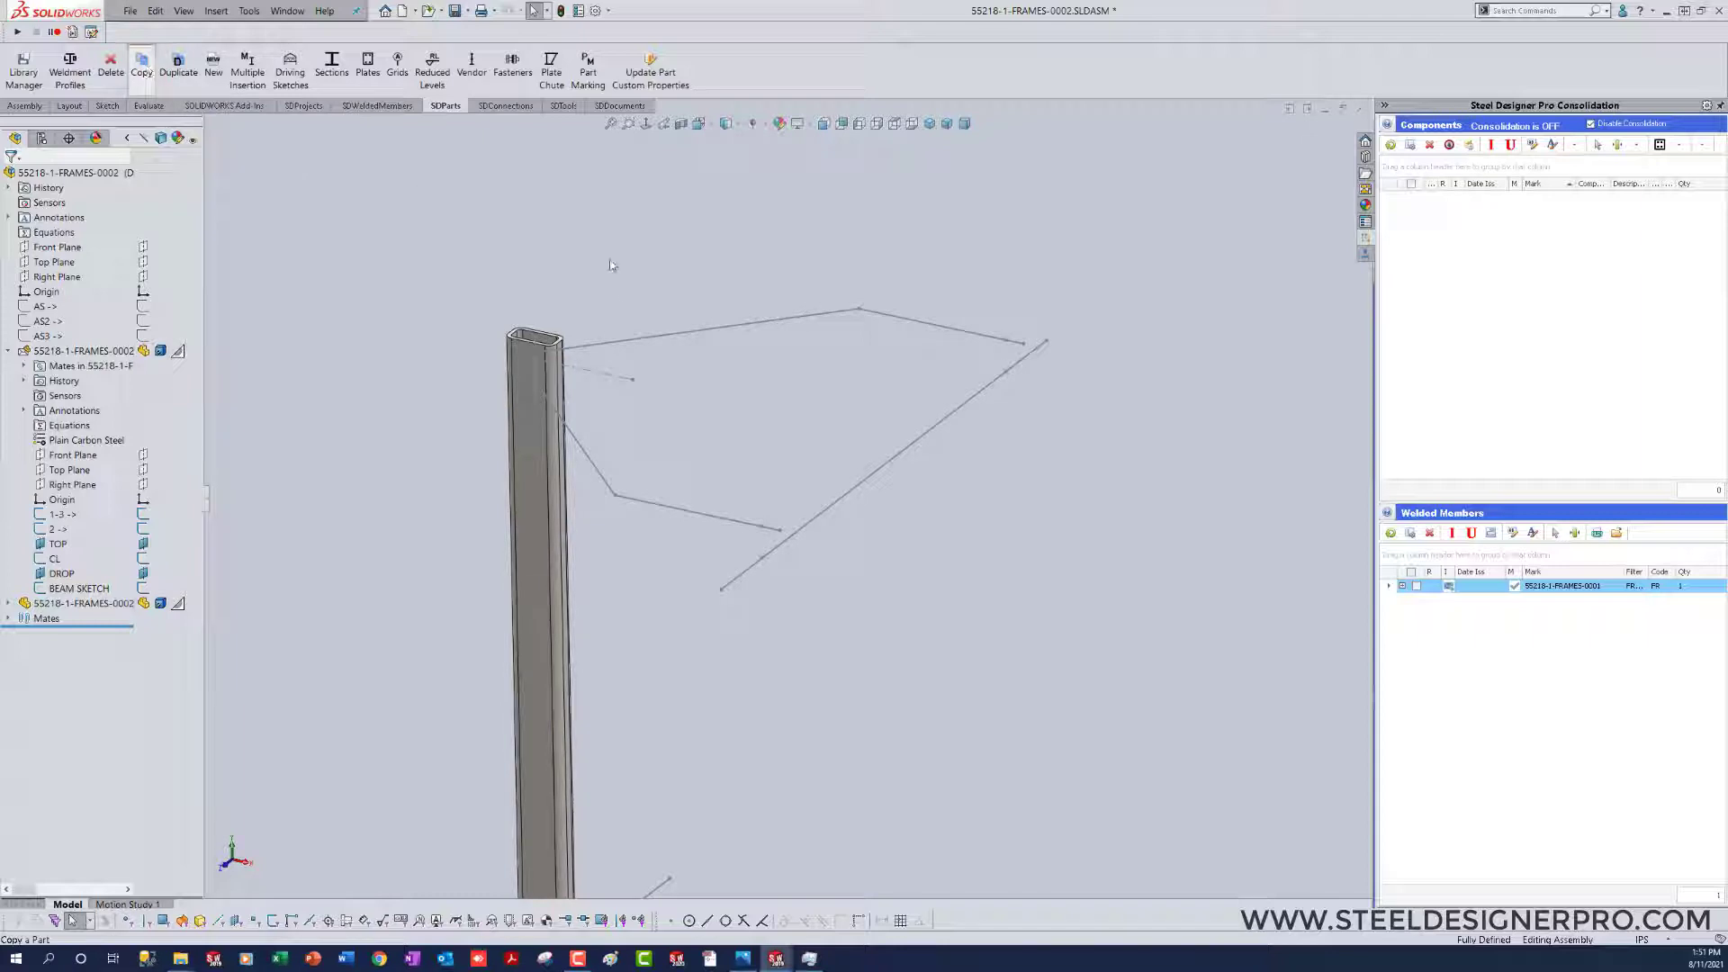
click(565, 522)
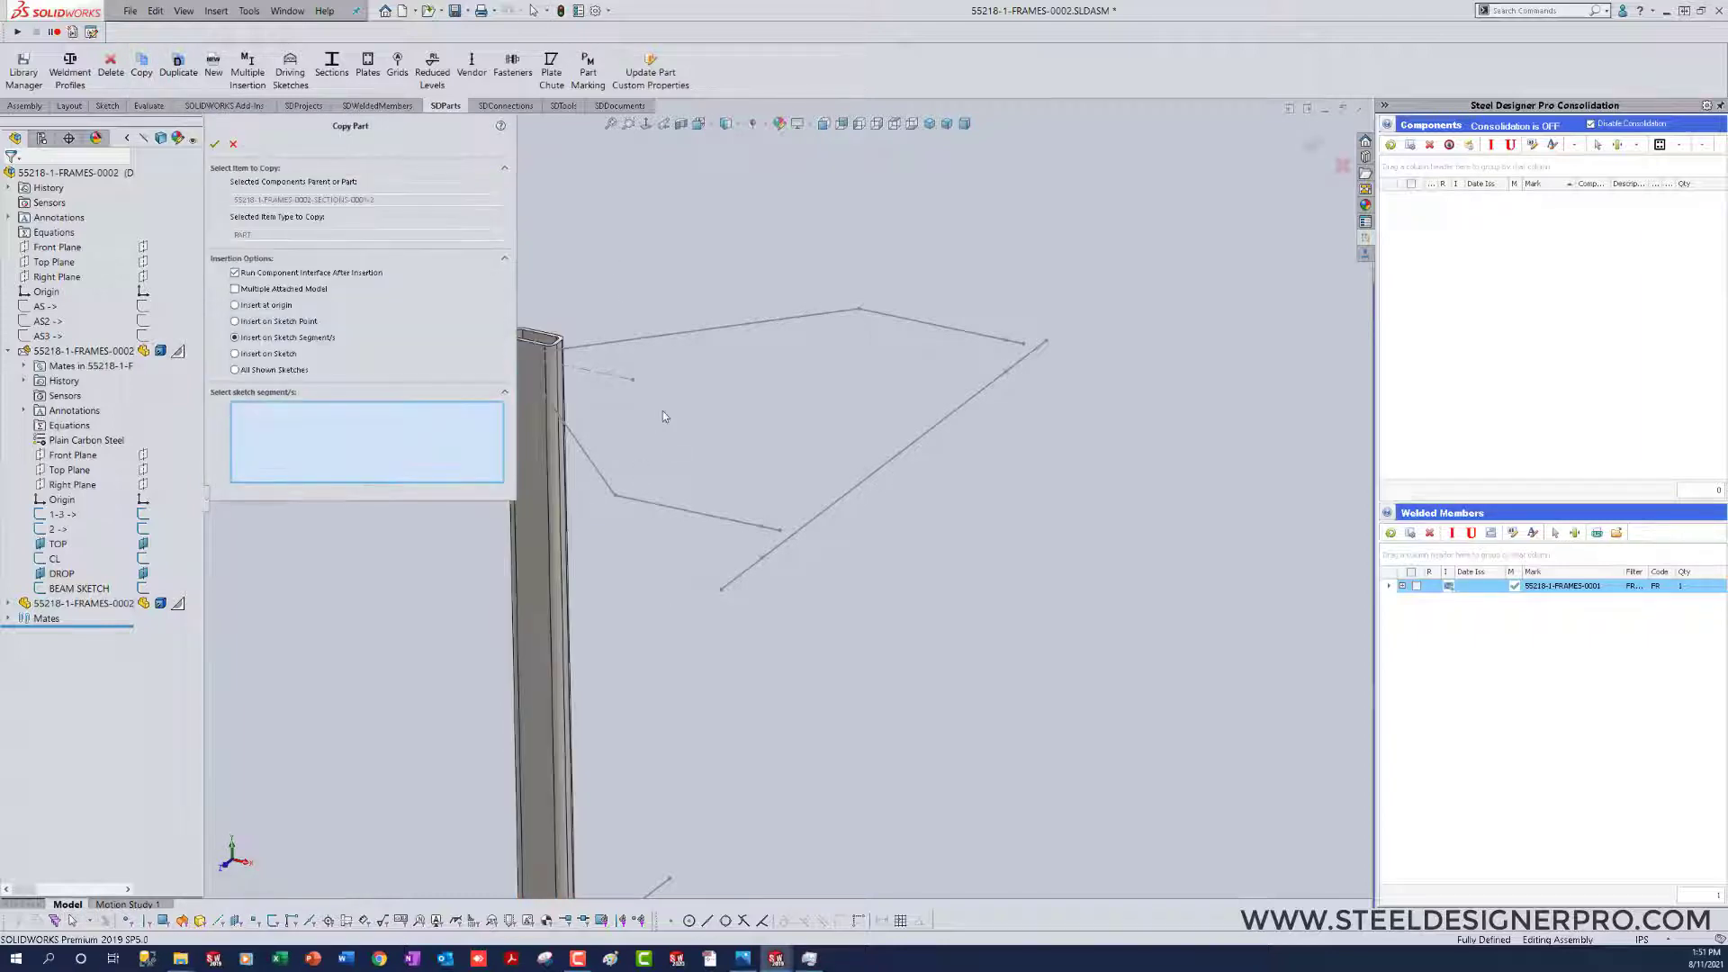
click(681, 334)
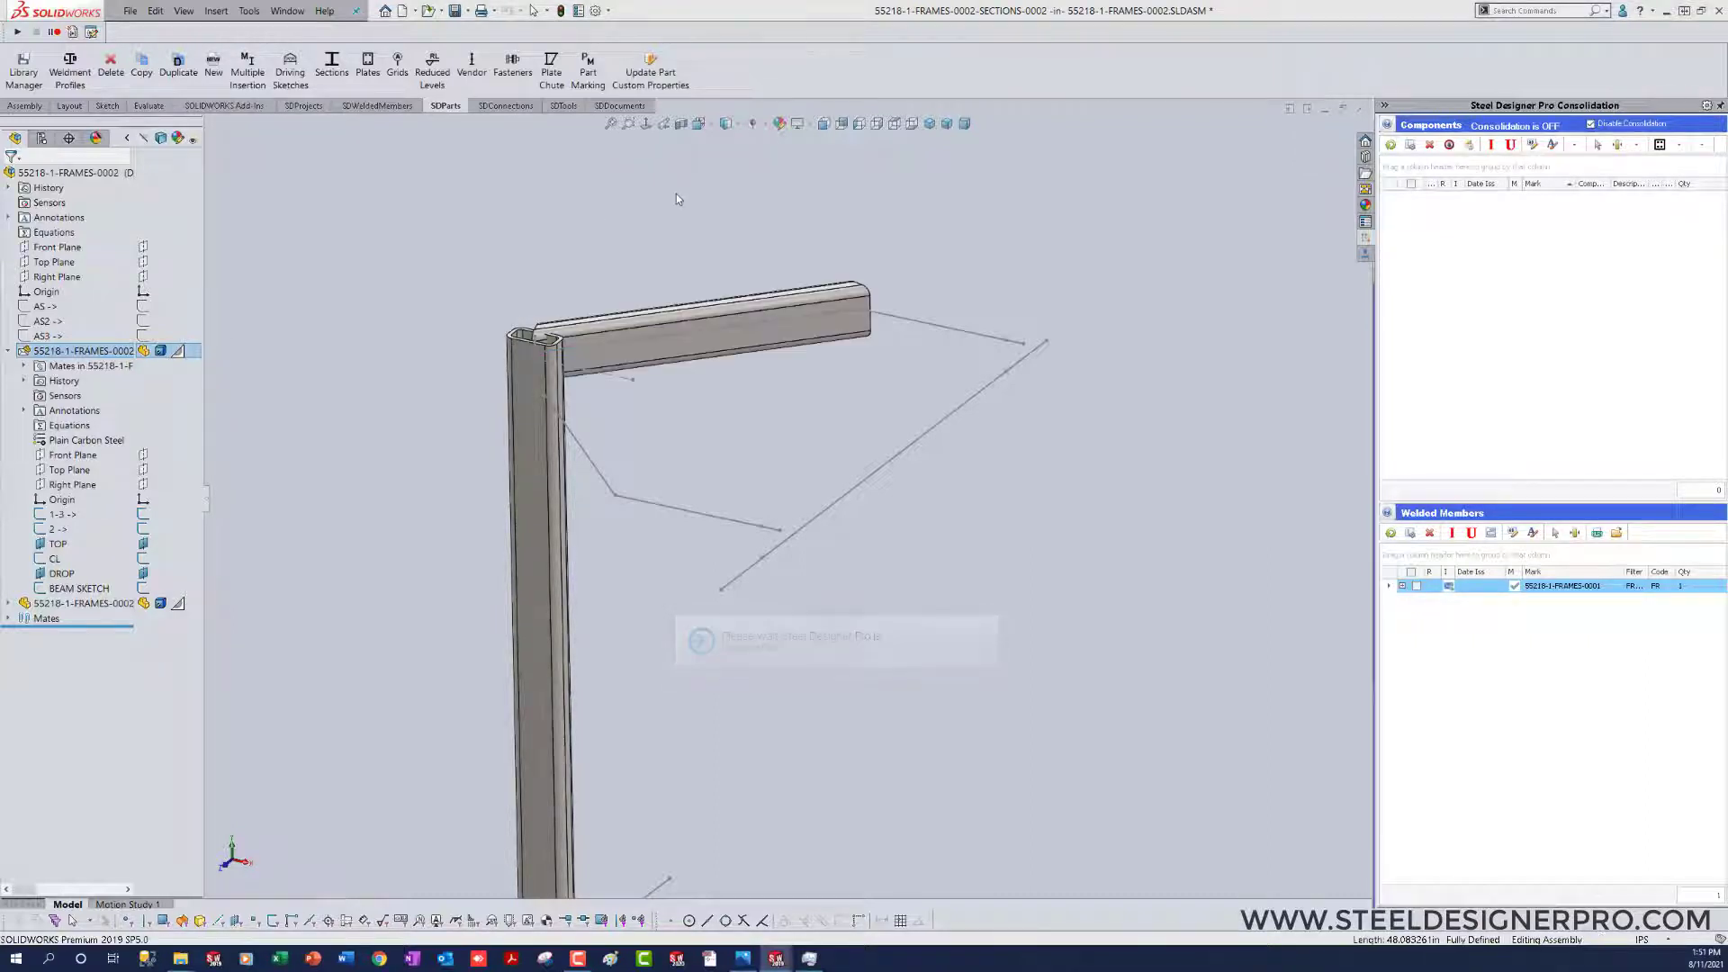
Step: Set both the origin-end and other-end miters of the copied top member to Near and update it
drag(1727, 405, 996, 397)
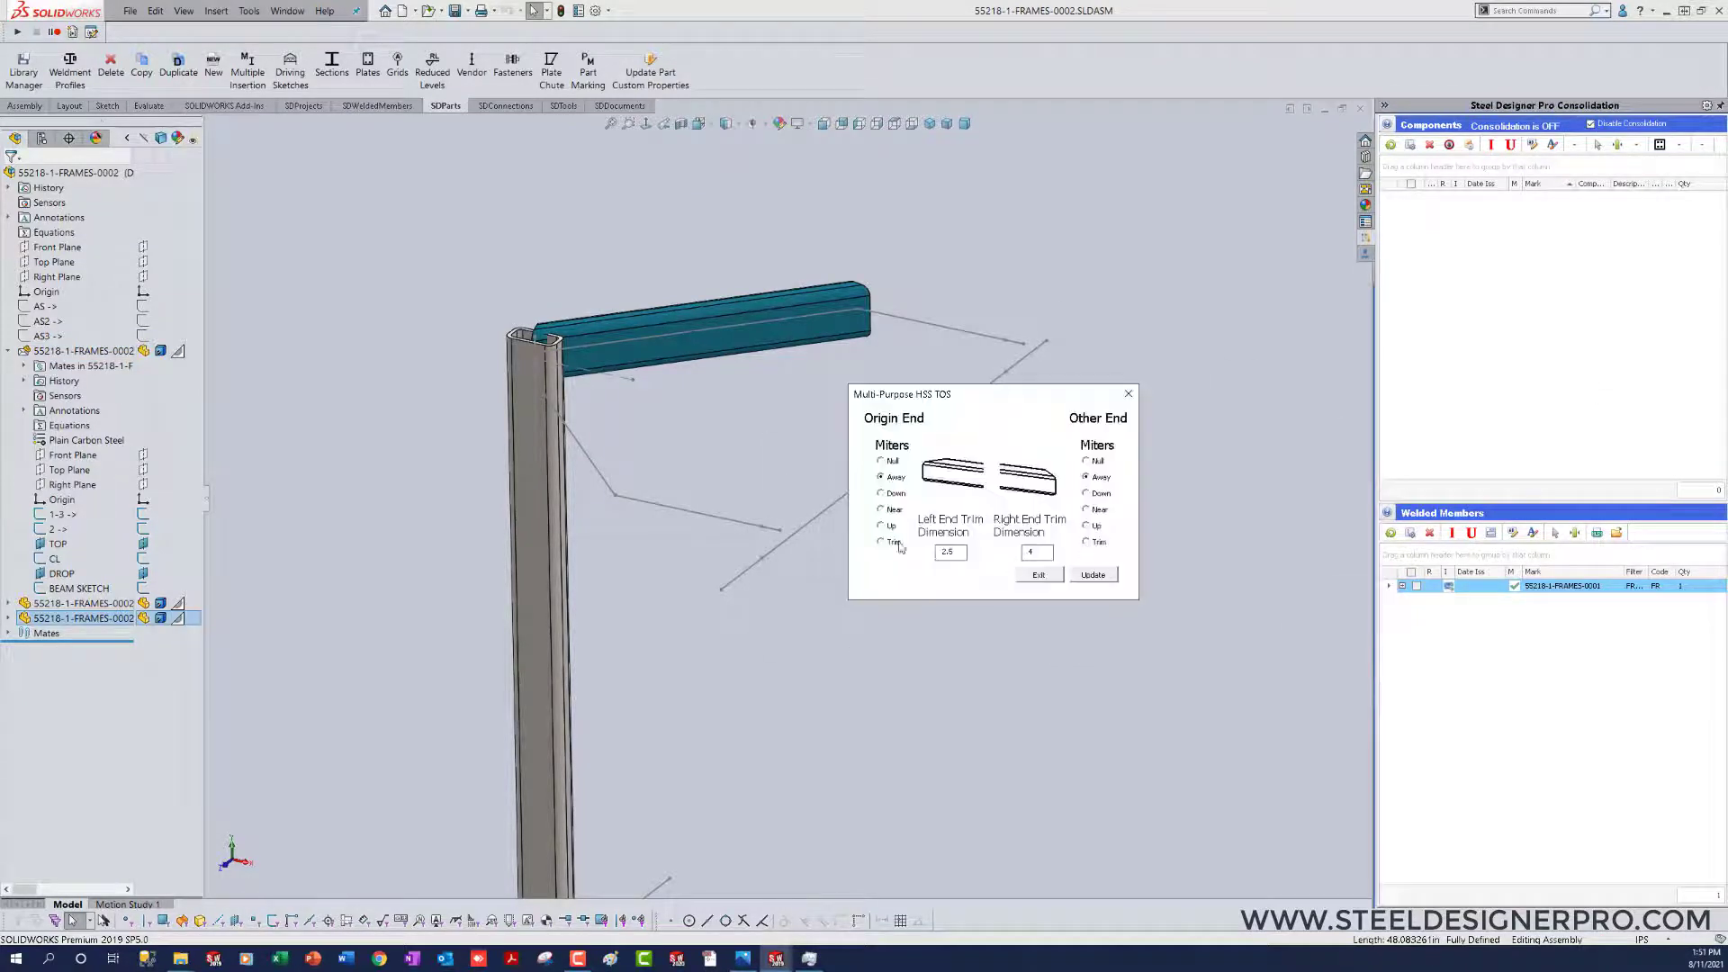
click(881, 510)
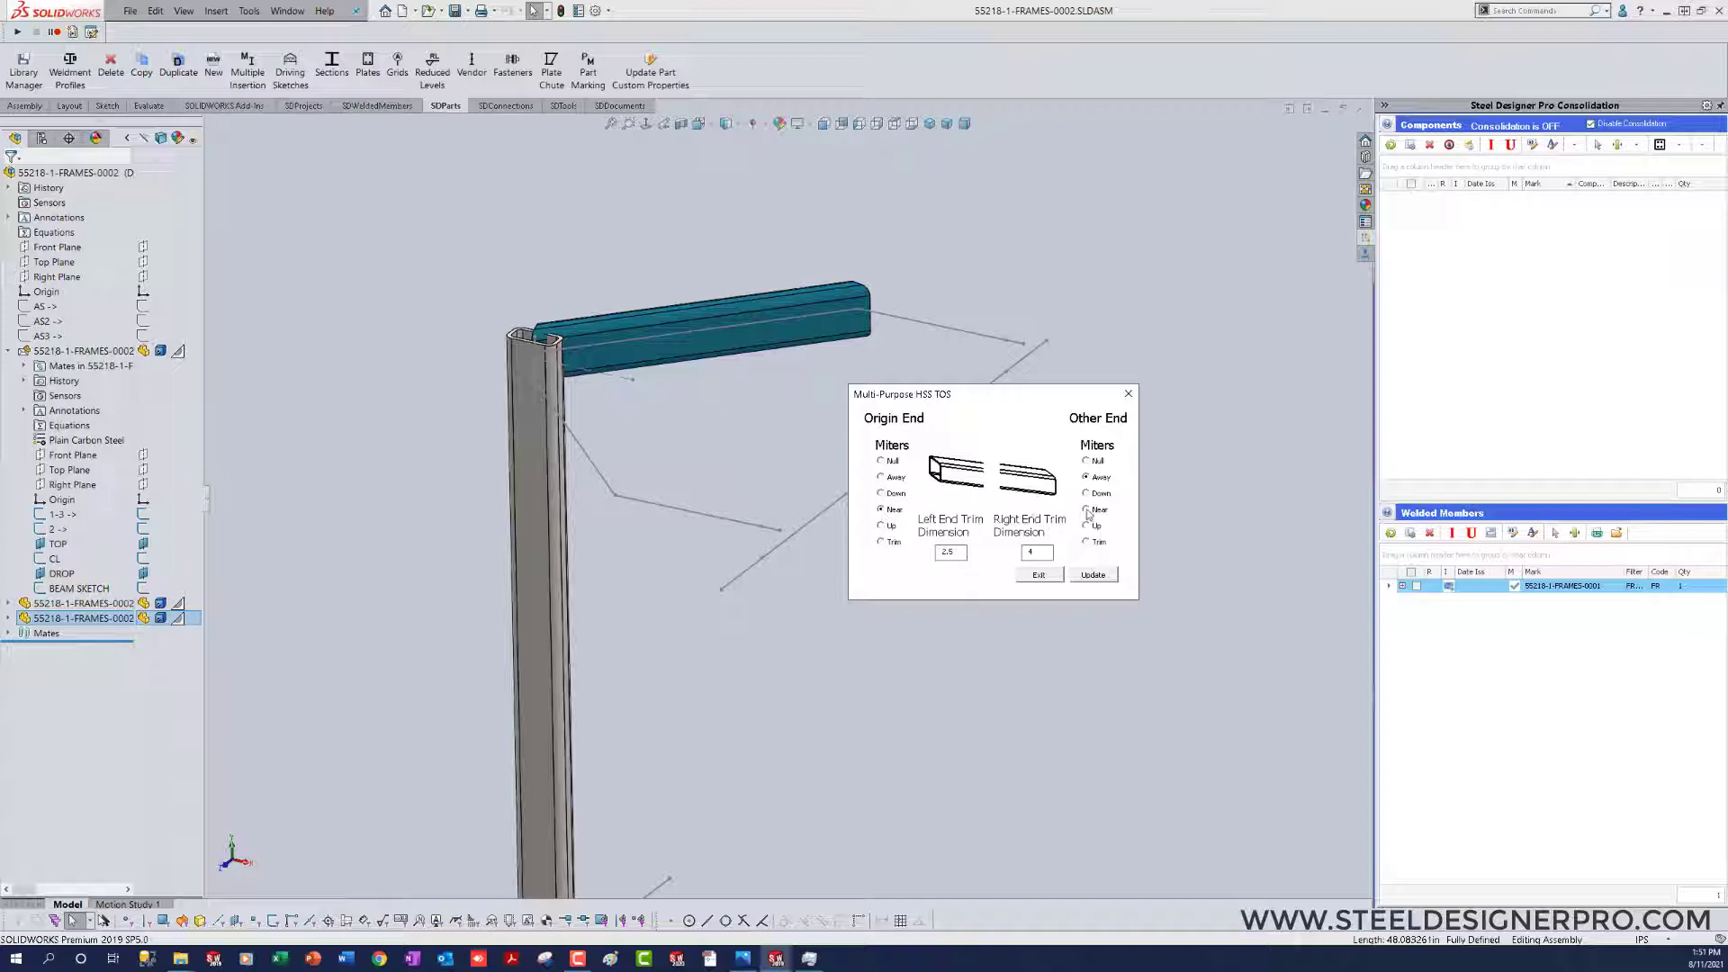
click(1087, 510)
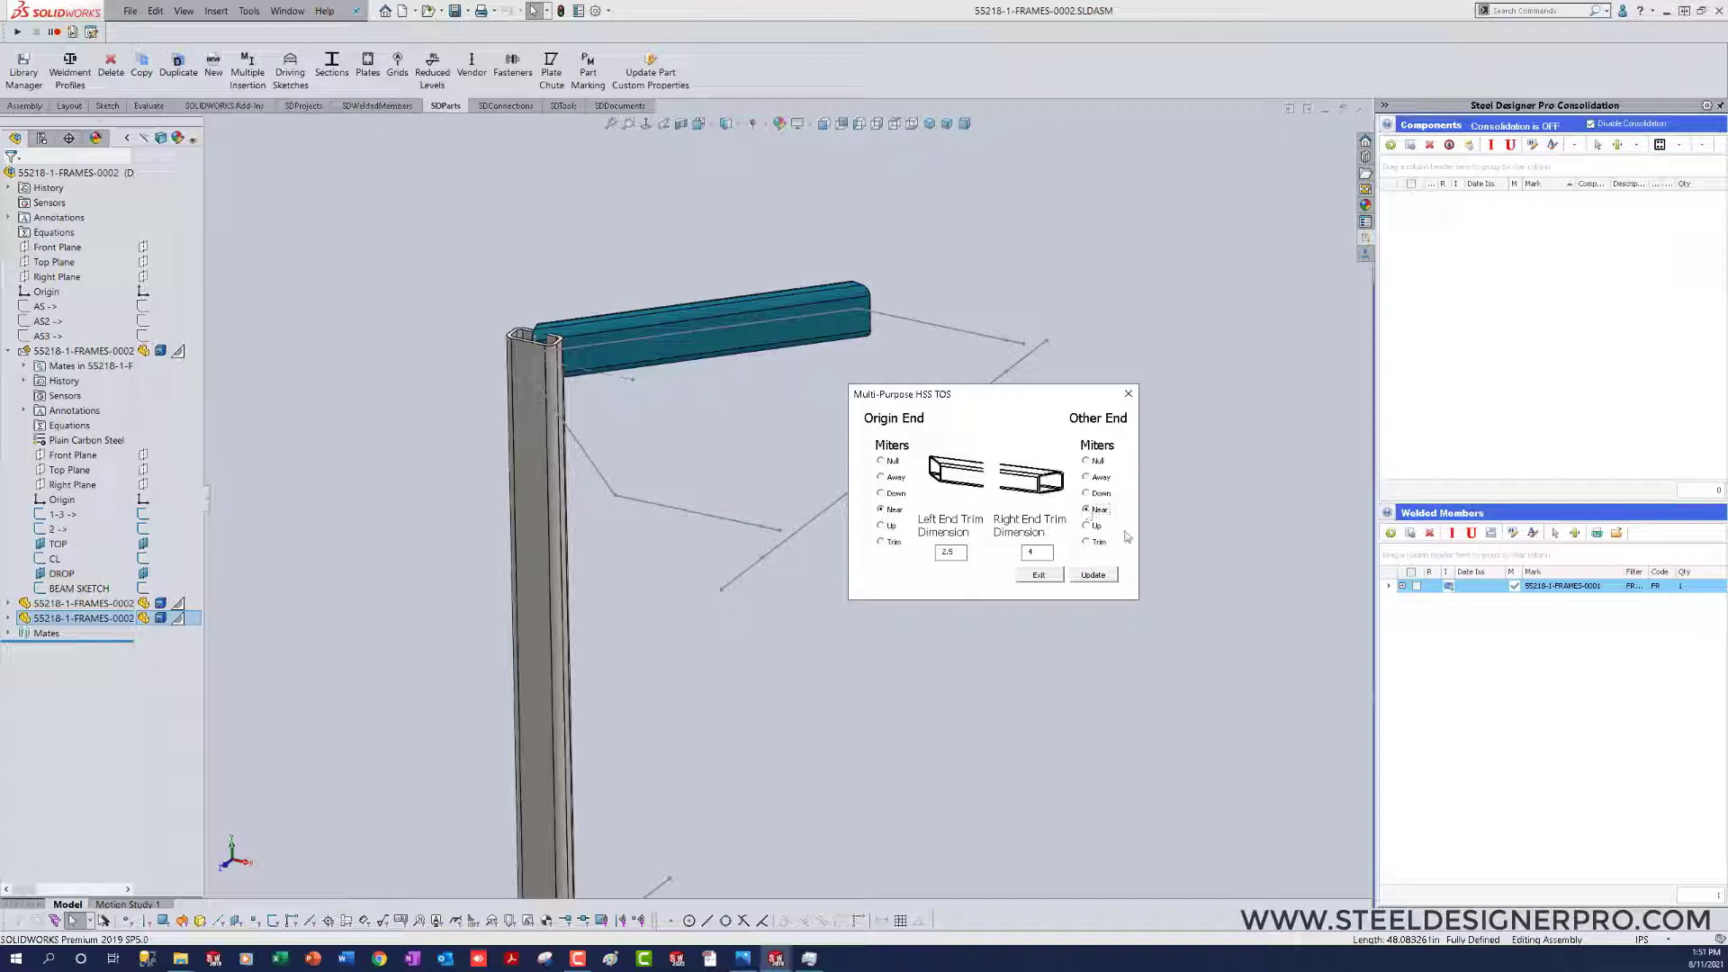
click(1093, 575)
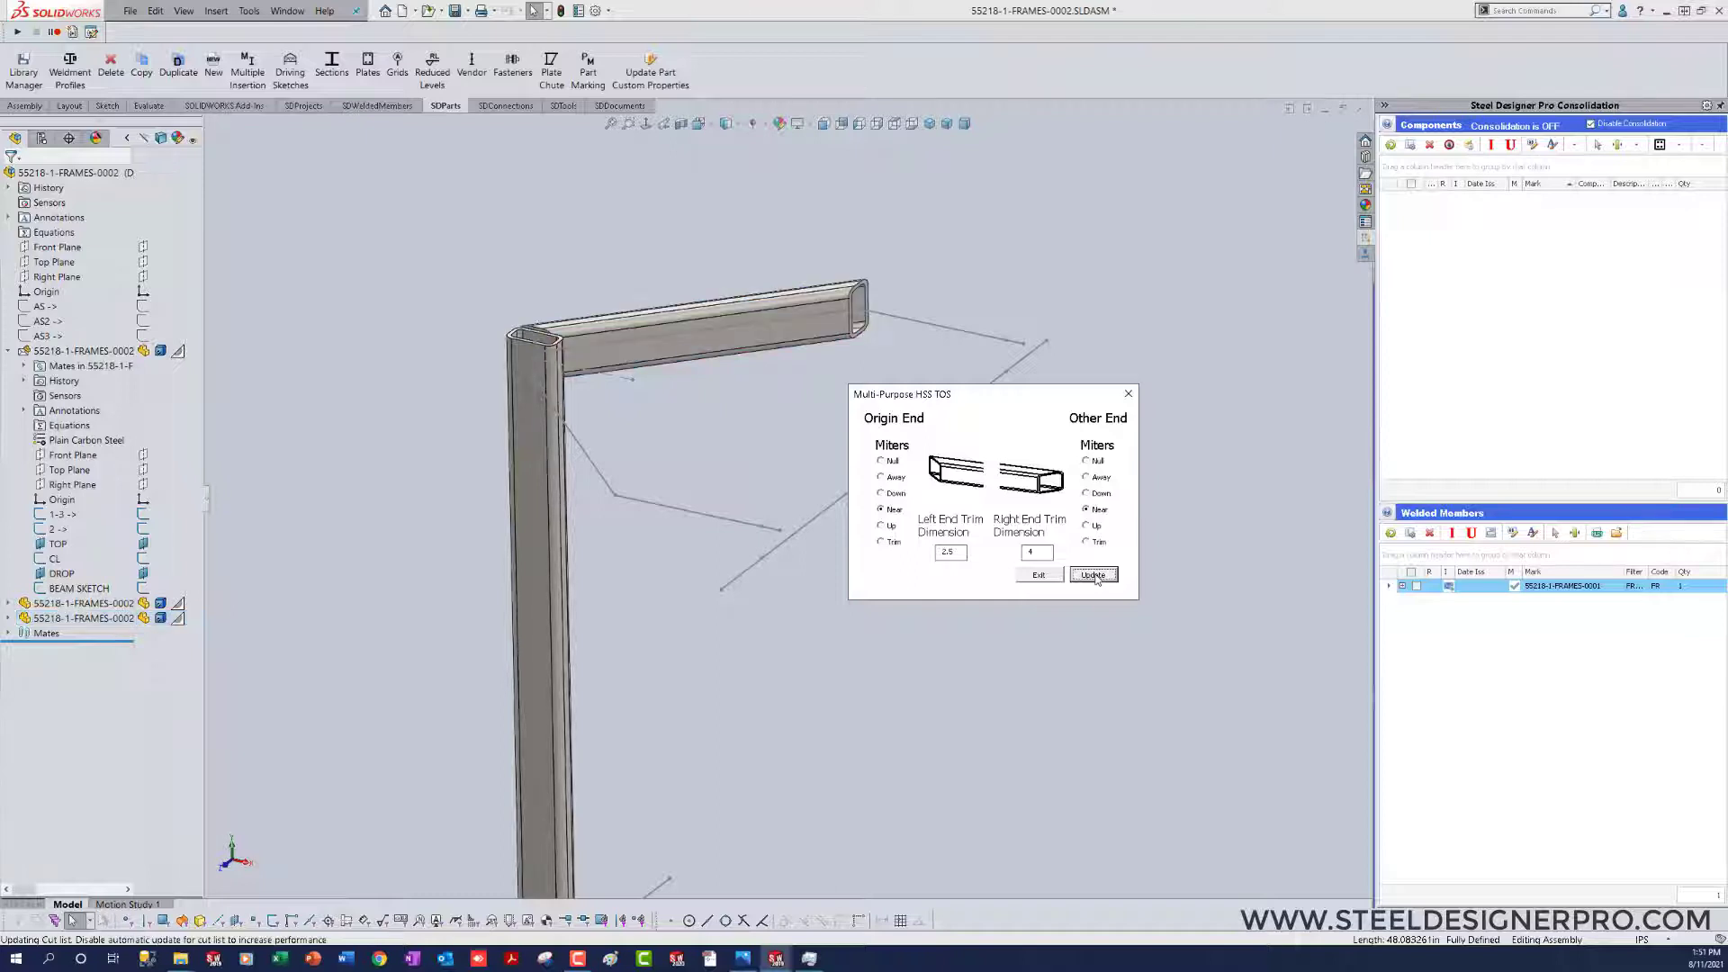
click(1037, 579)
Step: Change the section of the mitered top member to HSS 6x4x3_8
middle_drag(768, 422, 701, 430)
scroll(699, 429, down, 3)
click(700, 409)
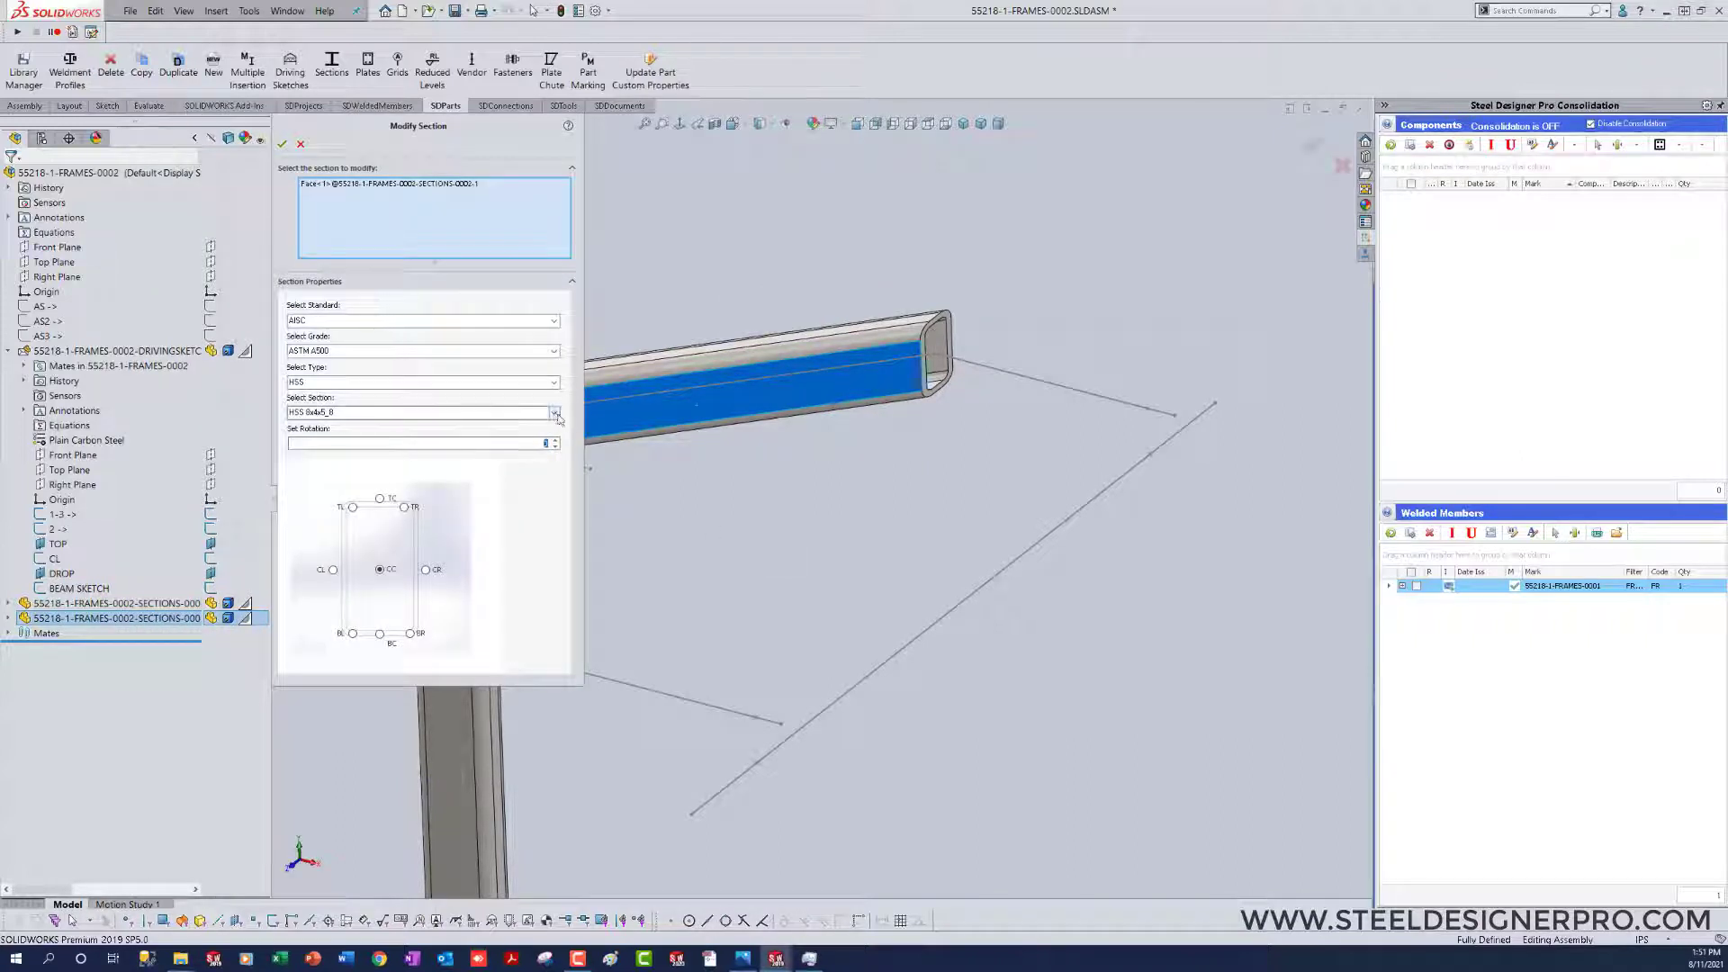
click(554, 412)
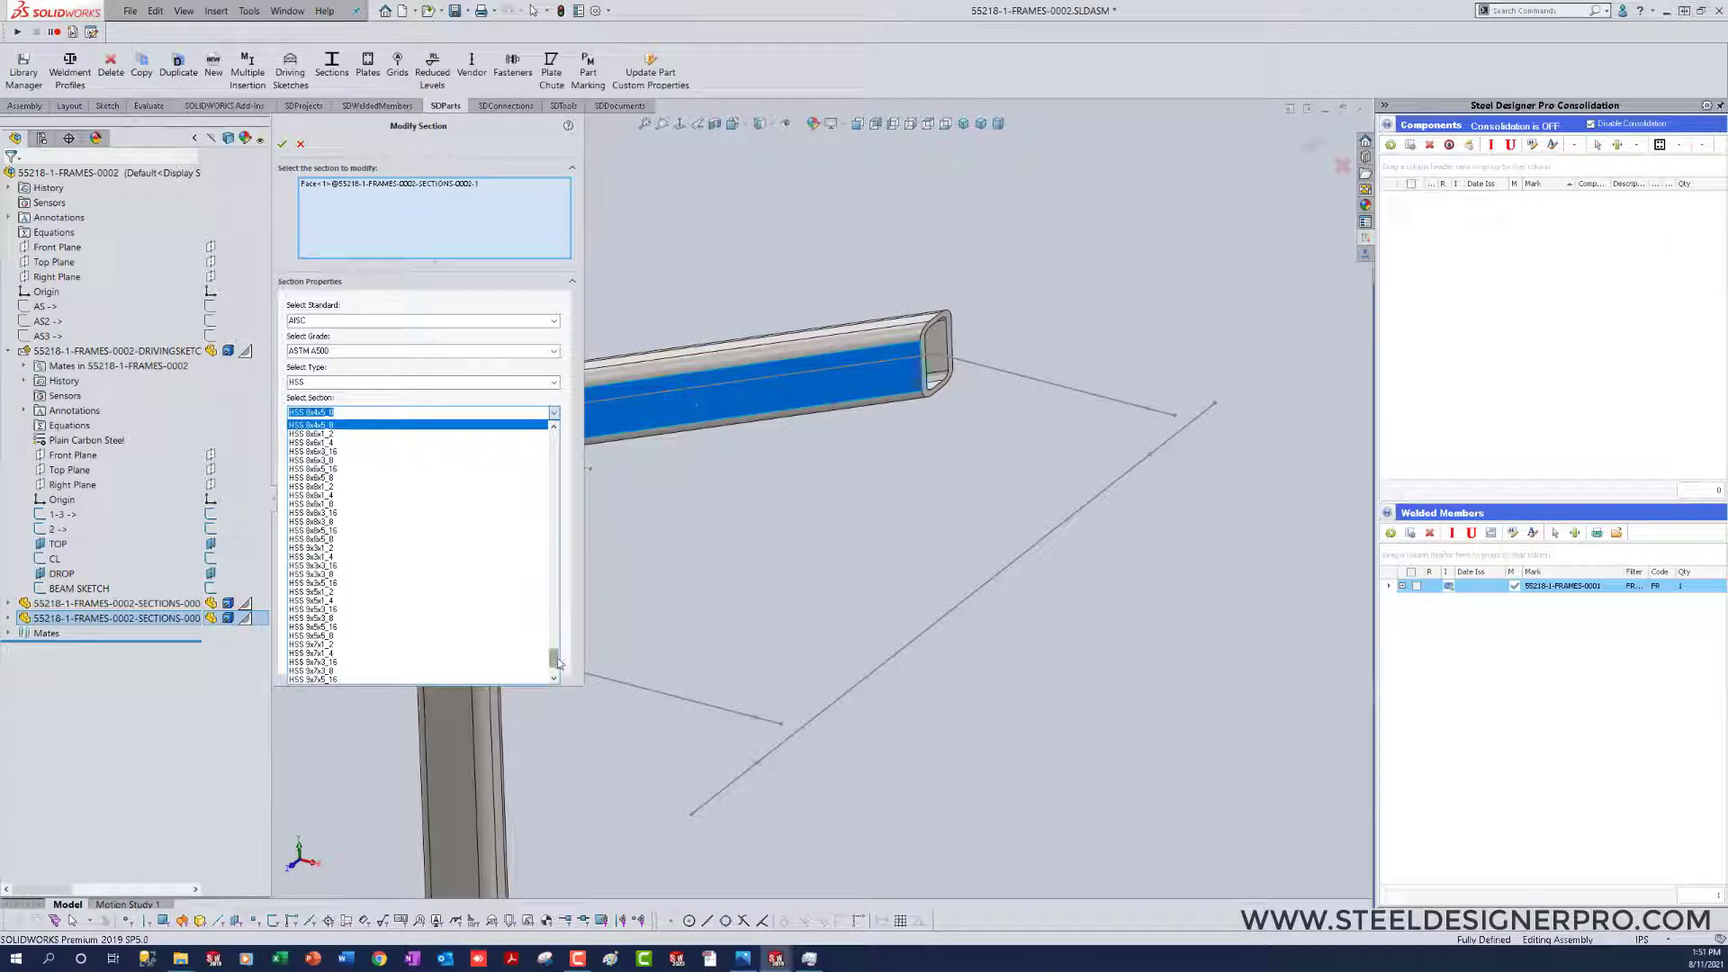
drag(554, 661, 556, 618)
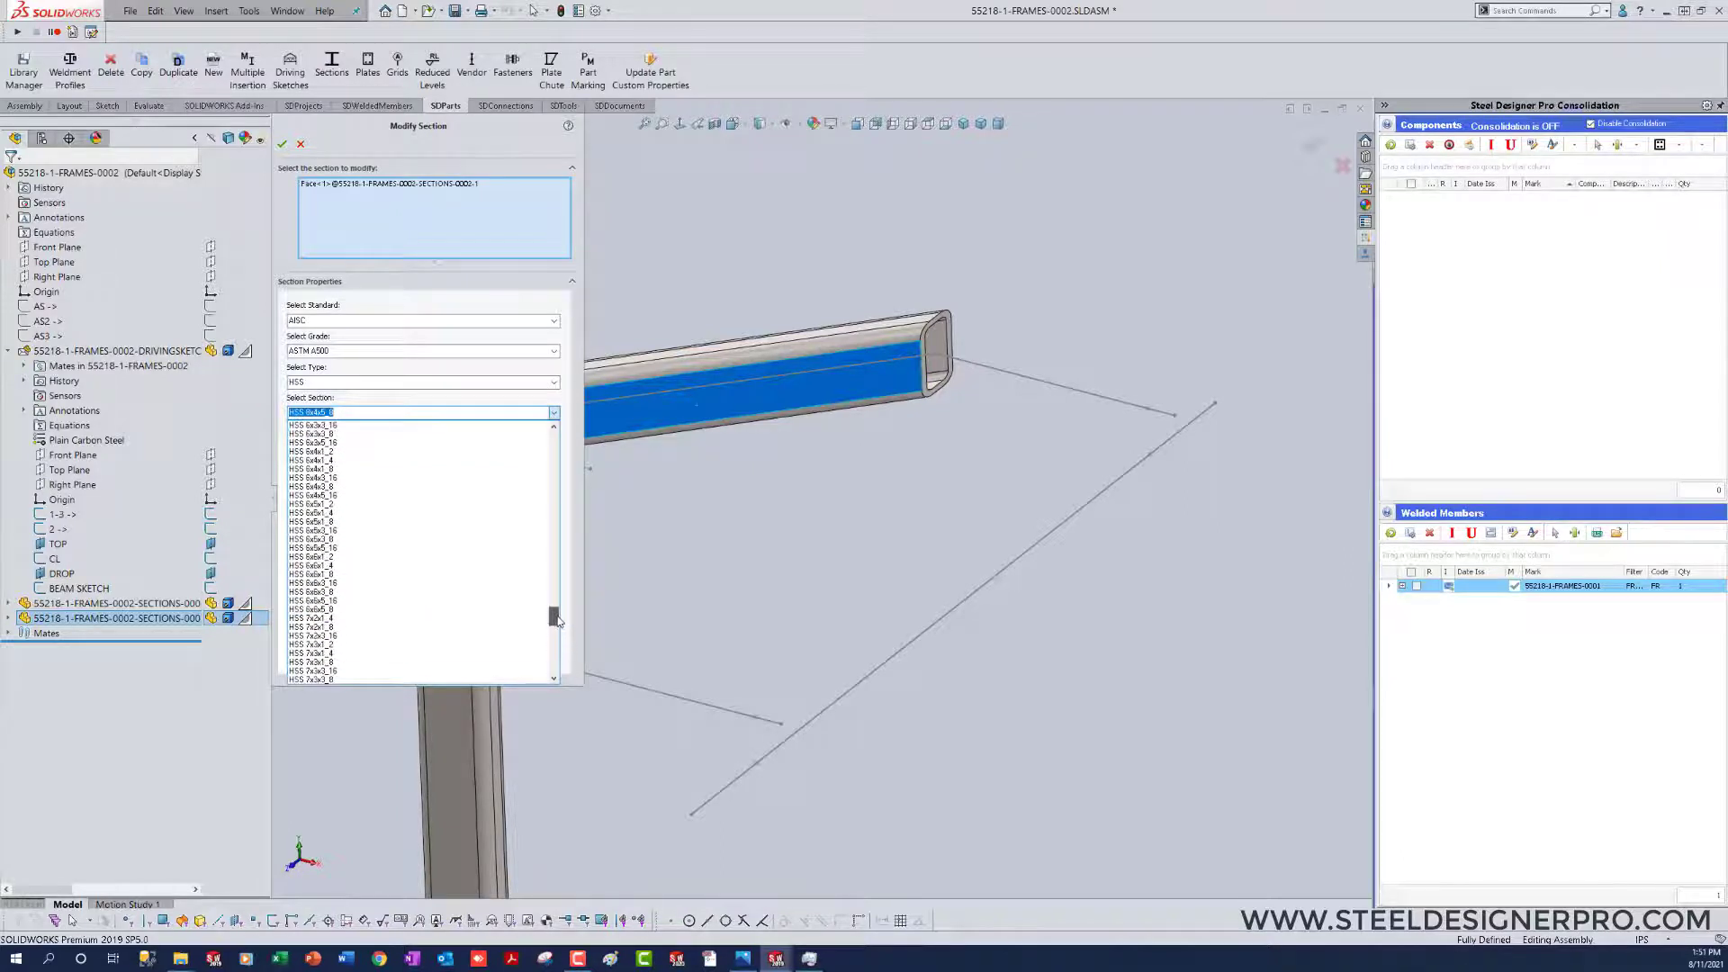
click(356, 488)
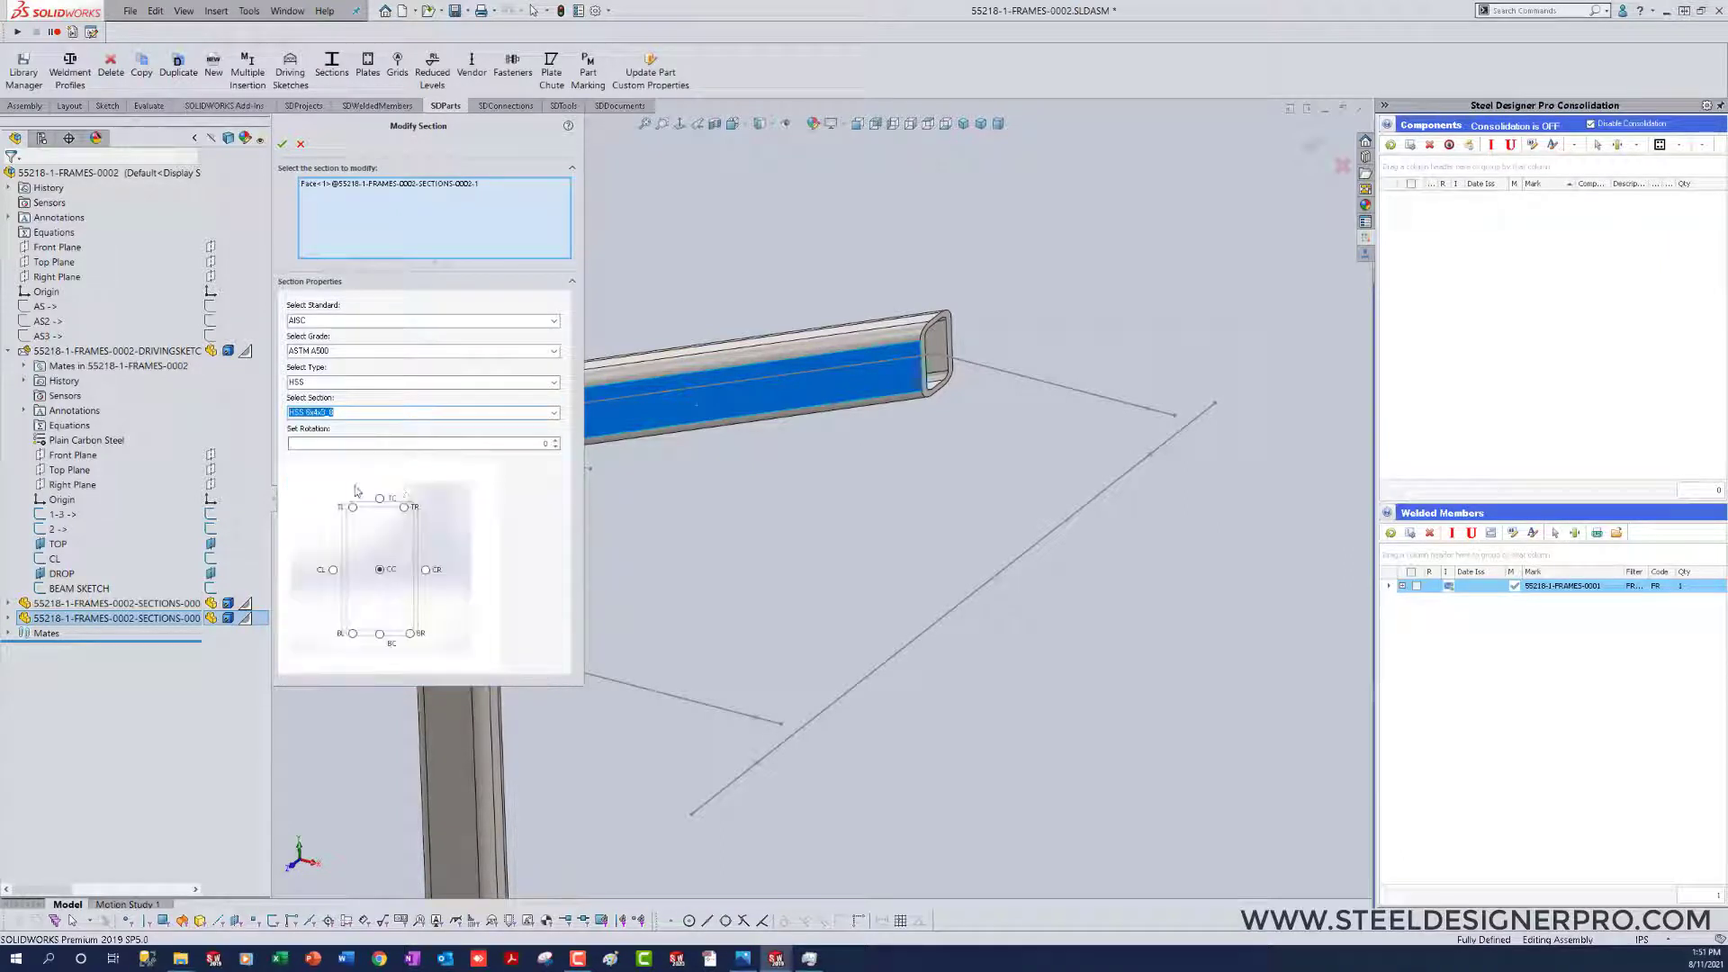
click(285, 144)
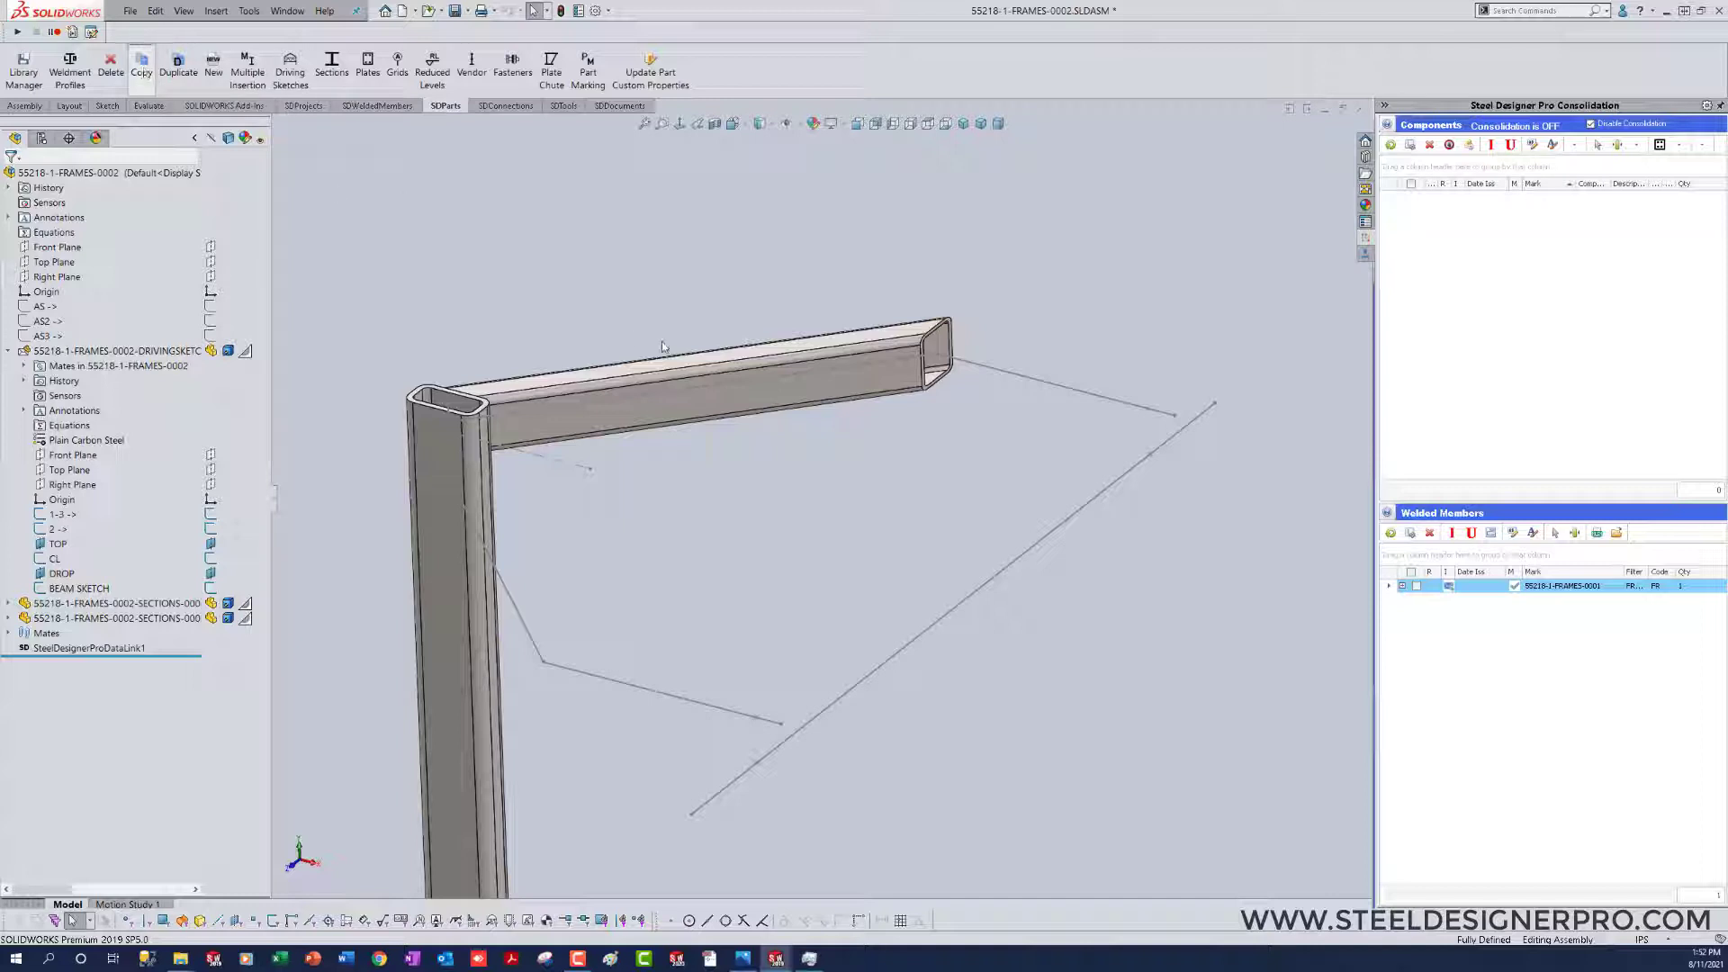
Step: Copy the HSS 6x4x3_8 top member onto the adjoining angled sketch segment
click(697, 407)
click(1035, 387)
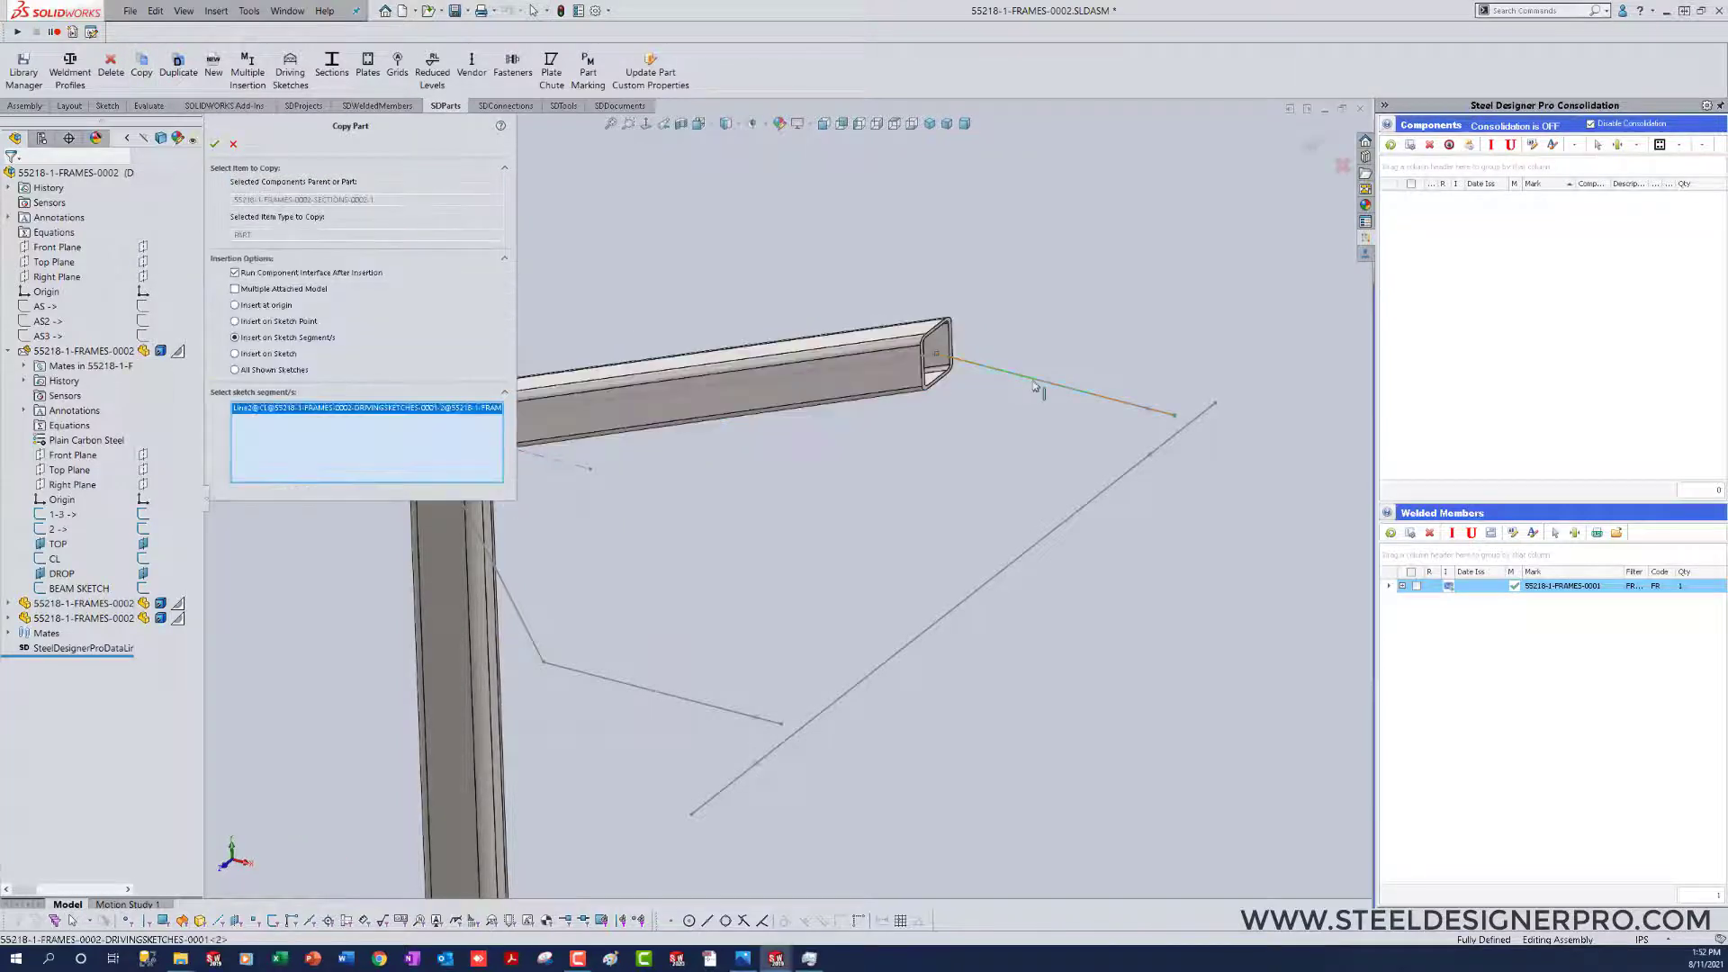
right_click(854, 477)
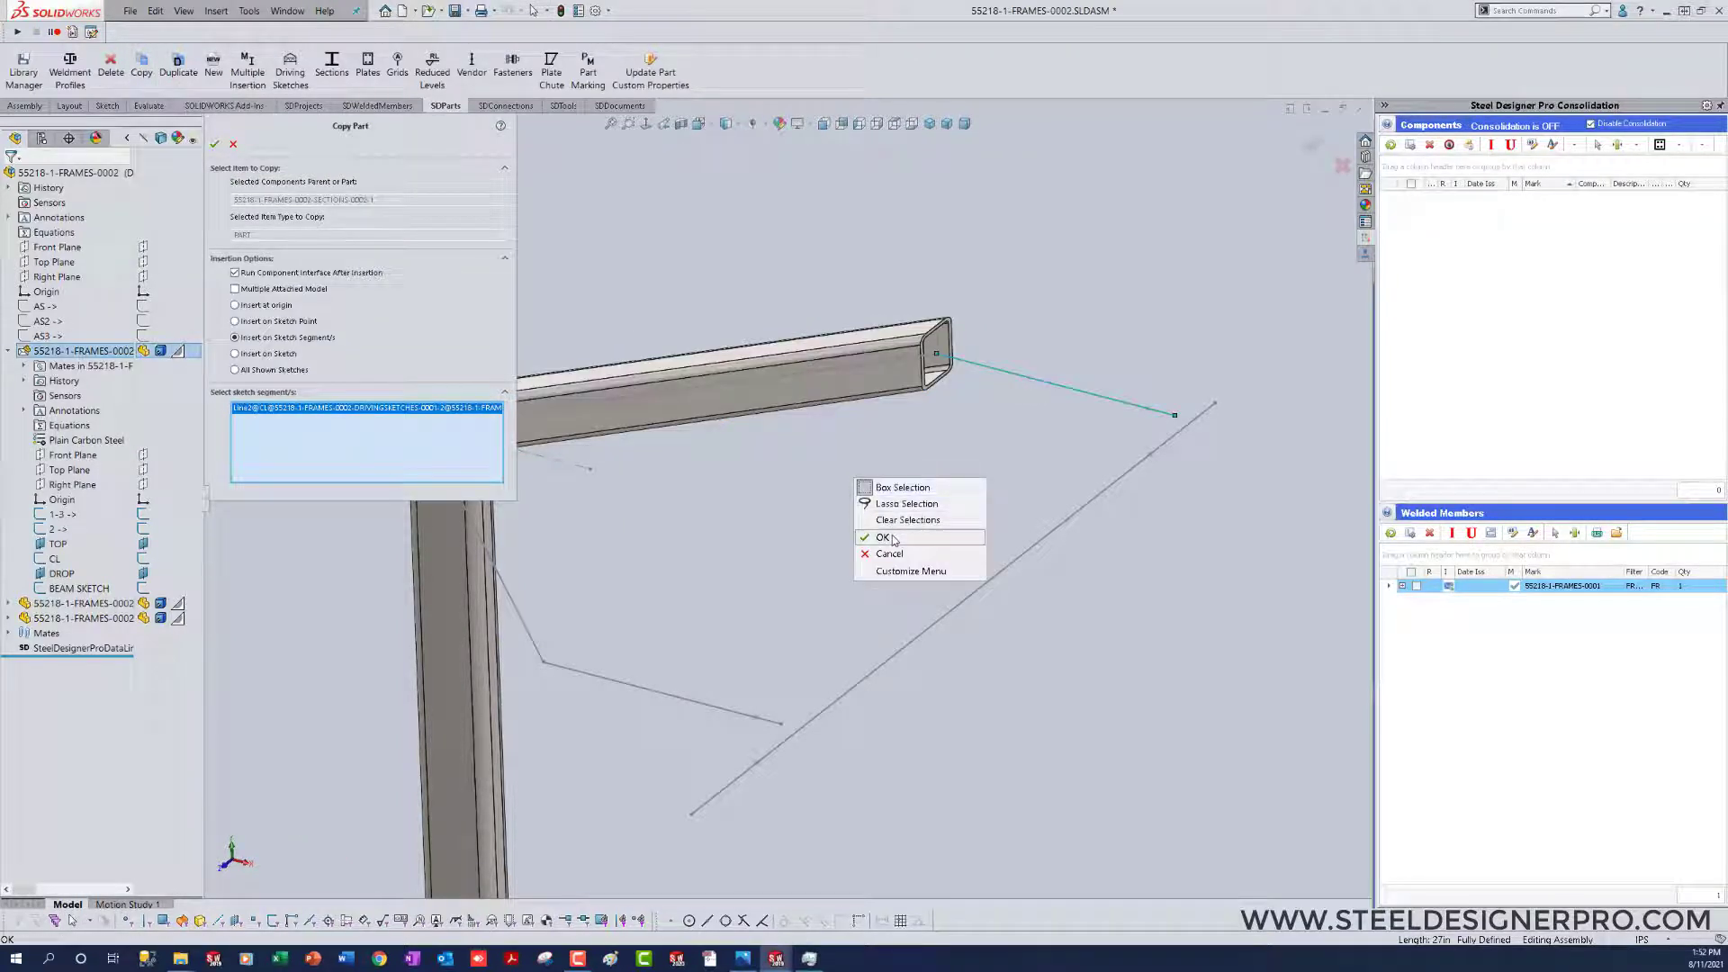
click(882, 537)
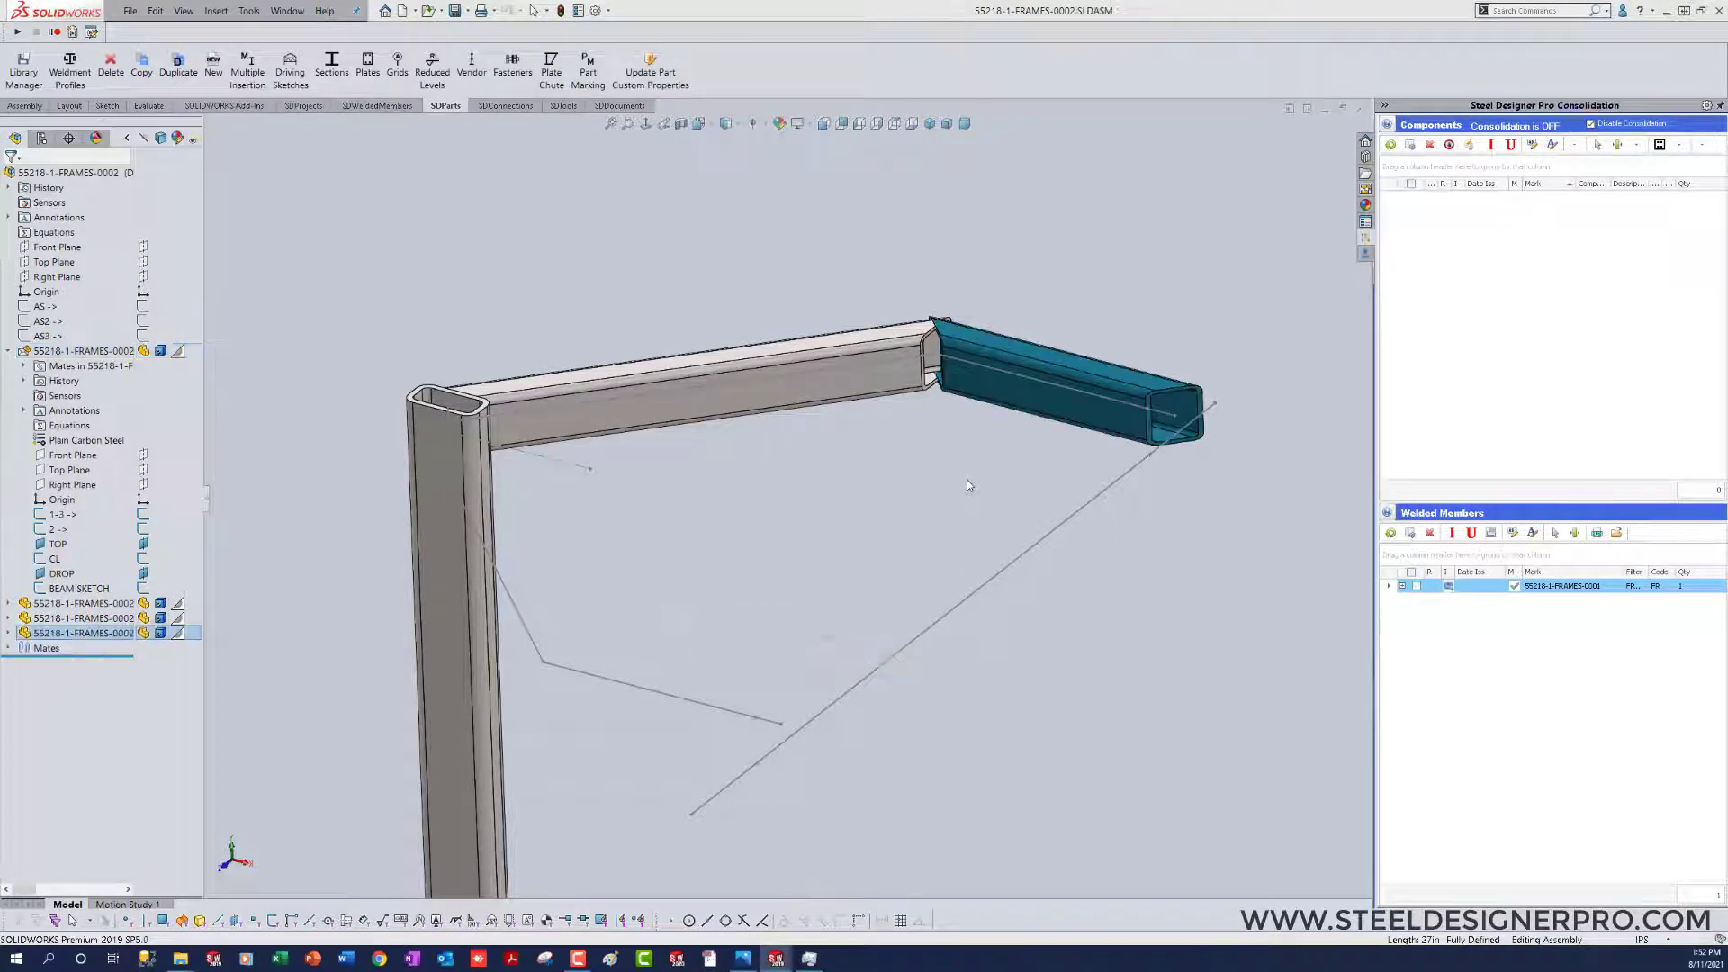
Step: Set the angled member's other-end miter to Null, keeping the Near miter at its origin end, and update it
drag(1727, 385, 846, 480)
click(914, 543)
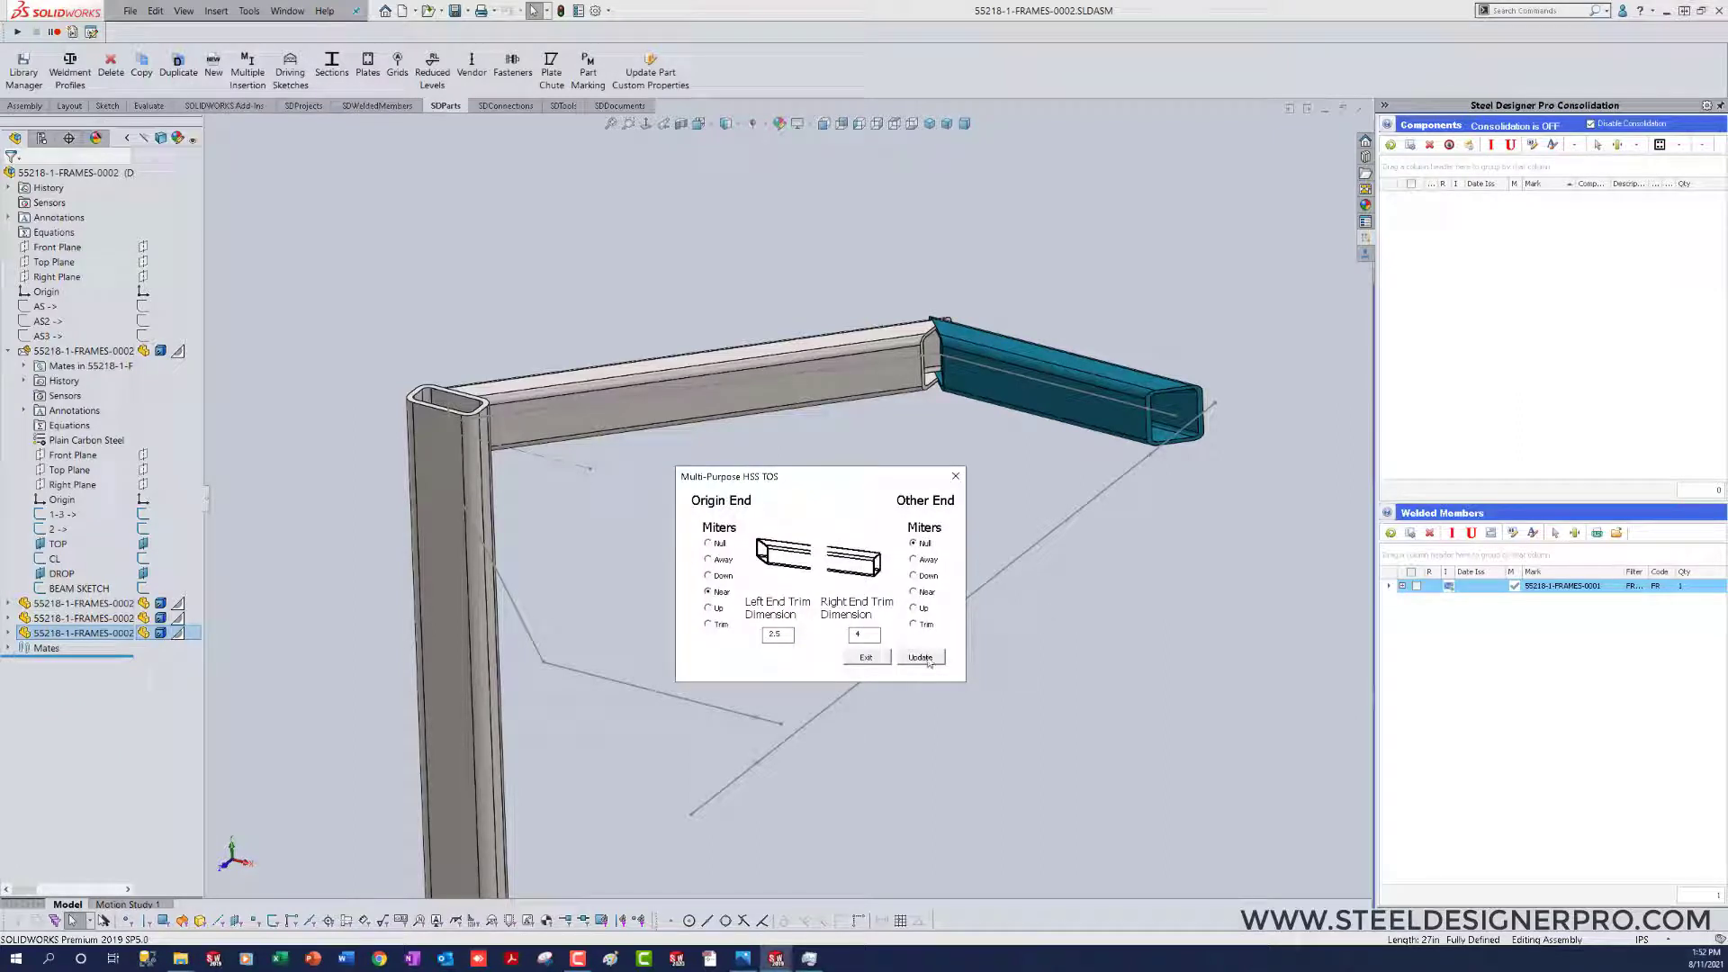
click(927, 660)
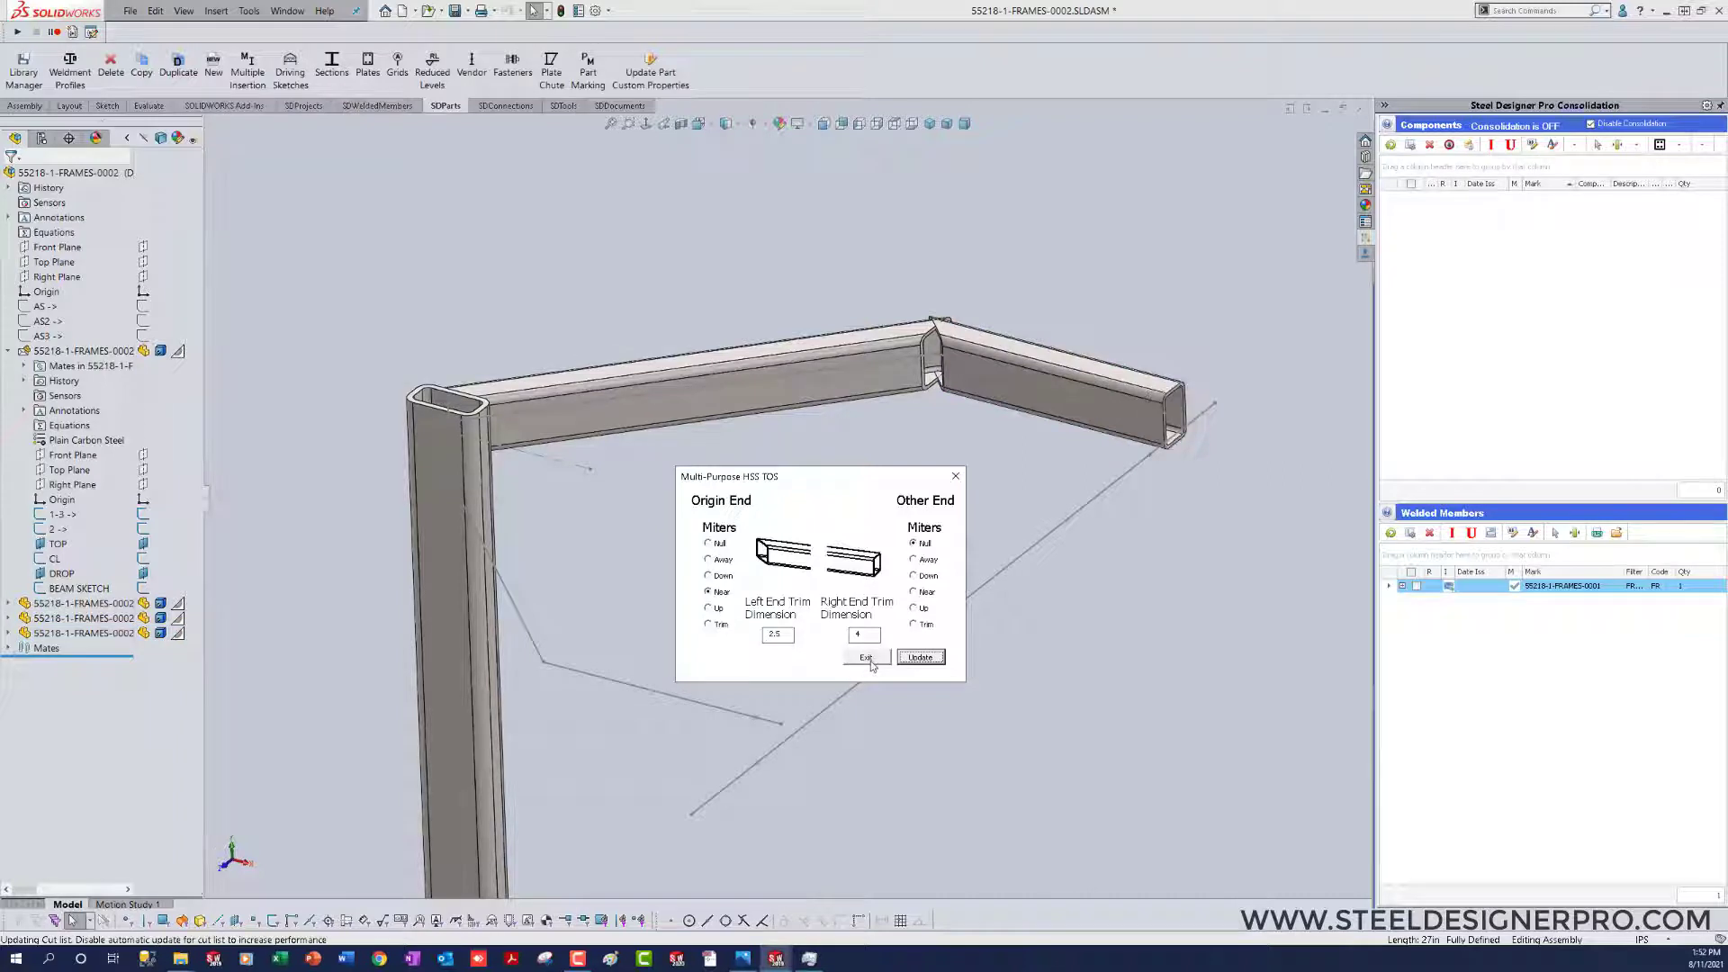
click(866, 658)
Step: Set the right near miter angle in the first top member's H MITER SKETCH to 22.5 degrees and rebuild
scroll(932, 497, down, 3)
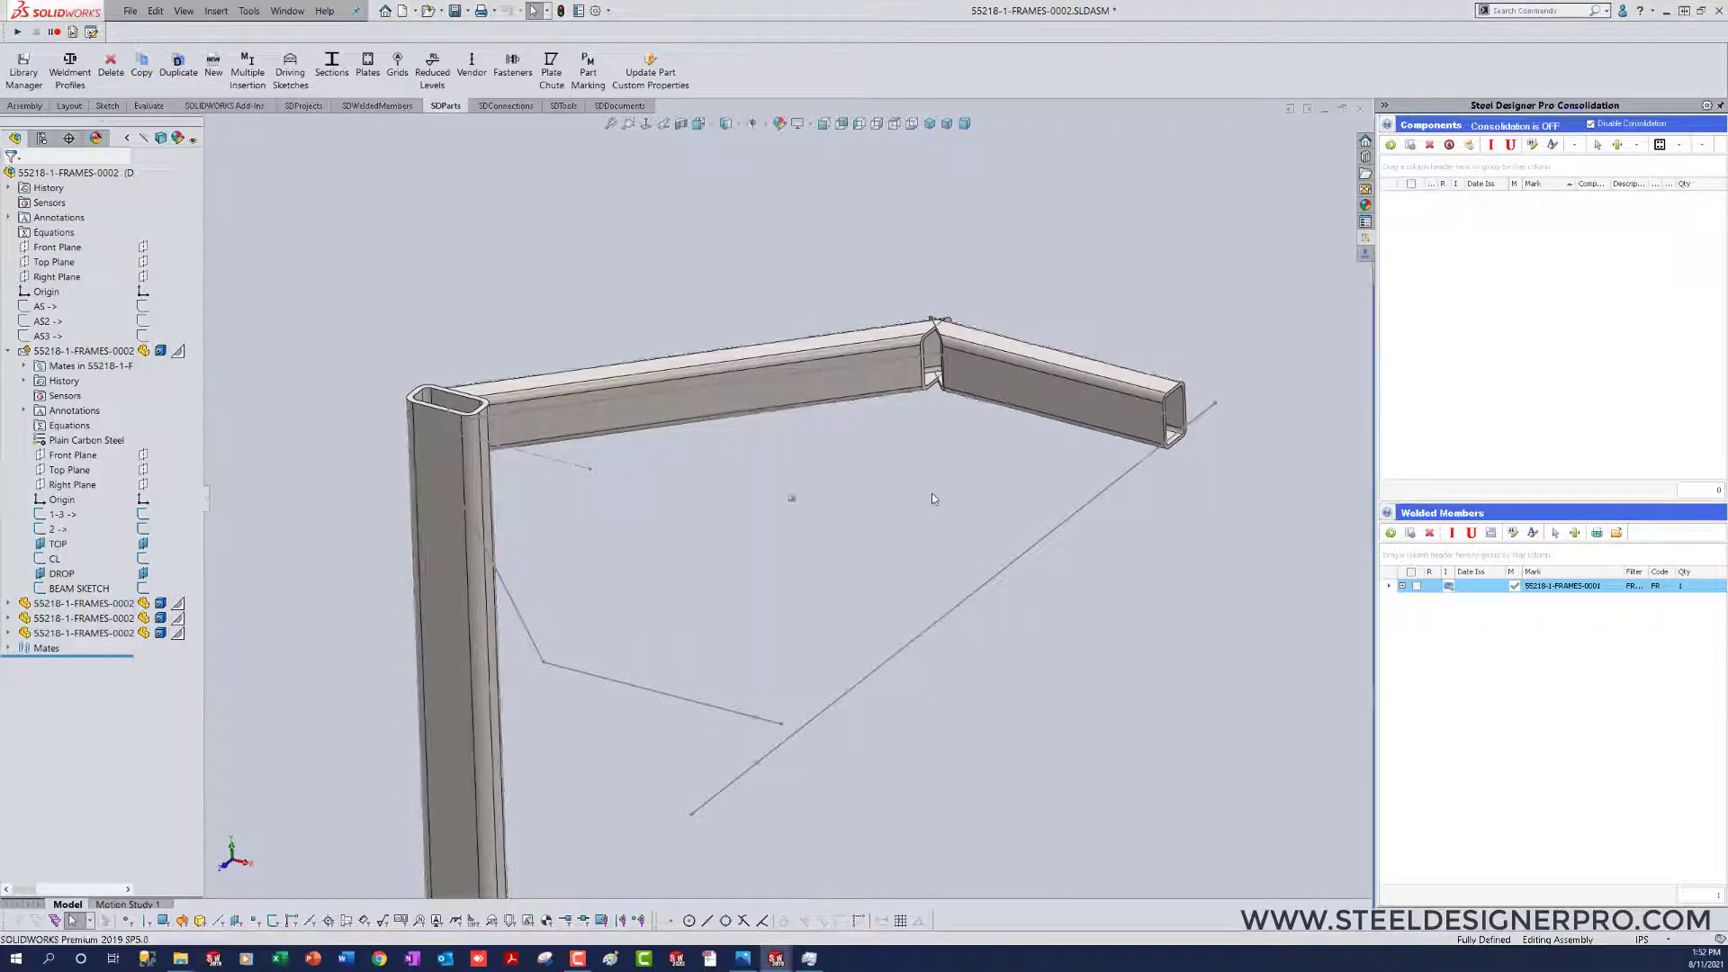
scroll(932, 498, down, 2)
click(926, 471)
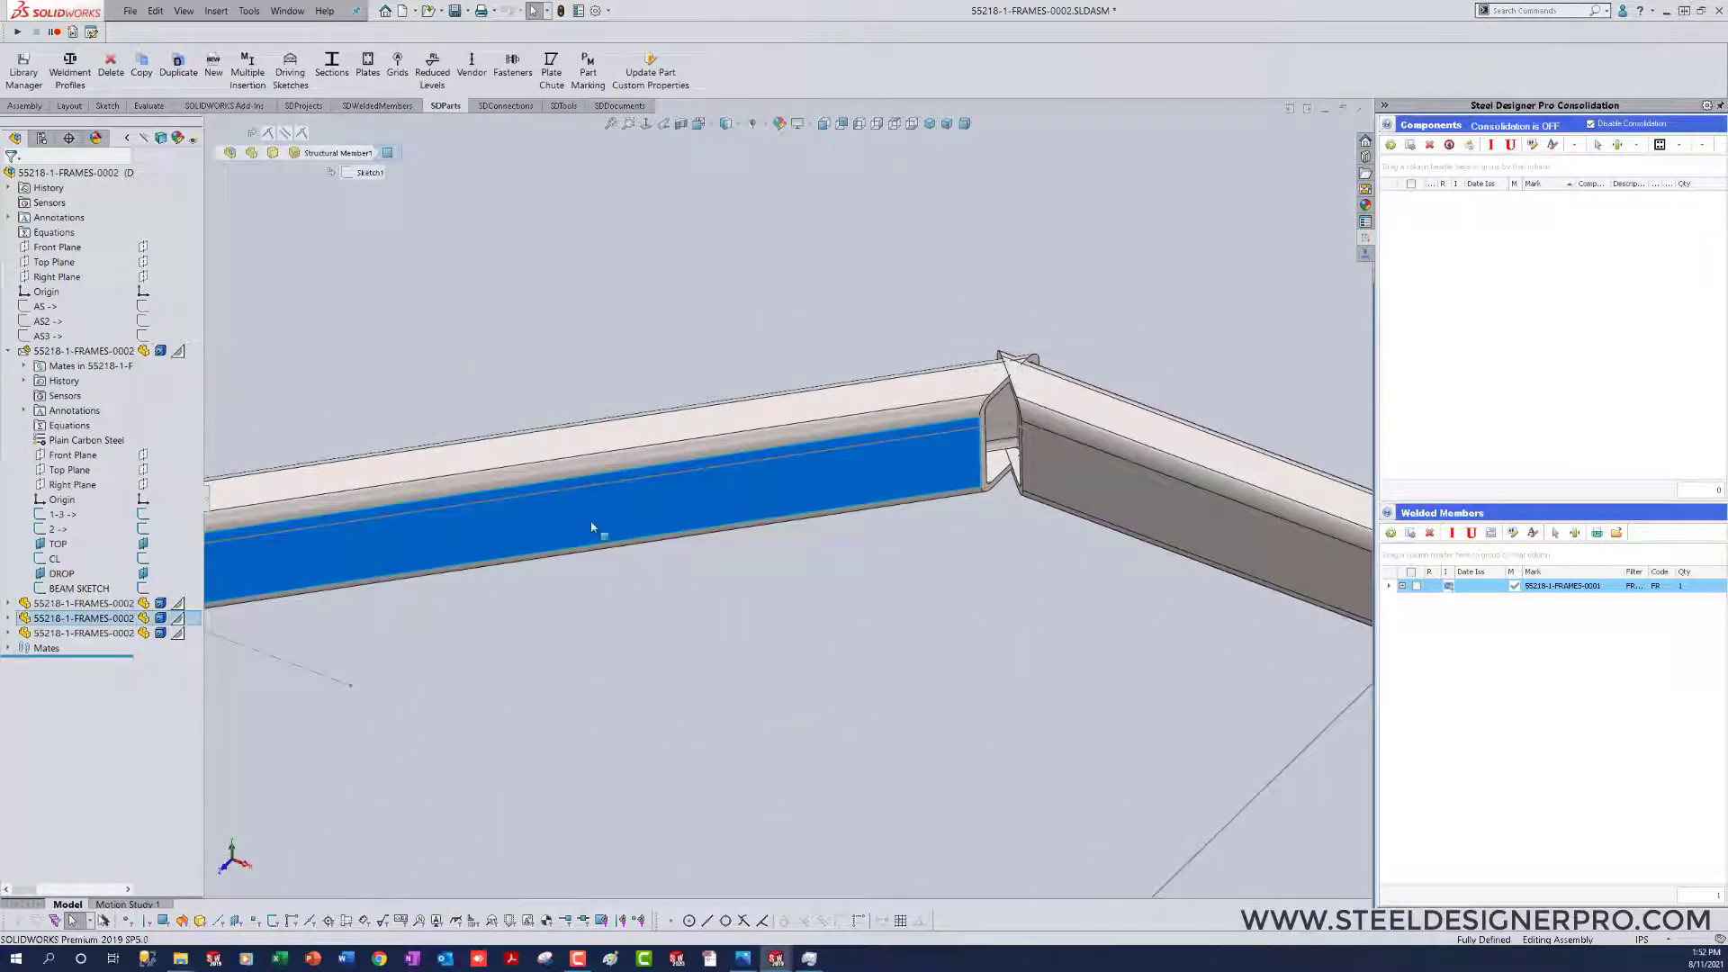
click(9, 619)
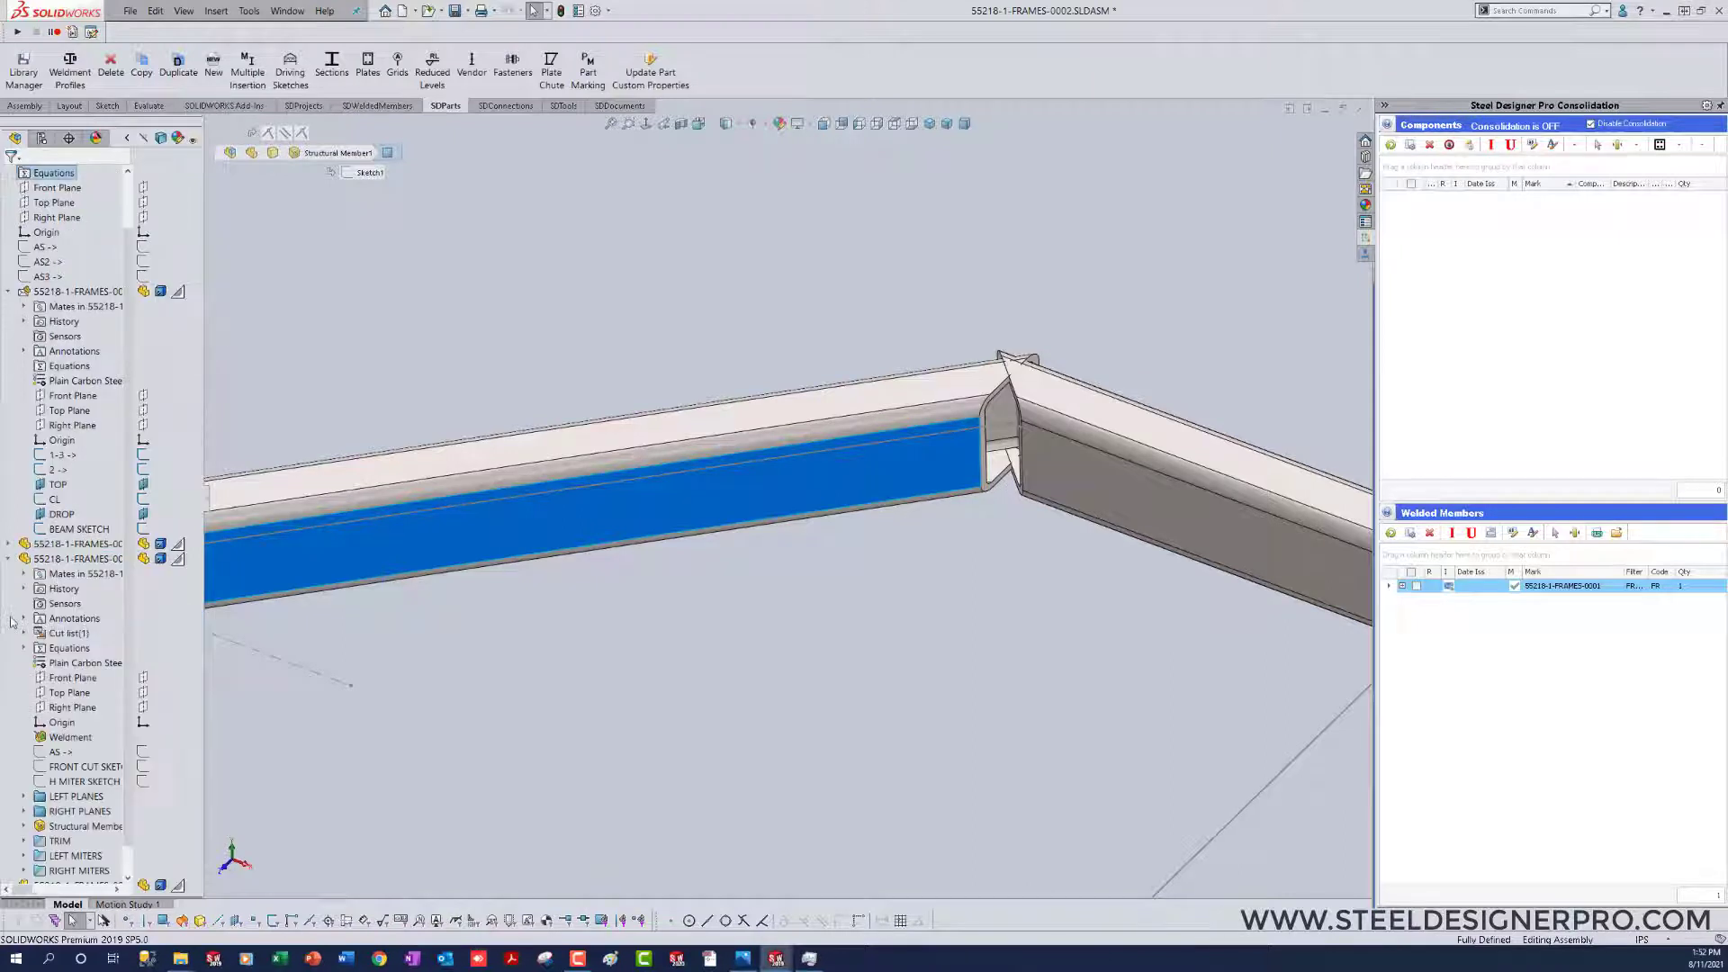
click(81, 782)
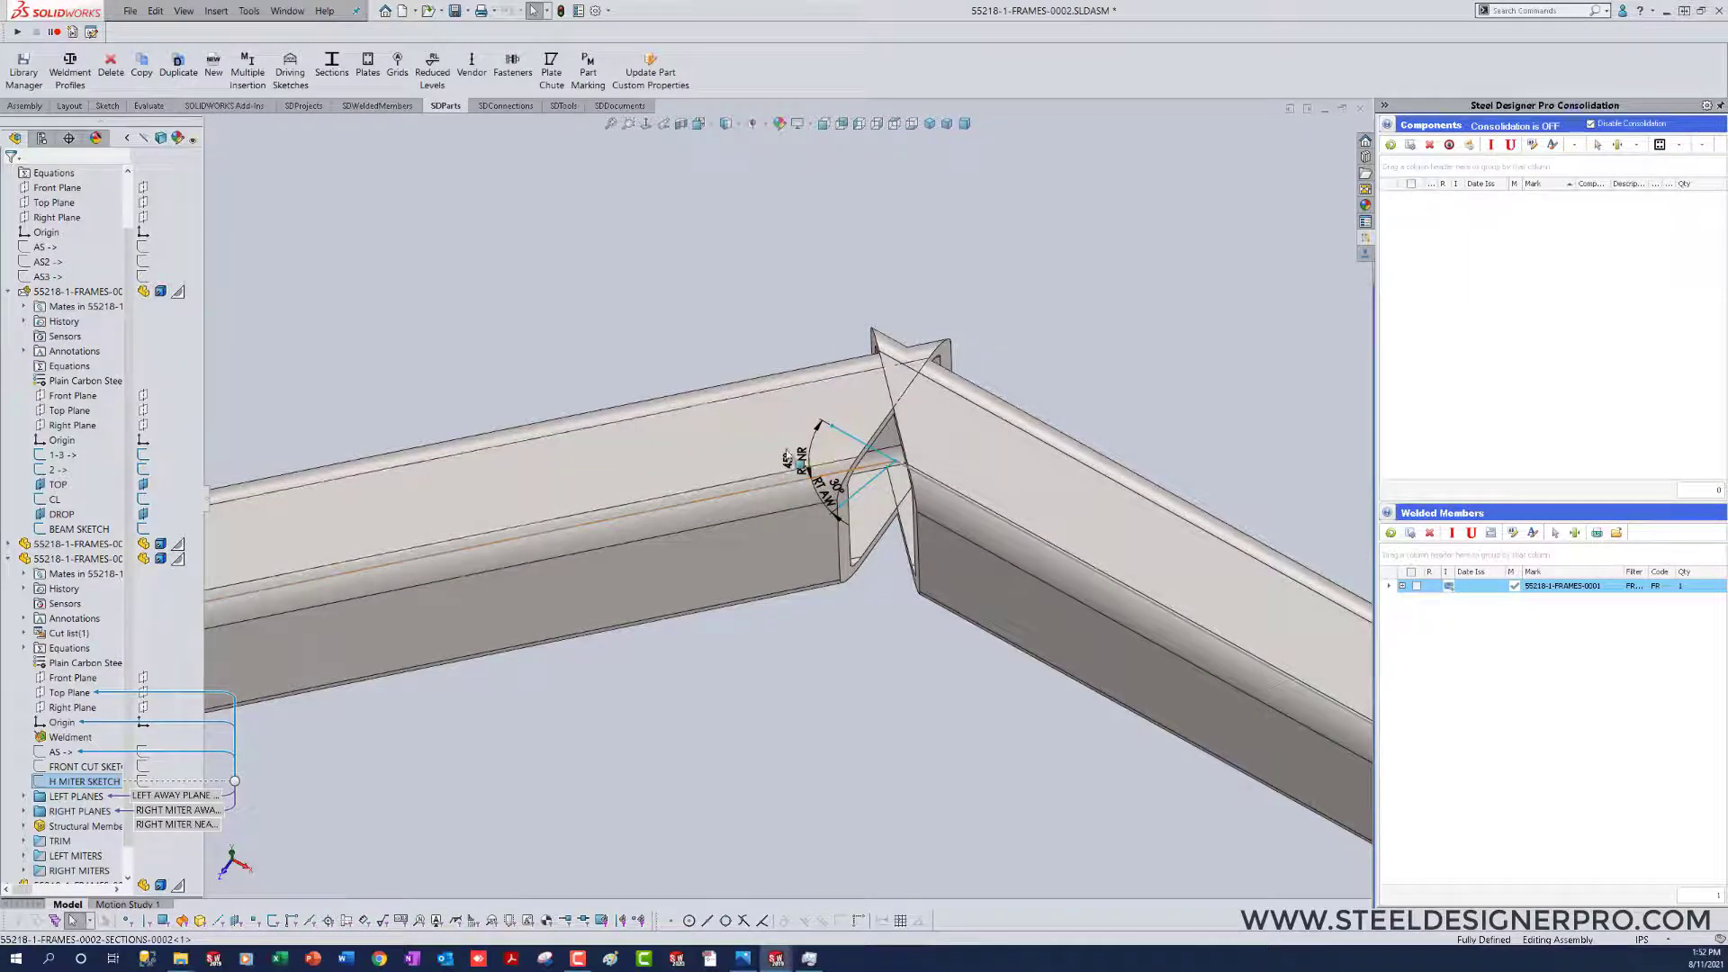
double_click(797, 462)
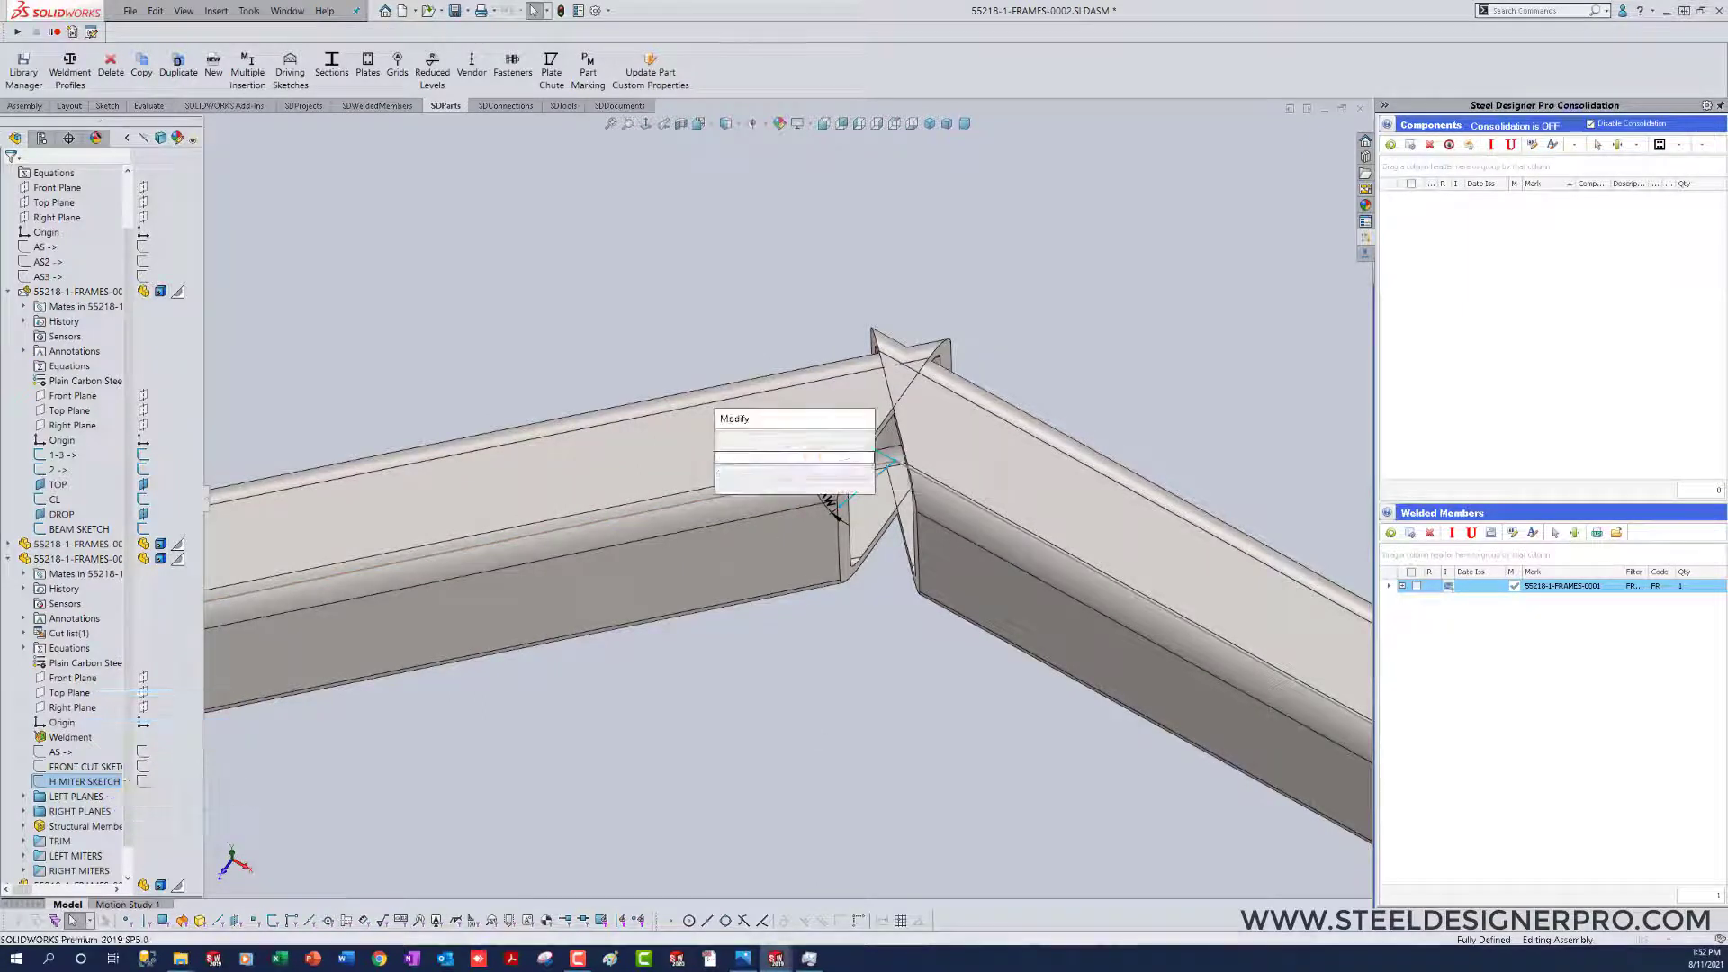
text(32.5)
key(Return)
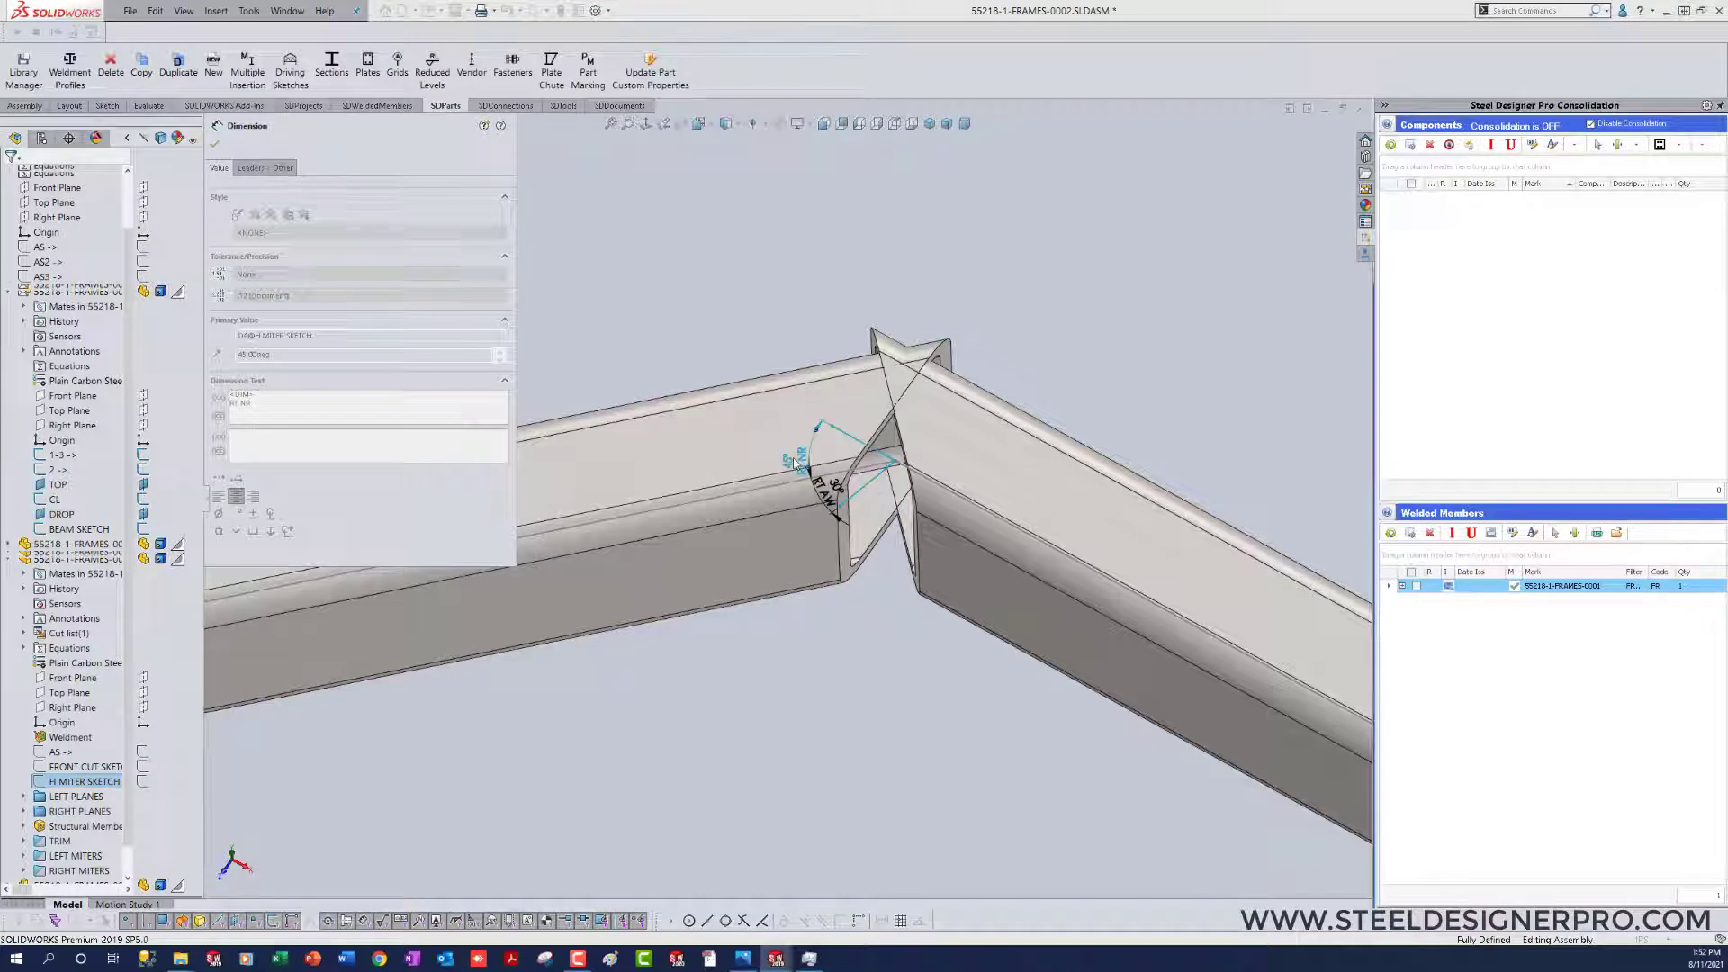
key(ctrl+b)
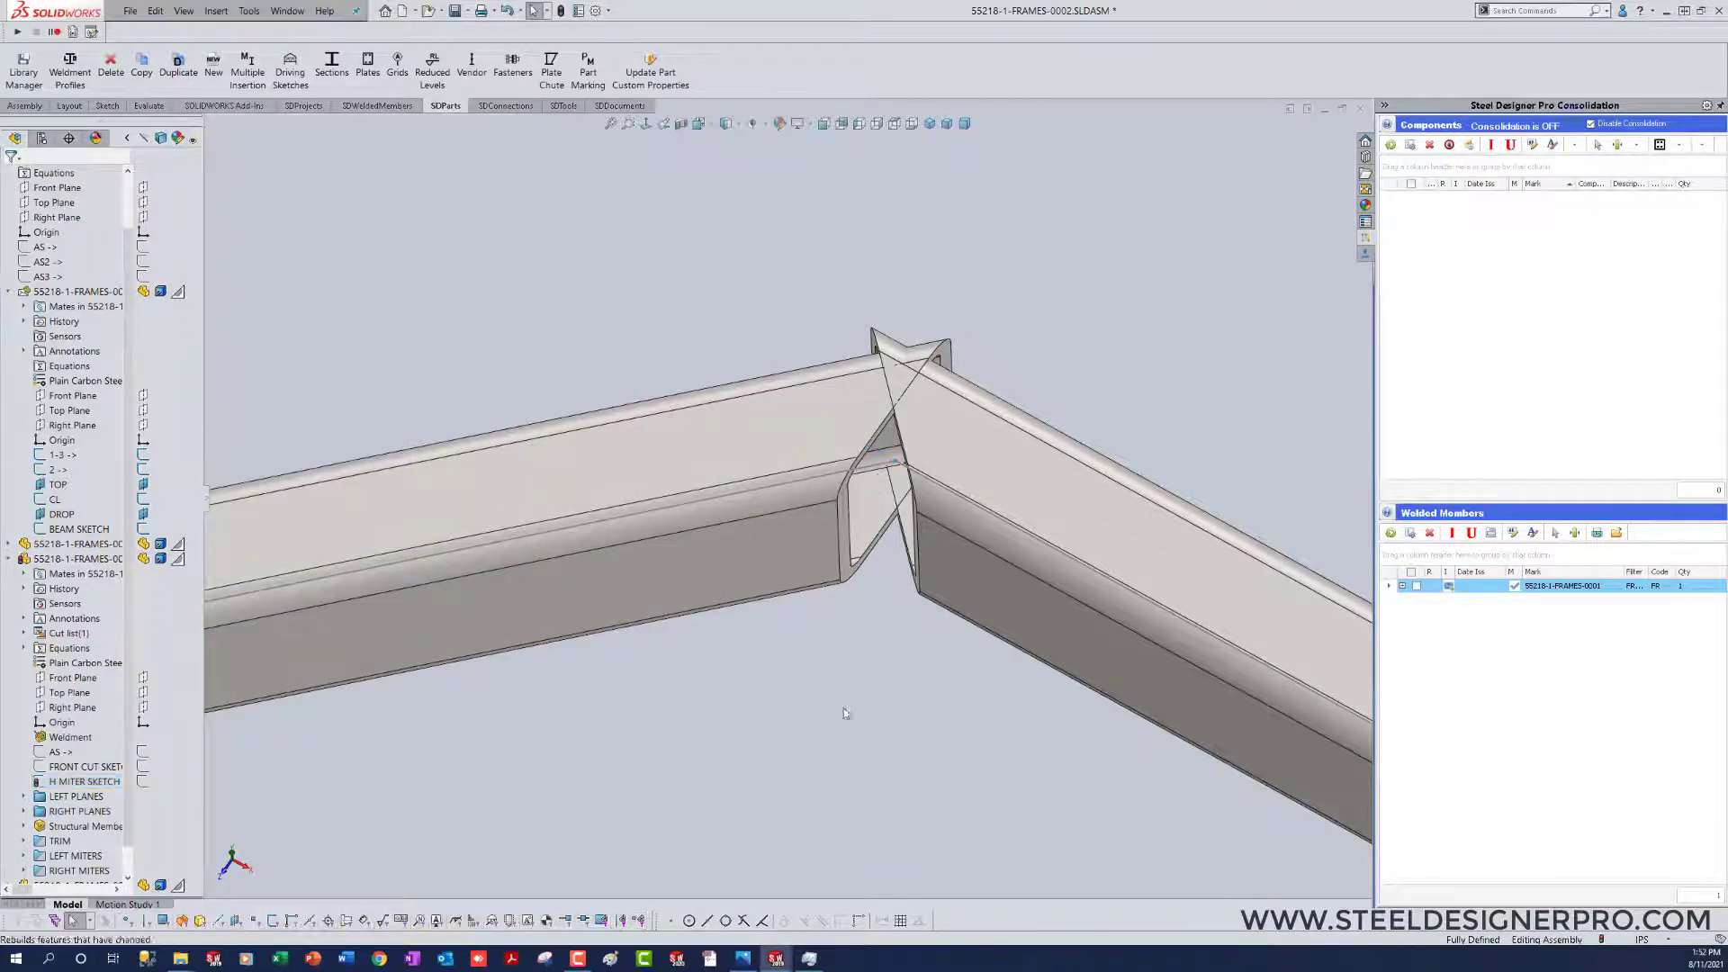
Step: Set the left near miter angle in the angled member's H MITER SKETCH to 22.5 degrees and rebuild
click(931, 429)
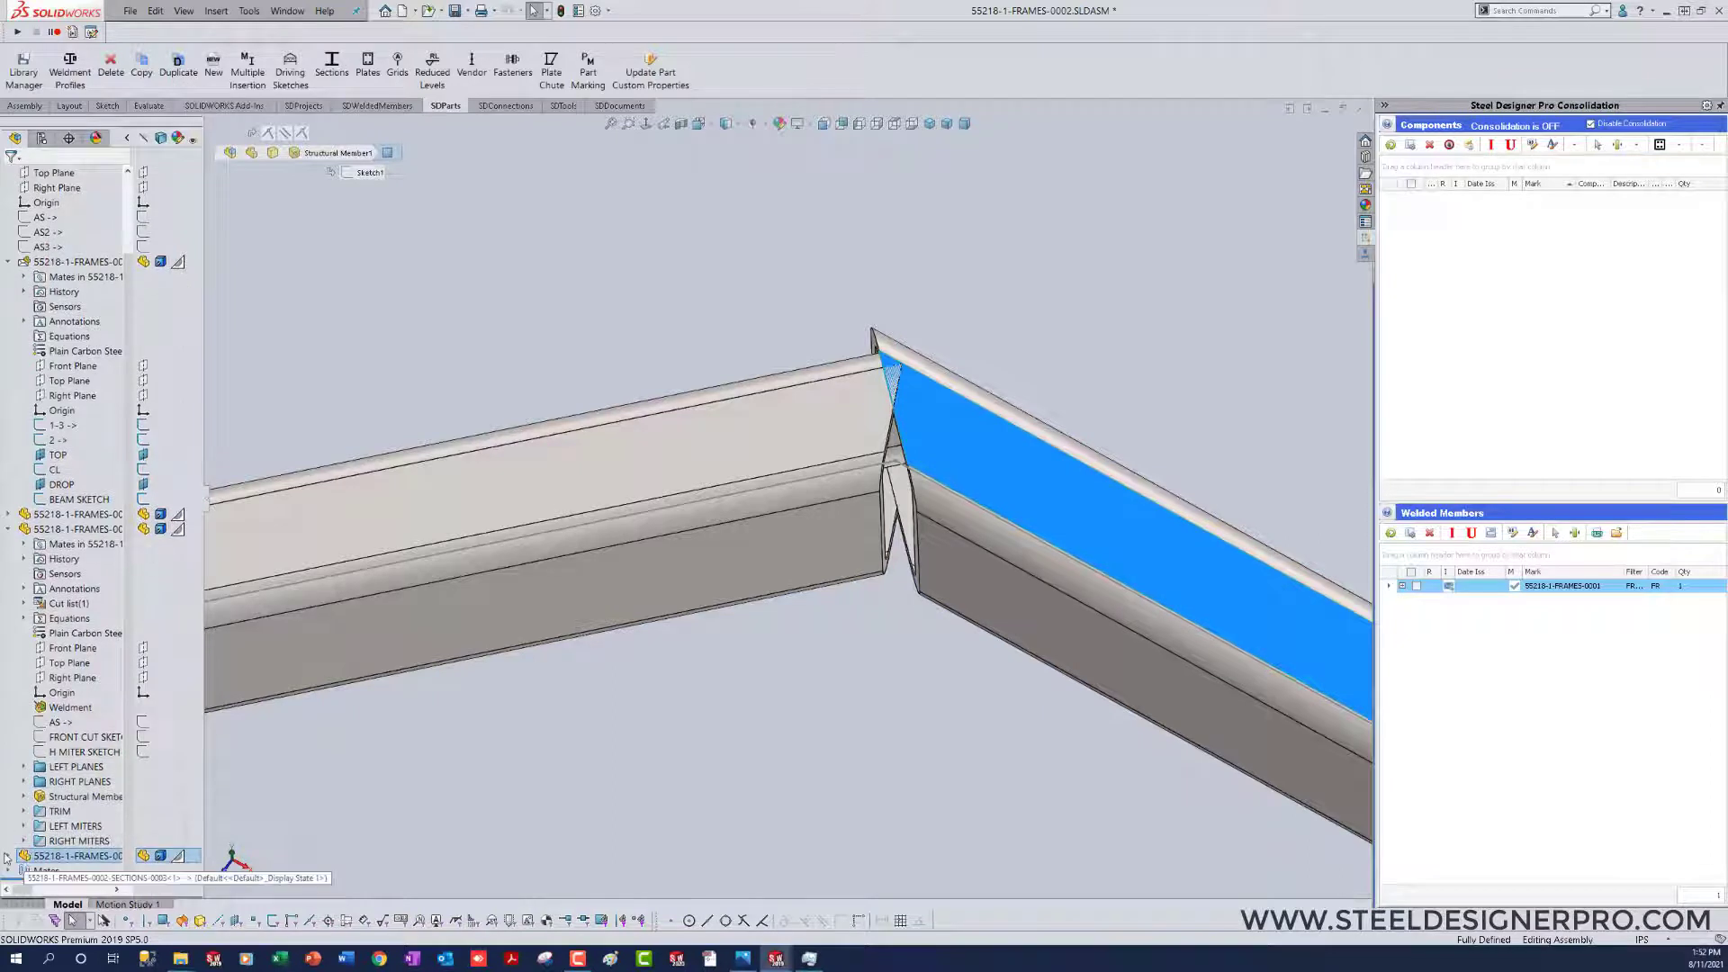
click(9, 858)
scroll(70, 699, down, 1)
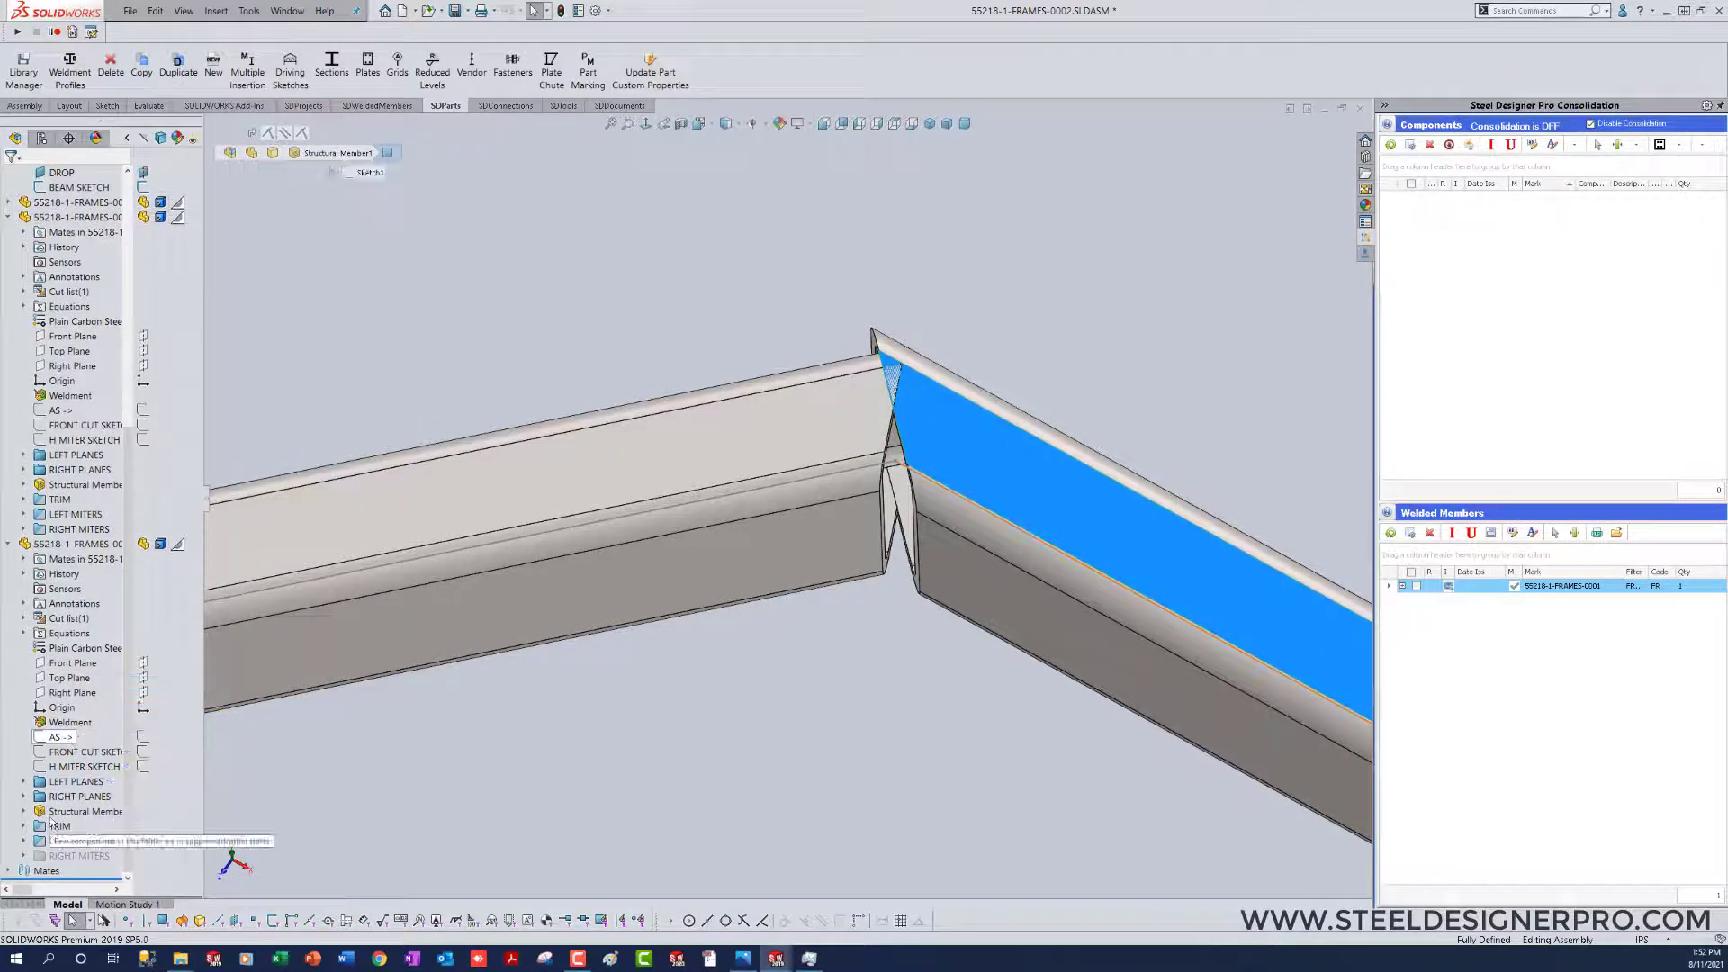
click(57, 768)
double_click(57, 768)
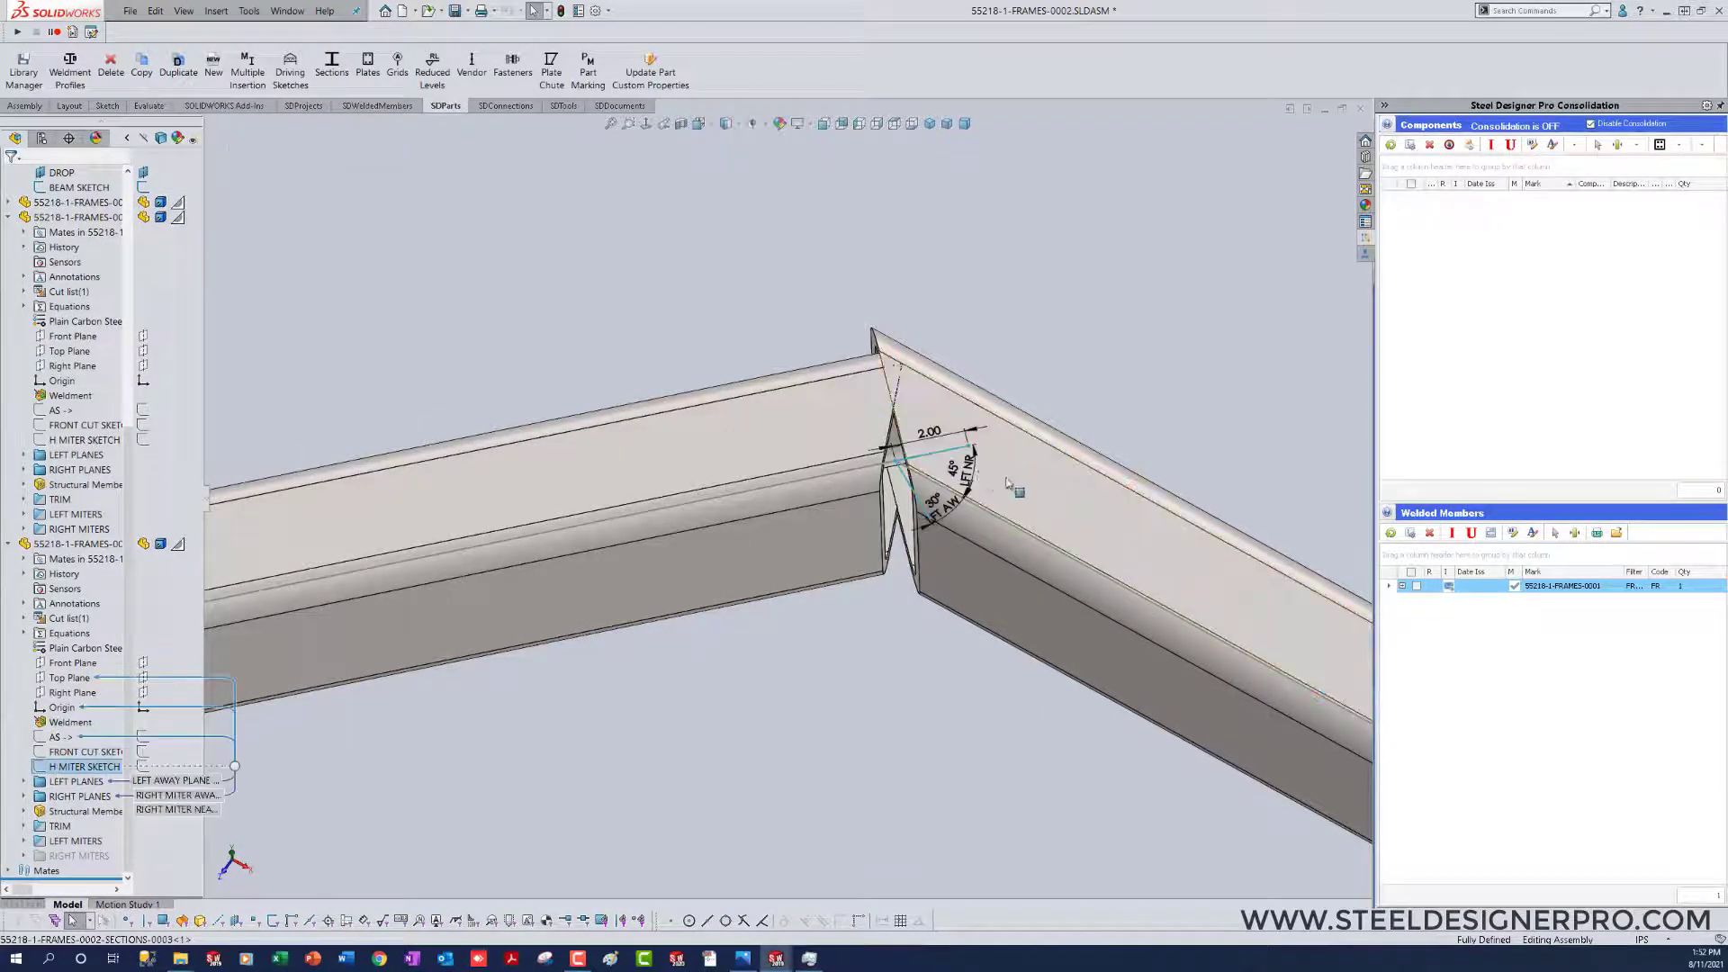
double_click(976, 478)
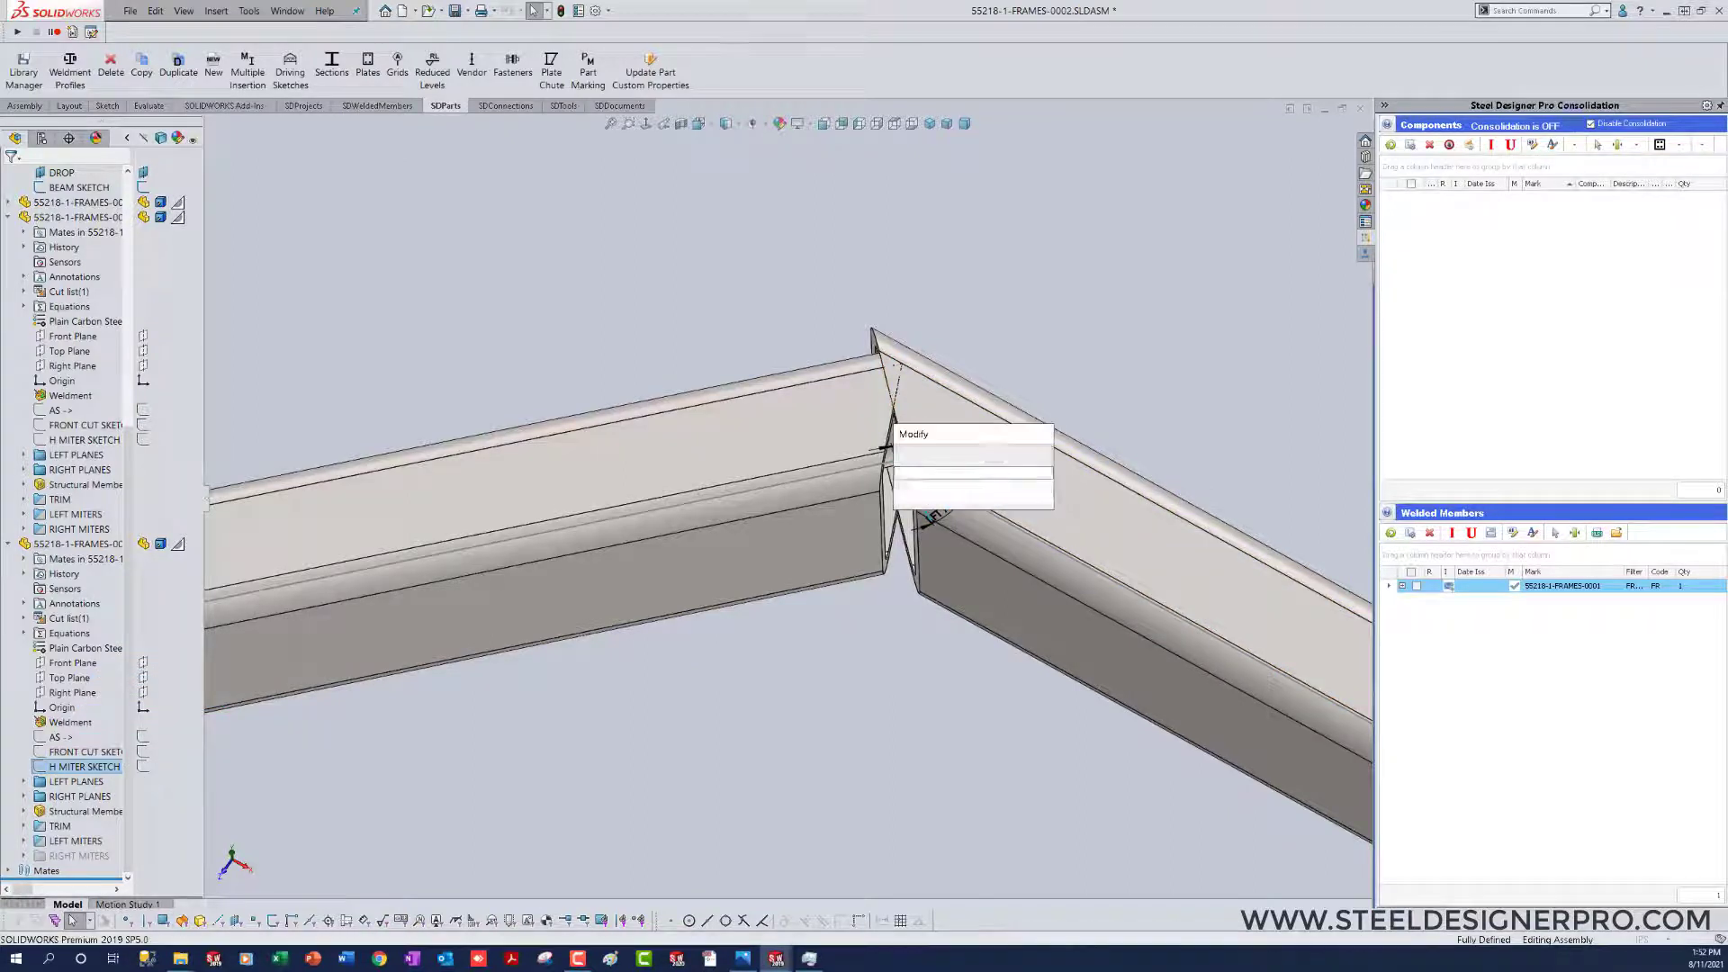
text(22.5)
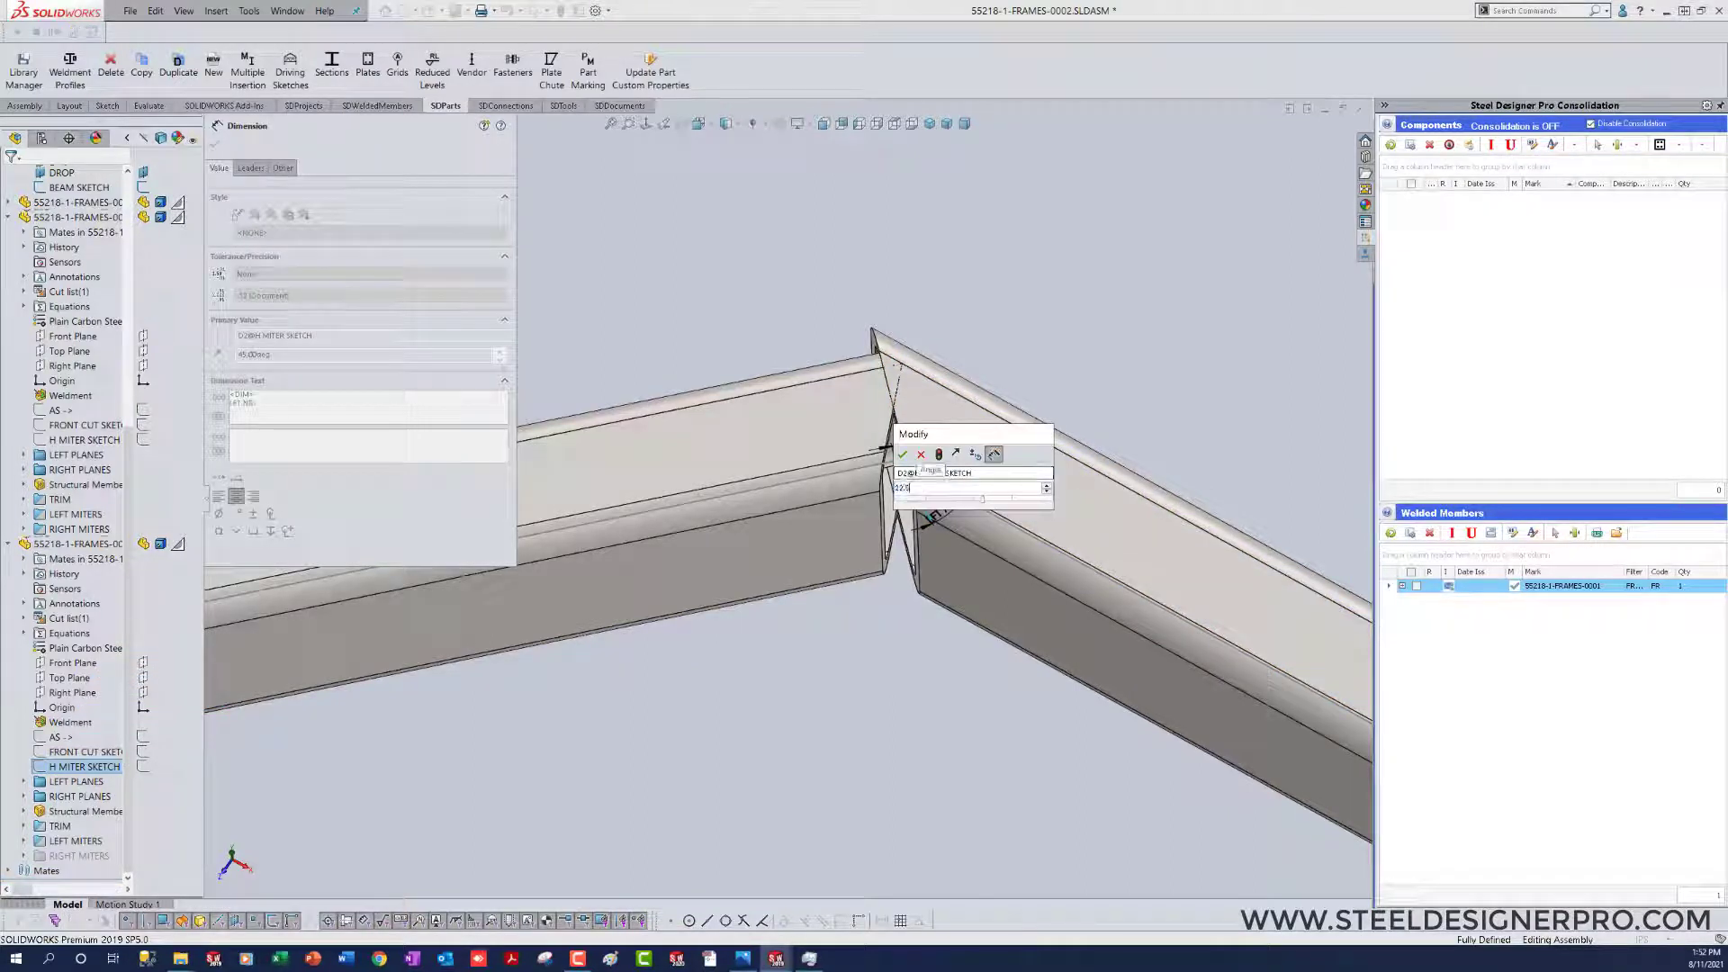
key(Return)
key(ctrl+b)
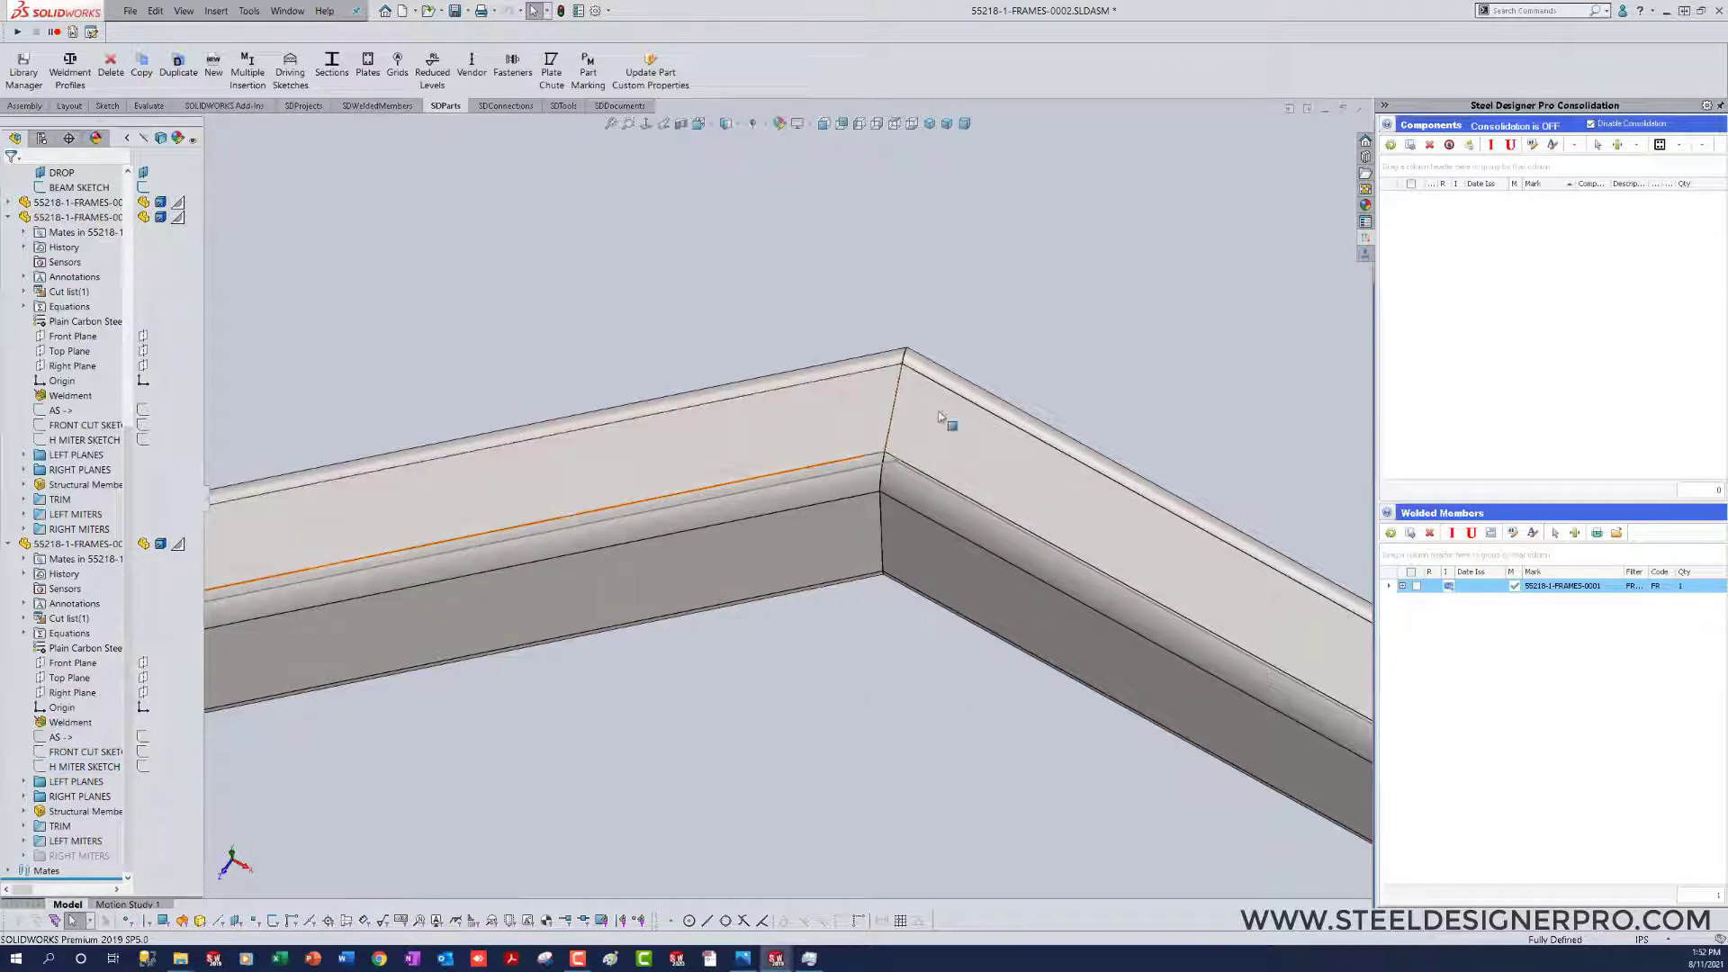
scroll(783, 597, up, 8)
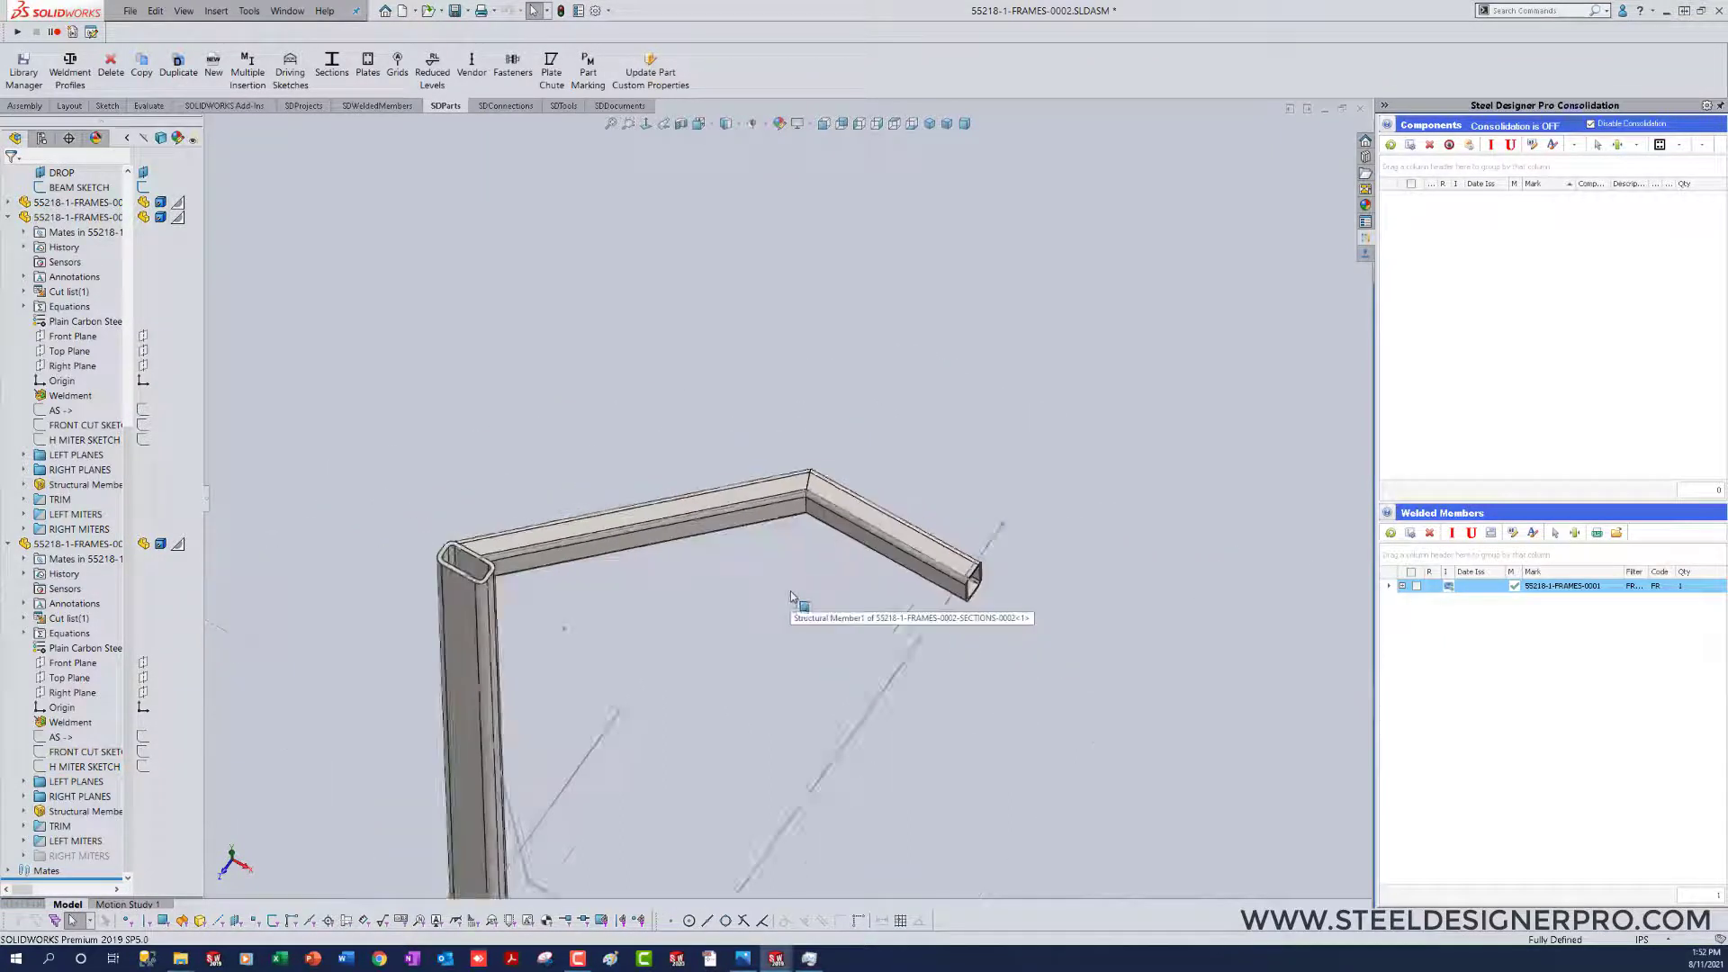
Step: Collapse all expanded items in the frame assembly's feature tree and widen the tree so the part names are readable
middle_drag(790, 598, 896, 527)
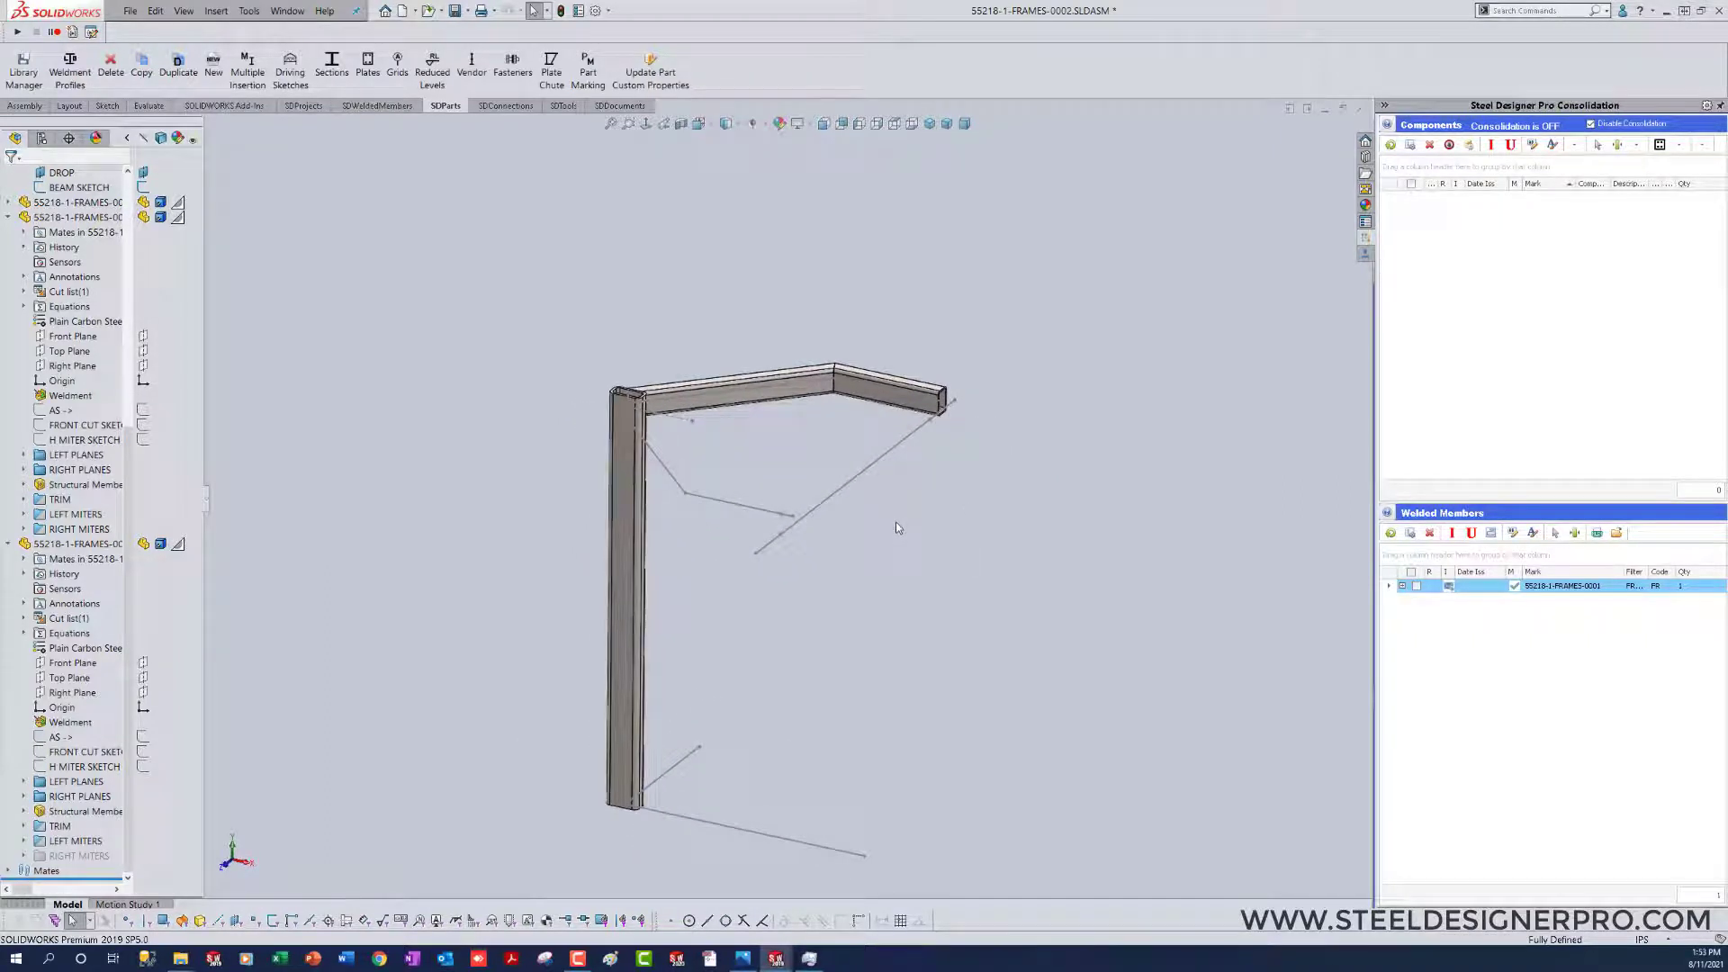
right_click(20, 342)
click(90, 344)
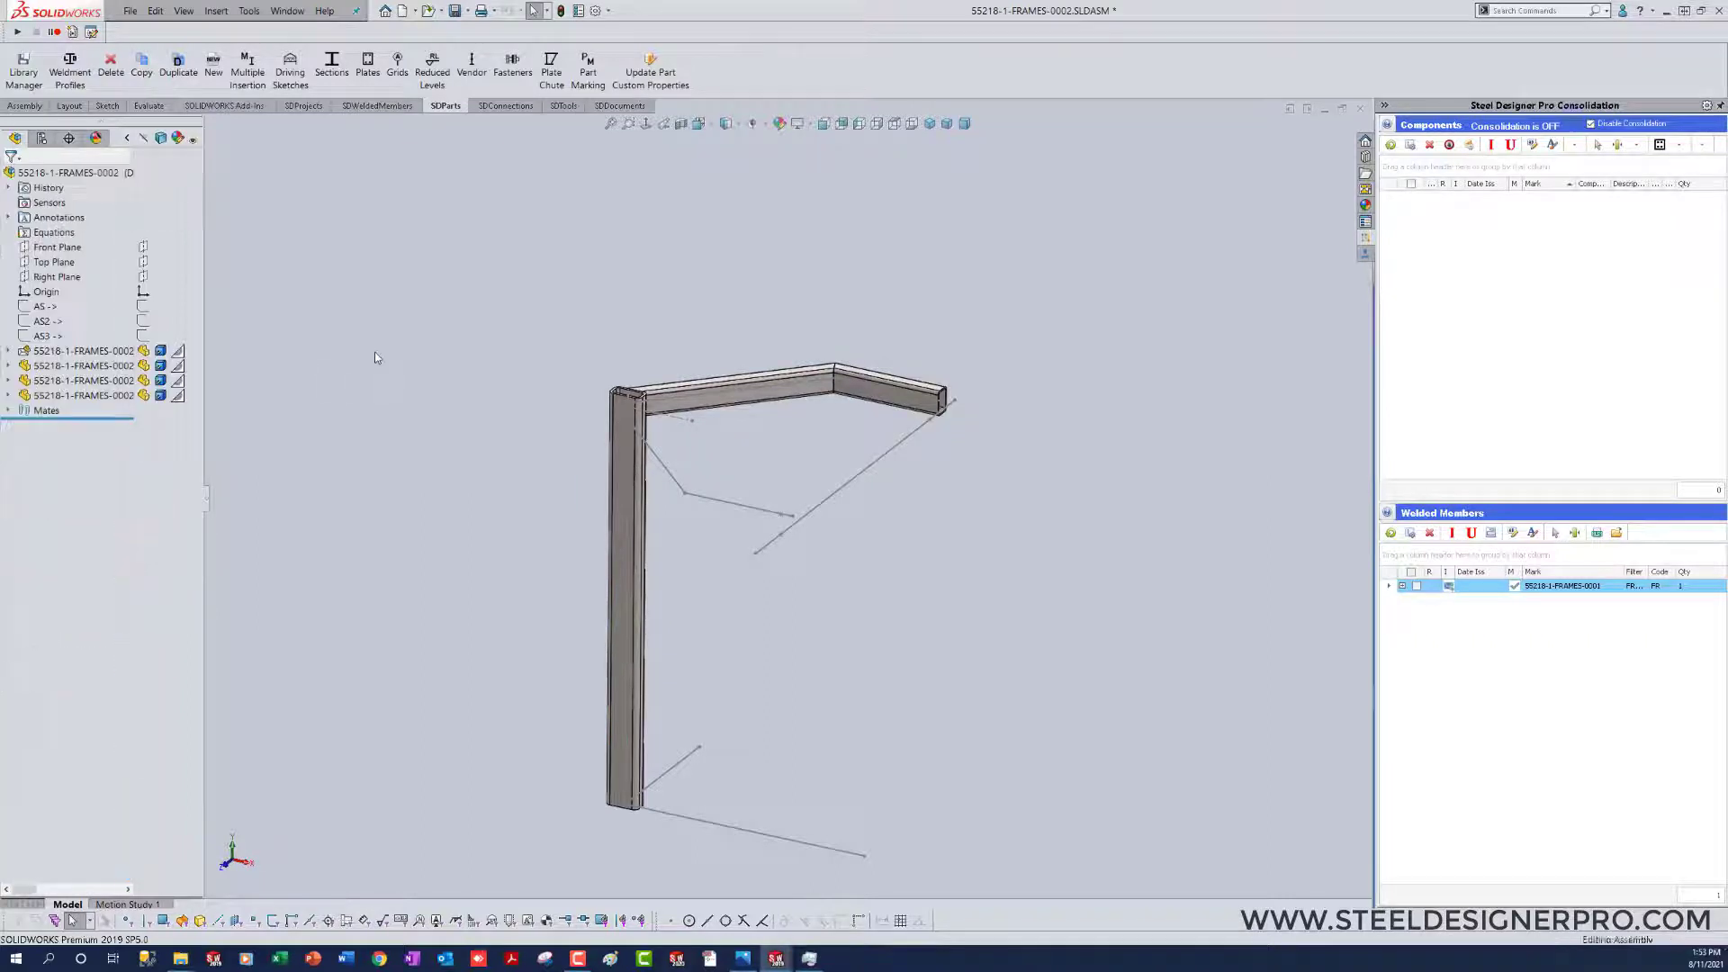
drag(209, 498, 285, 500)
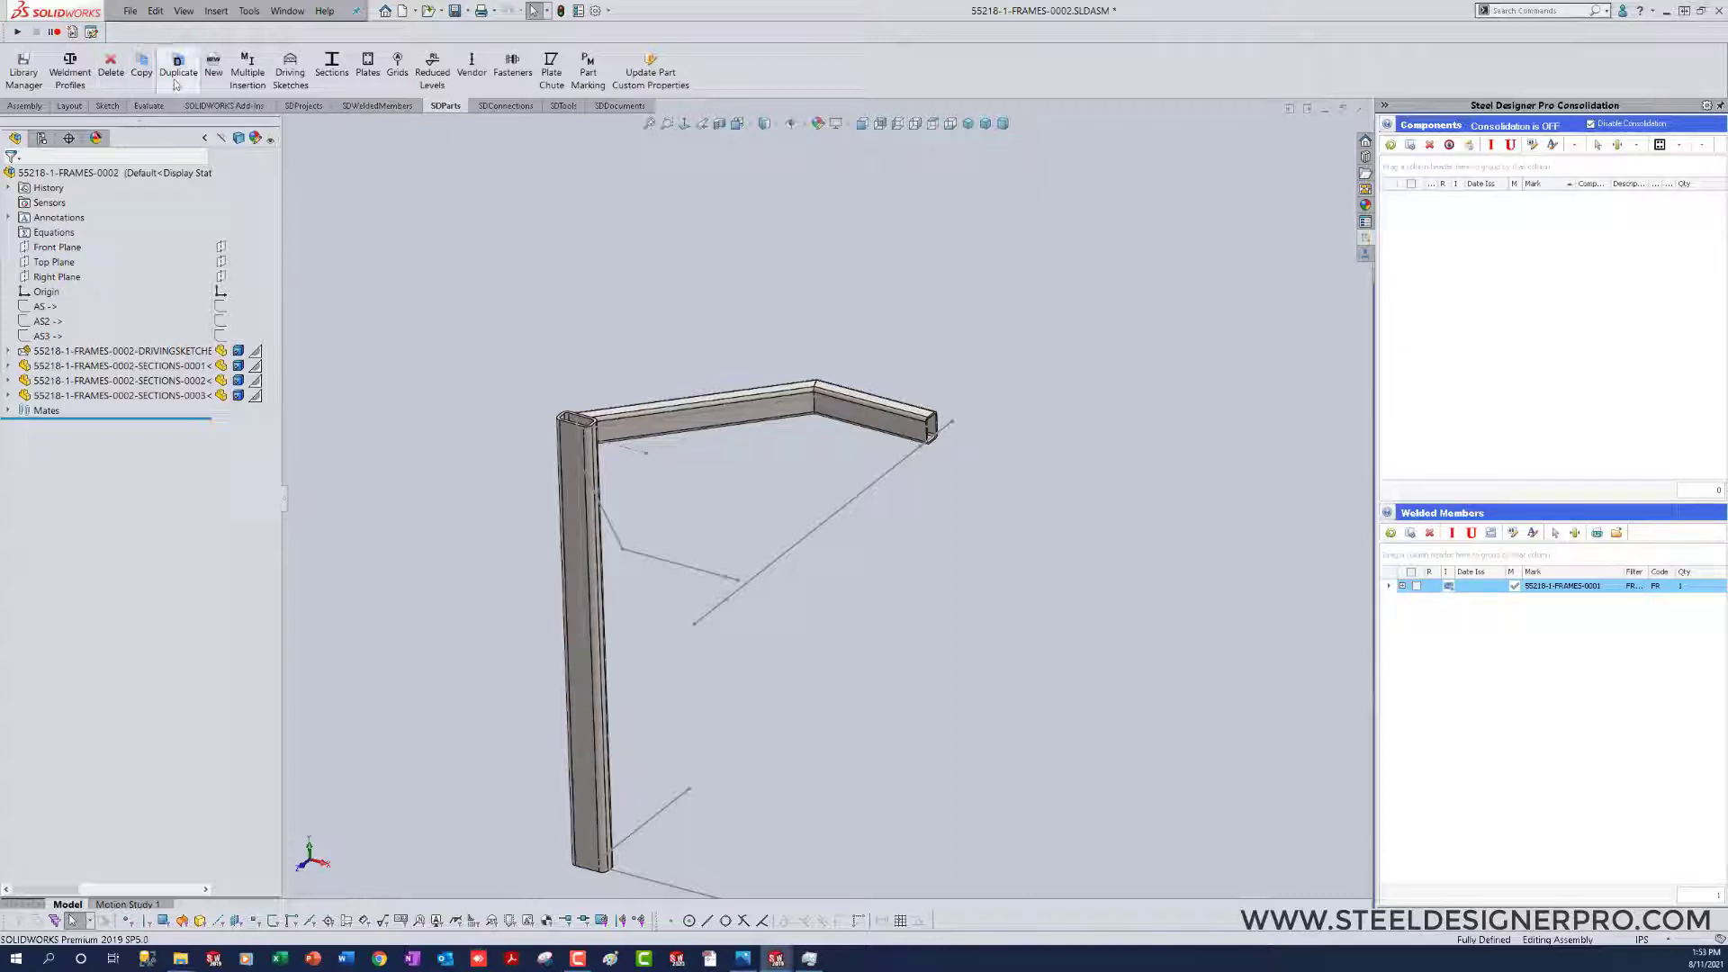
Step: Duplicate the first top member onto the other angled sketch segment running from the column's top, using insertion on sketch segments
click(178, 65)
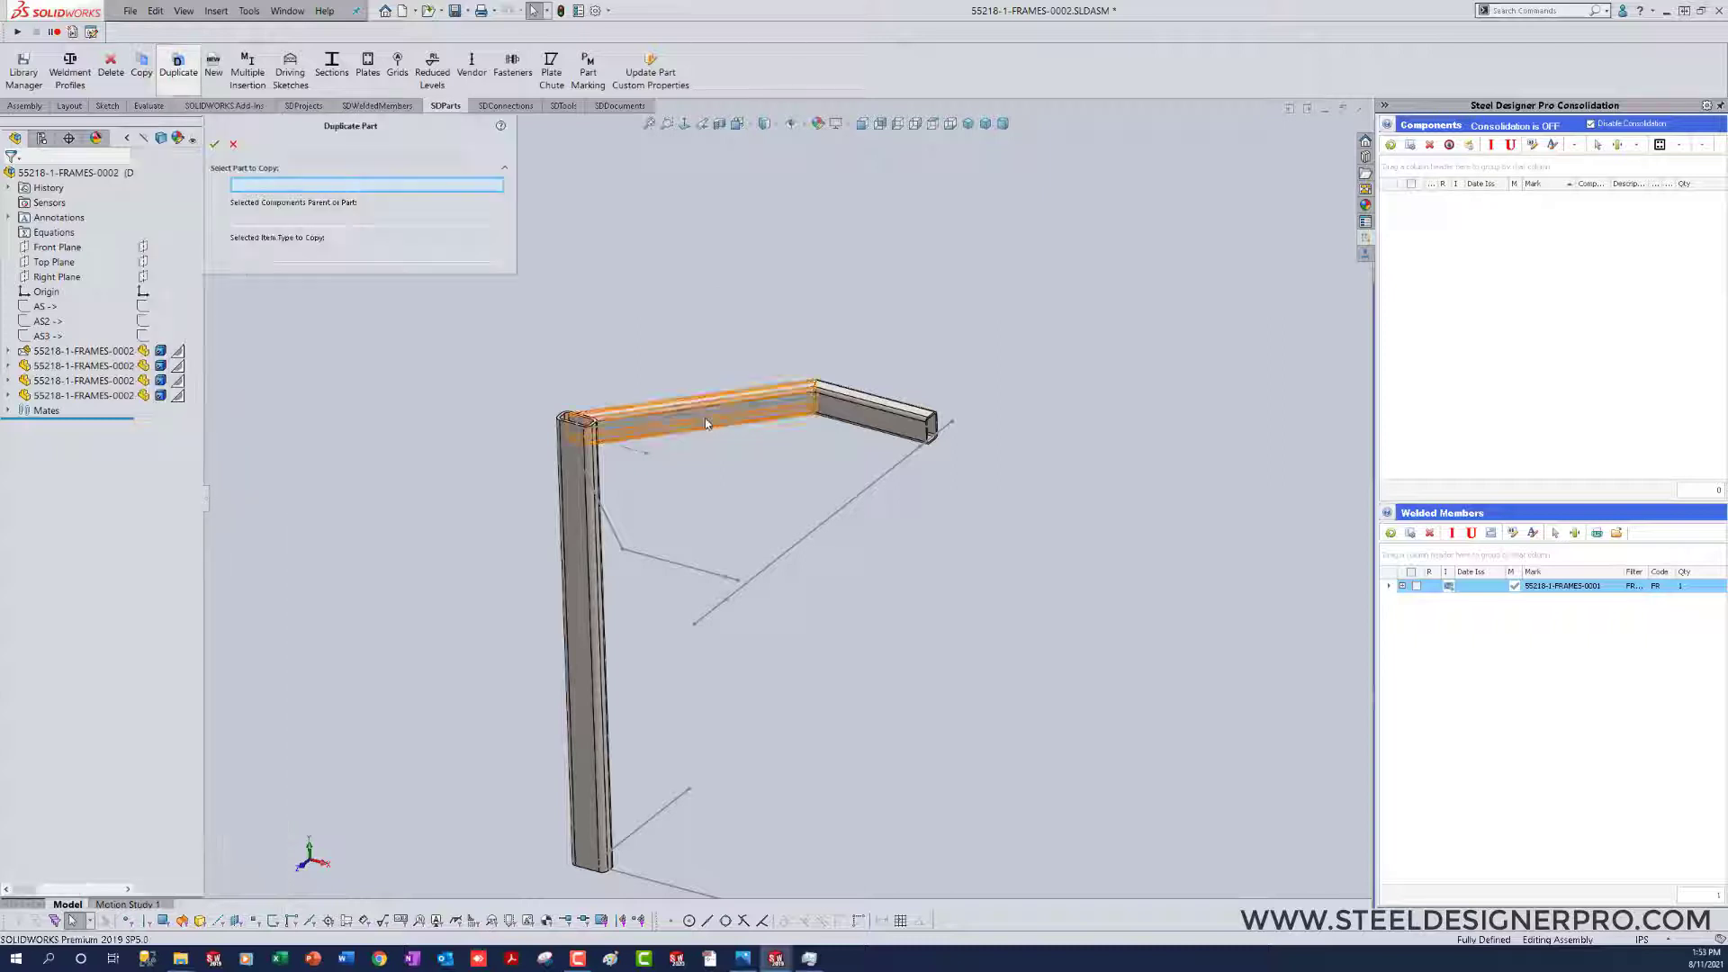
click(706, 417)
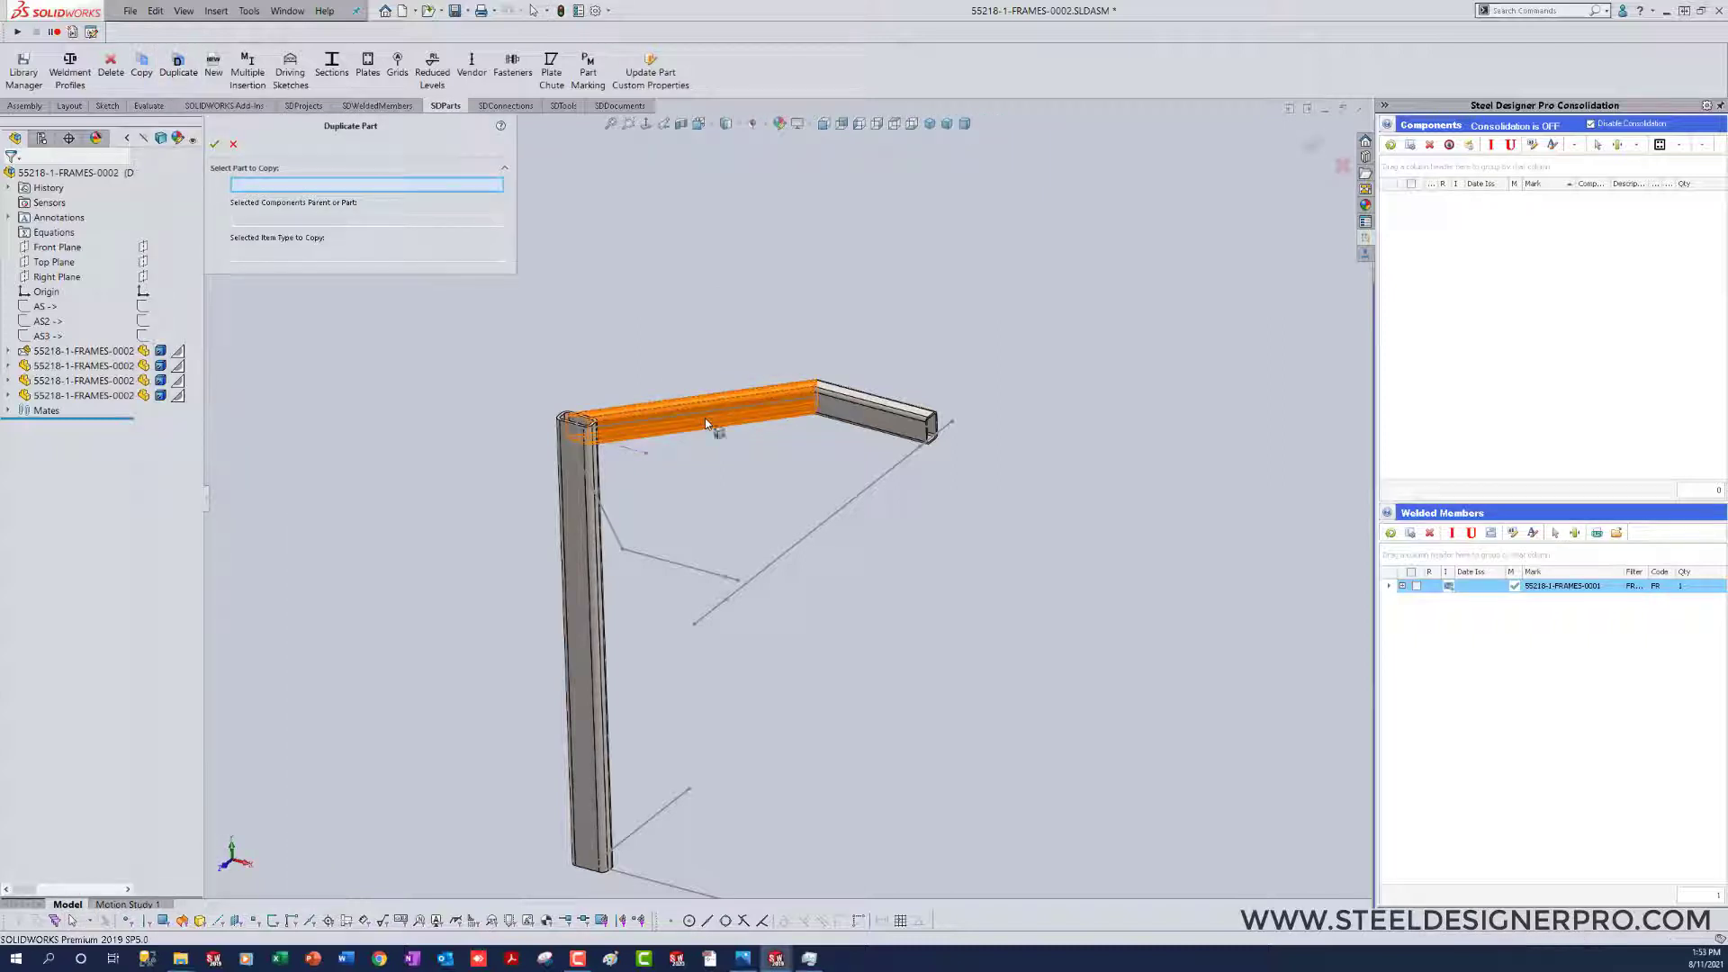
click(610, 531)
click(215, 146)
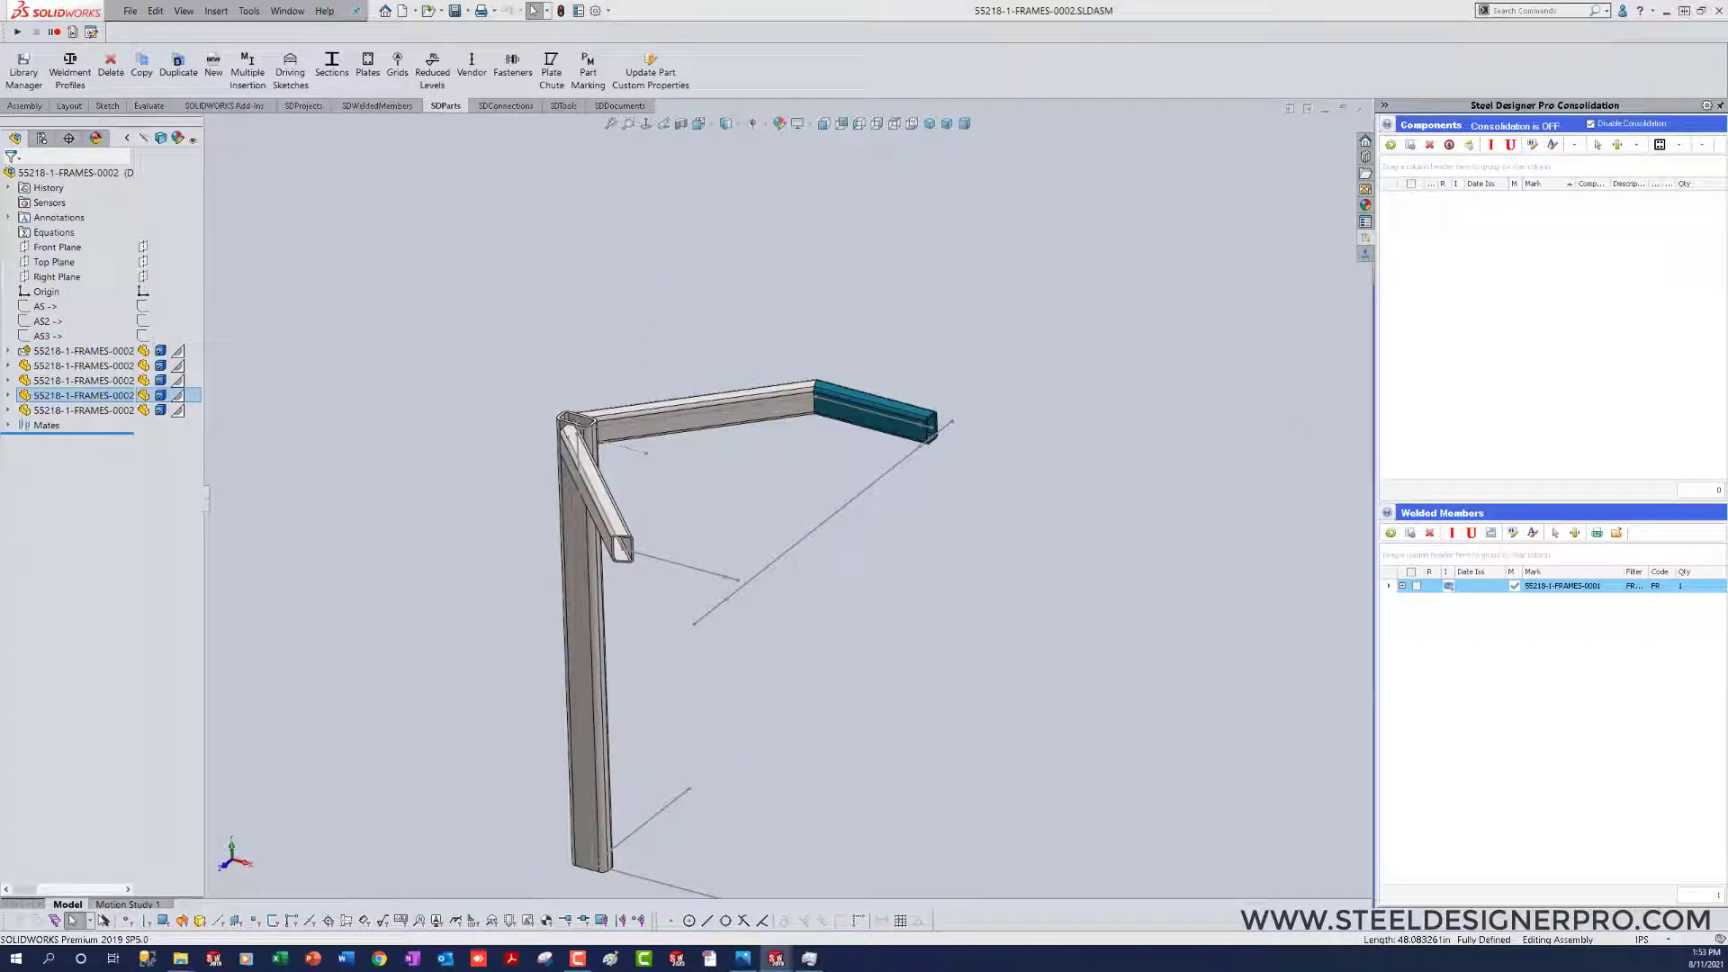
click(834, 674)
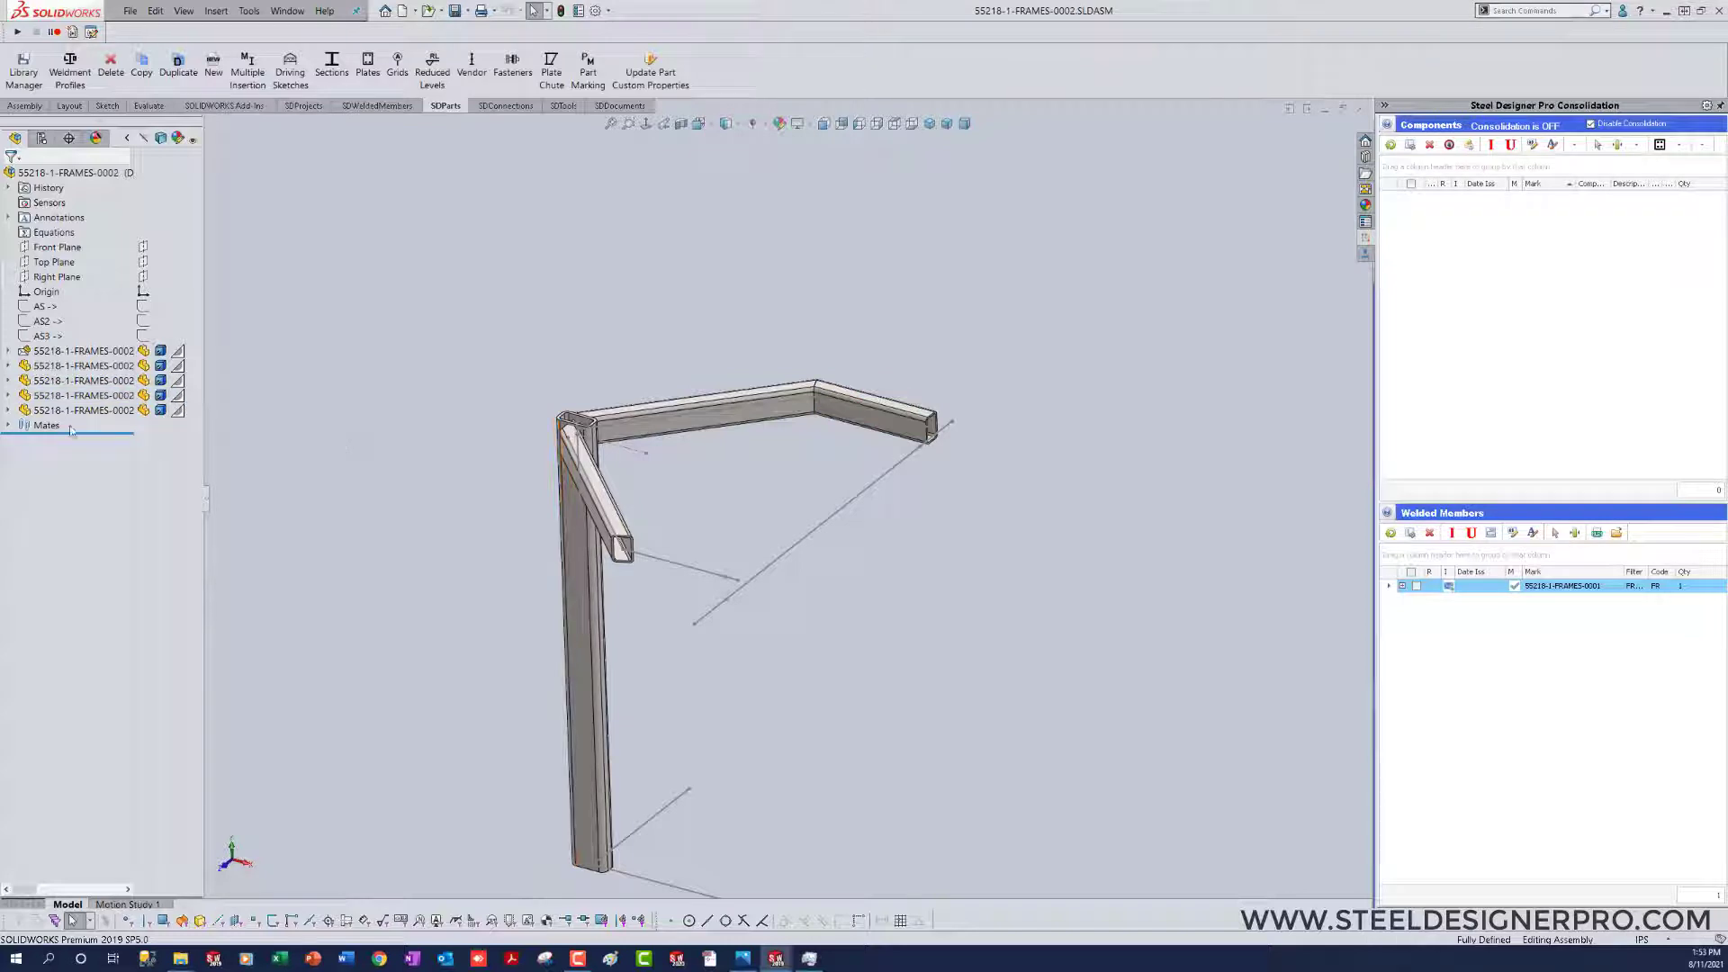
Step: Flip the alignment of the duplicated top member's parallel mate to the Top Plane
click(9, 411)
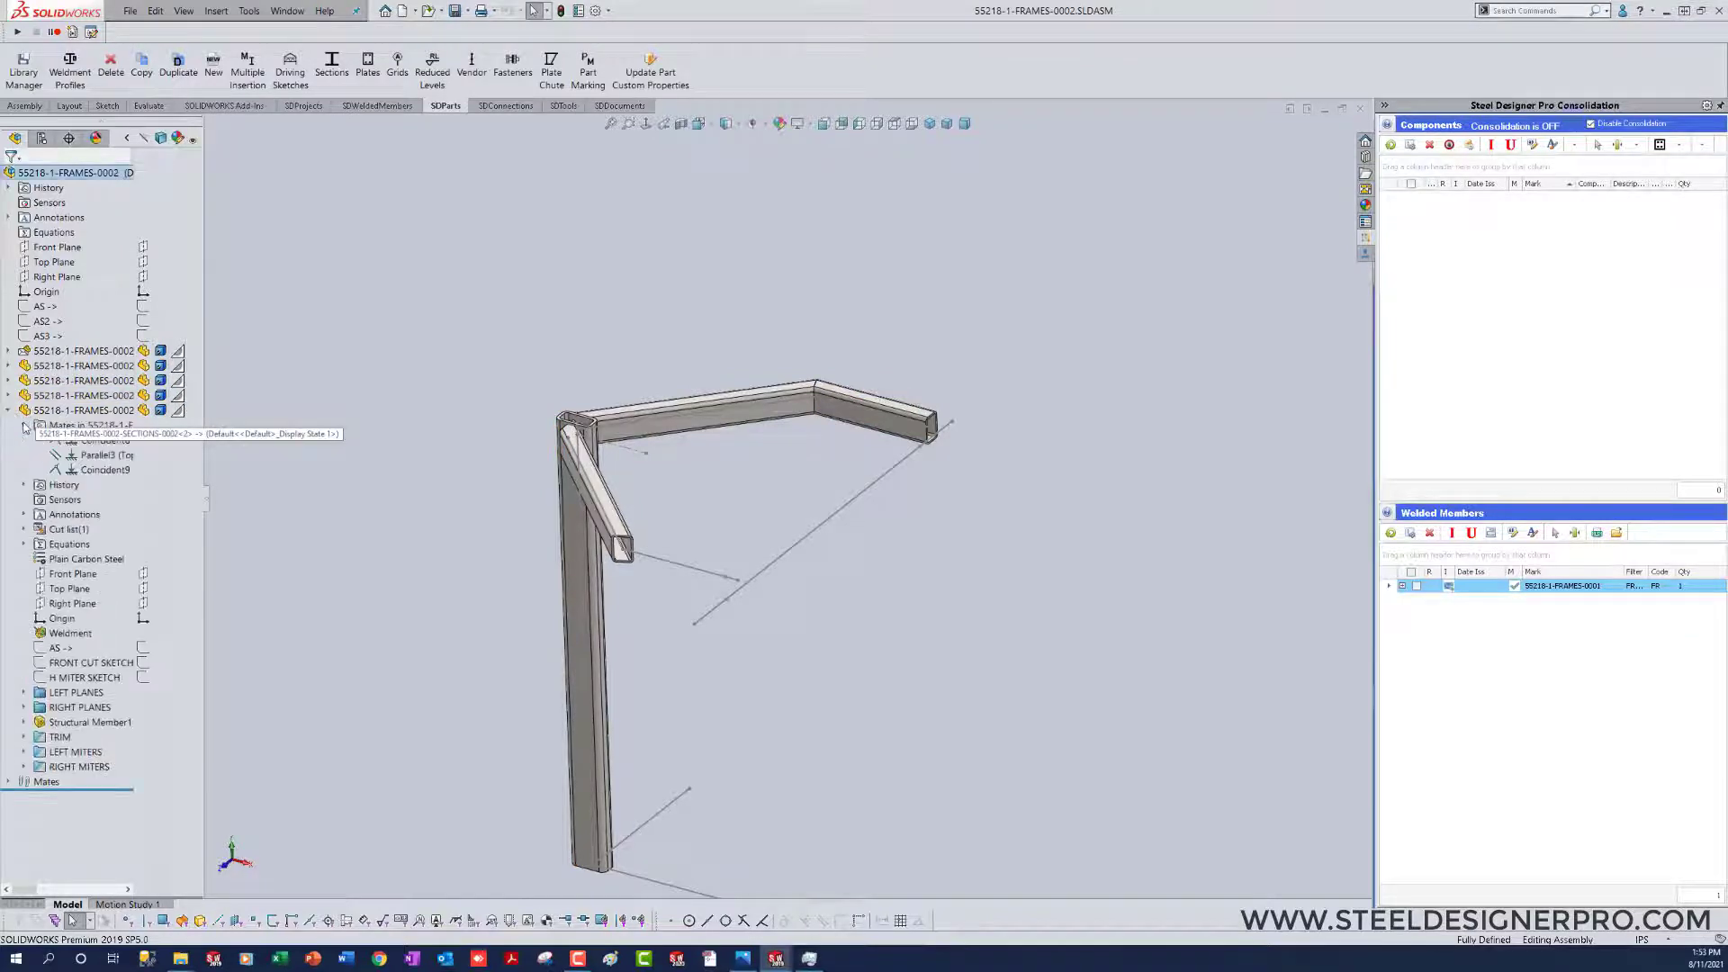
click(25, 425)
right_click(102, 454)
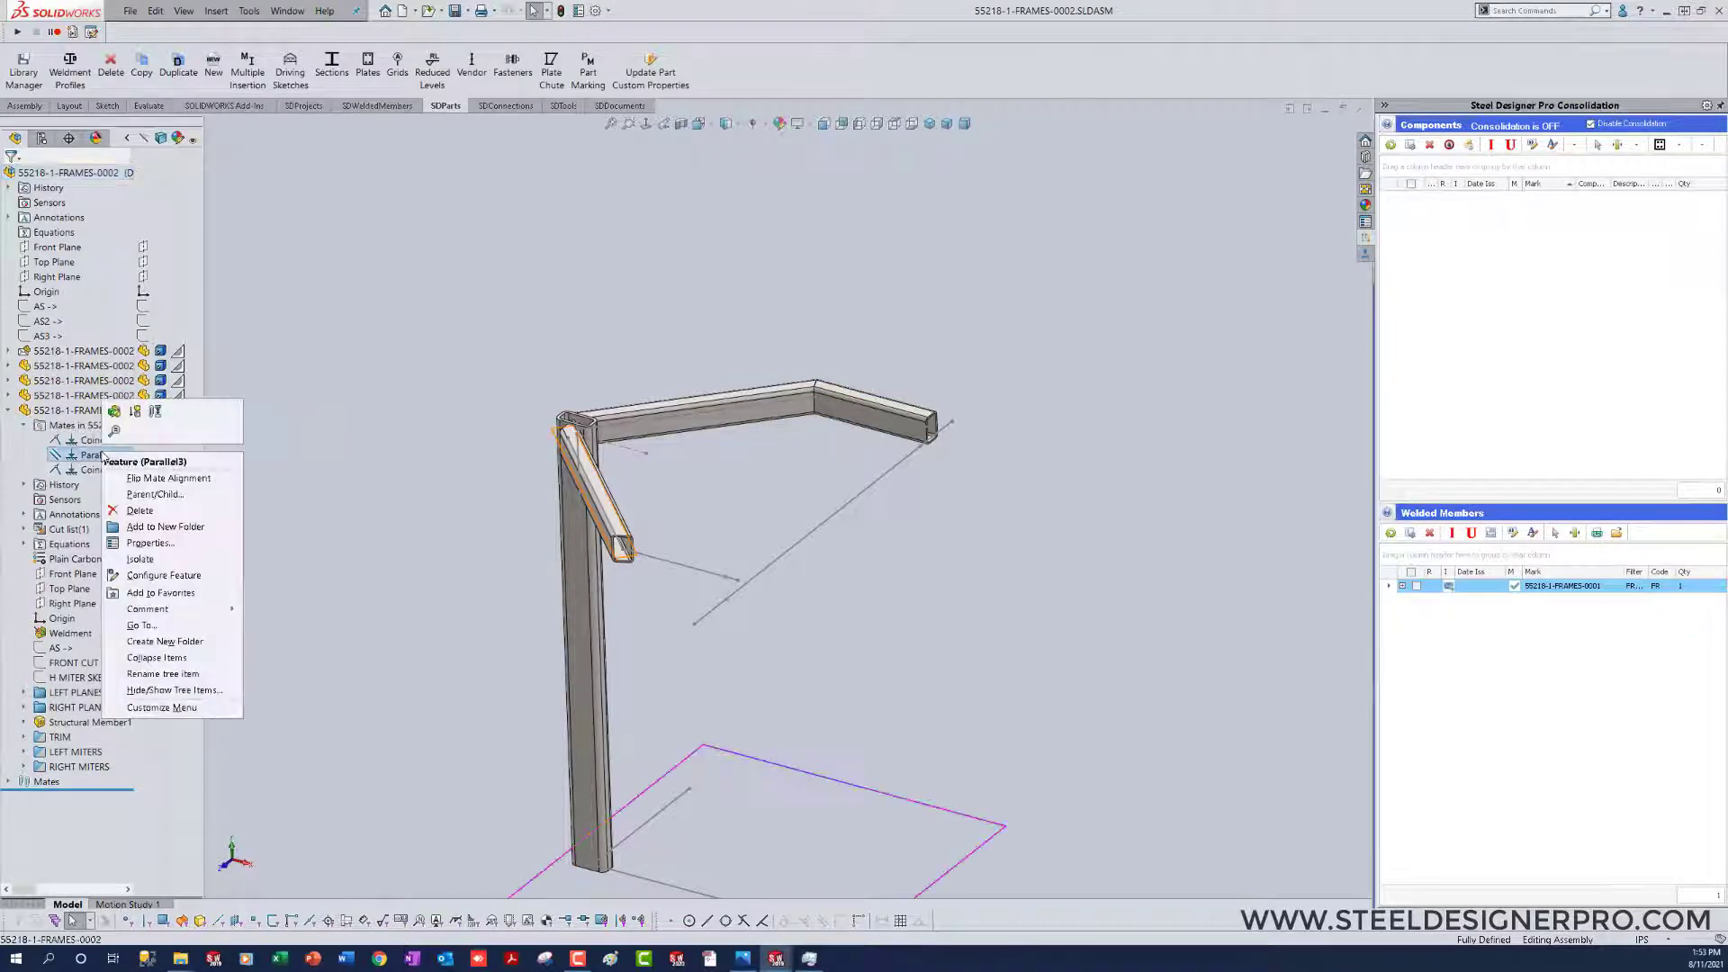
click(149, 480)
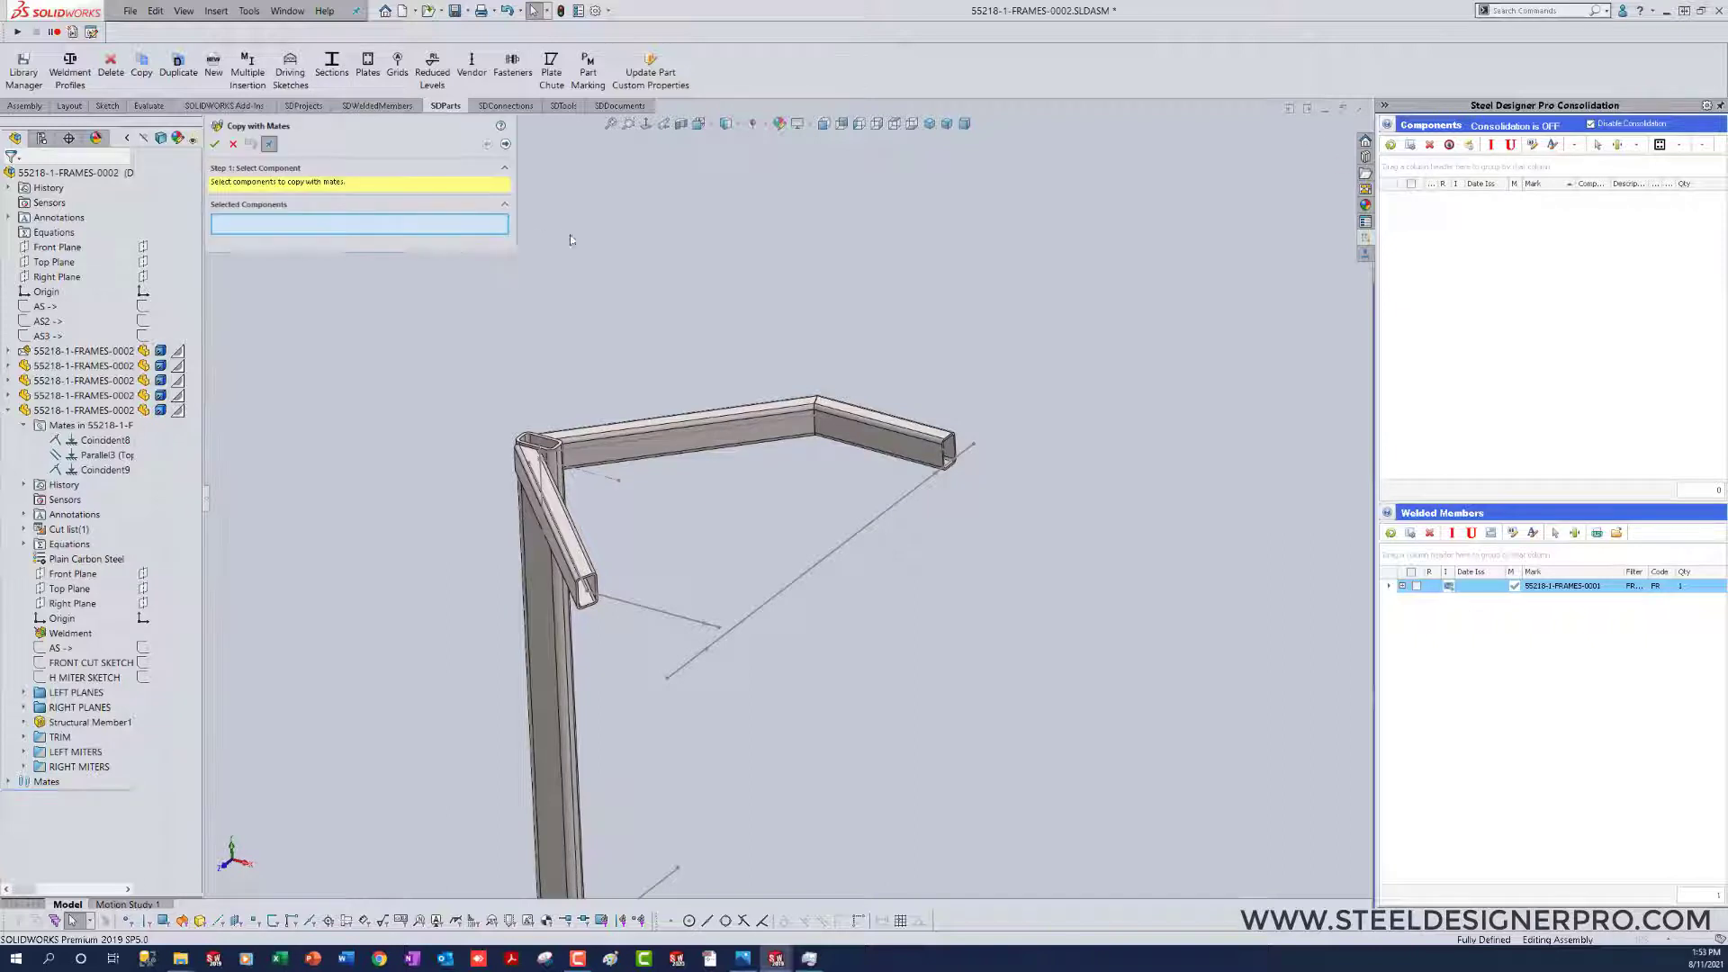
Step: Copy the angled end member with mates onto the remaining sketch segment, referencing the segment line, Top Plane and the duplicated member's end point
click(884, 425)
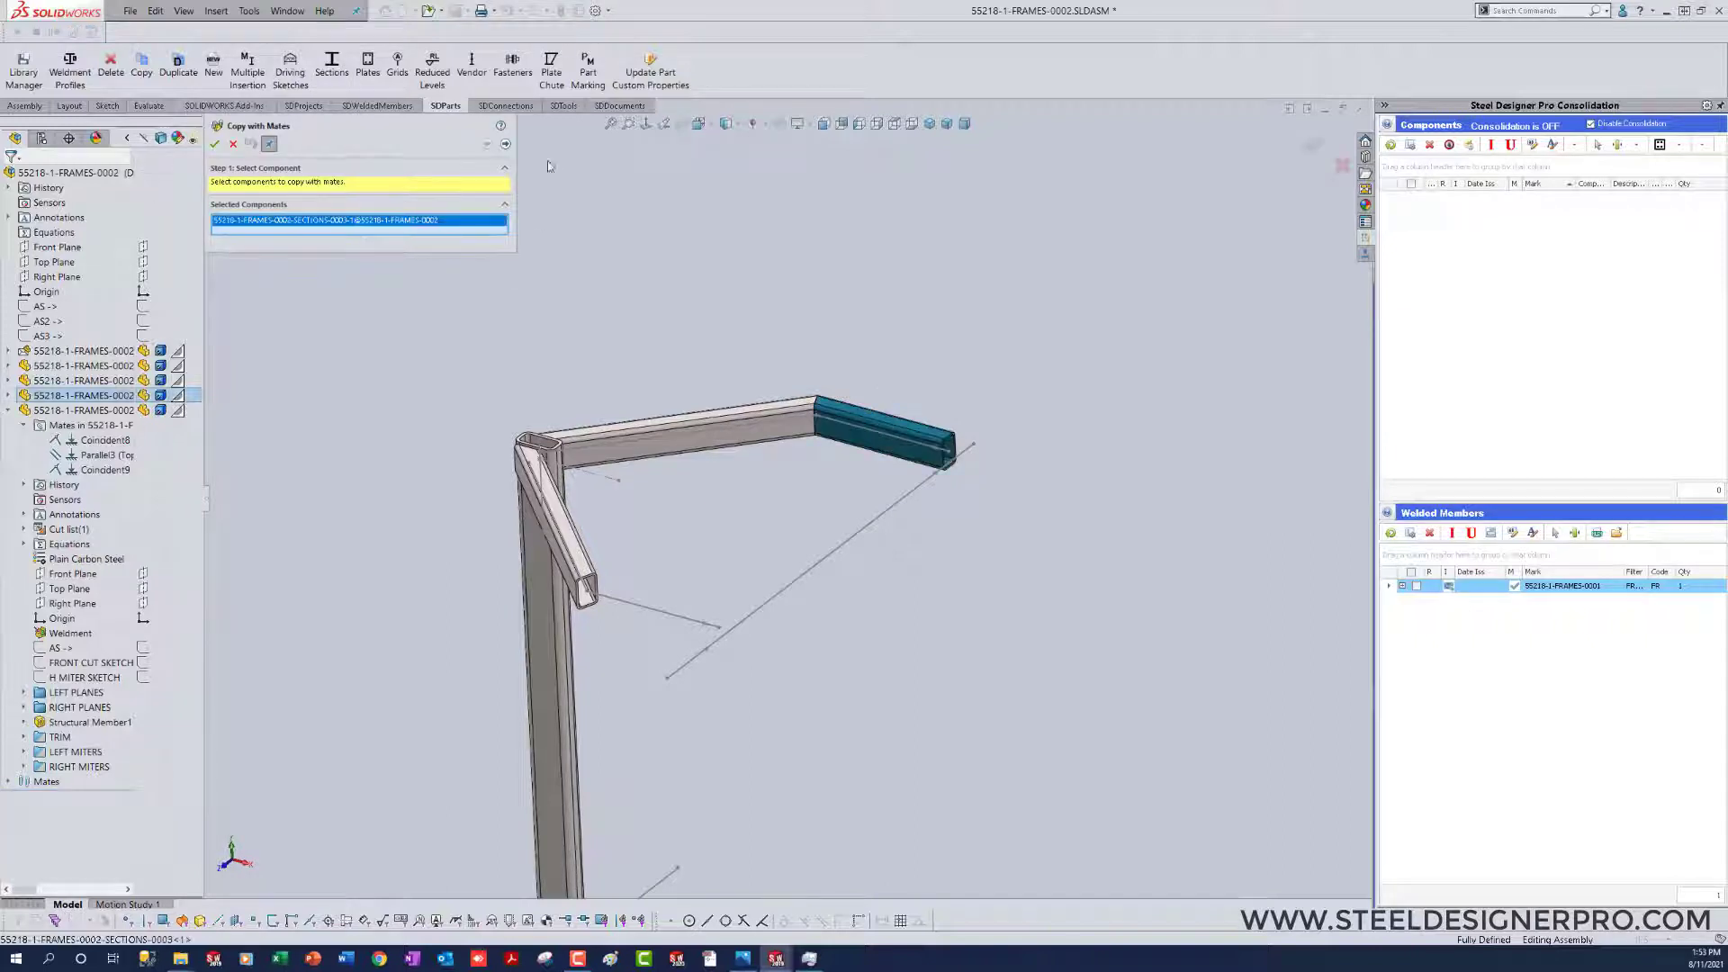
click(505, 146)
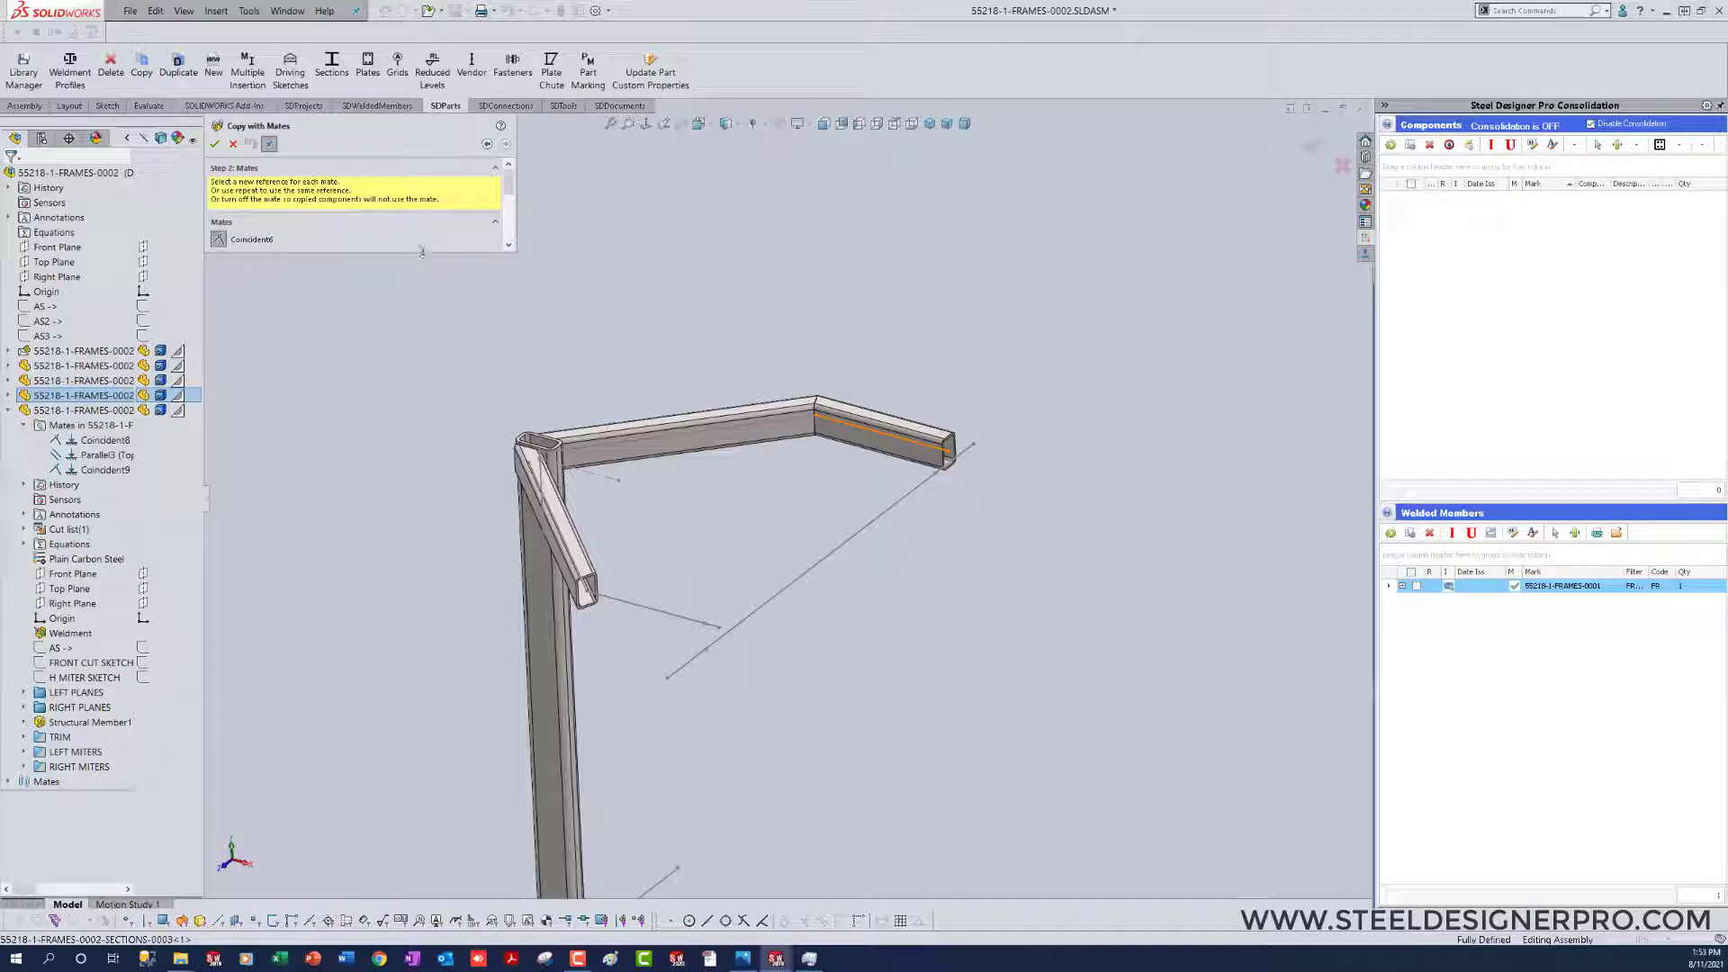
click(654, 615)
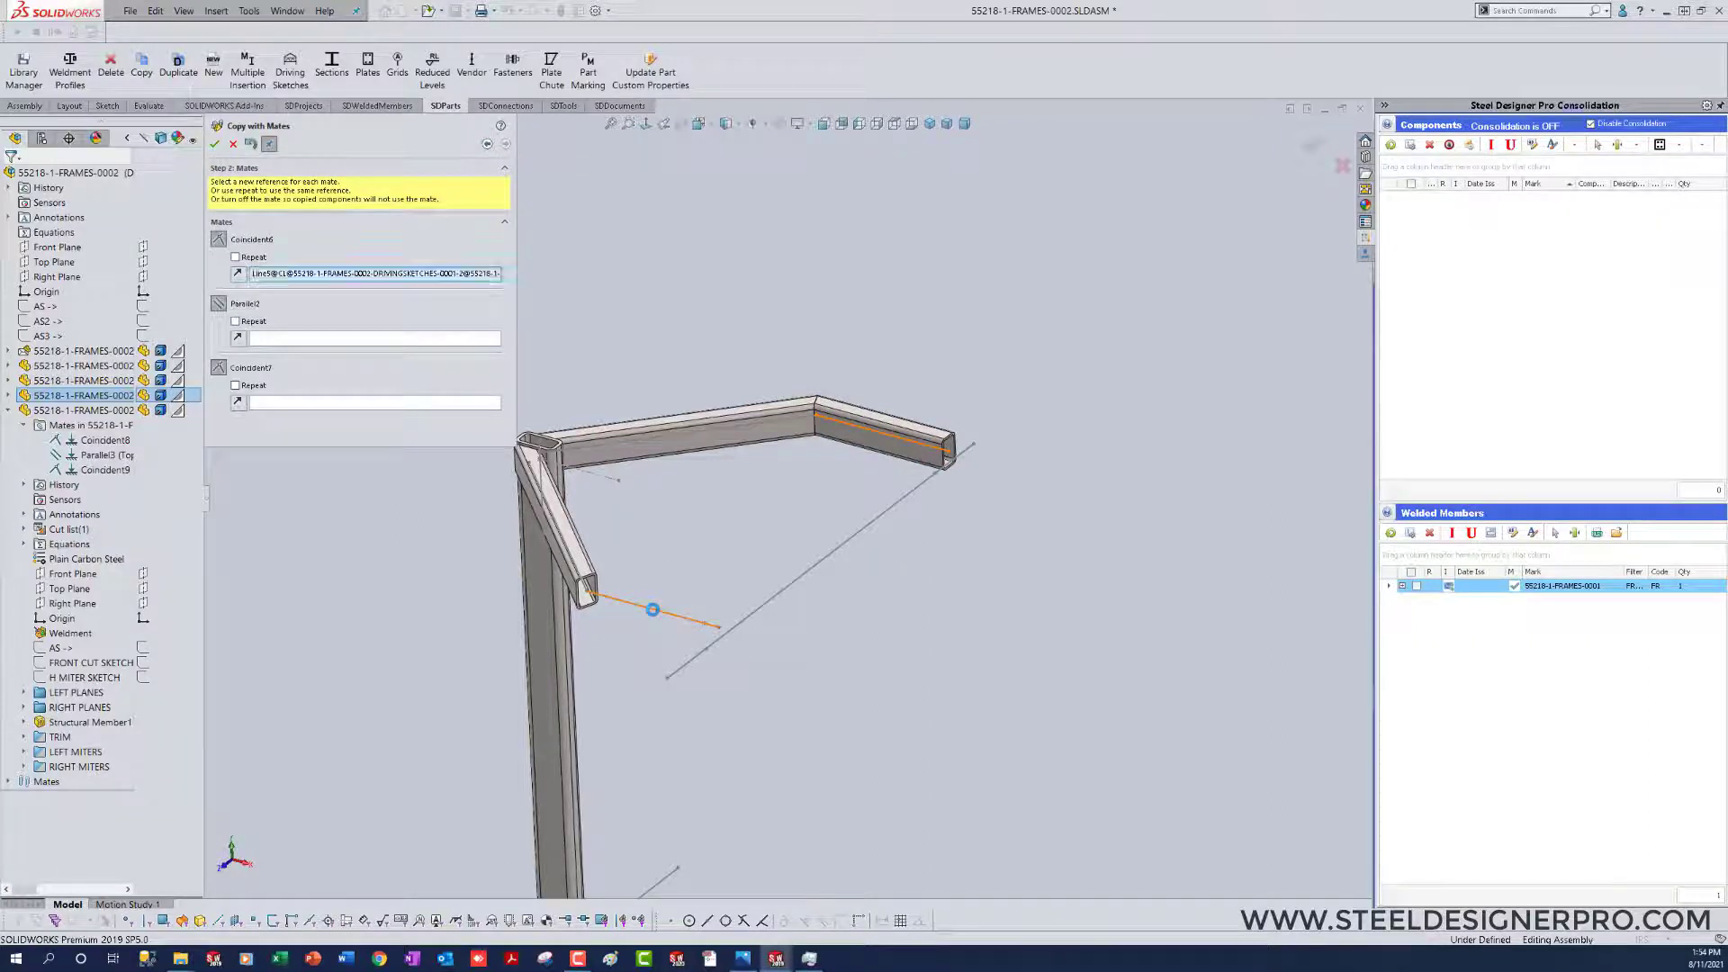
click(40, 262)
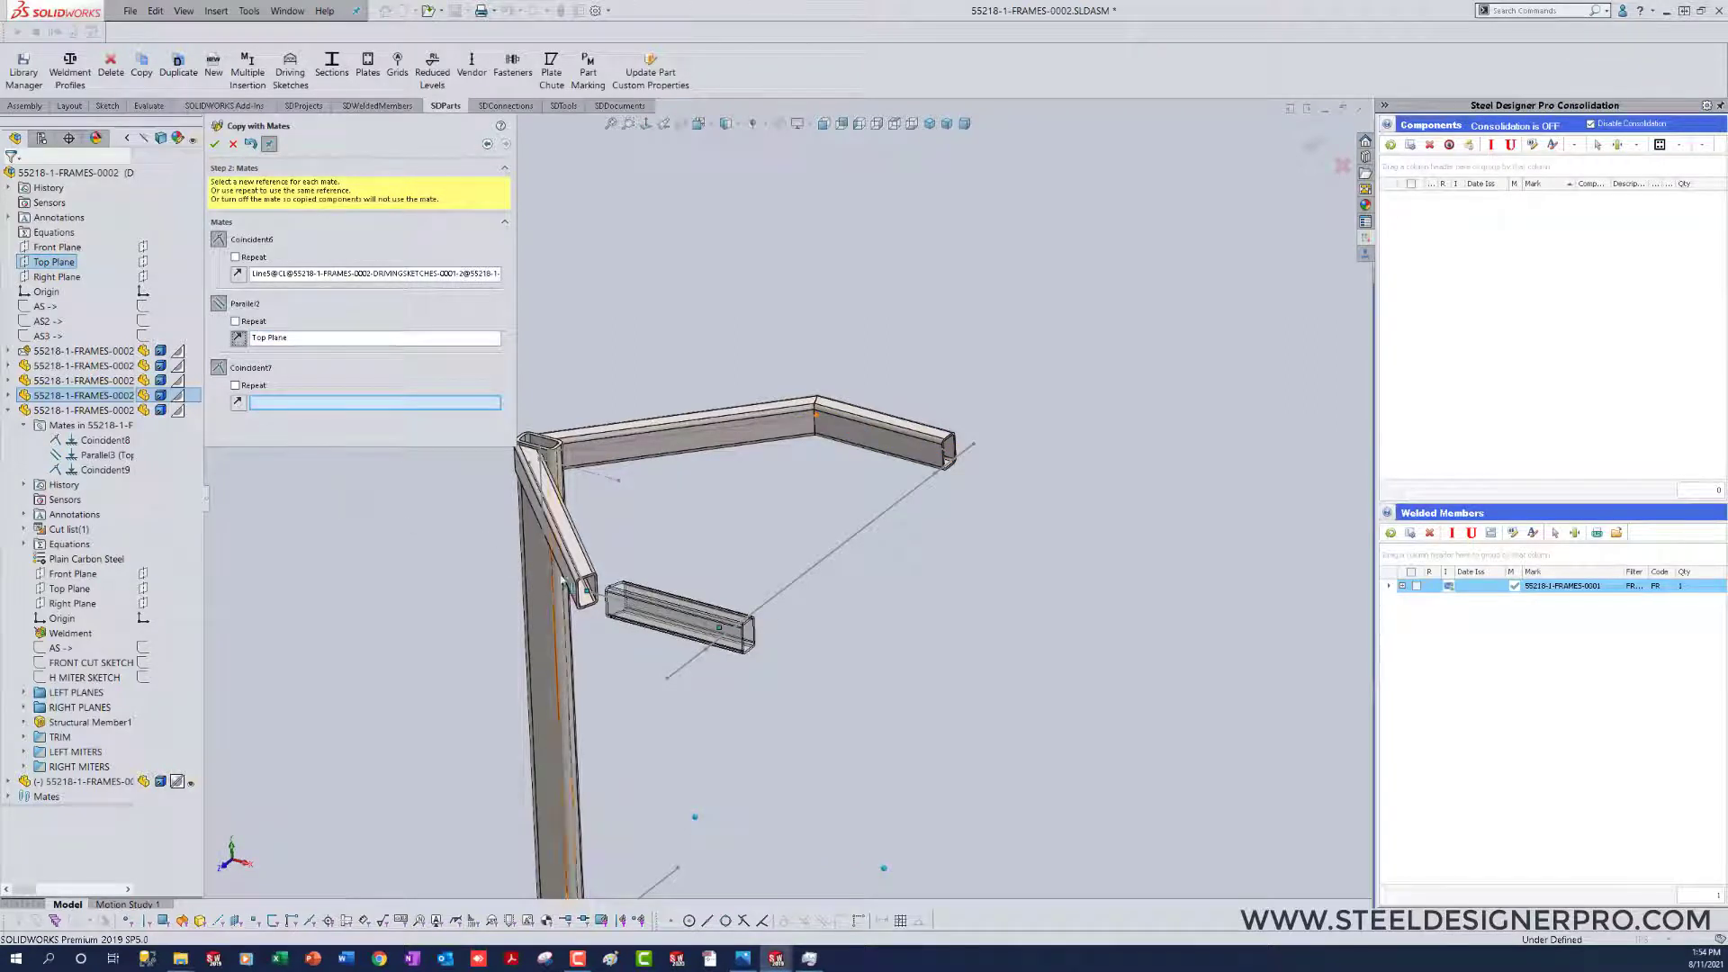
click(586, 592)
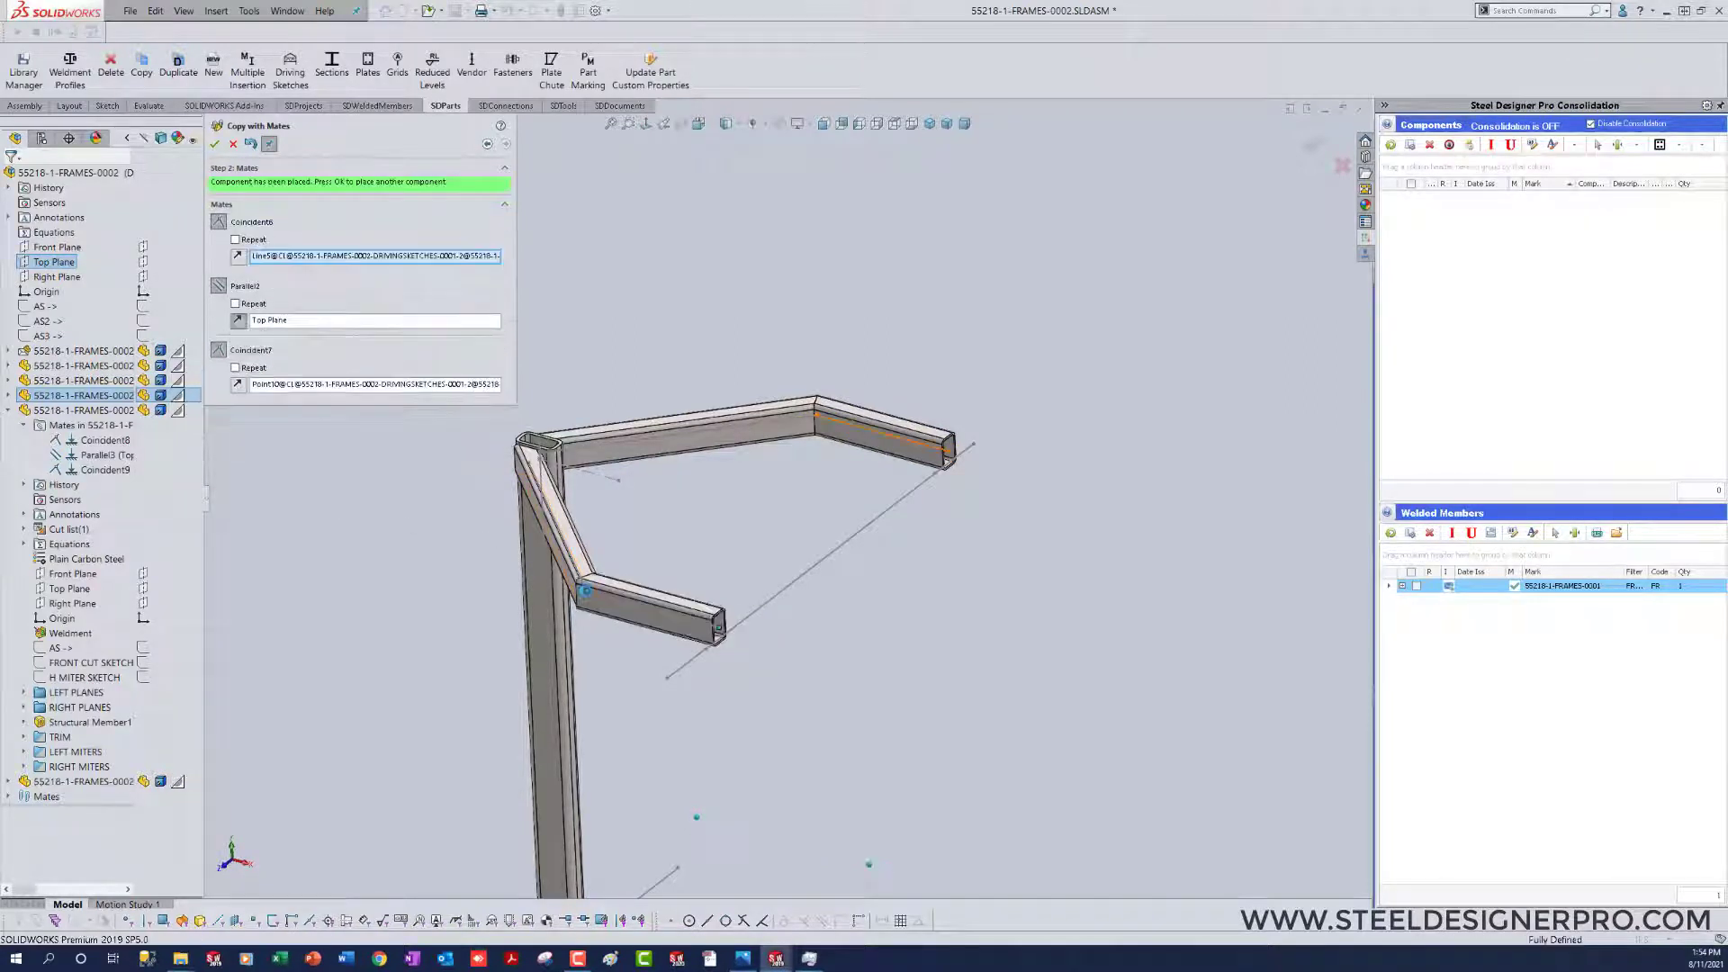
right_click(586, 592)
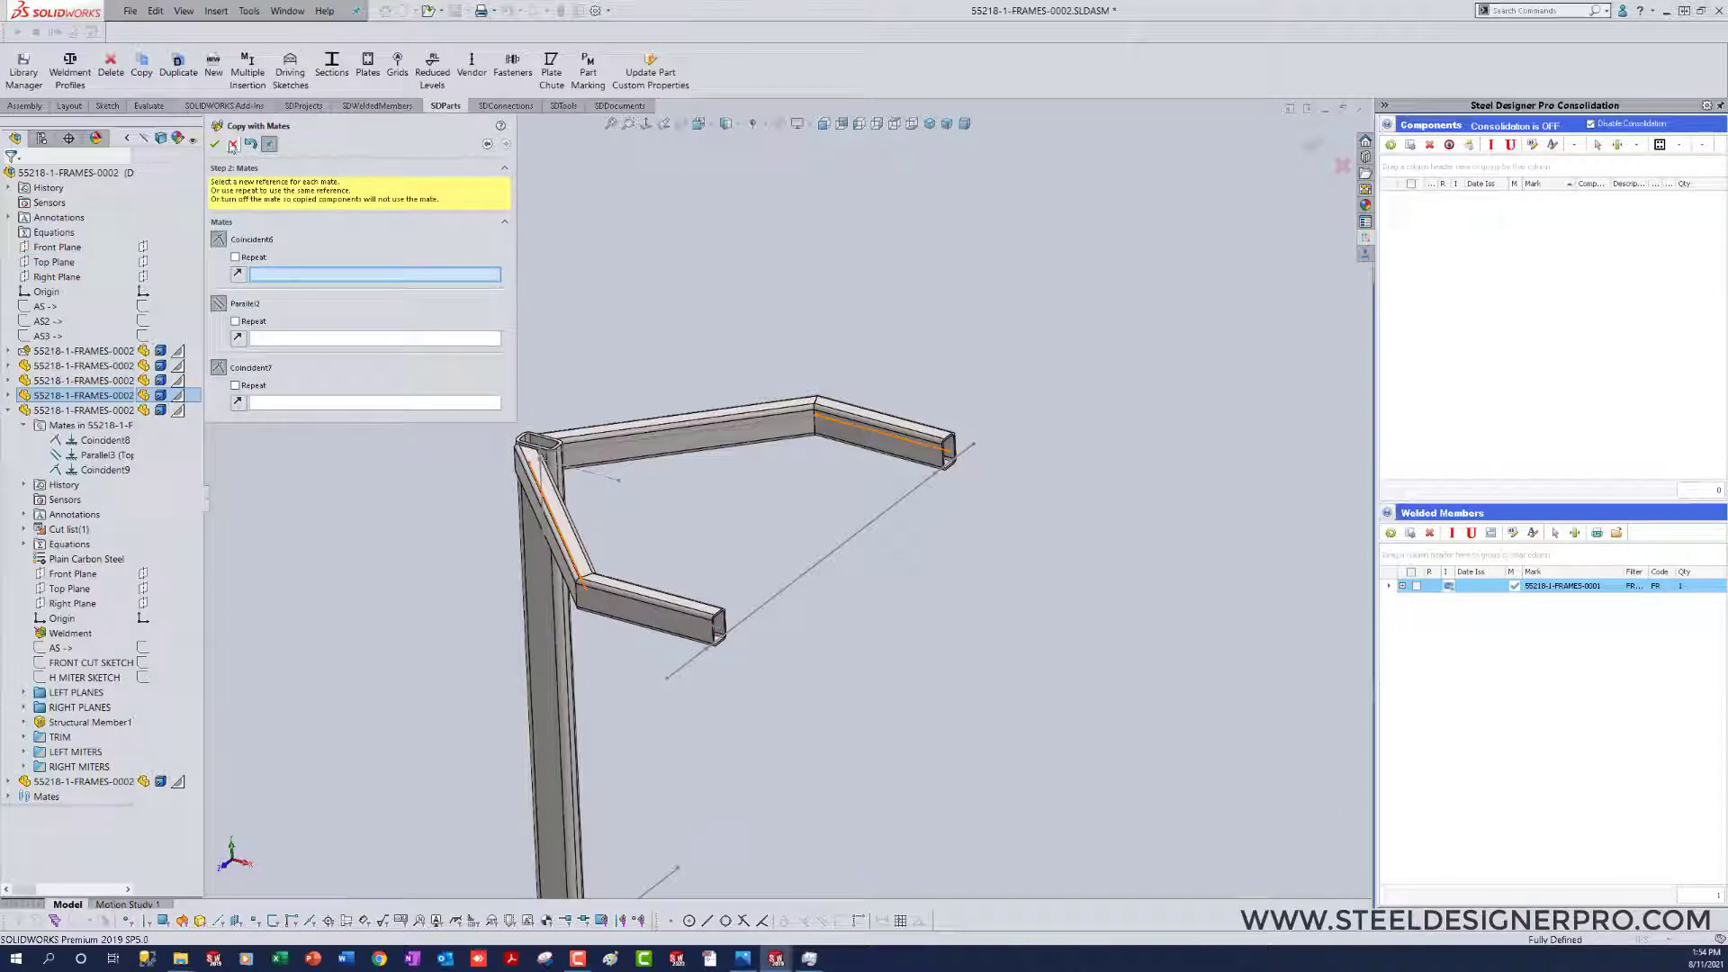
Step: Group the column and all four top members into a new feature tree folder named SECTIONS
click(8, 410)
click(81, 366)
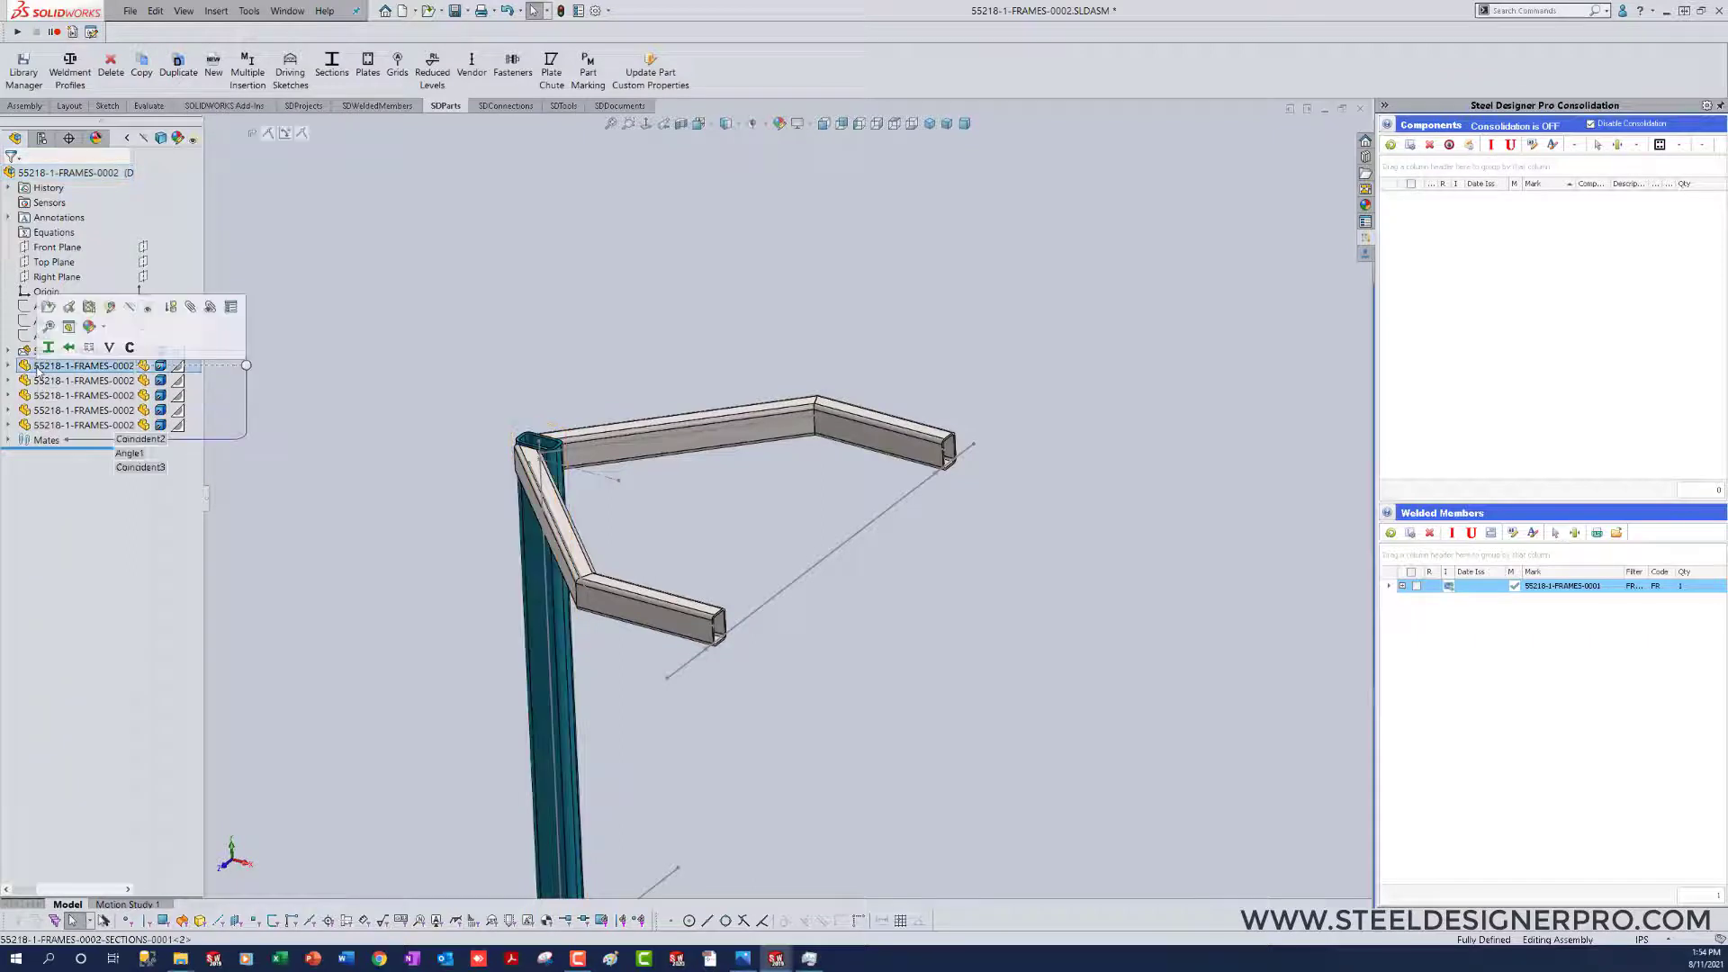
shift+click(49, 423)
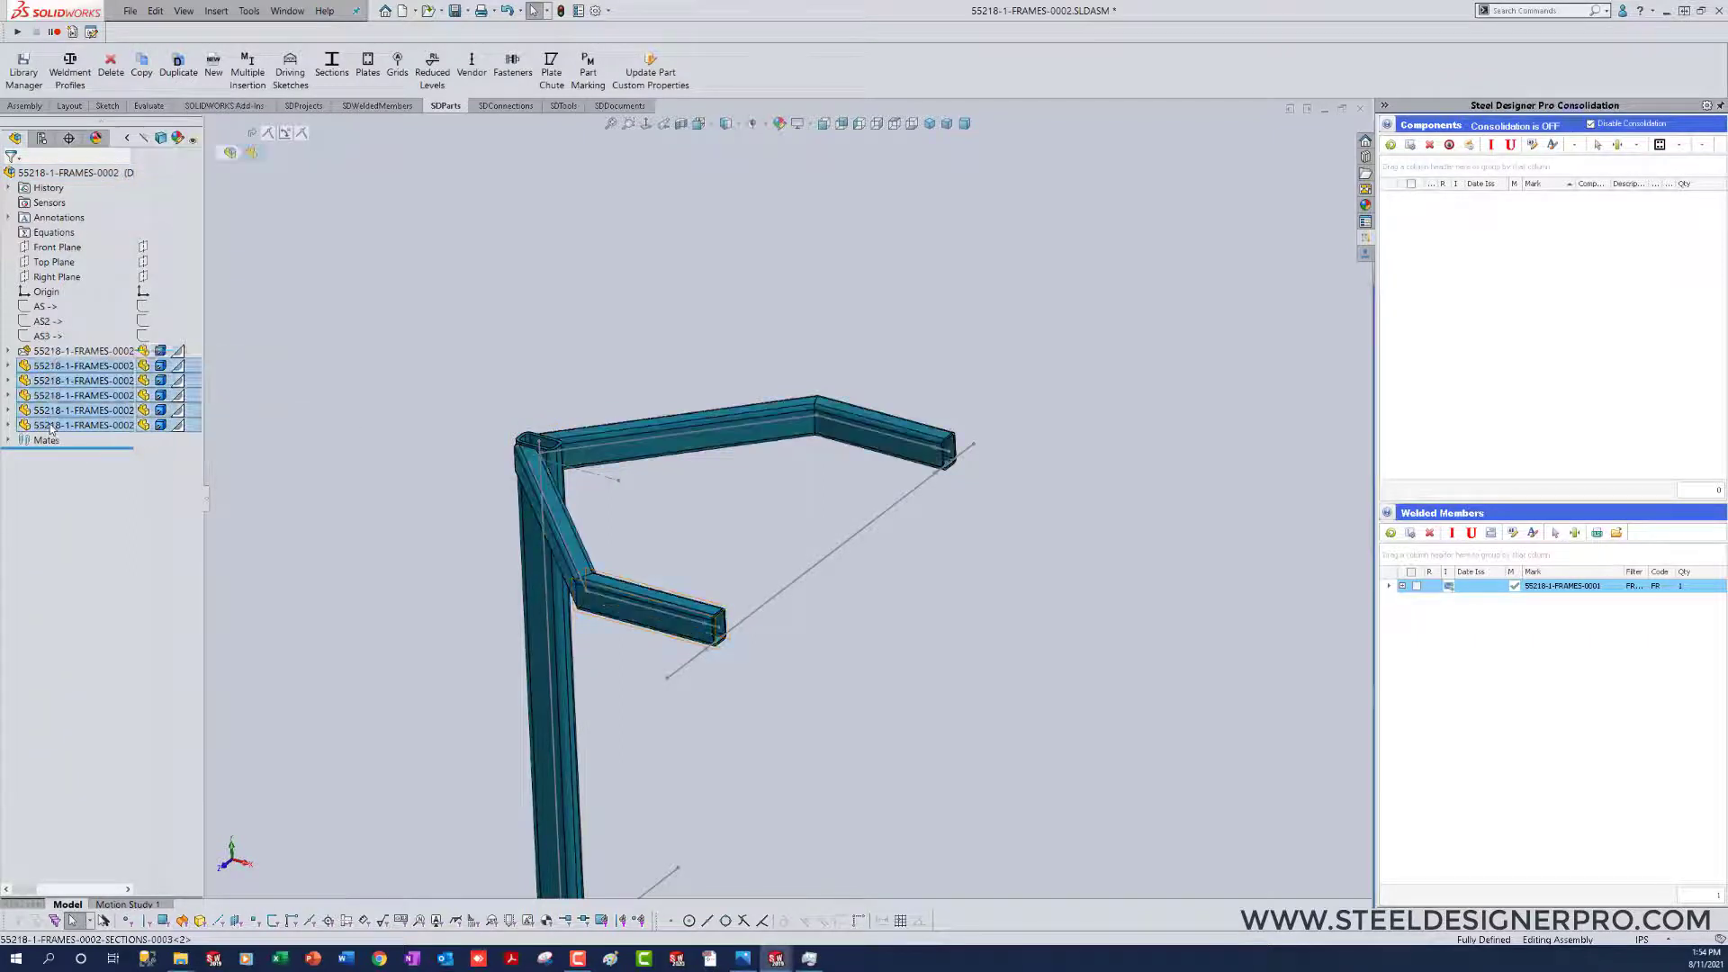
right_click(54, 427)
click(114, 726)
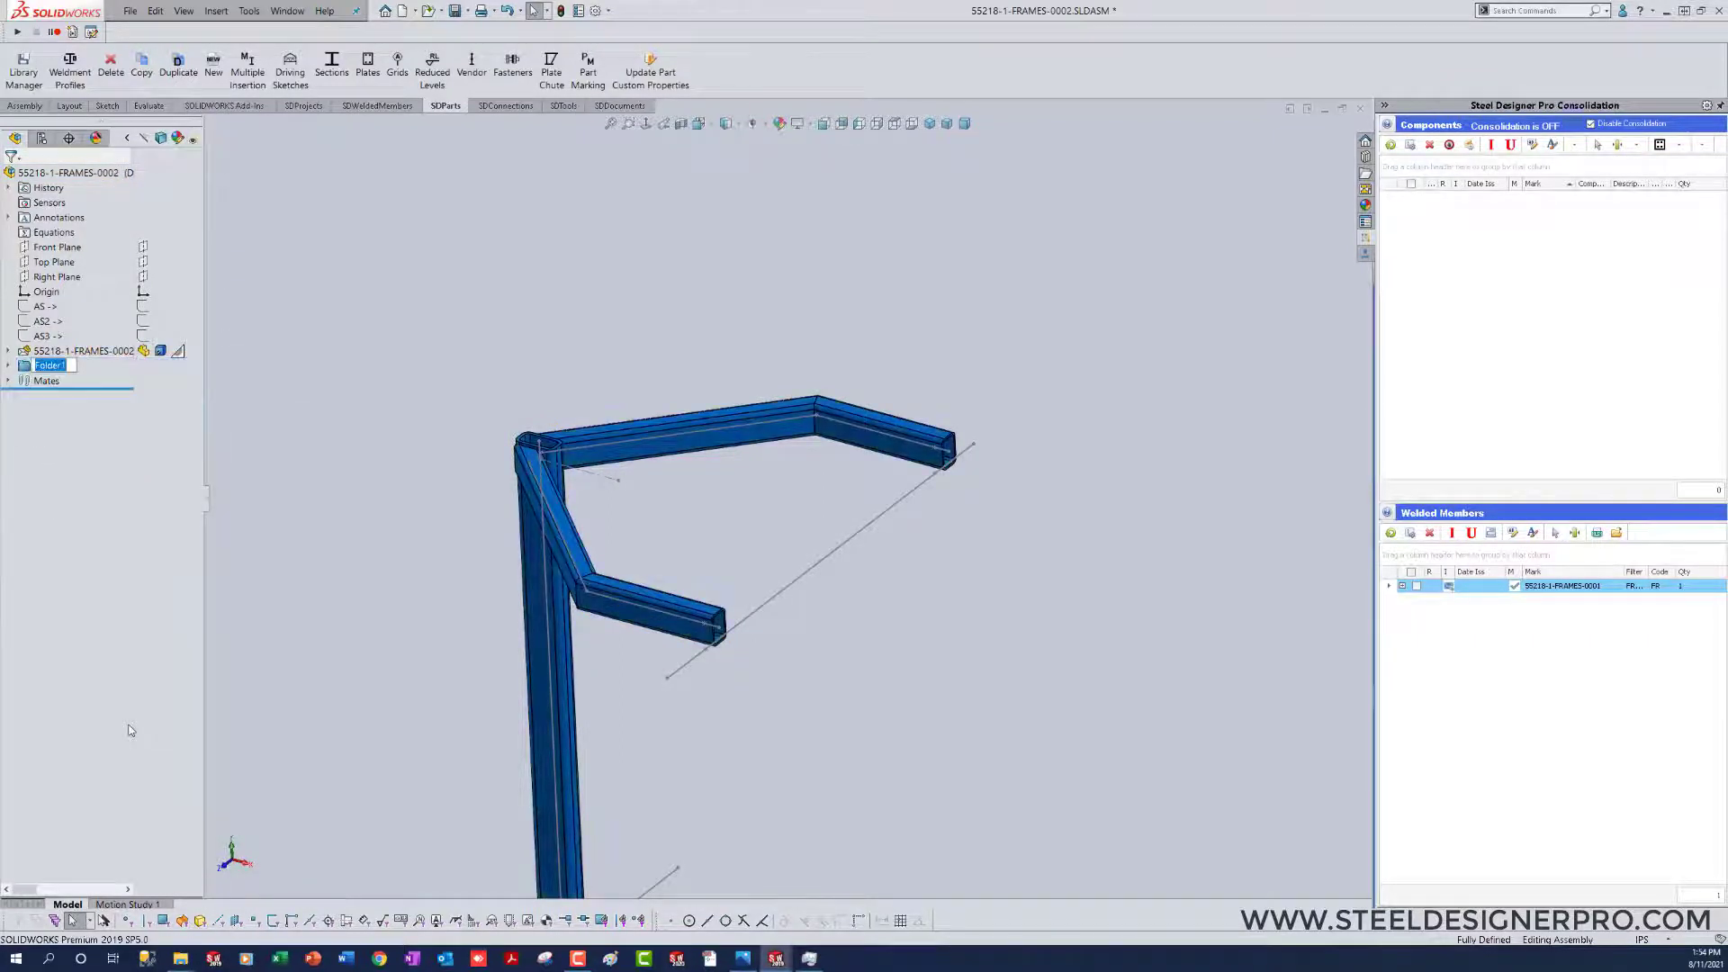
text(SECTIONS)
key(Return)
click(391, 477)
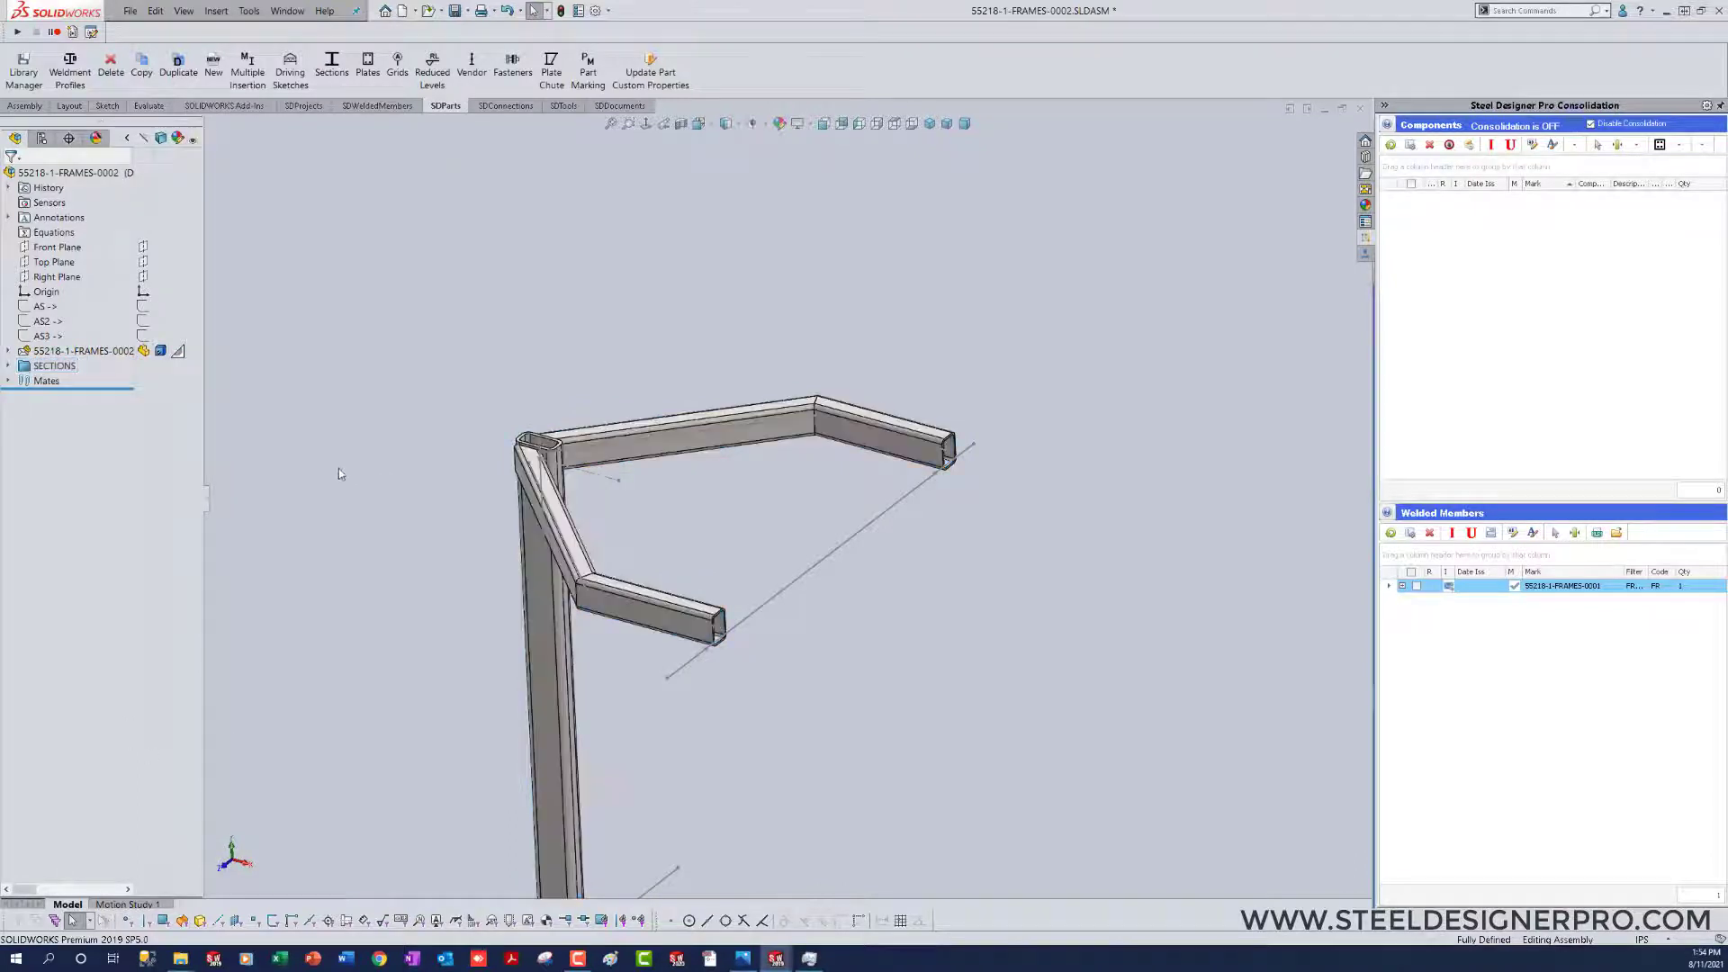
Step: Save and close the frame assembly, return to the 55218-1 assembly and collapse the 55218-1-FRAMES-0002 tree entry
key(ctrl+s)
key(ctrl+w)
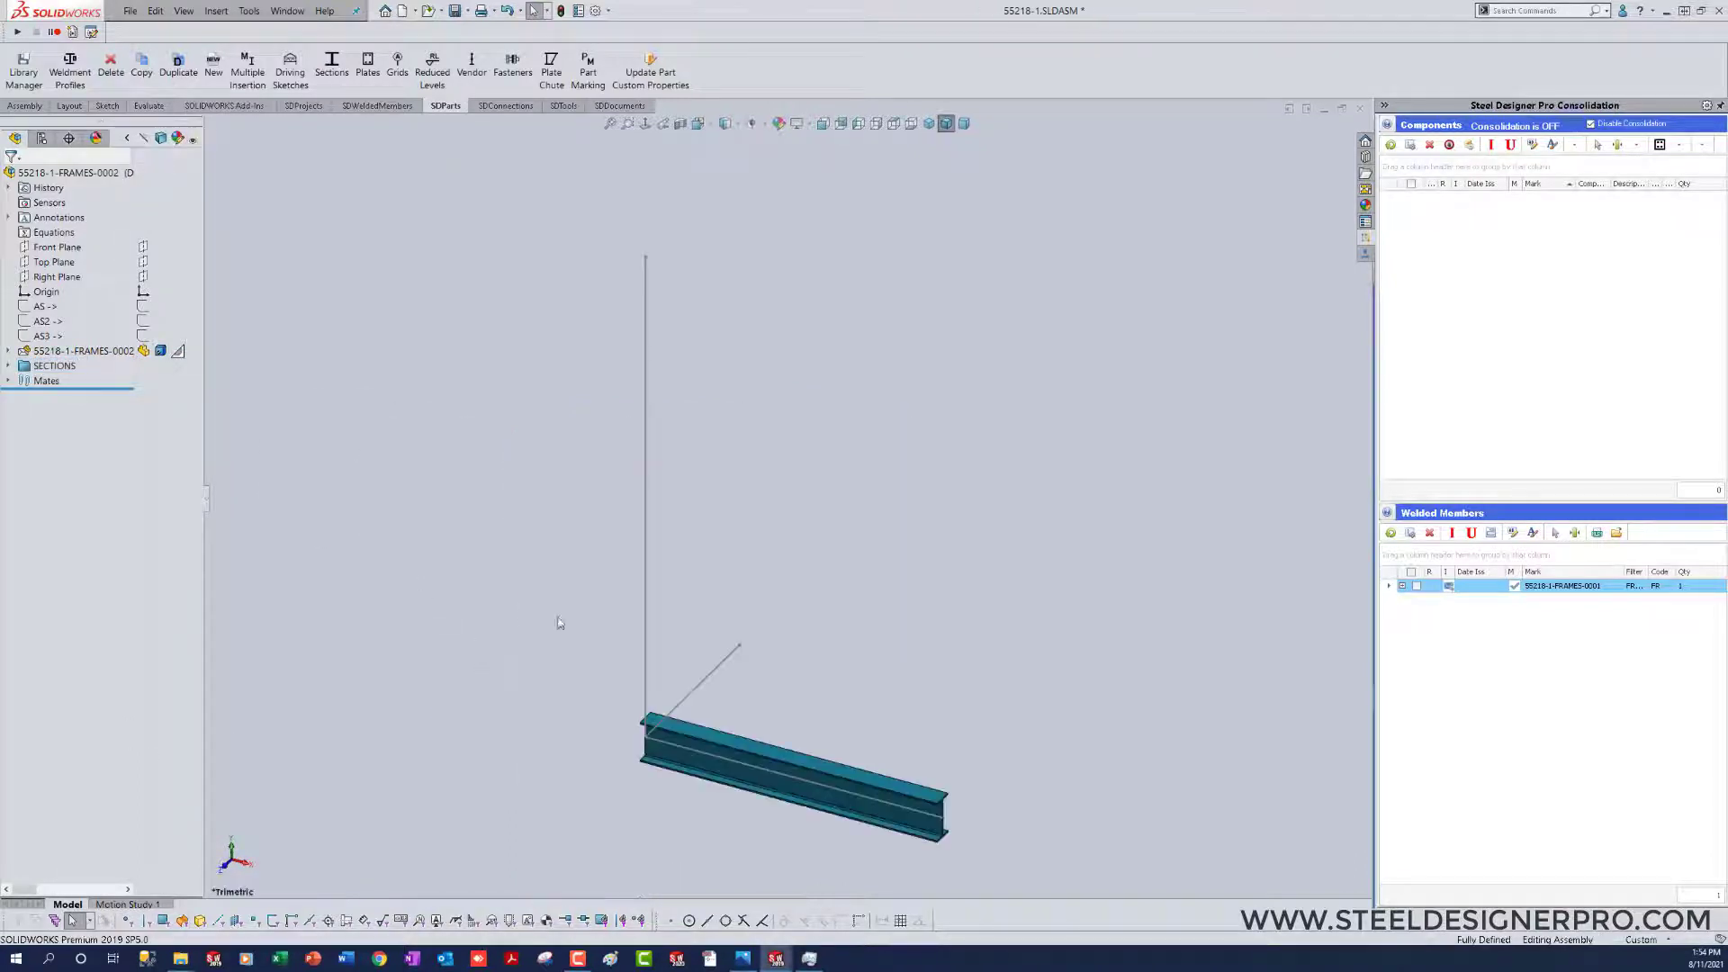
scroll(843, 628, up, 2)
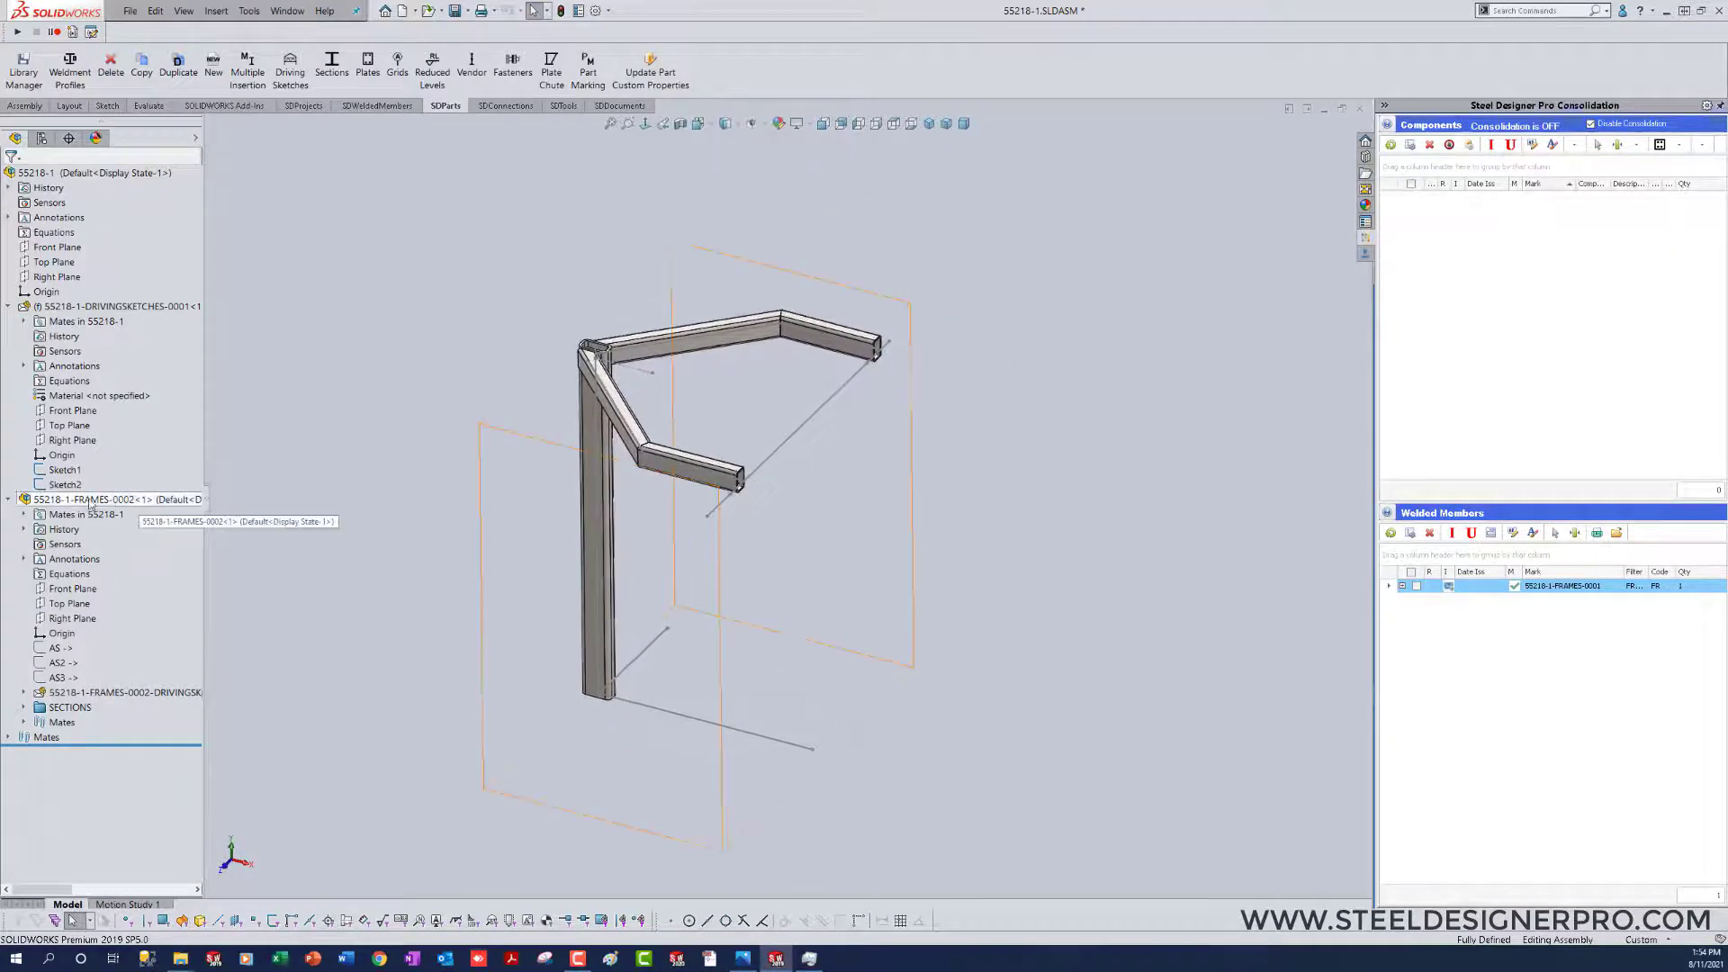
click(9, 500)
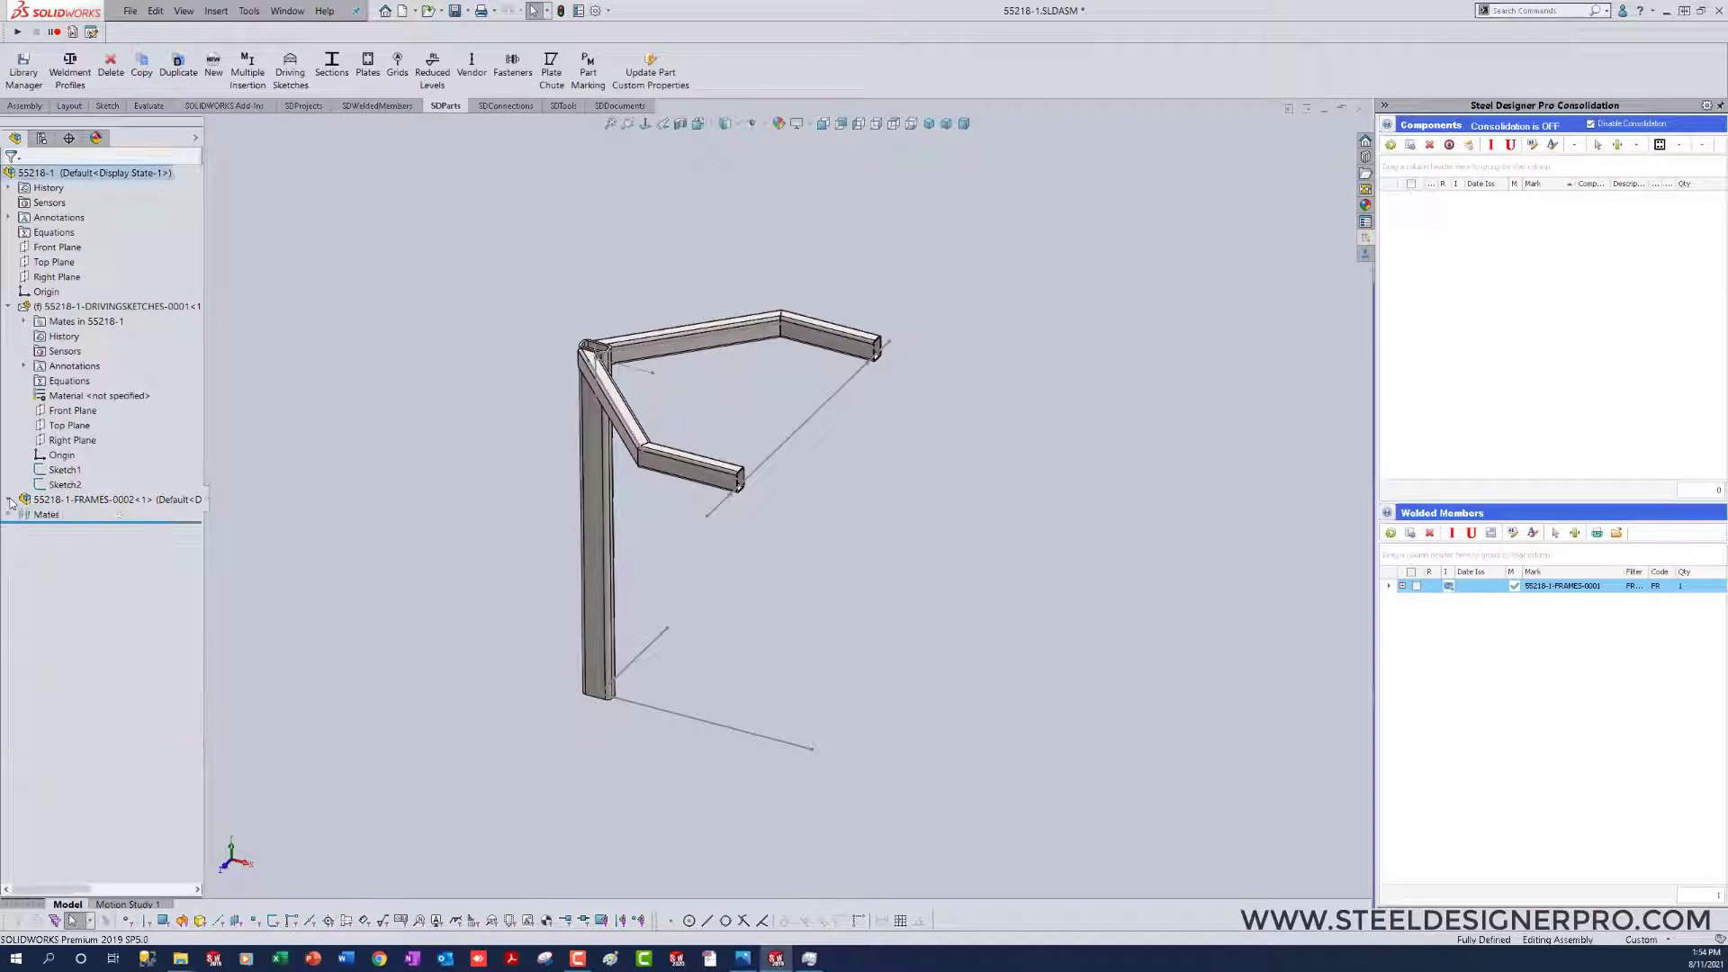
click(25, 500)
click(442, 565)
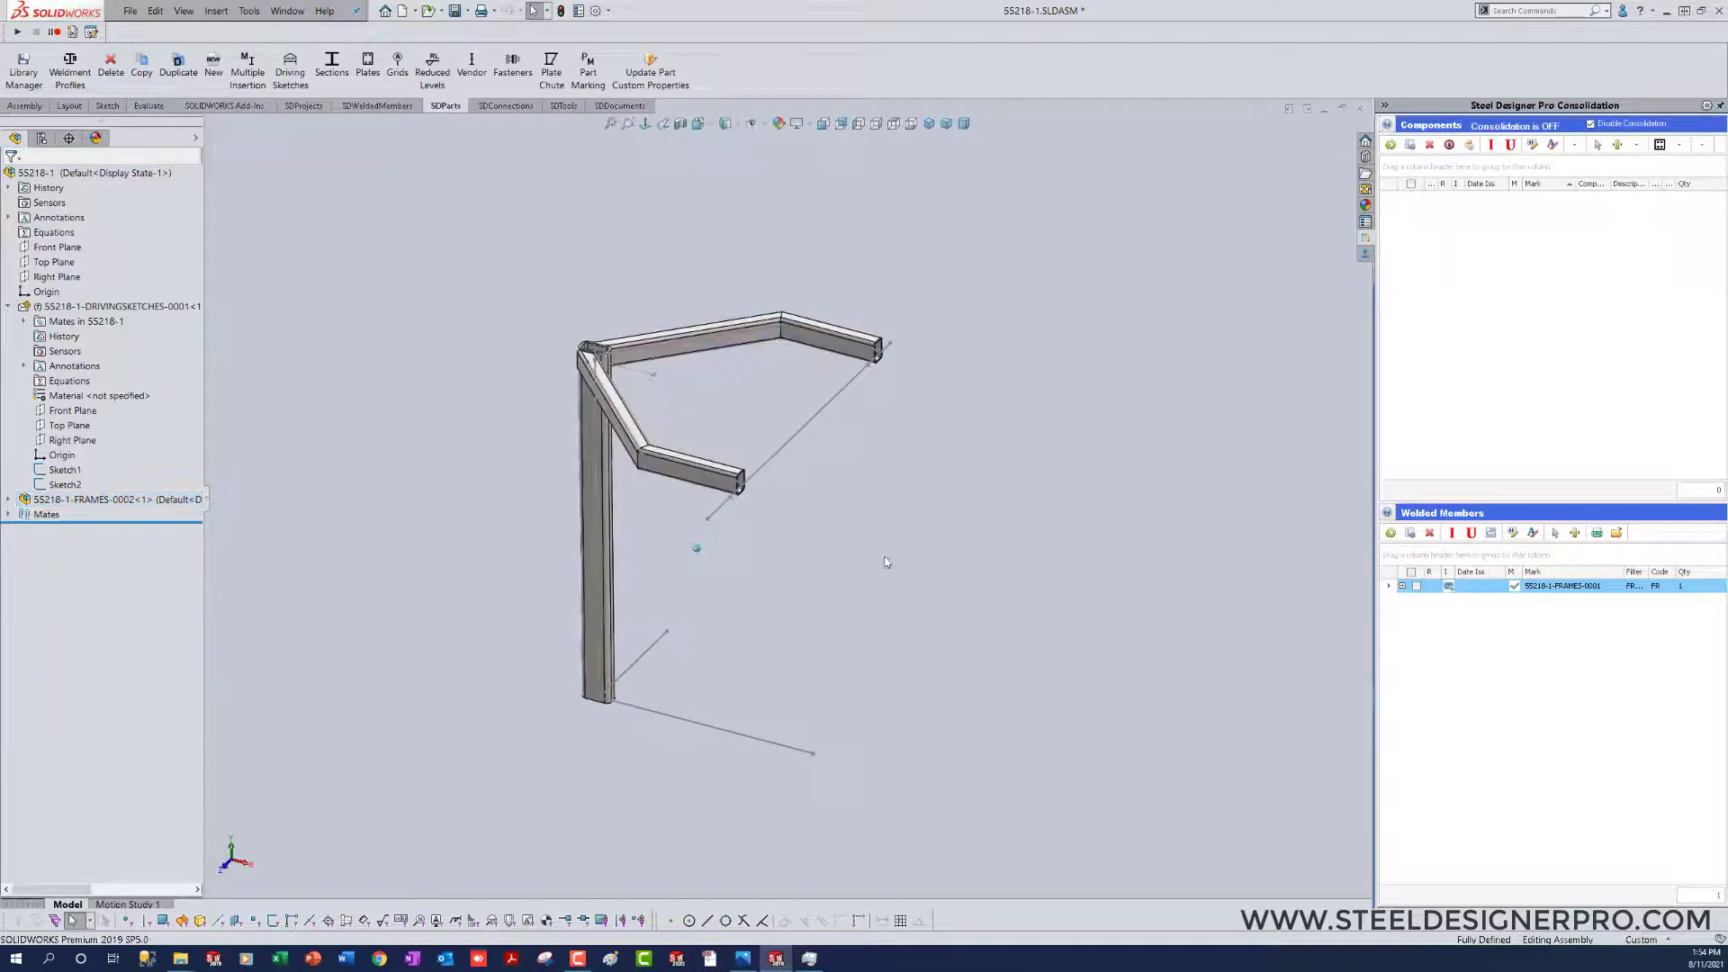
right_drag(814, 578, 903, 692)
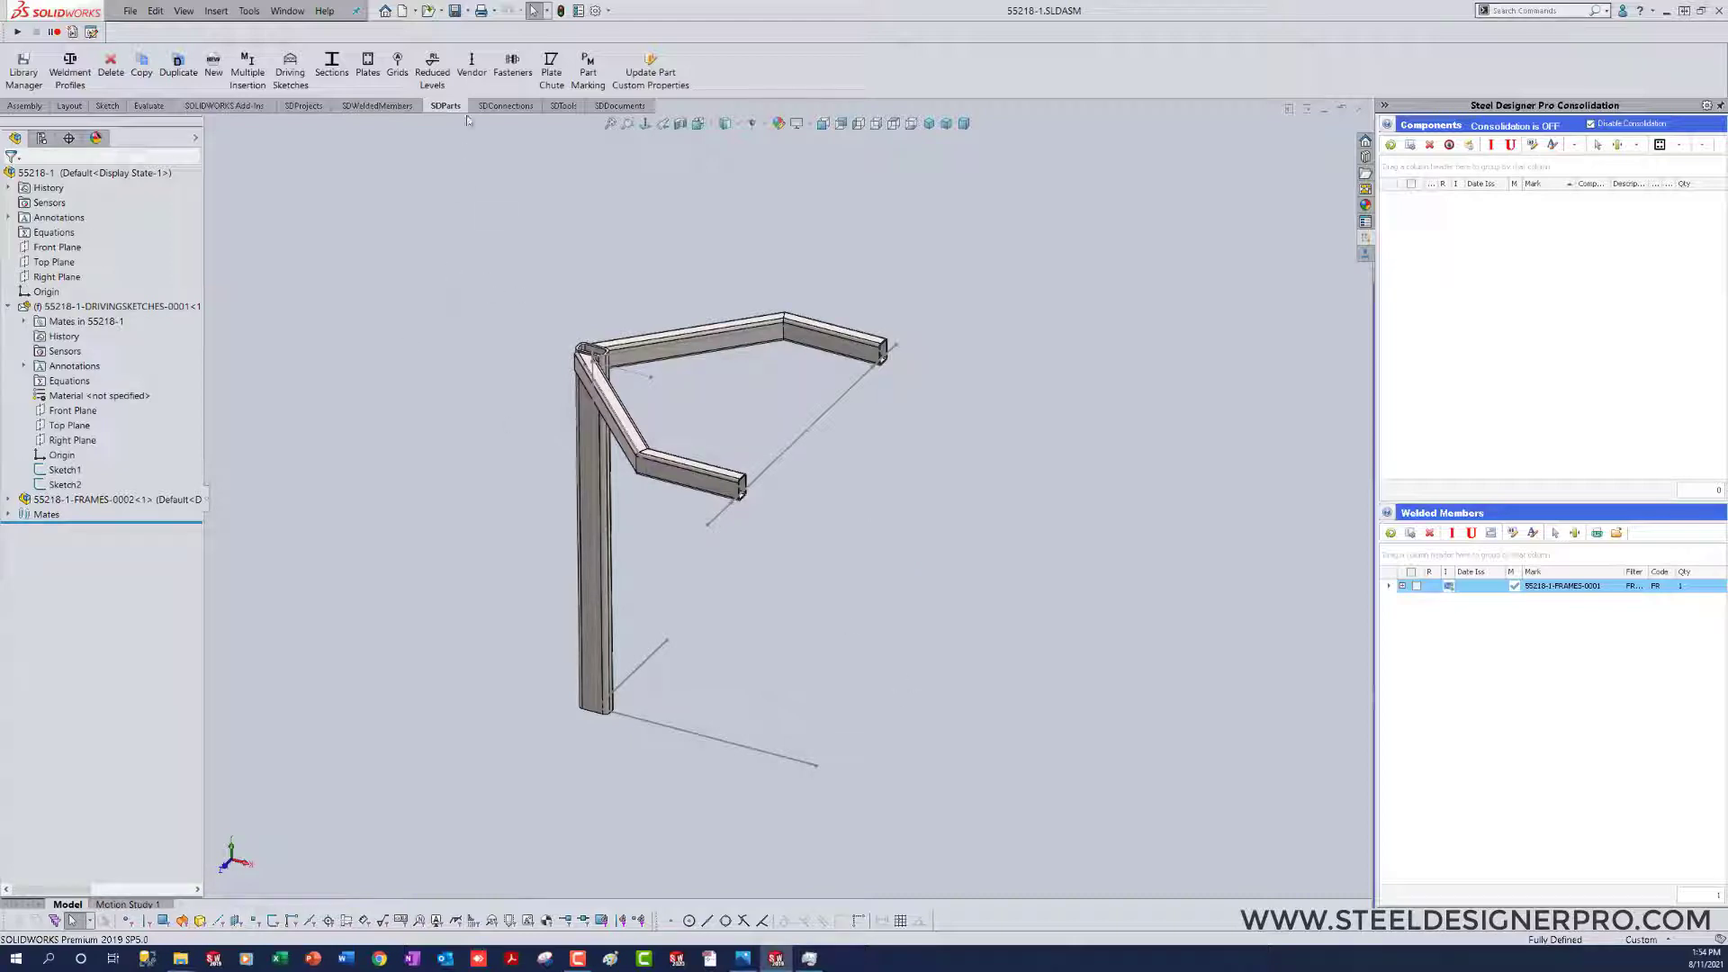
Step: Insert a Default base connection at the sketch point under the column, welded to the column
click(483, 108)
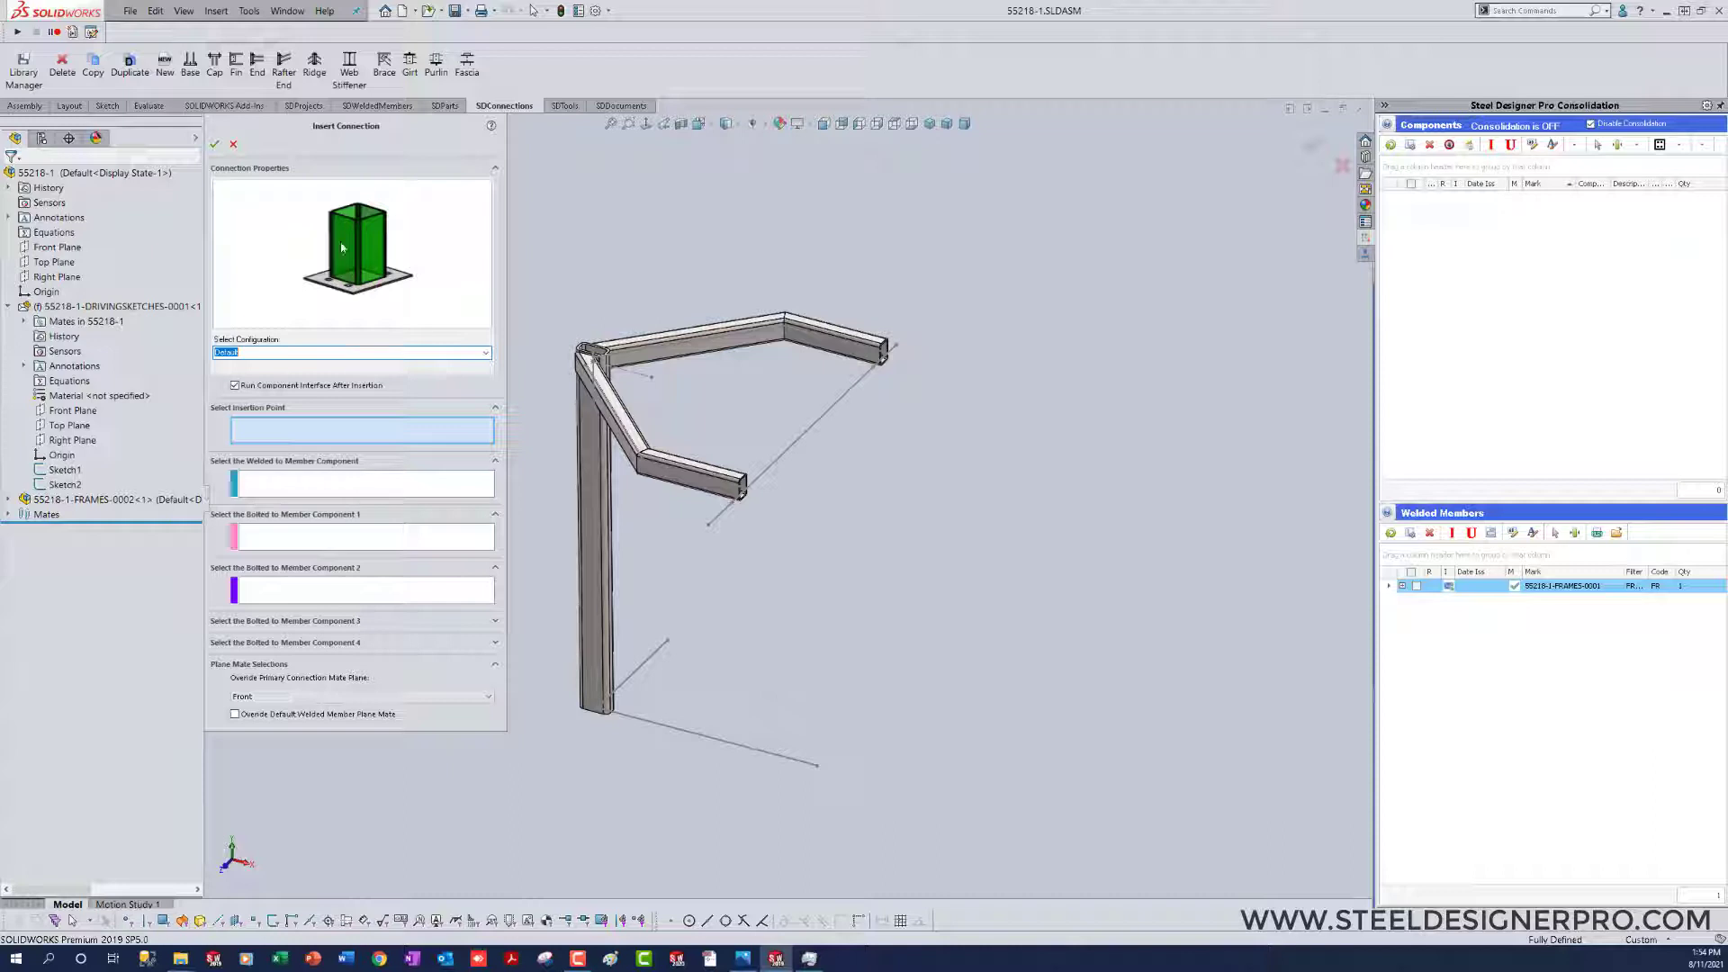
click(598, 710)
click(599, 679)
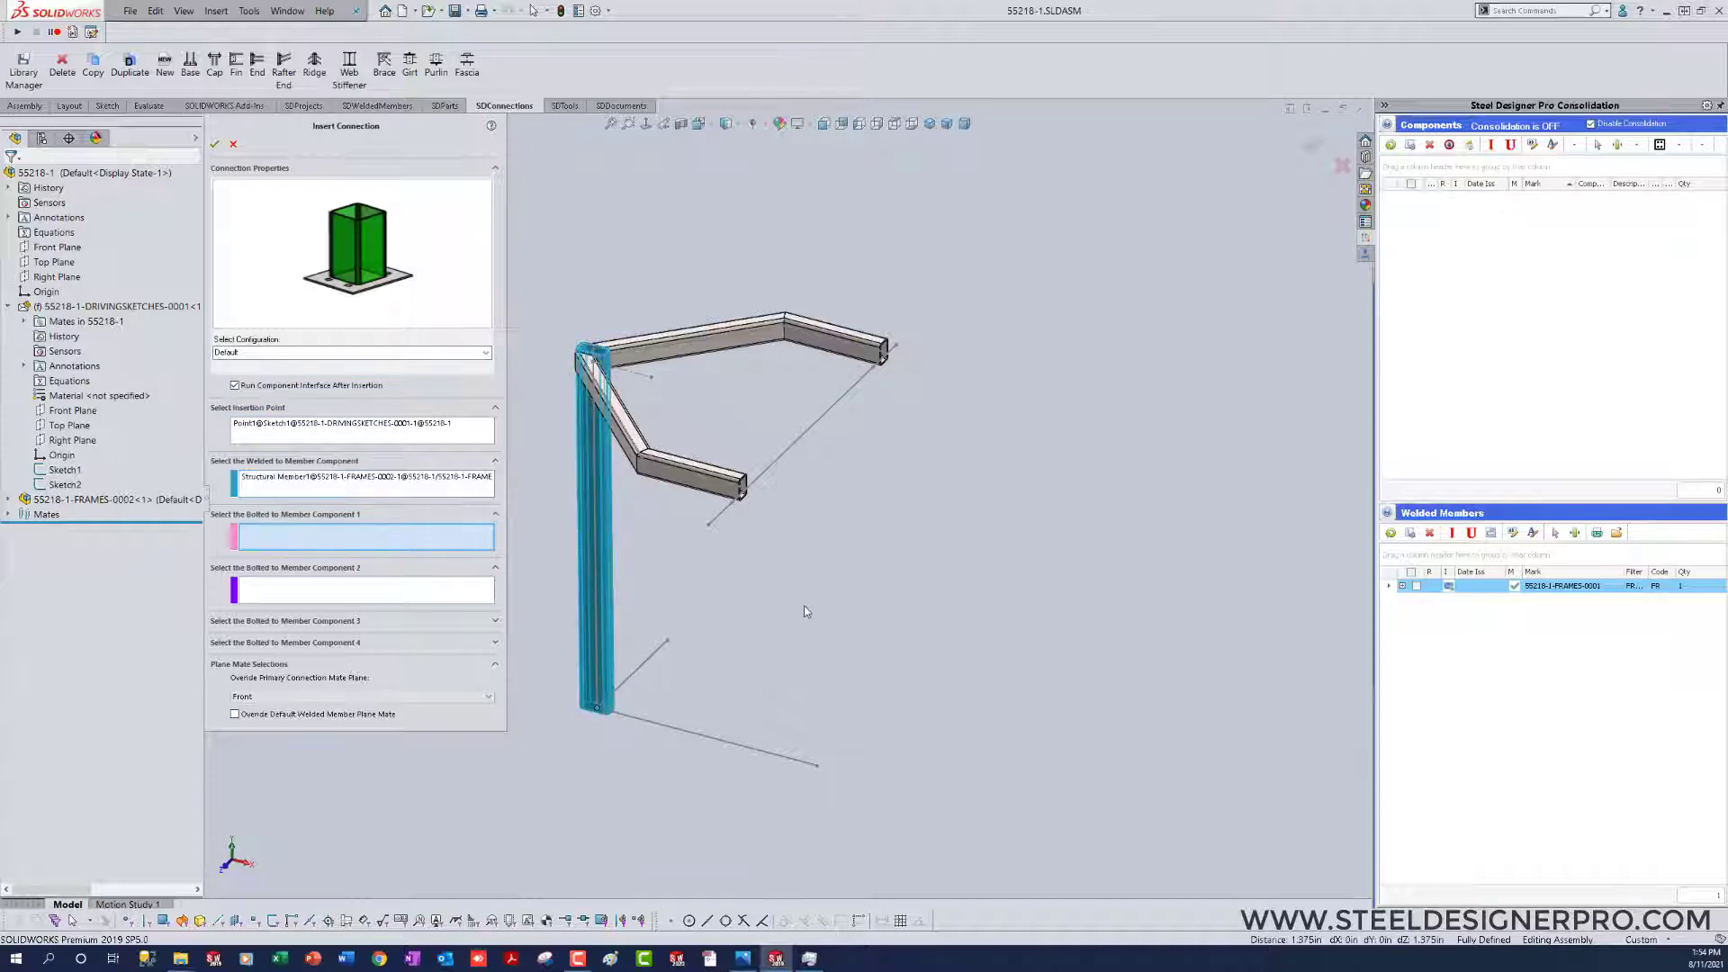
right_click(804, 607)
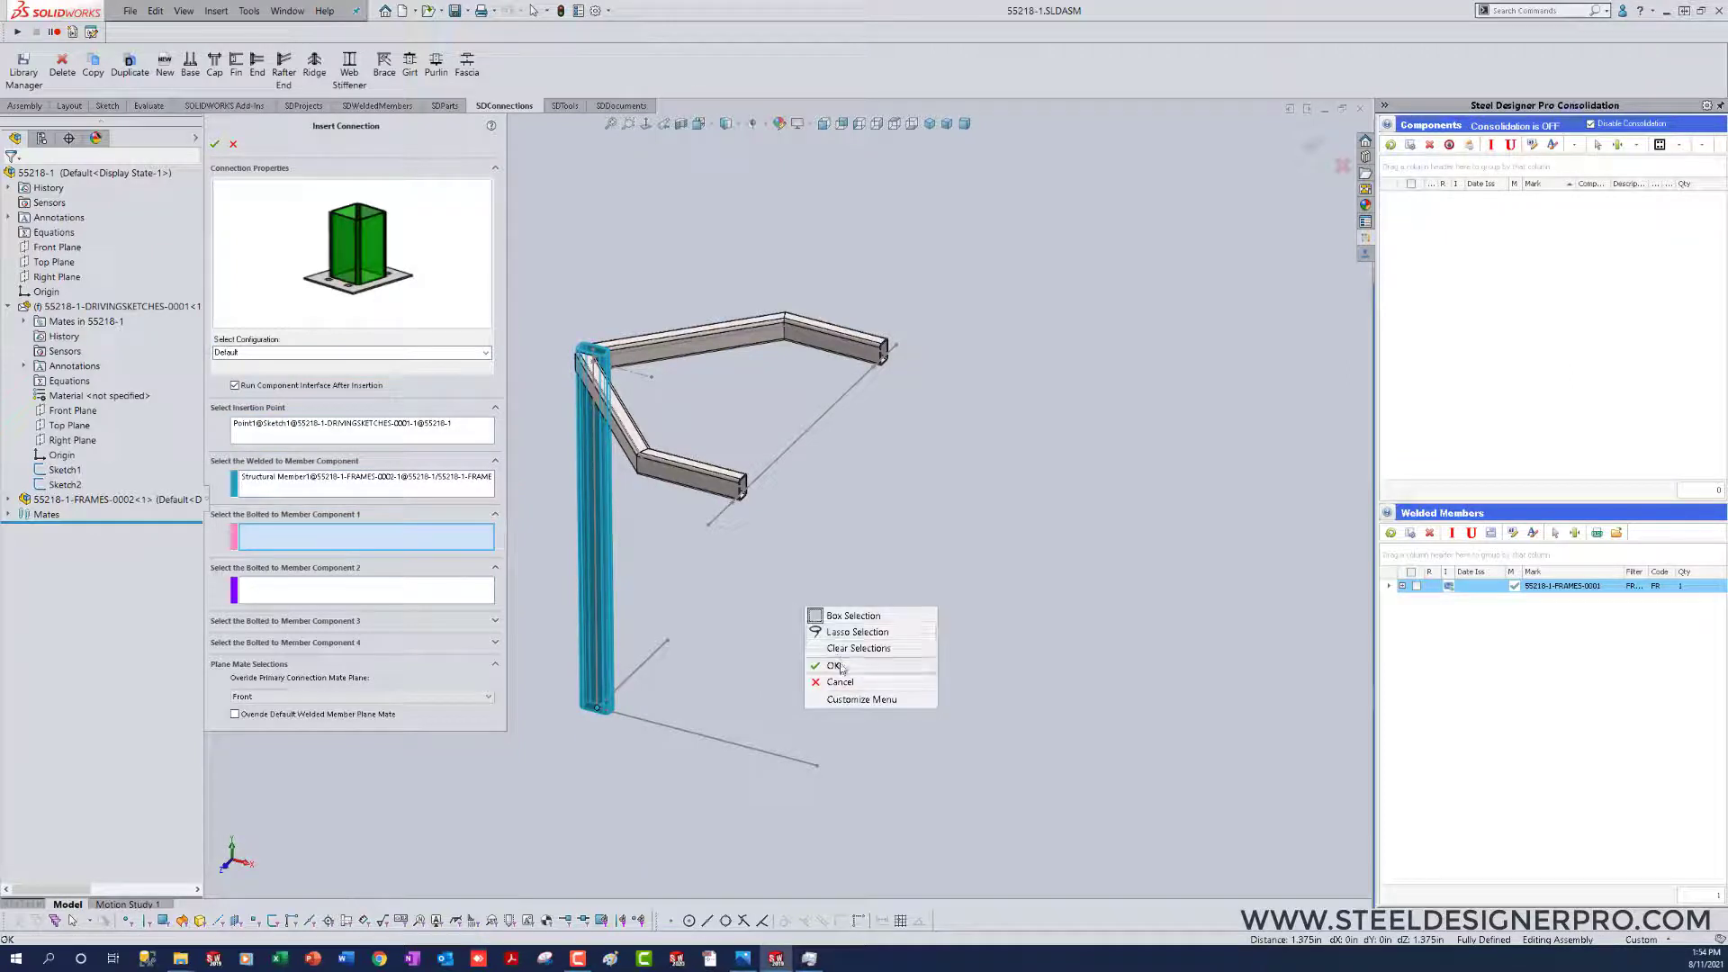
click(911, 671)
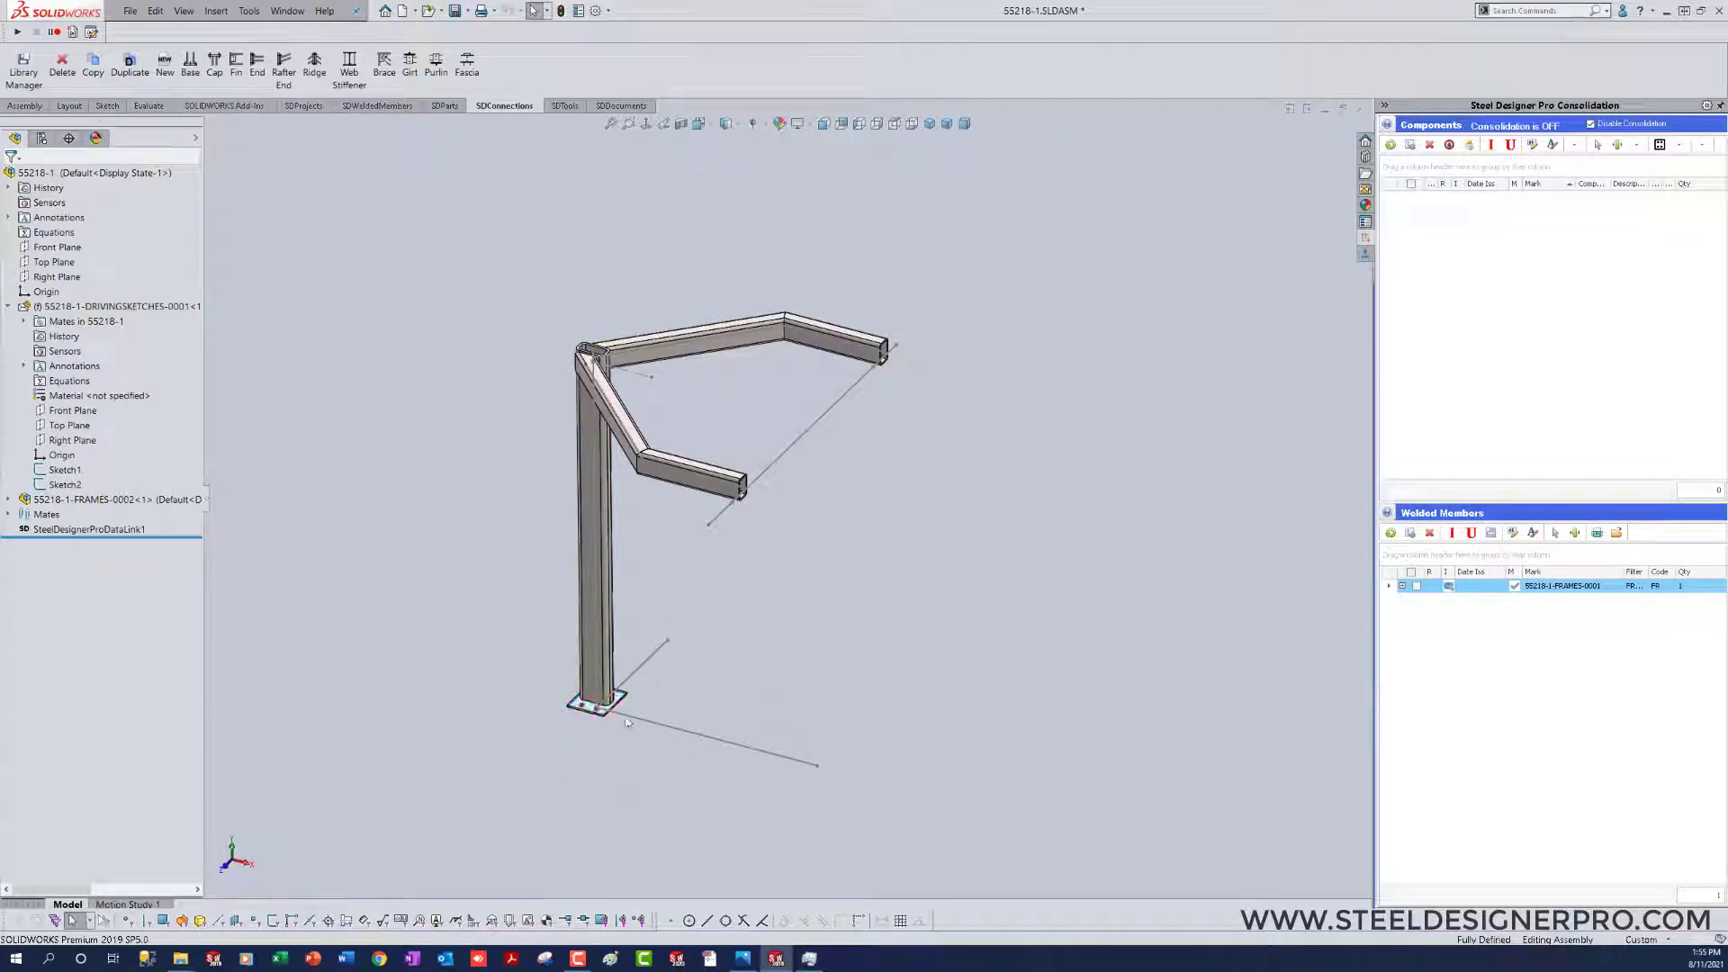
Step: Set the base plate's D1@Sketch1 dimension to 16 in
scroll(621, 715, down, 5)
scroll(660, 654, down, 4)
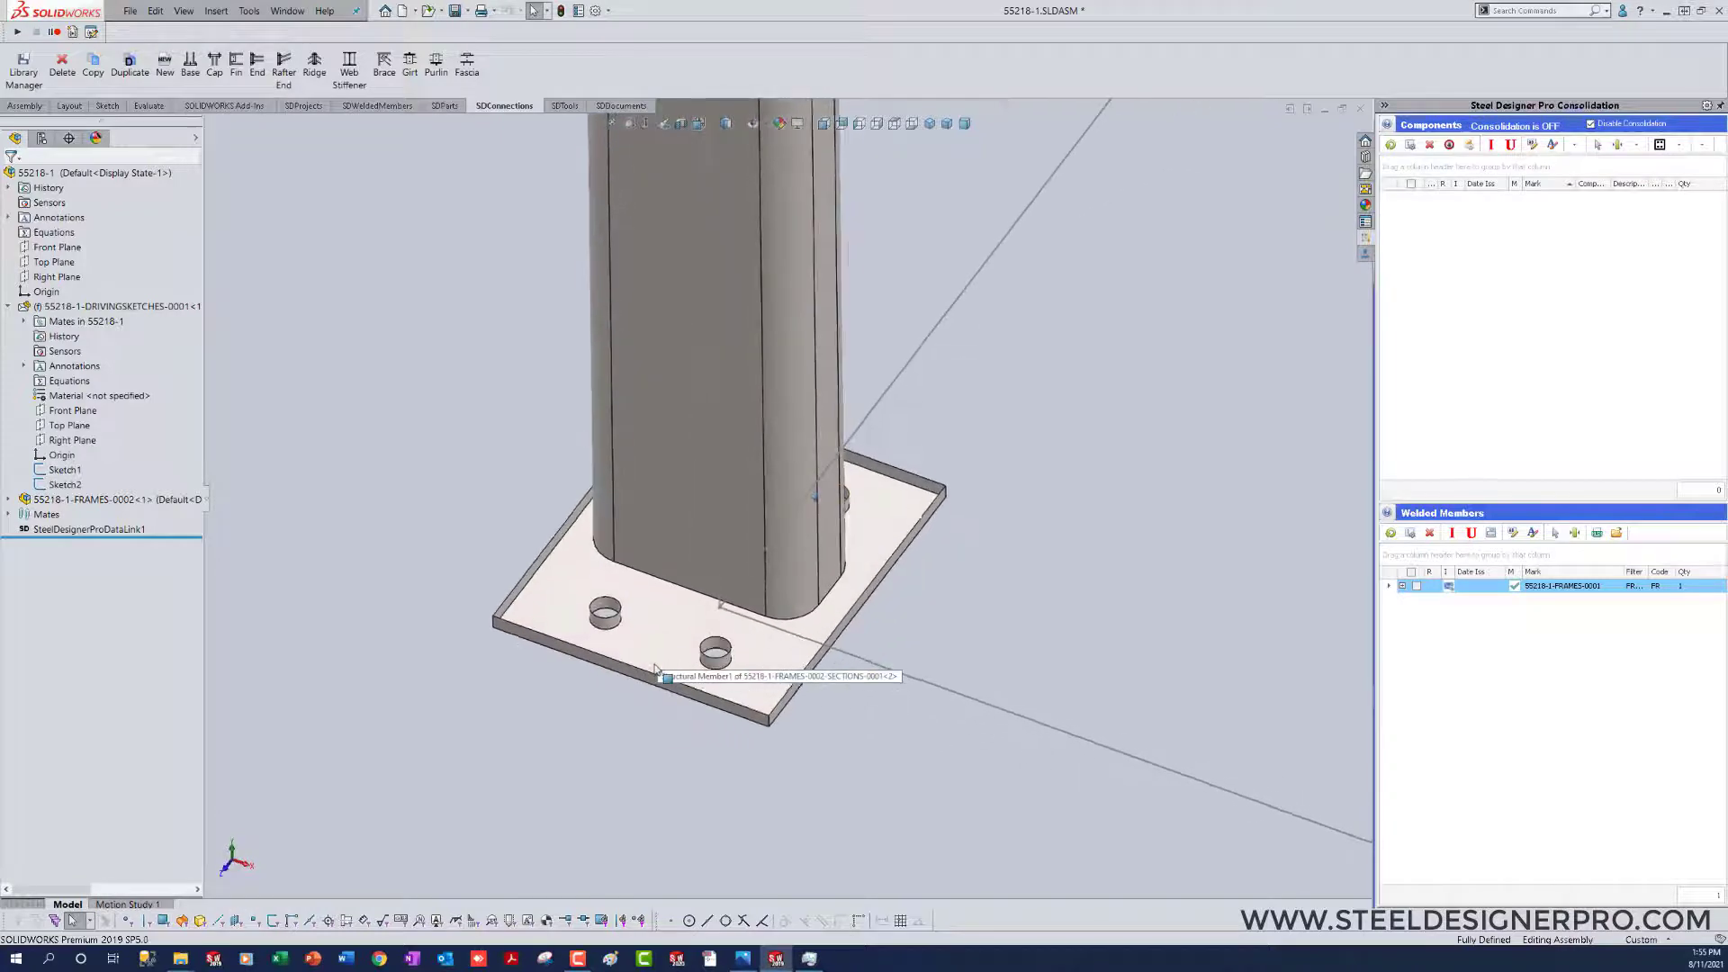
scroll(650, 621, up, 3)
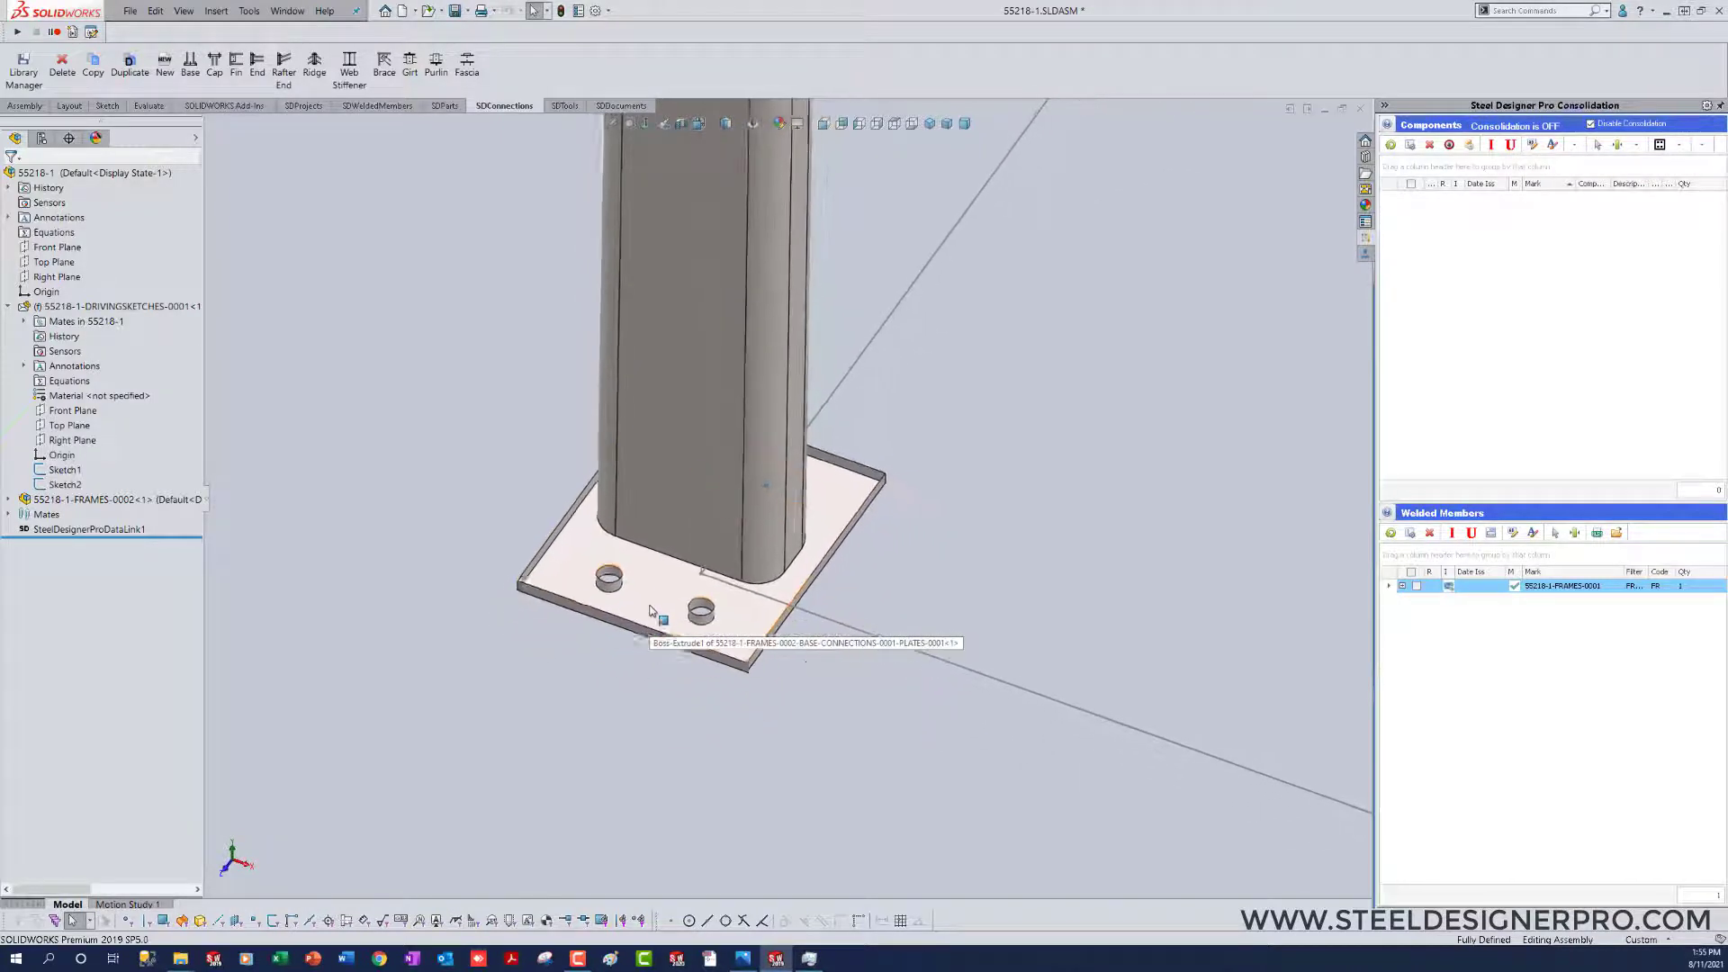
double_click(648, 597)
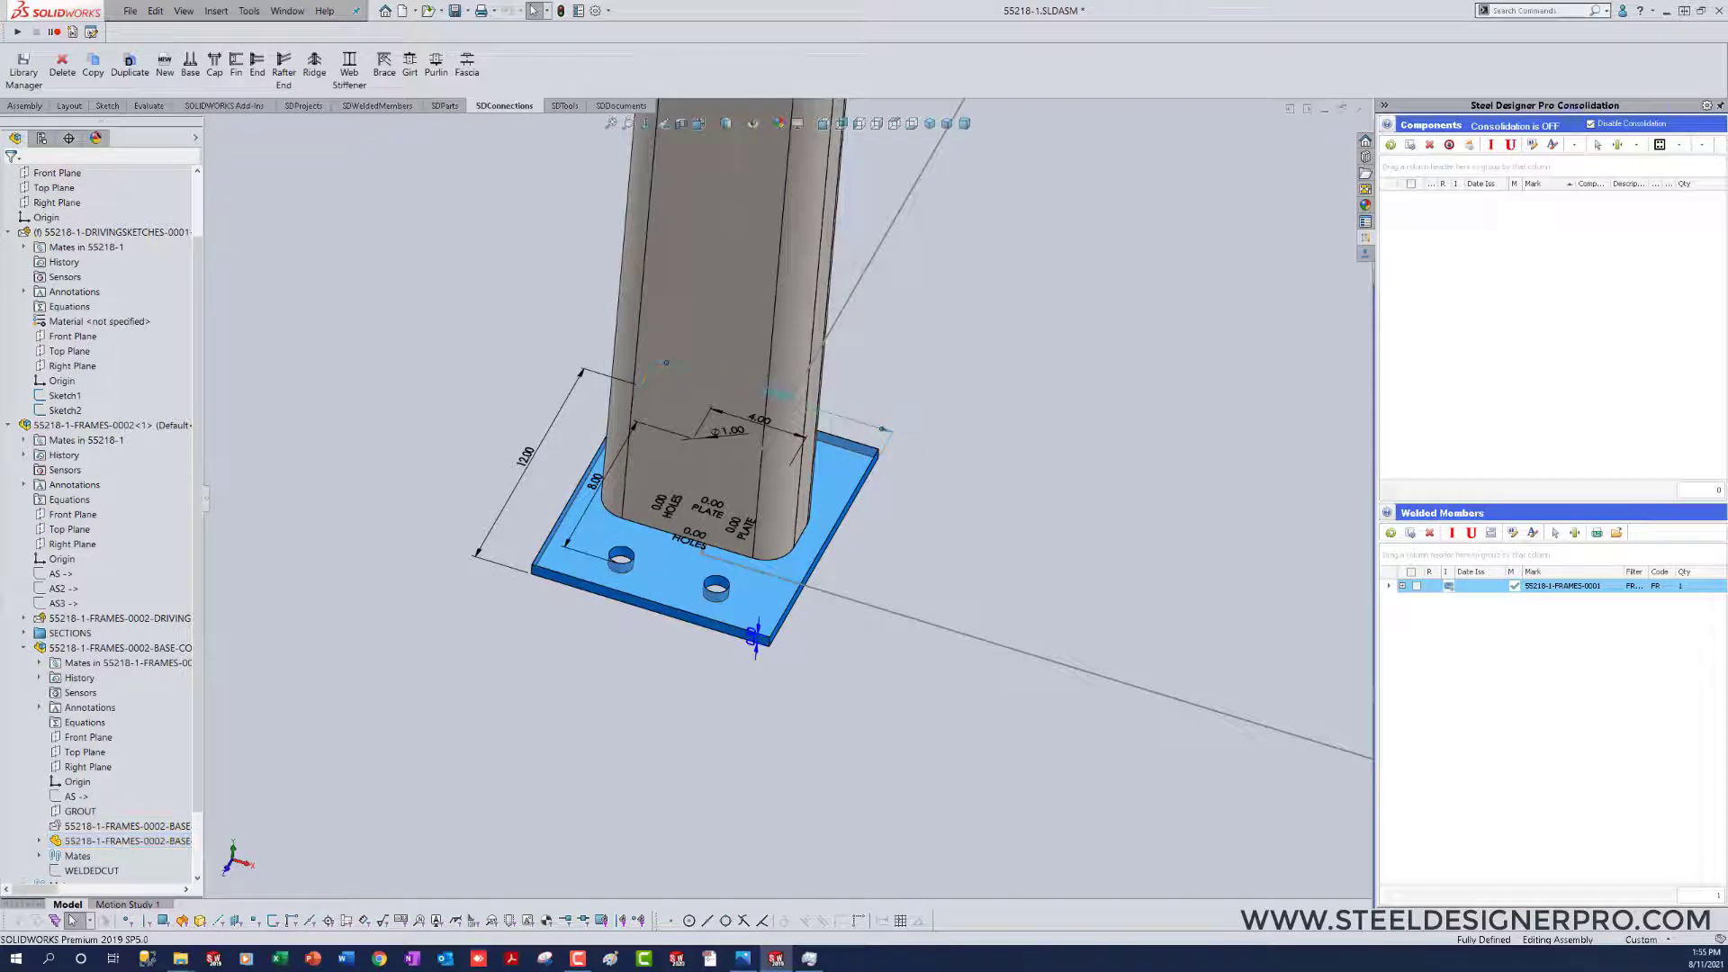
double_click(780, 393)
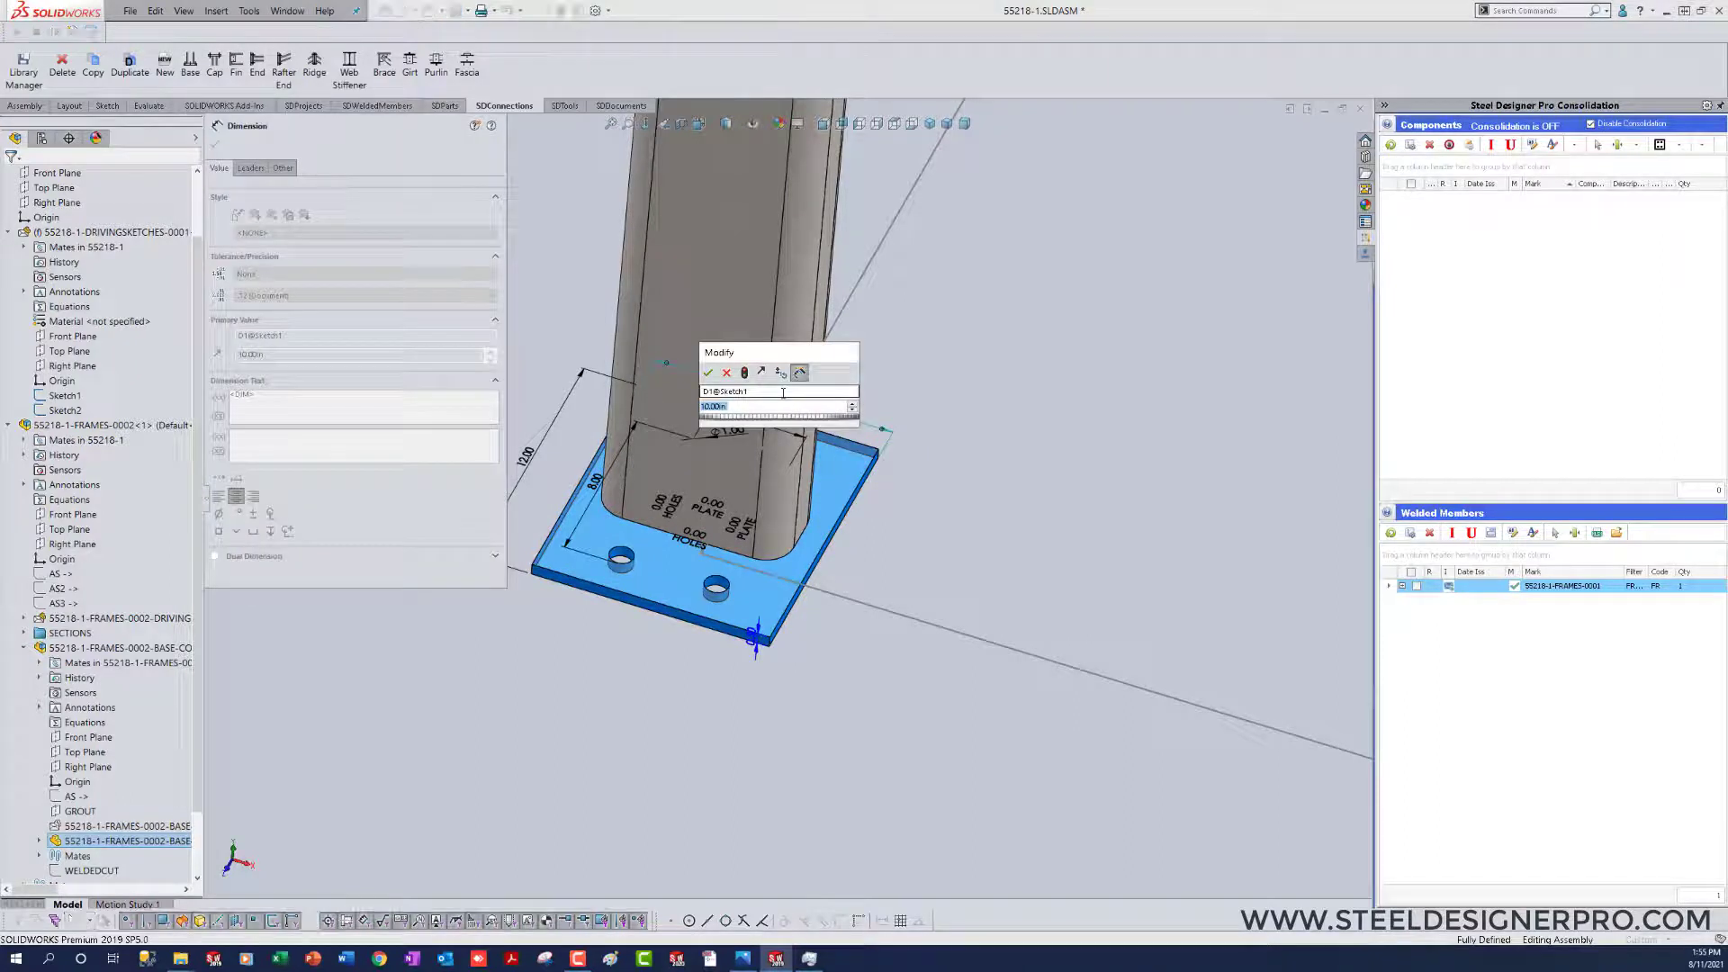
text(4)
key(Return)
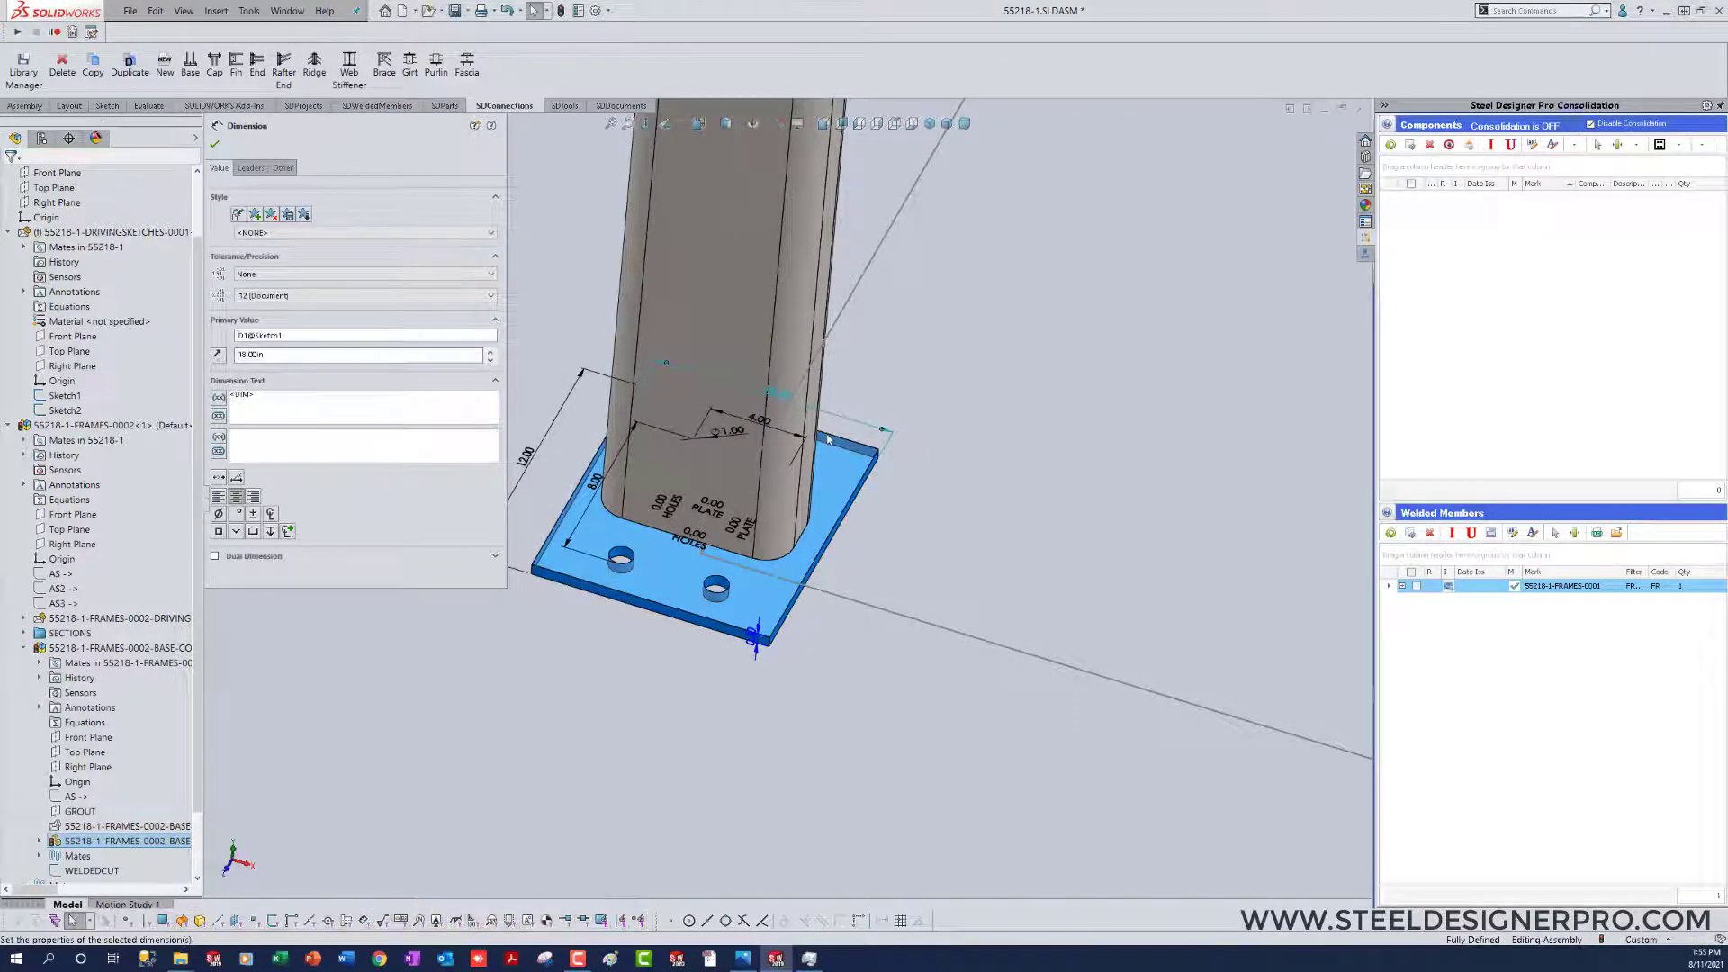
Step: Set the base plate's bolt hole spacing along the plate length to 14 in
double_click(762, 425)
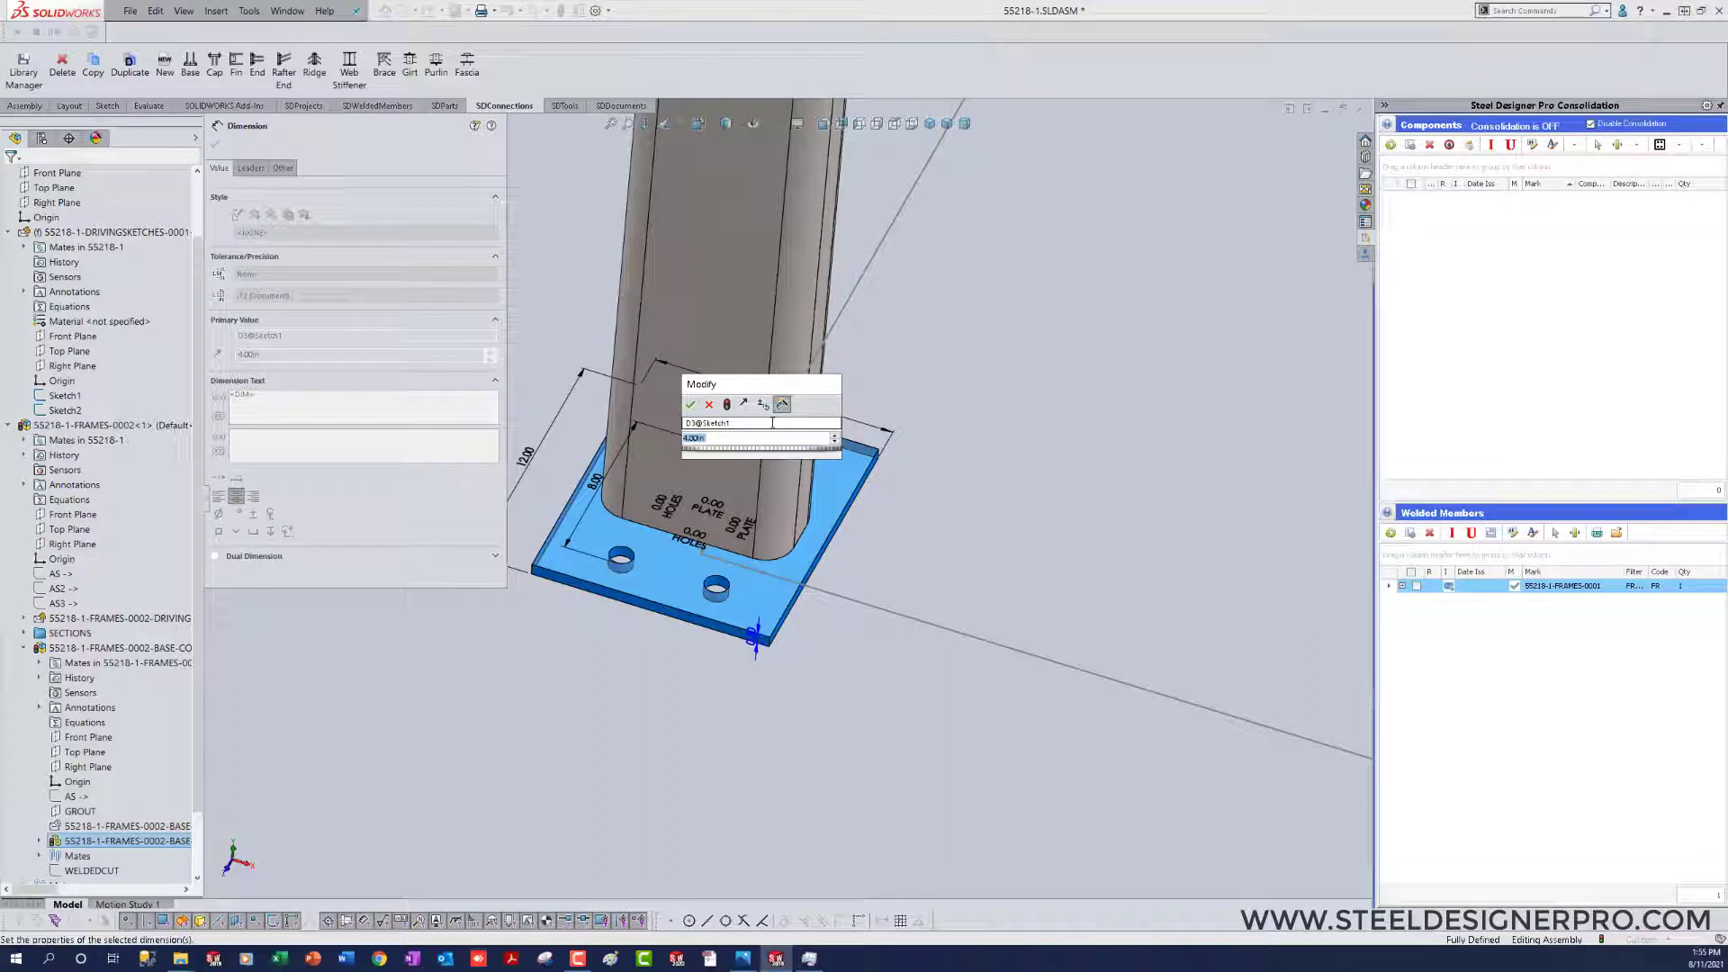
text(5)
key(Return)
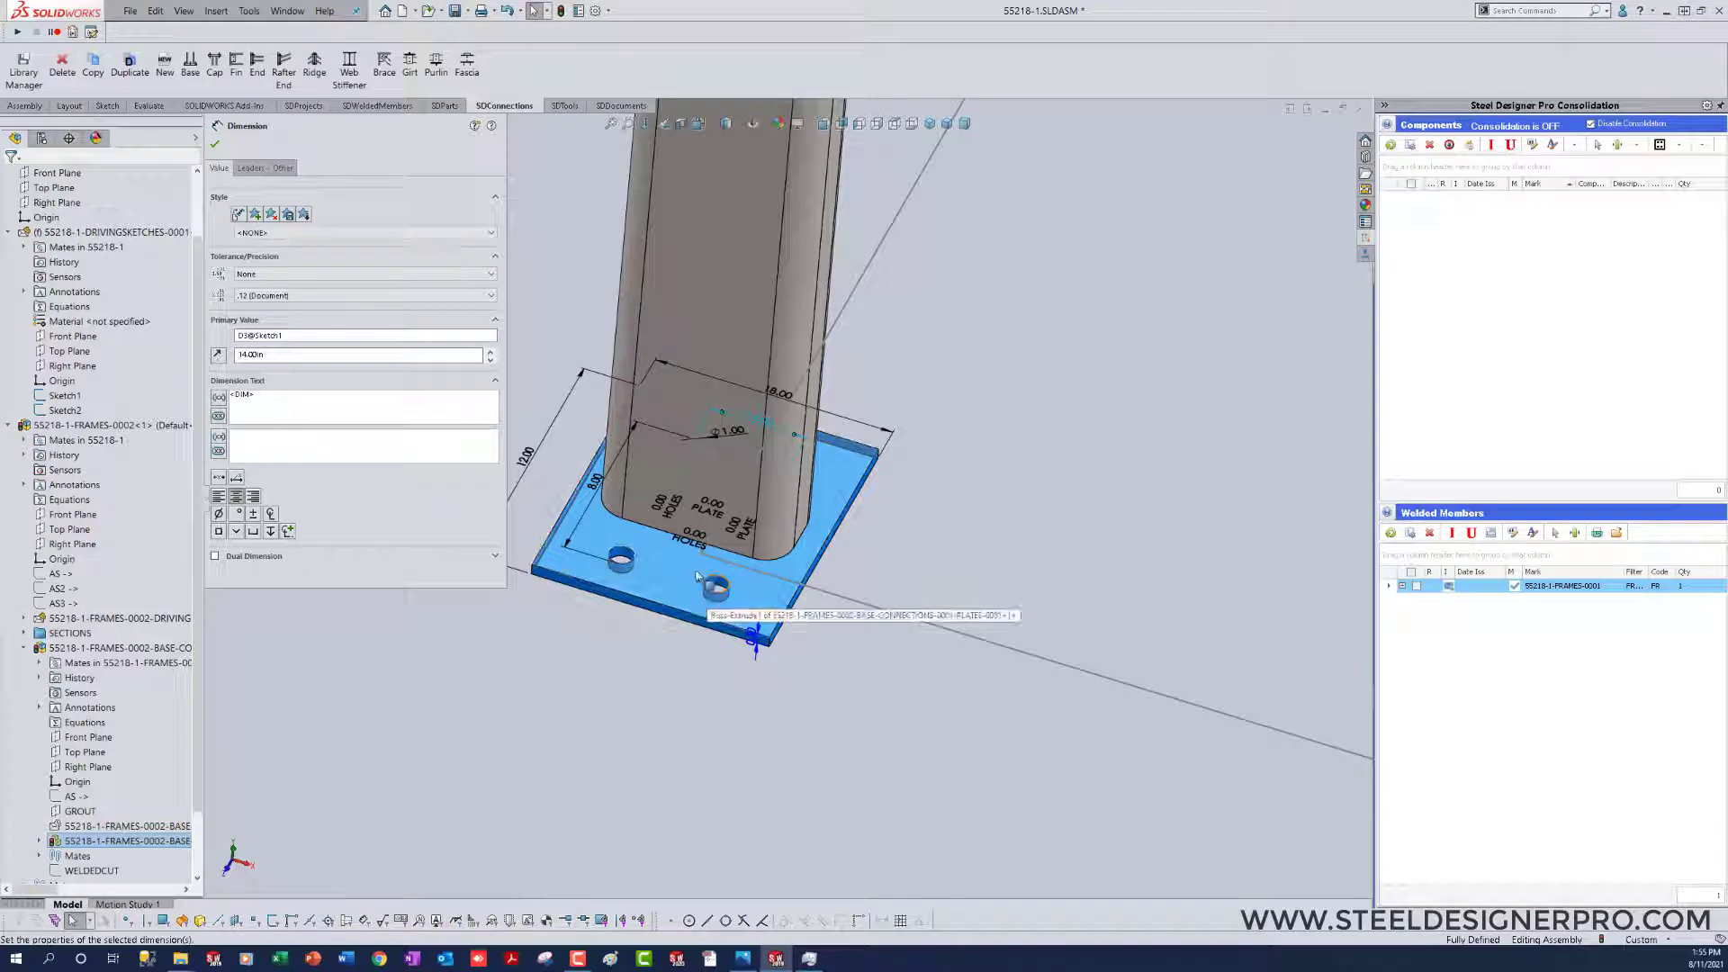
Step: Set the base plate's lengthwise PLATE and HOLES offset dimensions to 6 in each
double_click(715, 505)
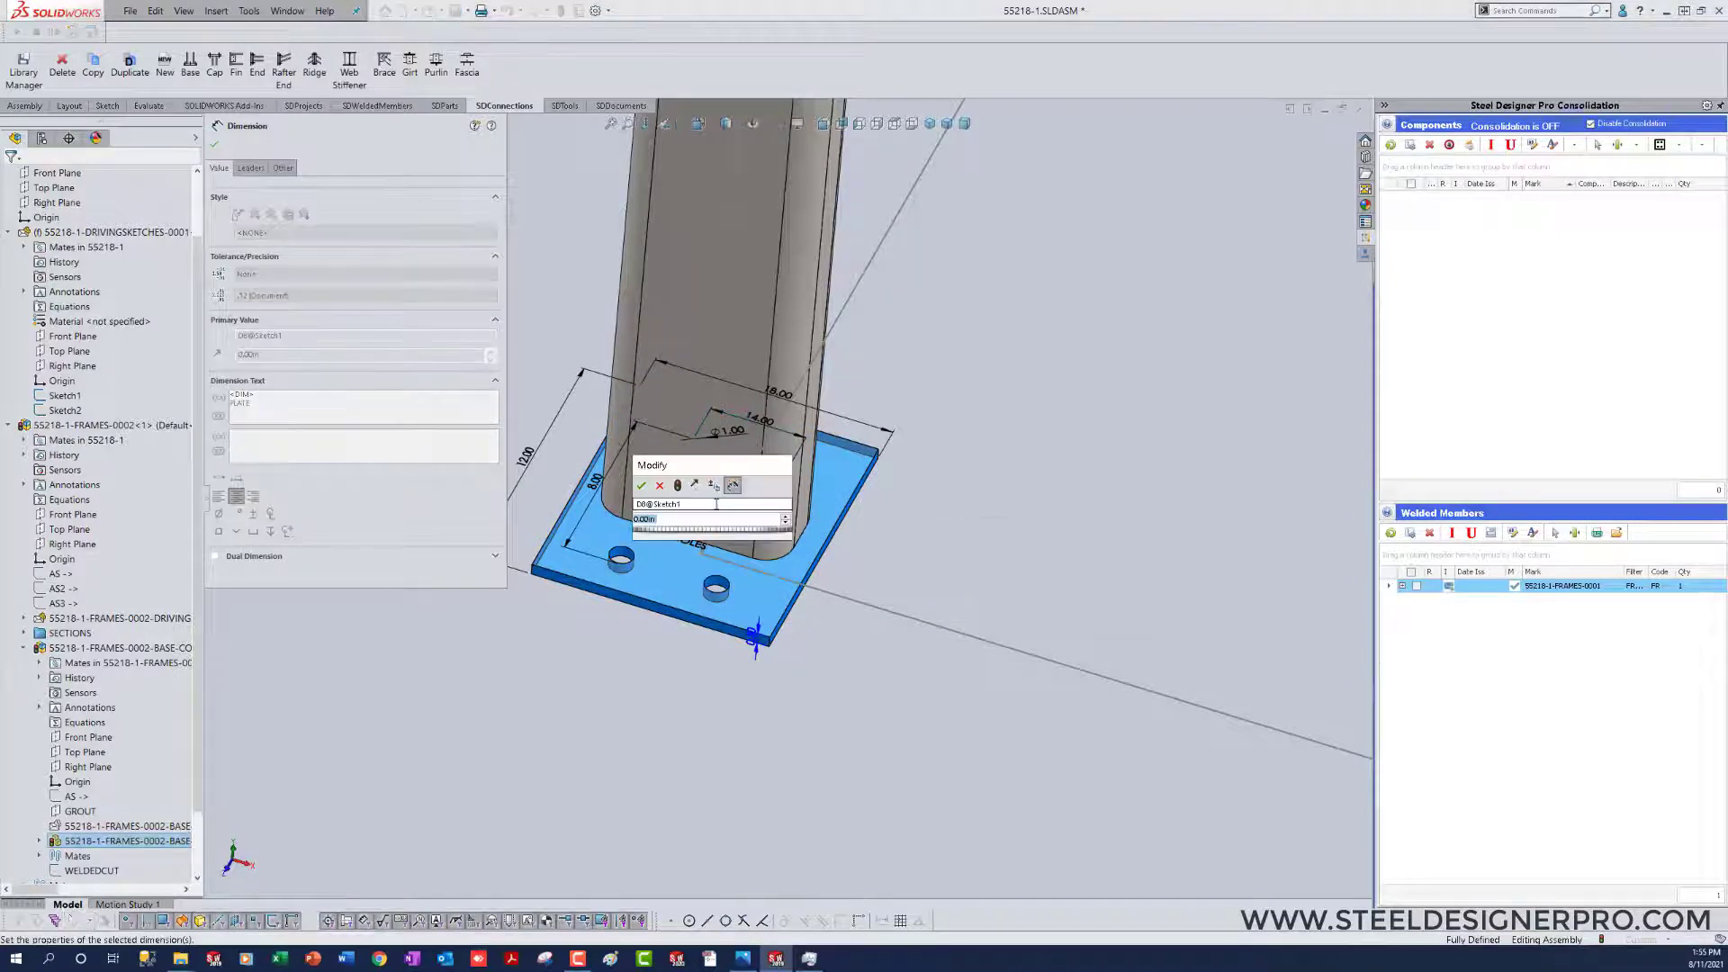
text(6)
key(Return)
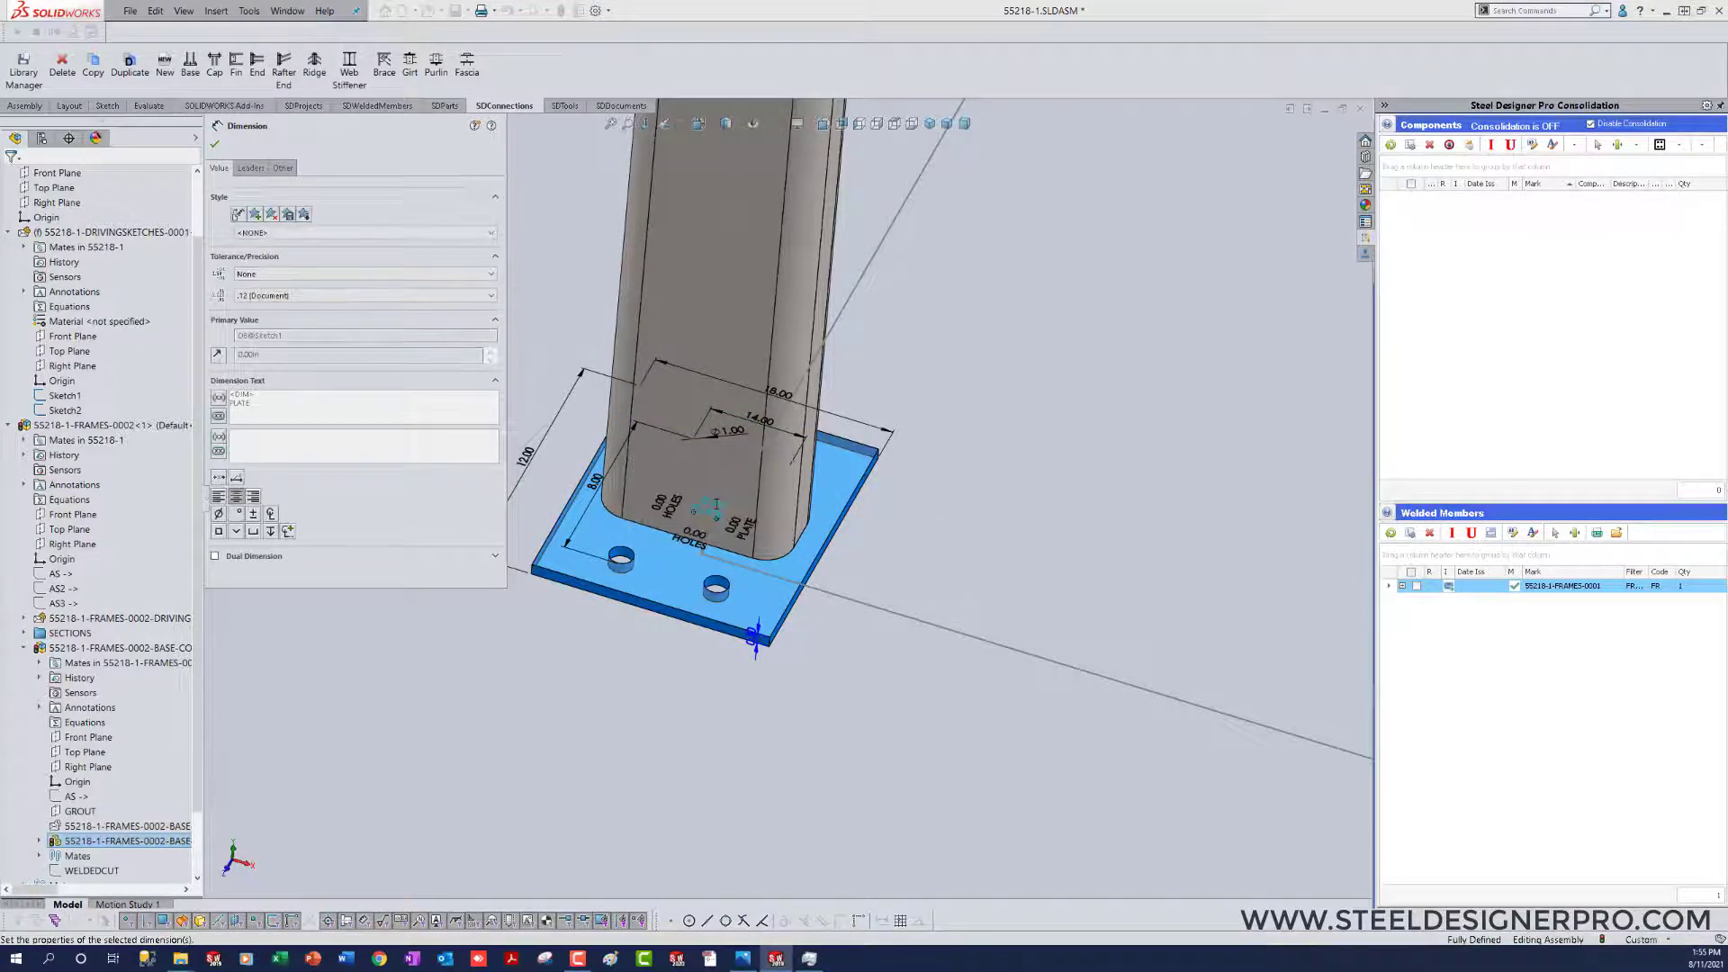
double_click(701, 537)
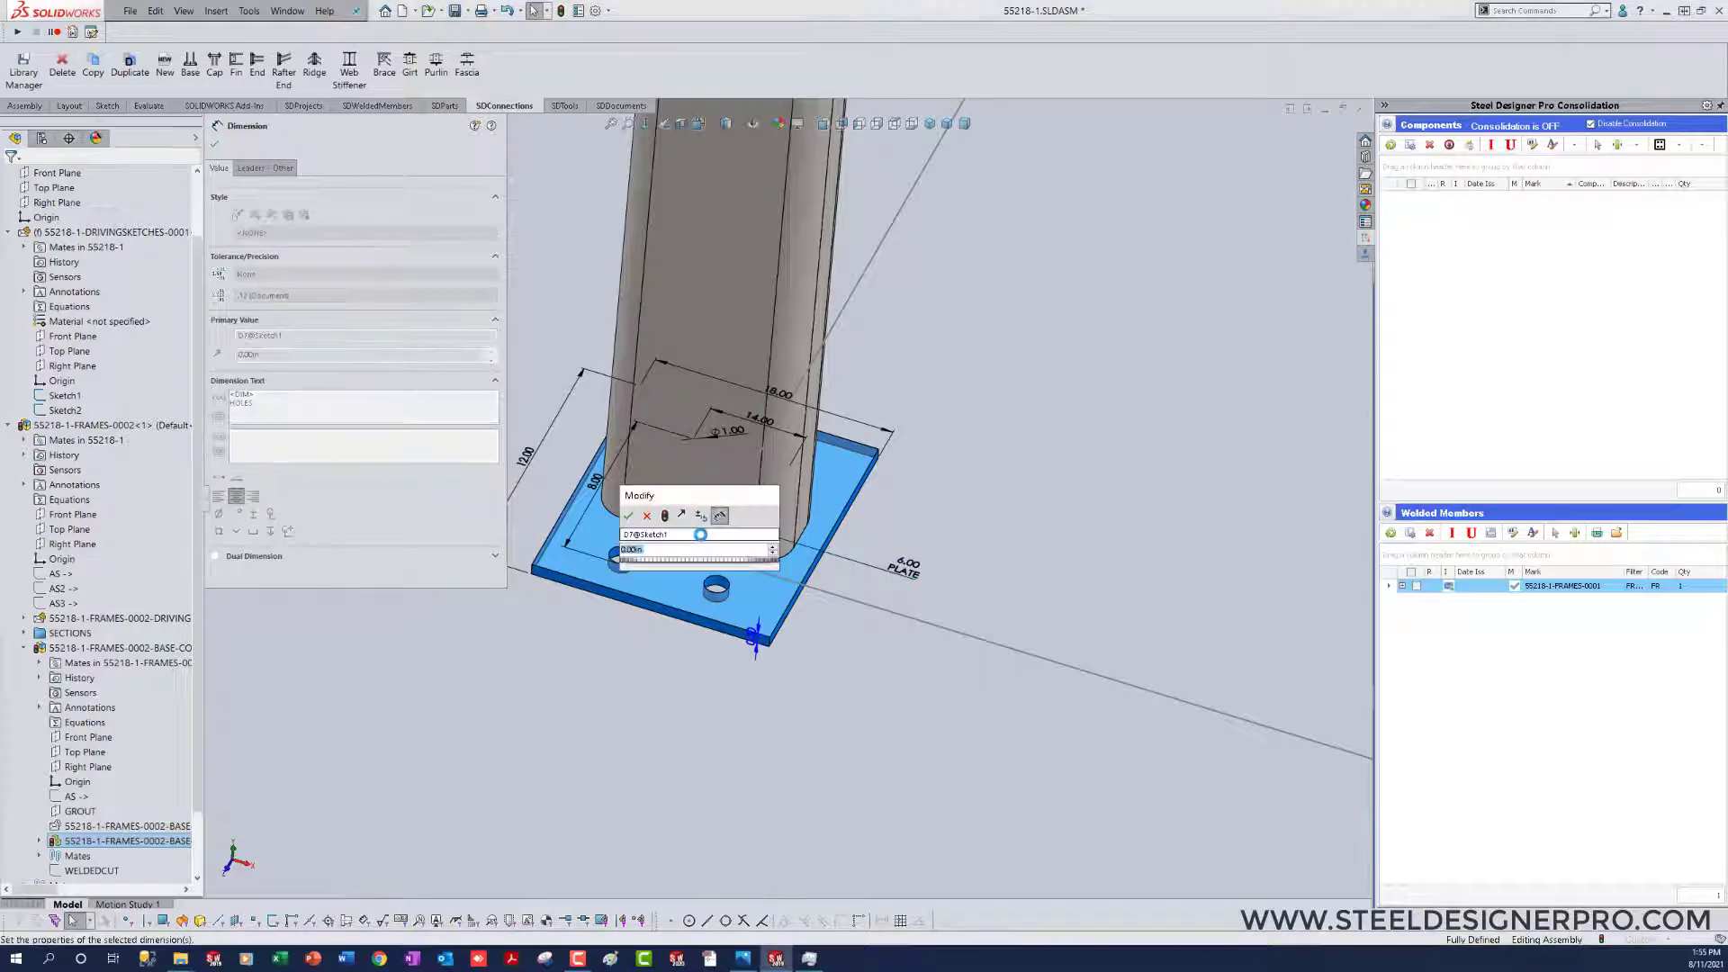
text(8)
key(Return)
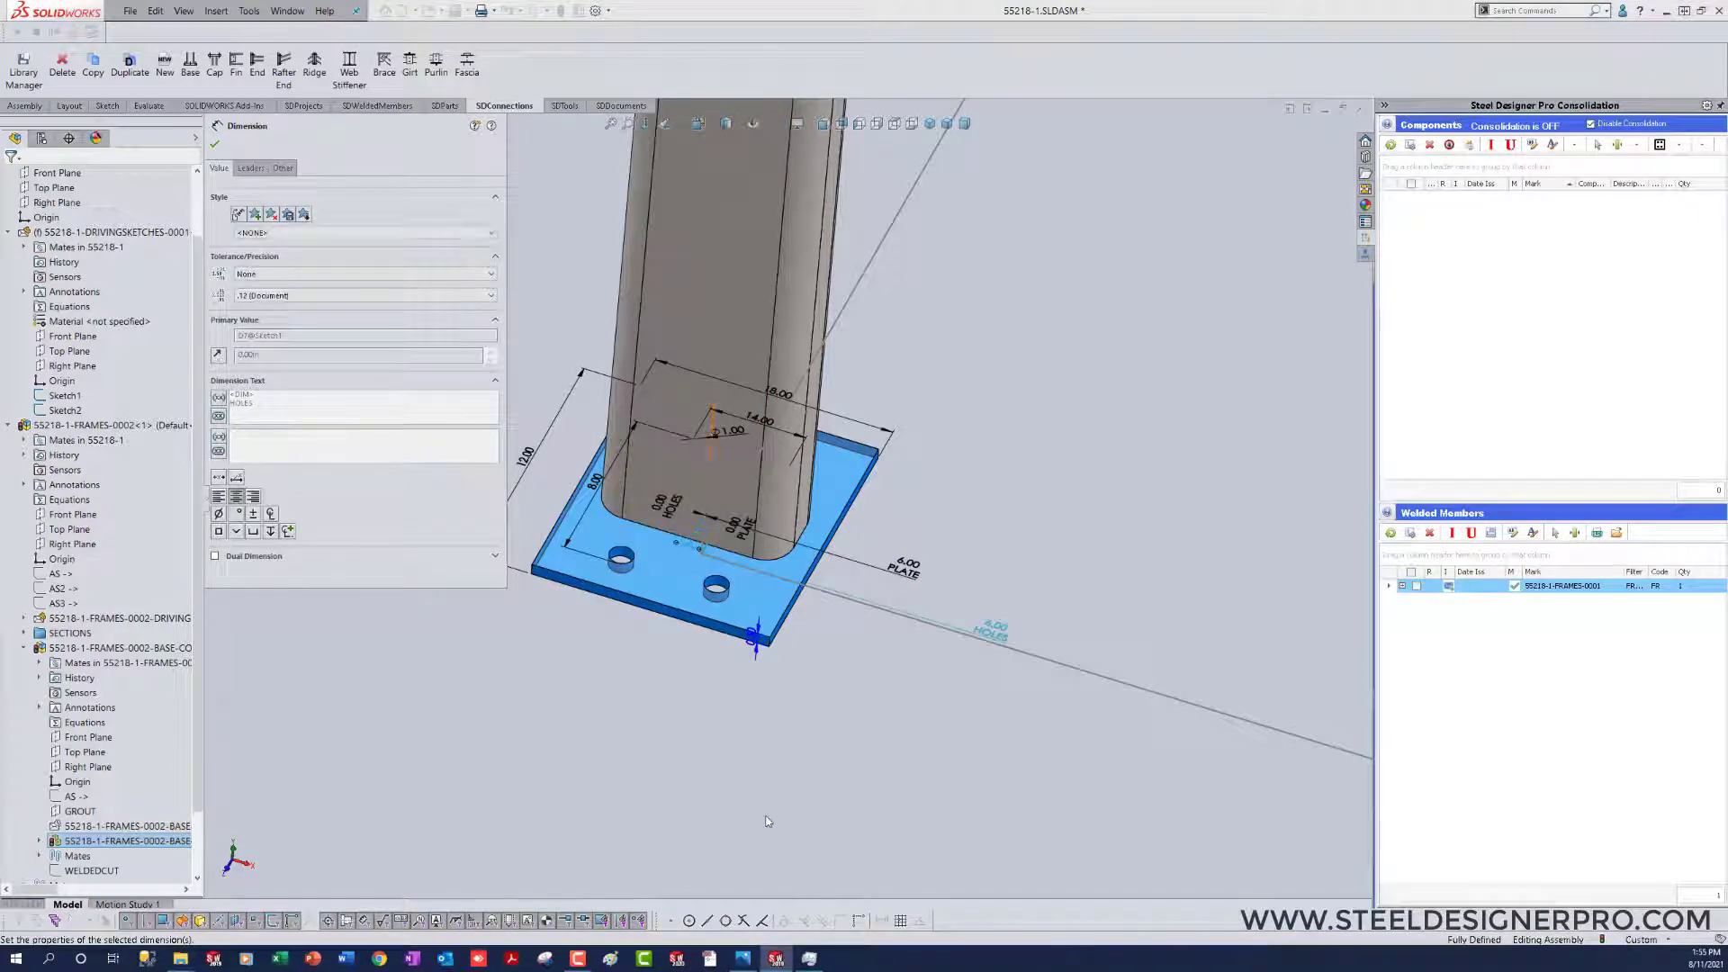
click(770, 748)
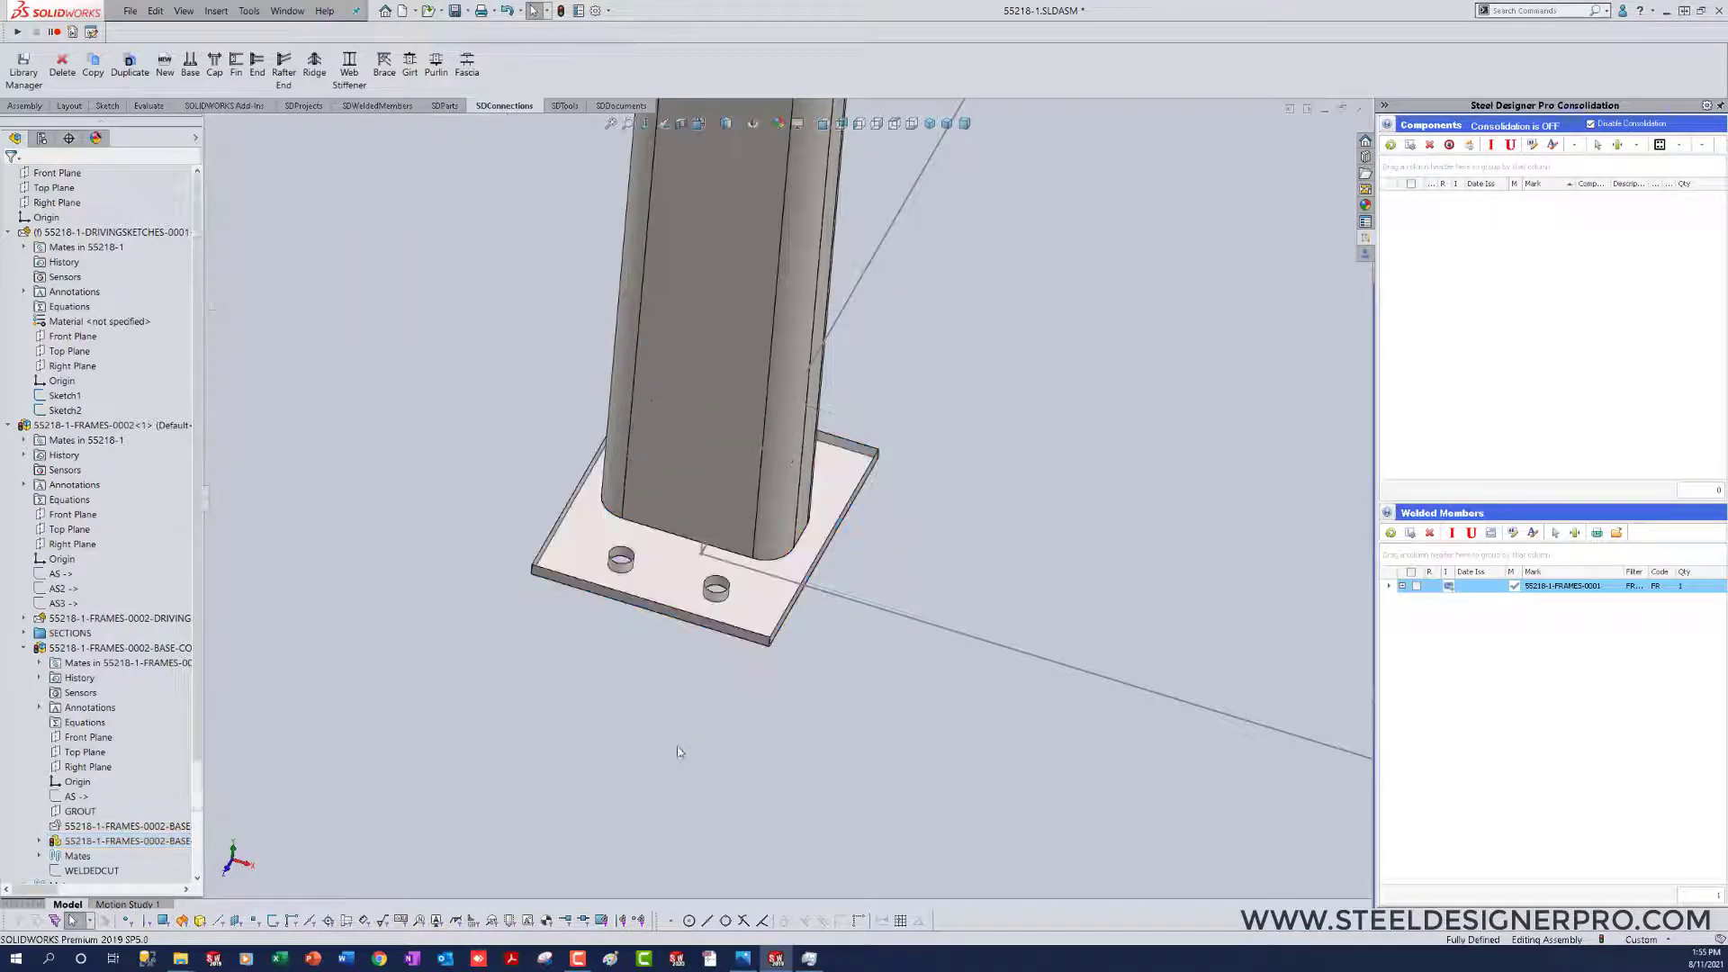
Step: Reverse the direction of the base plate's lengthwise PLATE offset so it shifts to the same side as the holes
double_click(787, 604)
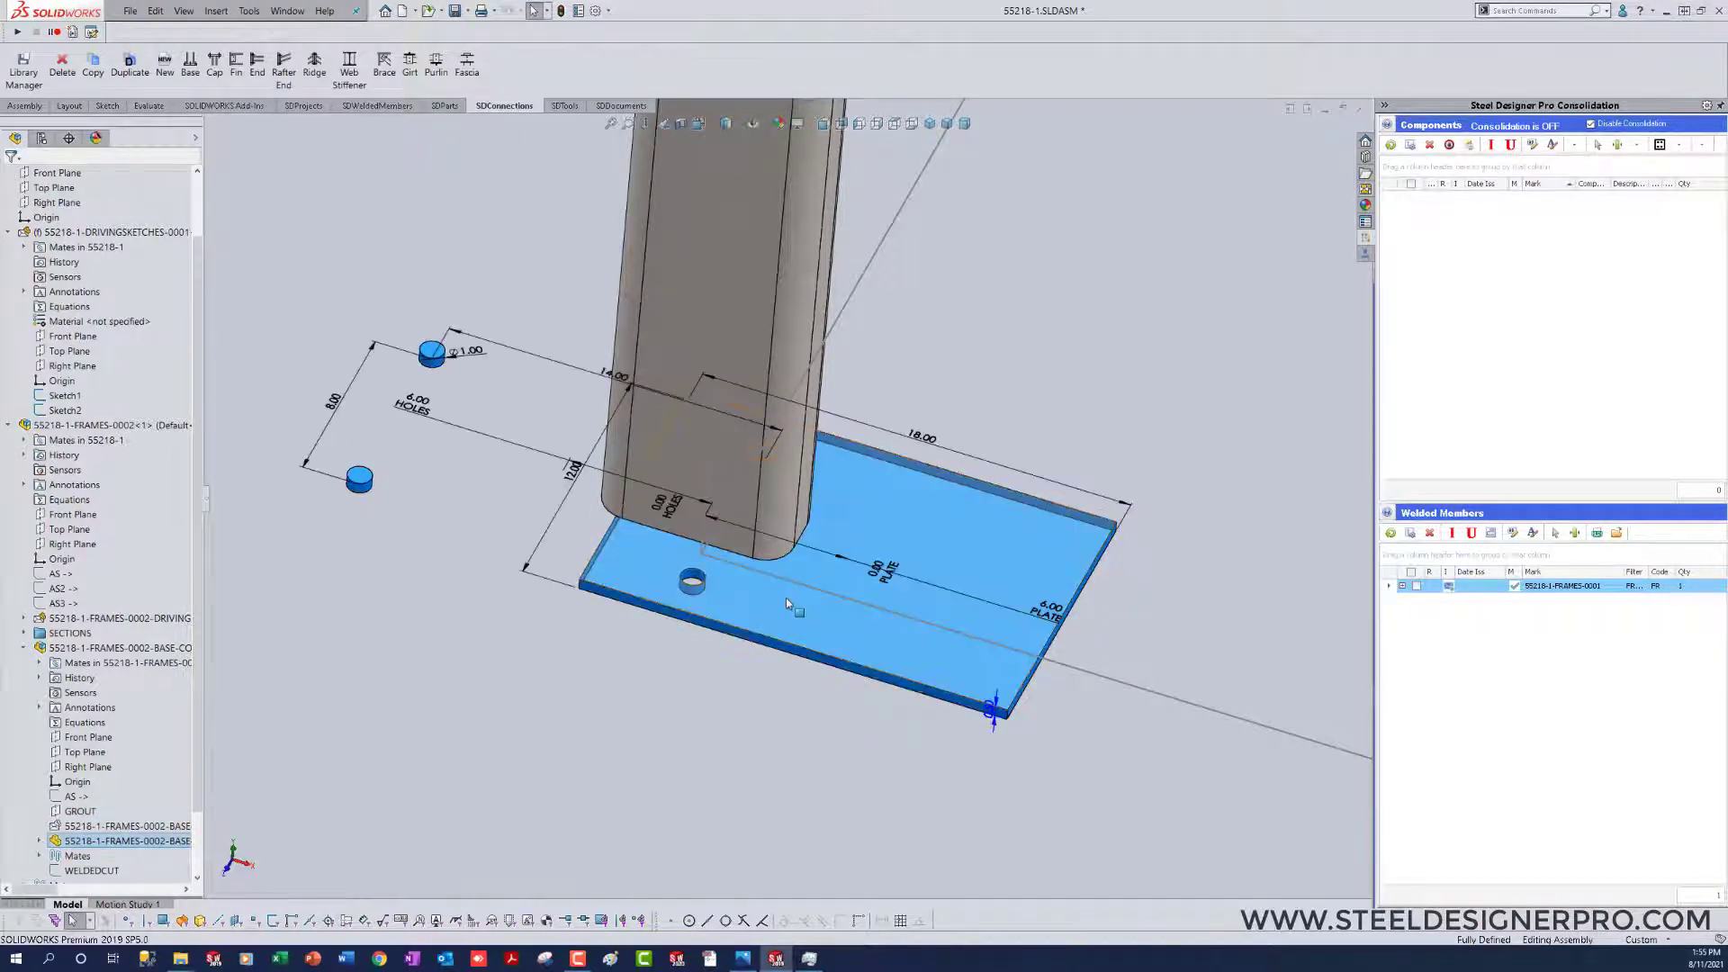
double_click(1049, 613)
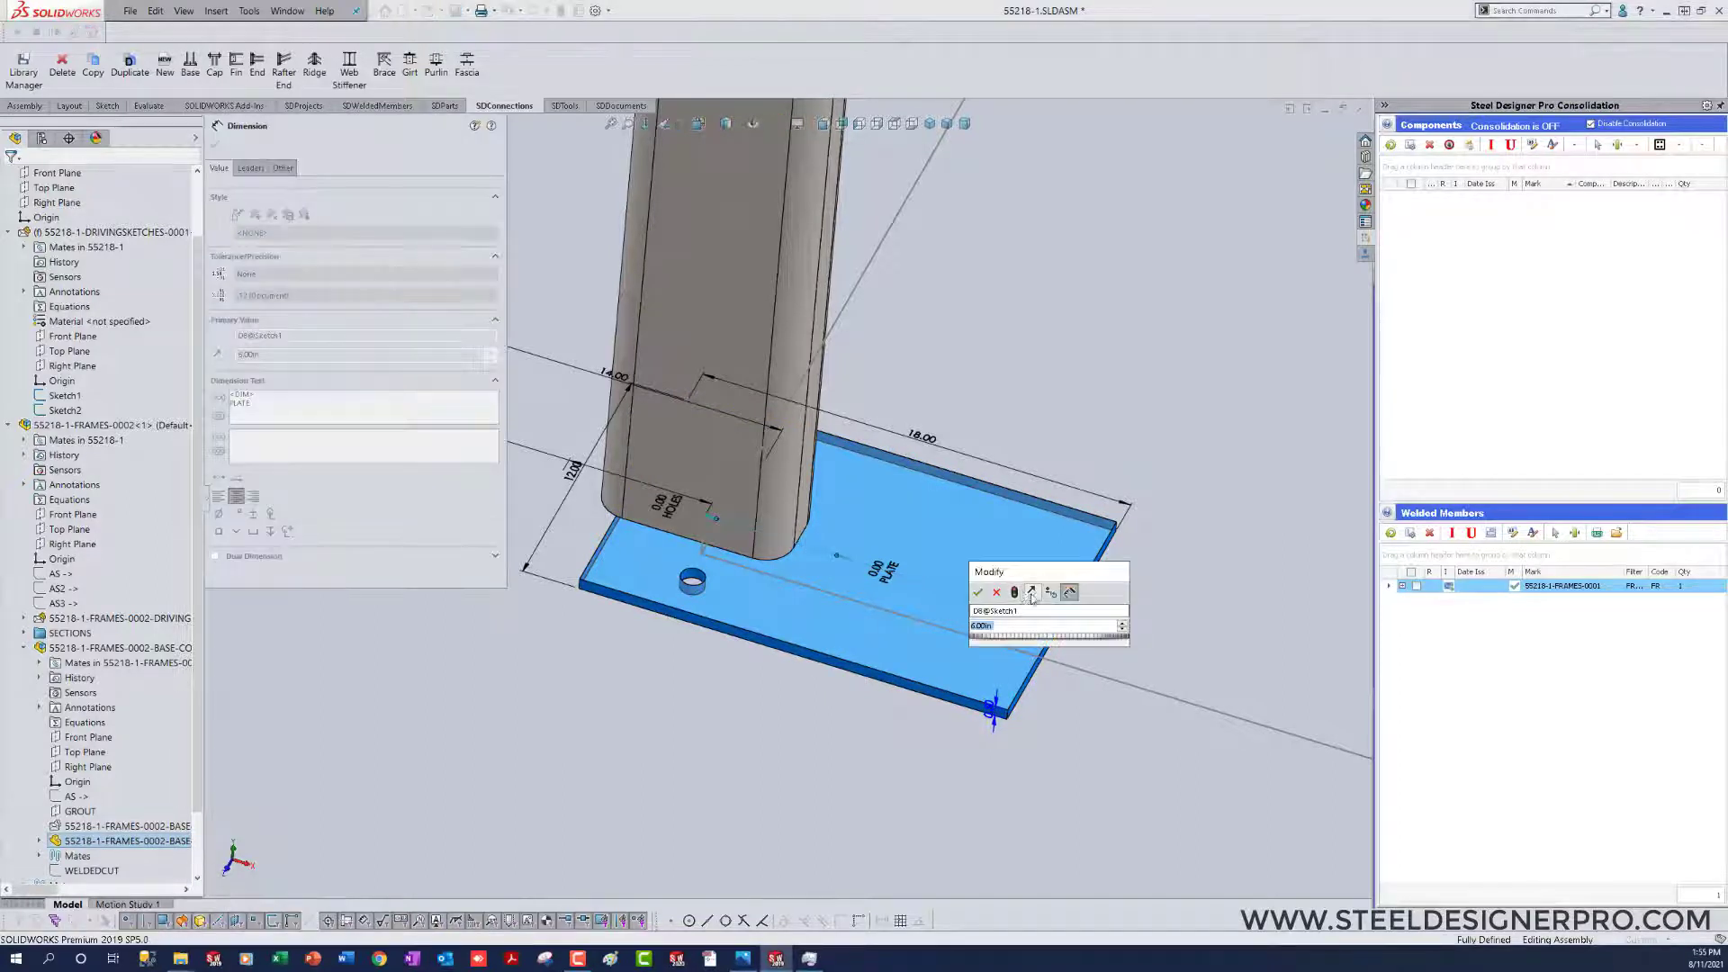
click(980, 593)
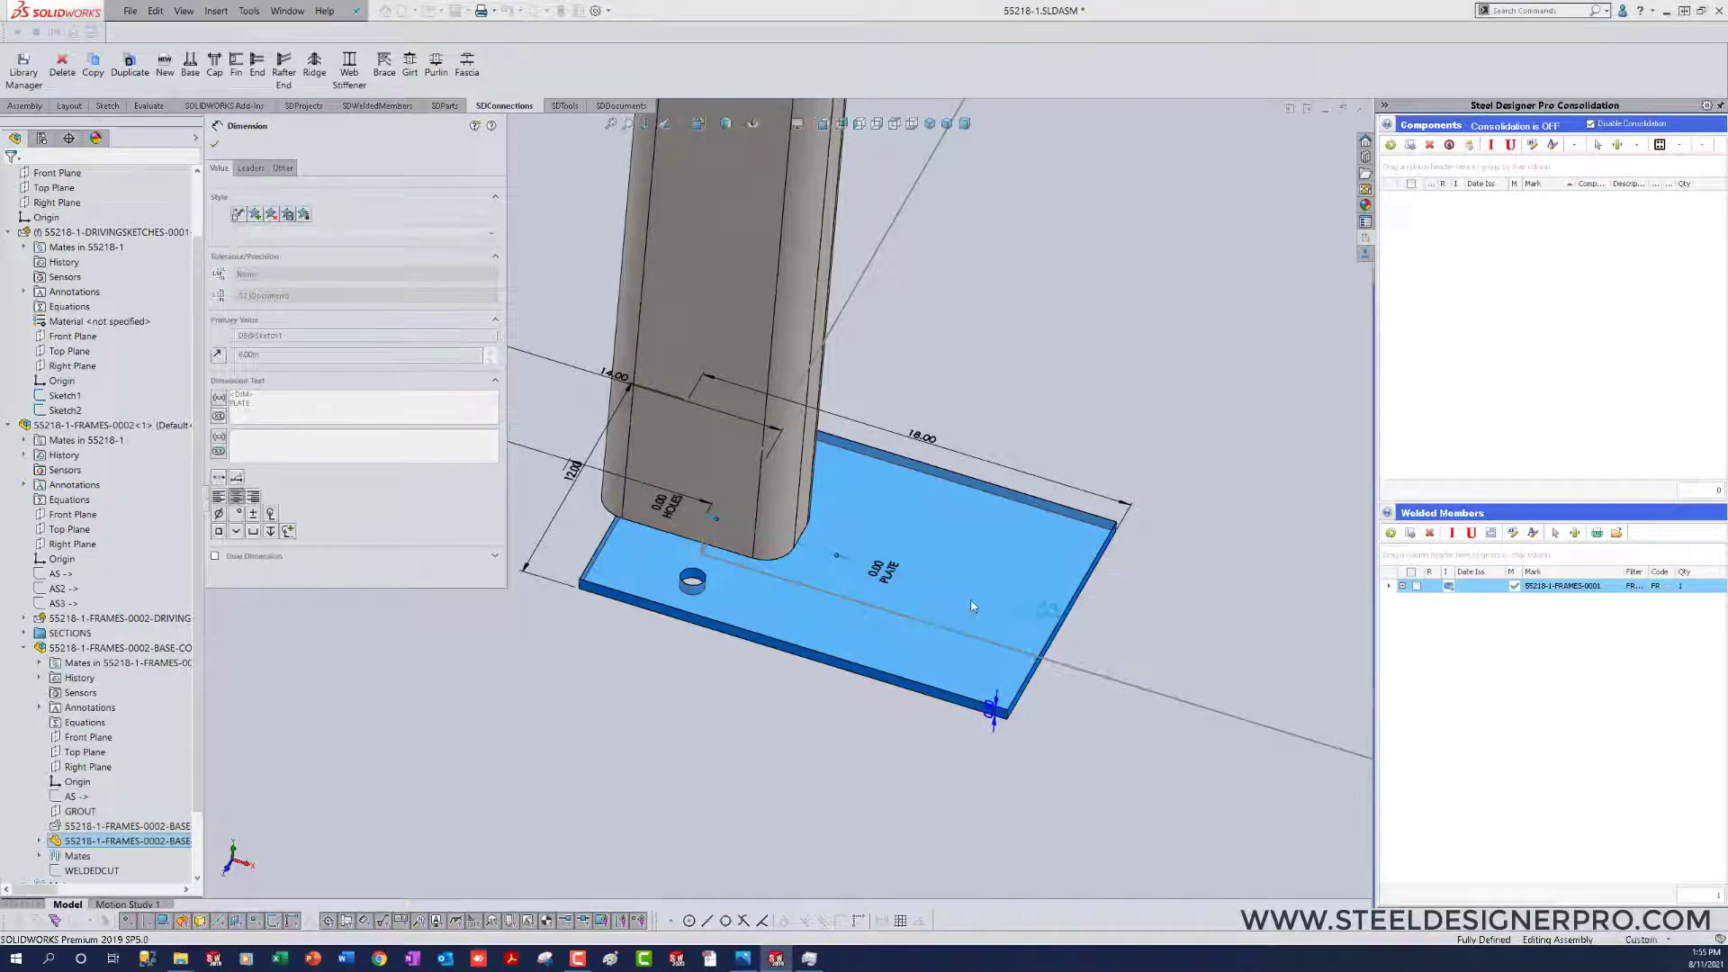
click(1083, 720)
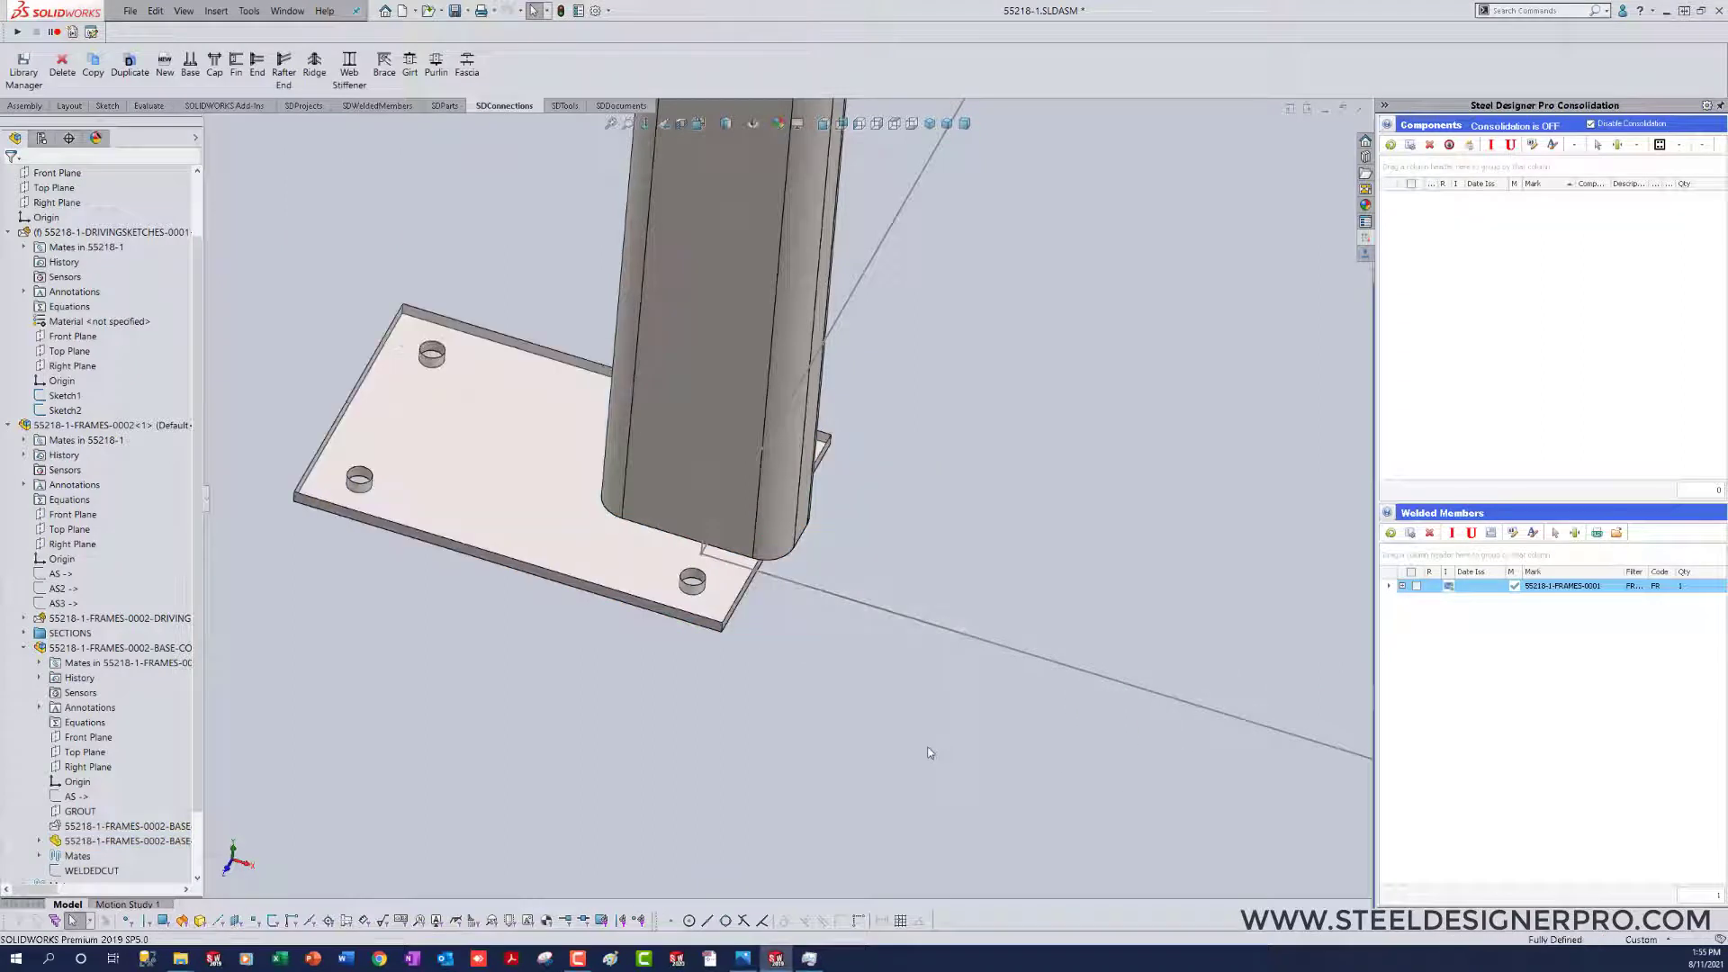
Step: Set the base plate's lengthwise PLATE and HOLES offset dimensions to 4 in each
double_click(524, 457)
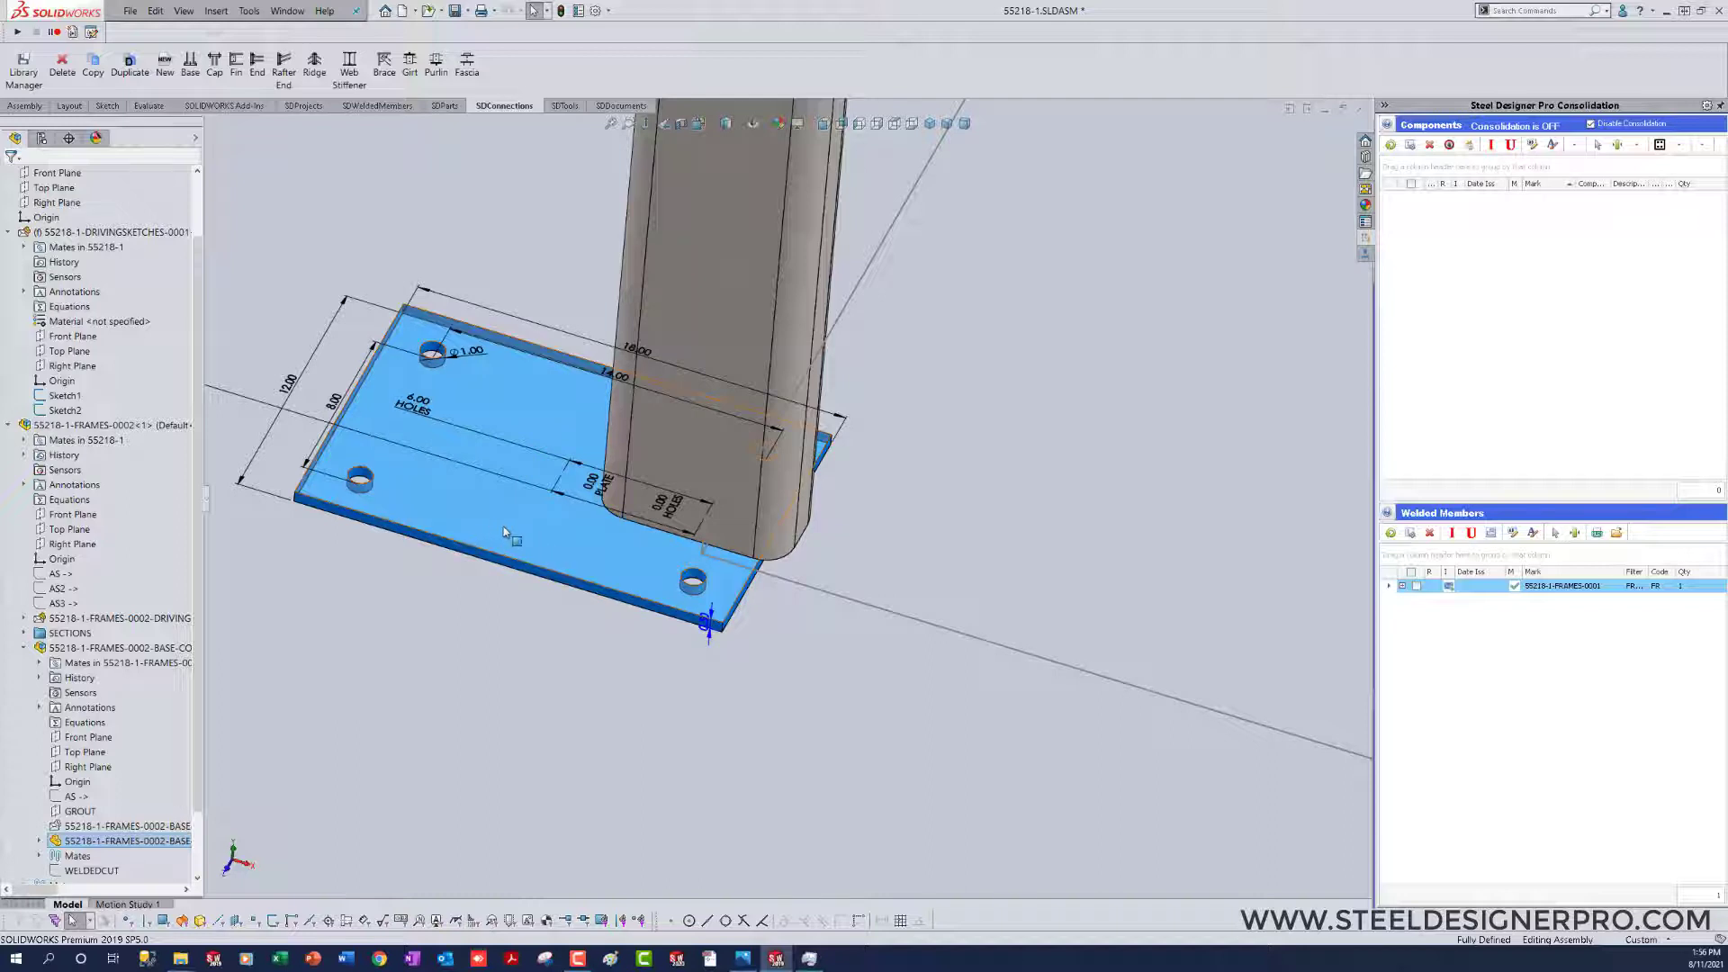
scroll(783, 500, up, 3)
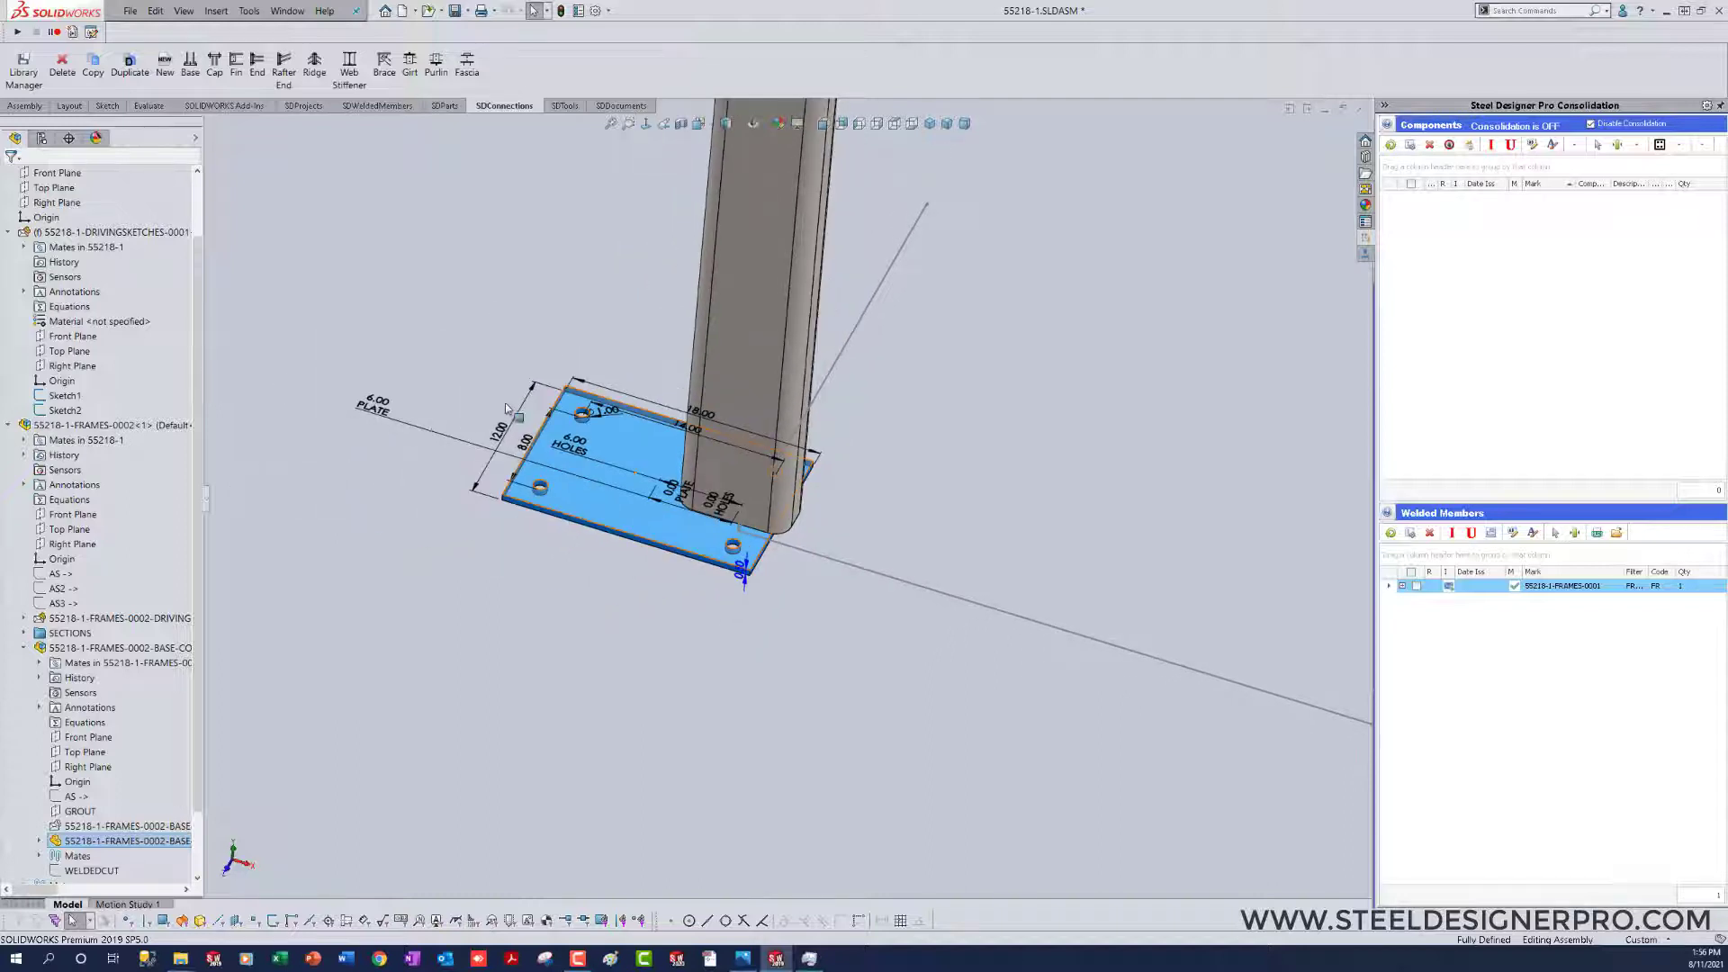
double_click(601, 480)
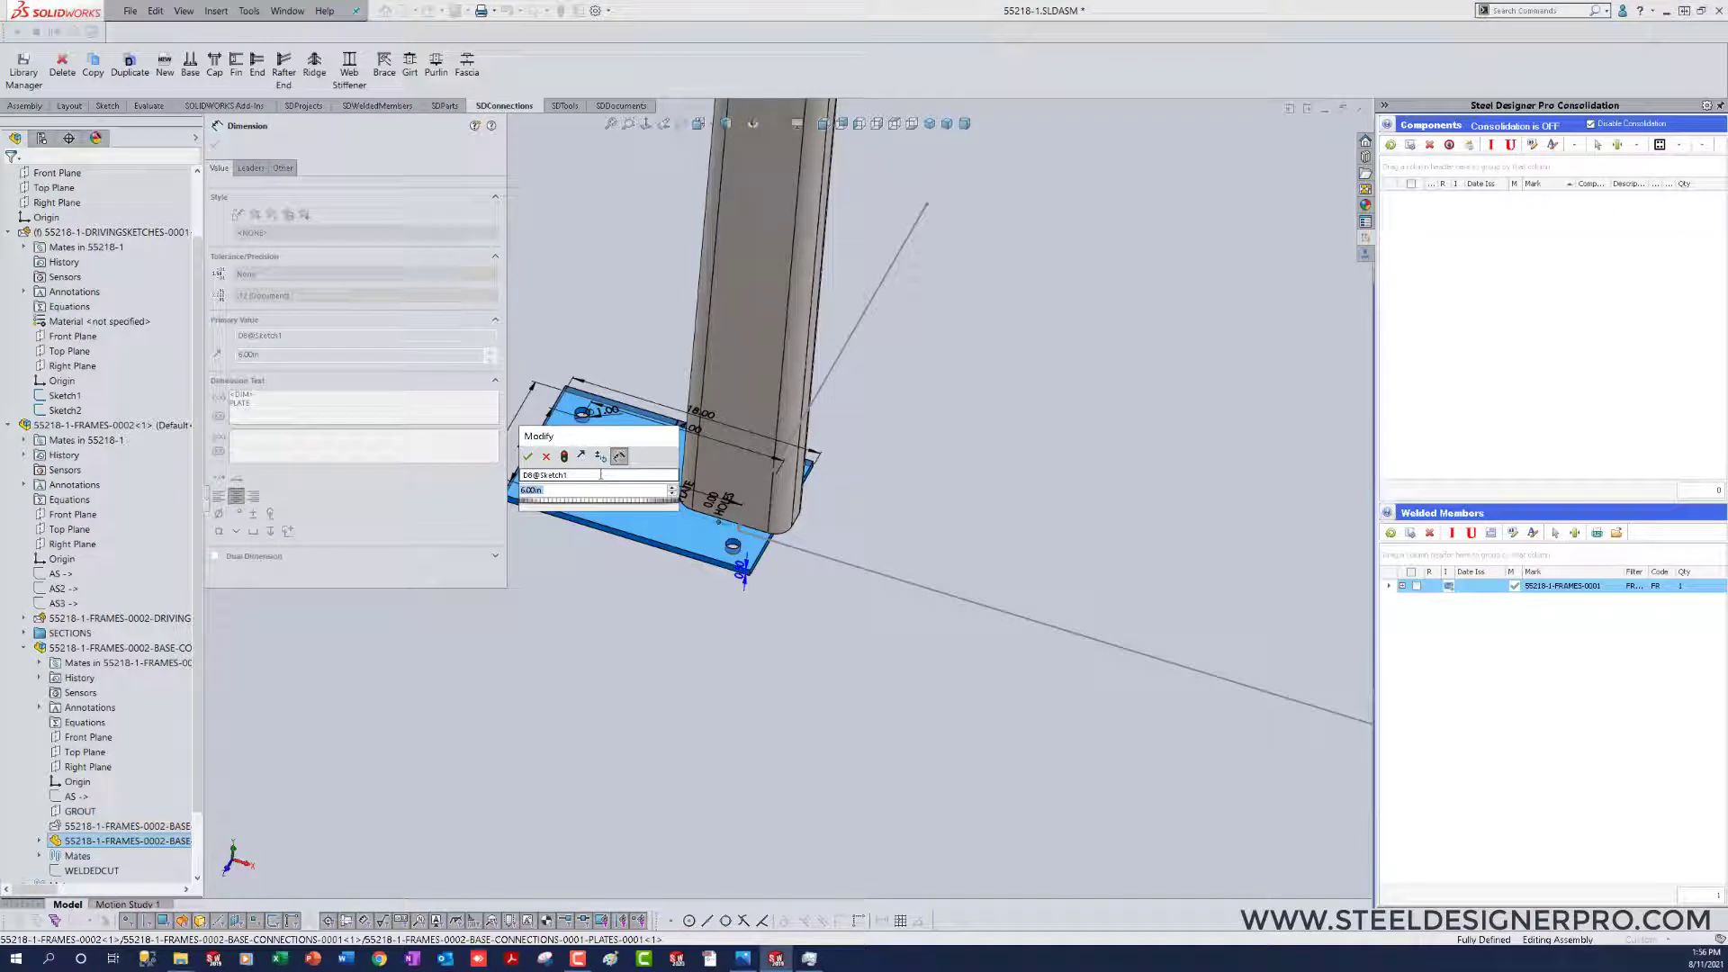
text(4)
key(Return)
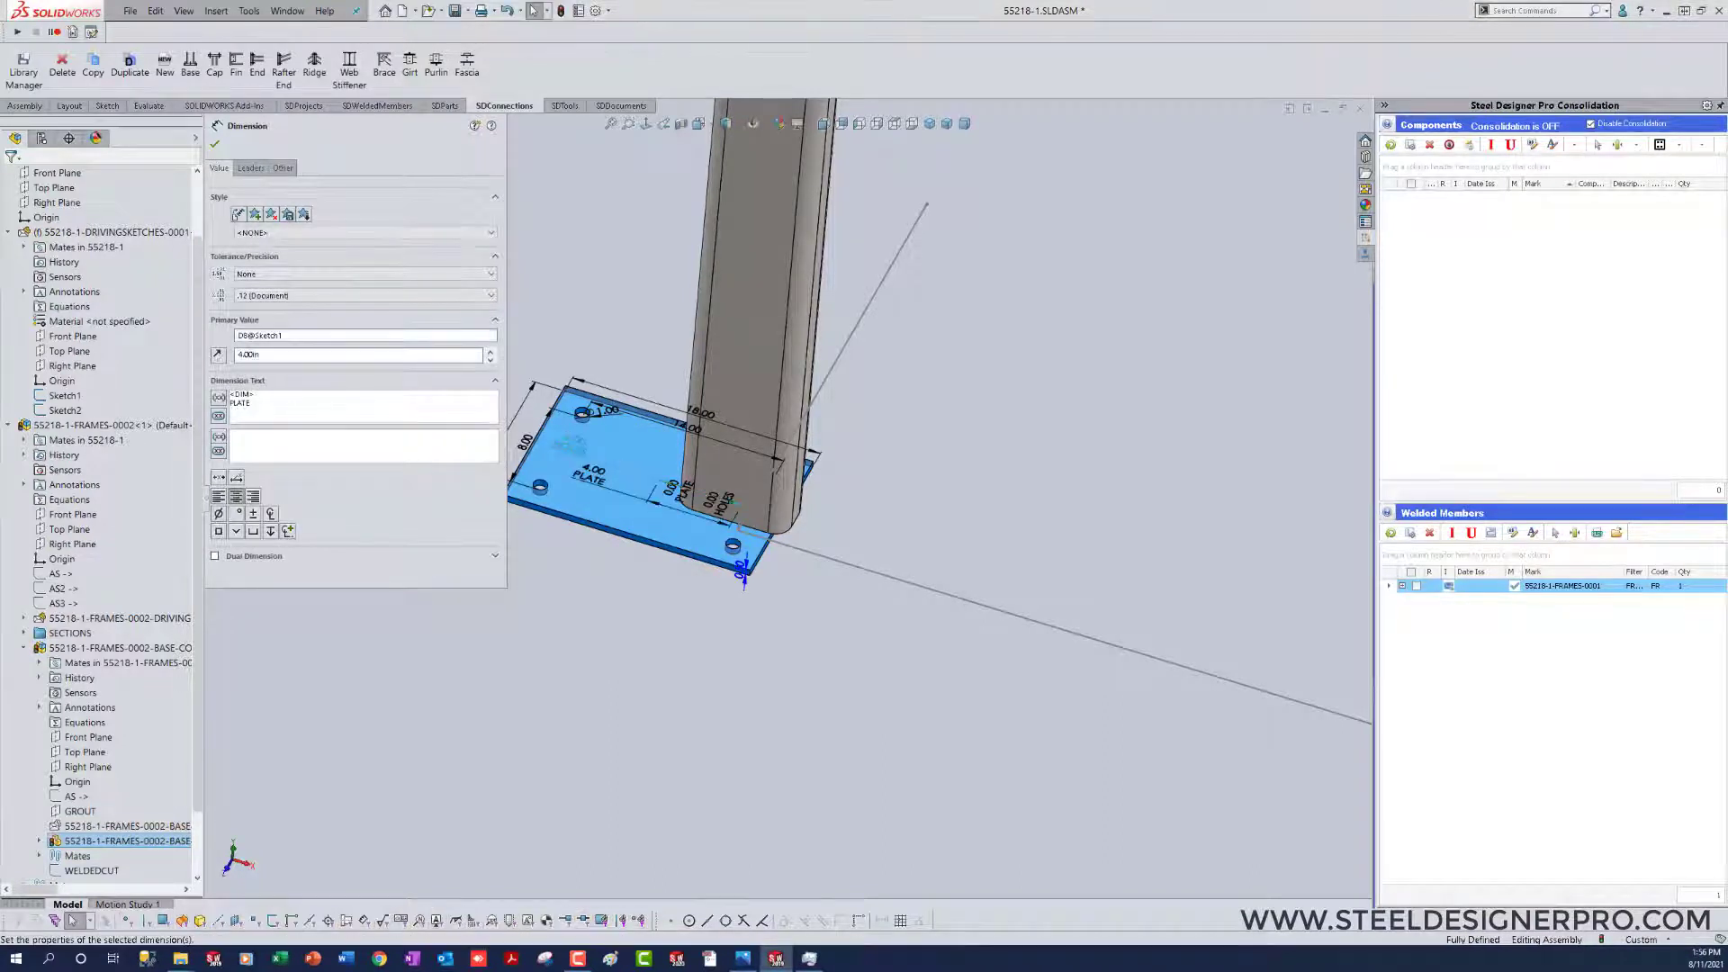
double_click(572, 444)
text(4)
key(Return)
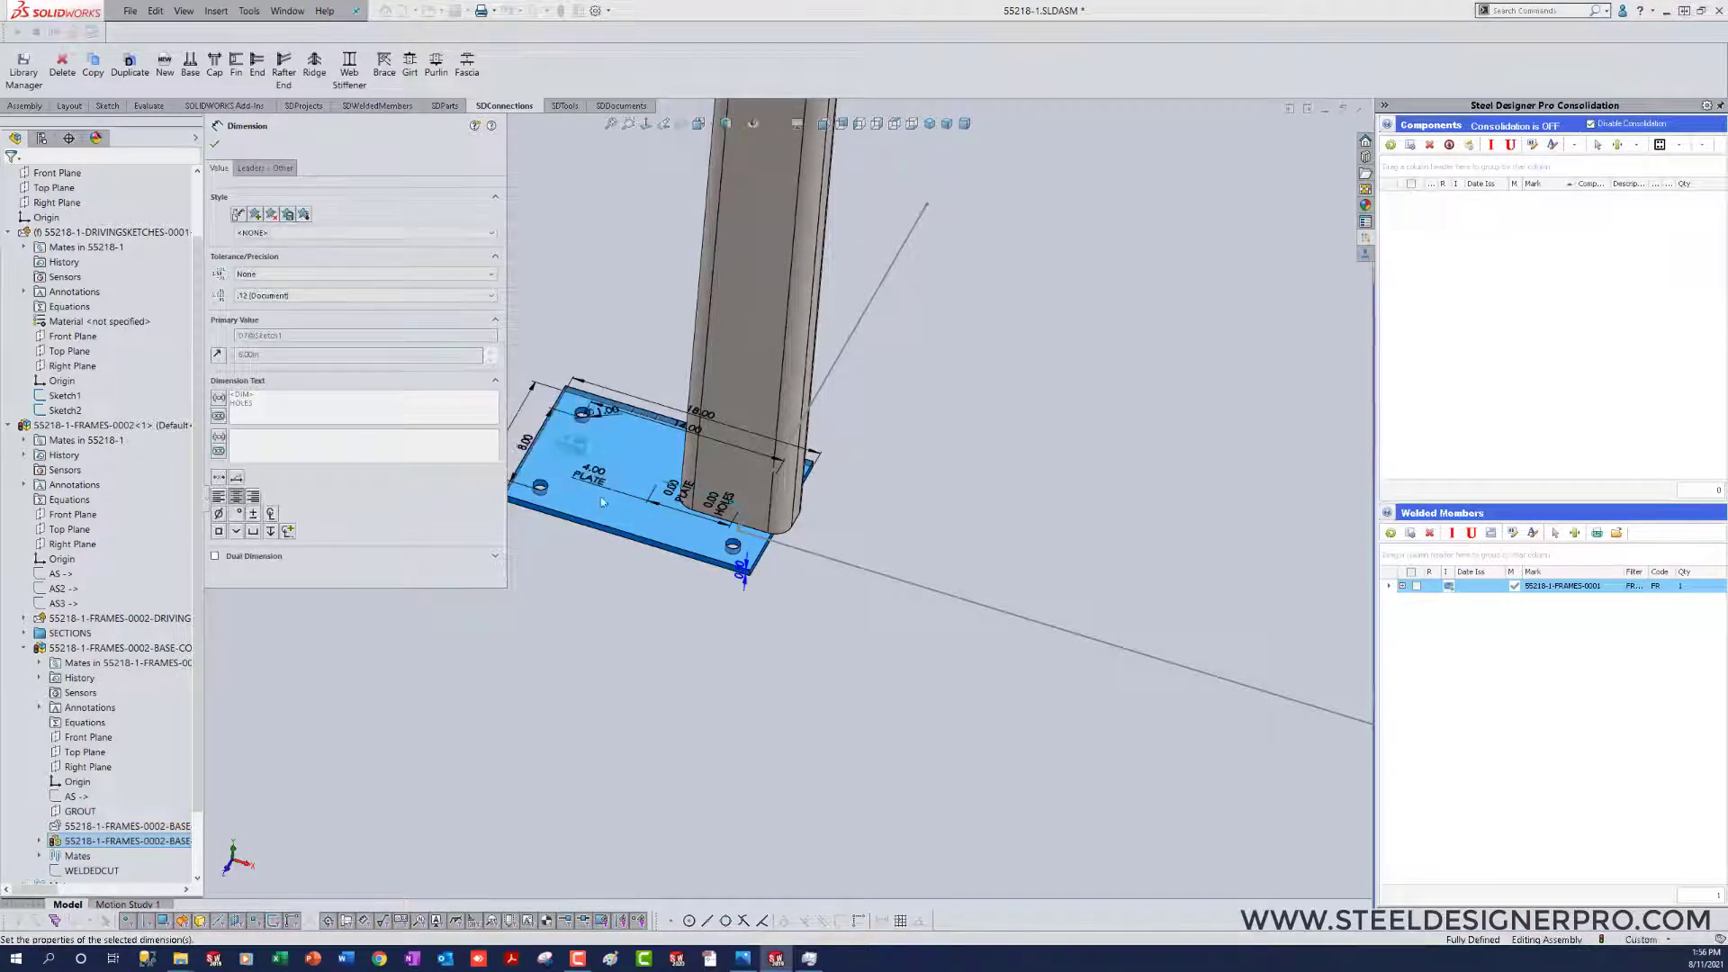
click(783, 709)
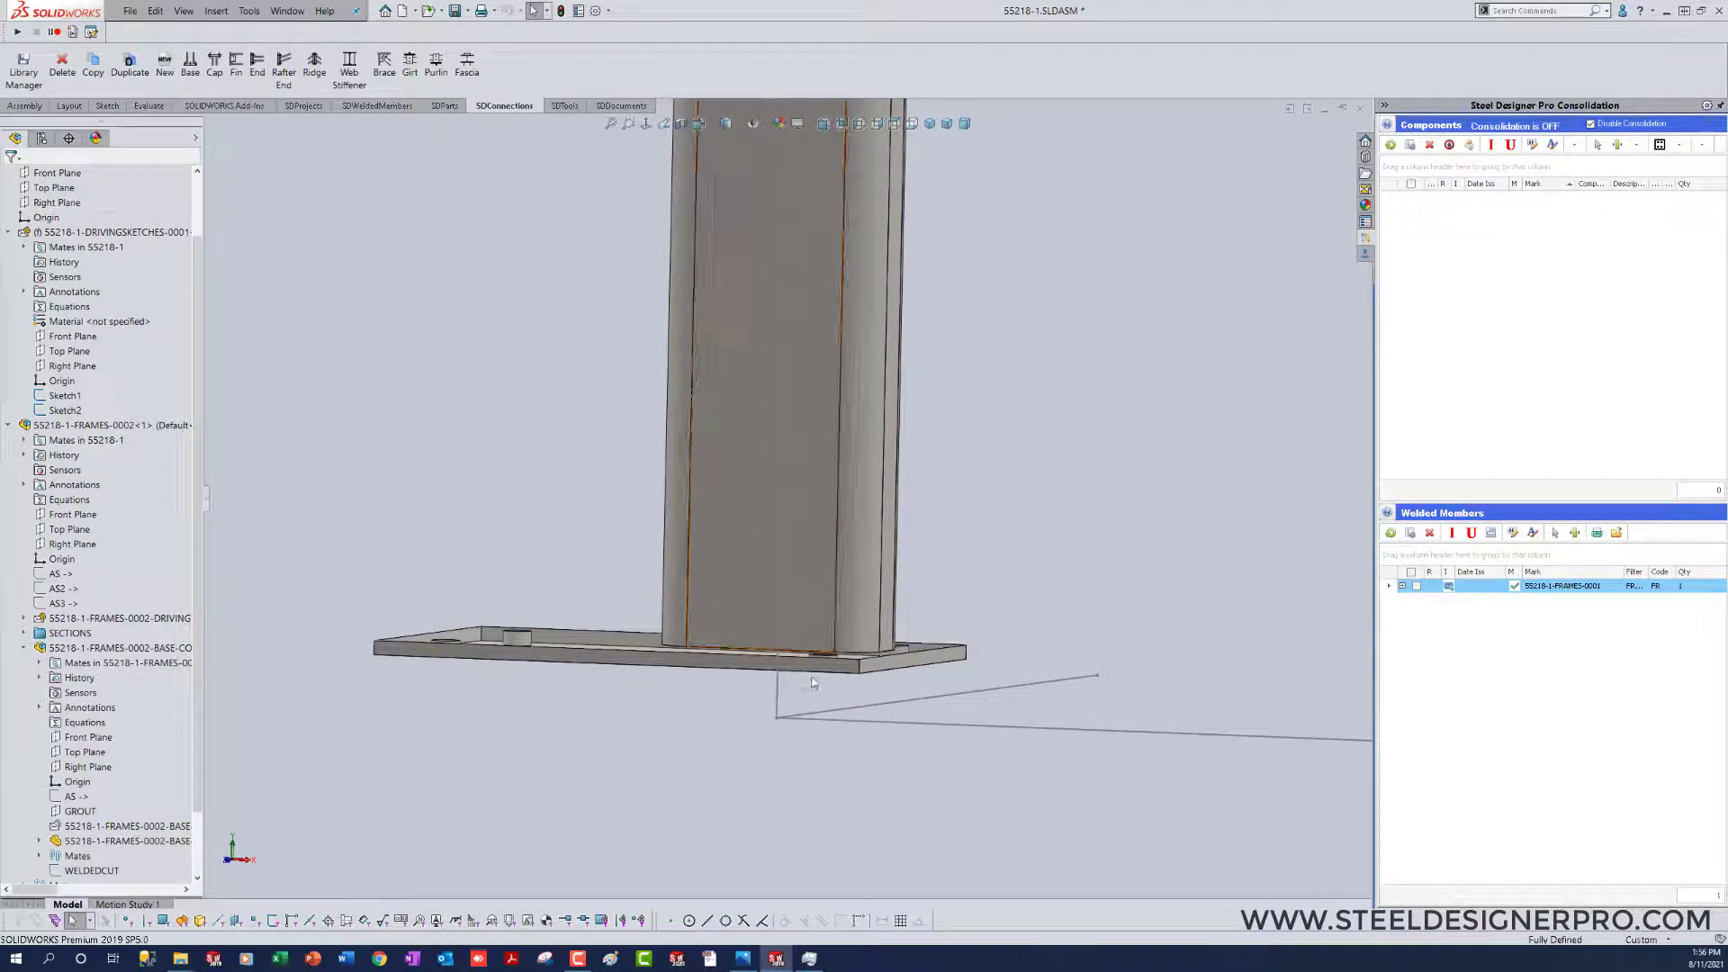
Step: Open the base connection subassembly 55218-1-FRAMES-0002-BASE-CONNECTIONS-0001 in its own window
click(80, 811)
click(779, 774)
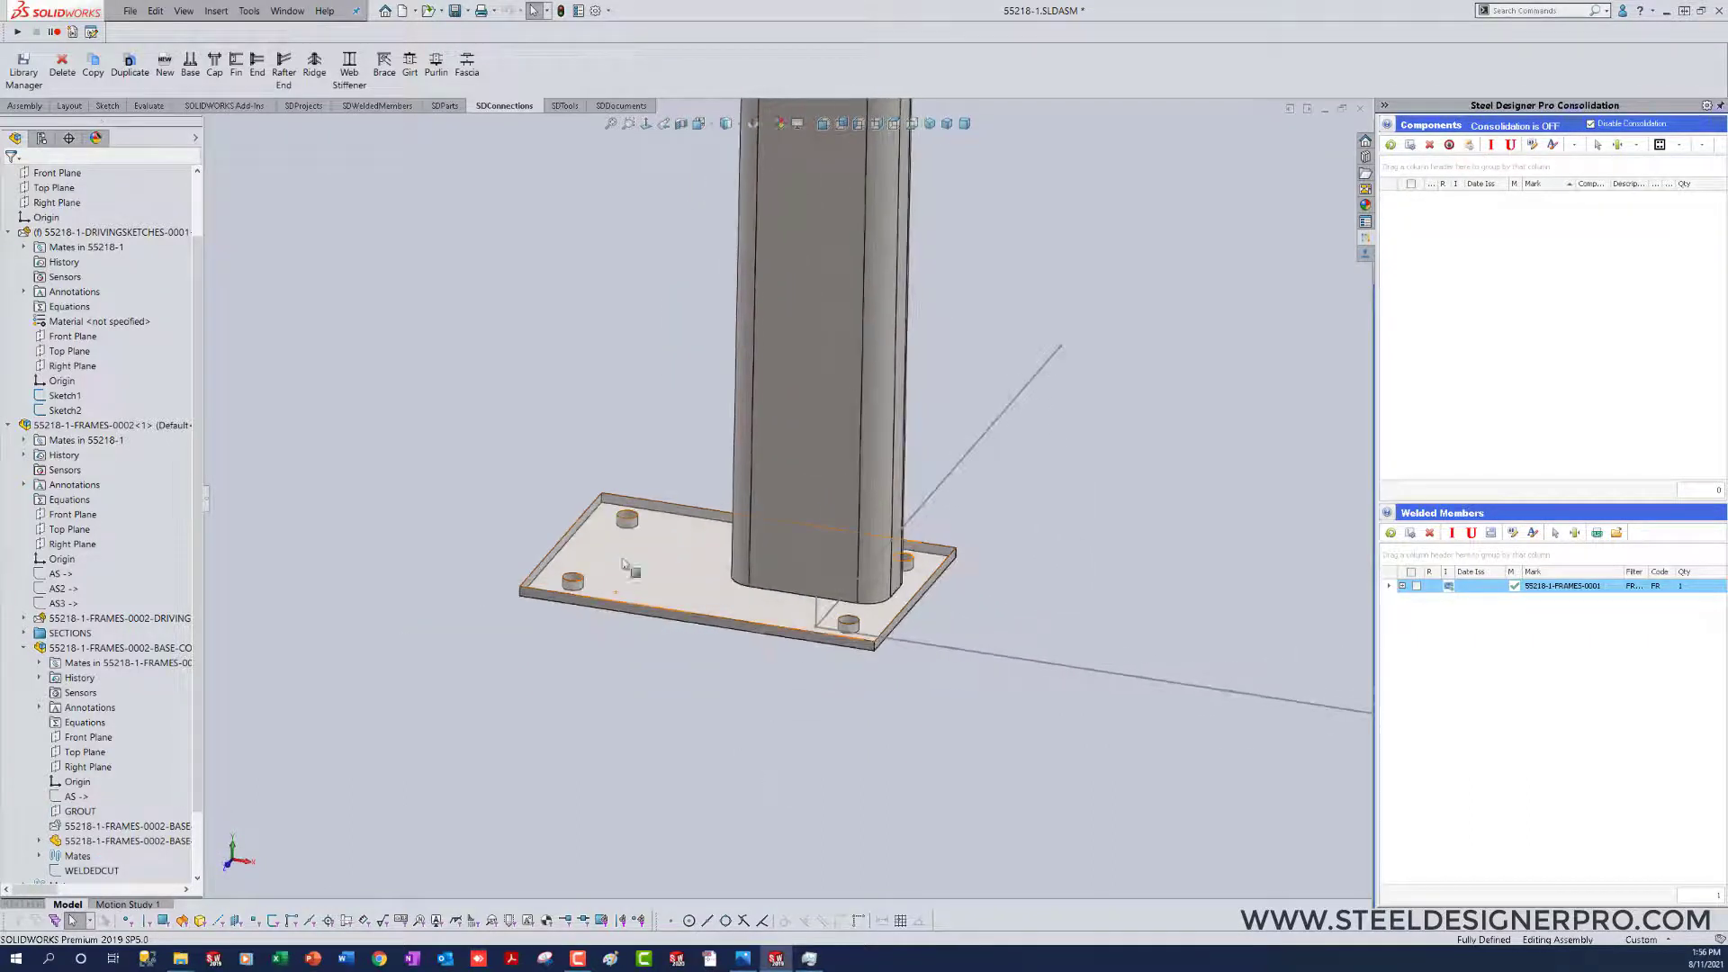
click(115, 648)
click(129, 586)
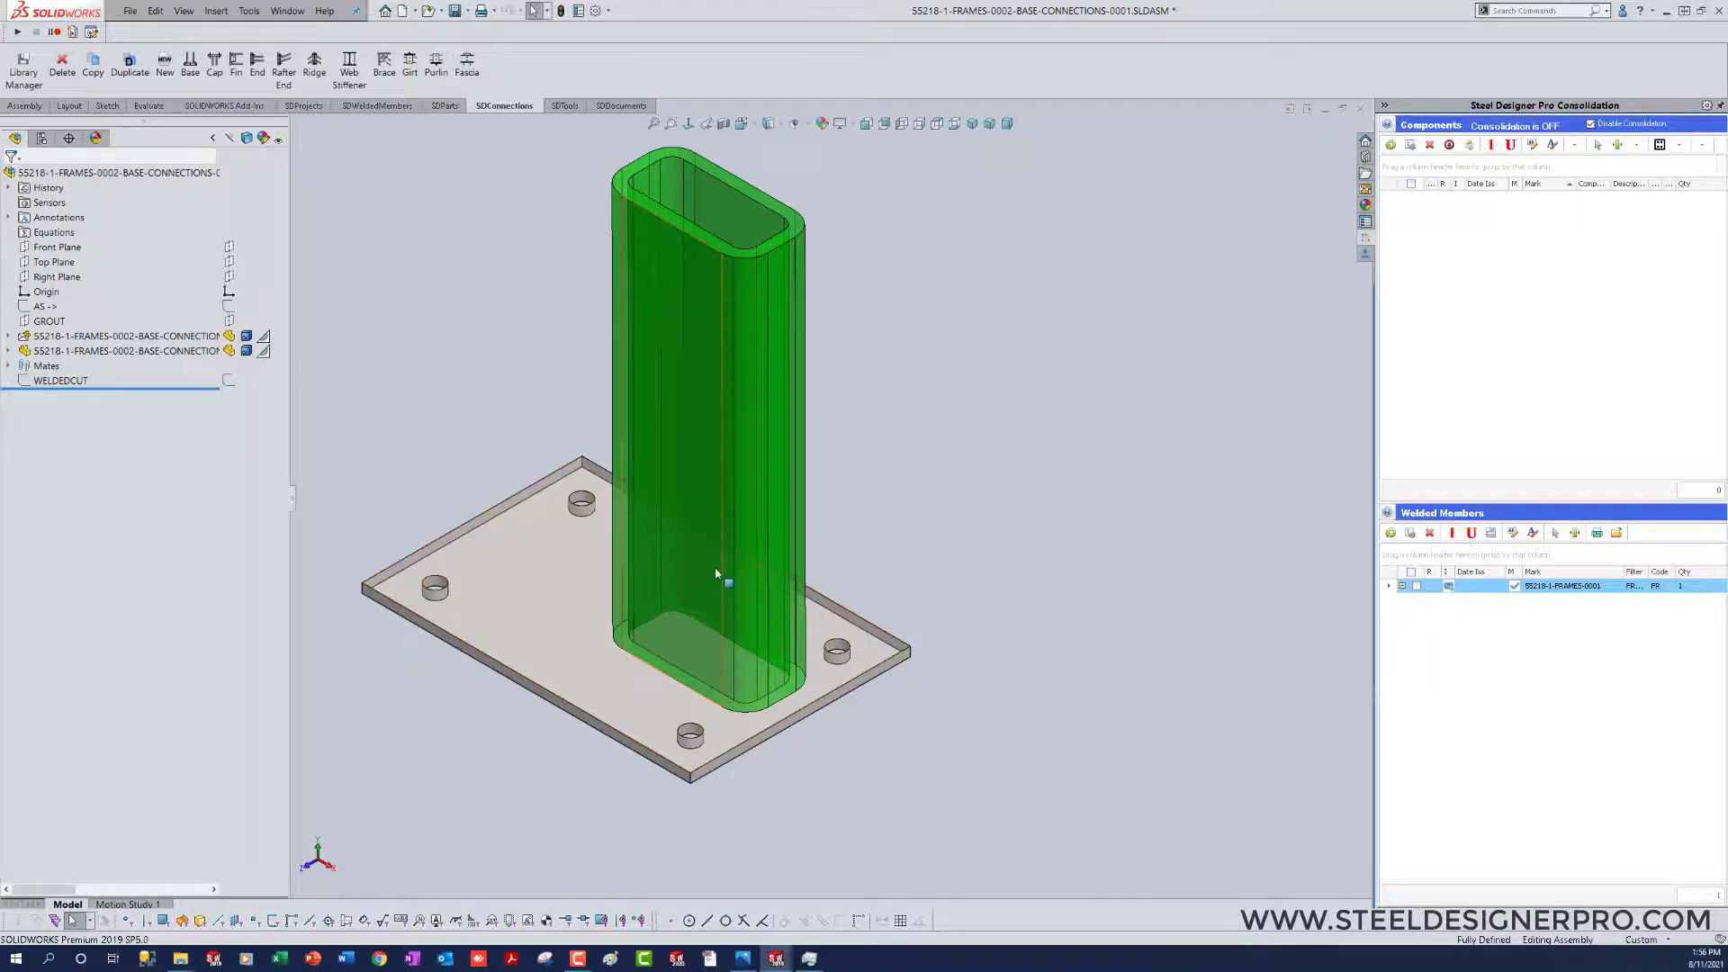
Step: Expand the base plate component in the feature tree to review its features, and save the base connection assembly
middle_drag(718, 578, 115, 363)
click(9, 351)
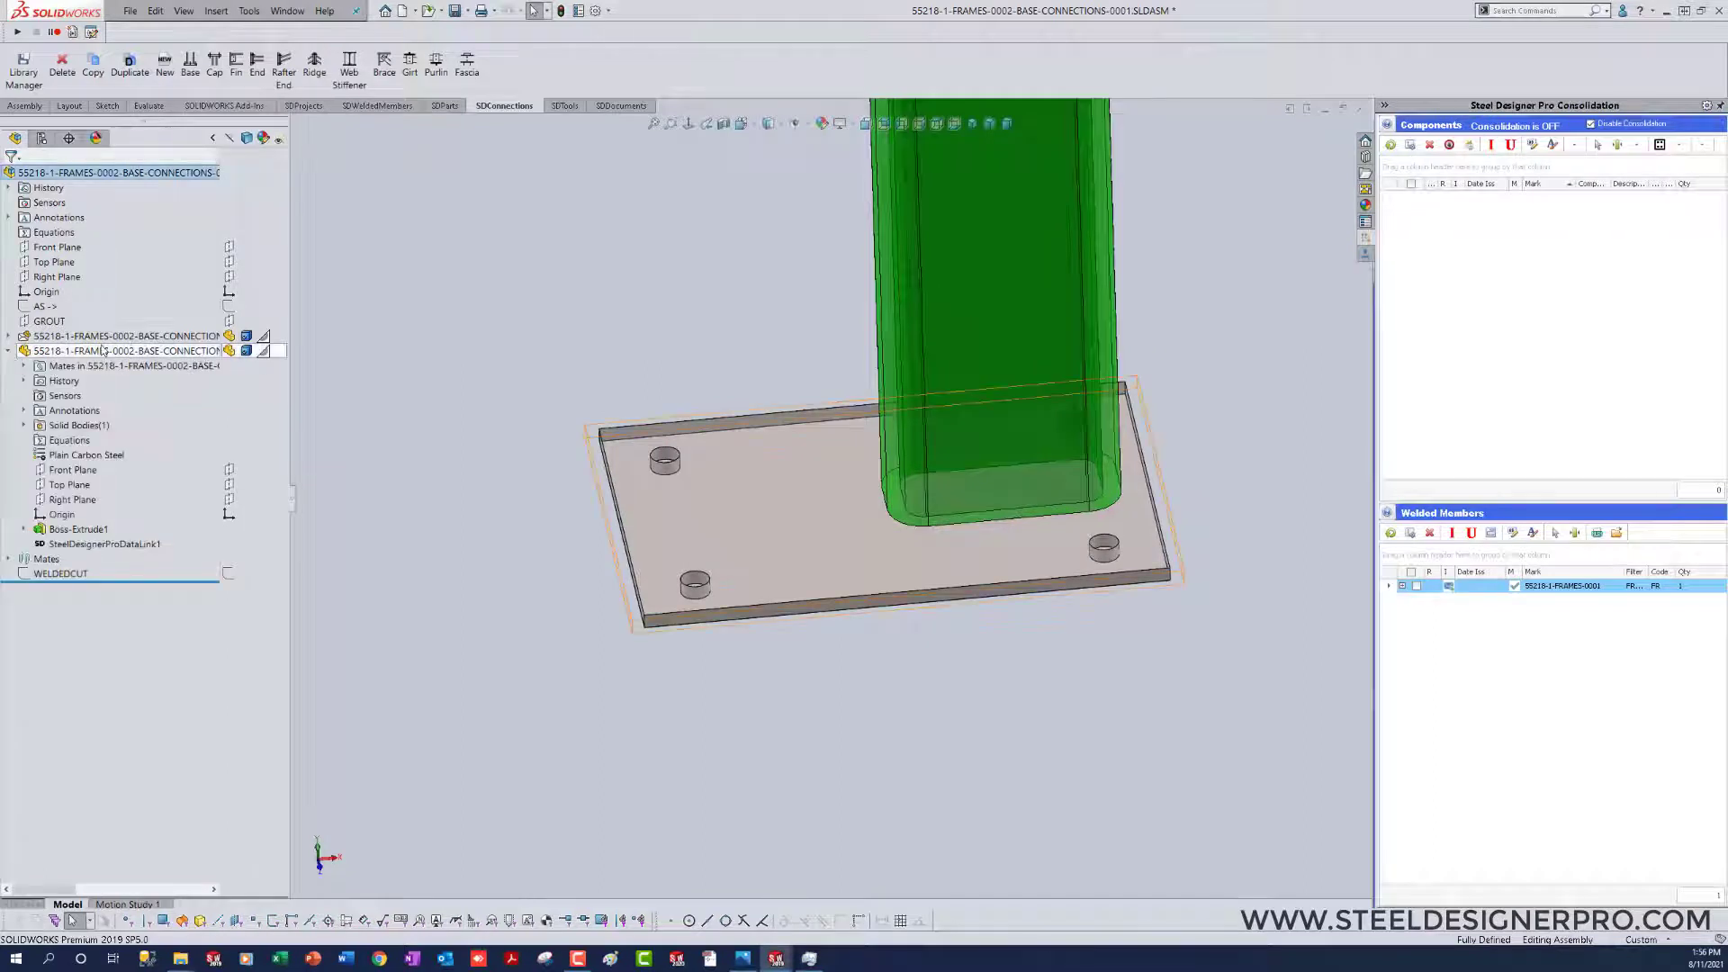
click(9, 336)
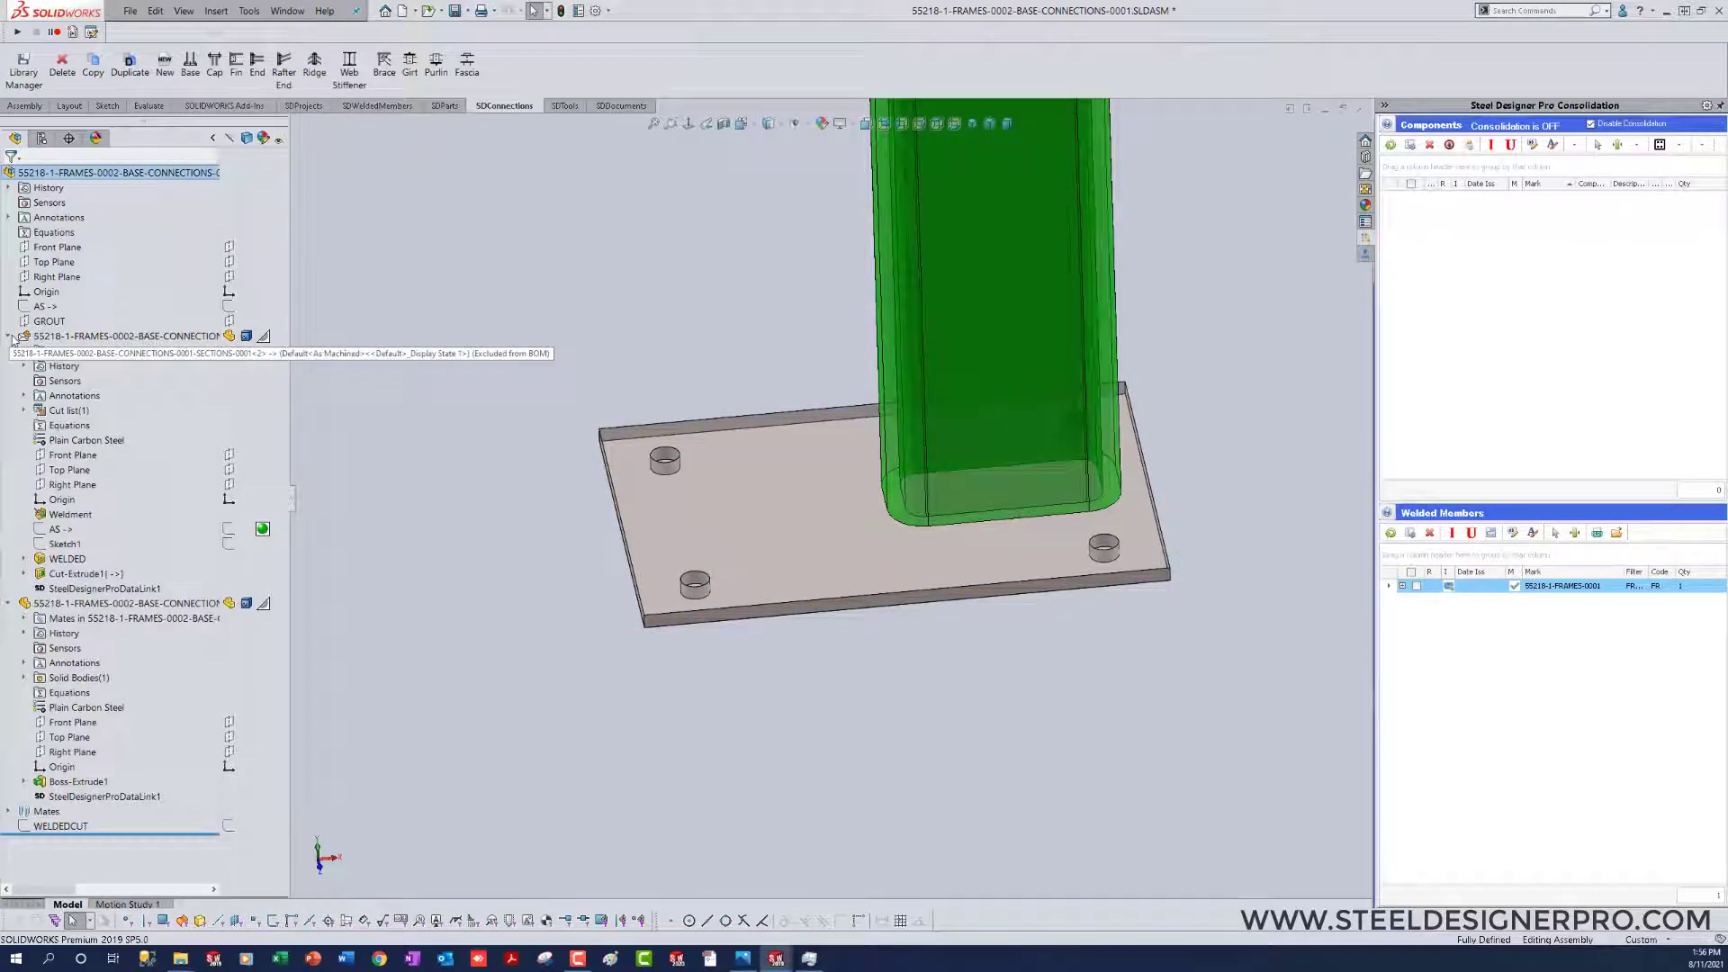
click(9, 336)
middle_drag(750, 695, 837, 732)
scroll(900, 277, down, 2)
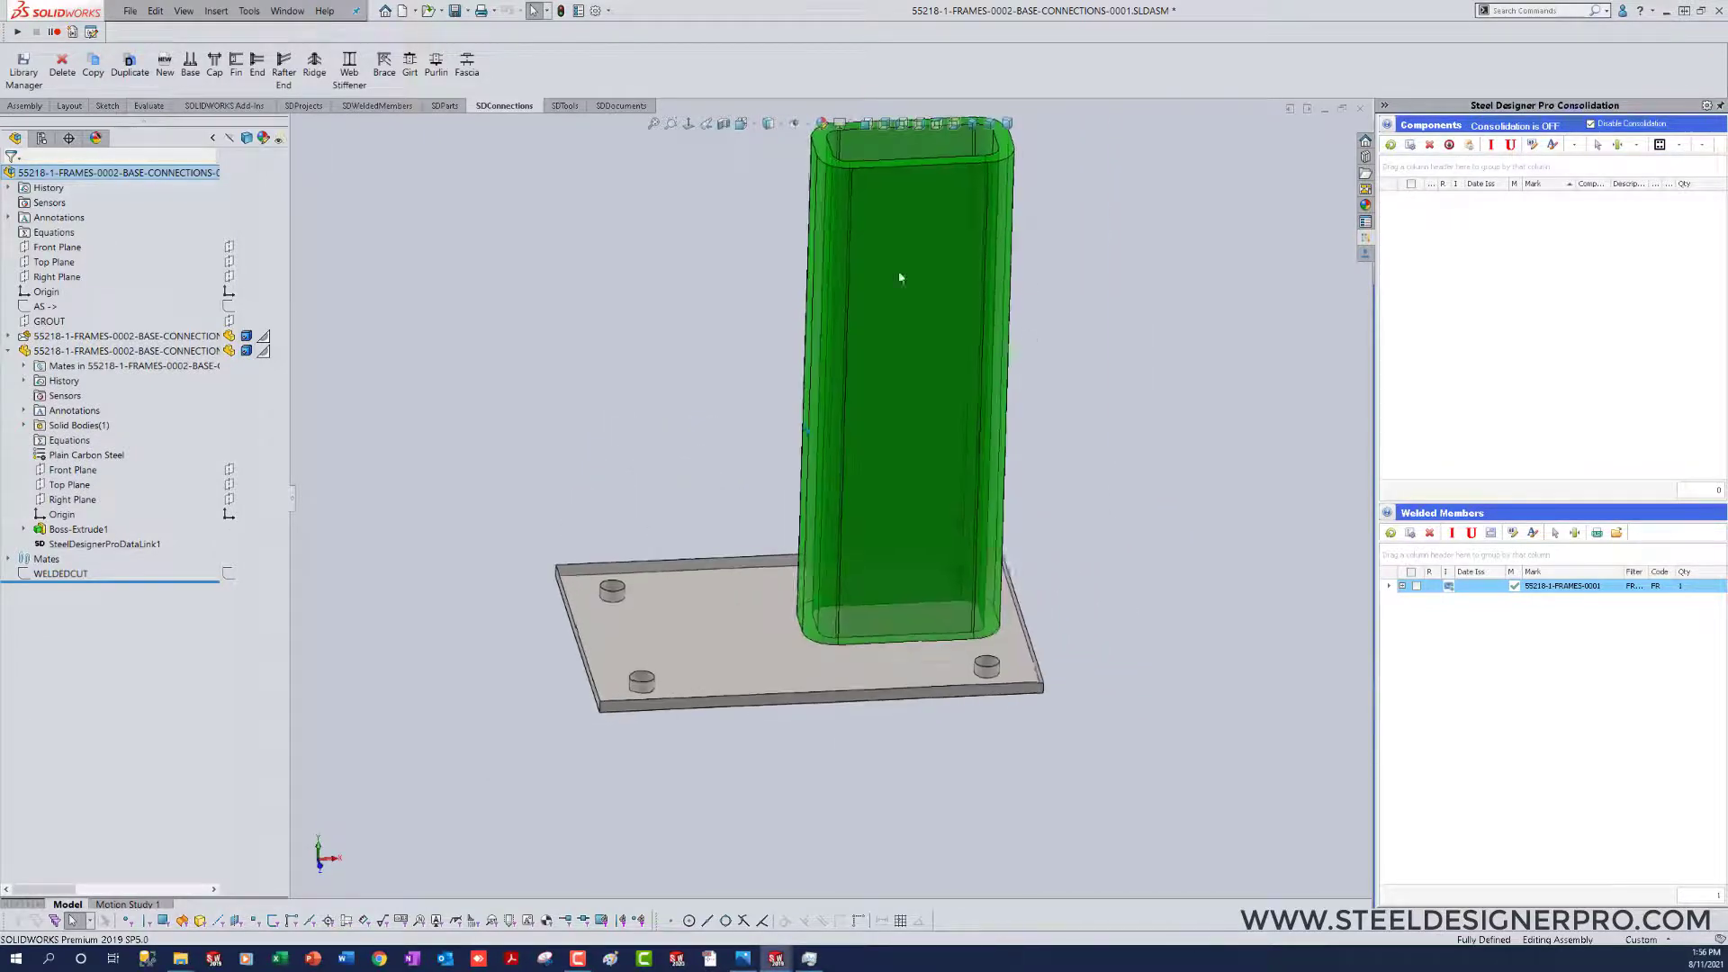
scroll(900, 277, down, 1)
key(ctrl+s)
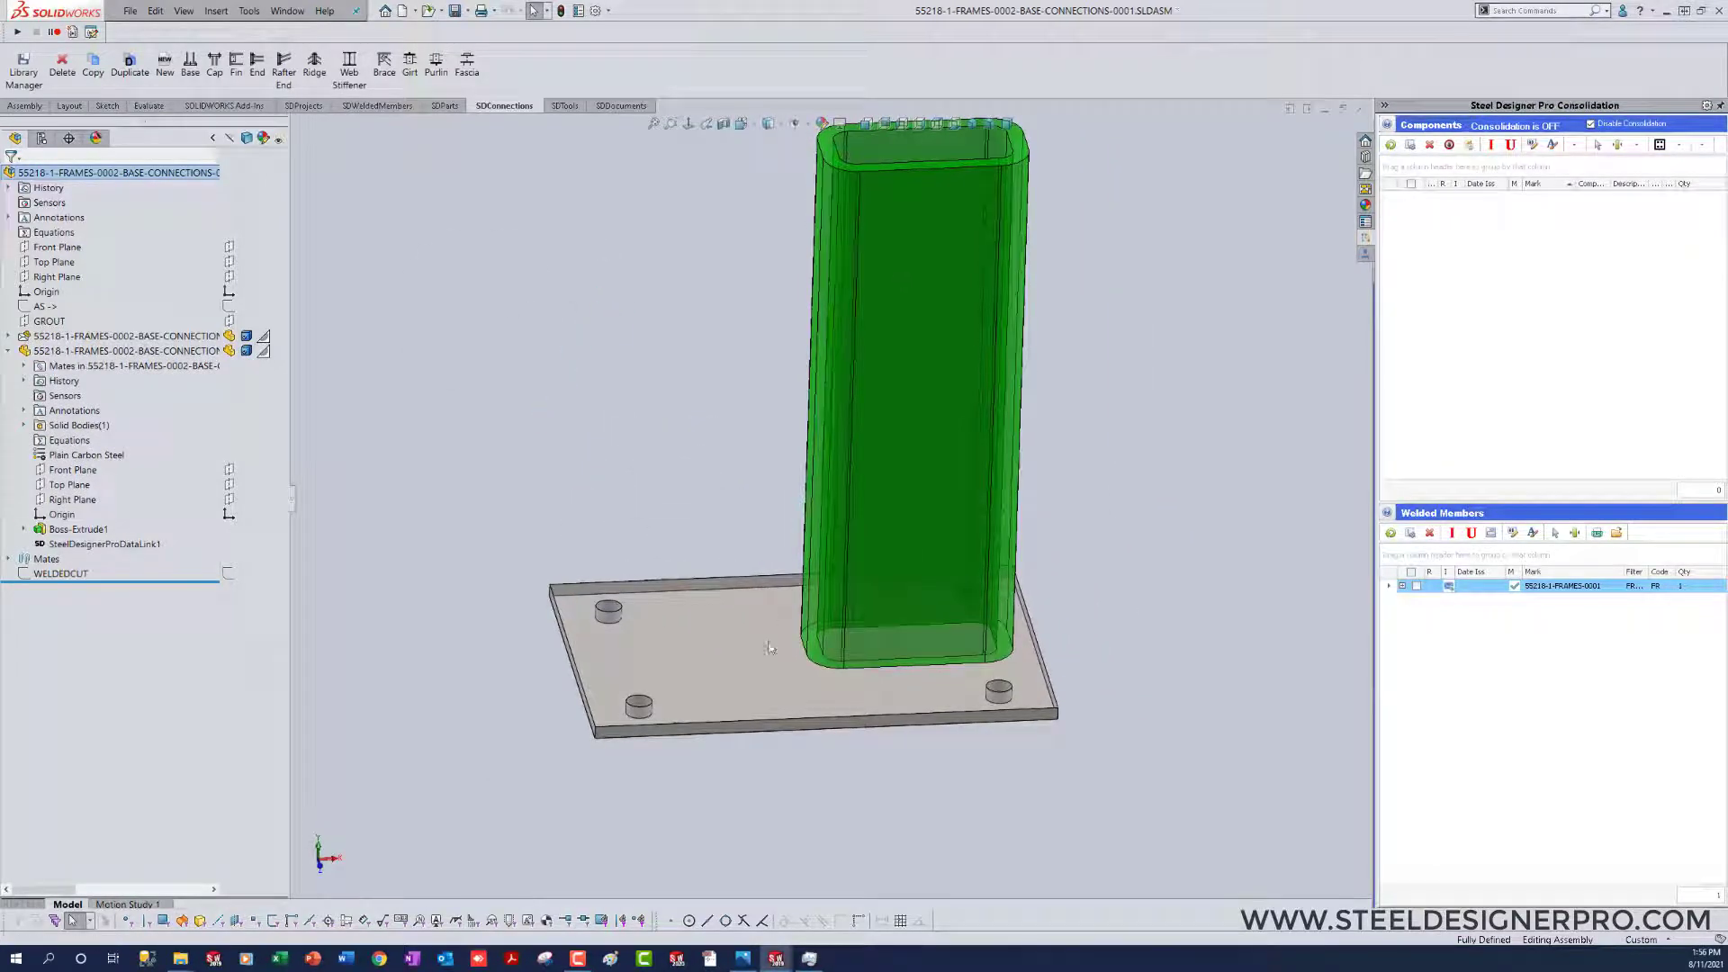
Step: Switch to Photos to study the reference images FRAME 2.JPG and FRAME.JPG, and return to SOLIDWORKS
click(743, 959)
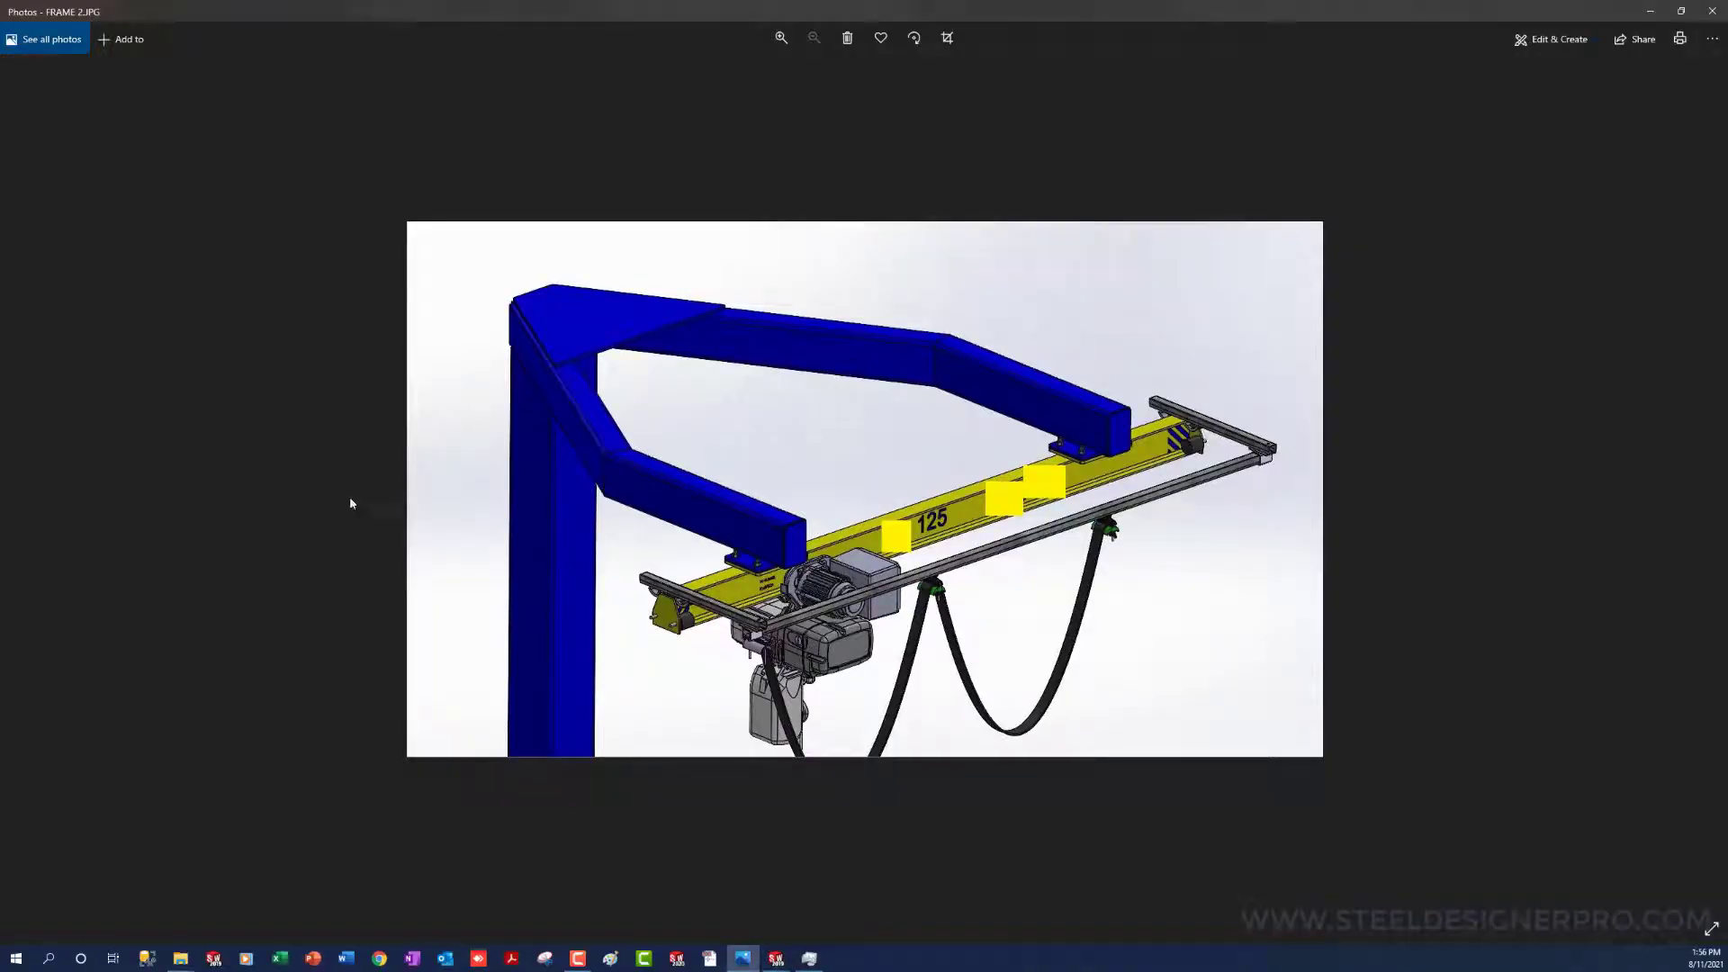
click(1706, 495)
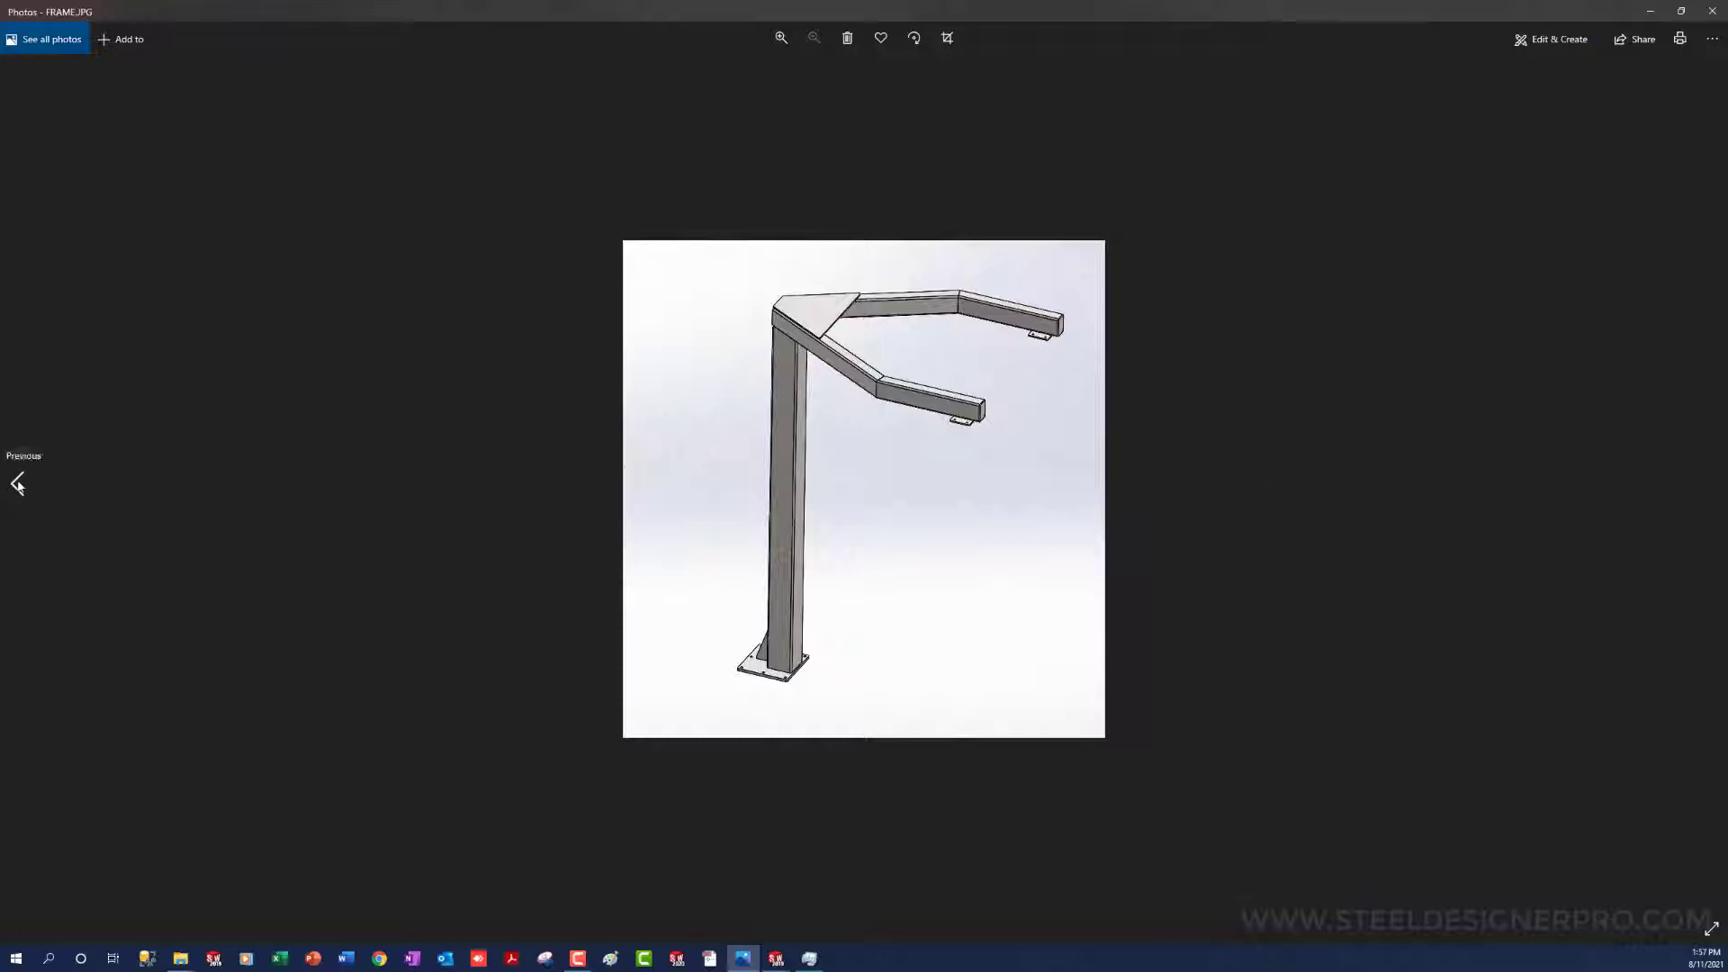
click(18, 485)
click(1650, 14)
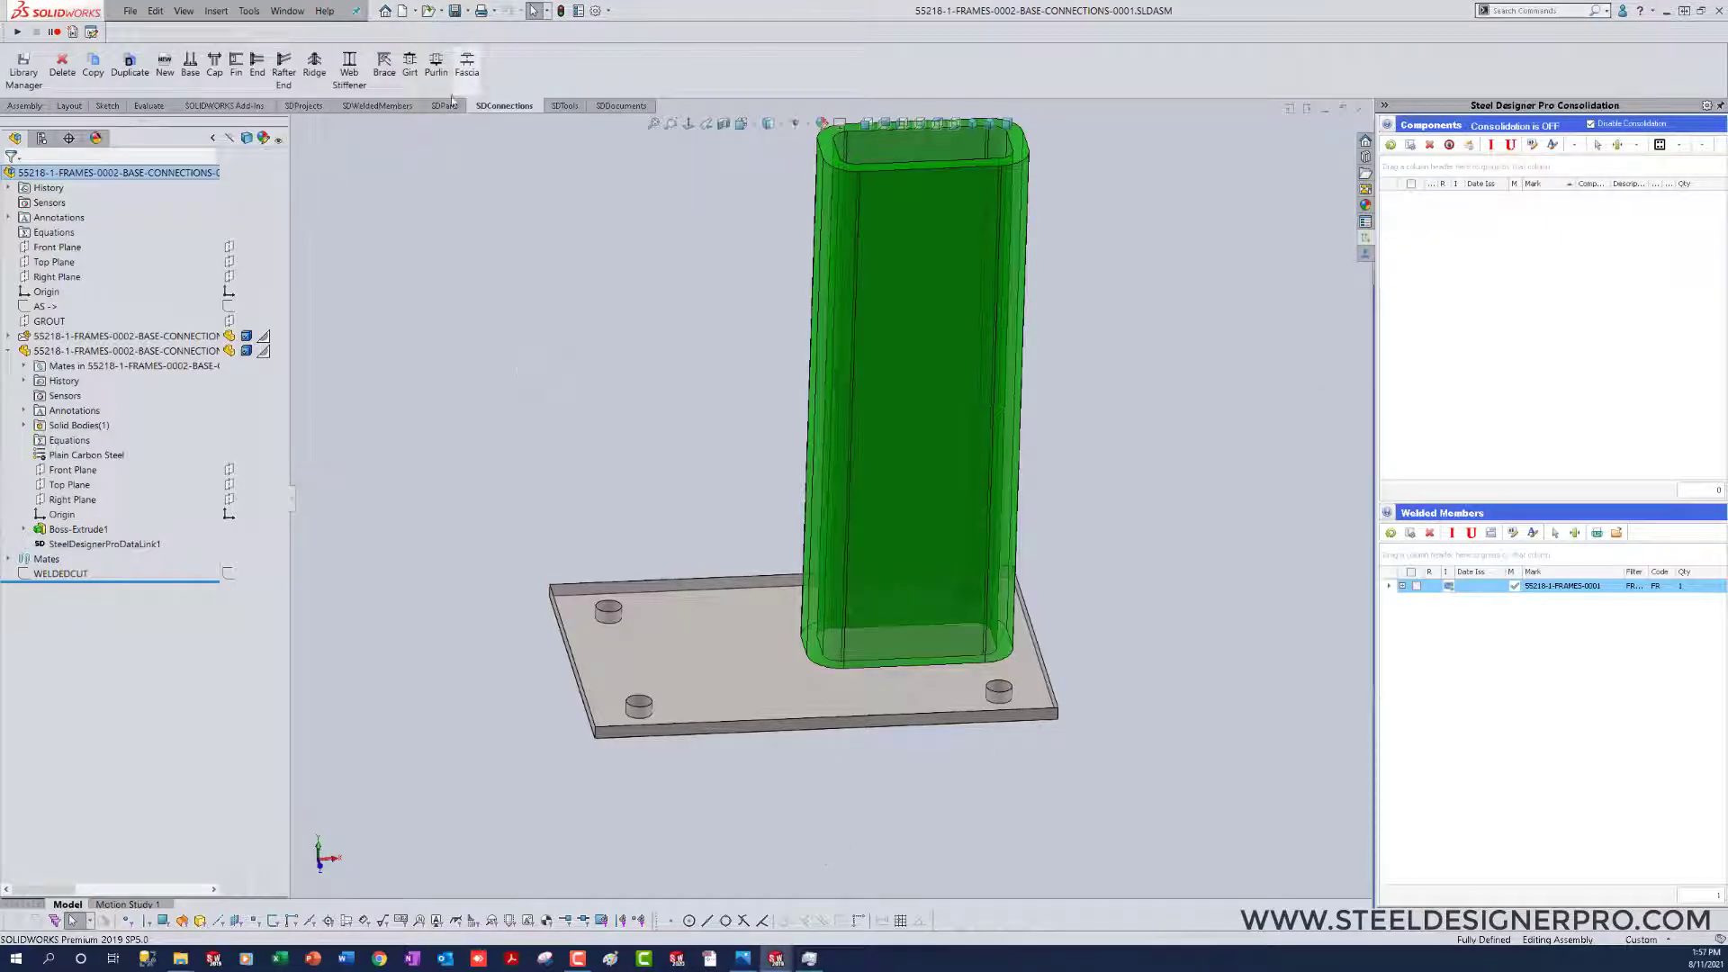
Step: Insert a plate part with the Default configuration at the origin of the base connection assembly
click(448, 106)
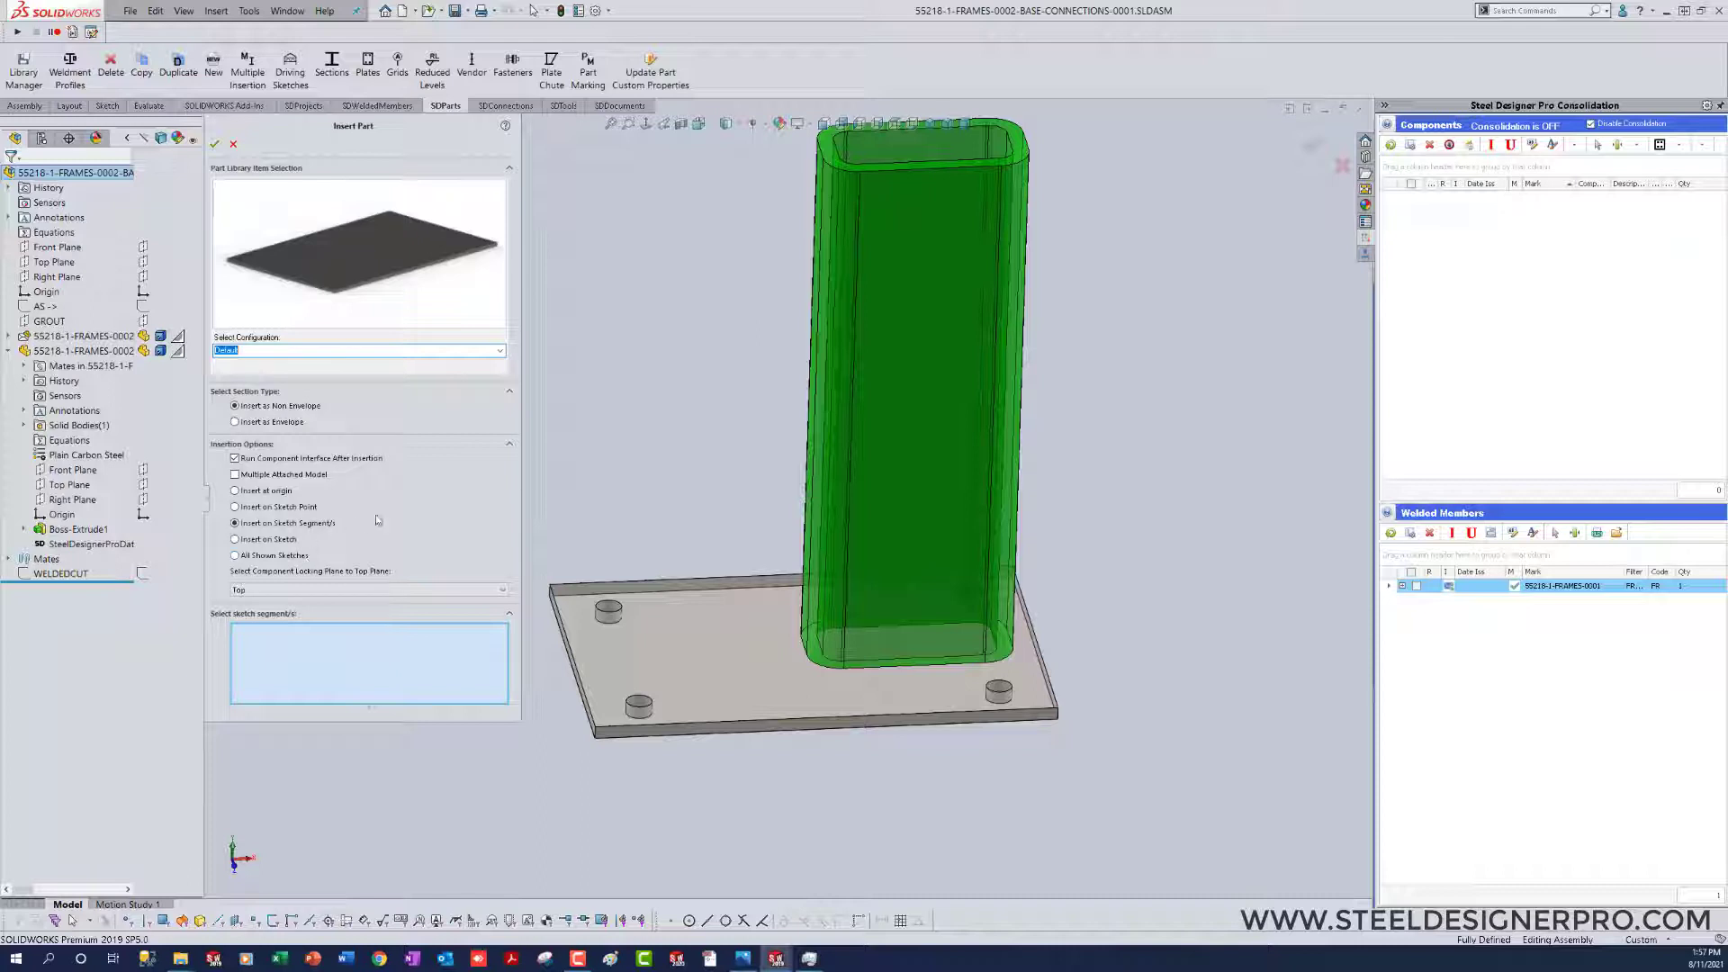
click(235, 491)
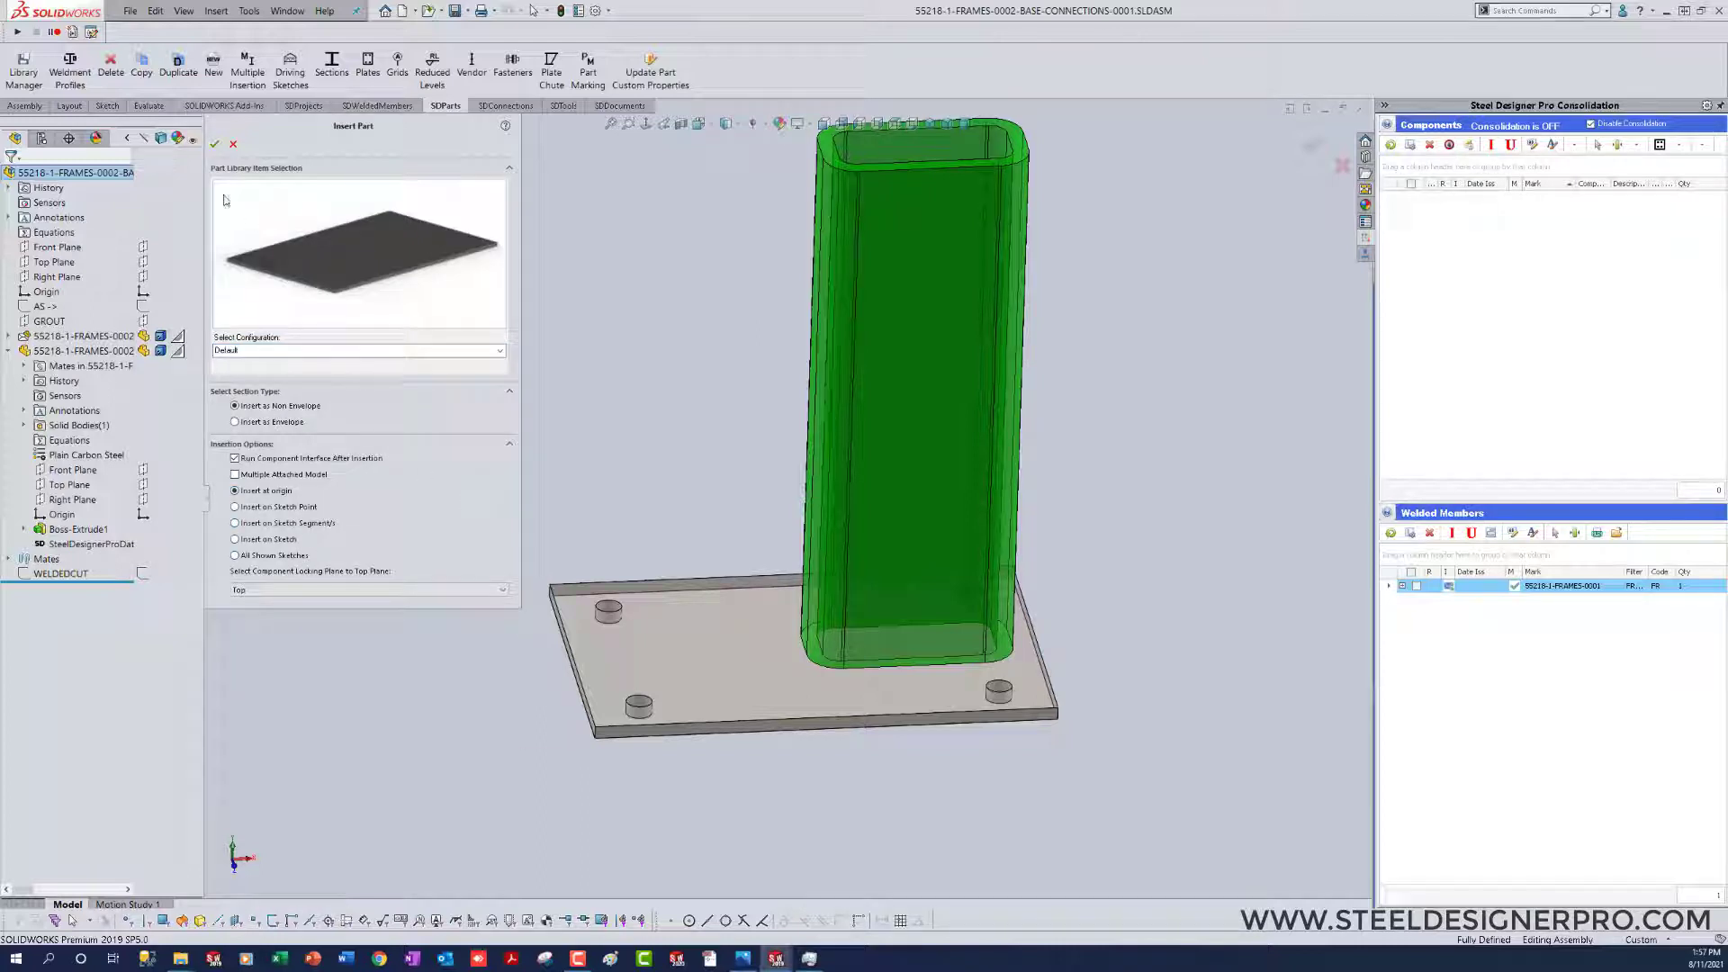
click(214, 145)
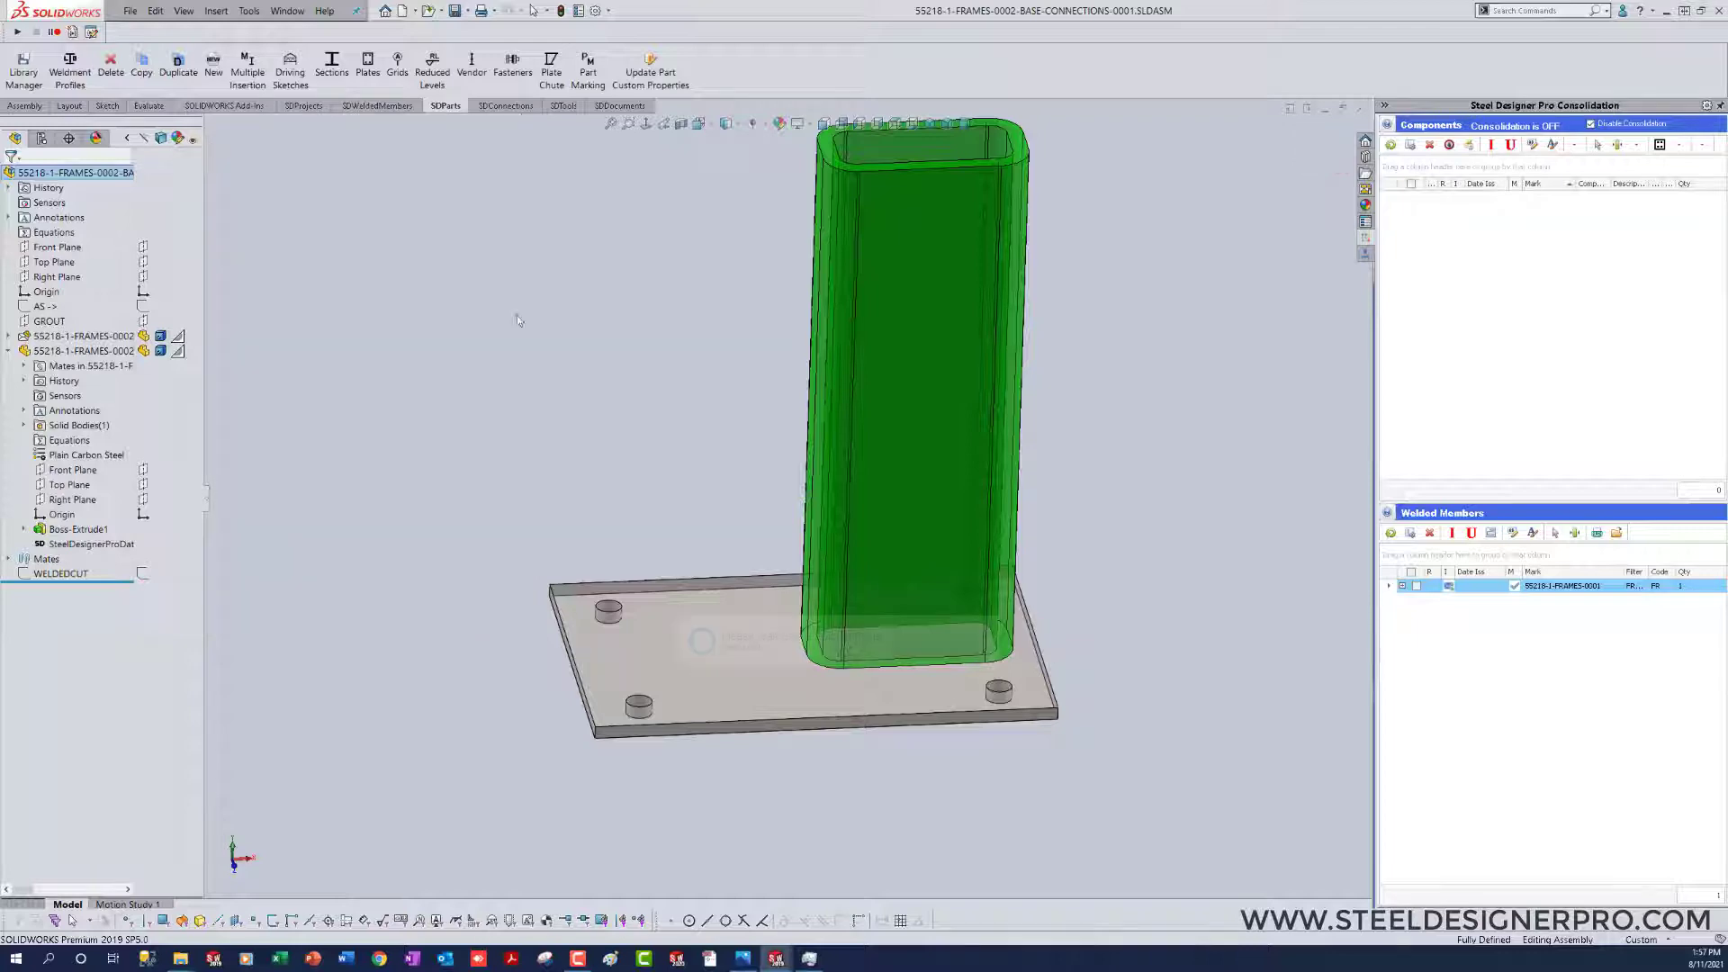
click(582, 342)
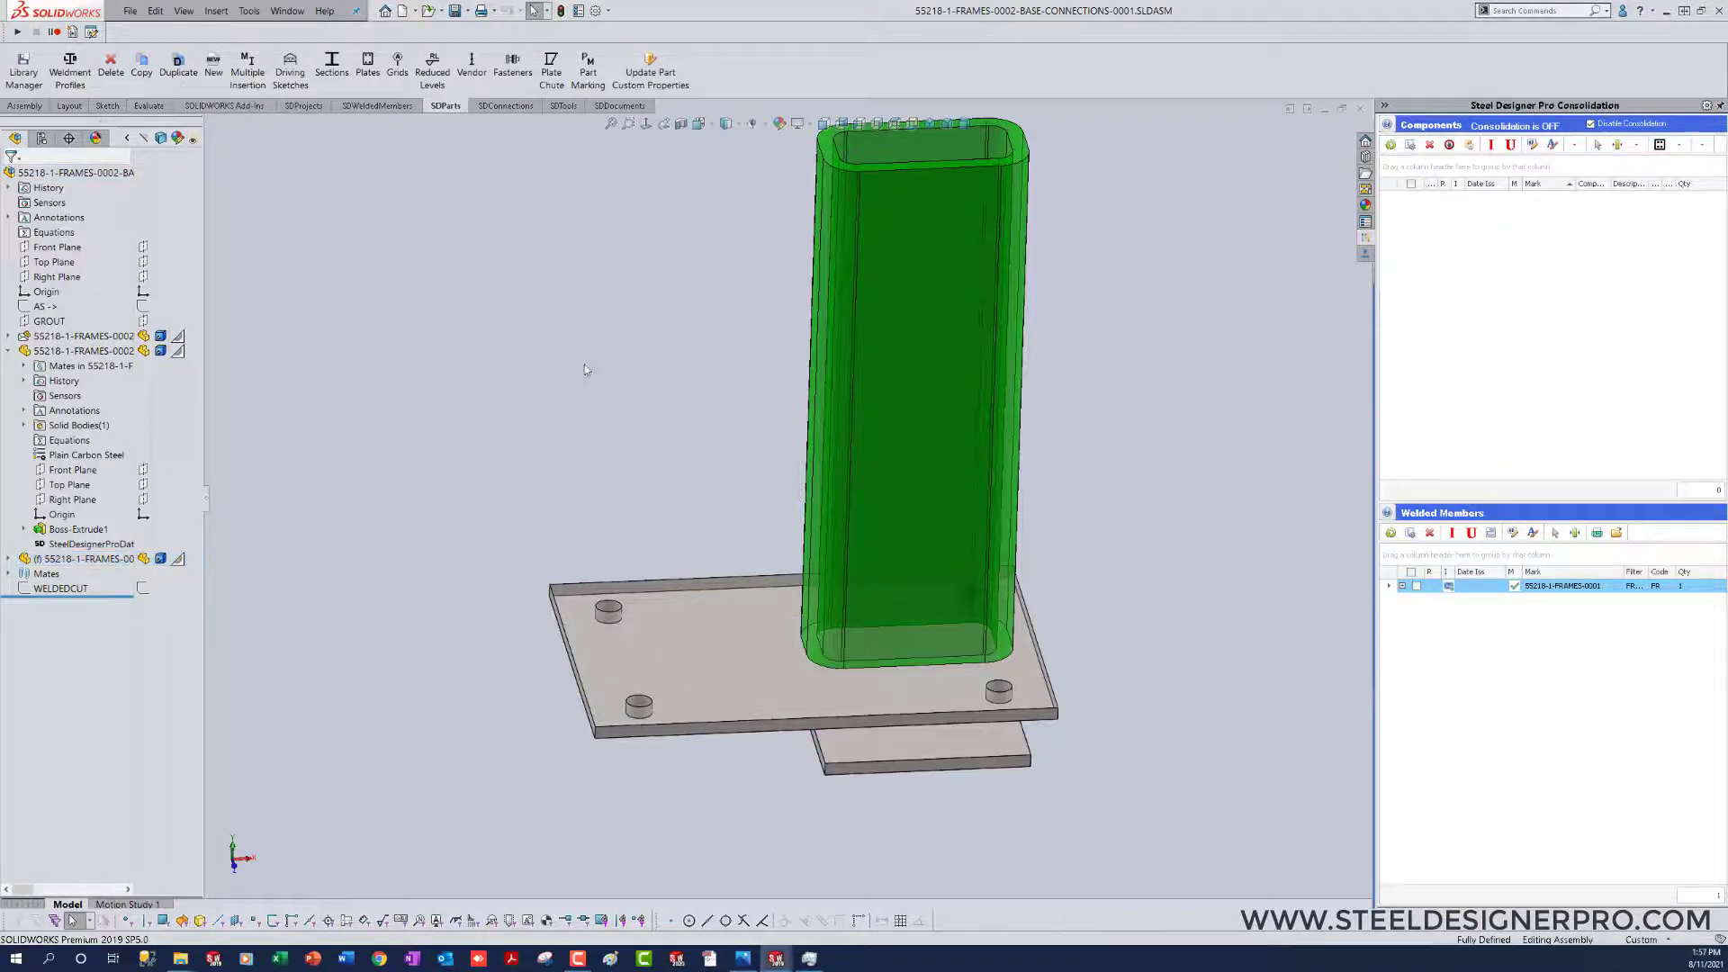
Step: Edit the new plate's Sketch1 in context and delete the constraint holding its rectangles centred on the origin
middle_drag(715, 877, 716, 877)
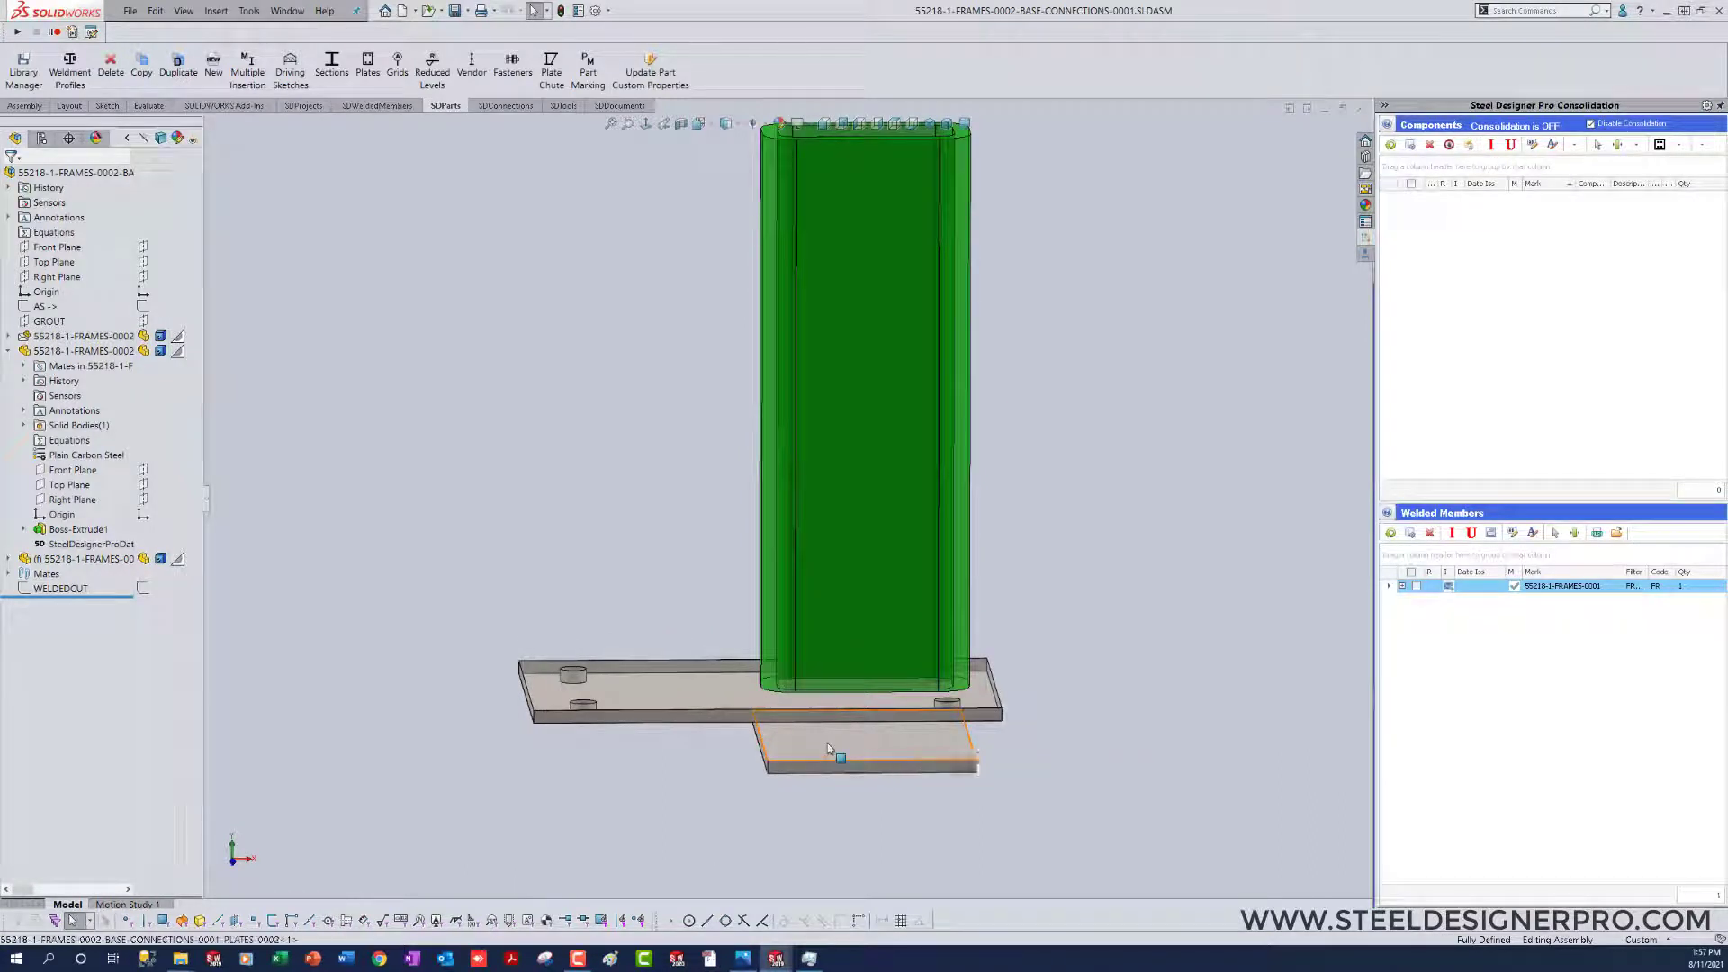
right_click(828, 742)
click(859, 431)
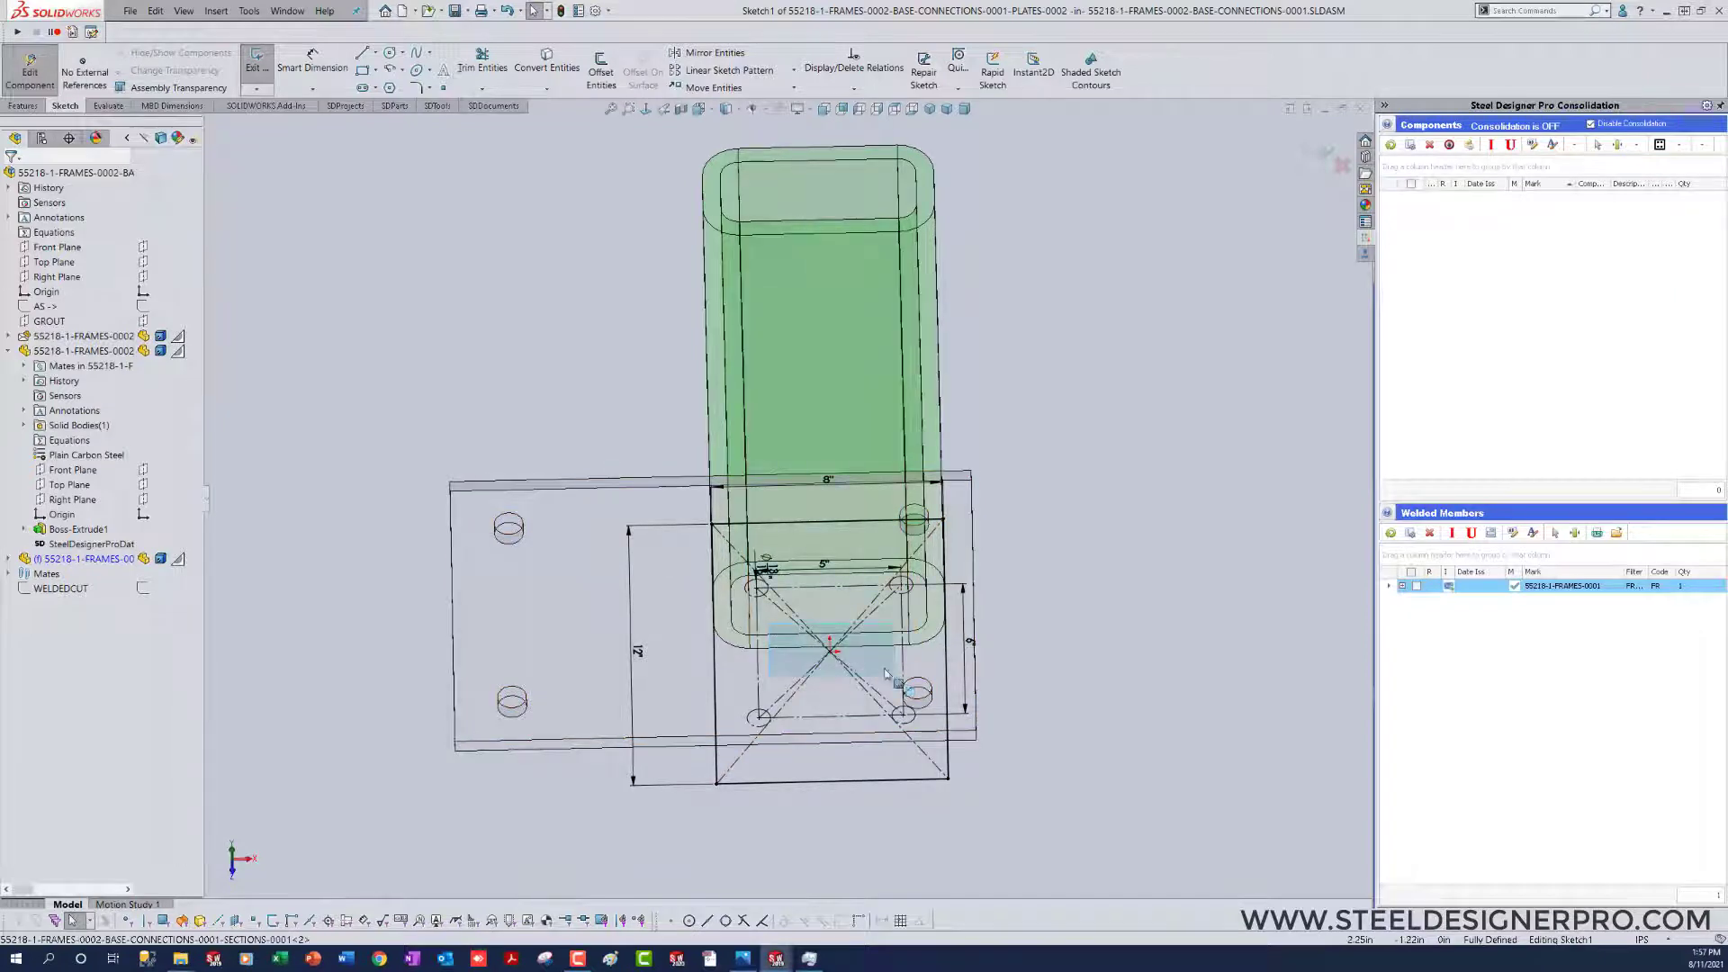
click(829, 649)
key(Delete)
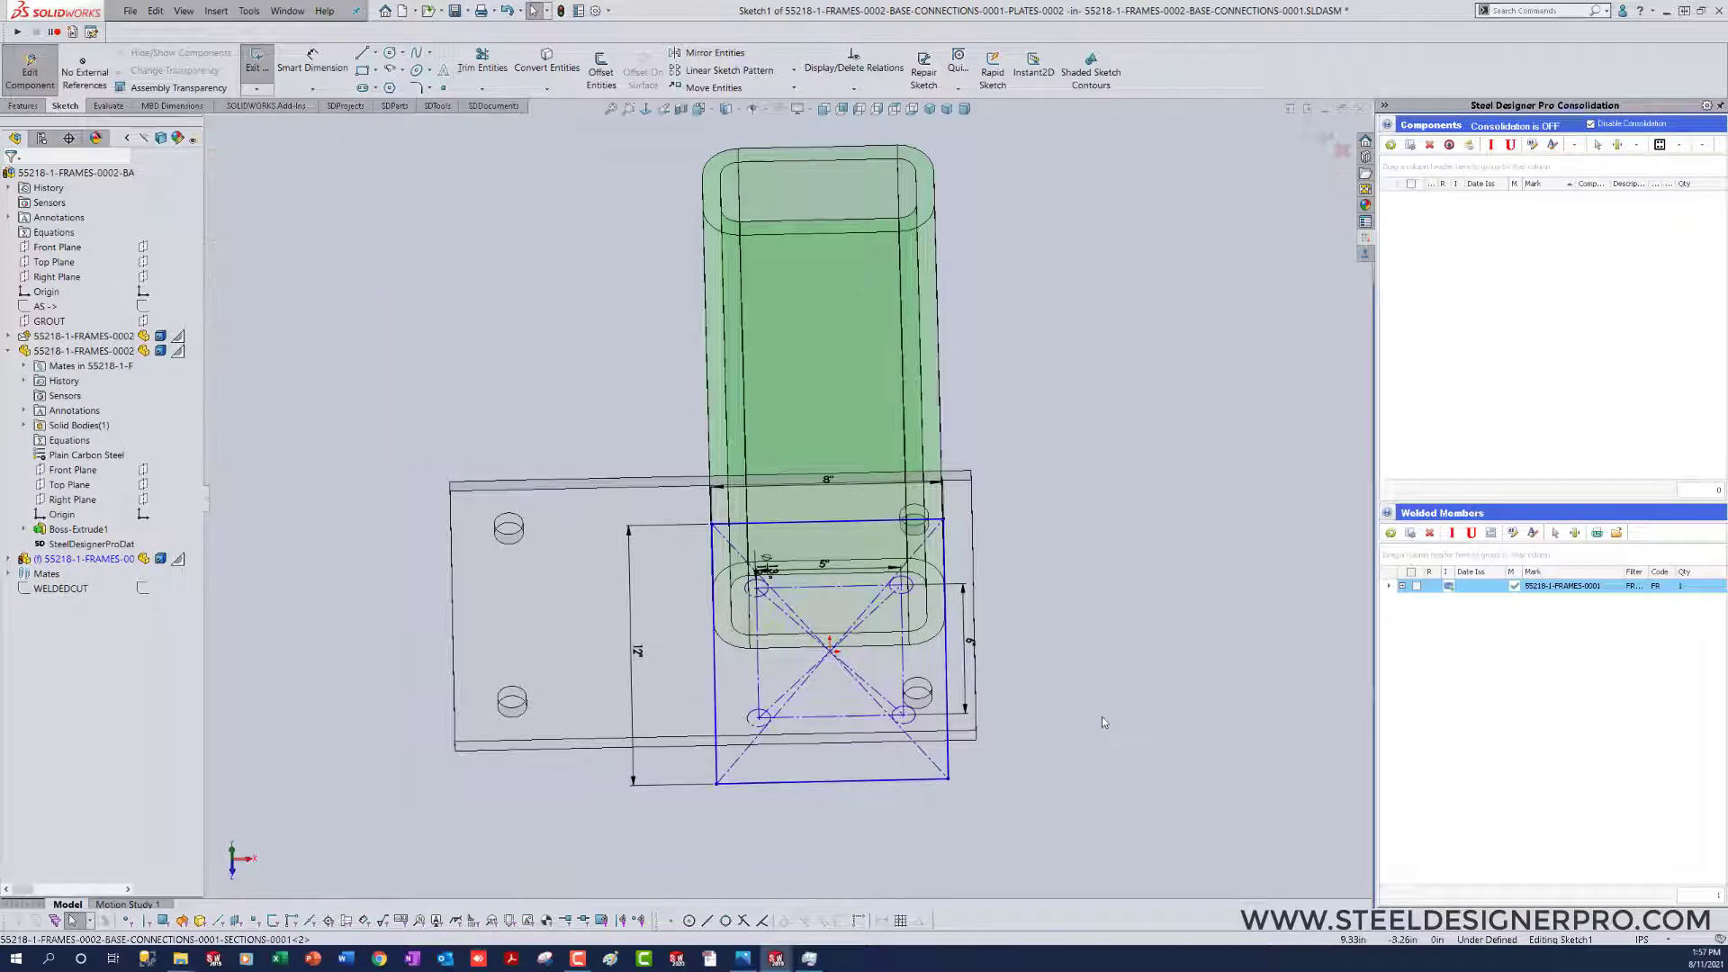
Step: Move the outer plate rectangle so that its lower corner nearest the column lands on the sketch origin
mouse_move(948, 782)
mouse_down()
mouse_move(835, 682)
mouse_move(831, 656)
mouse_up()
click(963, 830)
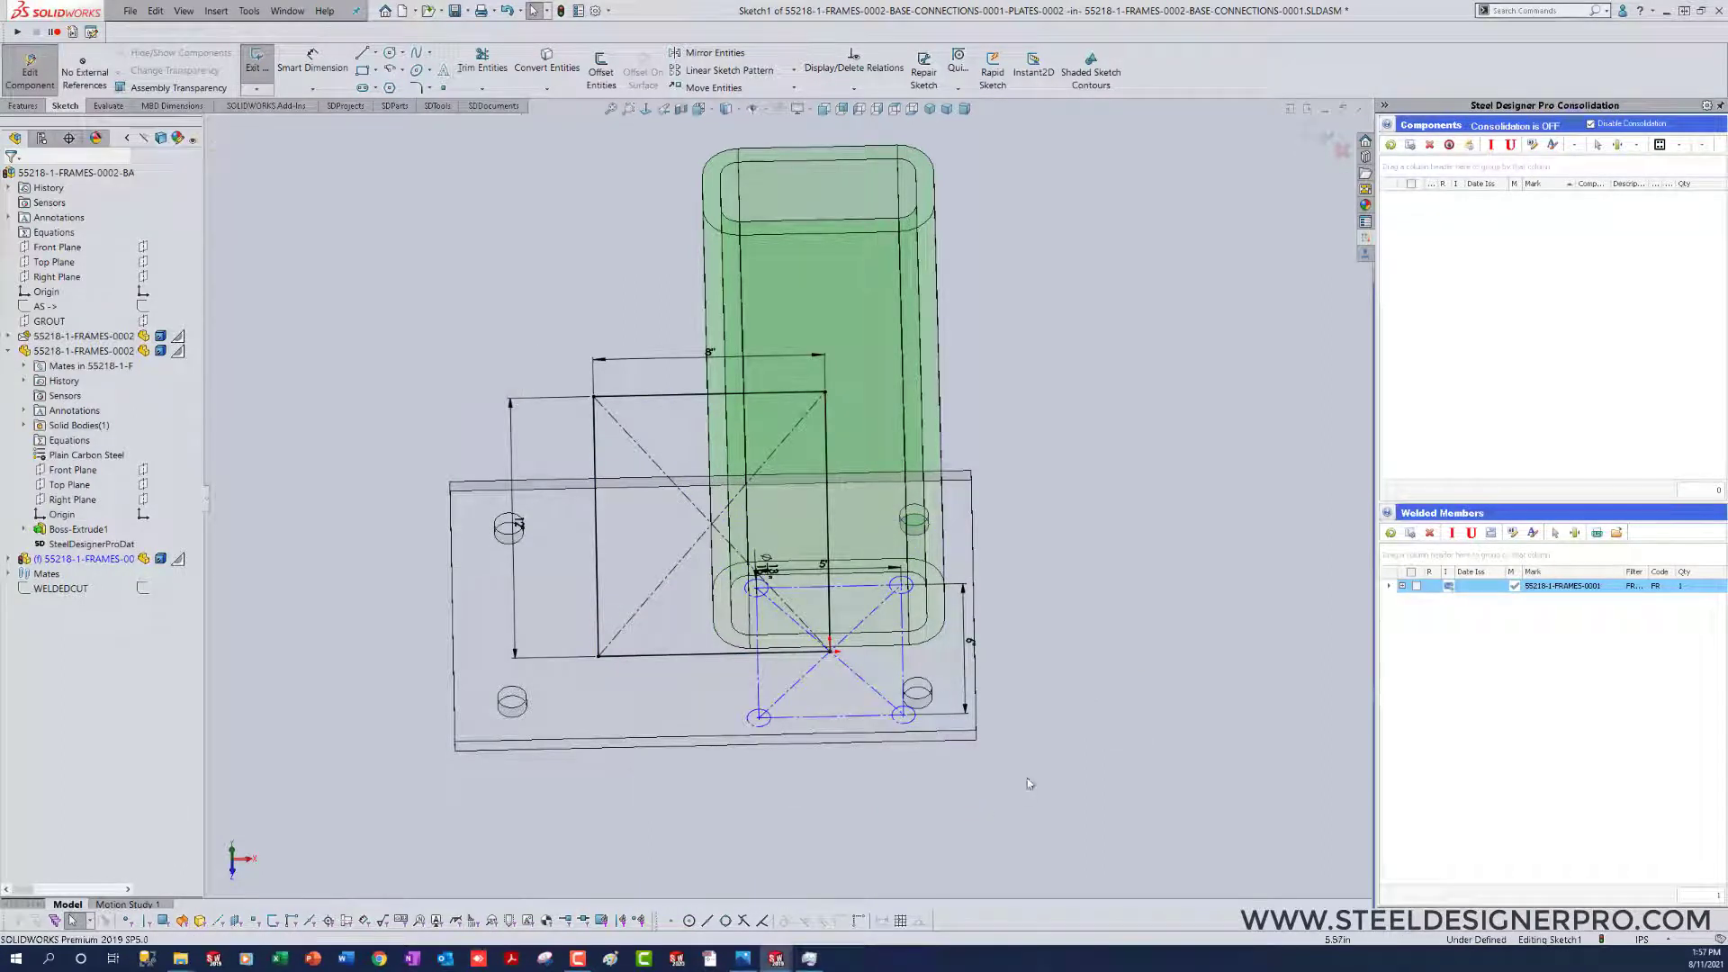
middle_drag(1006, 802, 1008, 823)
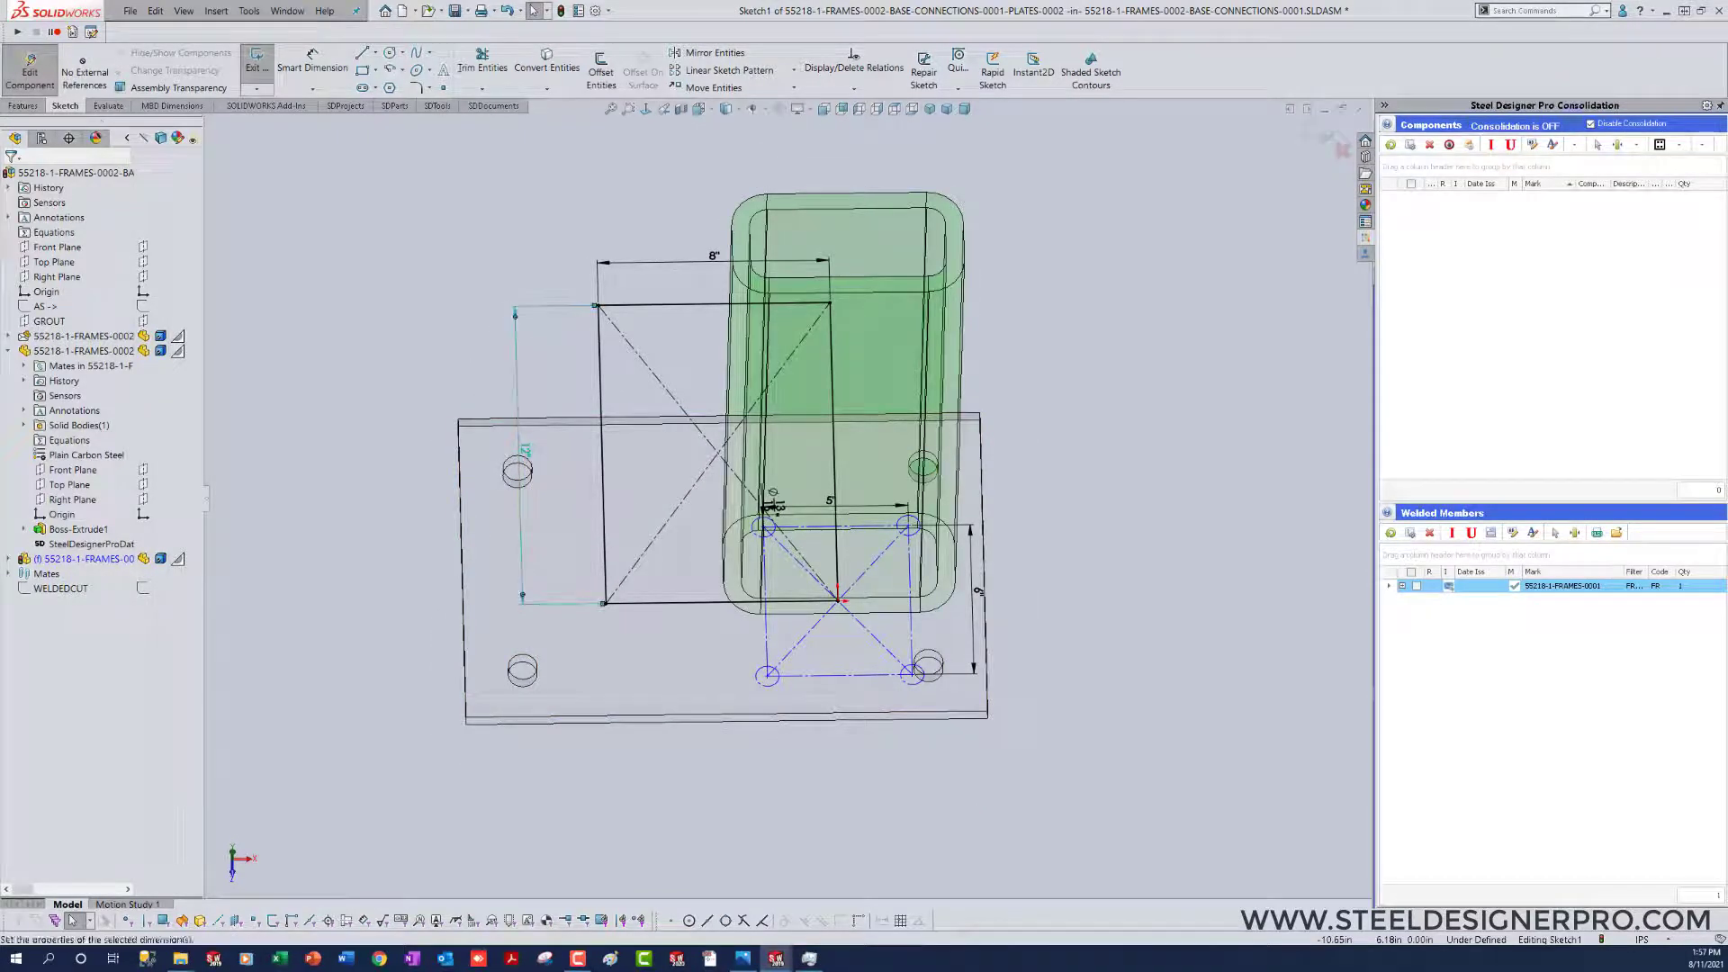
Step: Set the height of the plate sketch's outer rectangle to 8 inches
double_click(526, 450)
text(8)
key(Return)
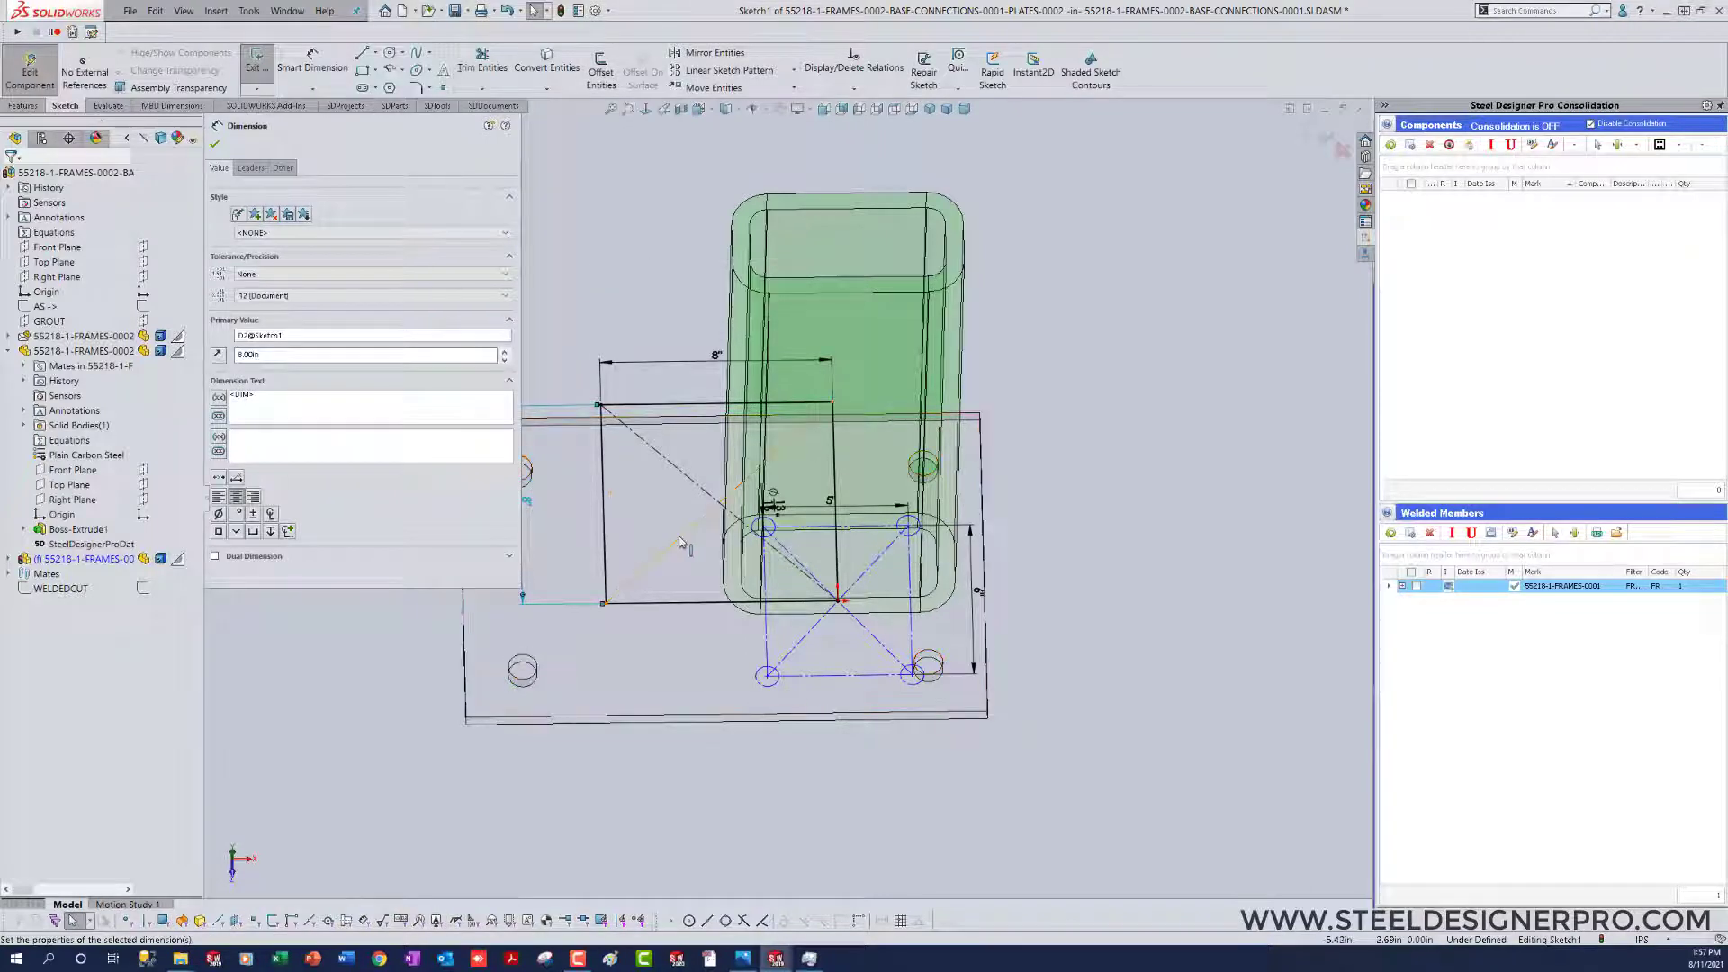
Step: Make the rectangle's outer vertical and upper edges construction lines and its diagonal solid, forming a triangular gusset, and finish editing the part in context
click(609, 522)
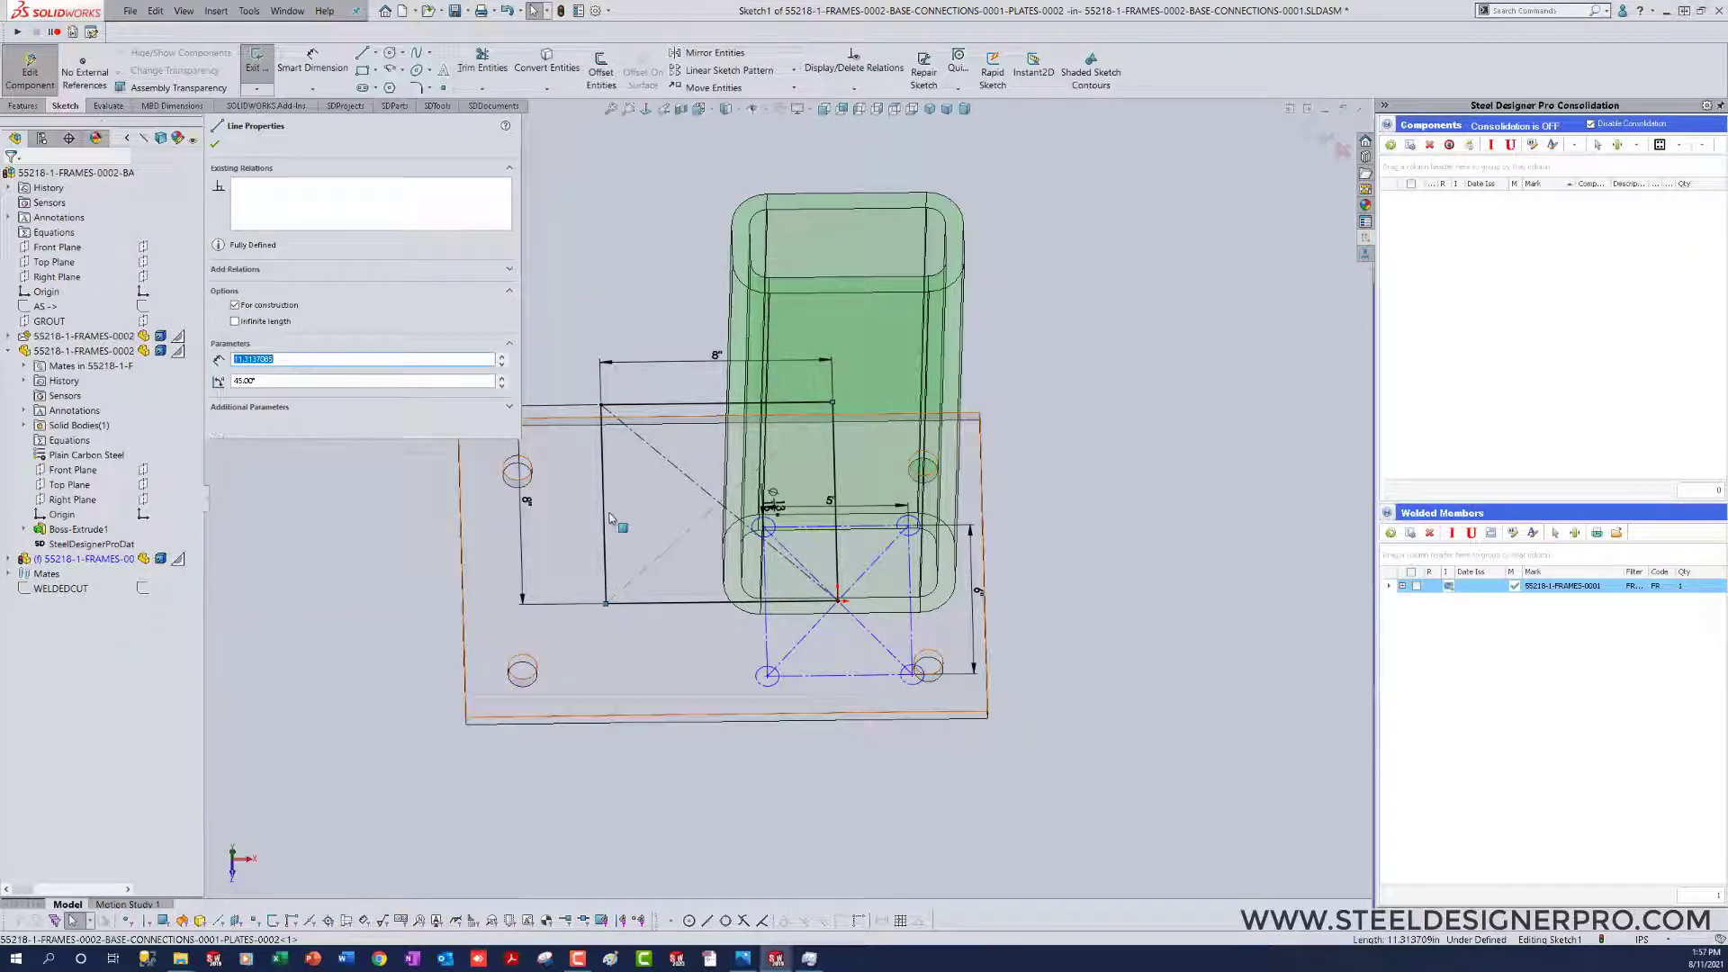
ctrl+click(656, 406)
ctrl+click(656, 410)
key(c)
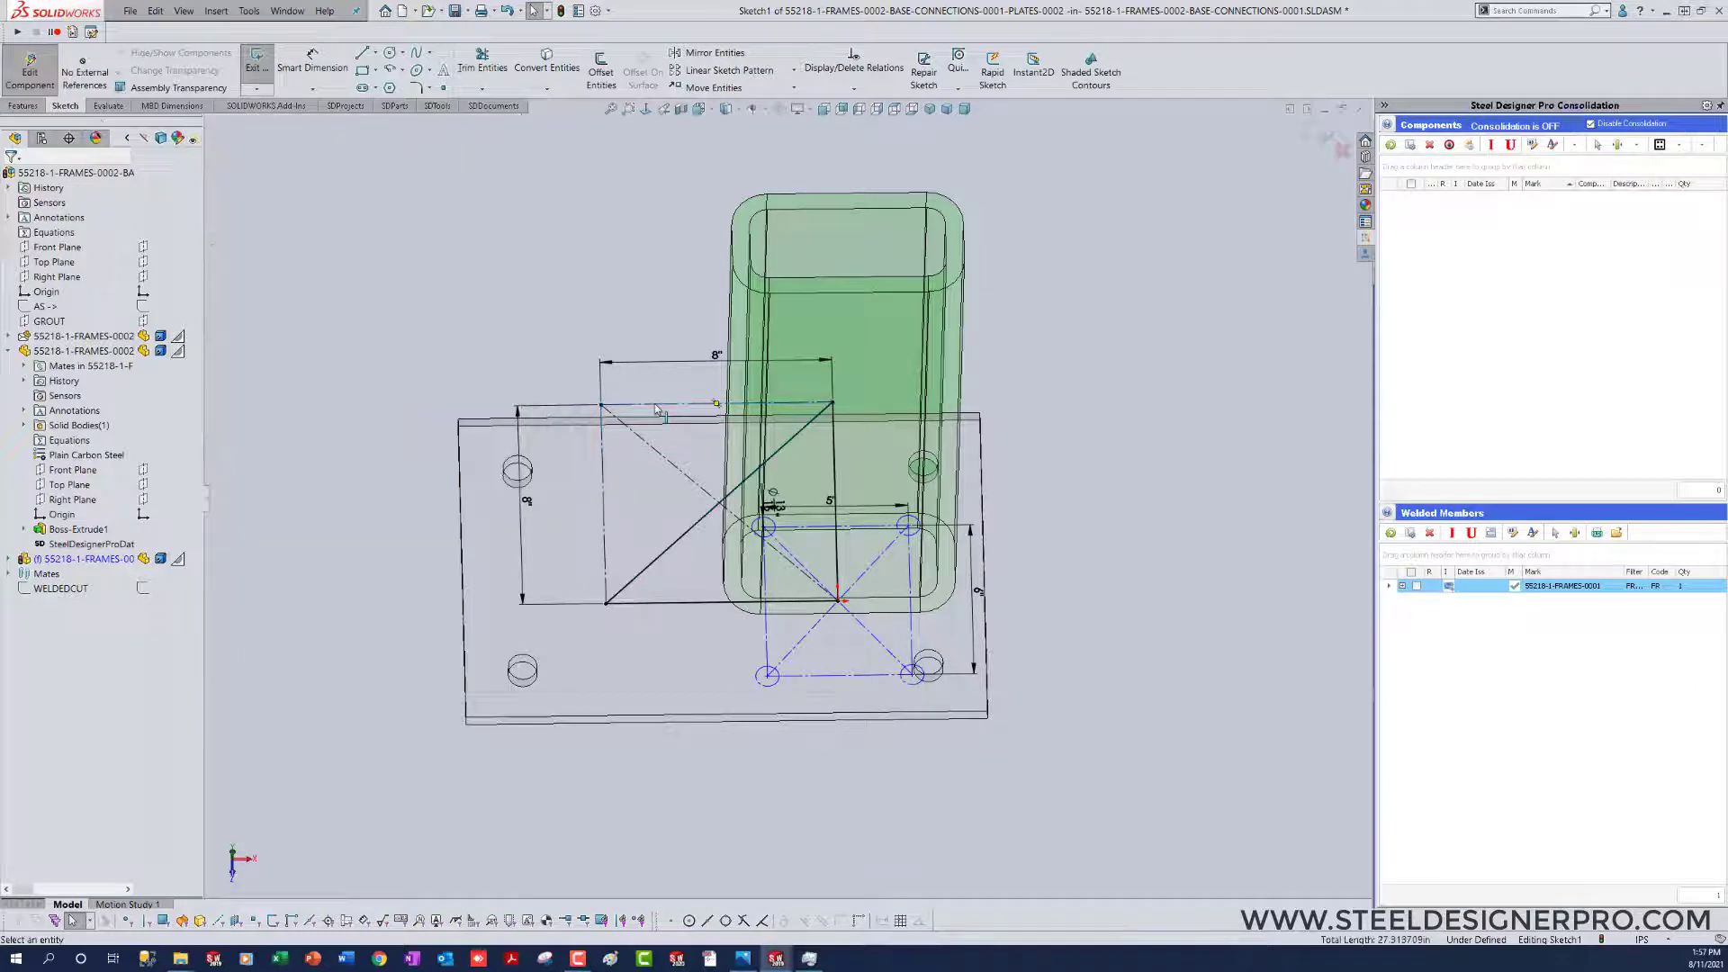
middle_drag(1161, 612, 1116, 633)
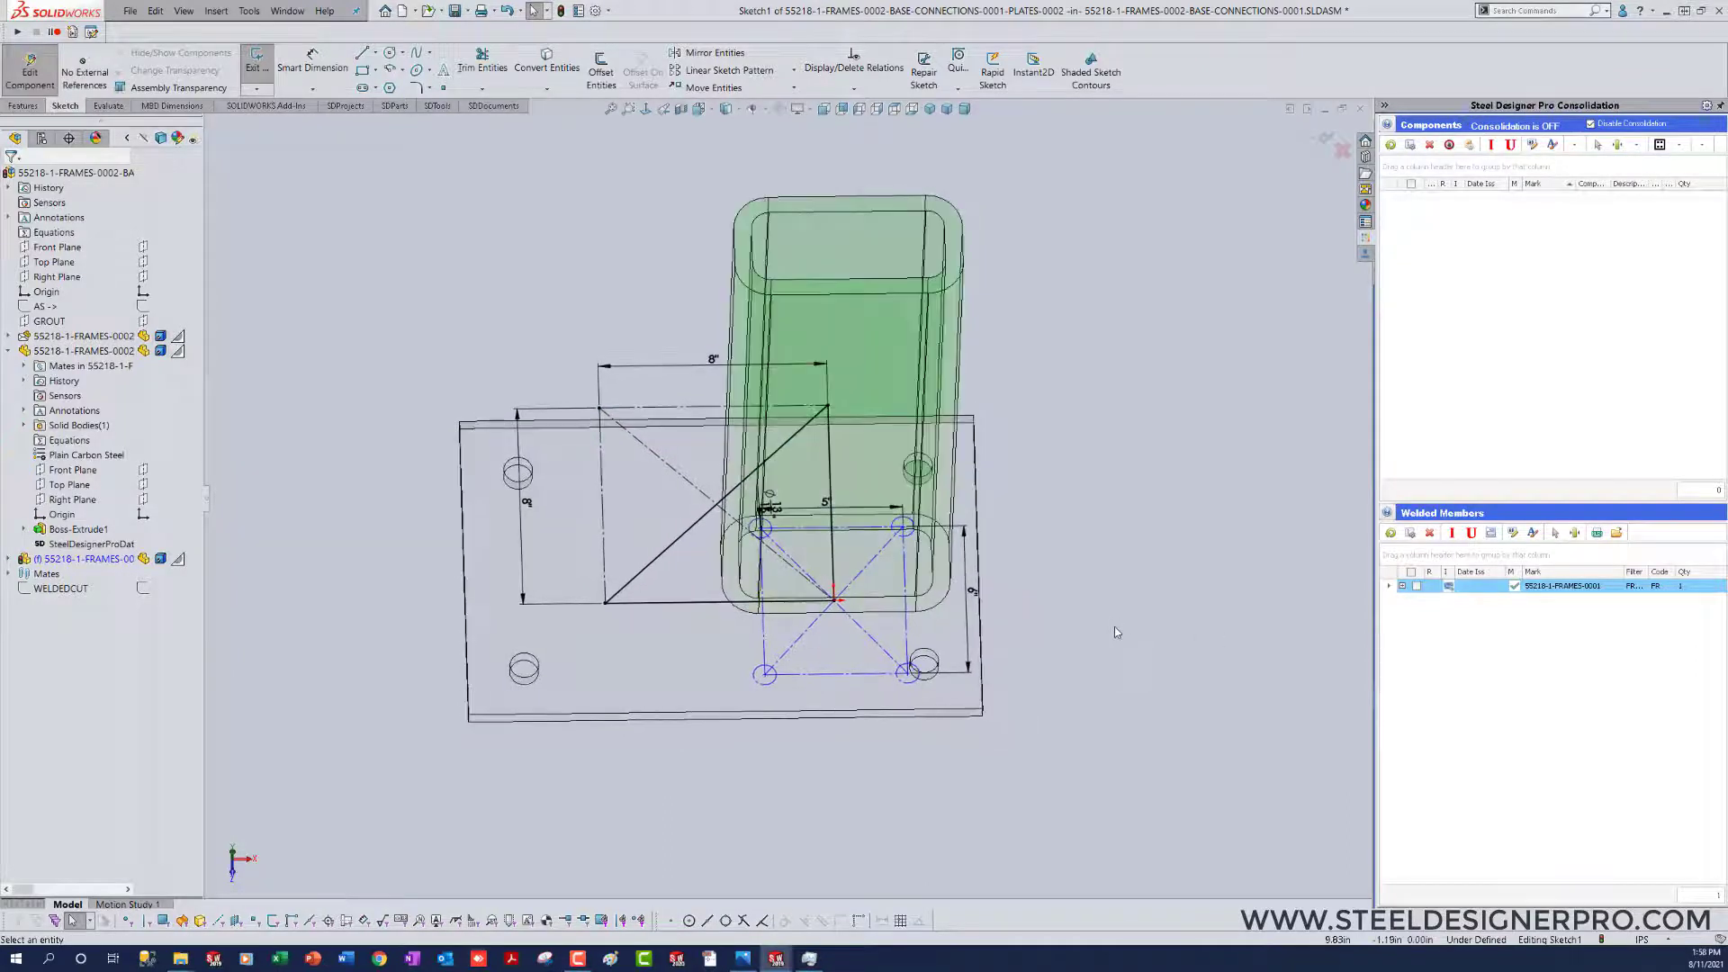
key(ctrl+b)
middle_drag(1053, 775, 1067, 754)
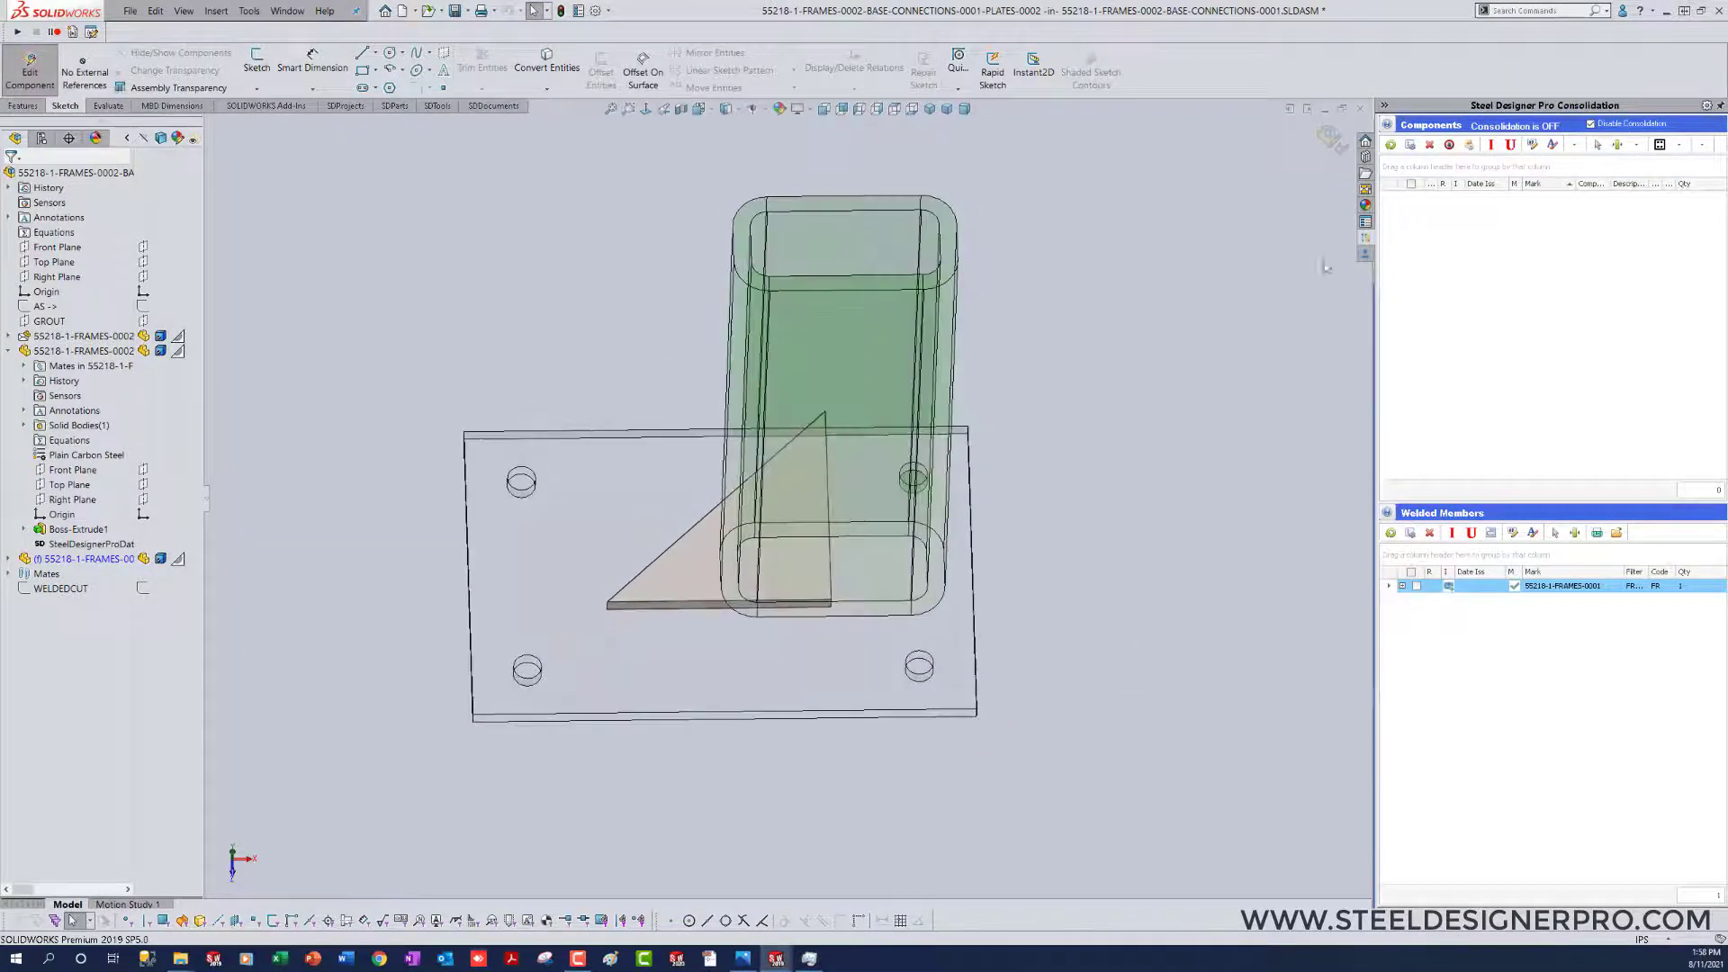
click(1332, 137)
Step: Float the triangular gusset plate and move it clear of the base plate, beside the column
middle_drag(1099, 678, 1032, 701)
right_click(60, 559)
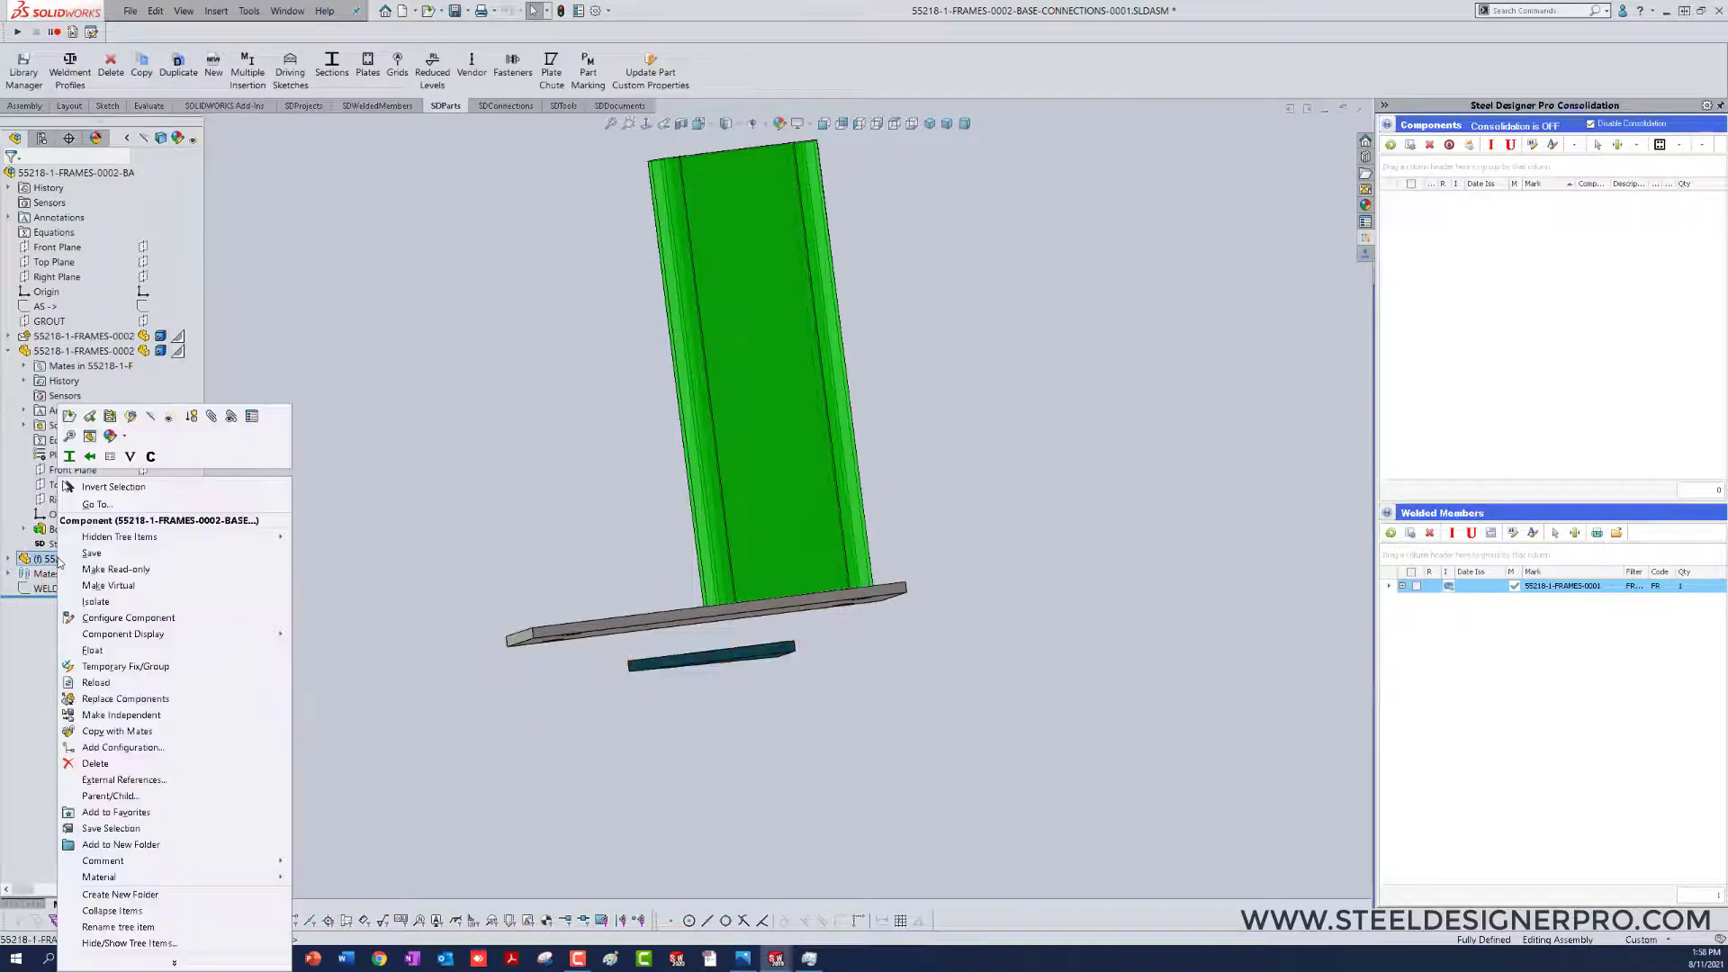
click(93, 649)
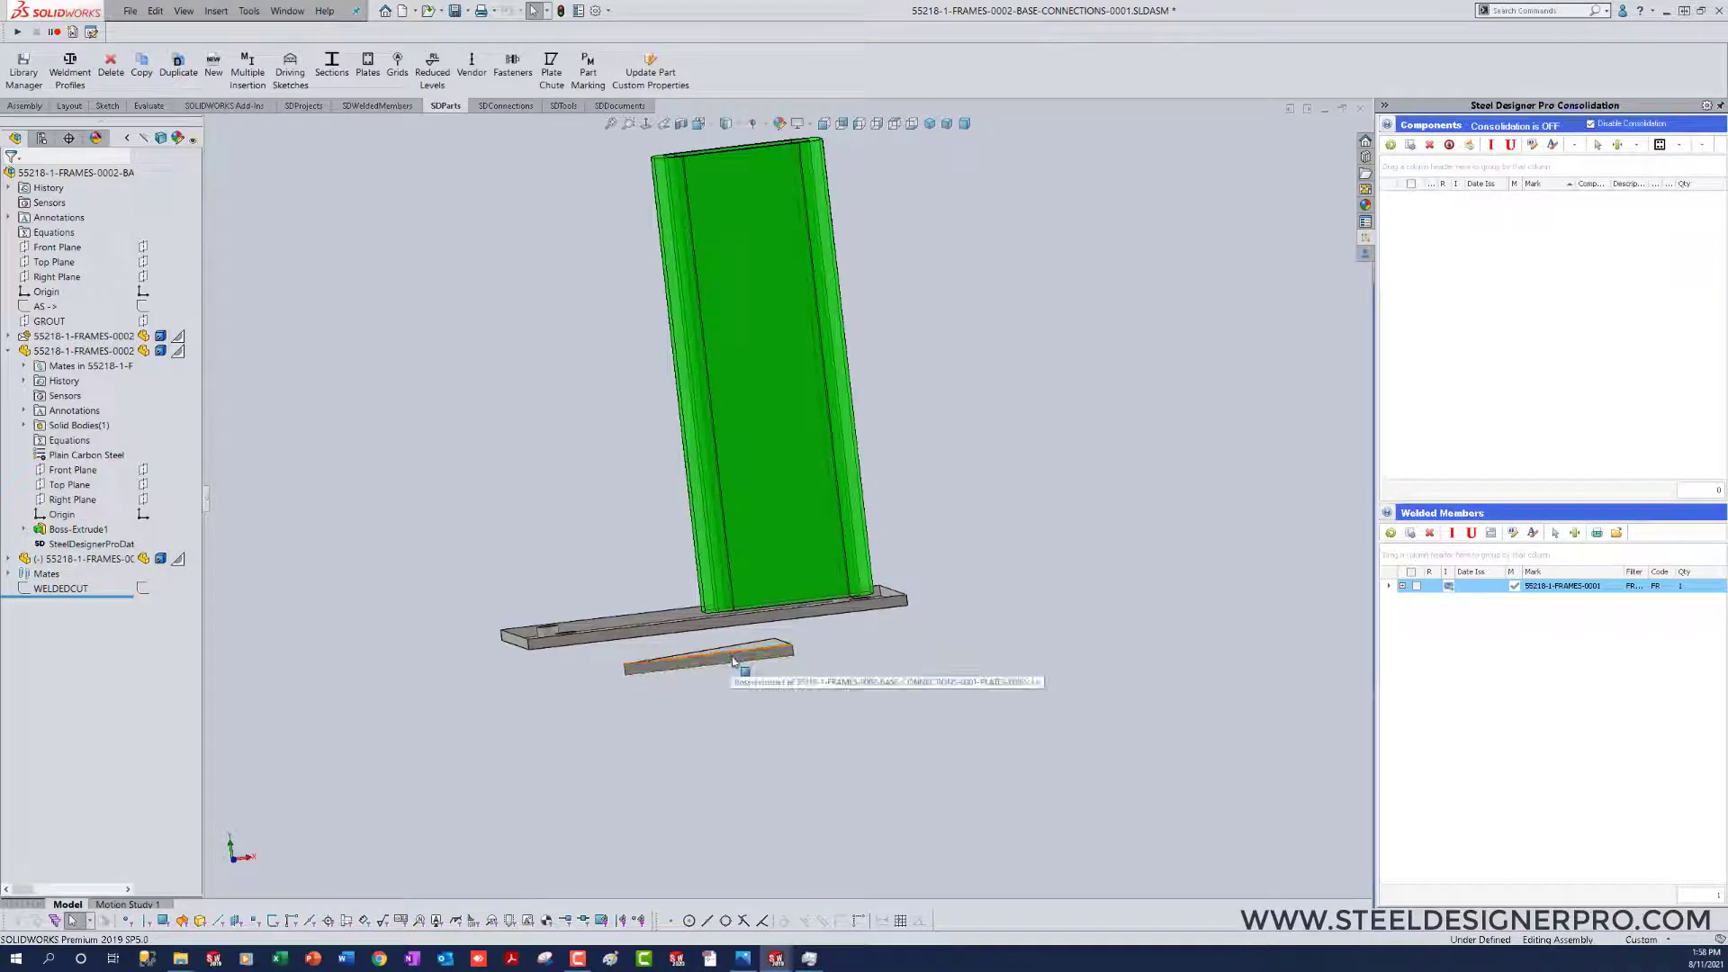
drag(720, 655, 563, 501)
middle_drag(564, 501, 630, 758)
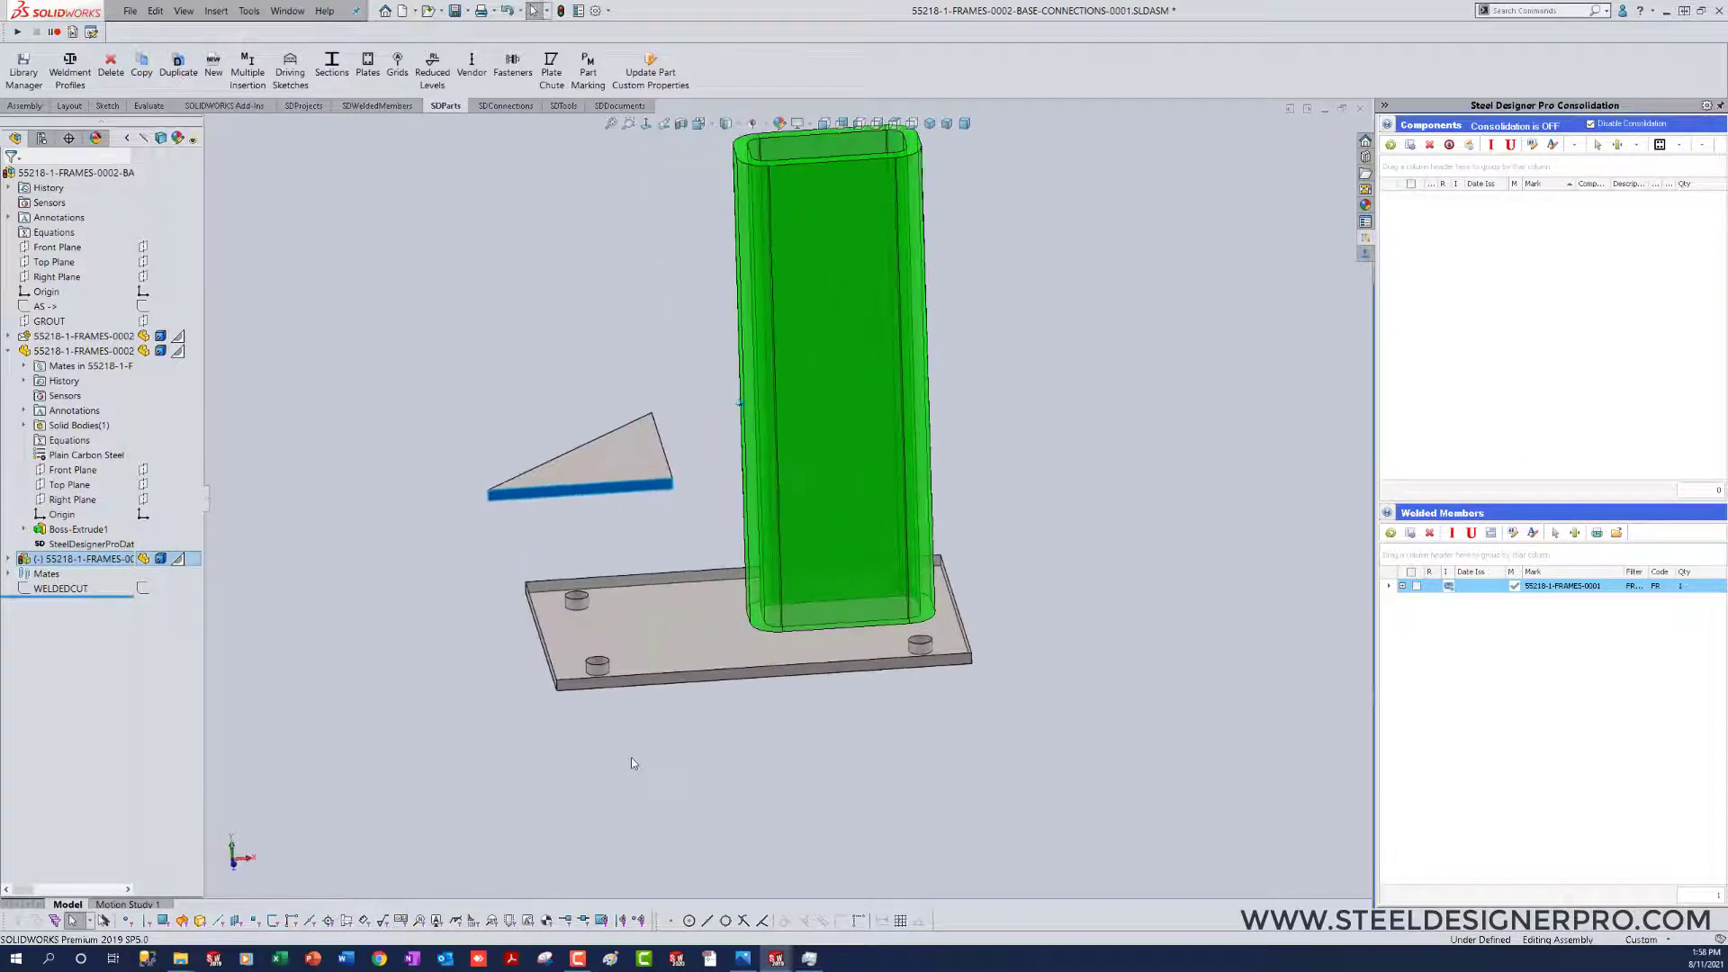
click(630, 758)
Step: Change the gusset's Boss-Extrude1 end condition to Mid Plane and return to the assembly
right_click(601, 461)
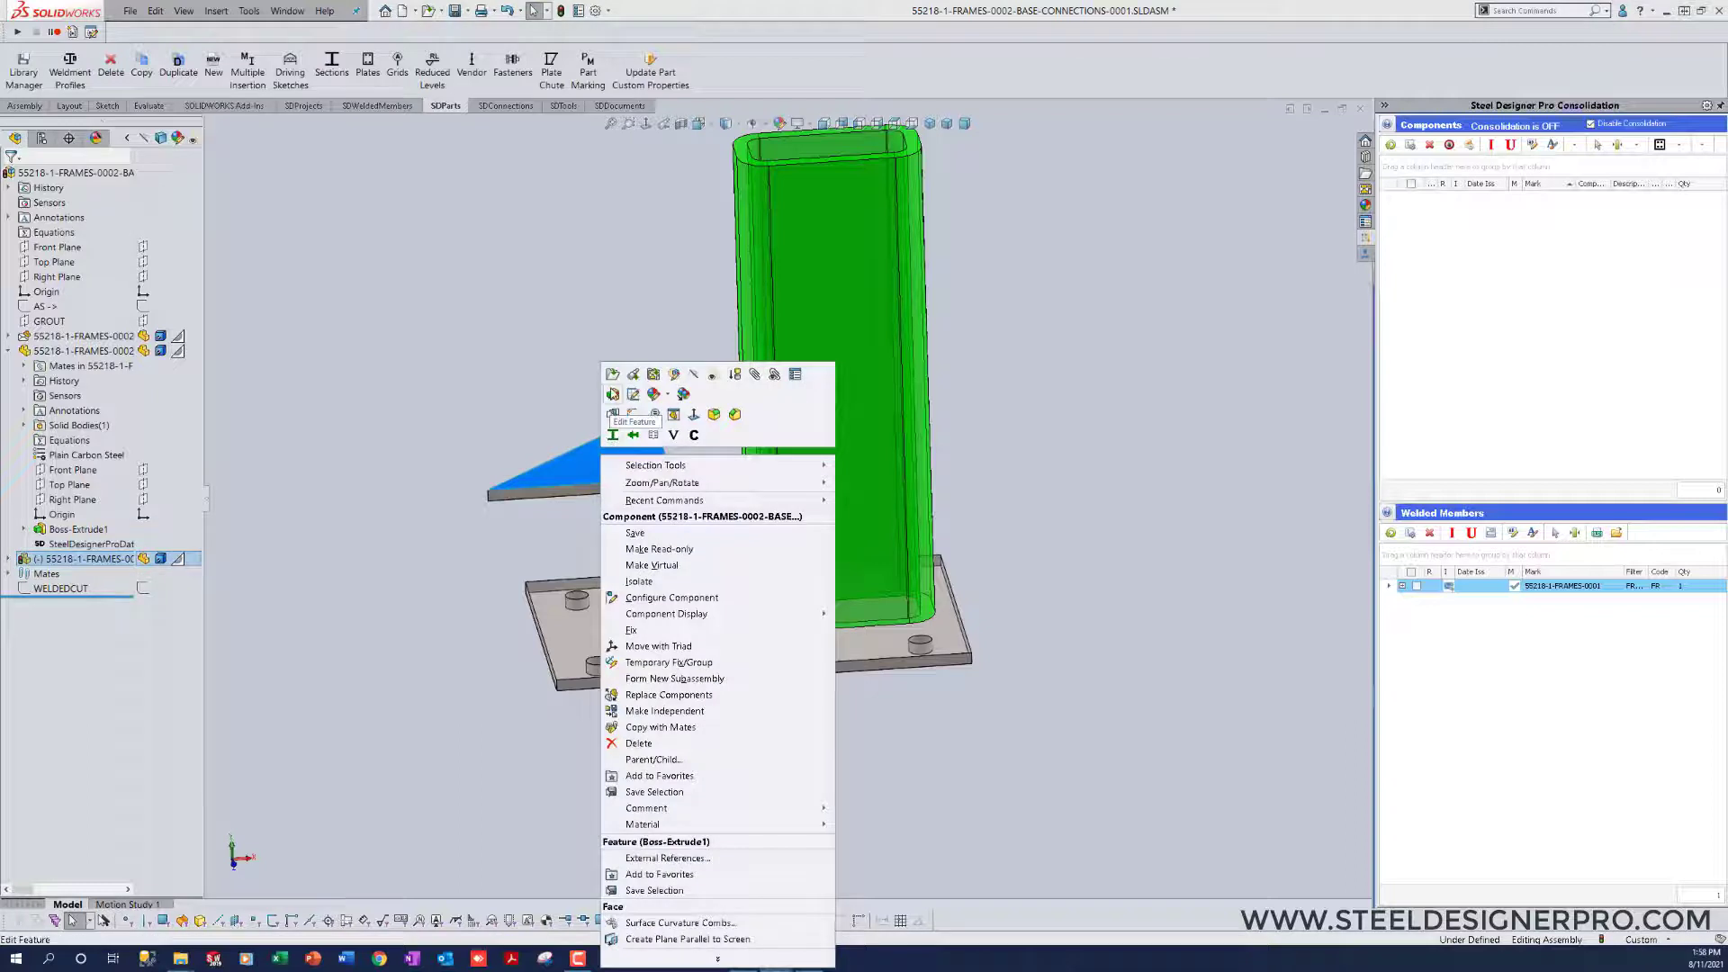
click(654, 525)
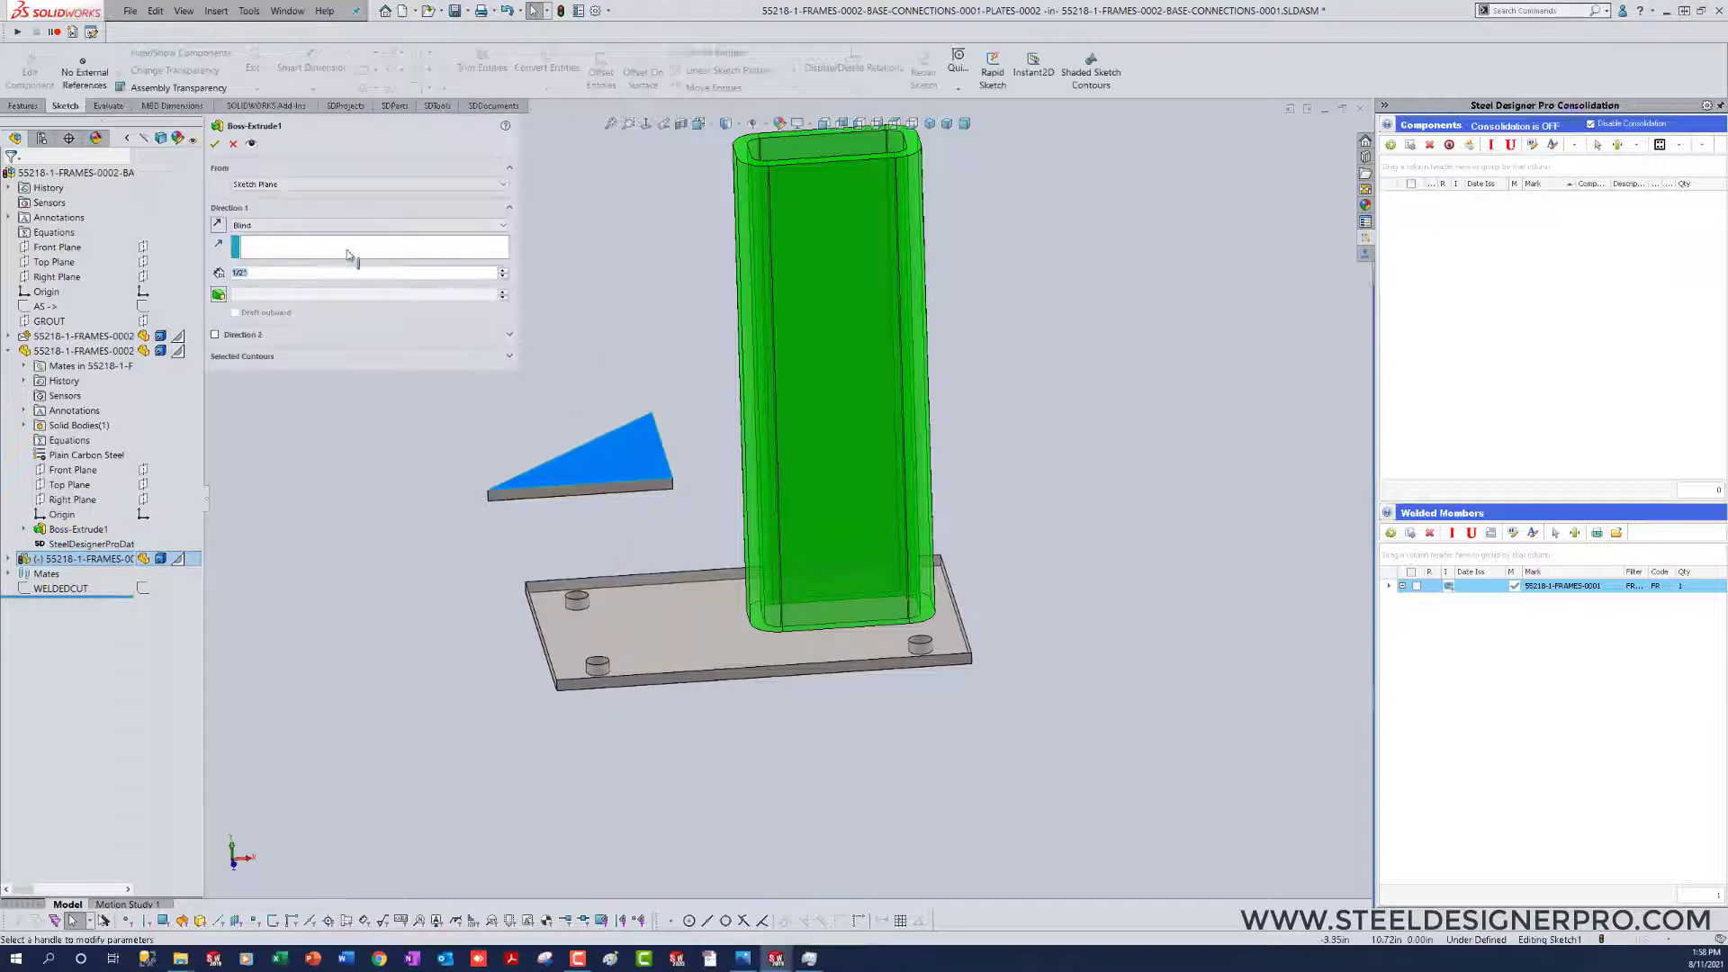
click(306, 226)
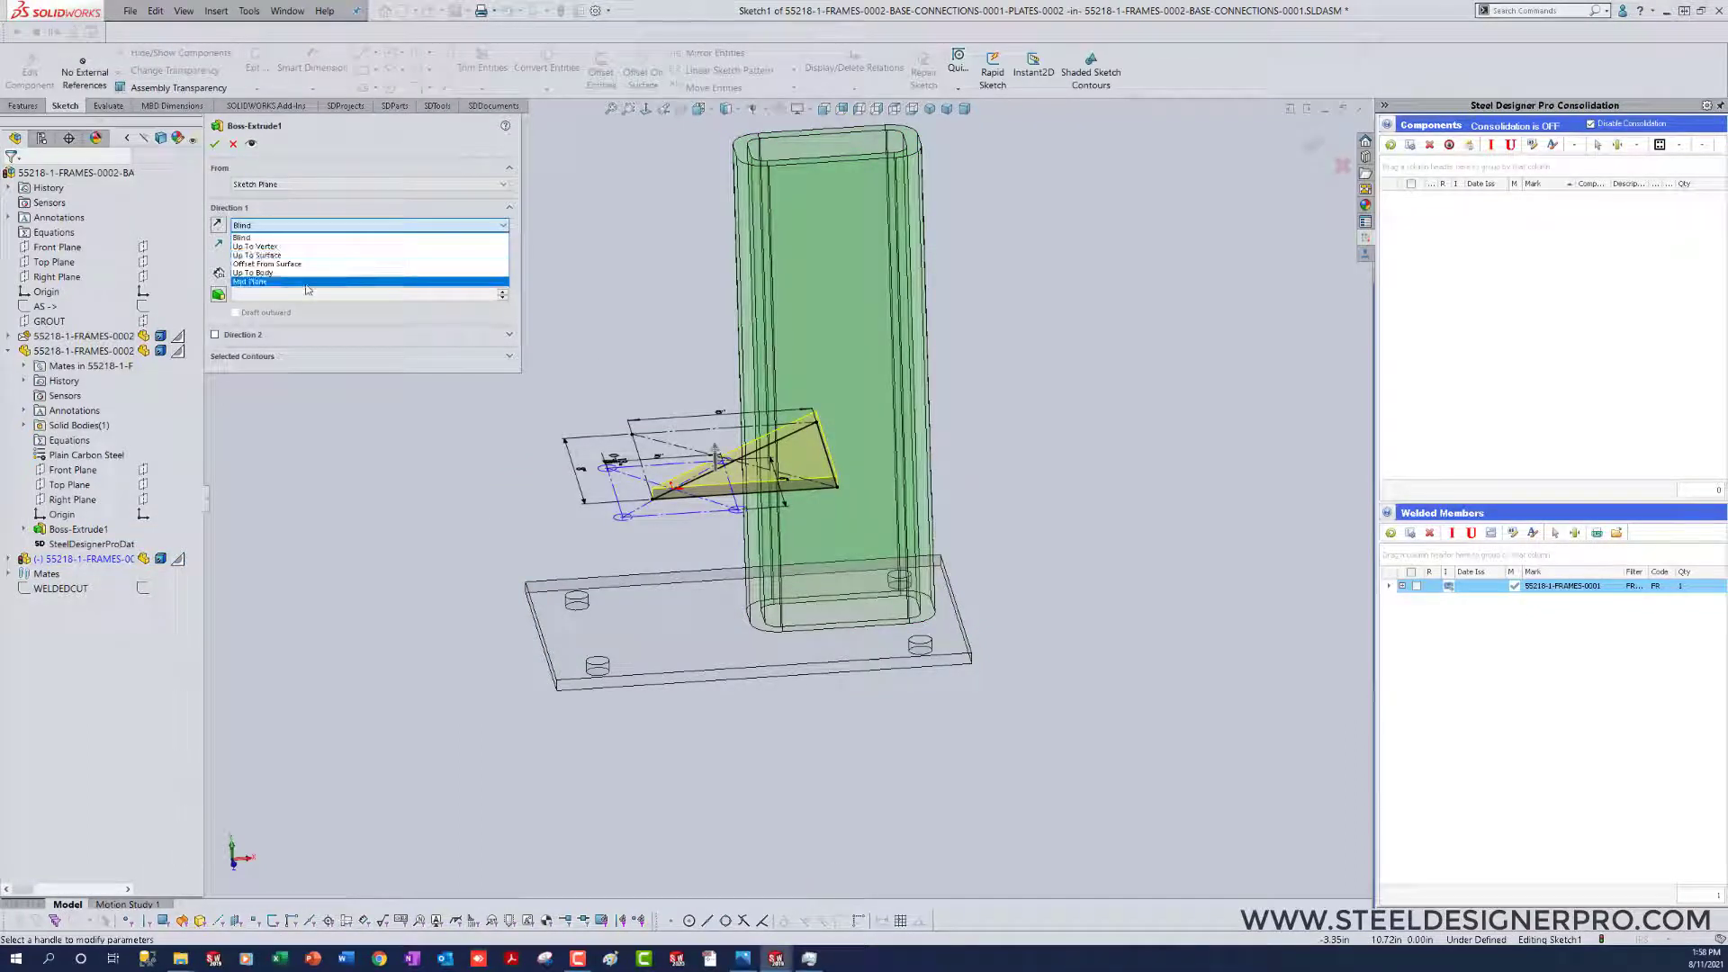
click(270, 280)
click(216, 145)
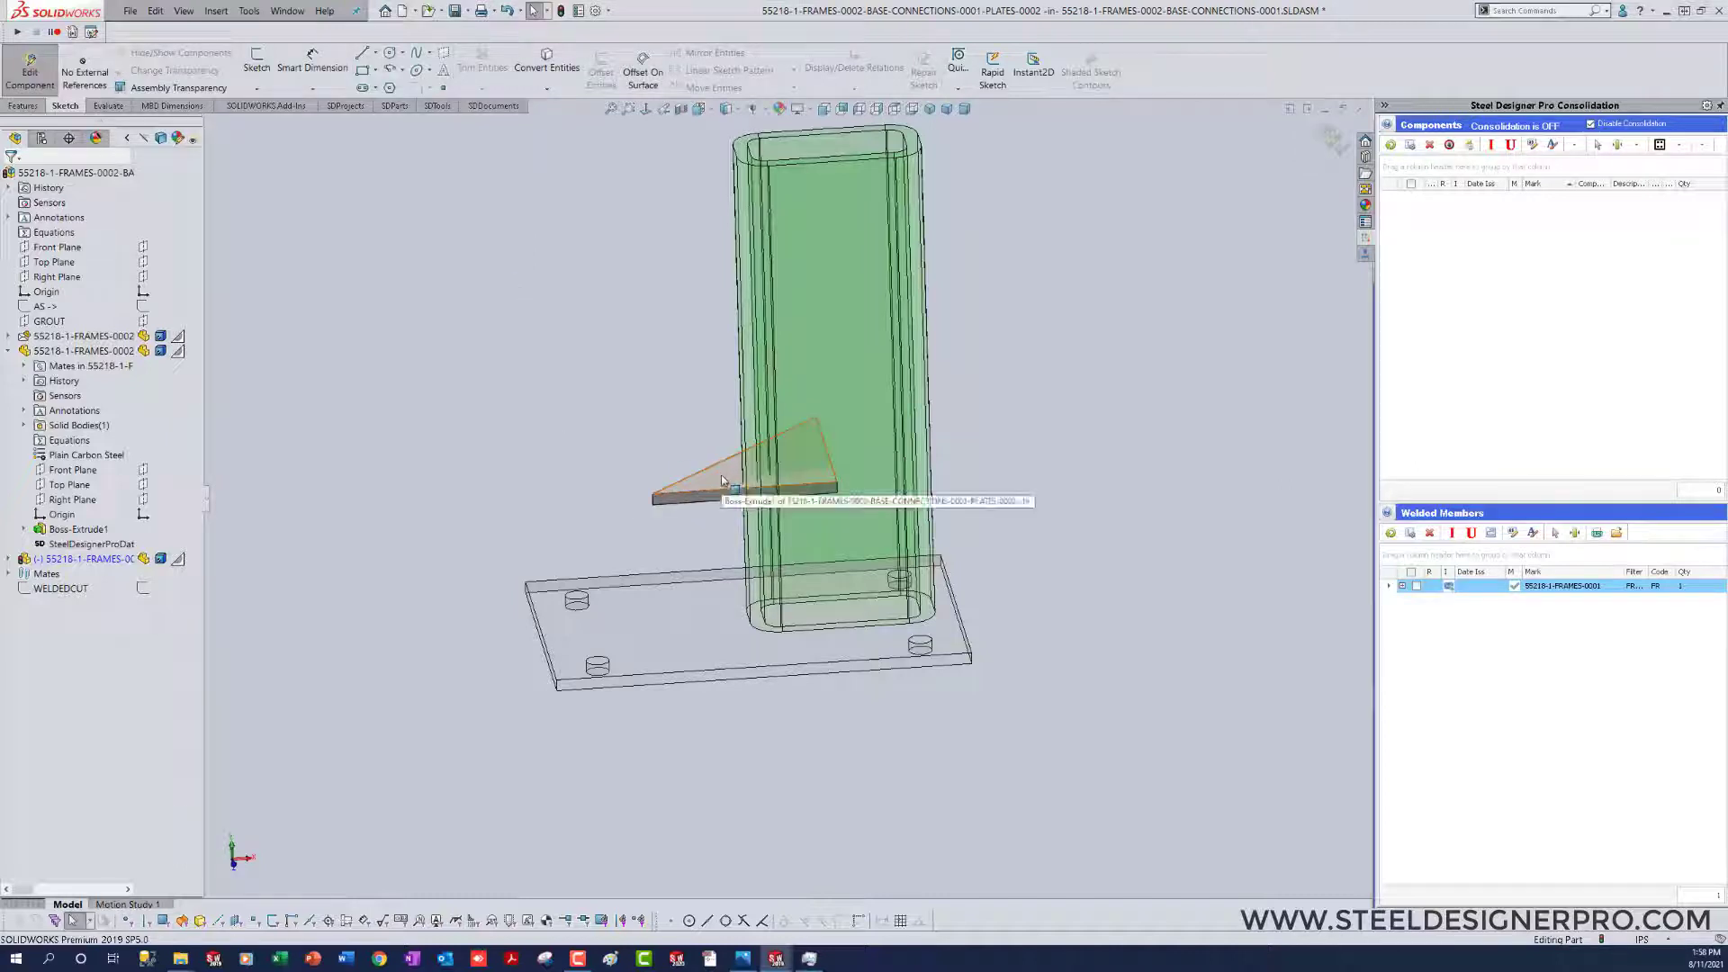
click(1333, 137)
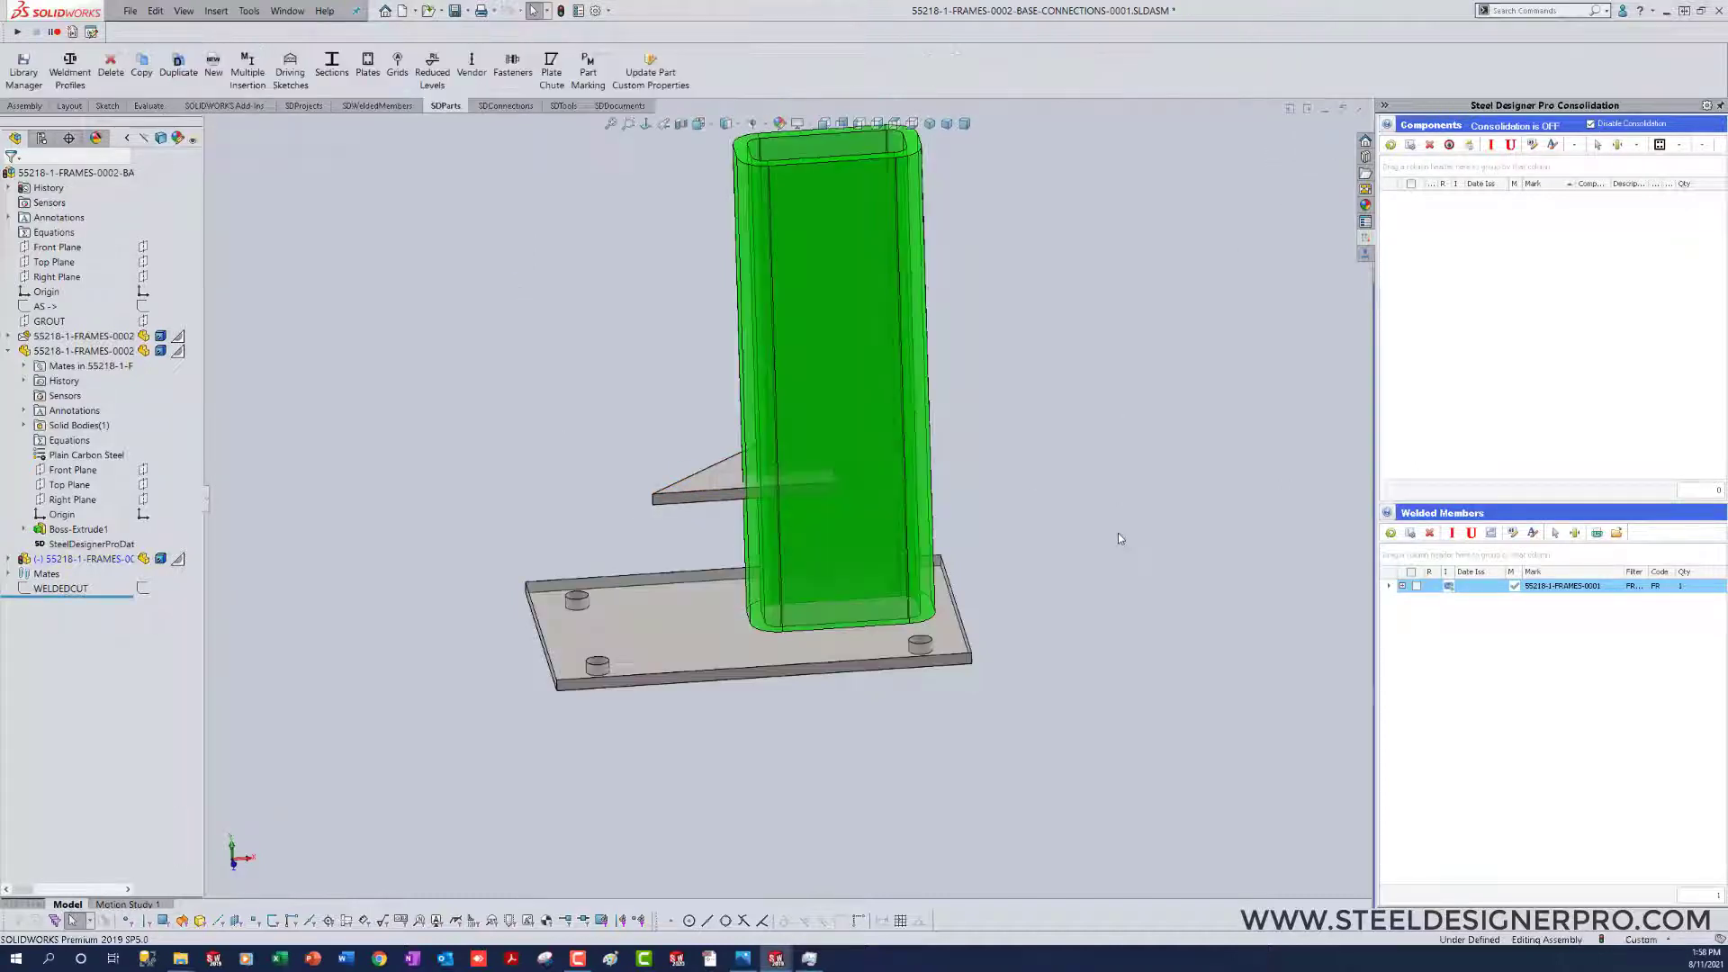
Step: Mate the gusset part's Top Plane coincident with the assembly's Front Plane
click(8, 559)
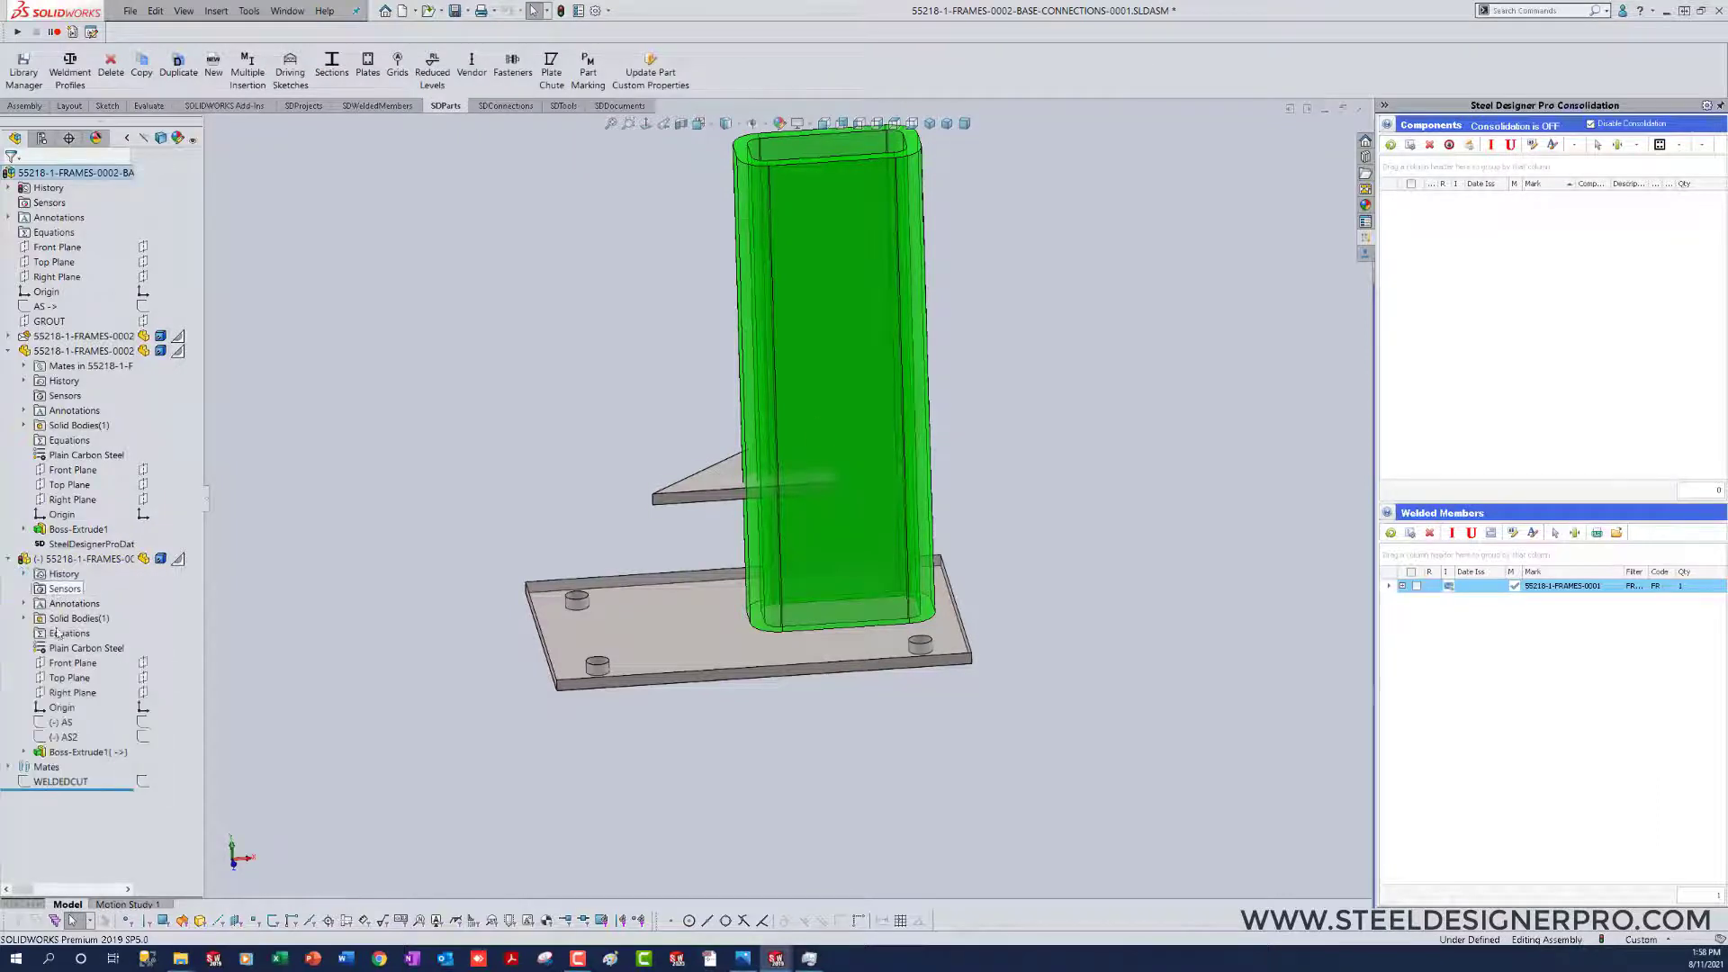
click(61, 680)
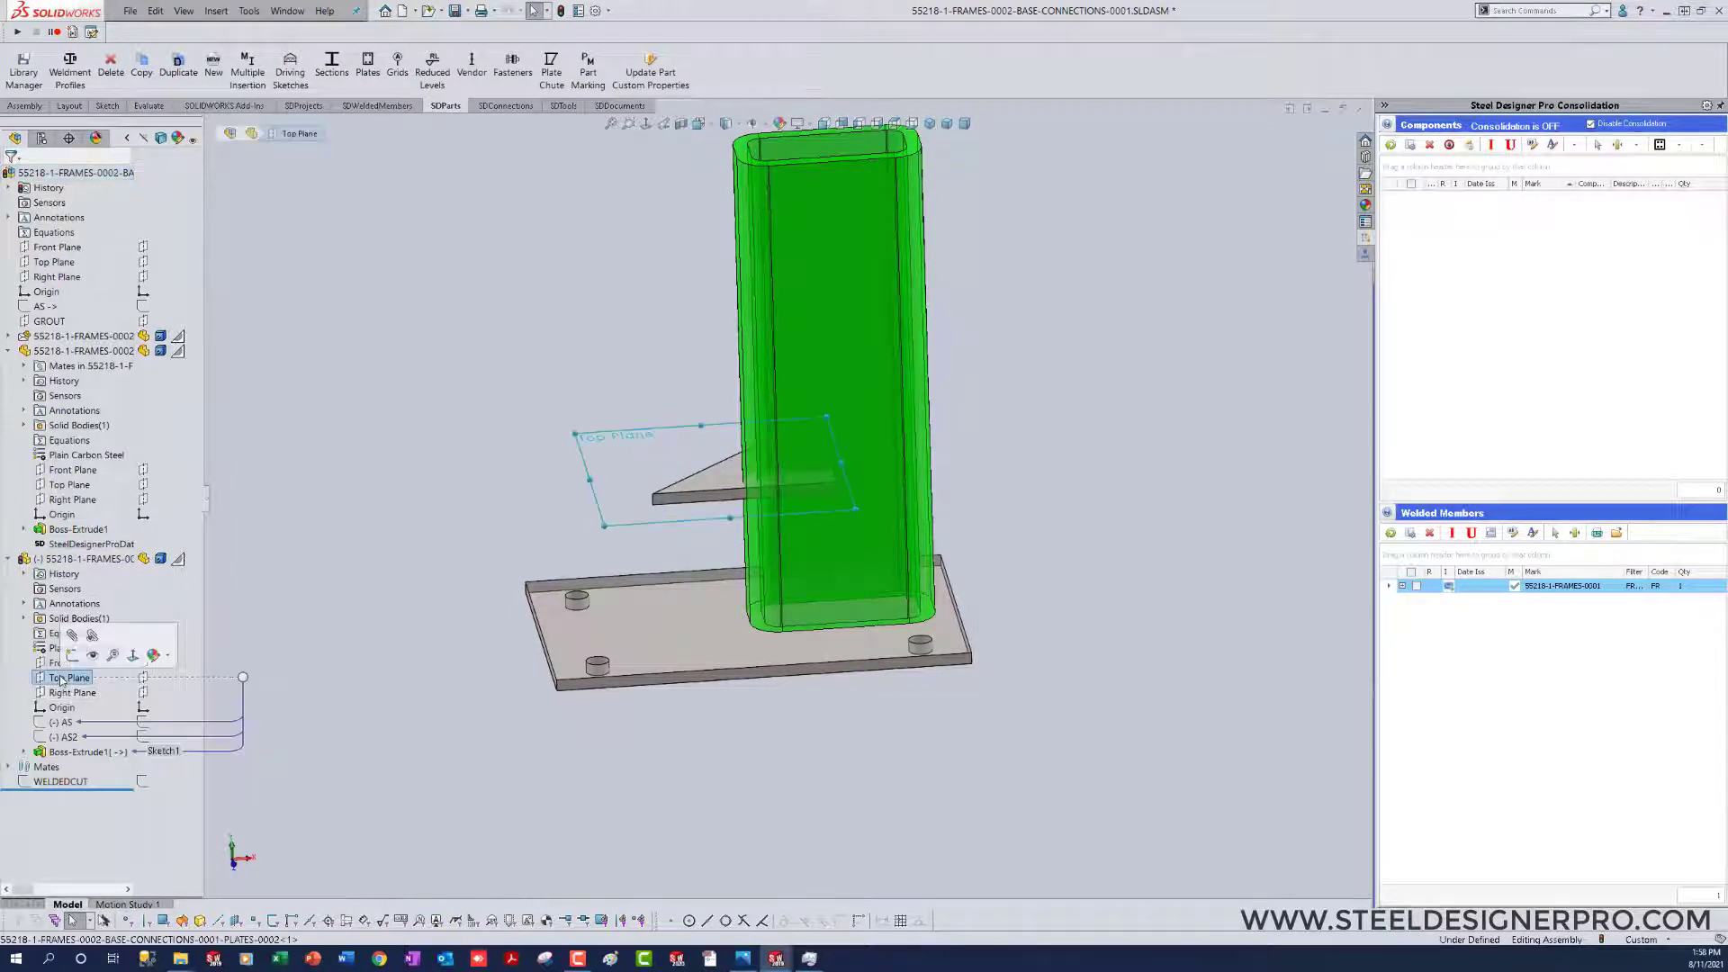
click(57, 246)
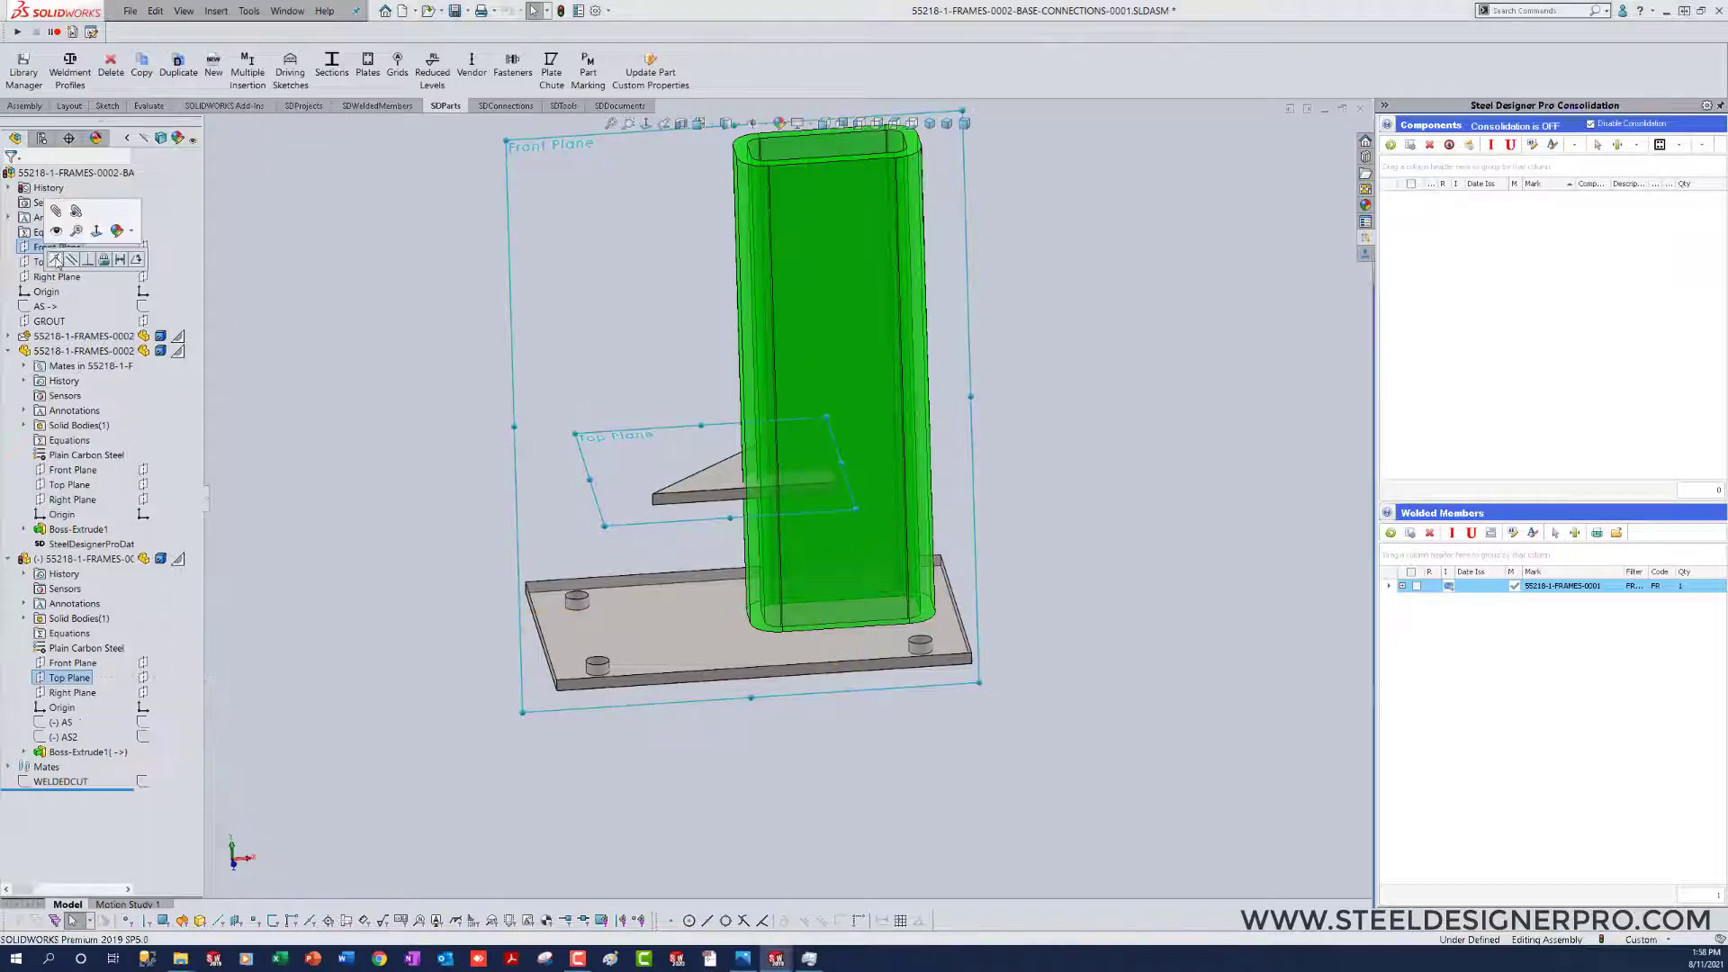
click(55, 259)
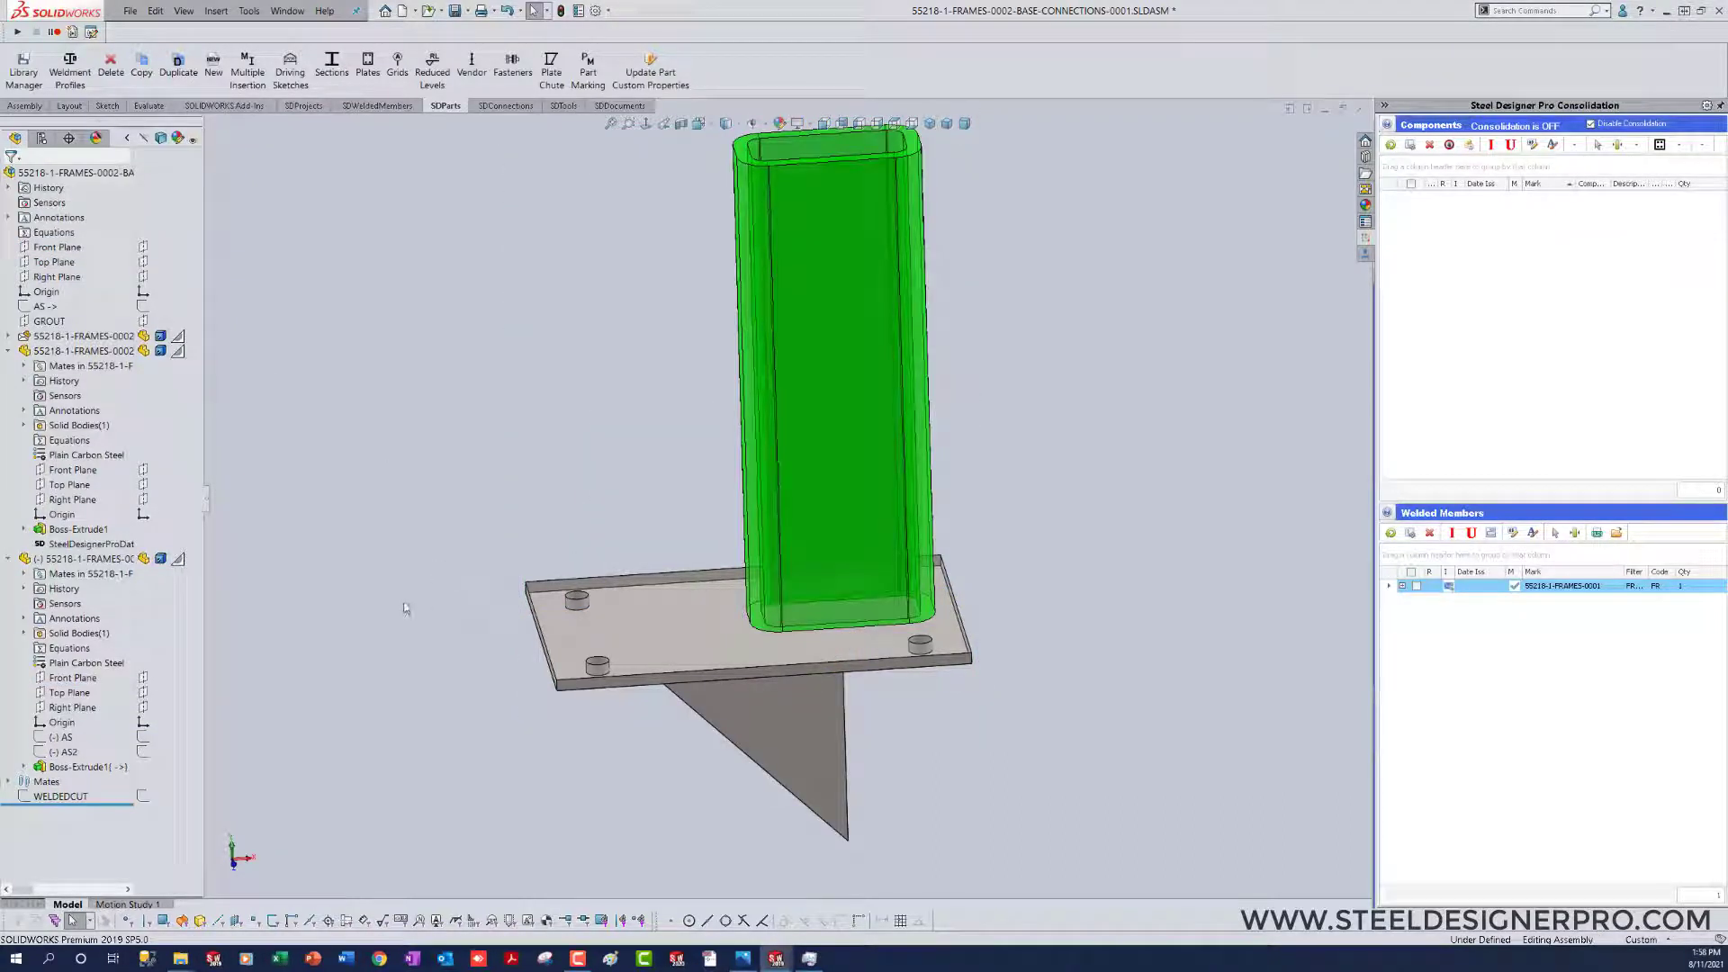
Step: Turn the gusset upright and move it to the column's foot at the base plate
drag(795, 755, 532, 388)
right_click(533, 388)
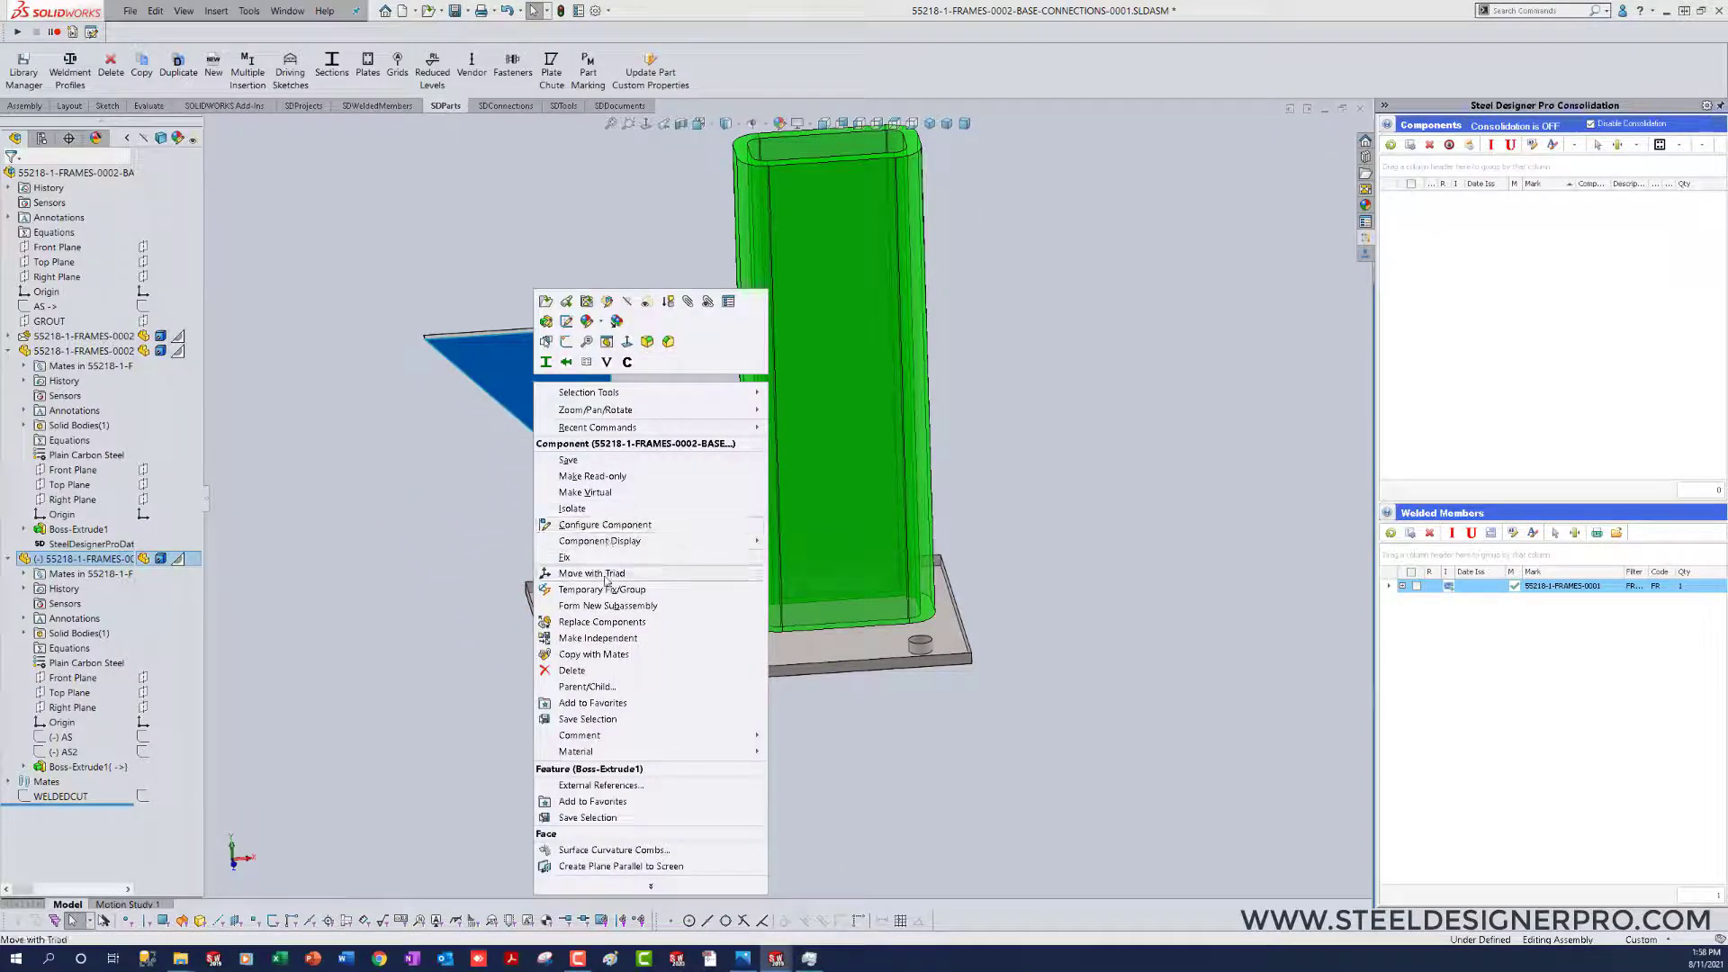
click(612, 390)
drag(558, 376, 567, 474)
click(428, 605)
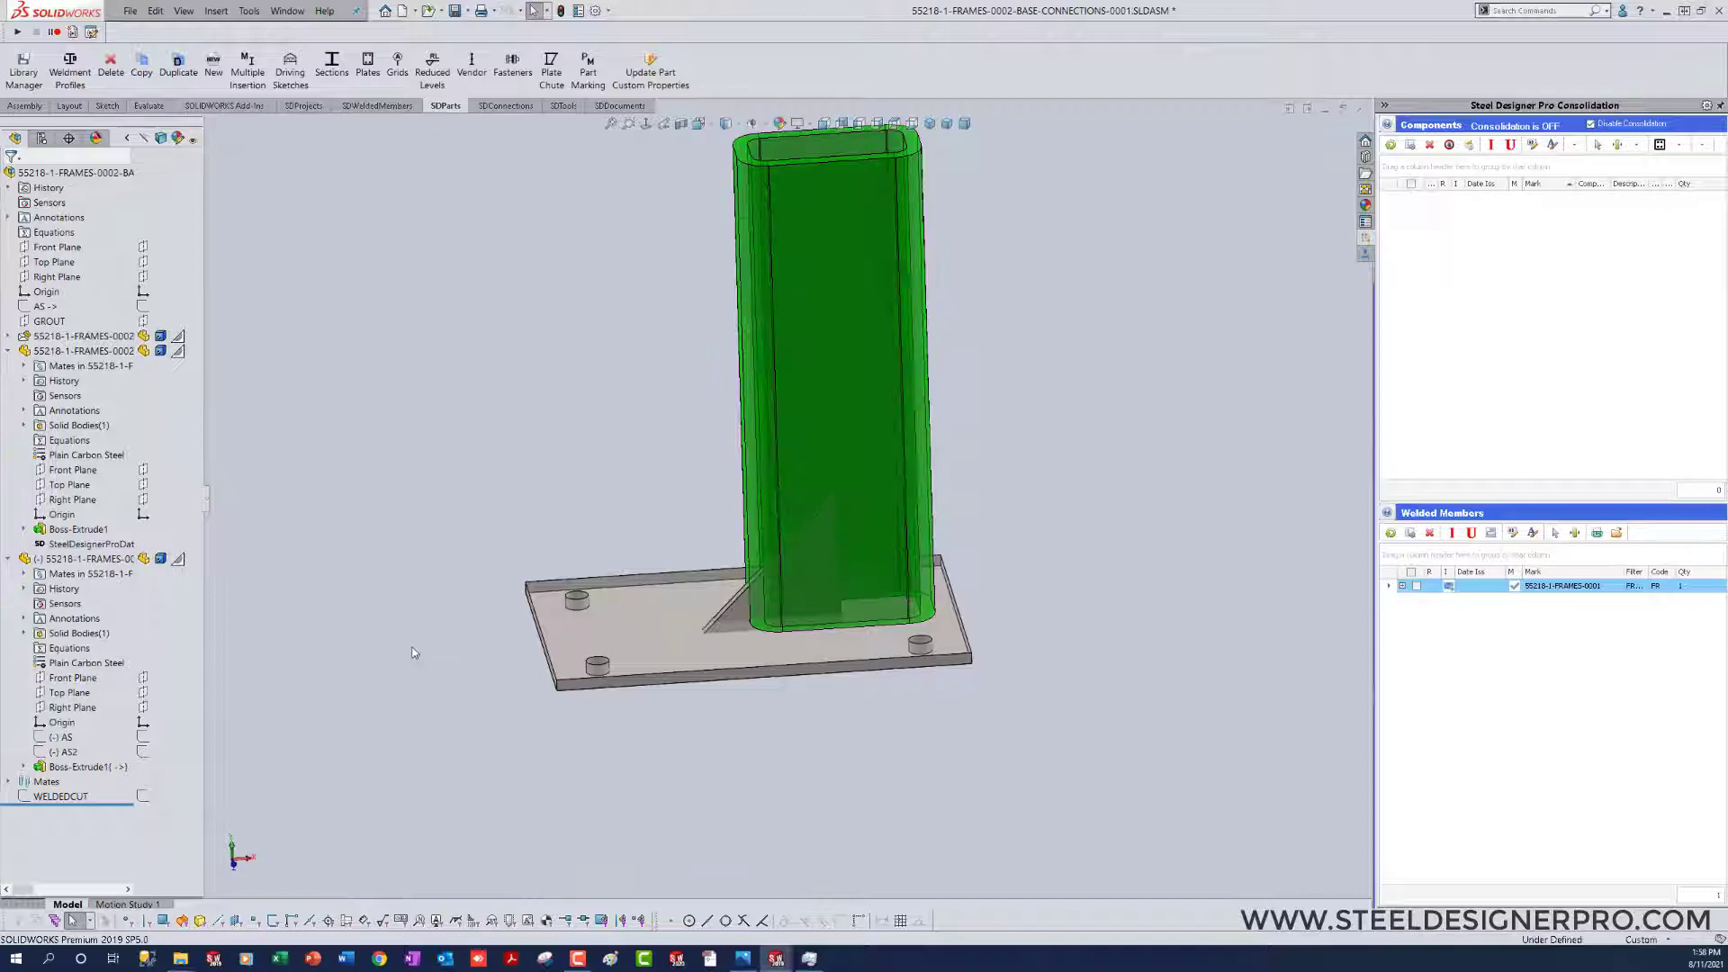
Step: Edit the gusset's Sketch1, make the hole rectangle's centre point coincident with the triangle's right-angle corner, and return to the assembly
click(730, 605)
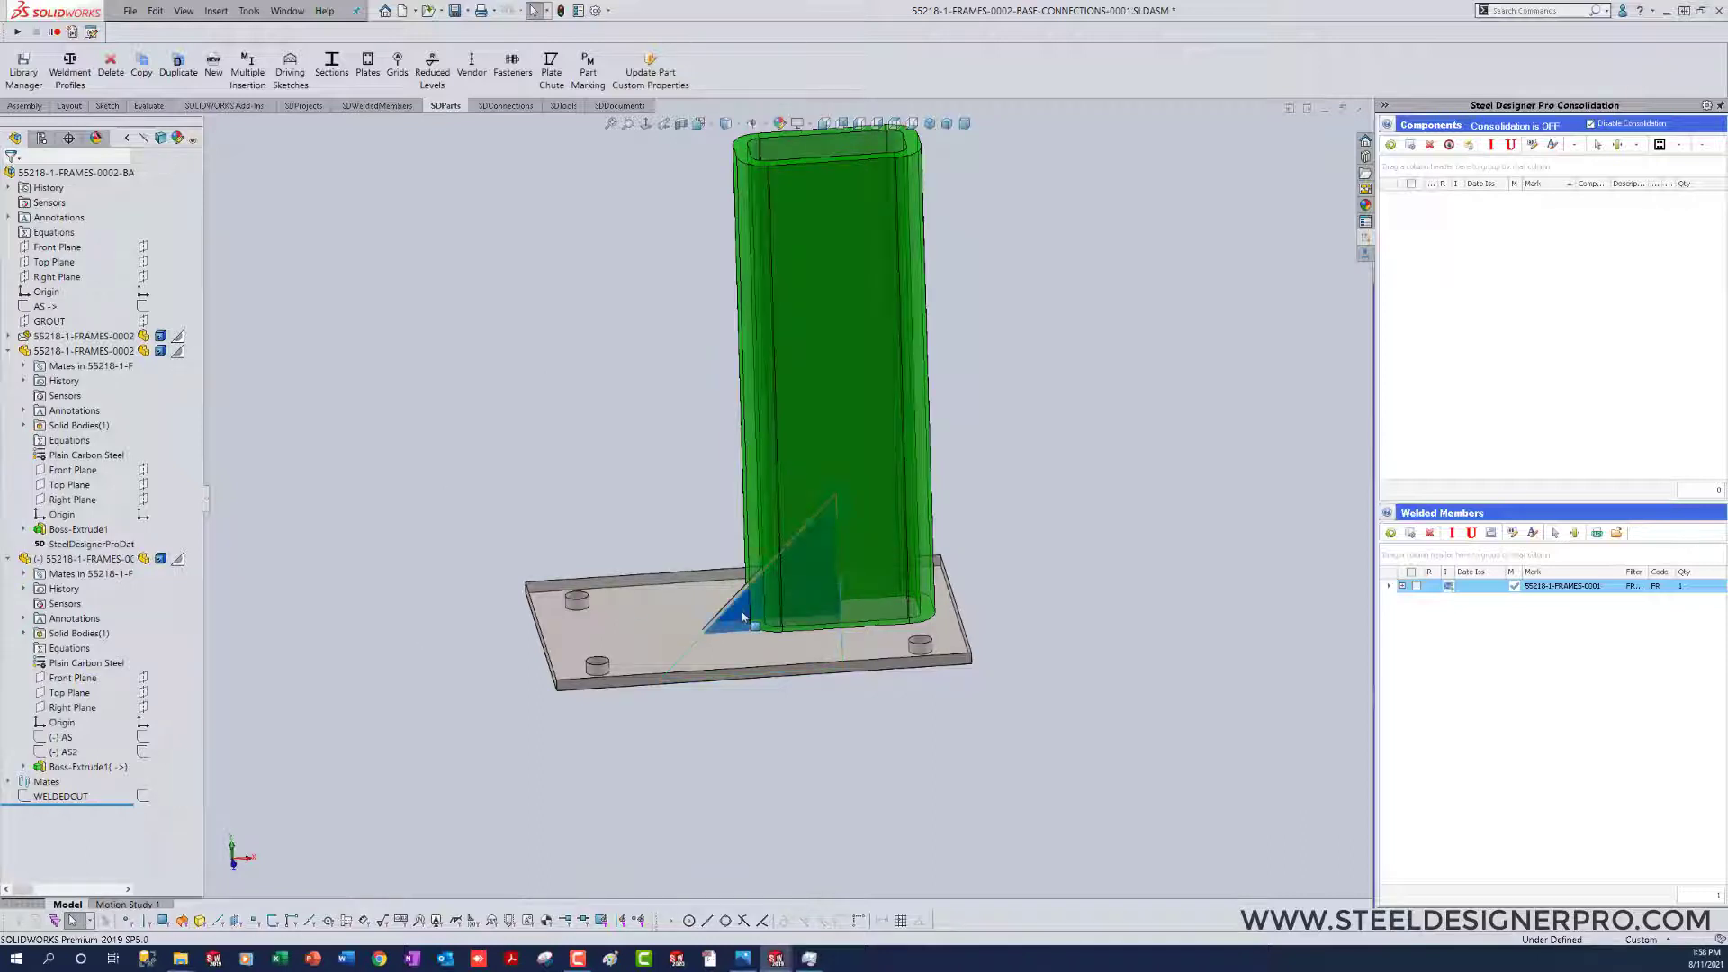
click(779, 530)
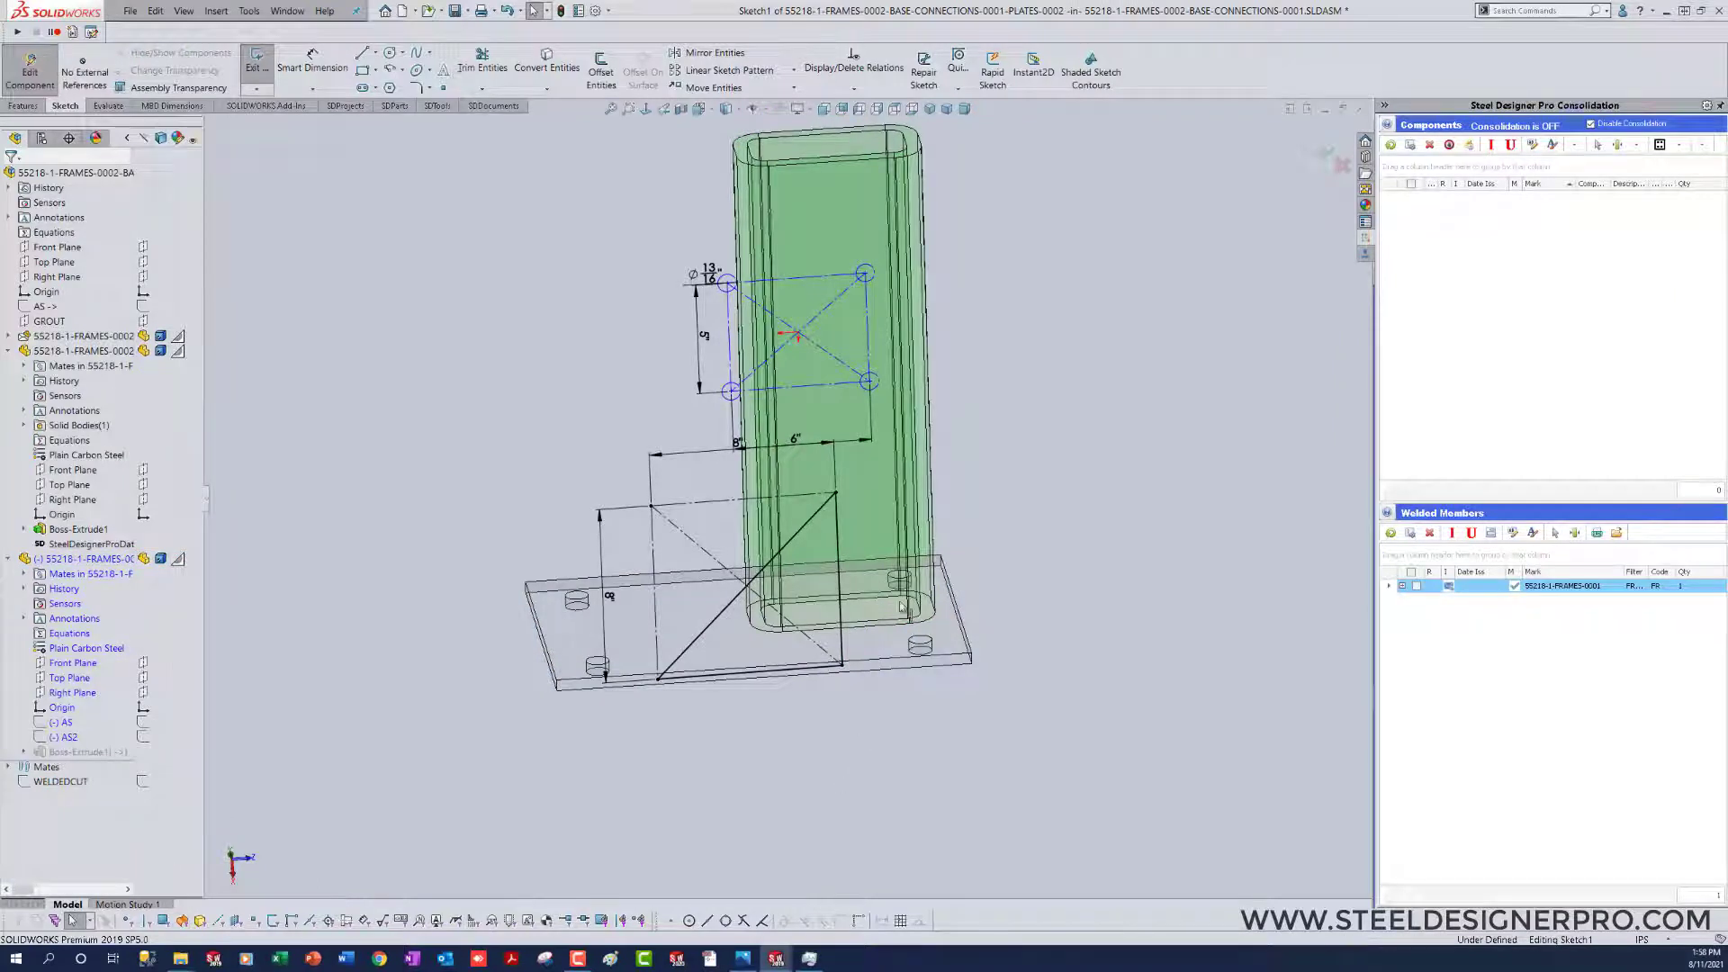
click(796, 334)
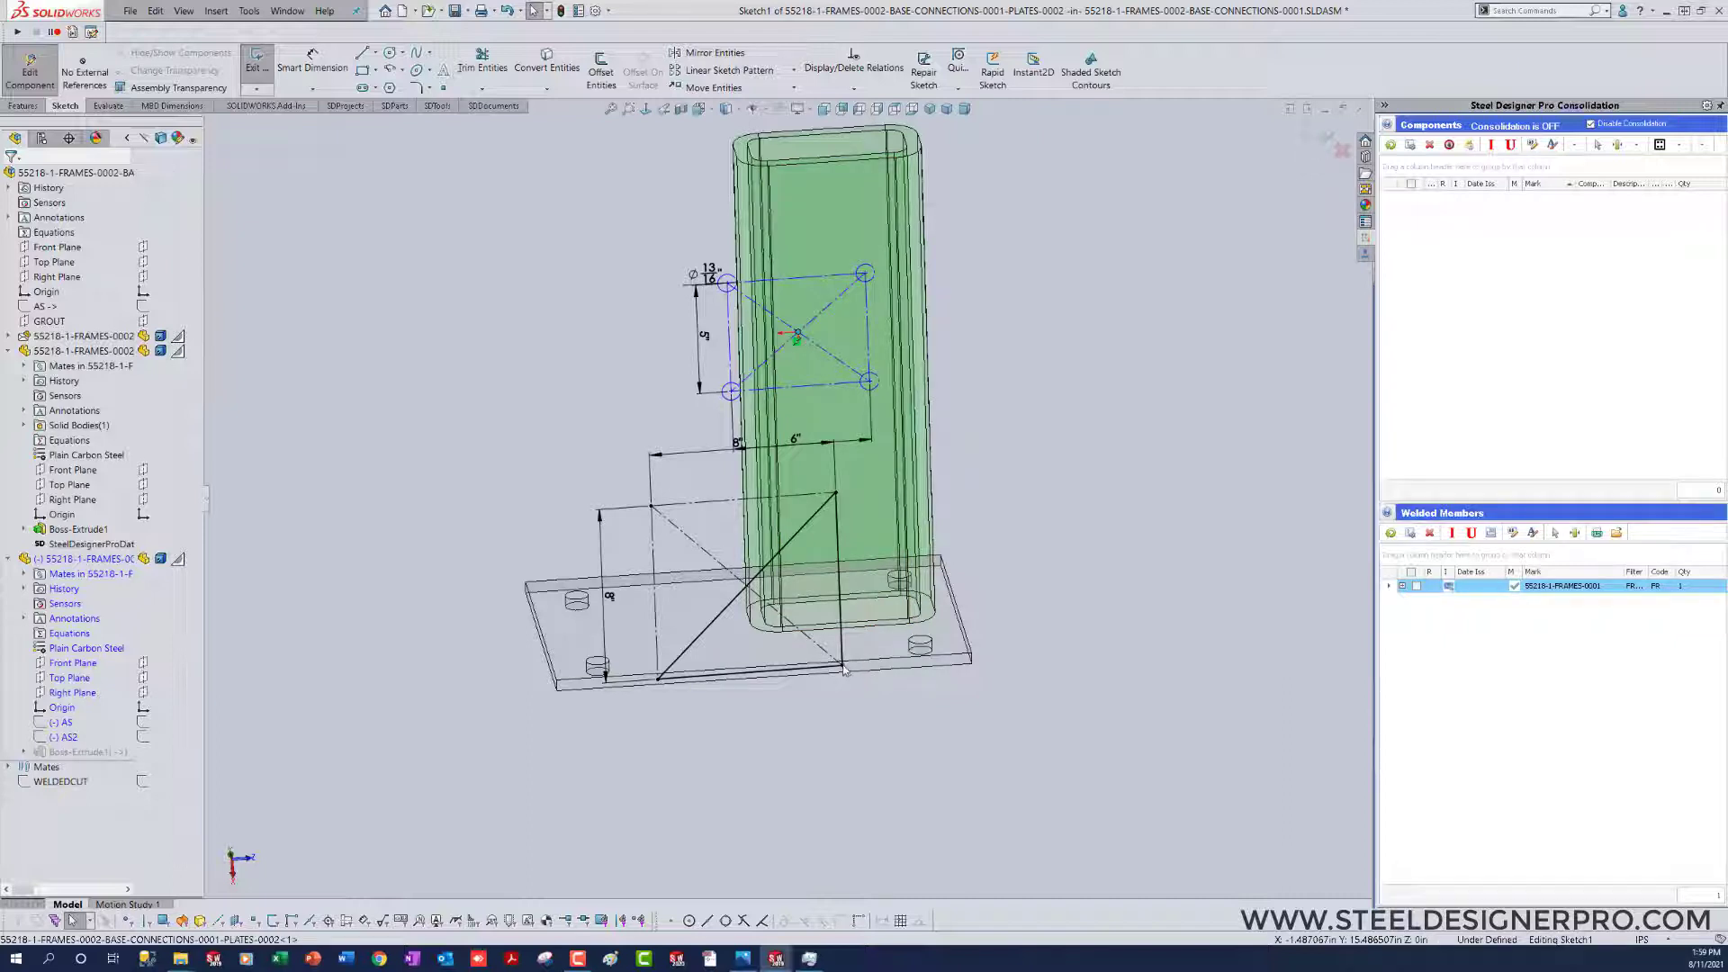
ctrl+click(844, 670)
click(922, 608)
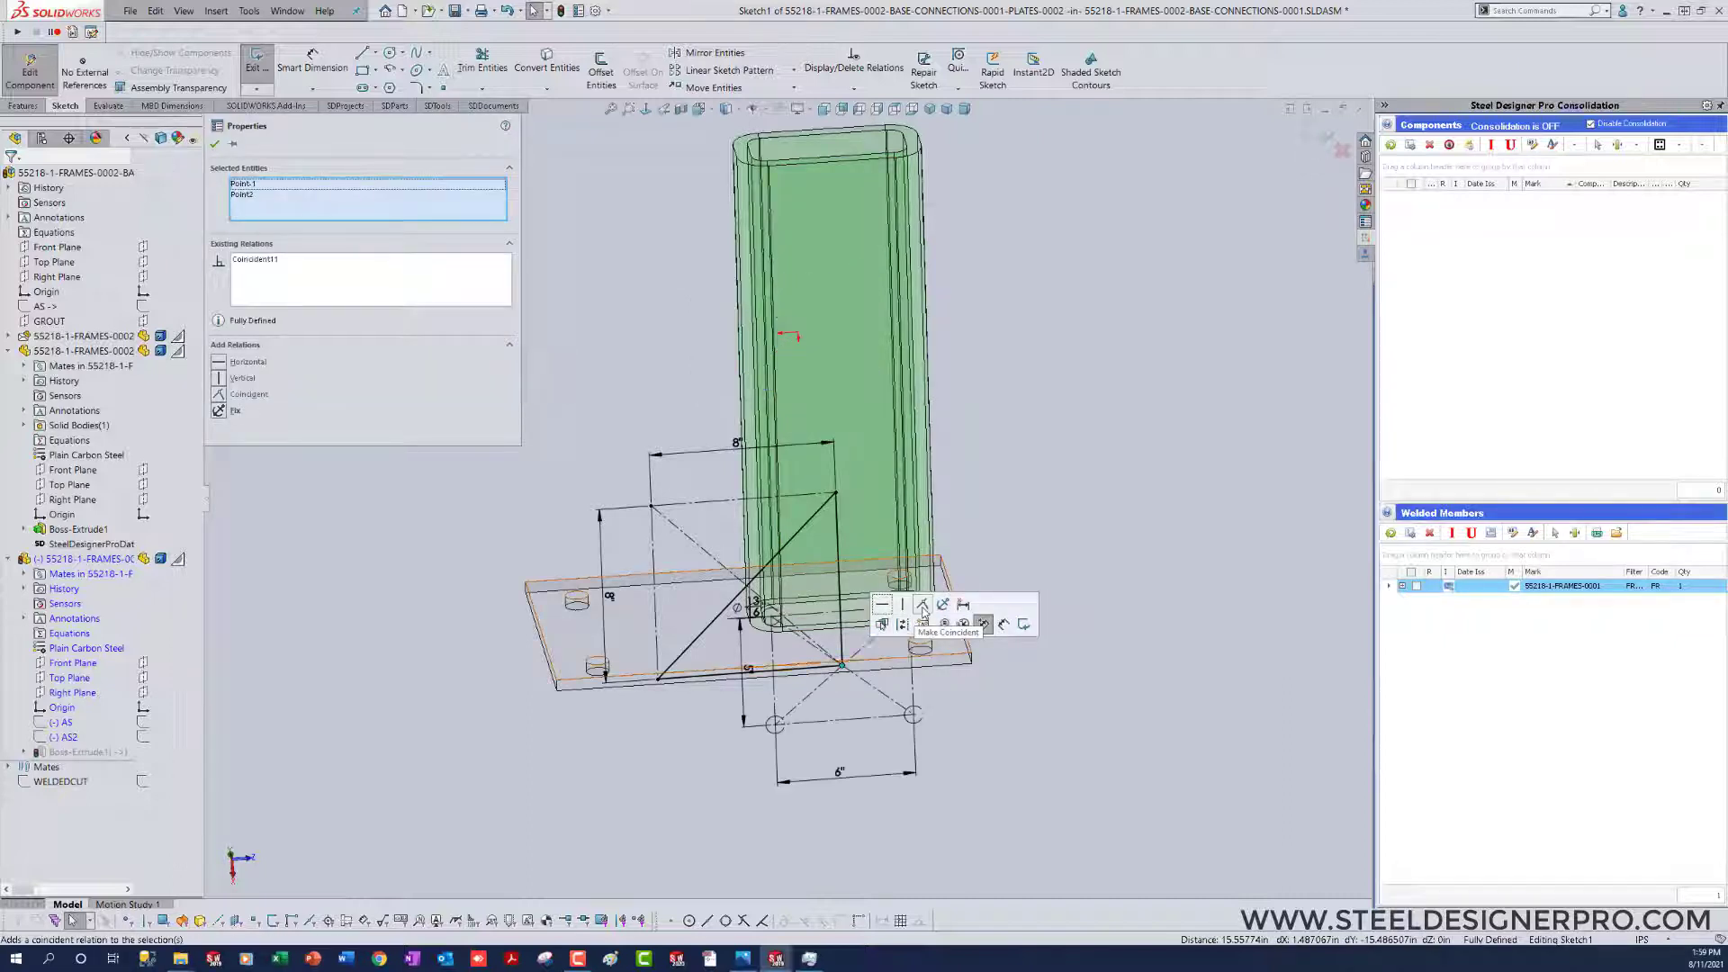
click(1081, 766)
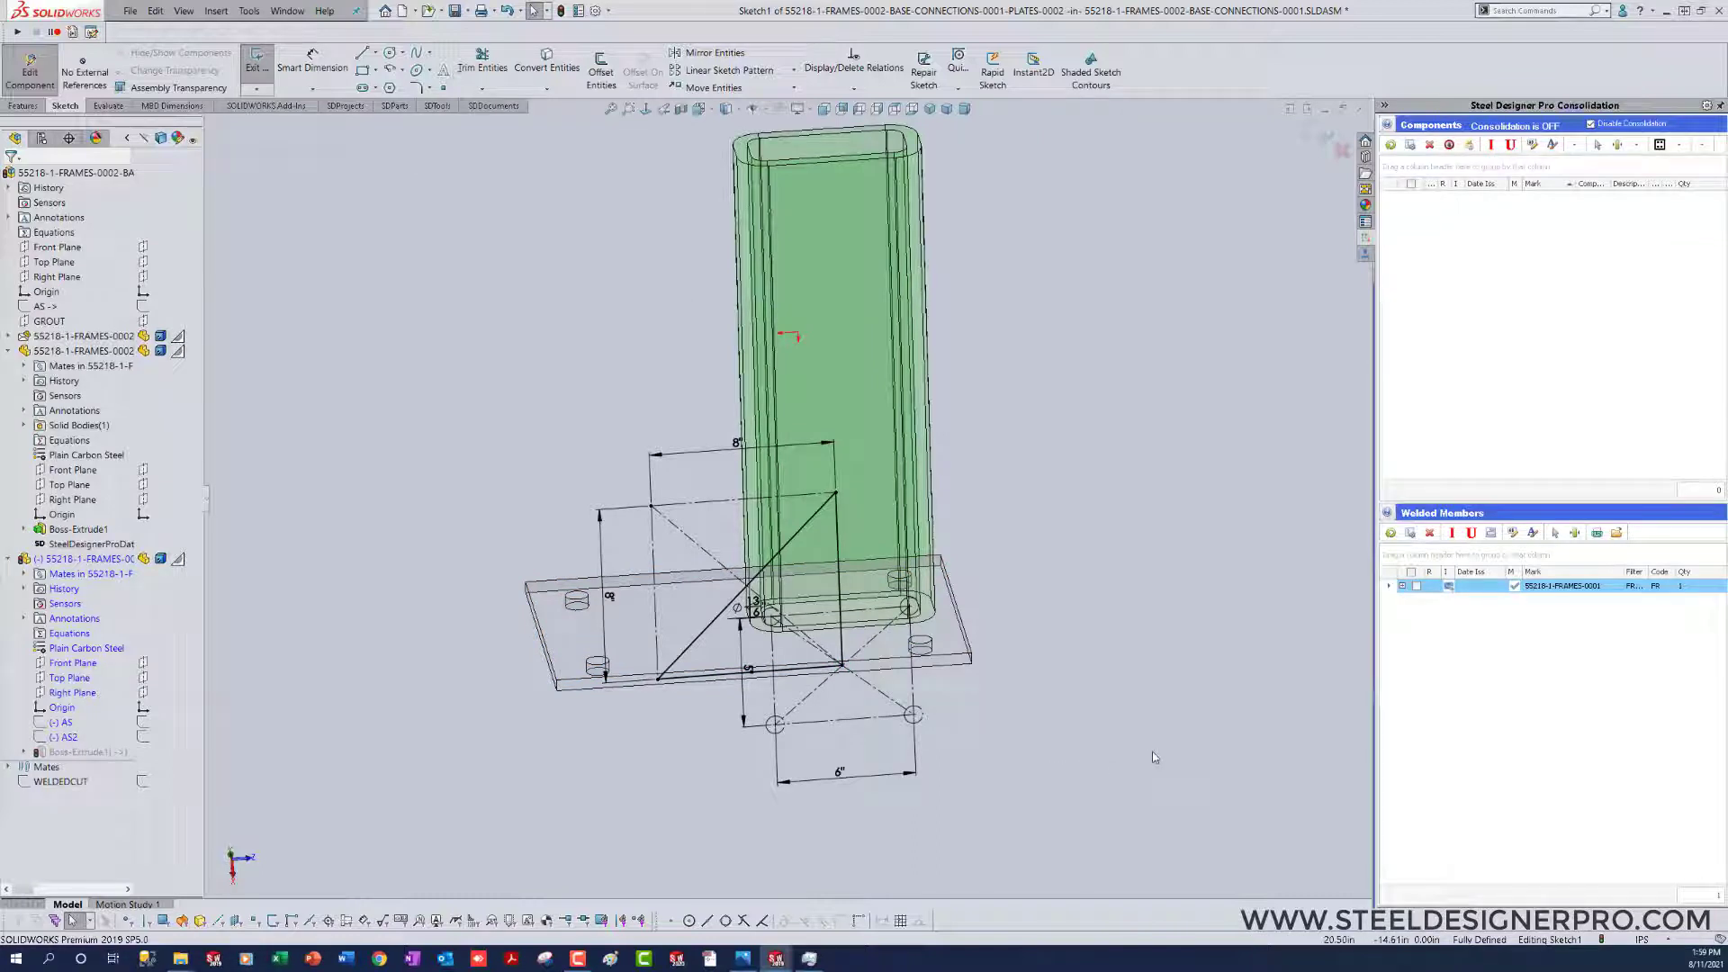
right_drag(1153, 752, 1035, 759)
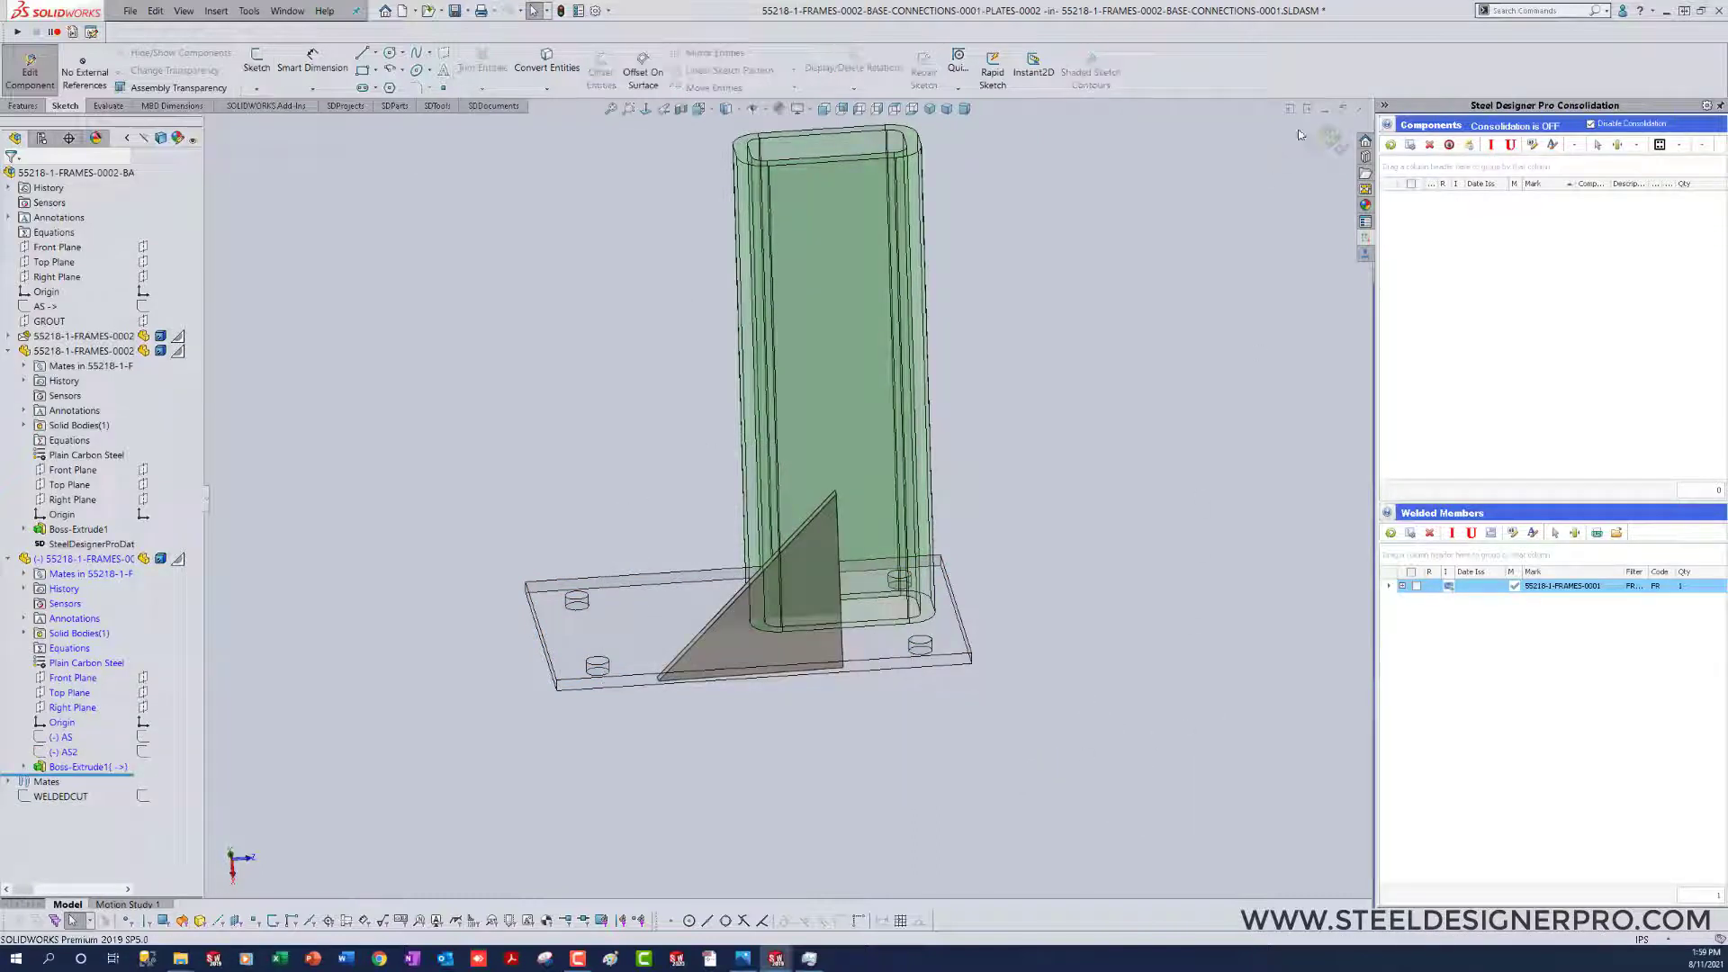
click(1330, 137)
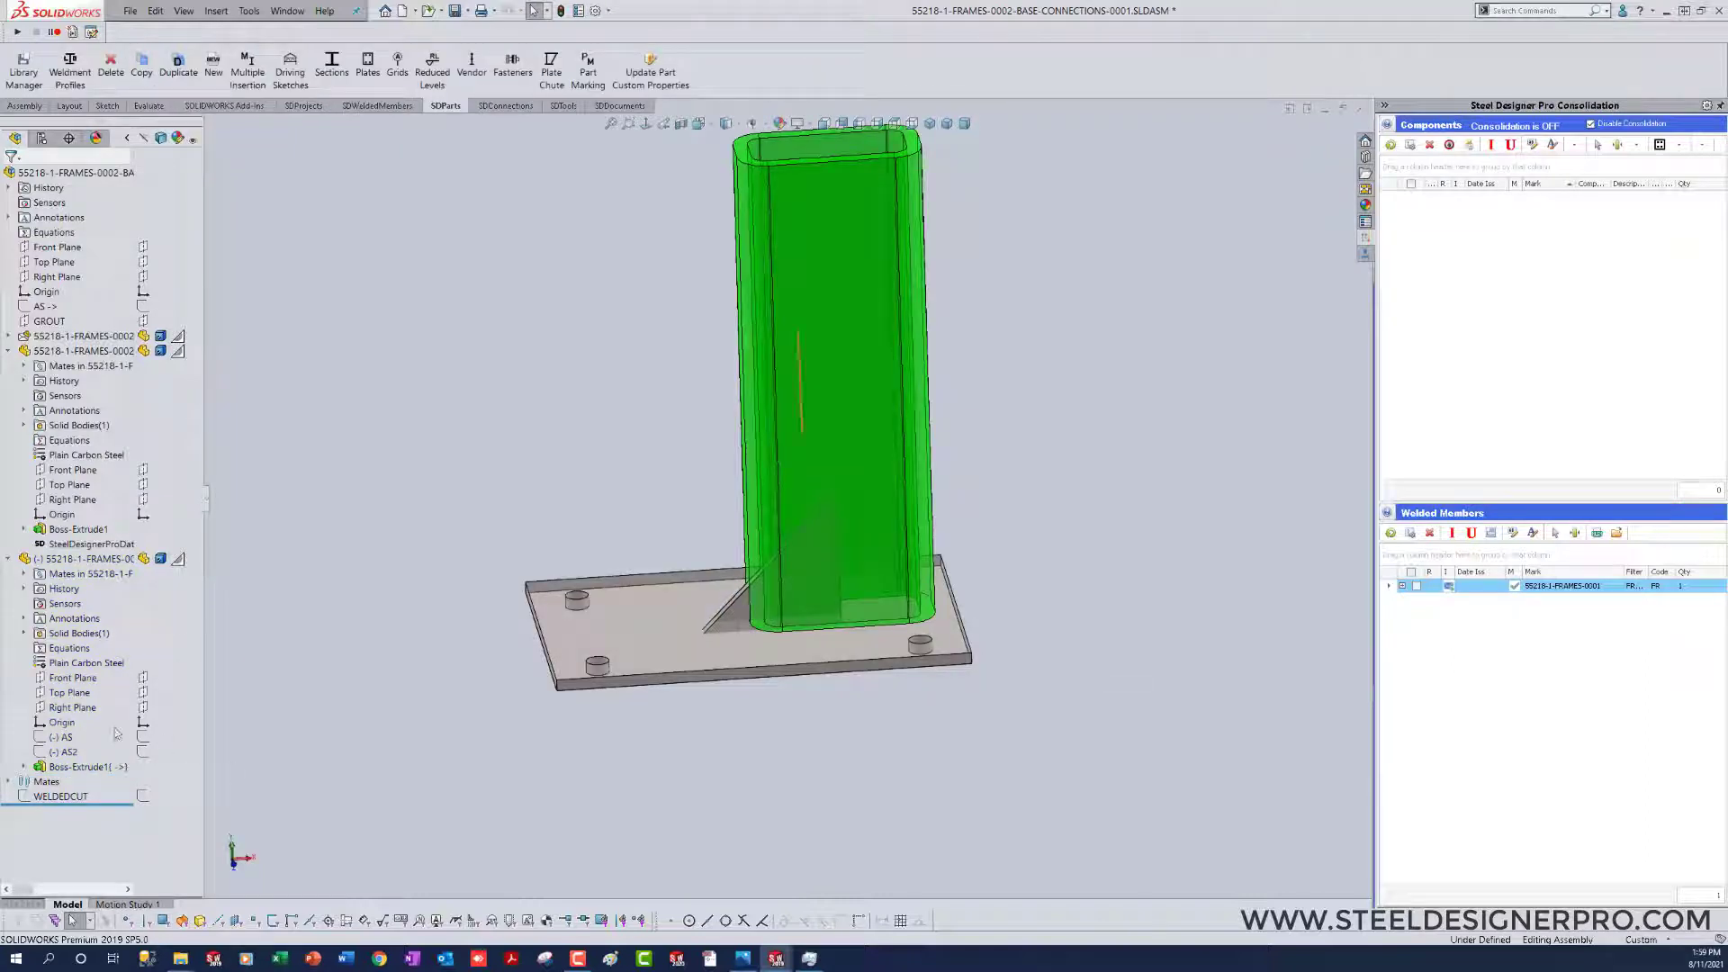
Step: Check where the gusset part's origin lies relative to the triangle, and open the gusset part in its own window
click(60, 726)
middle_drag(817, 837, 814, 818)
click(62, 725)
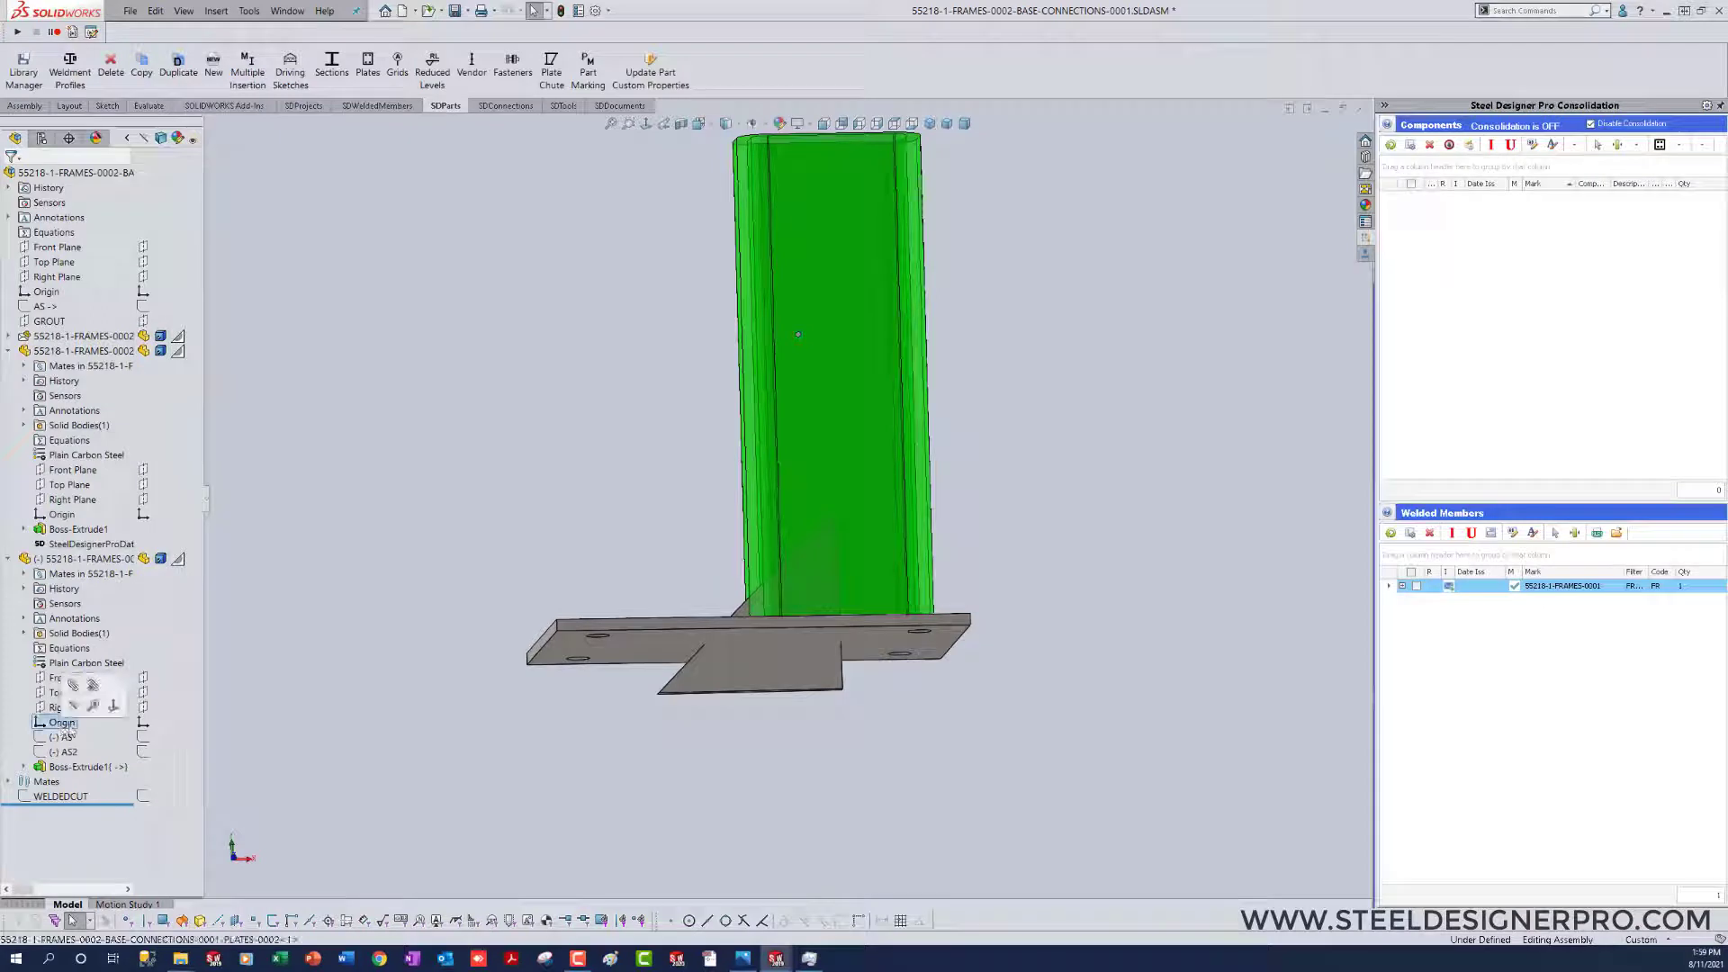
scroll(542, 712, up, 2)
middle_drag(546, 713, 768, 741)
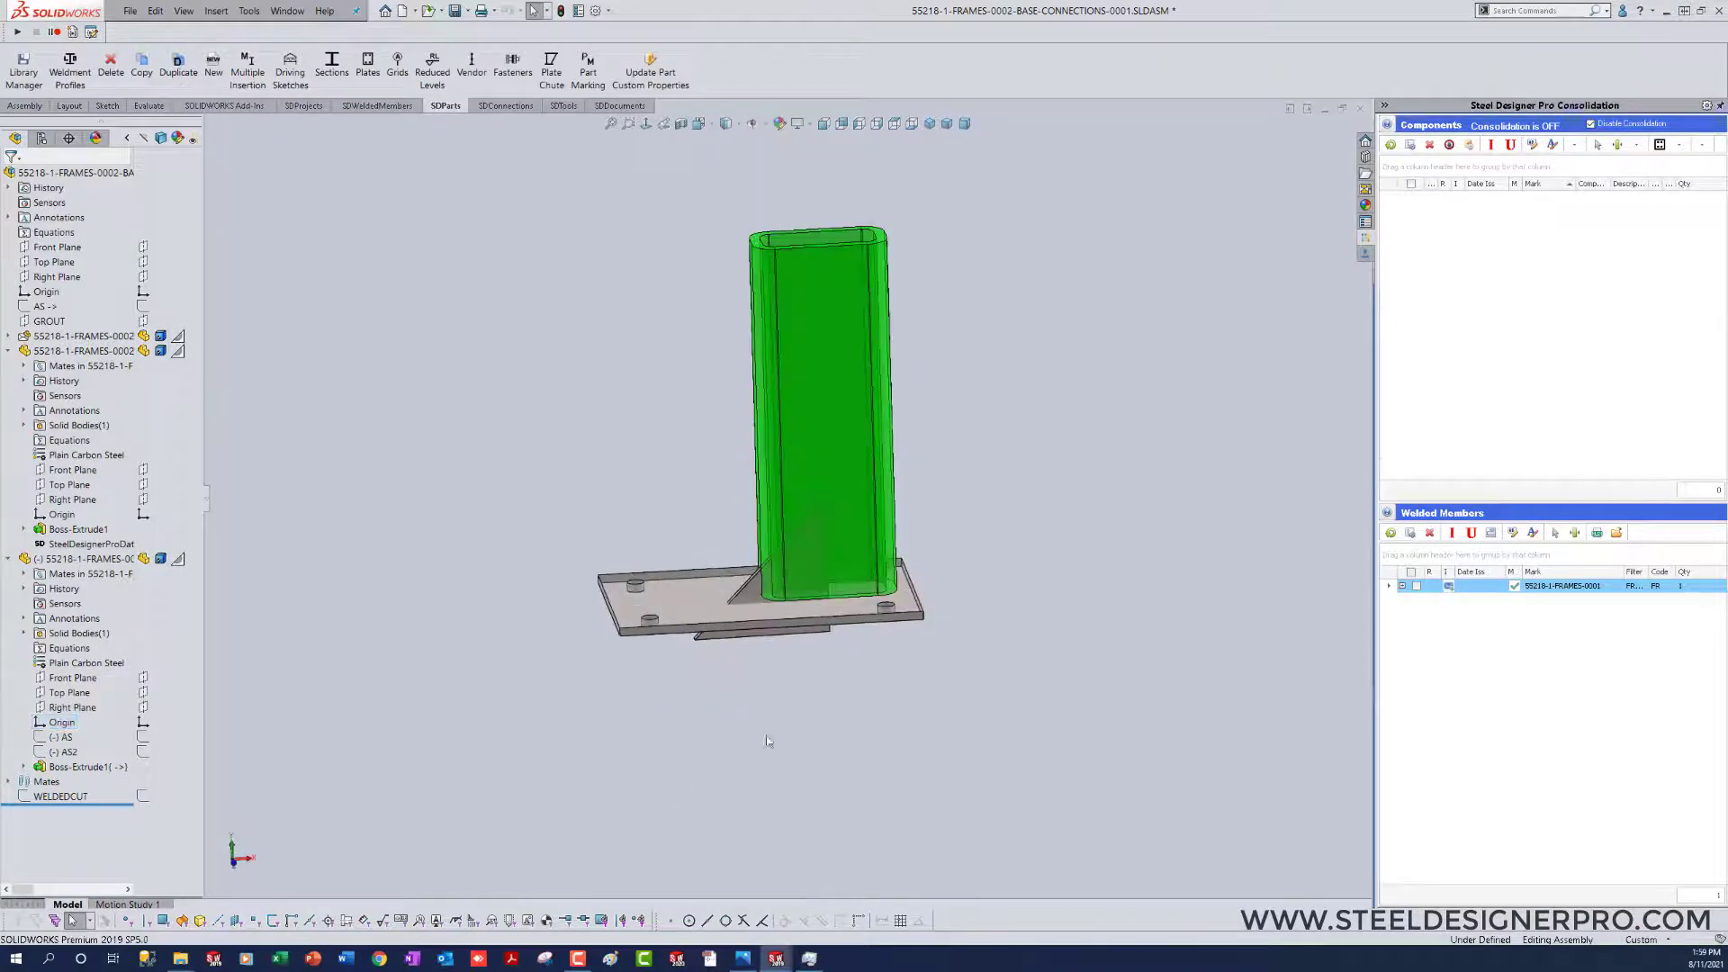
right_click(81, 559)
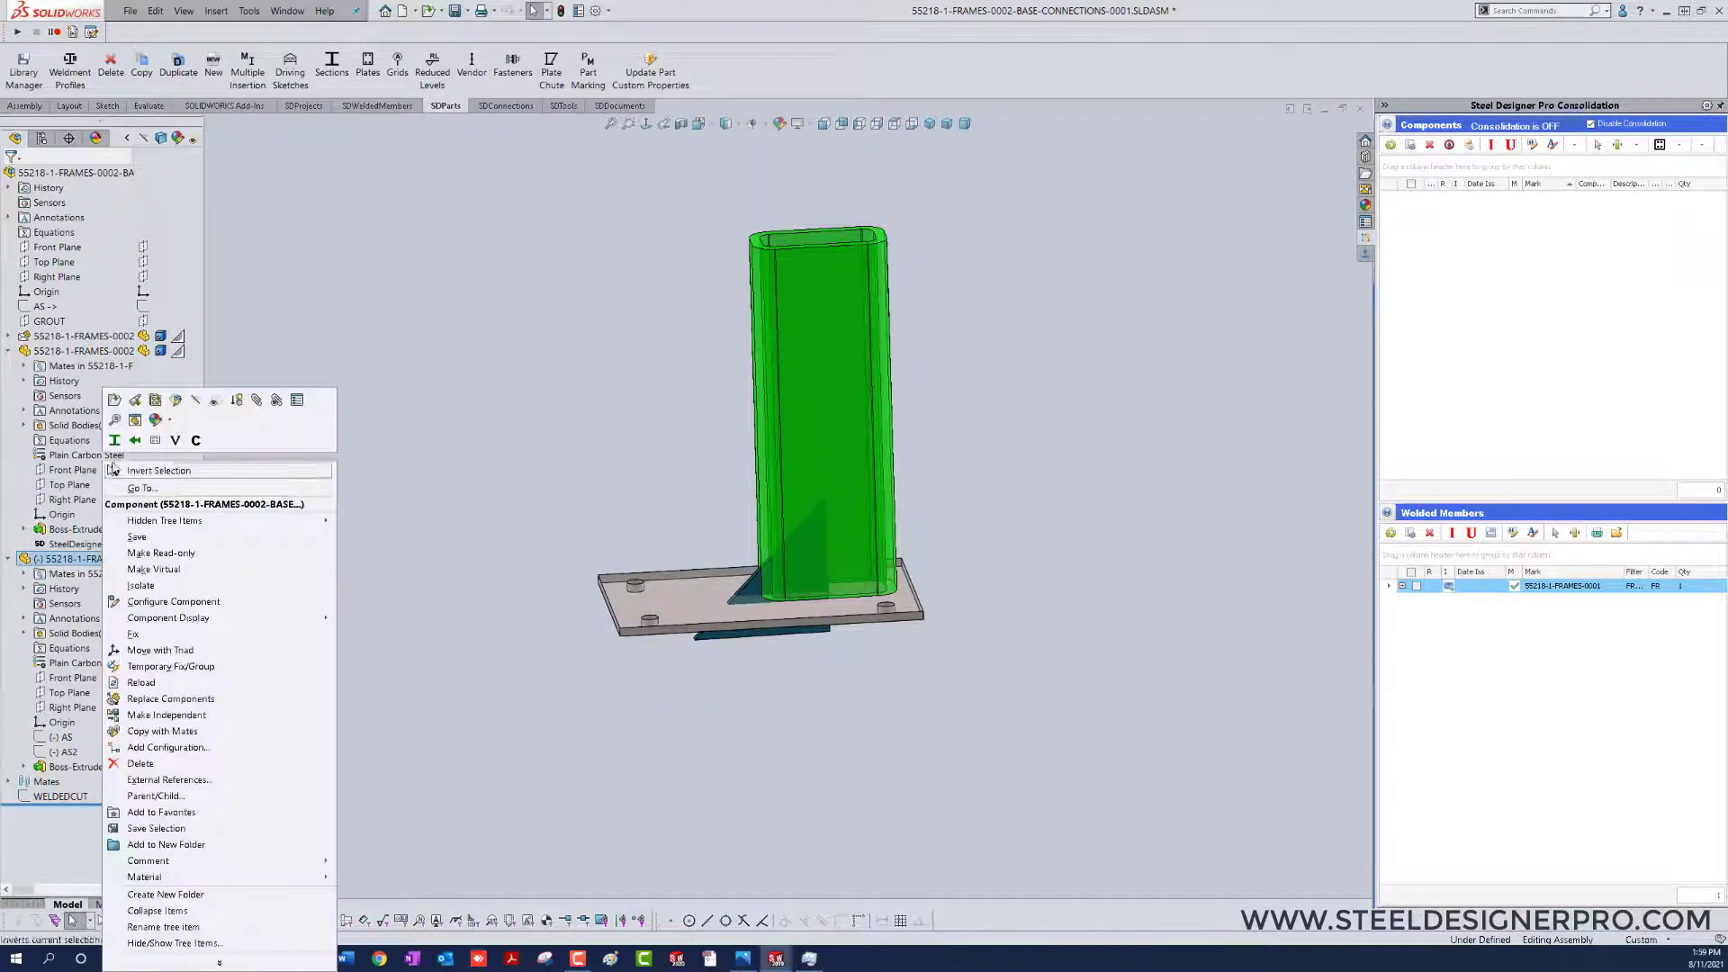
click(113, 403)
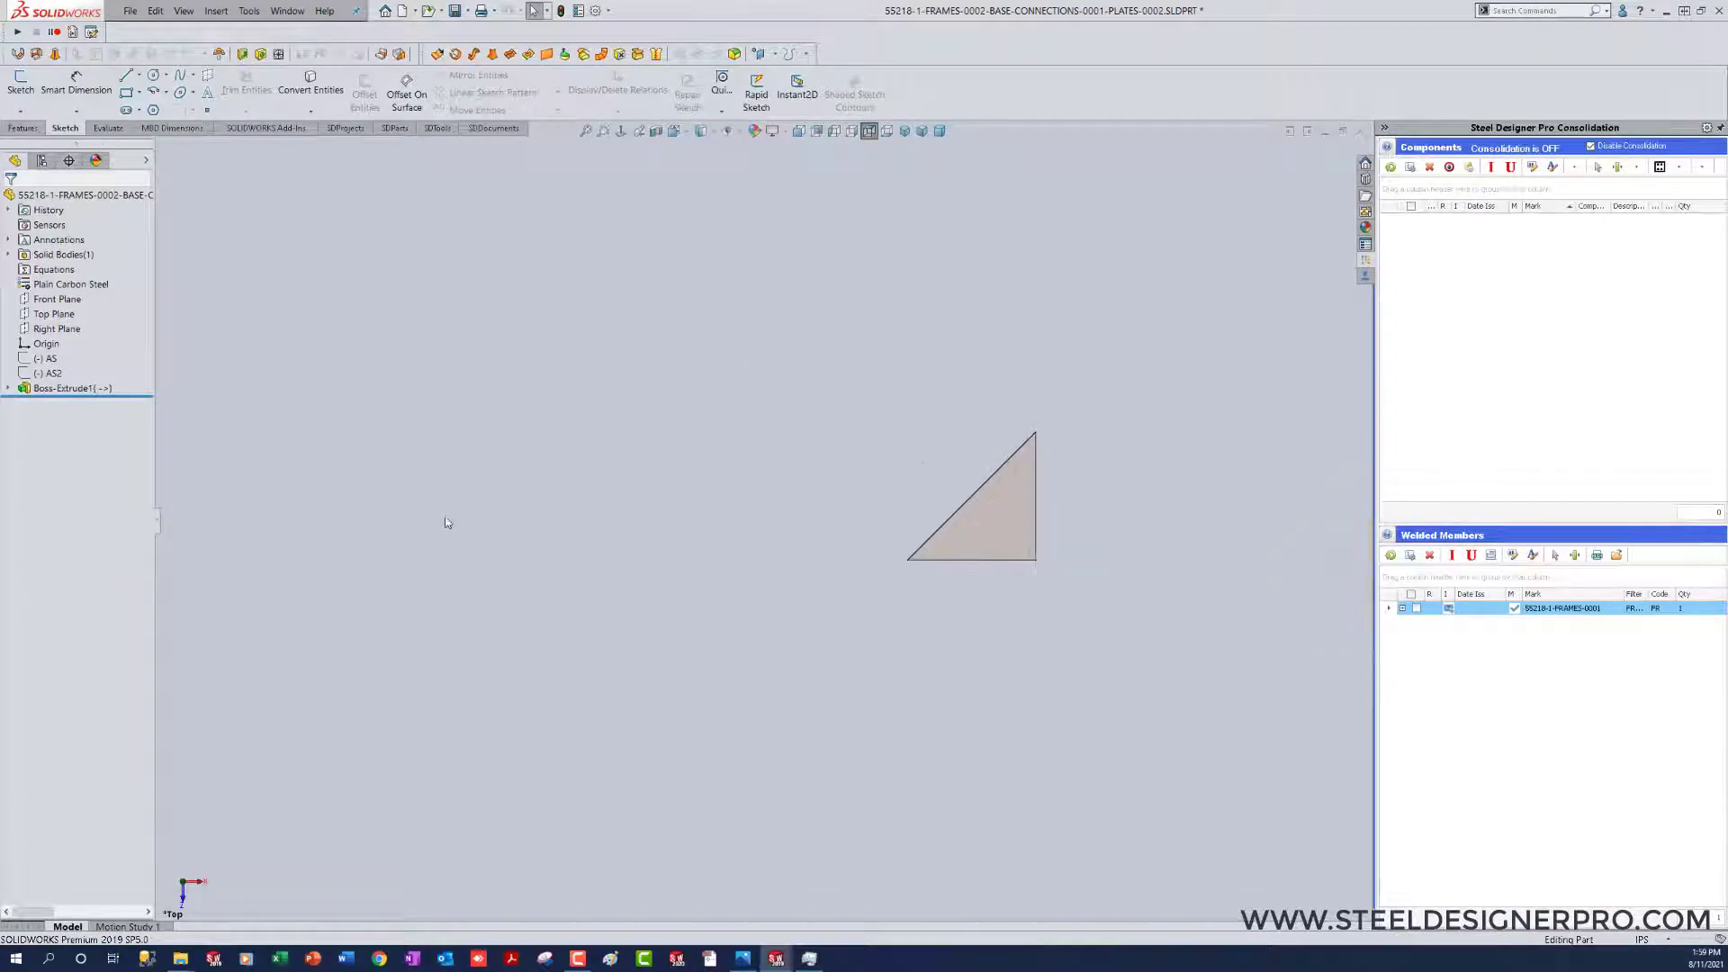
right_click(1009, 510)
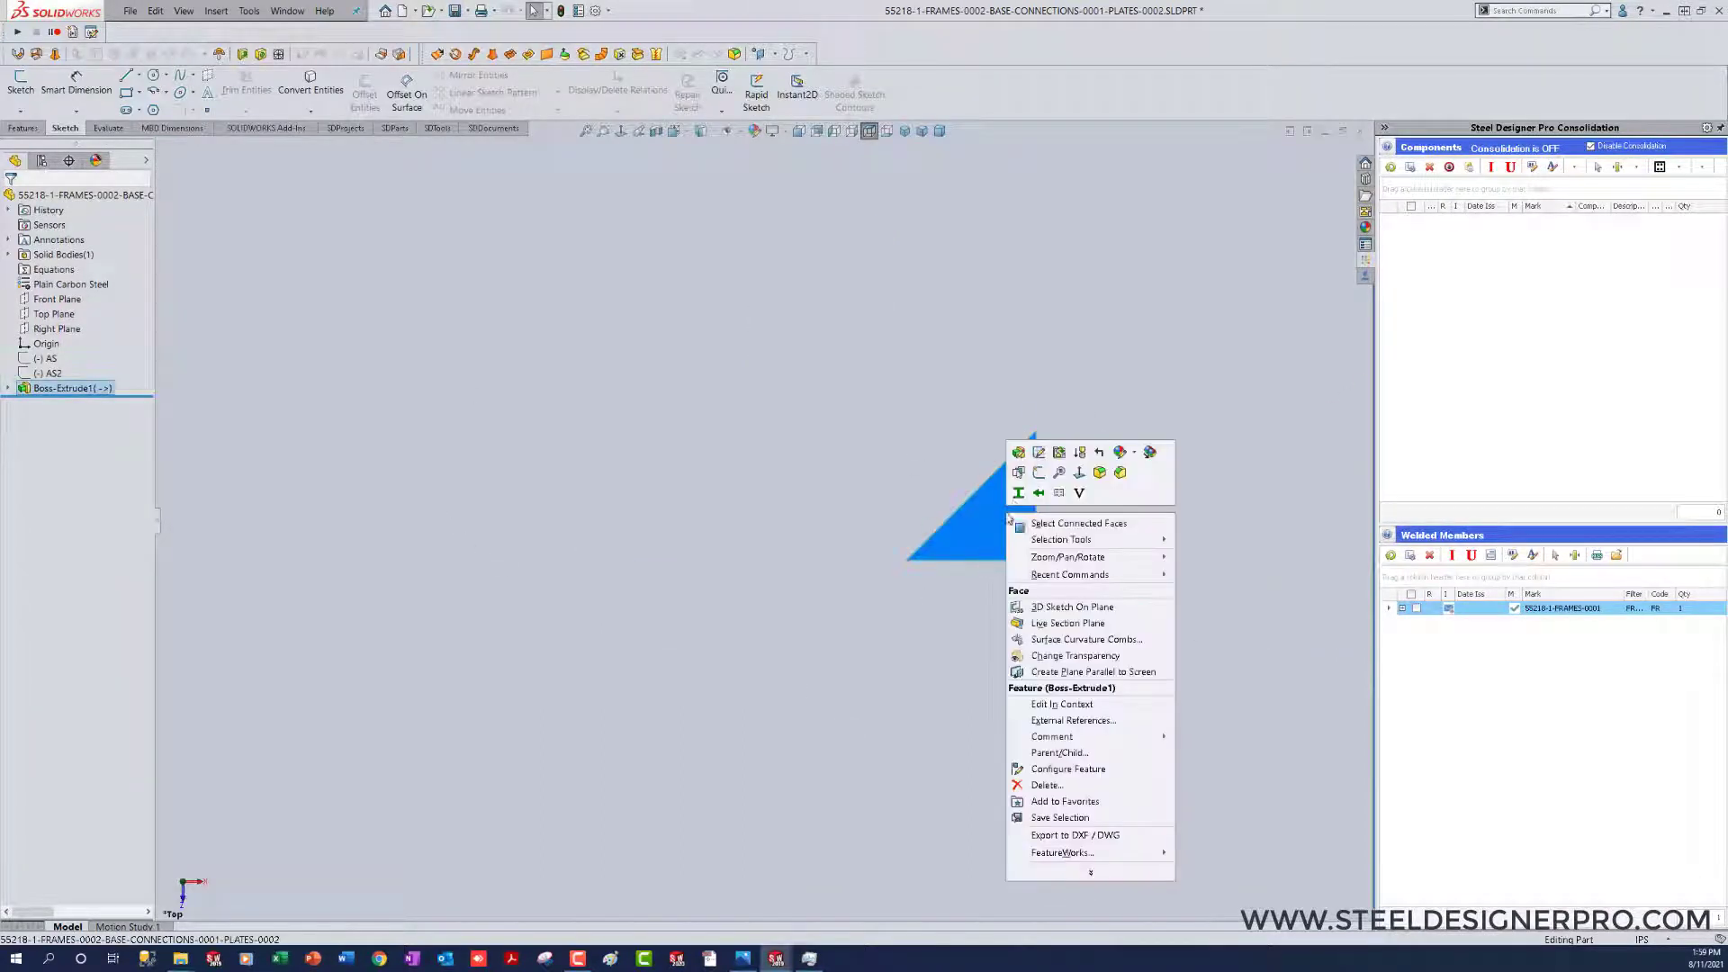
click(1039, 451)
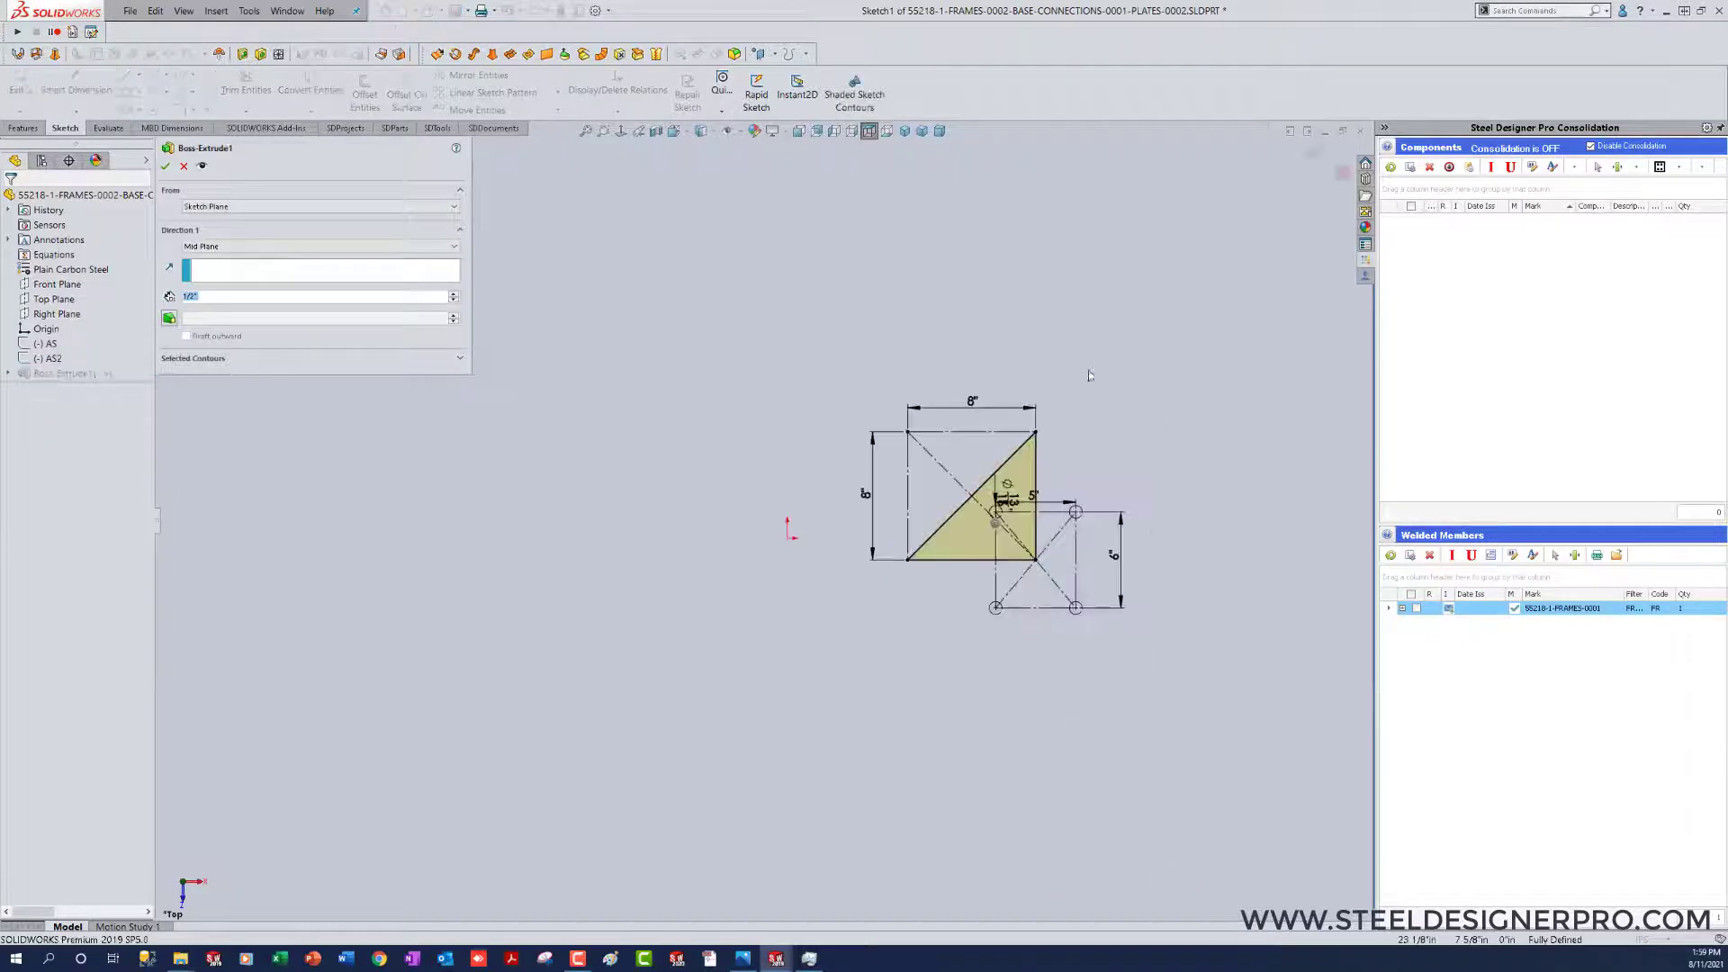
click(184, 167)
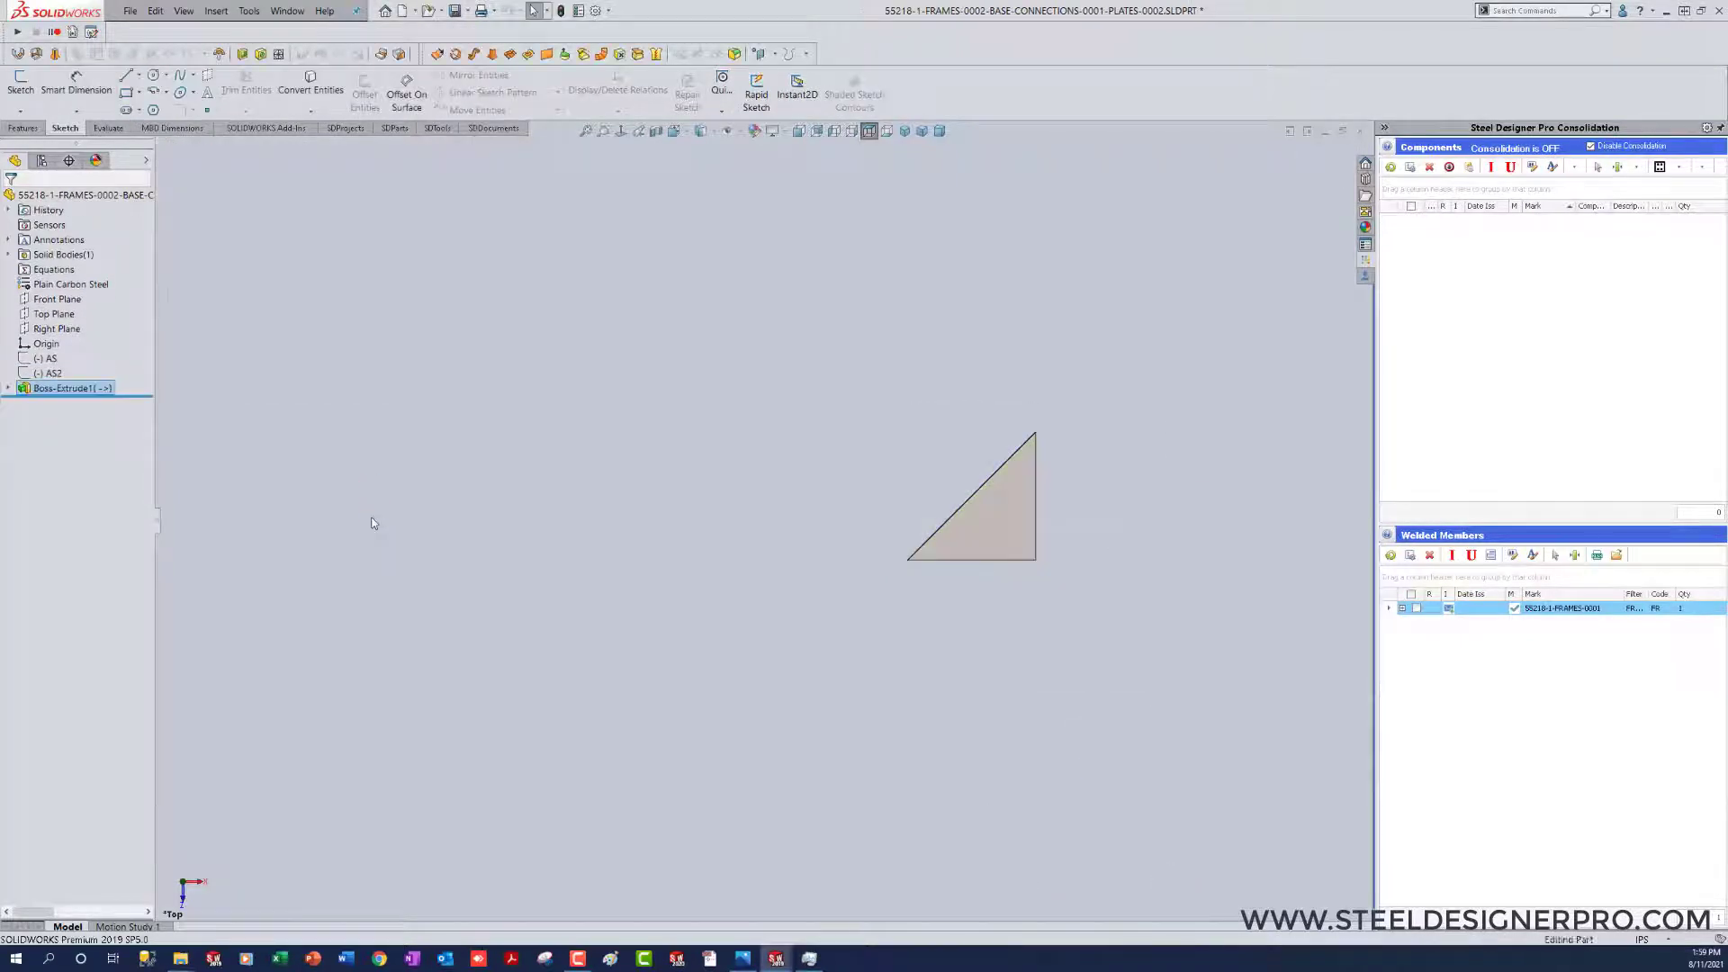
Step: Edit the sketch of the gusset's Boss-Extrude1 and delete the external coincident relation on the triangle's right-angle corner
right_click(63, 394)
click(101, 354)
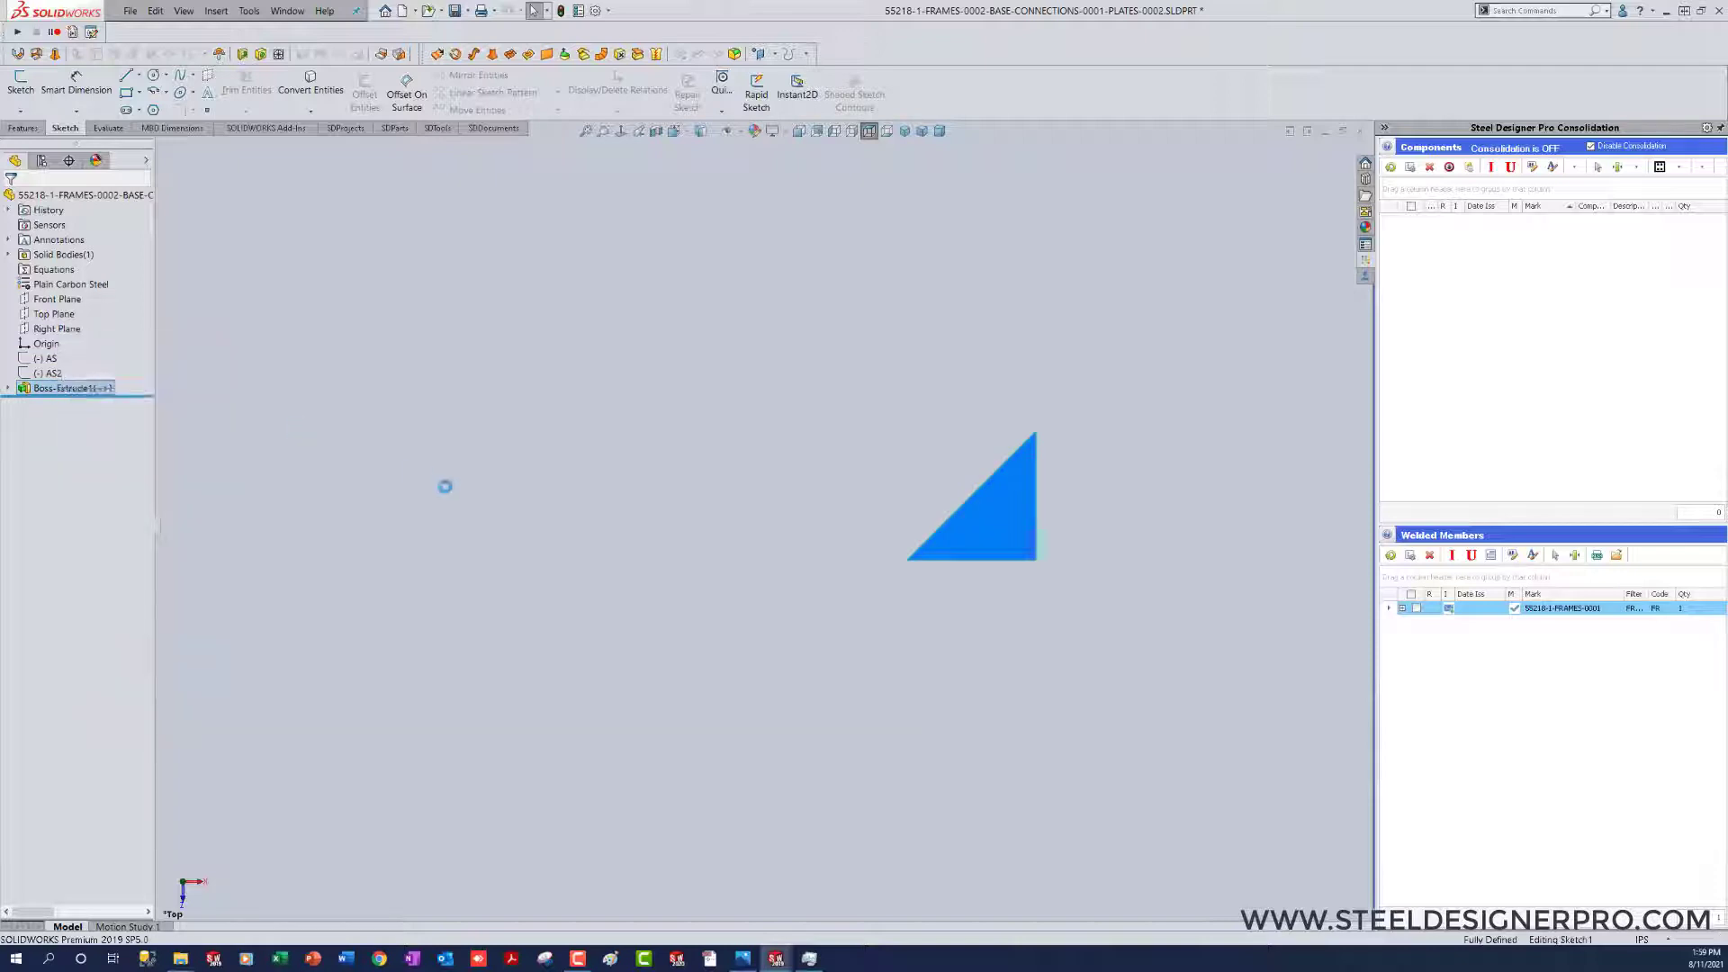
scroll(1087, 733, down, 2)
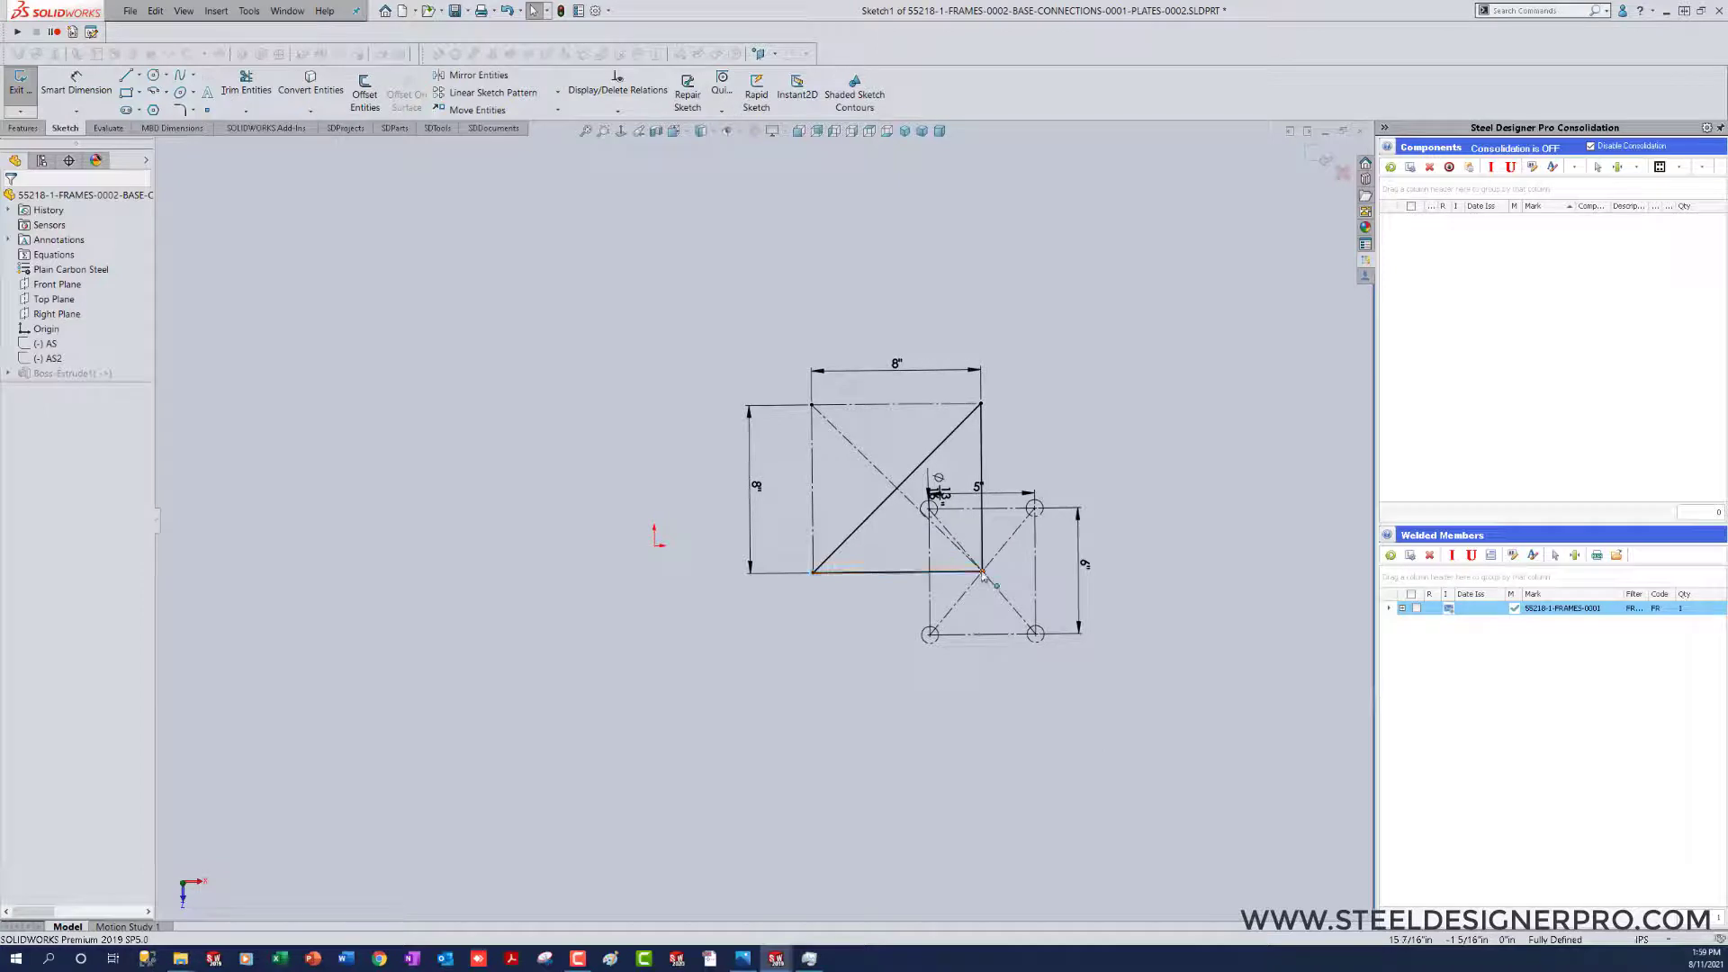
click(982, 572)
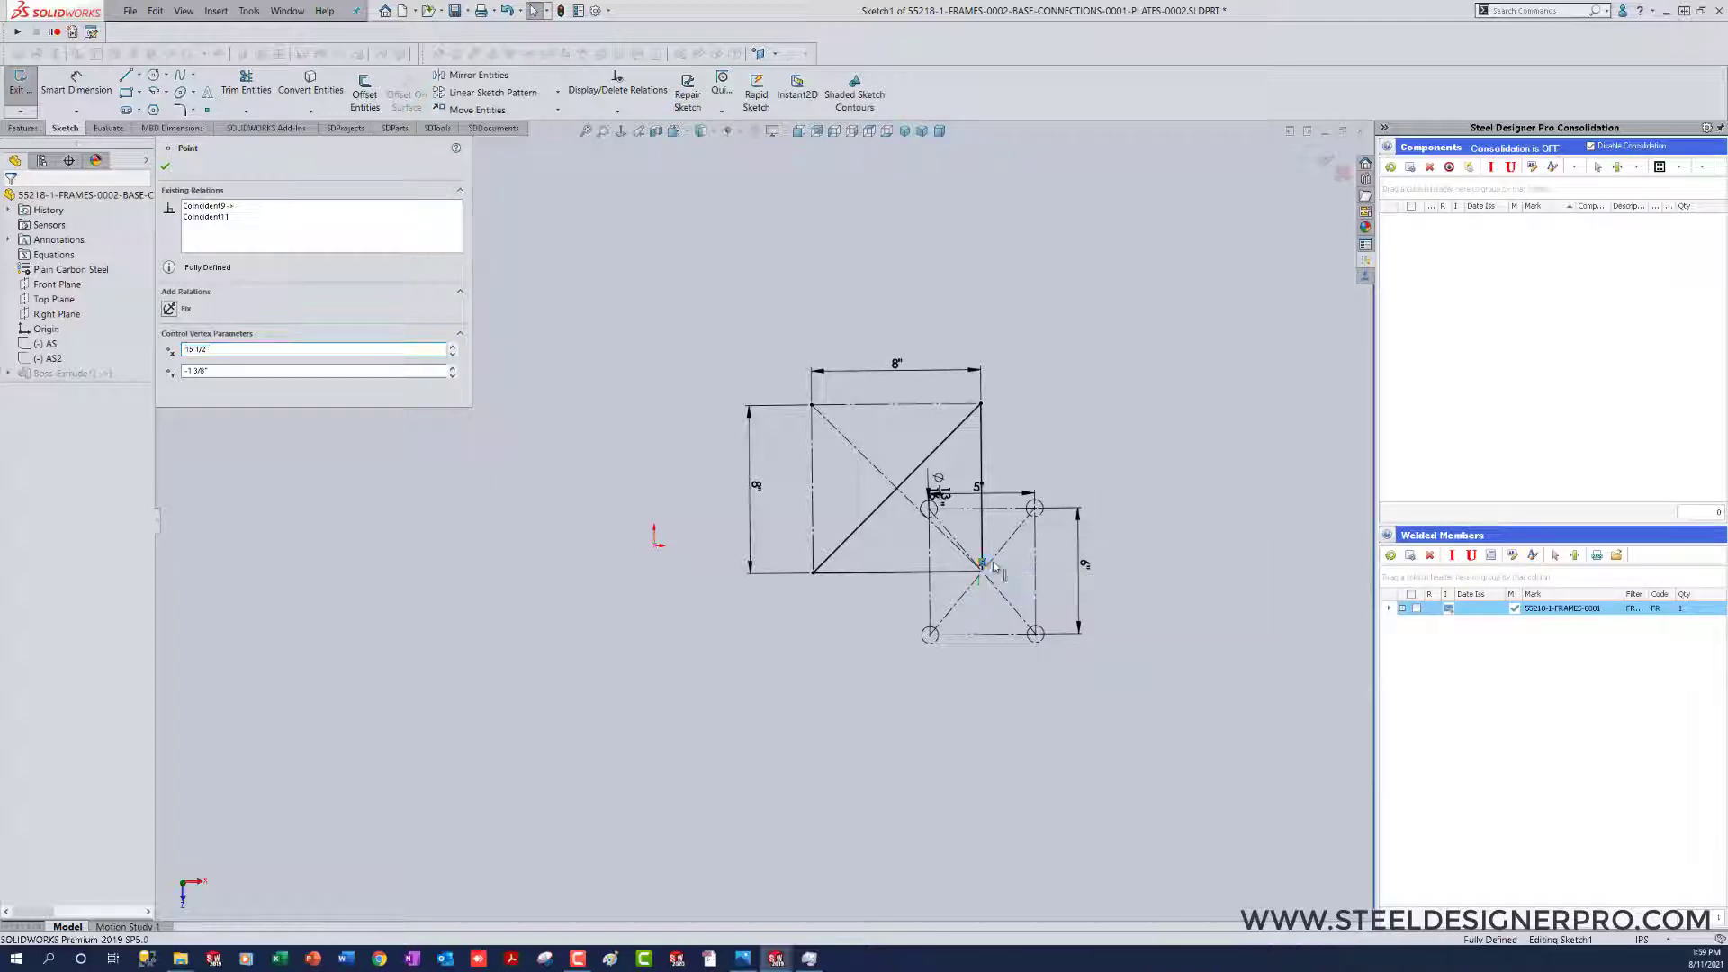
key(Delete)
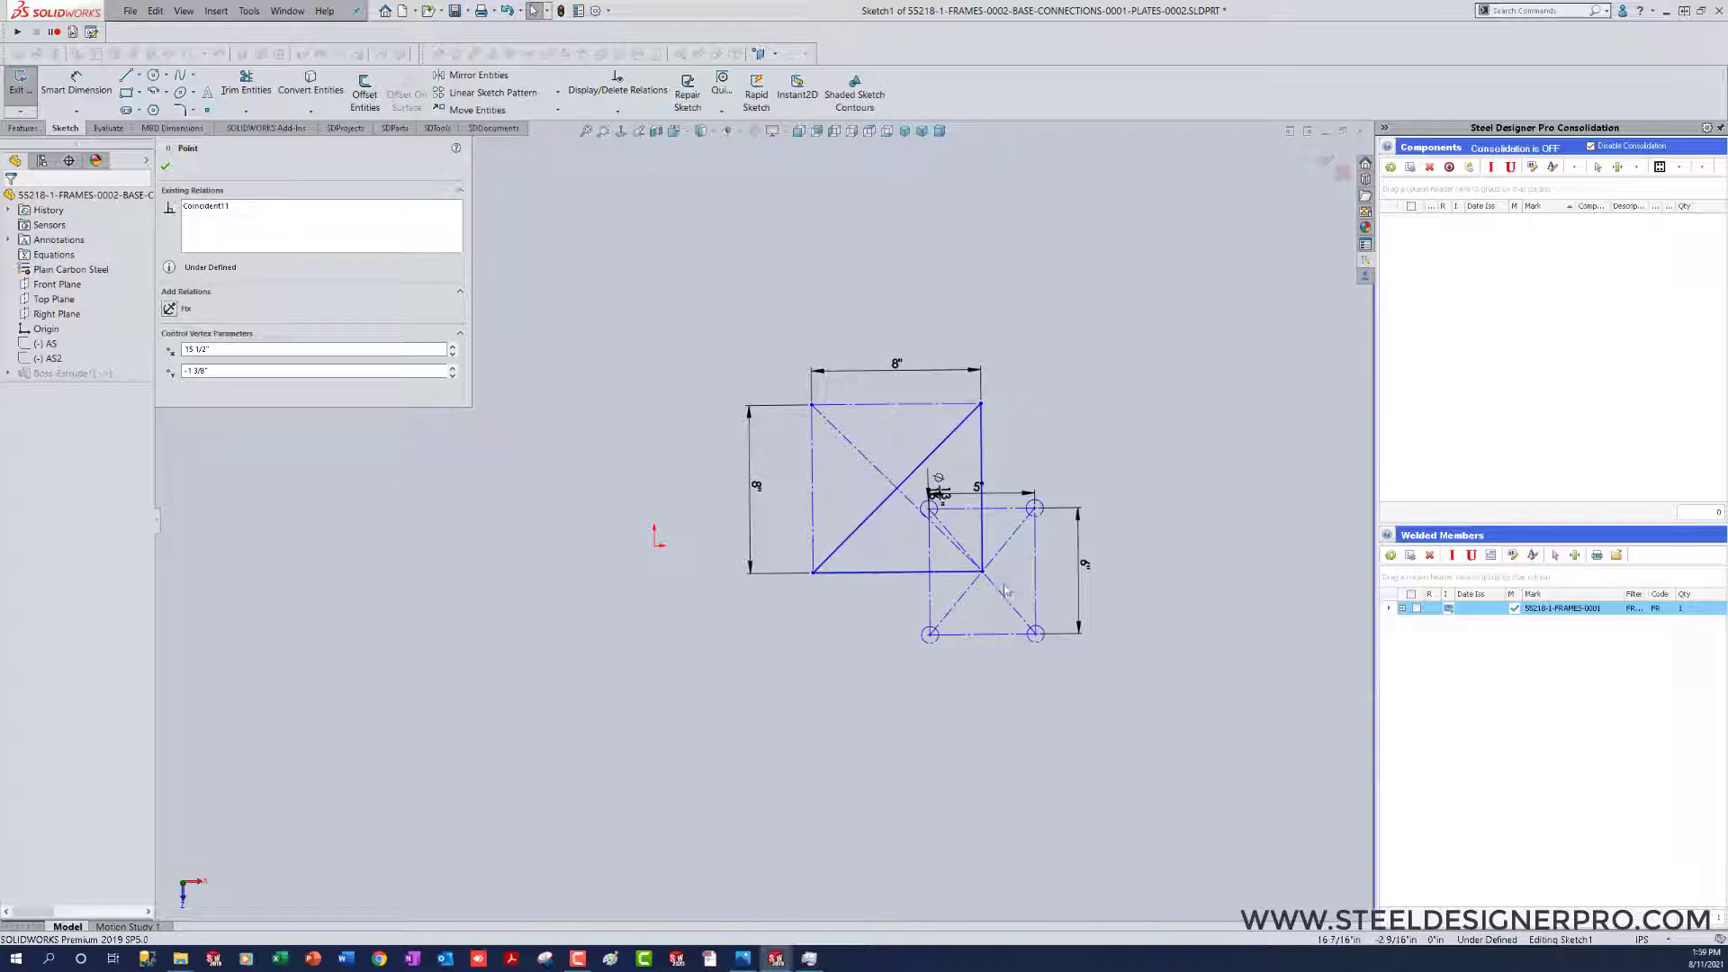
Step: Move the triangle's right-angle corner onto the part origin, exit the sketch, and save and close the gusset part
mouse_move(985, 576)
mouse_down()
mouse_move(853, 519)
mouse_move(656, 546)
mouse_up()
click(784, 713)
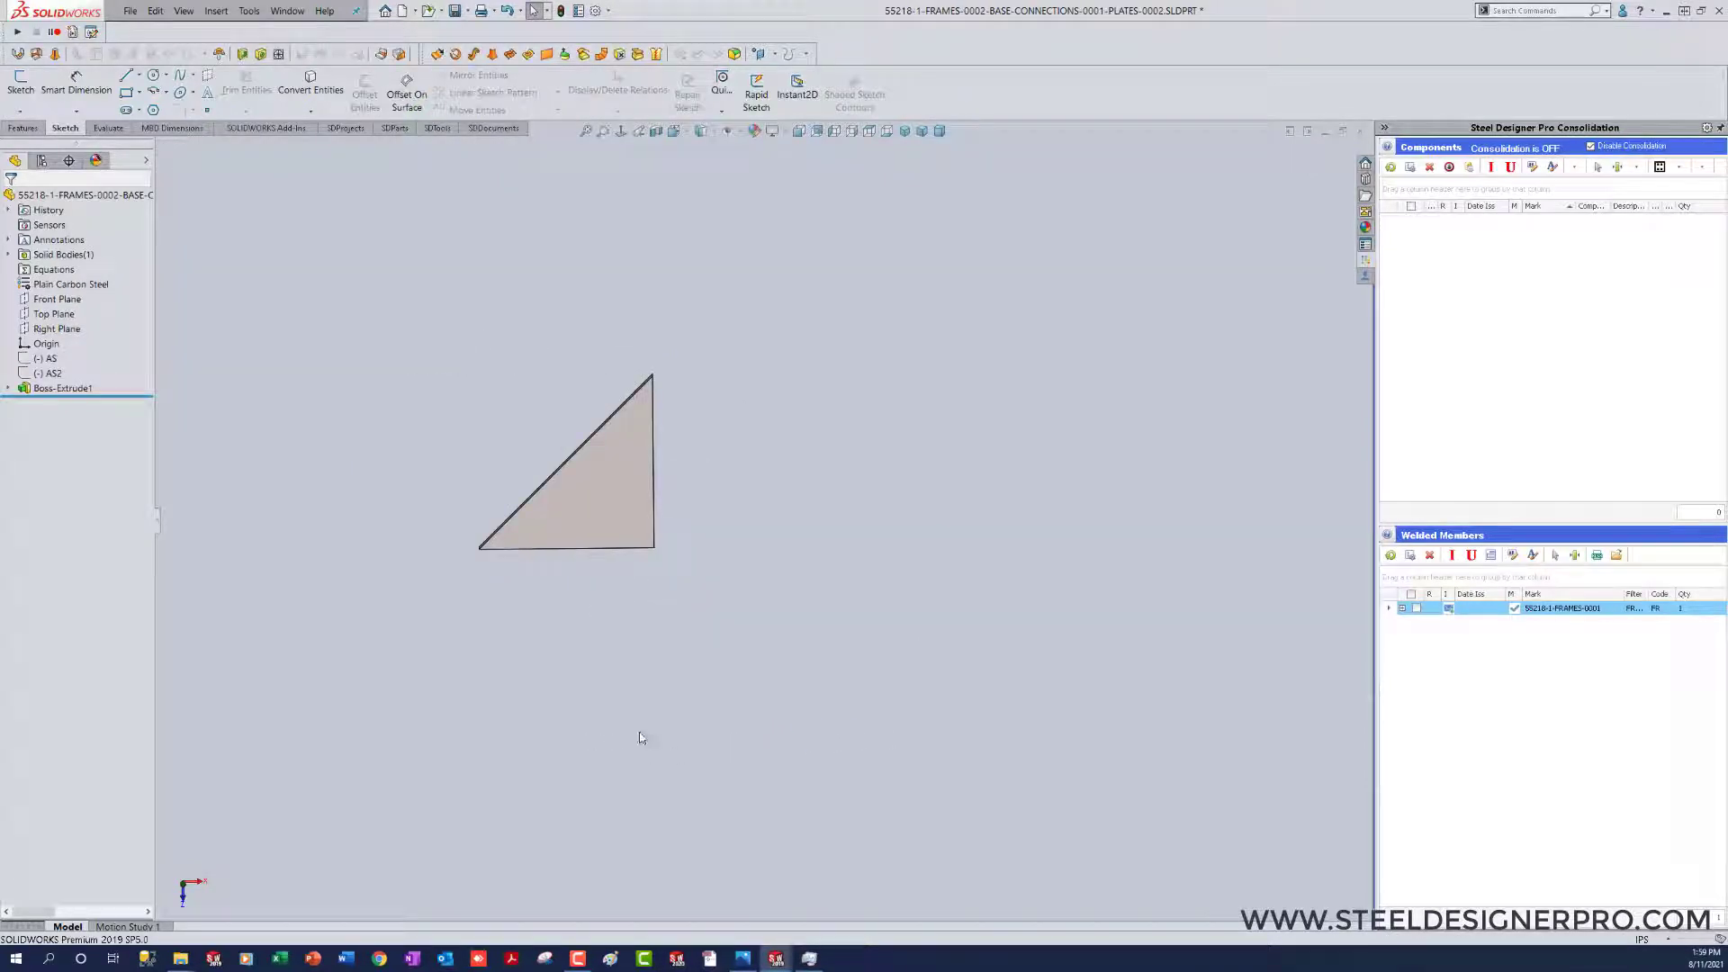
key(ctrl+s)
key(ctrl+w)
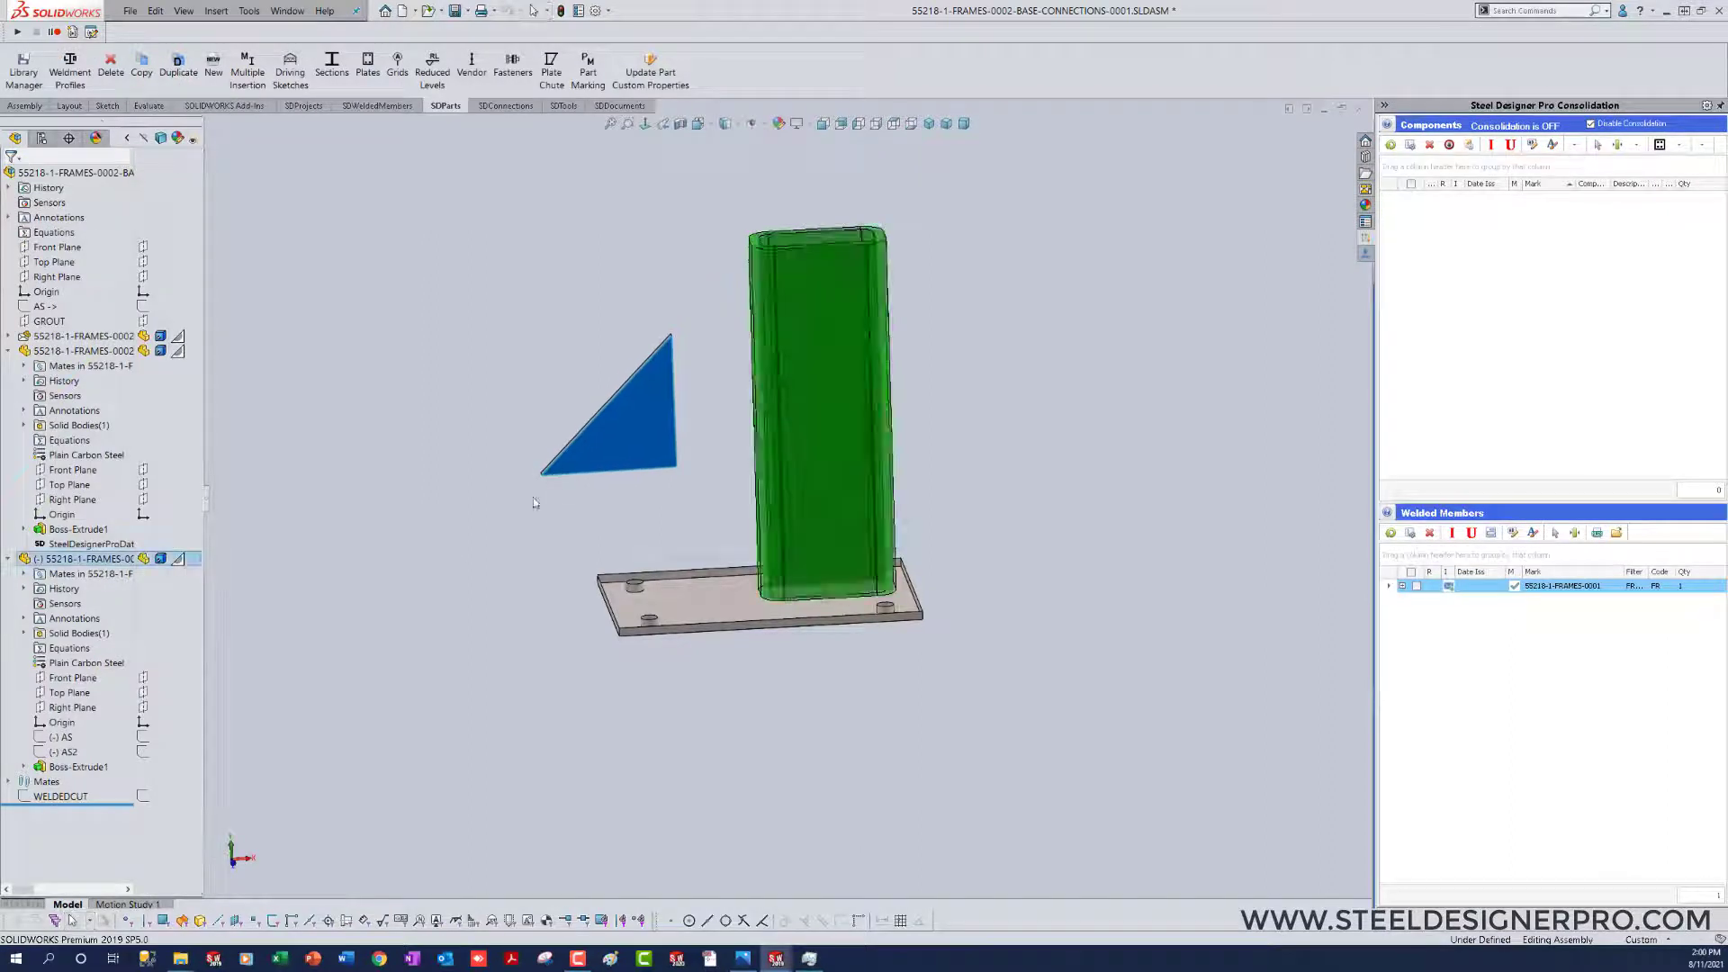
Step: Mate the gusset part's Right Plane coincident with the base plate's top face
click(67, 707)
ctrl+click(654, 576)
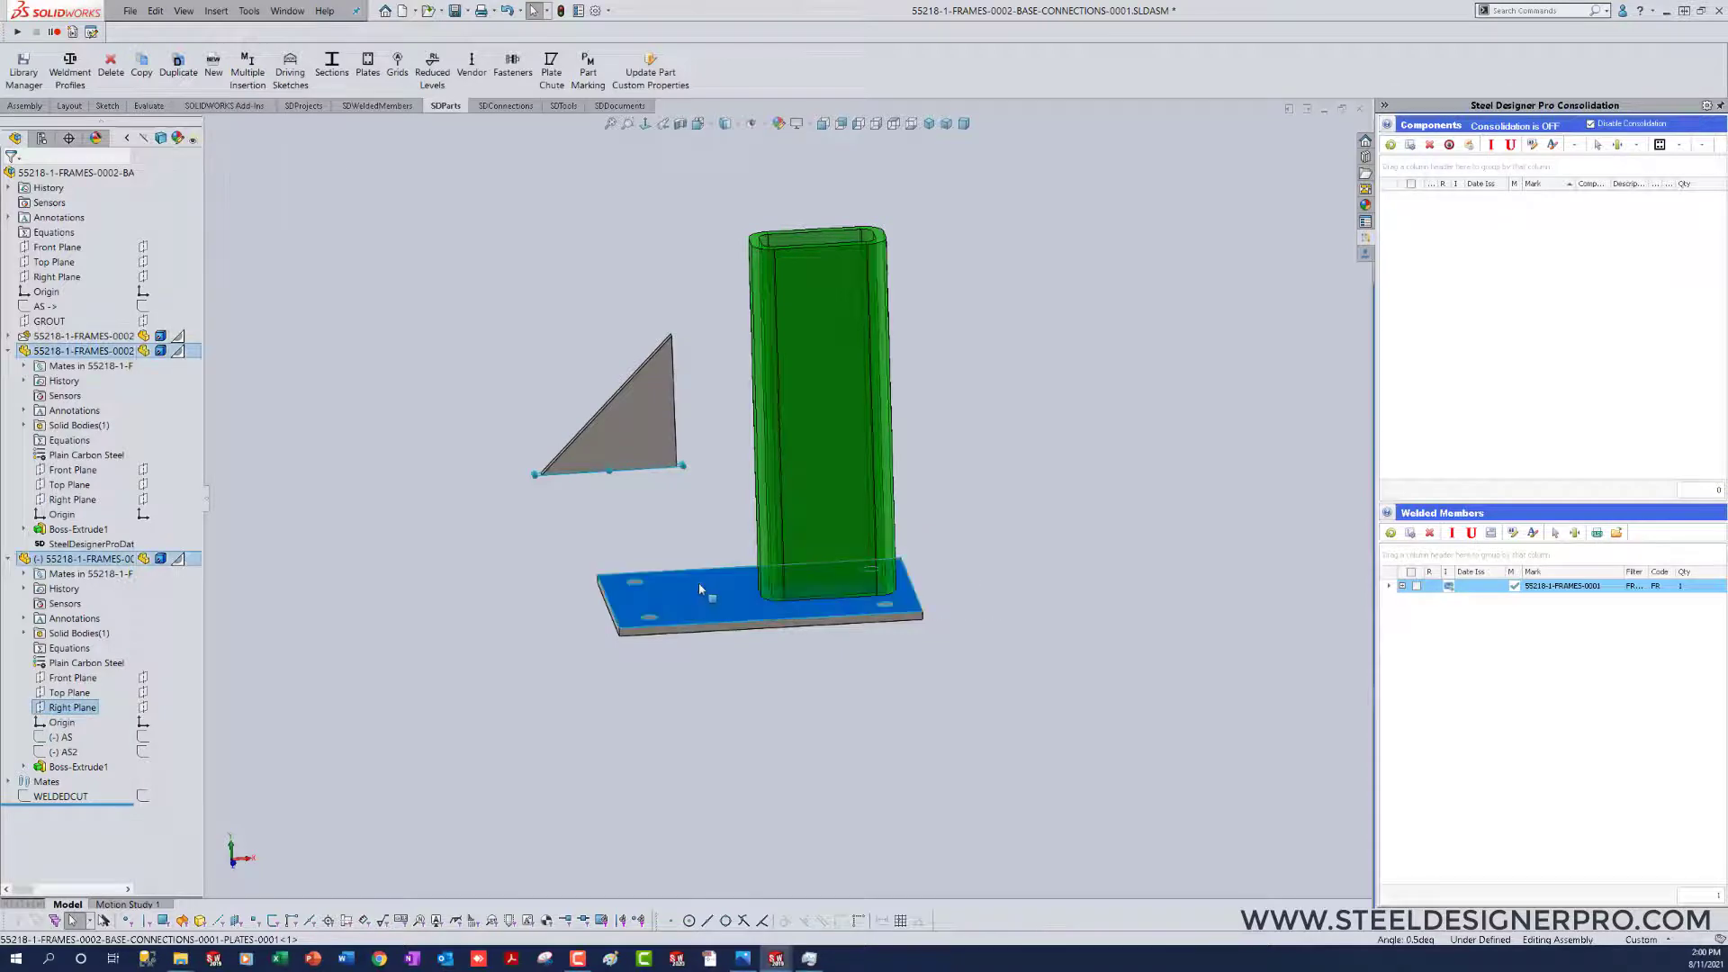
click(739, 572)
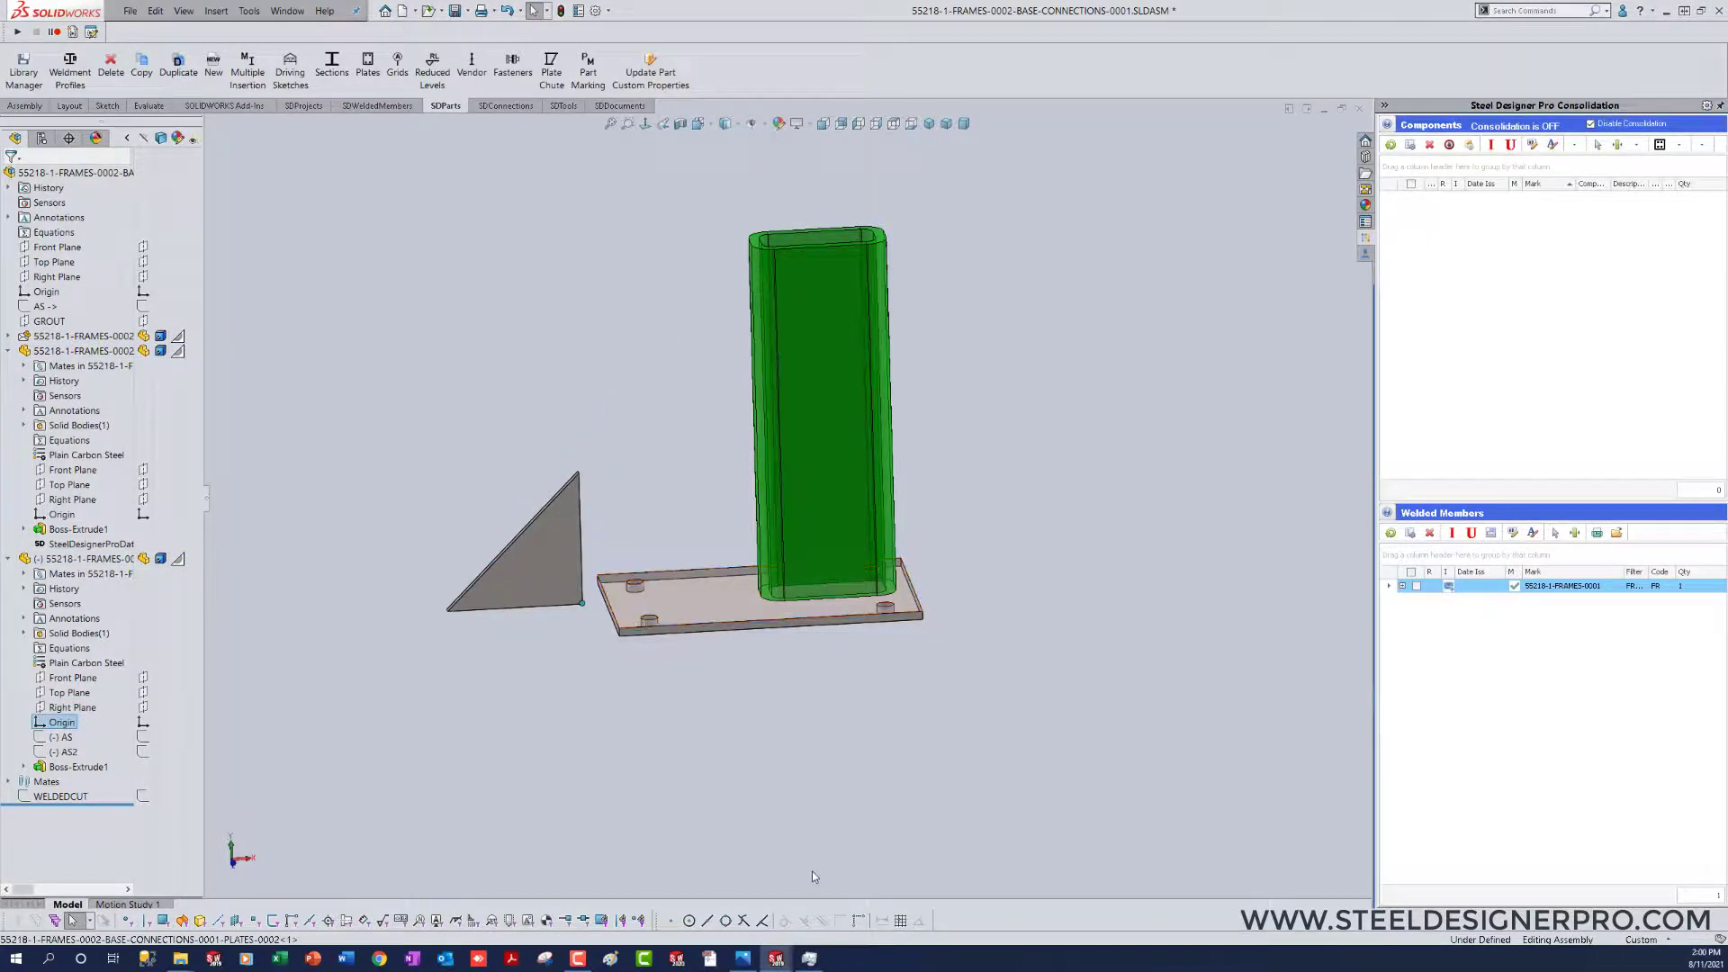
Step: Mate the gusset part's origin coincident with the column's narrow side face and save the base connection assembly
middle_drag(813, 869, 813, 752)
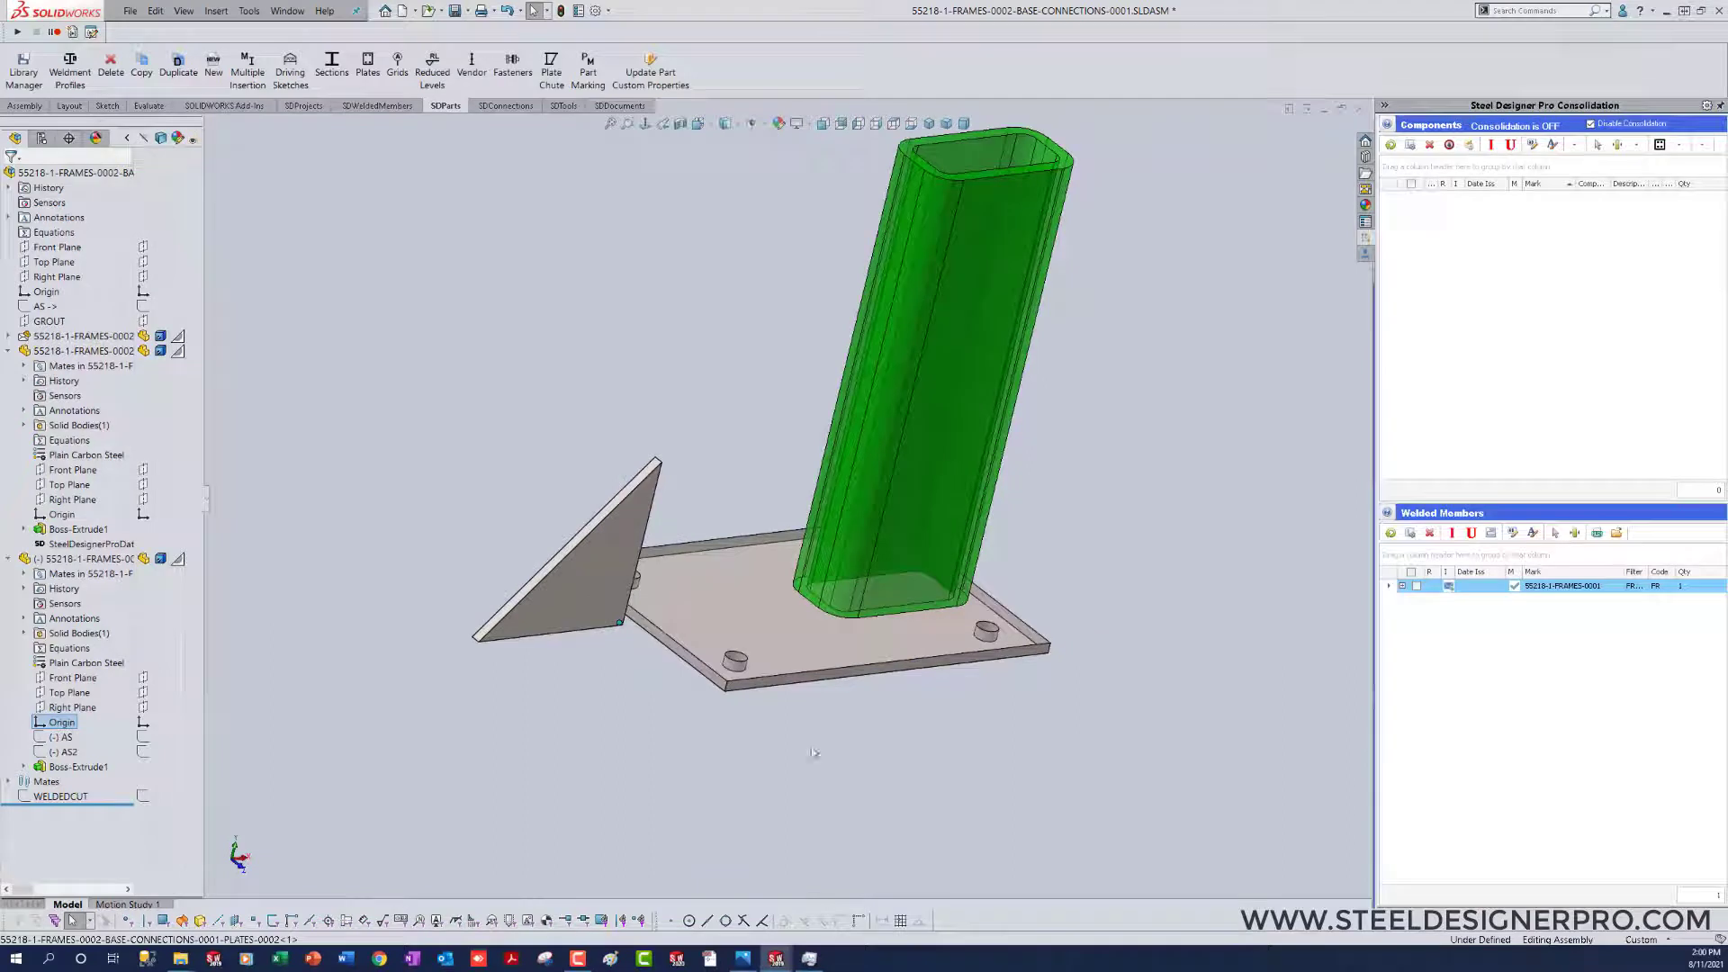
click(813, 597)
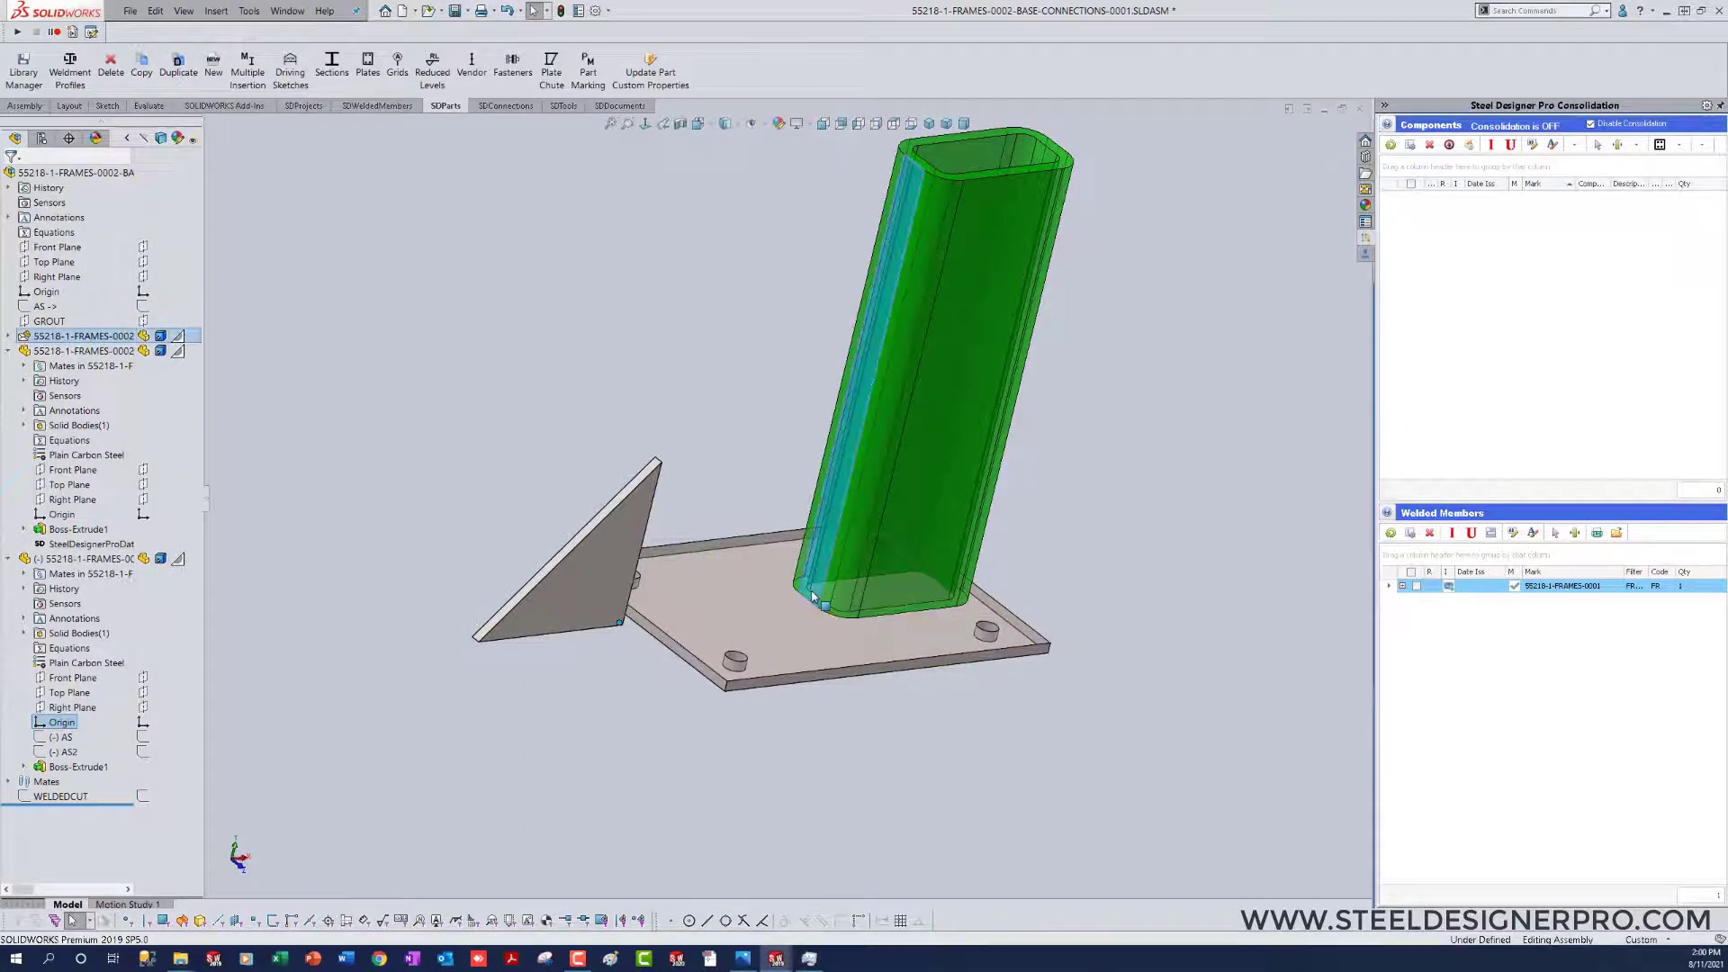
click(854, 583)
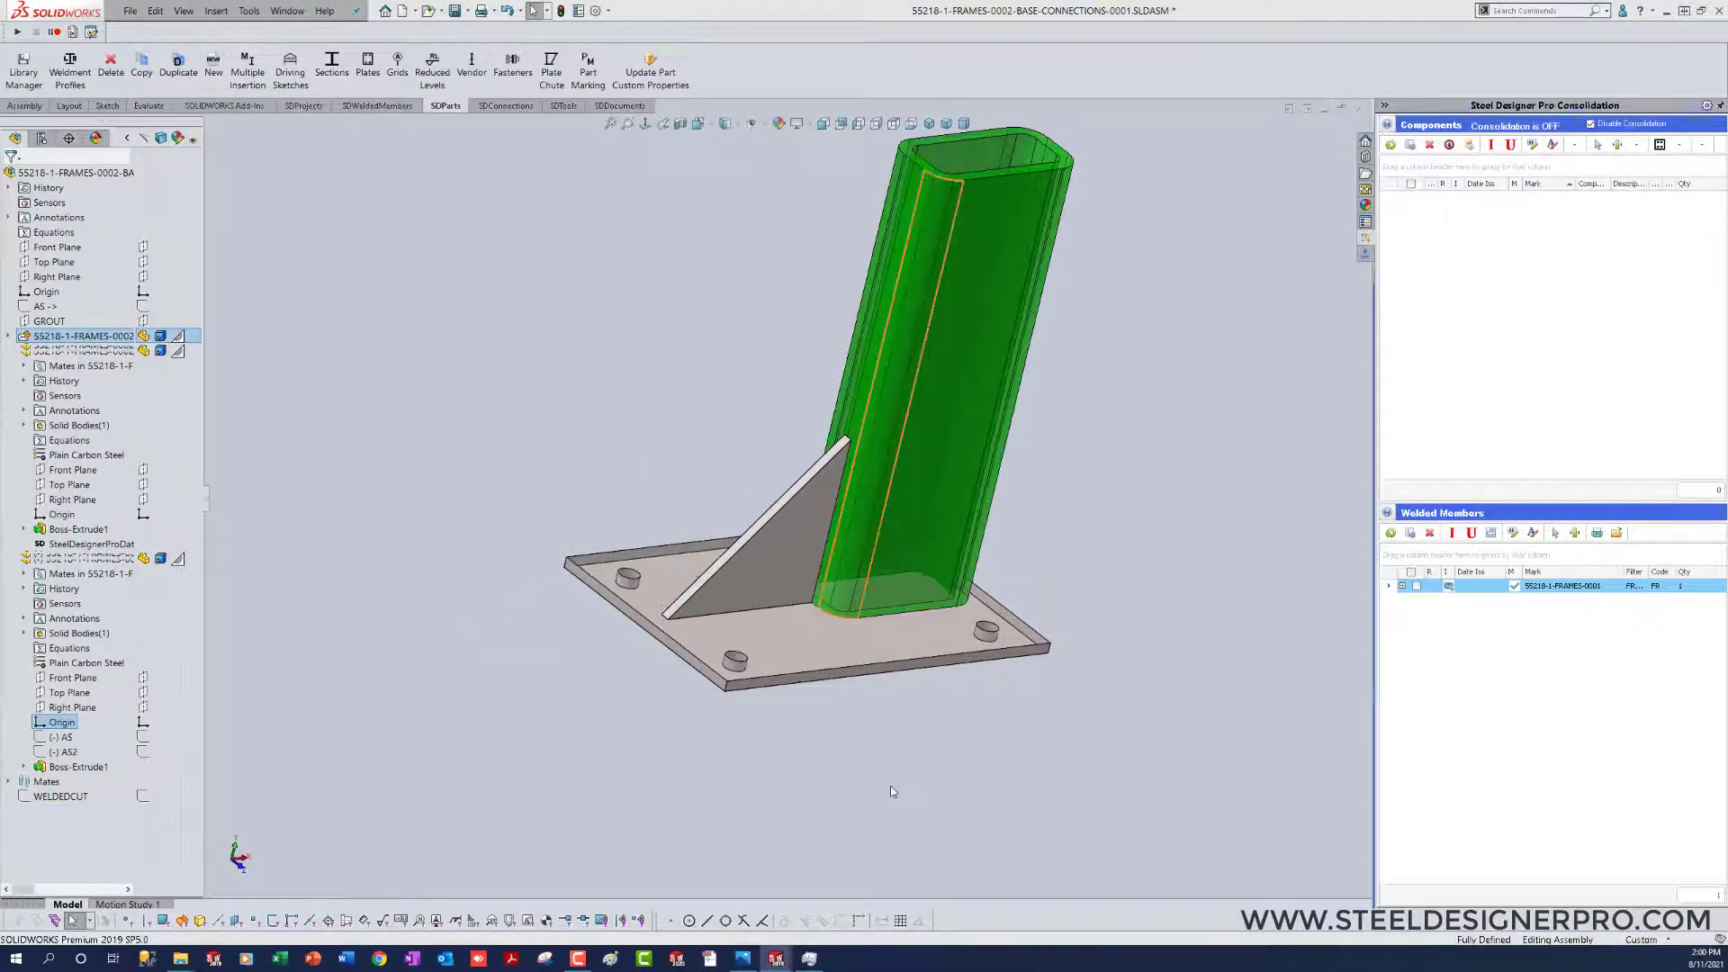
key(ctrl+s)
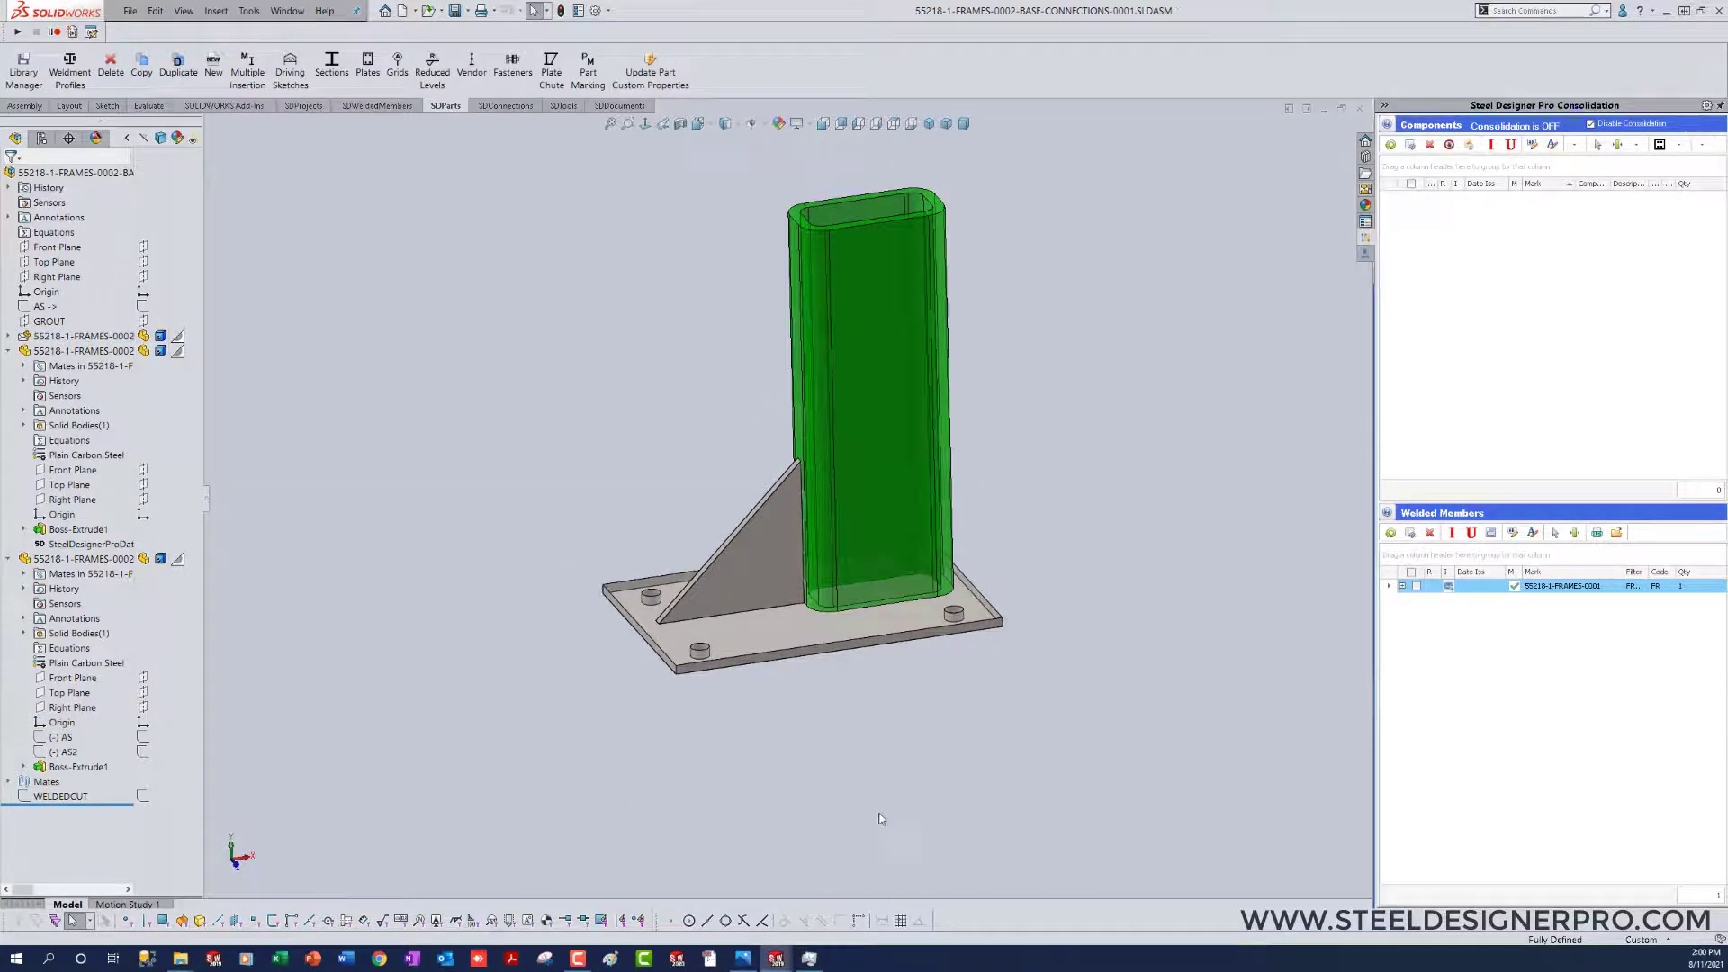
Step: Switch to the 55218-1 assembly, review the gusset within the whole frame, and collapse the design tree
key(ctrl+Tab)
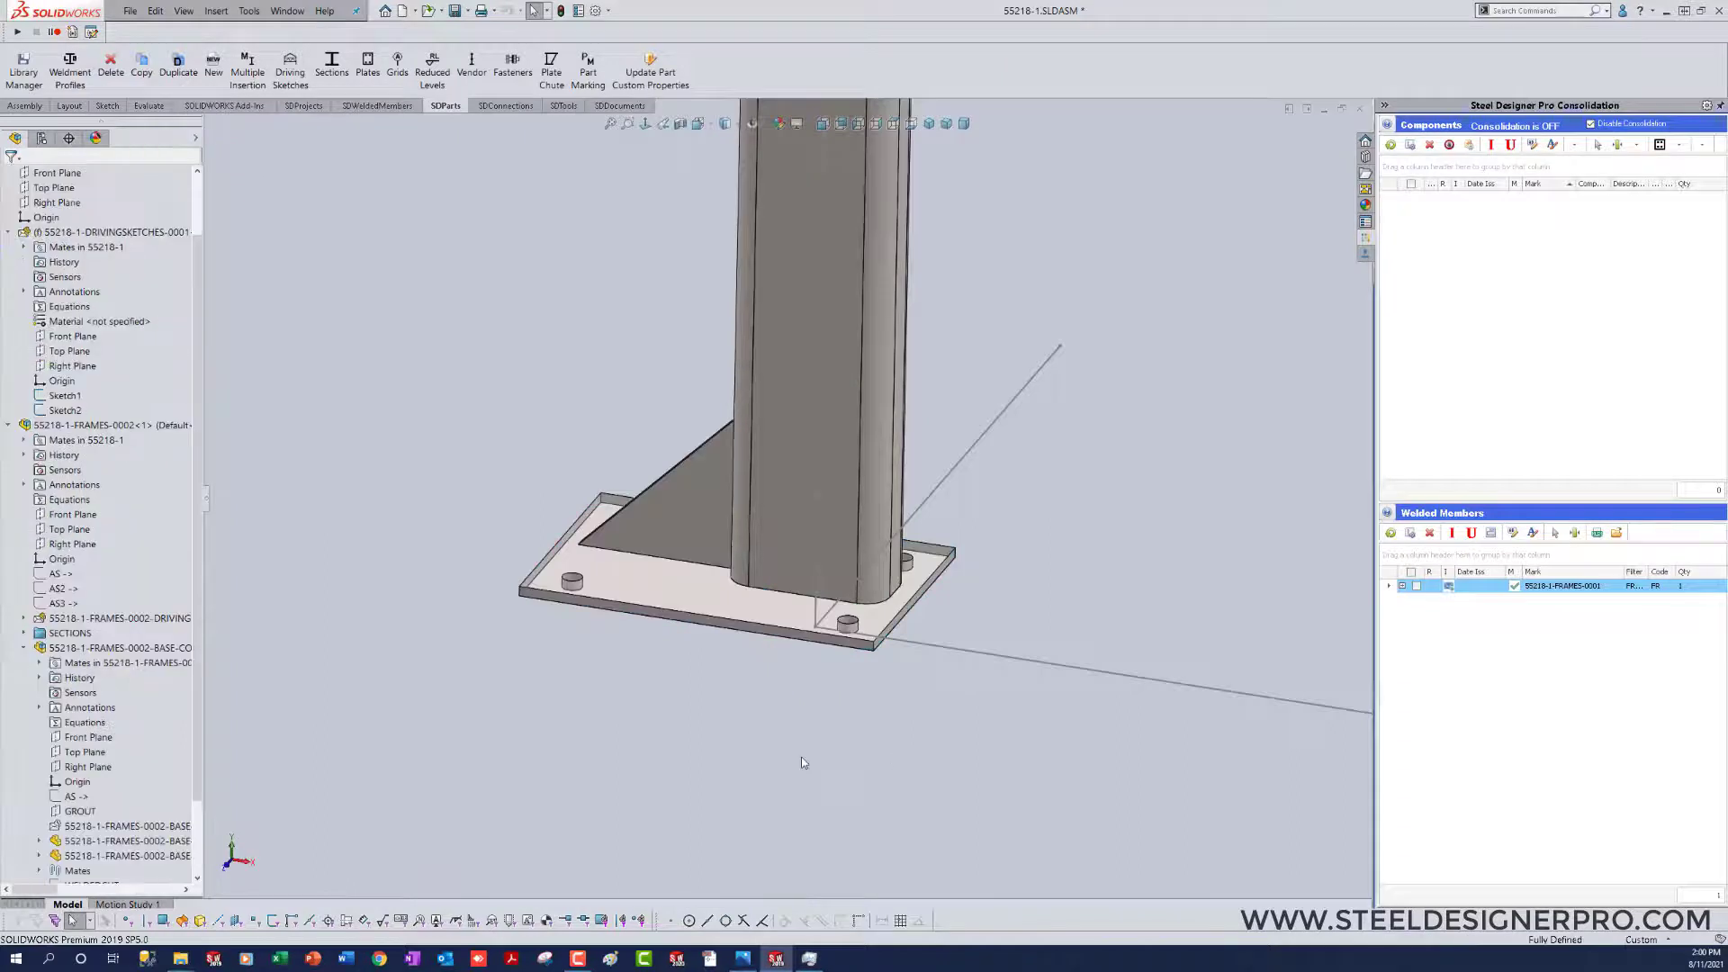
scroll(802, 749, up, 1)
key(f)
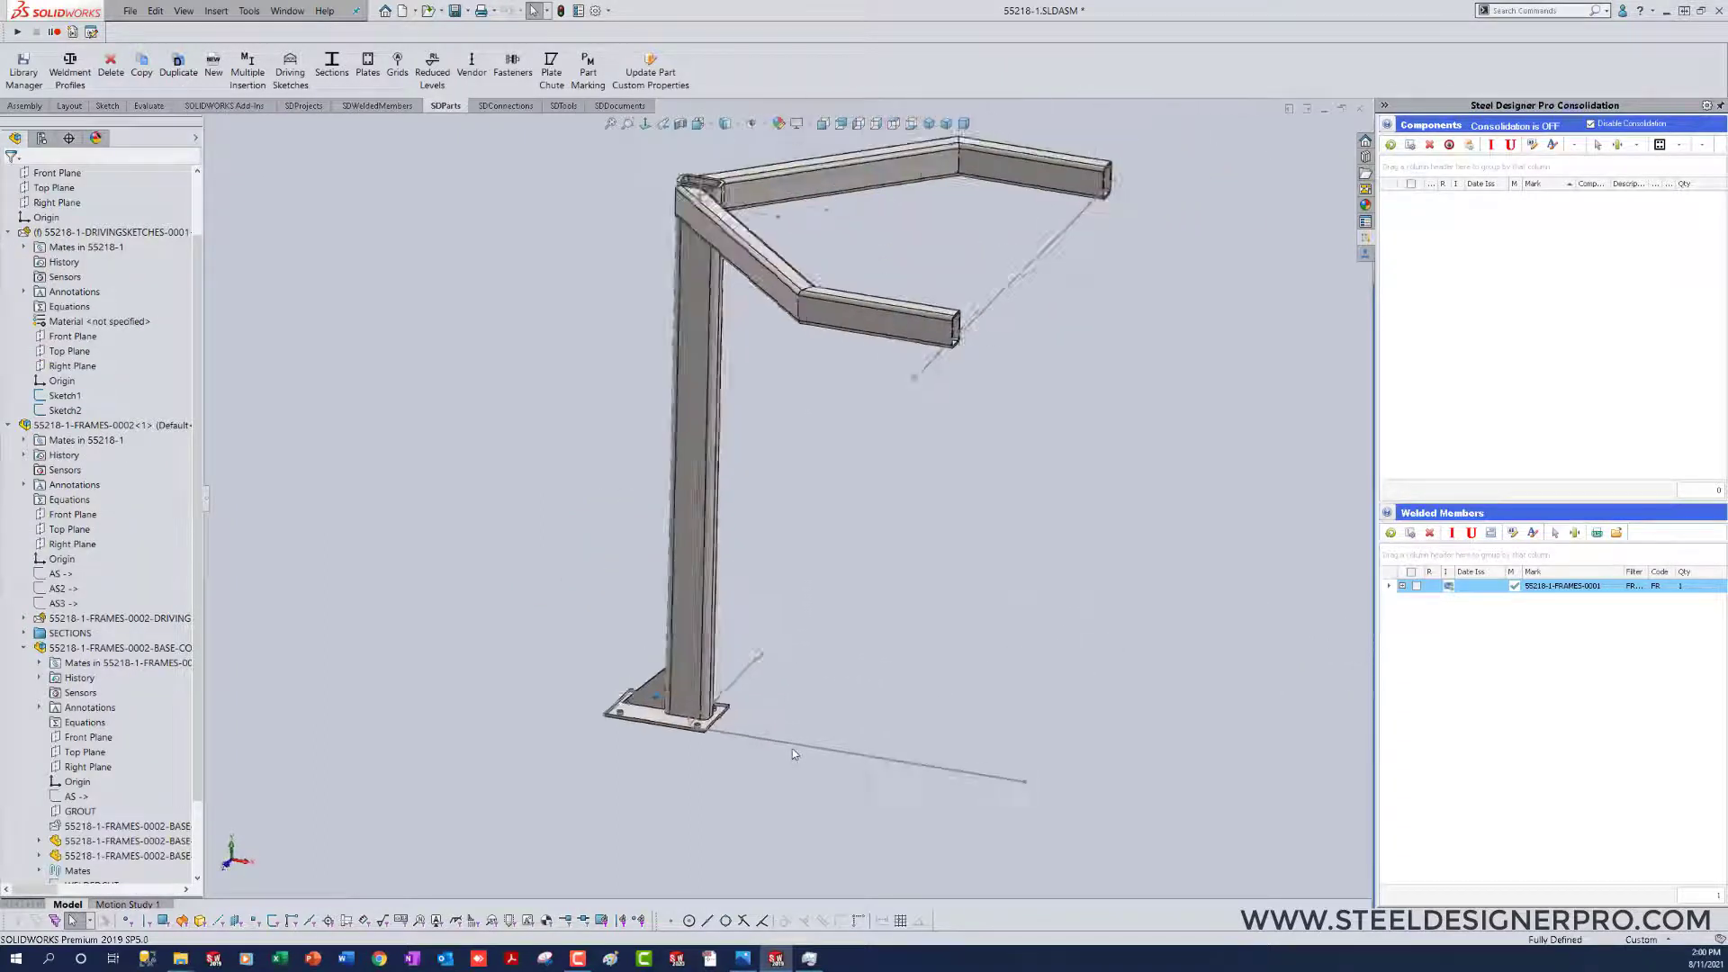
scroll(792, 748, down, 2)
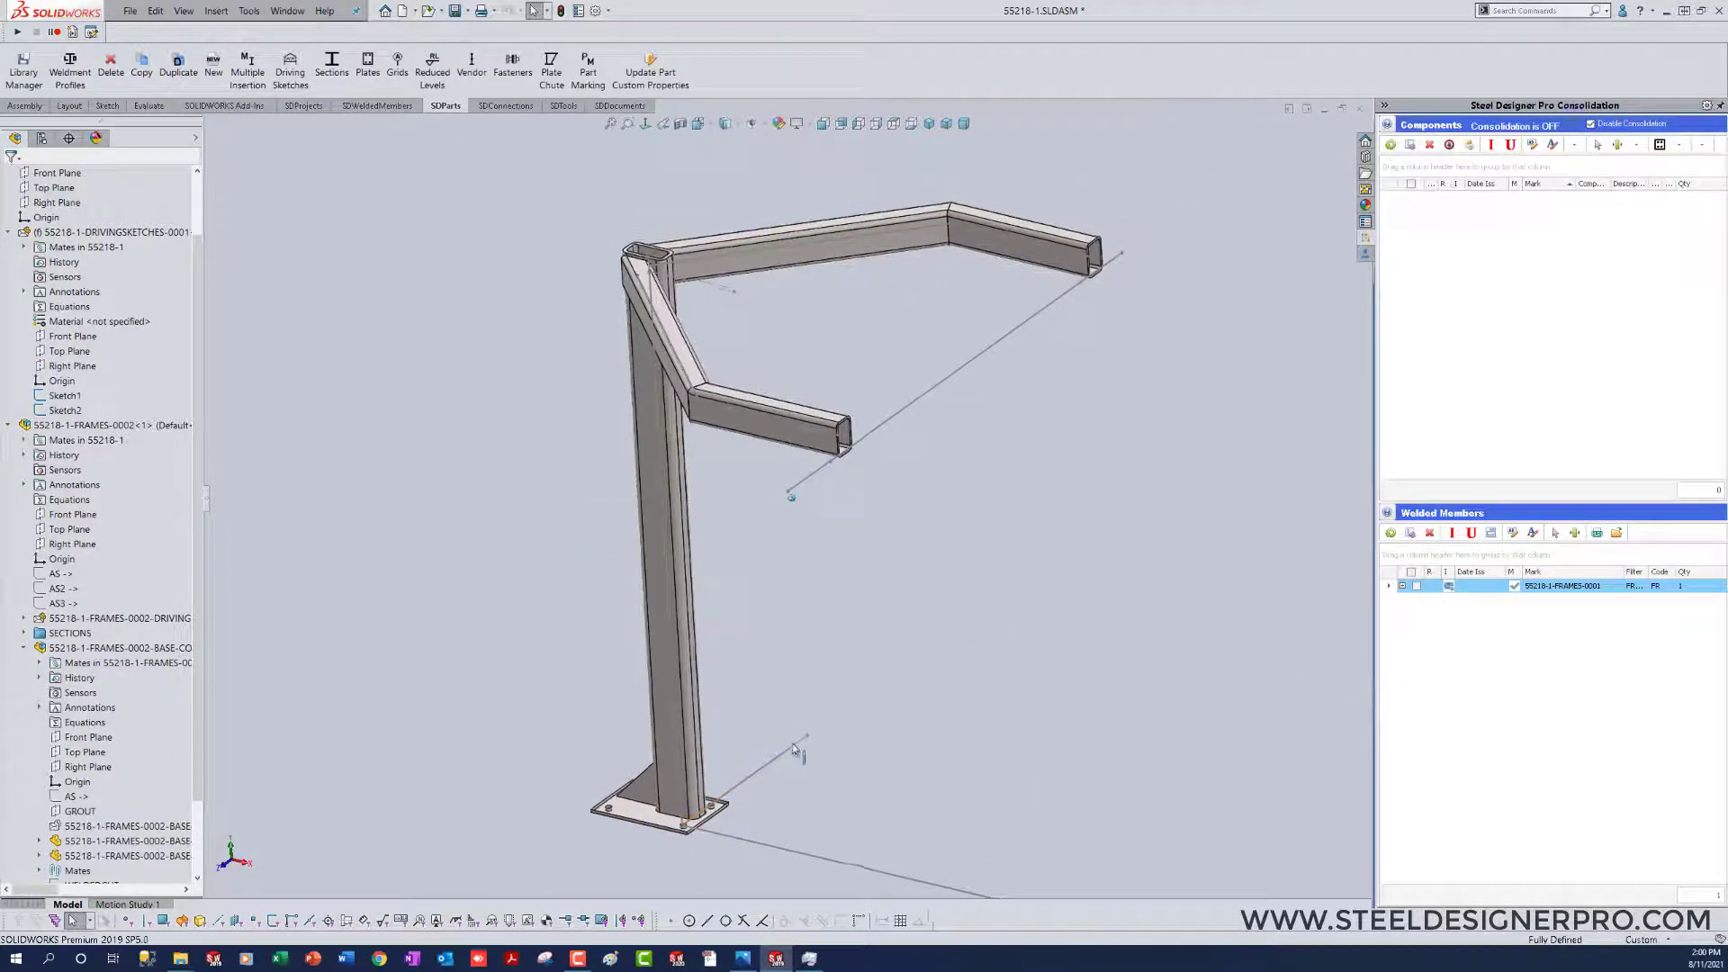
middle_drag(792, 742, 808, 749)
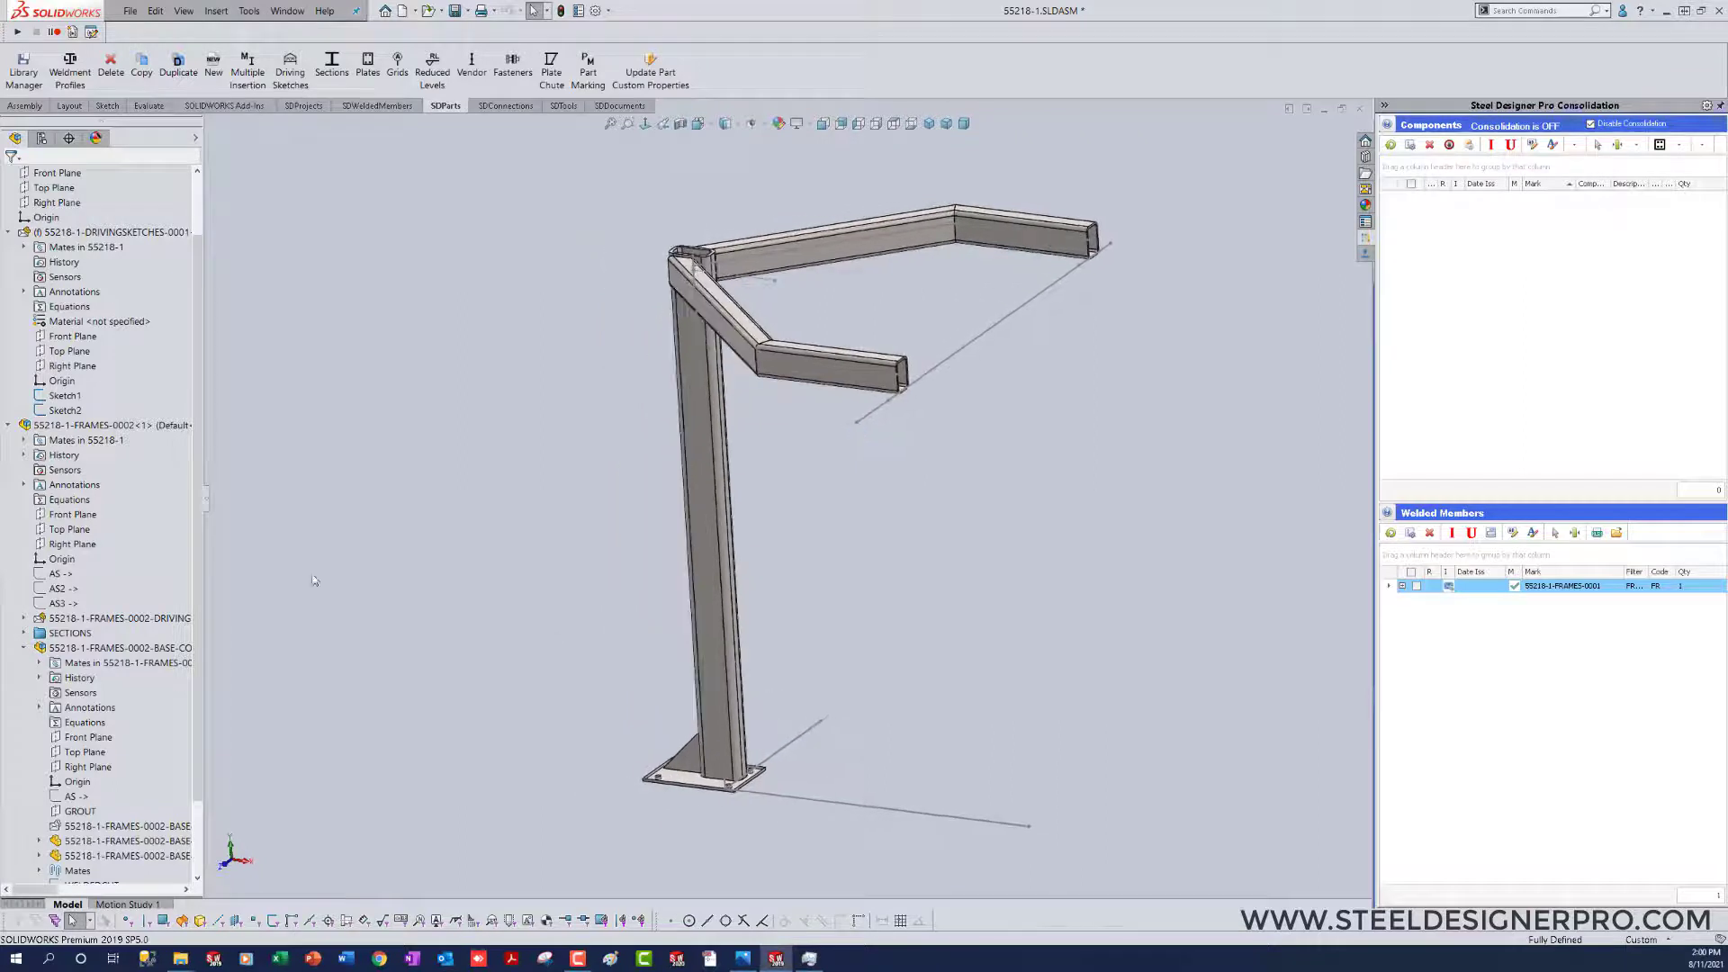
right_click(121, 489)
click(153, 500)
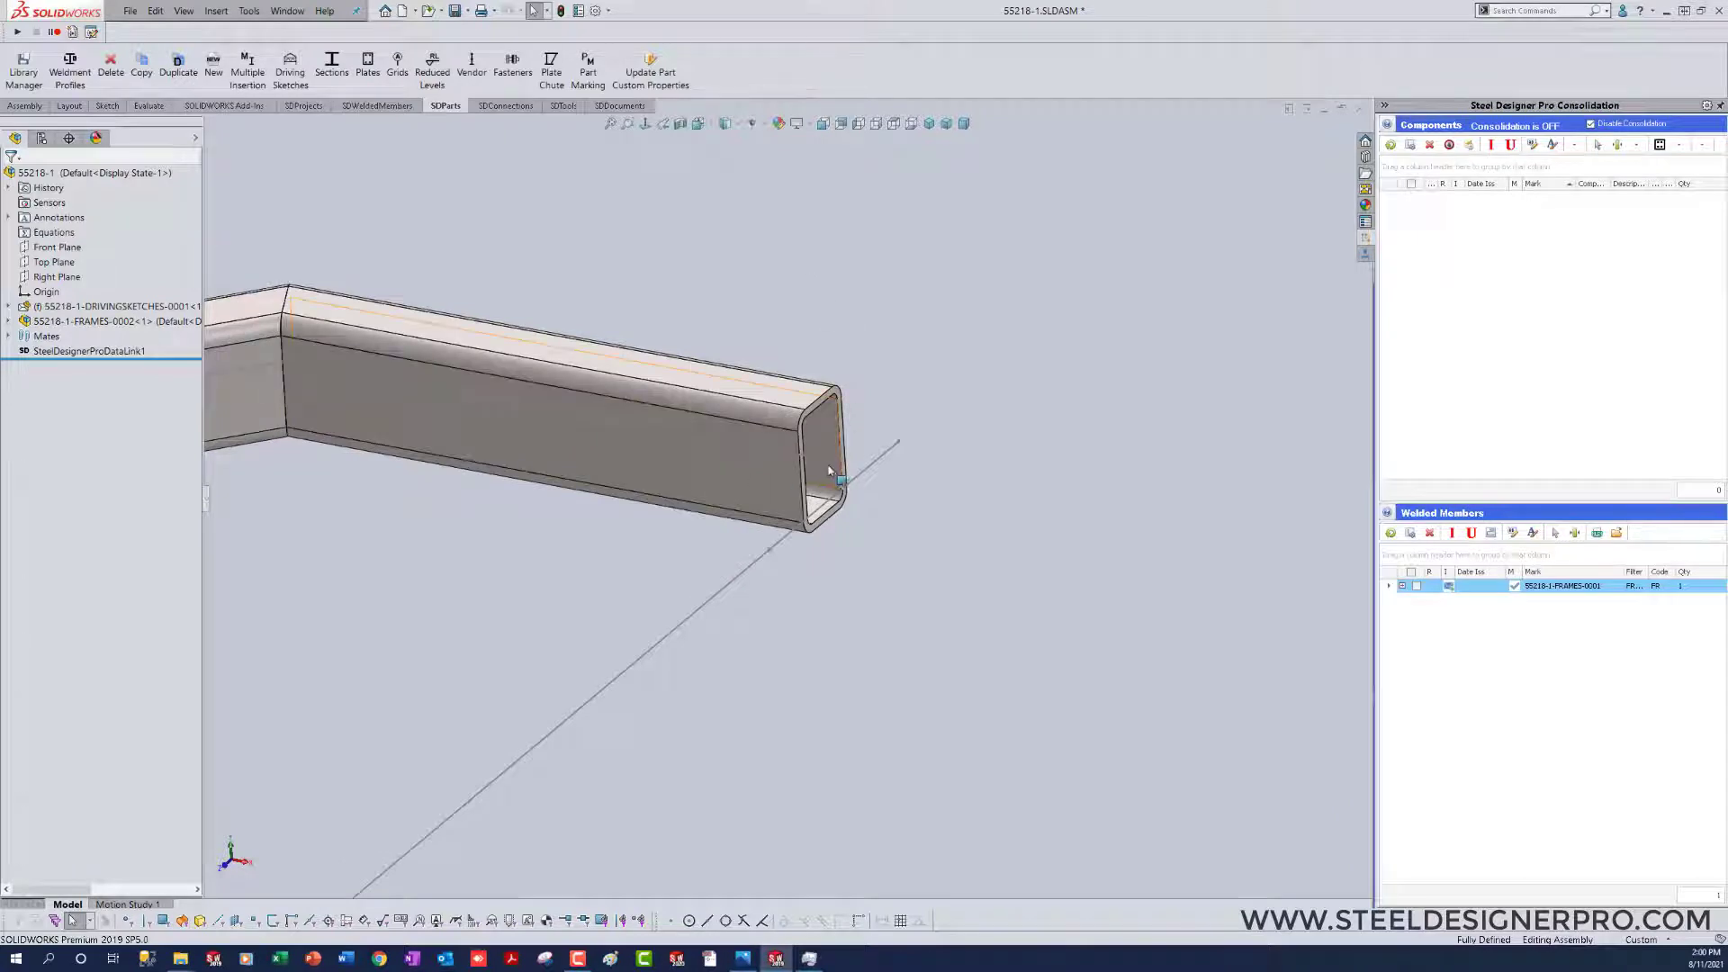
Step: Insert a BLANK connection with the CAP filter at the centreline point of the arm's open end, welded to that HSS arm
click(504, 107)
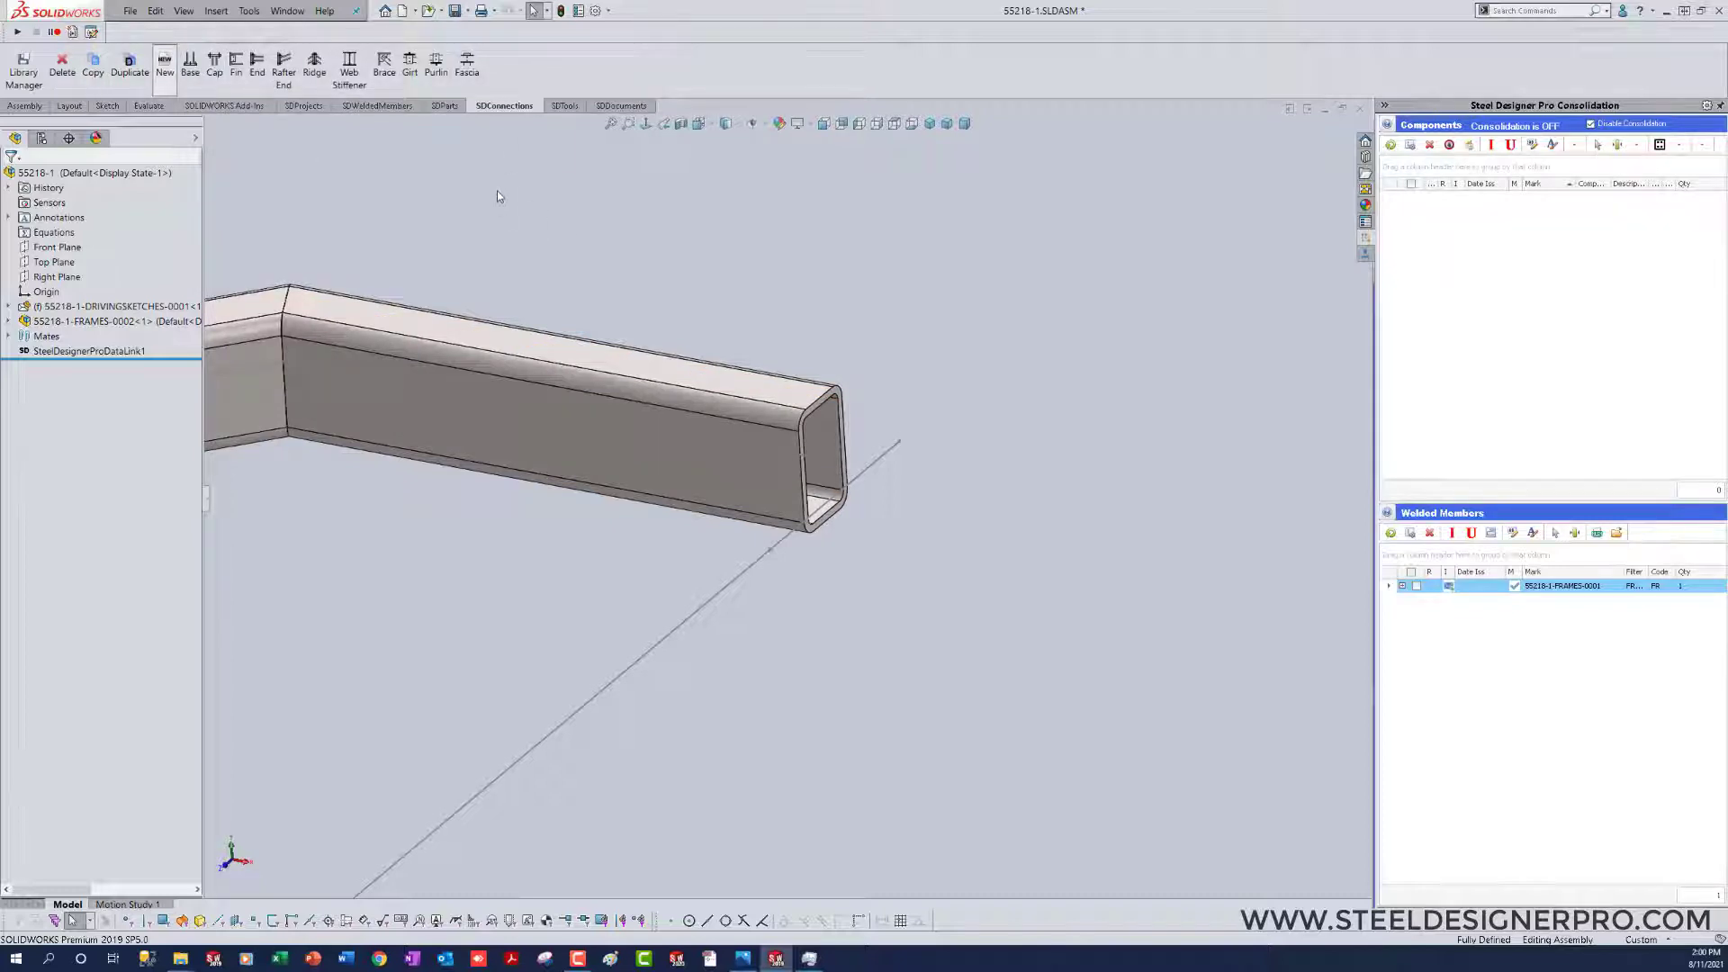
click(317, 201)
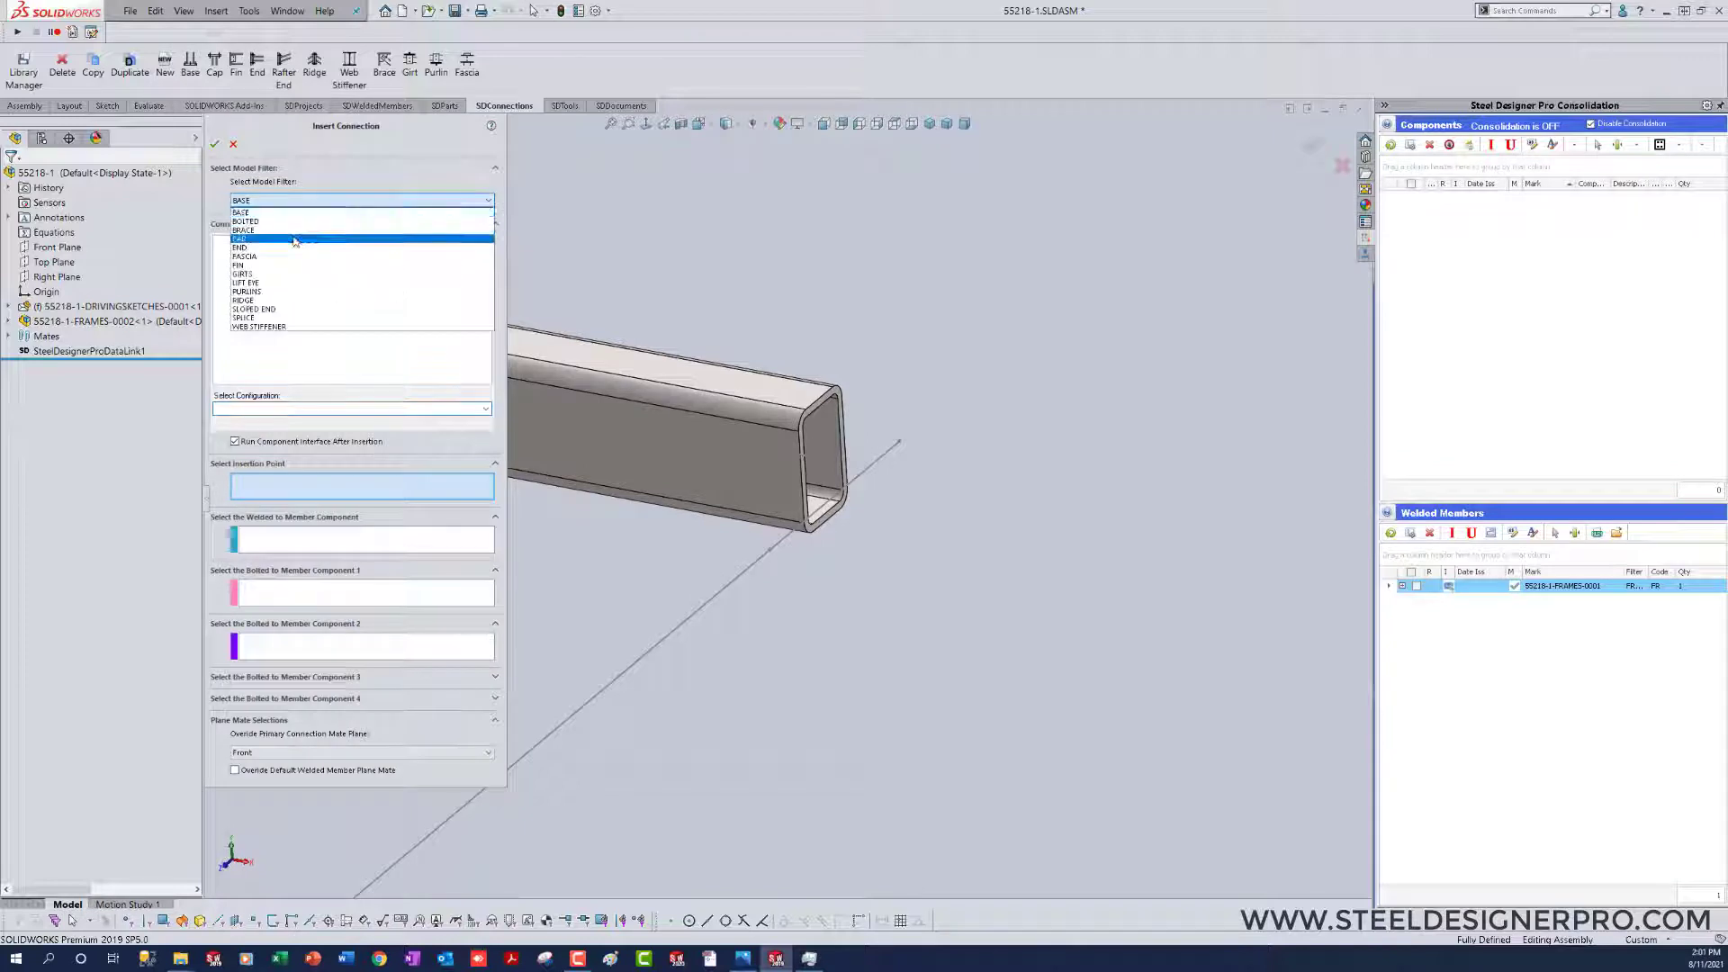
click(295, 239)
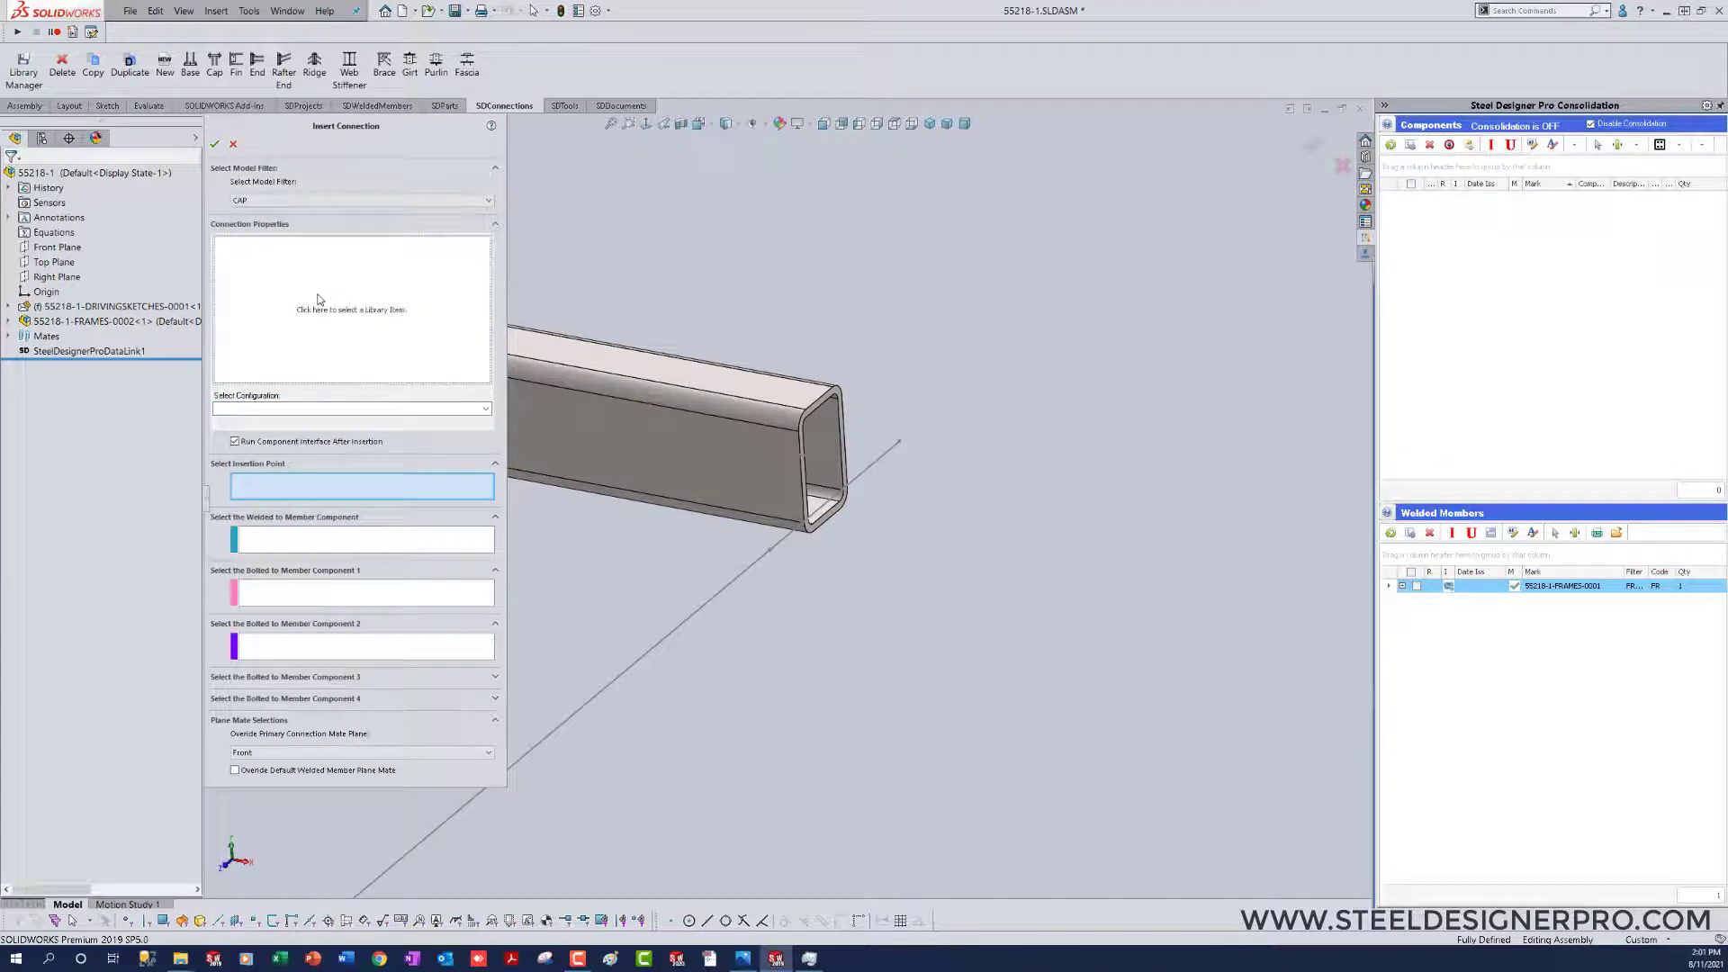
click(319, 300)
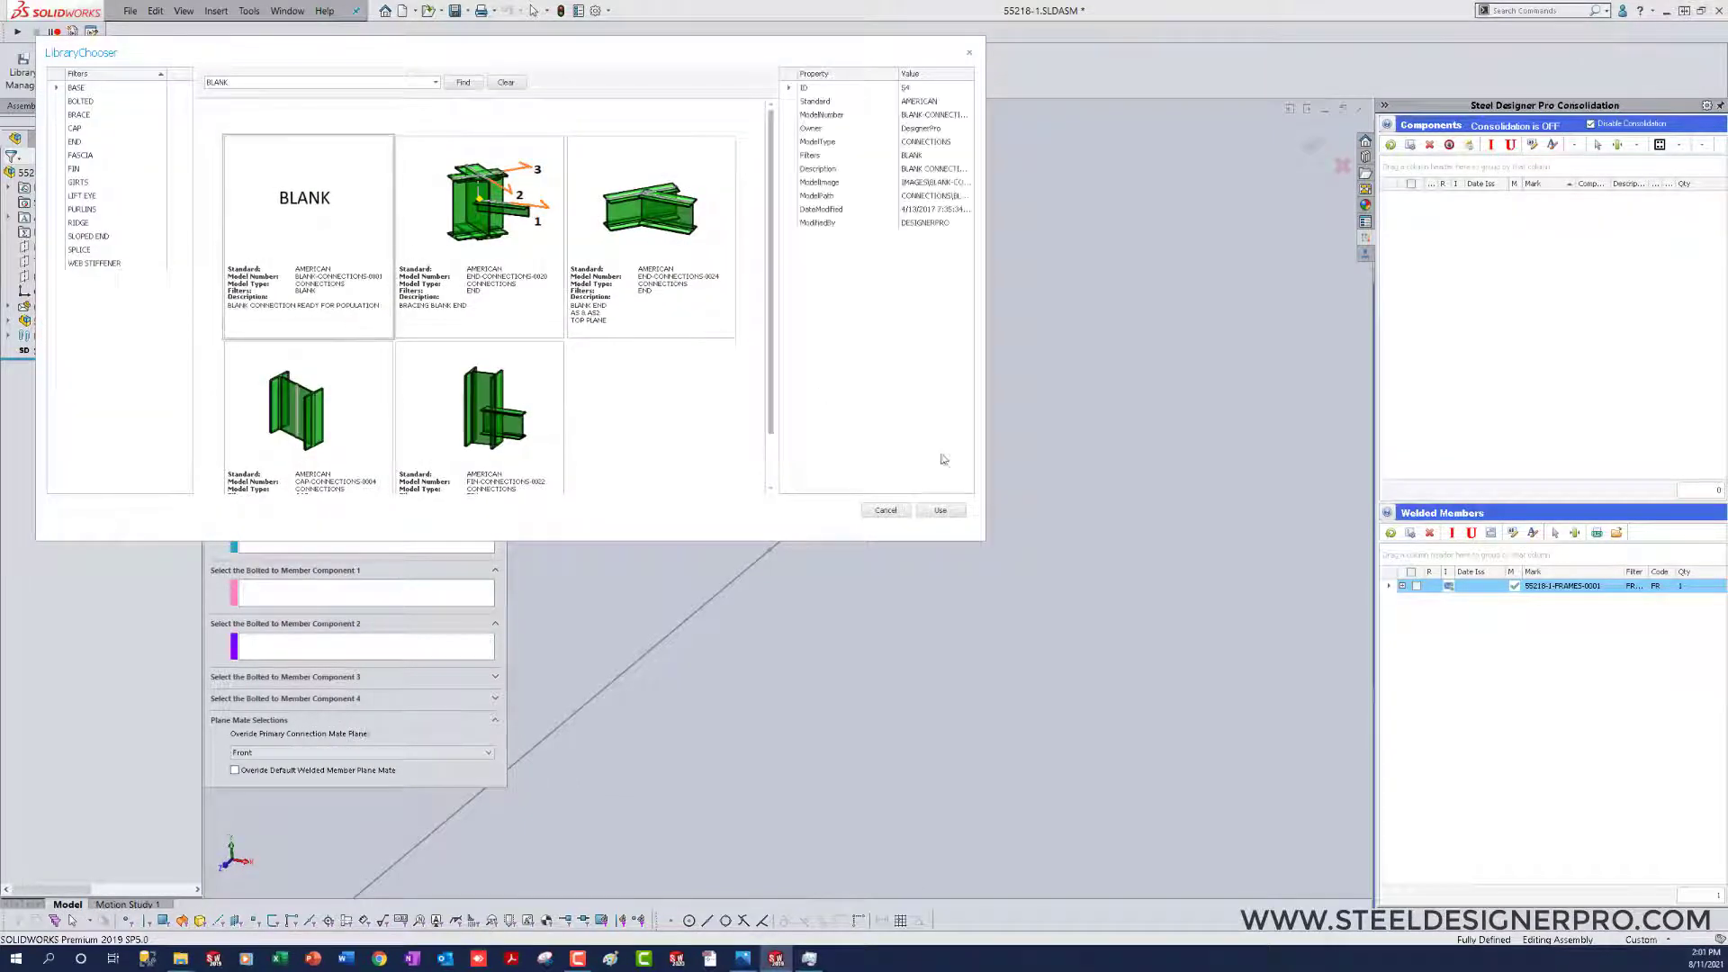
click(940, 510)
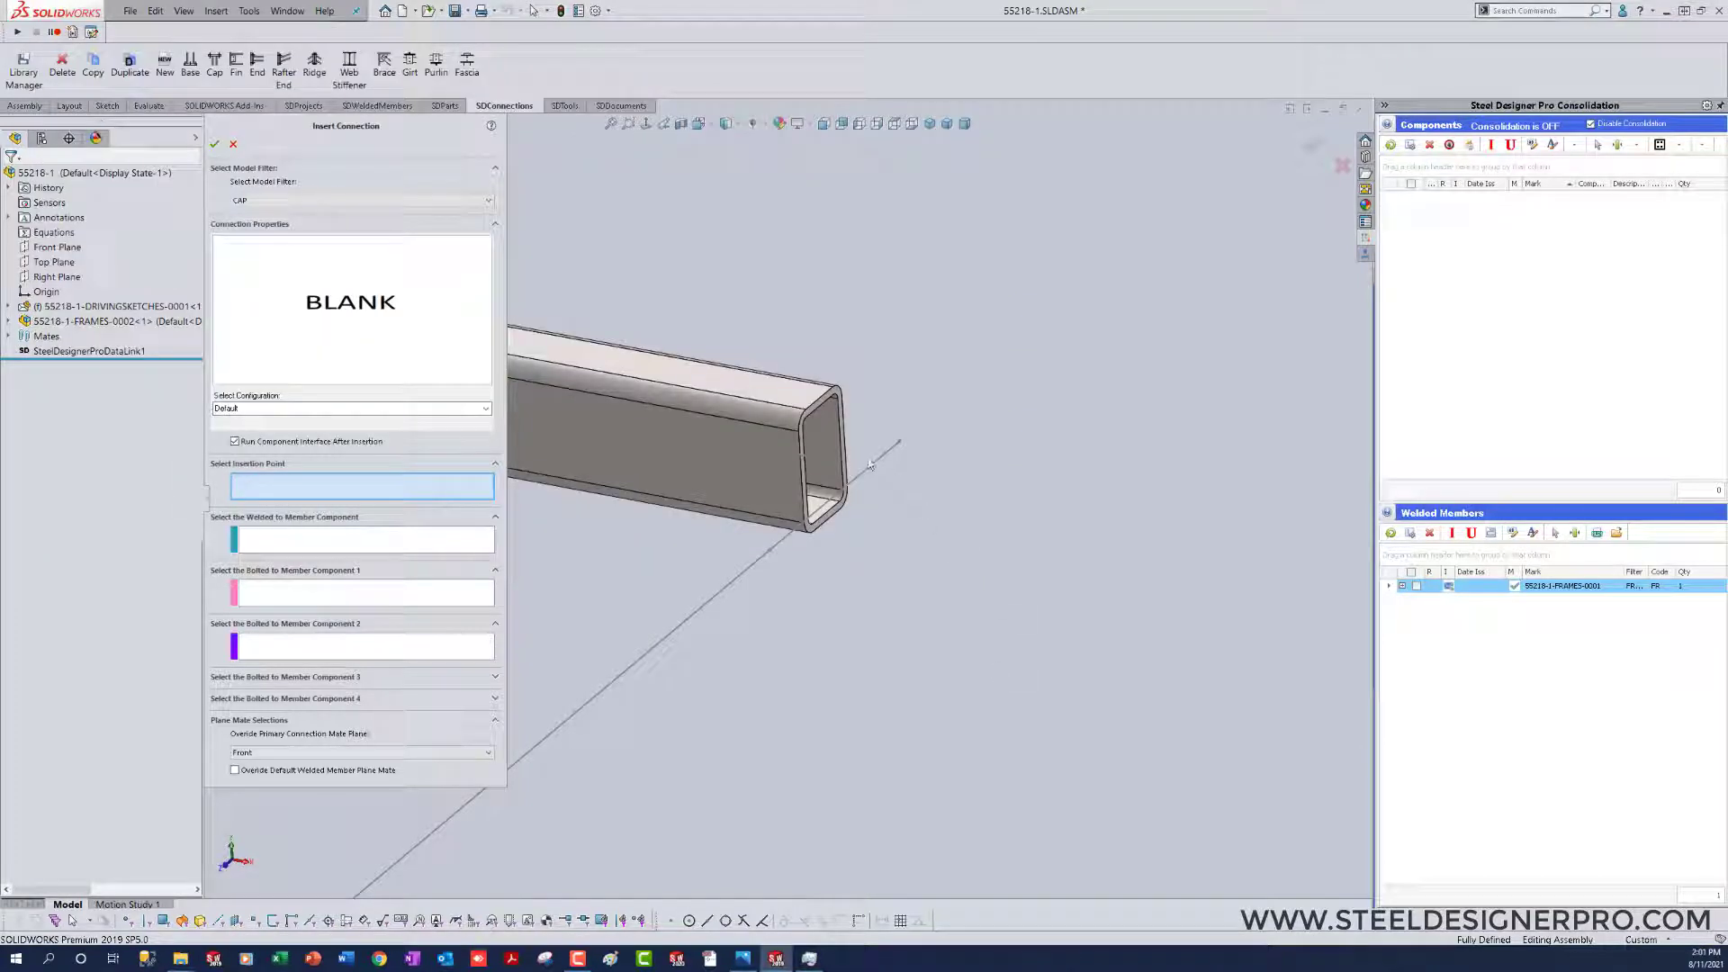
click(825, 463)
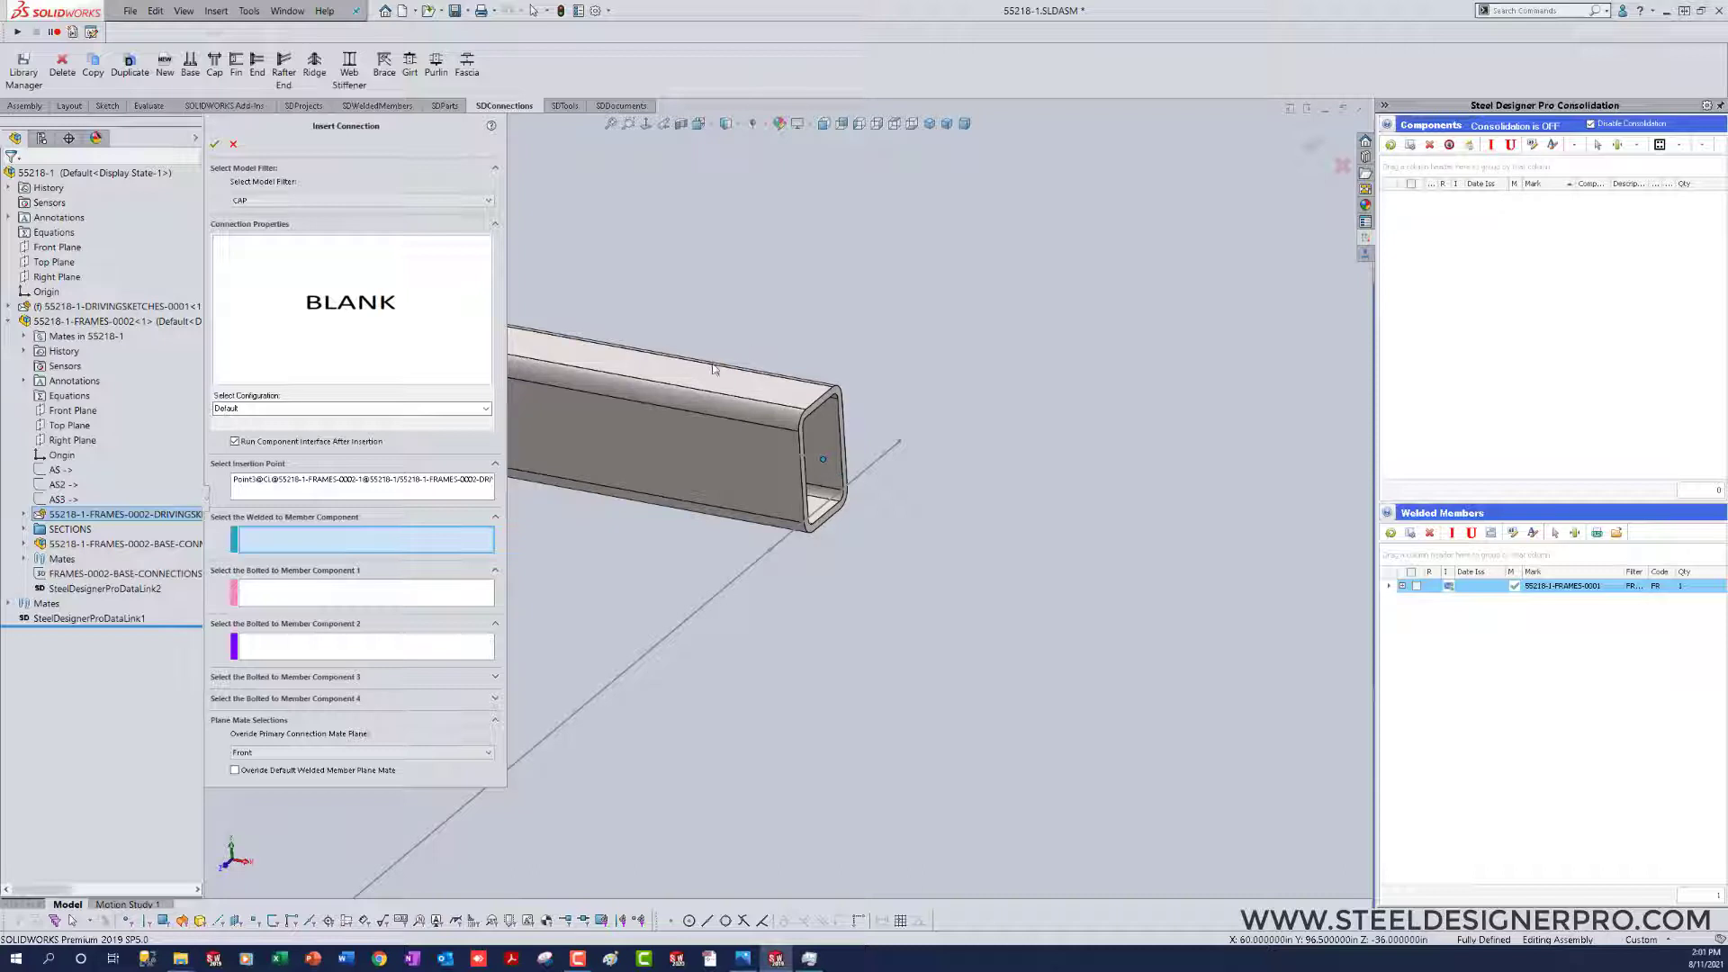
click(715, 371)
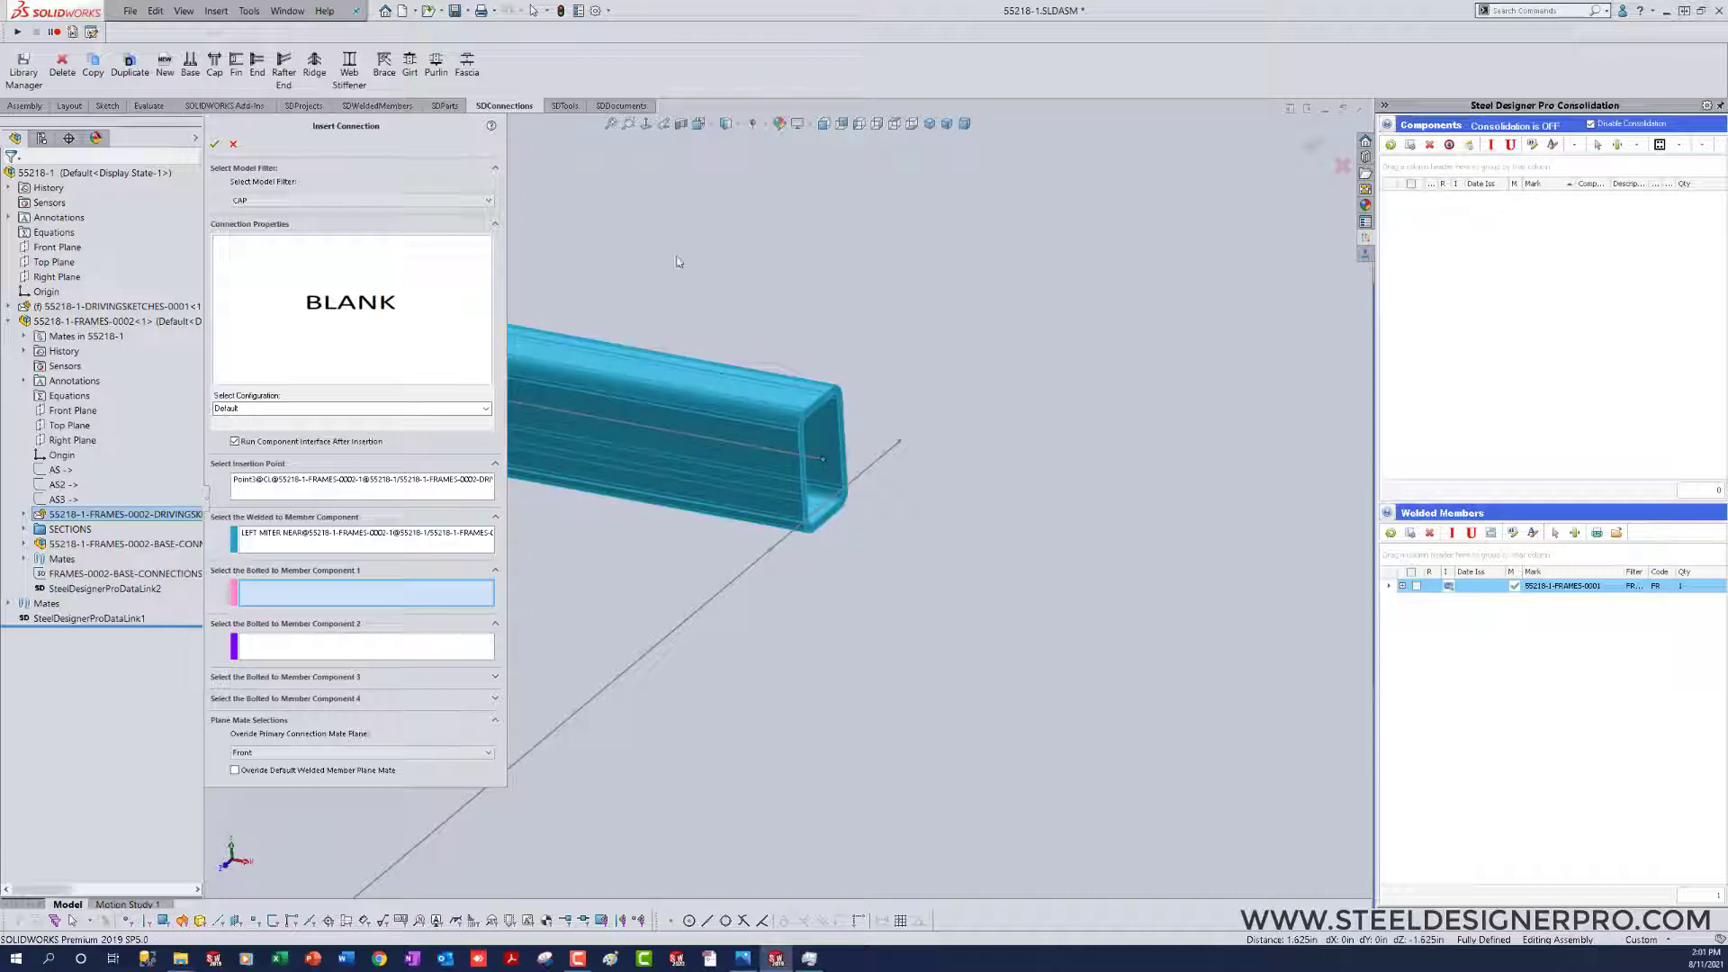
click(214, 145)
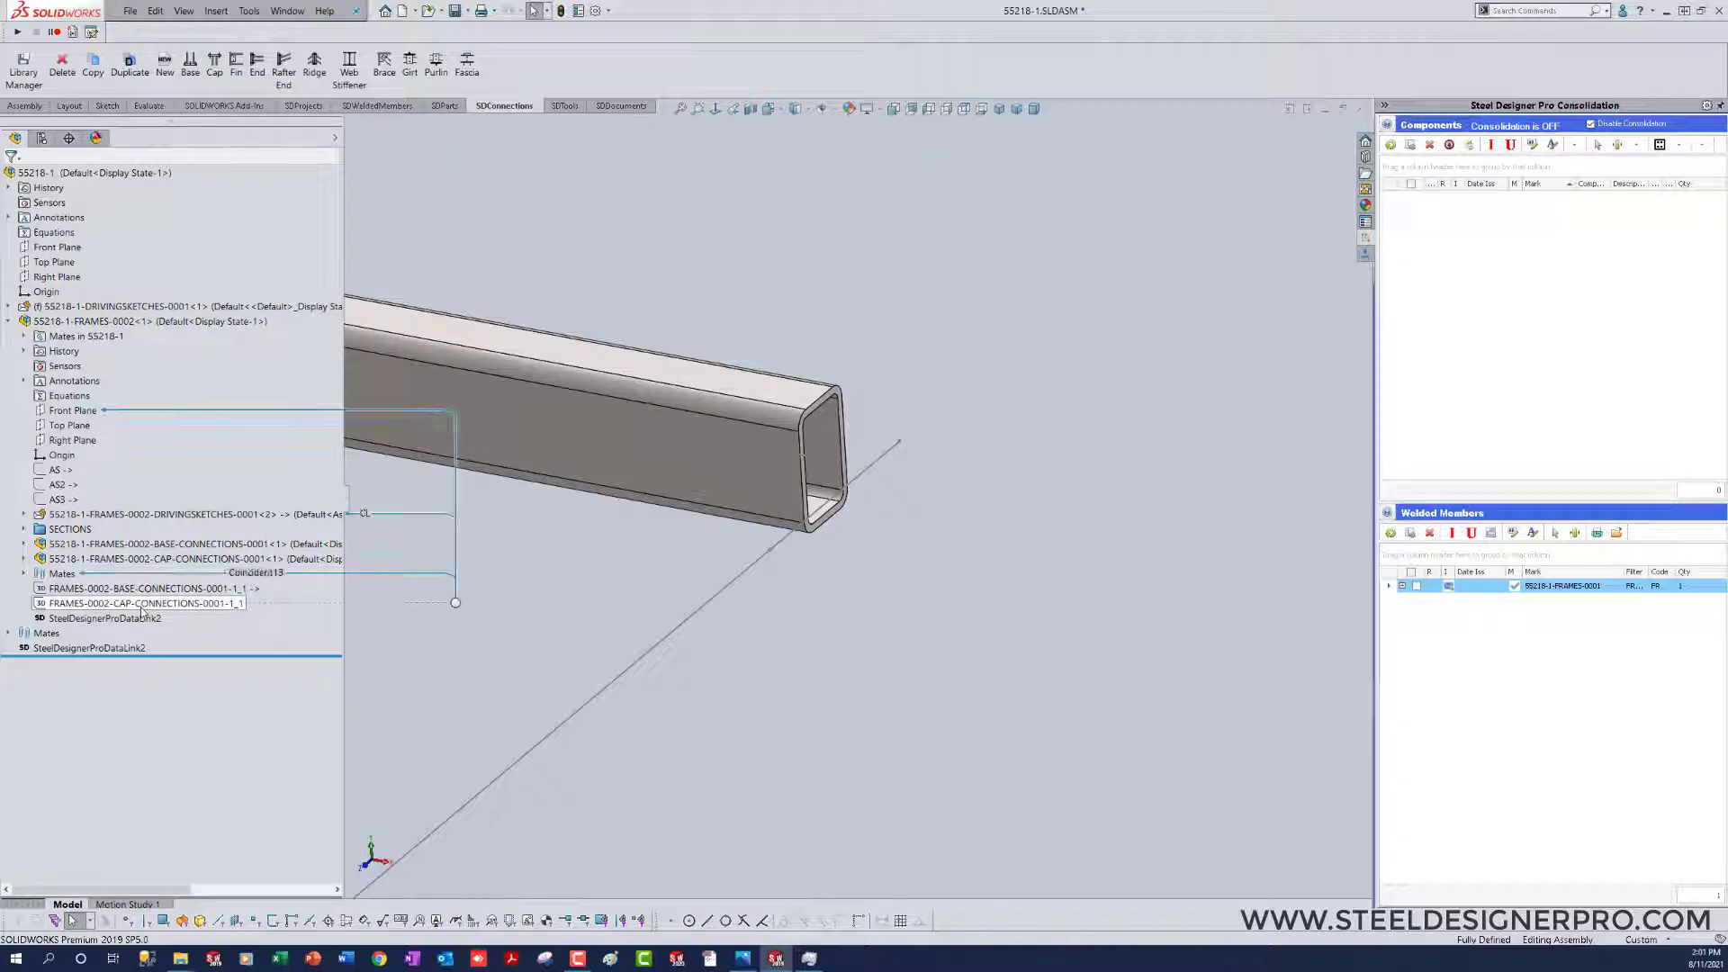
Step: Check the new cap connection's AS sketch under the frame and open the cap connection assembly in its own window
click(143, 604)
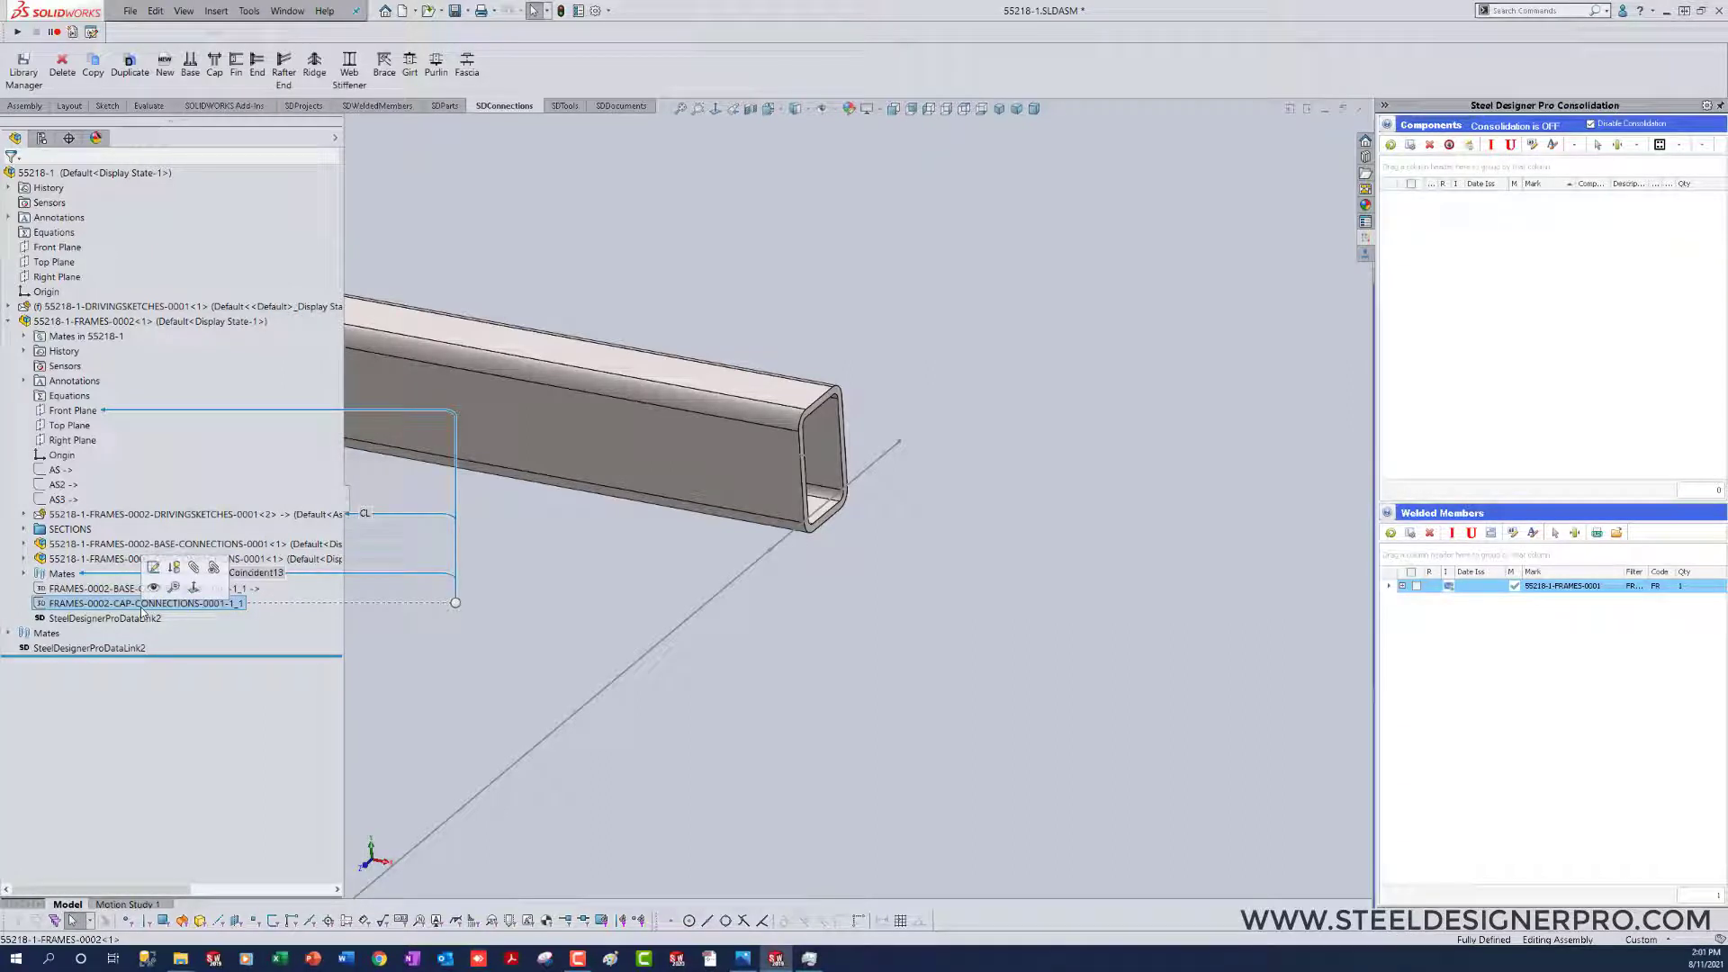
click(24, 559)
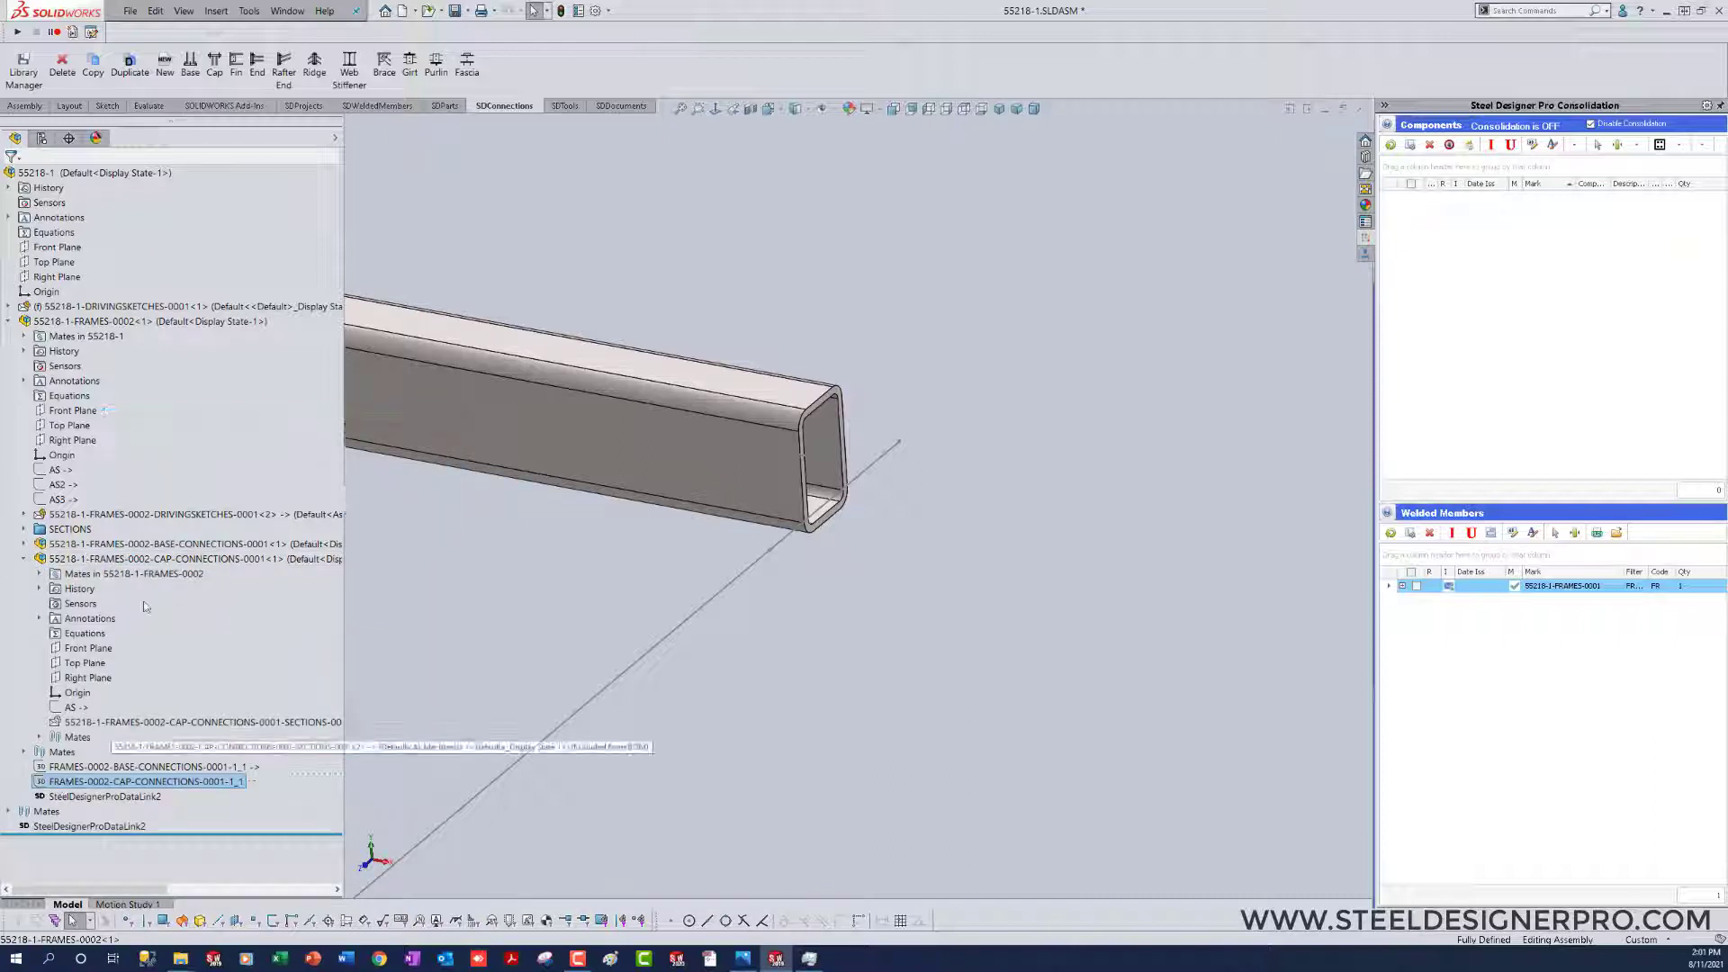
click(72, 707)
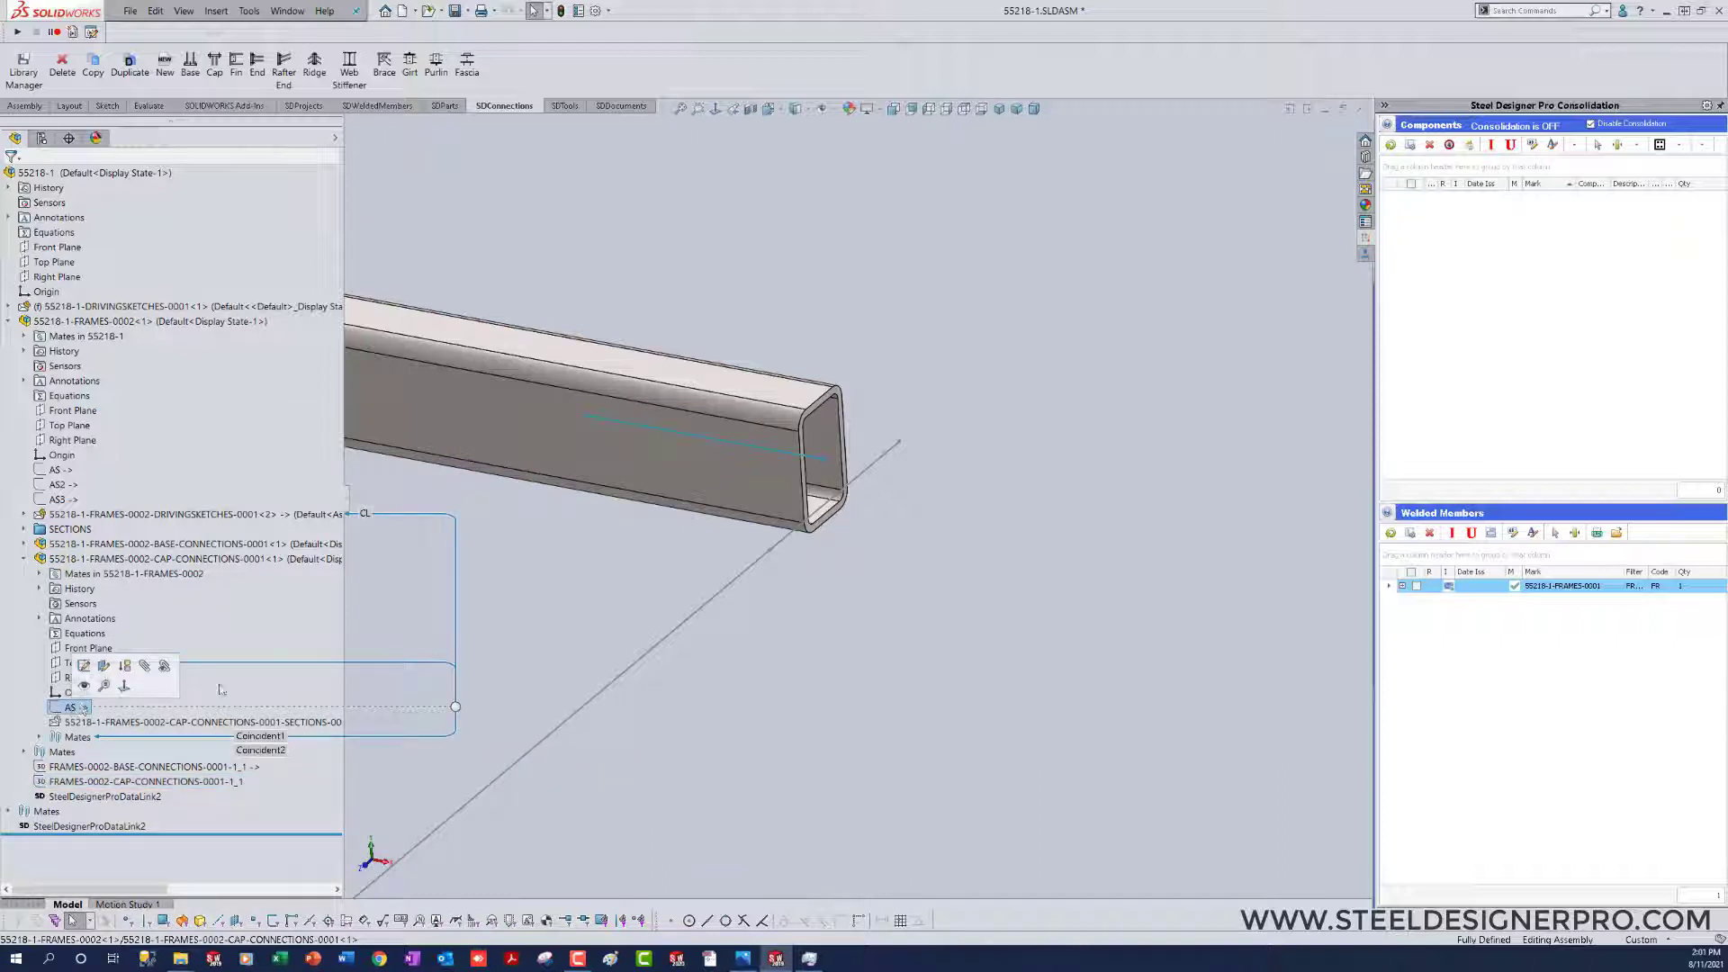
click(537, 583)
click(116, 561)
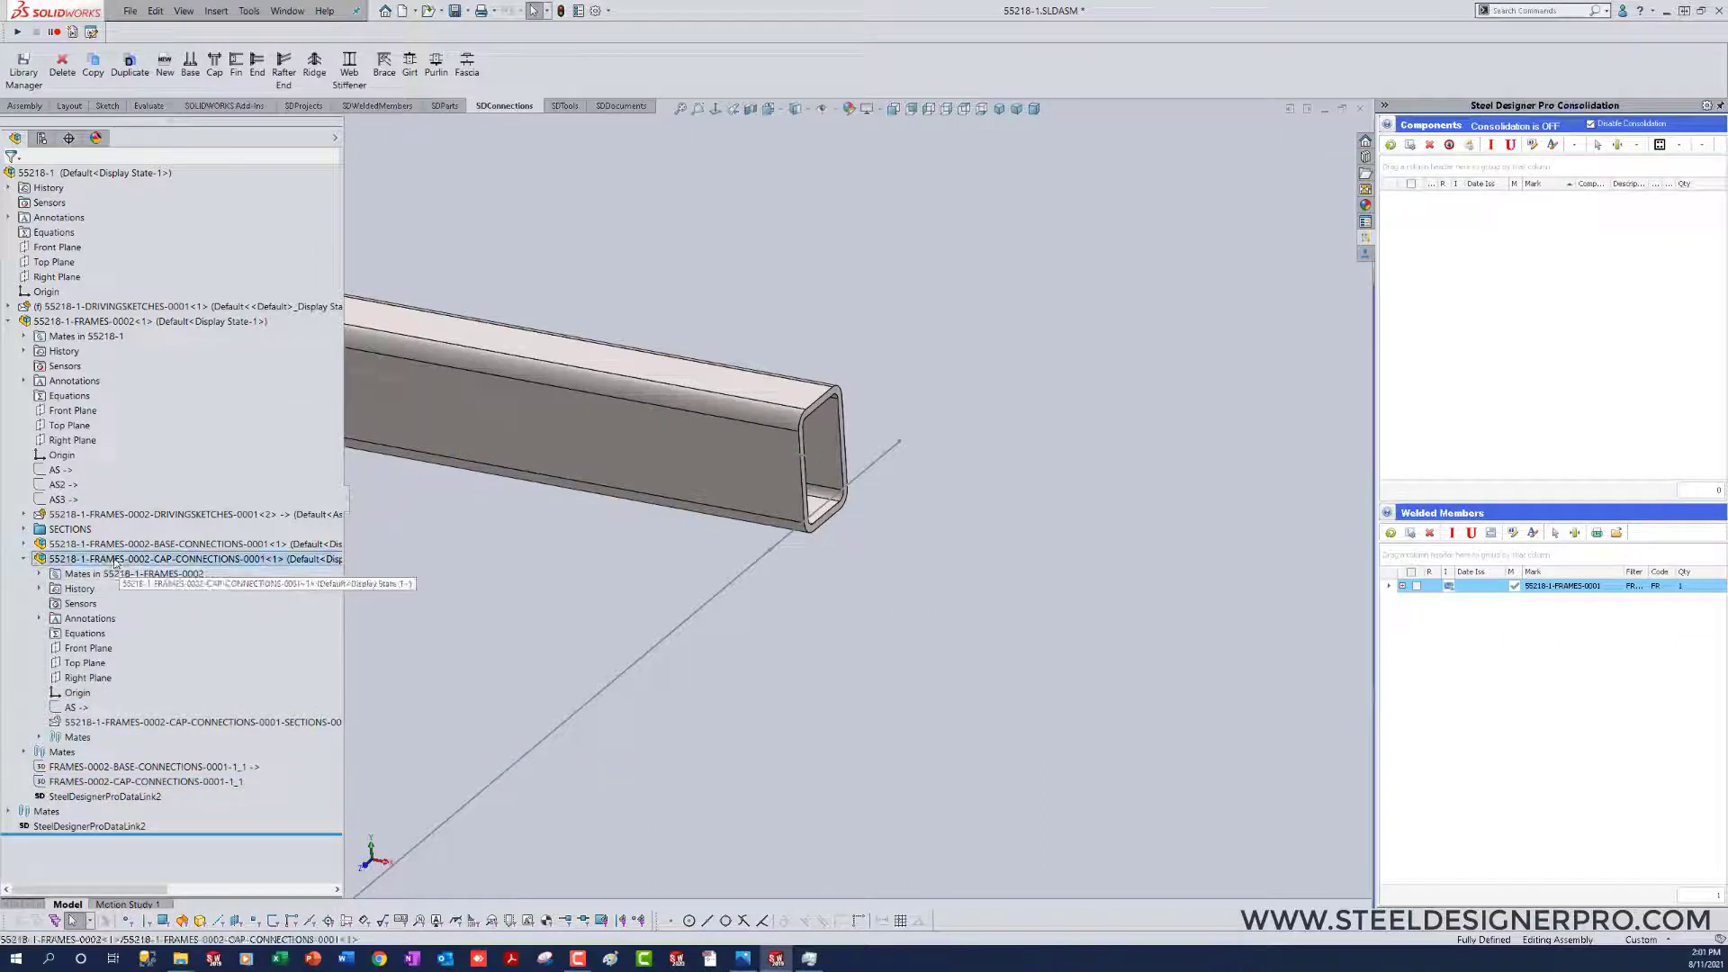
right_click(115, 561)
click(120, 433)
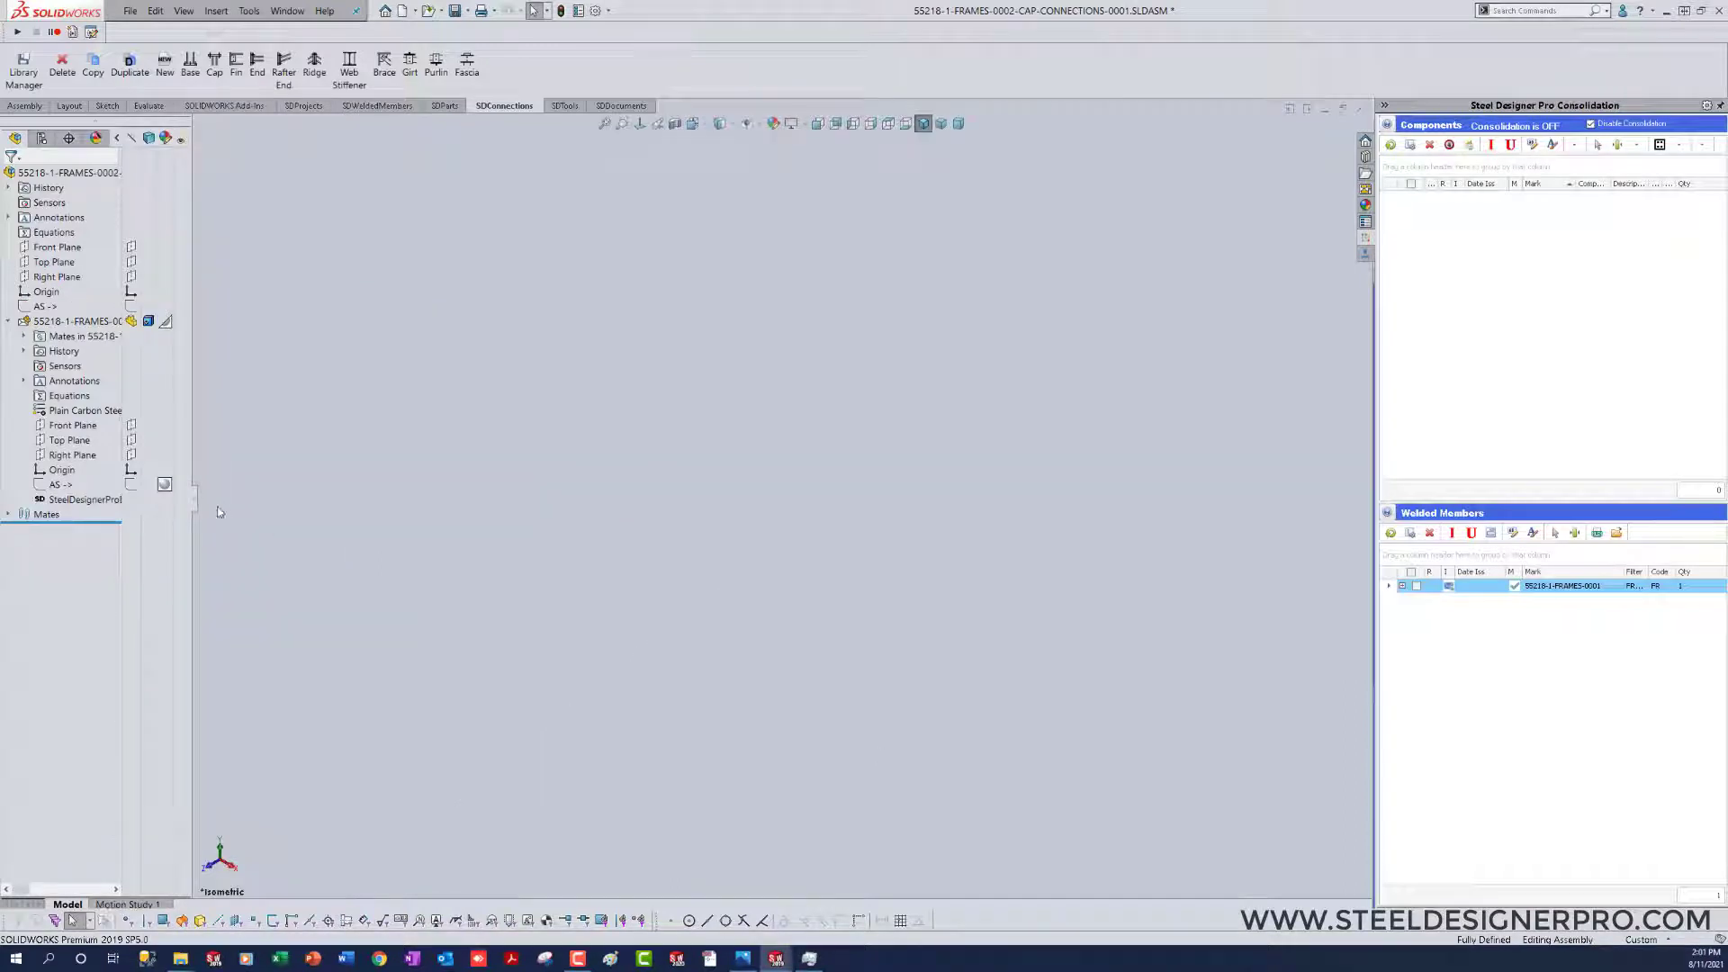
Step: Widen the design tree to read the full names and open the cap connection's section part in its own window
drag(196, 509, 379, 512)
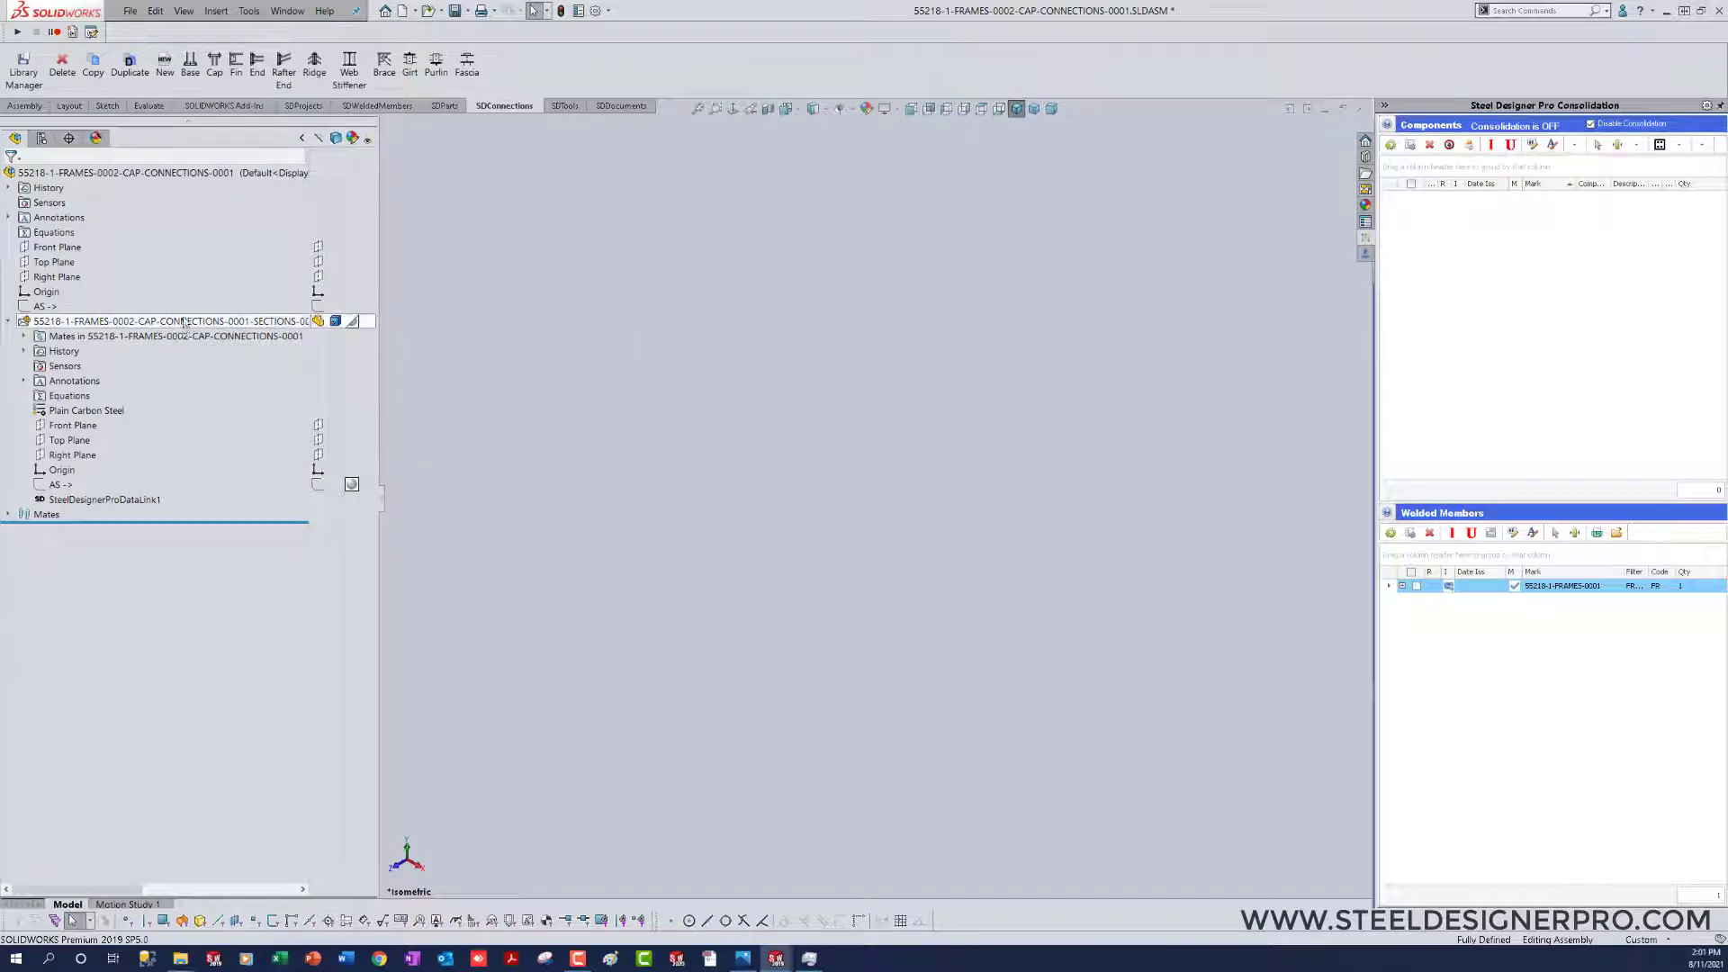
click(110, 322)
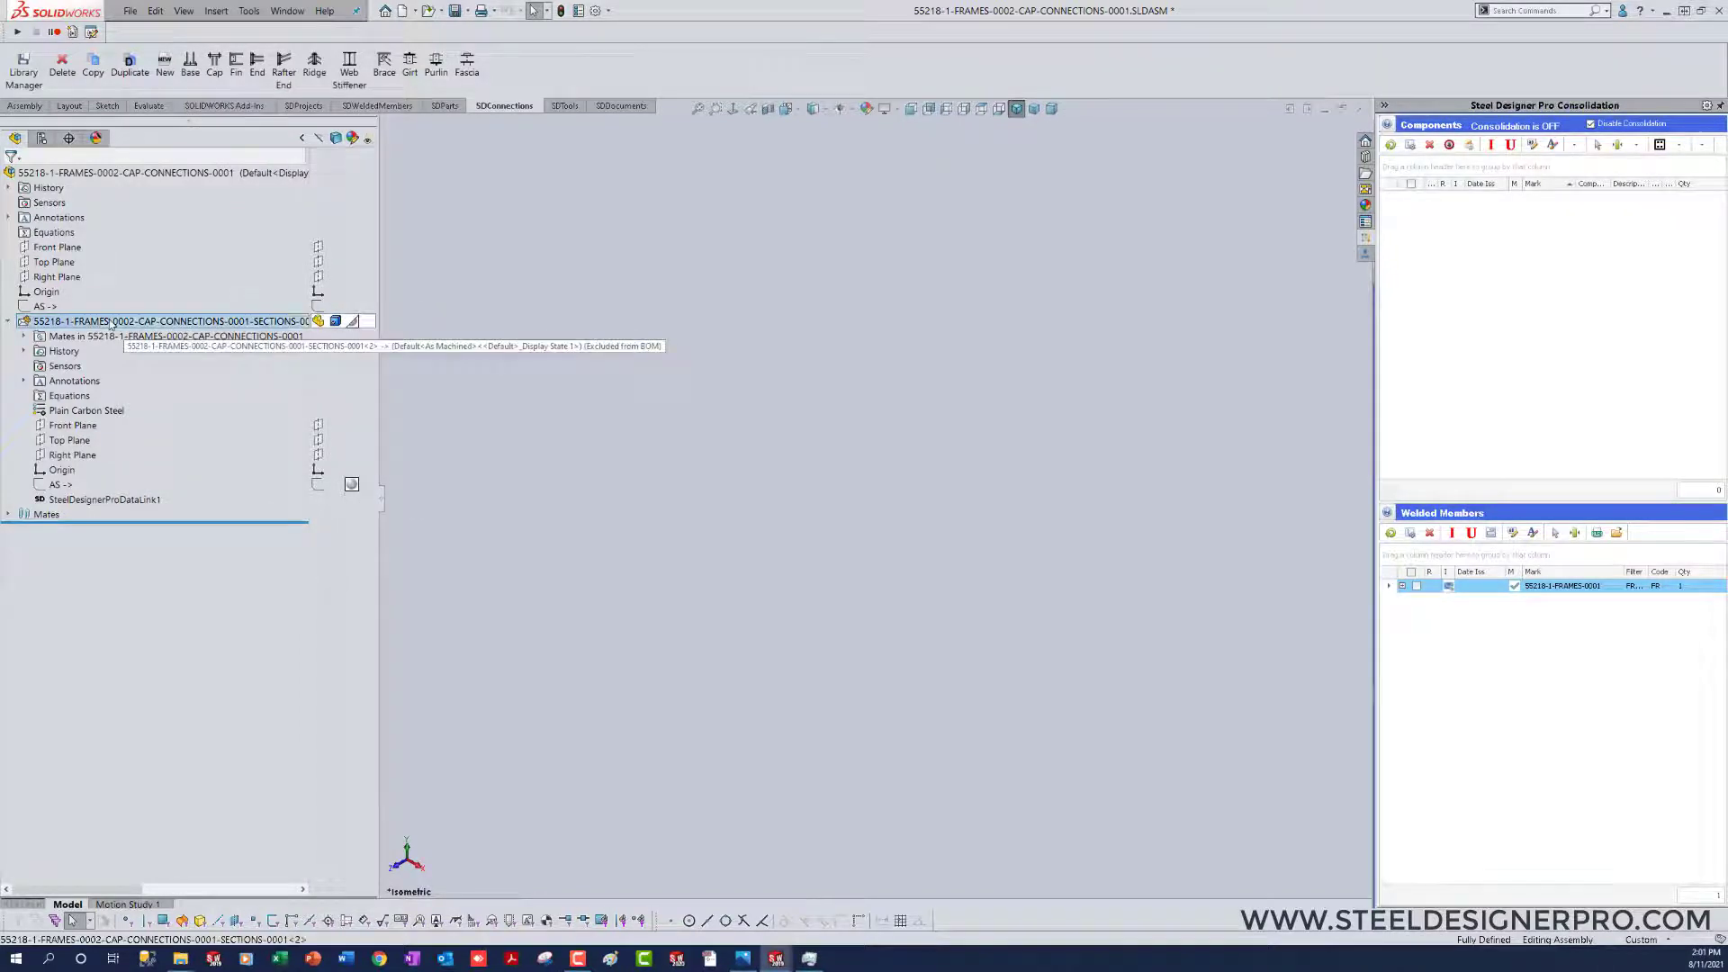
right_click(110, 322)
click(649, 621)
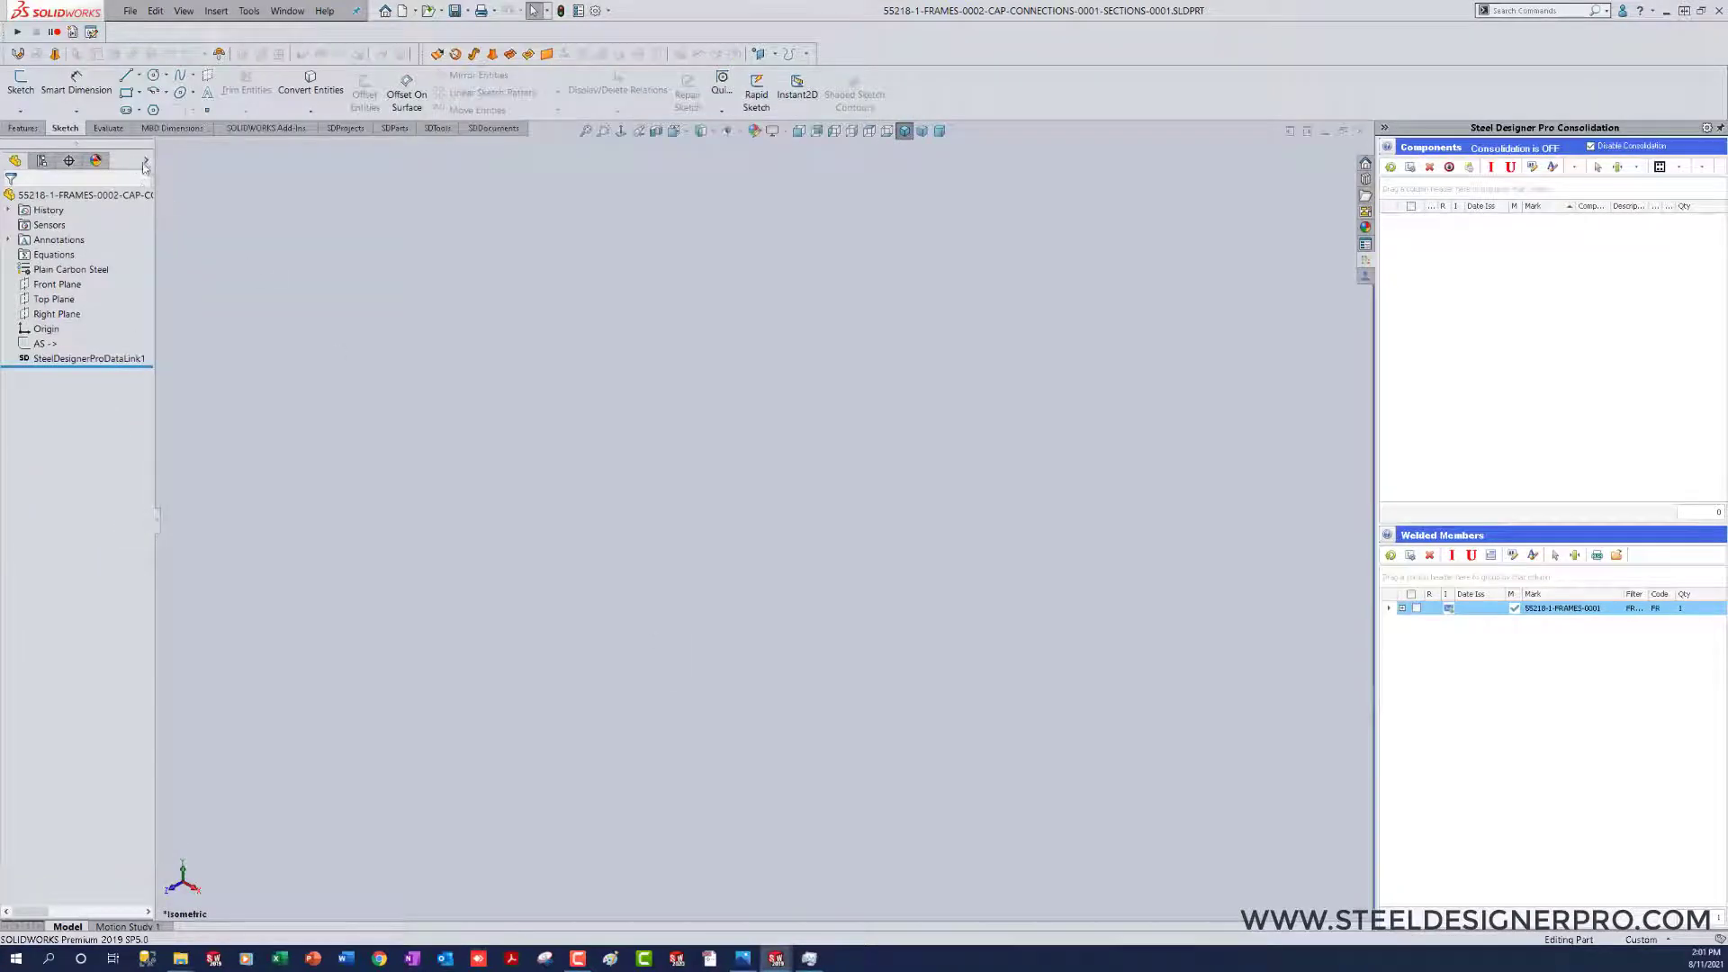
Step: Create an HSS - Configured structural member of size HSS 6x3x3_8 along the AS sketch line
click(147, 162)
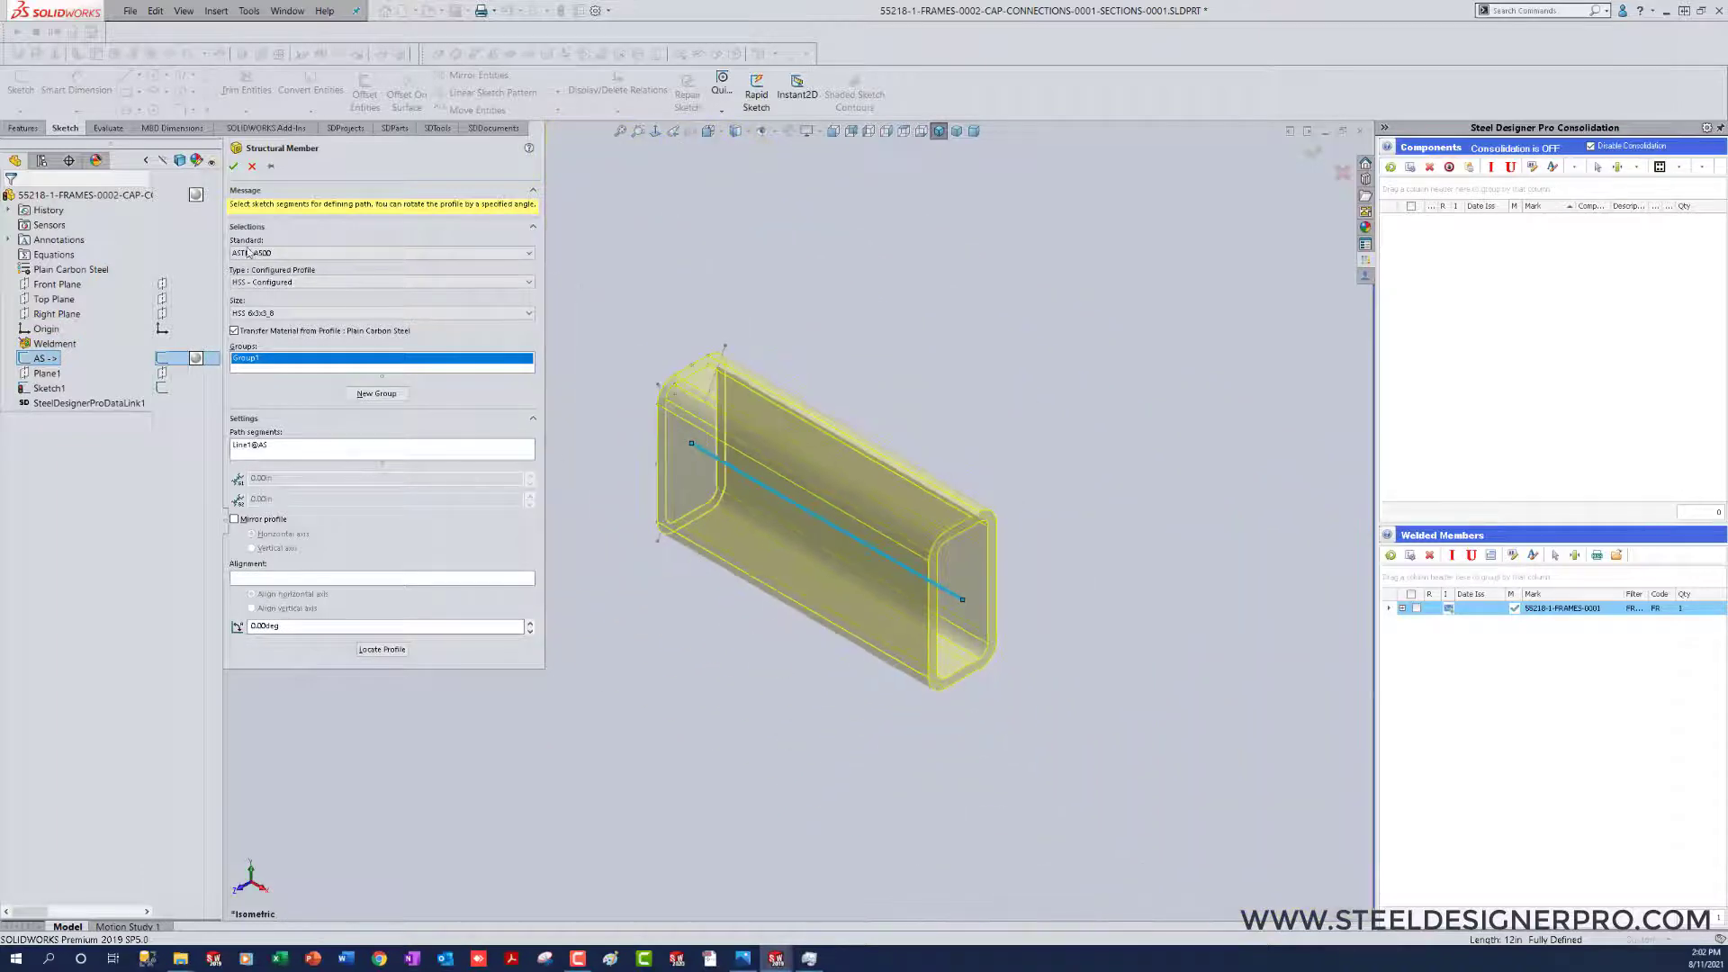
click(235, 165)
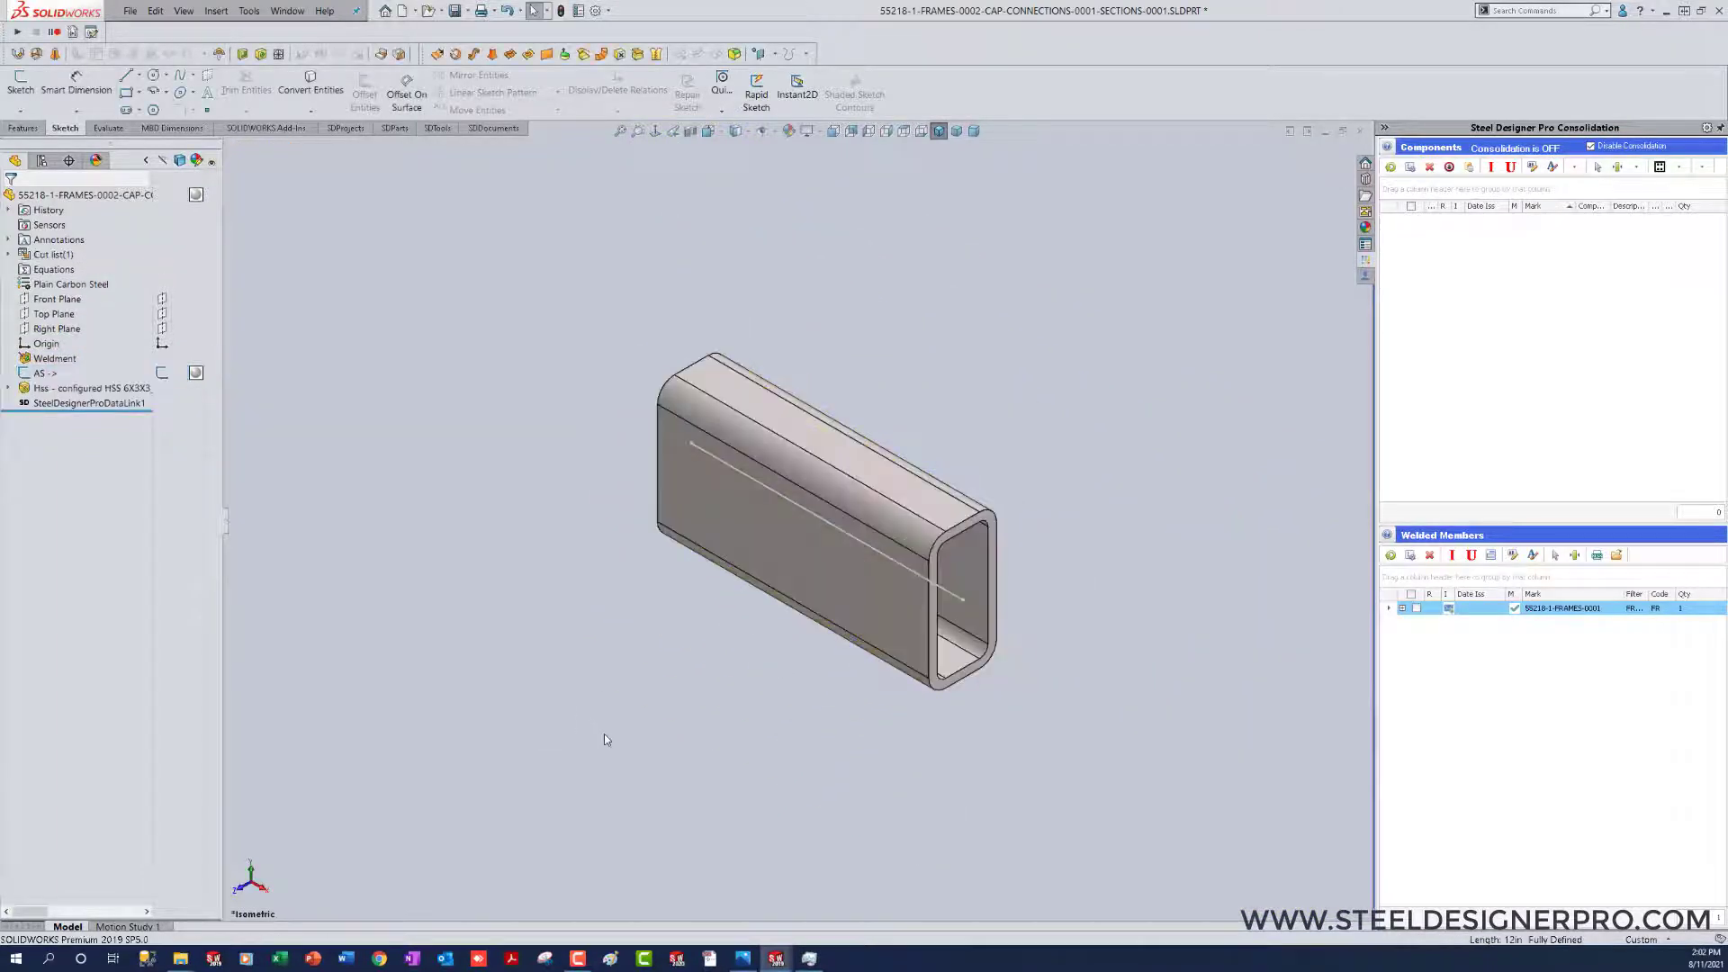
Step: Hide the AS sketch and rename the HSS 6x3x3/8 structural member feature as WELDED
click(162, 373)
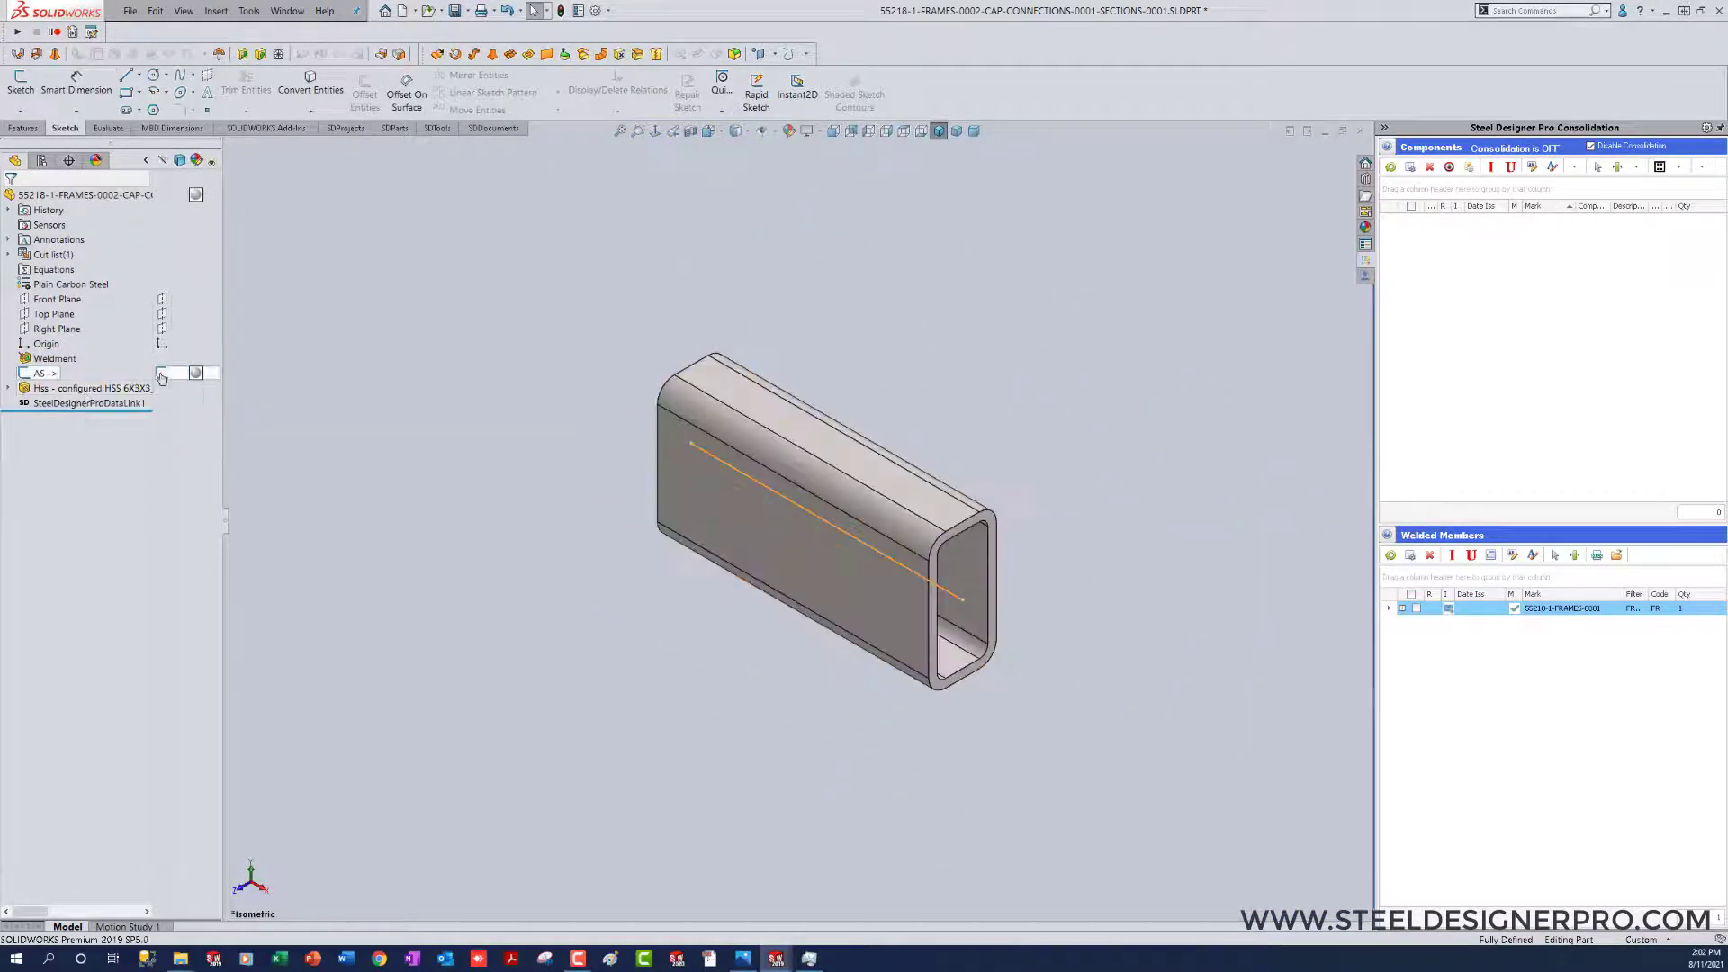
click(120, 387)
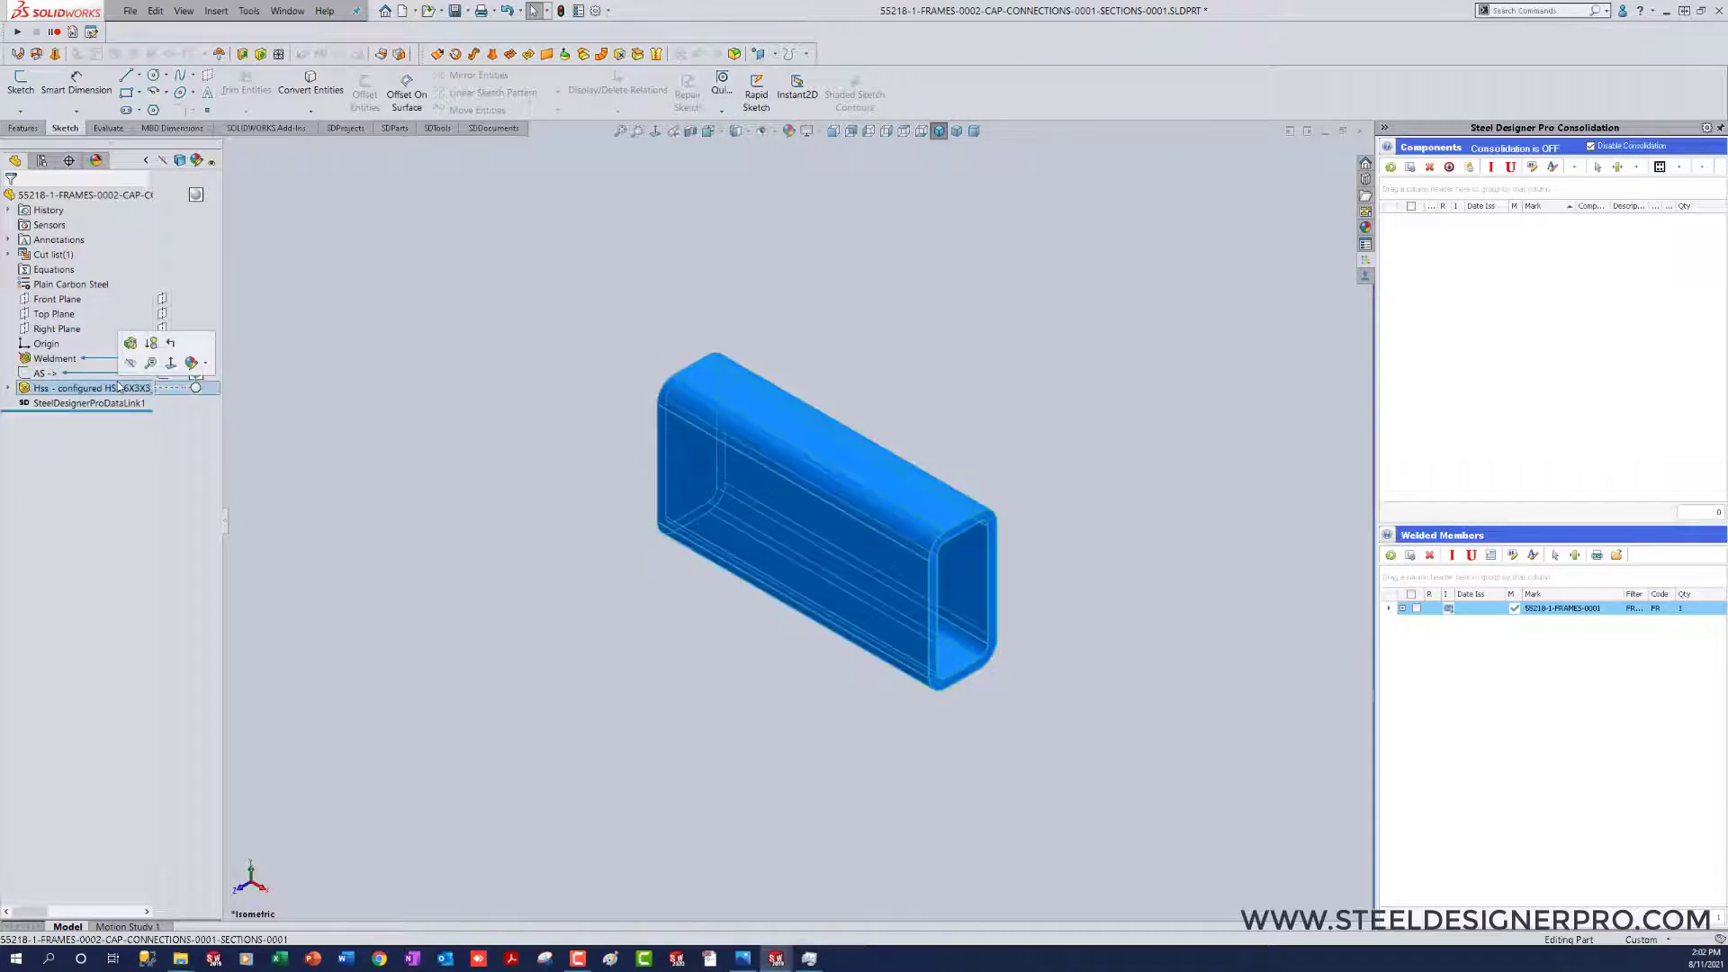
click(120, 387)
text(WELDED)
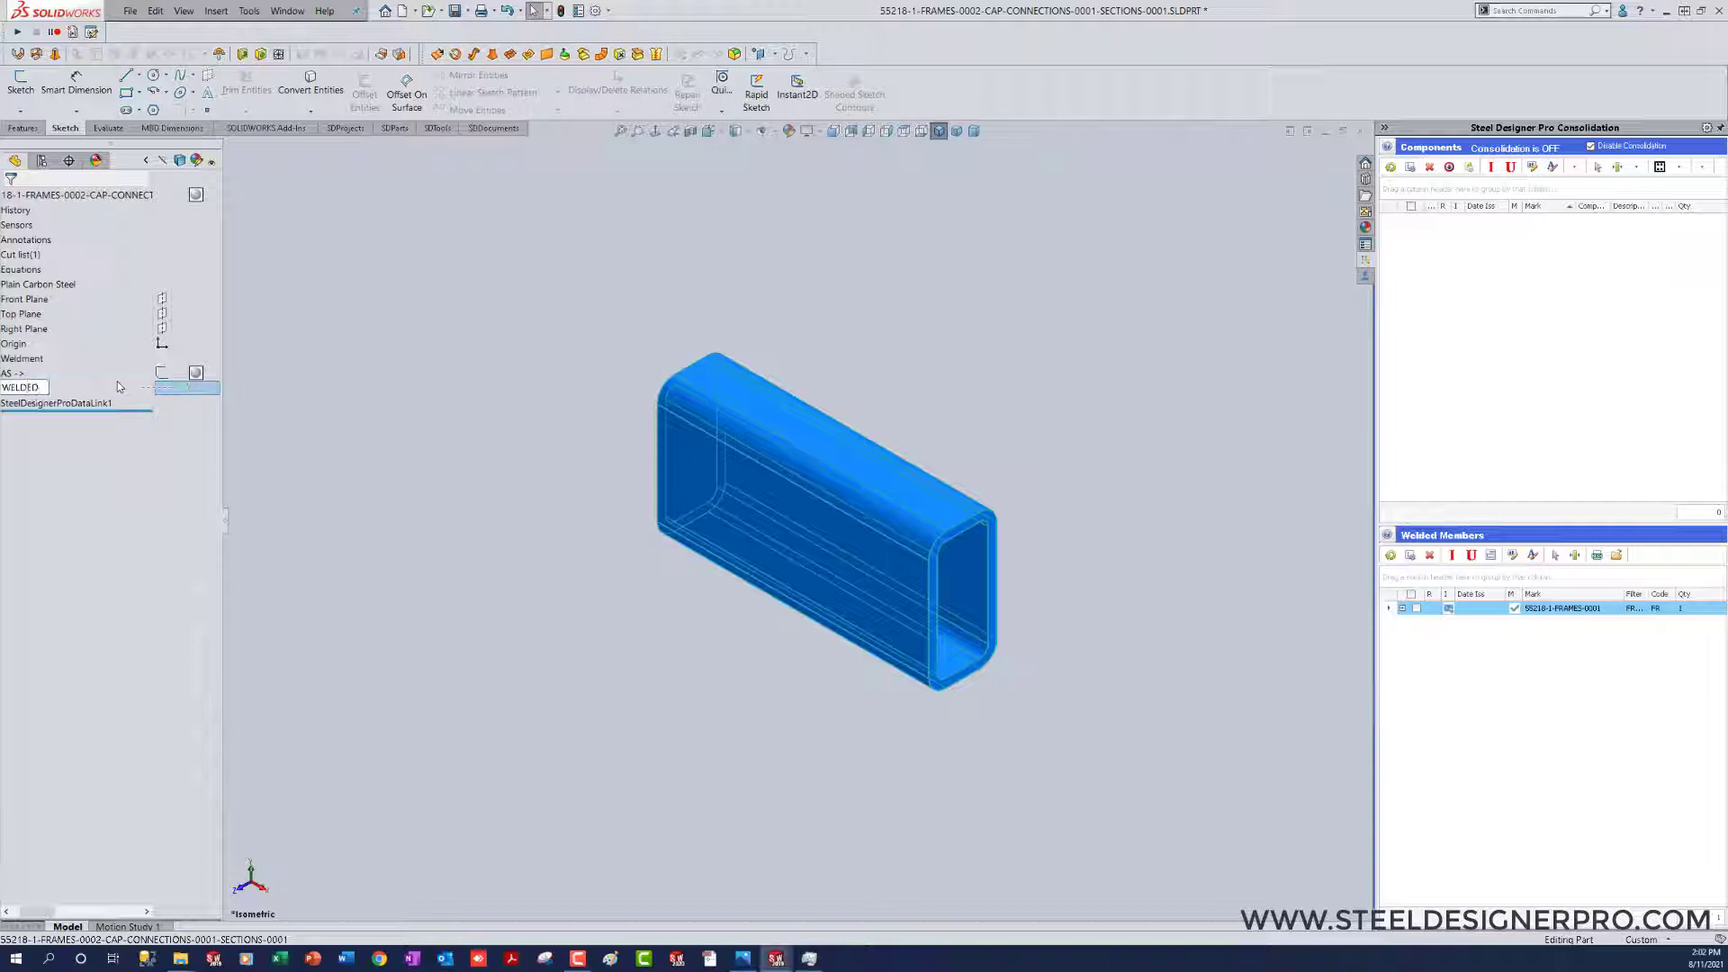
key(Return)
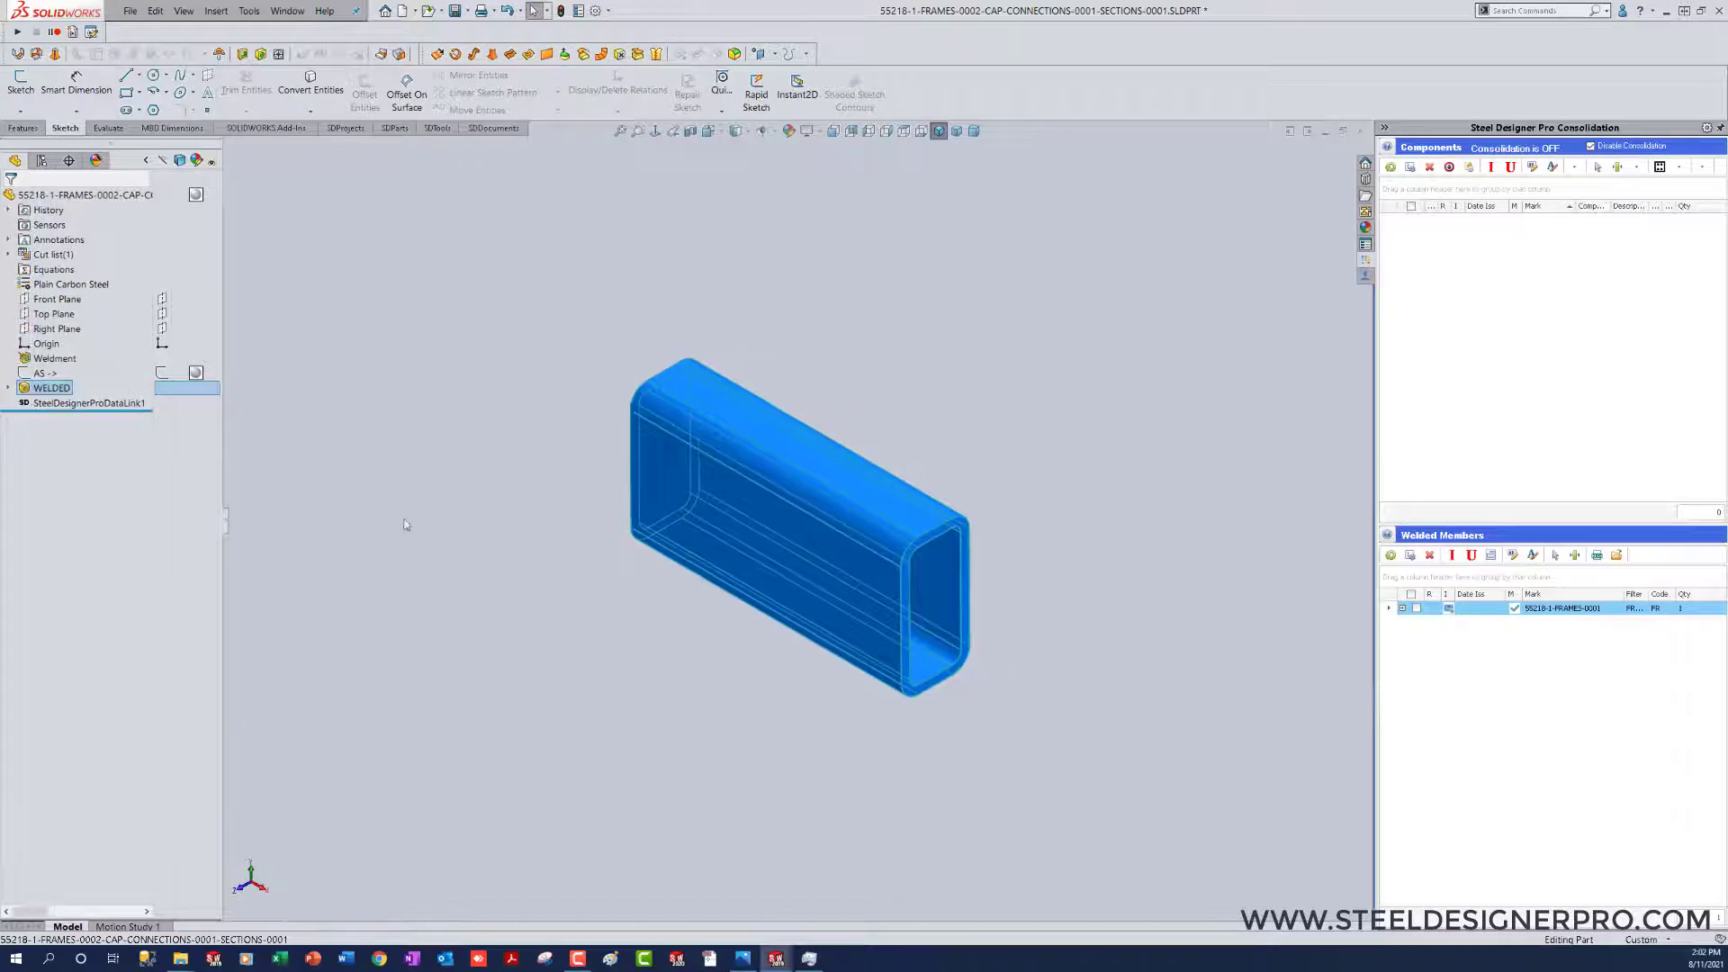
click(414, 540)
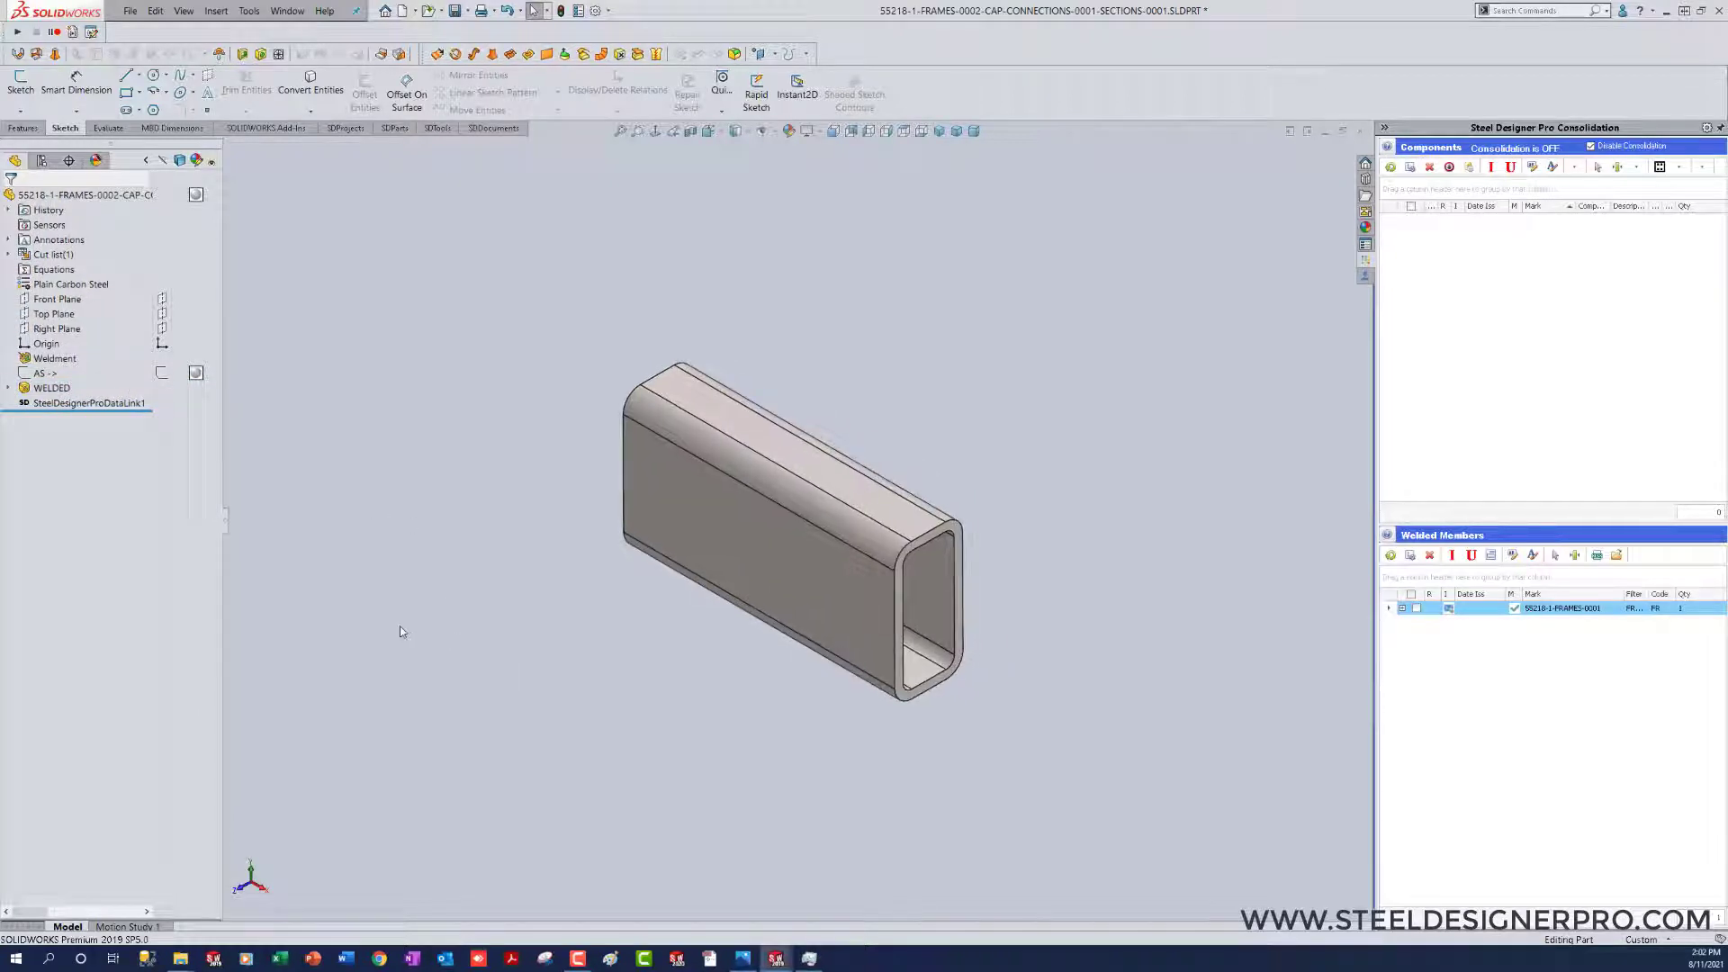
Step: Save the section part and return to the cap connection assembly
key(ctrl+s)
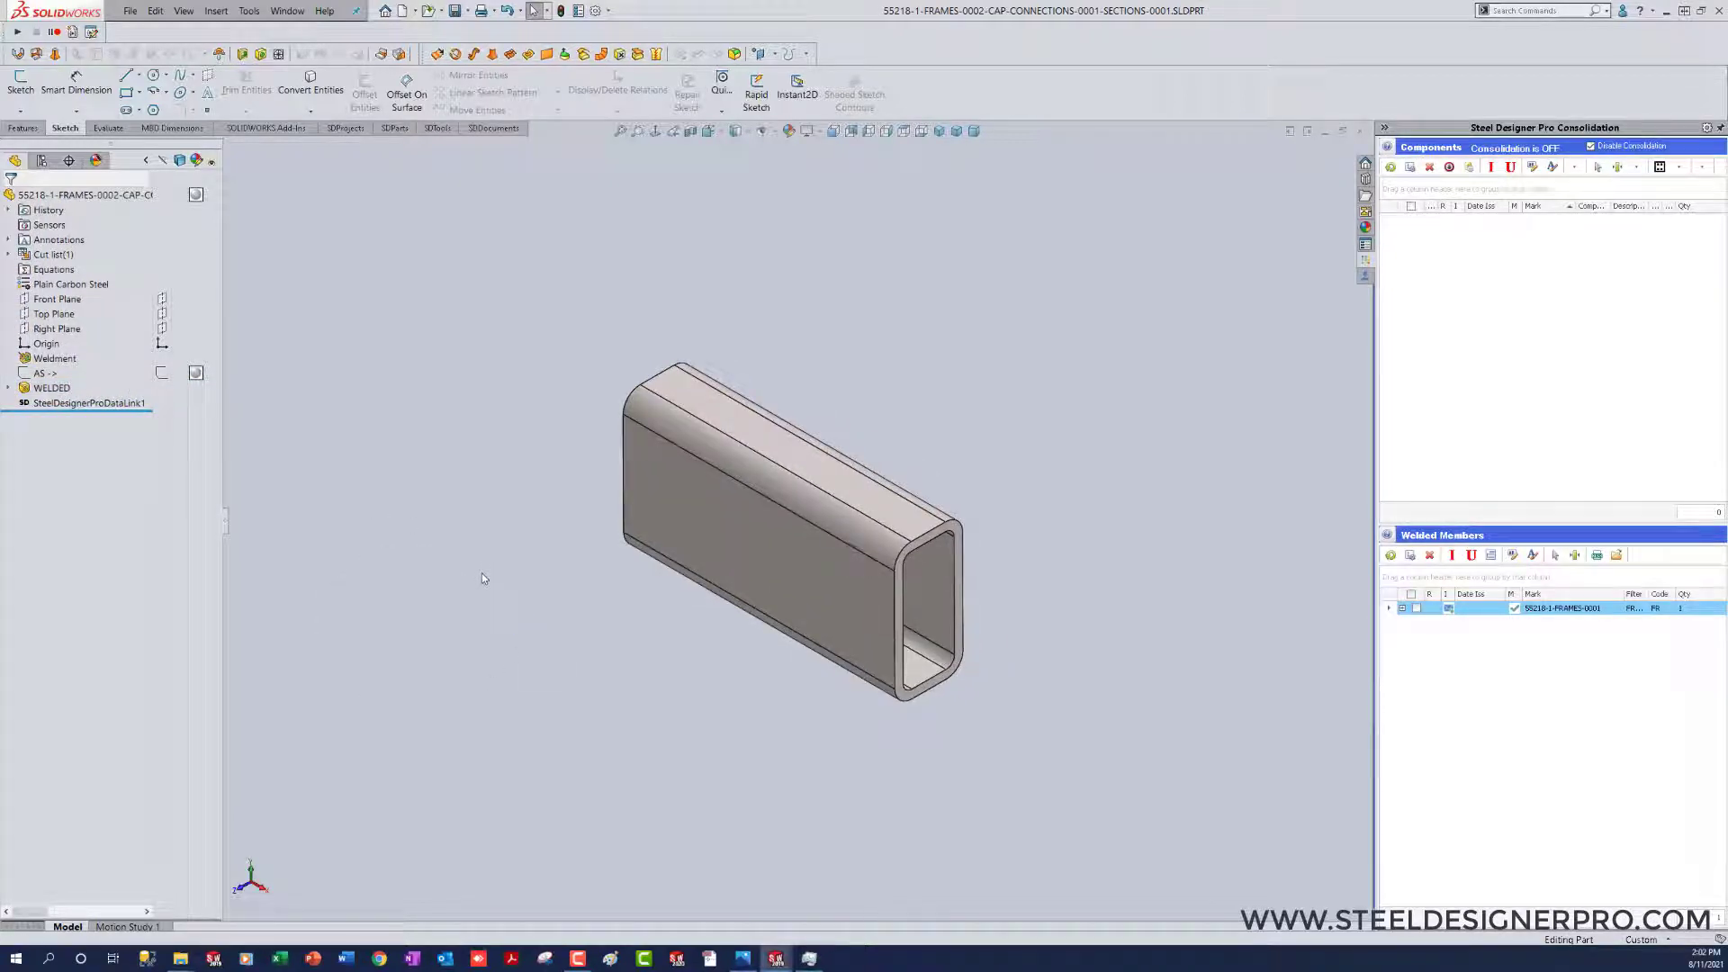
right_drag(483, 568, 544, 694)
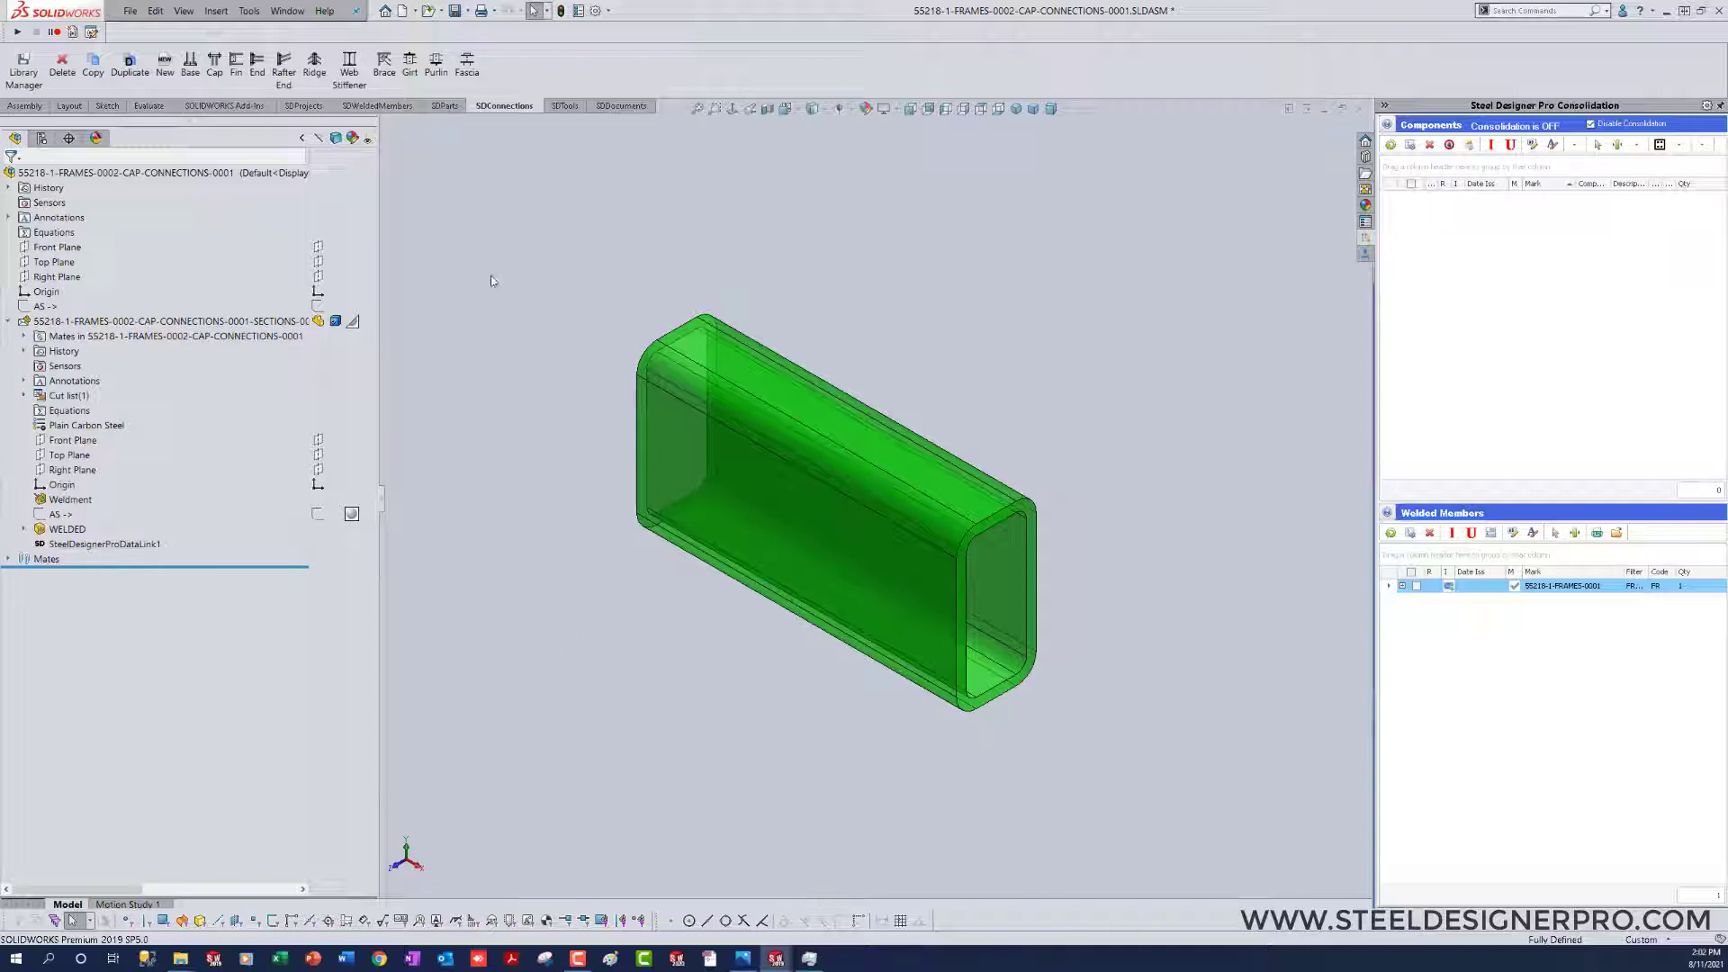
Step: Show the assembly's AS sketch and insert a Default plate on the sketch point at the near end of its line
click(445, 106)
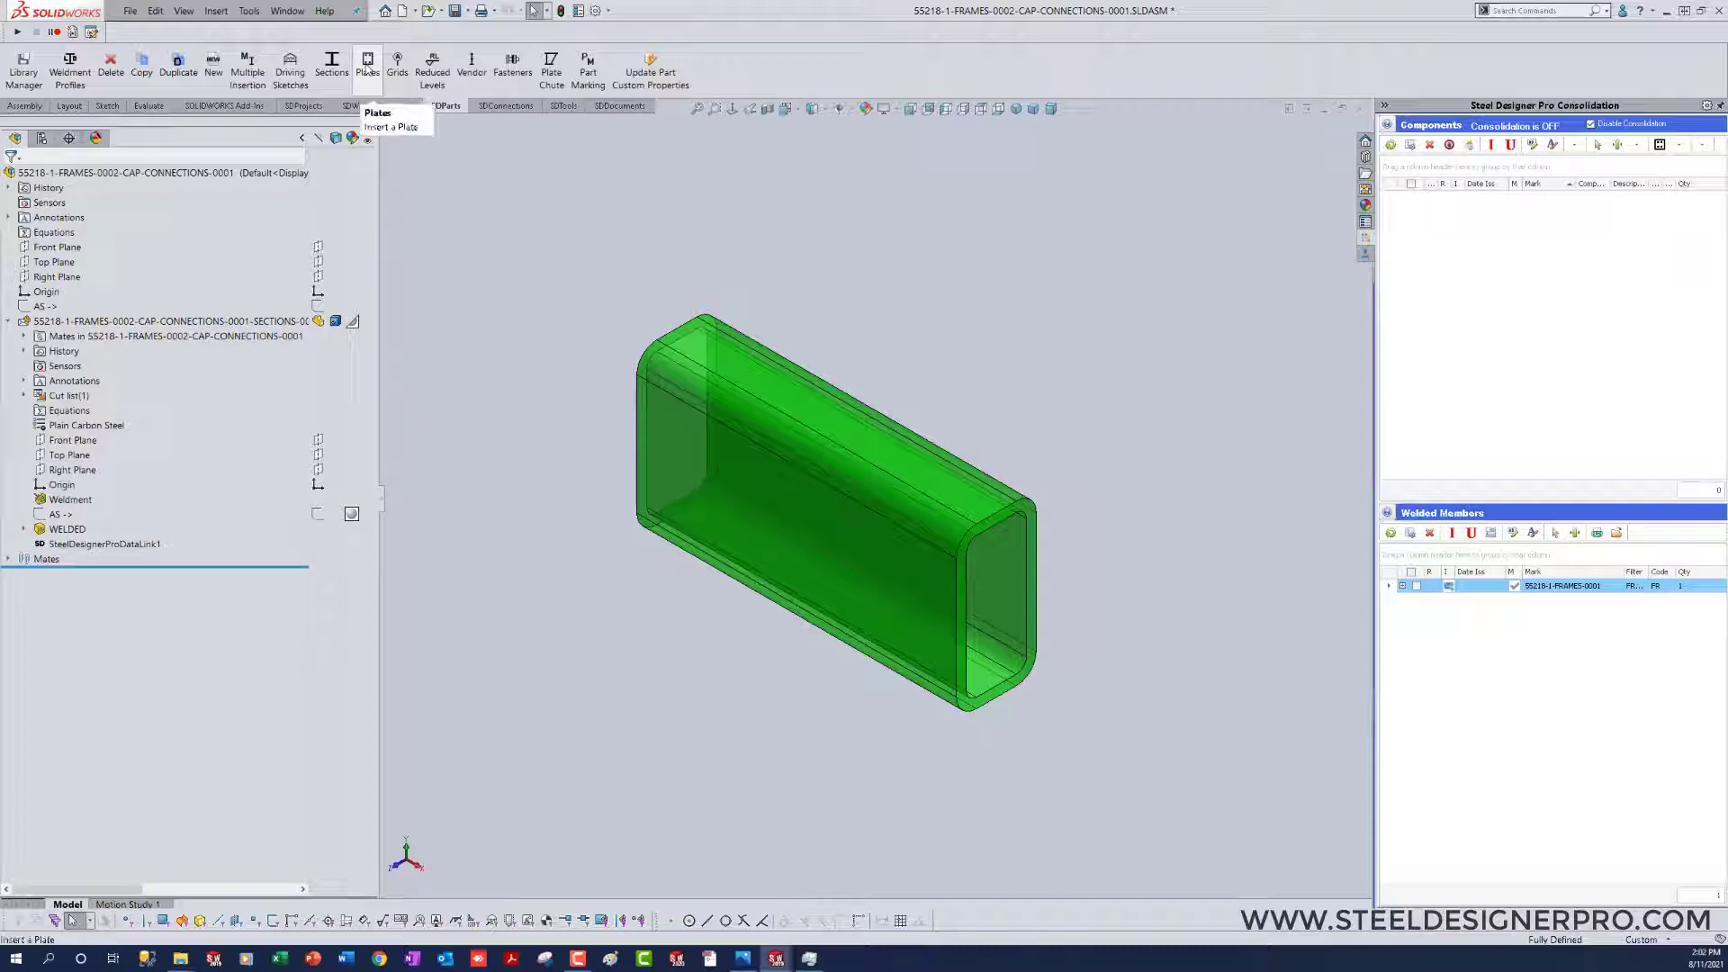
click(1051, 108)
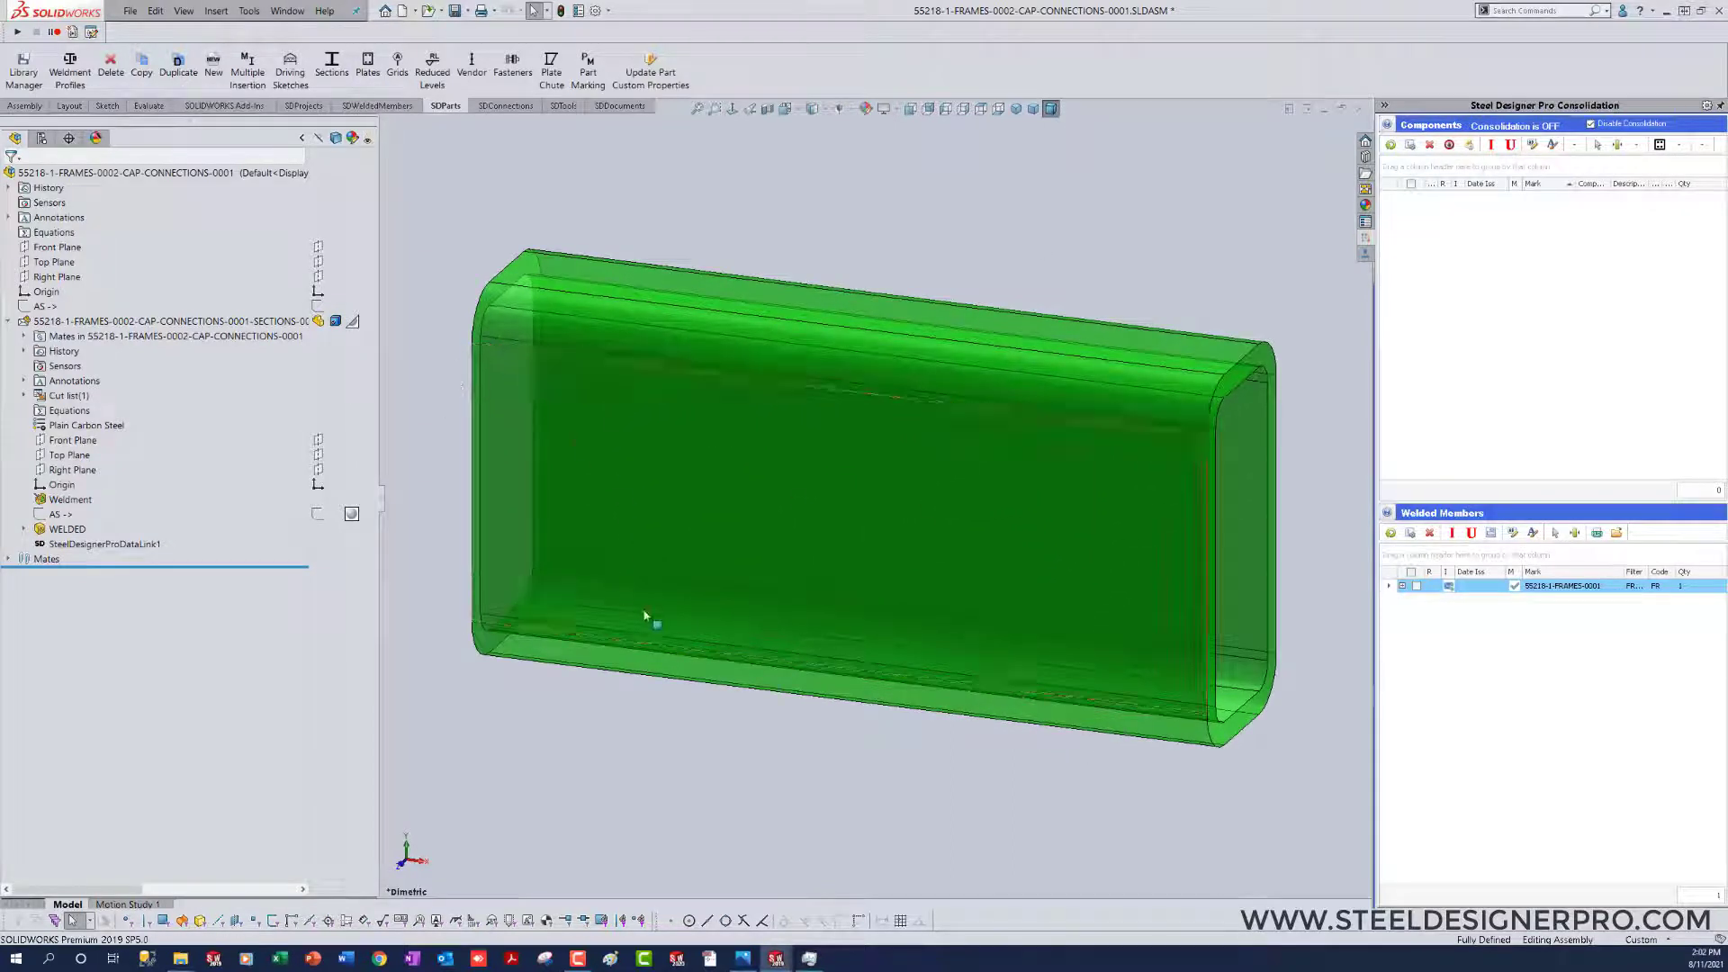
scroll(794, 695, up, 3)
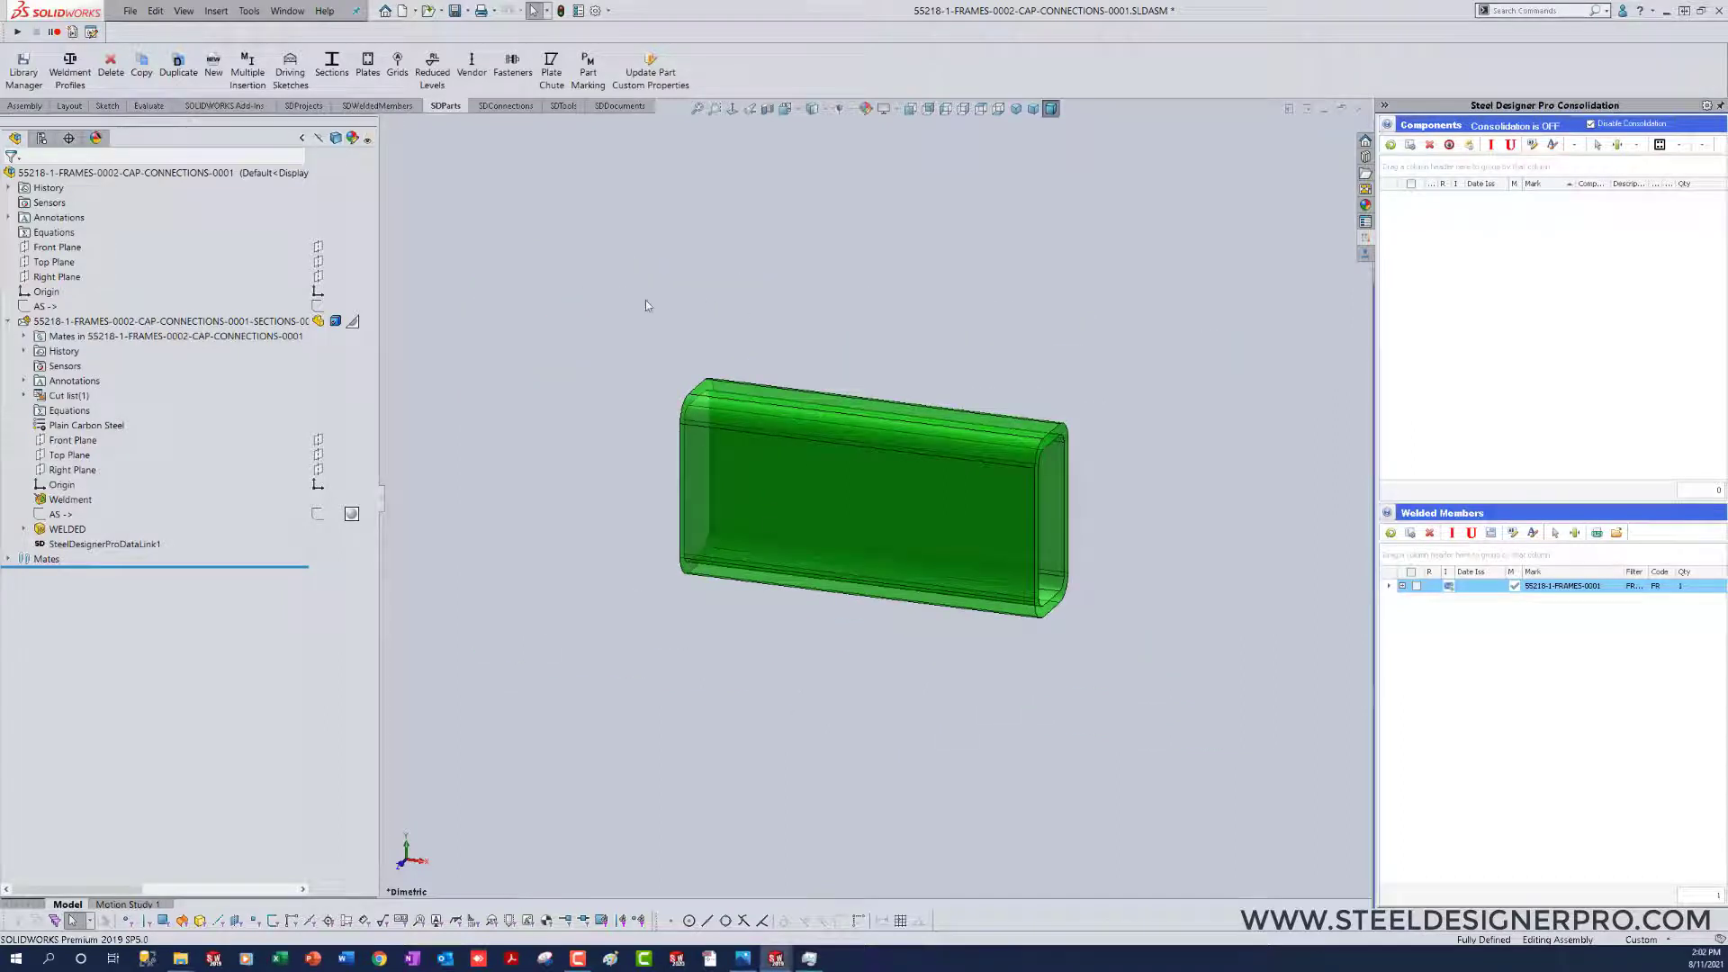
click(368, 63)
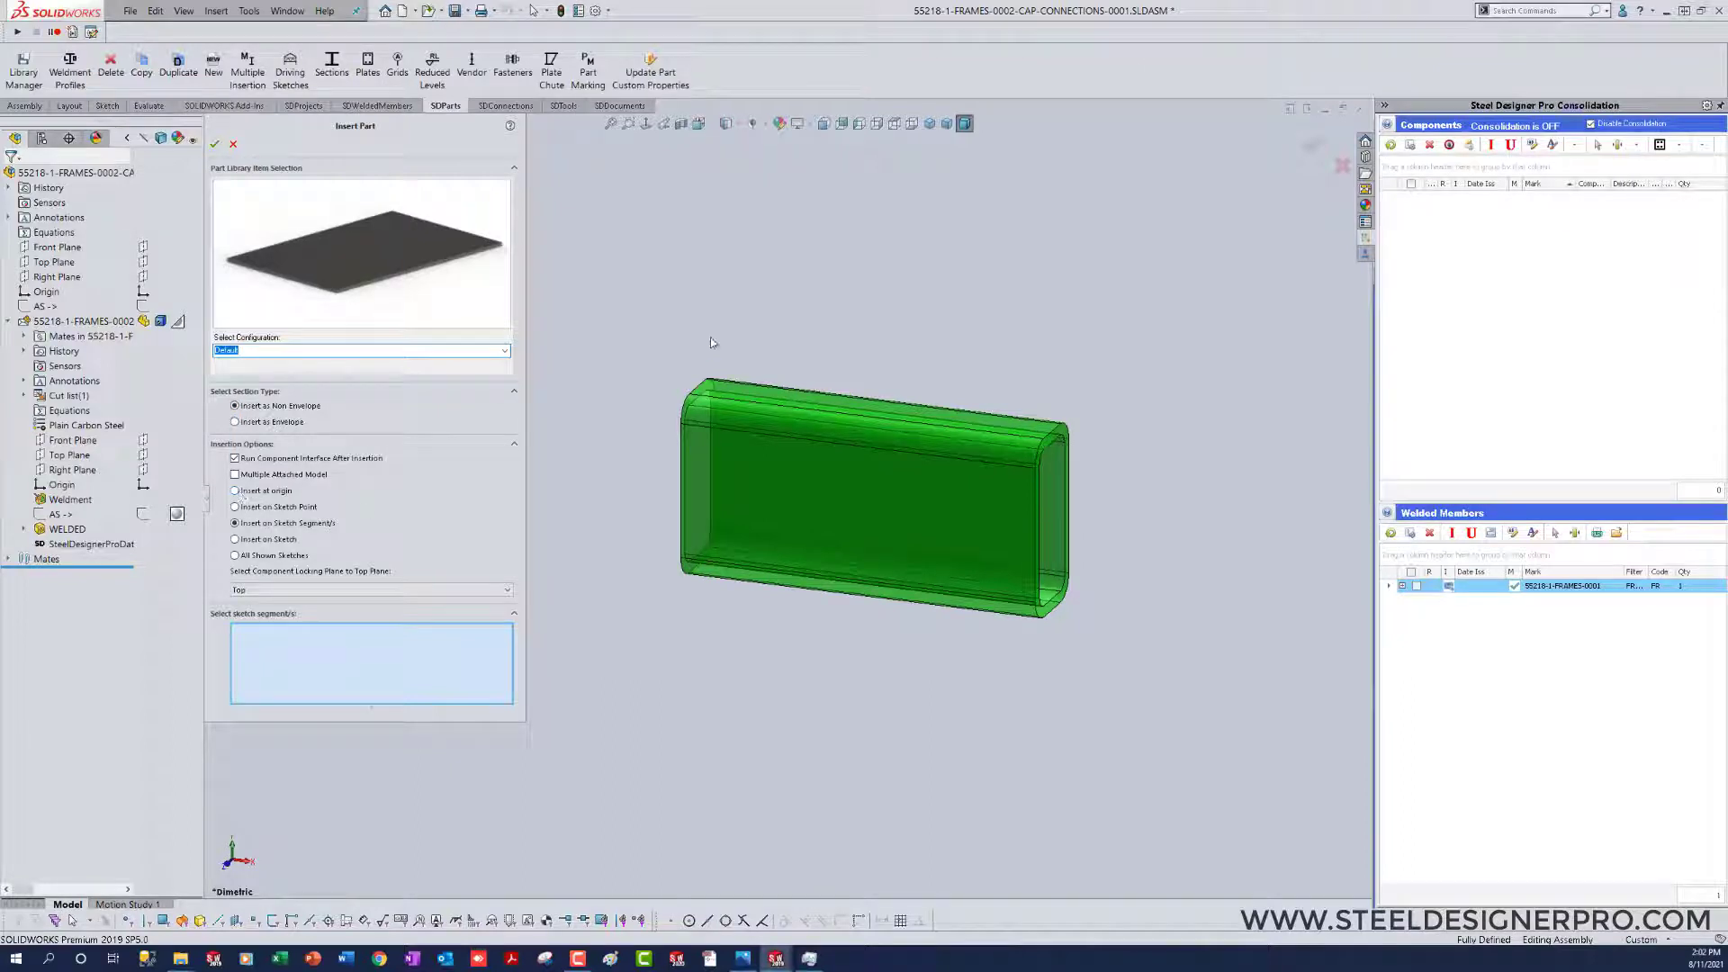
click(142, 308)
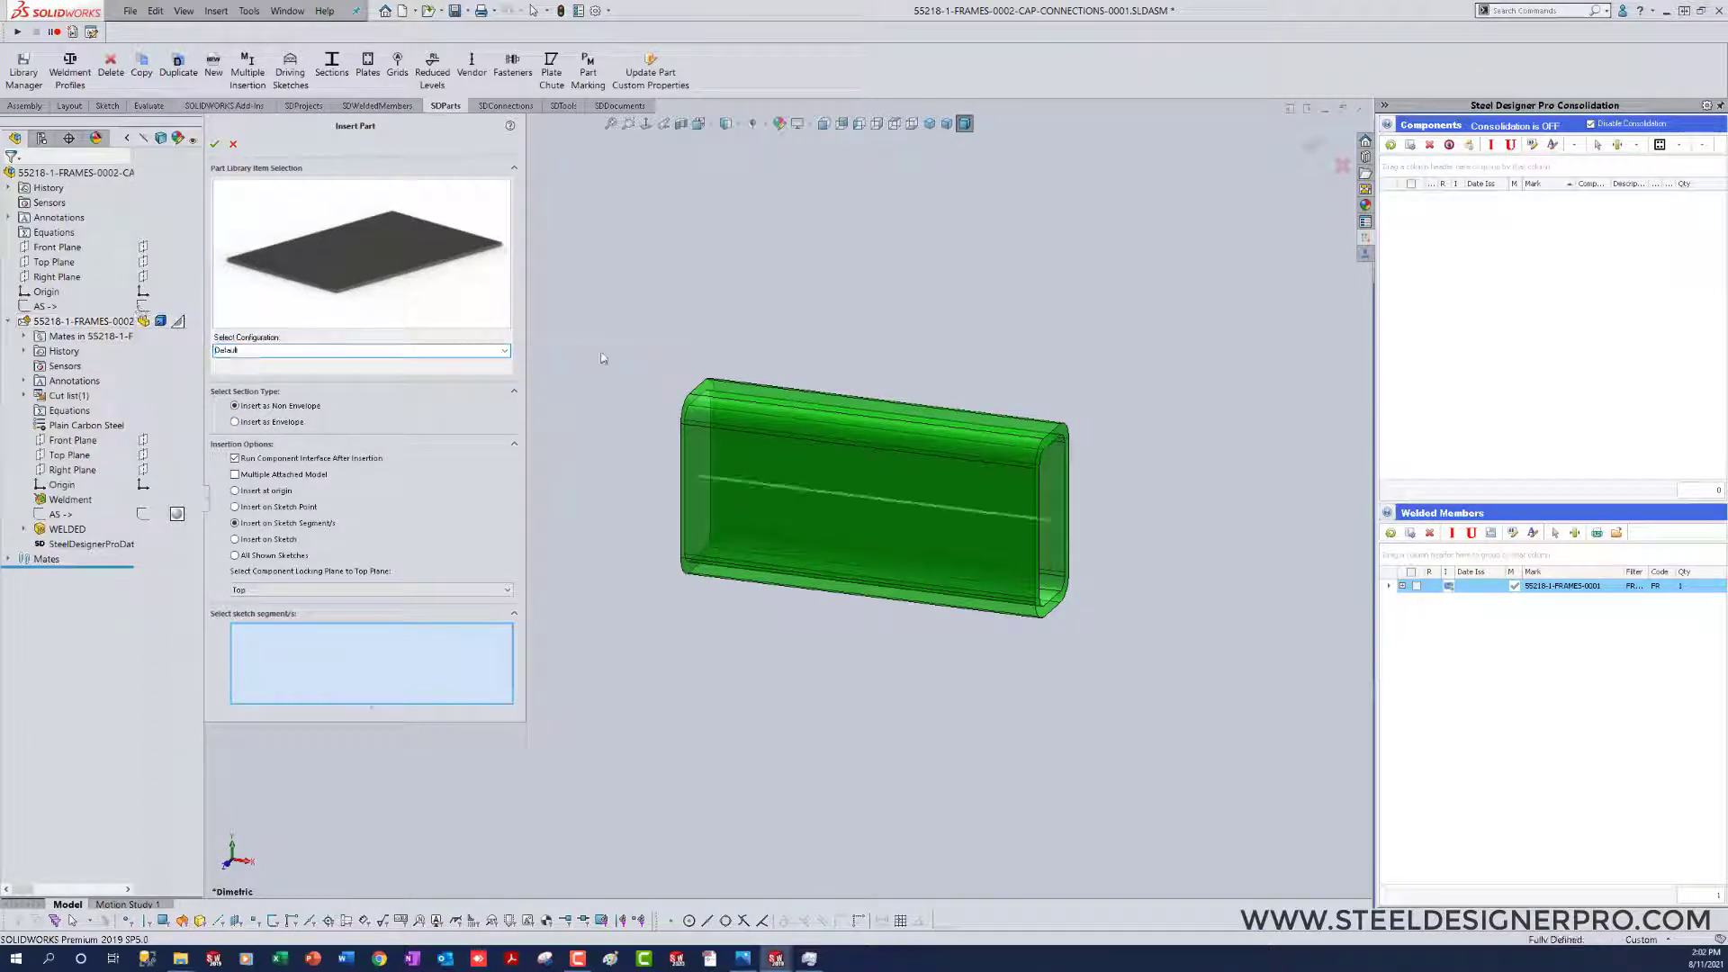
click(235, 507)
click(698, 477)
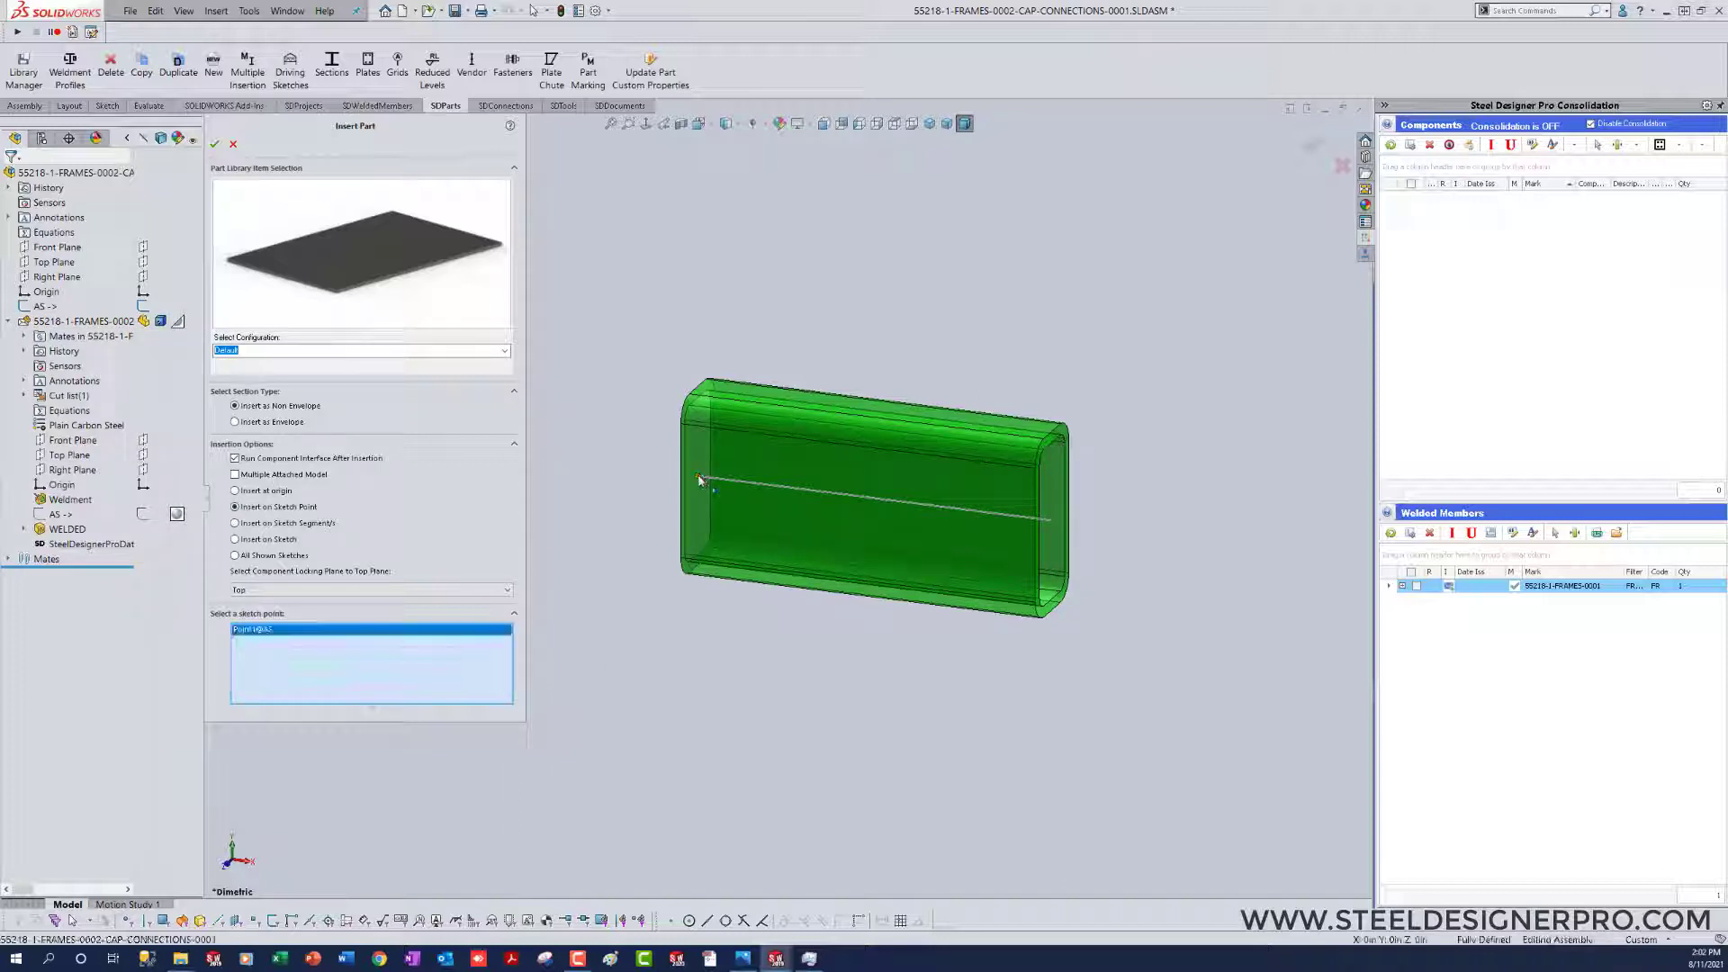
click(215, 146)
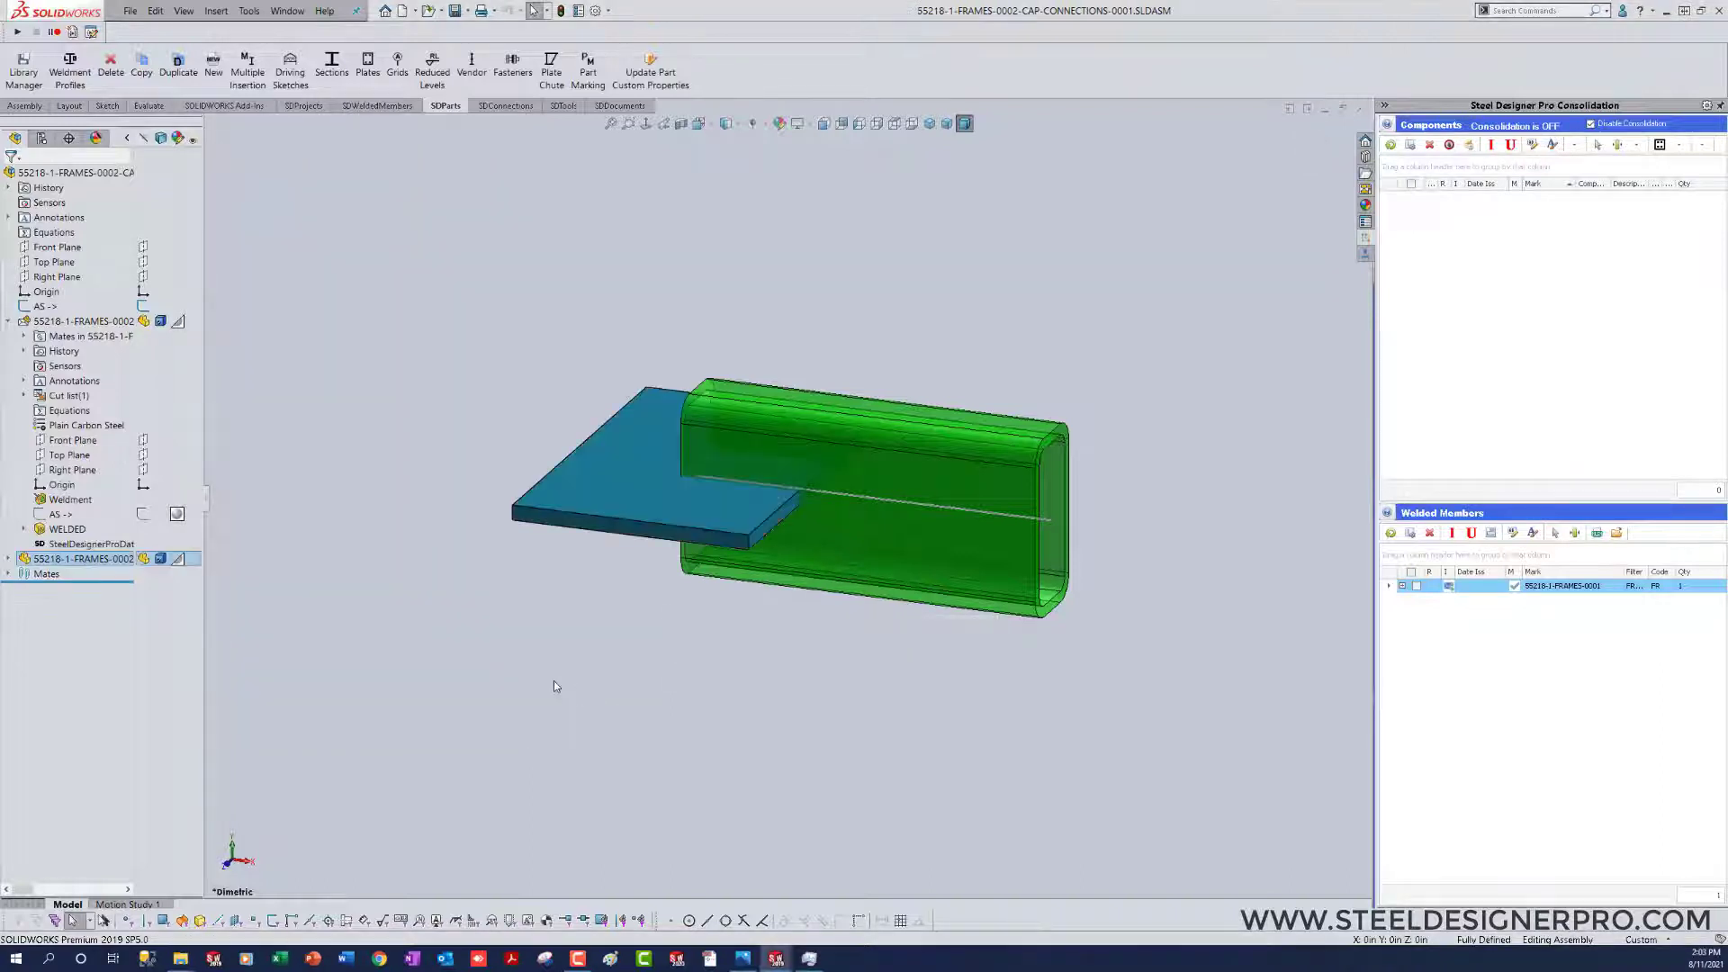
Step: Widen the design tree, expand the new plate's mates and delete its Parallel1 and Parallel2 mates
drag(209, 506, 283, 506)
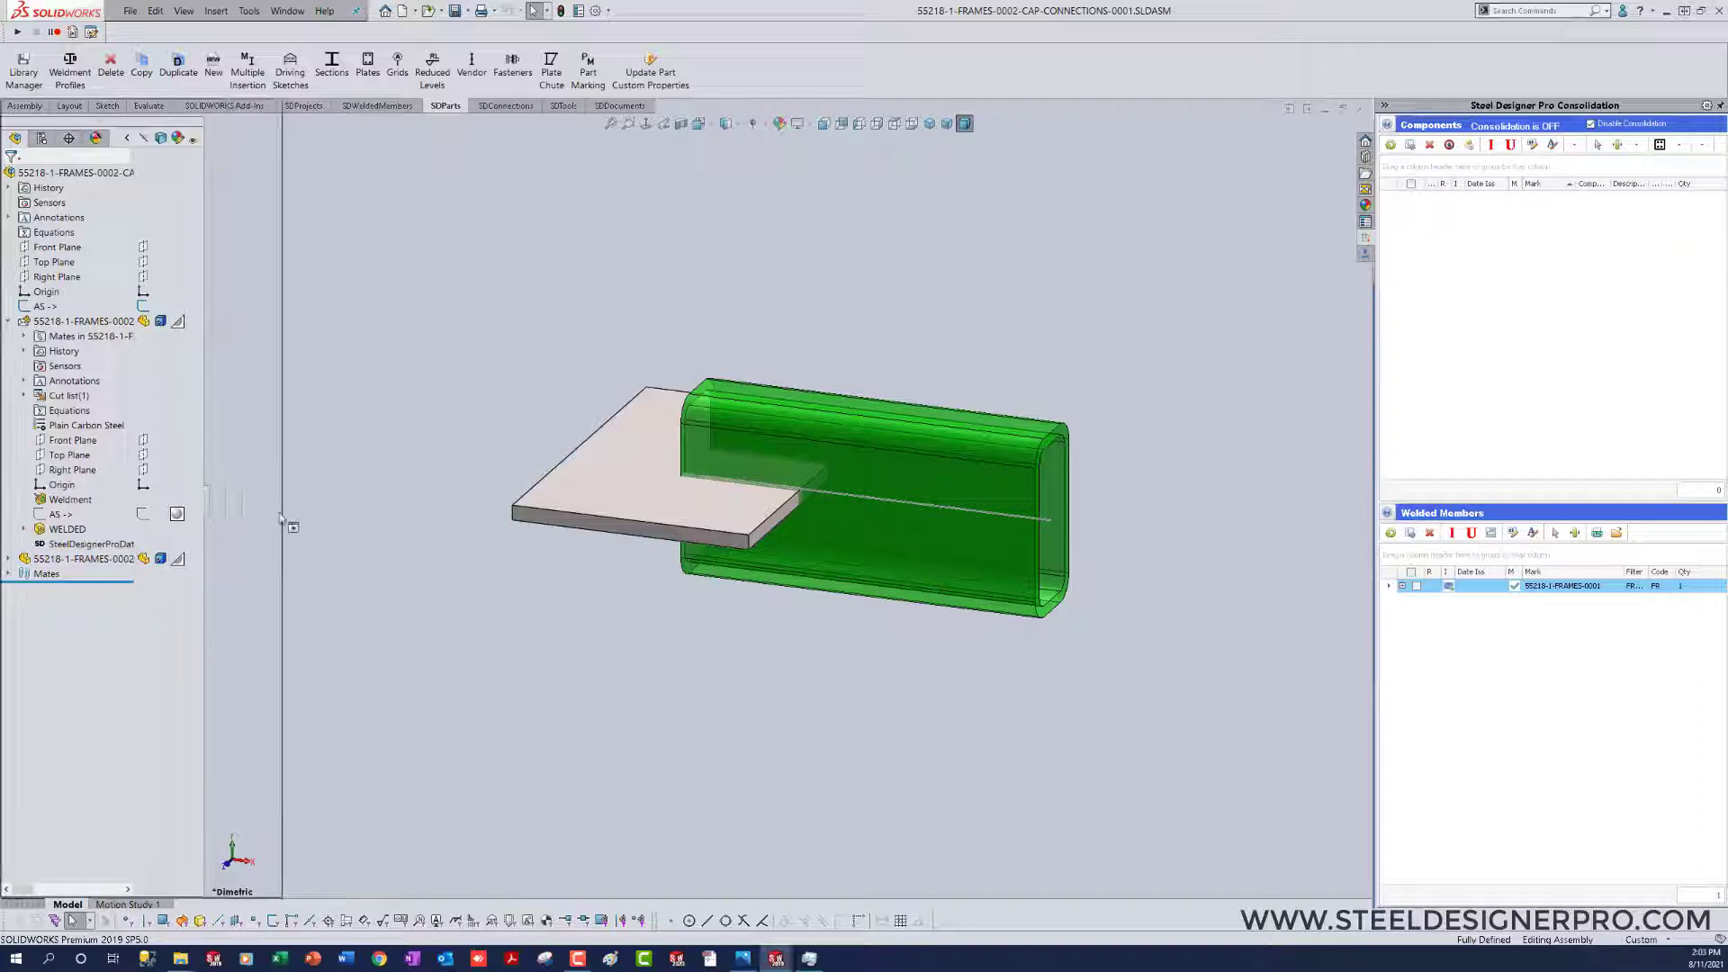
click(8, 559)
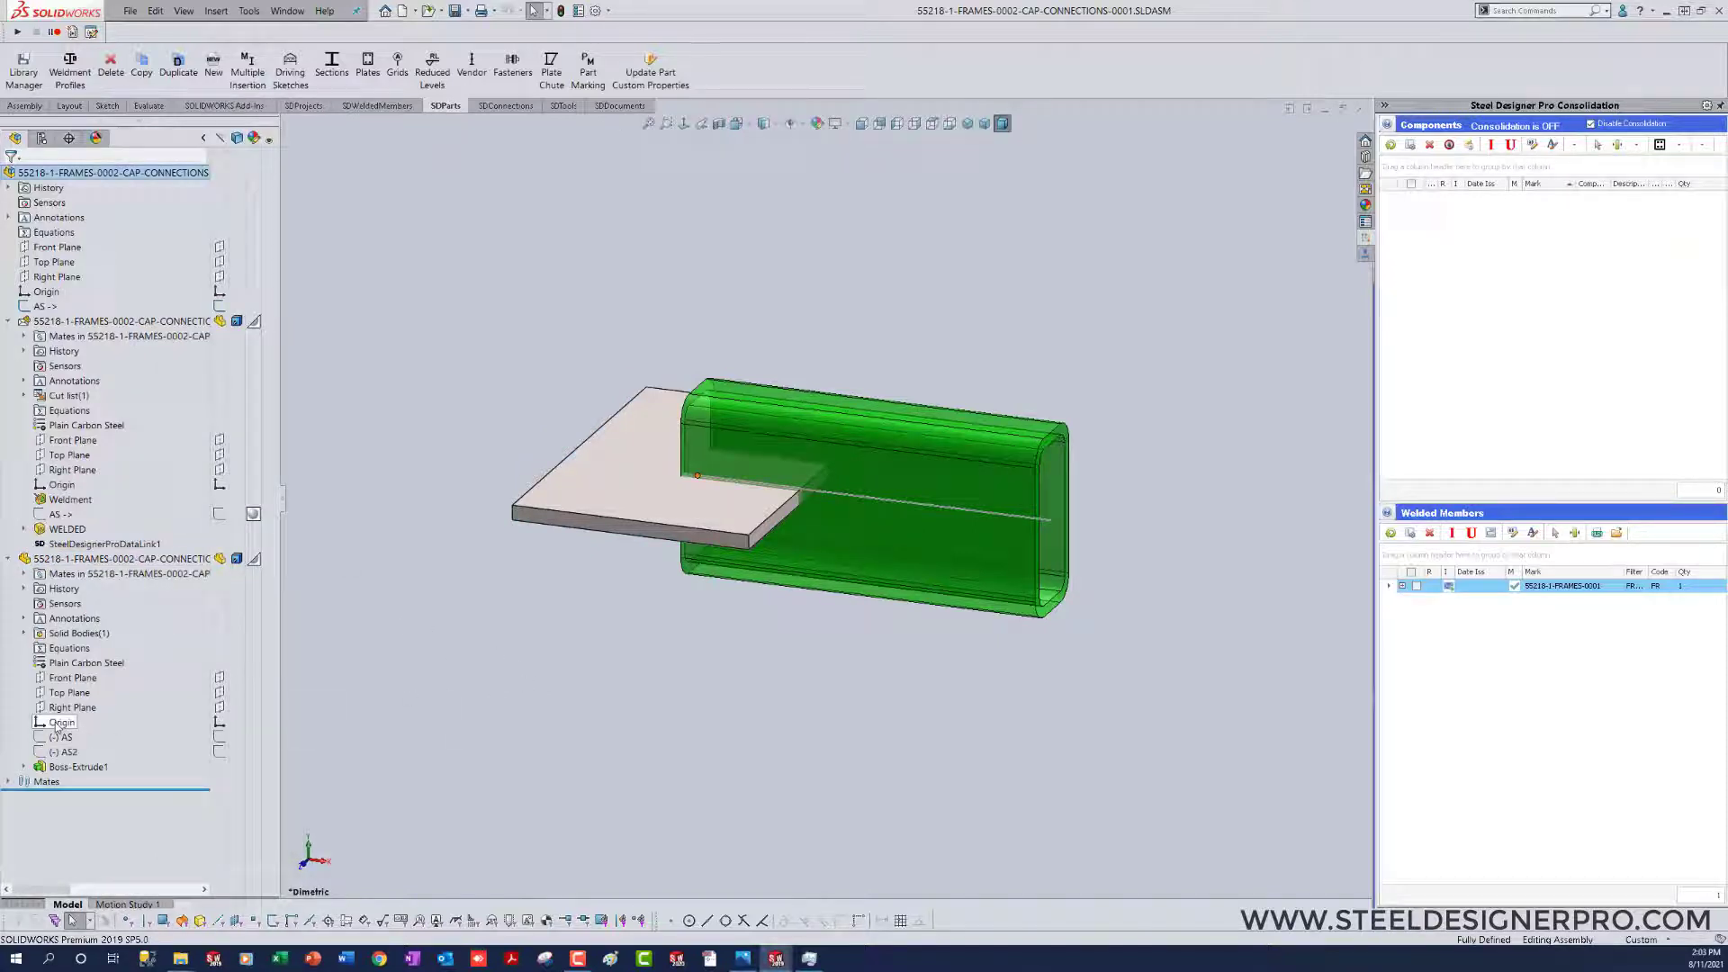
click(23, 573)
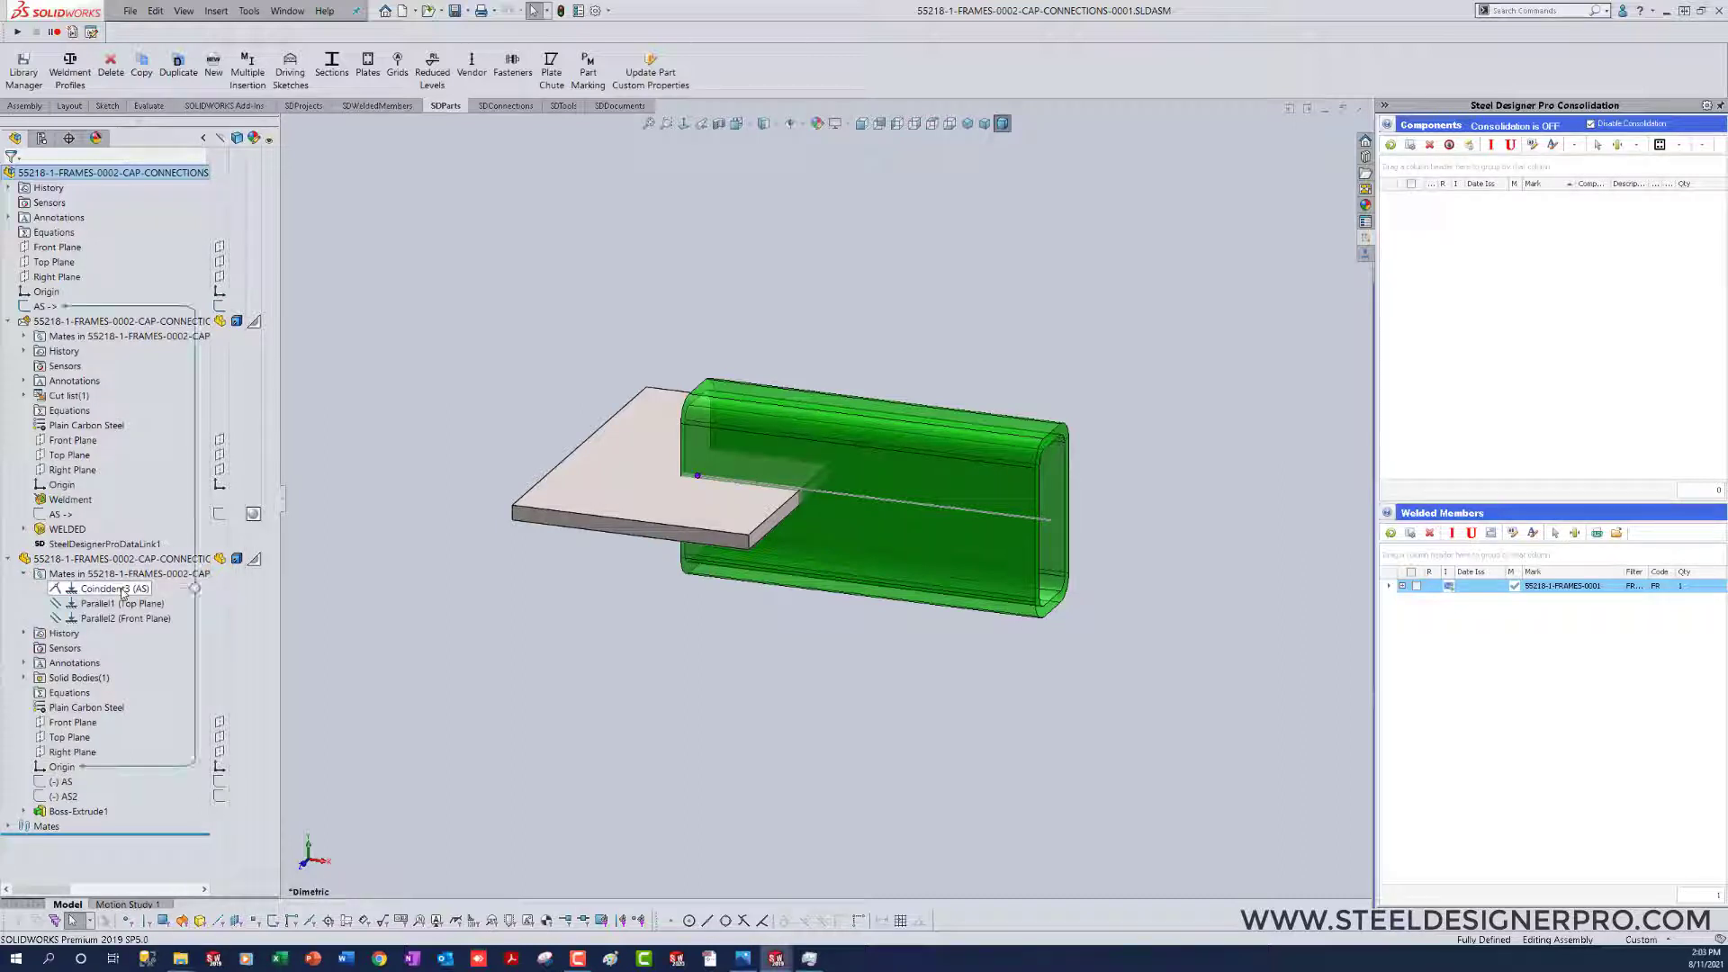
mouse_move(123, 613)
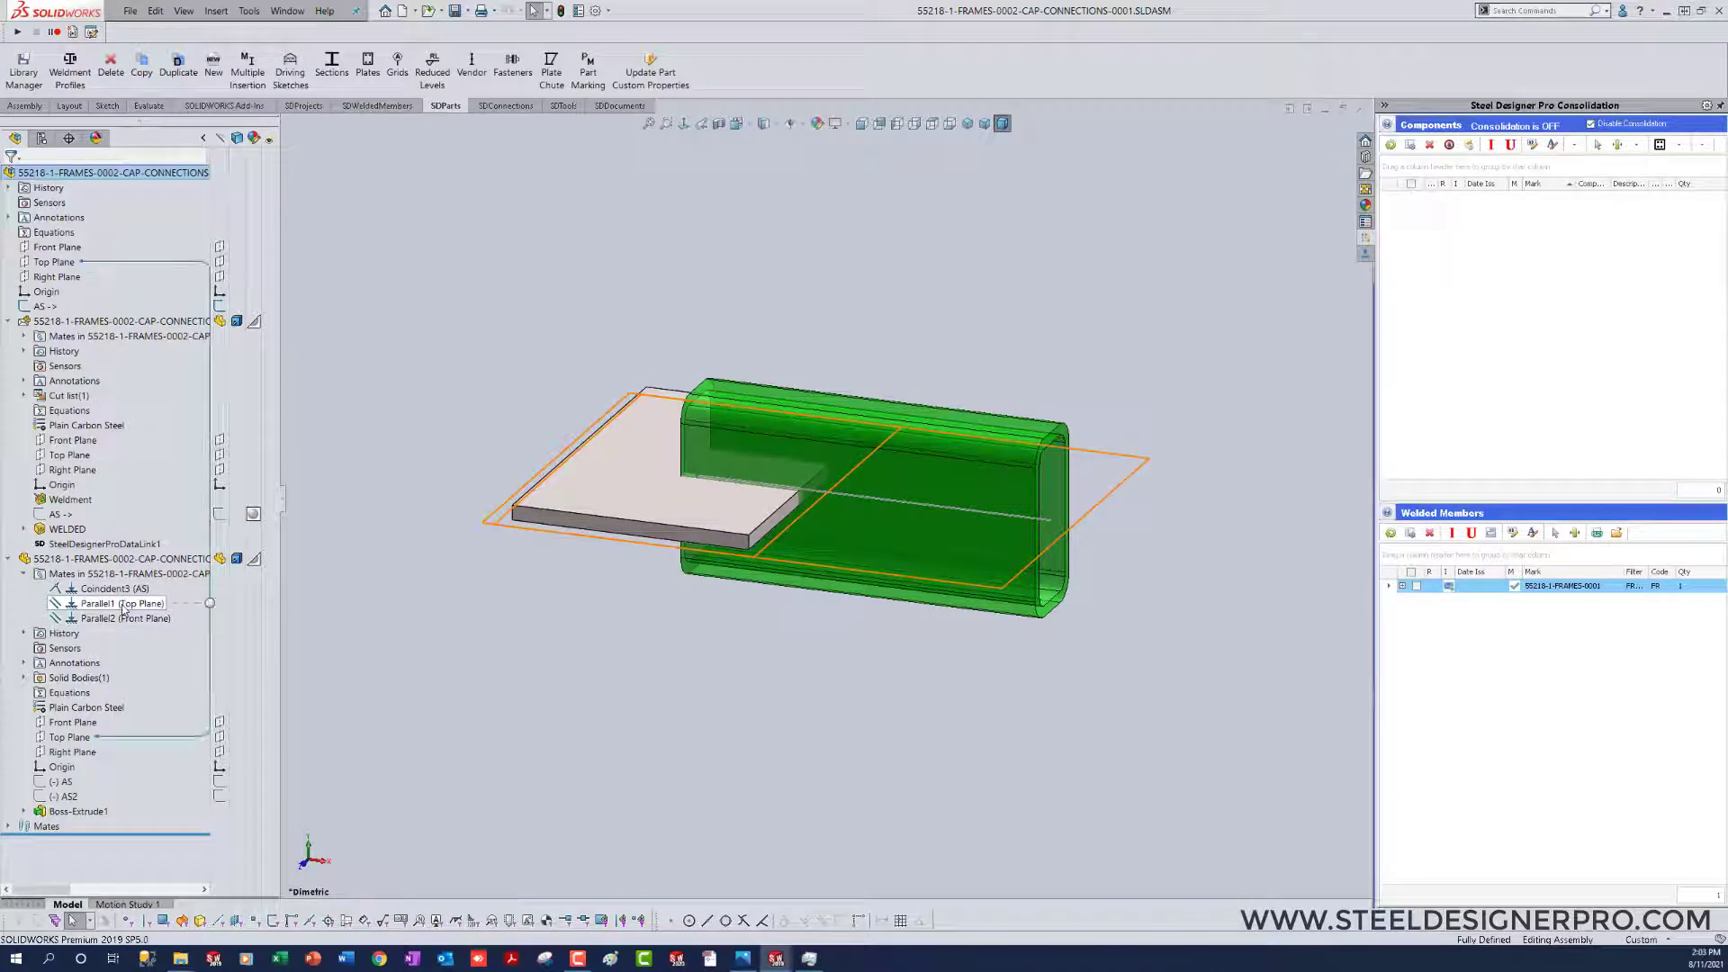
click(123, 603)
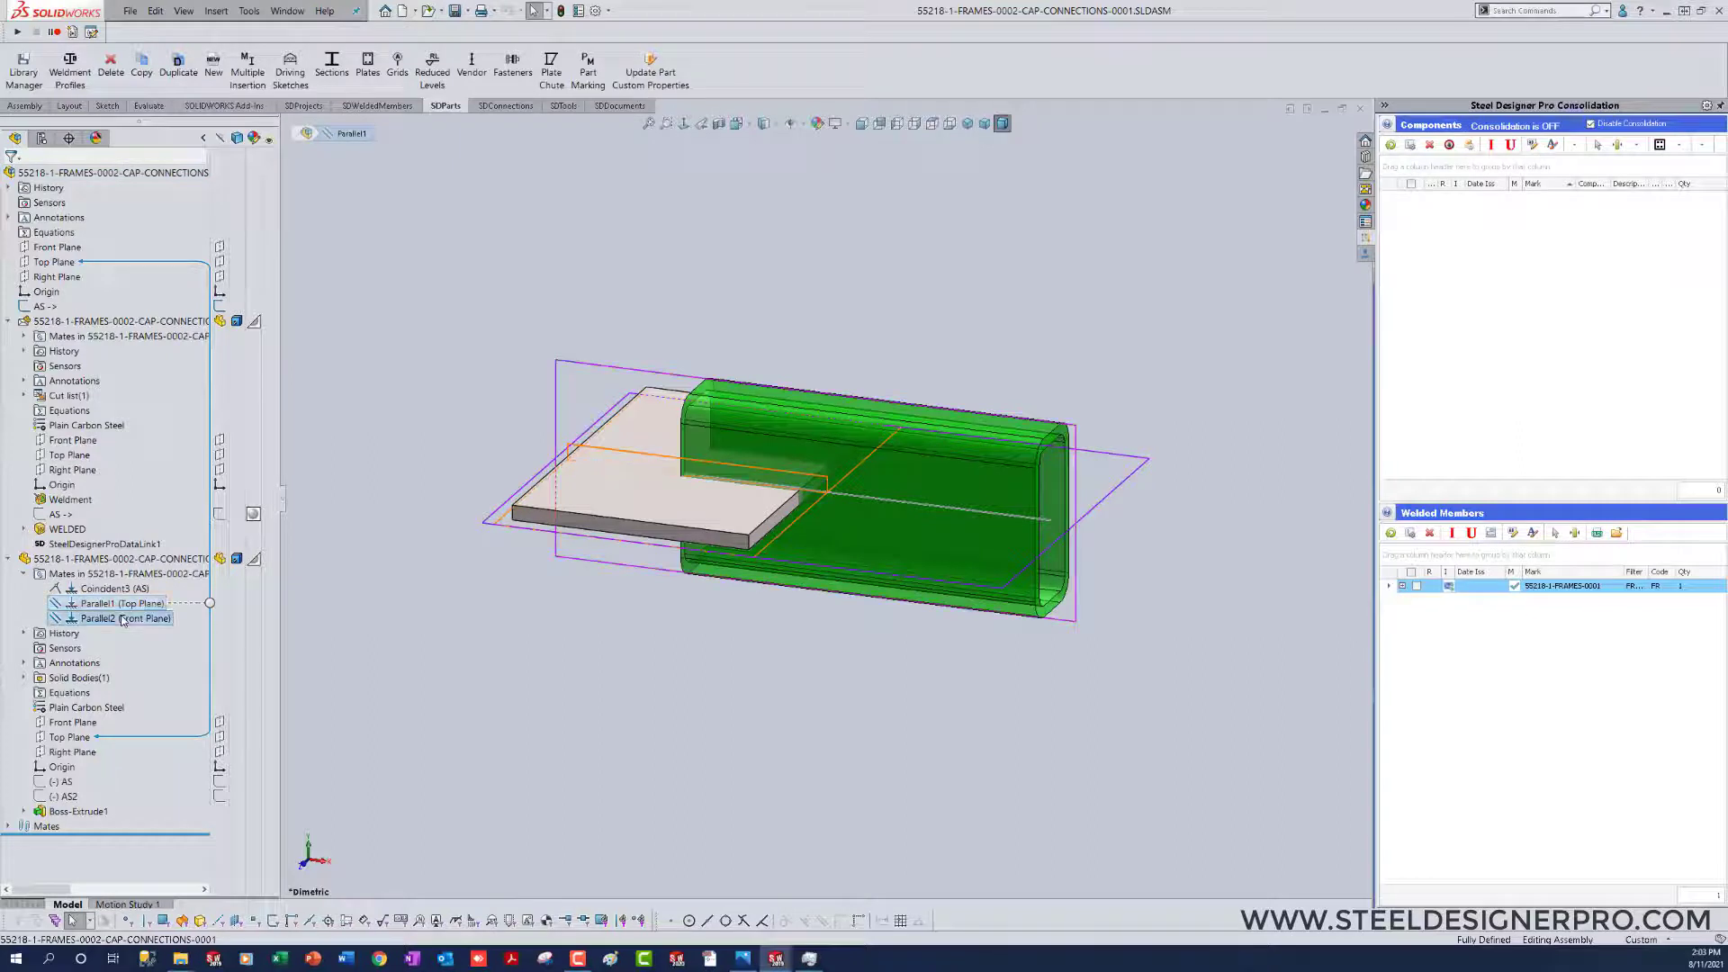
ctrl+click(123, 618)
key(Delete)
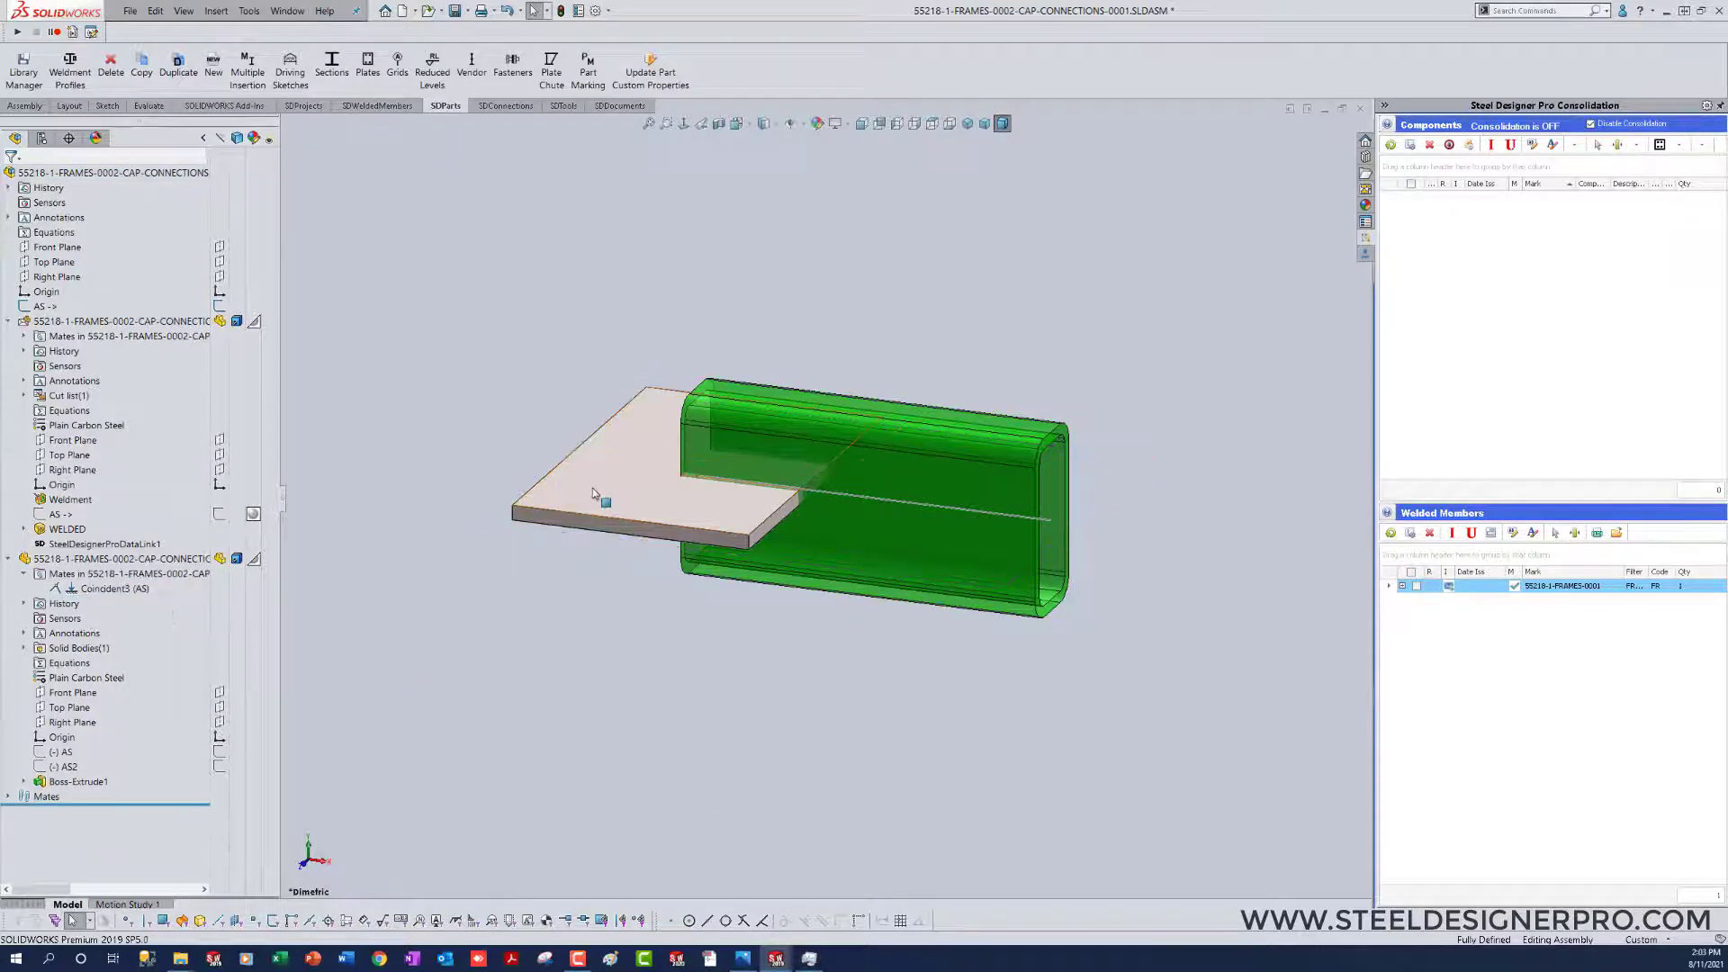
Step: Rotate the freed plate about its coincident point until it stands roughly upright across the HSS end
drag(598, 486, 762, 620)
drag(633, 510, 676, 560)
click(577, 661)
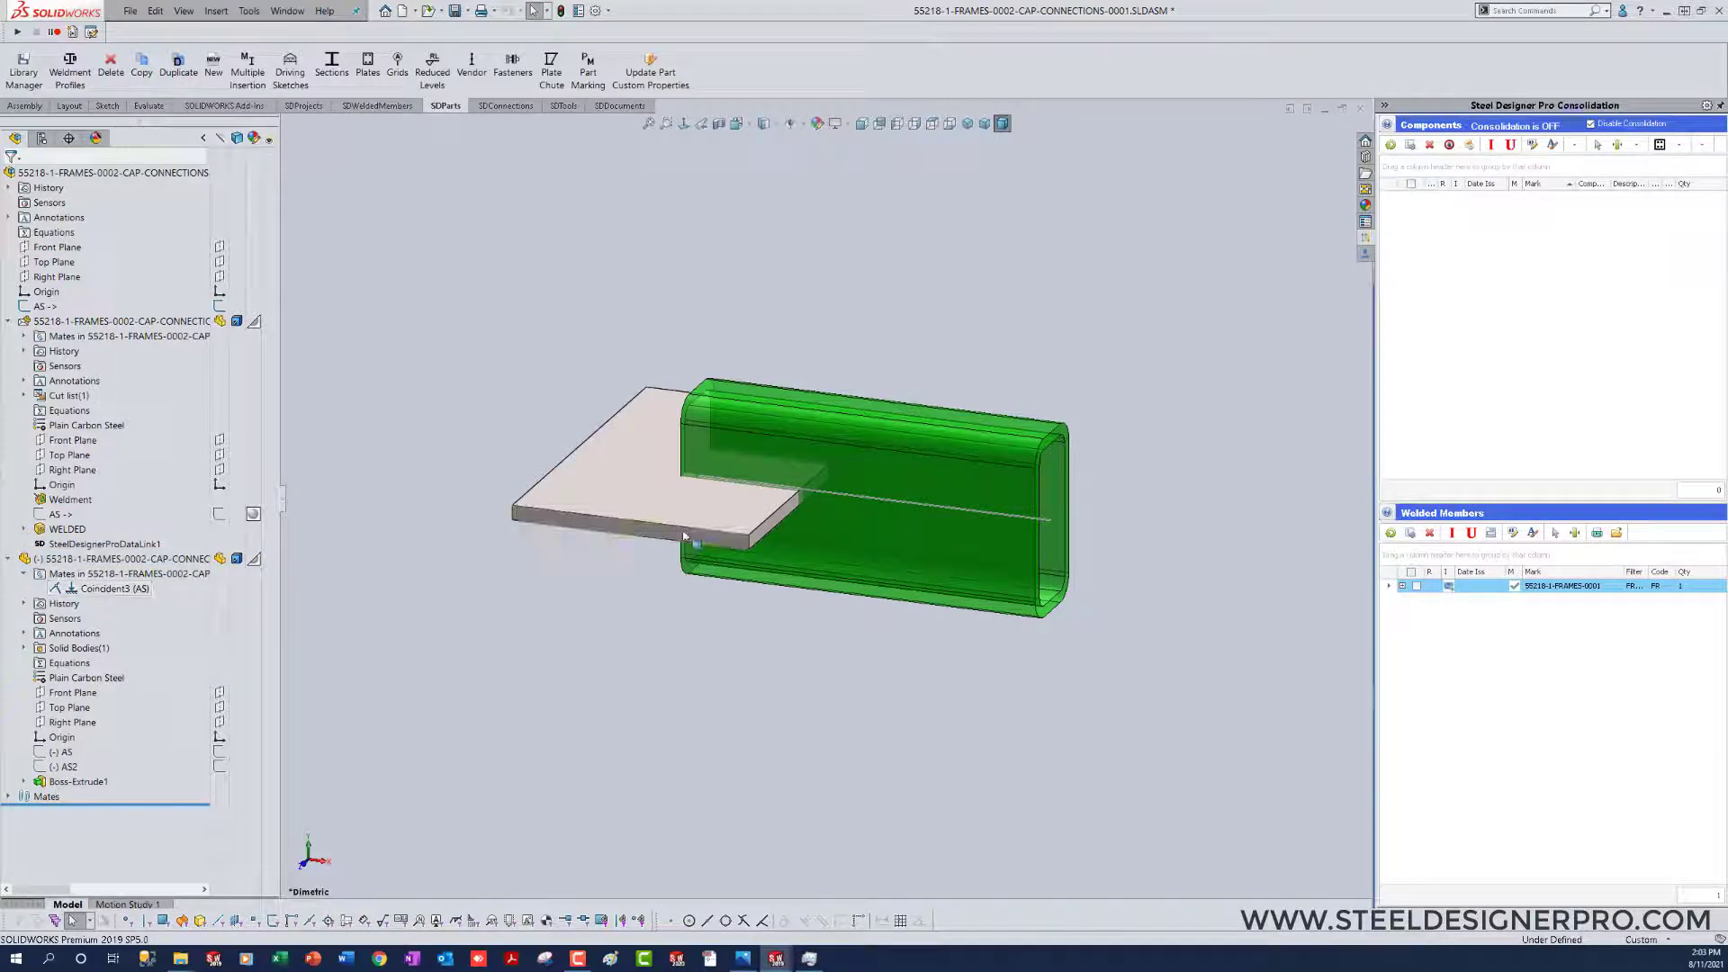
drag(684, 536, 786, 635)
click(567, 667)
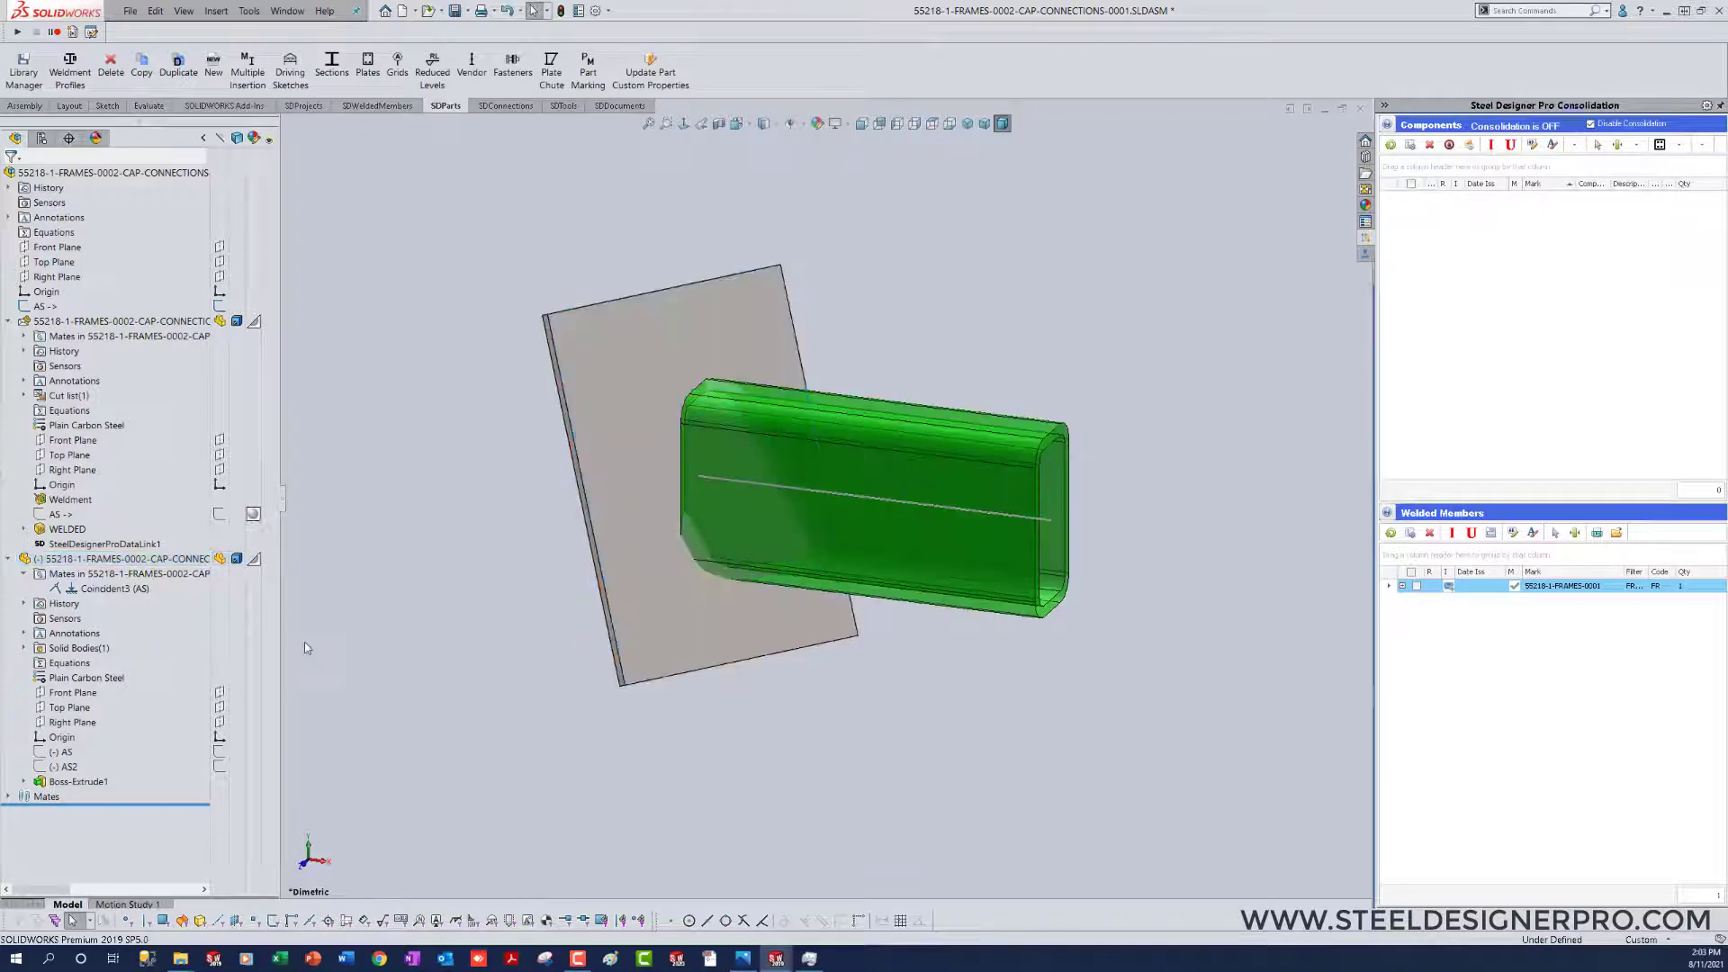
Step: Add parallel mates between the plate's Front Plane and the assembly's Top Plane, and the plate's Right Plane and the assembly's Front Plane
click(70, 694)
ctrl+click(57, 263)
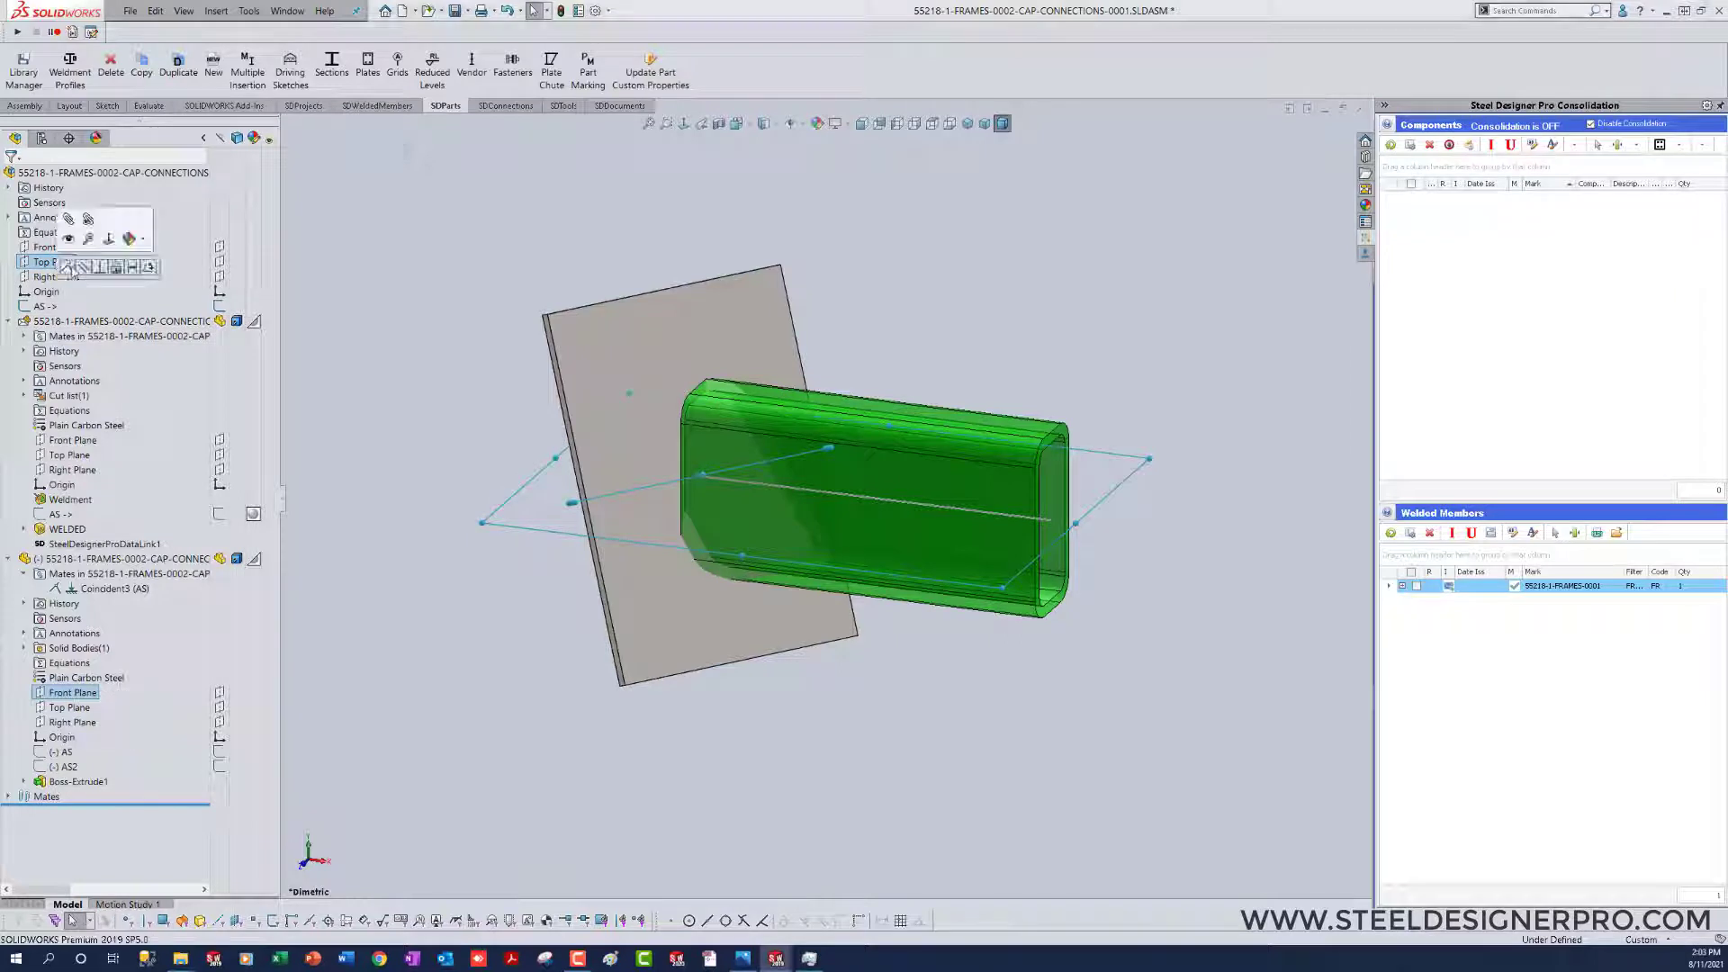
click(90, 271)
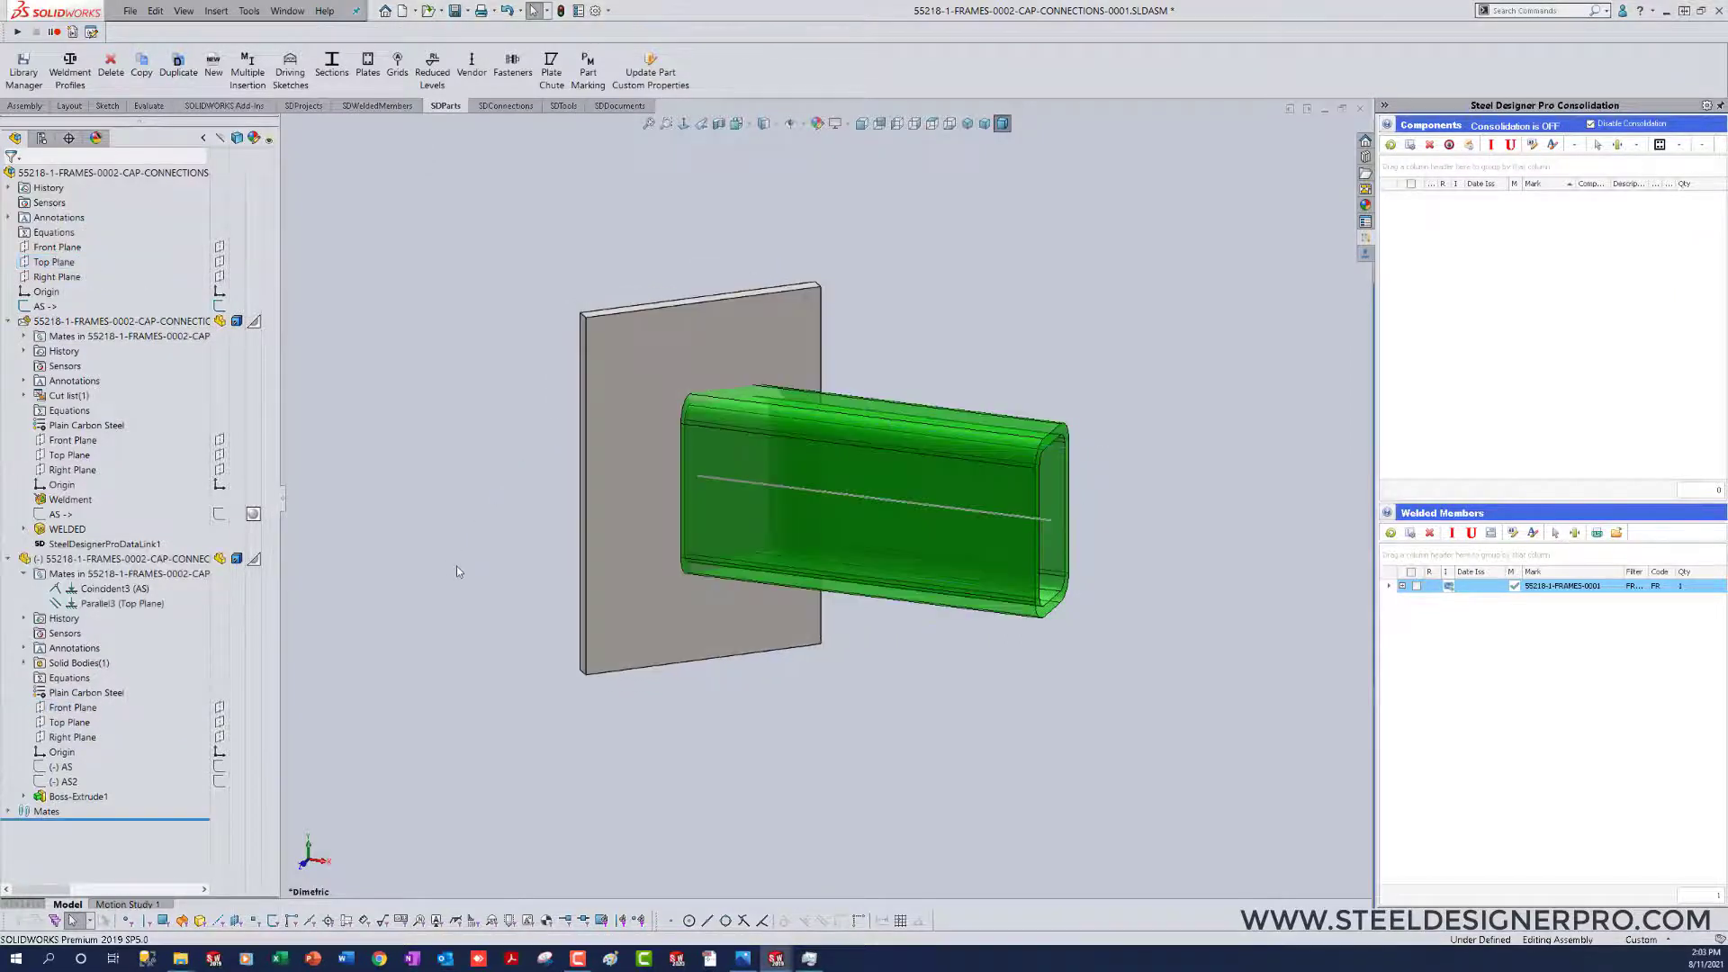
click(61, 738)
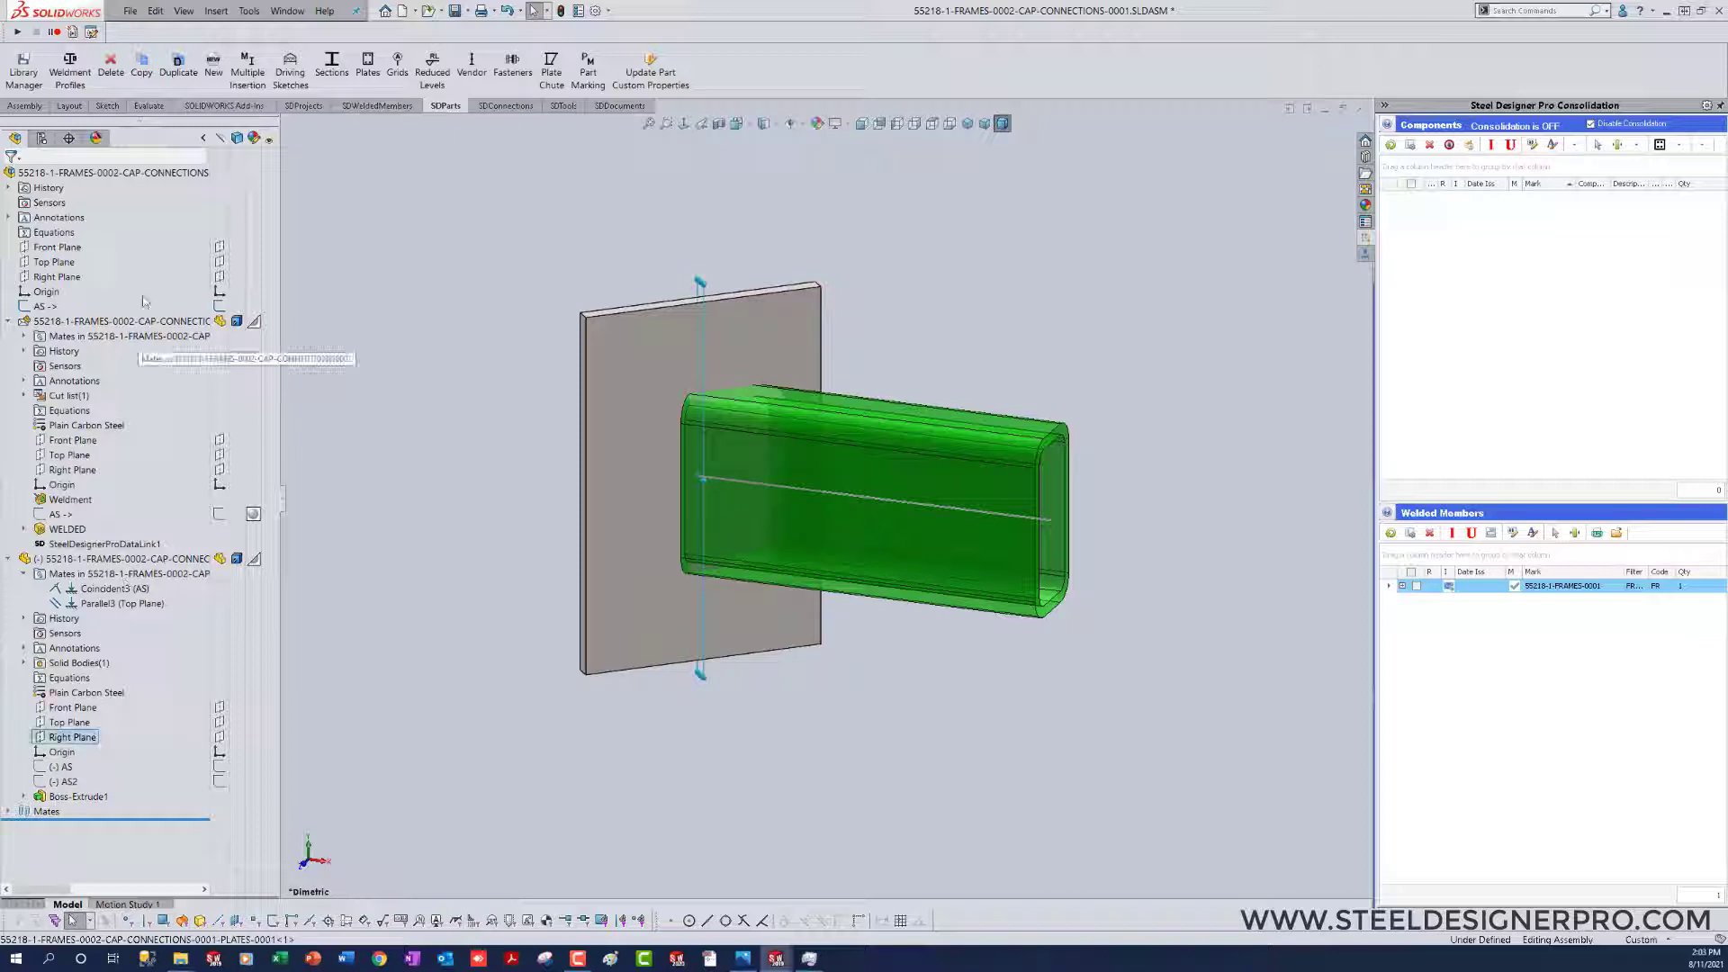
ctrl+click(46, 247)
click(93, 254)
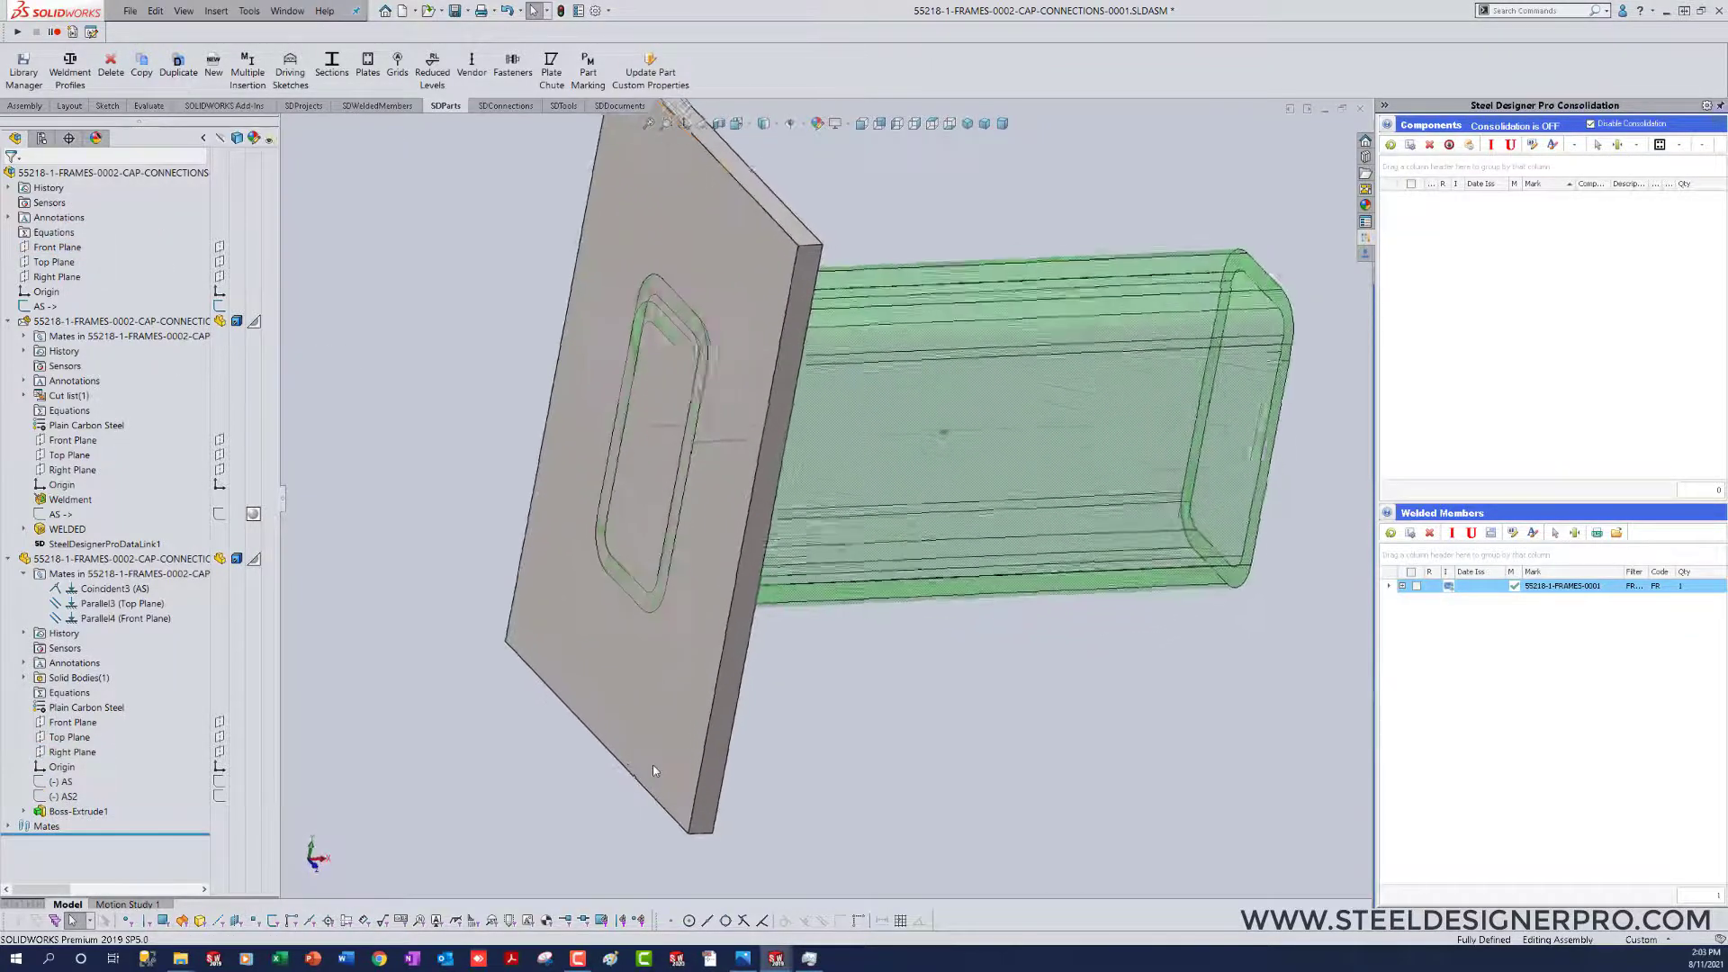
Step: Set the cap plate's extrusion thickness to 0.25 in
click(678, 637)
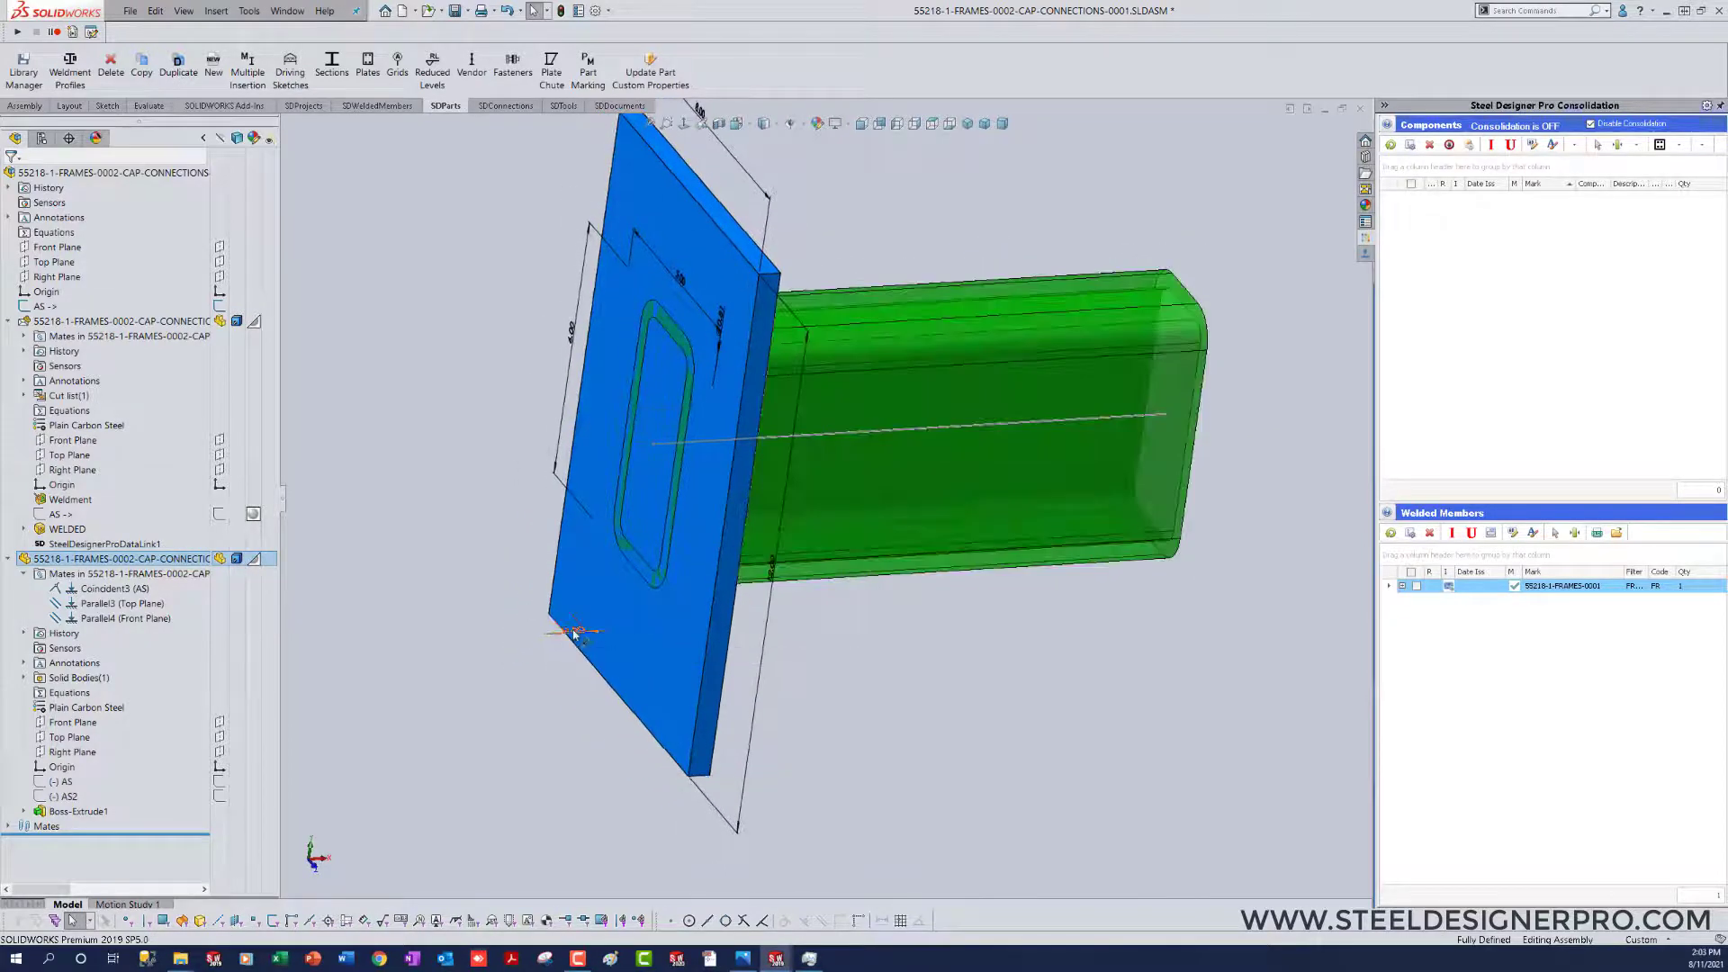
double_click(573, 634)
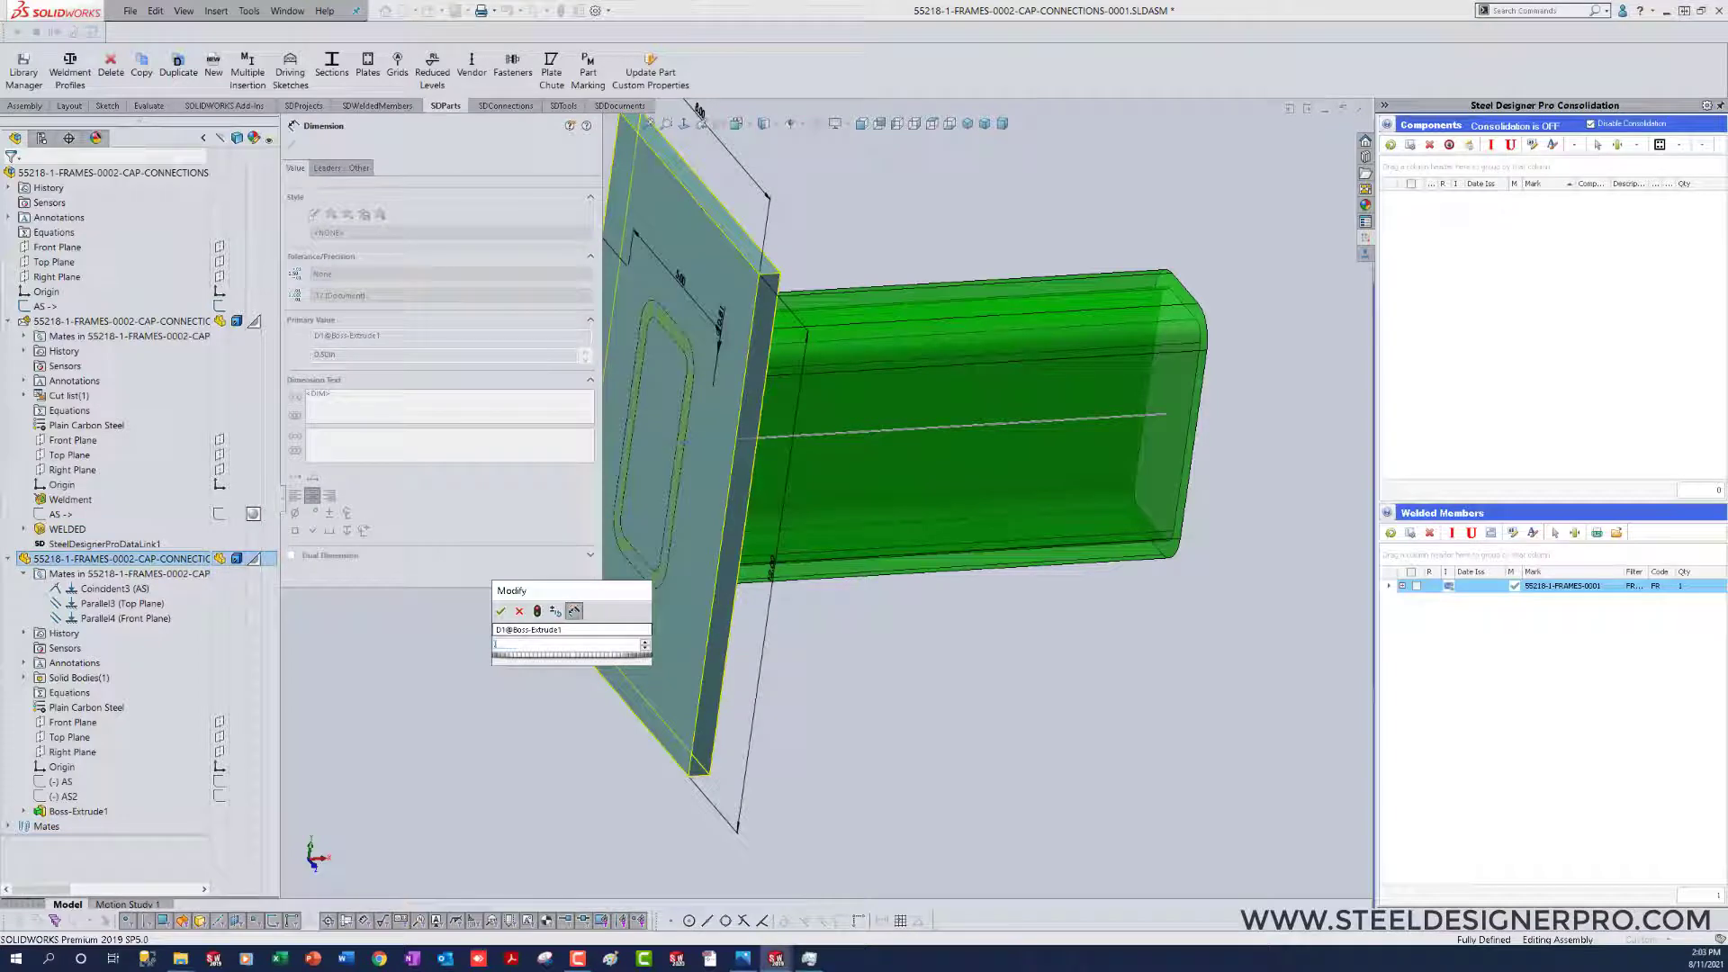
text(25)
key(Return)
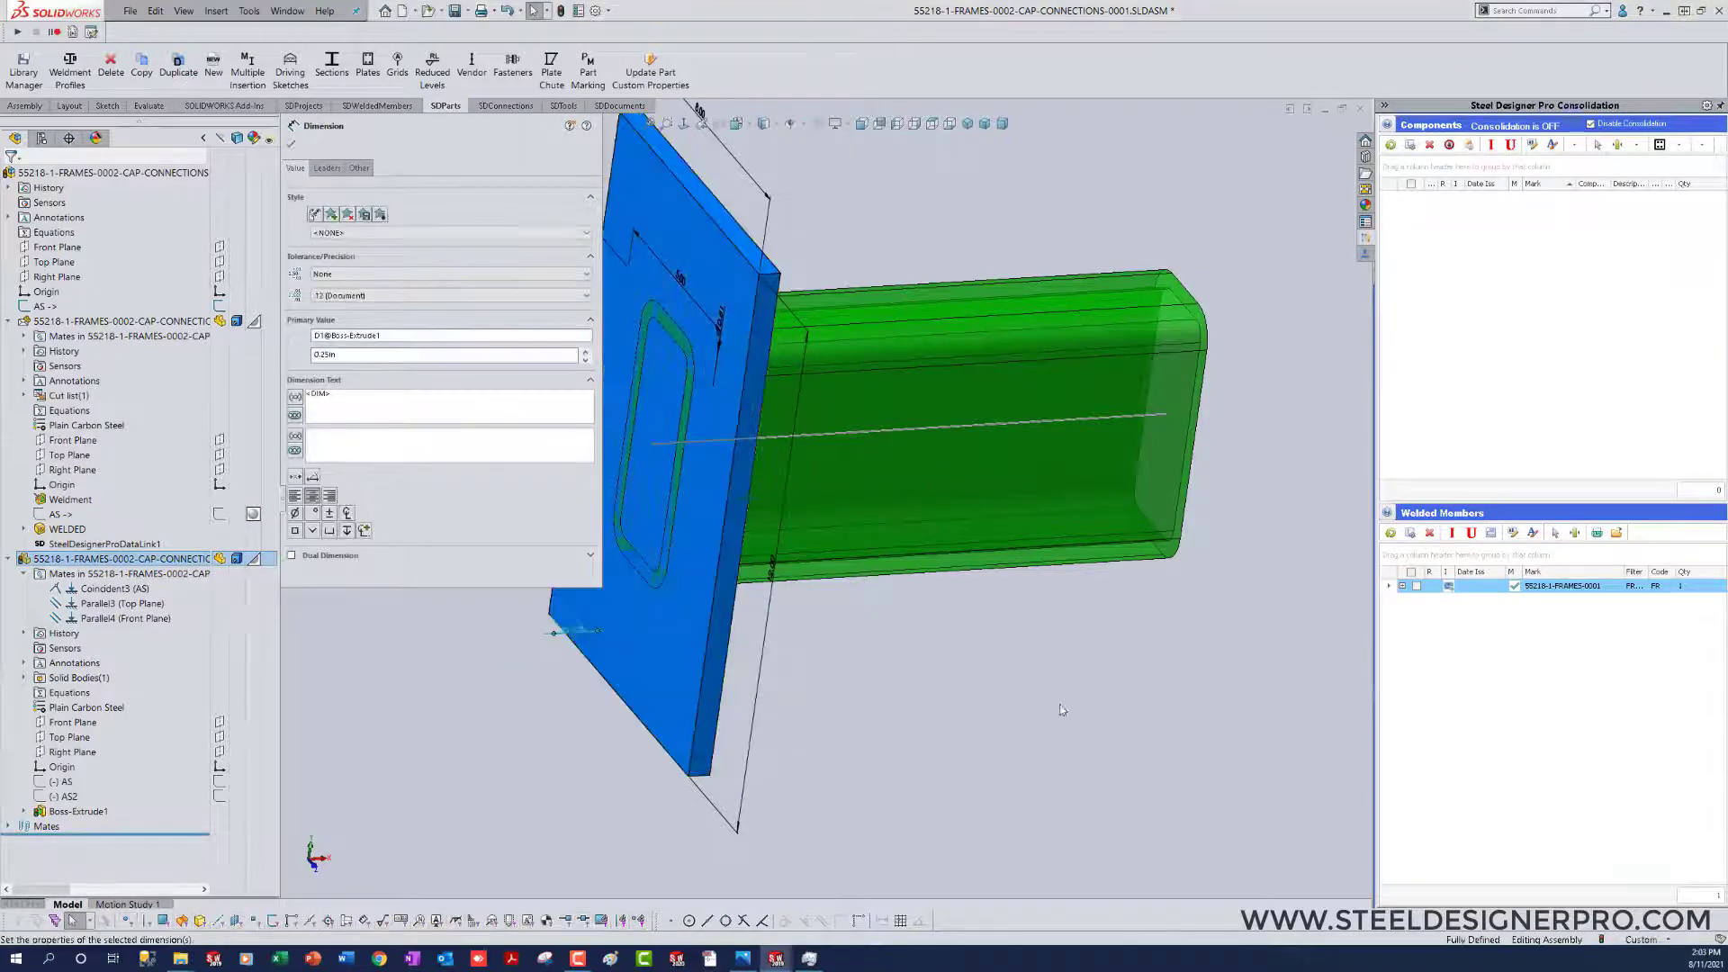
click(1062, 710)
right_drag(1060, 707, 852, 725)
Step: Open the cap plate's profile sketch for editing and view it square to the sketch plane
click(656, 653)
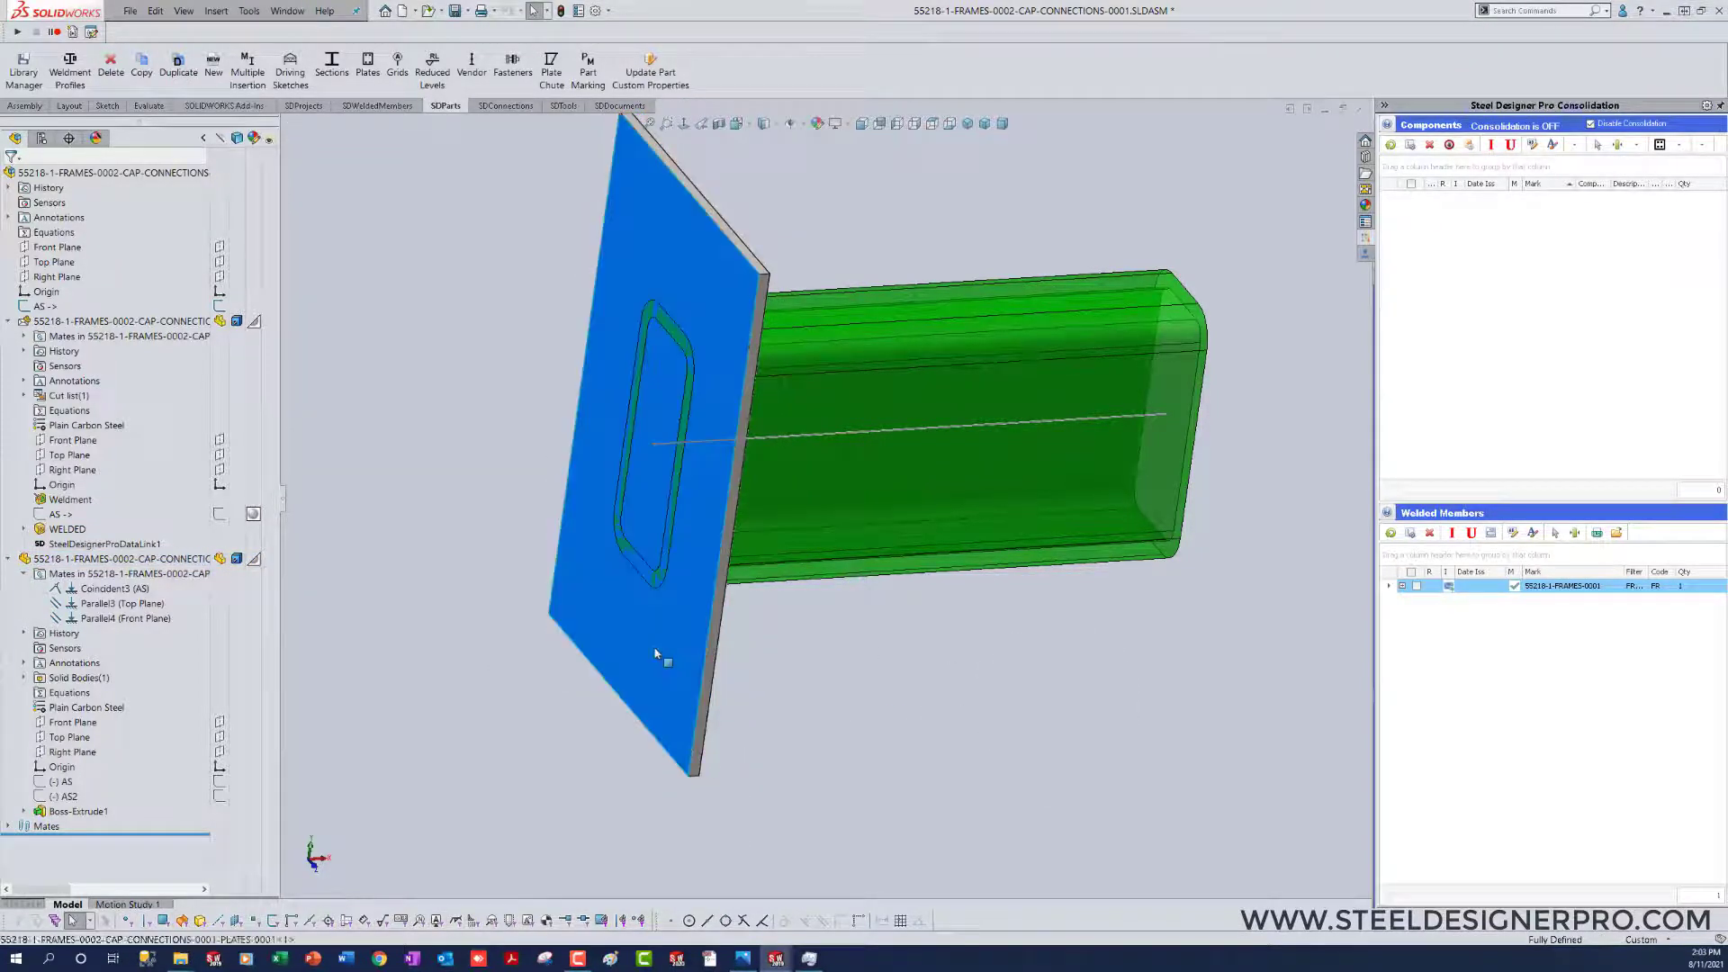
right_click(655, 653)
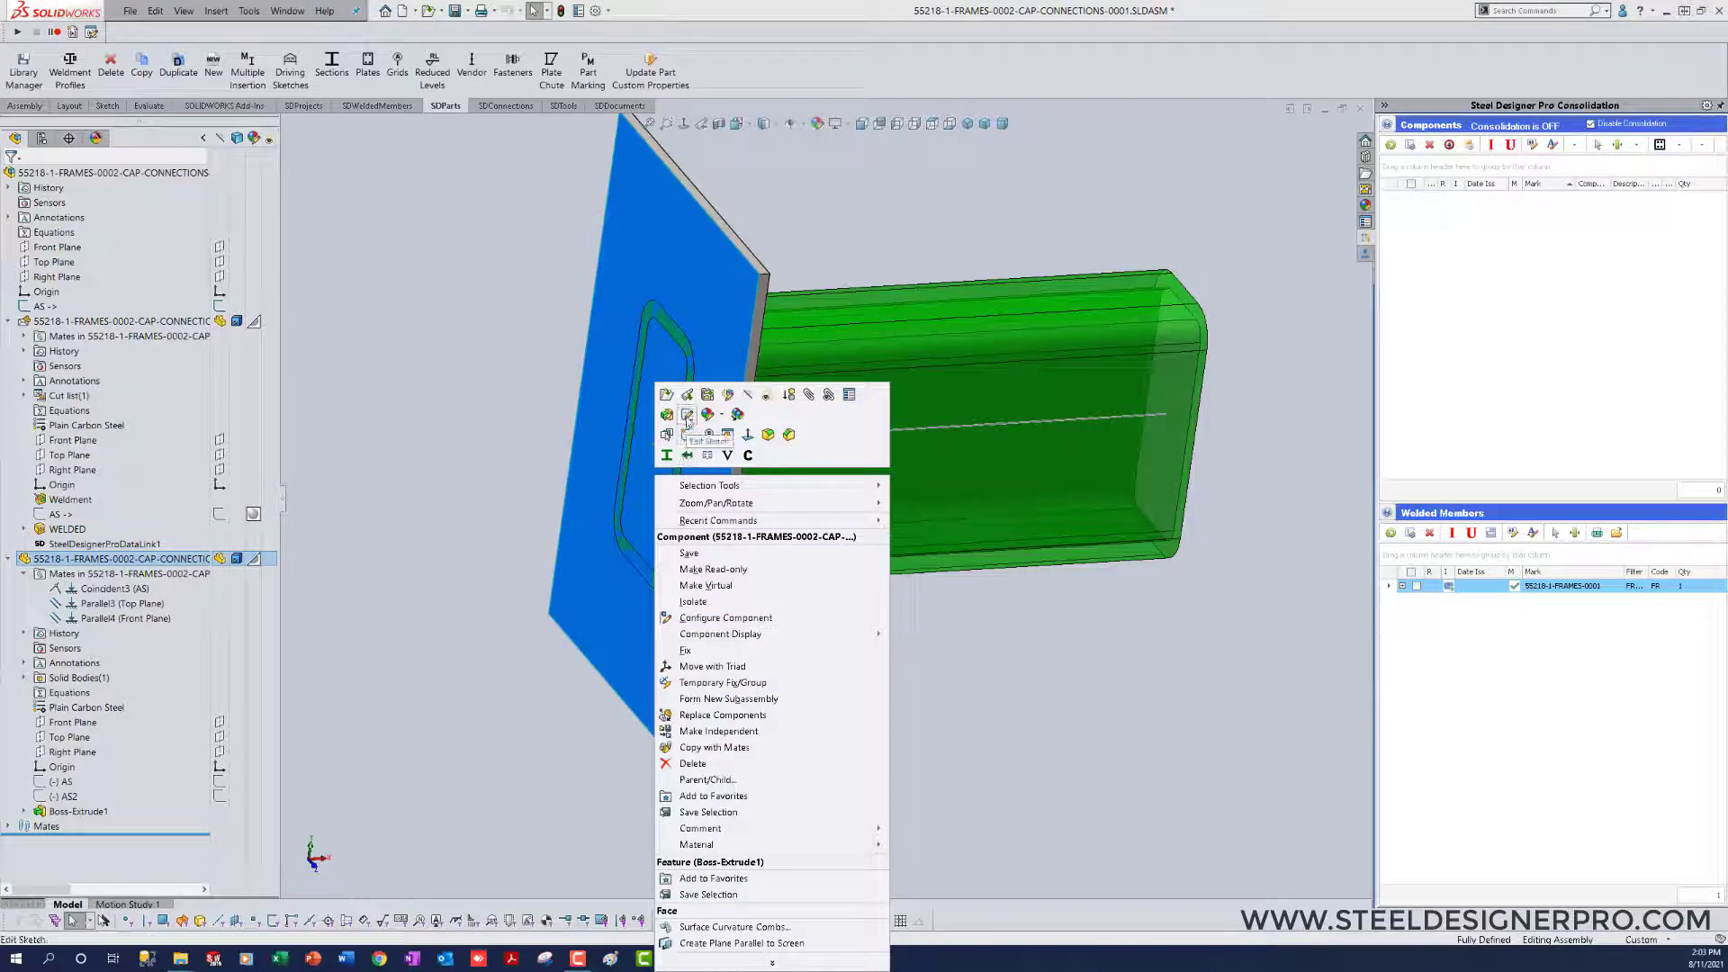
click(687, 416)
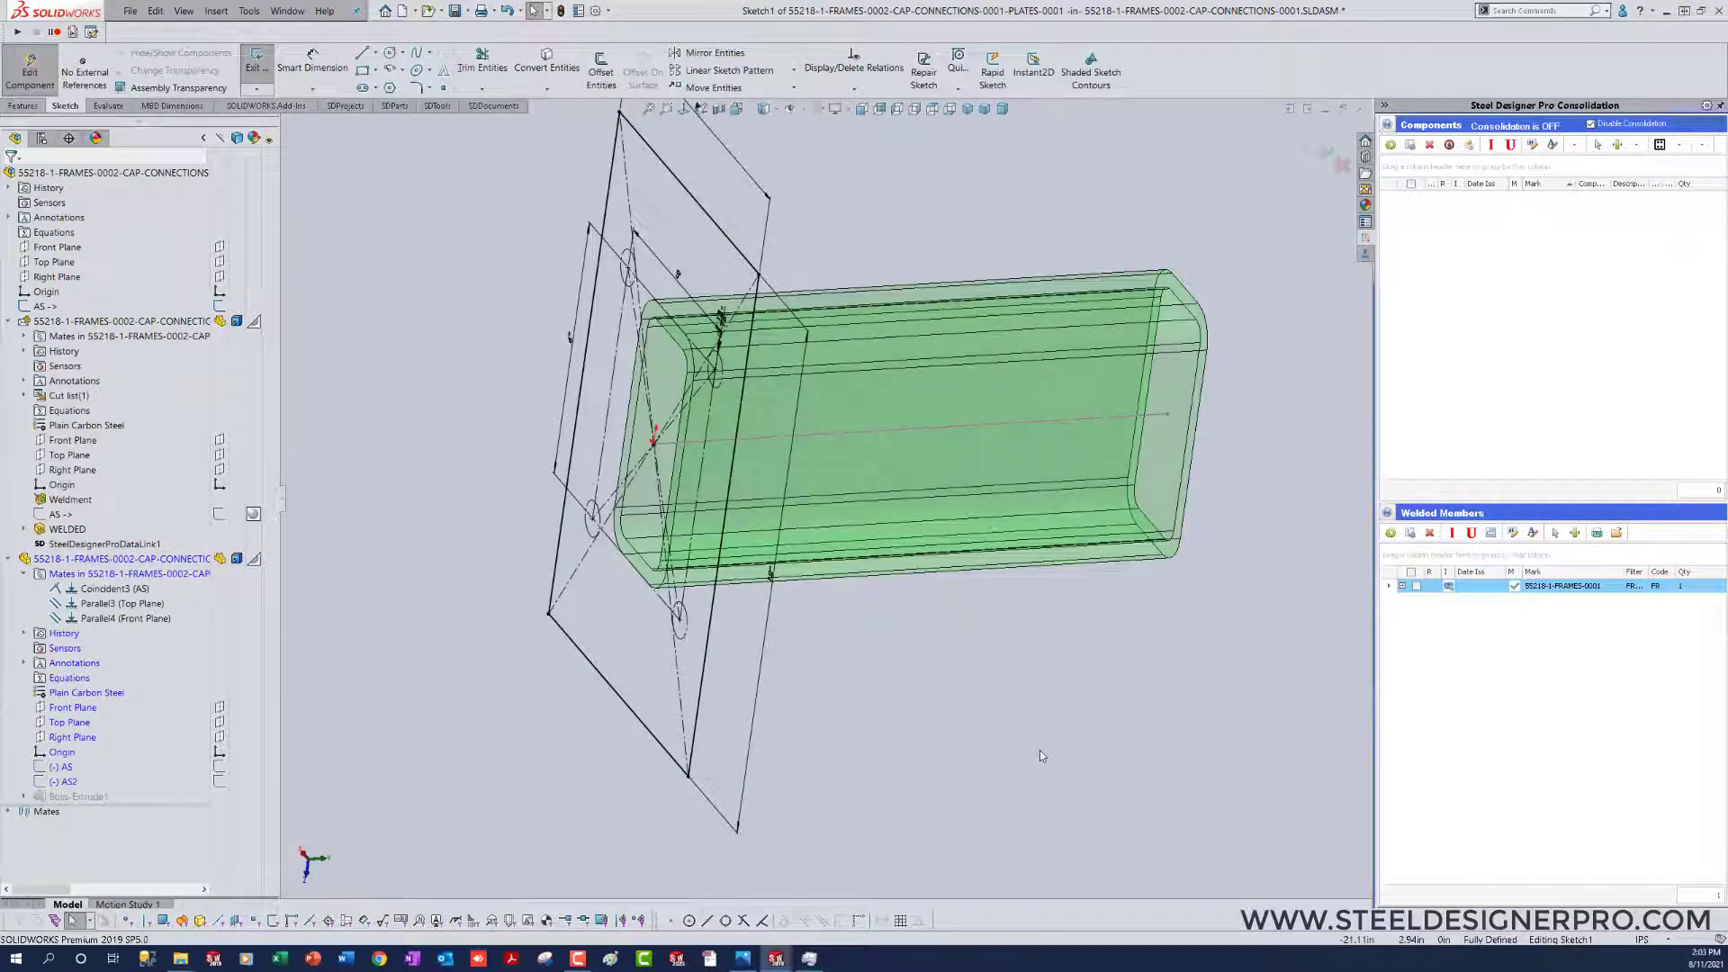
key(ctrl+8)
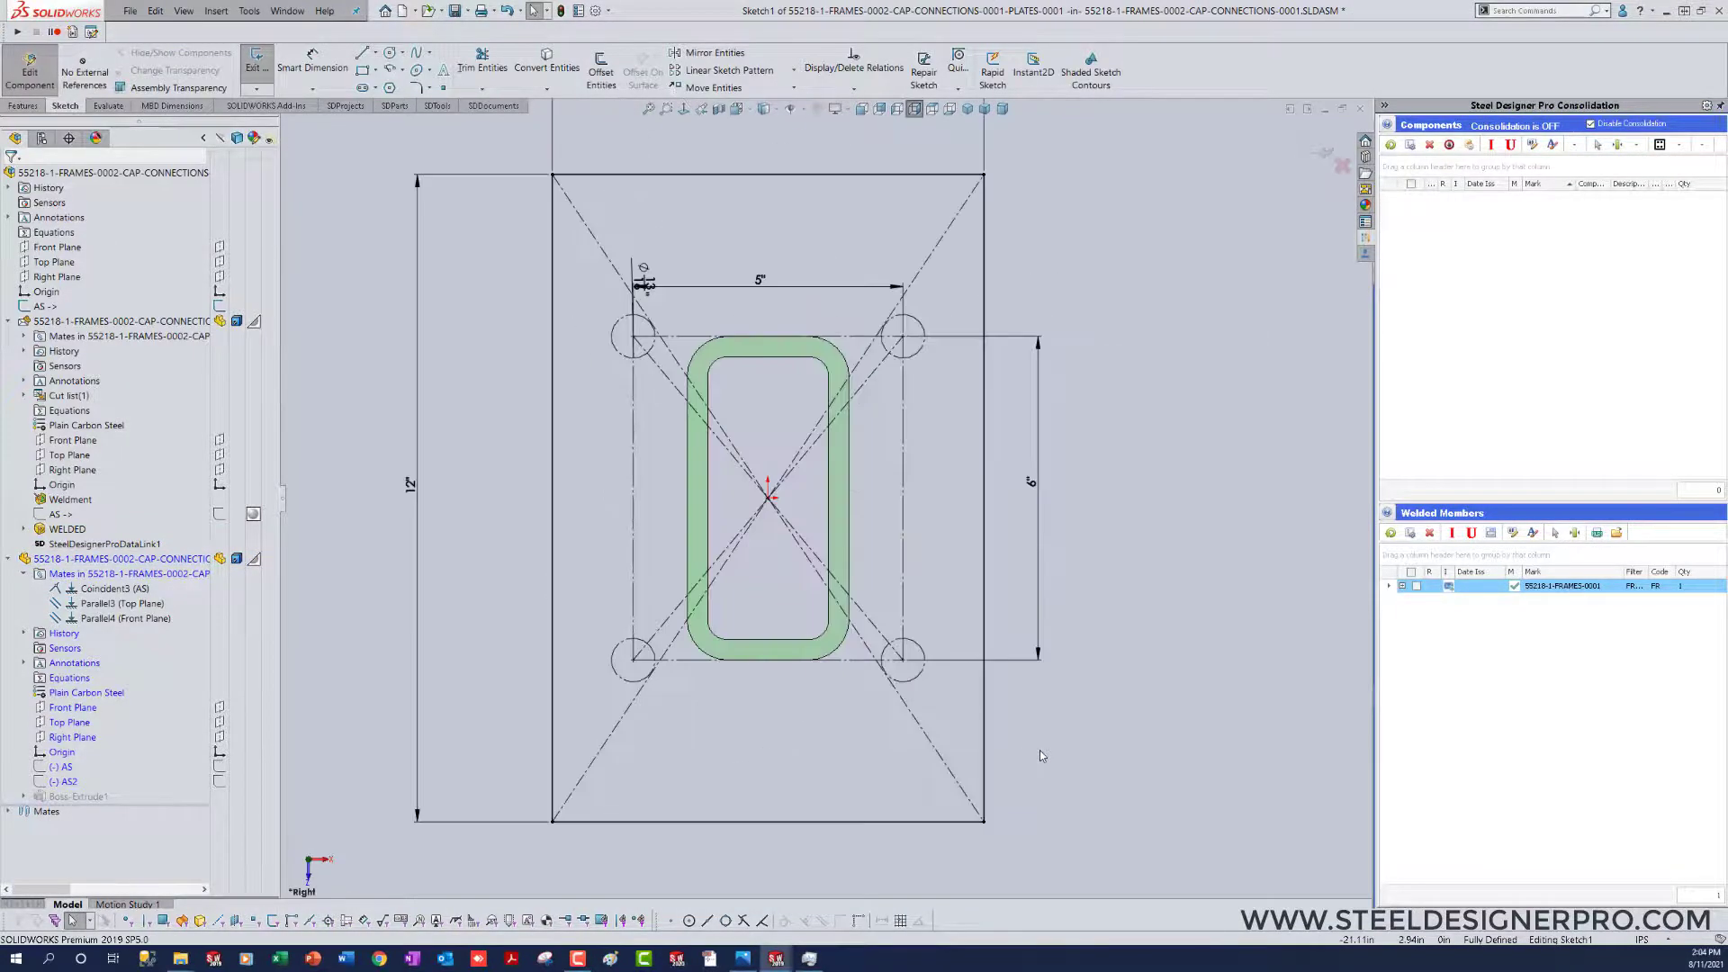
Step: Delete the overall width and height dimensions of the plate's outer rectangle
scroll(1100, 706, up, 5)
scroll(963, 344, down, 3)
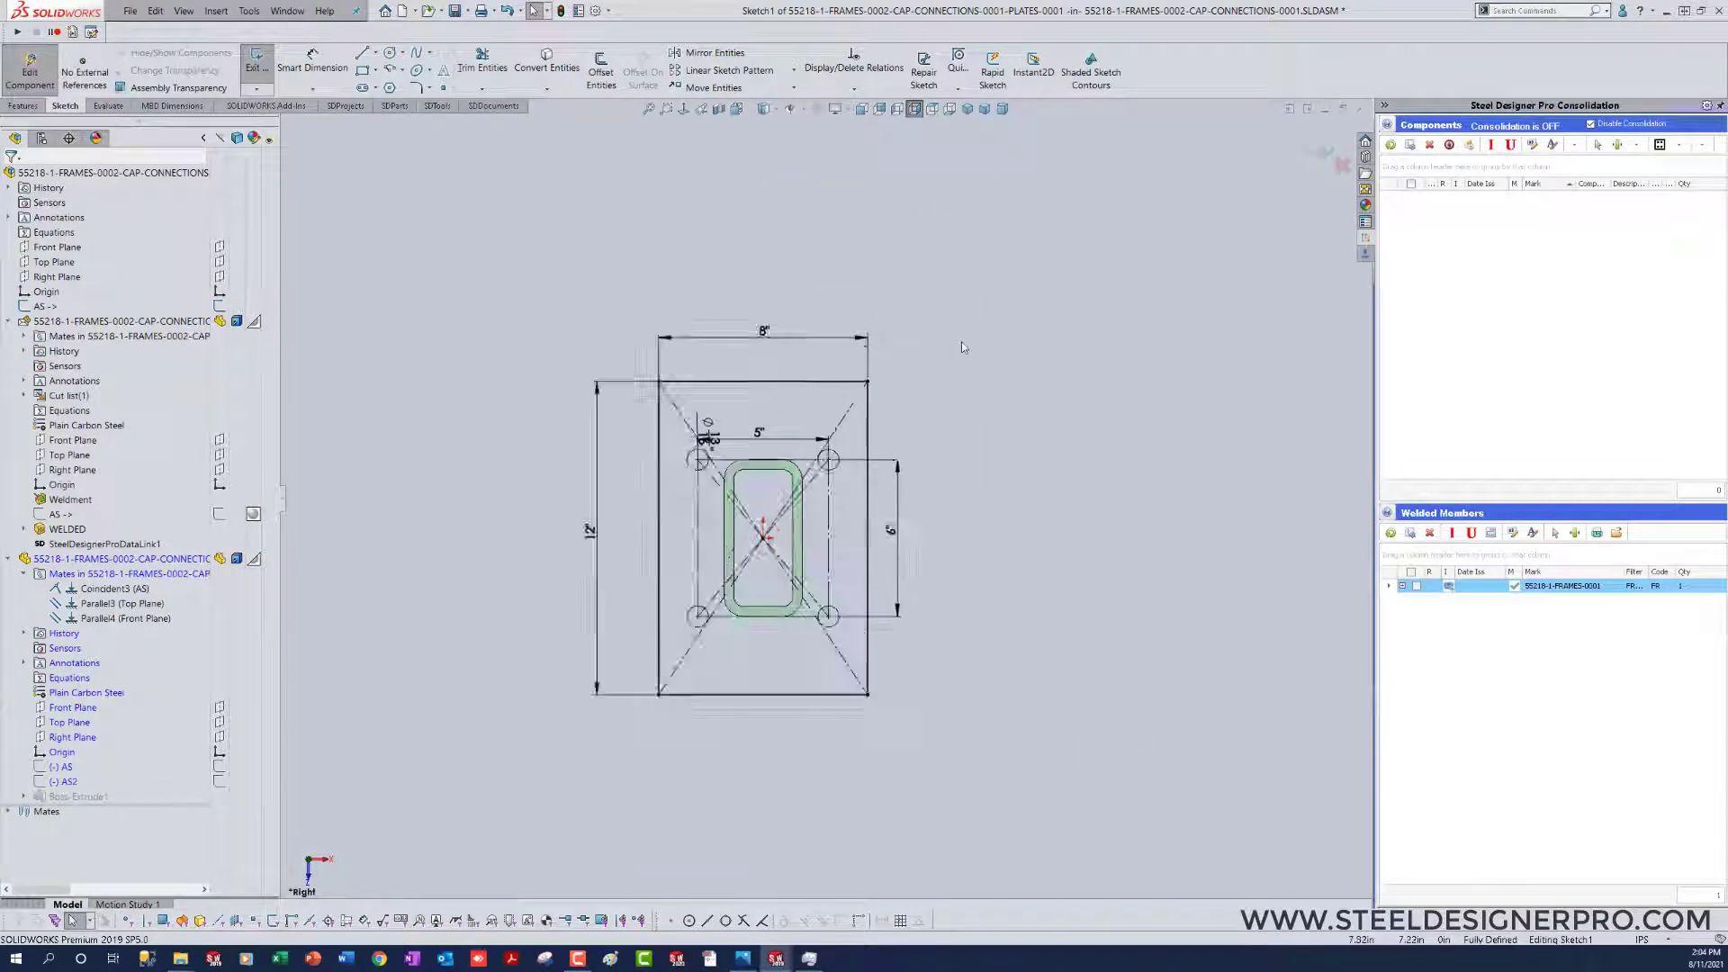
scroll(972, 359, up, 2)
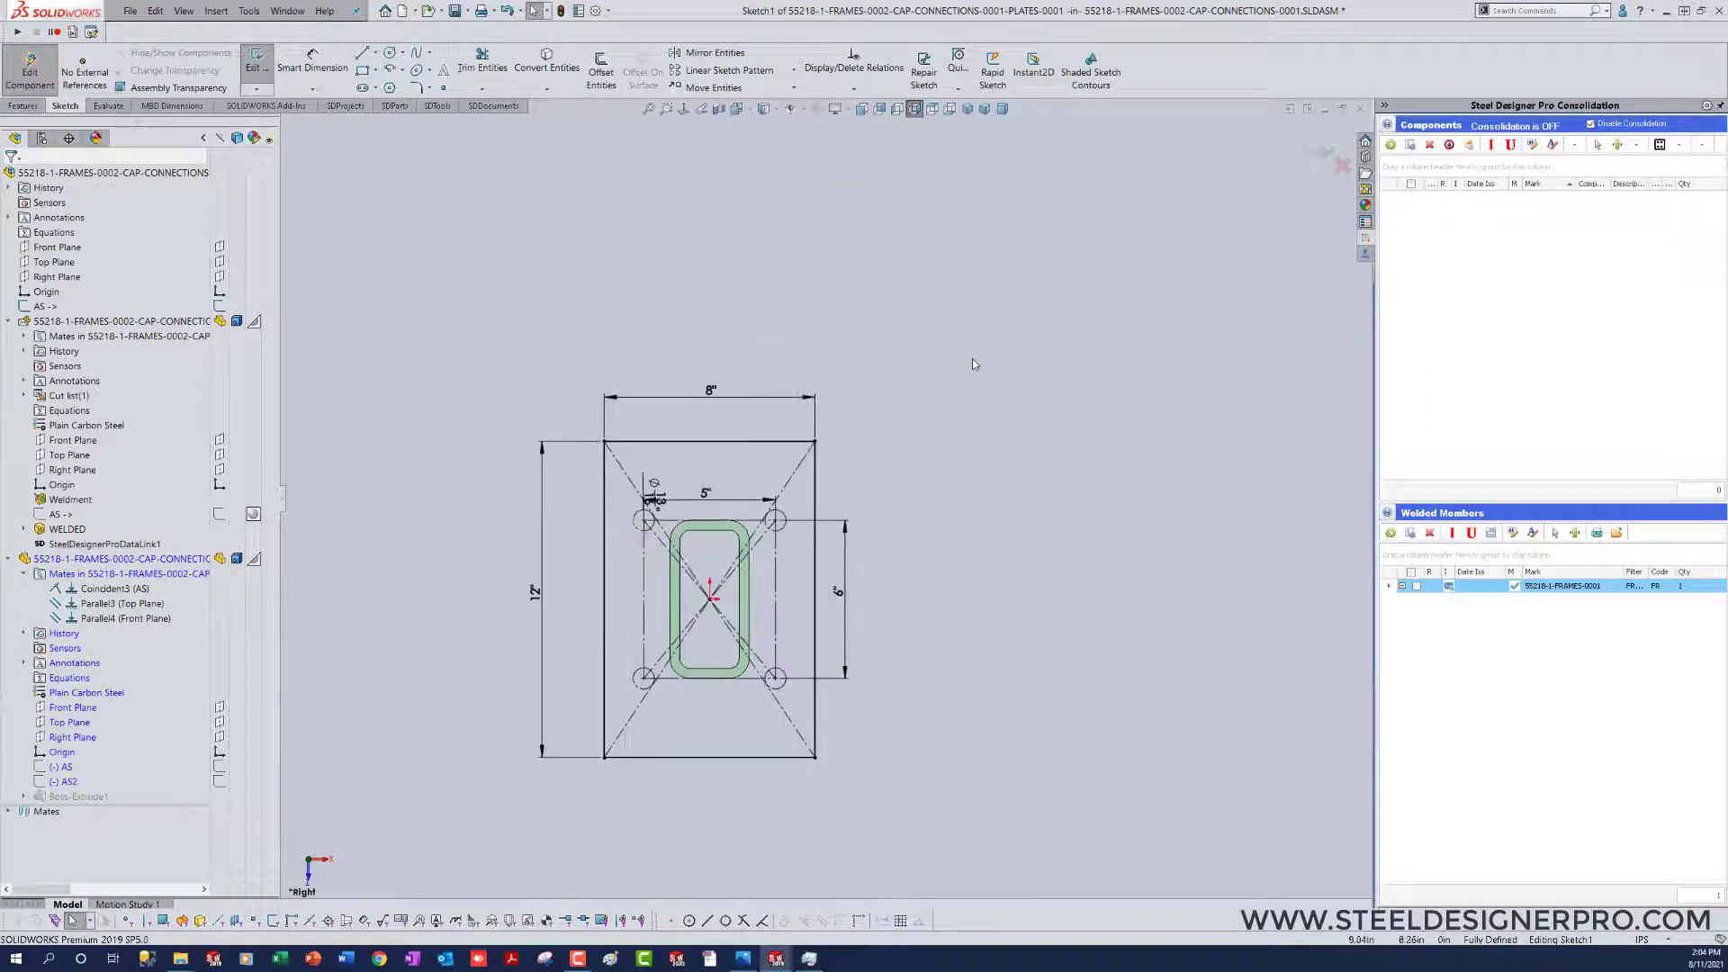
double_click(718, 394)
click(536, 596)
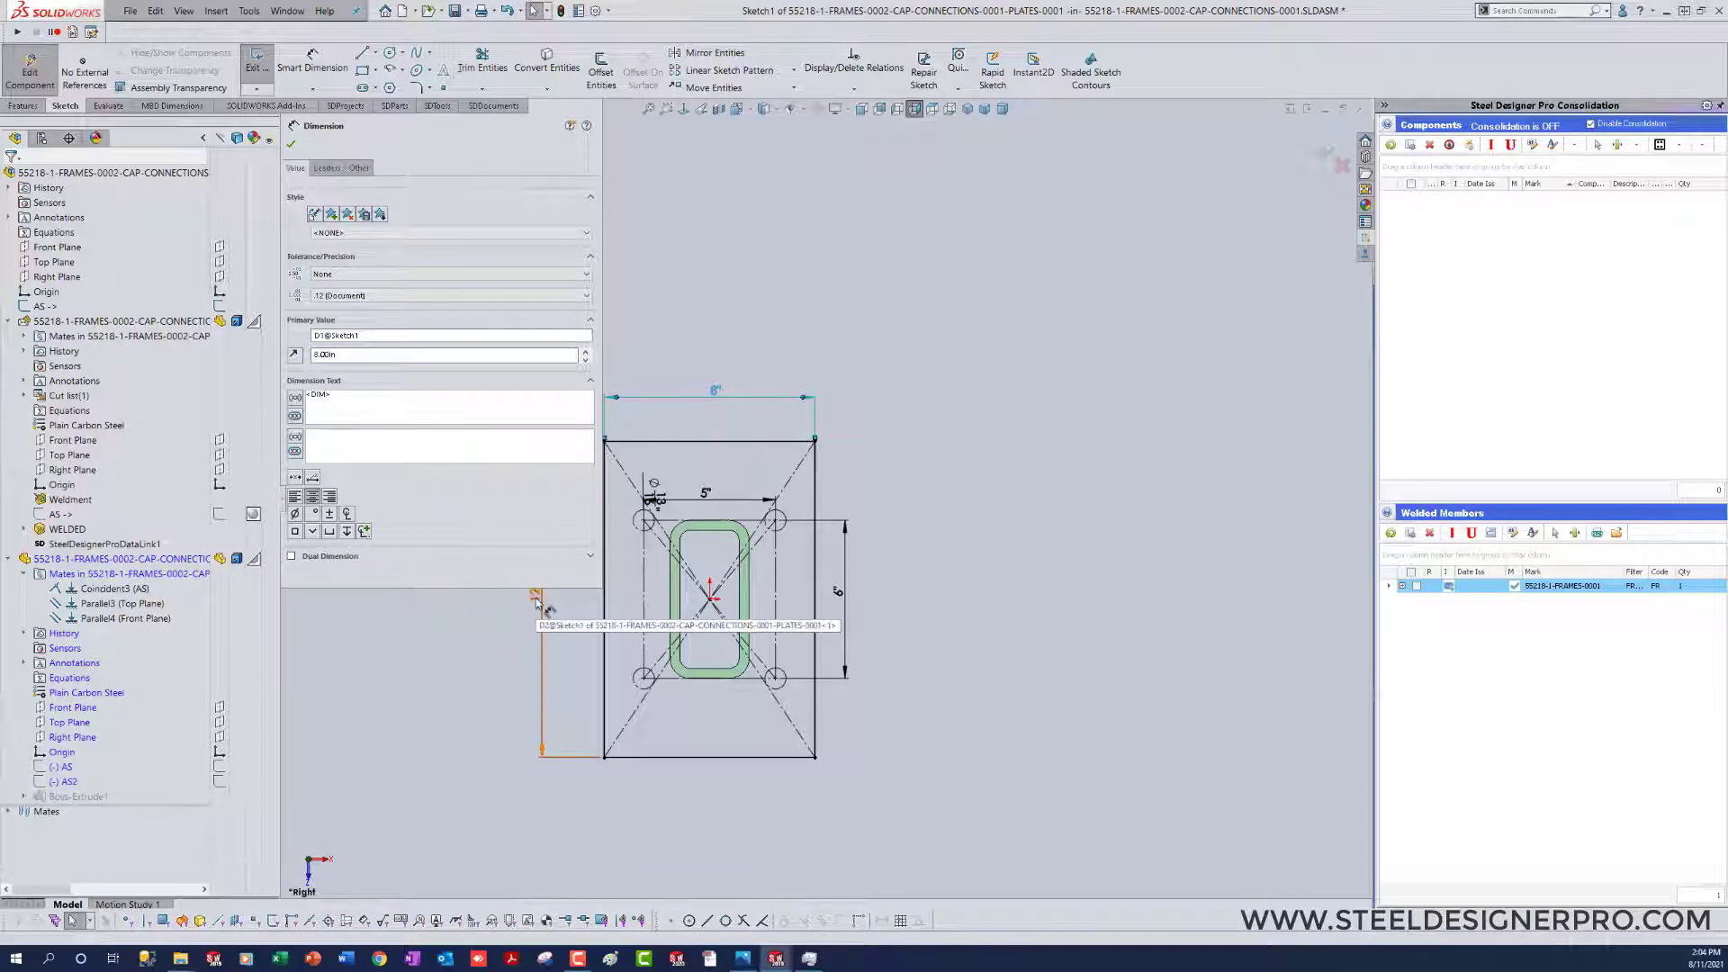
key(Delete)
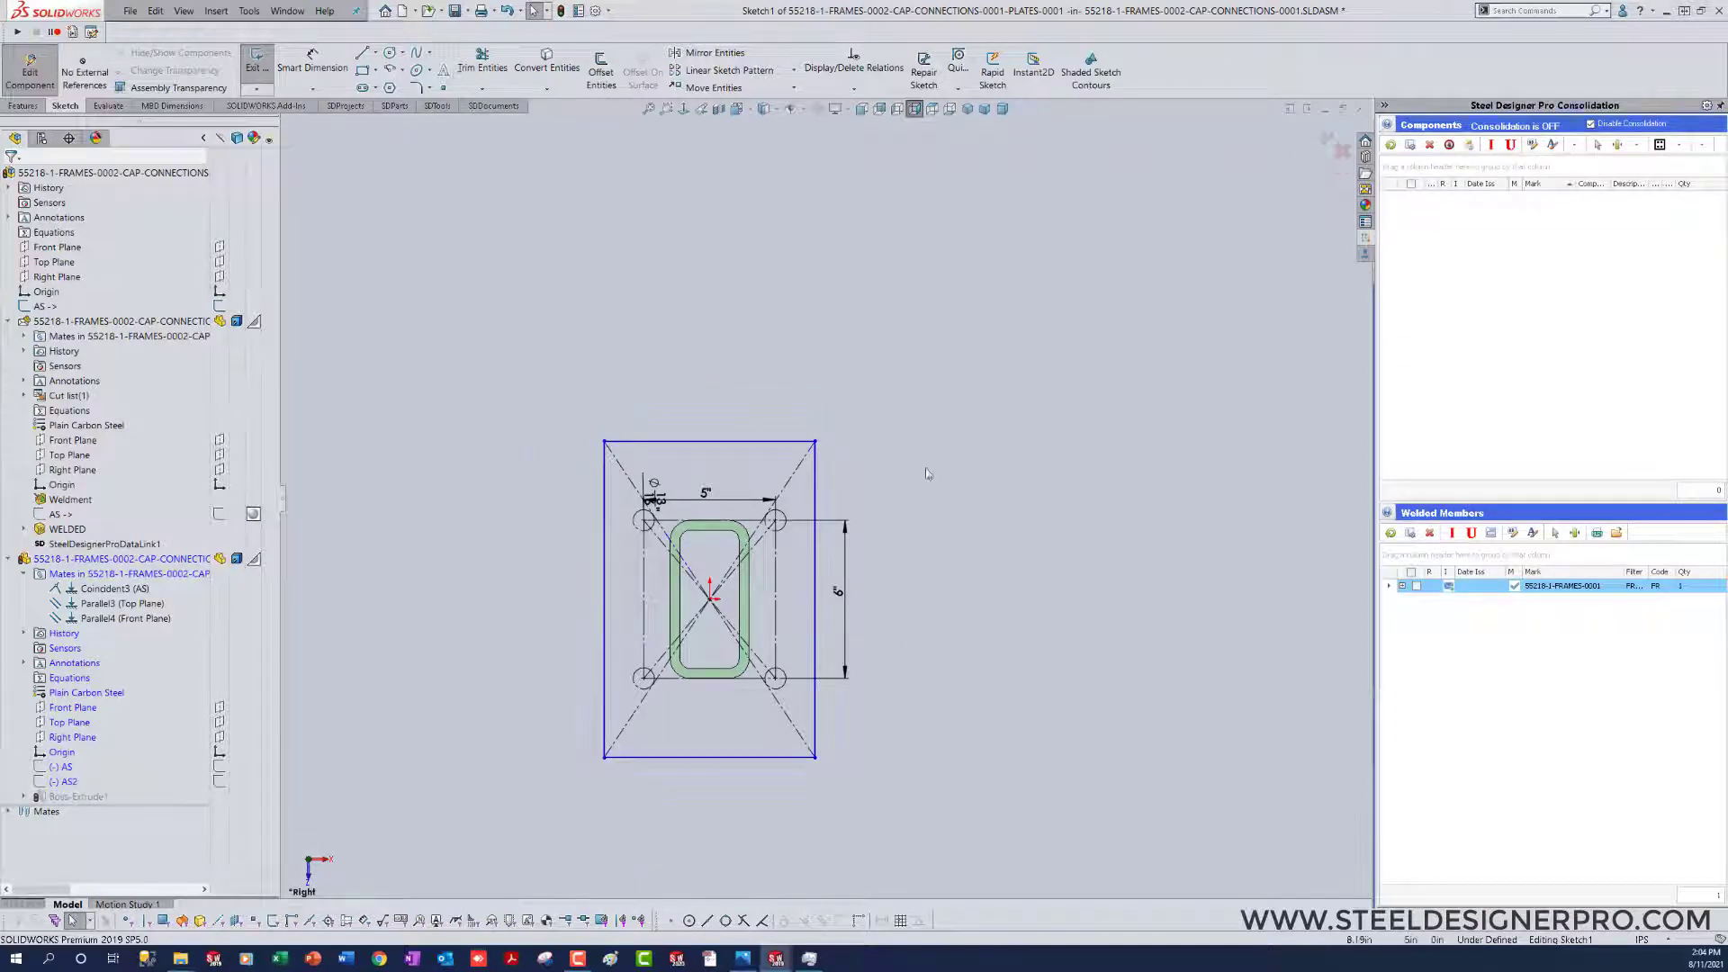
Step: Fillet all four corners of the plate's outer rectangle with a 1/4 in radius
key(s)
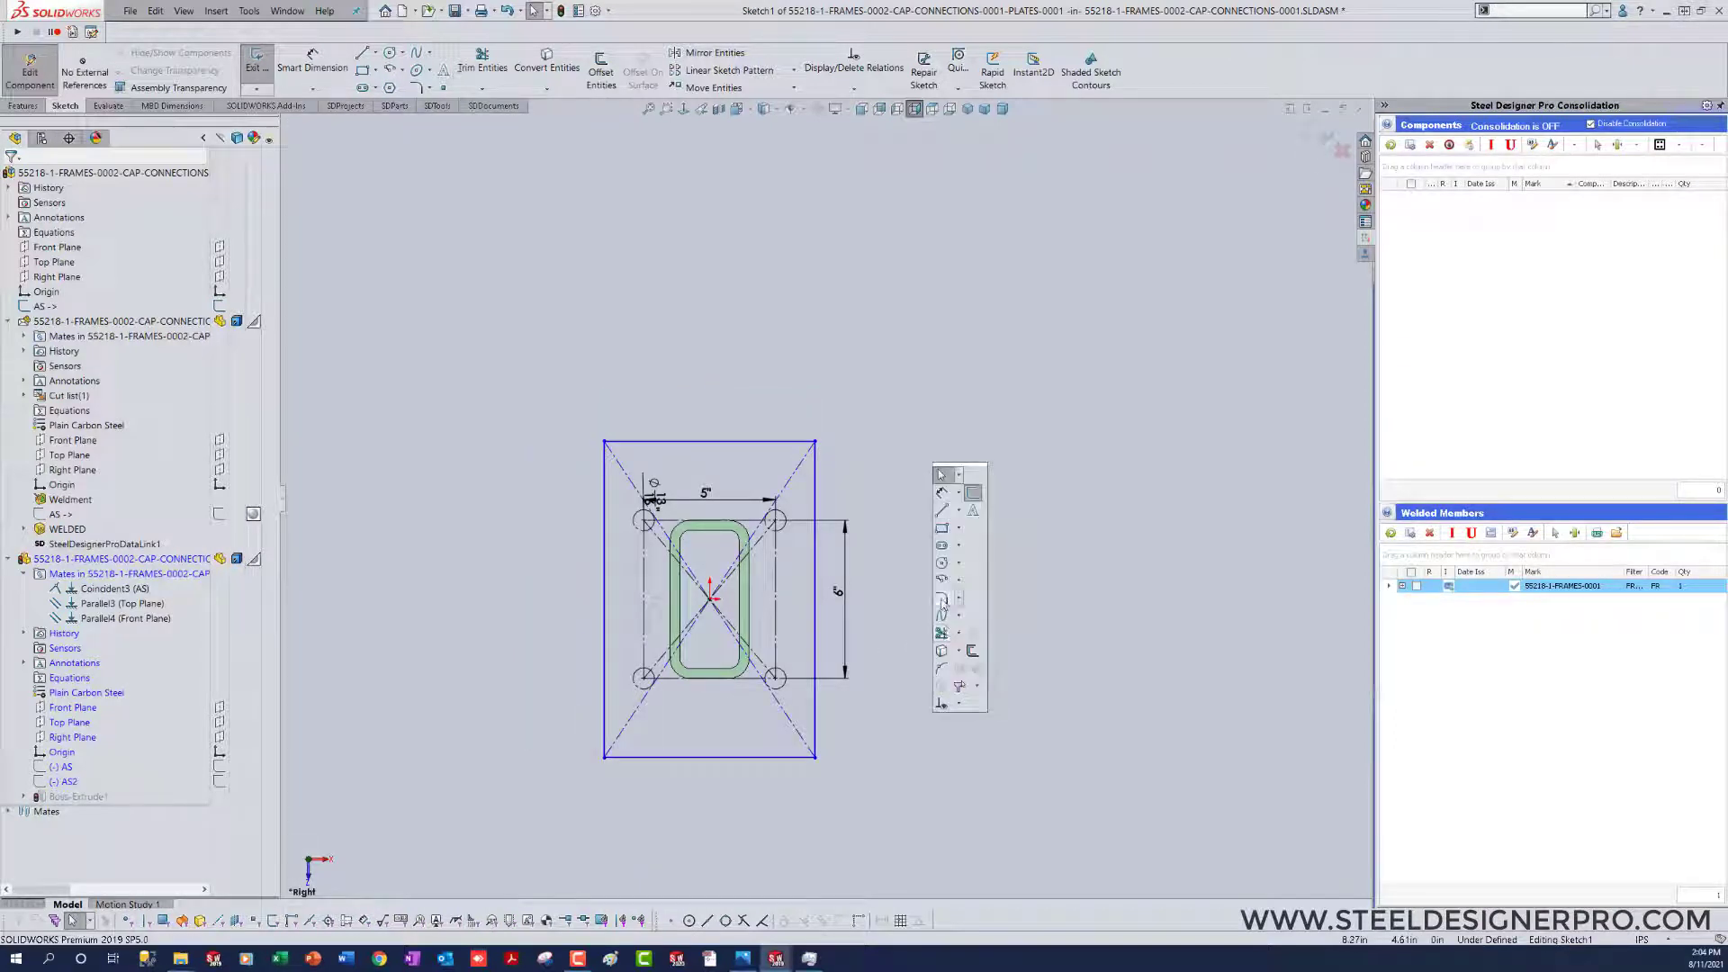
click(941, 598)
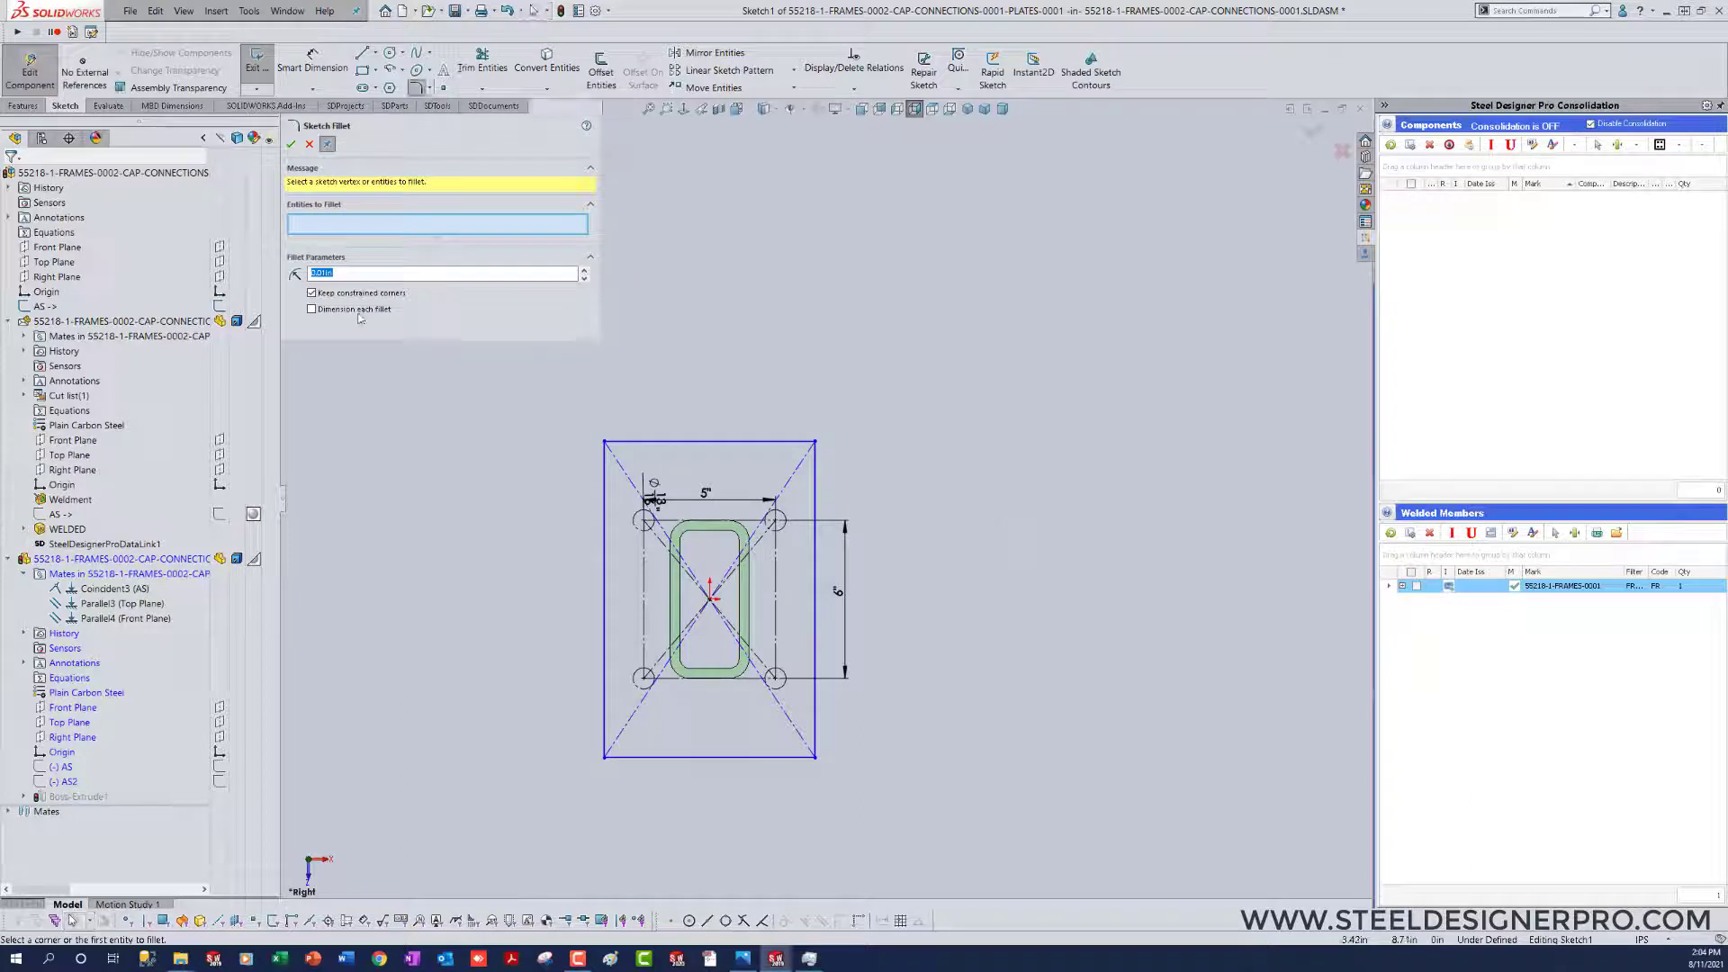
text(.25)
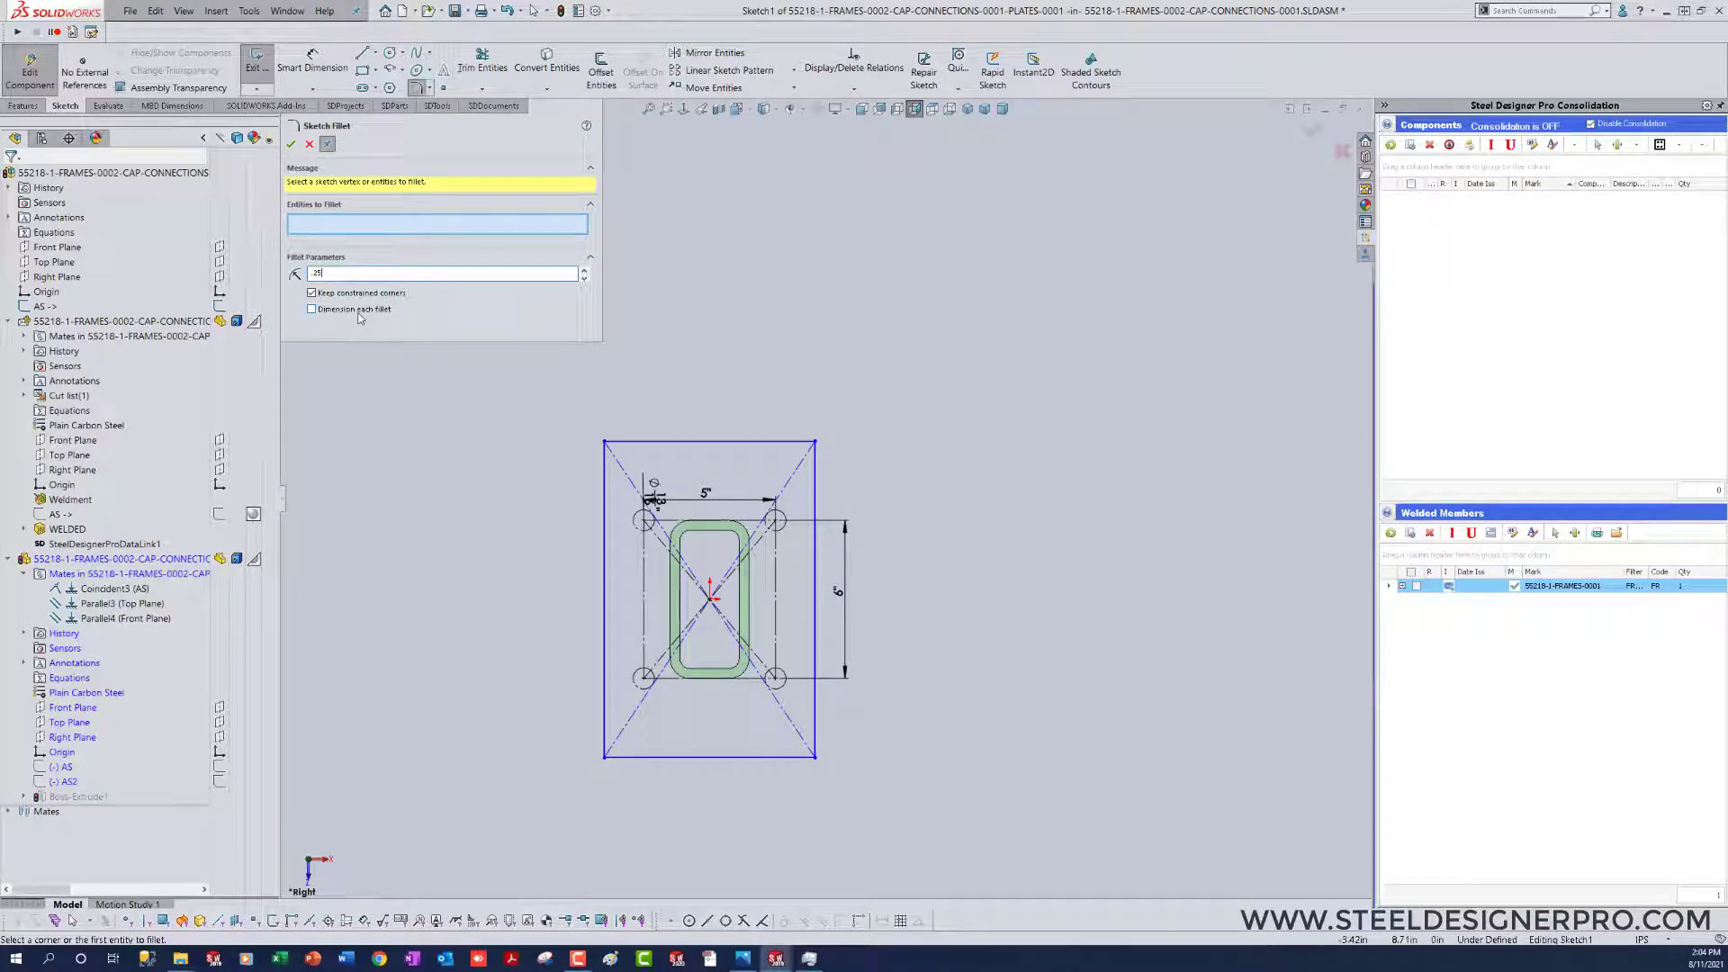
click(605, 444)
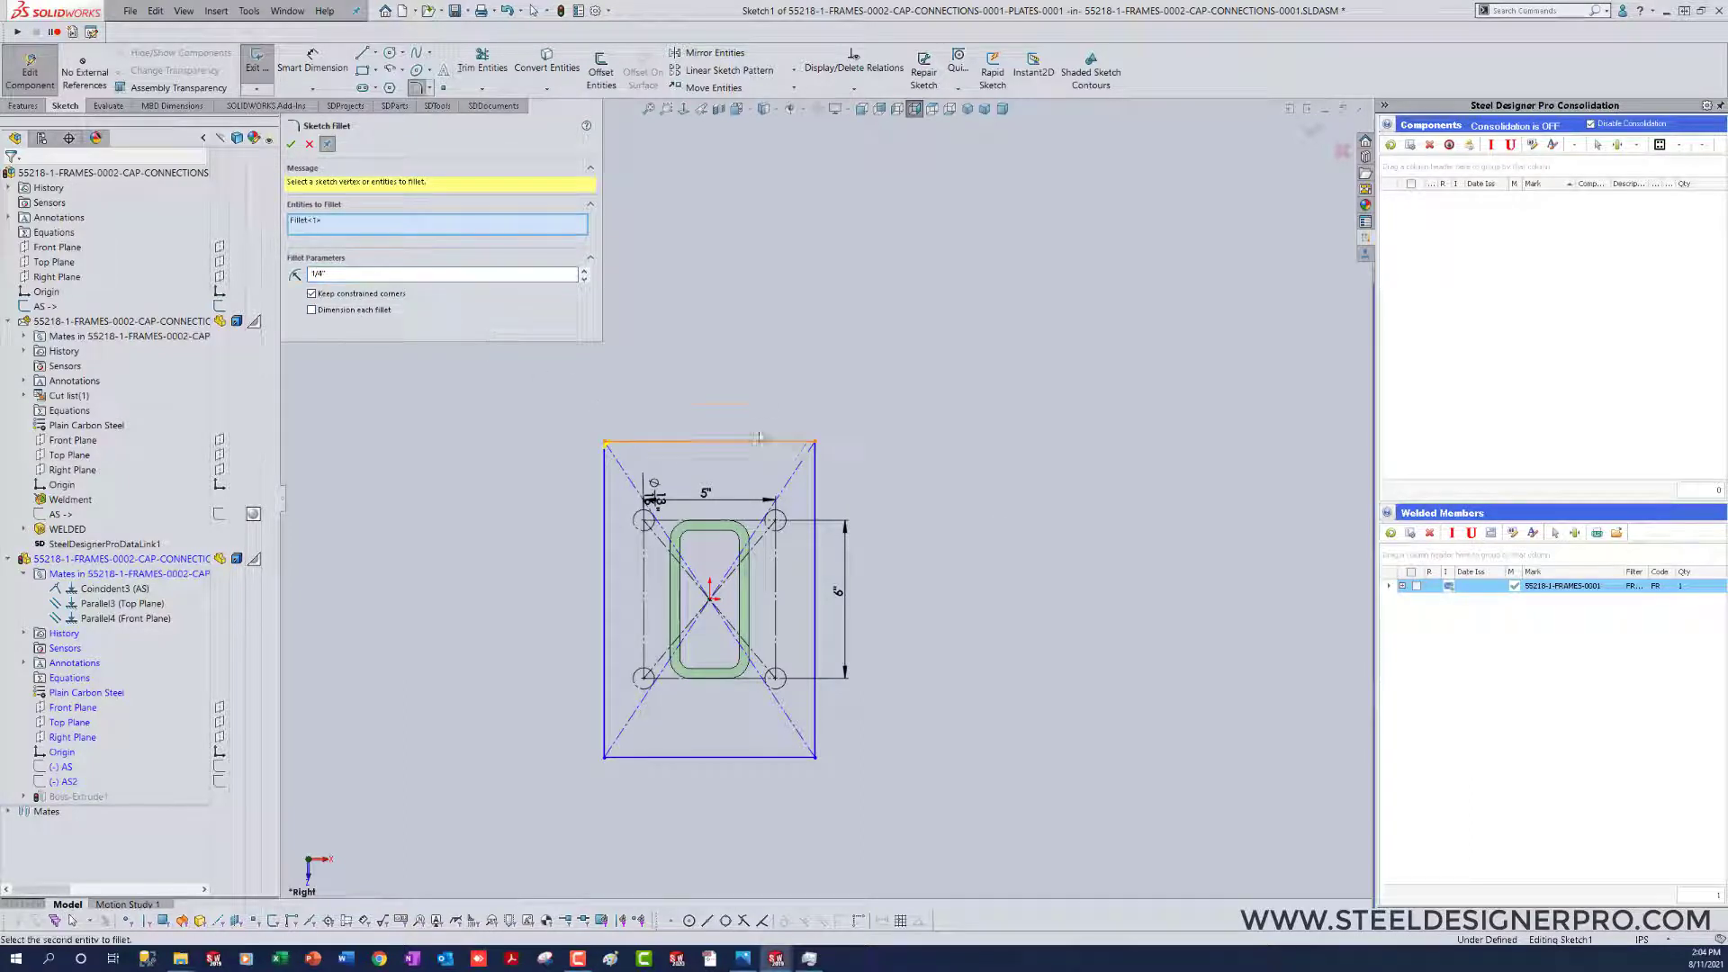
click(816, 444)
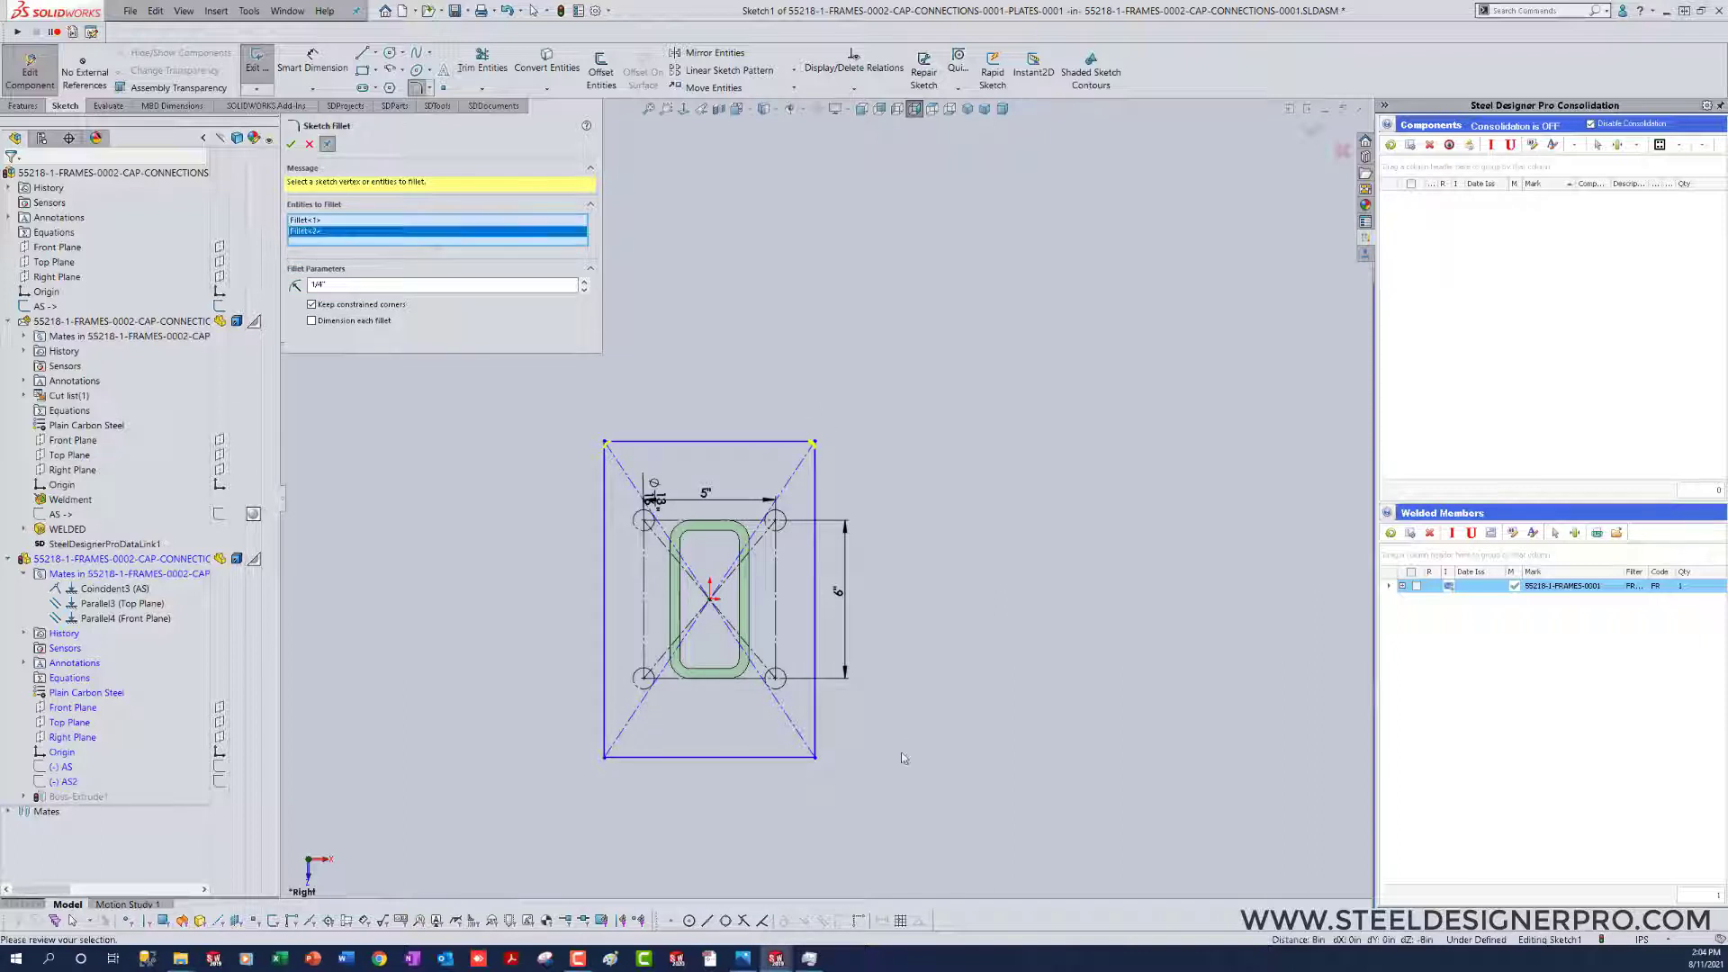
click(815, 758)
click(605, 758)
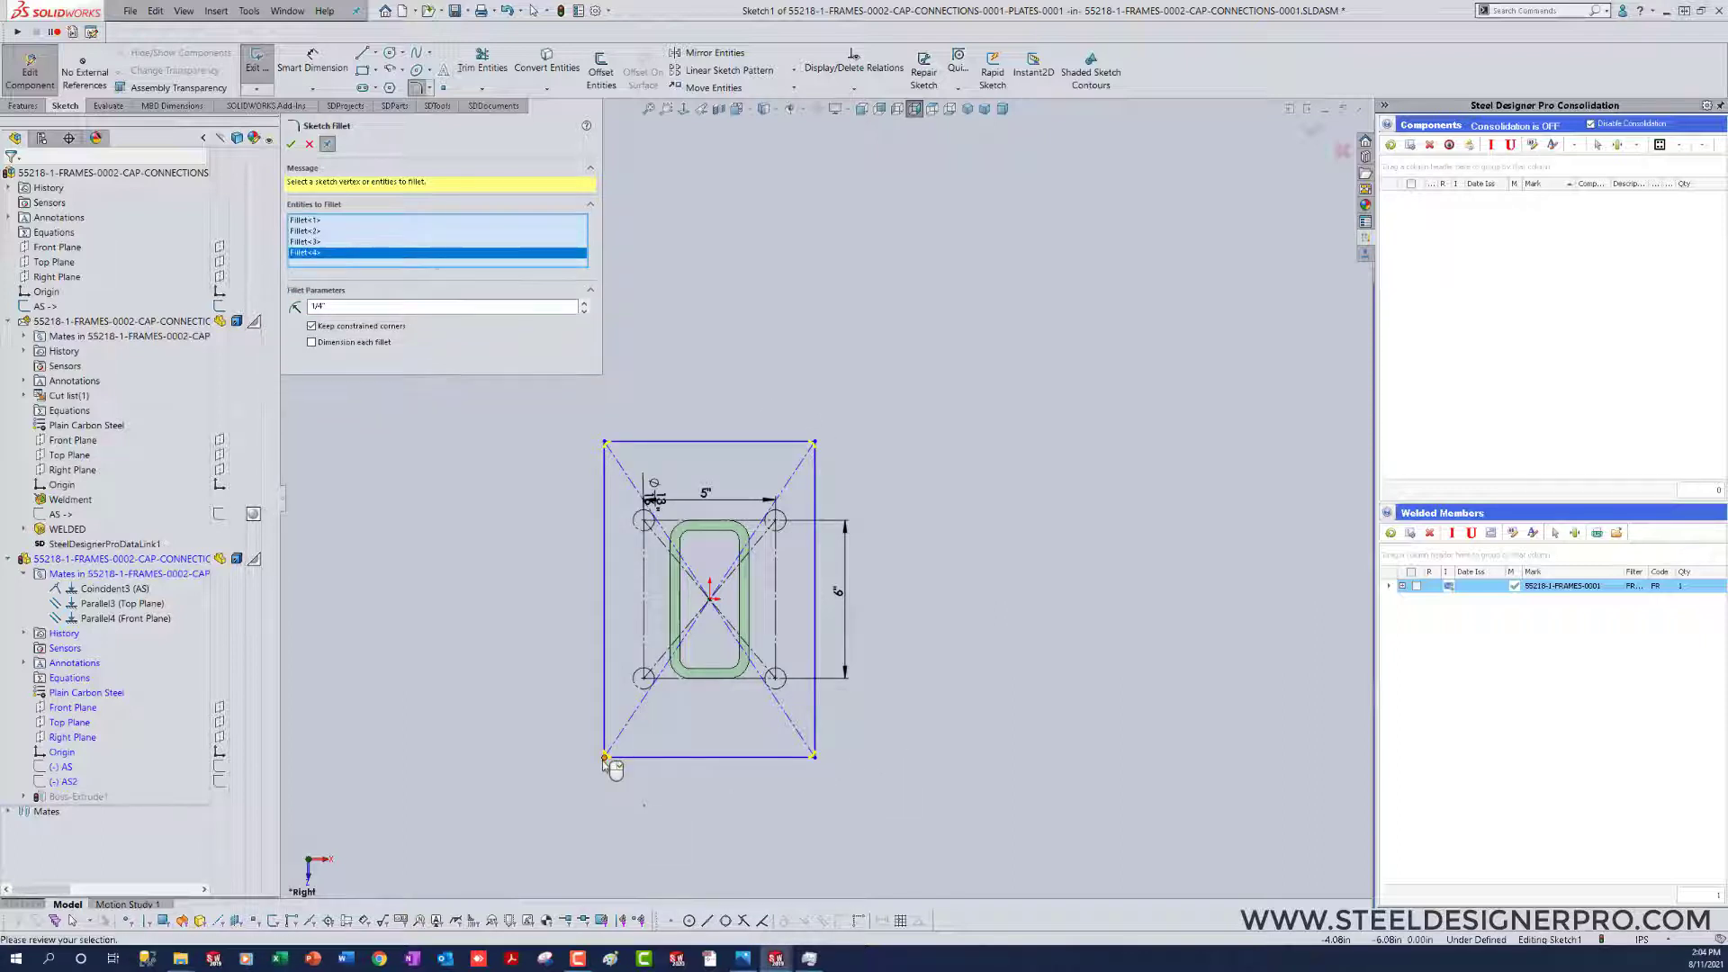
key(Return)
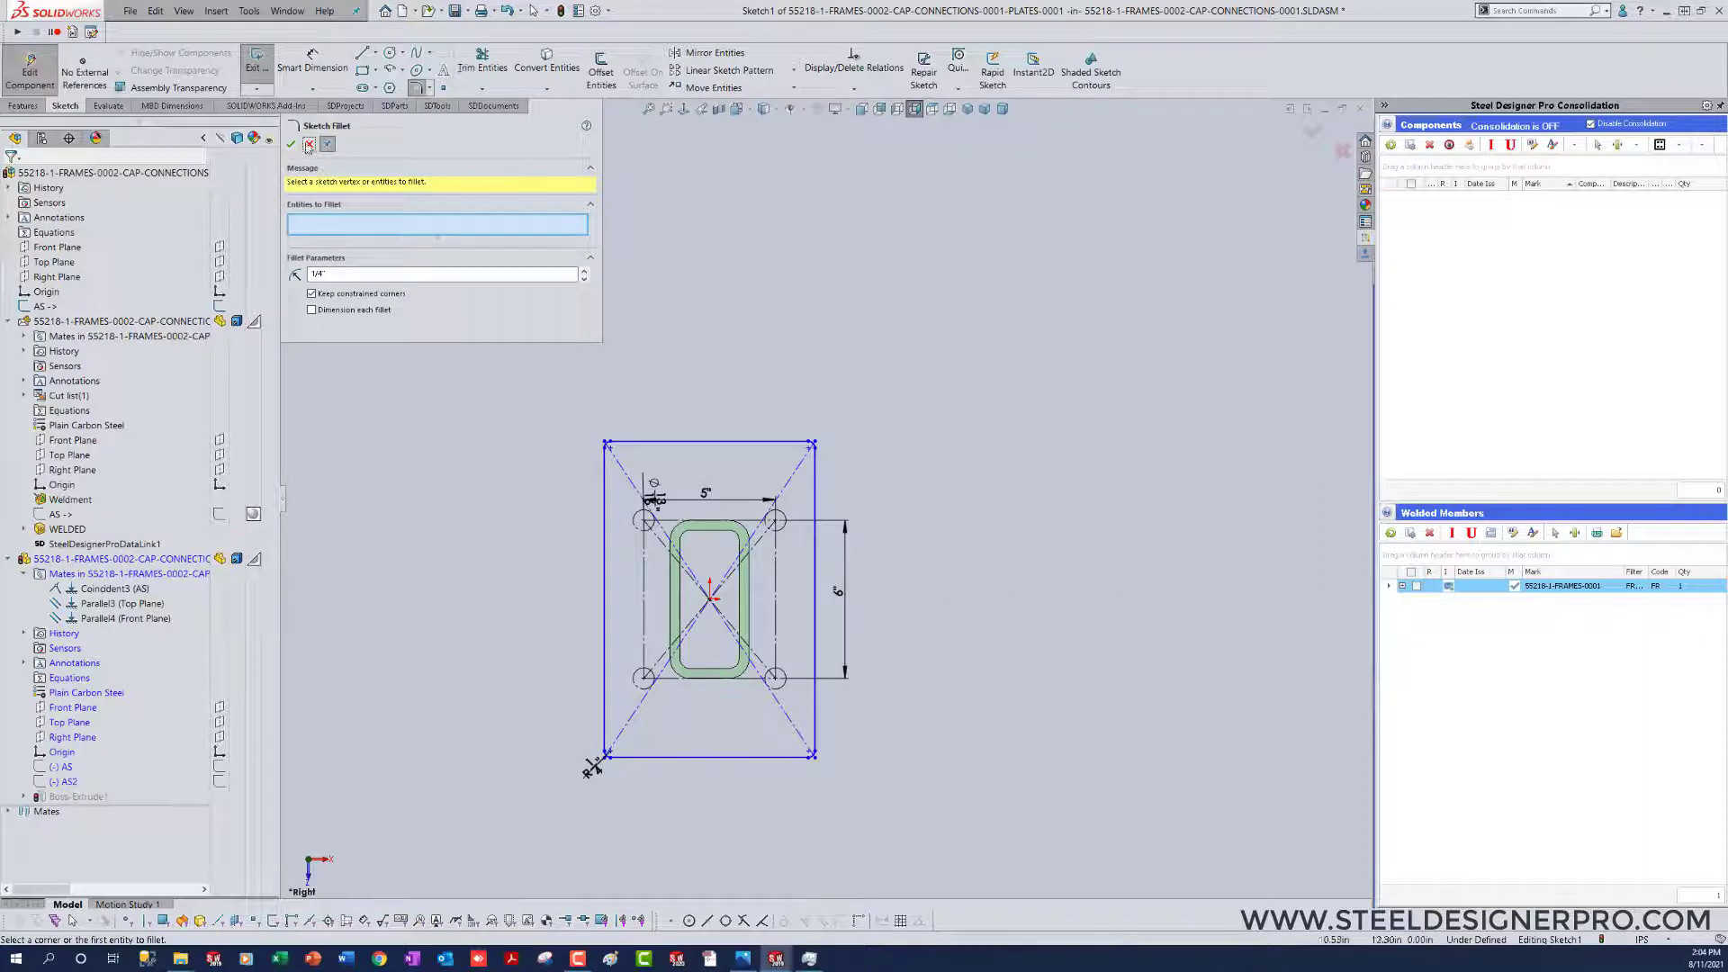
click(309, 145)
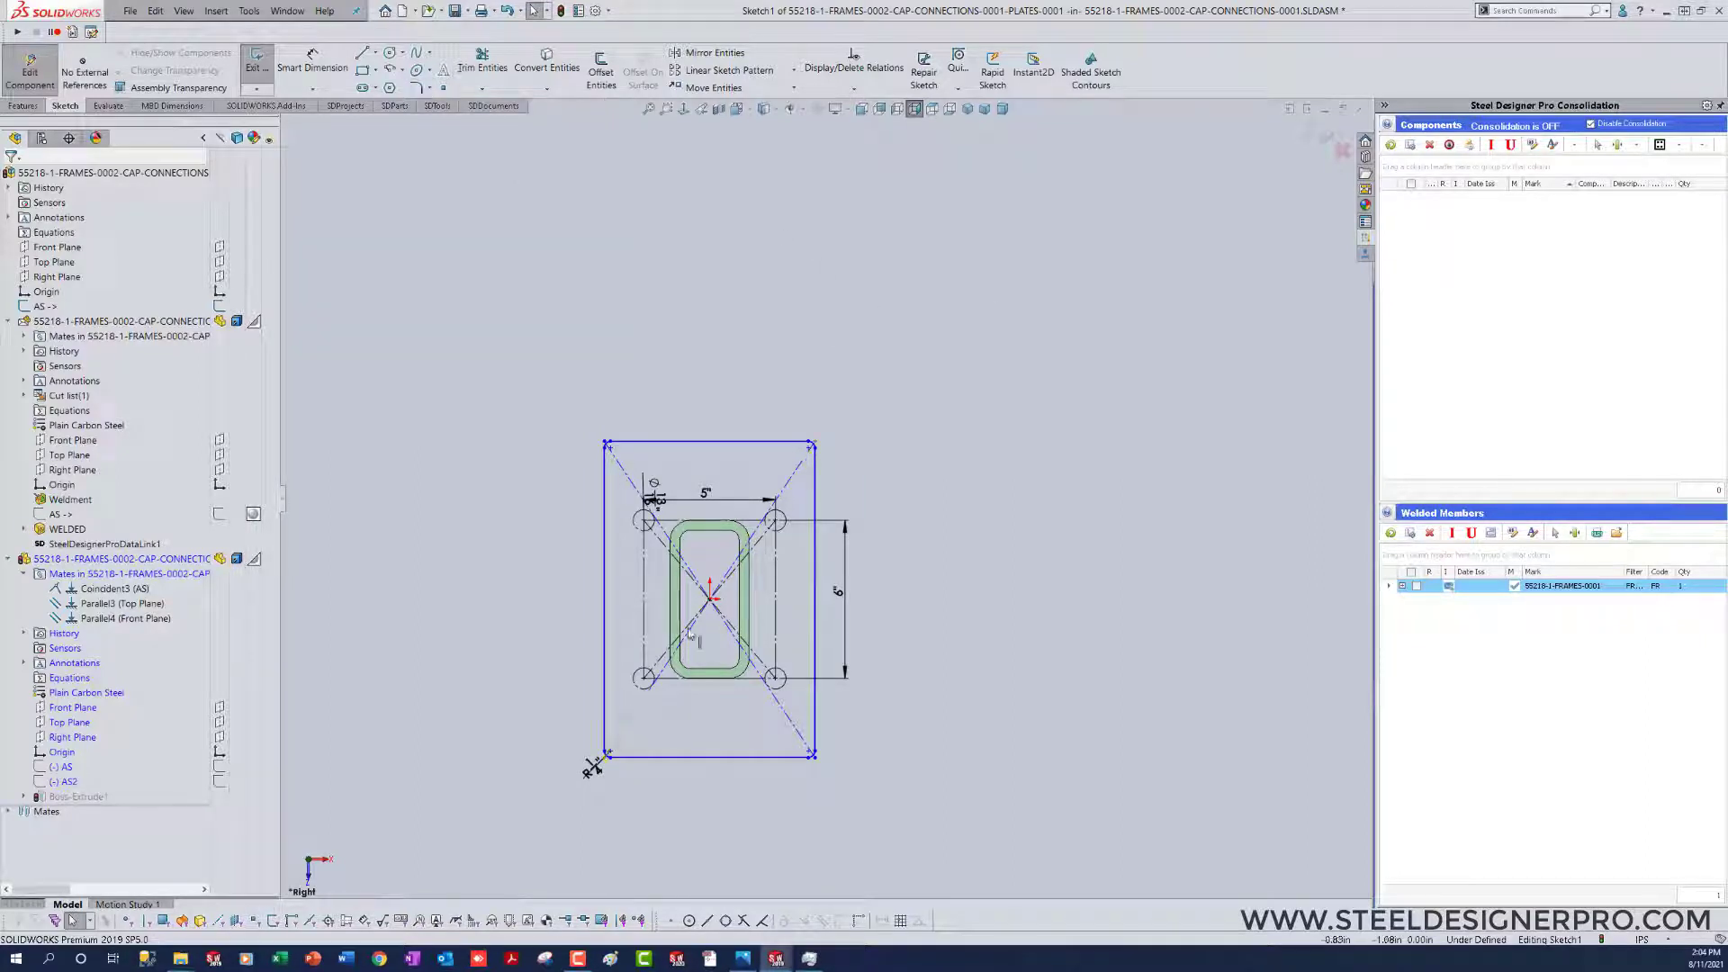
Step: Shrink the filleted rectangle in height and width so its edges lie within the HSS wall thickness
scroll(726, 724, down, 2)
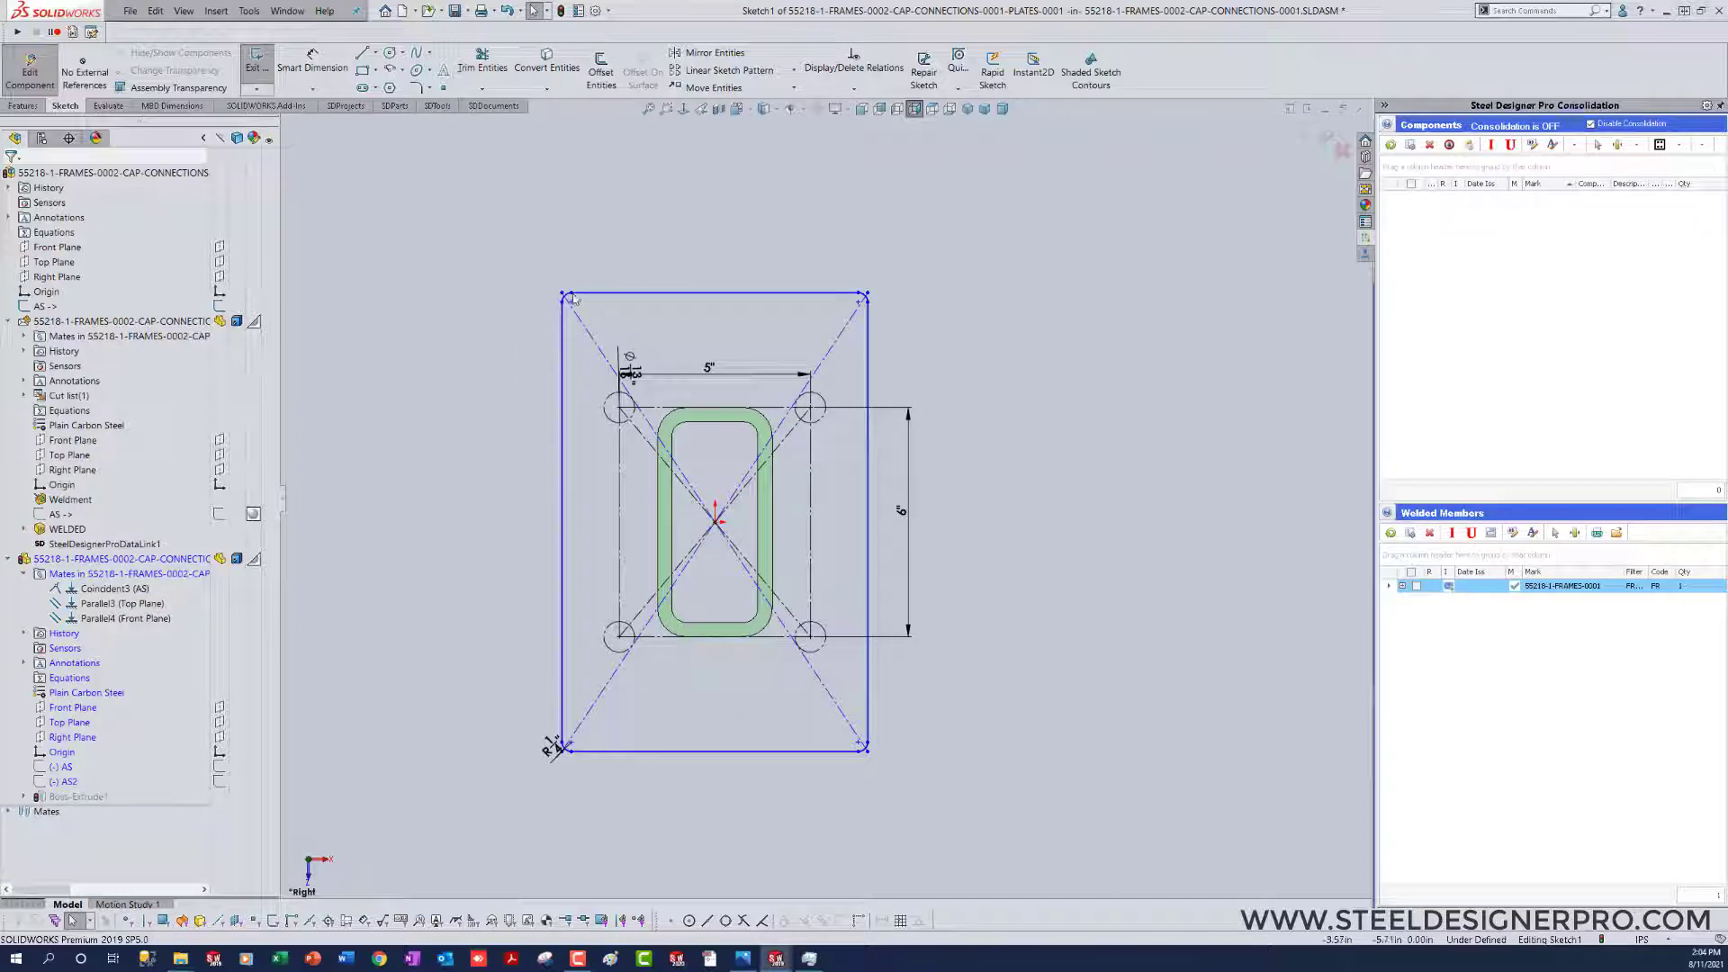
drag(622, 301, 698, 423)
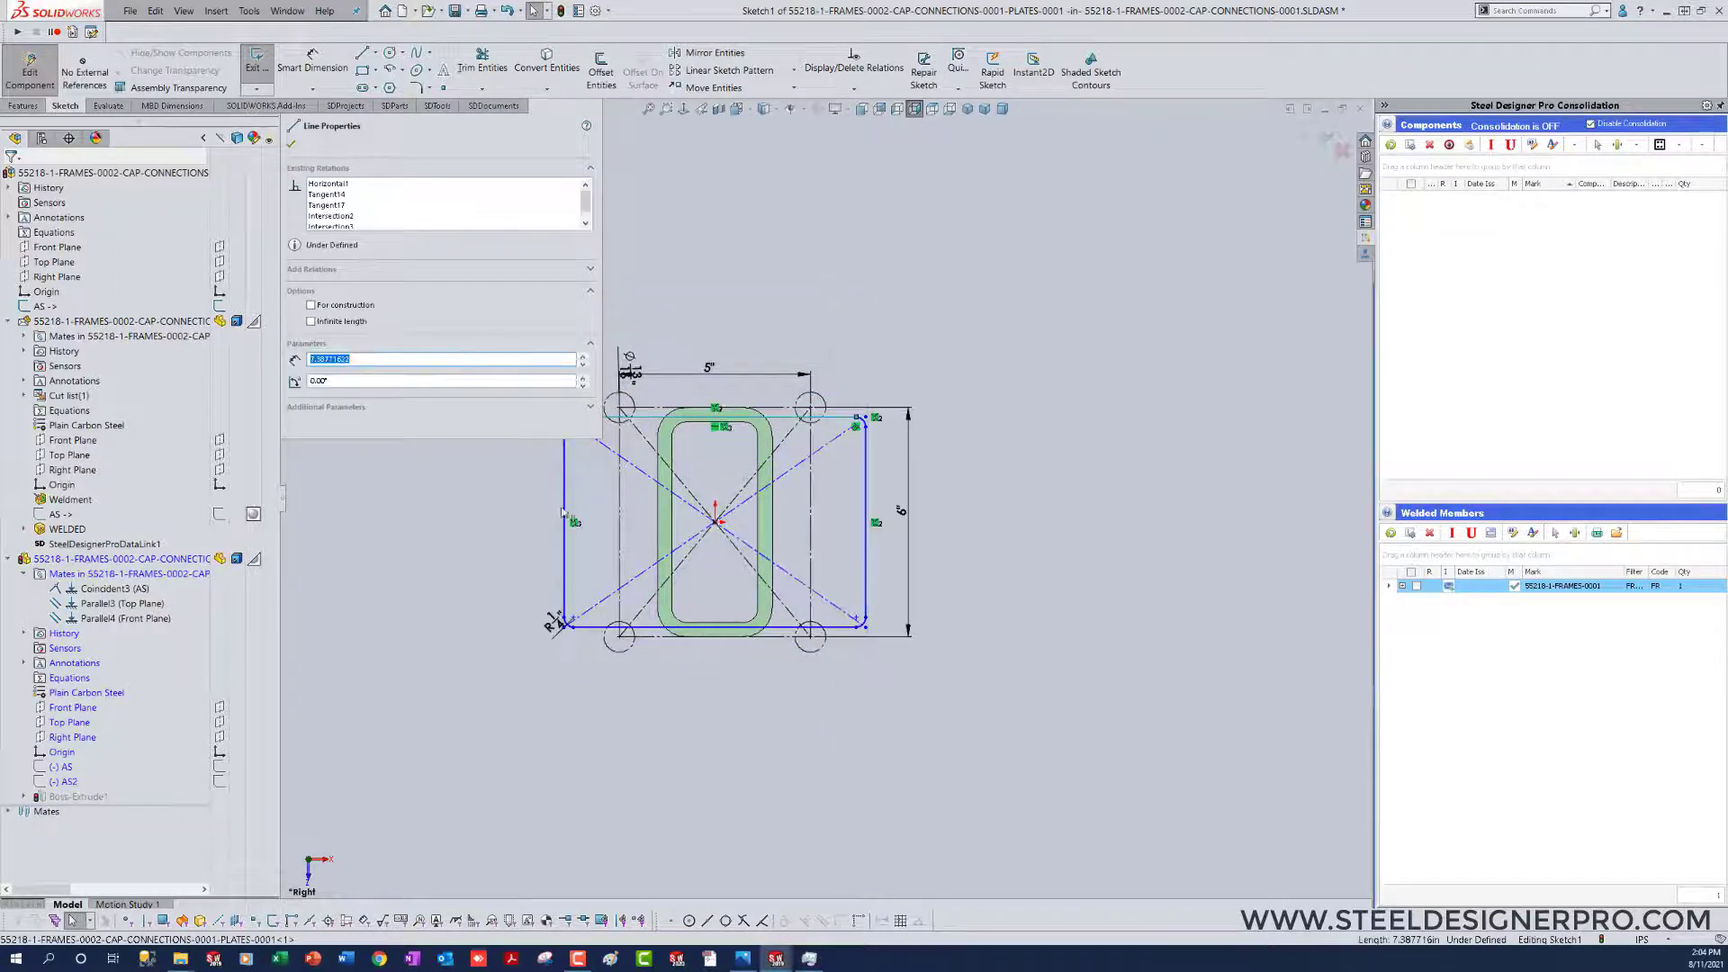
drag(583, 508, 666, 522)
click(1020, 559)
scroll(617, 441, down, 4)
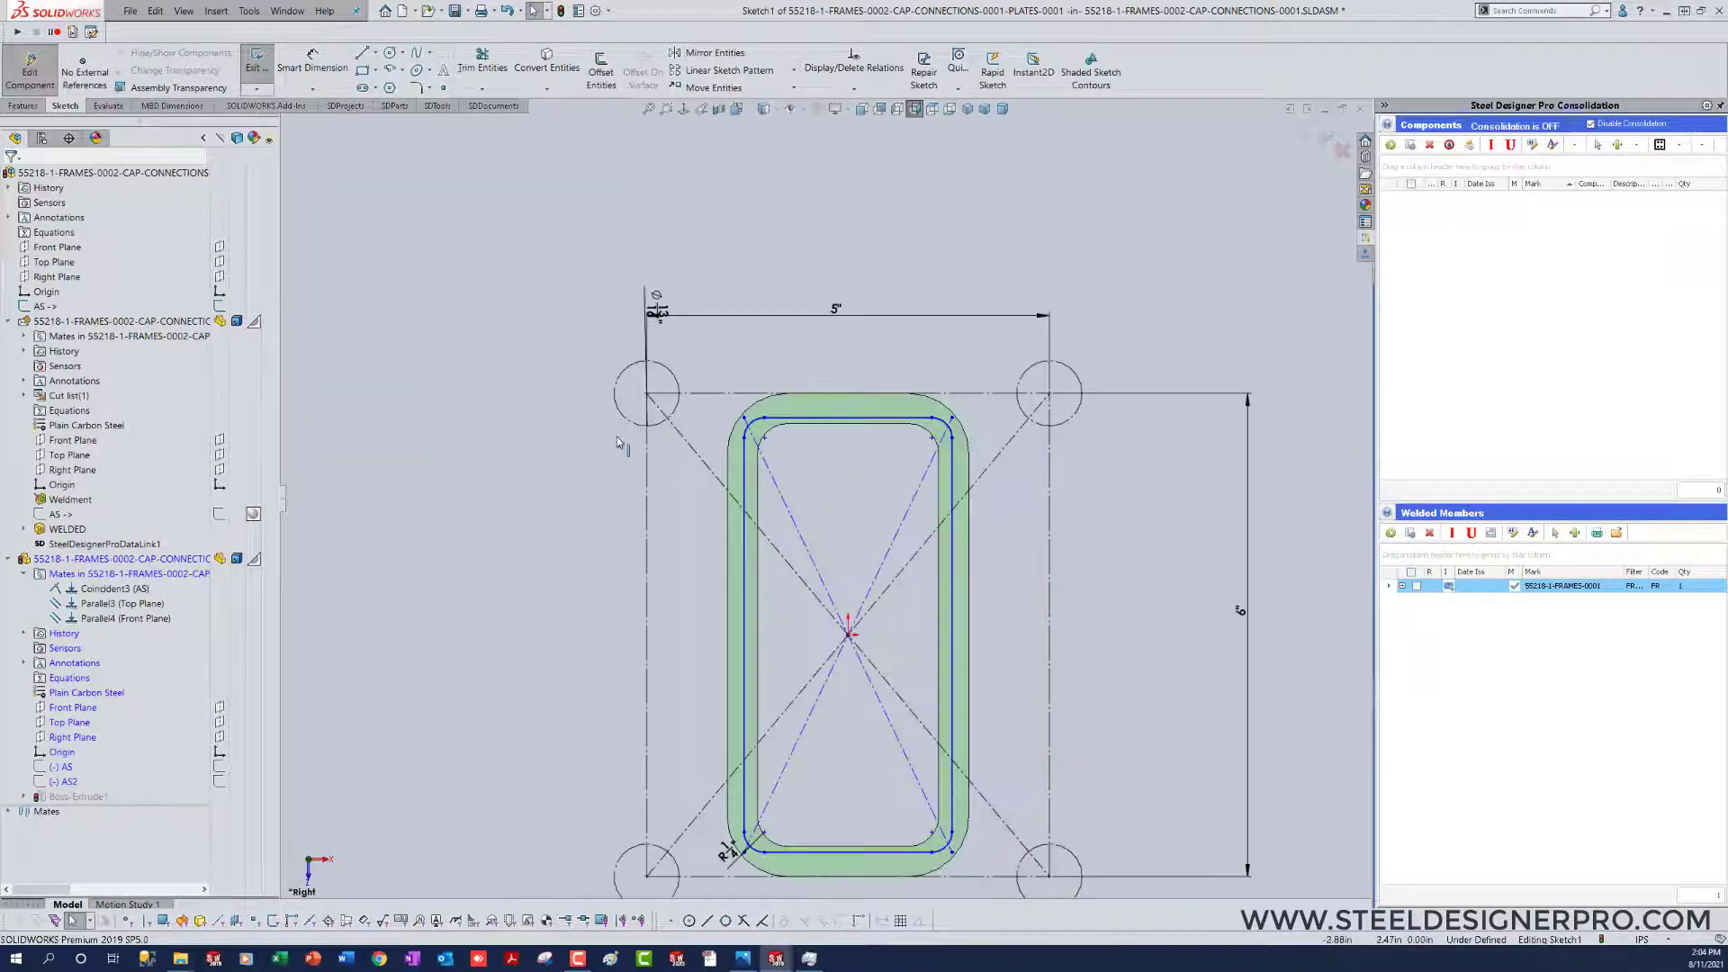
Step: Set the vertical spacing of the construction hole circles to 8 in
right_drag(559, 625, 557, 350)
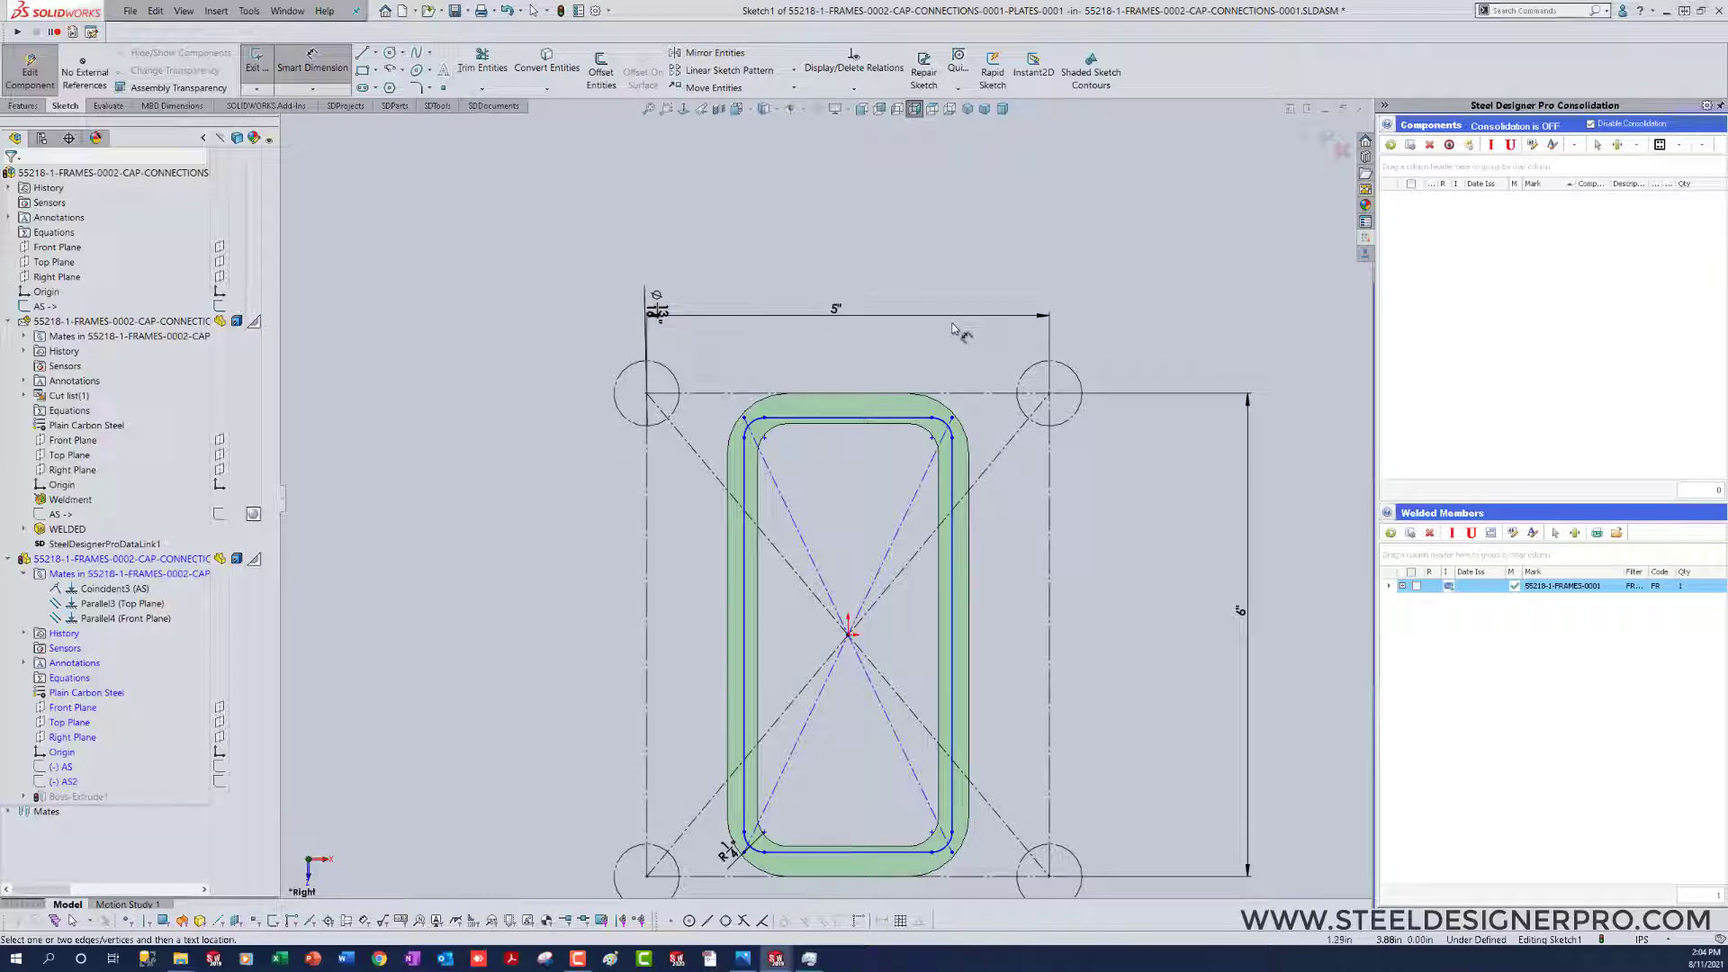
key(Escape)
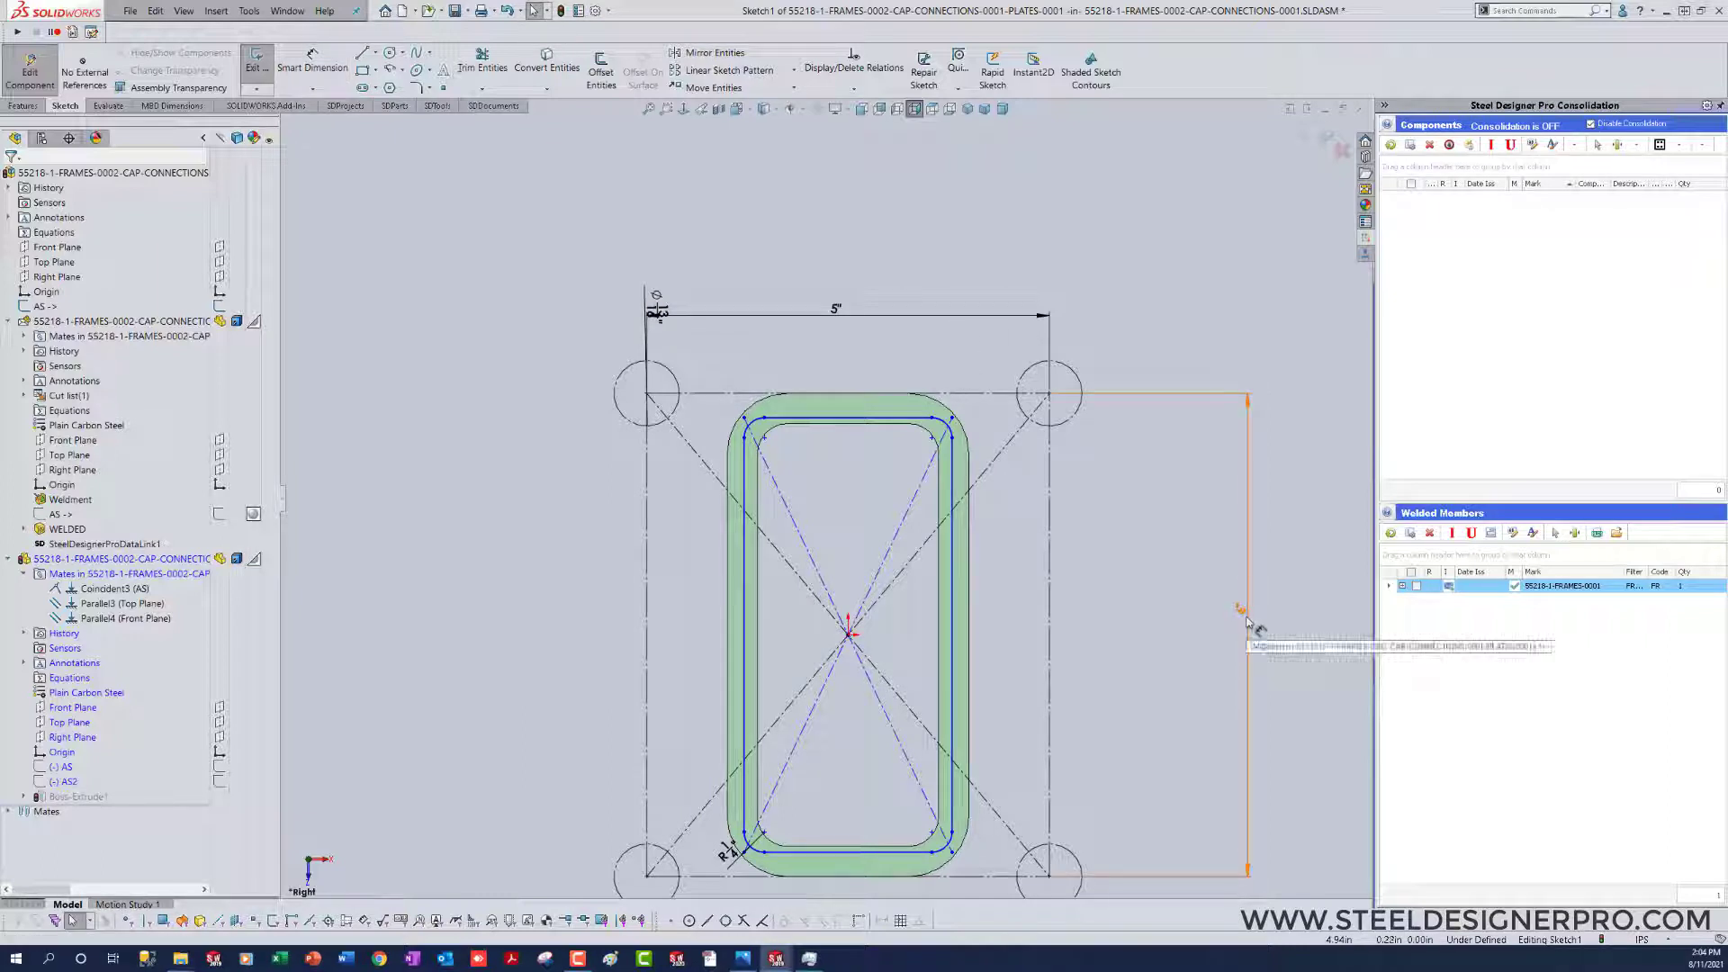
click(1247, 621)
double_click(1248, 618)
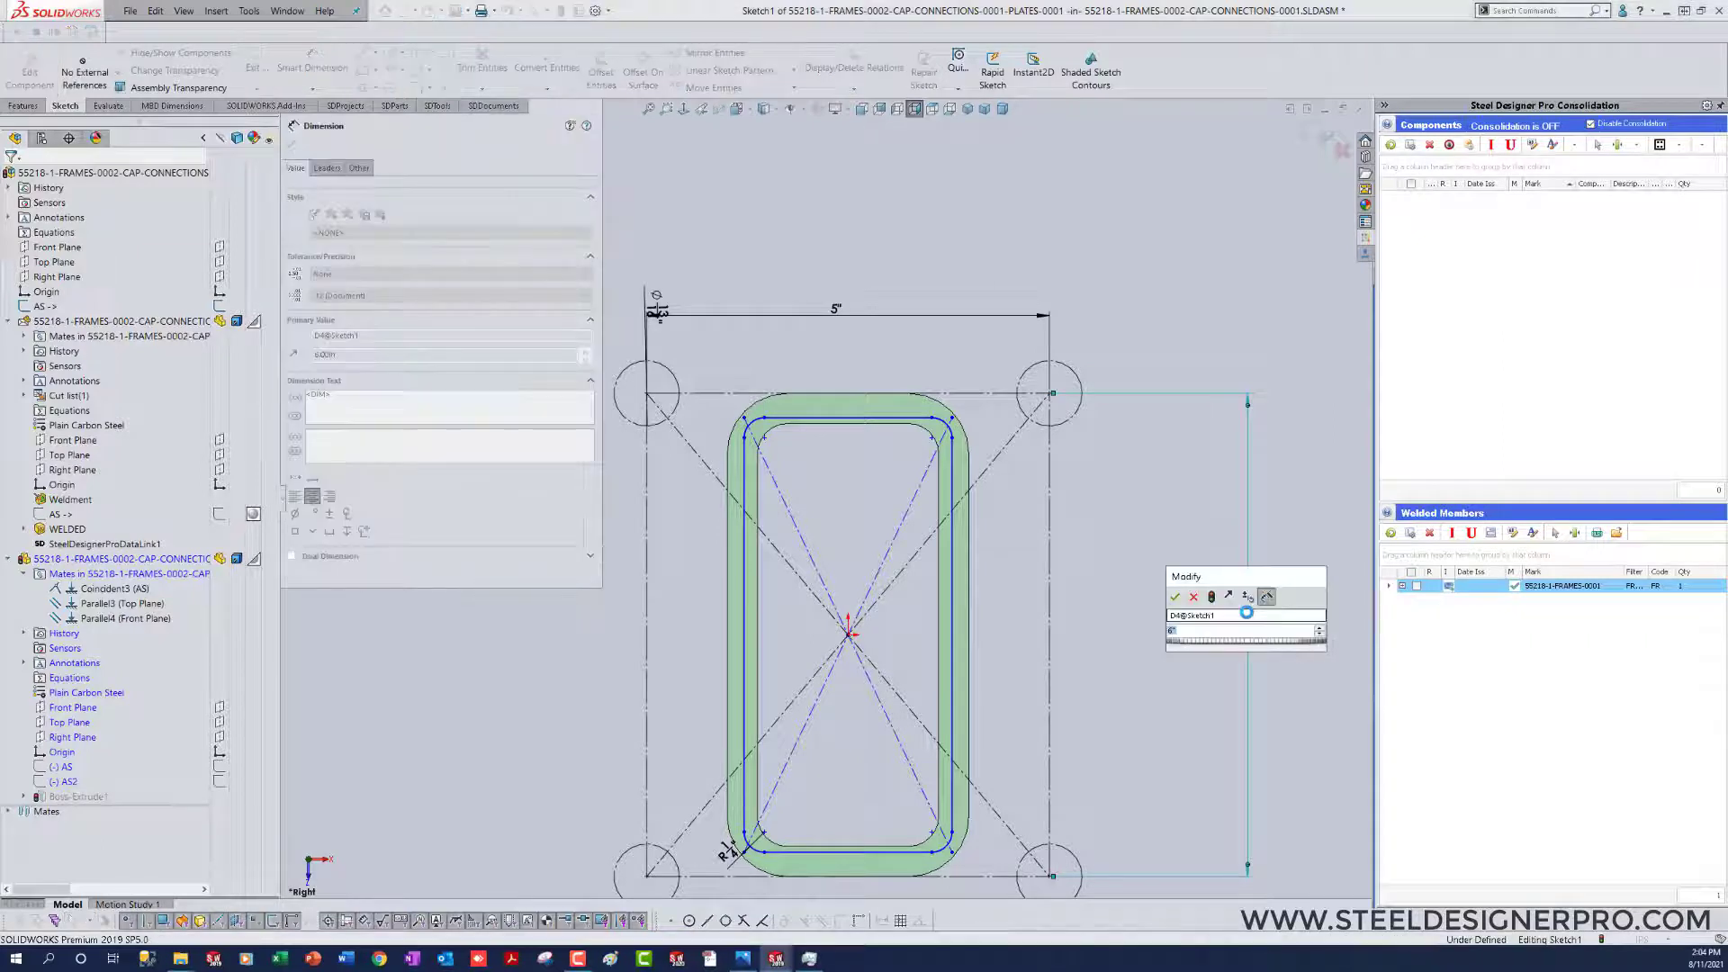
key(Return)
right_drag(1172, 629, 1130, 540)
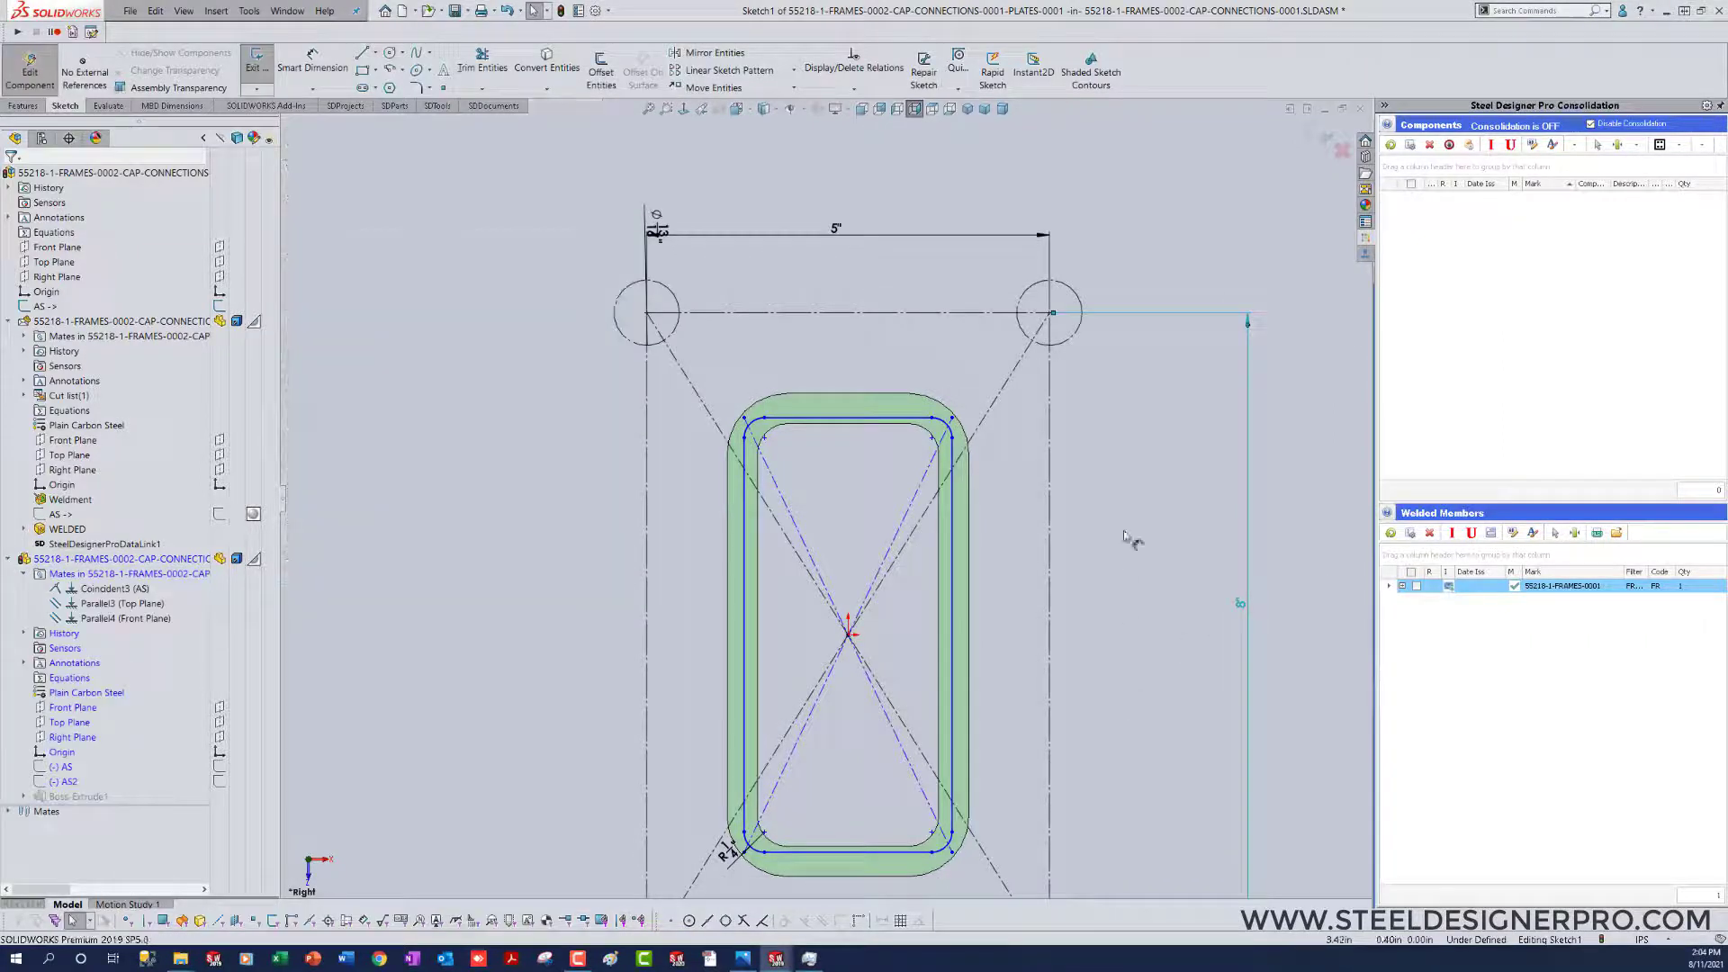
Step: Dimension the profile's short upper edge 1/4 in from the matching outer edge of the HSS
click(865, 421)
middle_drag(1042, 591, 1014, 569)
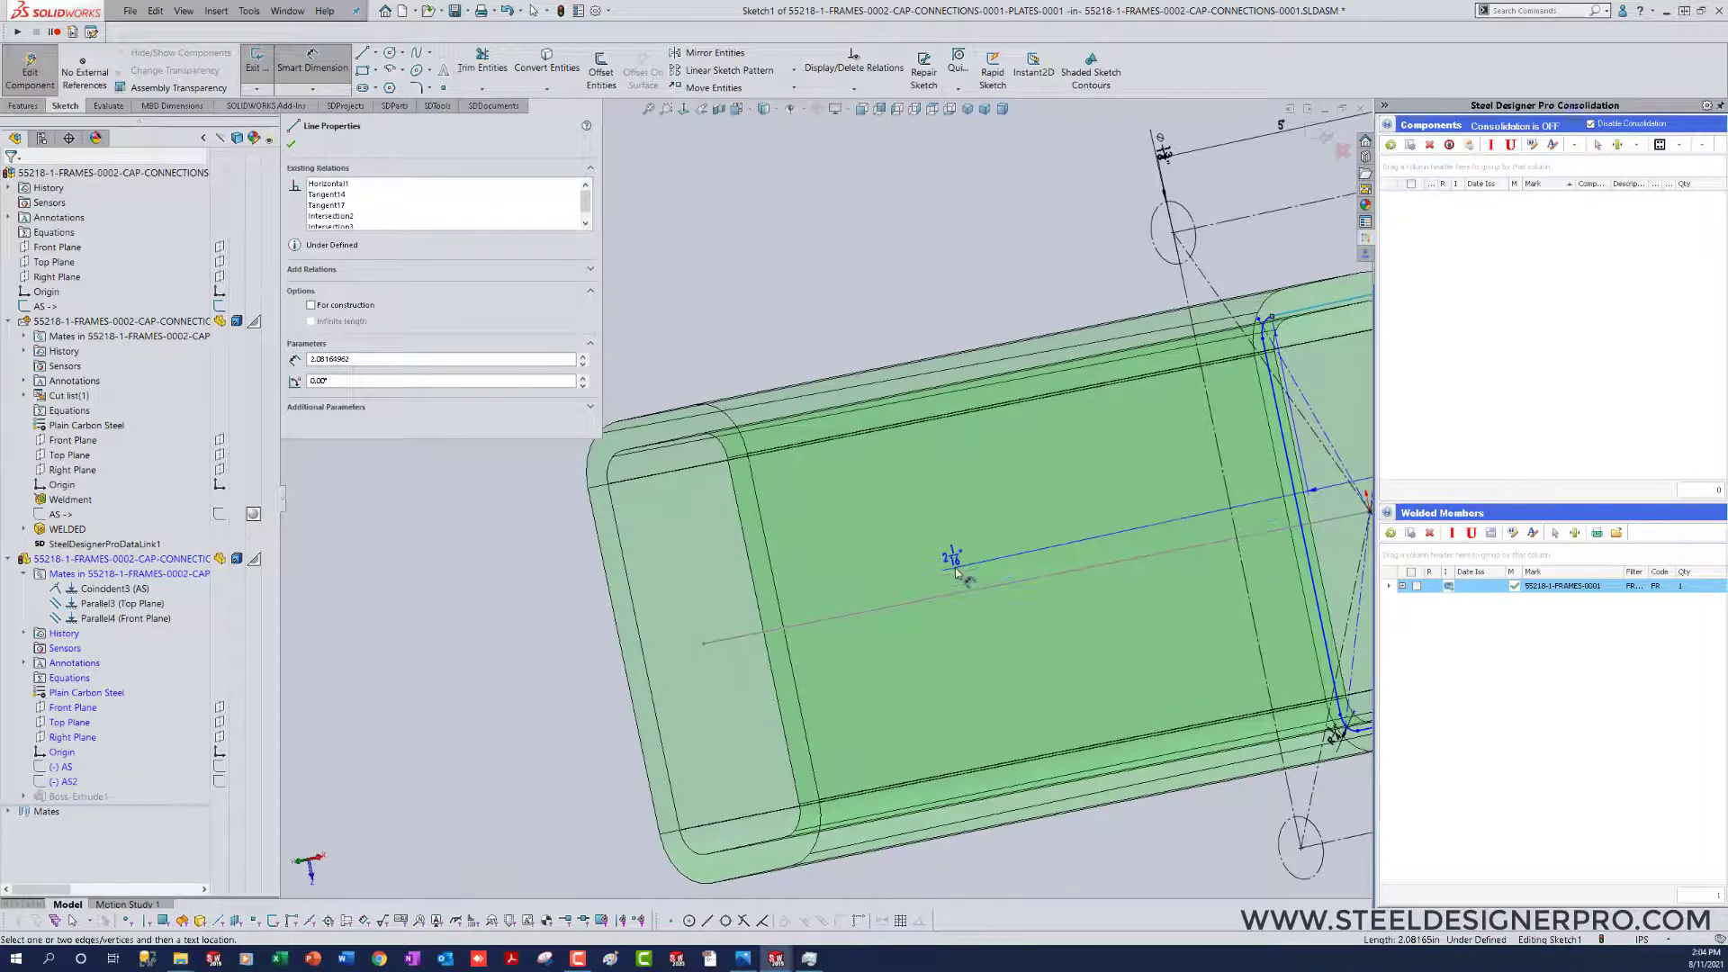
scroll(957, 574, up, 5)
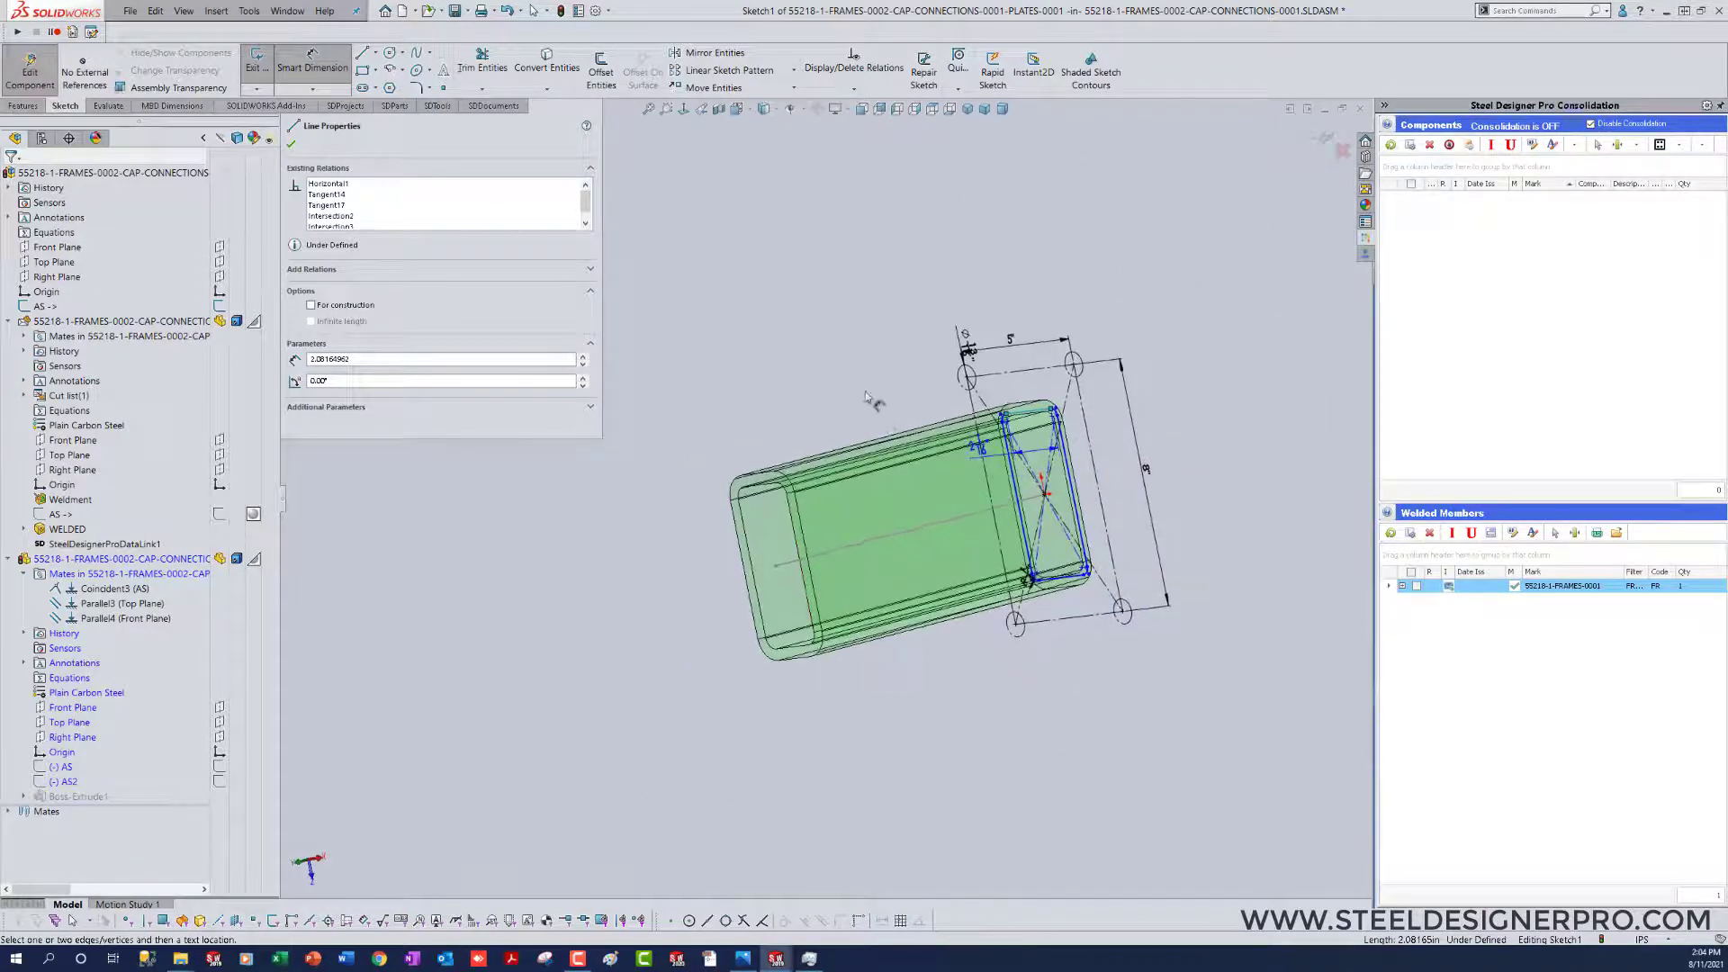
mouse_move(906, 366)
middle_down()
mouse_move(937, 348)
mouse_move(883, 358)
mouse_move(853, 296)
mouse_move(868, 297)
mouse_move(842, 281)
middle_up()
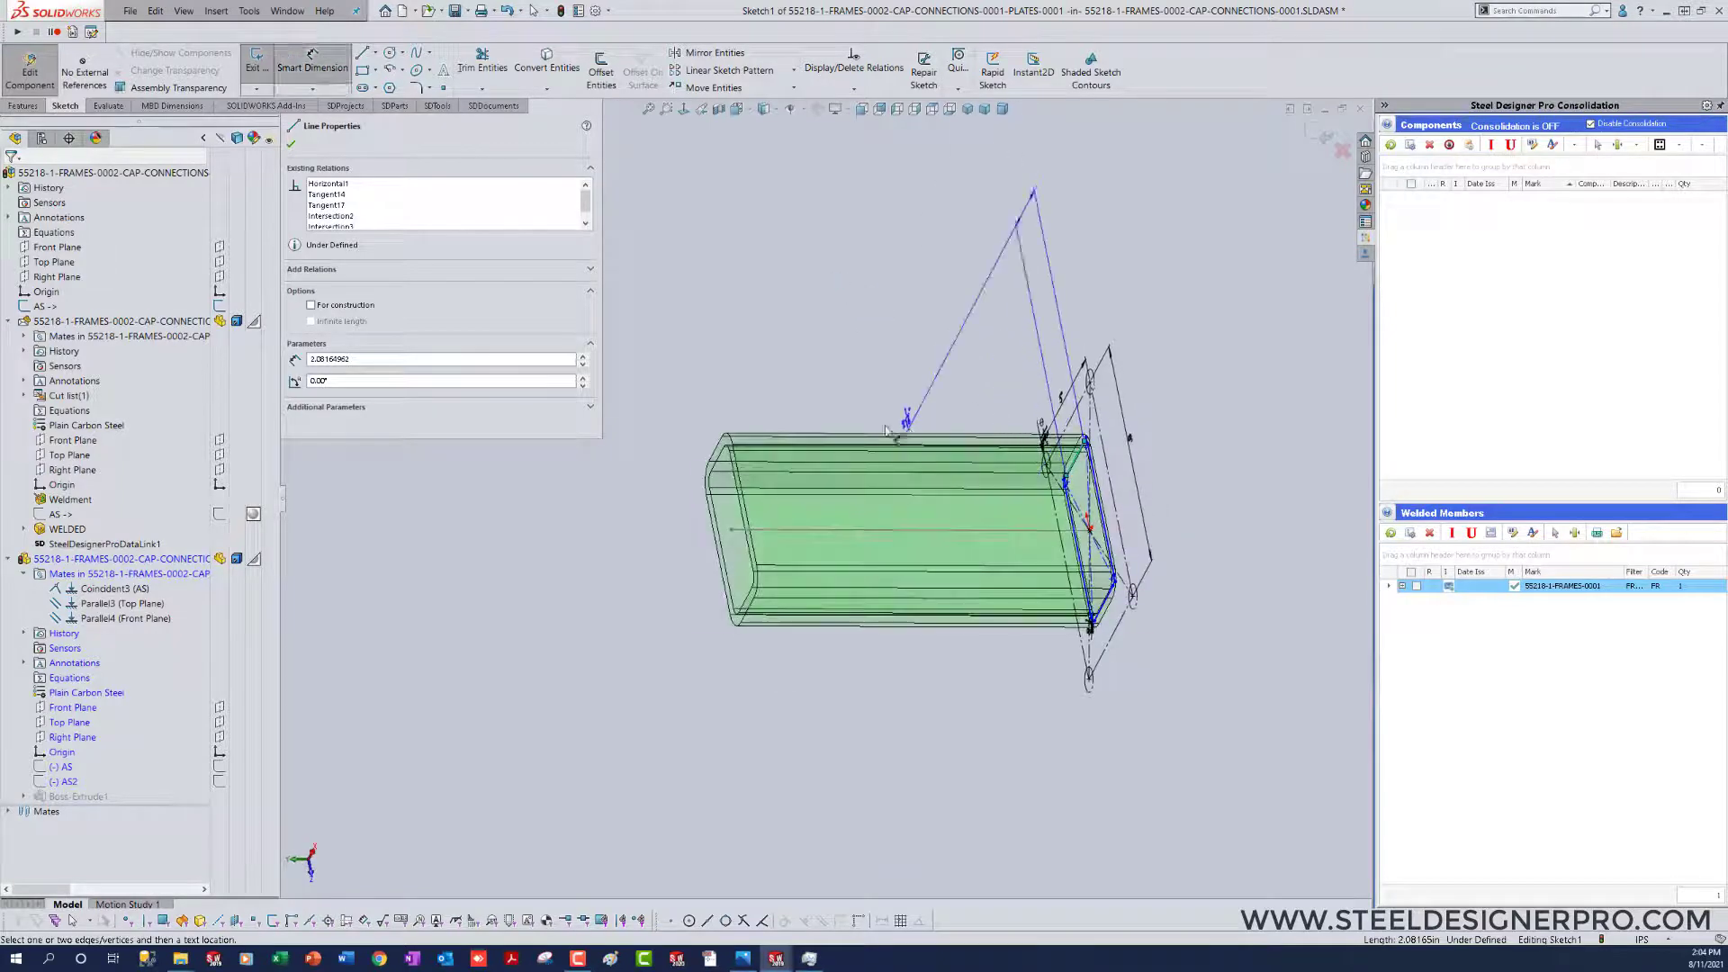
click(716, 449)
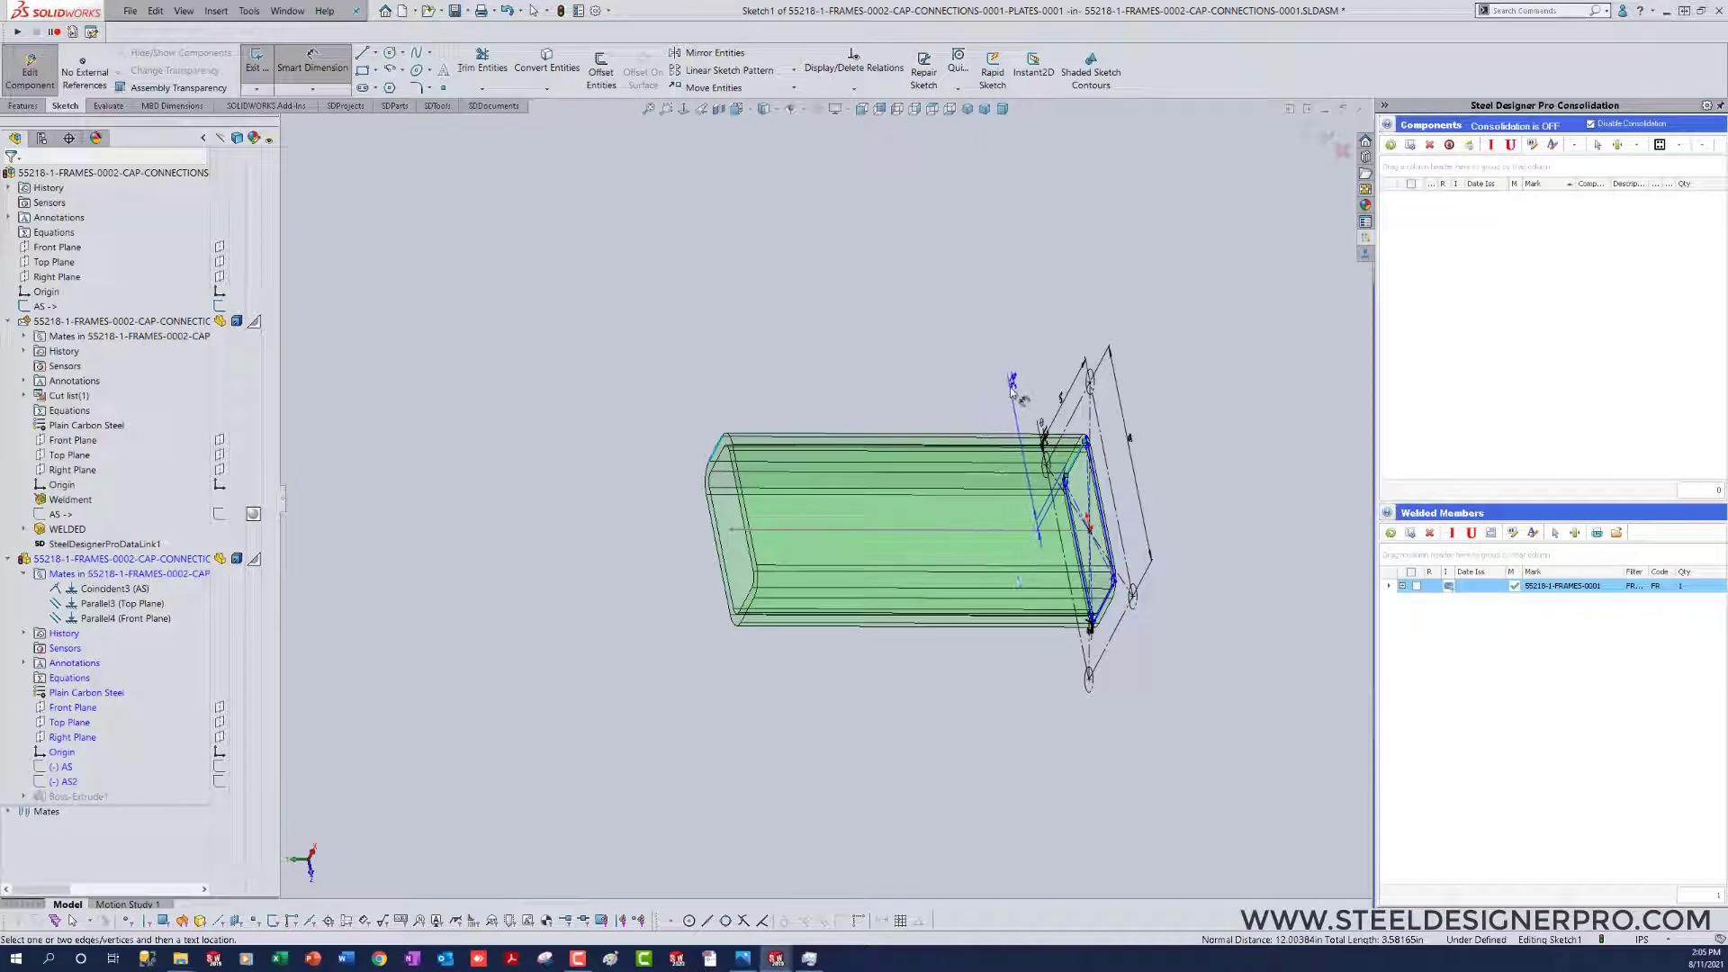
click(1011, 385)
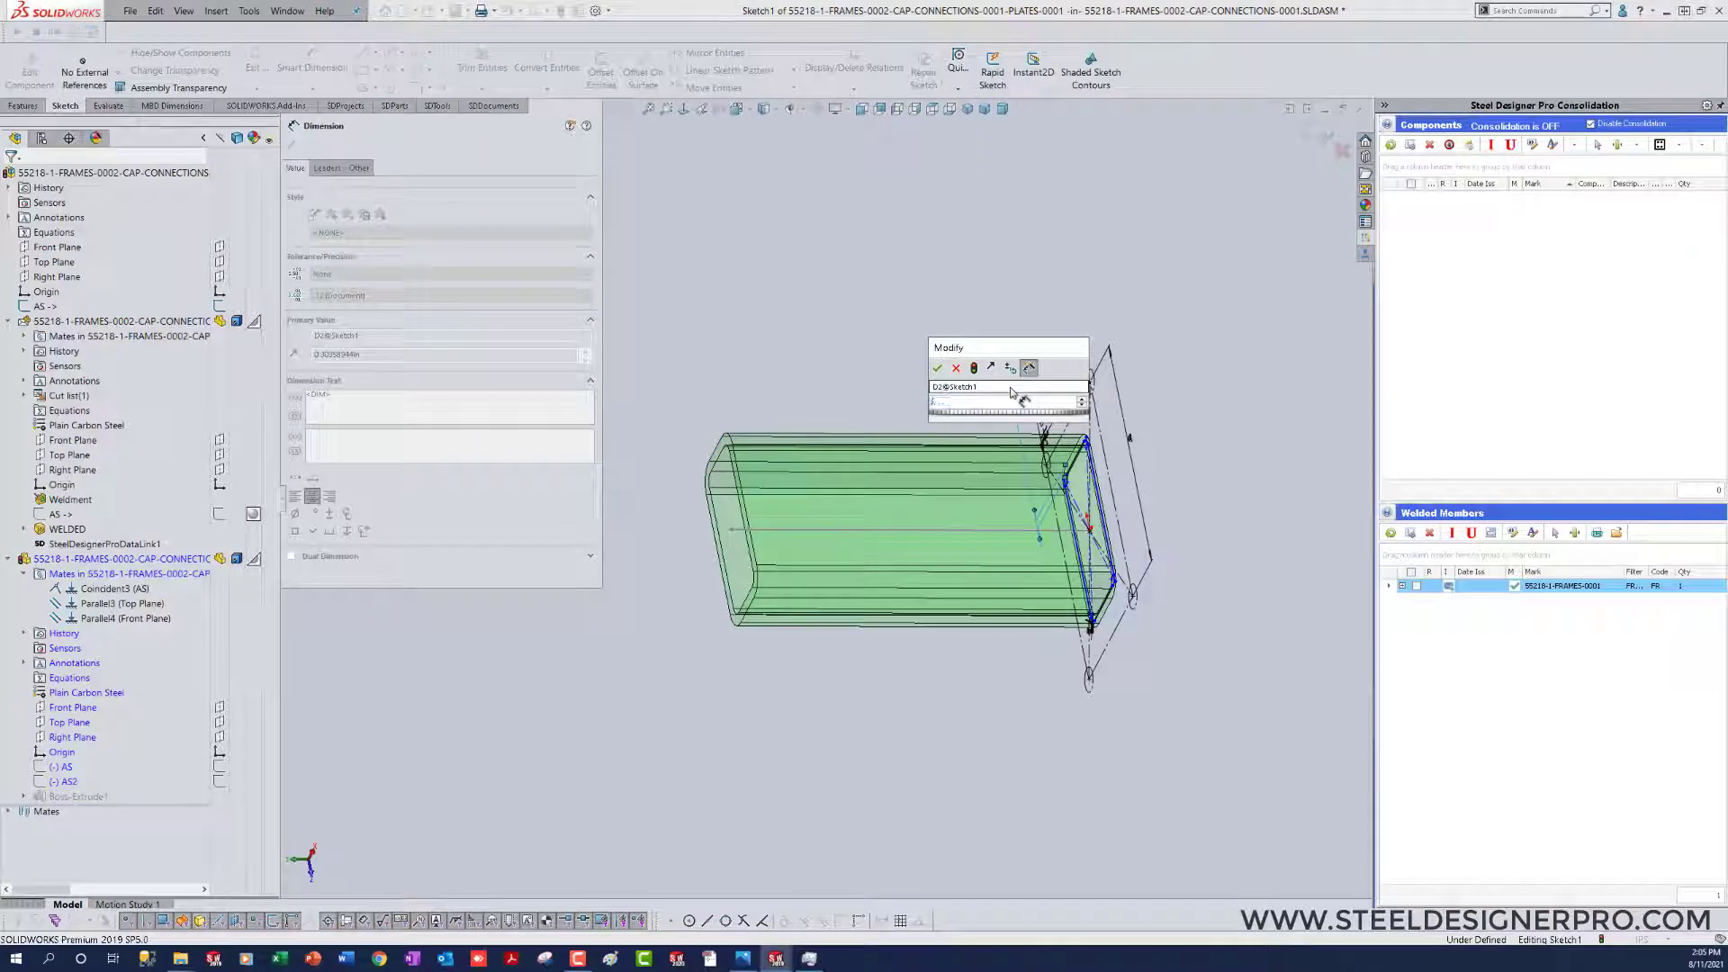
text(1/4)
key(Return)
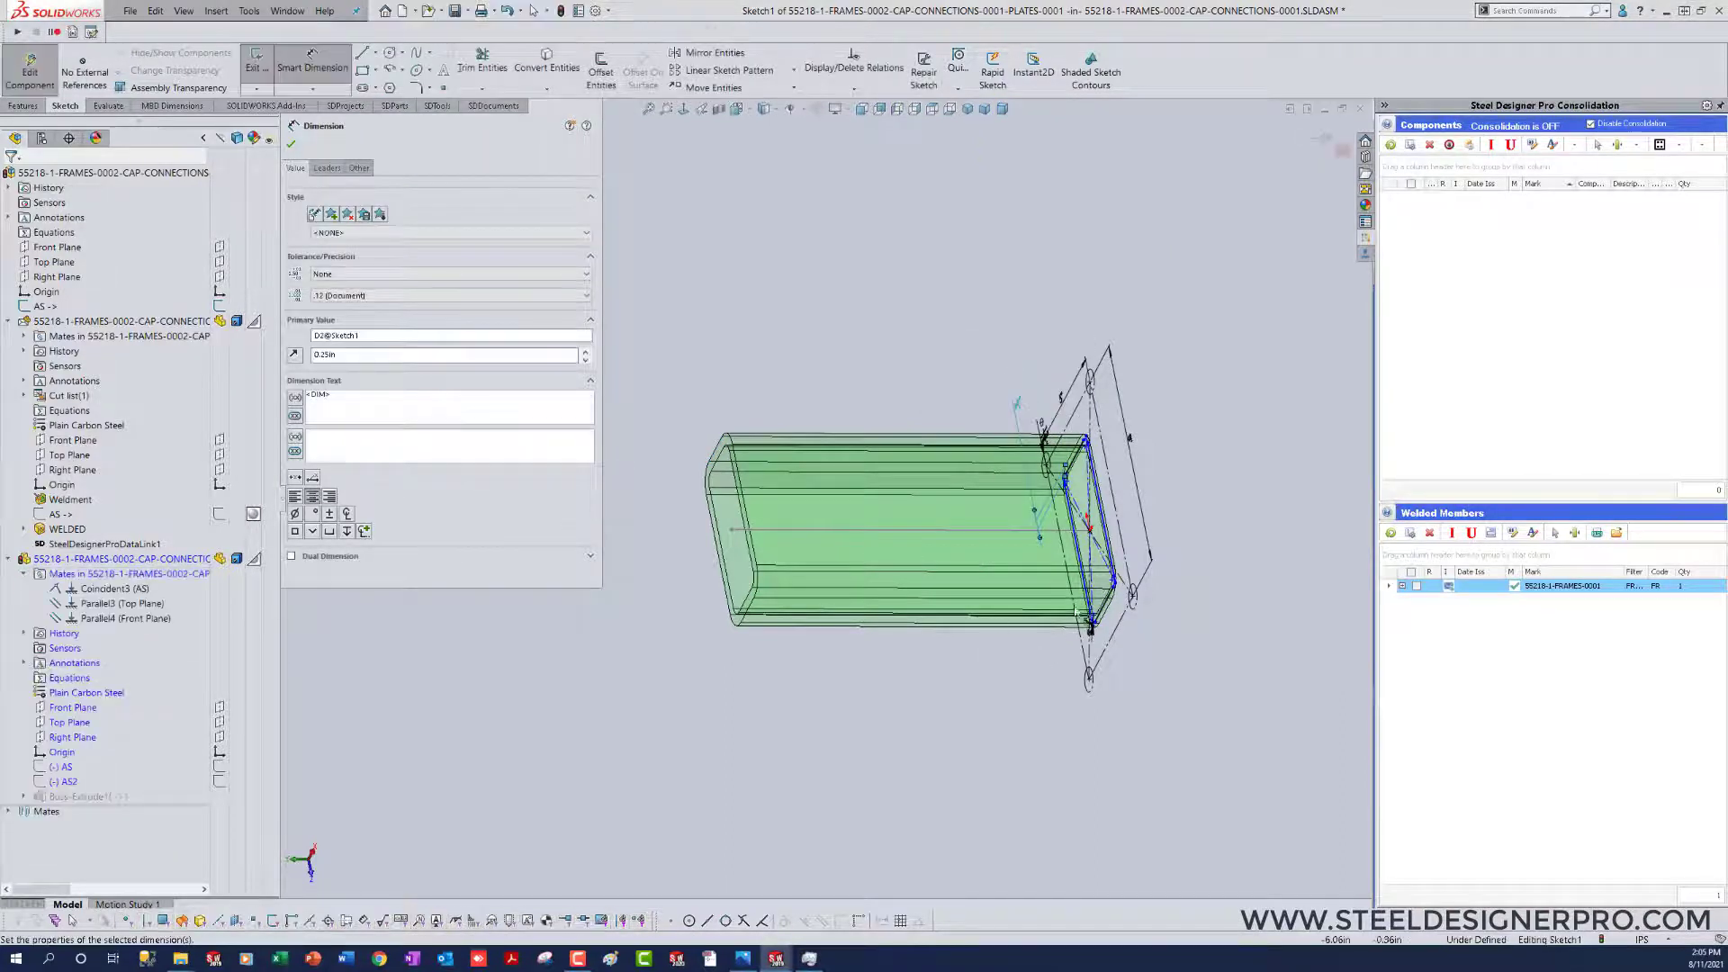
Step: Dimension the profile's long side edge 0.25 in from the matching outer side edge of the HSS
click(1081, 559)
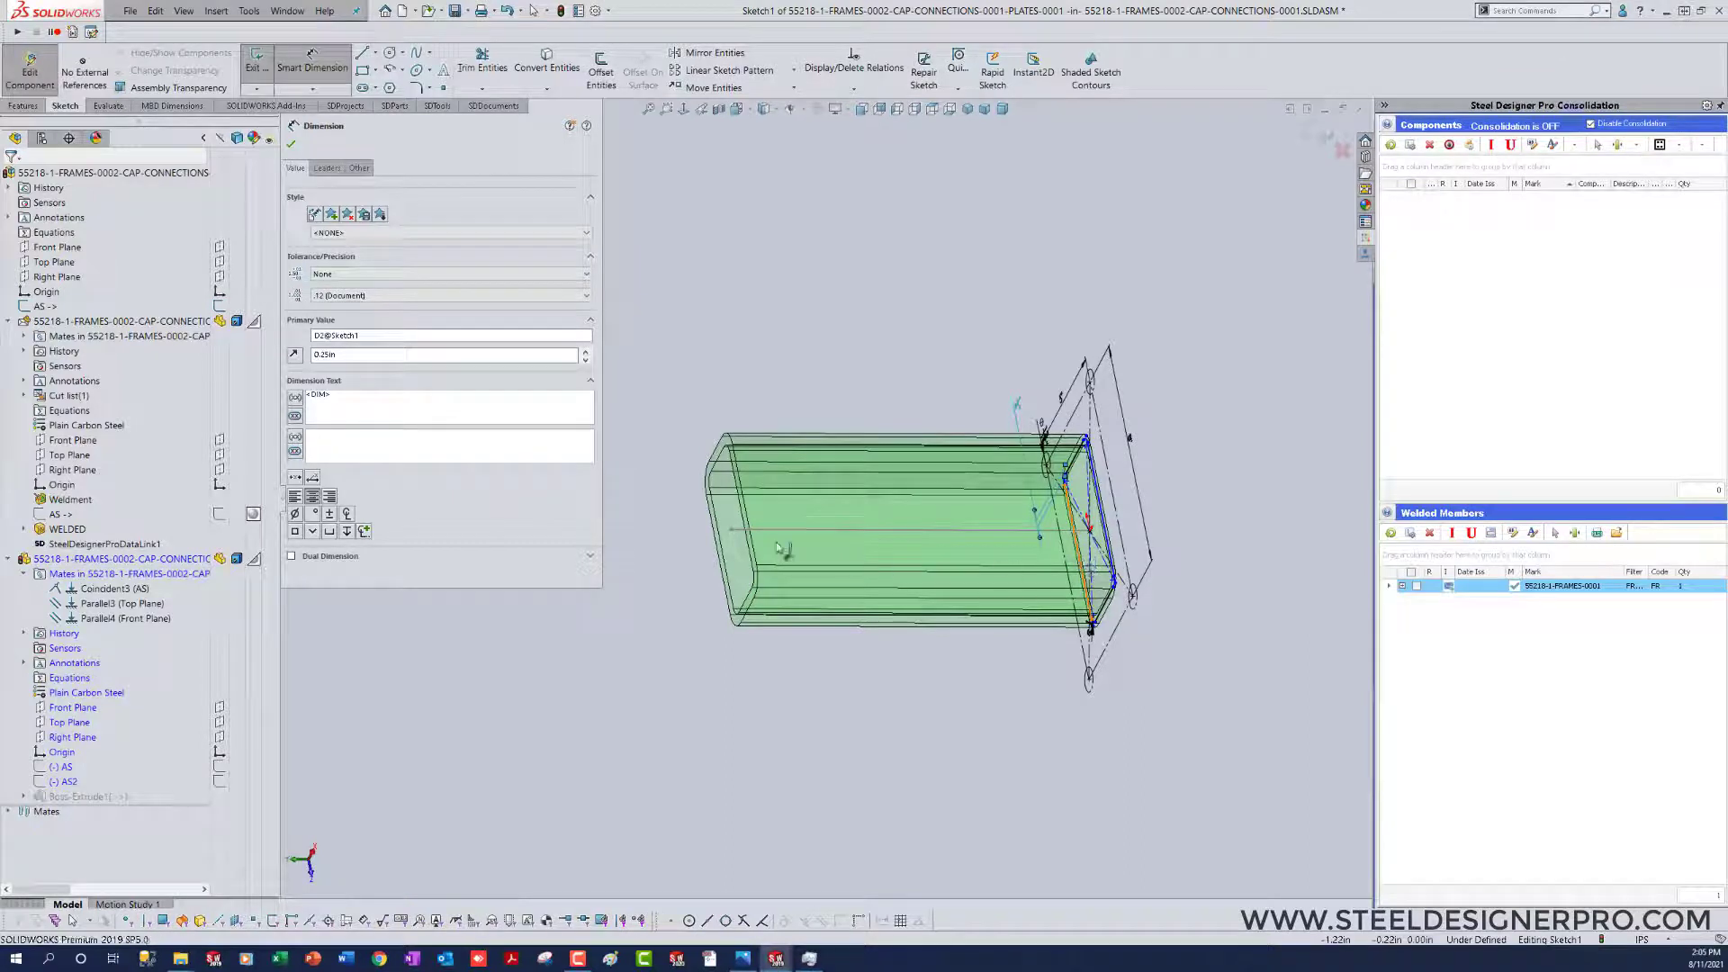
click(721, 558)
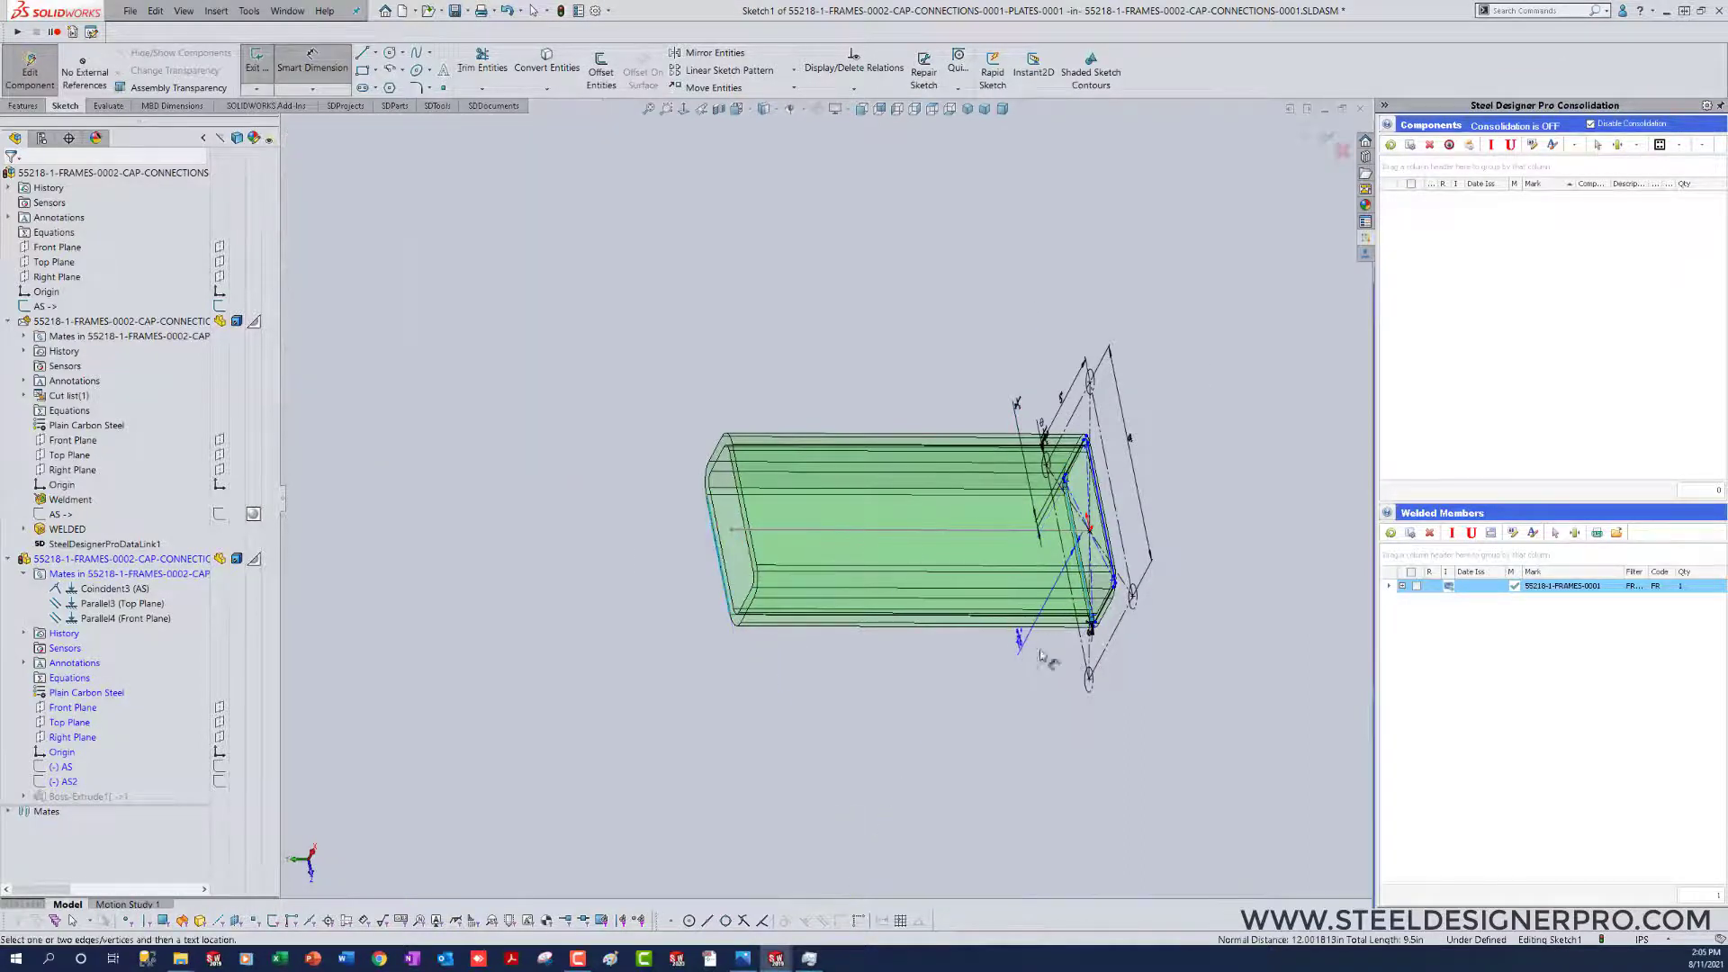
click(1071, 663)
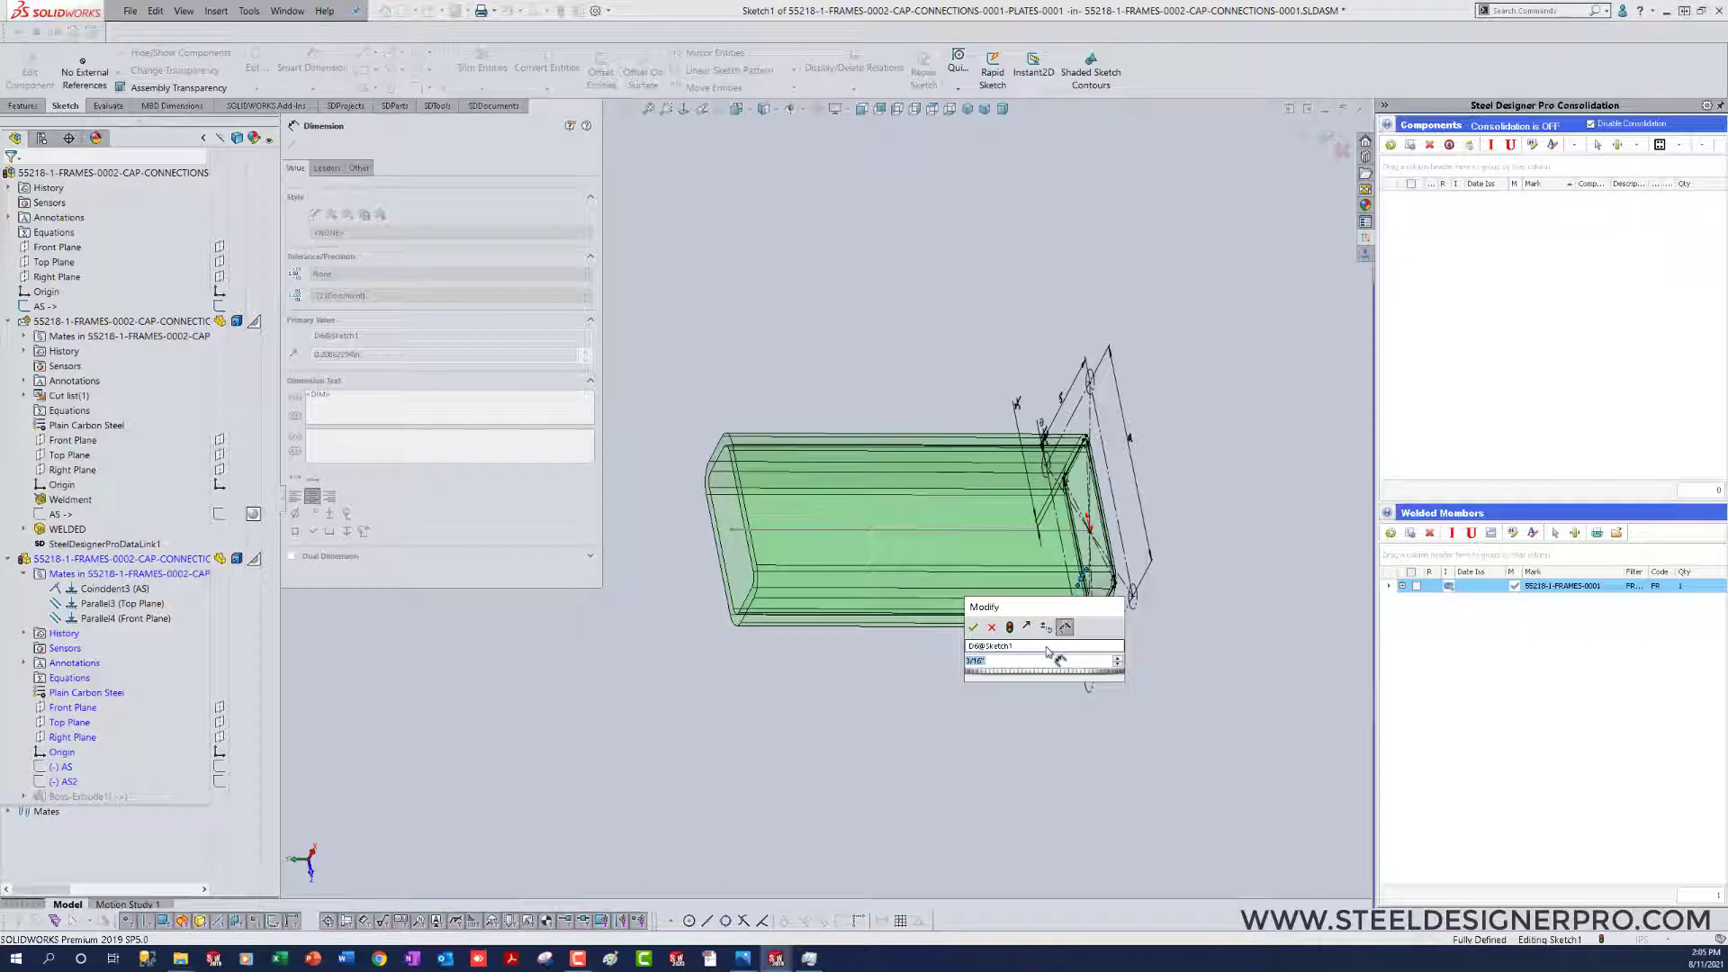
text(.25)
key(Return)
Step: Exit the plate sketch and finish editing the component to return to the cap connection assembly
click(1121, 774)
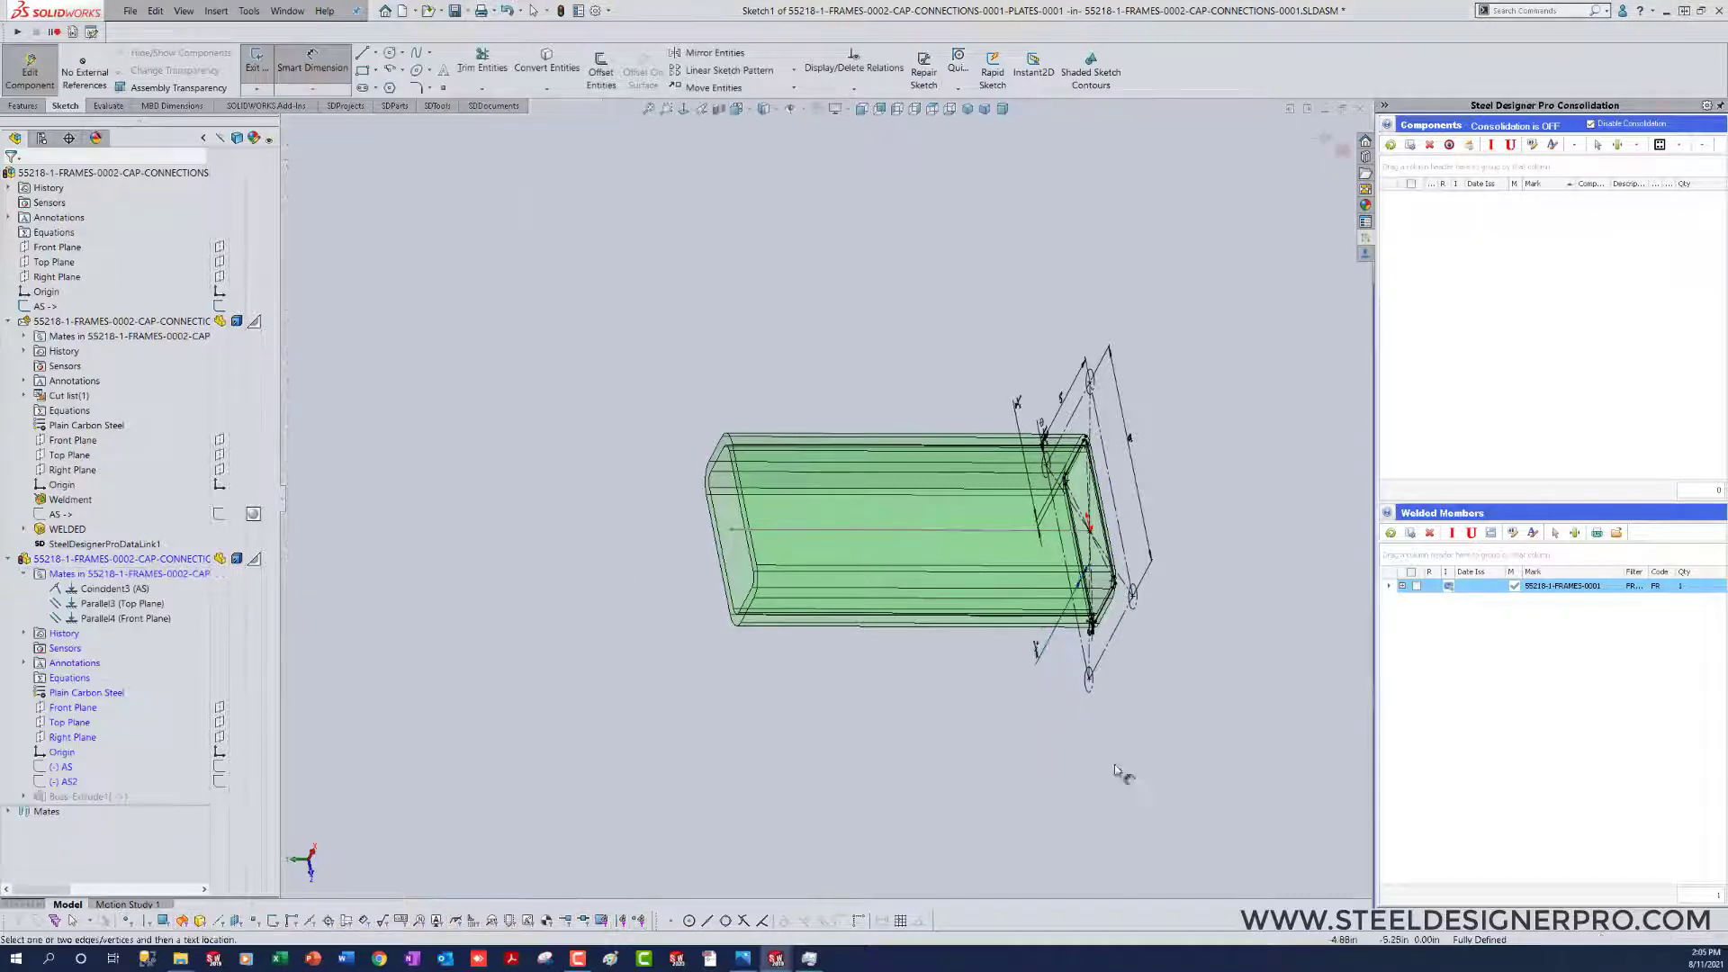
right_drag(1149, 760, 872, 787)
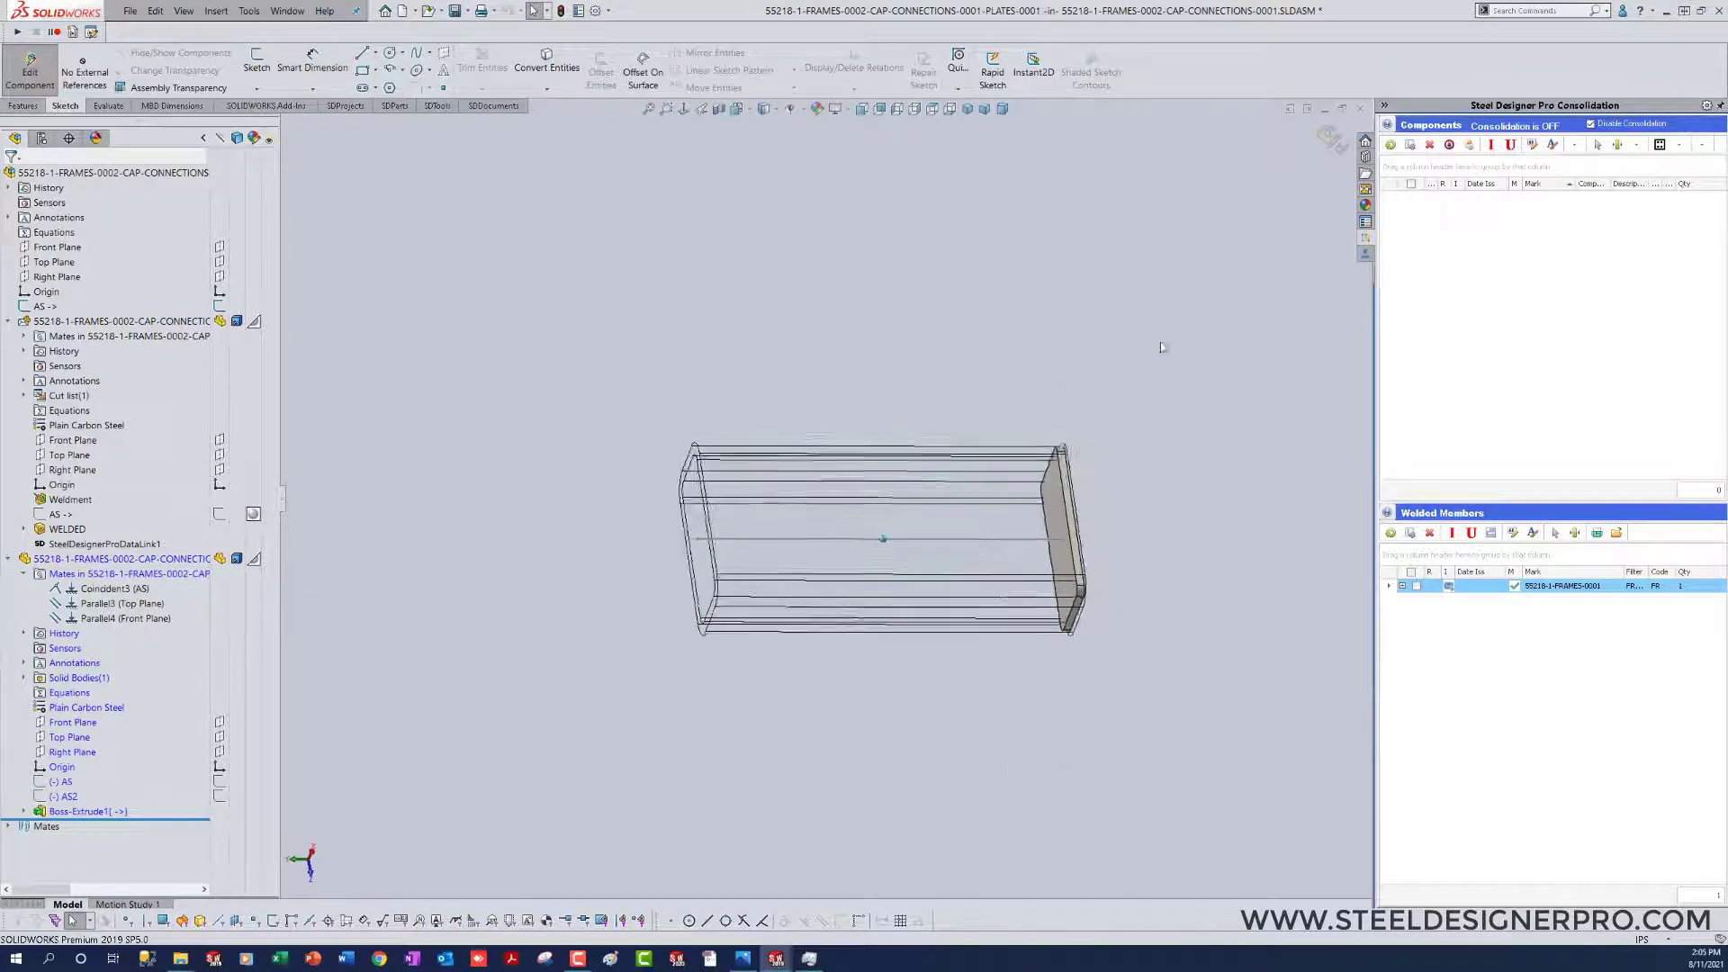
click(1331, 138)
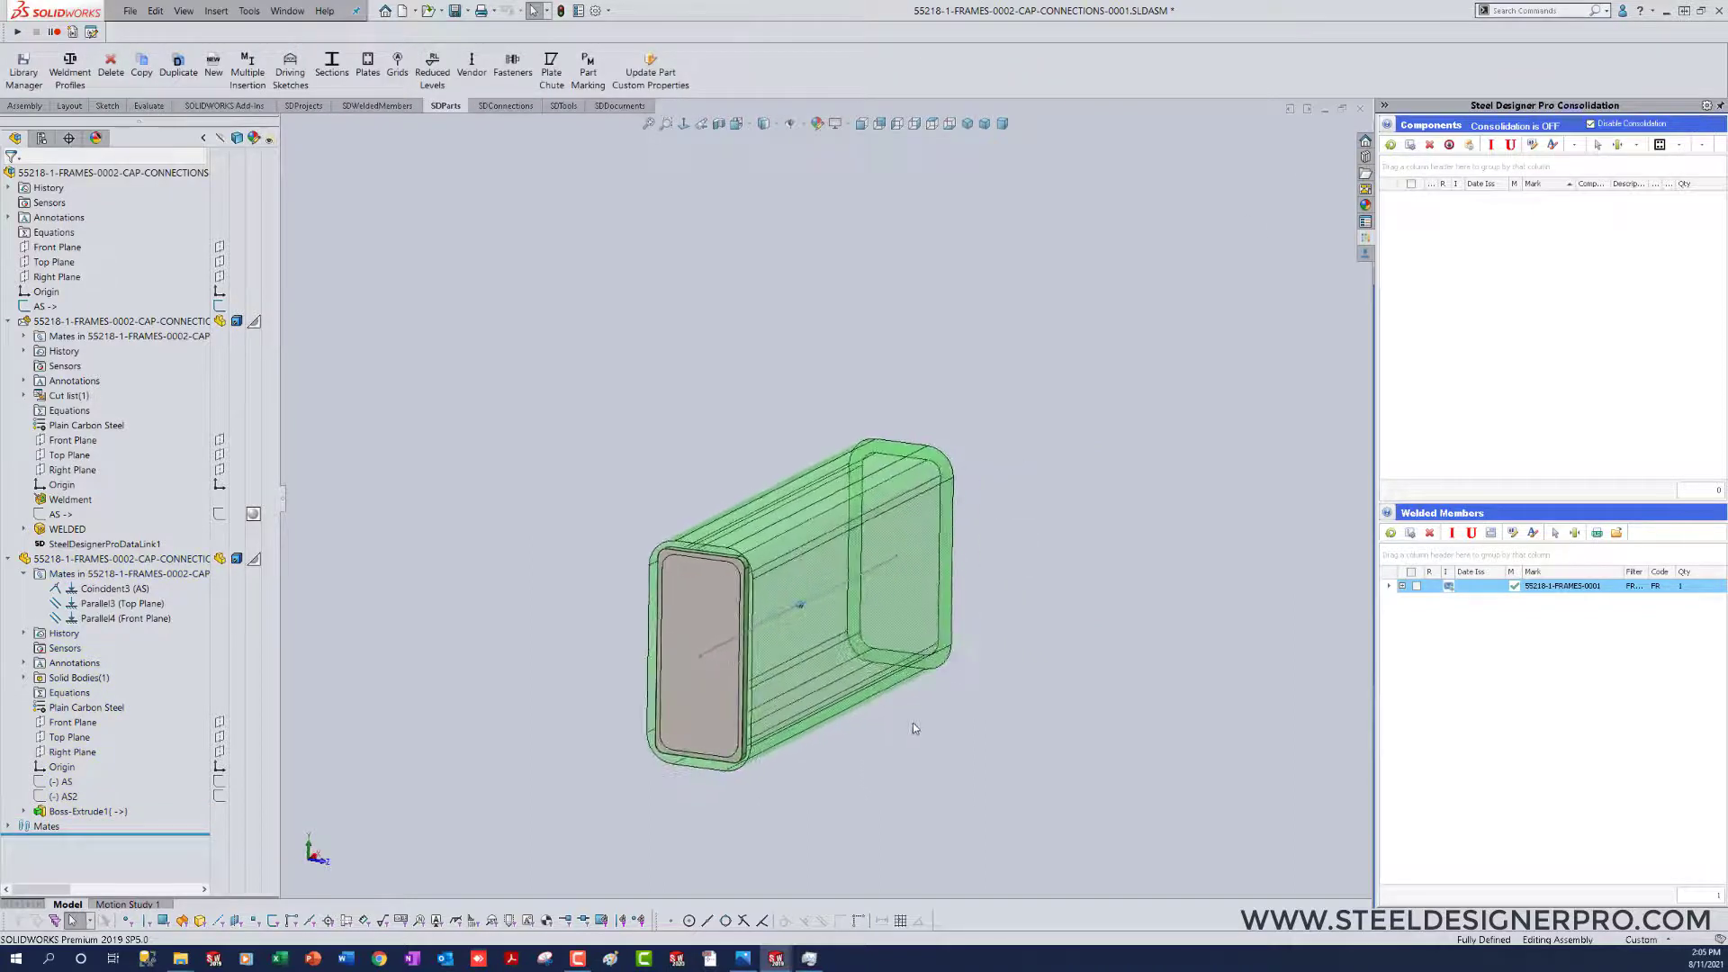
click(877, 619)
click(917, 578)
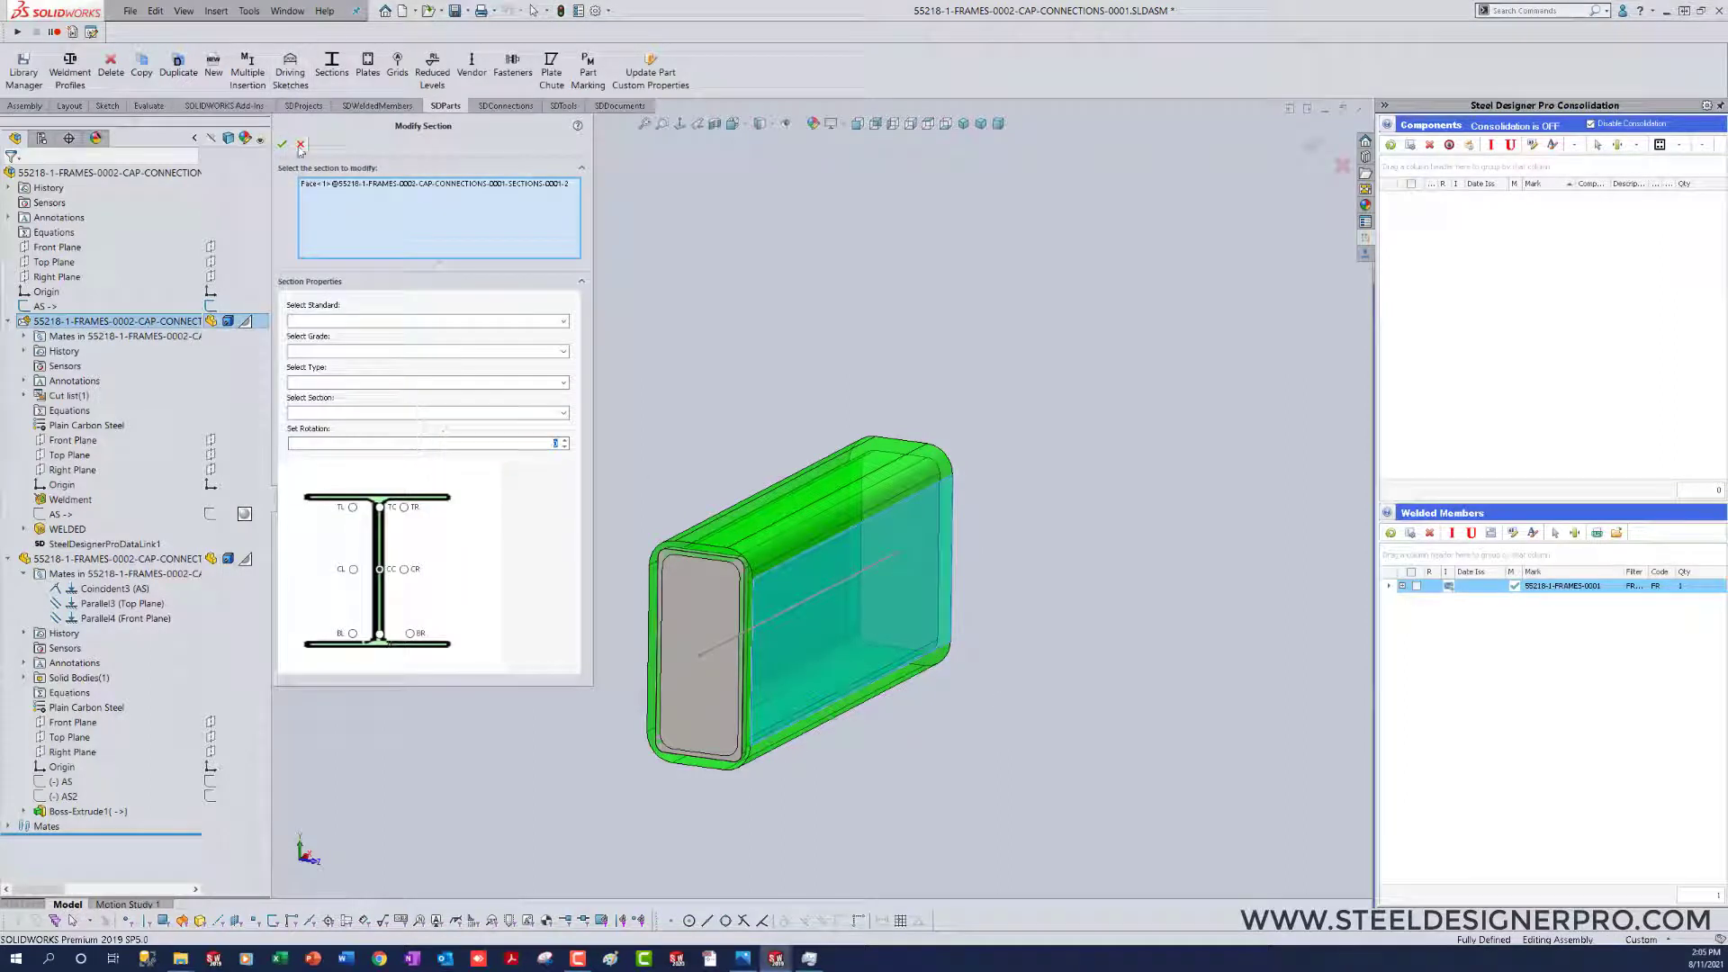
click(301, 145)
click(1099, 723)
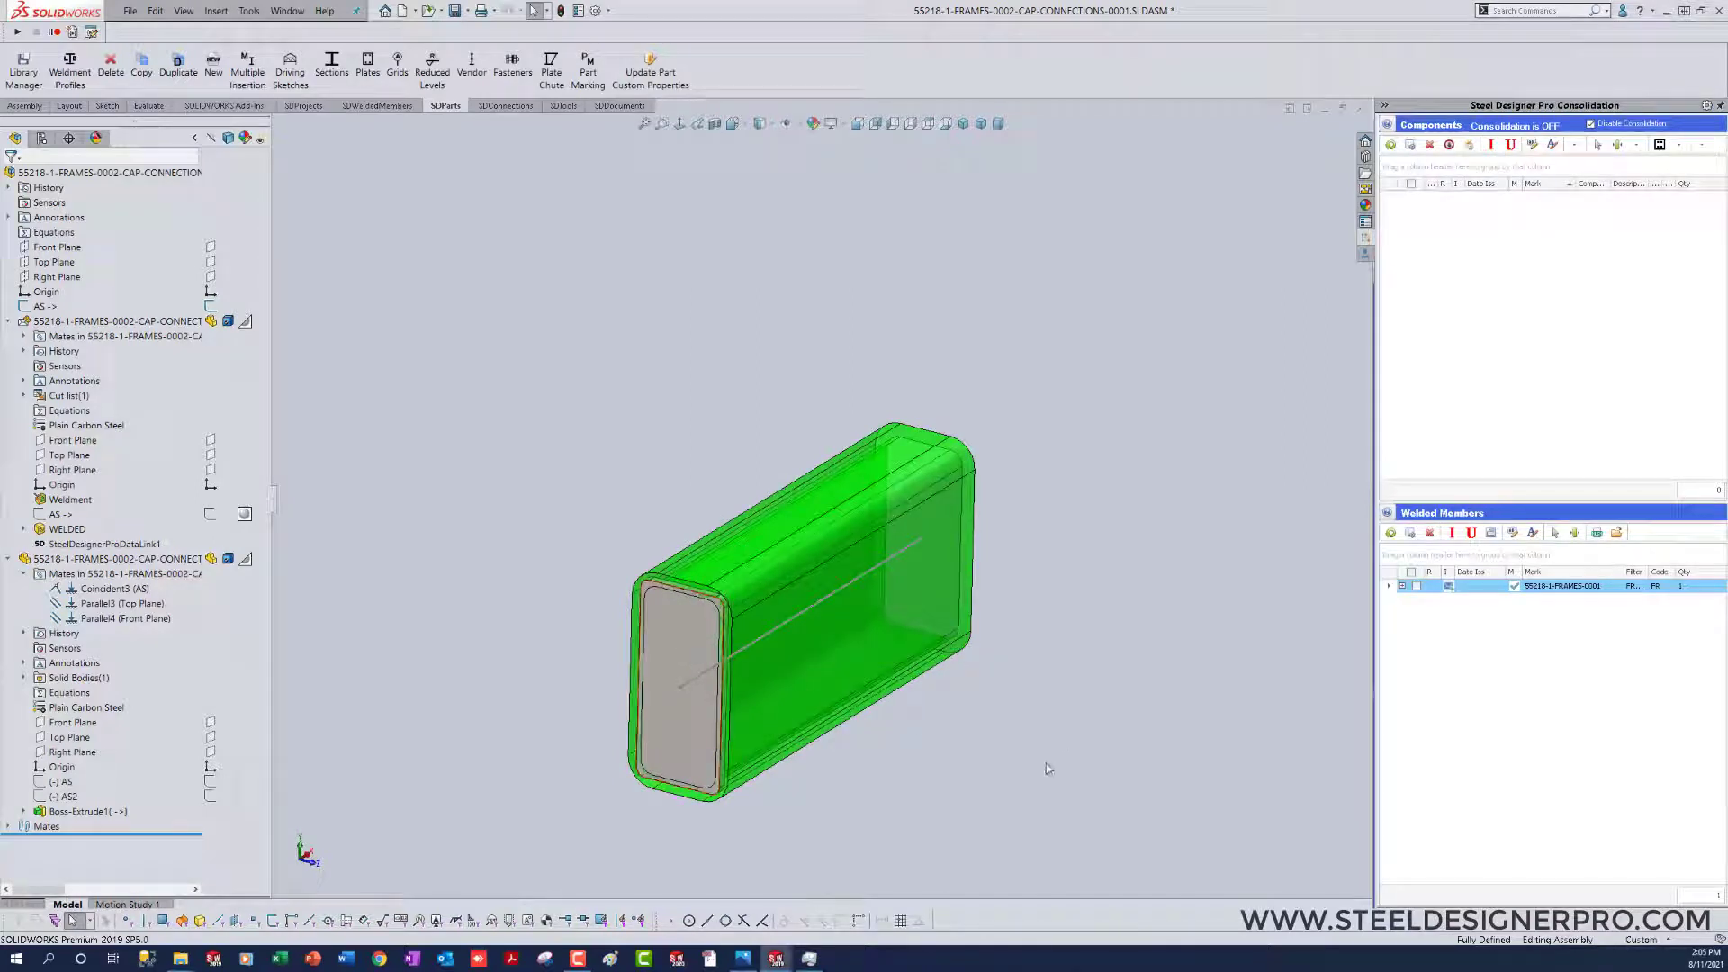
right_drag(996, 756, 1080, 755)
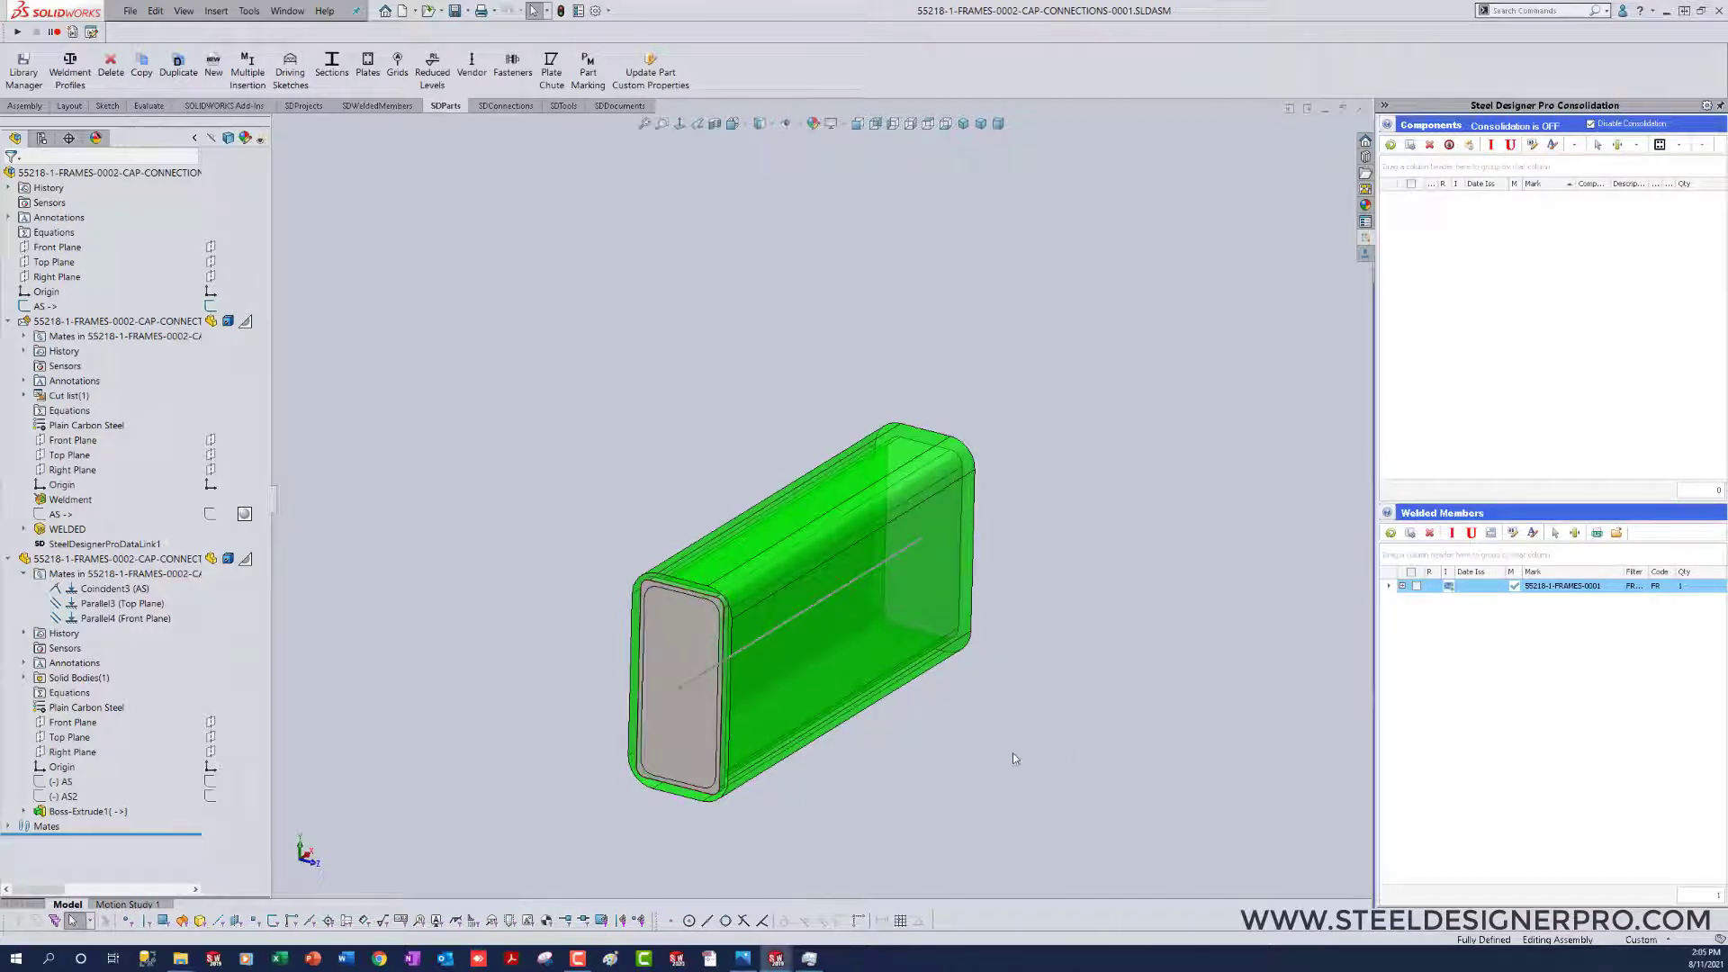
Step: Sketch a center rectangle about 1.2 in wide and 14.9 in tall at the origin on the assembly's Front Plane, displaying the model unshaded
click(52, 249)
click(63, 232)
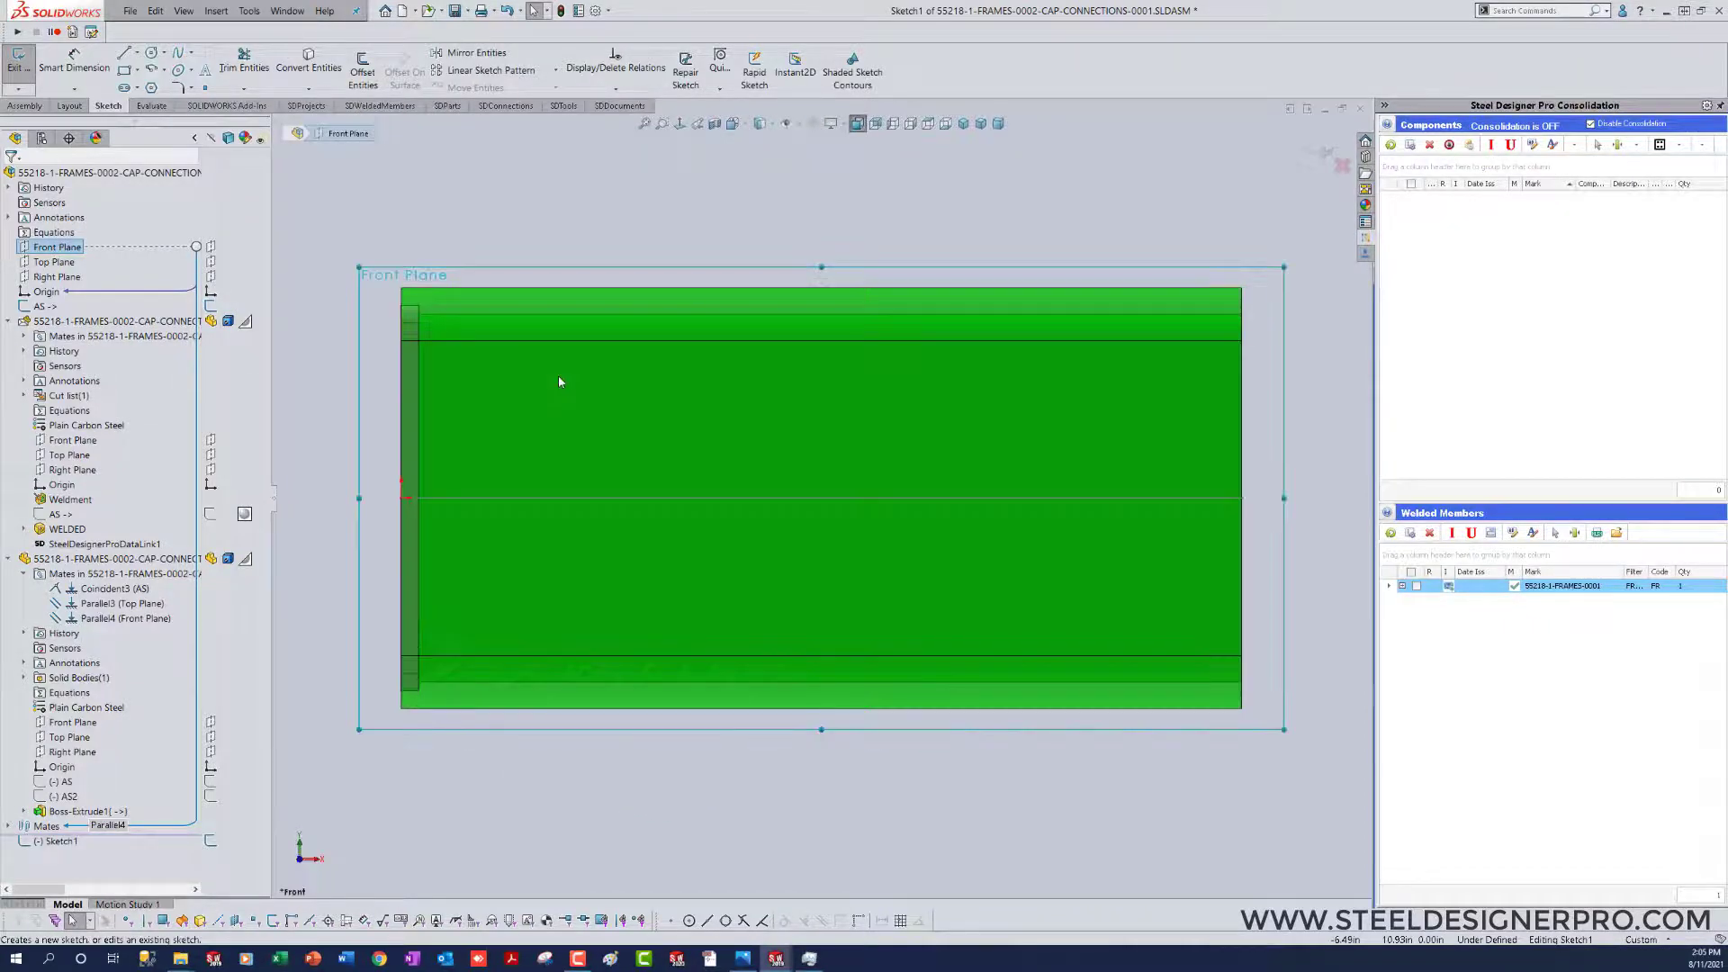
right_drag(583, 630, 444, 564)
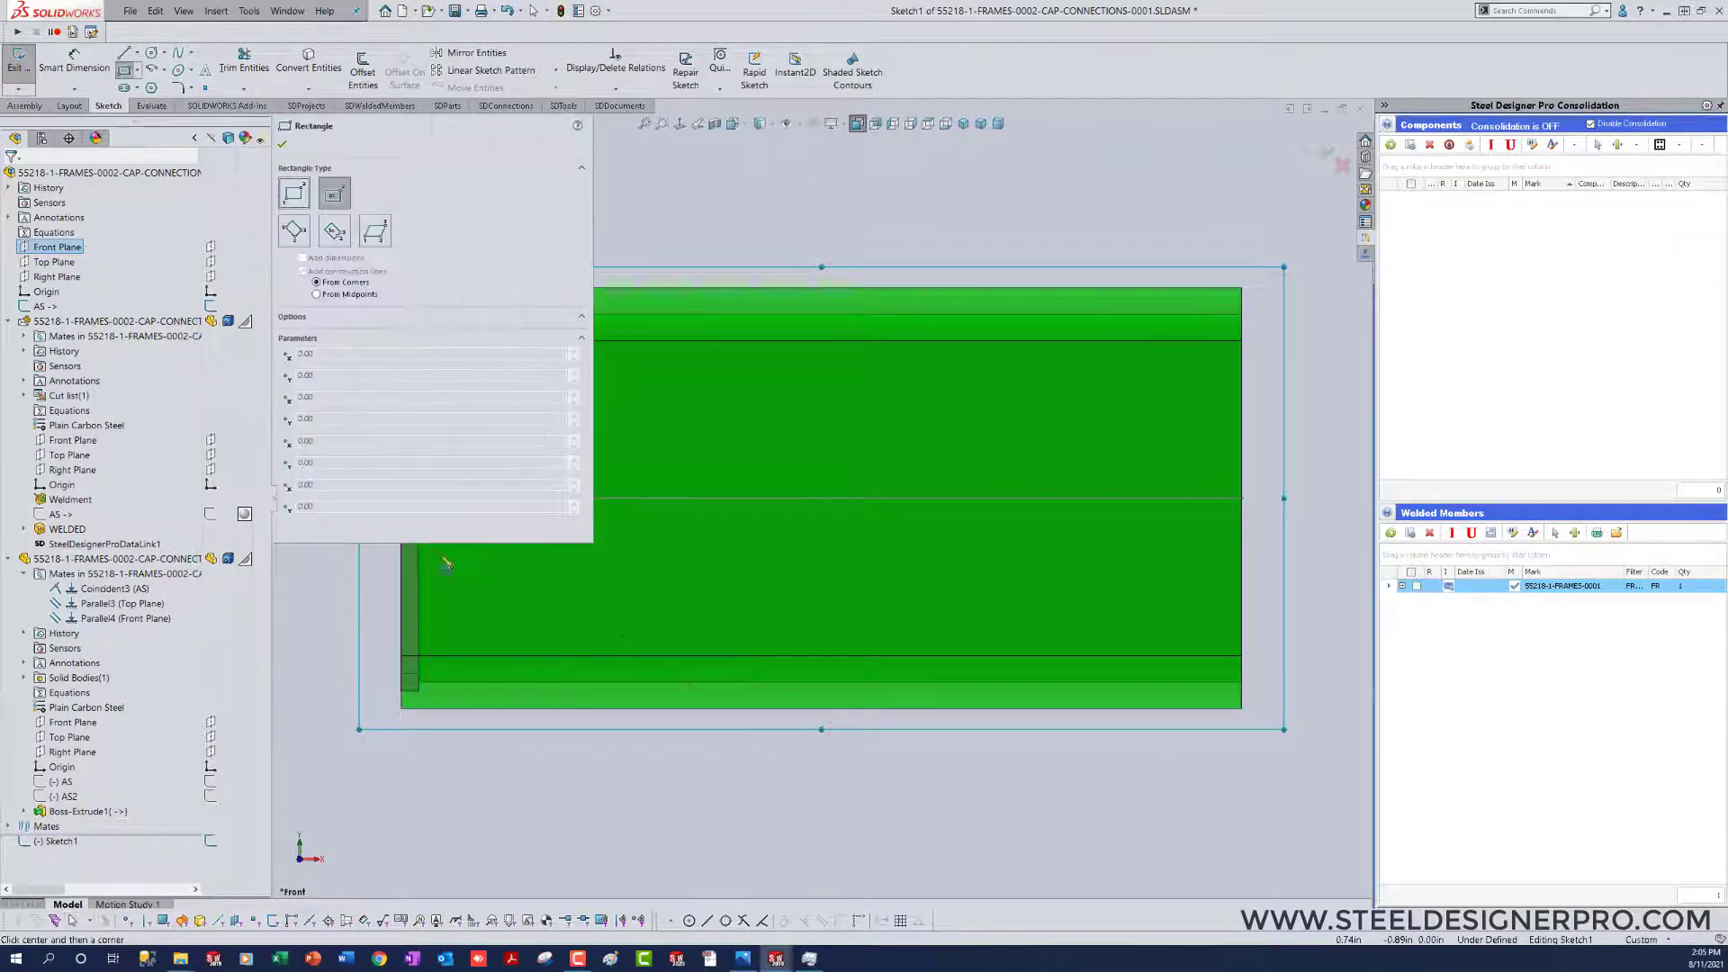
scroll(697, 681, up, 5)
scroll(645, 469, down, 3)
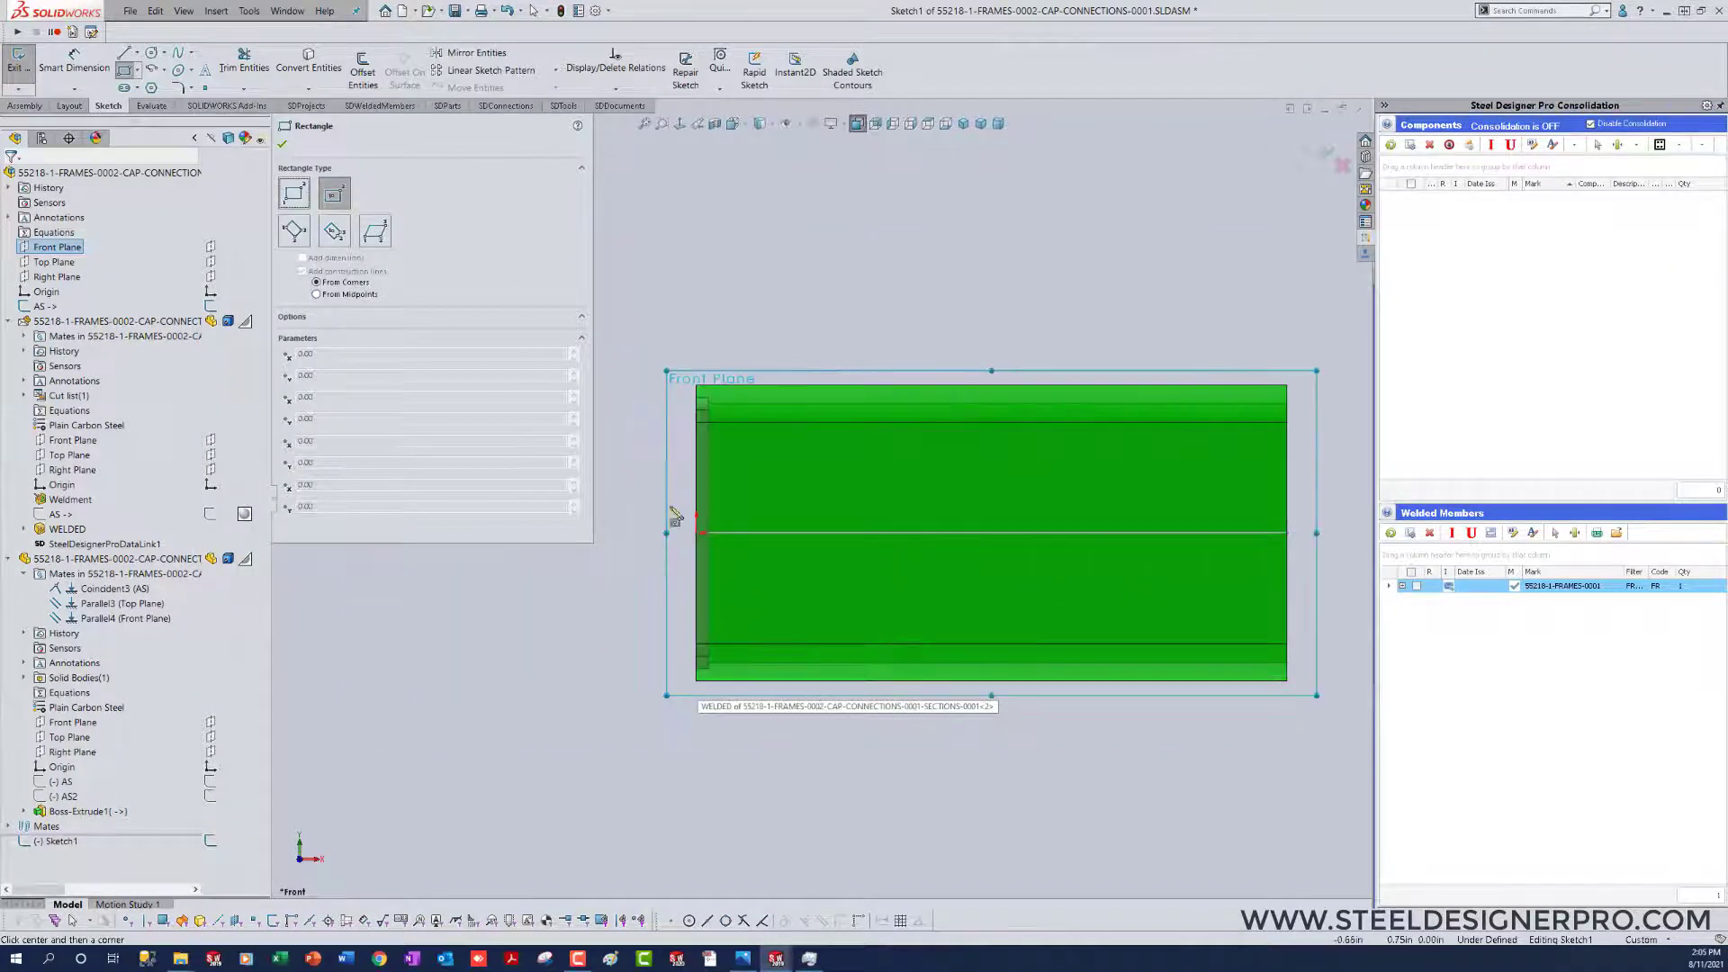
click(702, 533)
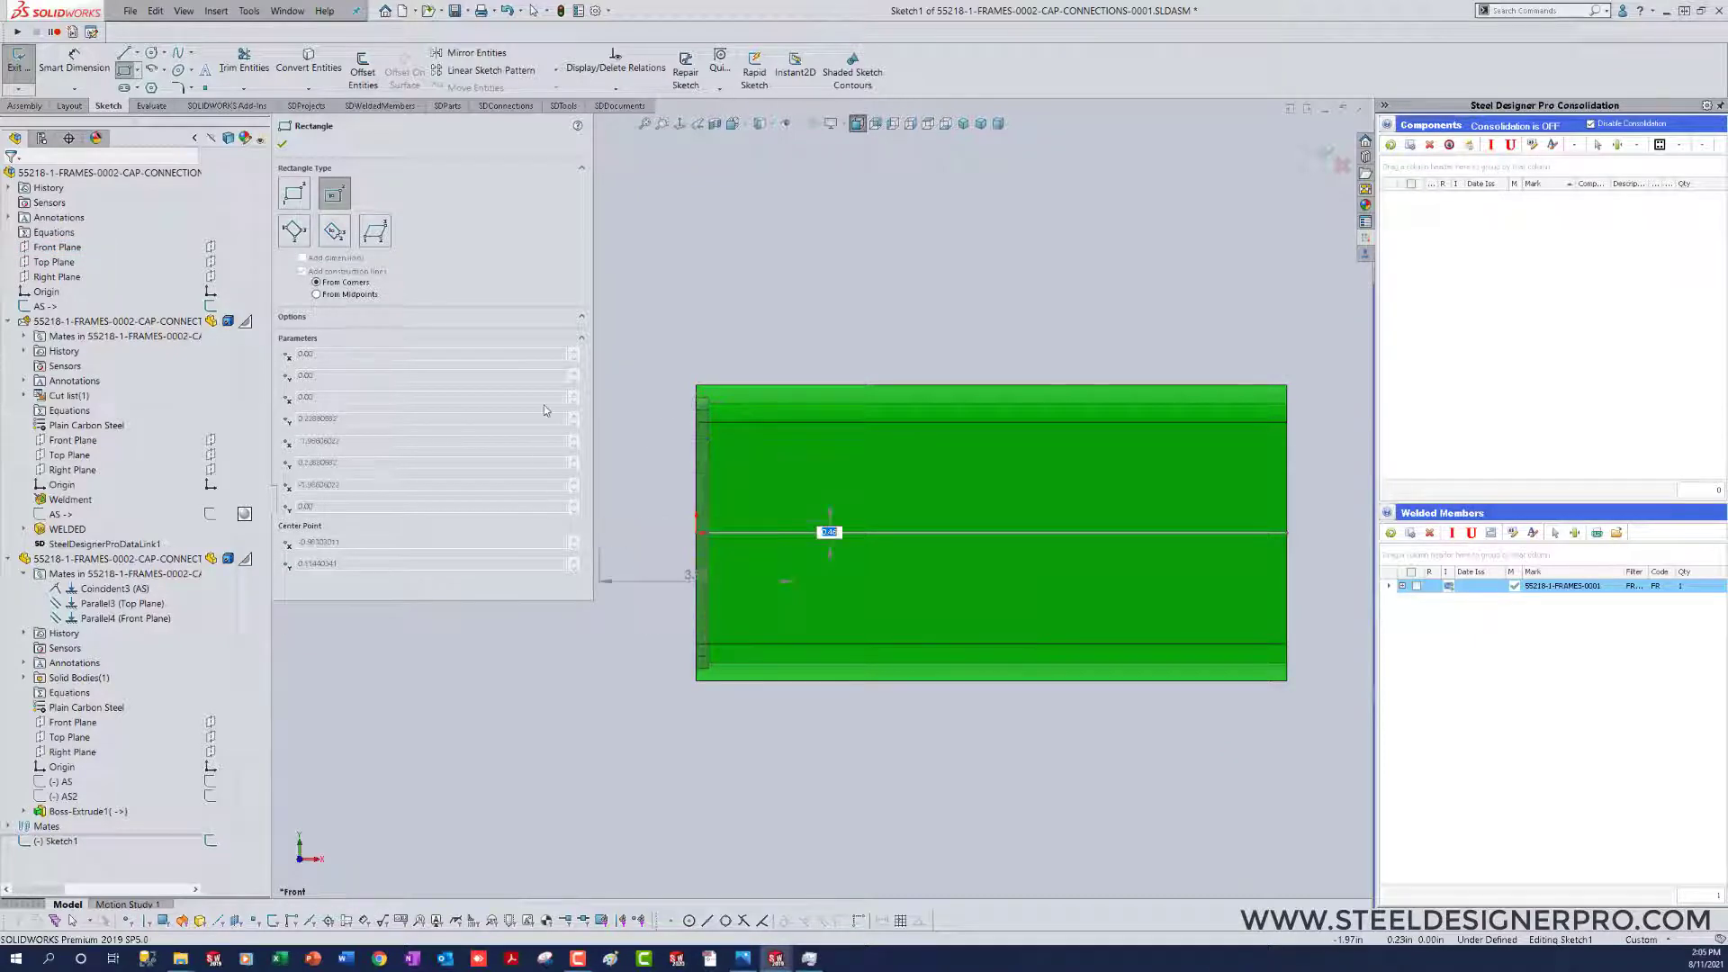
click(742, 126)
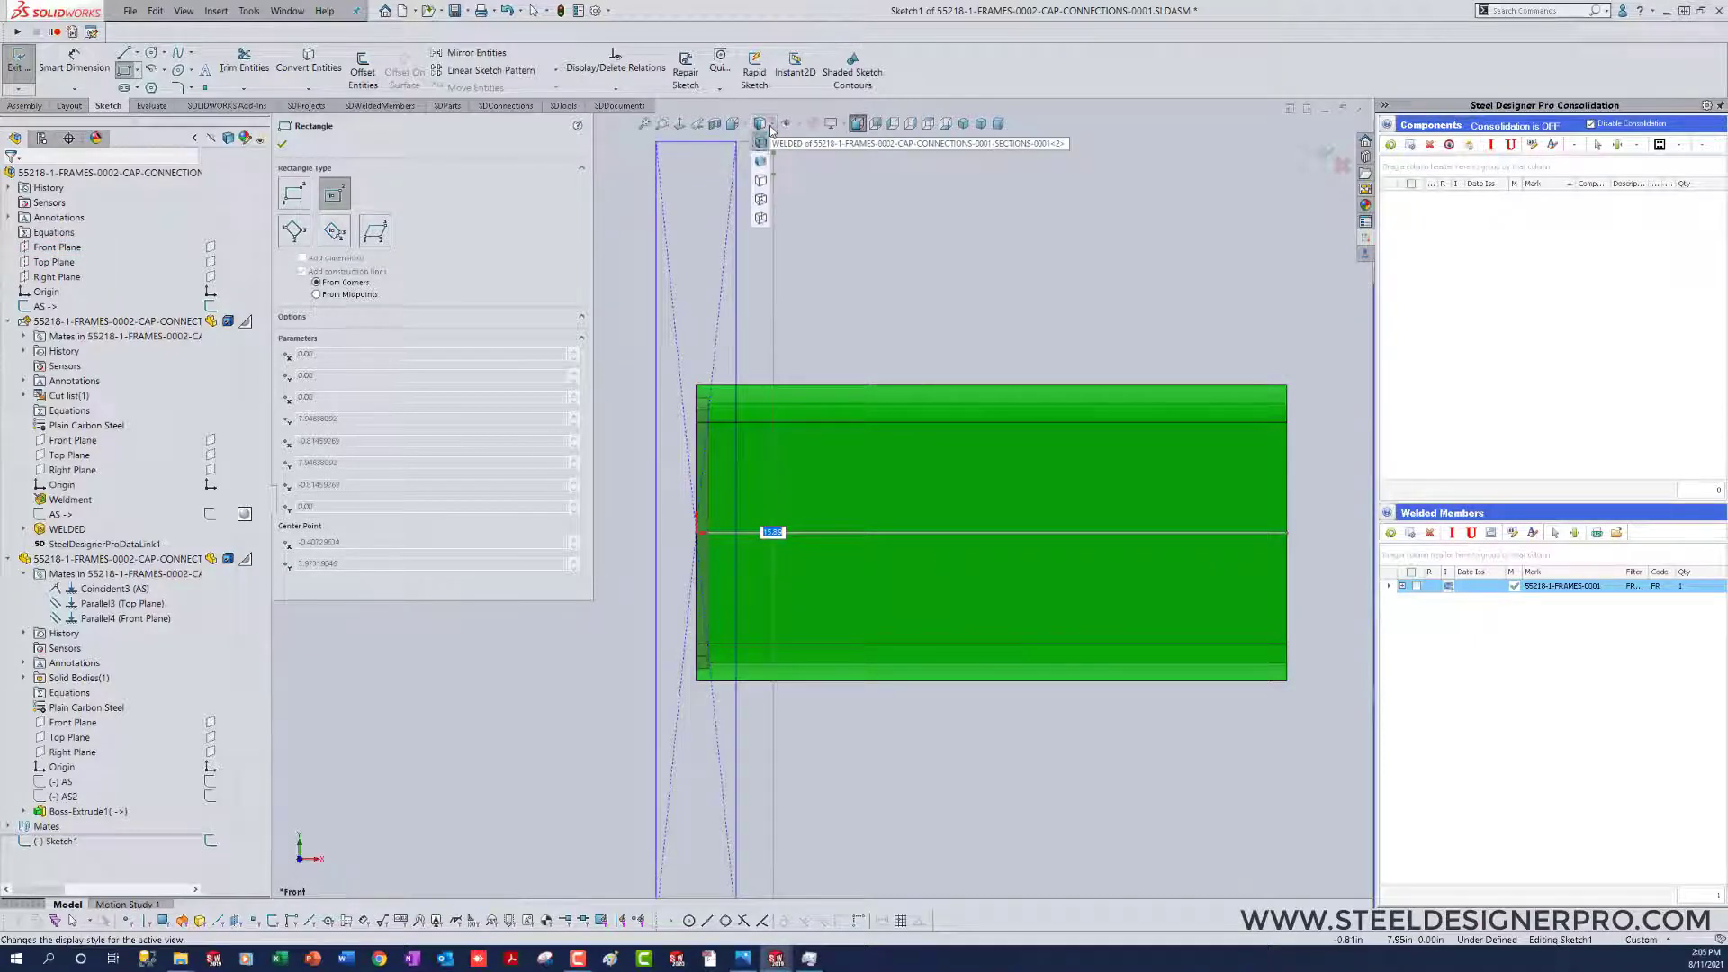
click(761, 124)
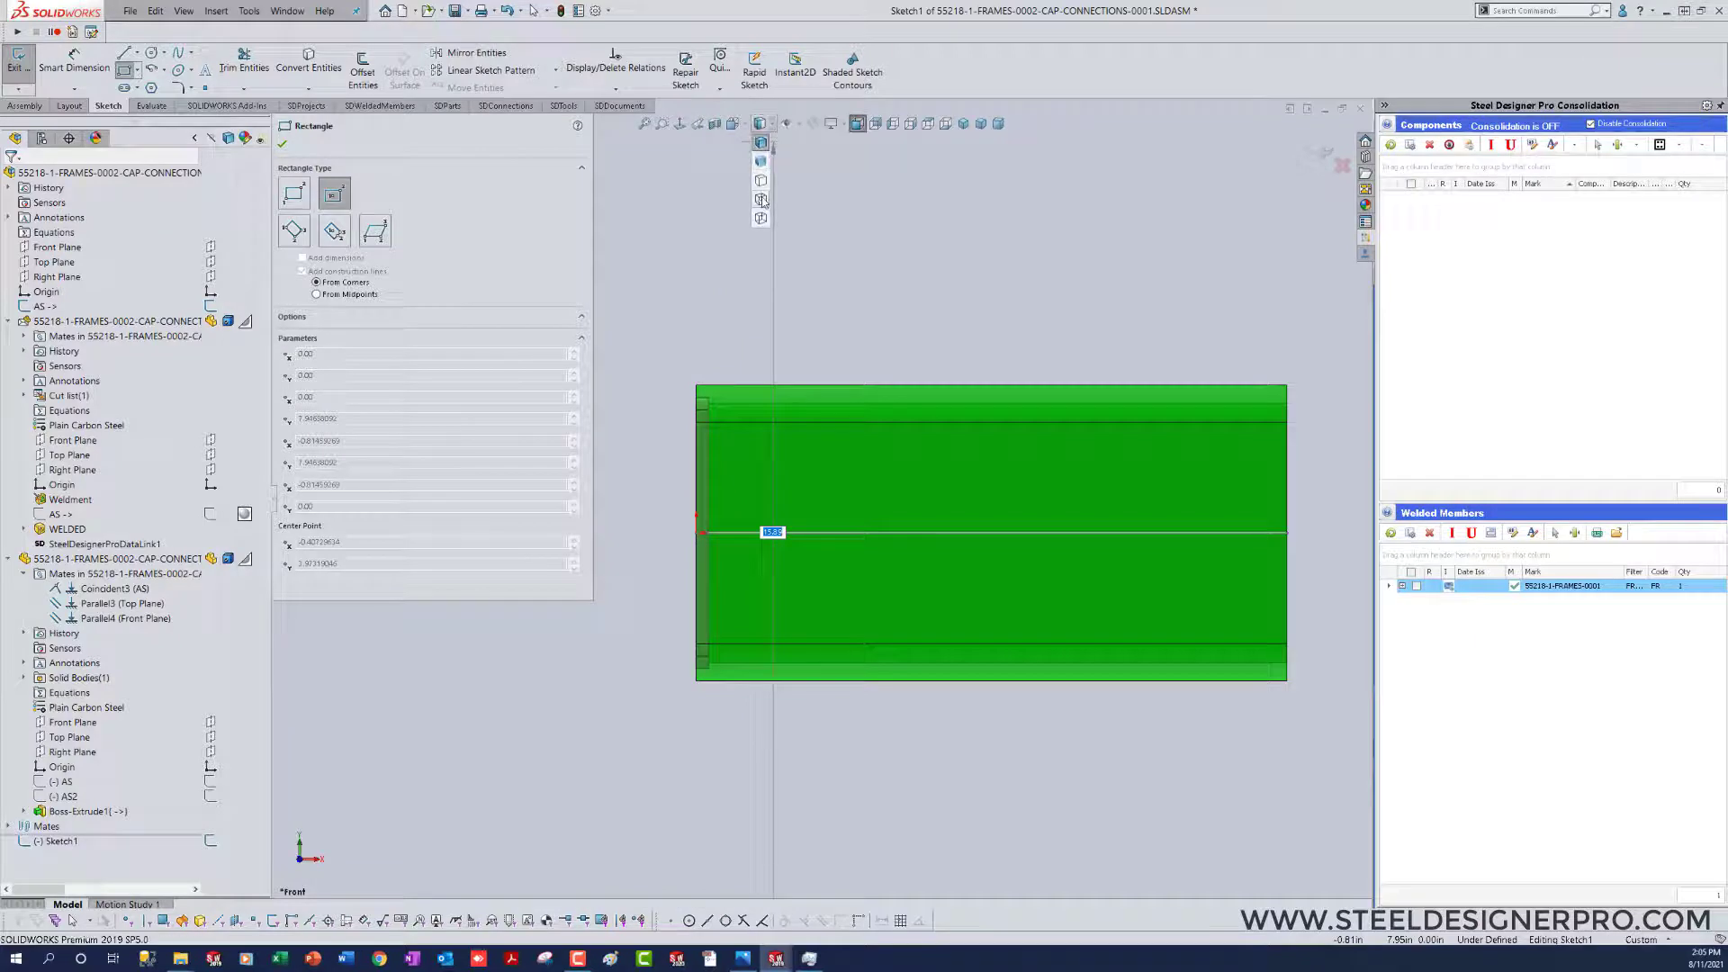
click(762, 199)
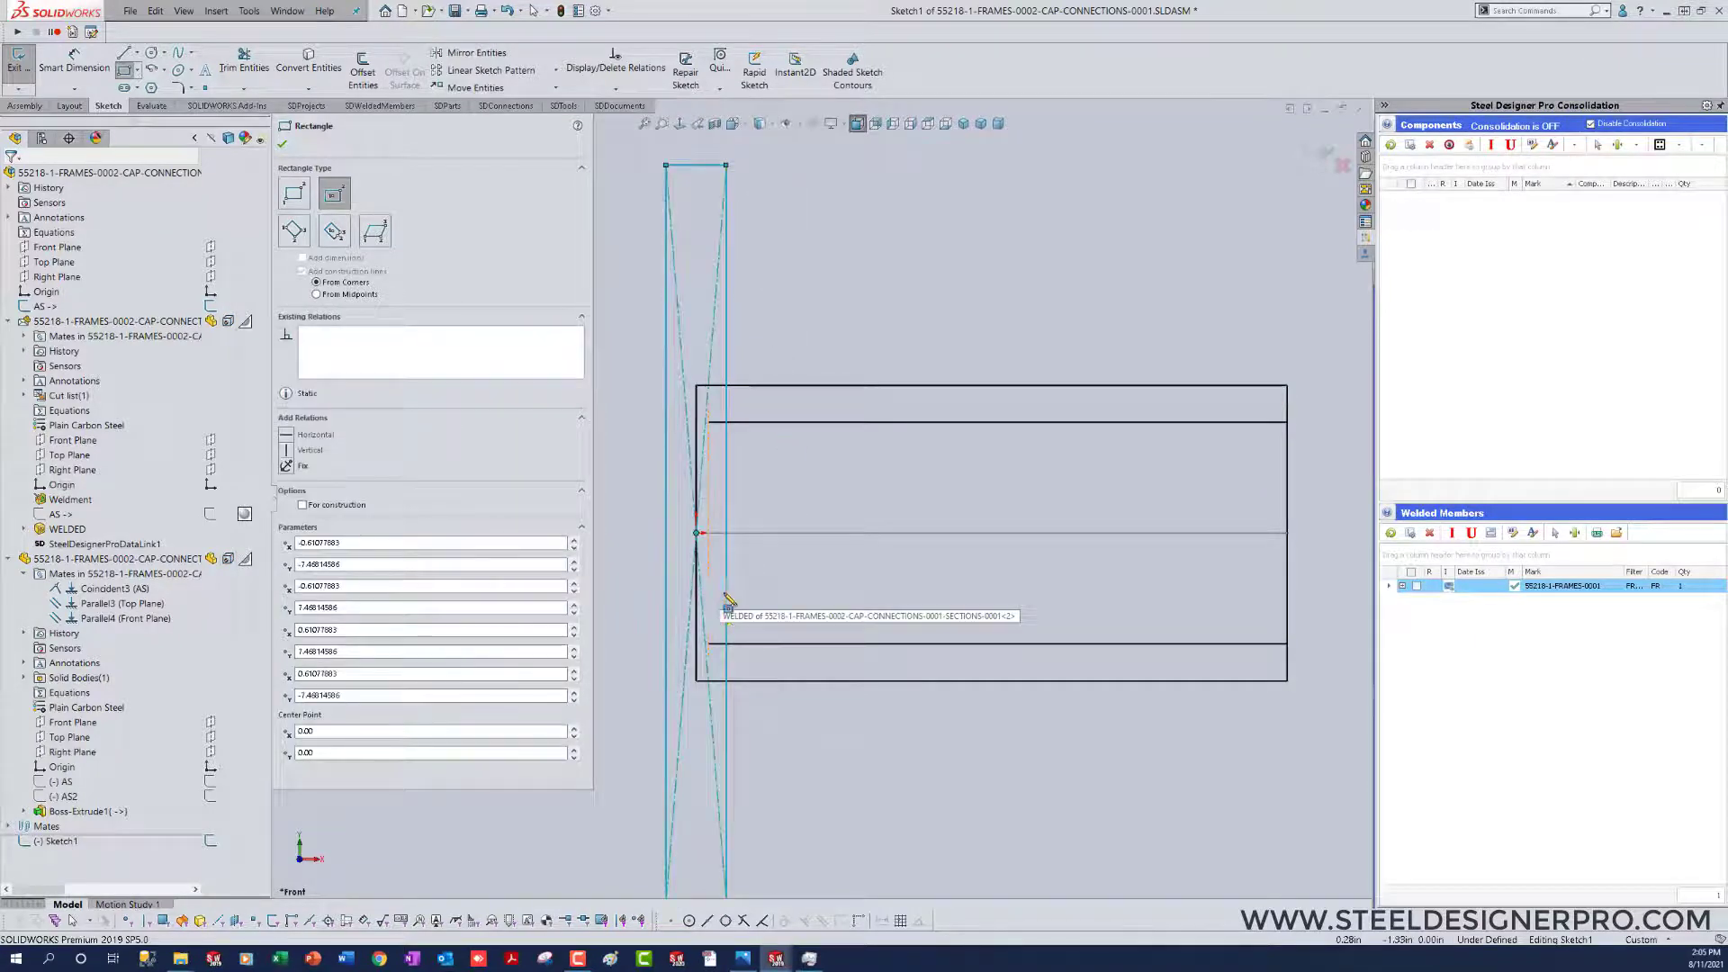
scroll(727, 596, up, 5)
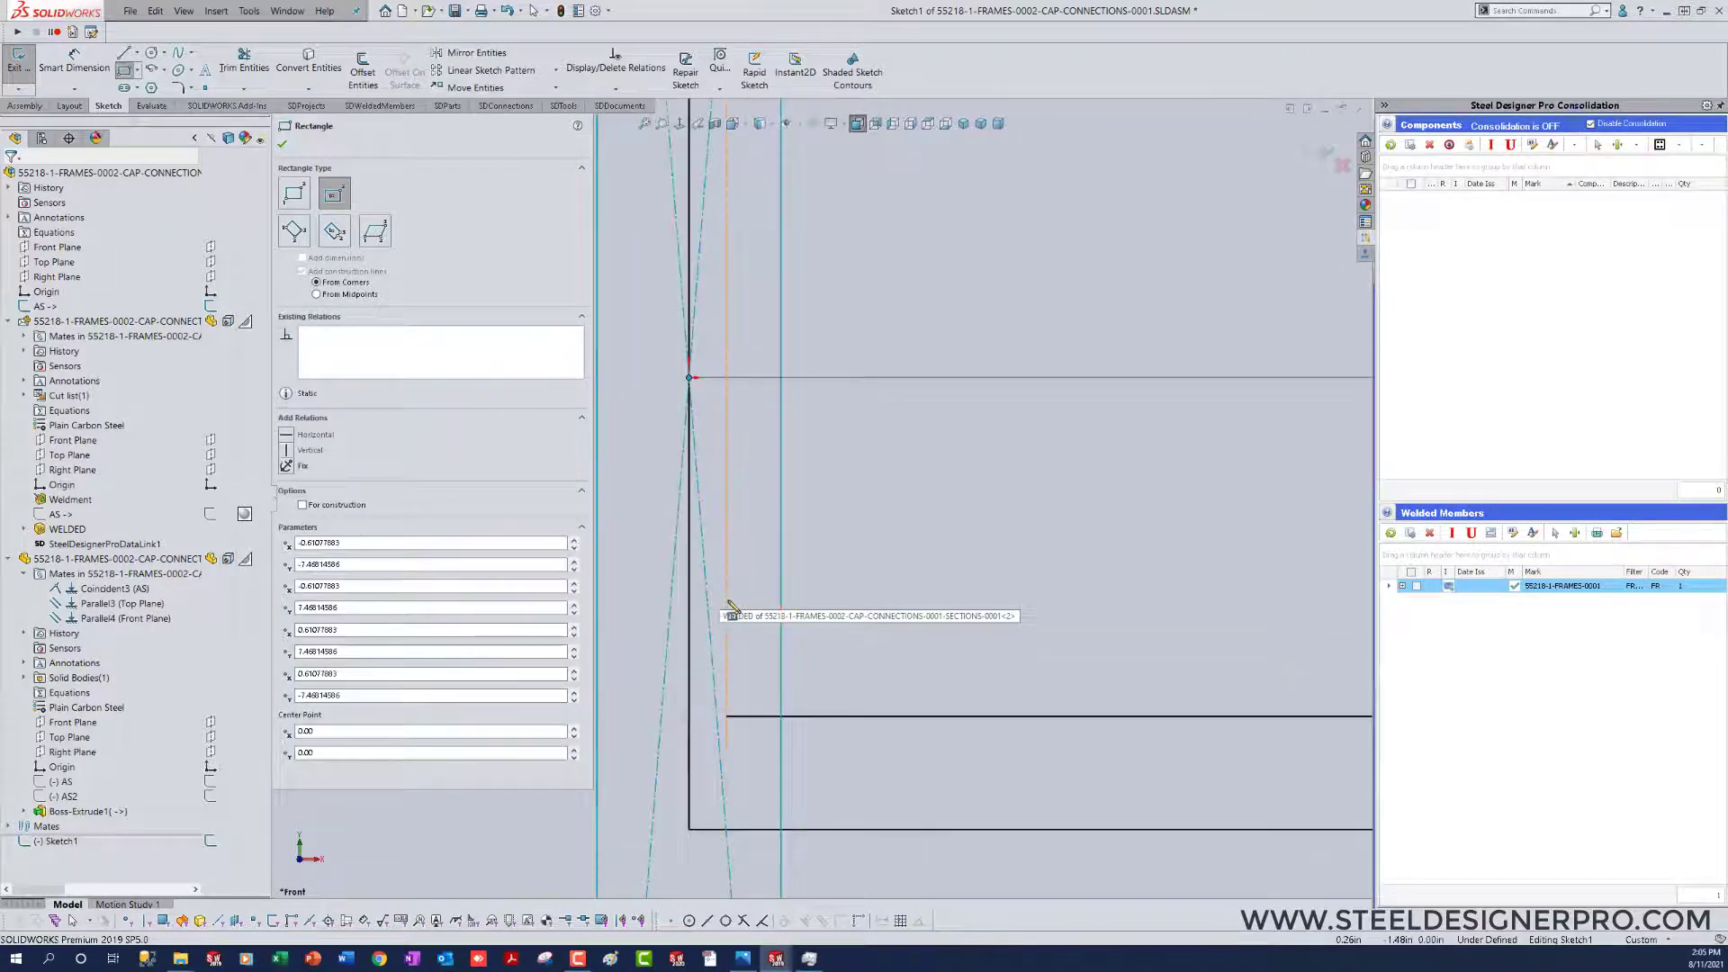
click(729, 608)
scroll(810, 567, down, 4)
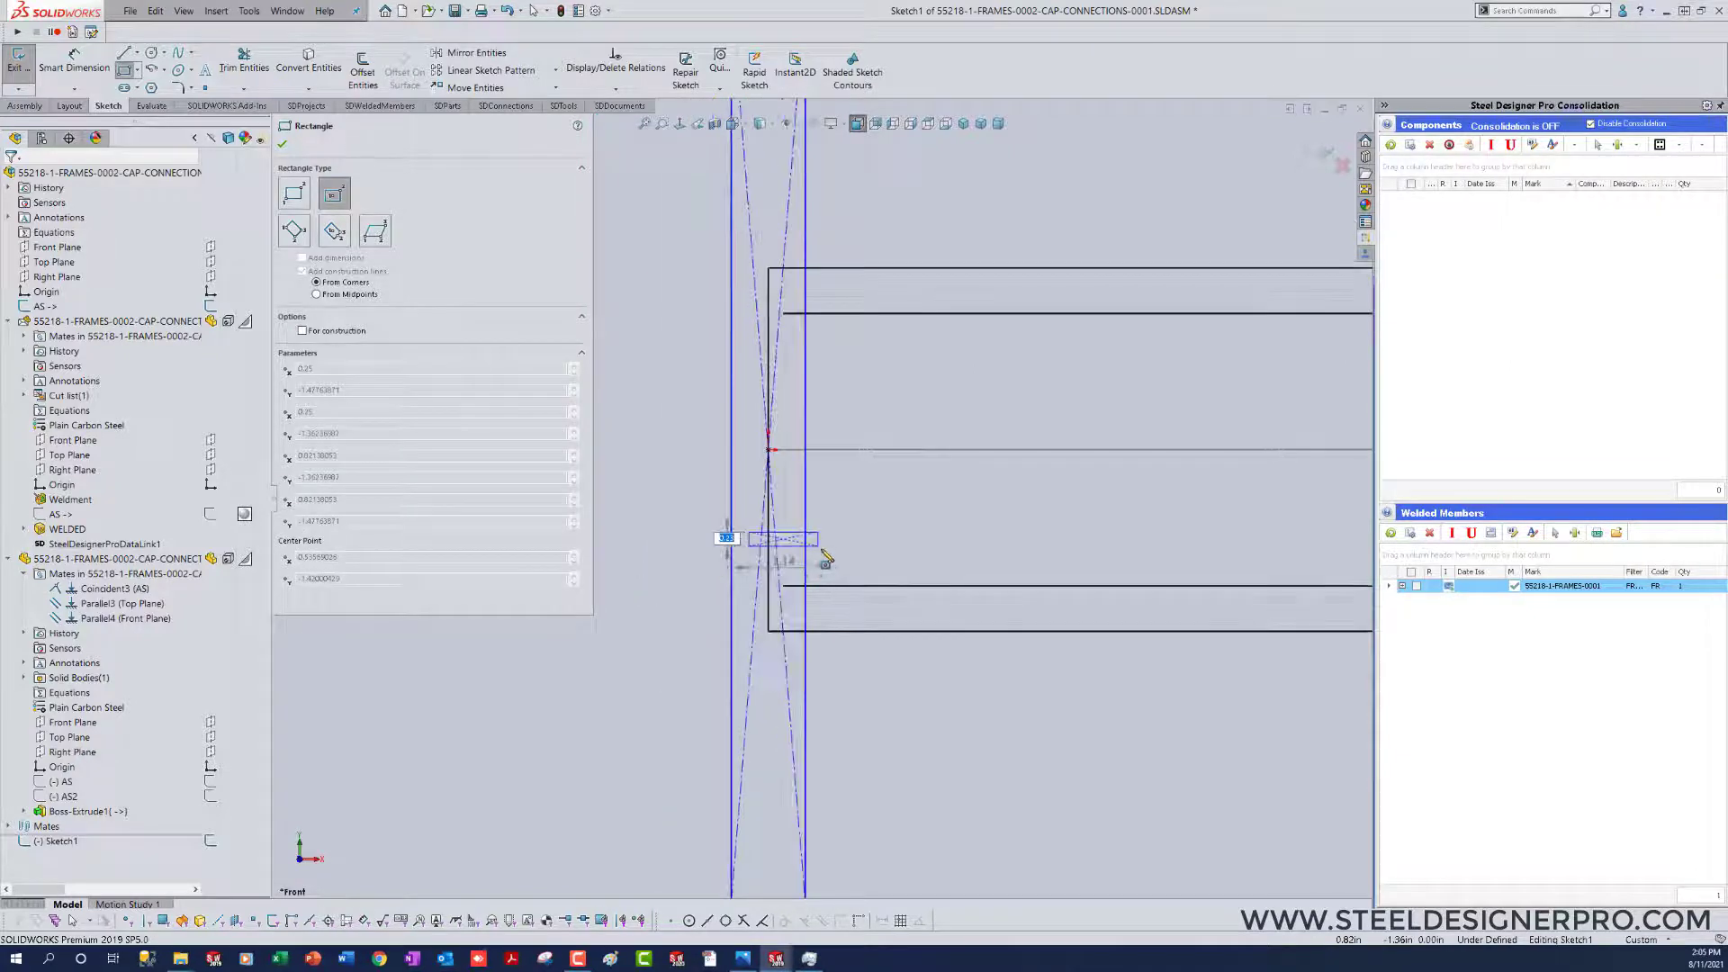
key(Escape)
Step: Make the rectangle's lower corner coincident with the inner edge of the cap plate
scroll(880, 675, down, 4)
scroll(884, 666, up, 4)
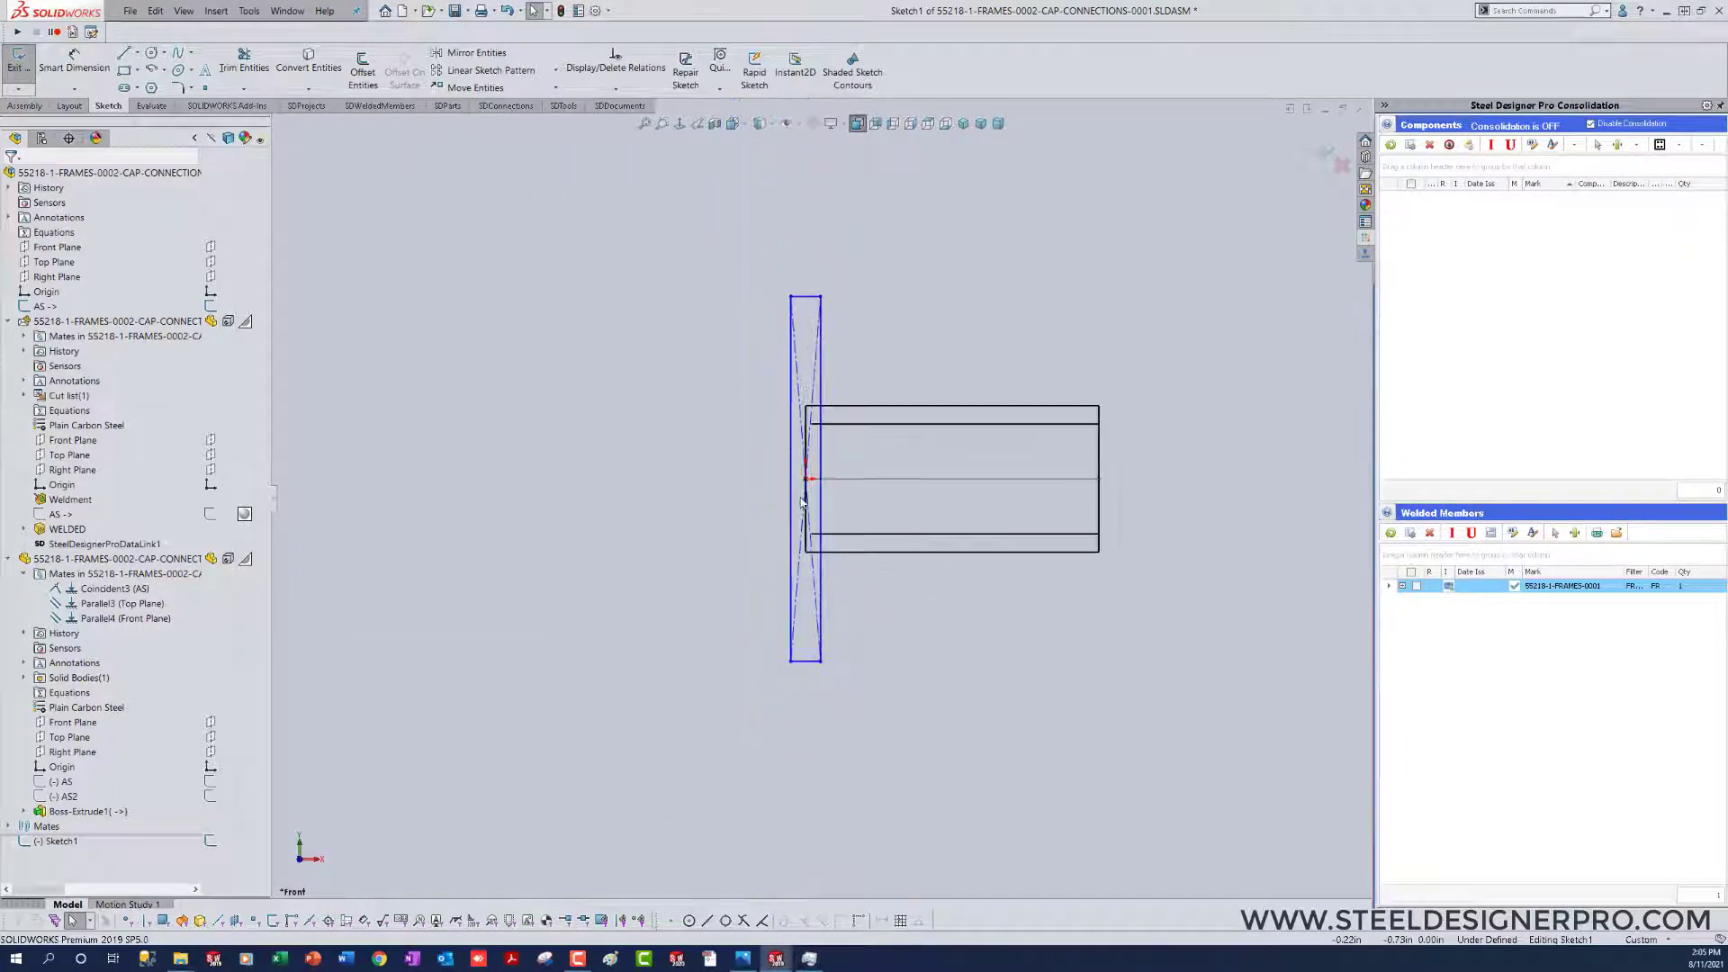
click(862, 574)
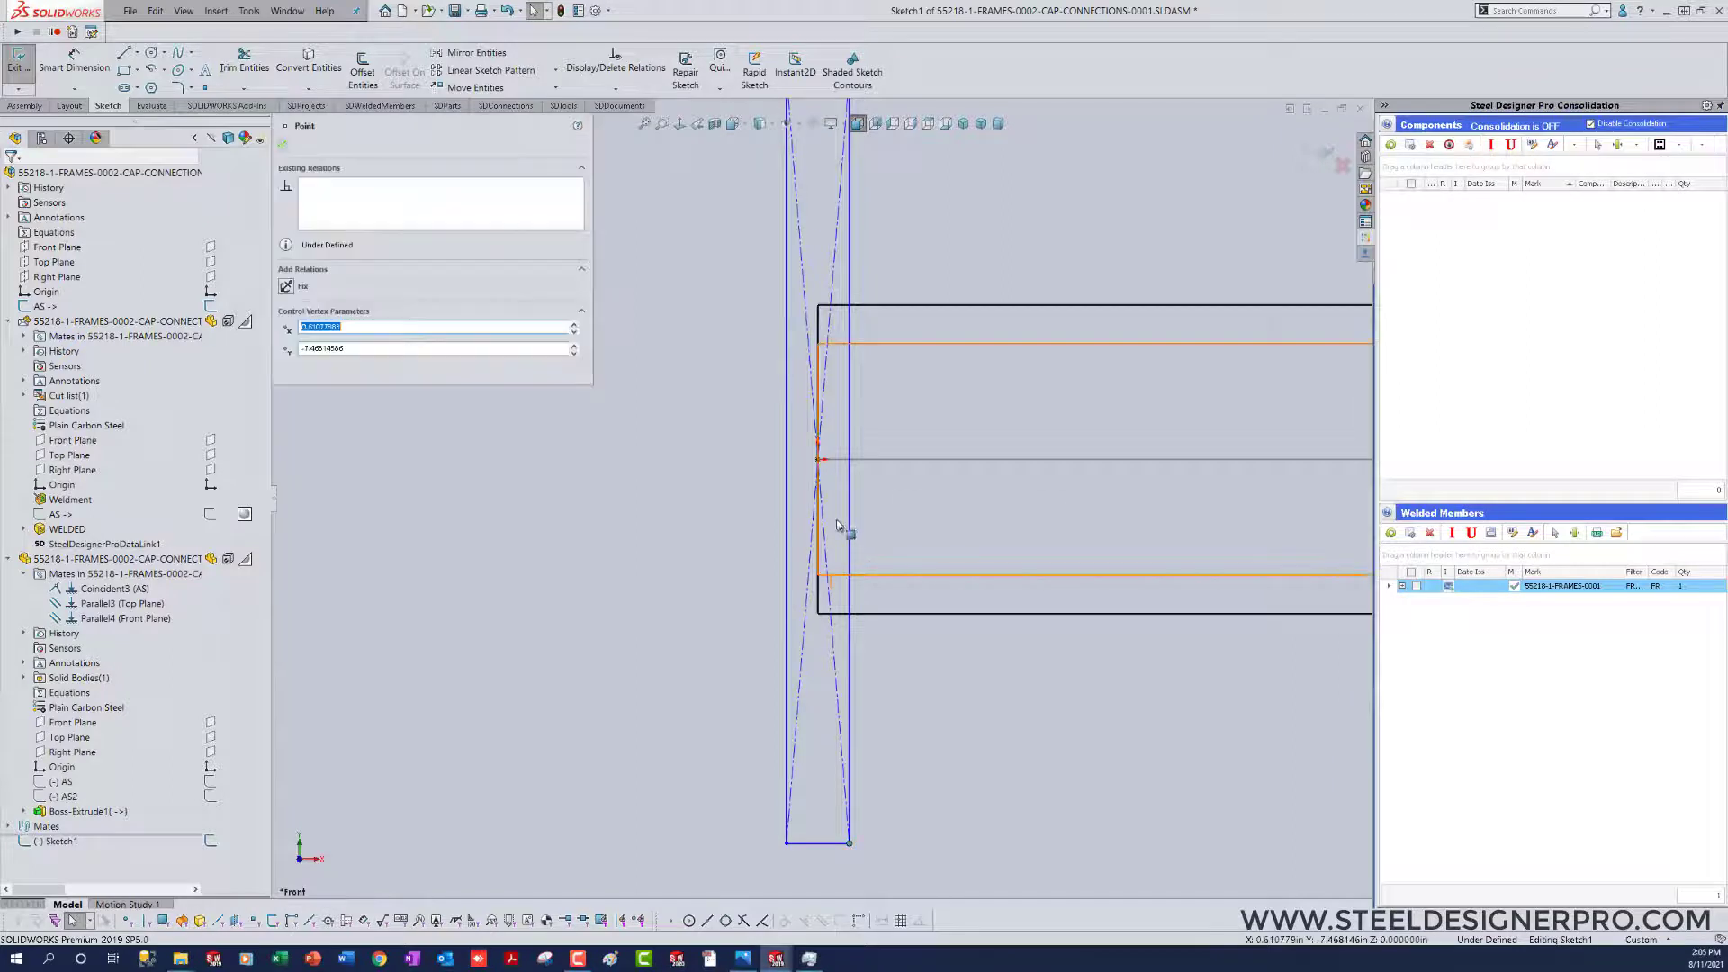
ctrl+click(819, 459)
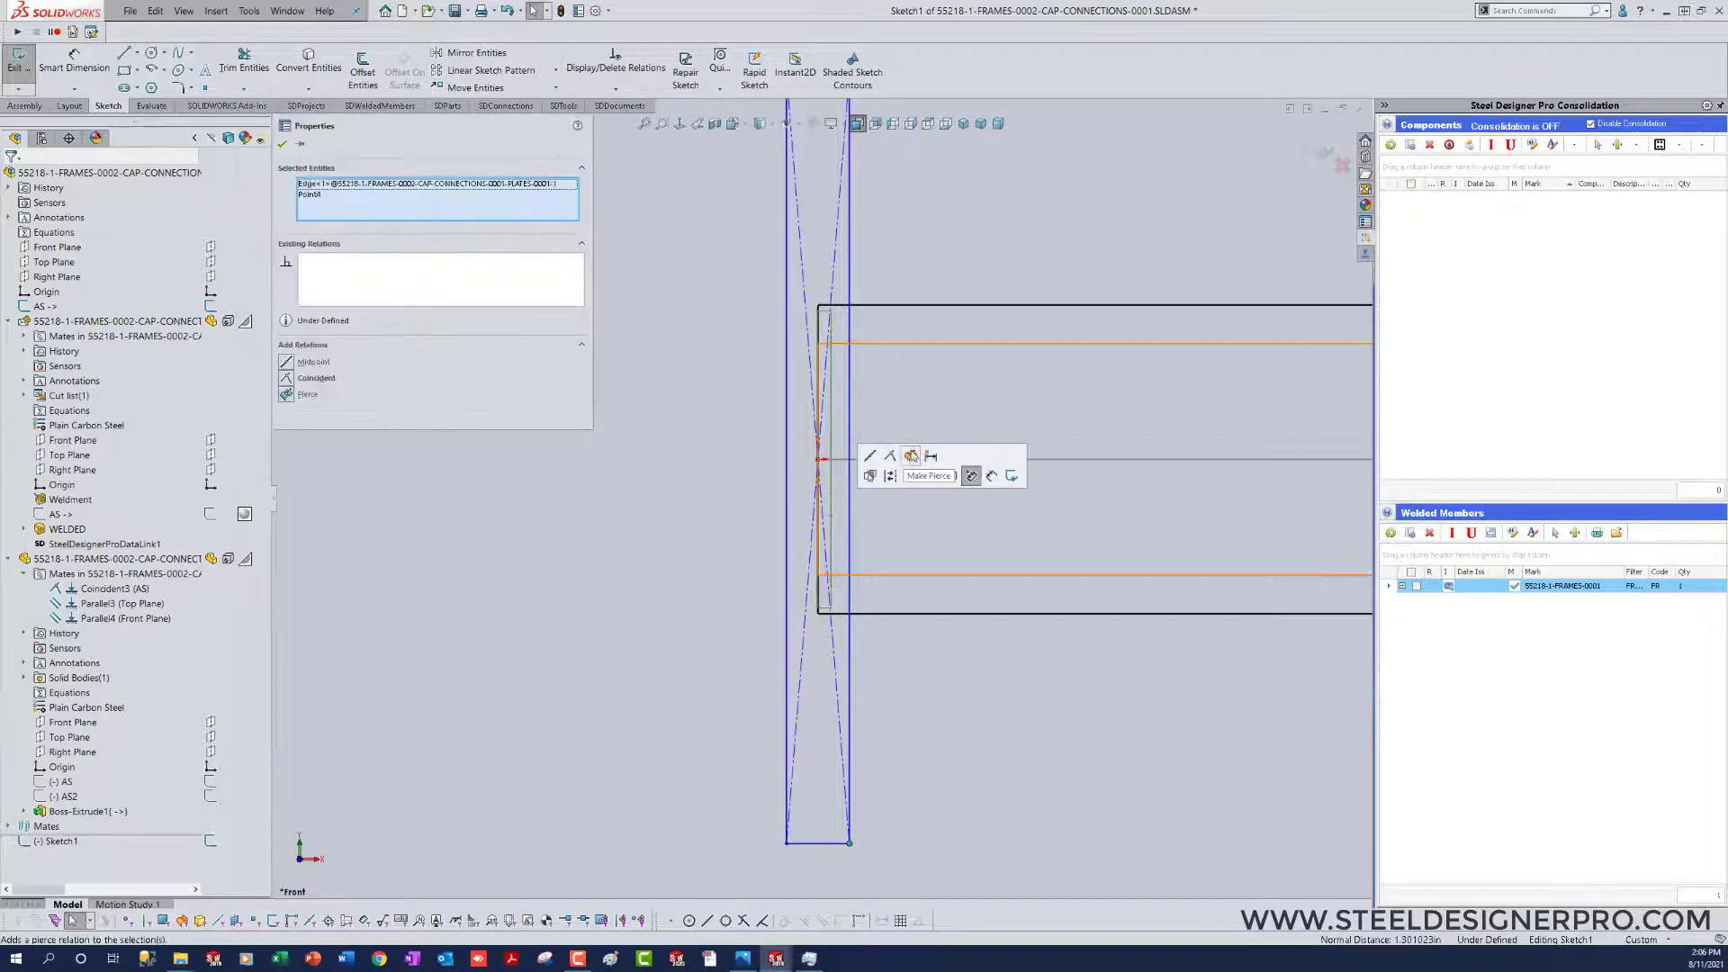
click(912, 455)
click(962, 771)
scroll(963, 769, down, 4)
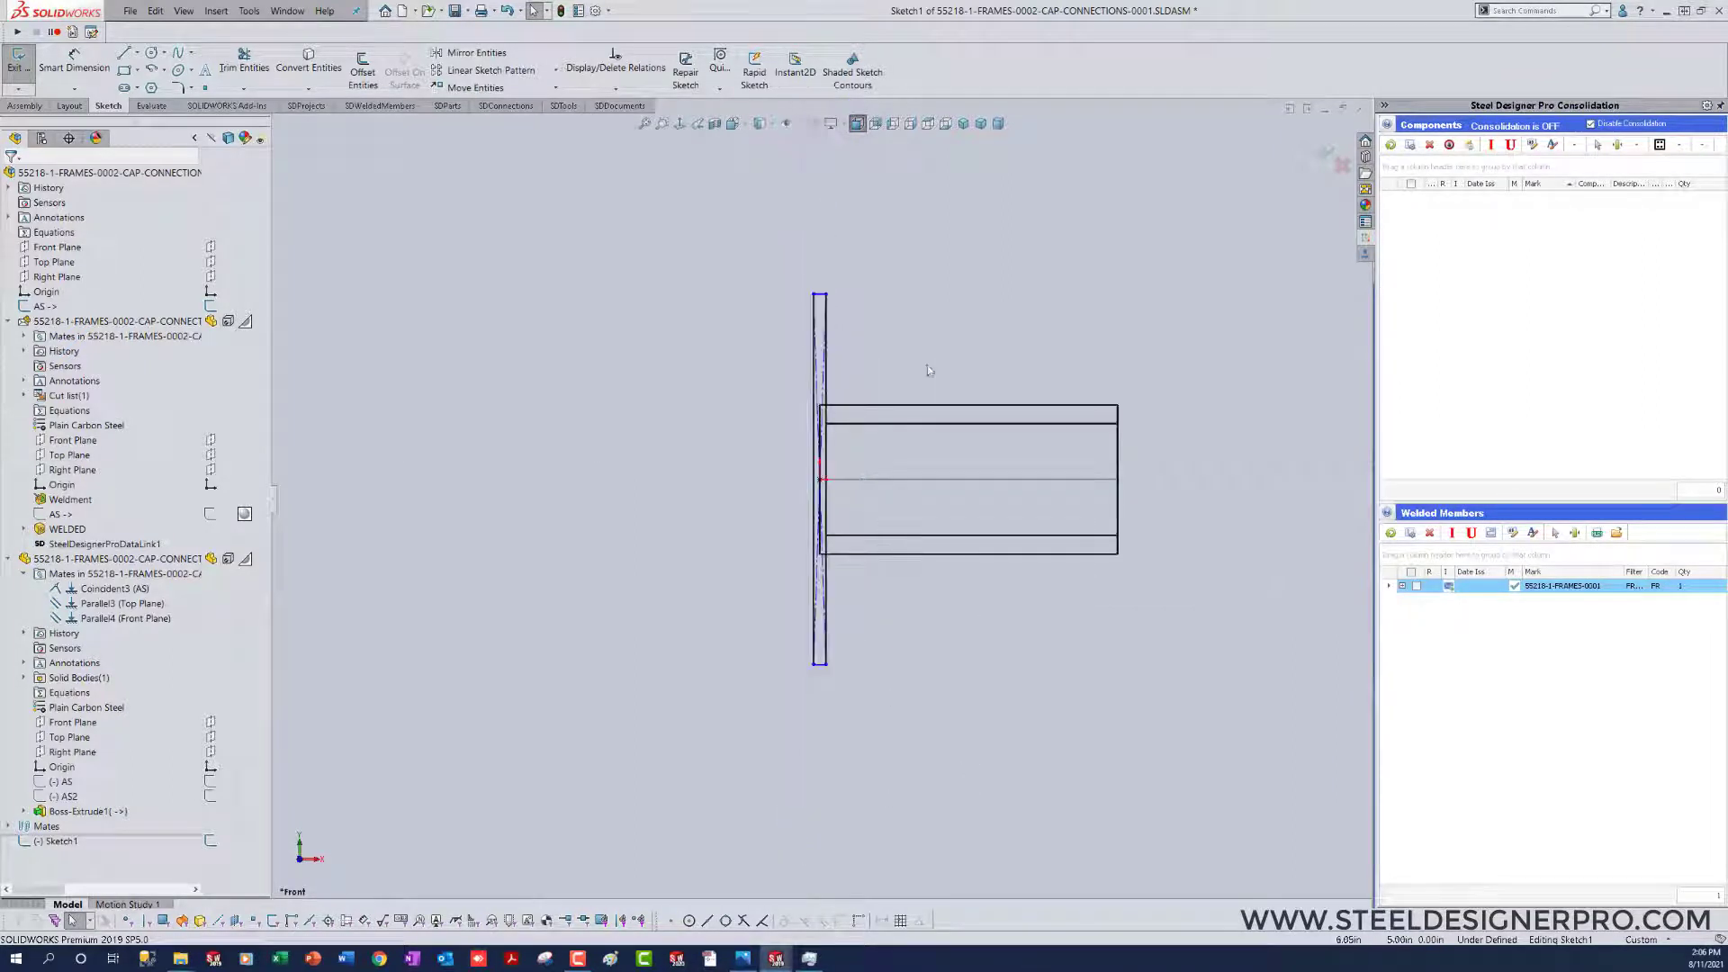
Step: Dimension the rectangle's long side to 16 in and exit the sketch
right_drag(910, 360, 926, 198)
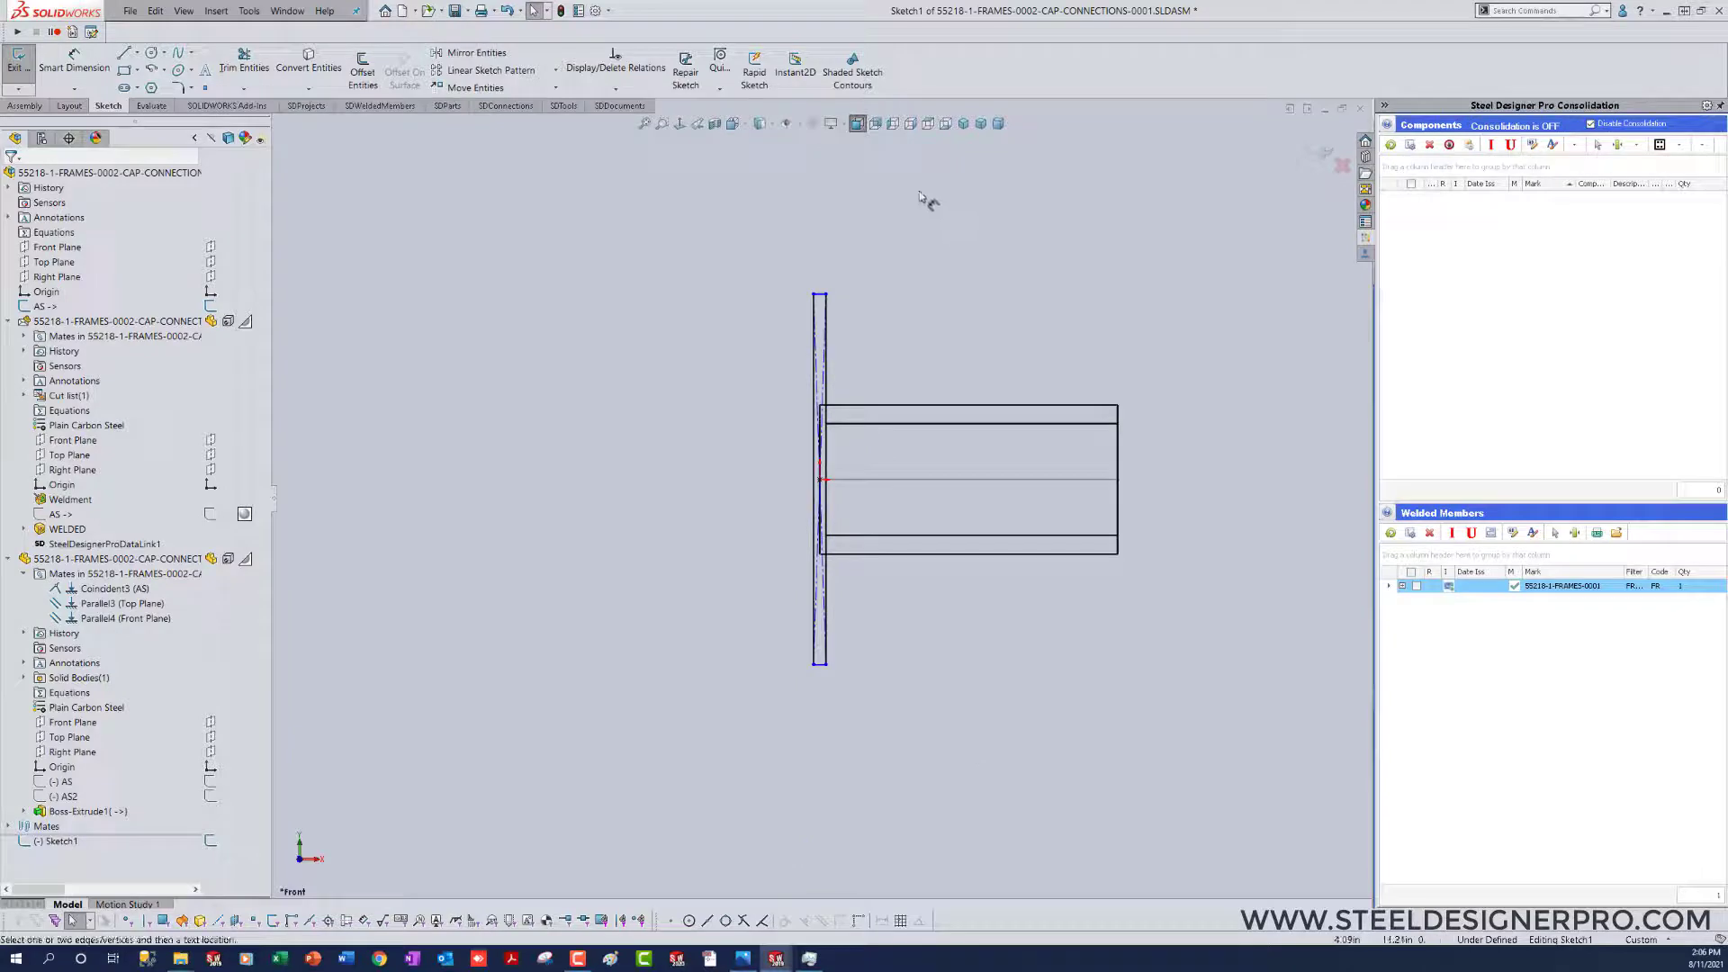
click(815, 338)
click(773, 495)
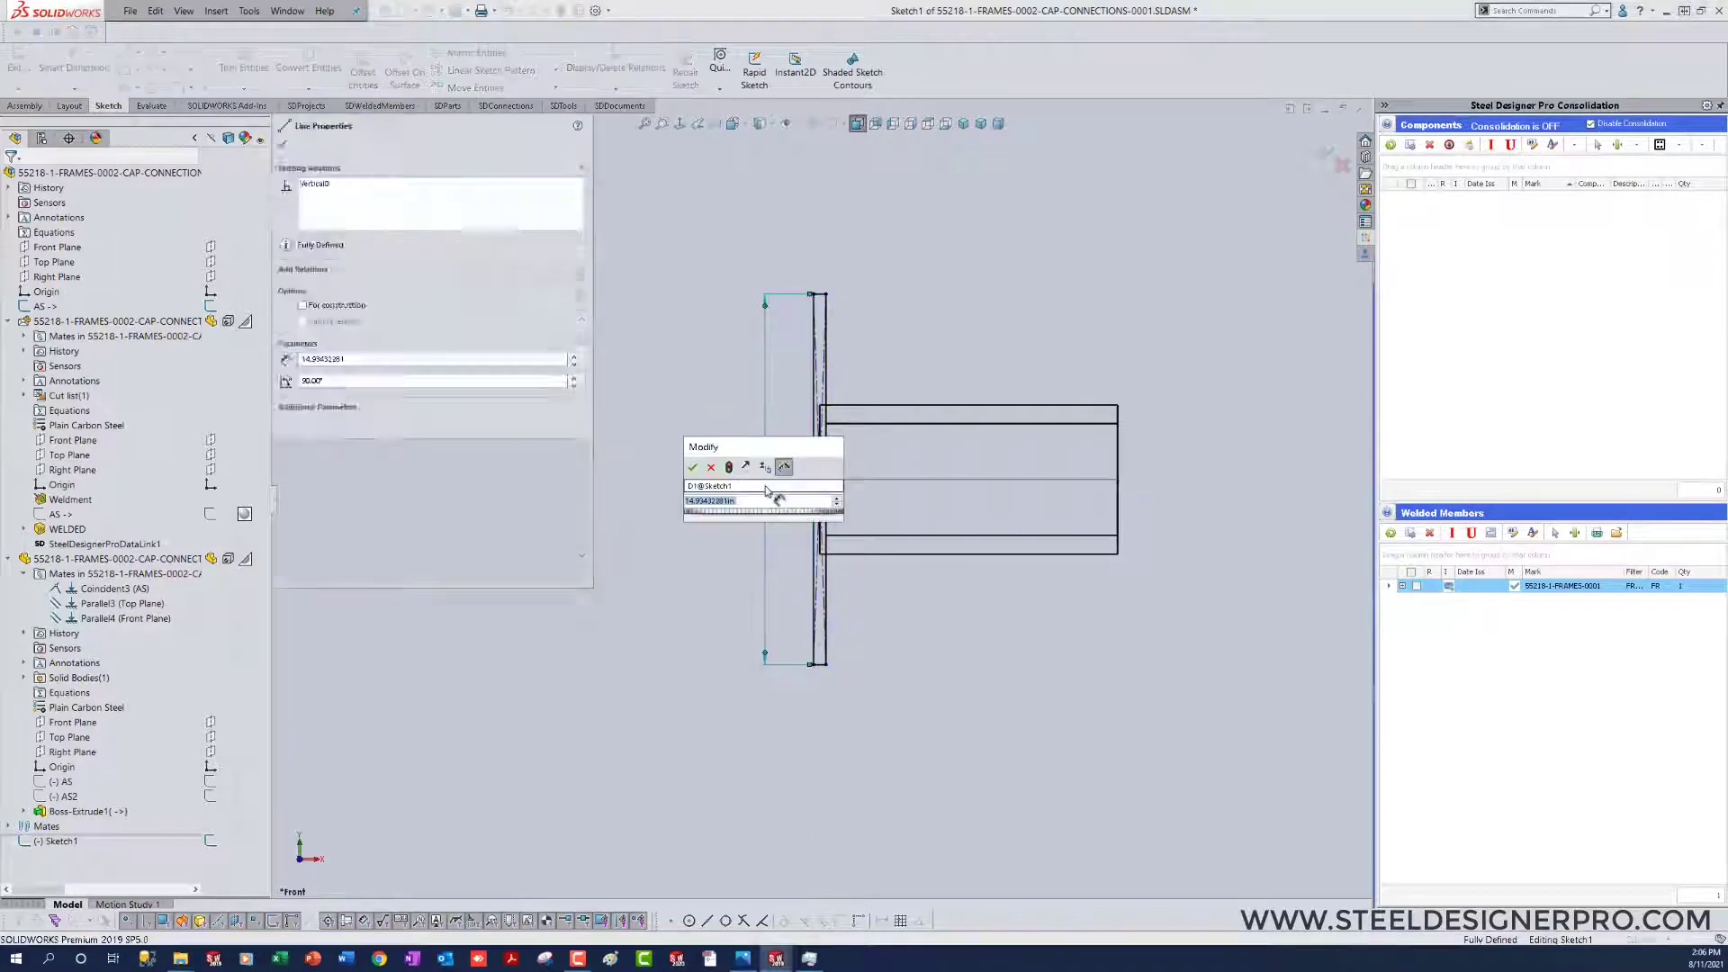
text(16)
key(Return)
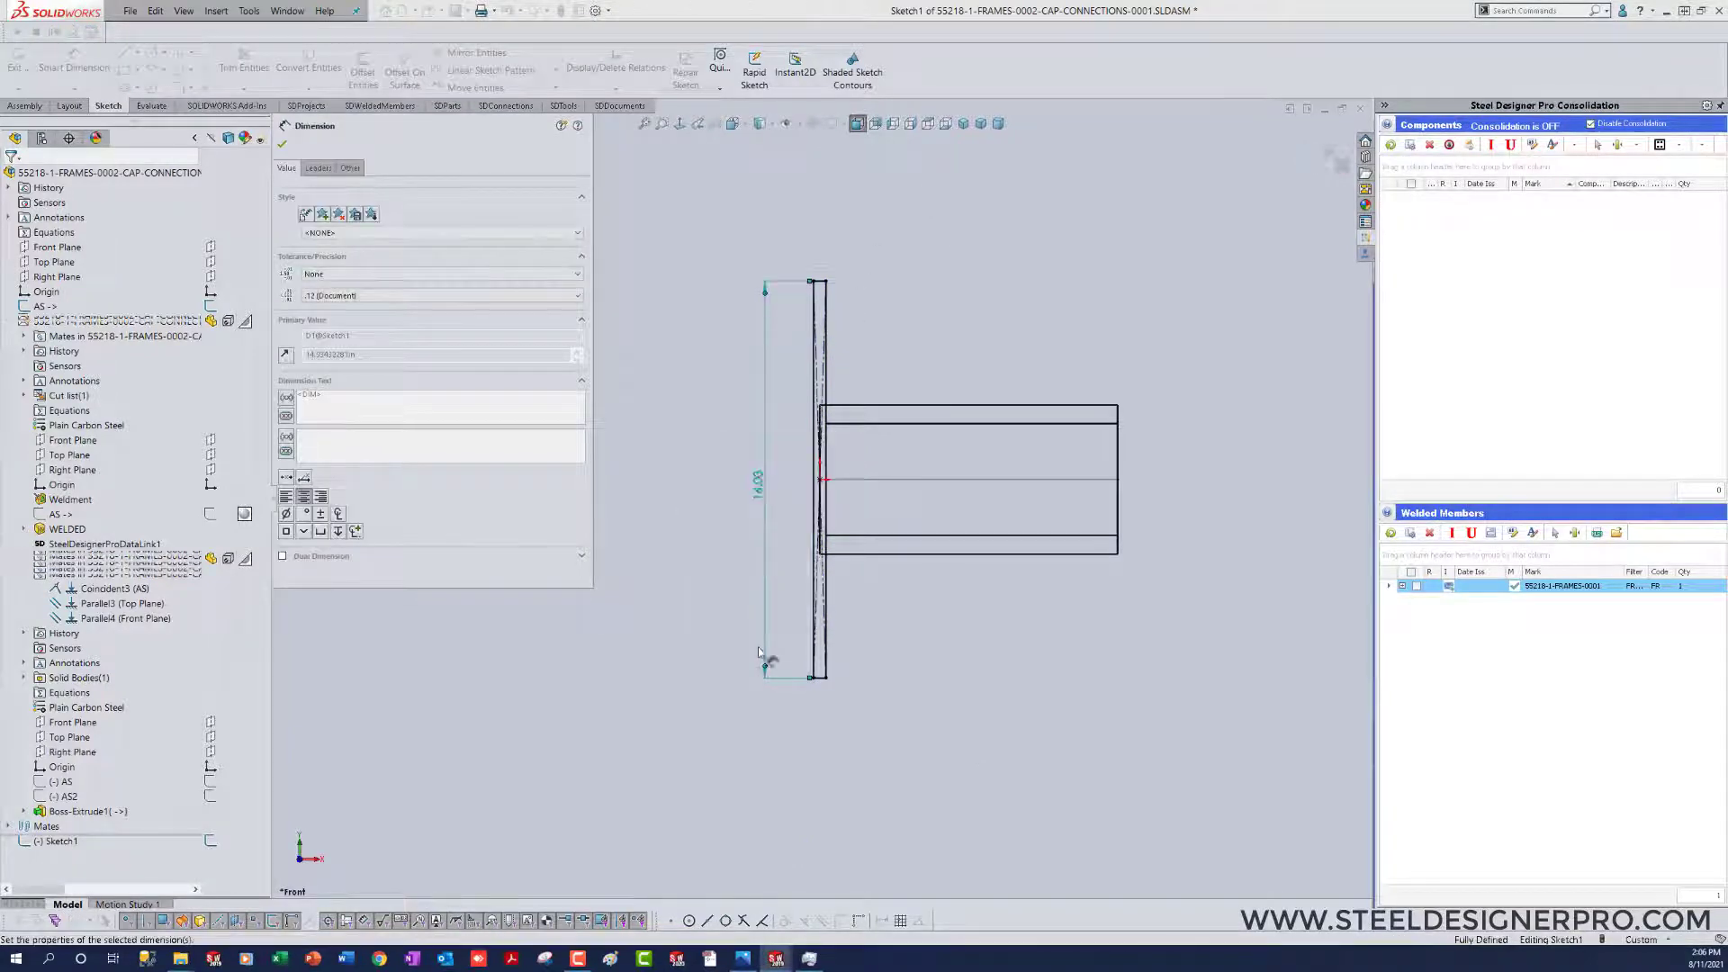
double_click(1050, 671)
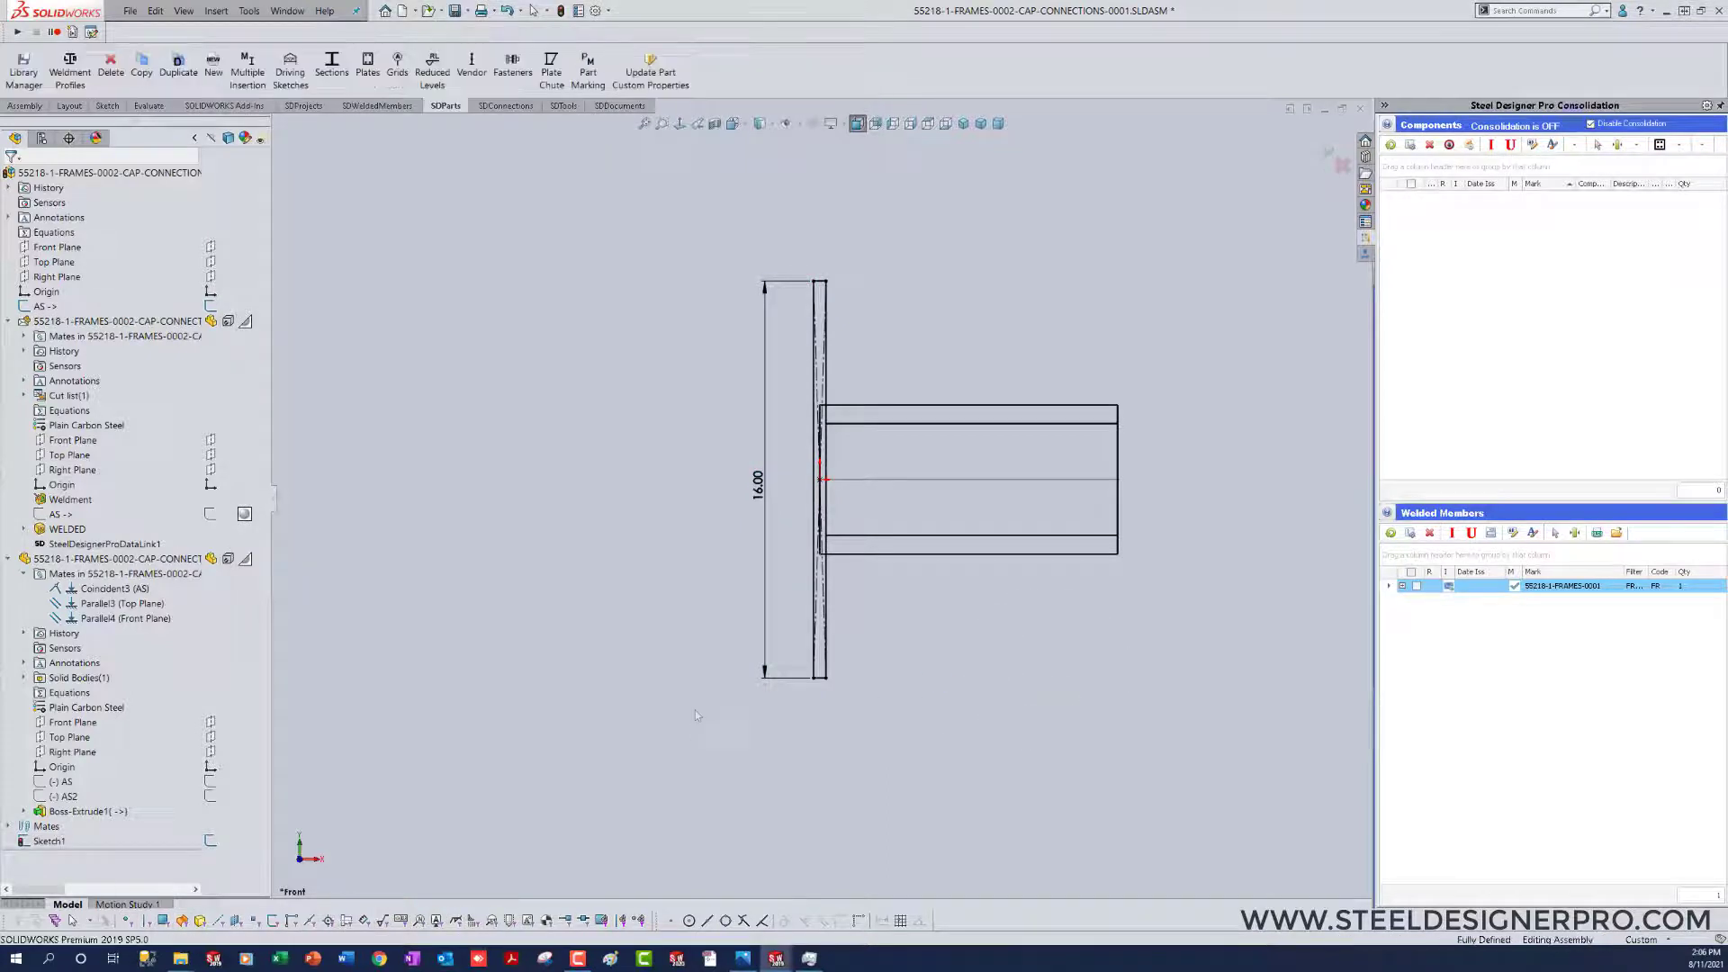
Step: Collapse the expanded feature tree items and rename the new assembly sketch to WELDEDCUT
right_click(135, 406)
click(177, 415)
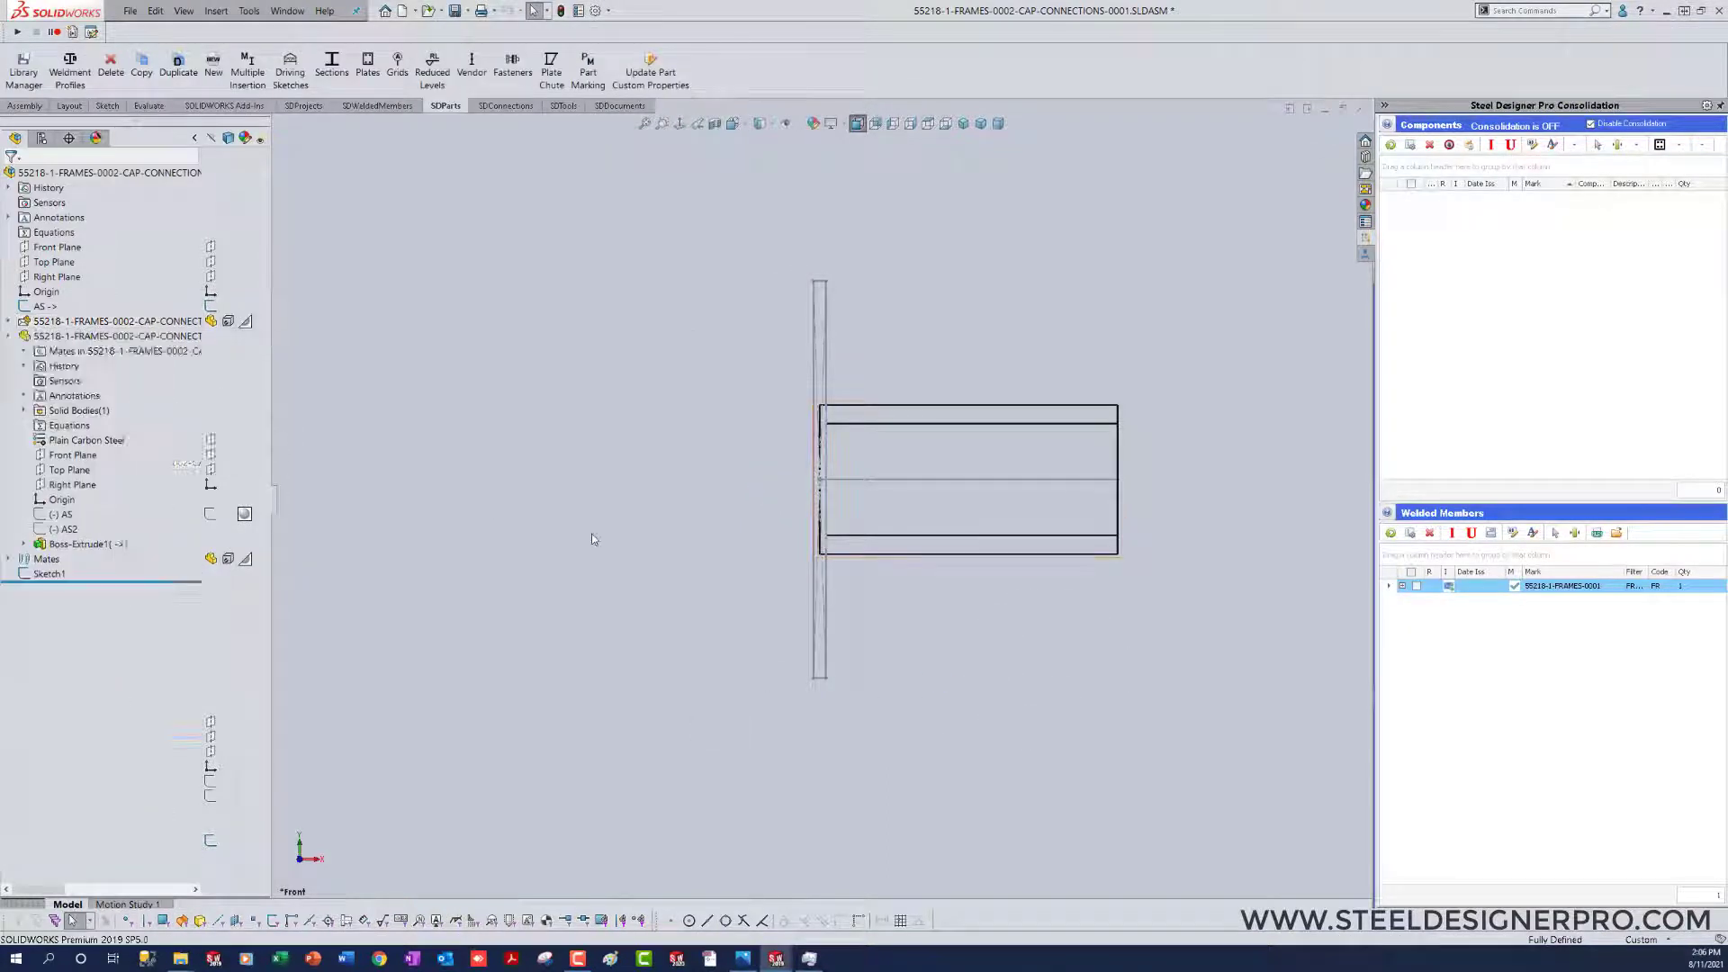
click(50, 366)
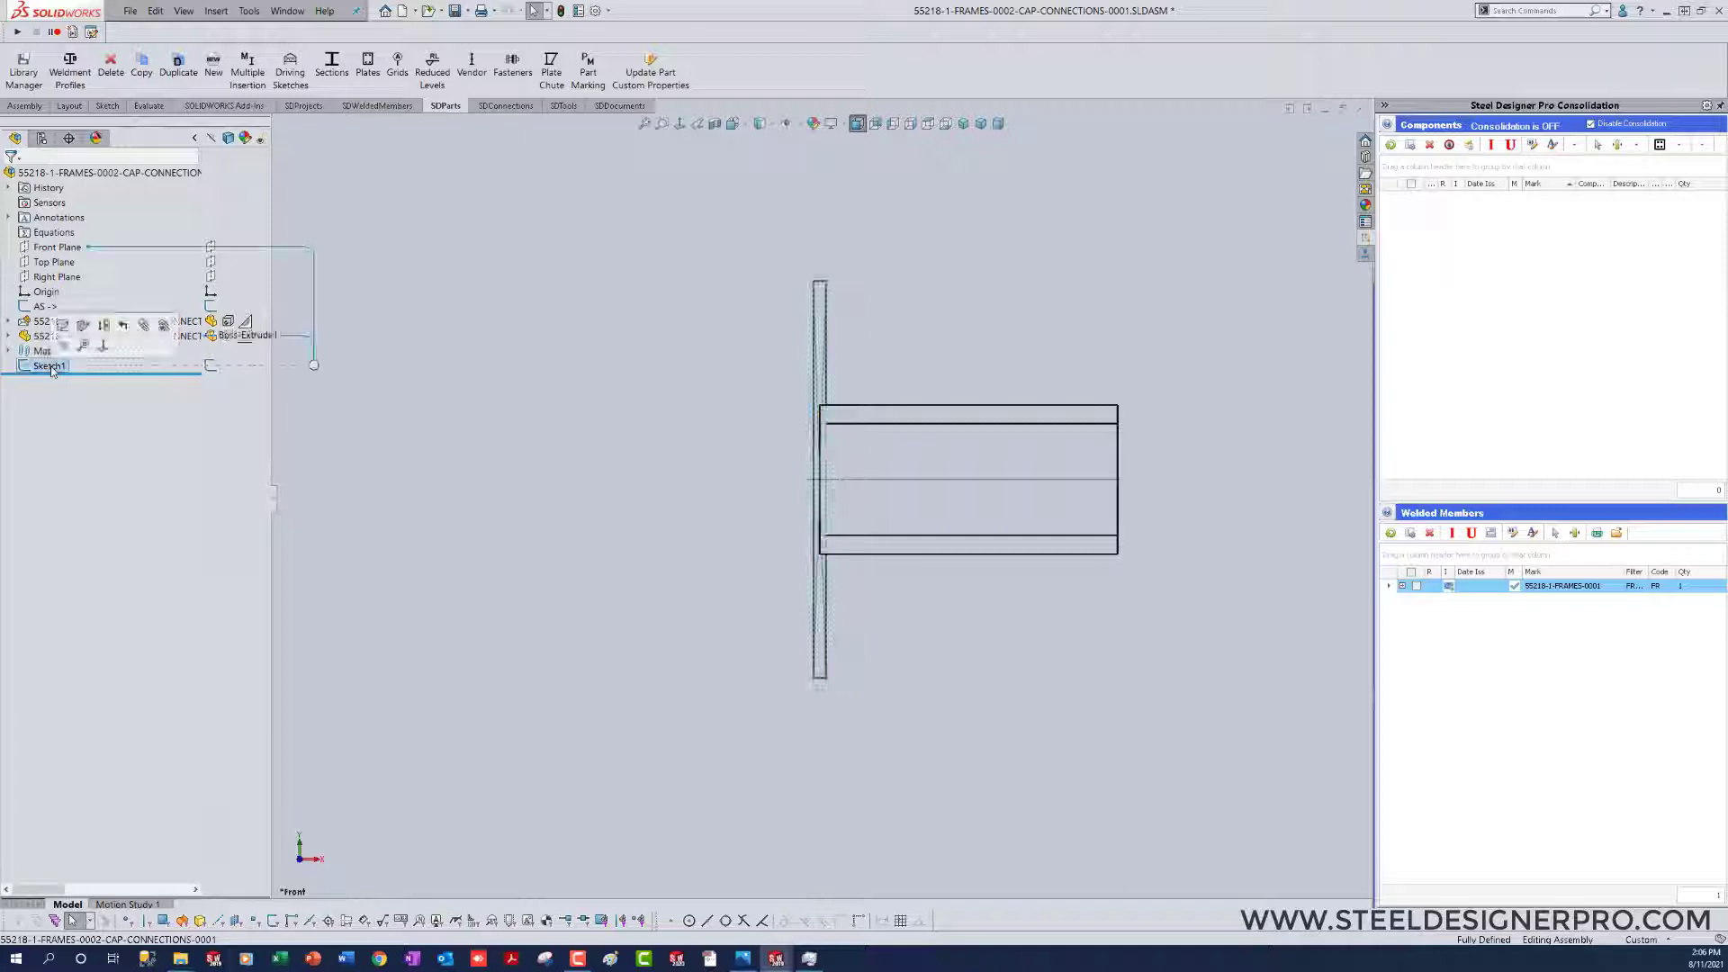
click(50, 366)
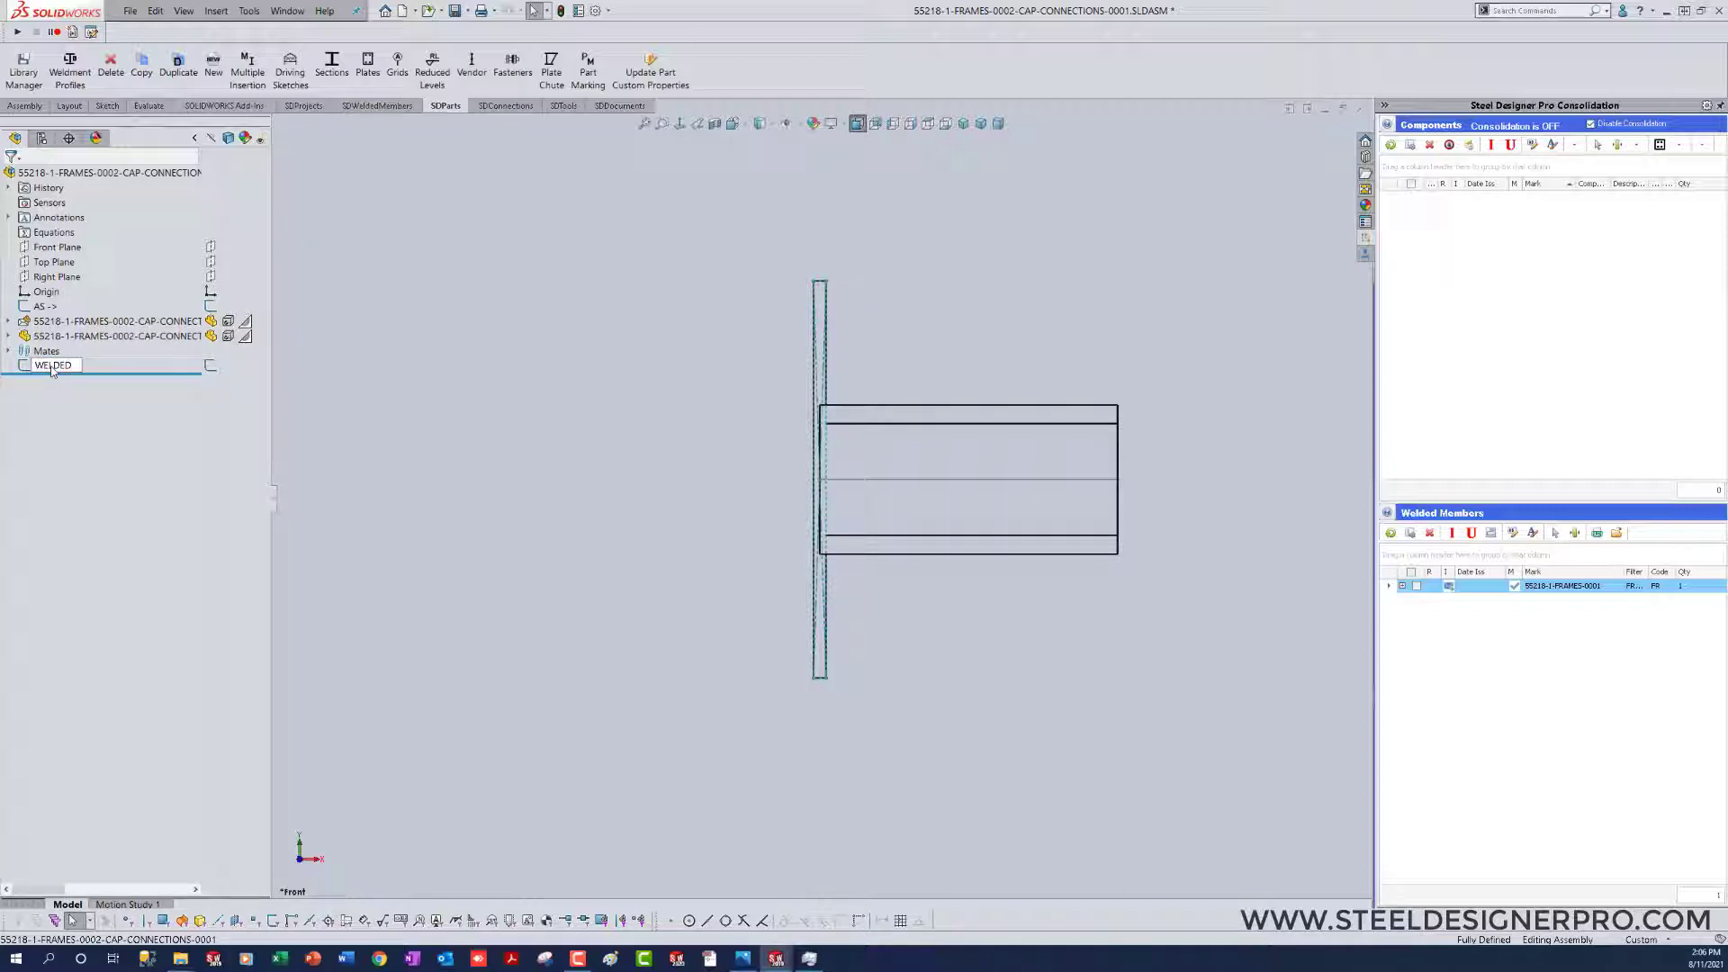
key(Return)
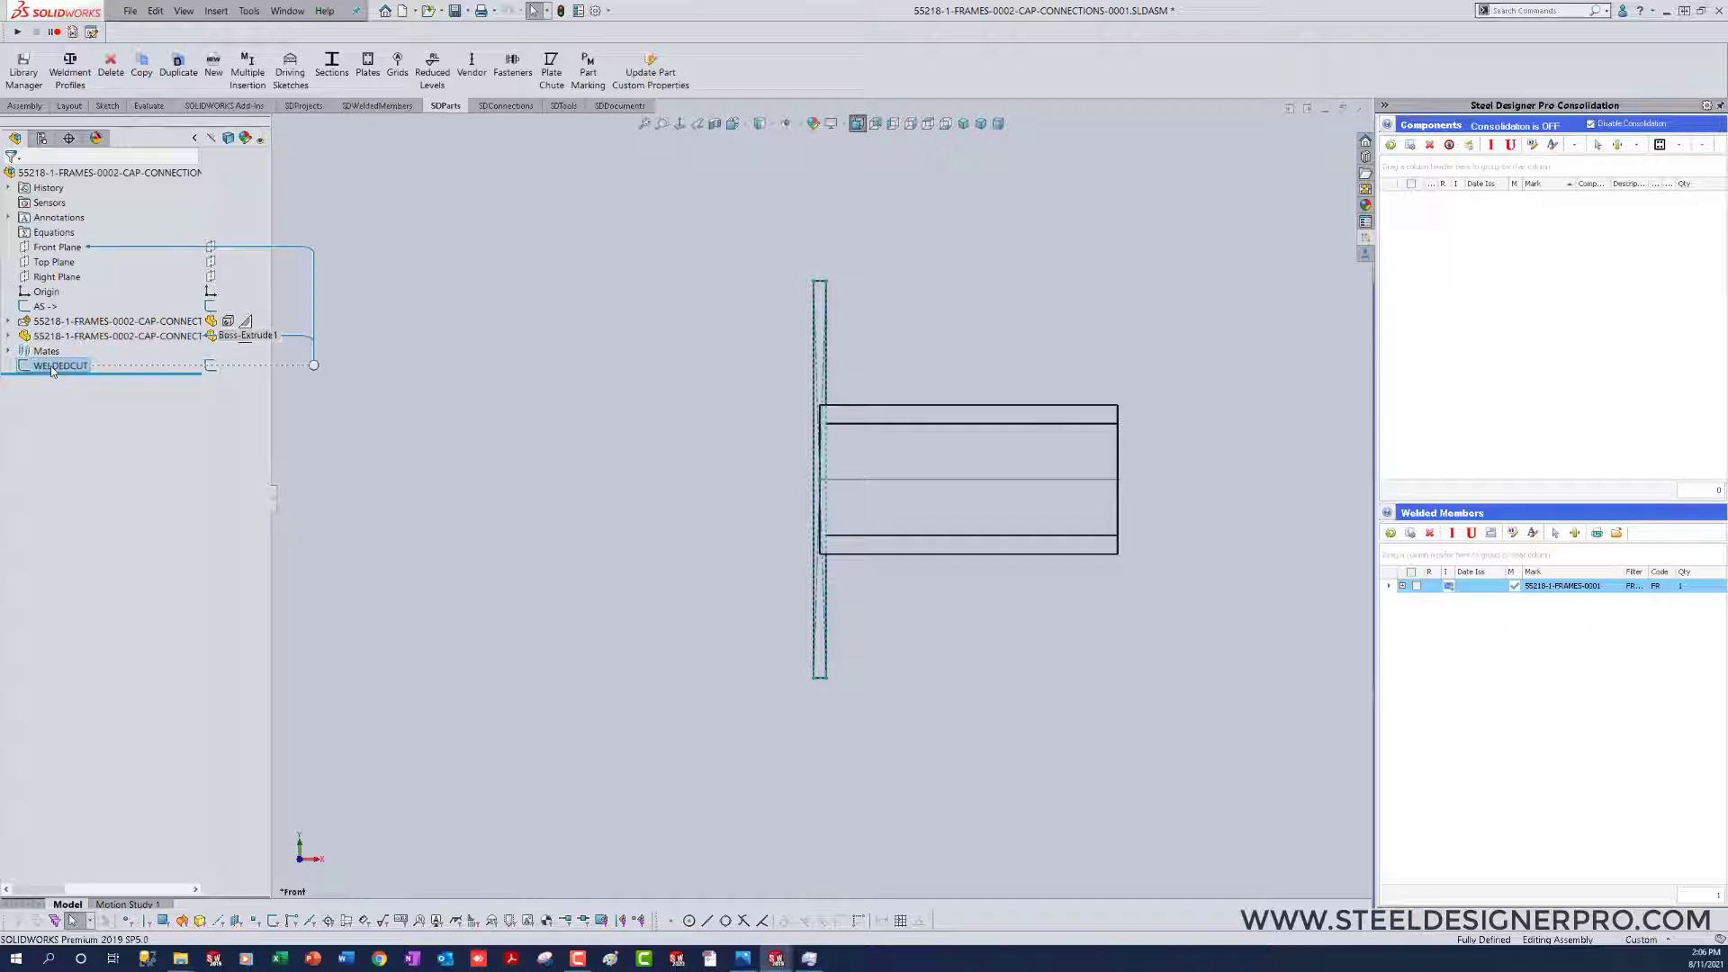
click(542, 440)
Step: Return the model to an isometric view with the shaded-with-edges display style
key(ctrl+7)
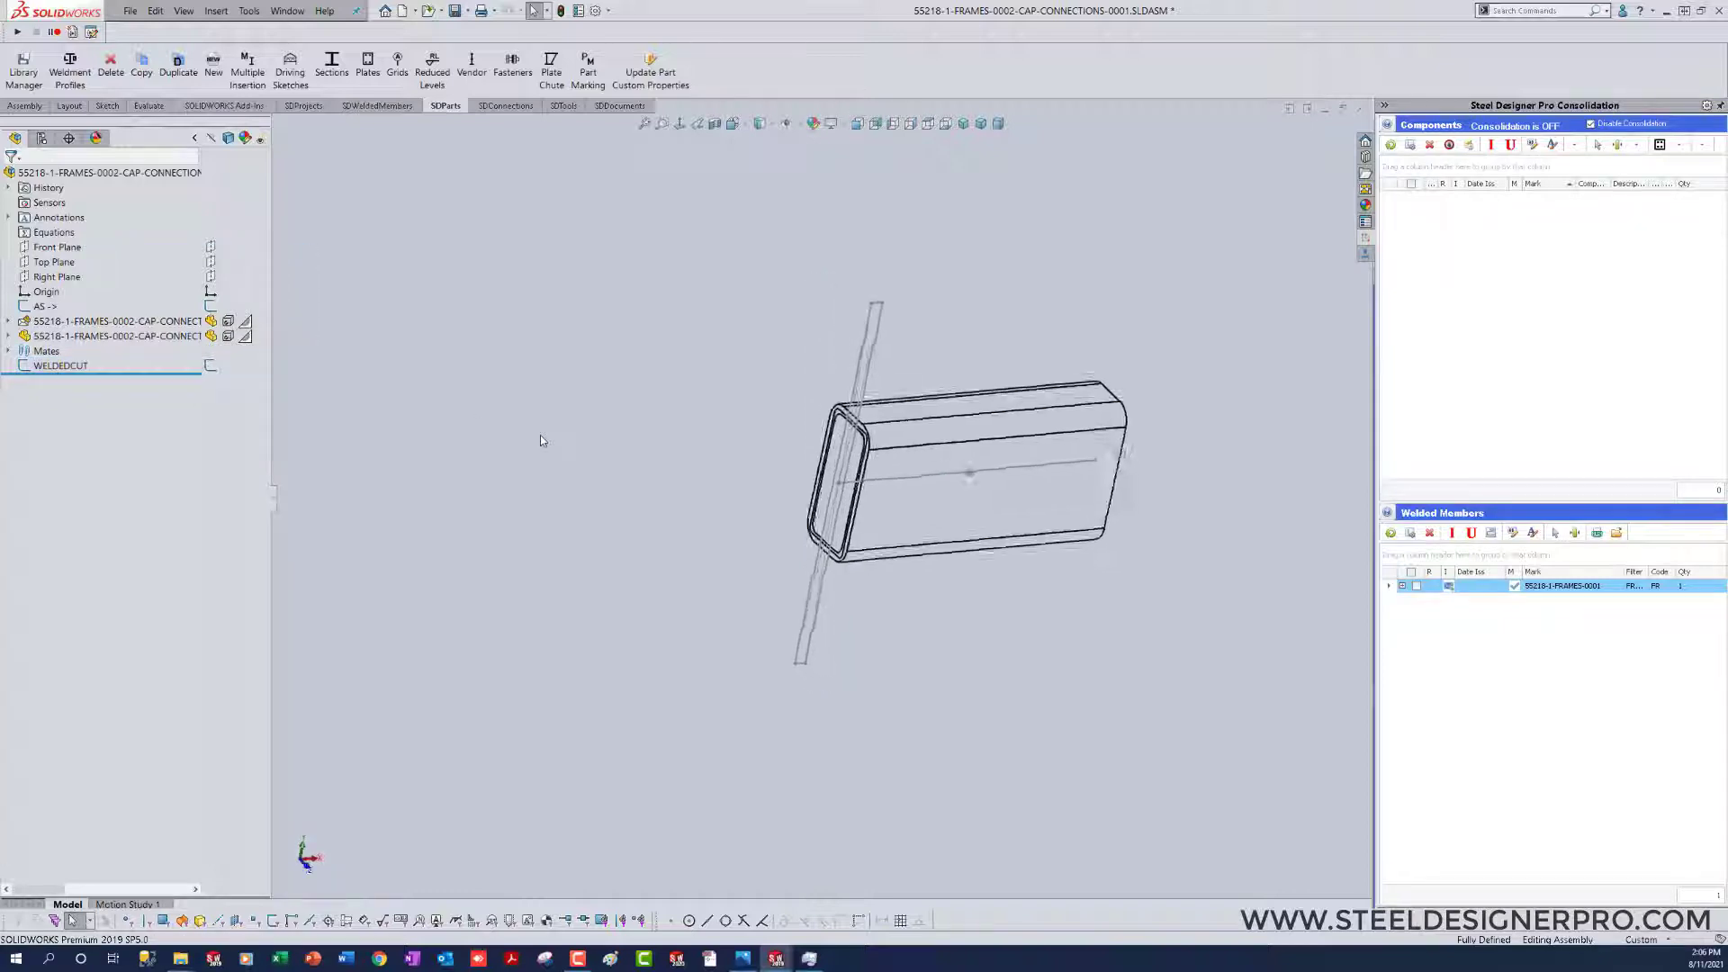
click(774, 126)
click(763, 147)
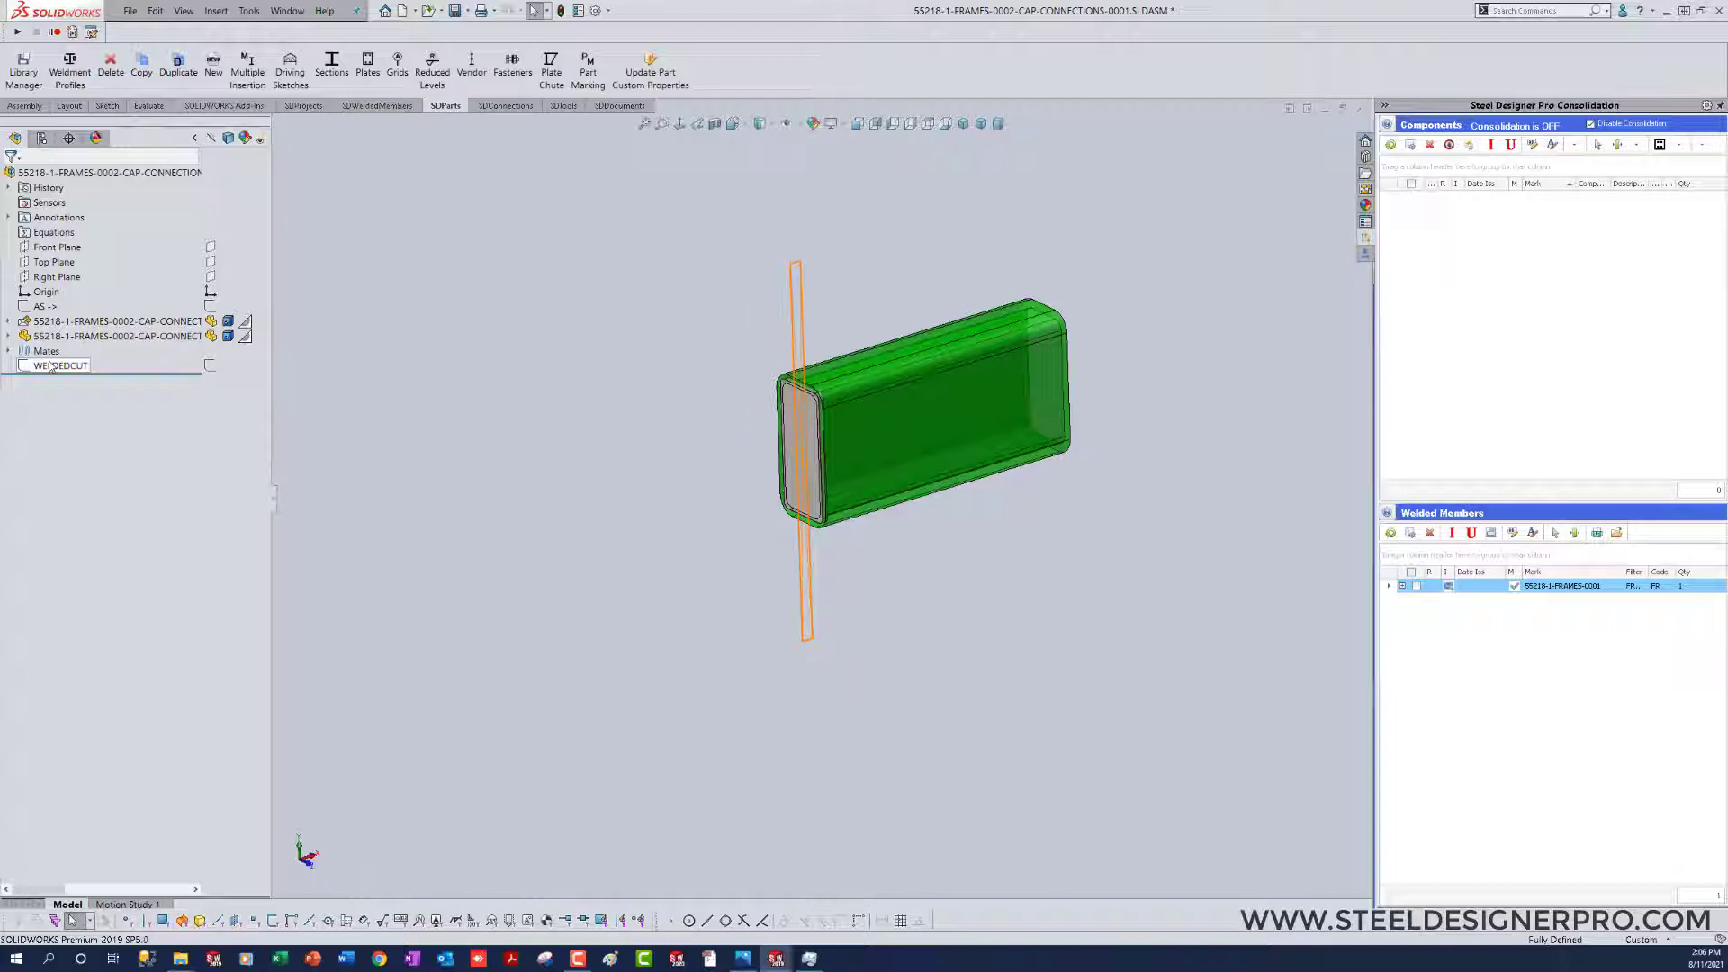
mouse_move(50, 366)
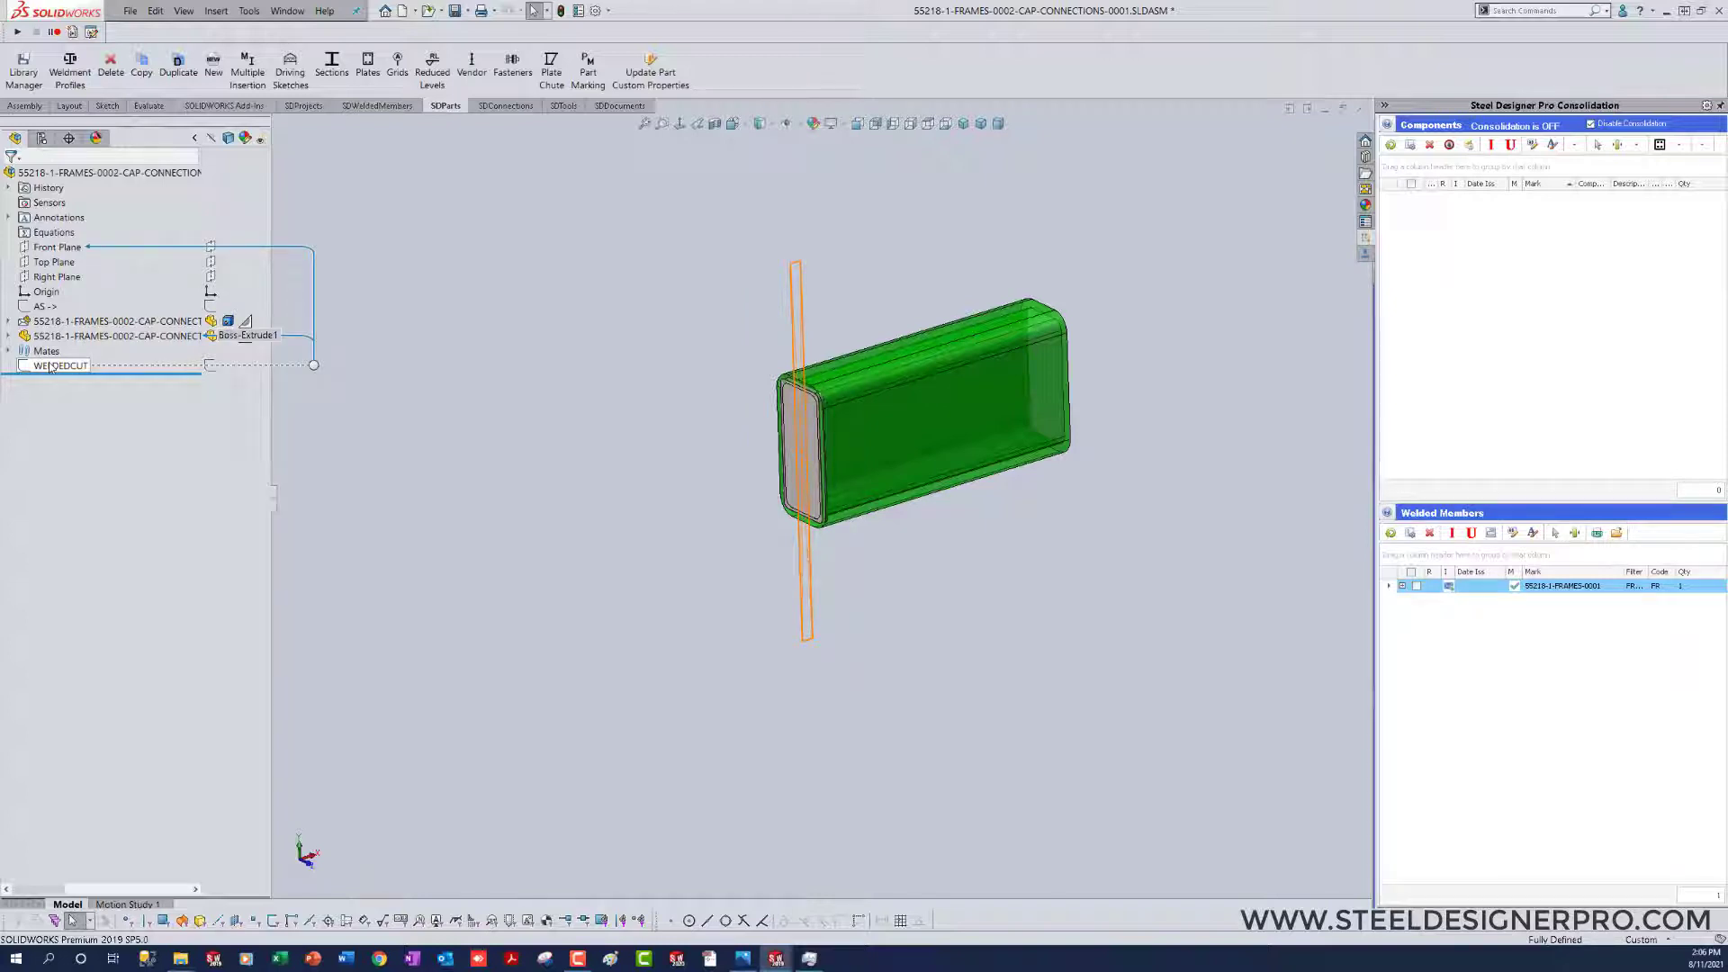
Step: Edit the WELDED structural member of the HSS, set its size to HSS 7x3x1_2, and return to the assembly
click(9, 322)
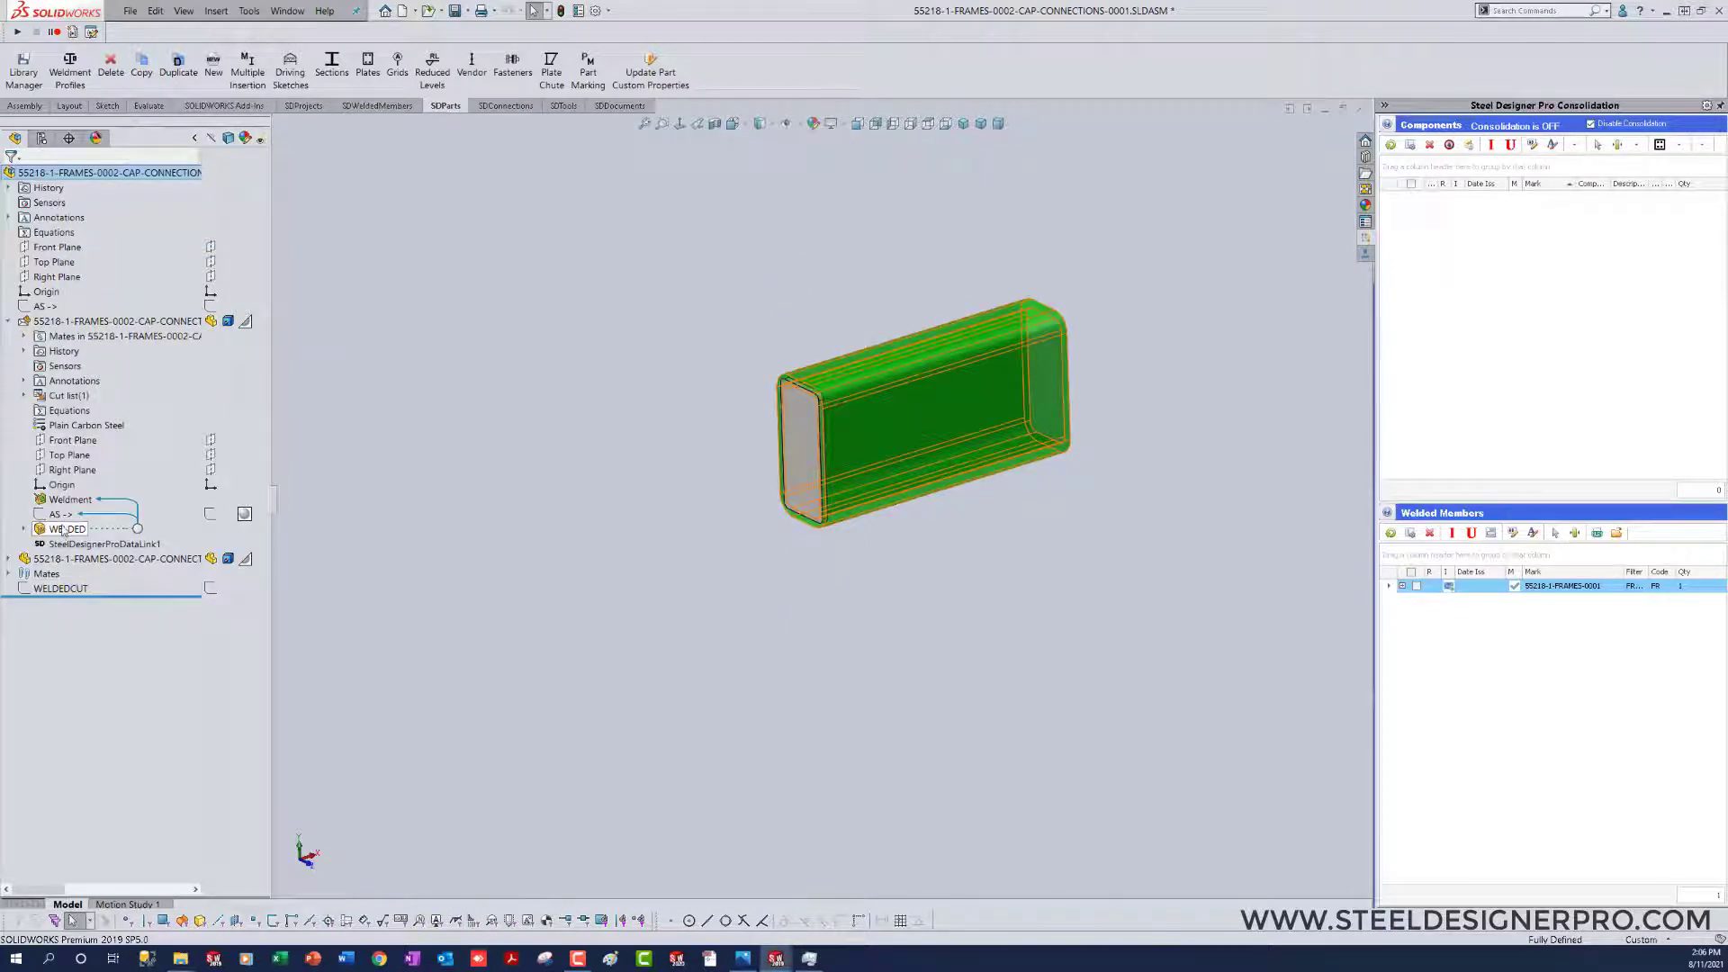
right_click(936, 415)
click(952, 359)
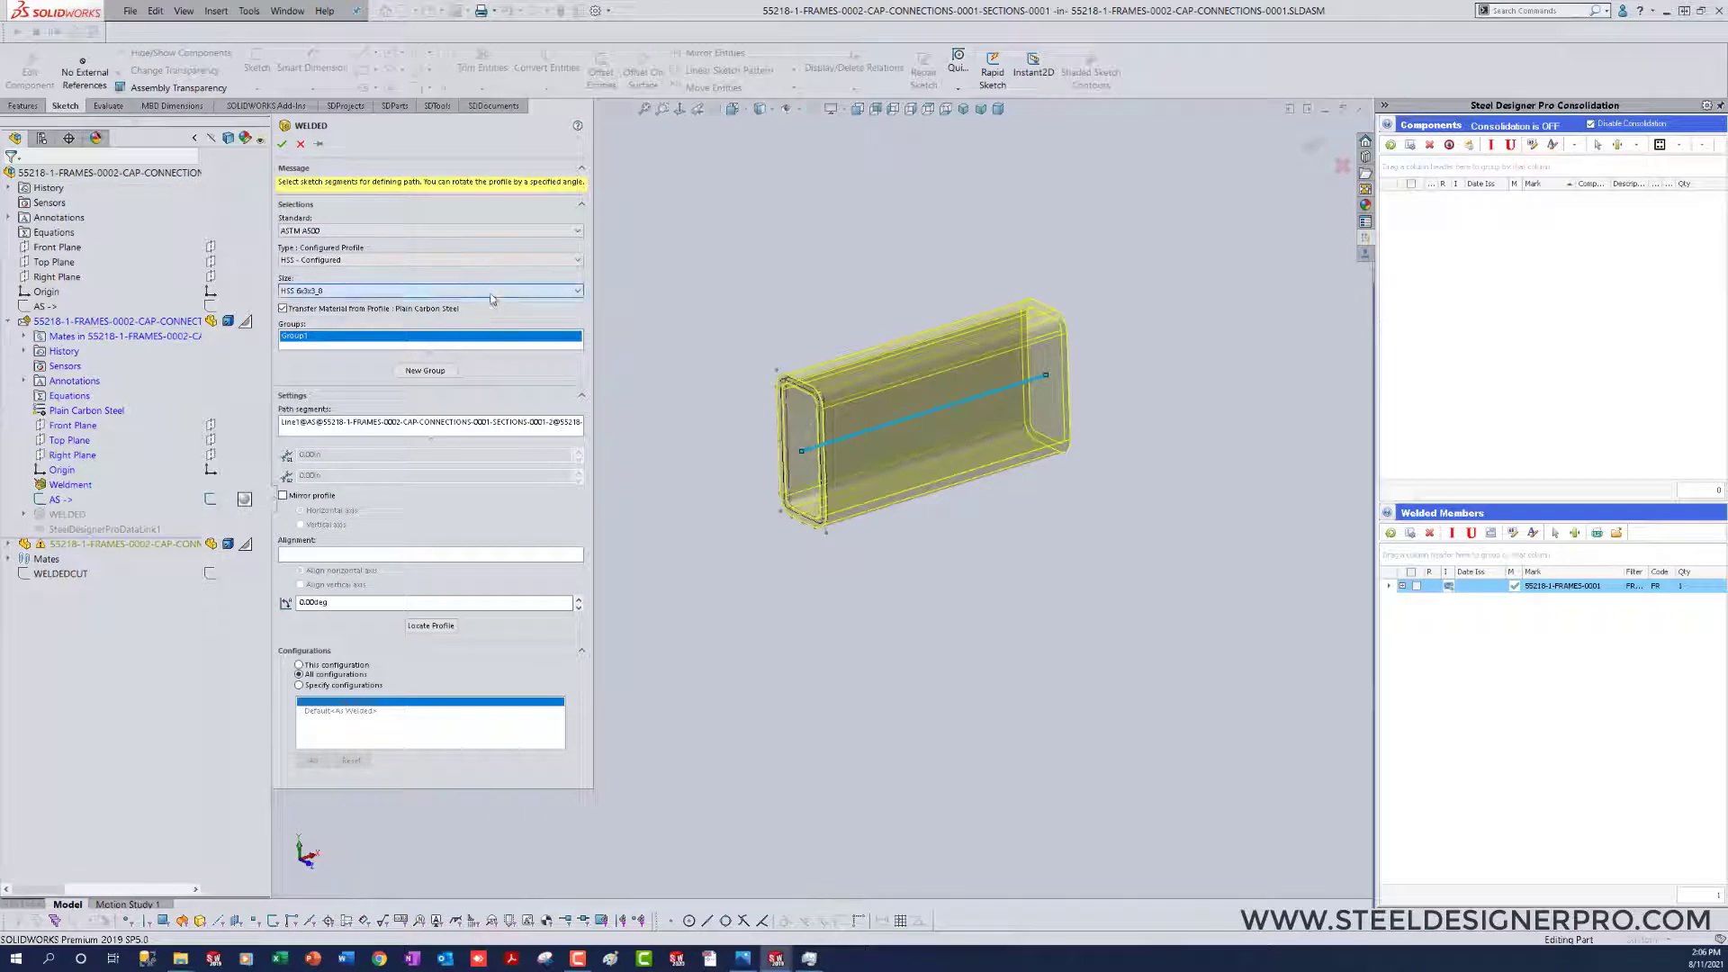
click(492, 291)
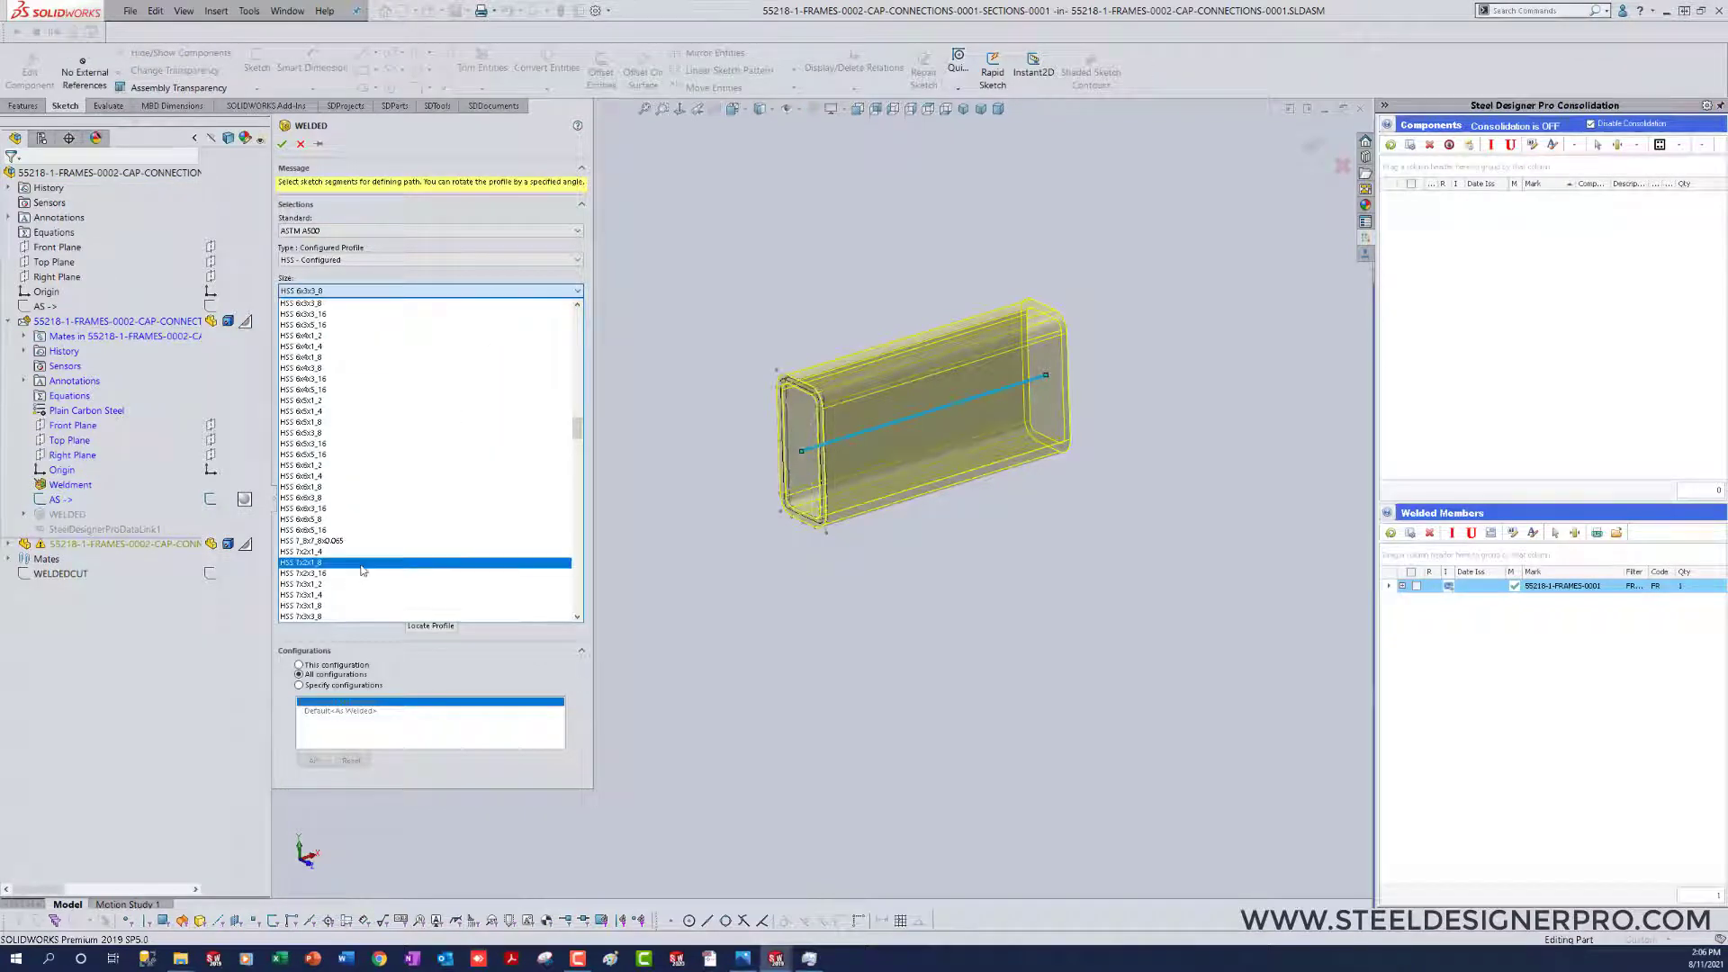
click(468, 583)
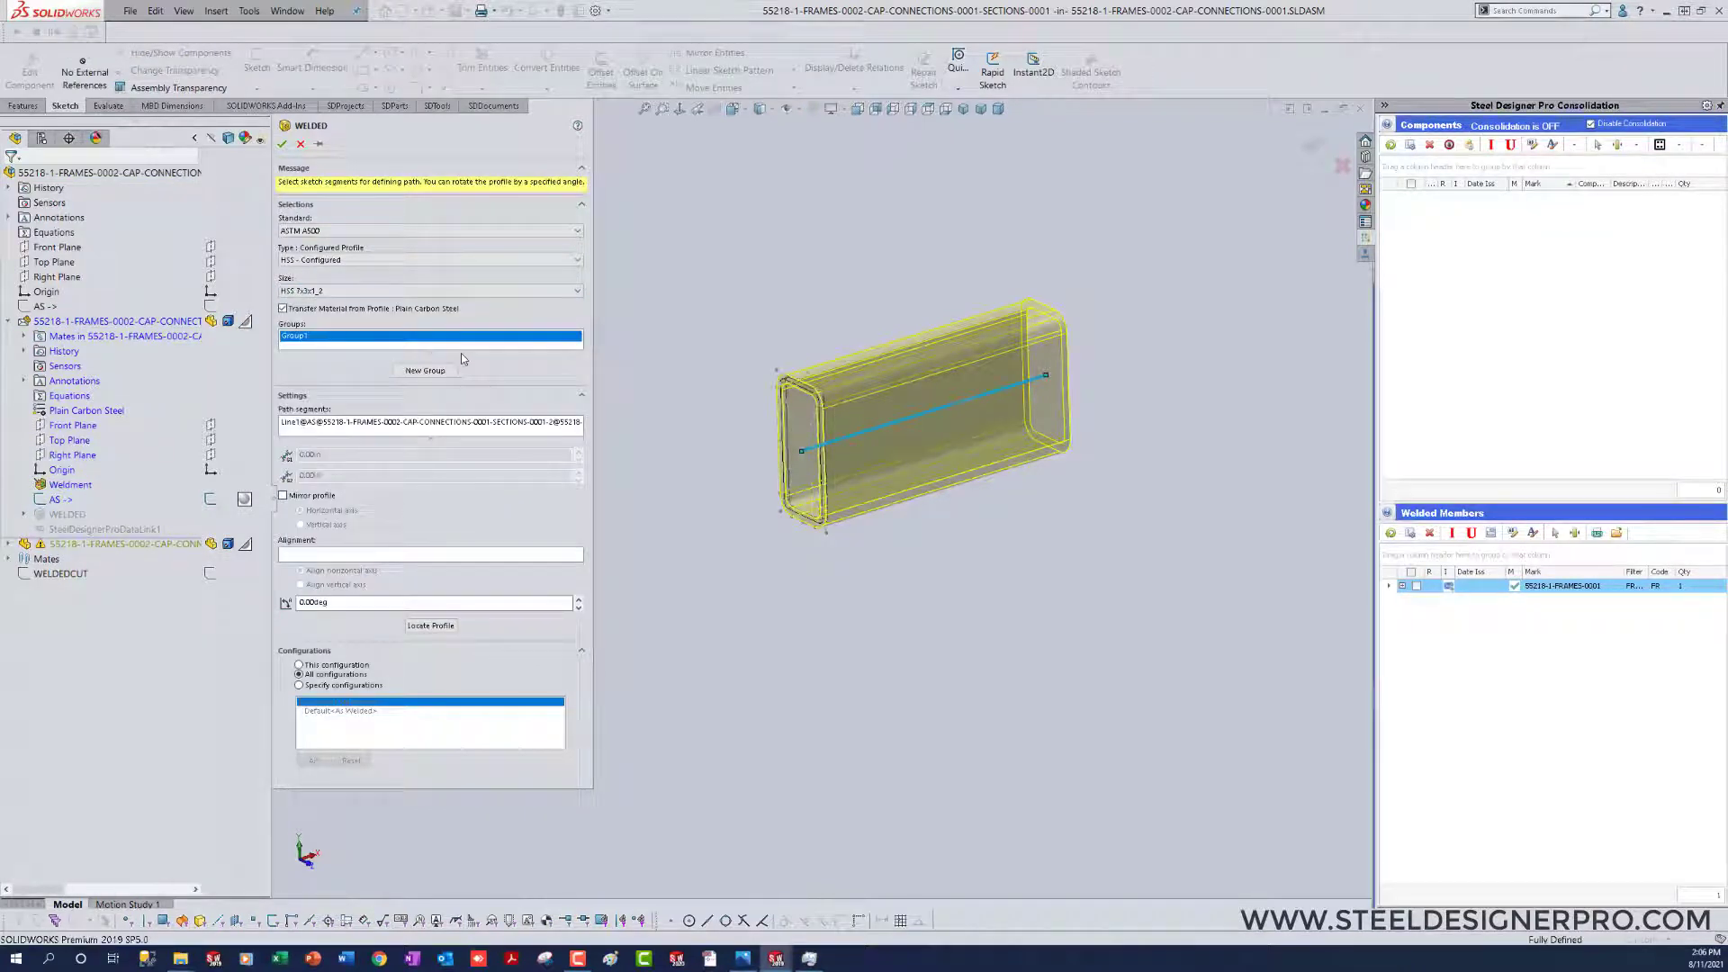
click(283, 144)
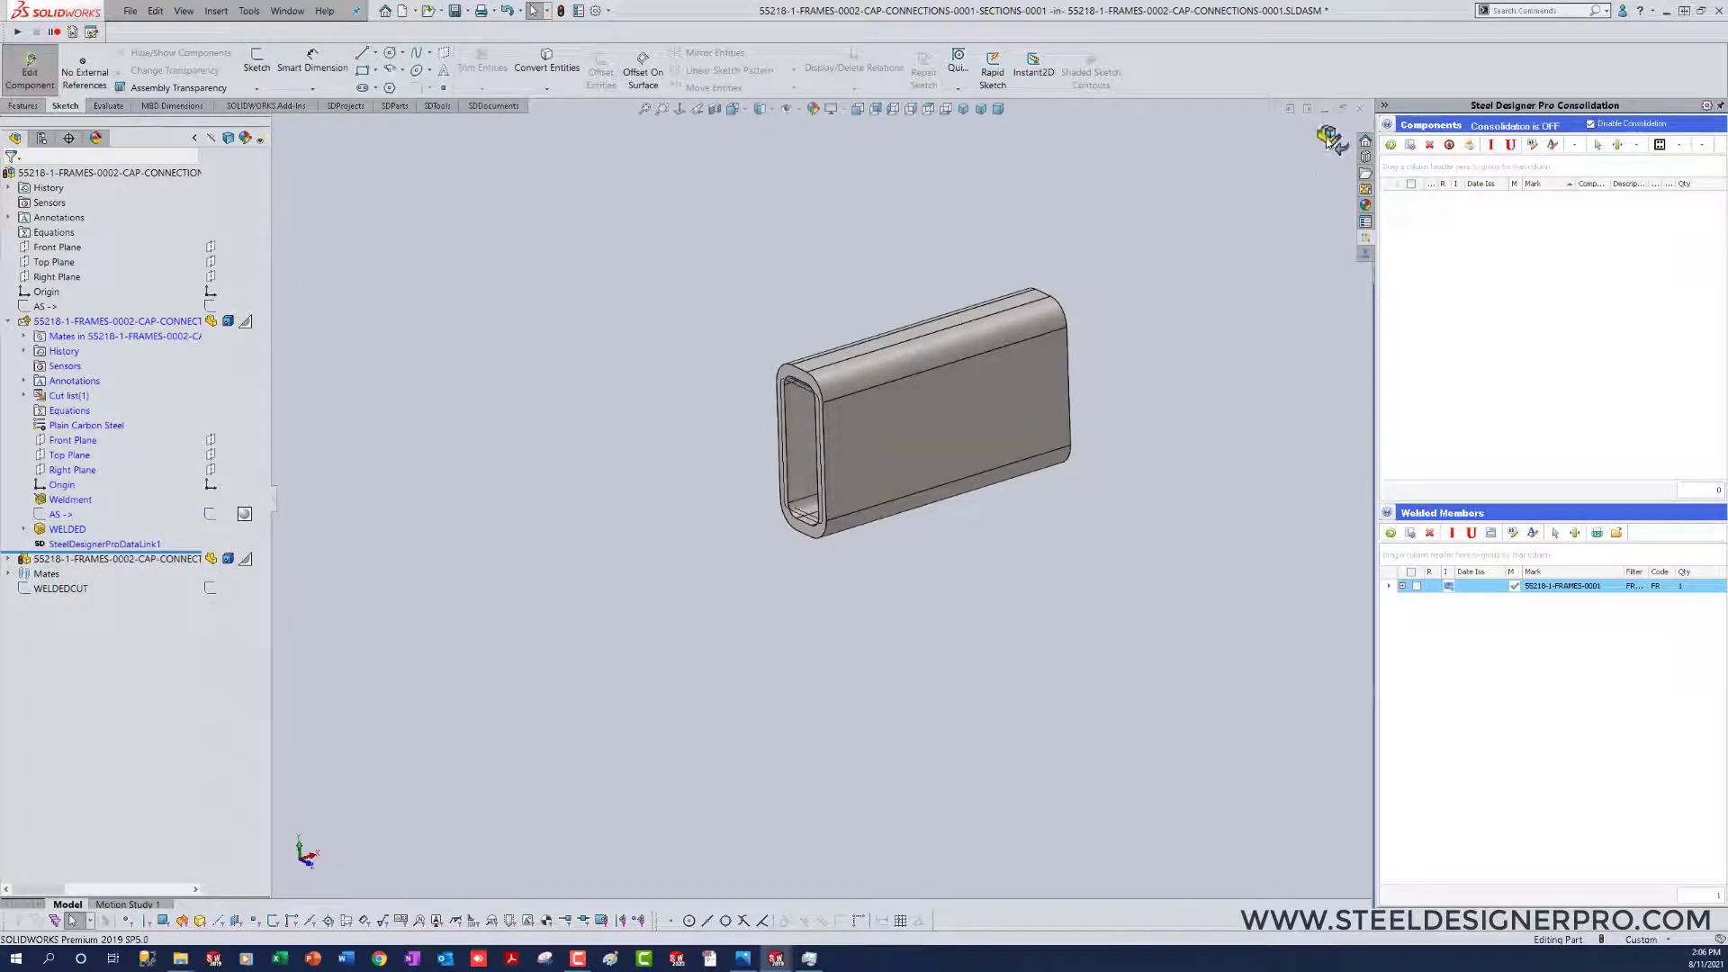
click(1329, 137)
Step: Open the drawing of the cap plate from the assembly
right_drag(1007, 657, 865, 664)
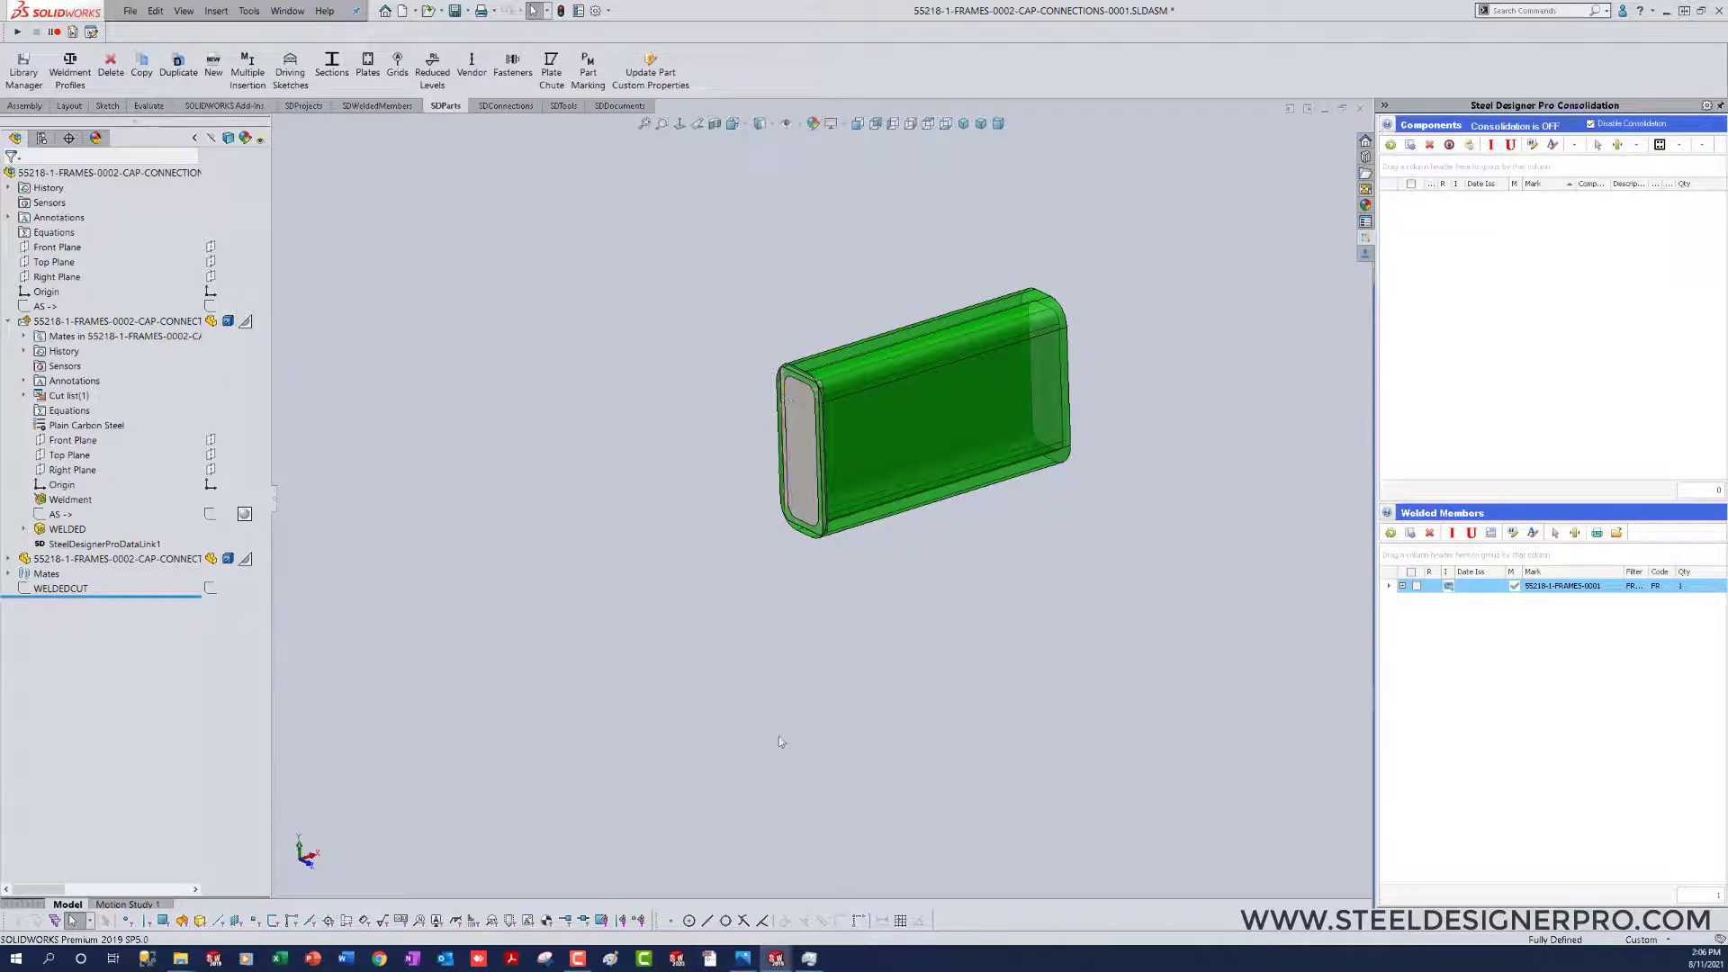
middle_drag(777, 740, 774, 757)
scroll(810, 450, down, 2)
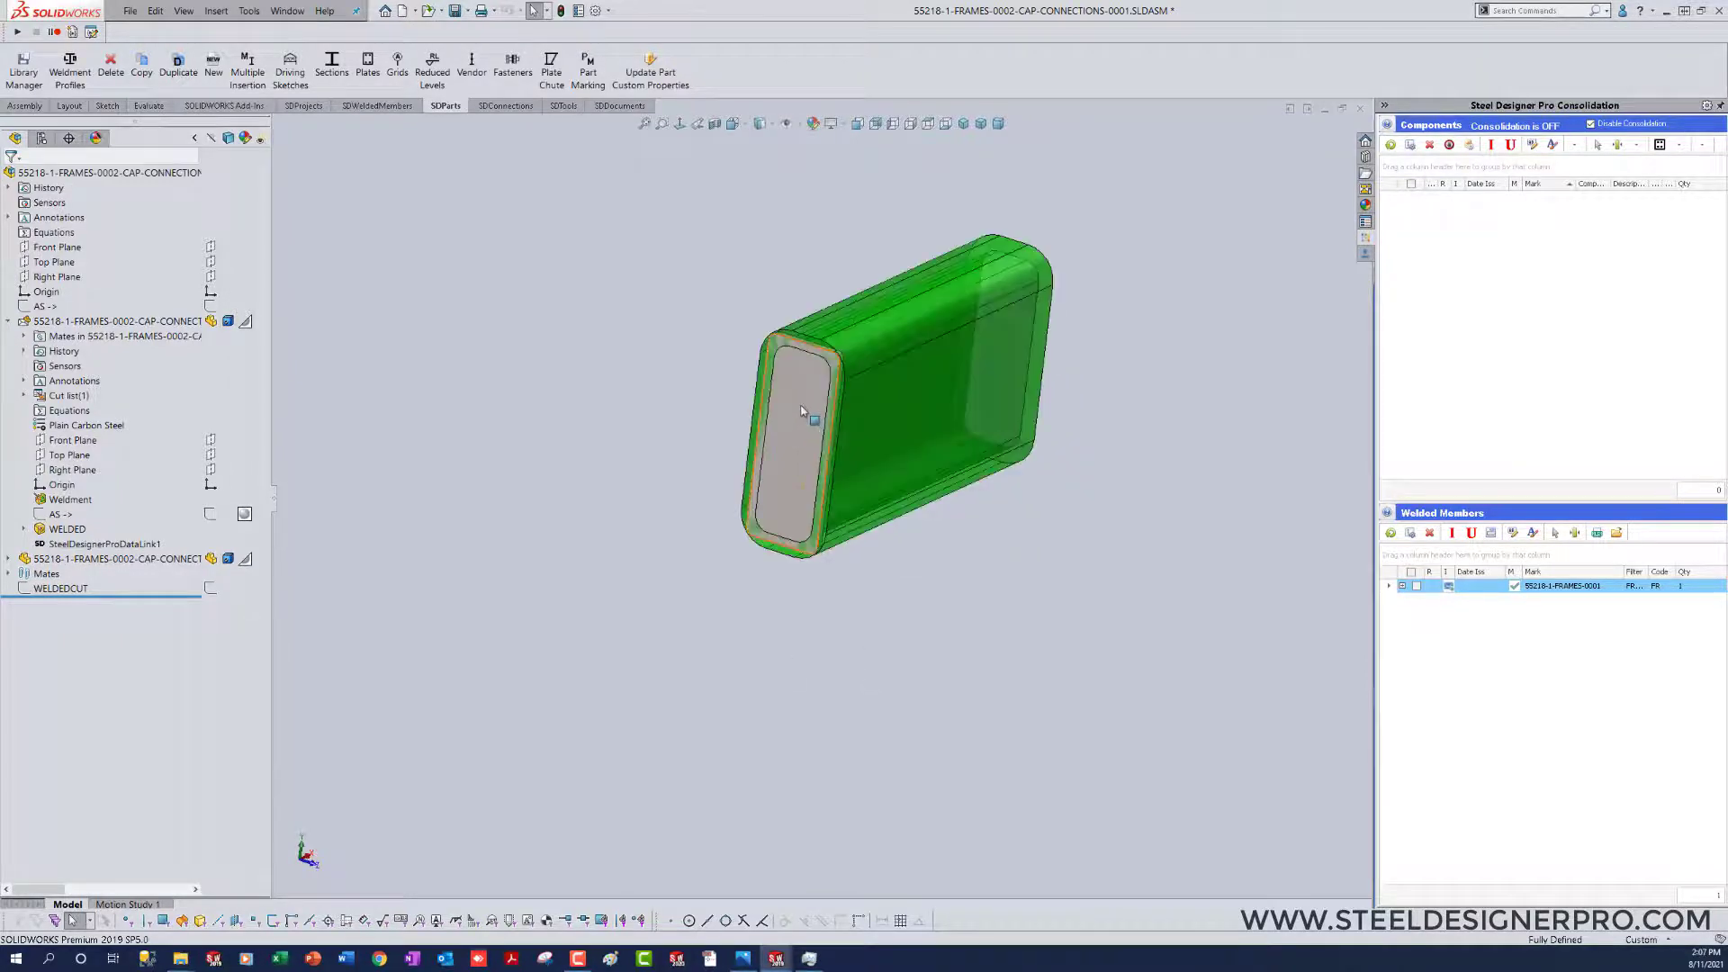
right_click(802, 404)
click(853, 327)
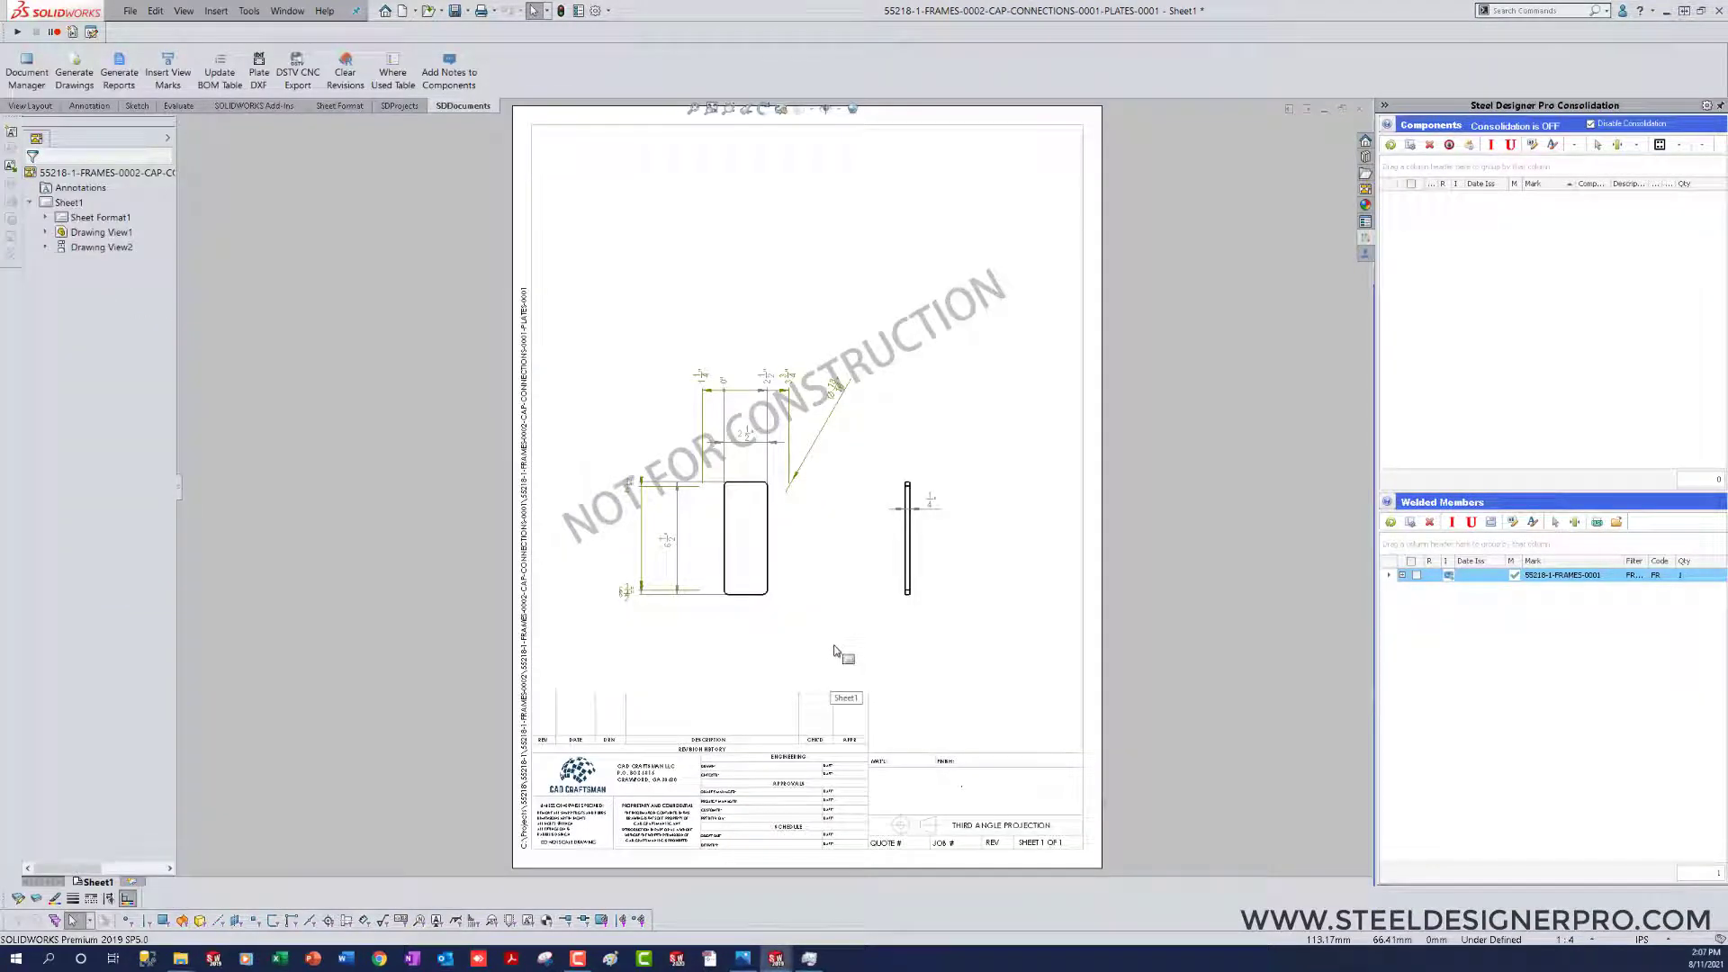
Step: Run the DANGLE UNHIDE.swp macro from the MACRO library folder on the cap plate's drawing sheet
click(837, 651)
key(m)
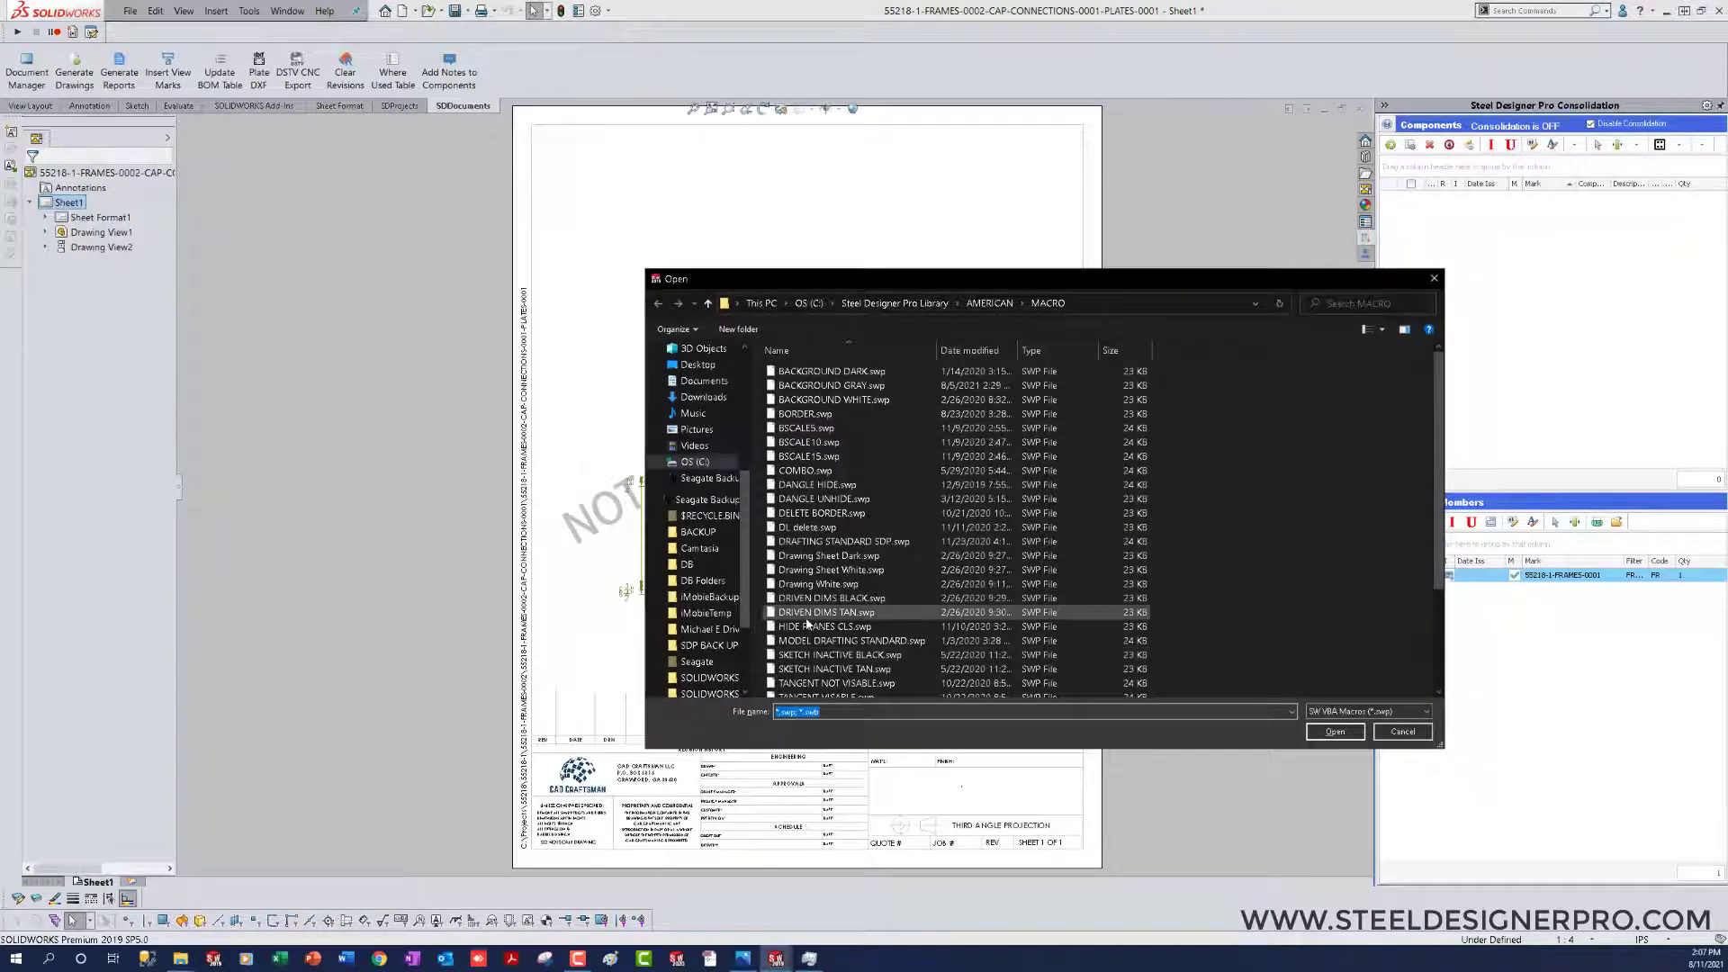
double_click(810, 498)
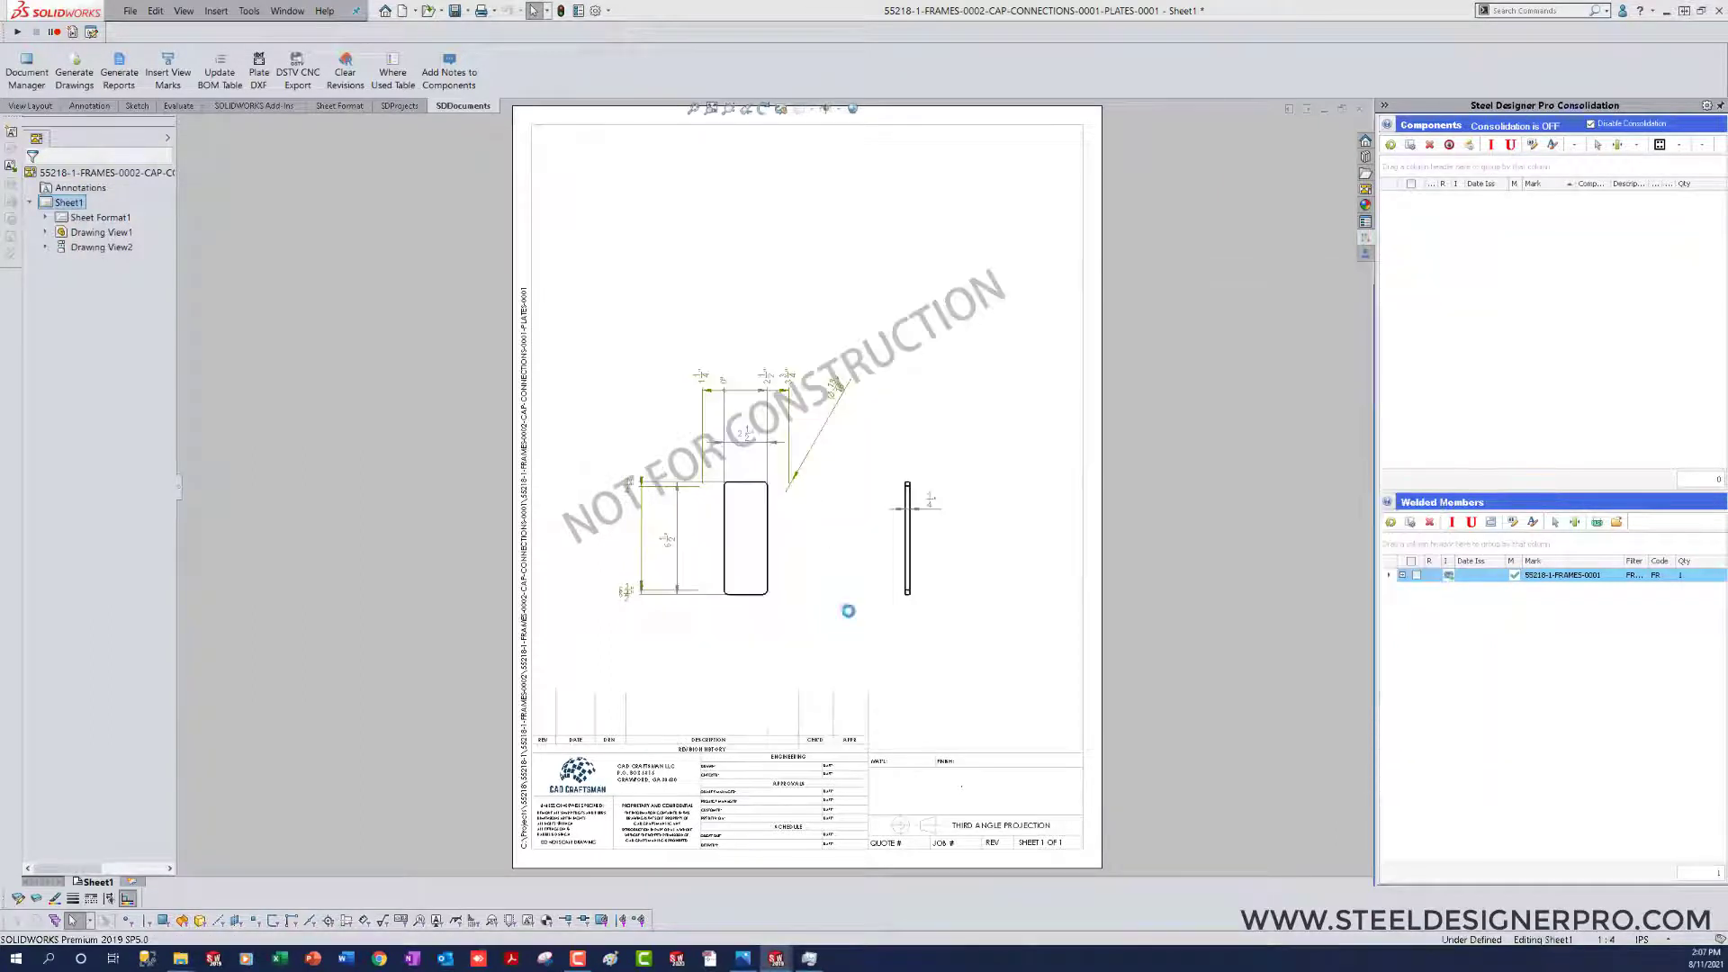
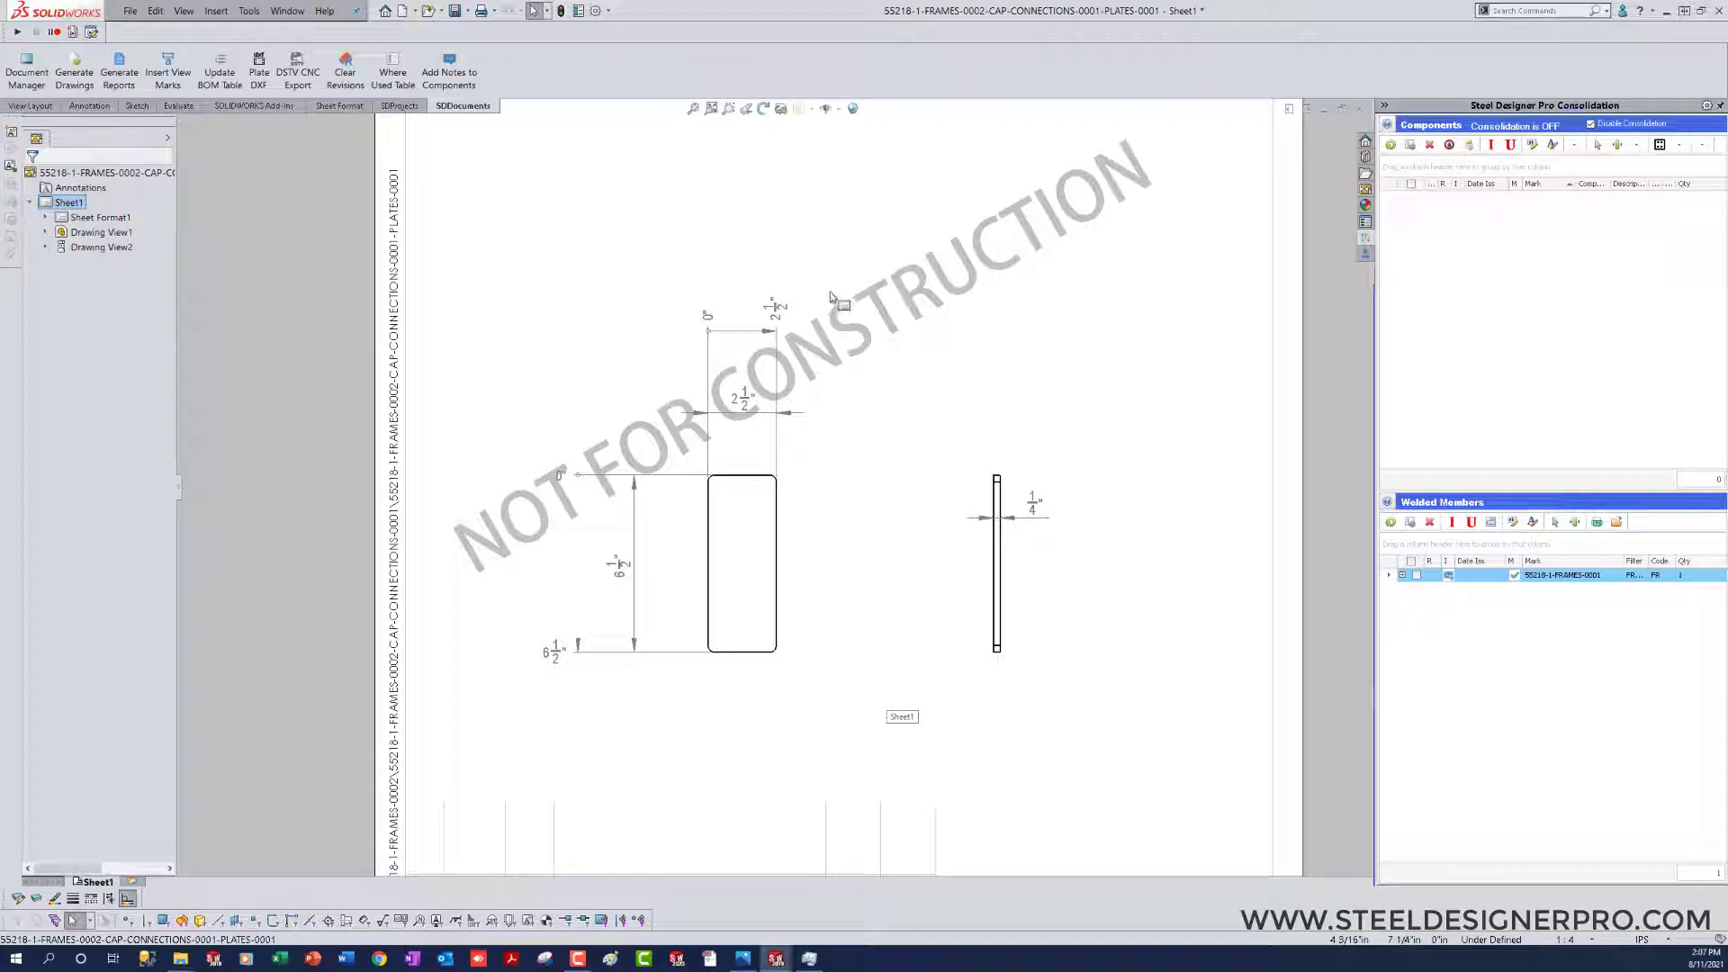
Step: Dimension the rounded corner radius of the cap plate in the front view
click(710, 322)
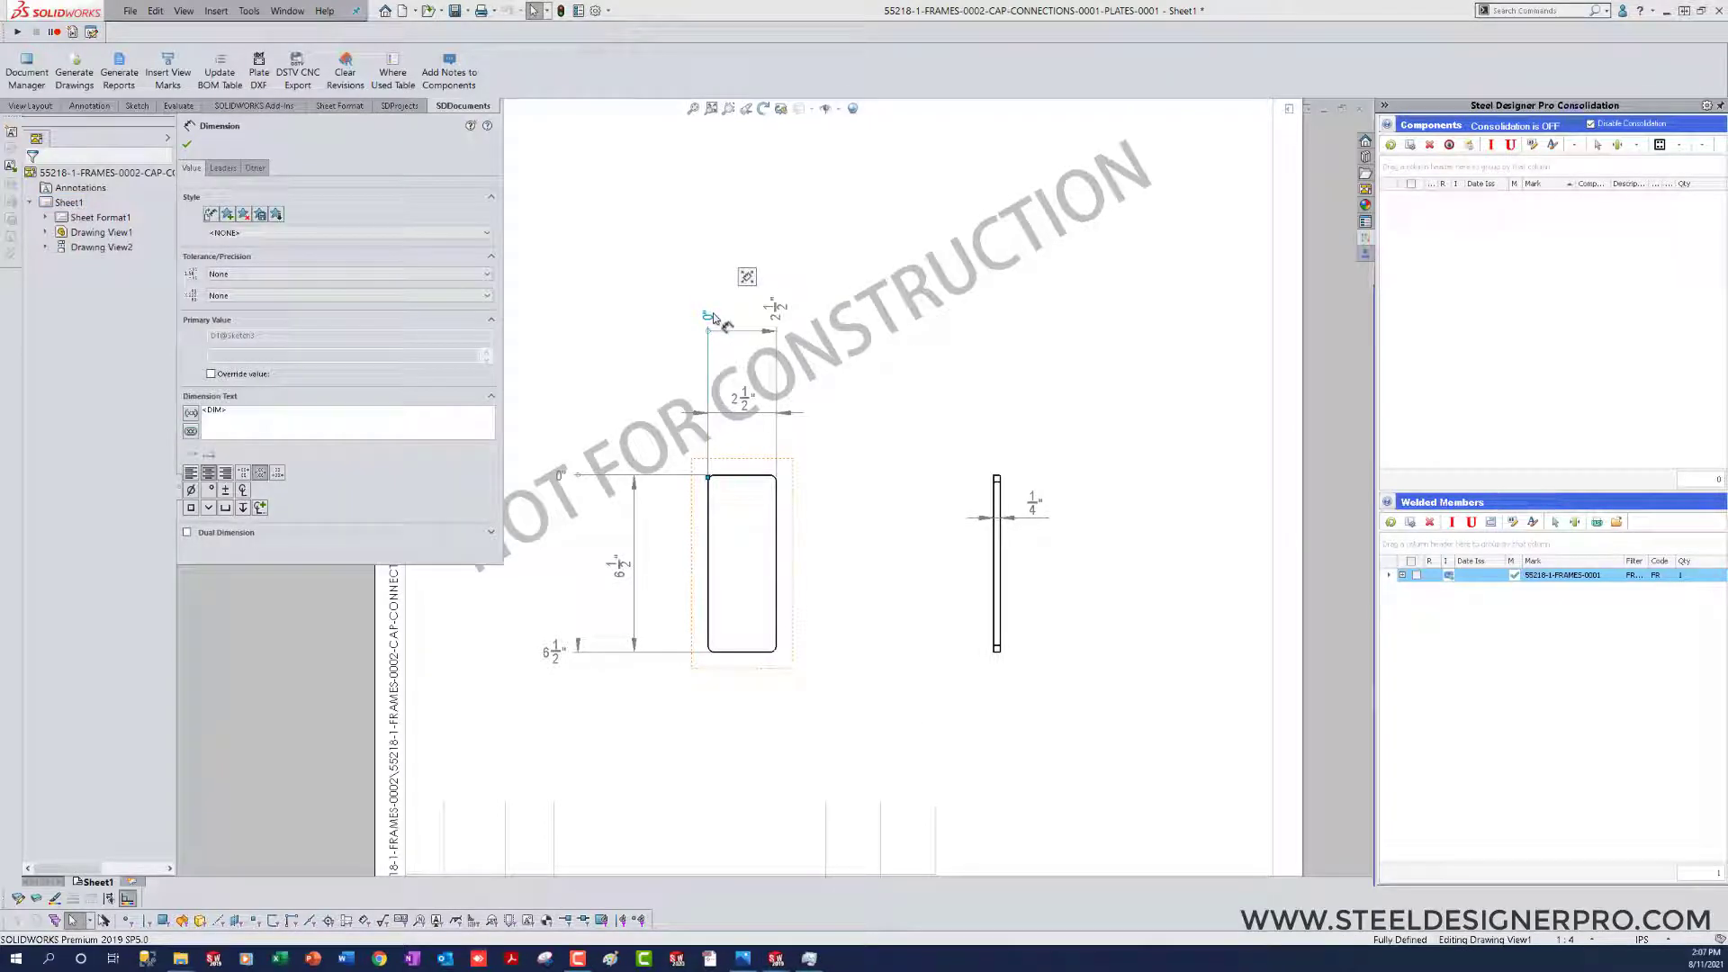
click(859, 664)
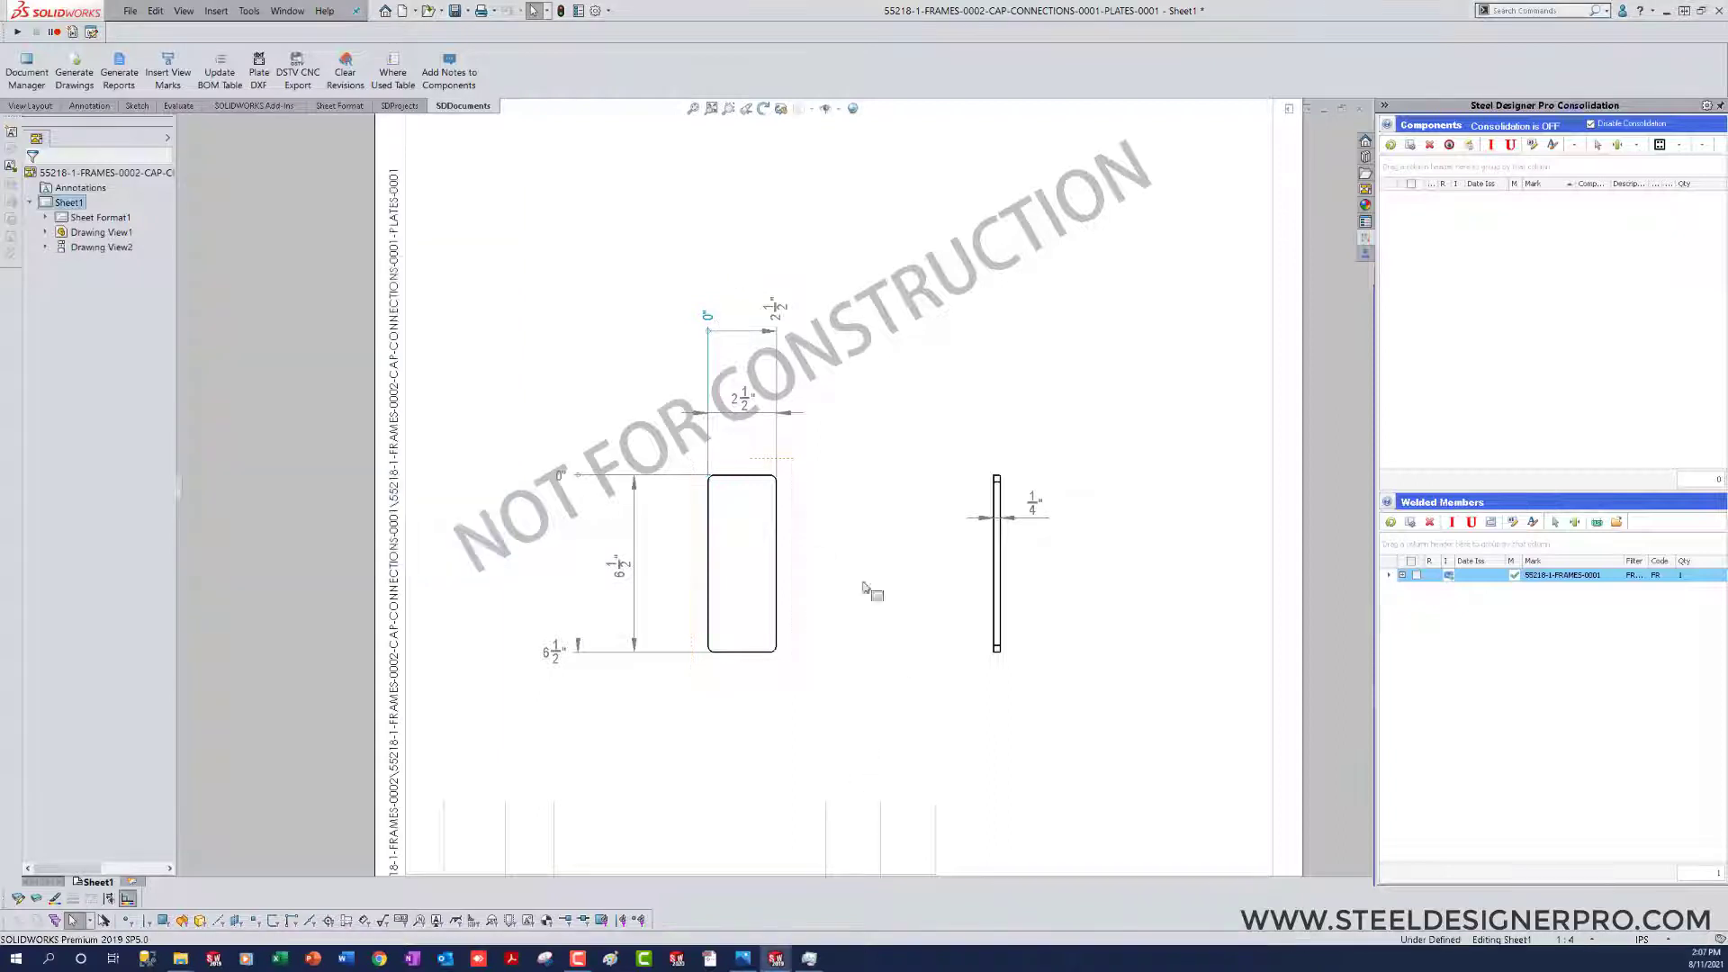
key(d)
scroll(848, 504, down, 3)
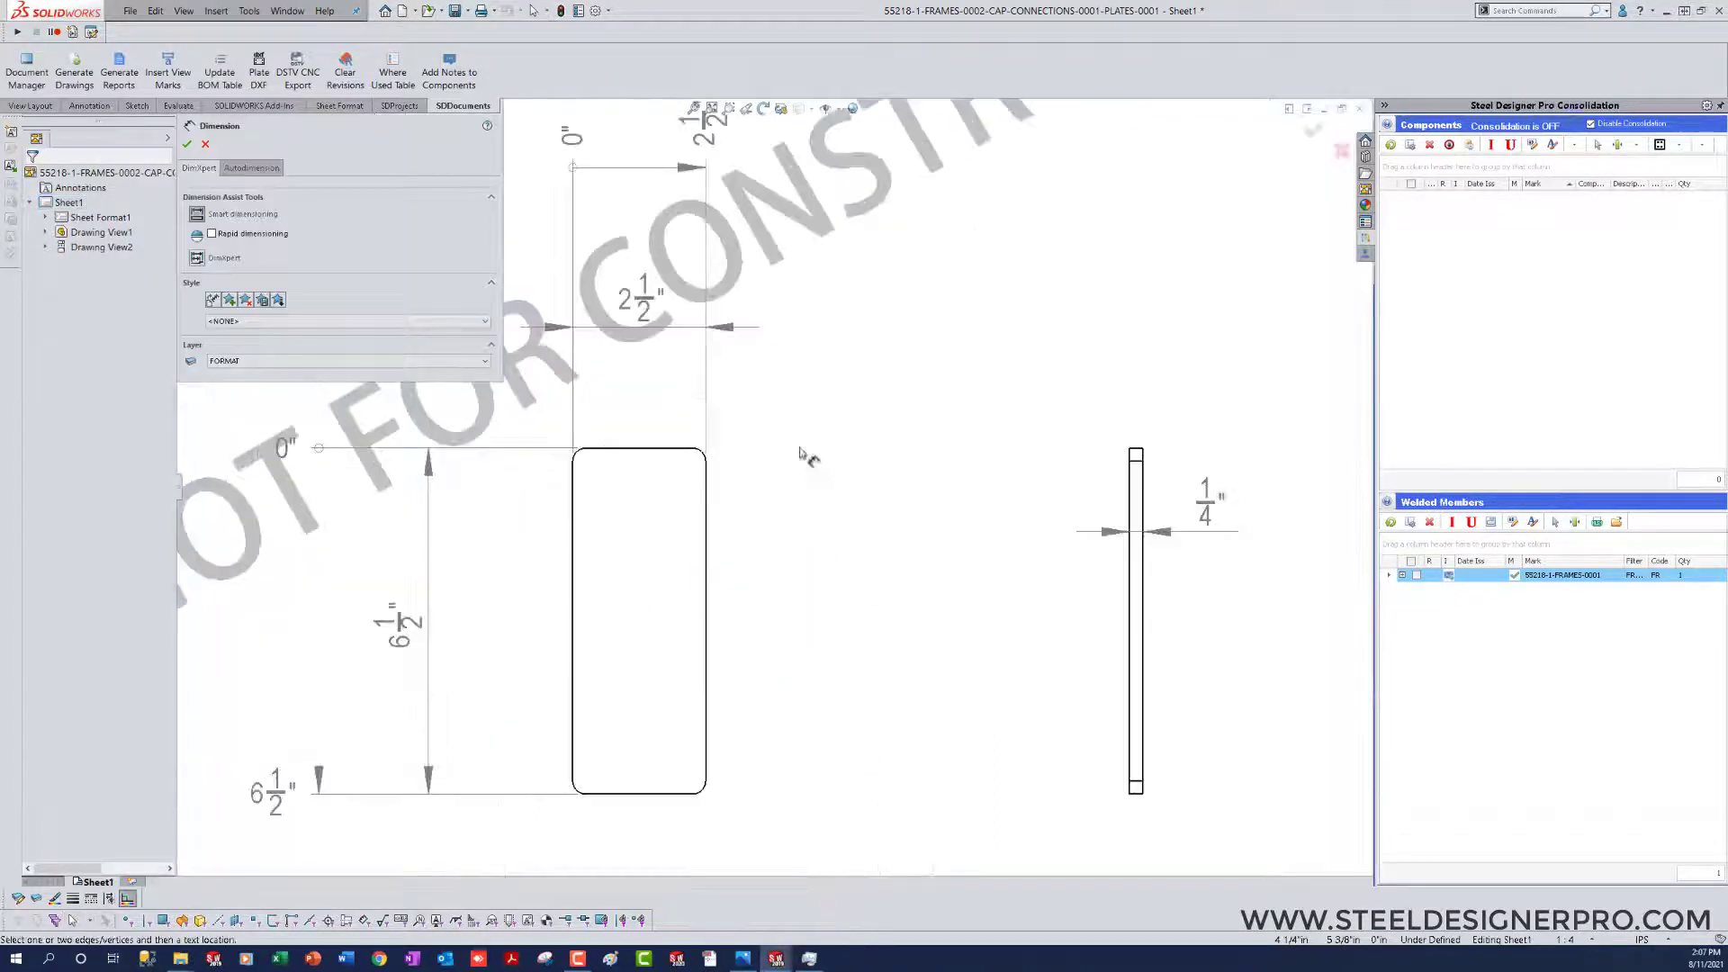
click(707, 456)
click(782, 396)
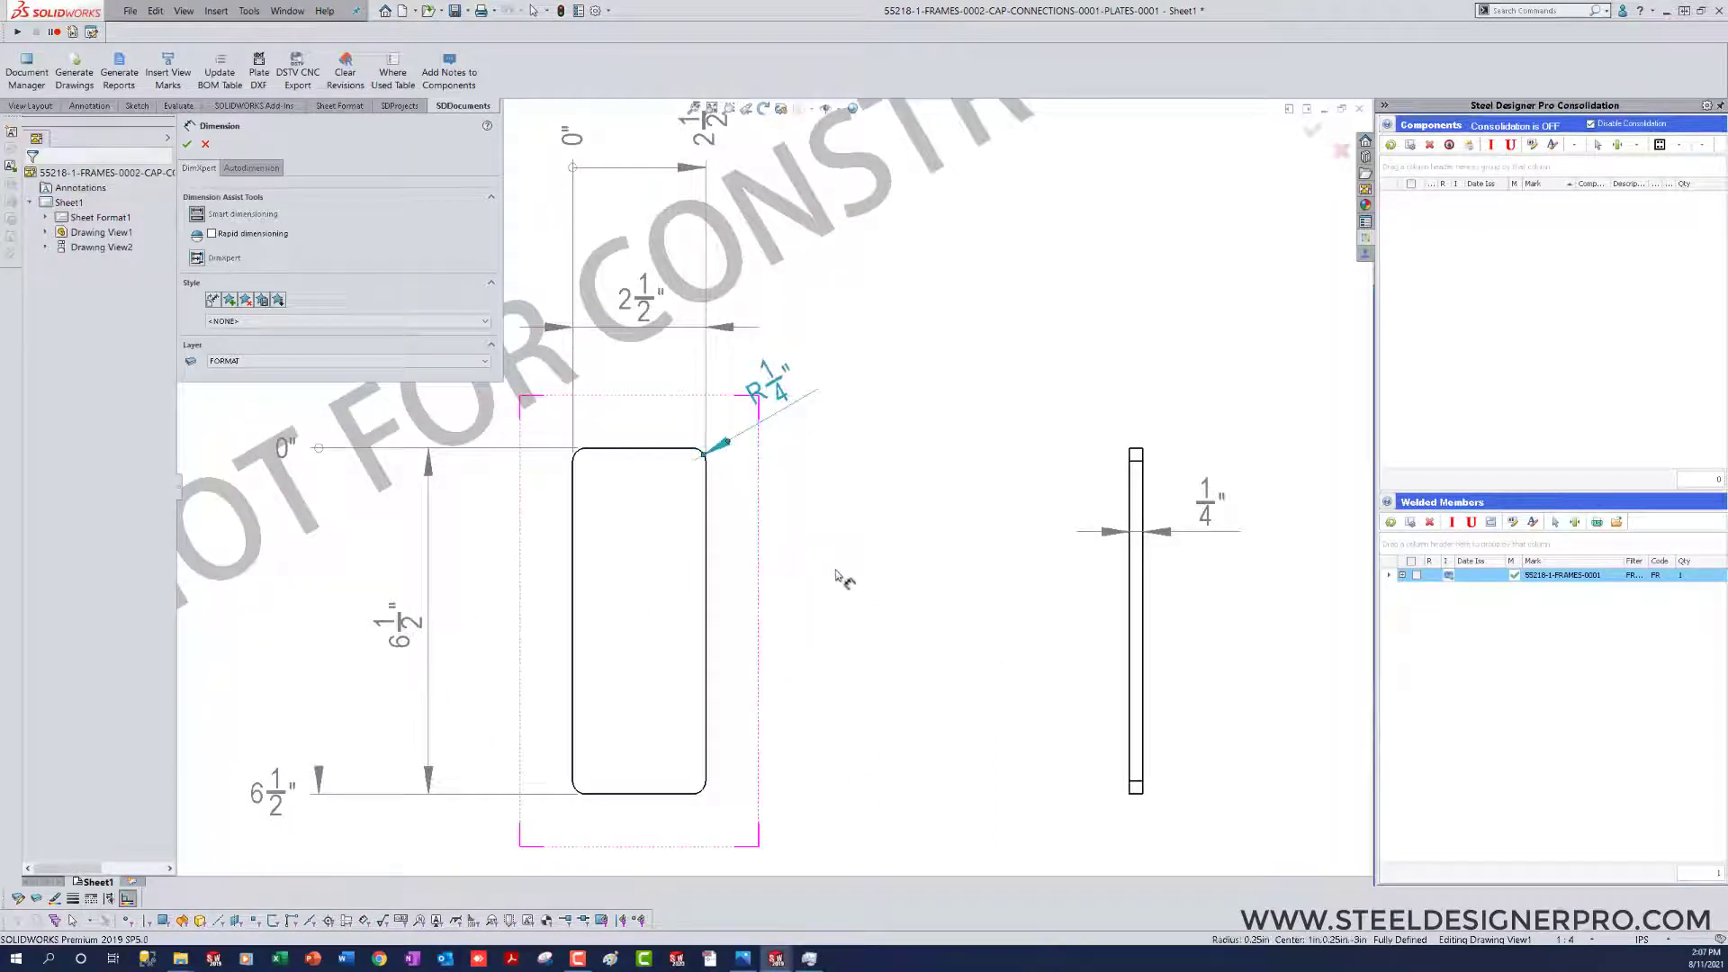
key(Escape)
key(f)
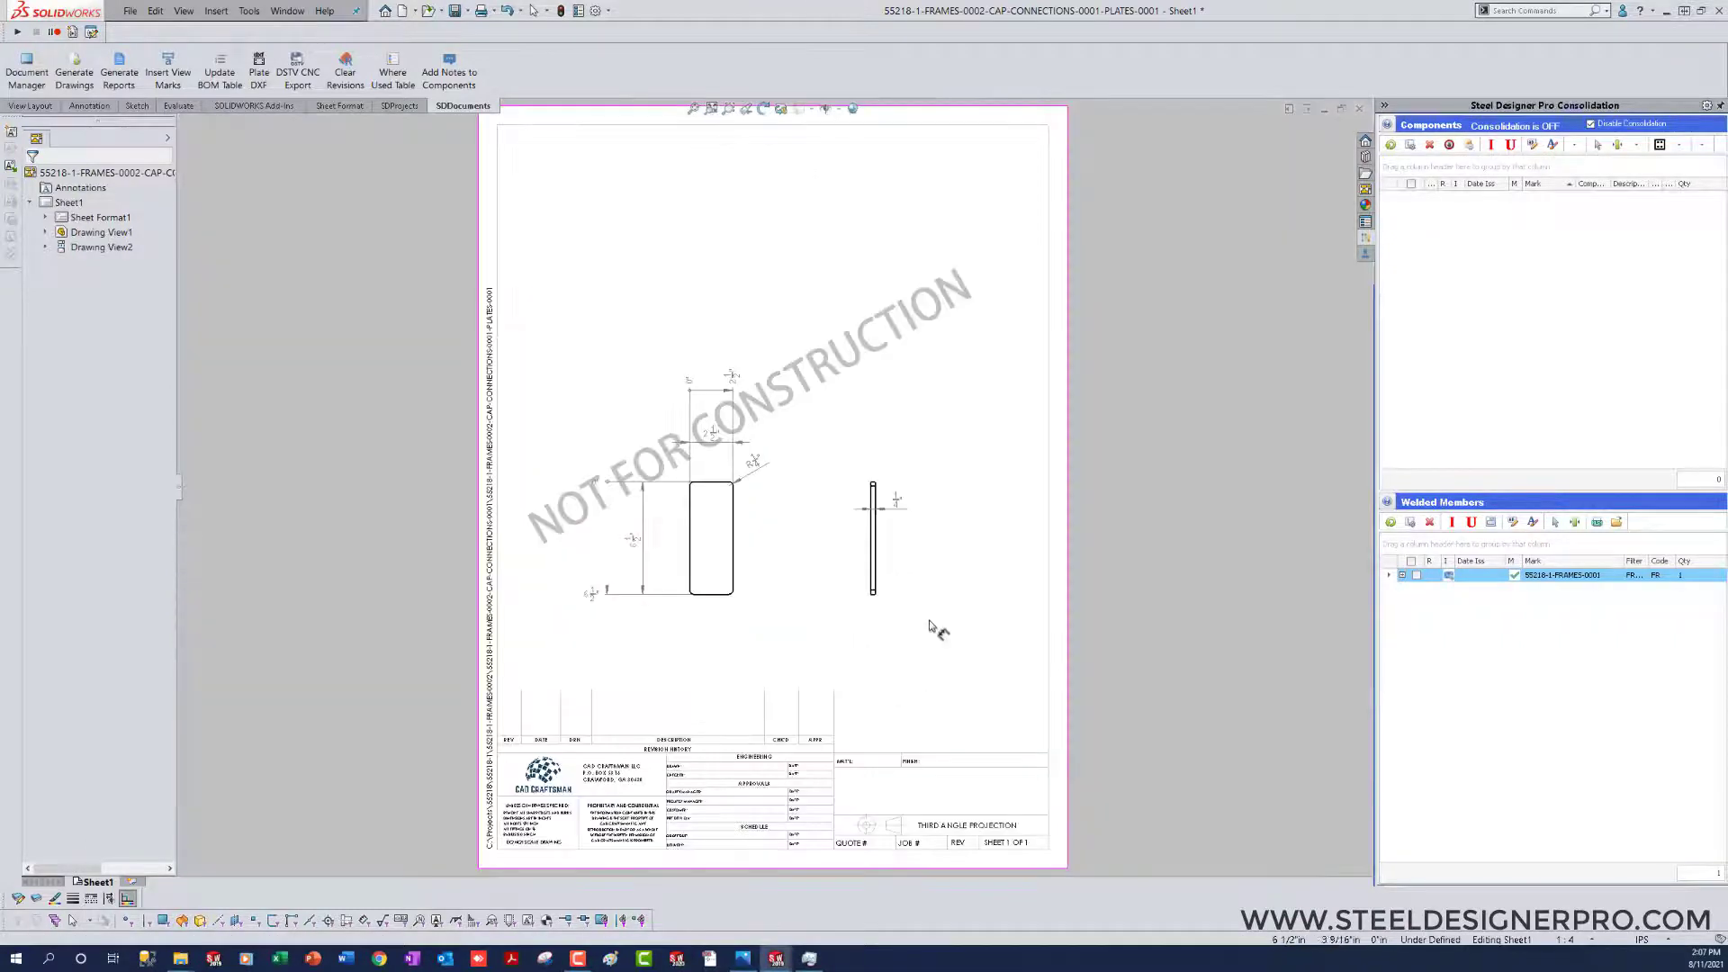
Step: Save and close the cap plate drawing, and return to the 55218-1 top-level assembly
key(ctrl+s)
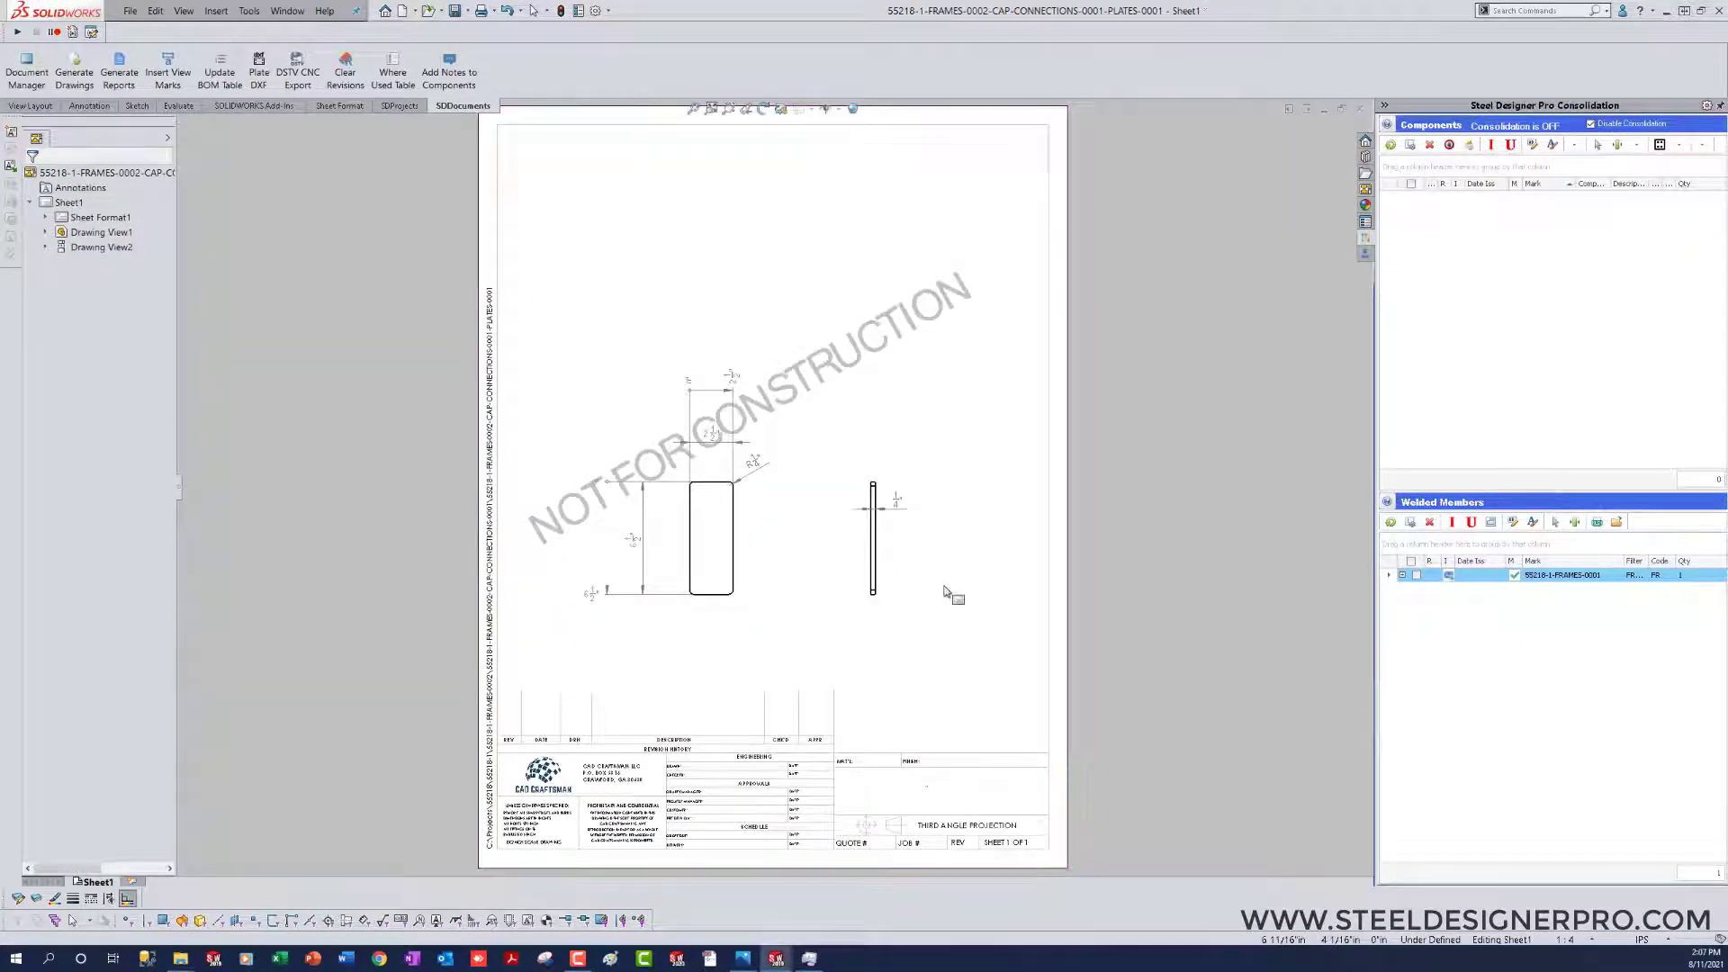
key(ctrl+w)
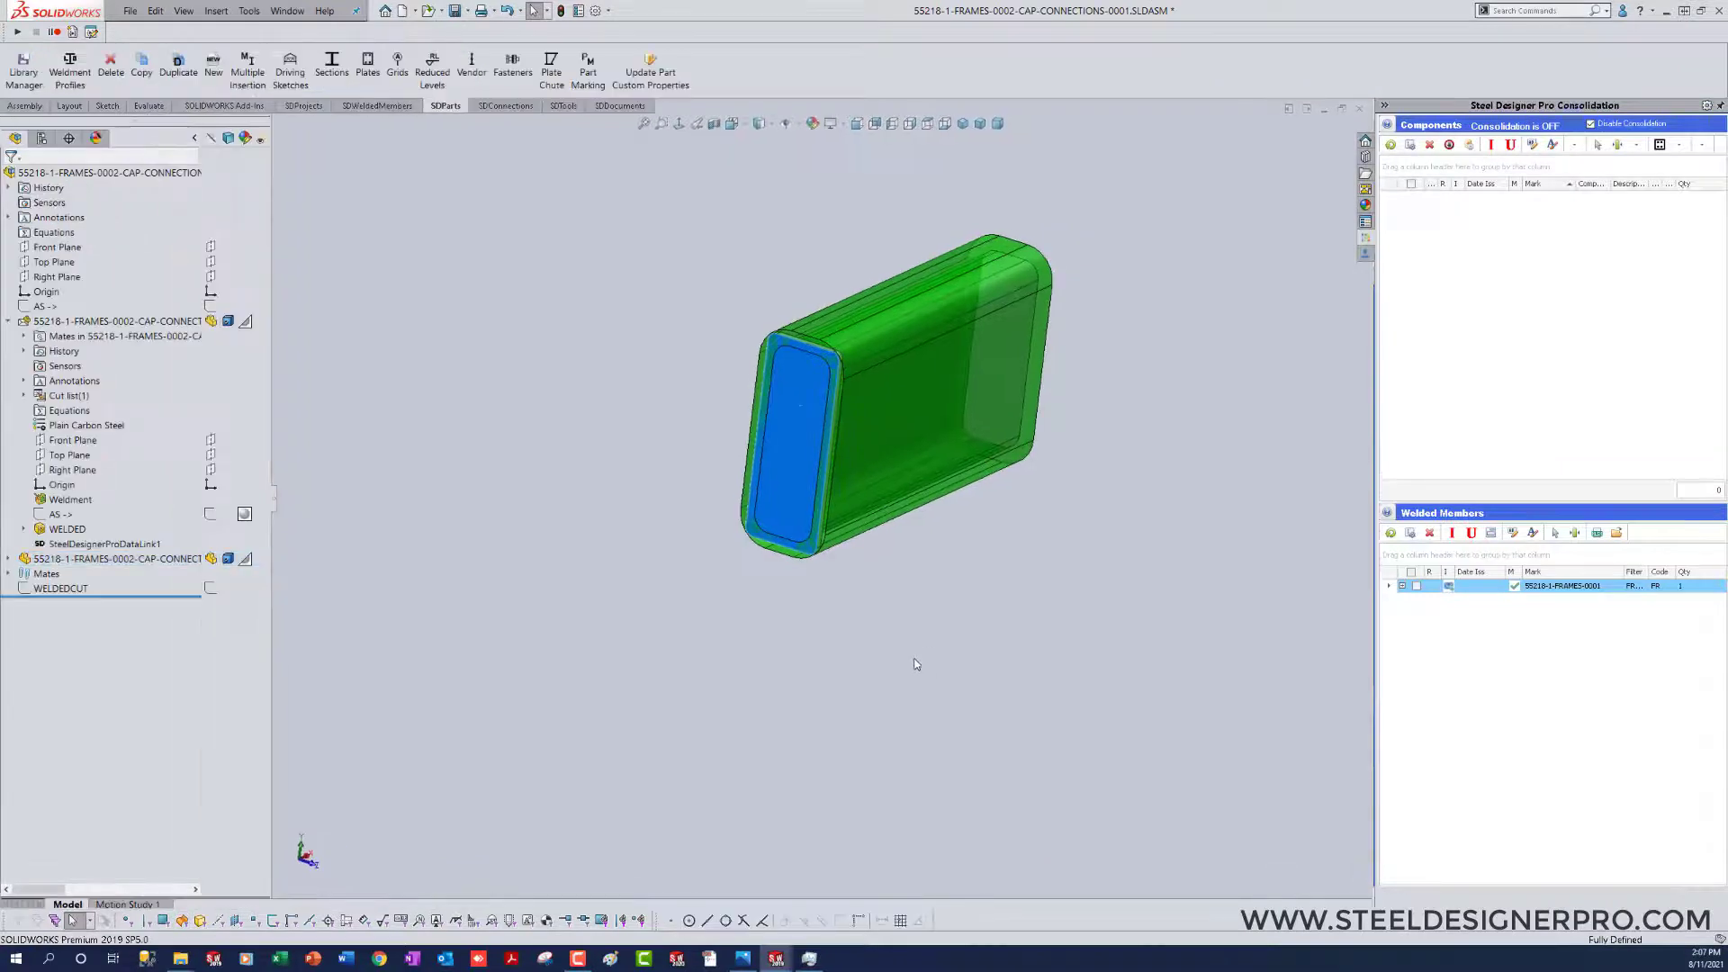
key(Escape)
mouse_move(880, 666)
right_down()
mouse_move(981, 690)
mouse_move(916, 738)
right_up()
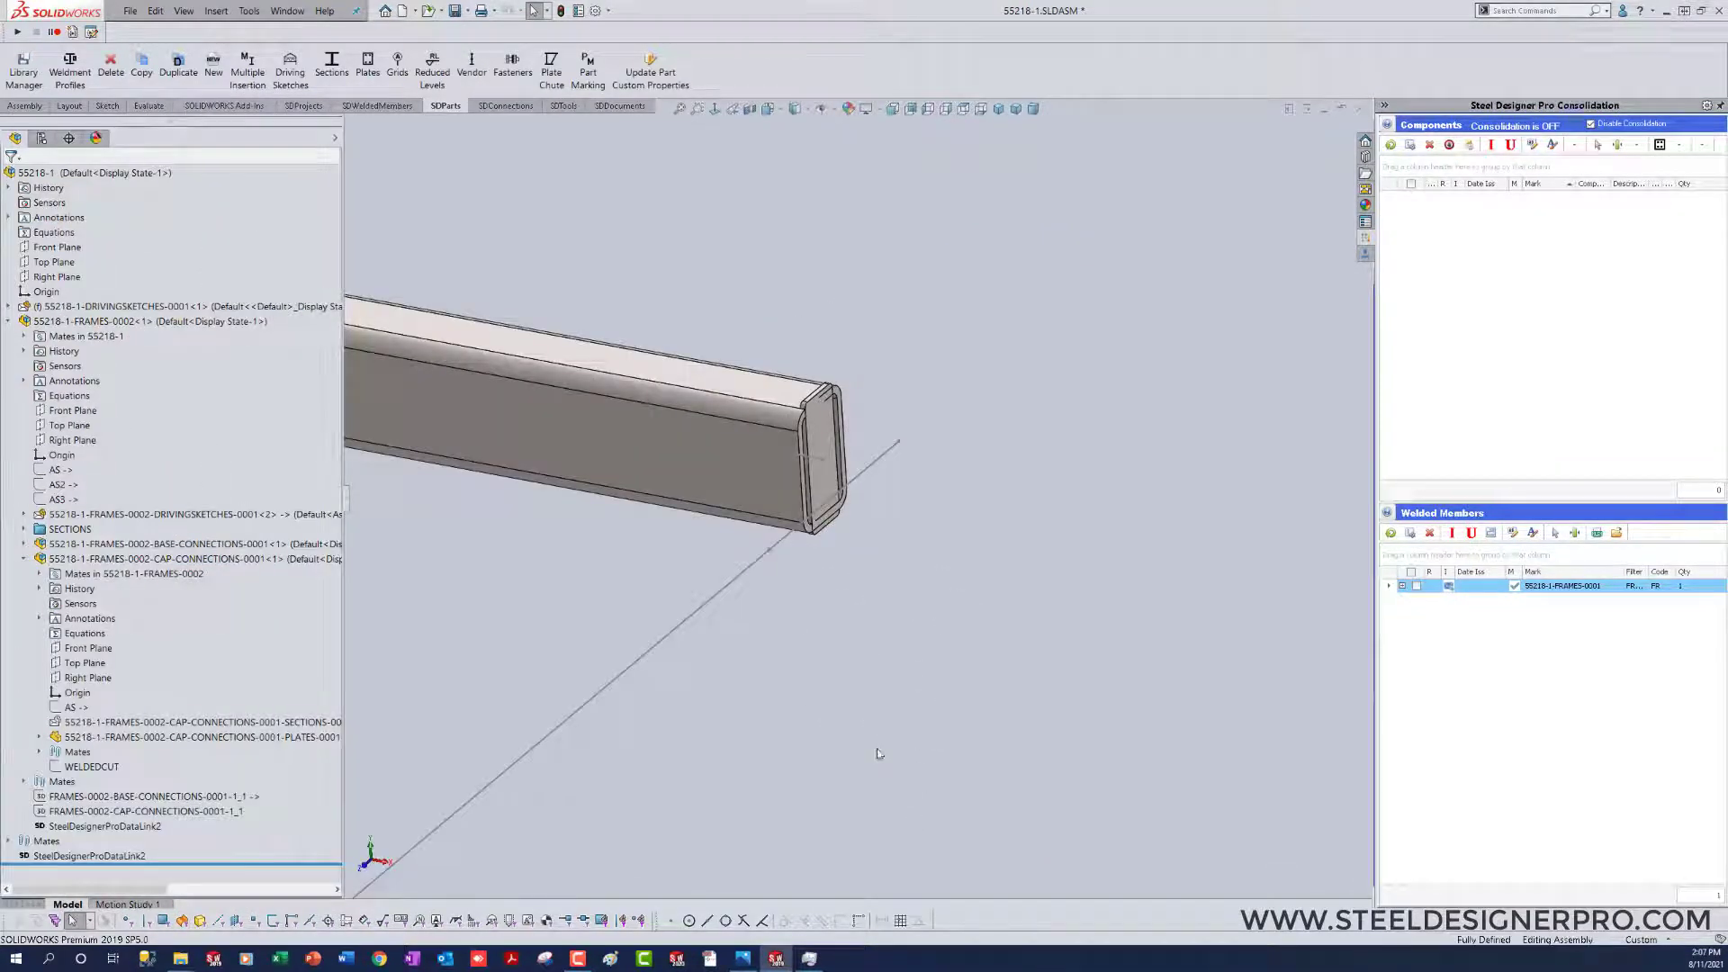
Step: Delete the FRAMES-0002-CAP-CONNECTIONS-0001-1_1 feature that locates the cap connection in the frame subassembly
middle_drag(861, 629, 860, 614)
click(894, 493)
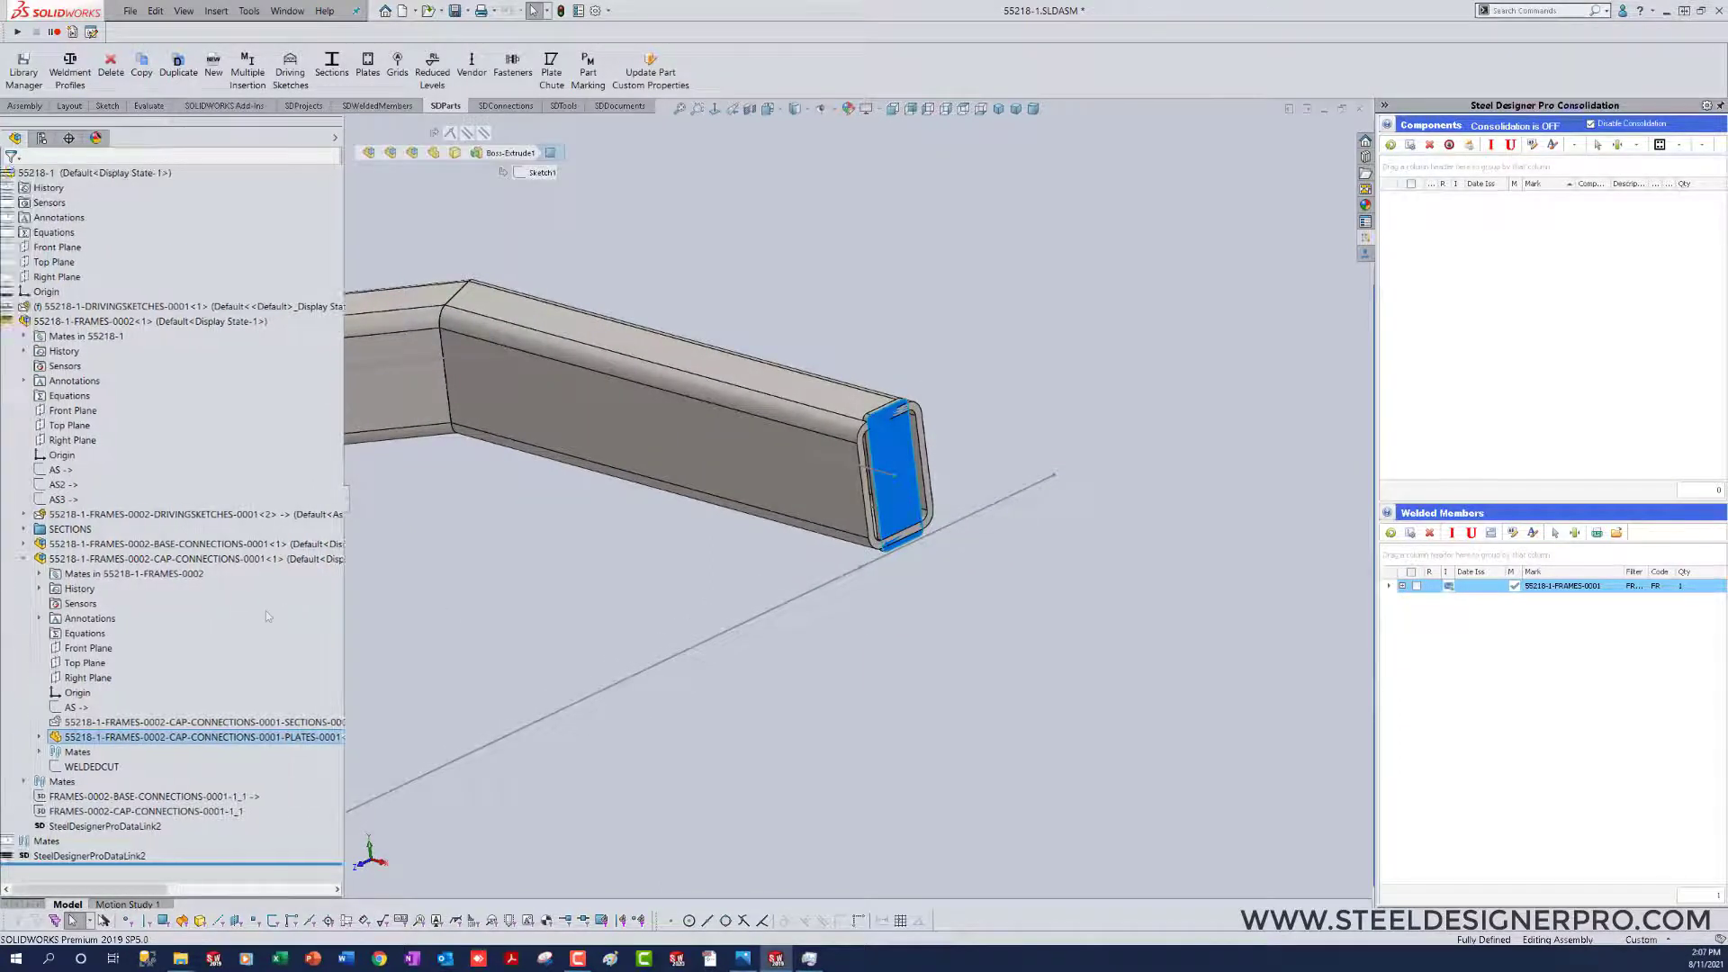
click(110, 811)
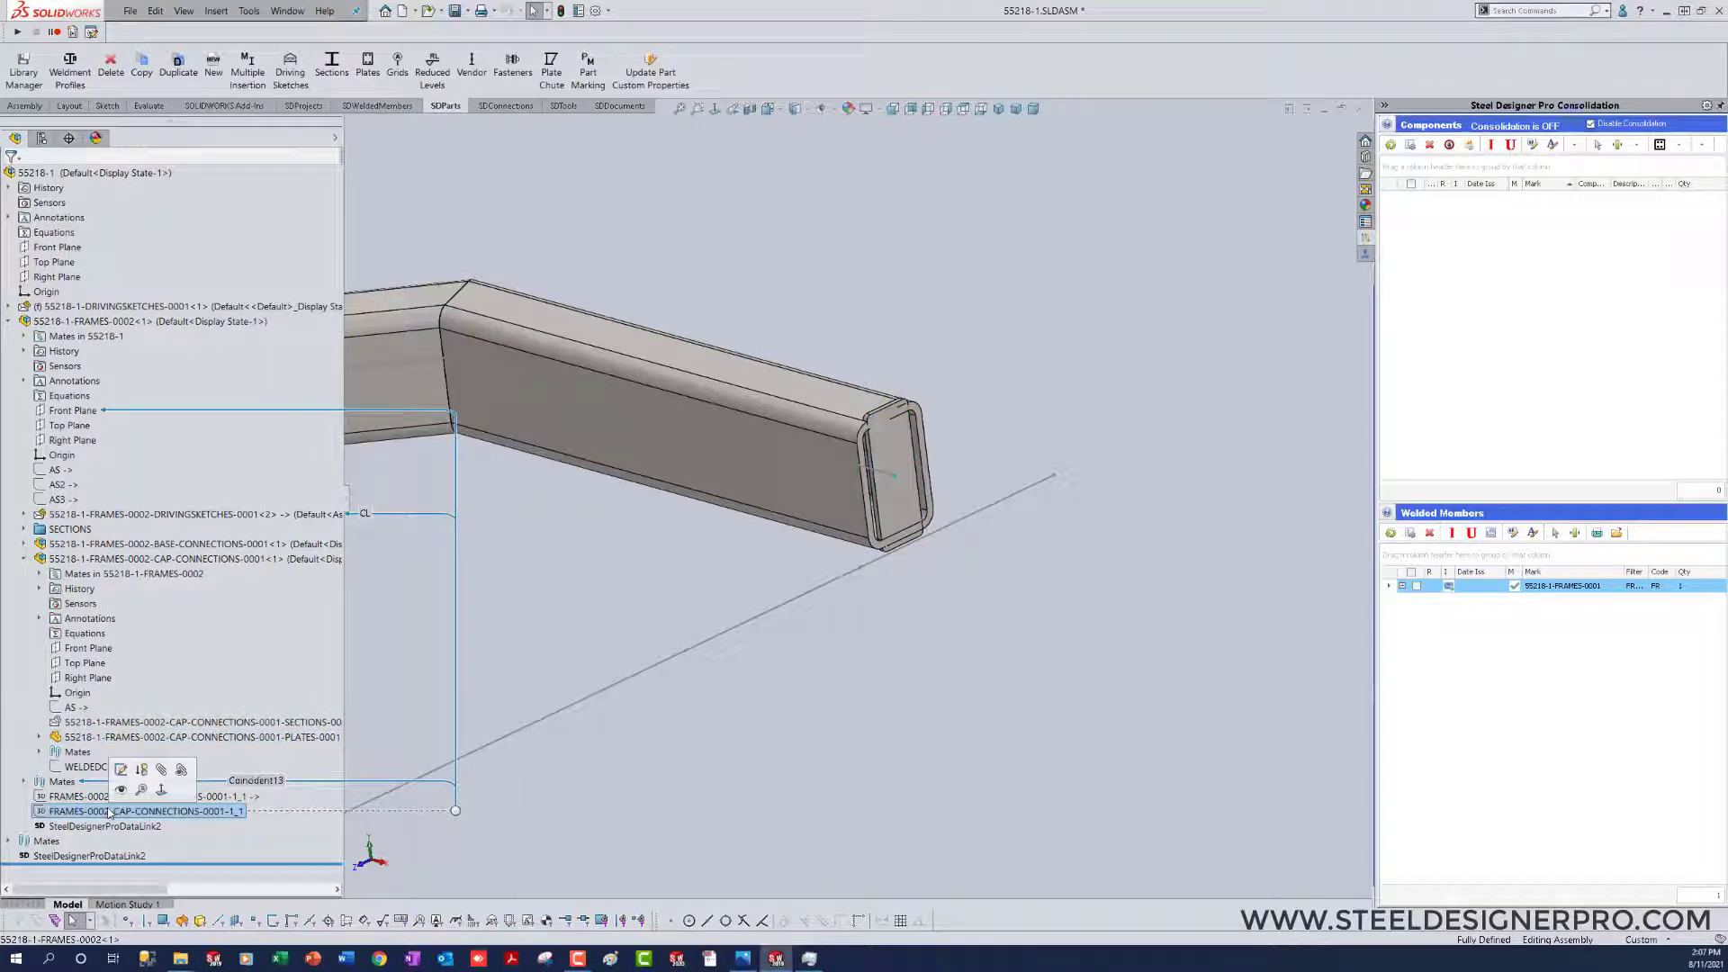
key(Delete)
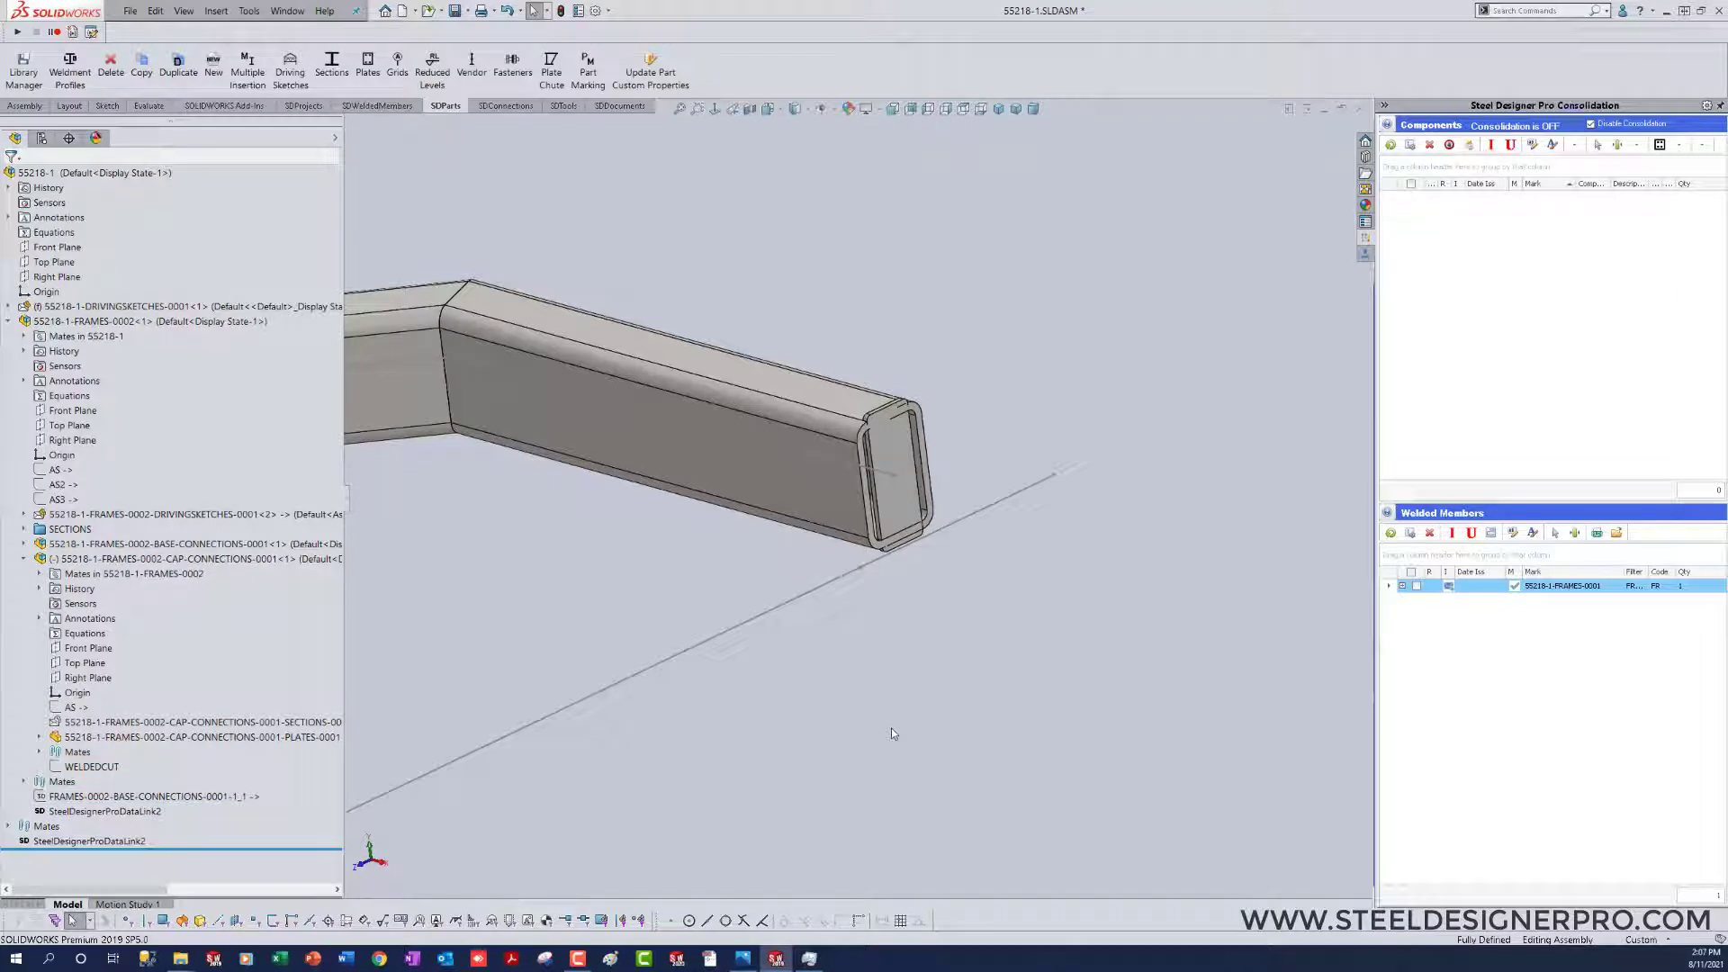
Step: Edit the 55218-1-FRAMES-0002 subassembly in place and move the original cap connection up and away from the open HSS end
click(924, 506)
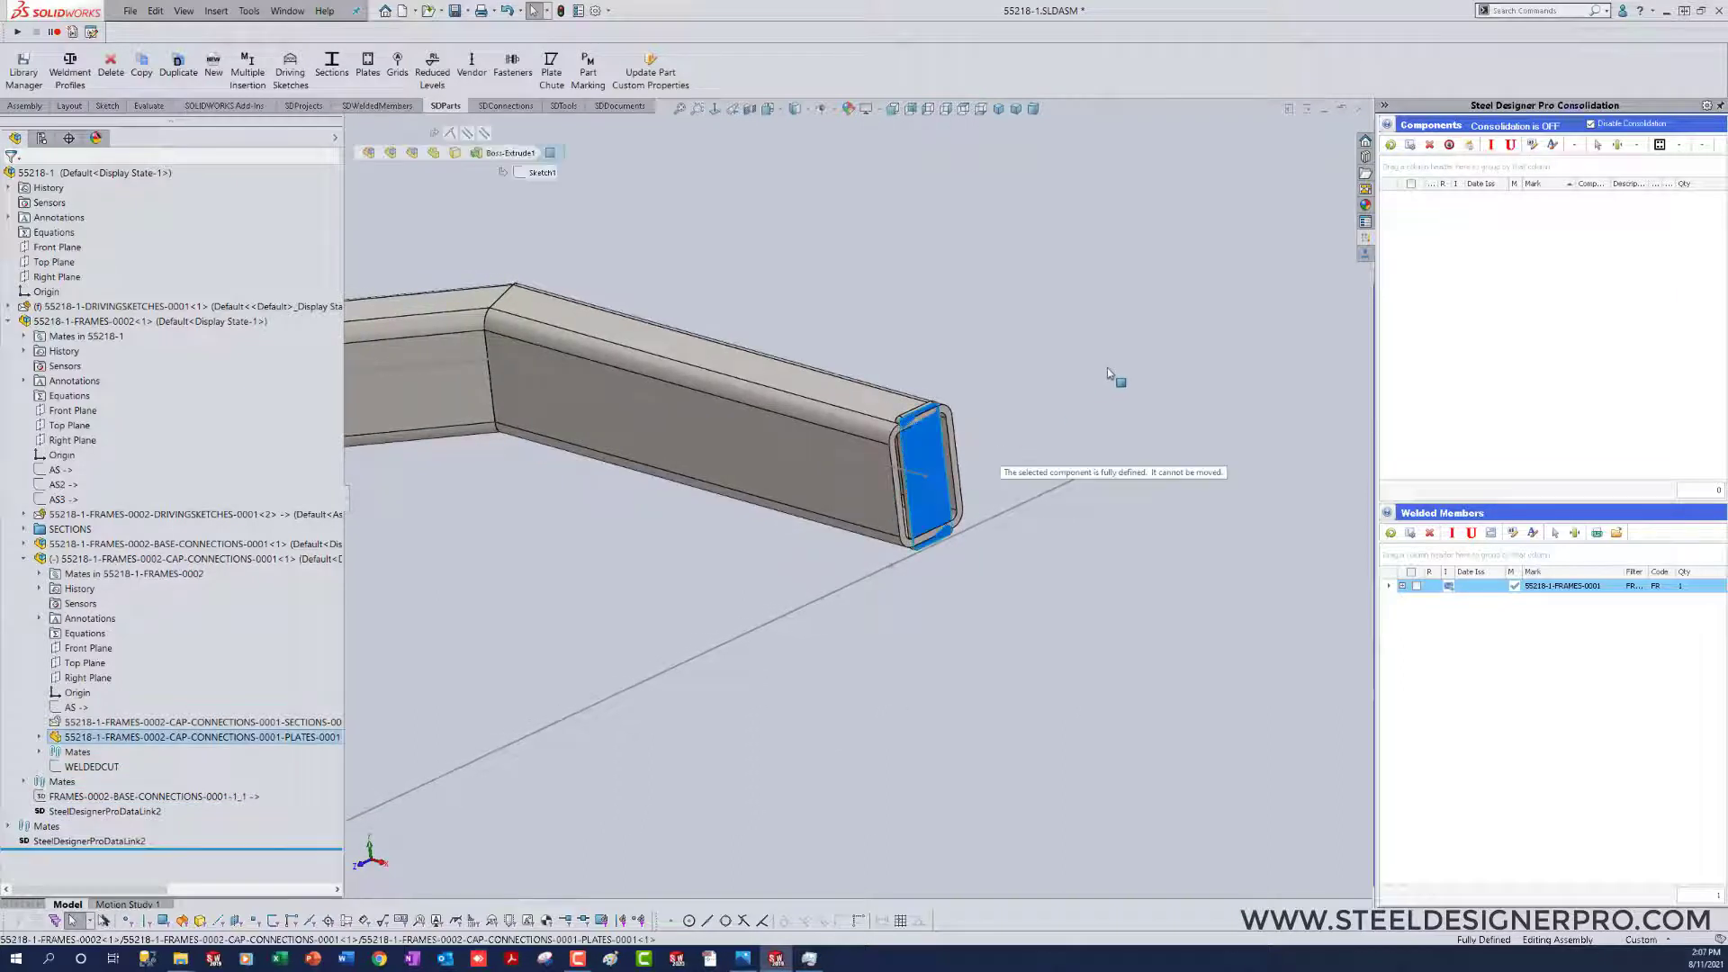
click(964, 691)
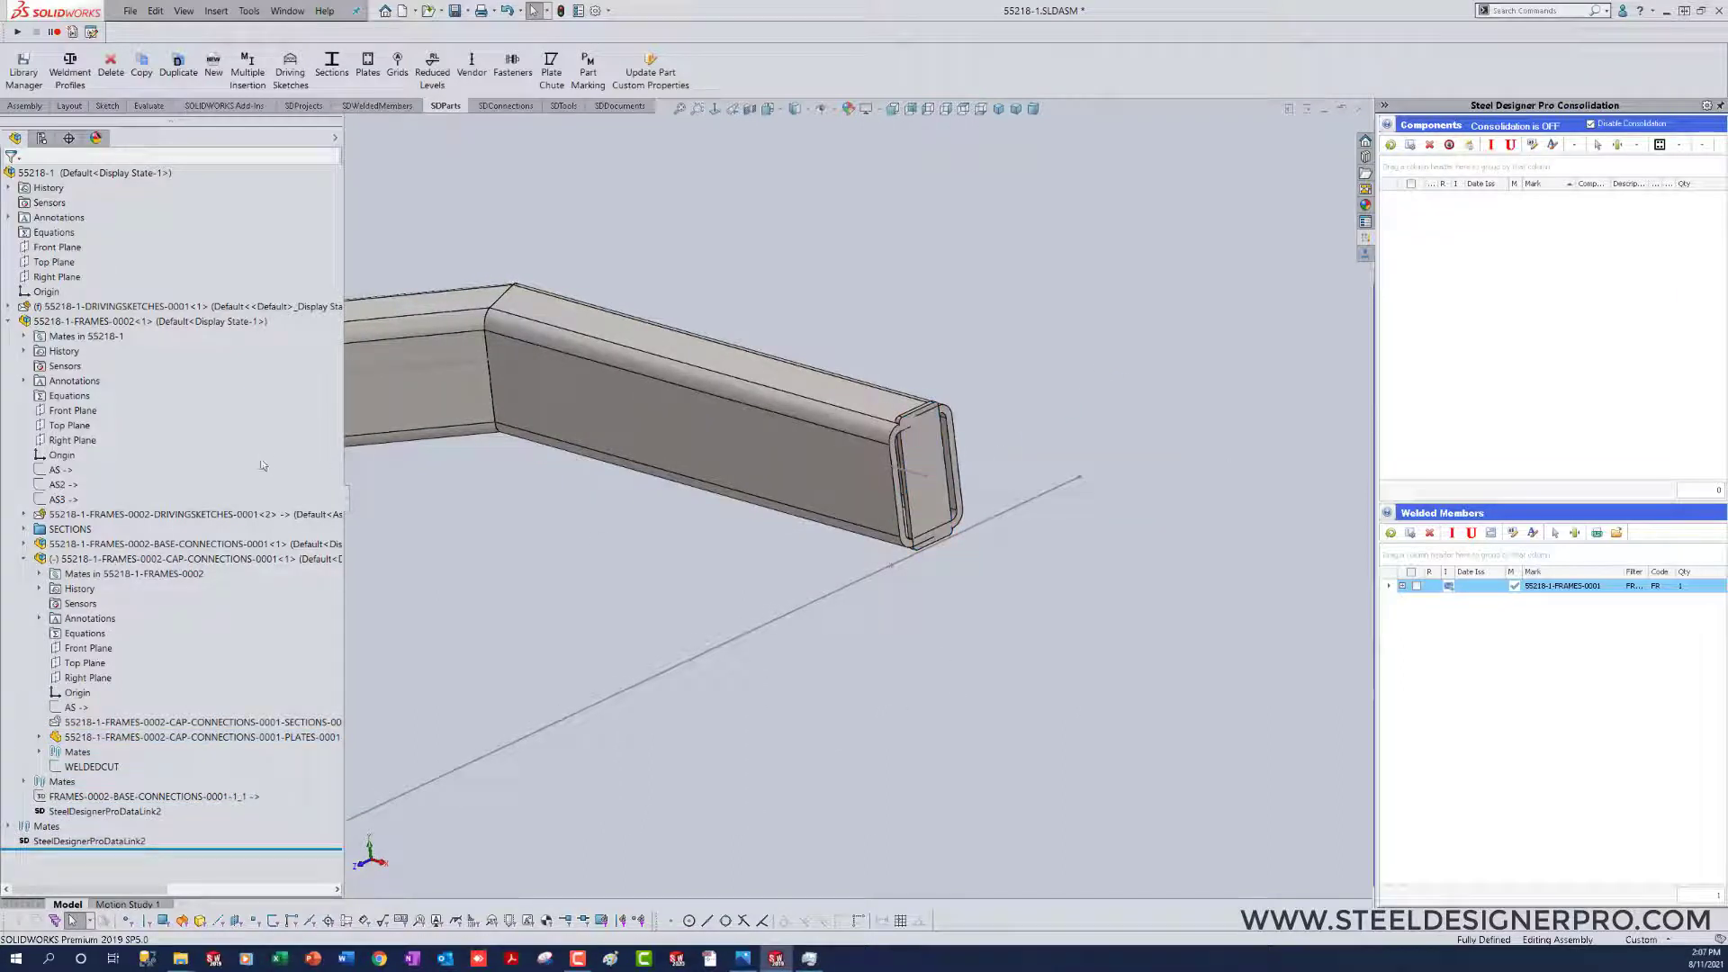
right_click(90, 322)
click(158, 264)
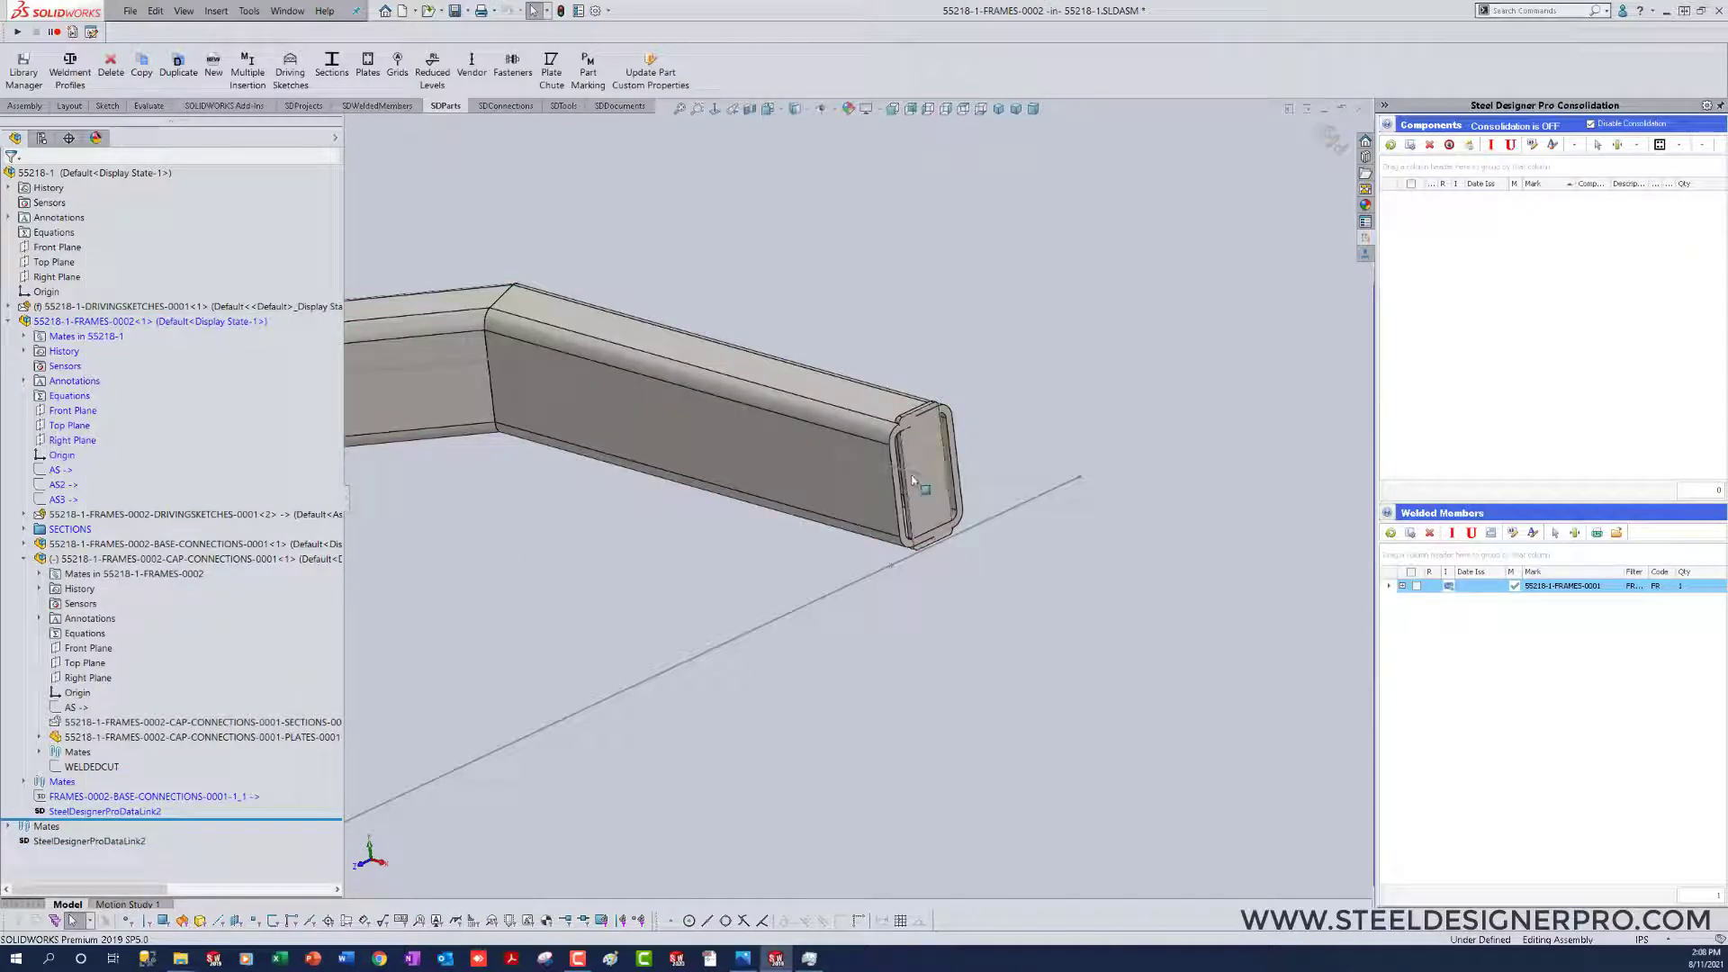
drag(936, 477, 1100, 306)
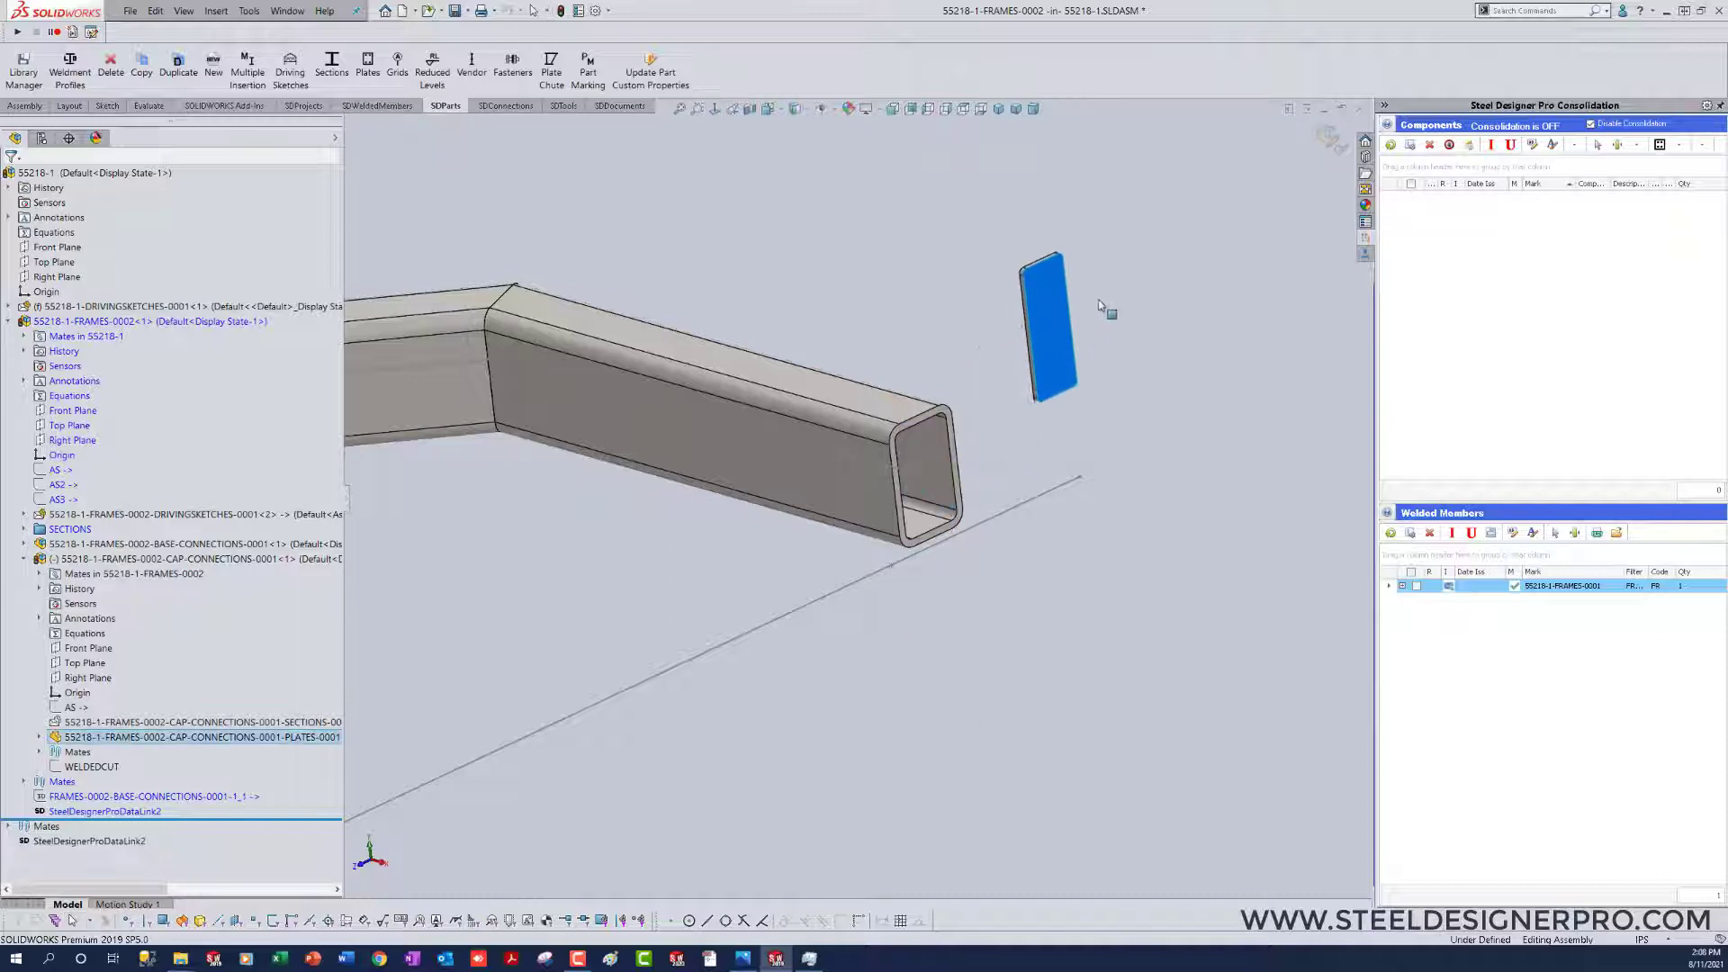
click(1062, 677)
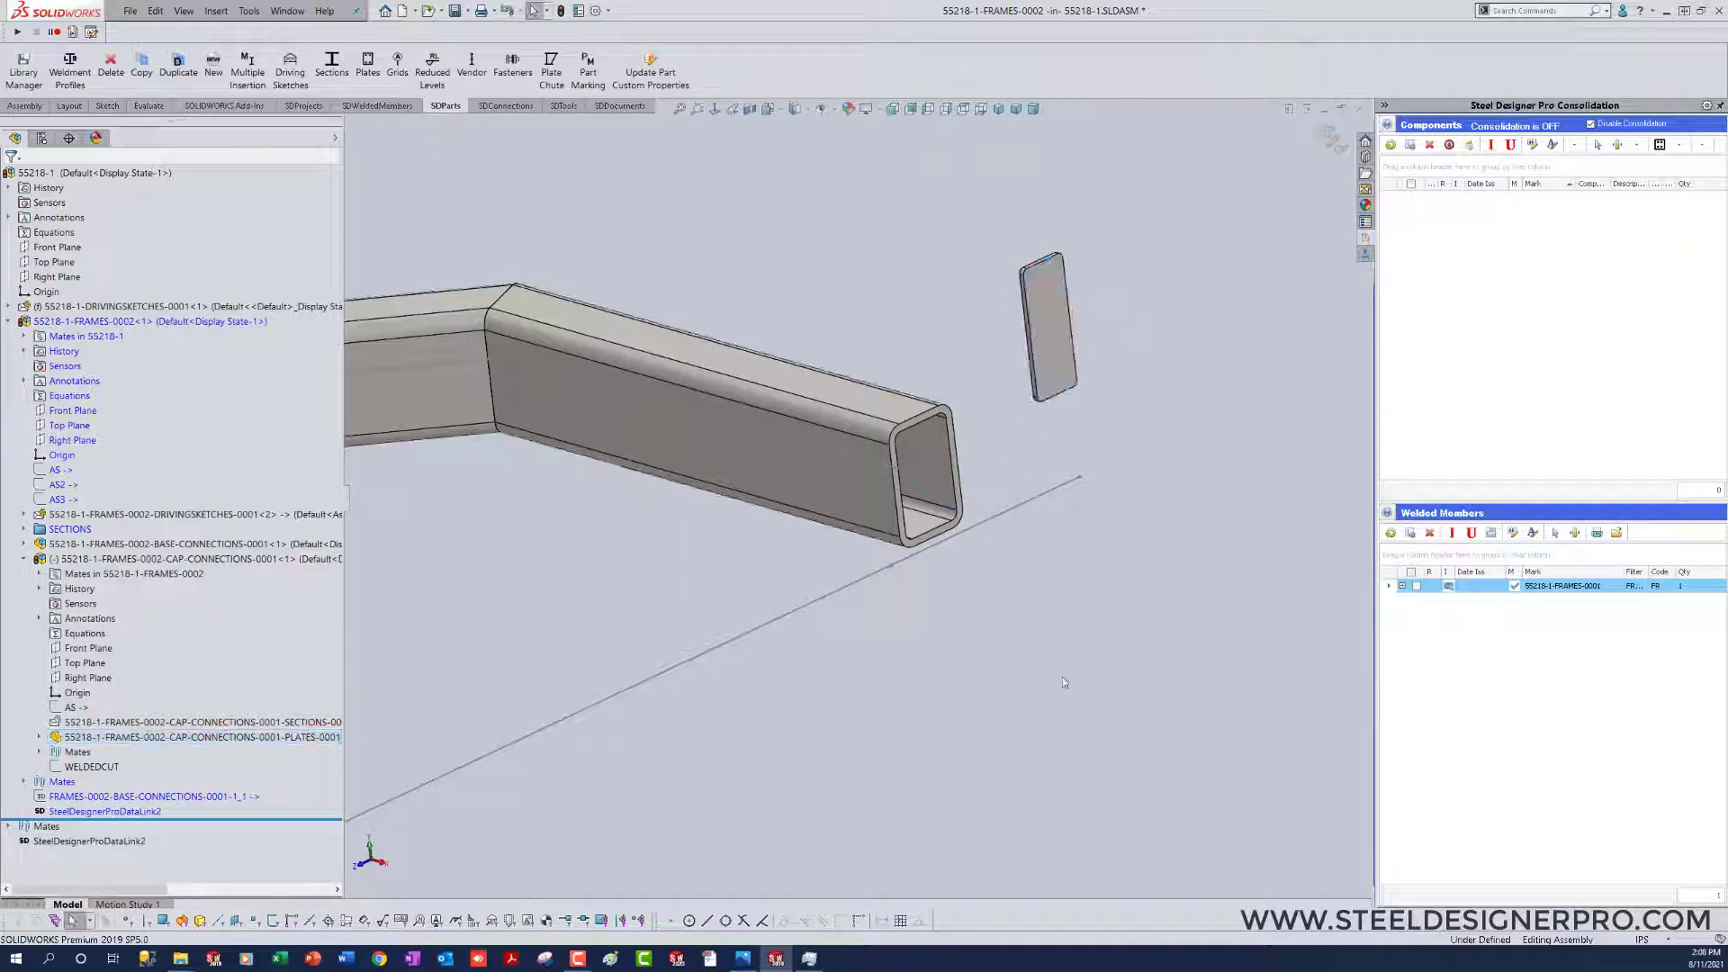
Step: Show the cap connection's hidden HSS section component and finish editing the frame subassembly
click(335, 140)
click(352, 722)
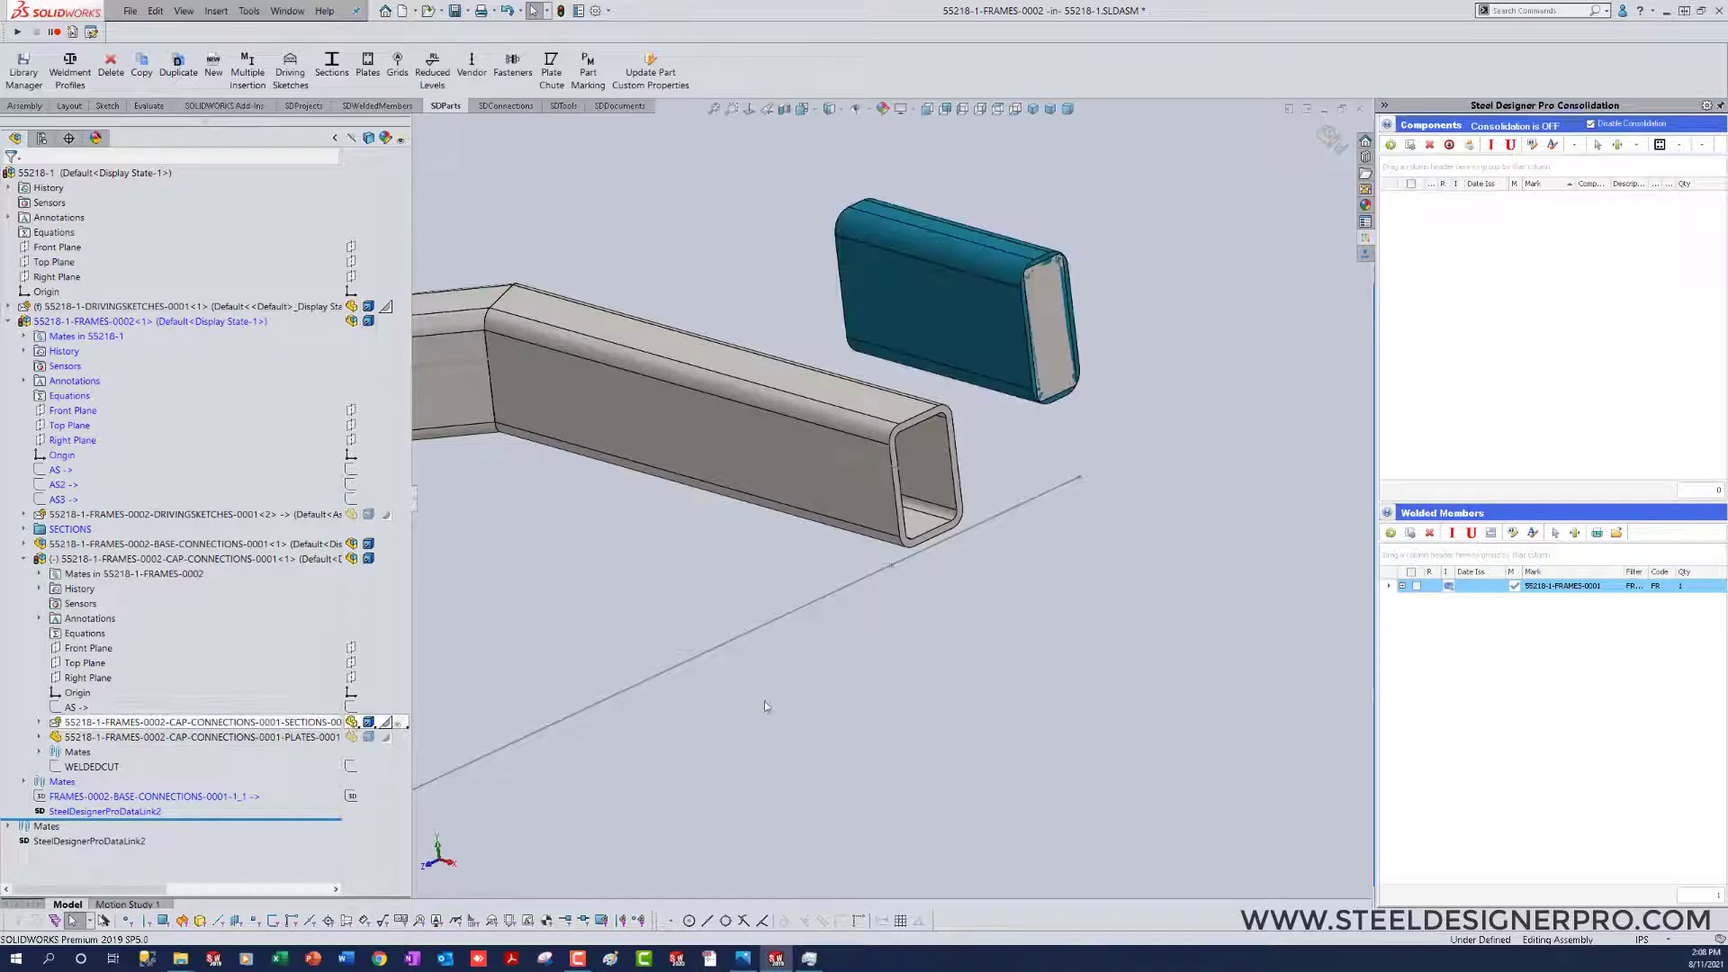
click(766, 701)
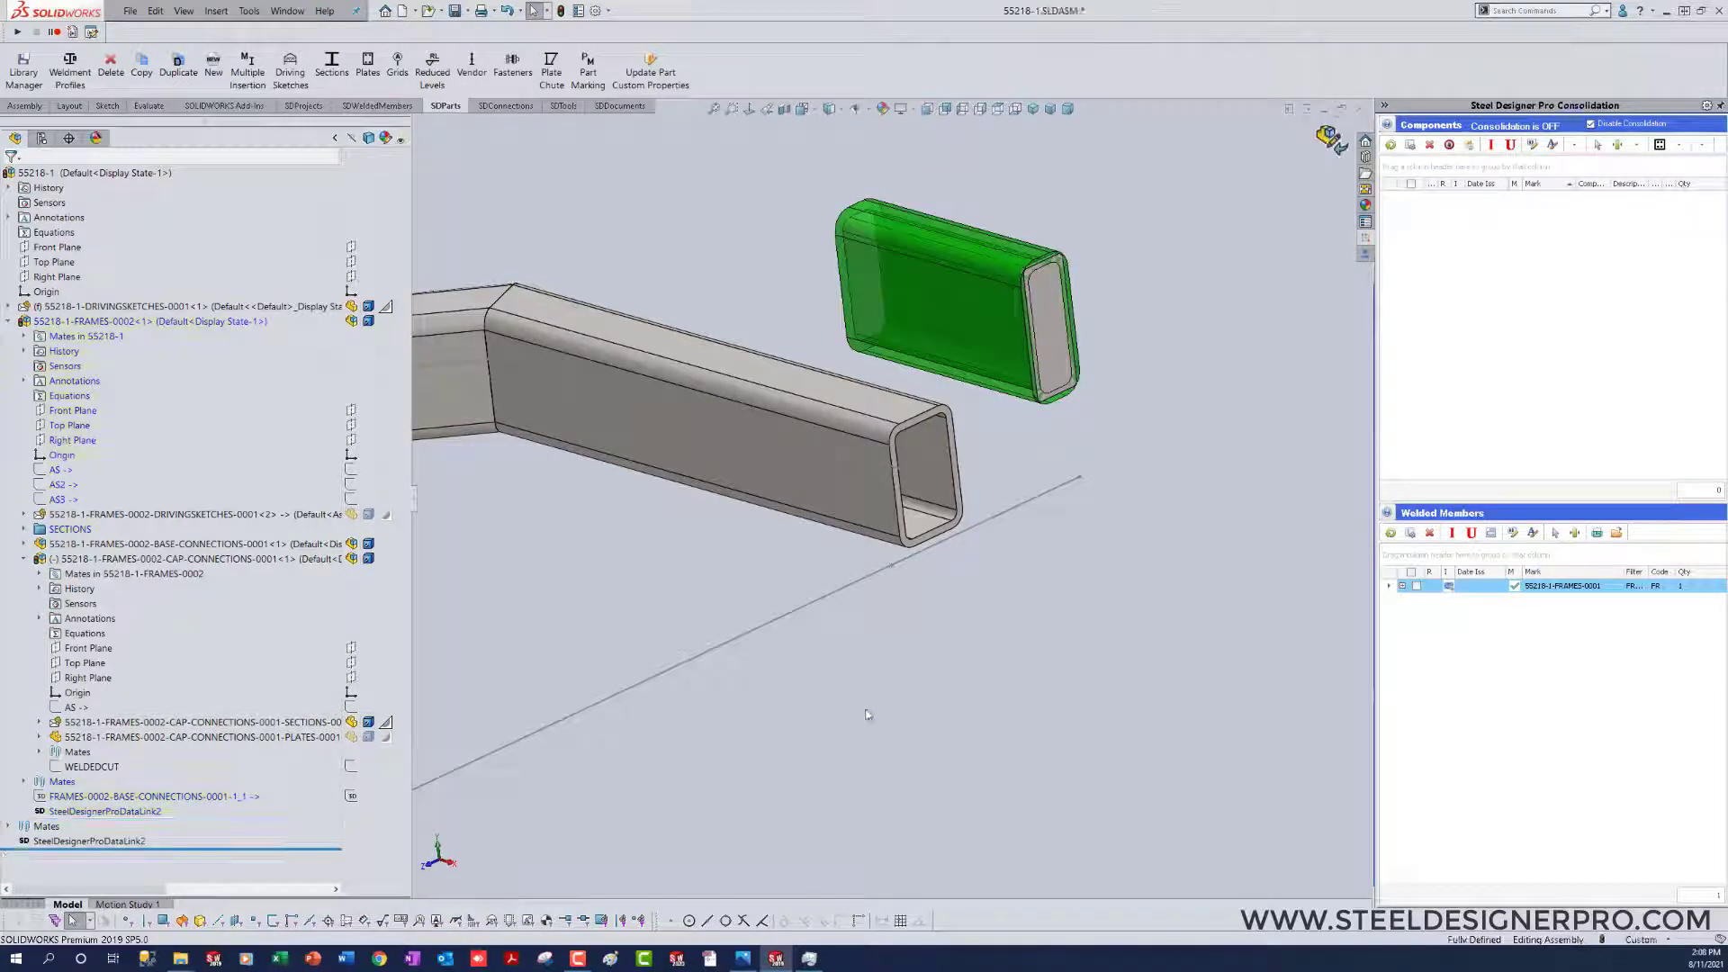
right_drag(1070, 682, 866, 698)
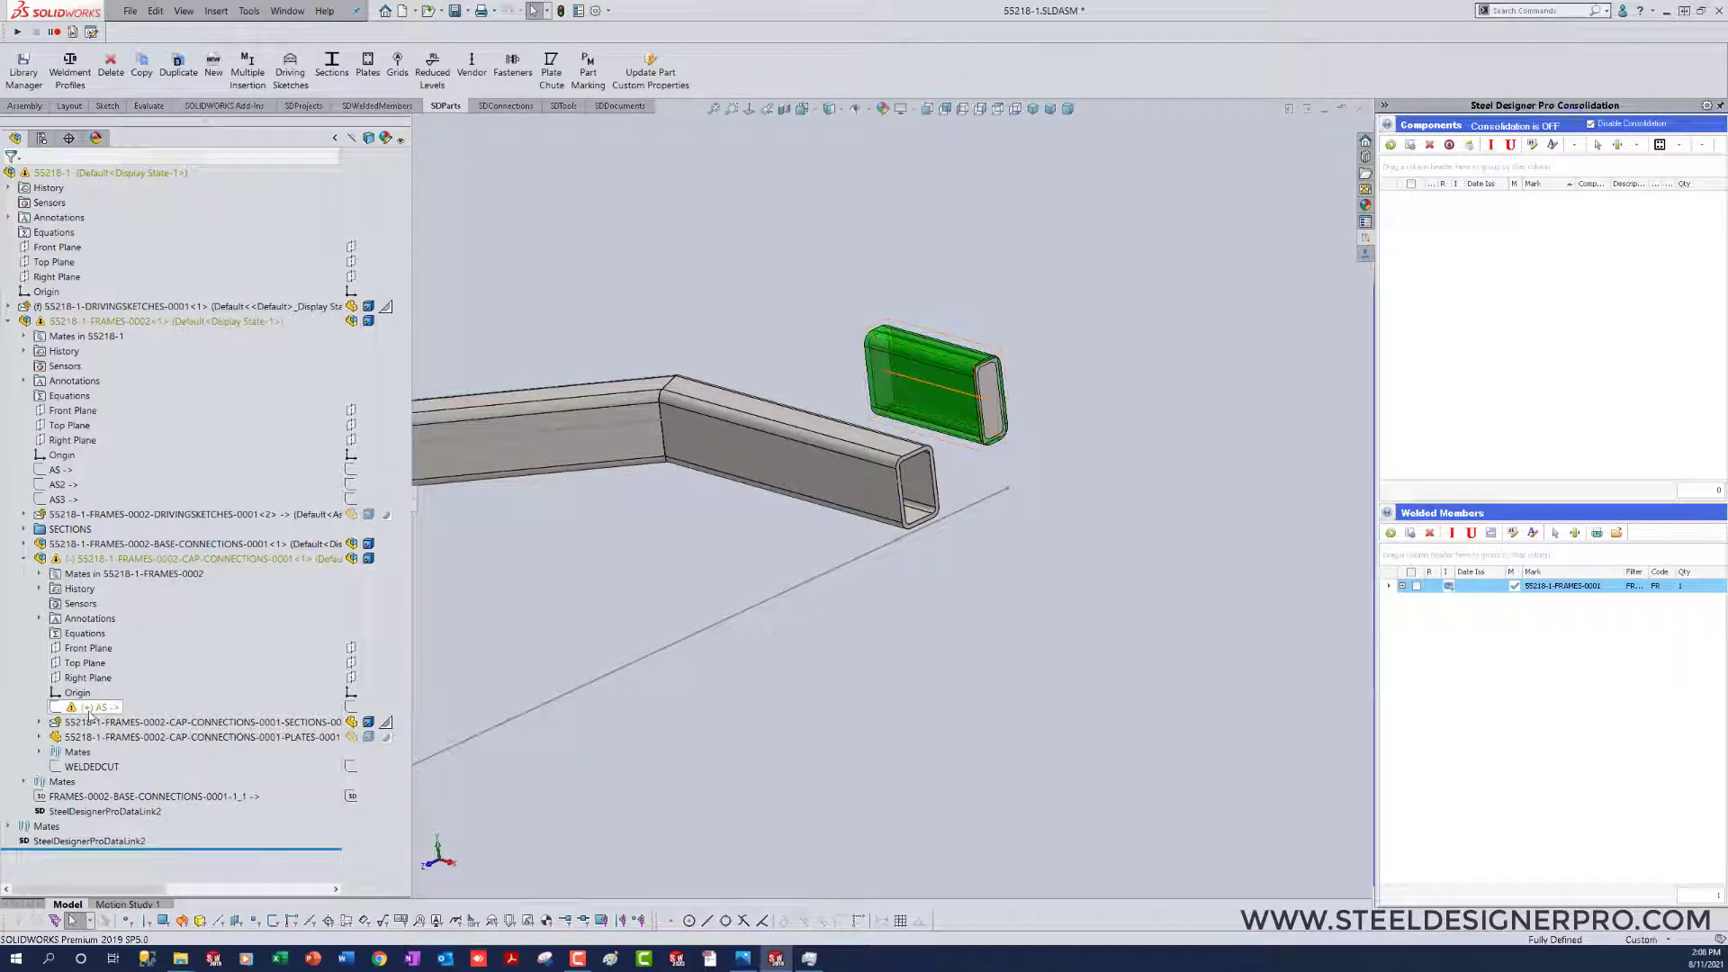
middle_drag(648, 741, 914, 652)
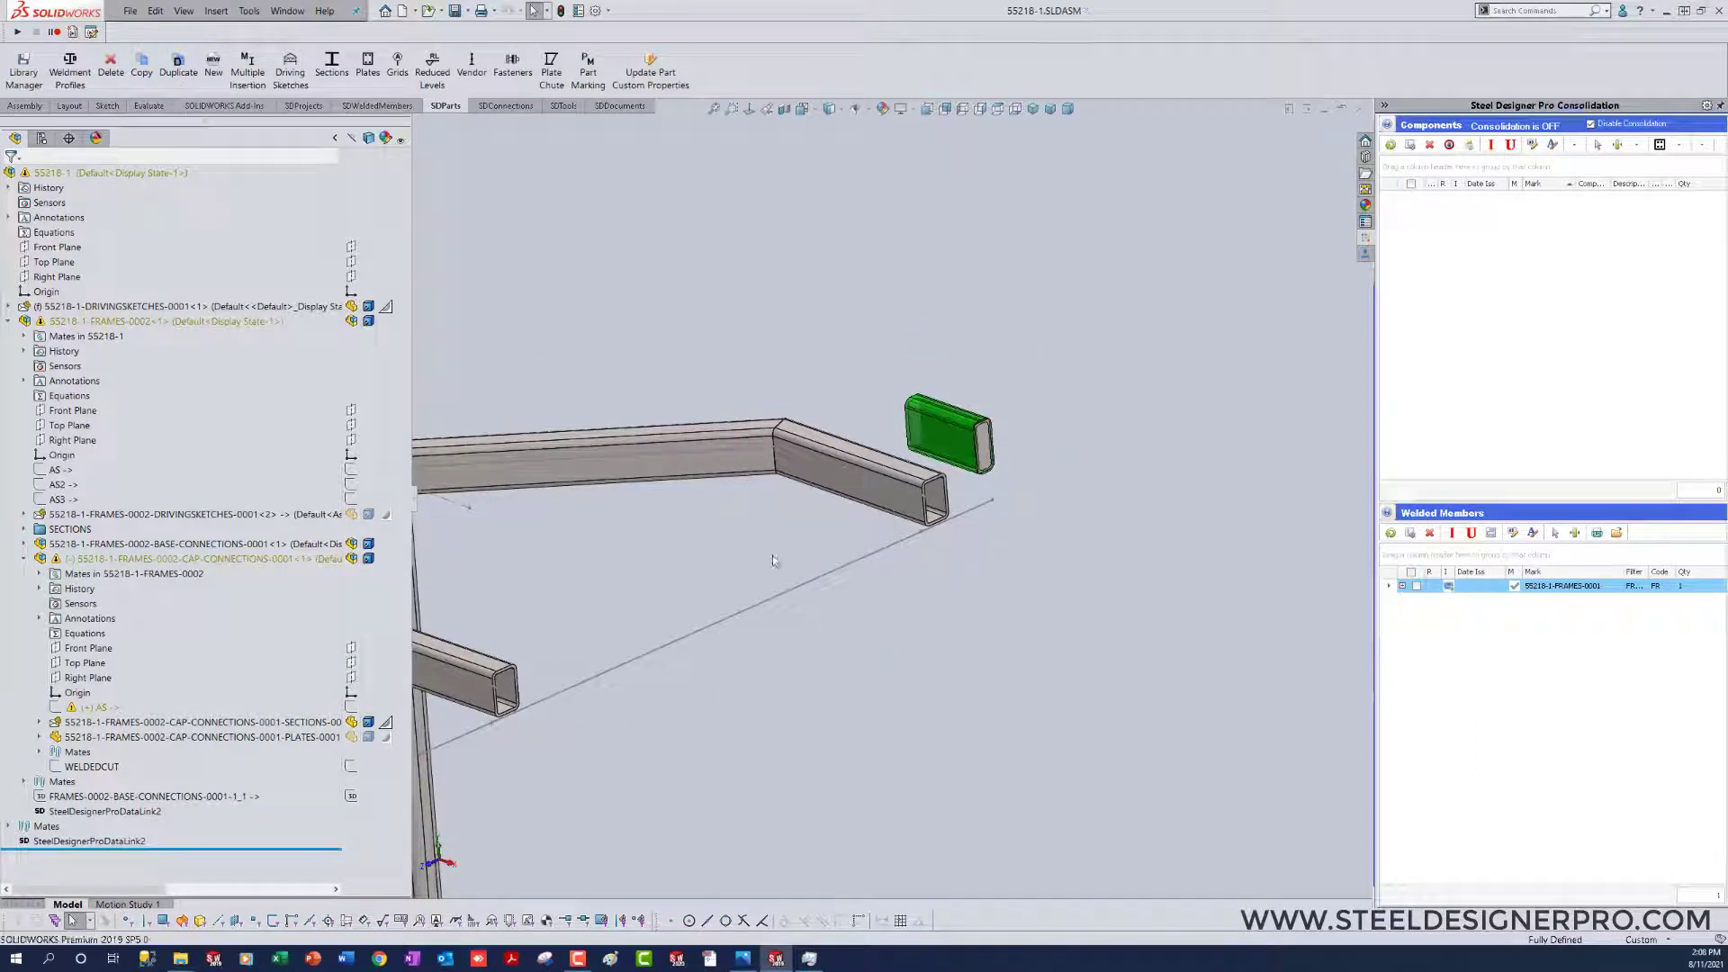
Step: Copy the custom cap connection to the end point of the upper HSS arm, with that arm as the welded-to member
click(505, 107)
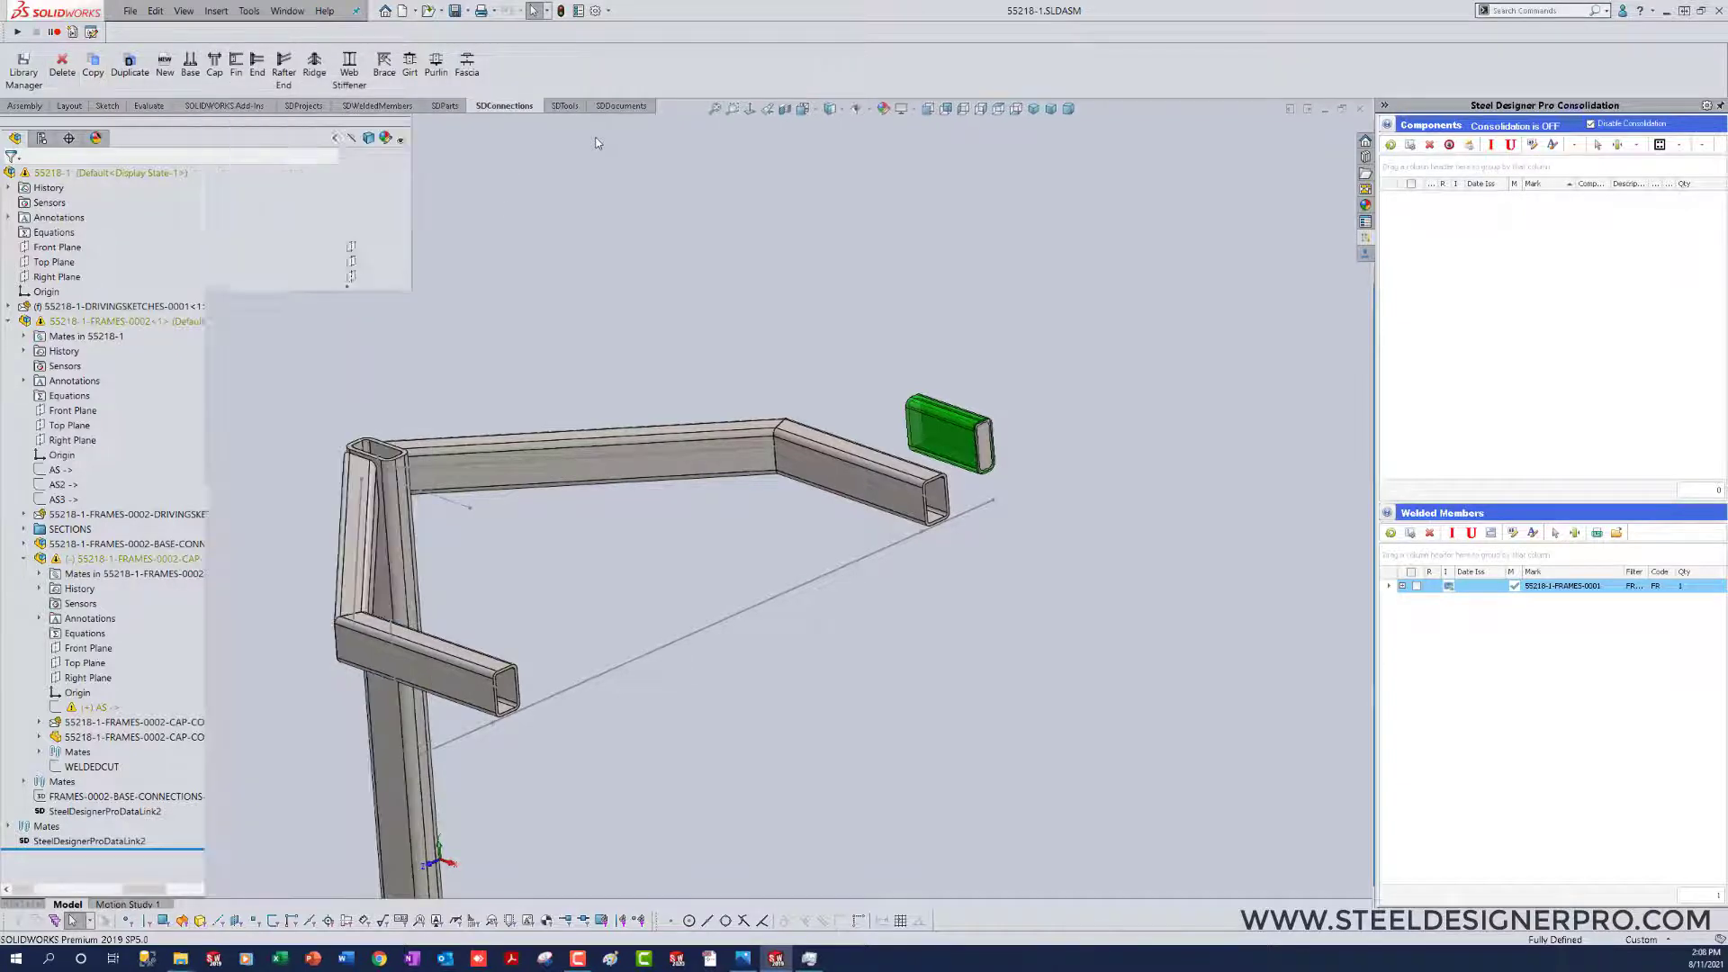
click(971, 430)
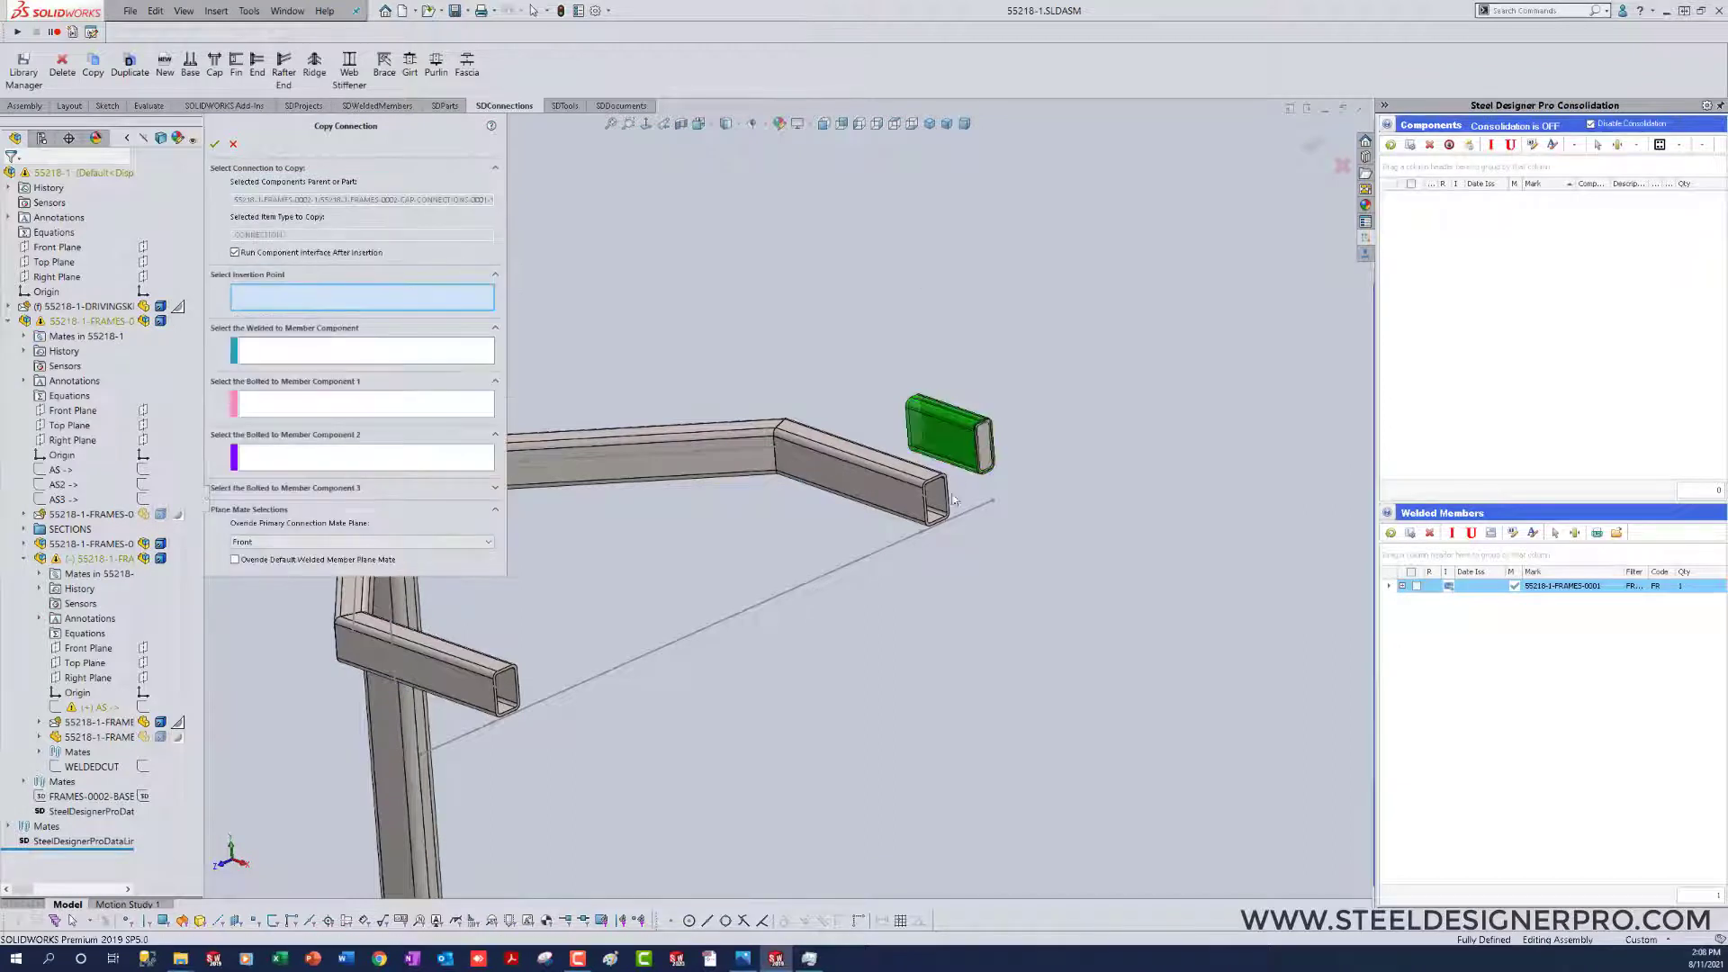
click(938, 507)
click(903, 498)
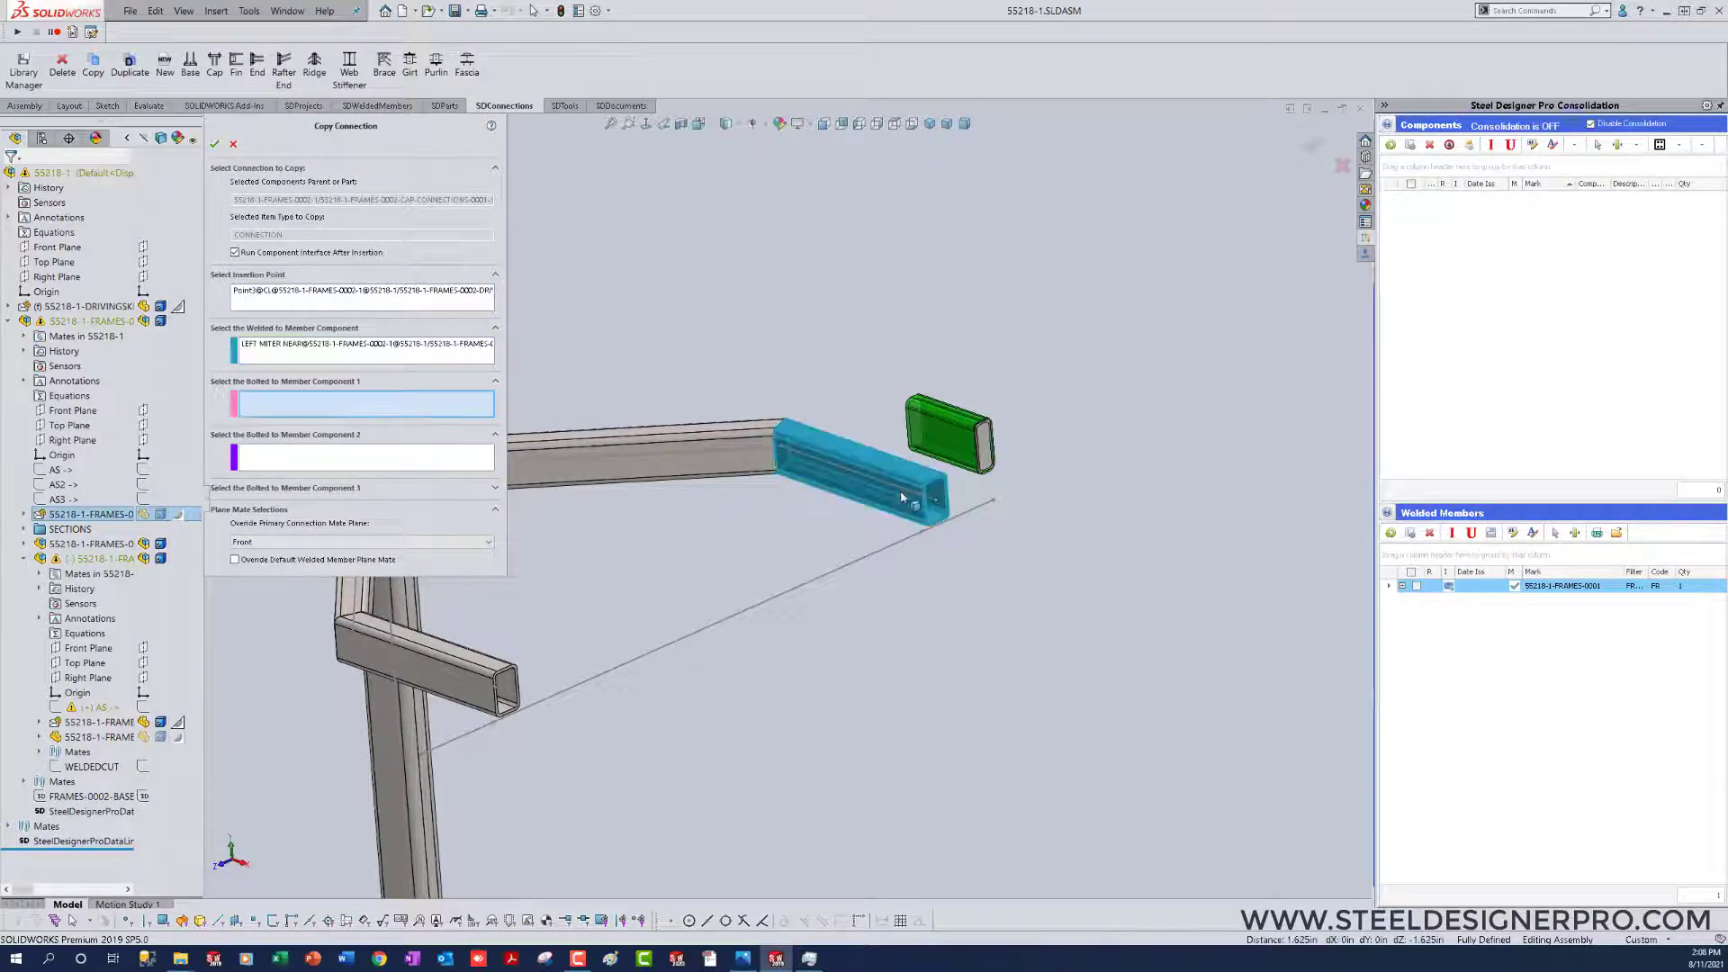
right_click(851, 293)
click(875, 299)
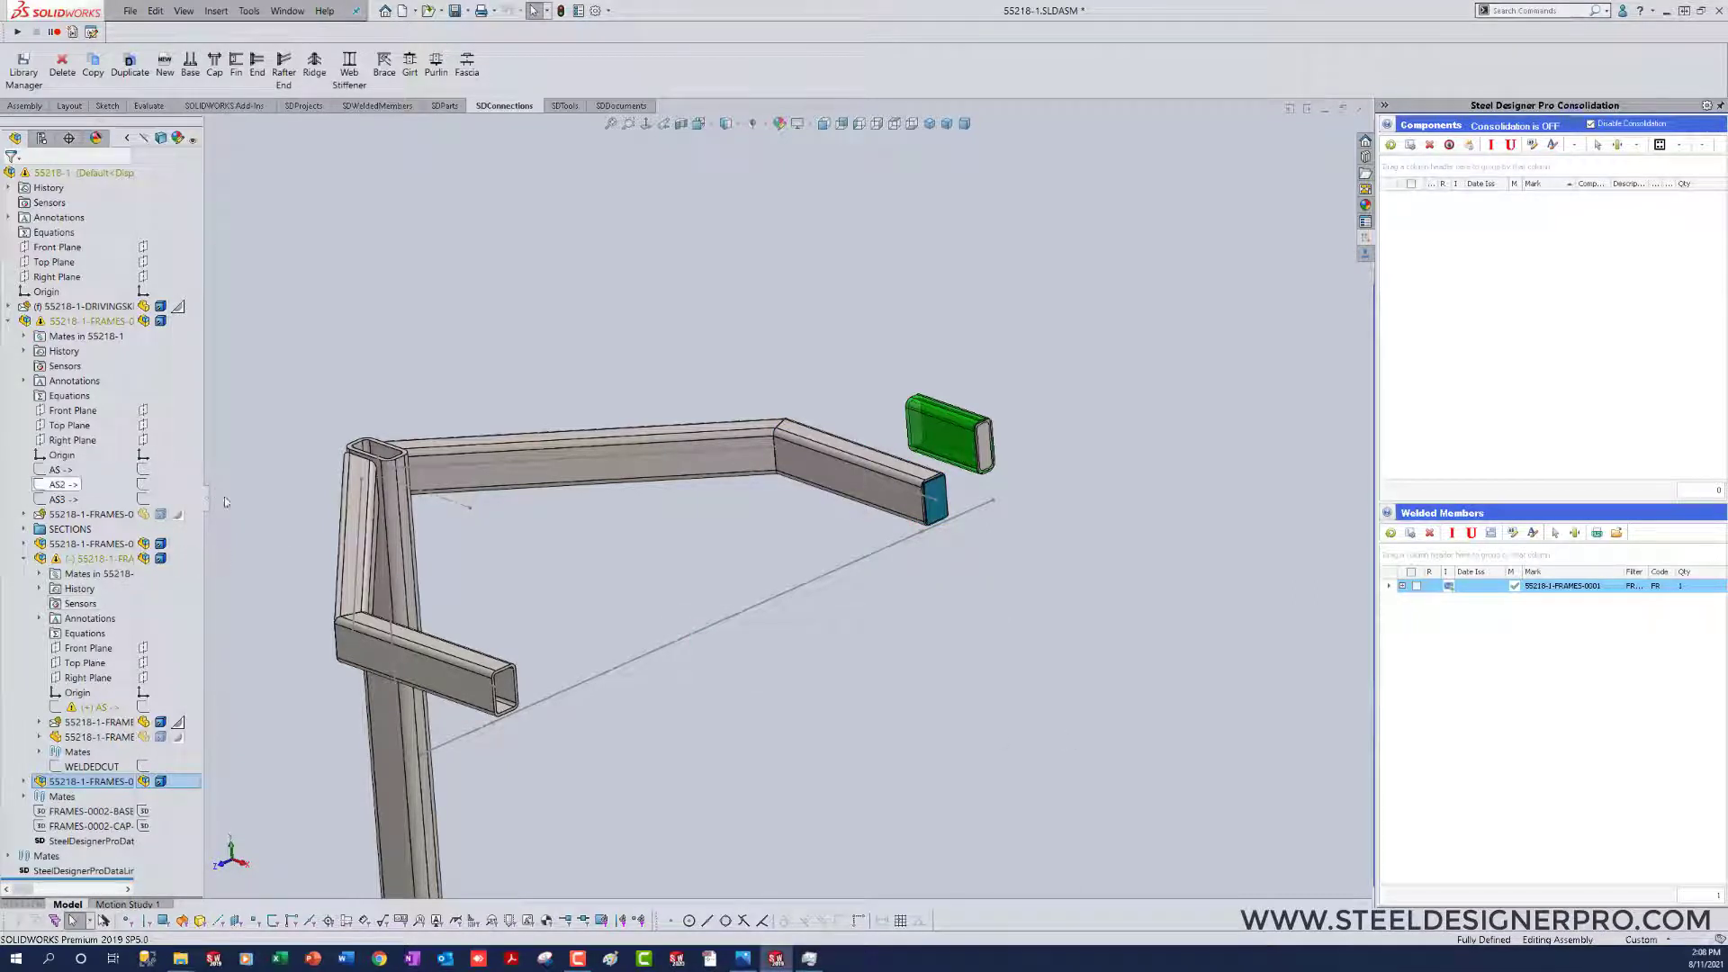
Step: Examine the copied cap connection in the feature tree and the connection folders under 55218-1-FRAMES-0002 in File Explorer
drag(205, 504, 374, 522)
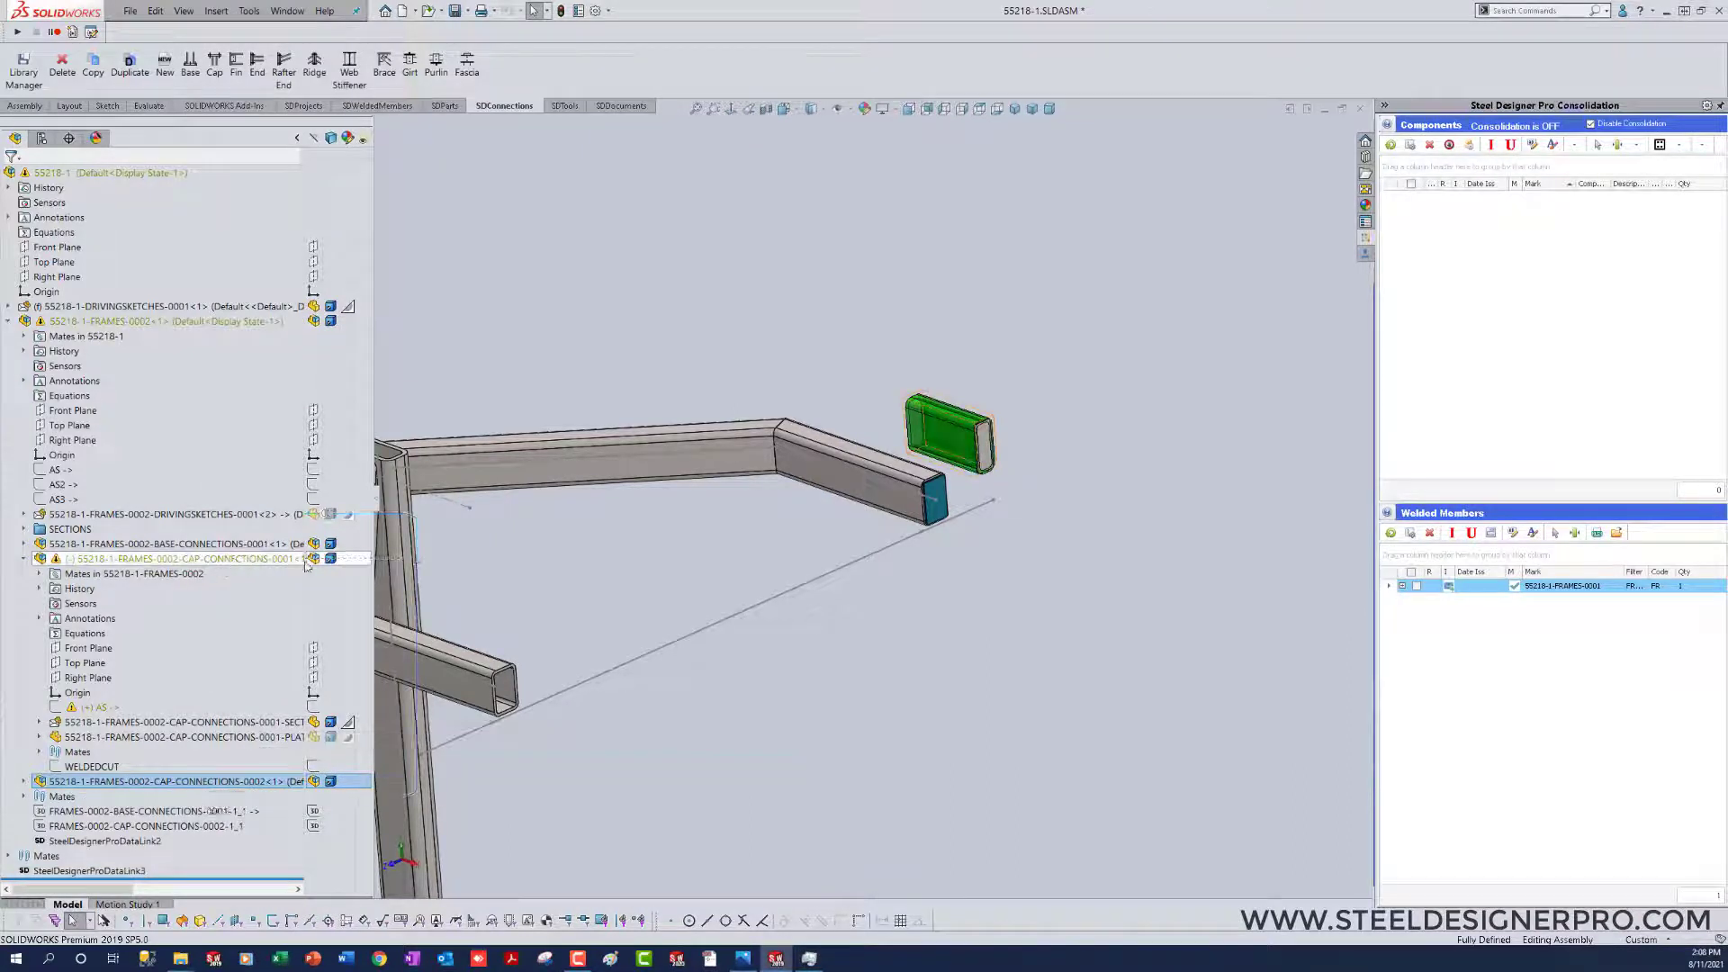
click(783, 667)
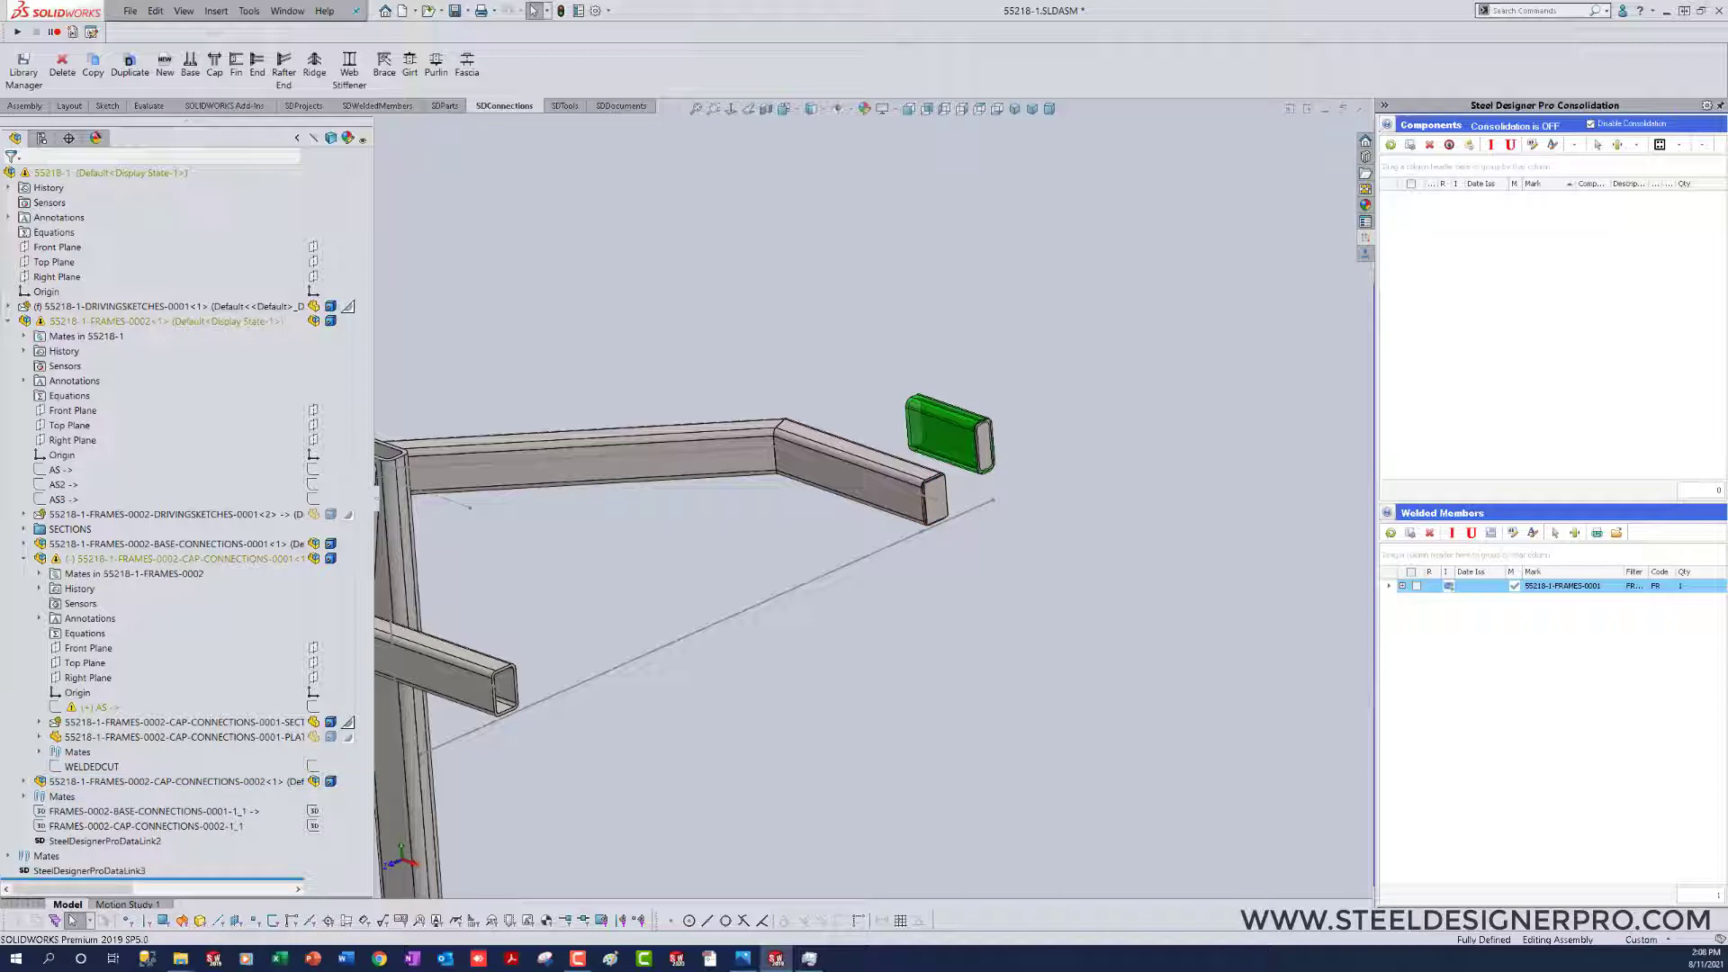
drag(1727, 378, 913, 262)
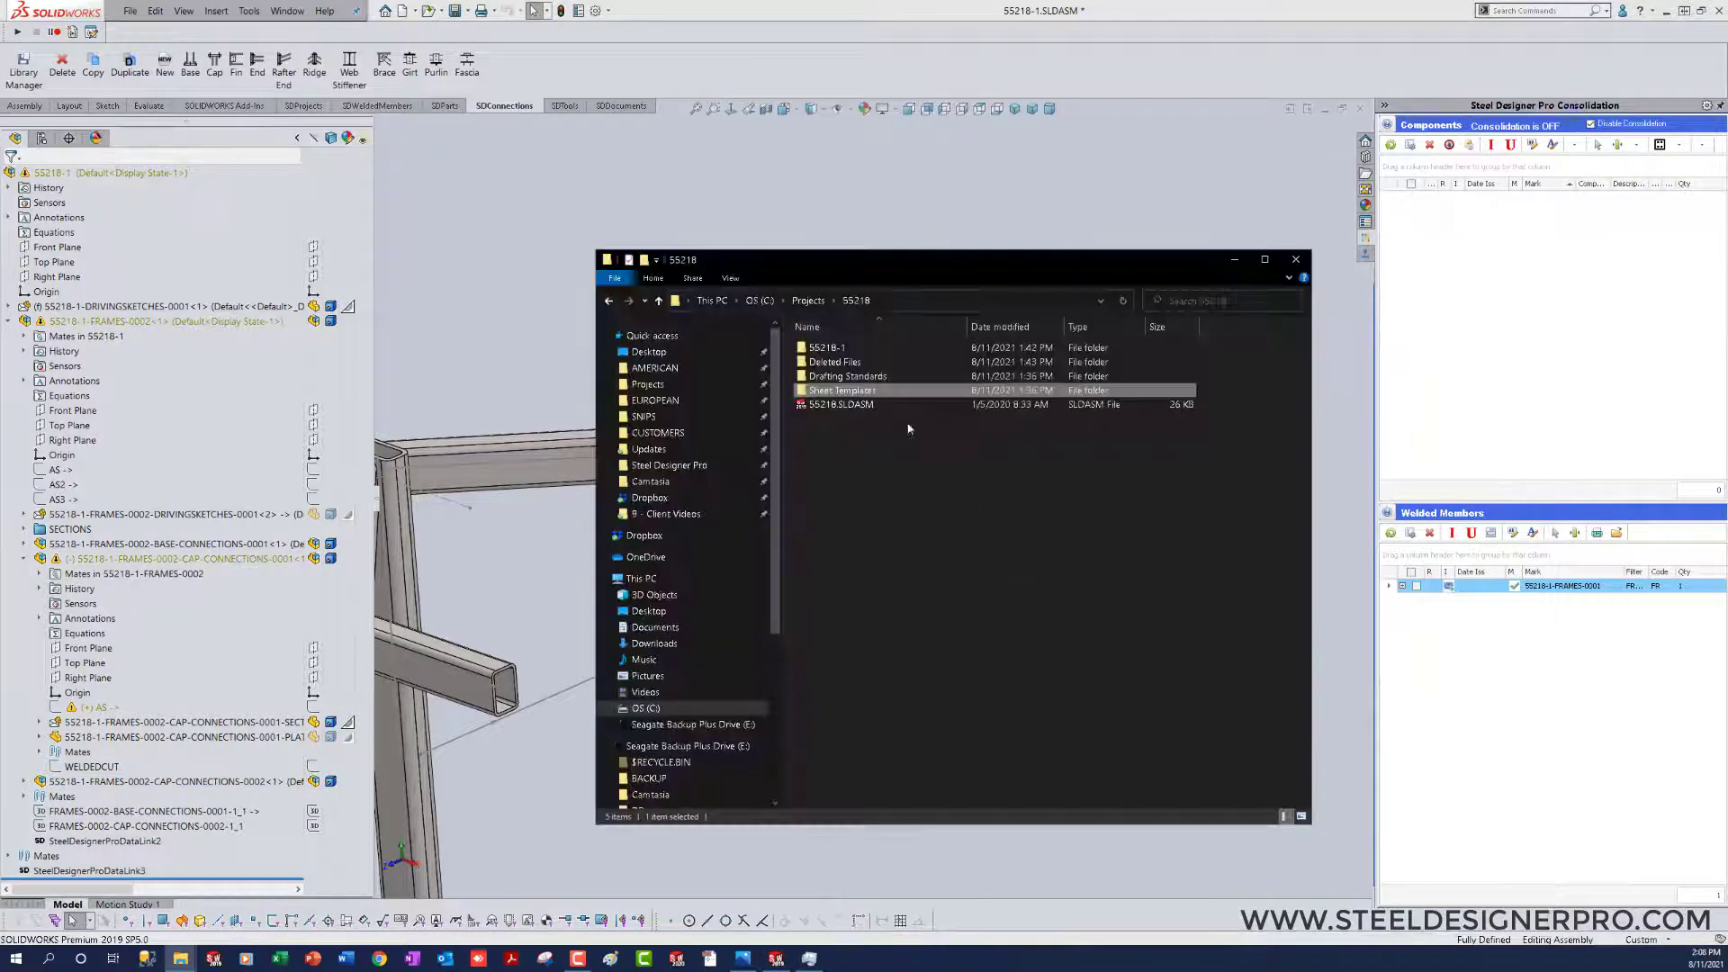
double_click(845, 354)
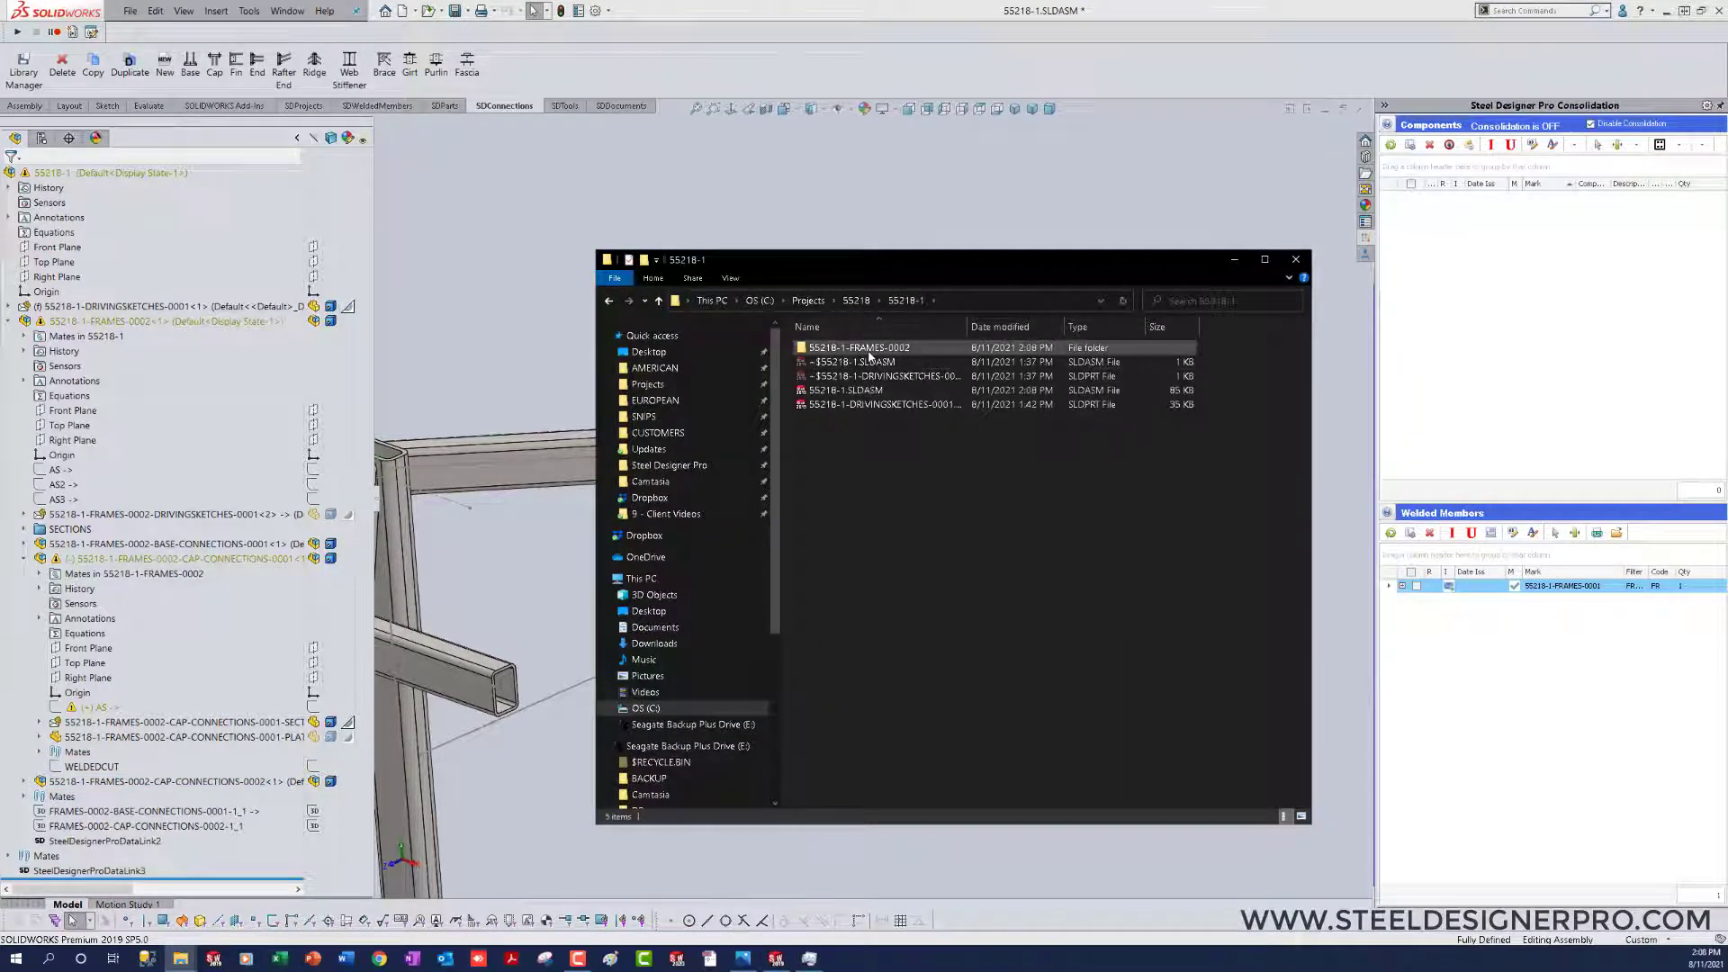
double_click(875, 364)
drag(967, 326, 1155, 324)
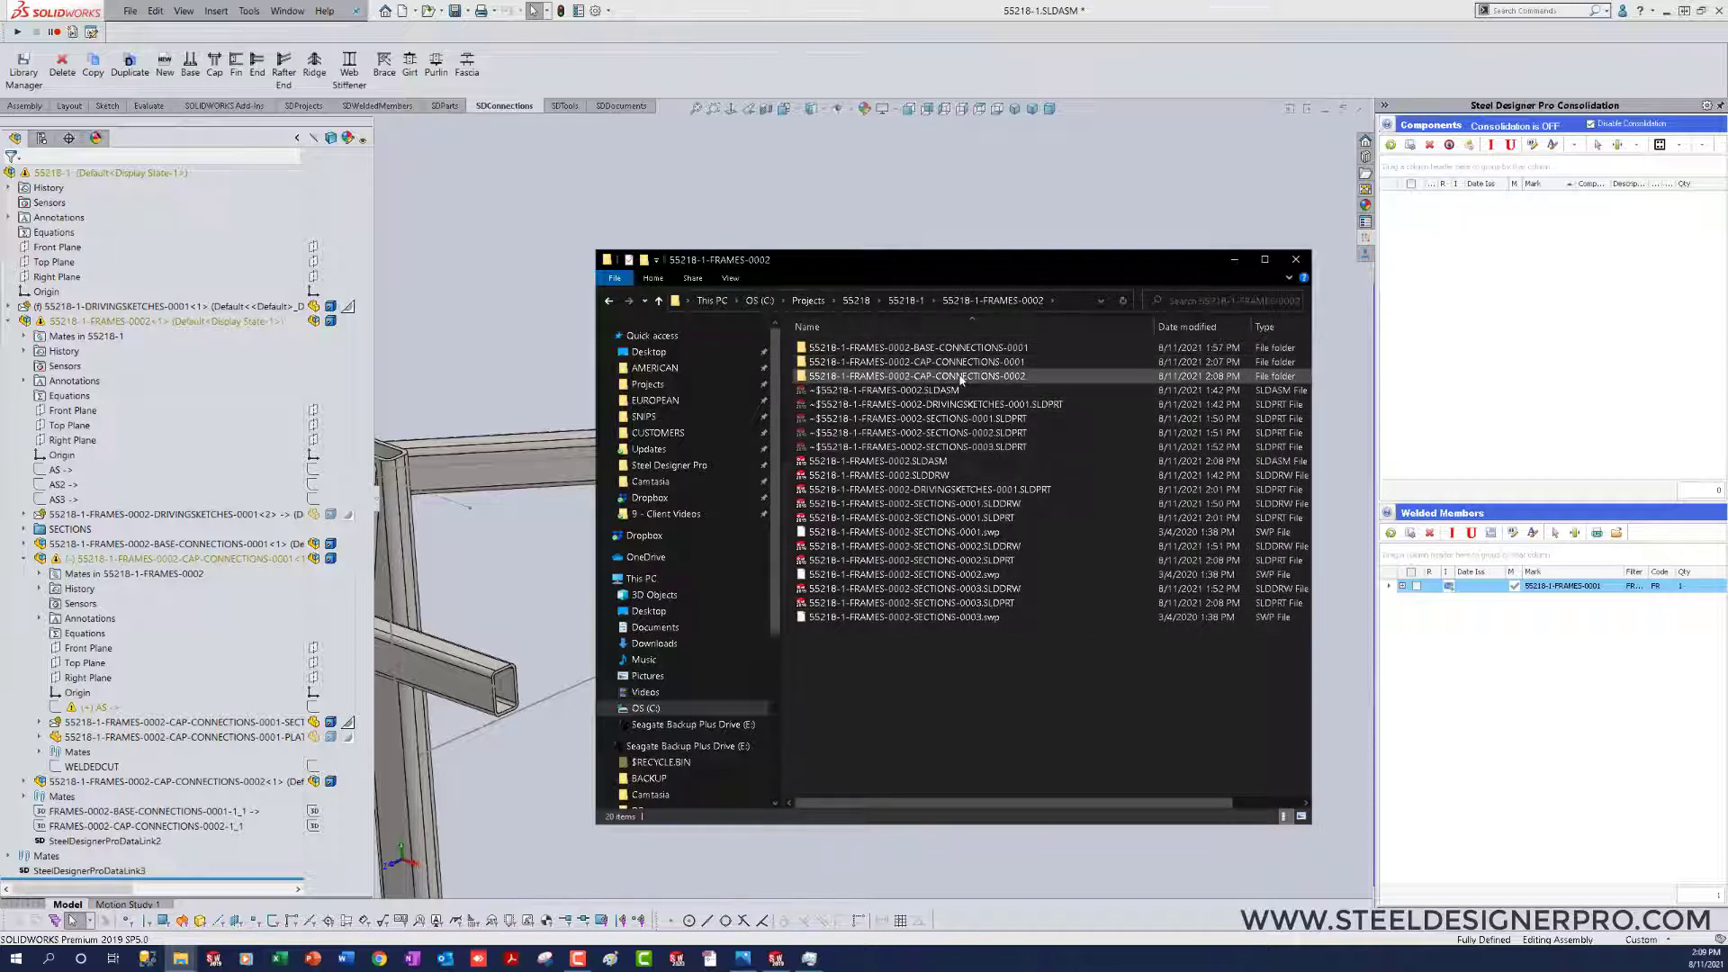
click(905, 301)
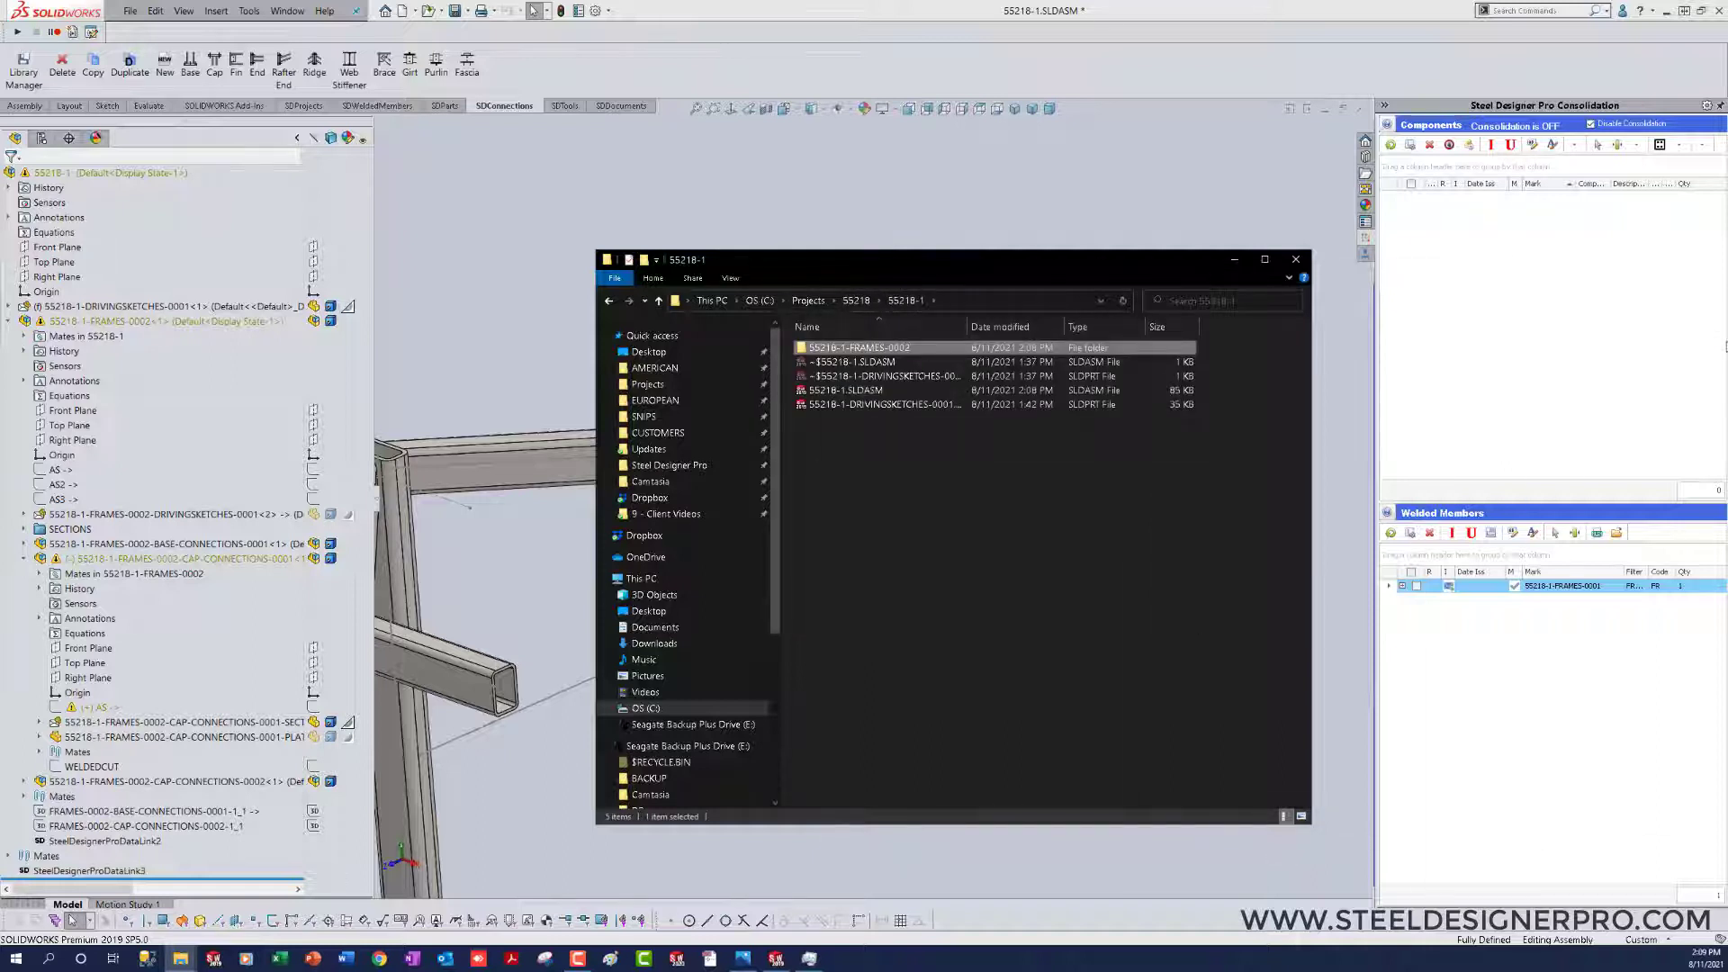
Step: Delete the original detached cap connection with the Steel Designer Pro connection Delete command
click(1339, 666)
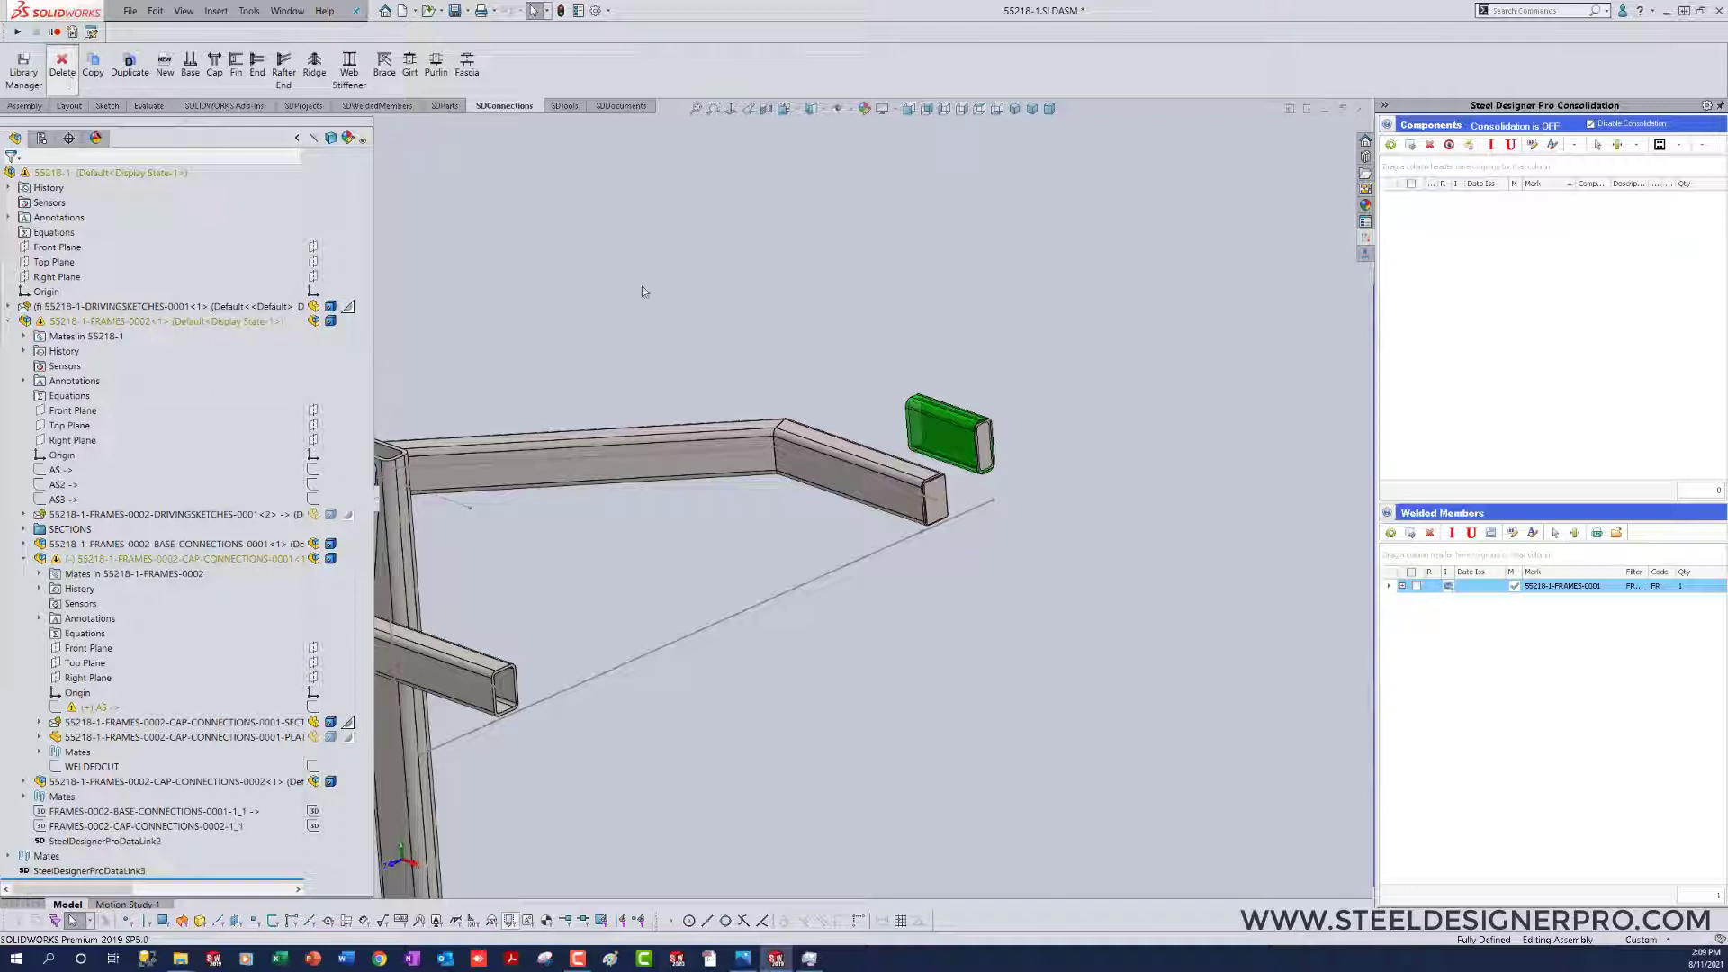
click(952, 434)
click(181, 145)
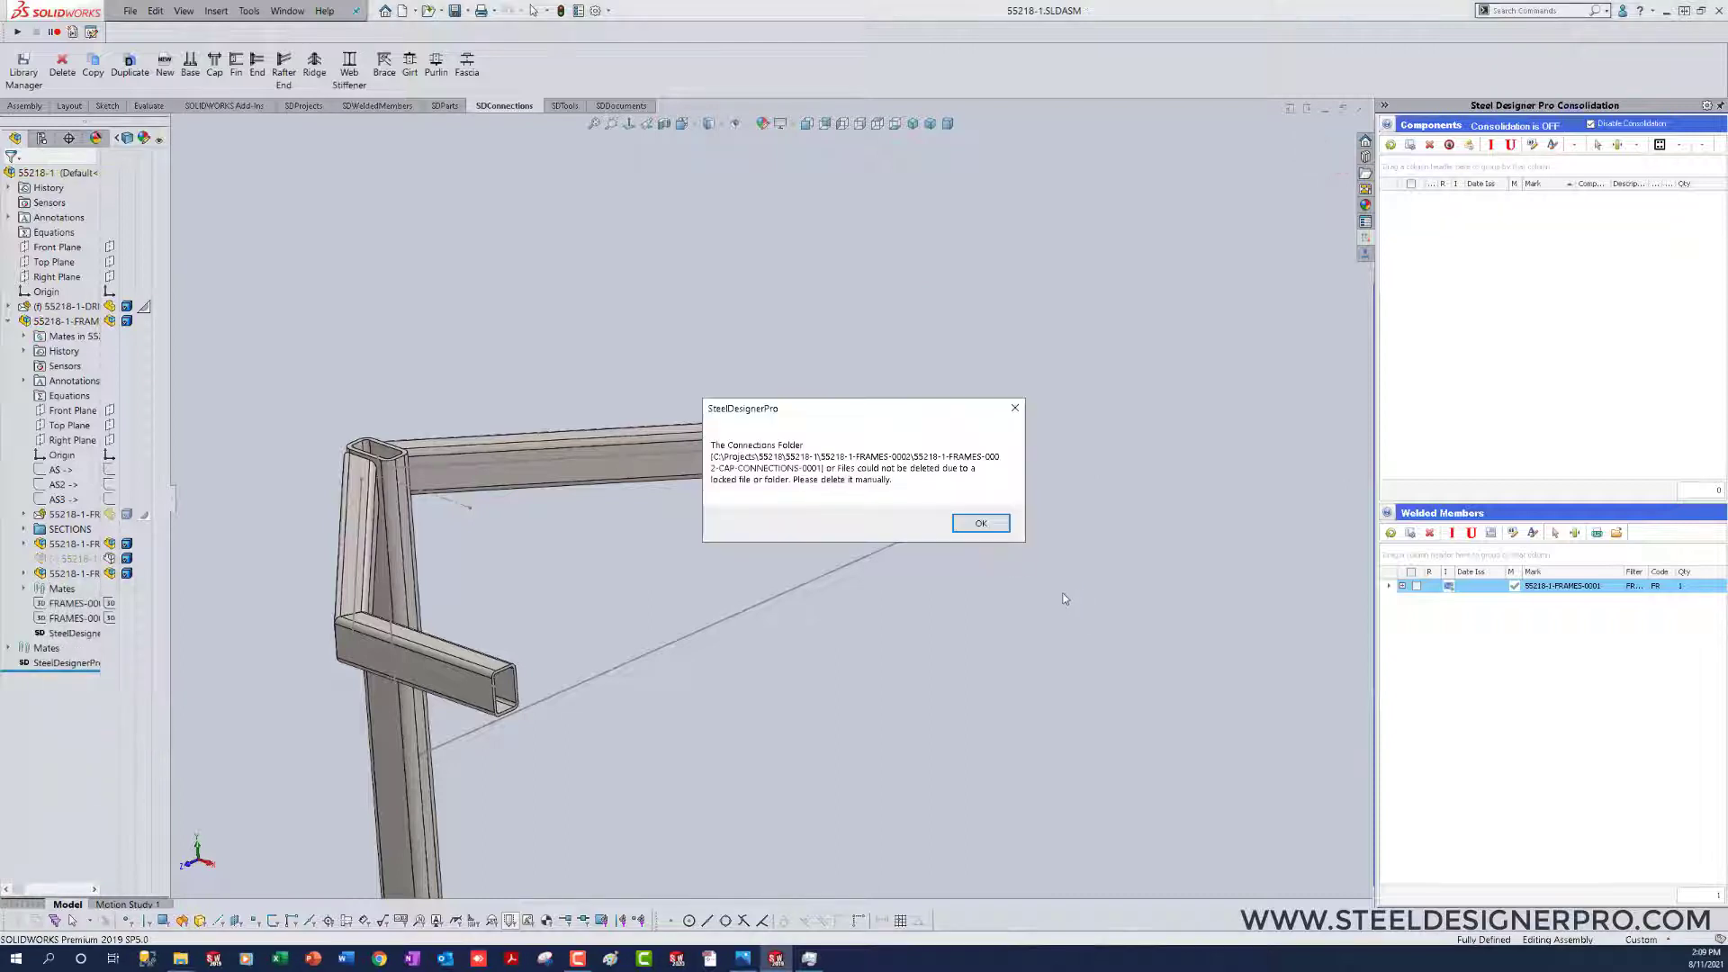
click(982, 523)
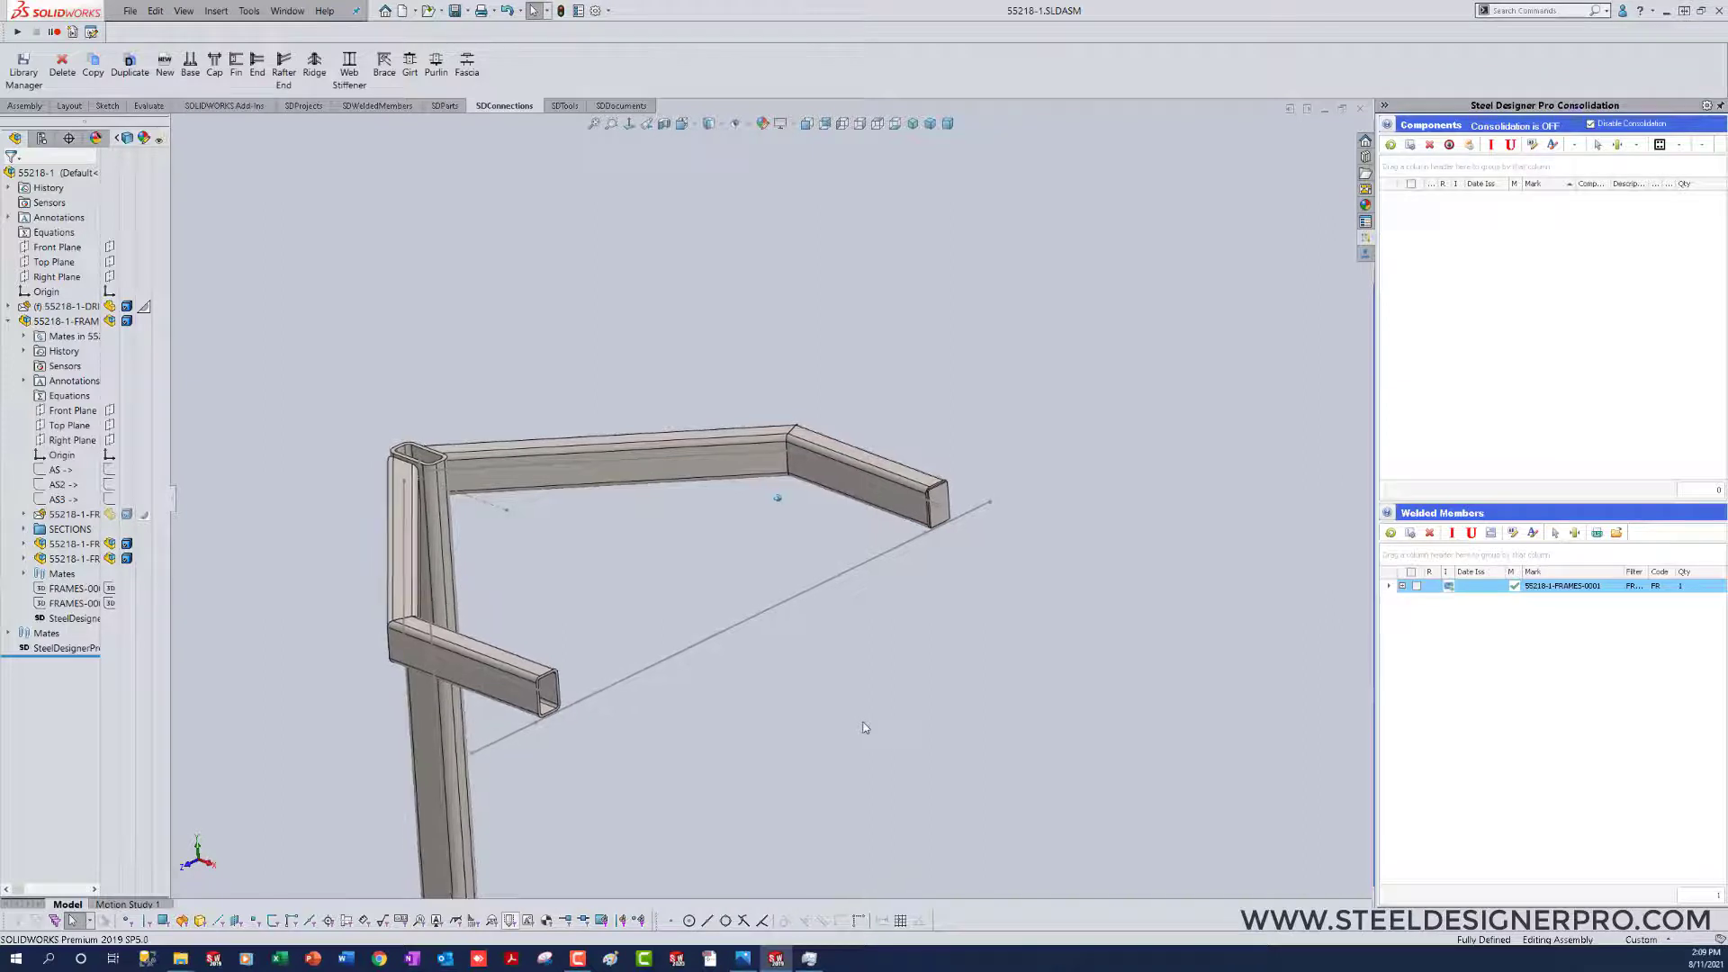
Step: Open the 55218-1-FRAMES-0002 subassembly in its own window
right_click(54, 322)
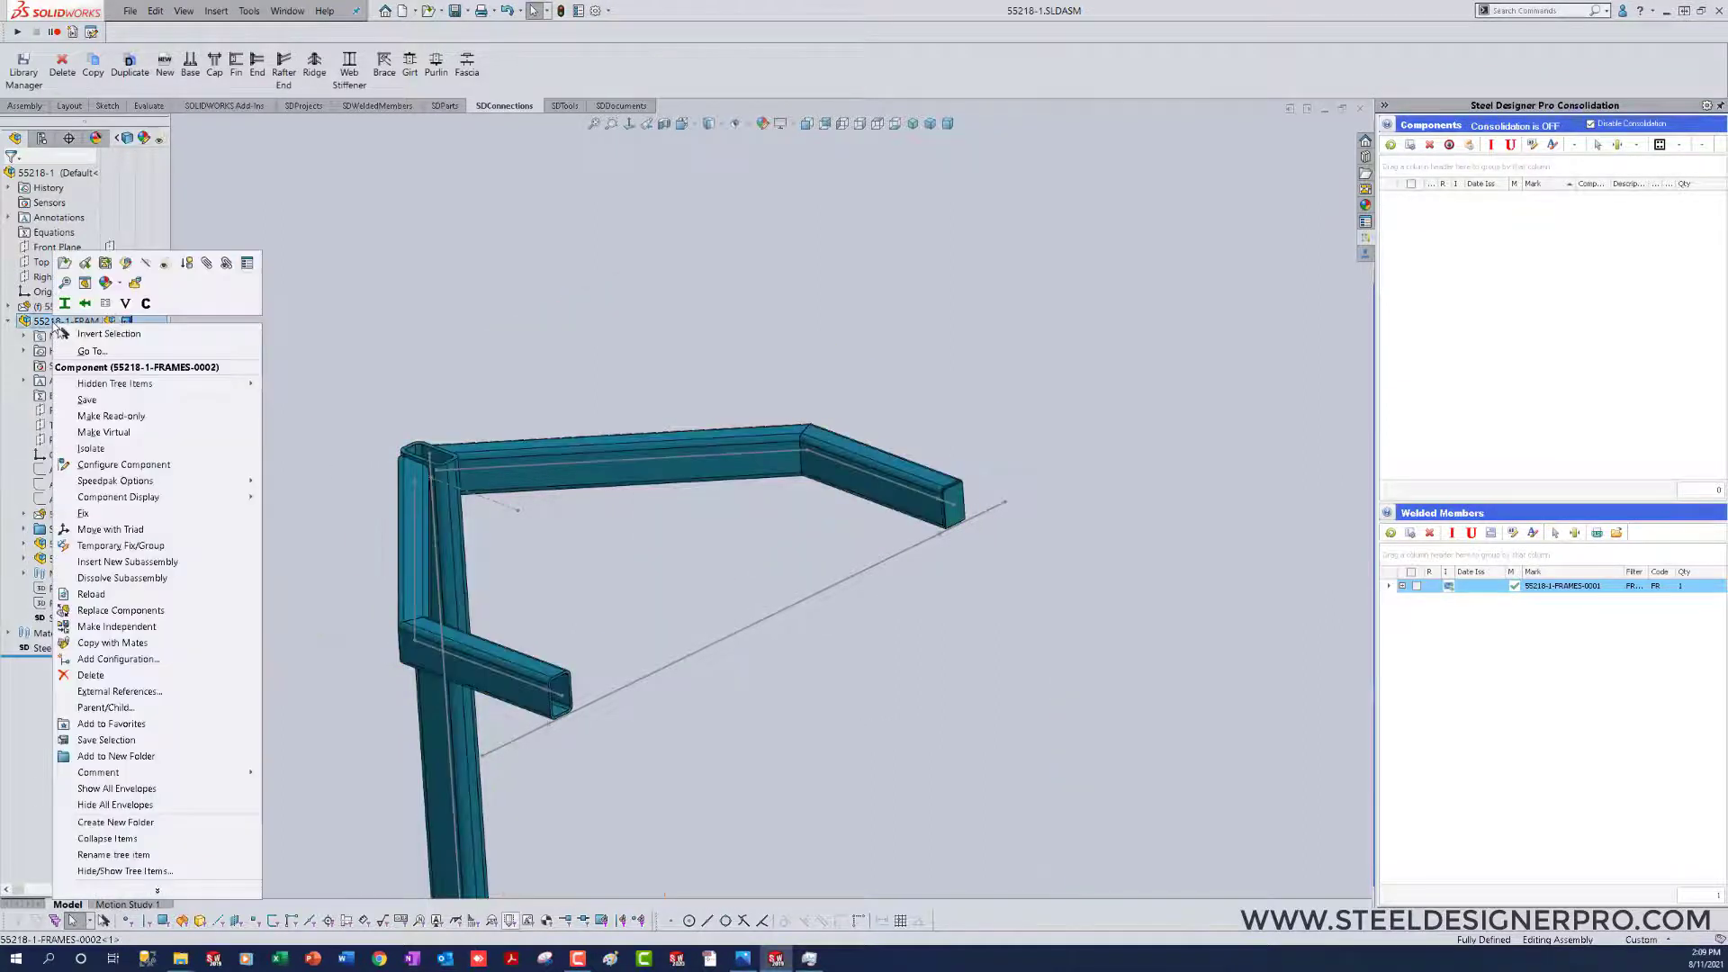
click(137, 284)
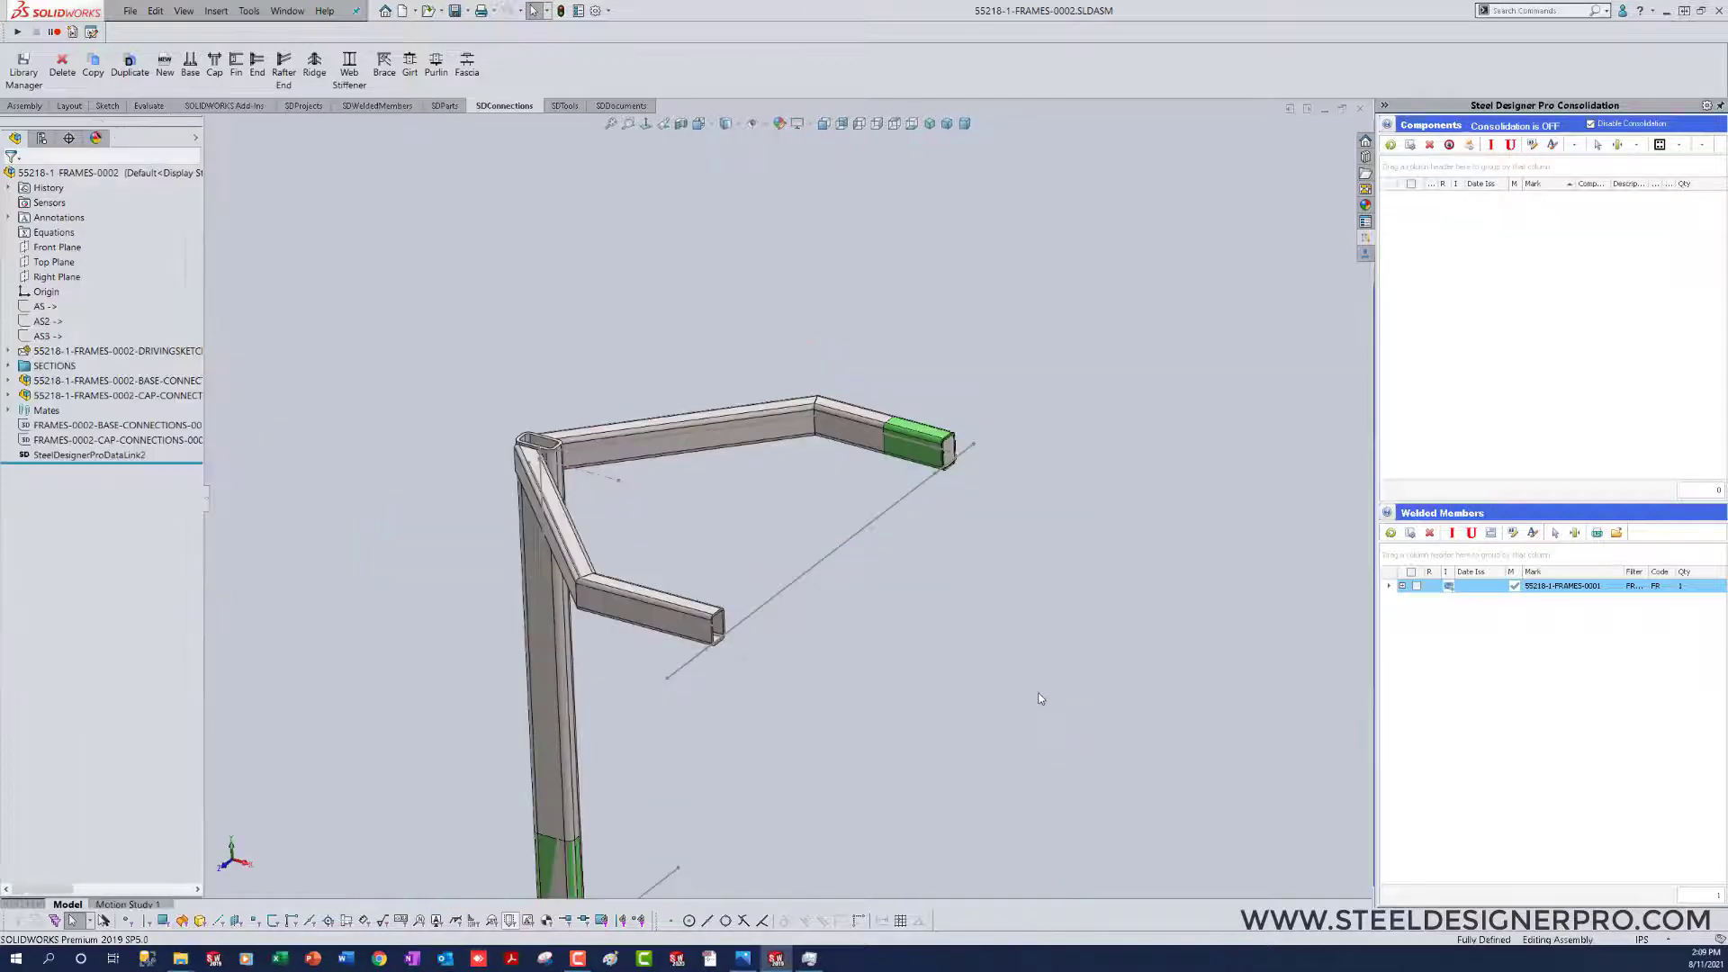
Step: Copy the cap connection with mates to the end point of the other HSS arm, repeating both parallel mate references
click(123, 398)
click(93, 65)
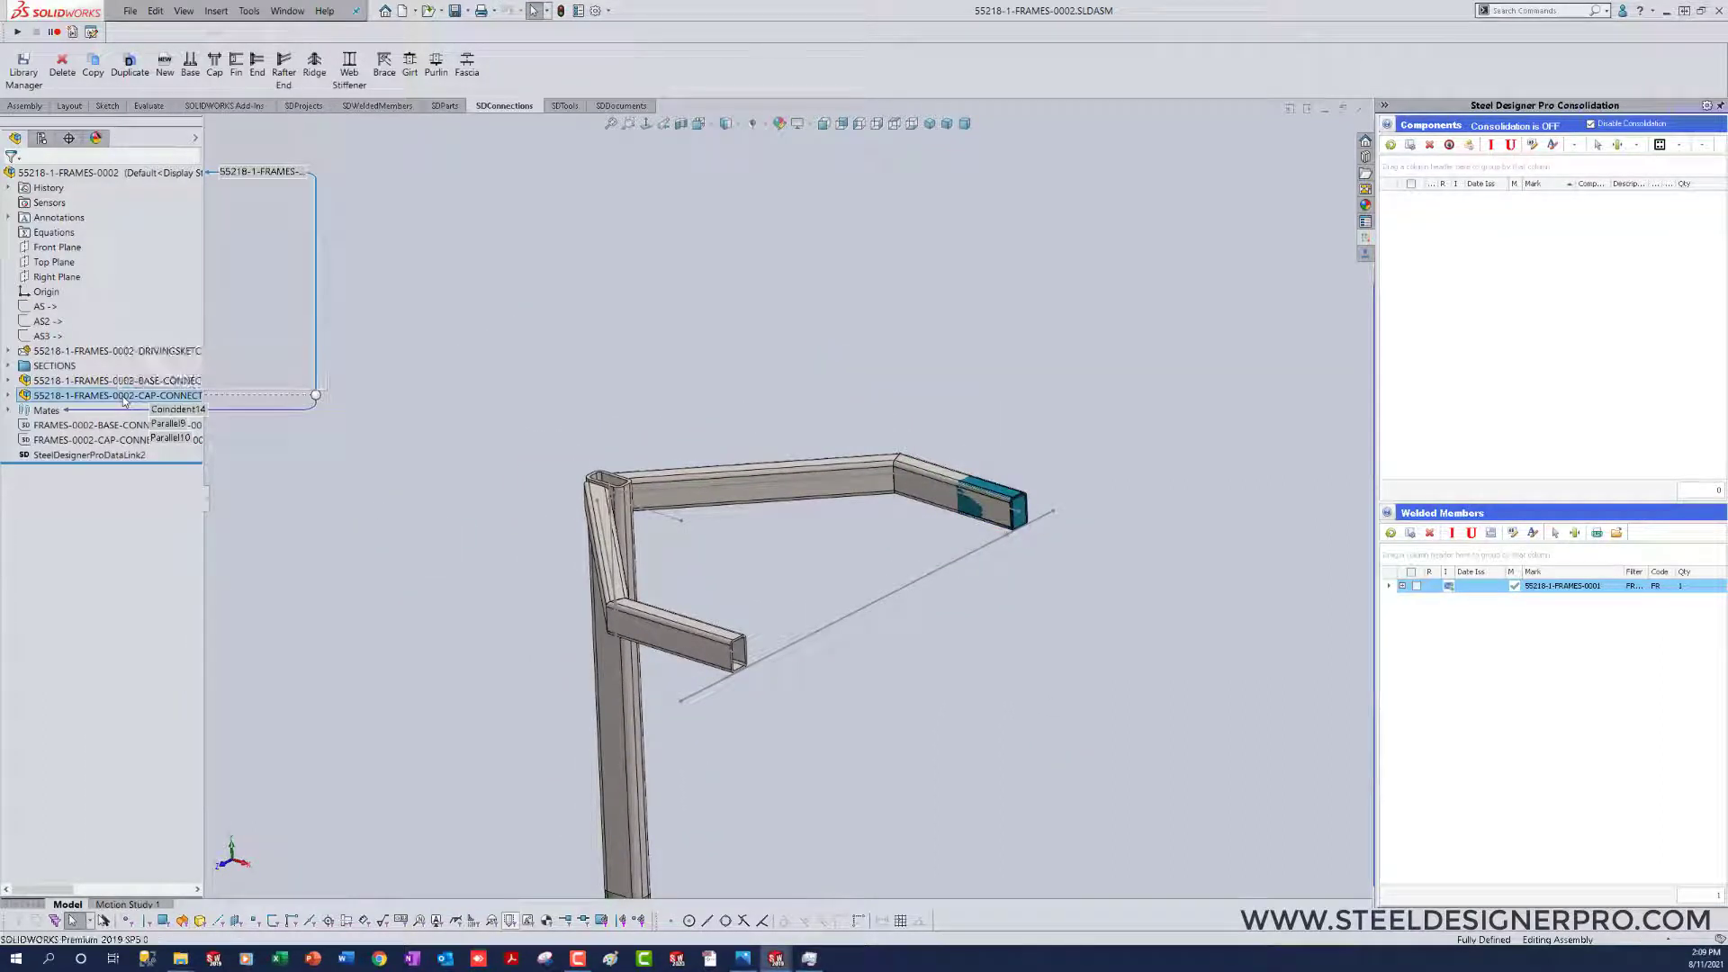
click(520, 142)
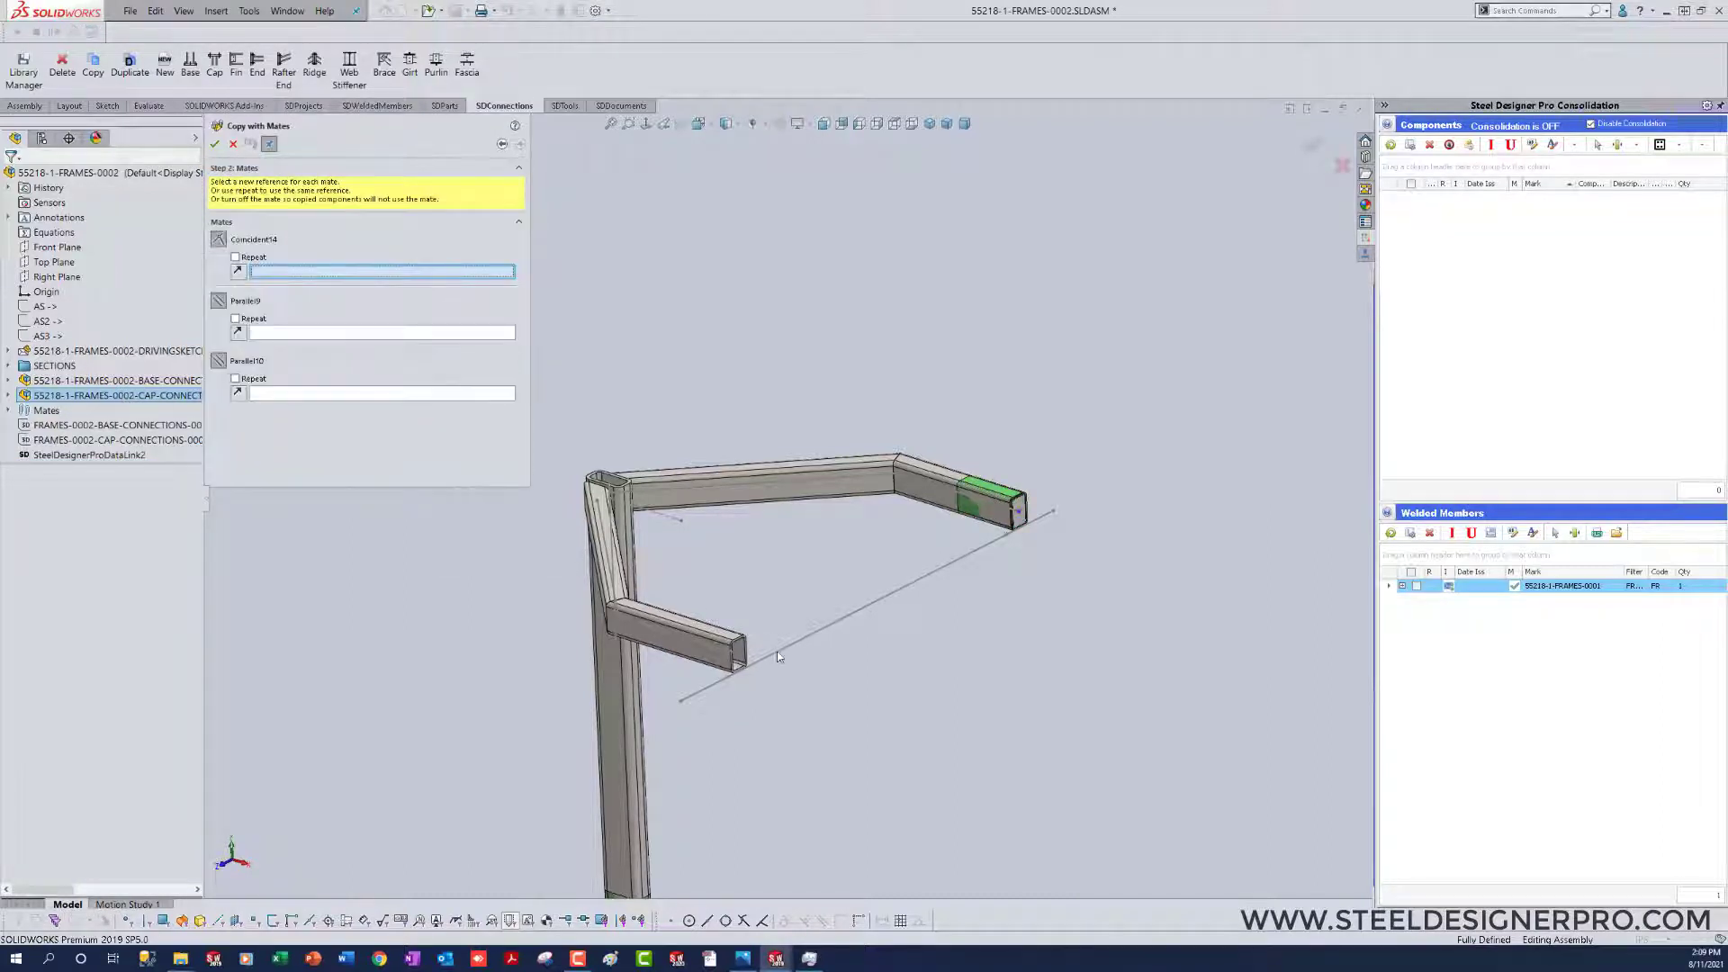
click(739, 663)
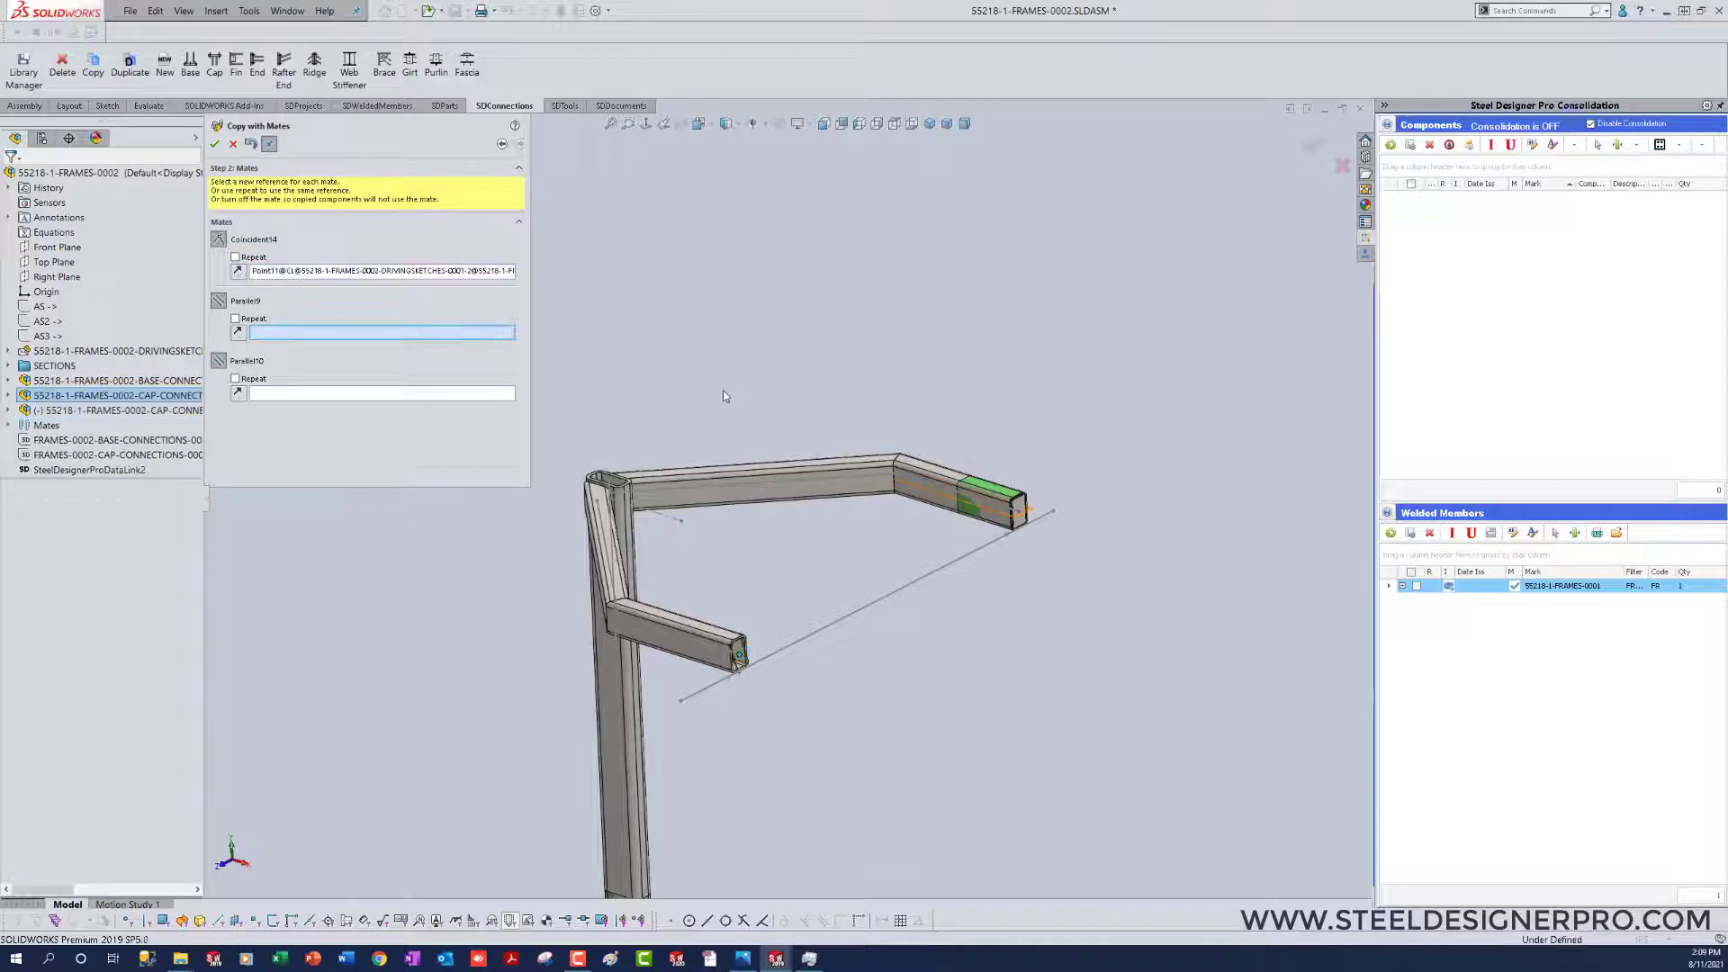
click(235, 318)
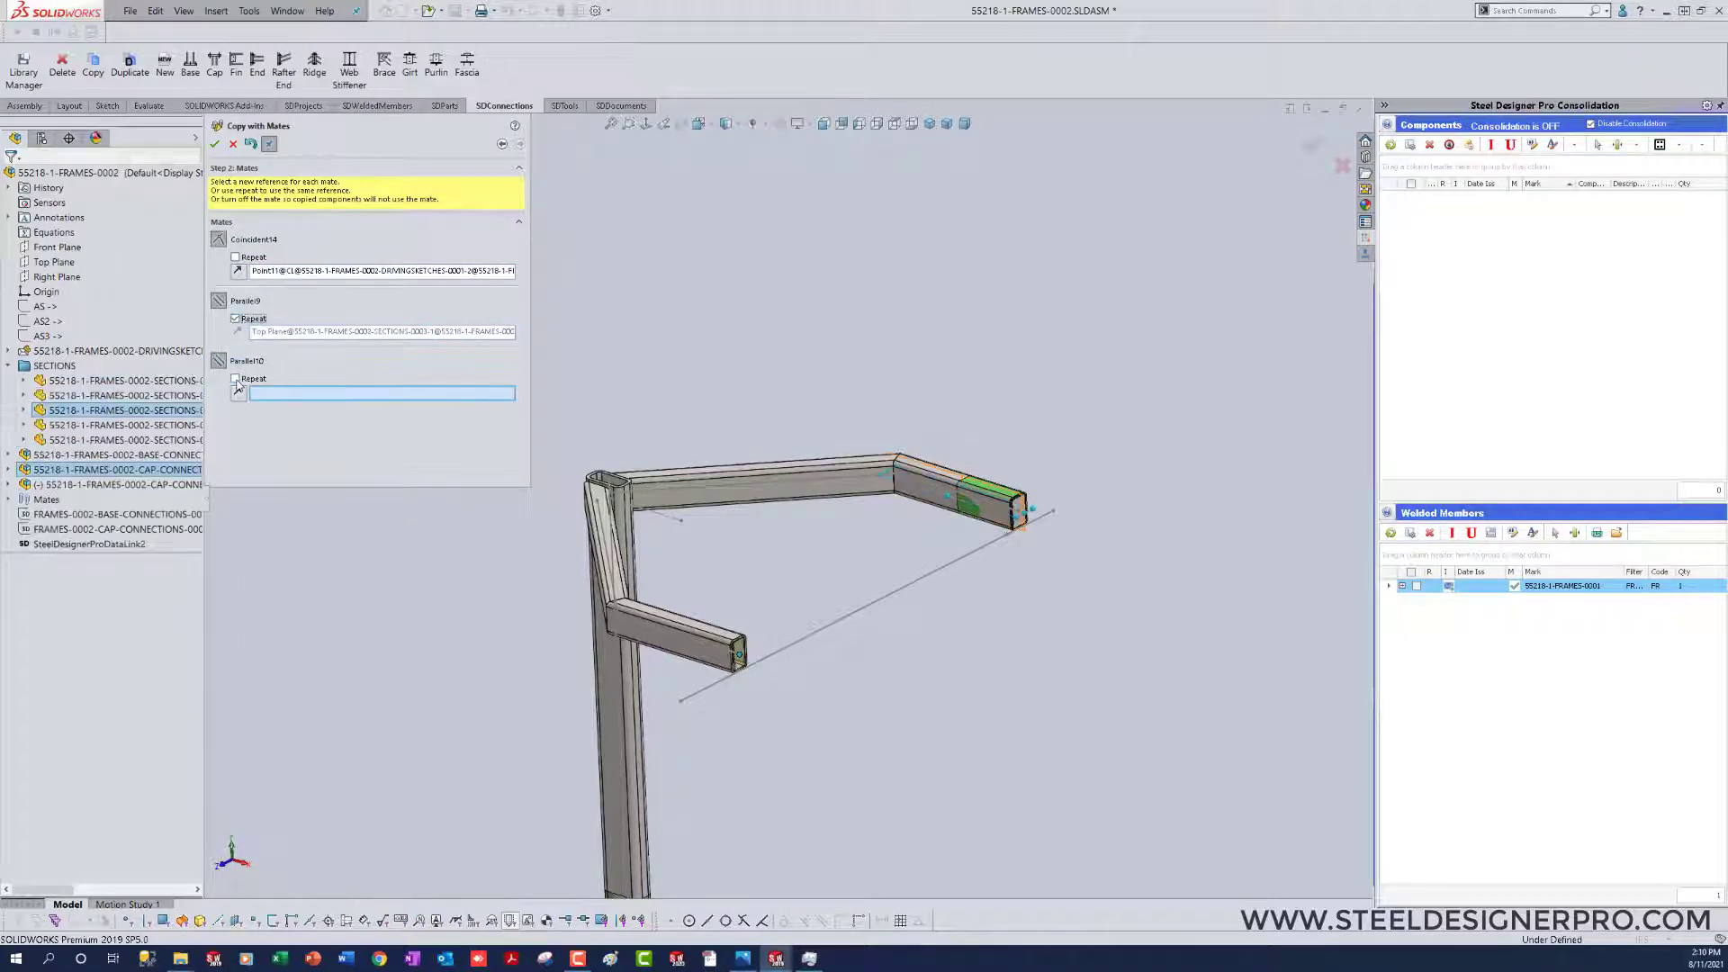
click(235, 378)
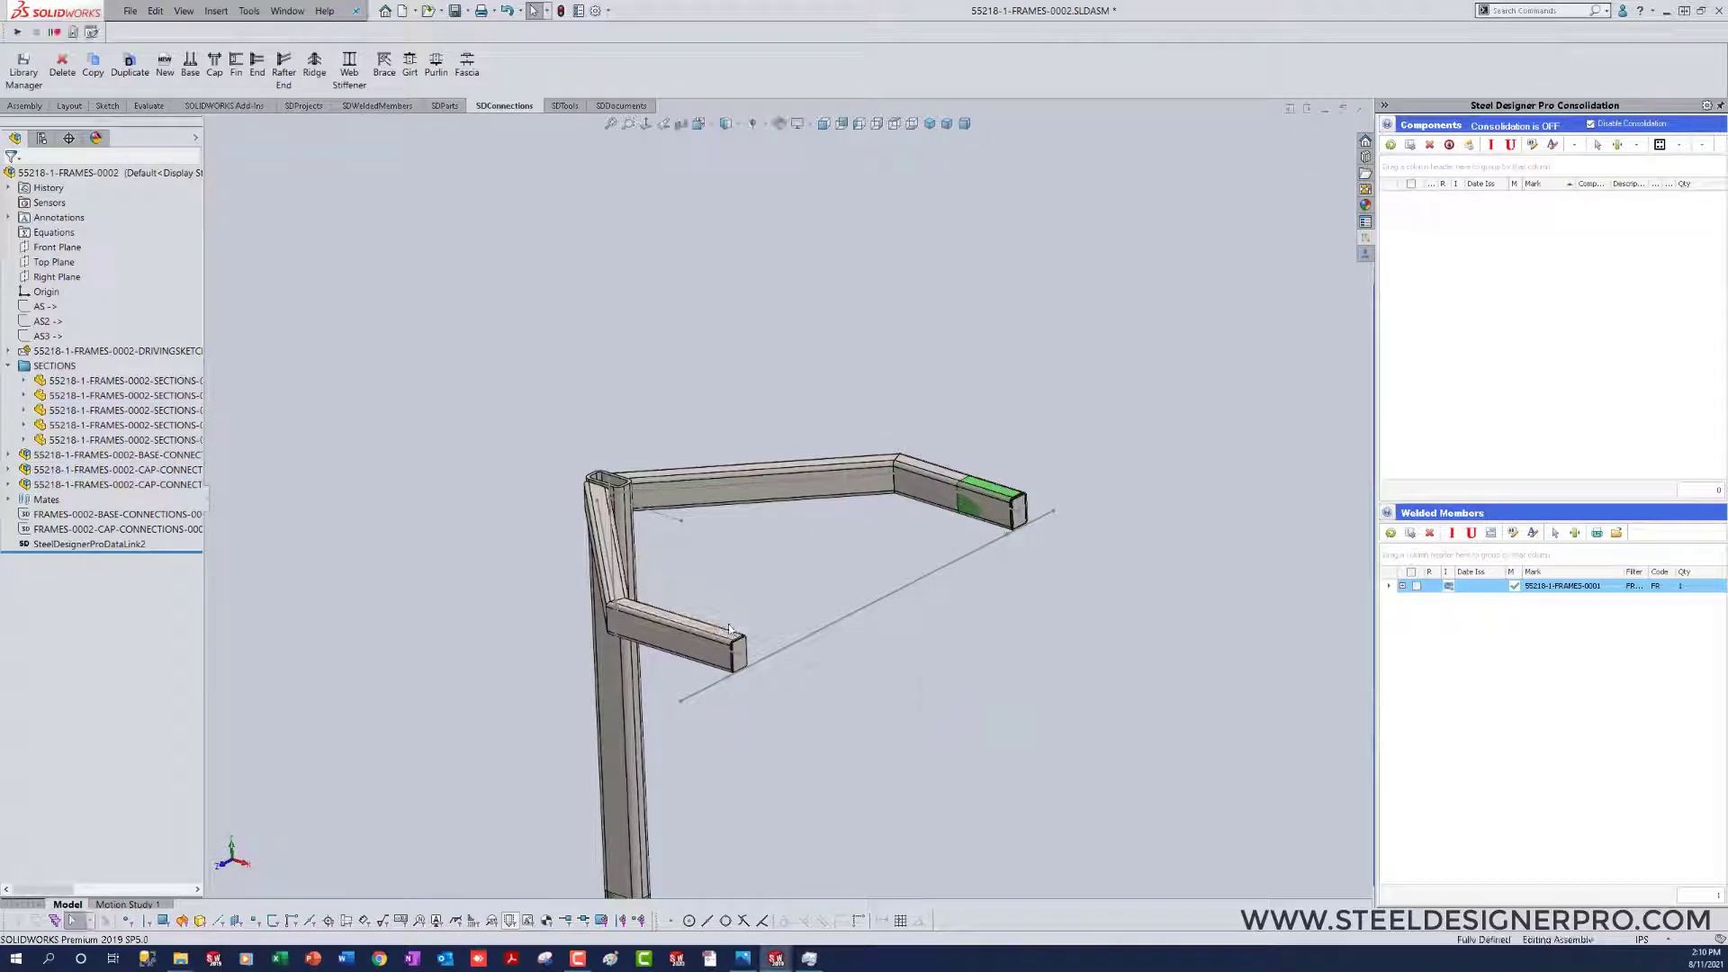
Step: Set the extrusion thickness of the cap plate on the first HSS arm to 0.5 in
scroll(738, 650, down, 1)
scroll(1126, 483, down, 8)
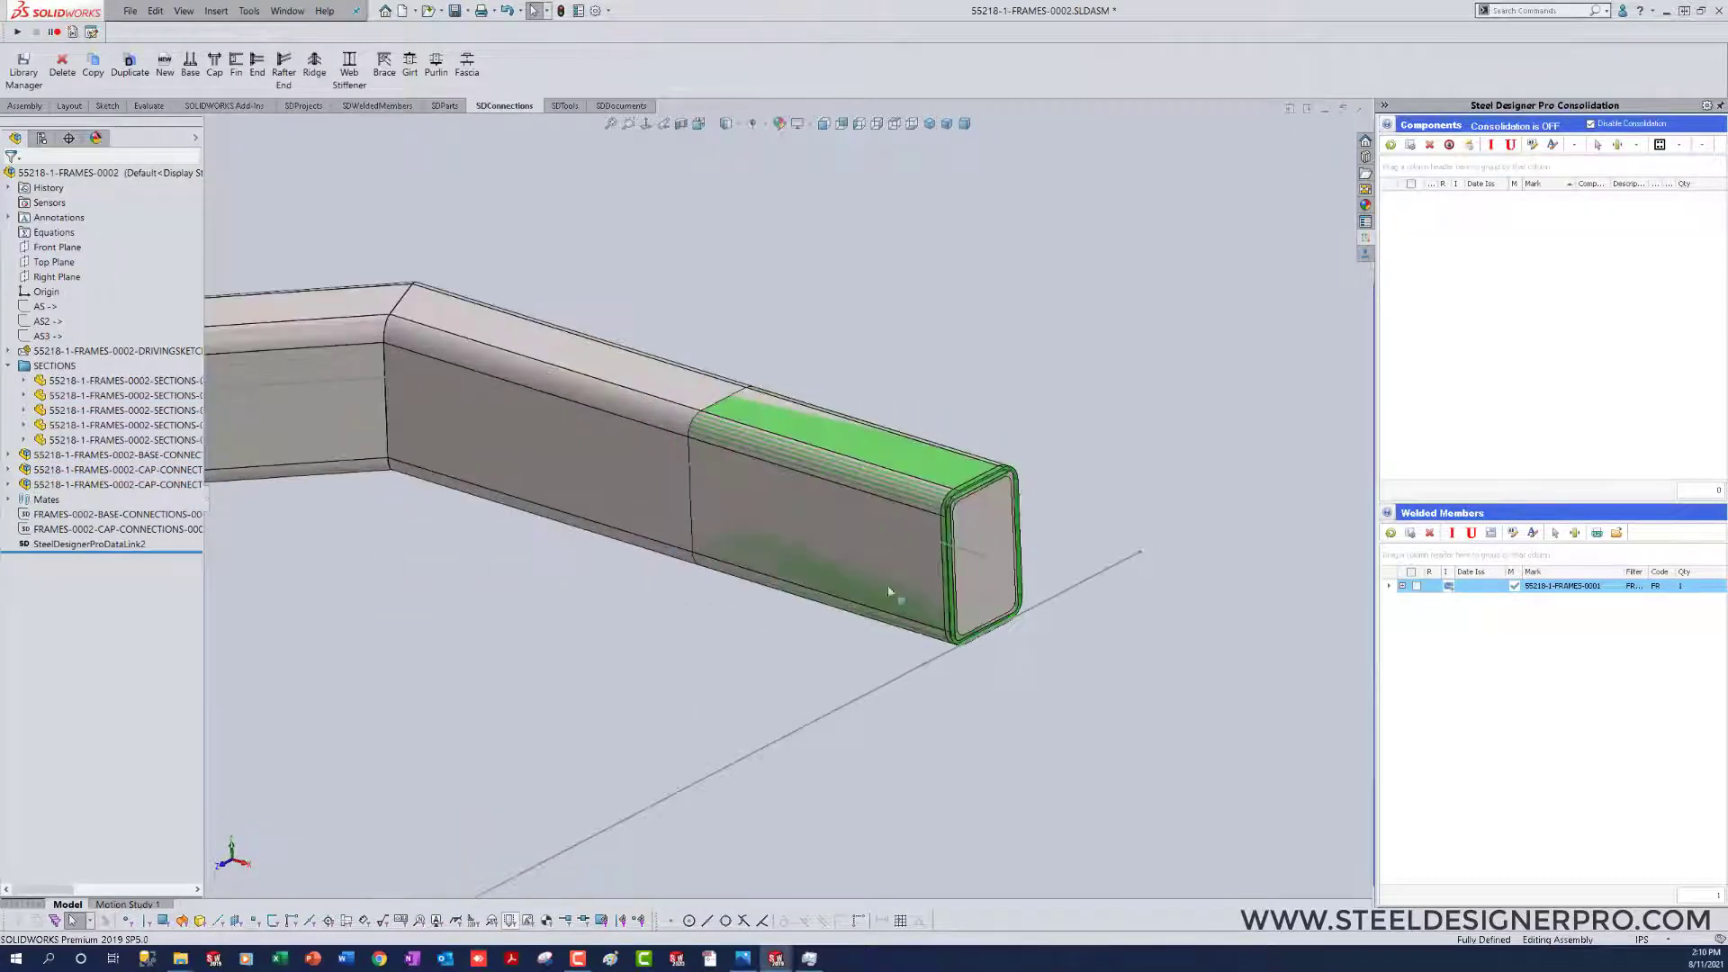
middle_drag(883, 598, 883, 599)
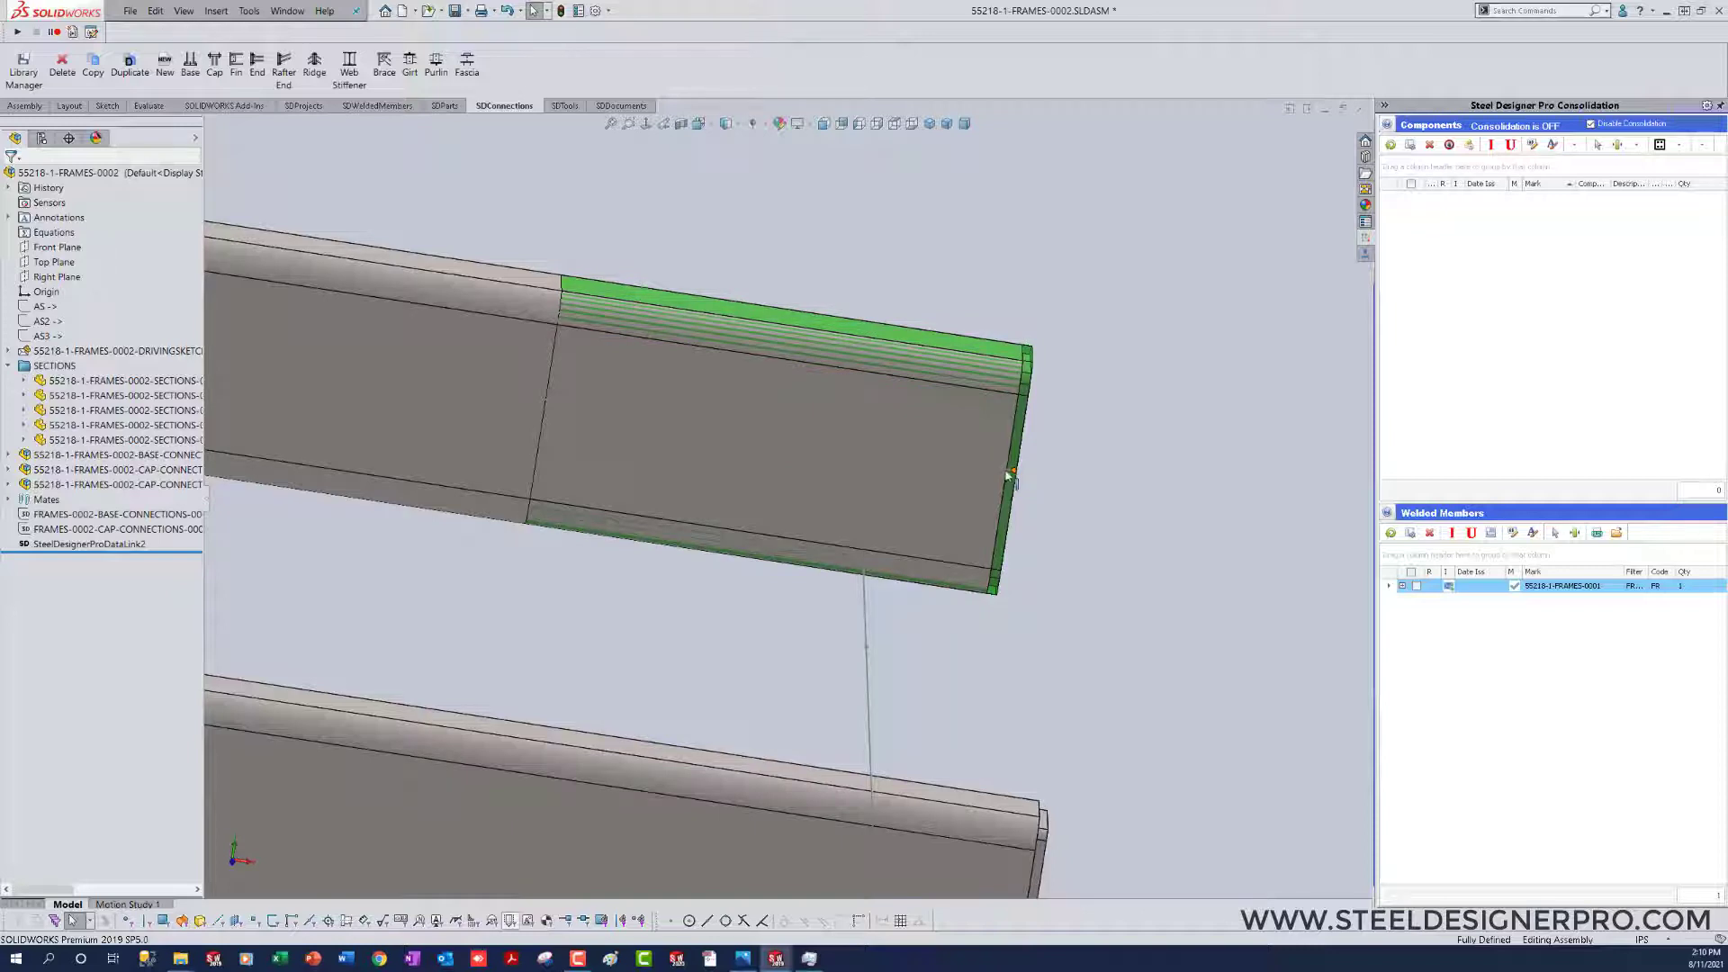
middle_drag(1014, 623, 1014, 623)
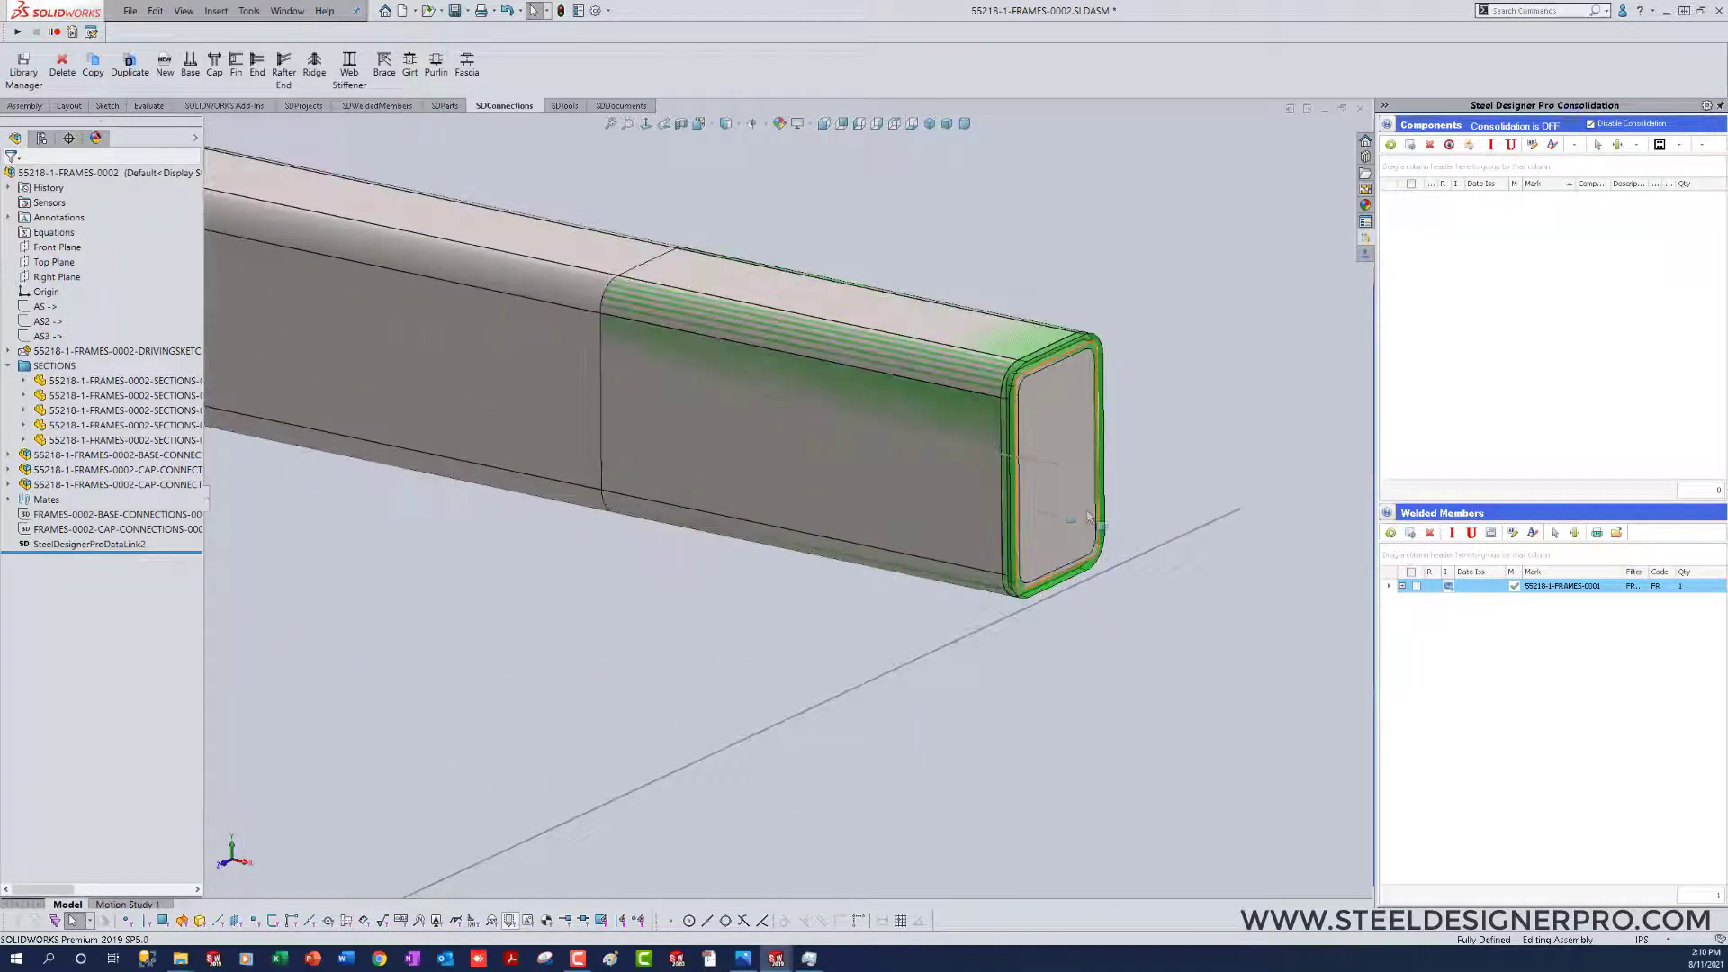
click(1059, 505)
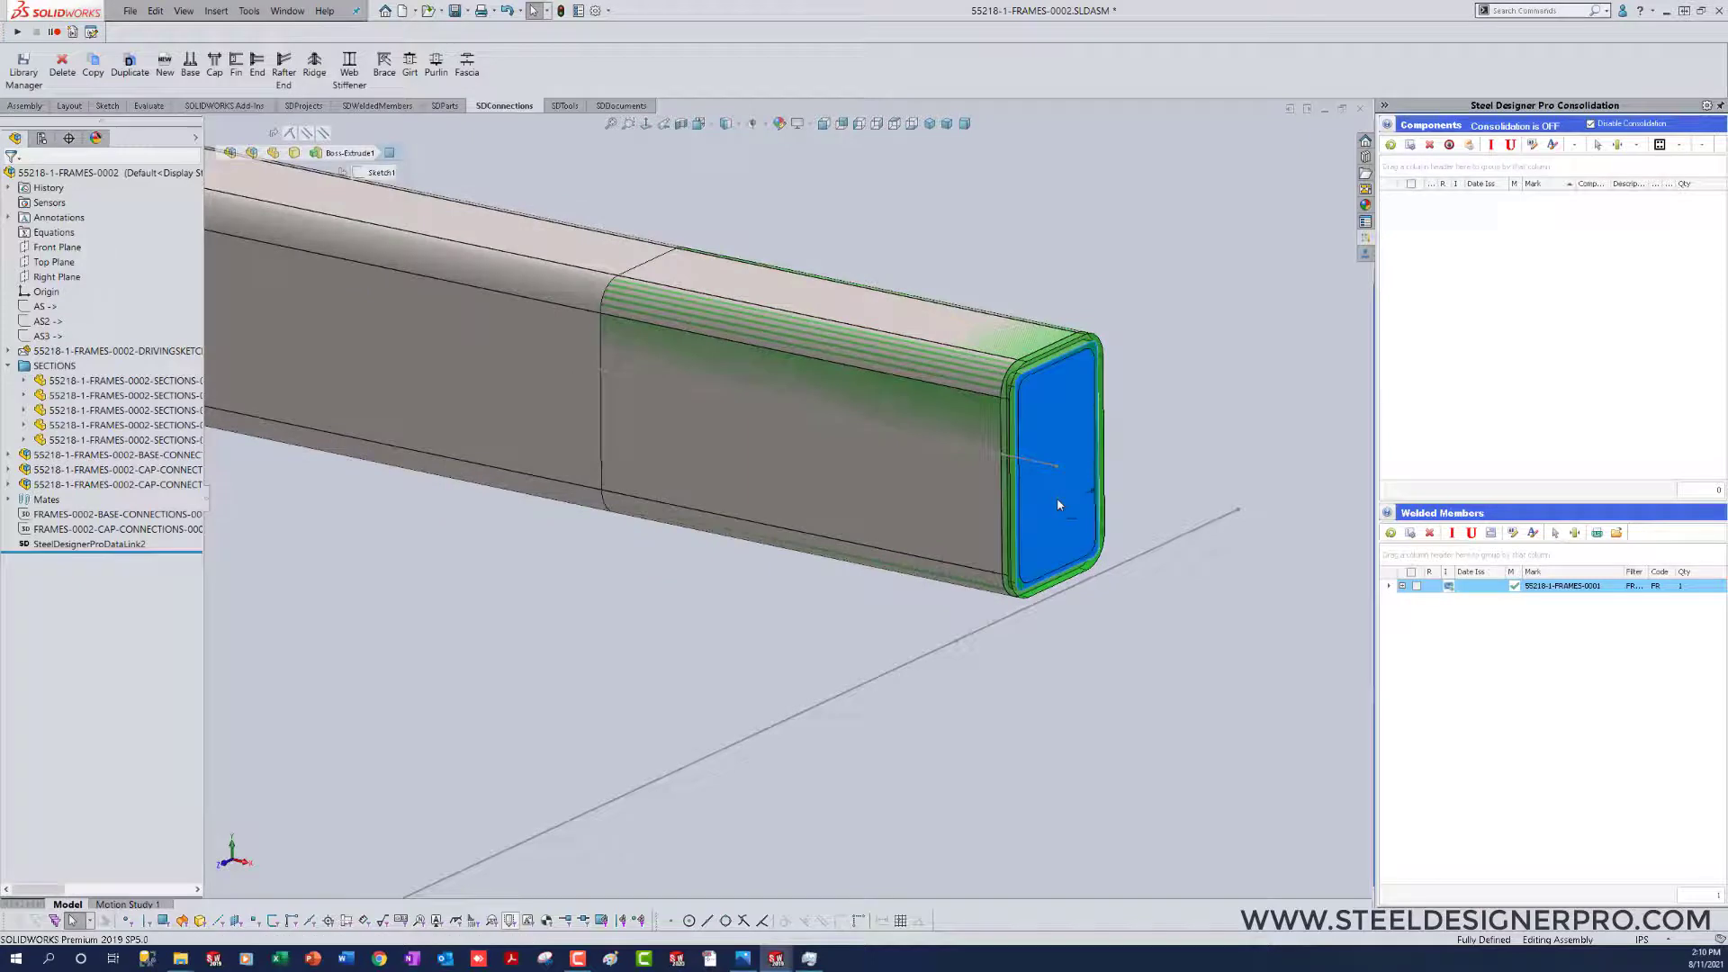
click(1003, 334)
double_click(1001, 333)
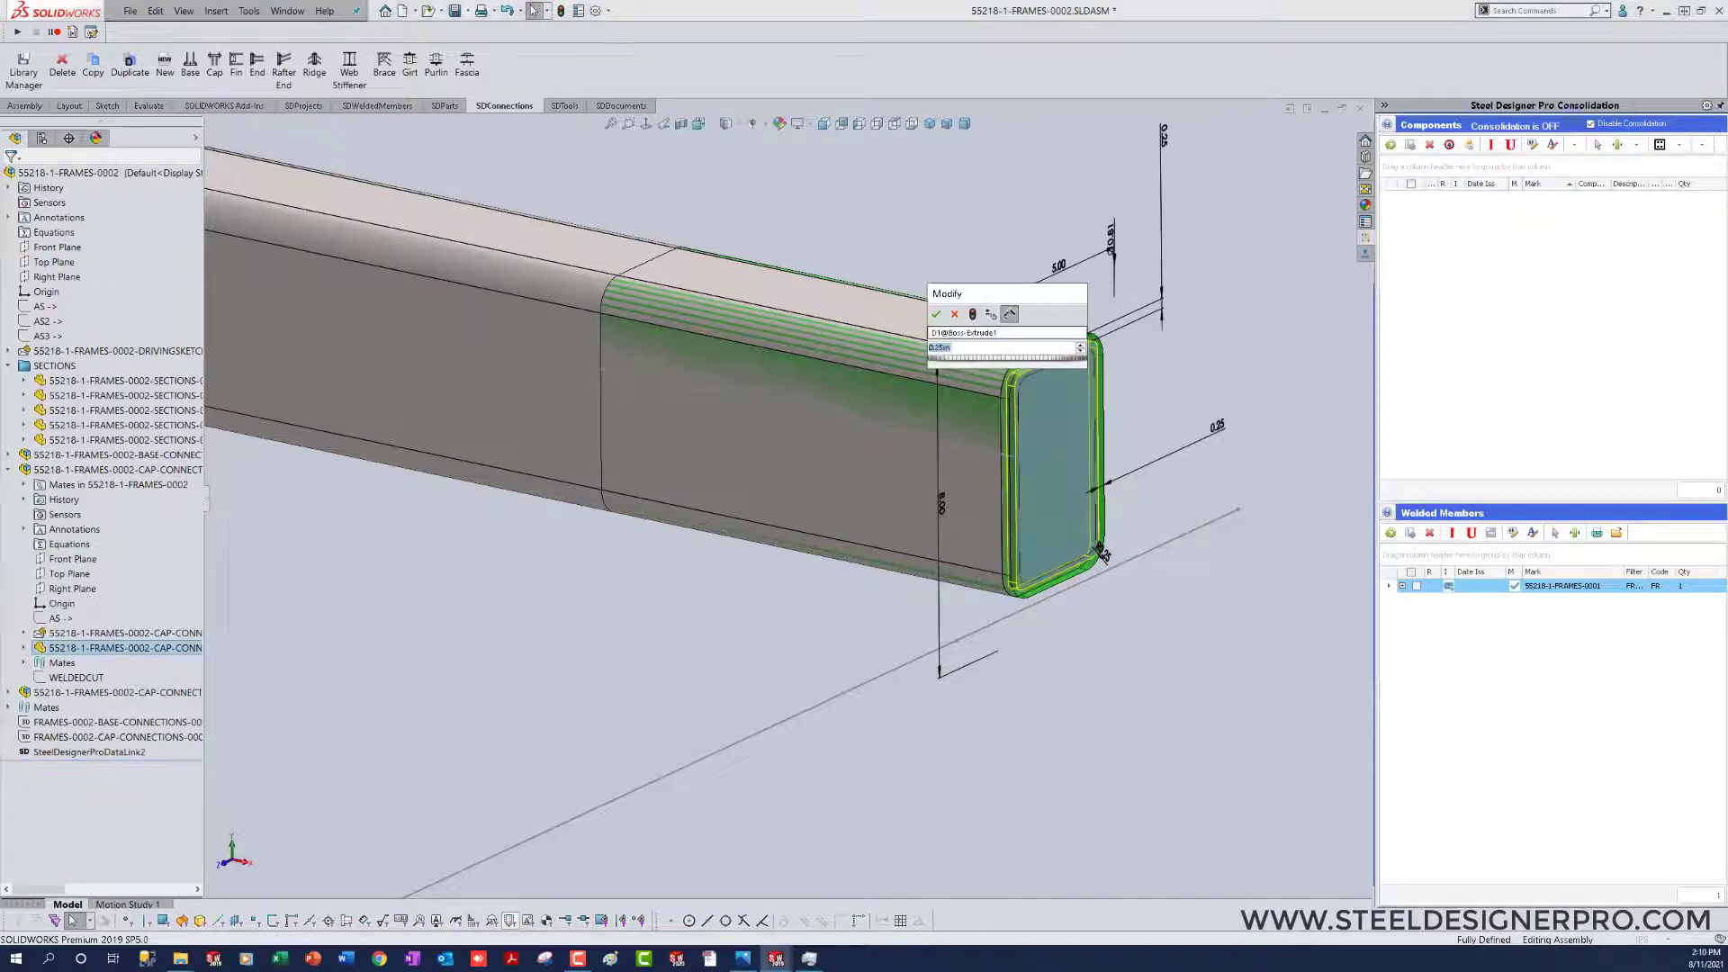
text(0.5)
key(Return)
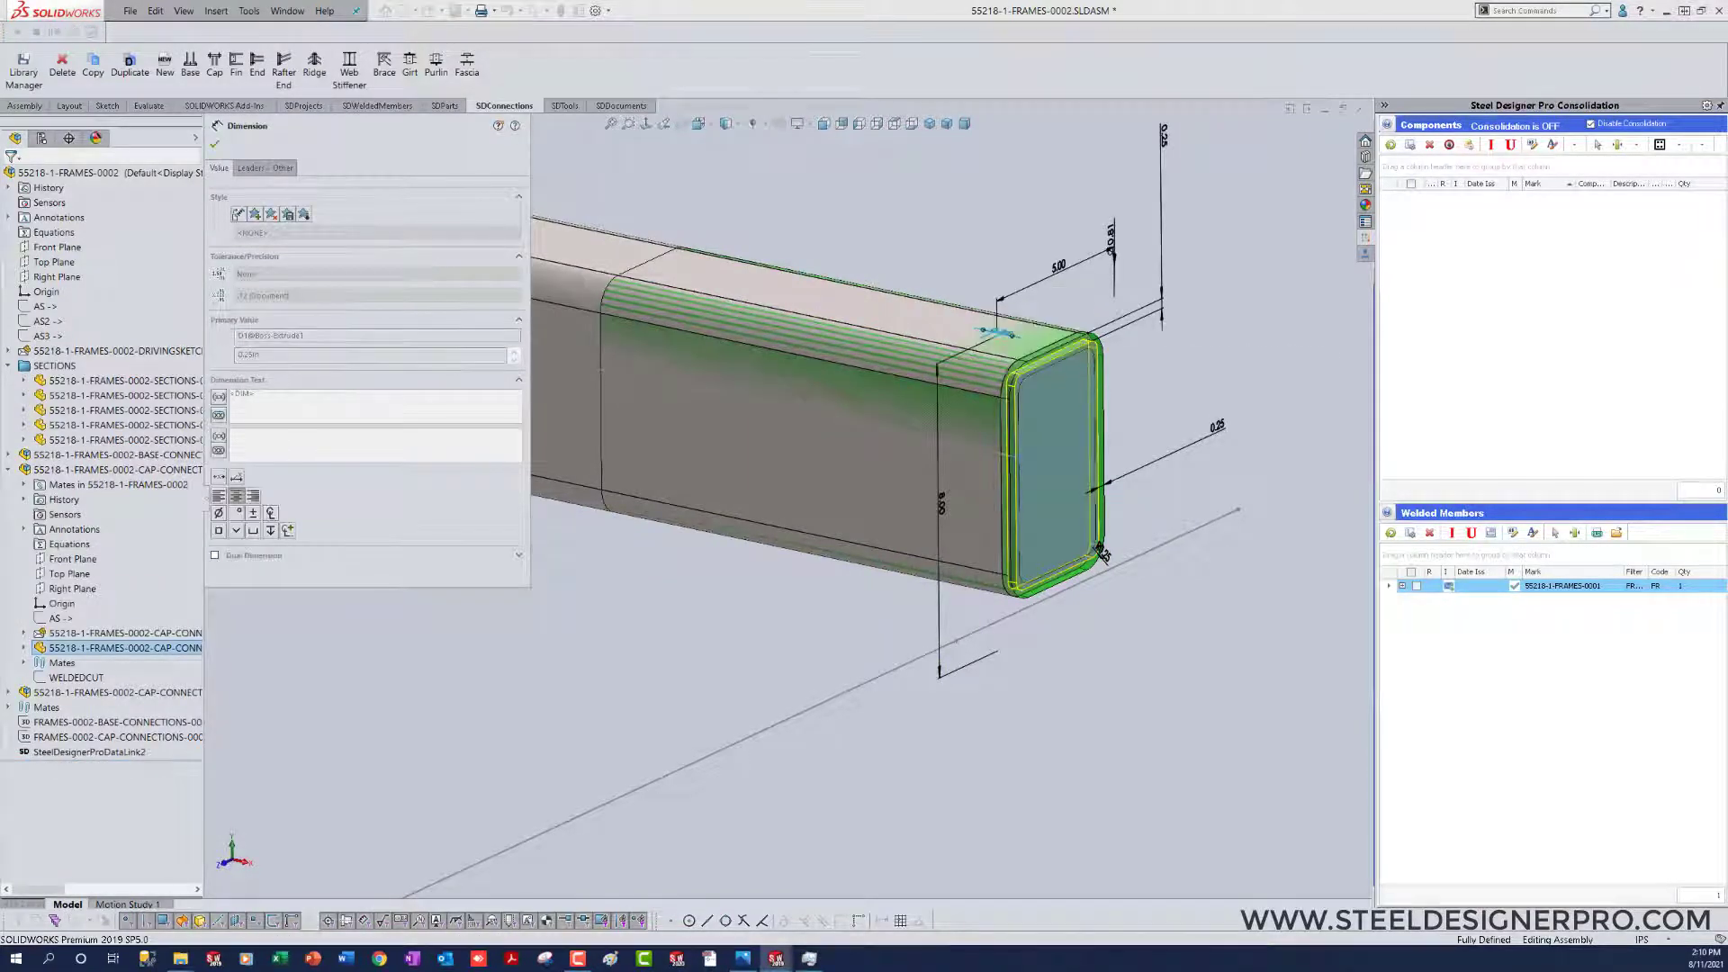
click(1051, 691)
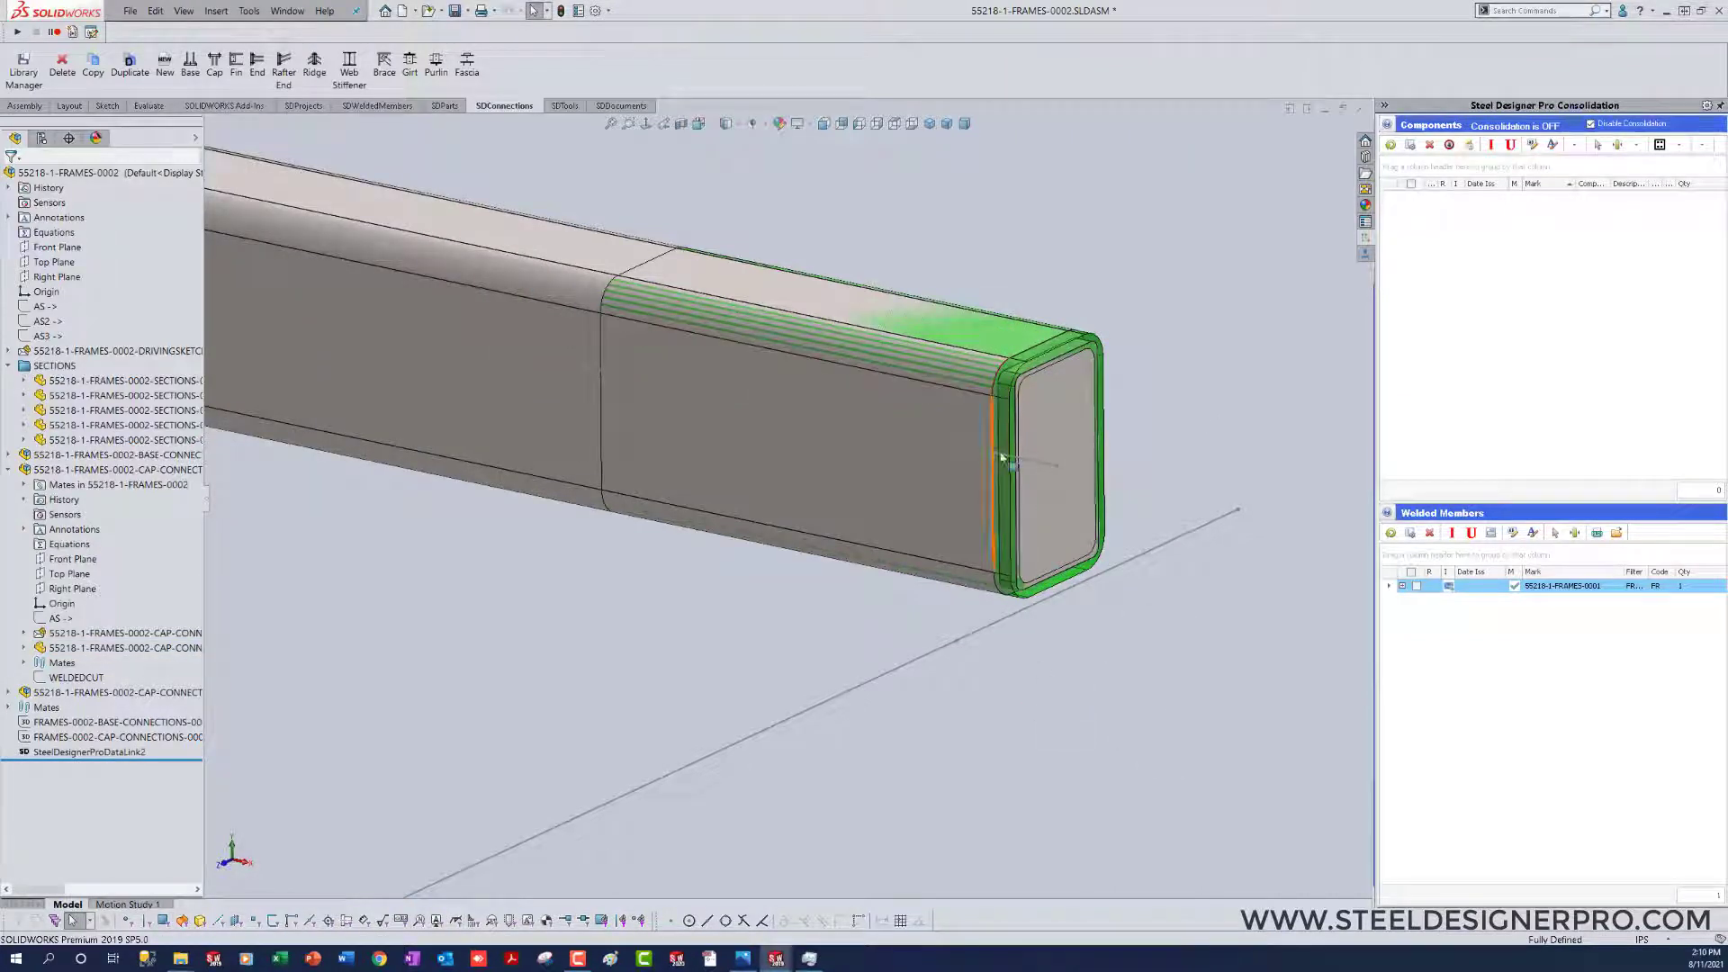
Step: Set the extrusion thickness of the cap plate on the copied connection's arm to .25 in and rebuild the assembly
scroll(1078, 633, up, 6)
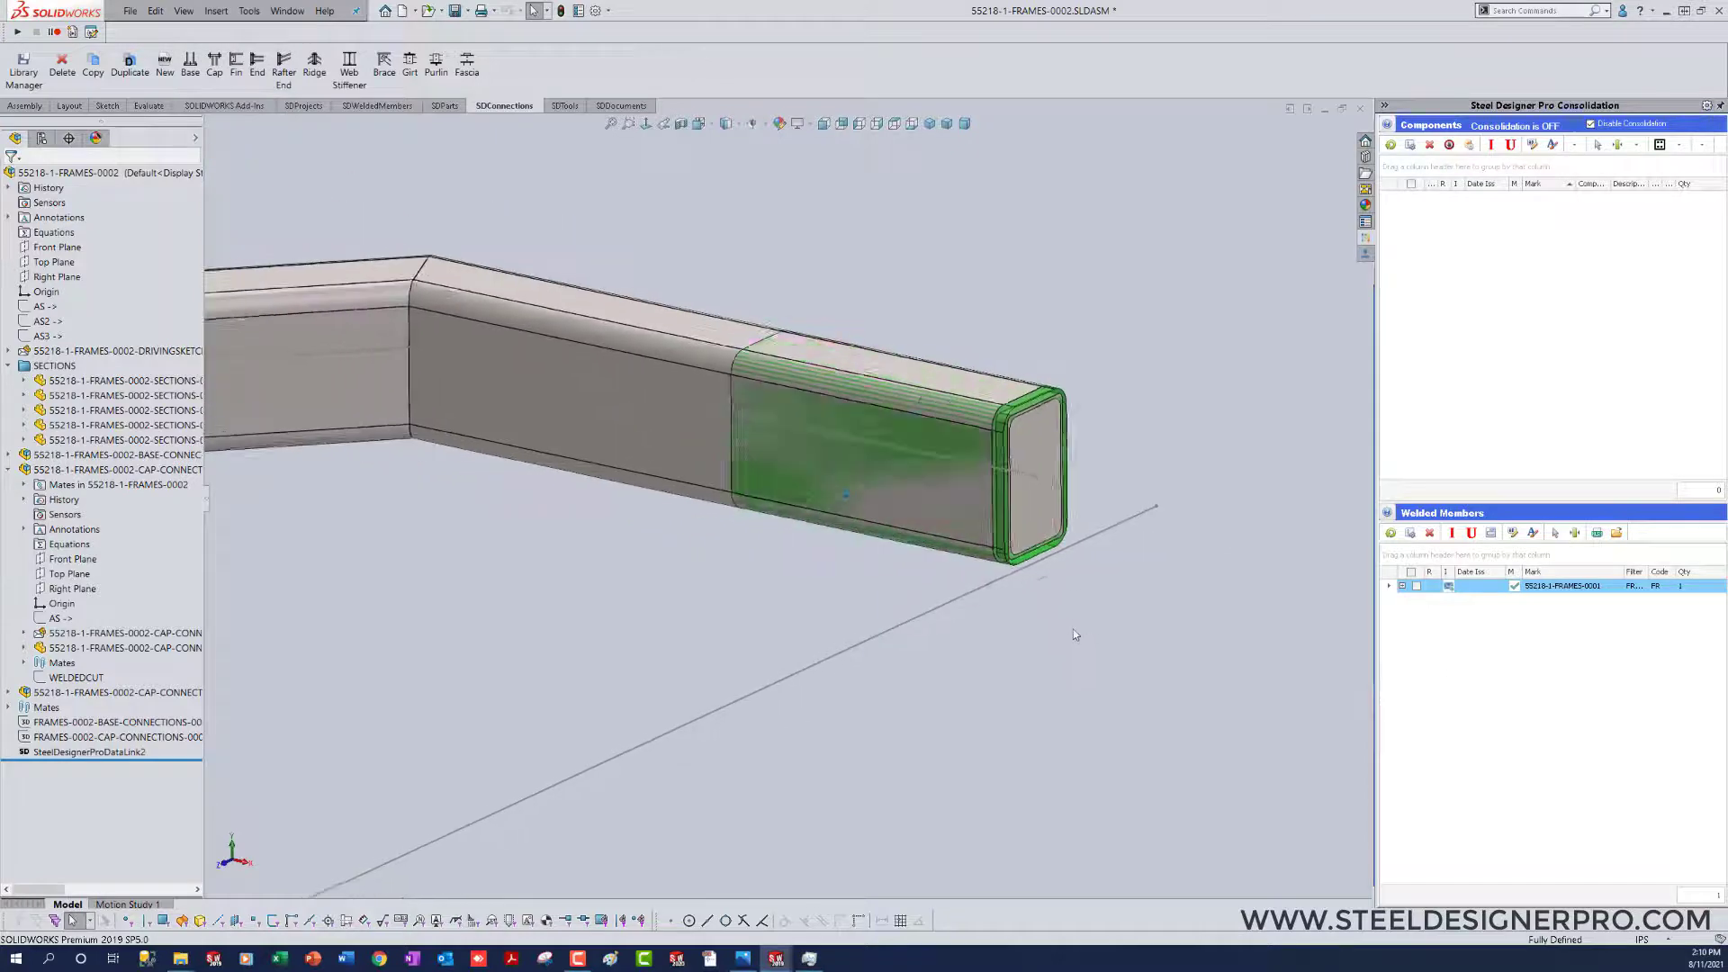
scroll(502, 684, down, 2)
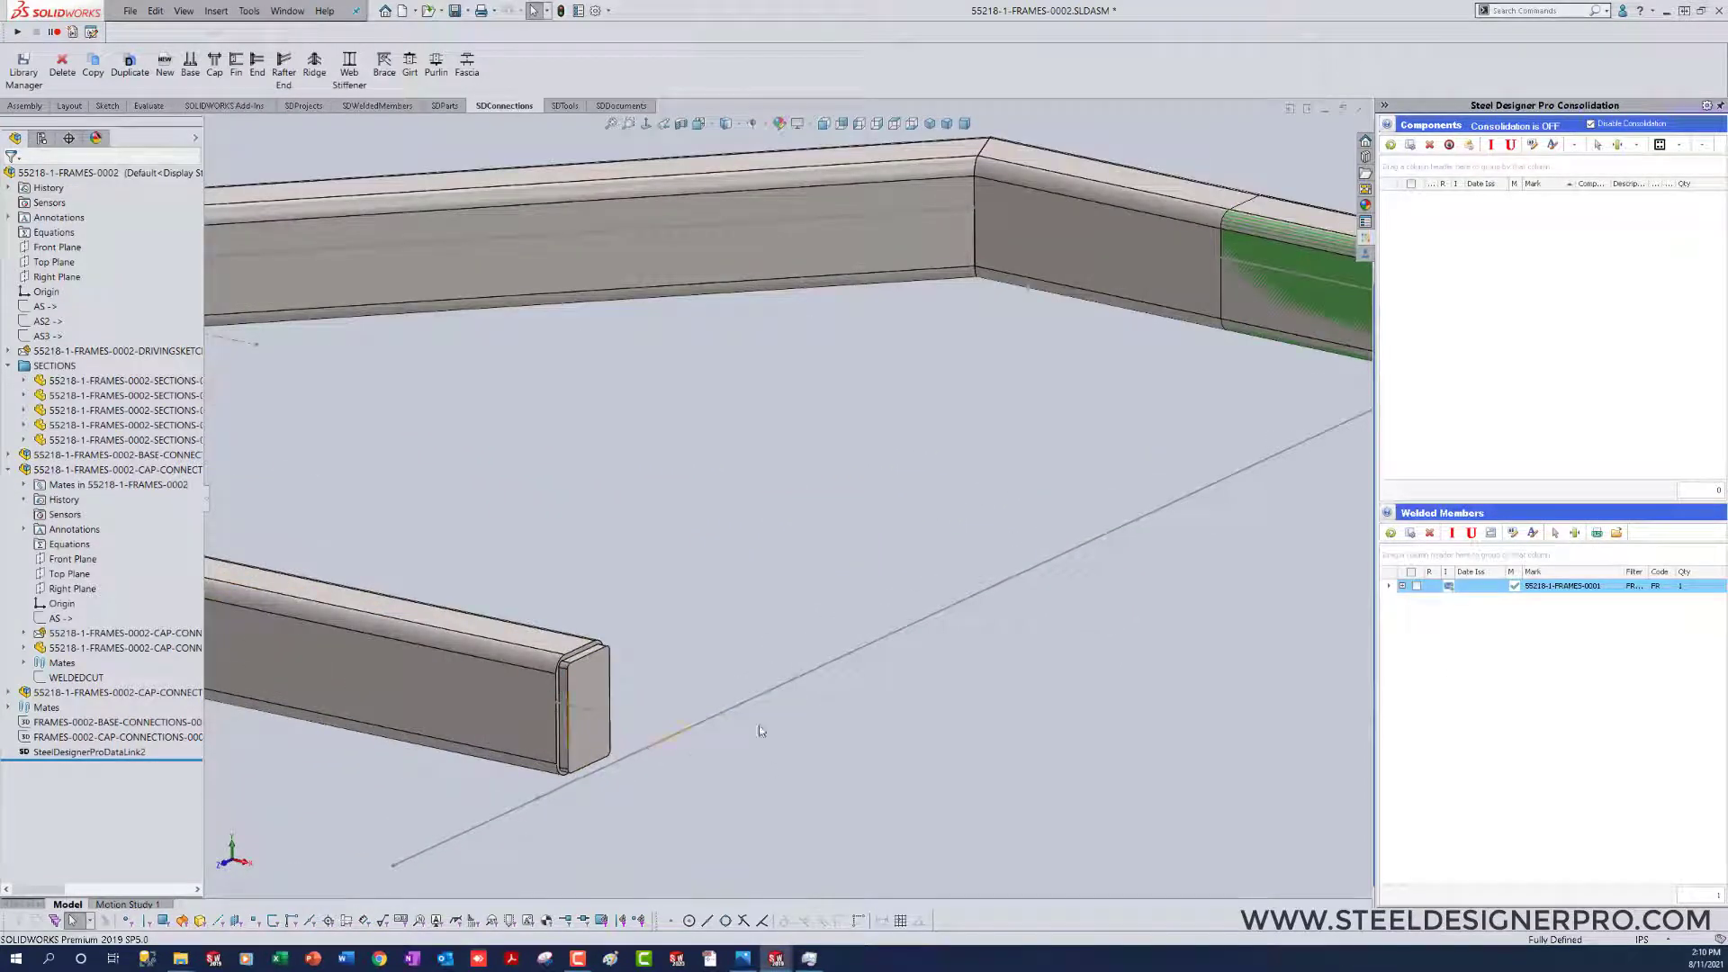
click(596, 693)
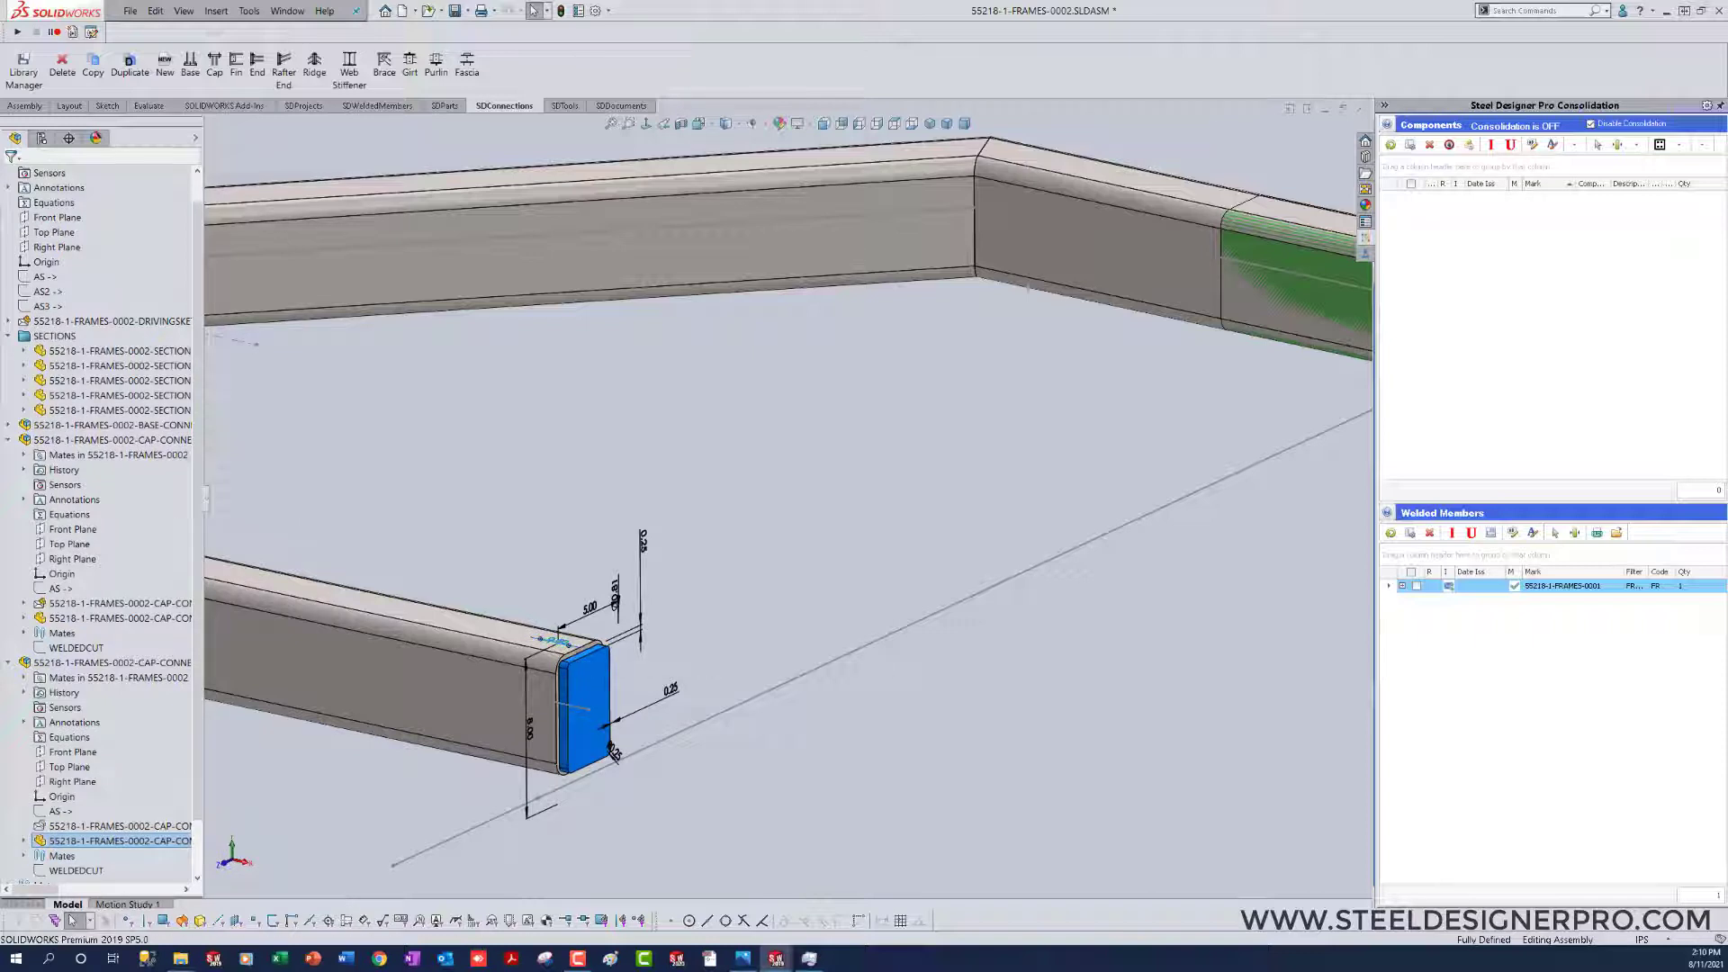
double_click(558, 642)
text(.25)
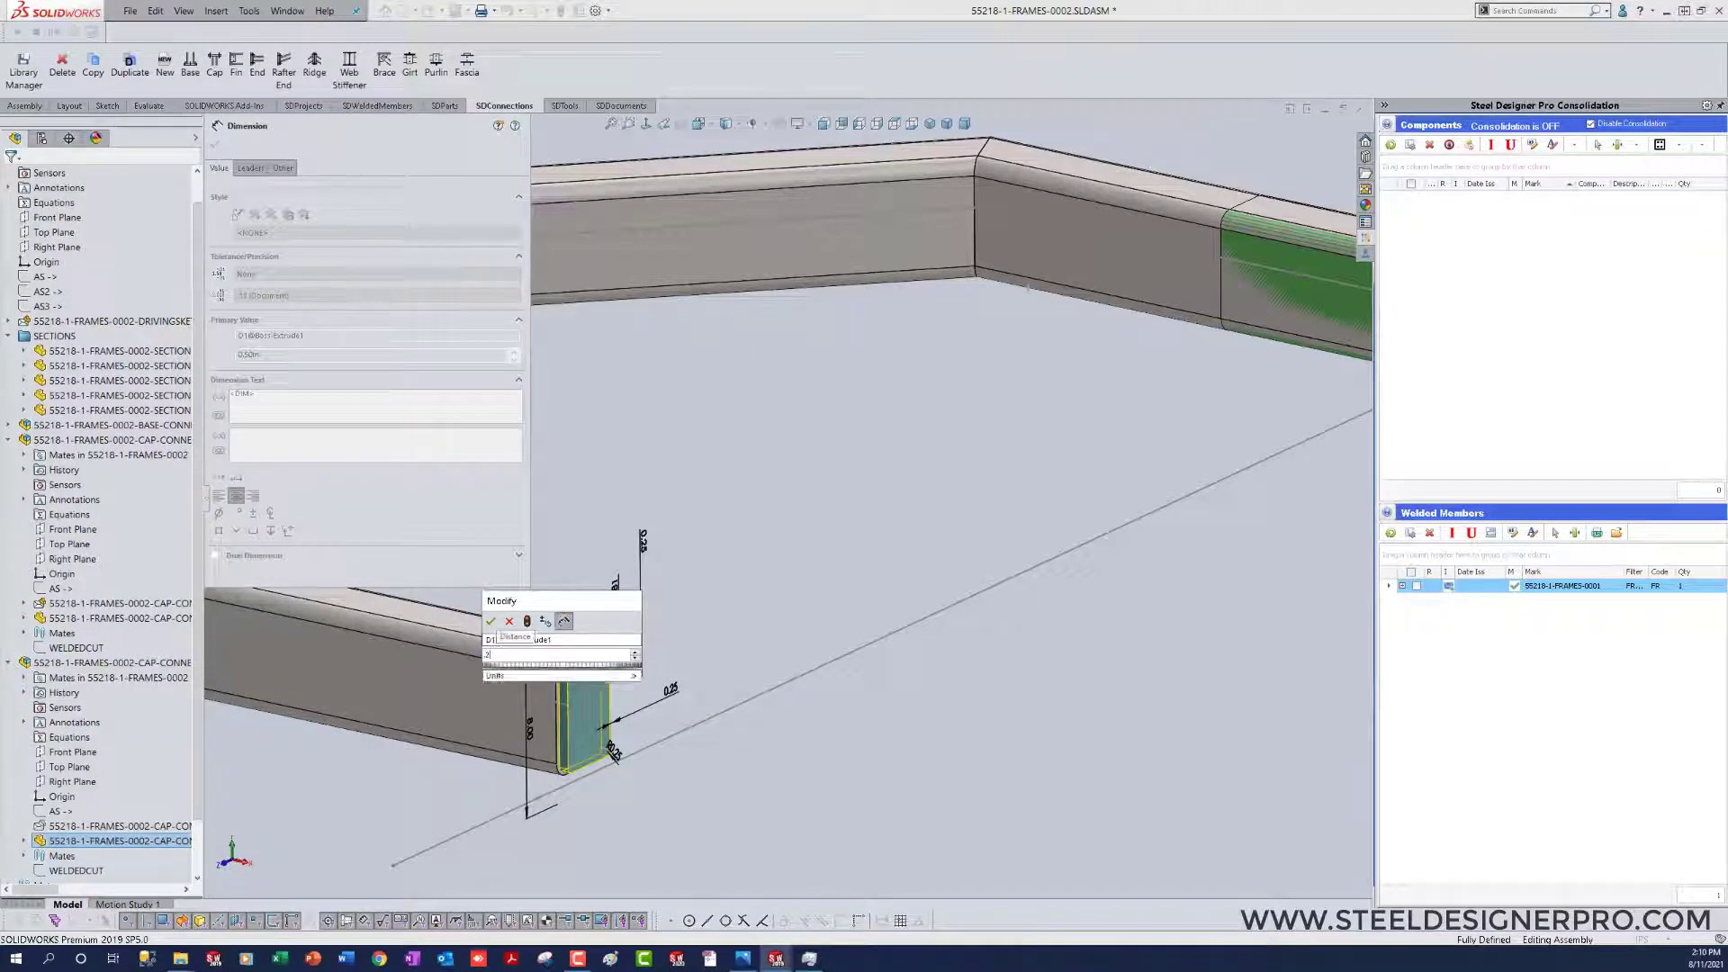
key(Return)
click(927, 716)
right_drag(934, 718, 818, 722)
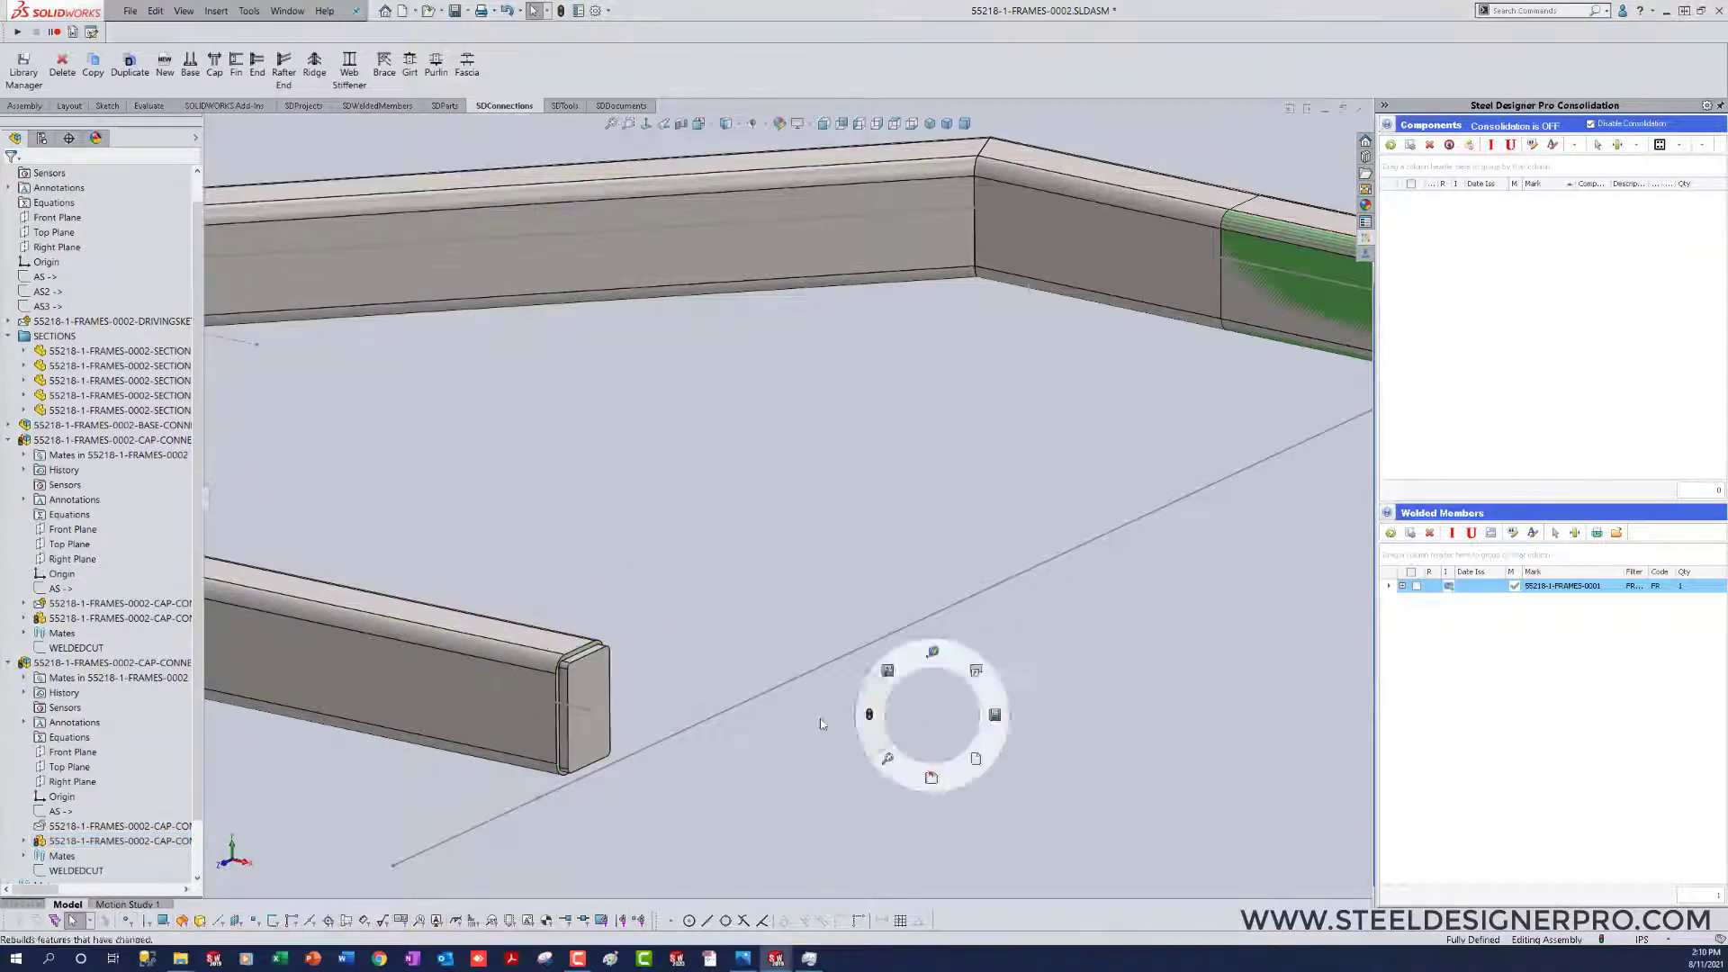
scroll(805, 743, up, 3)
middle_drag(806, 747, 819, 738)
scroll(819, 738, up, 4)
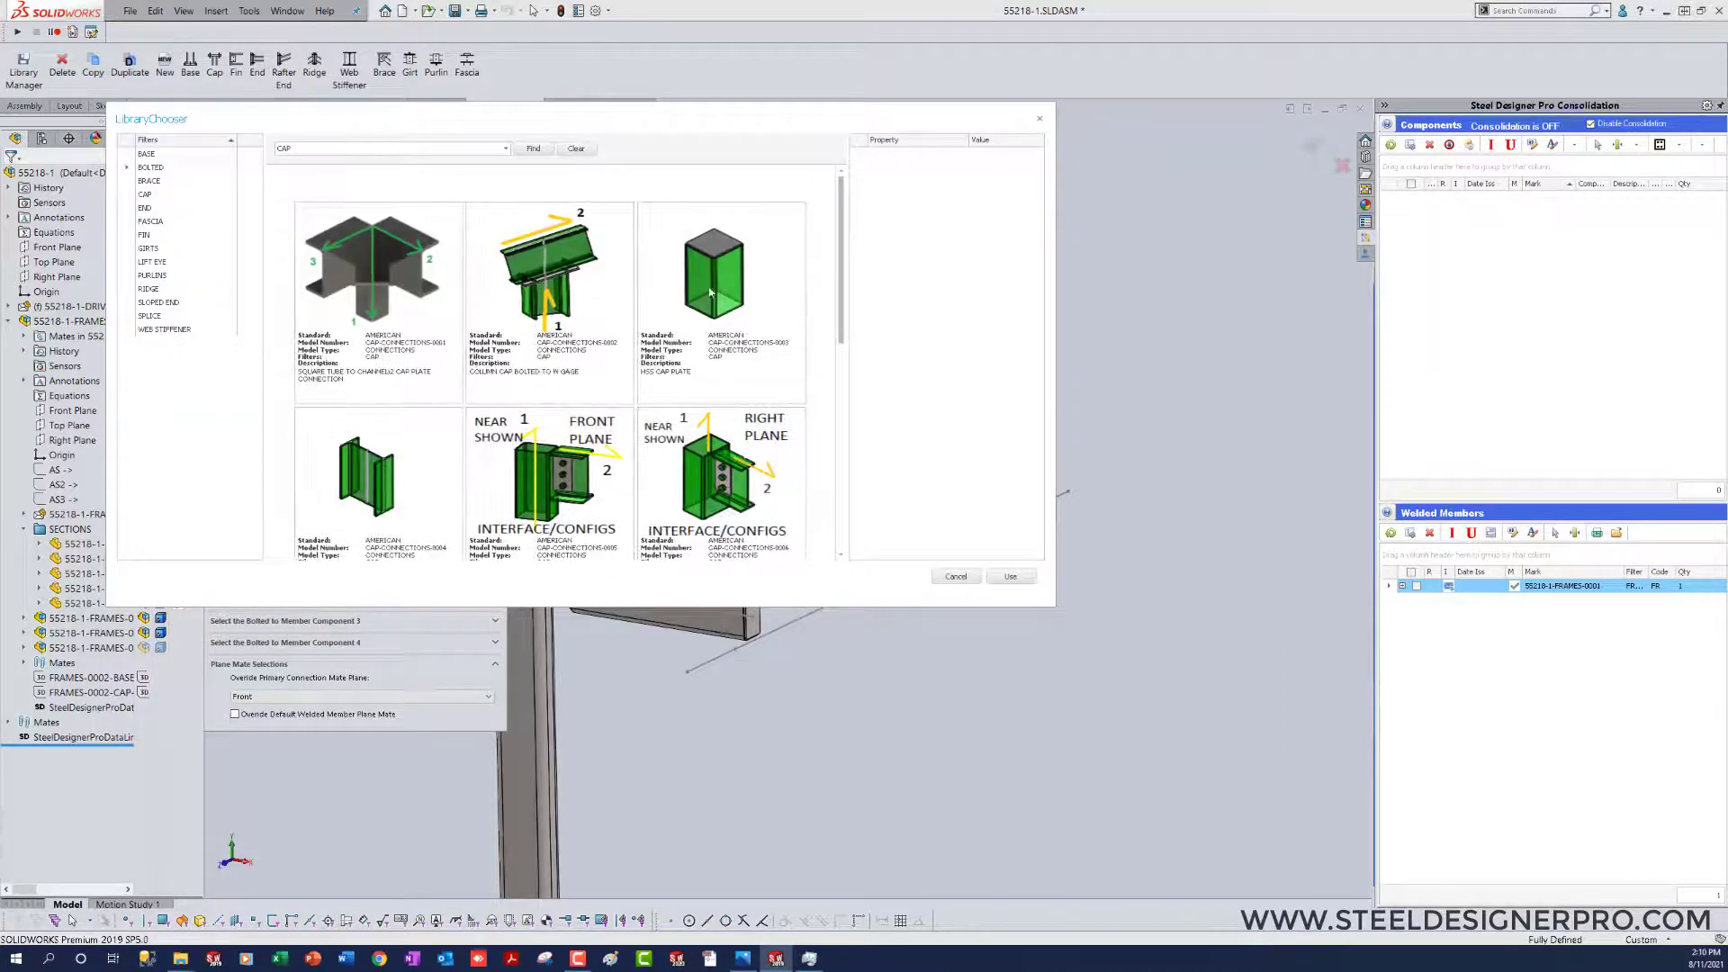
Step: Insert the HSS CAP PLATE library connection at the column's top point, with the column as the welded-to member
click(704, 263)
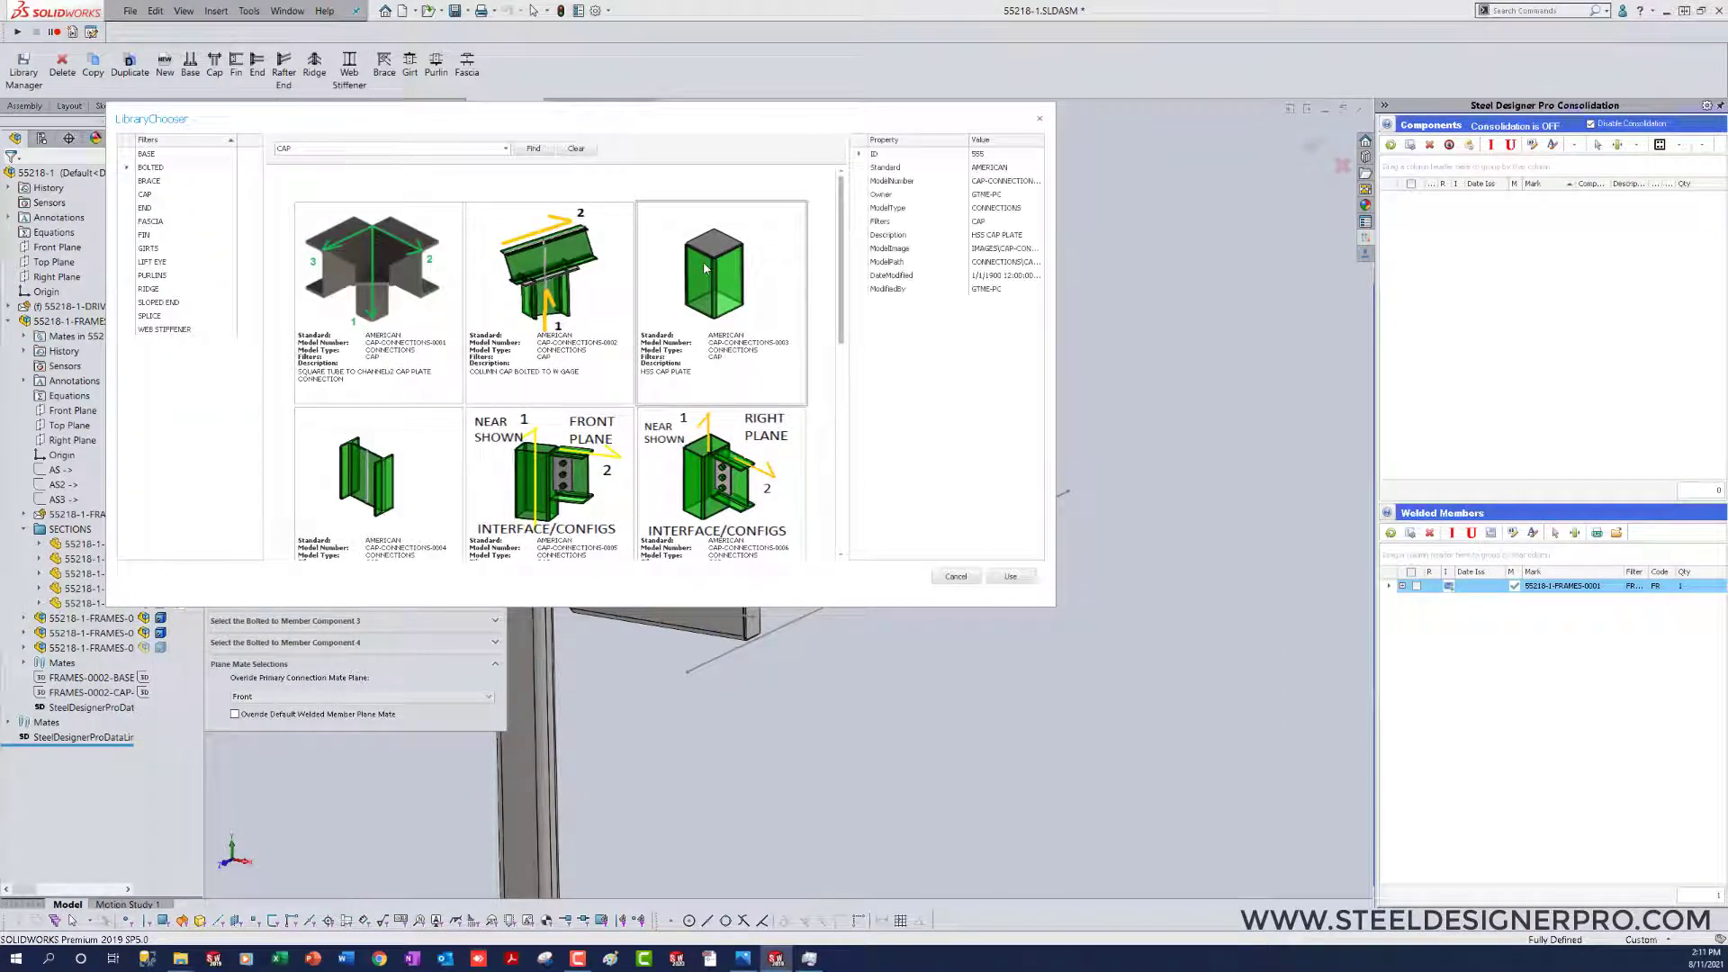
click(1004, 579)
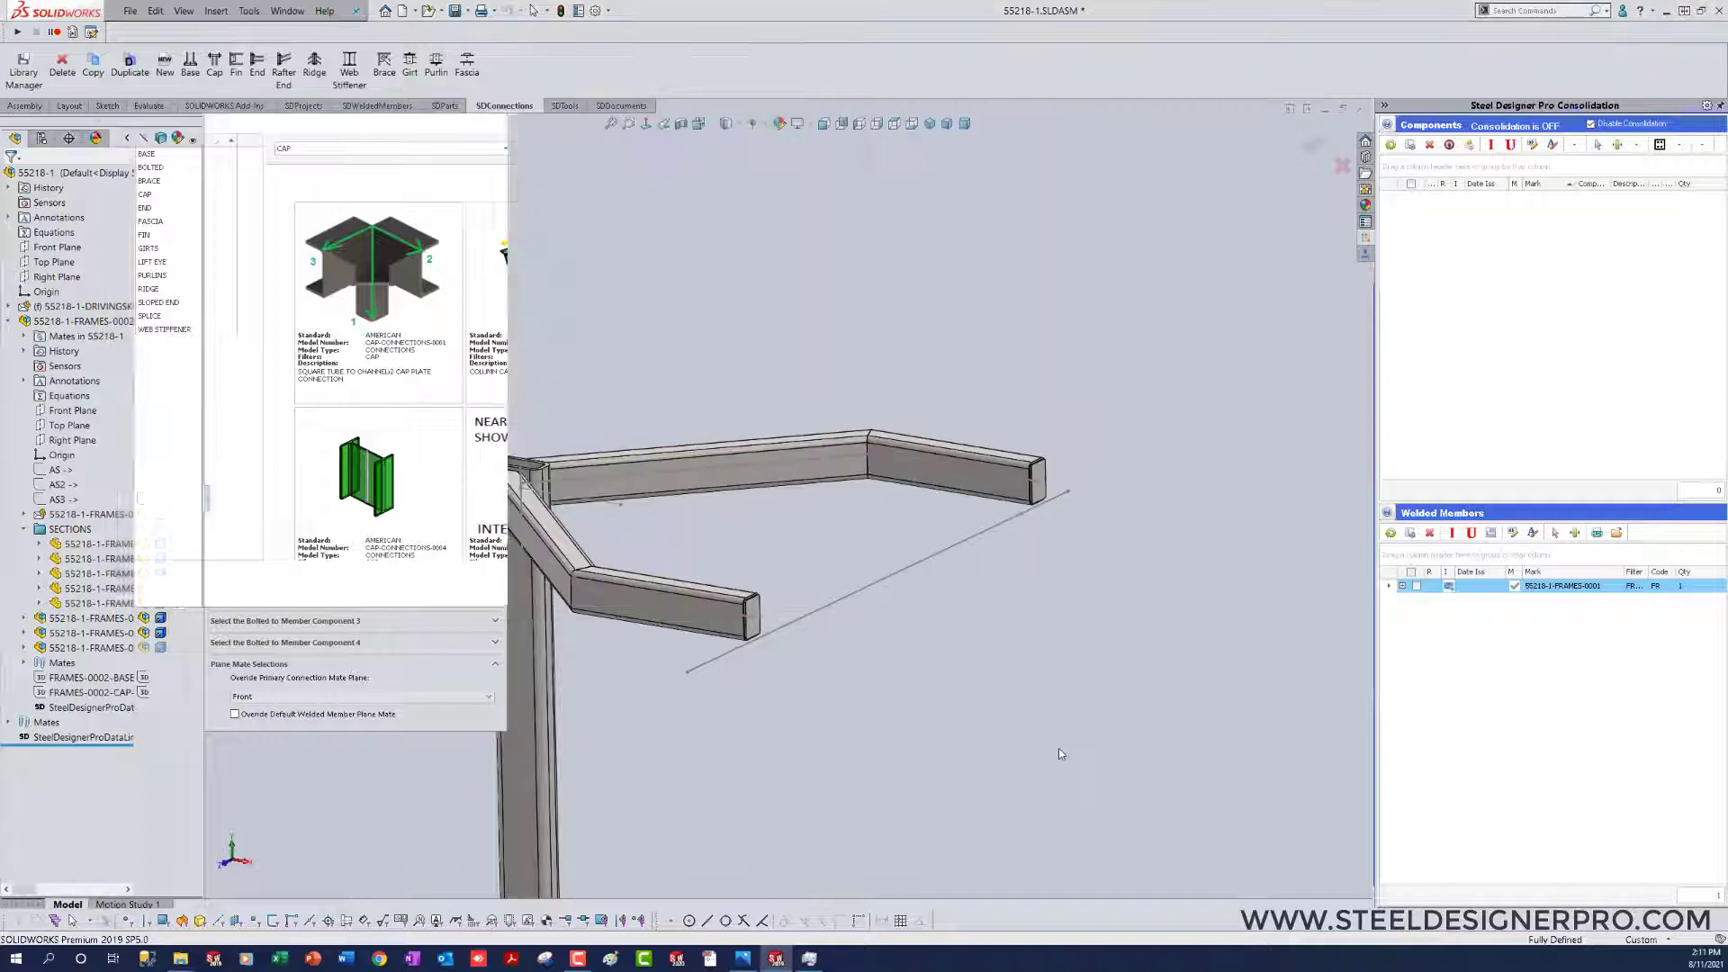
scroll(1059, 754, down, 3)
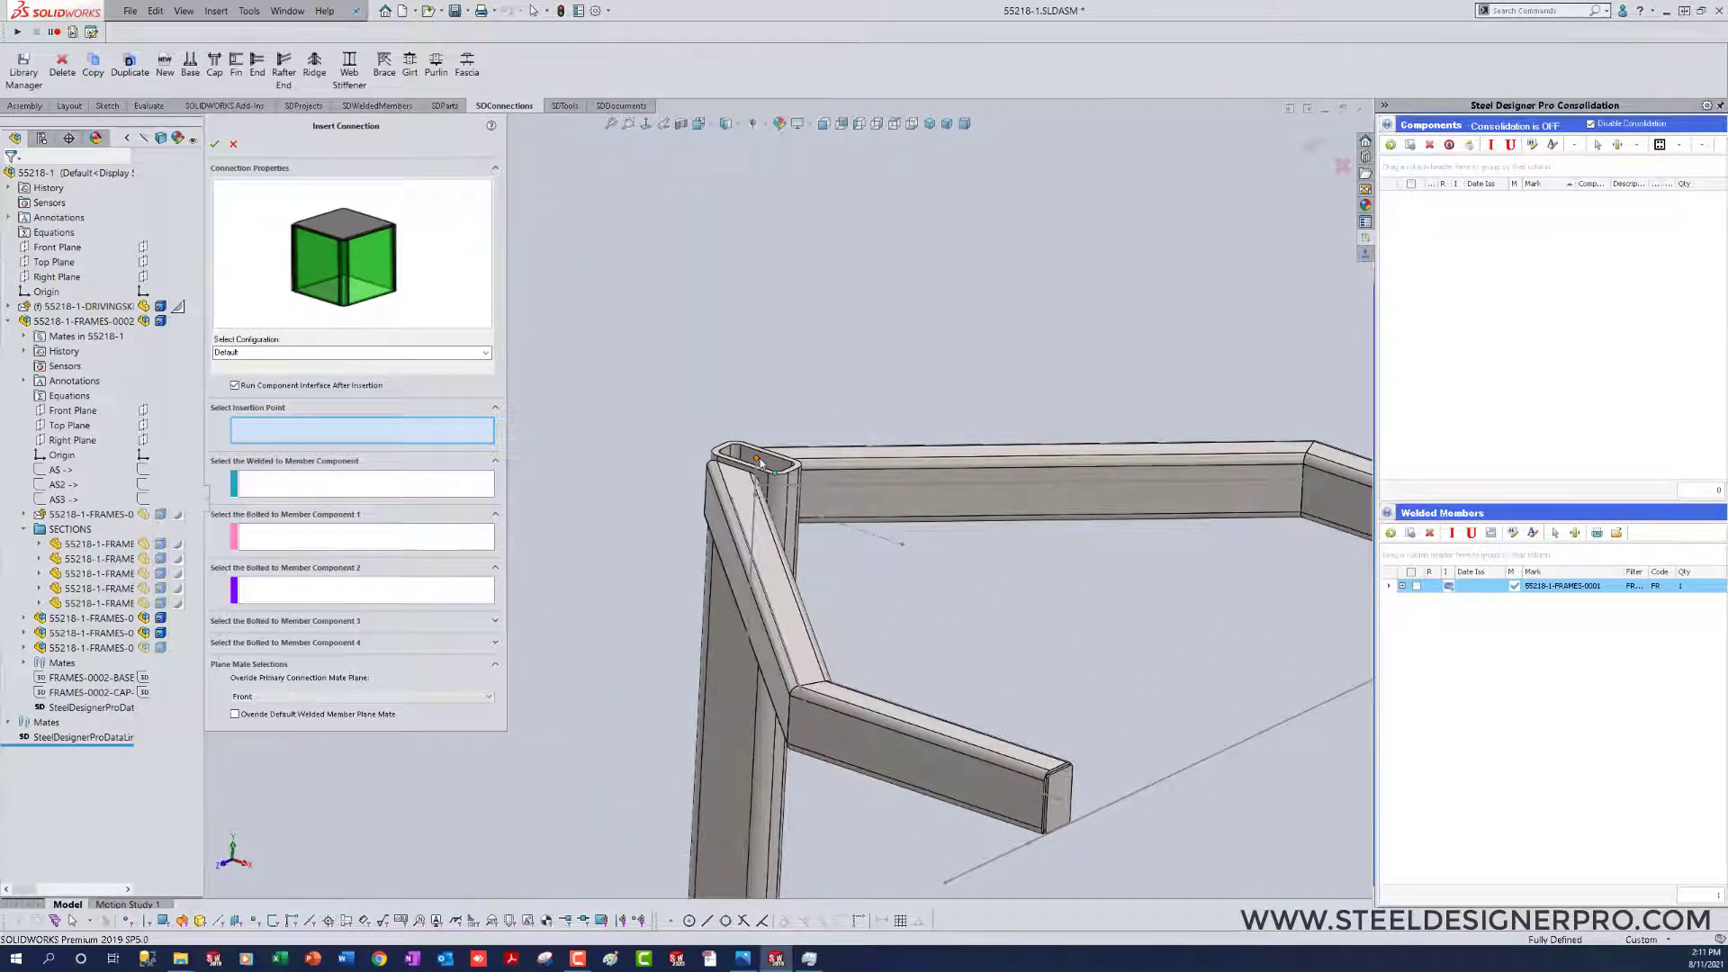
click(758, 460)
click(720, 703)
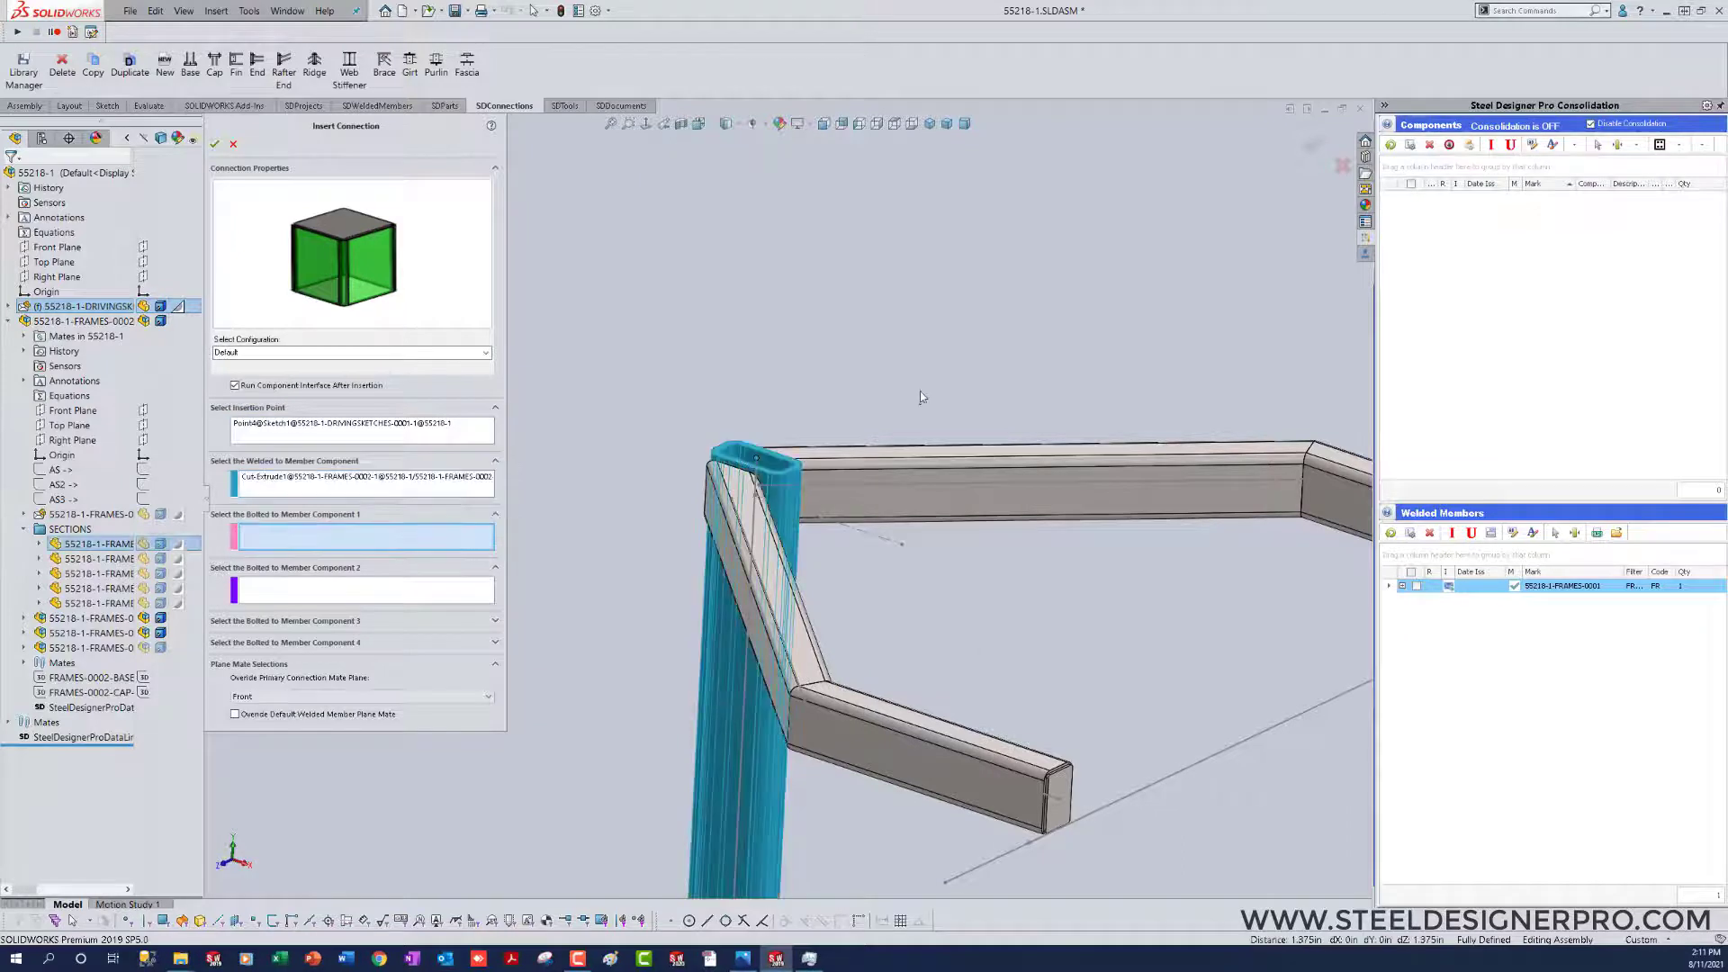
scroll(920, 391, up, 3)
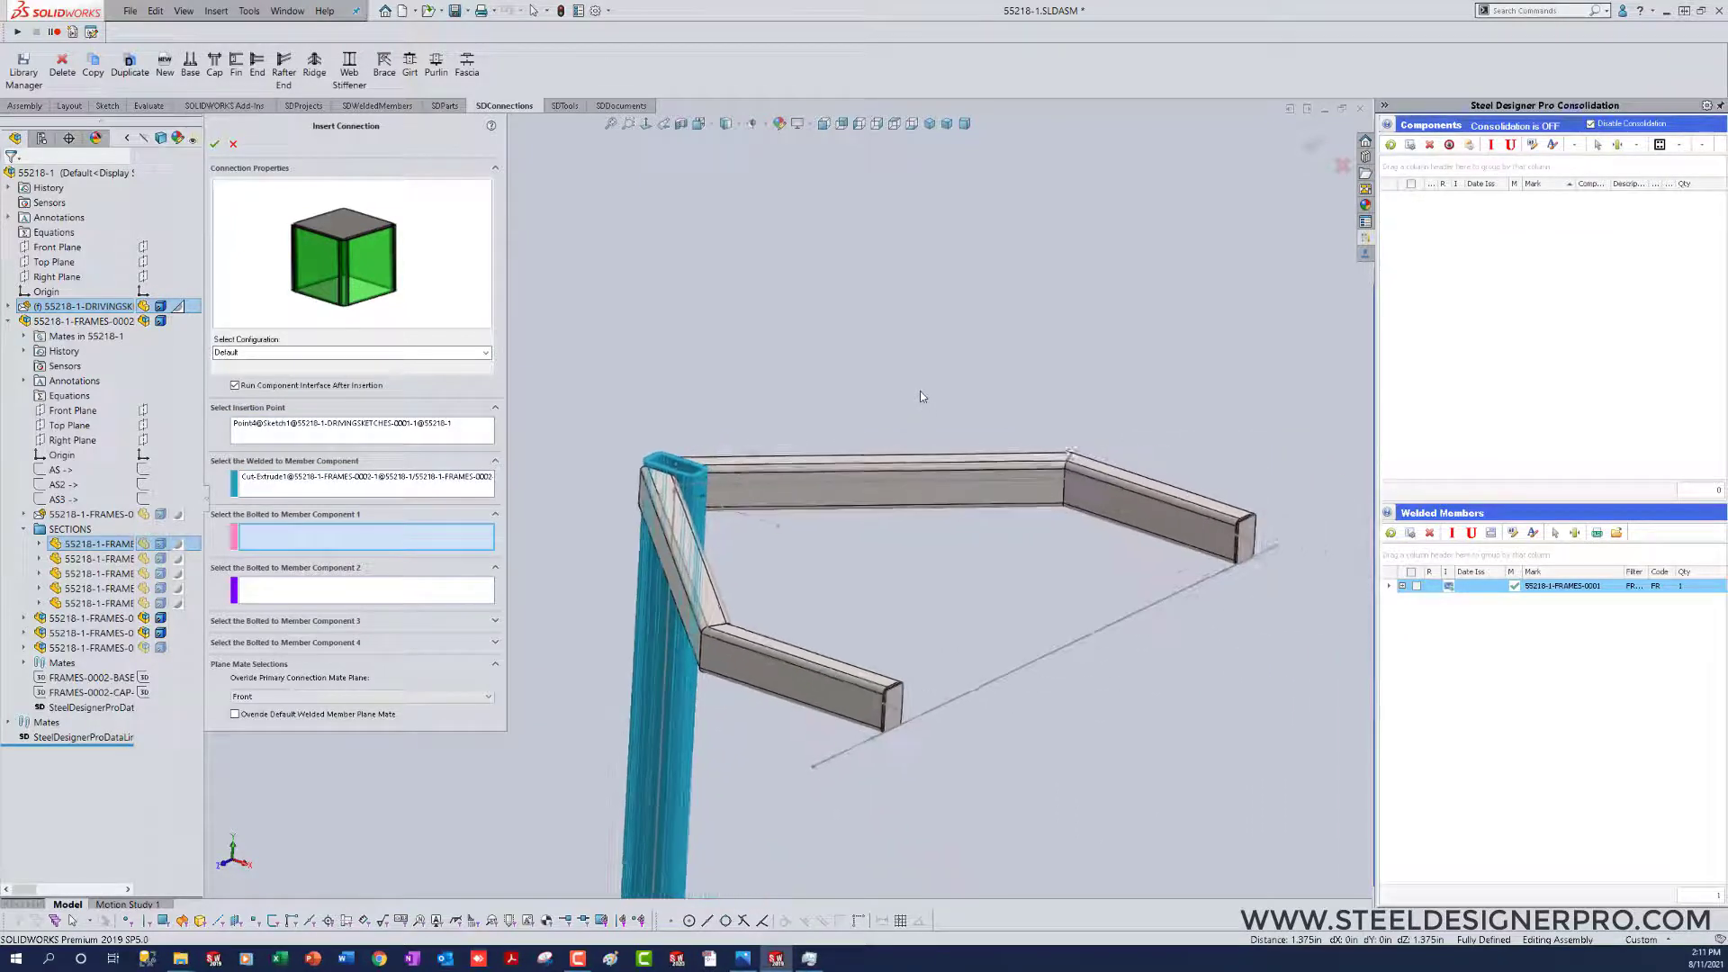
click(217, 145)
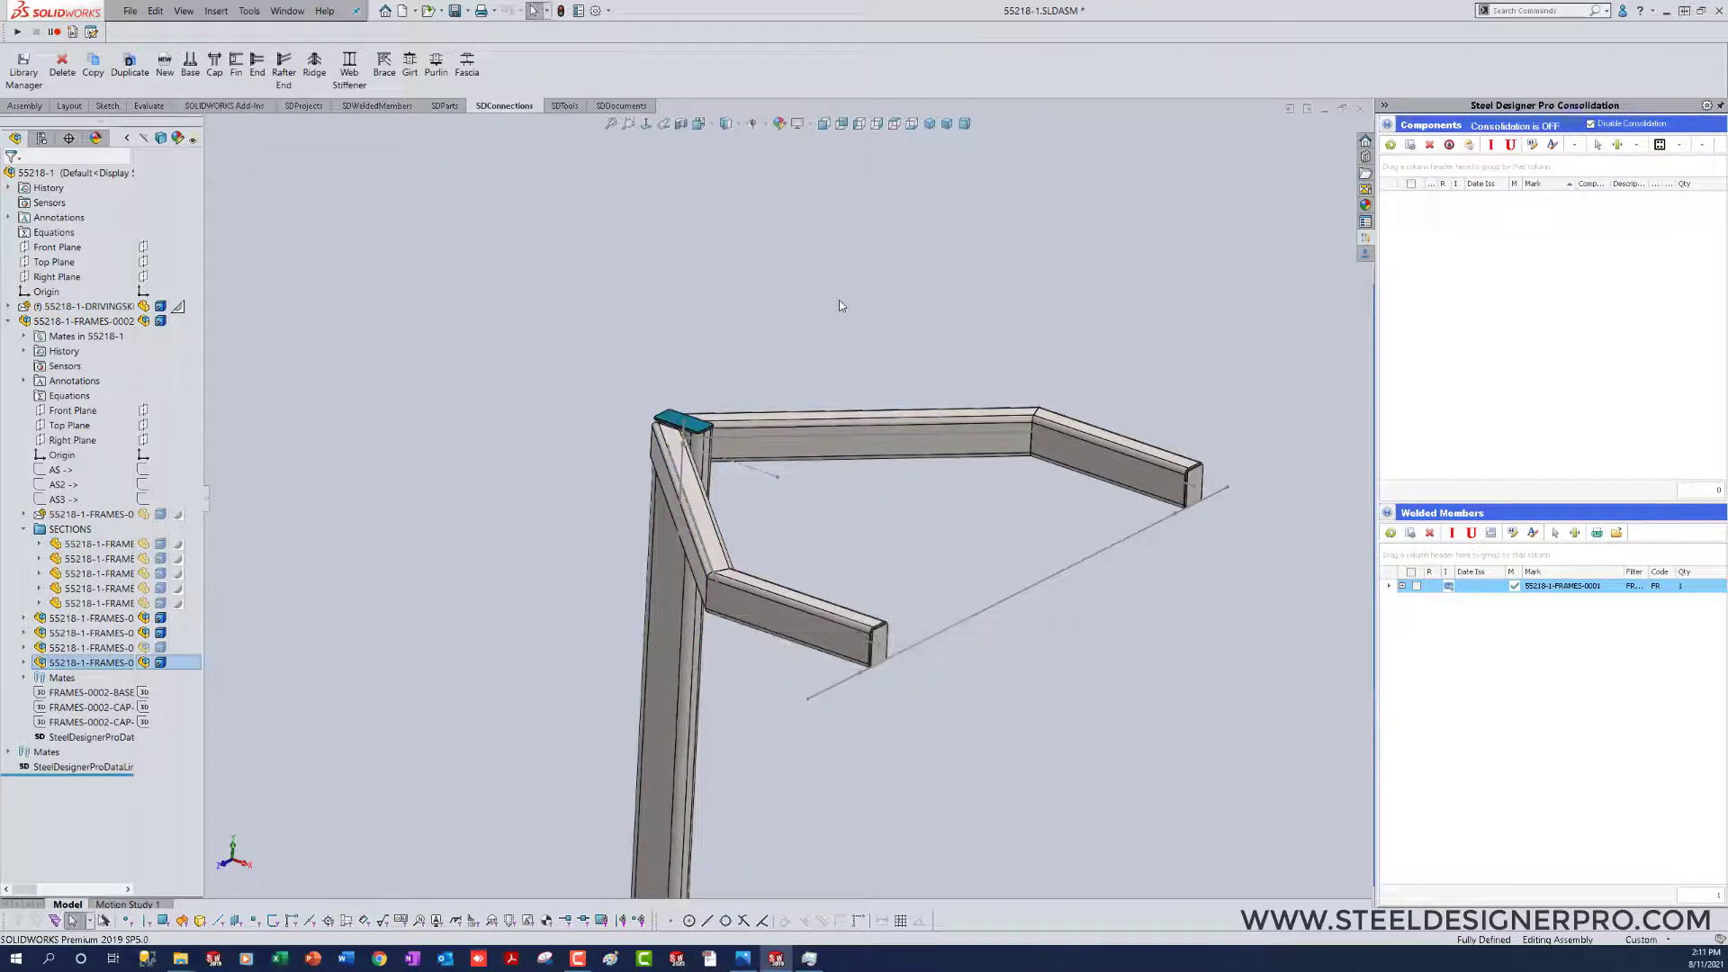
Step: Open the column's cap connection subassembly in its own window
scroll(711, 433, down, 5)
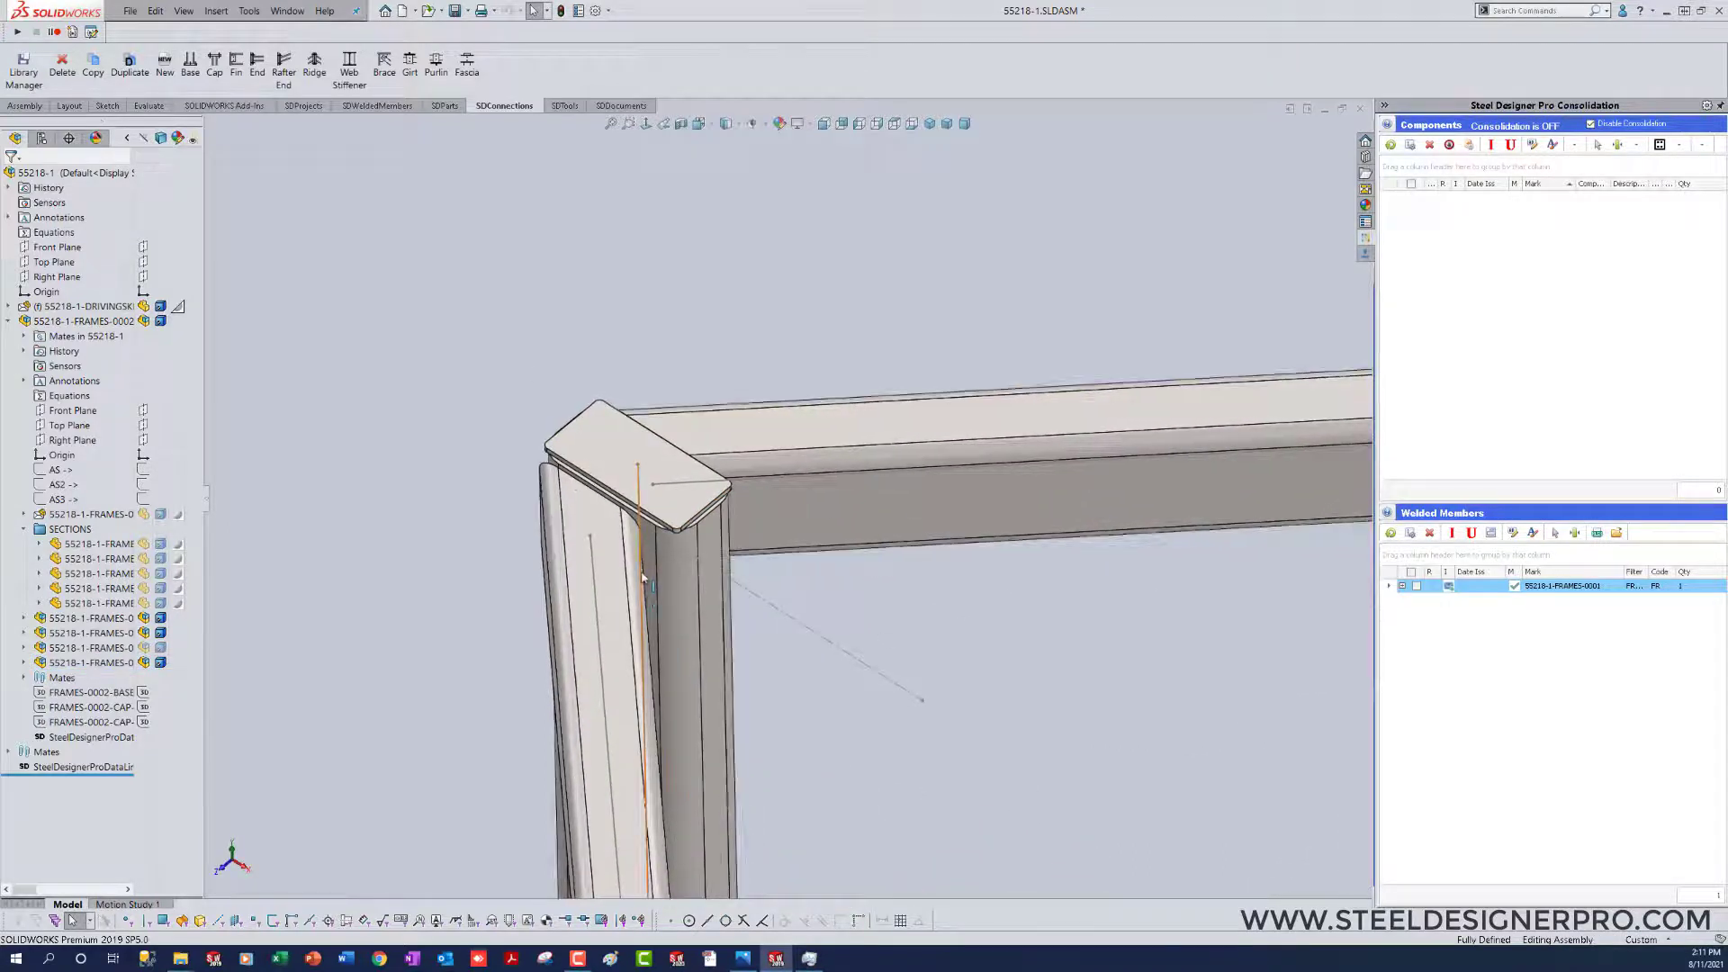
click(586, 467)
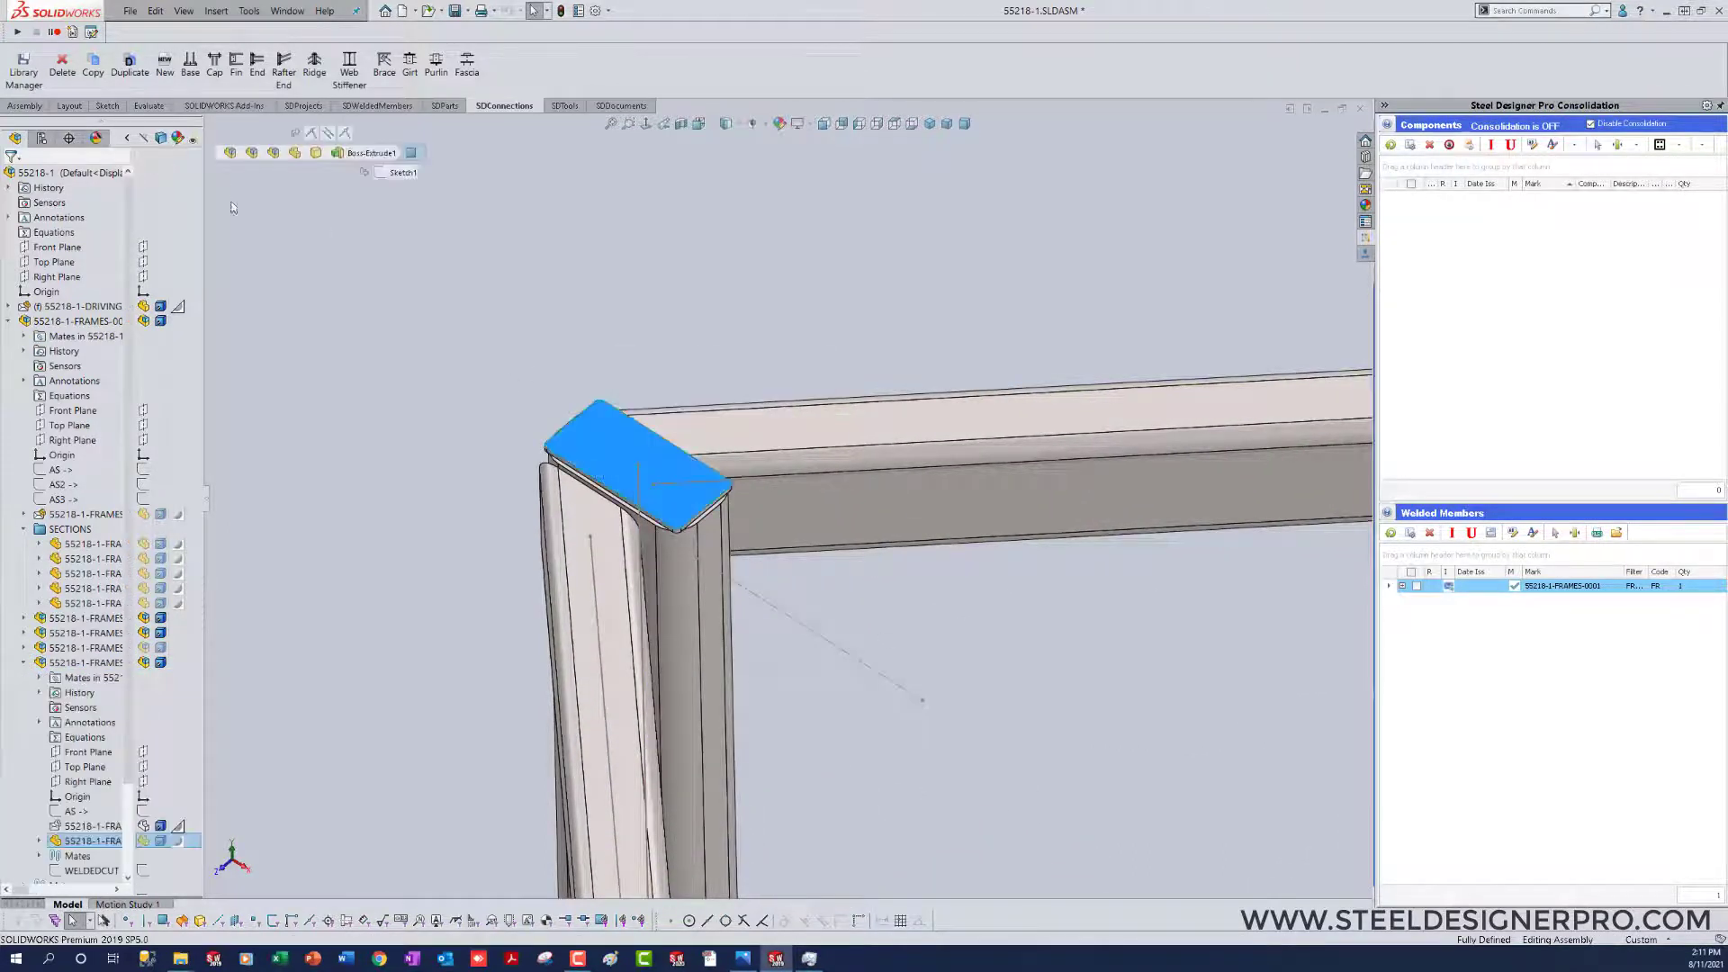
click(273, 153)
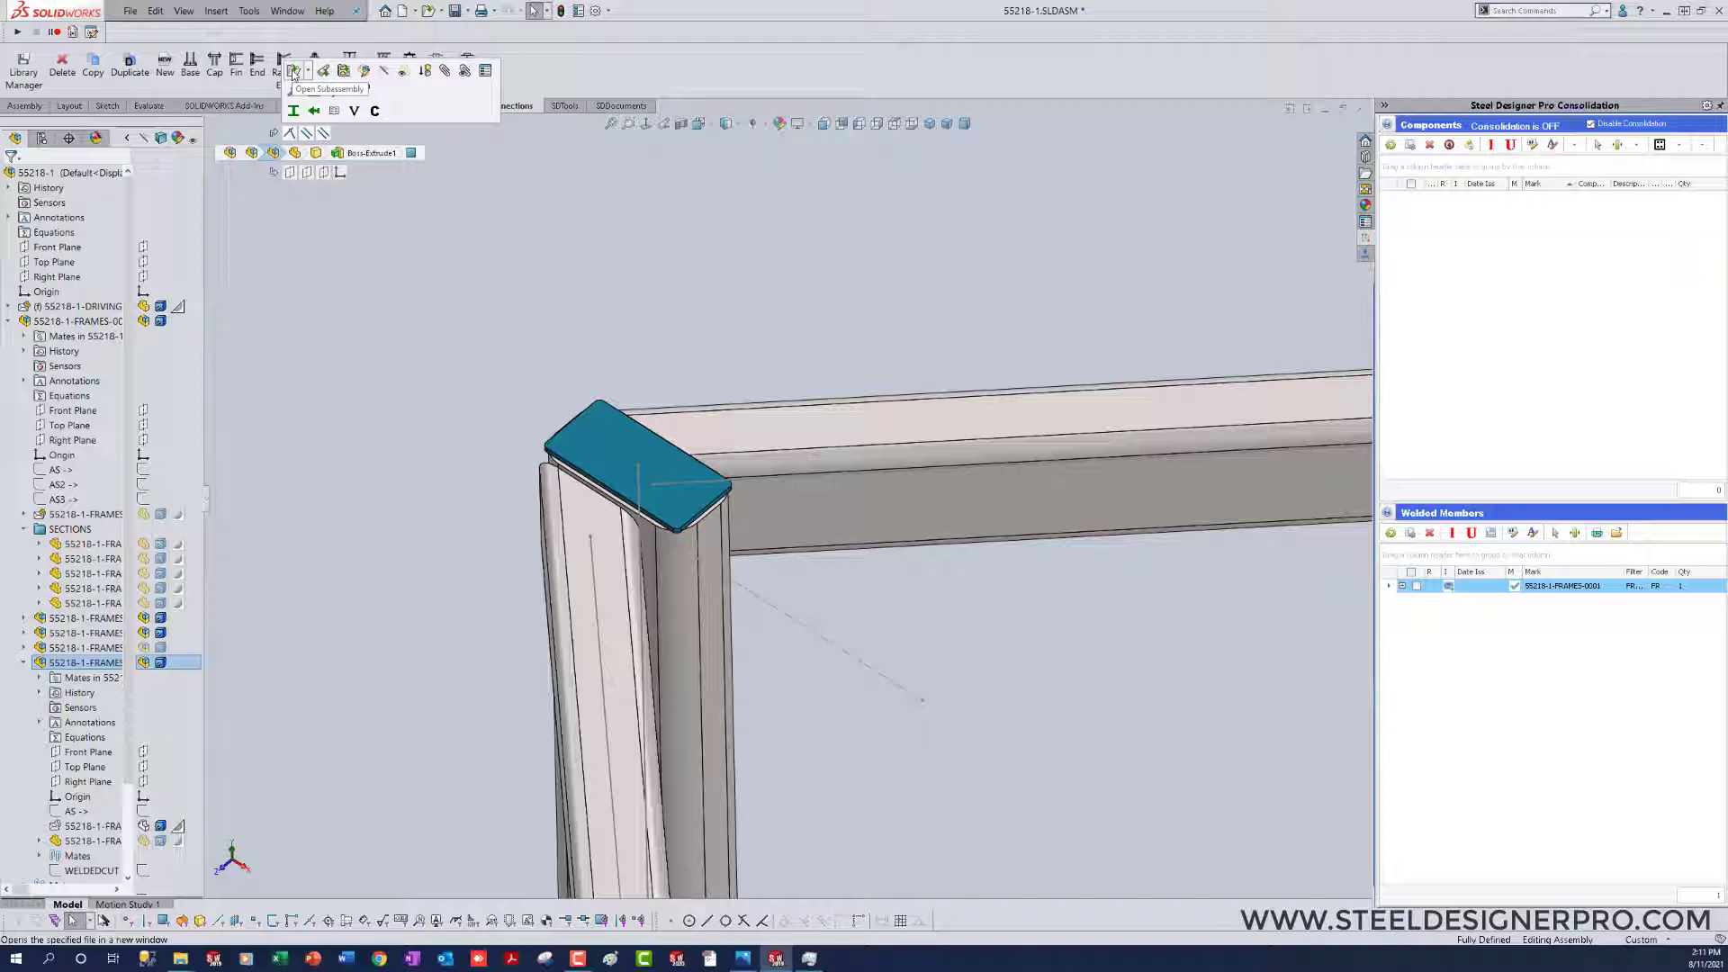
click(293, 72)
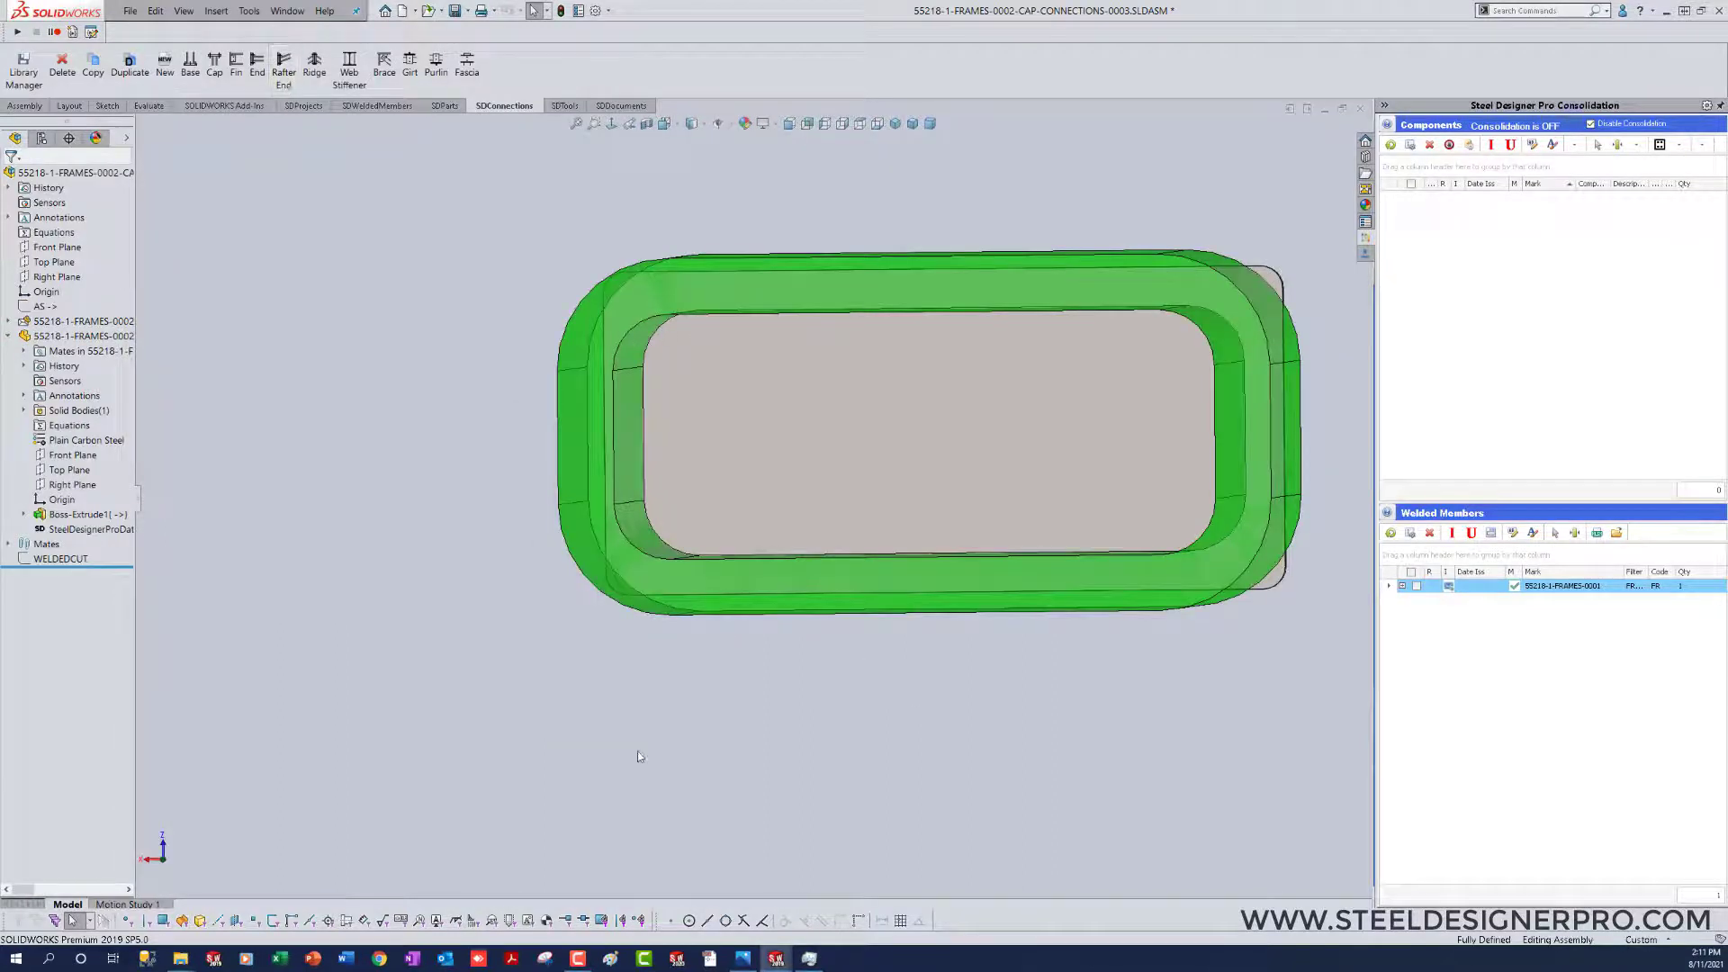
Step: Examine the cap plate's fit on the HSS section from several angles in the connection subassembly
click(930, 123)
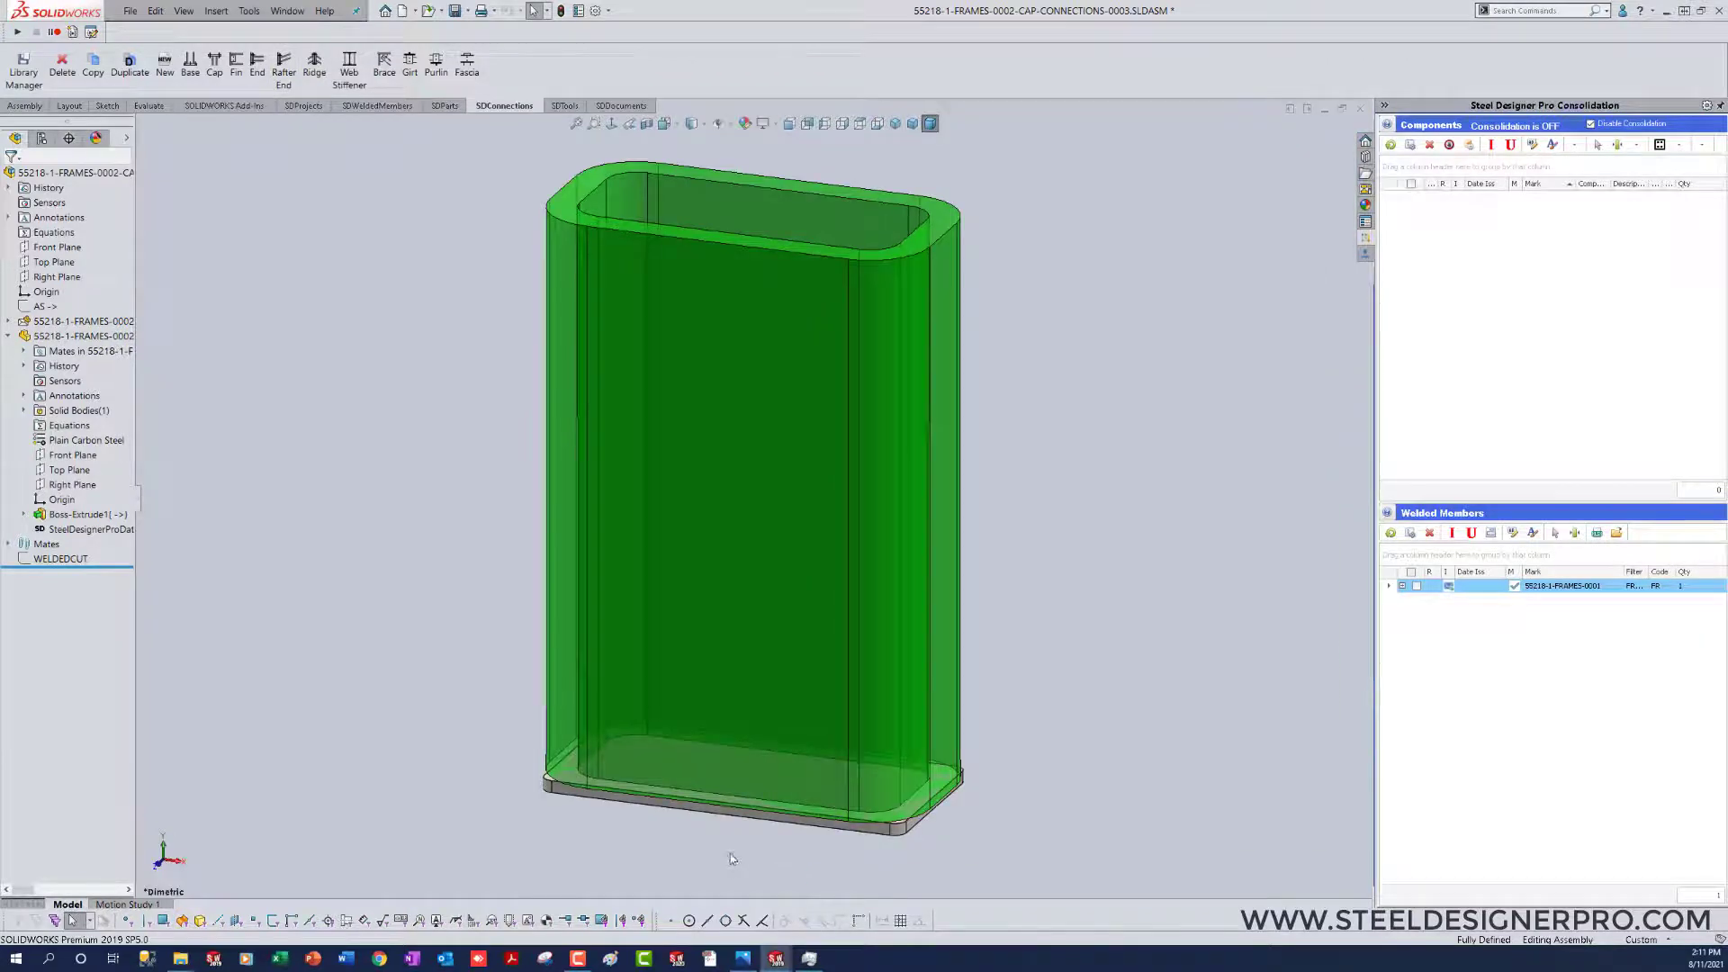
scroll(731, 859, up, 5)
middle_drag(731, 855, 688, 668)
scroll(693, 694, up, 5)
scroll(688, 668, up, 4)
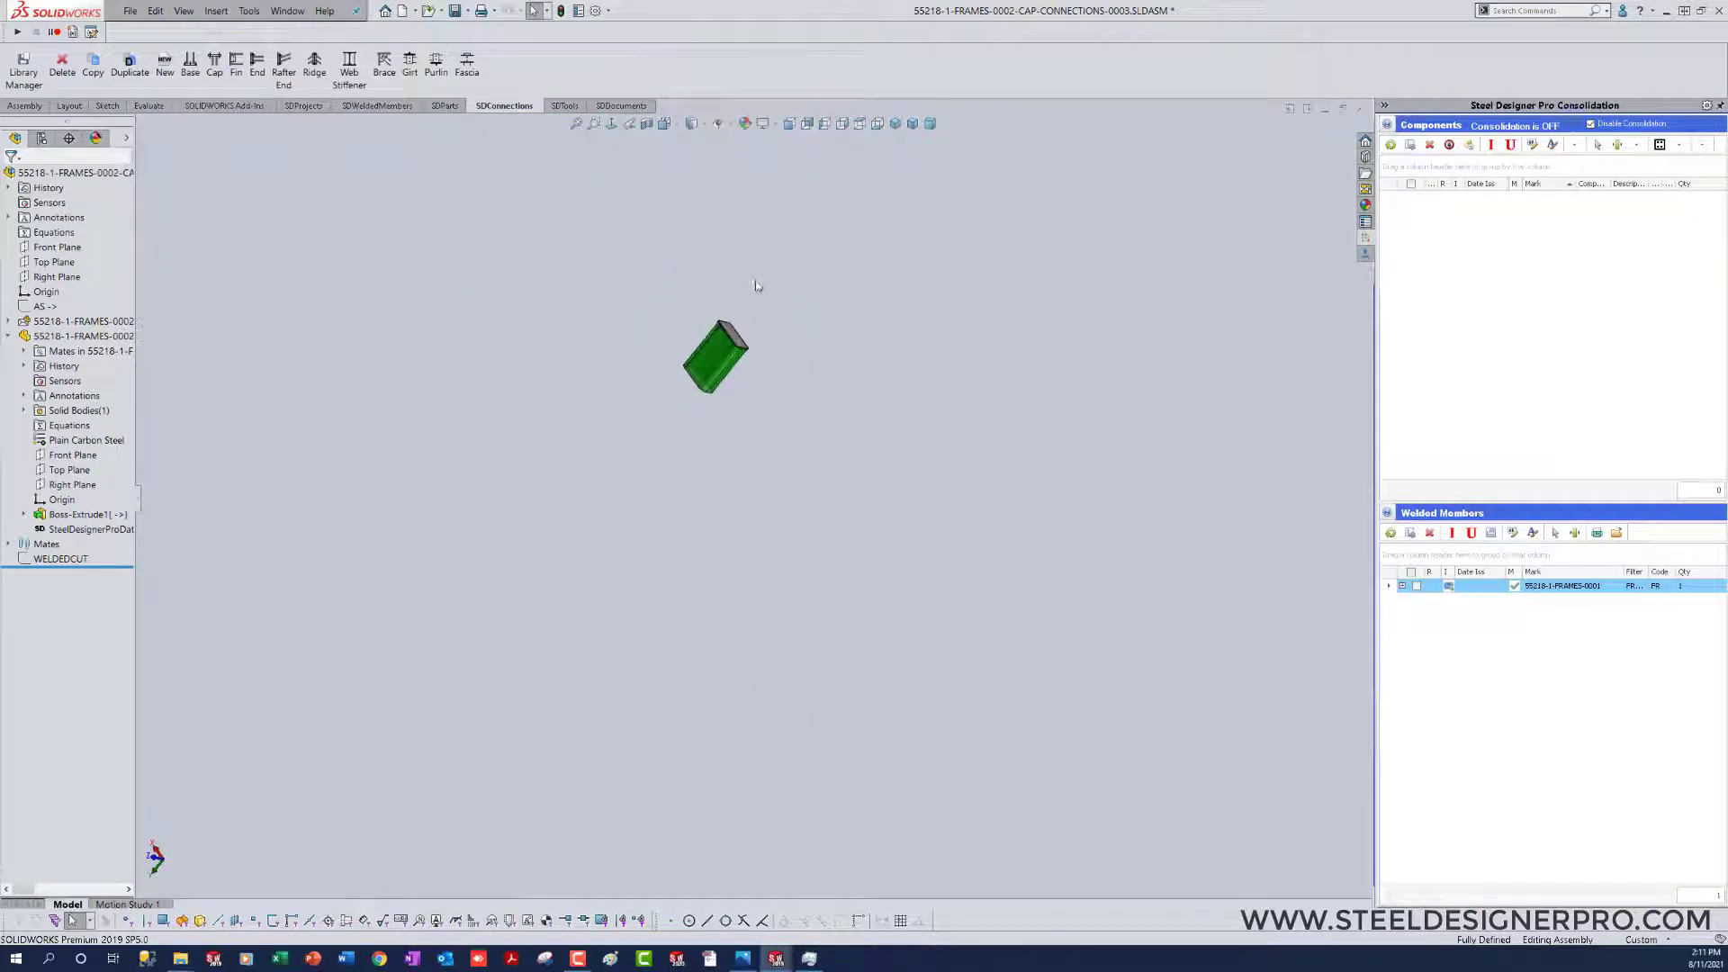
scroll(734, 315, down, 4)
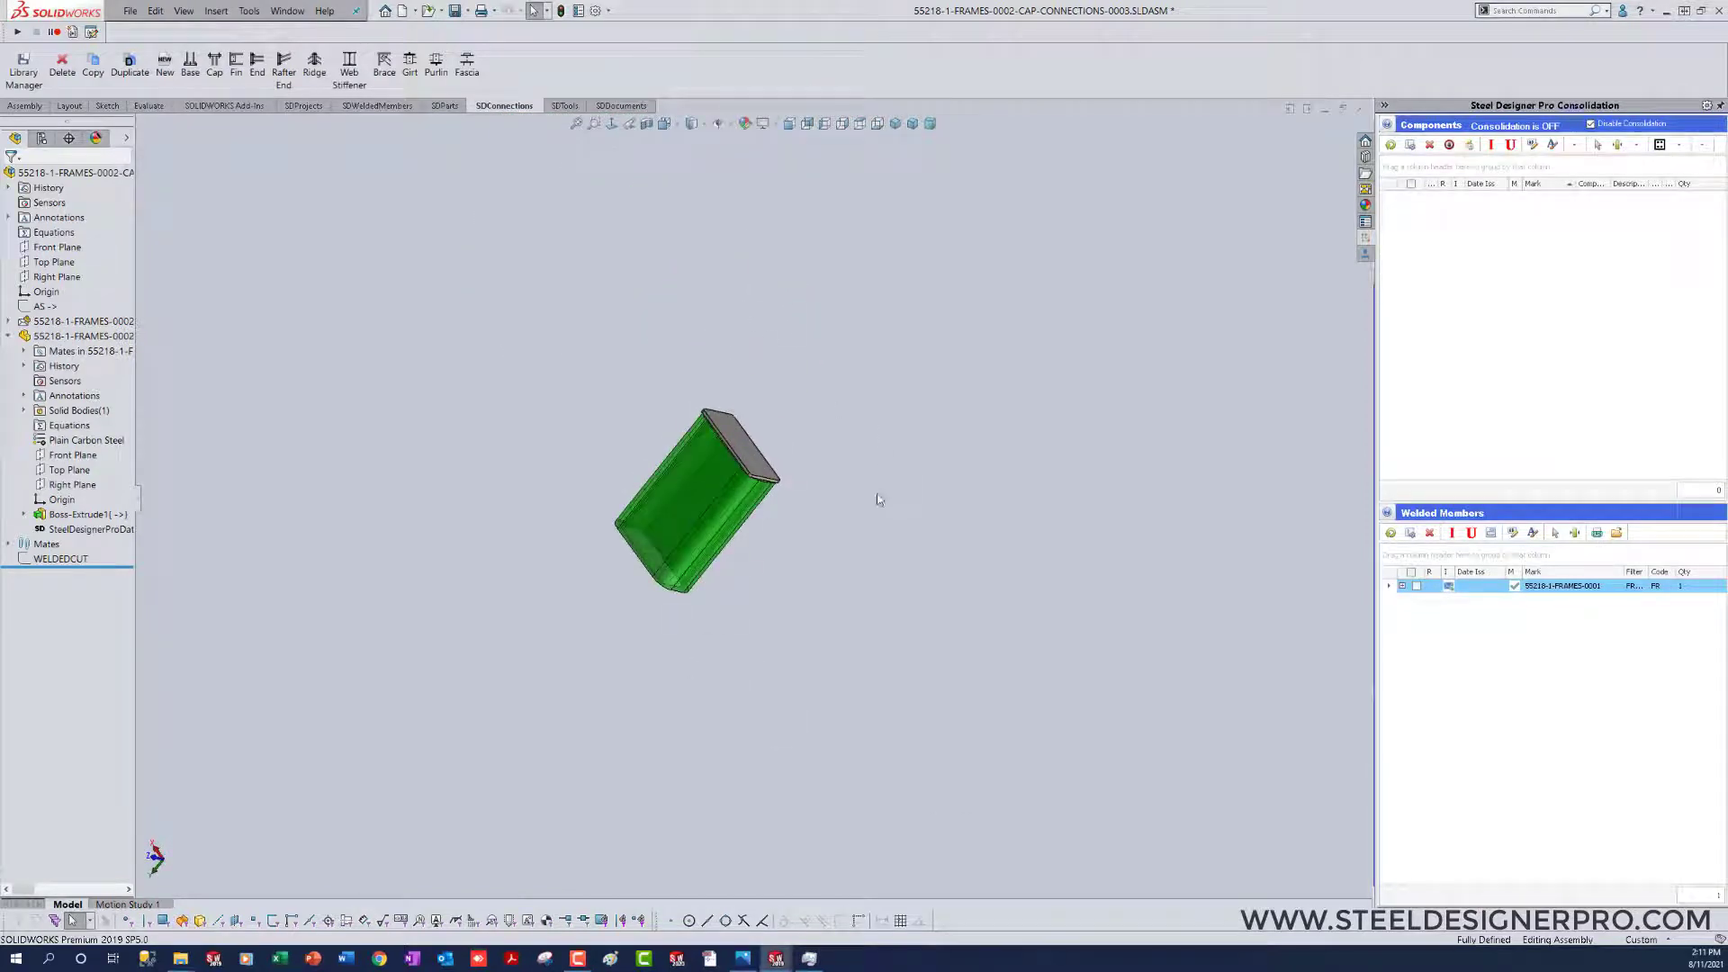
right_drag(839, 434, 938, 433)
right_drag(887, 517, 883, 621)
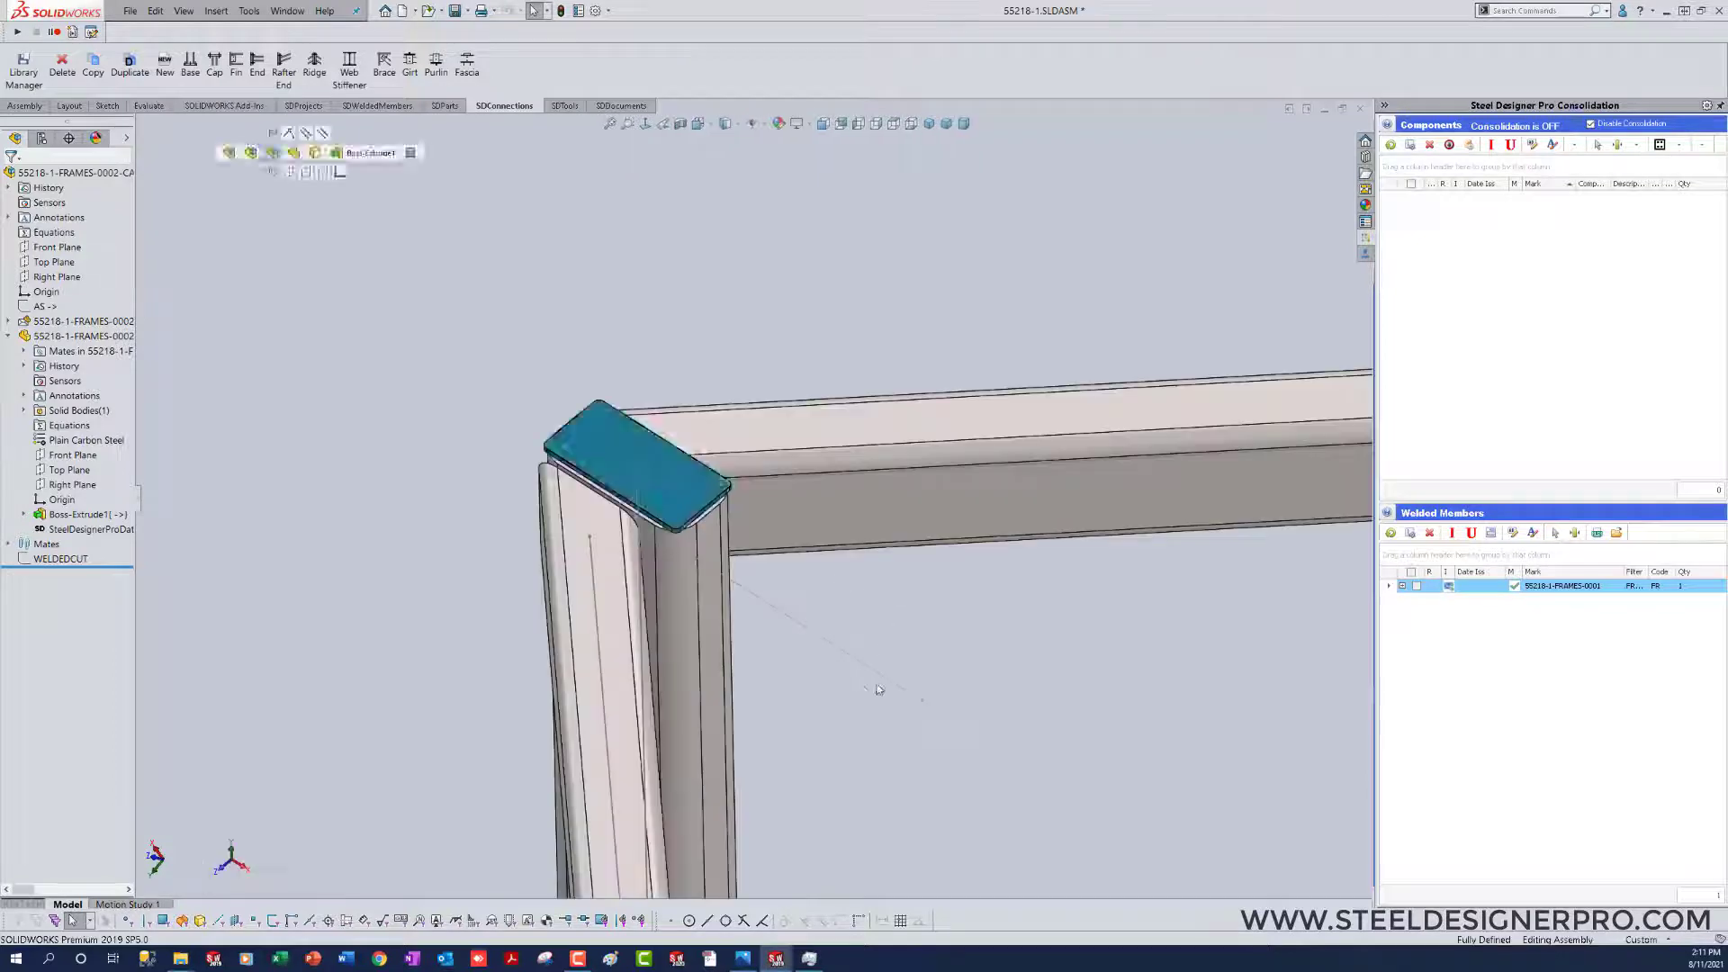
Step: Open the column cap plate's sketch for editing within the assembly and delete the 3/16" offset dimension at its upper edge
right_click(606, 444)
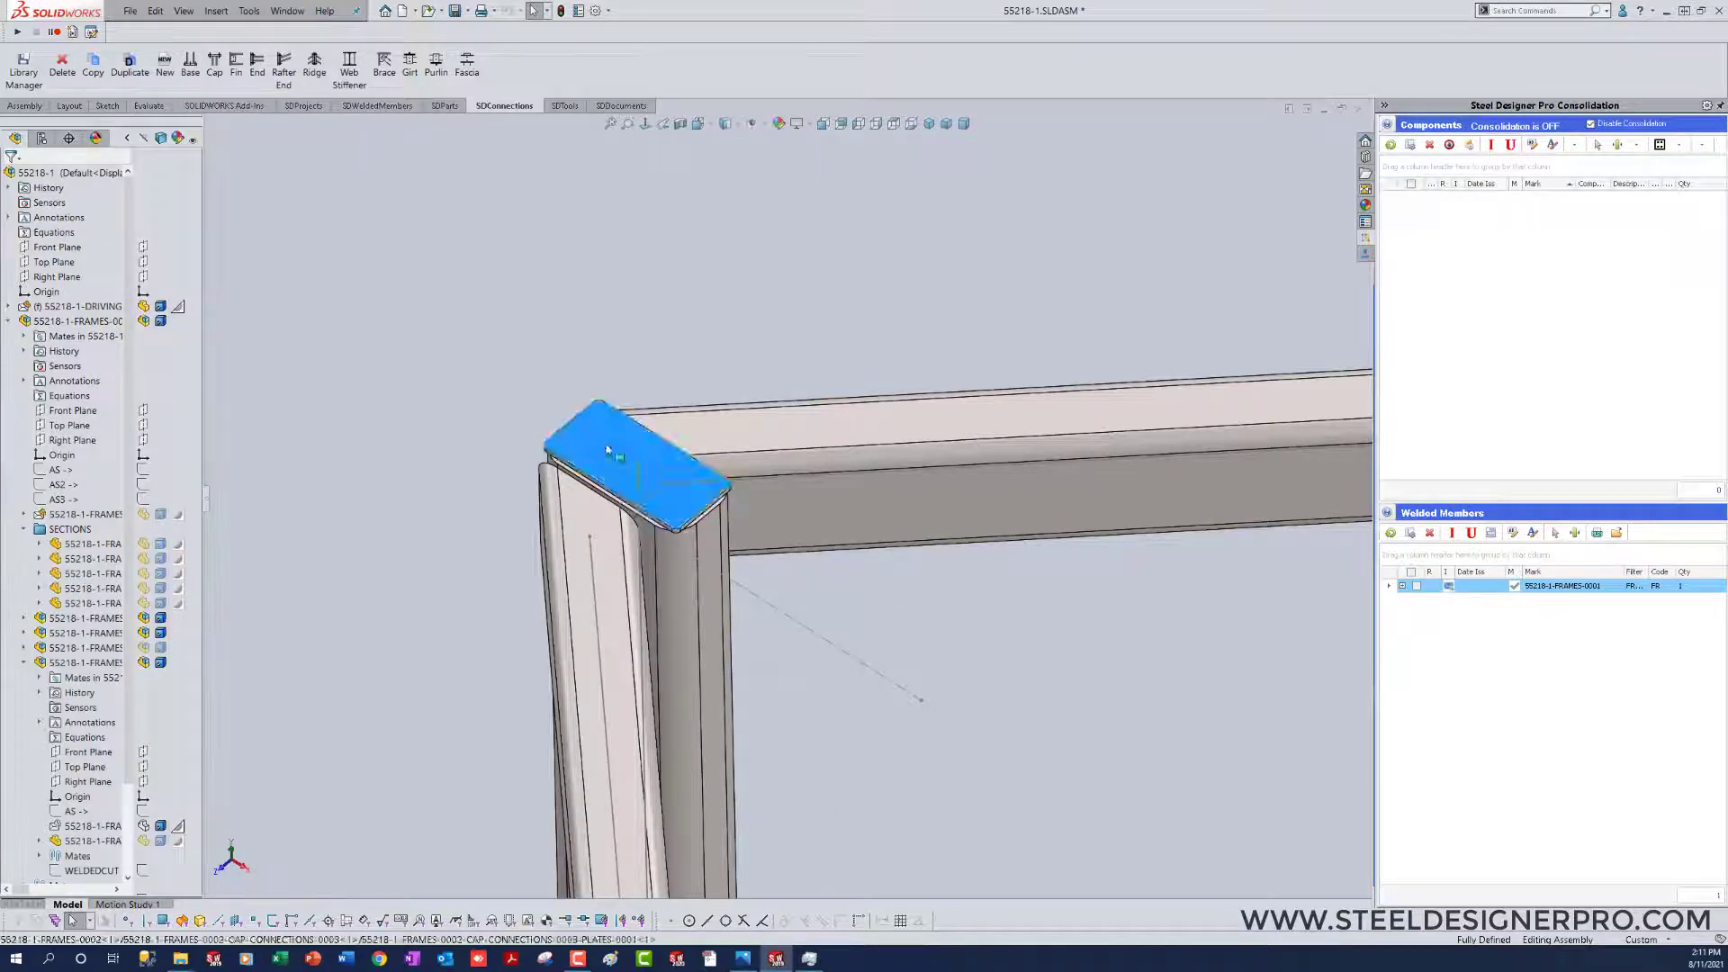
click(639, 383)
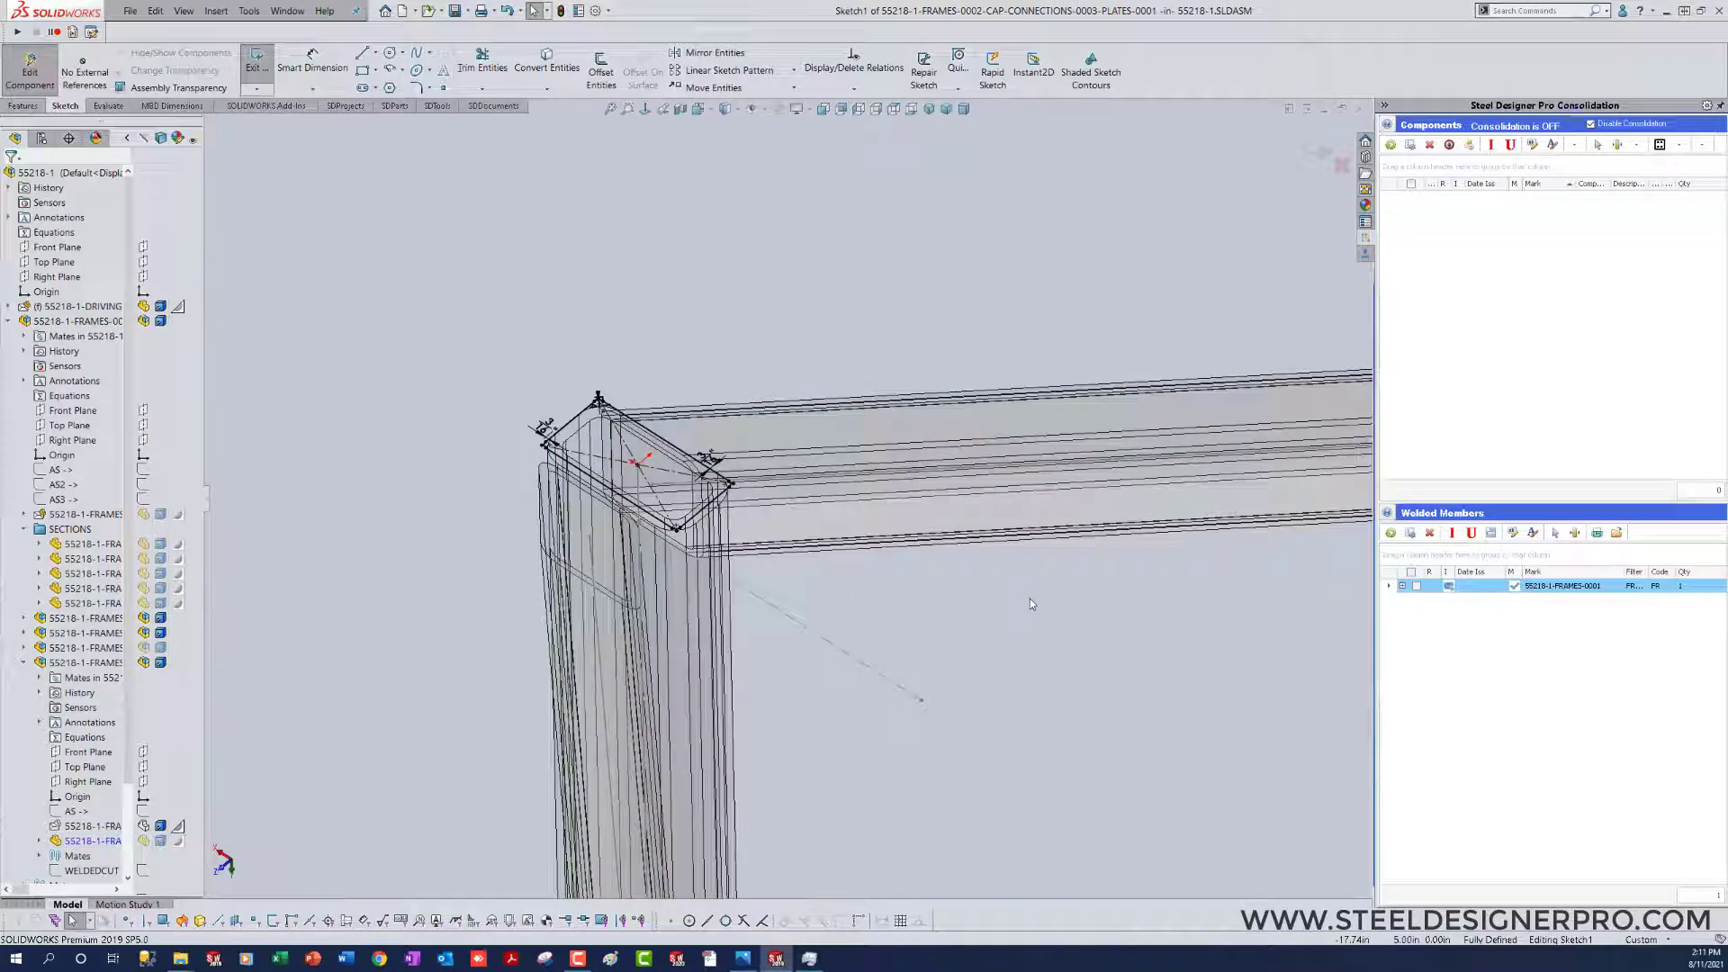
key(ctrl+8)
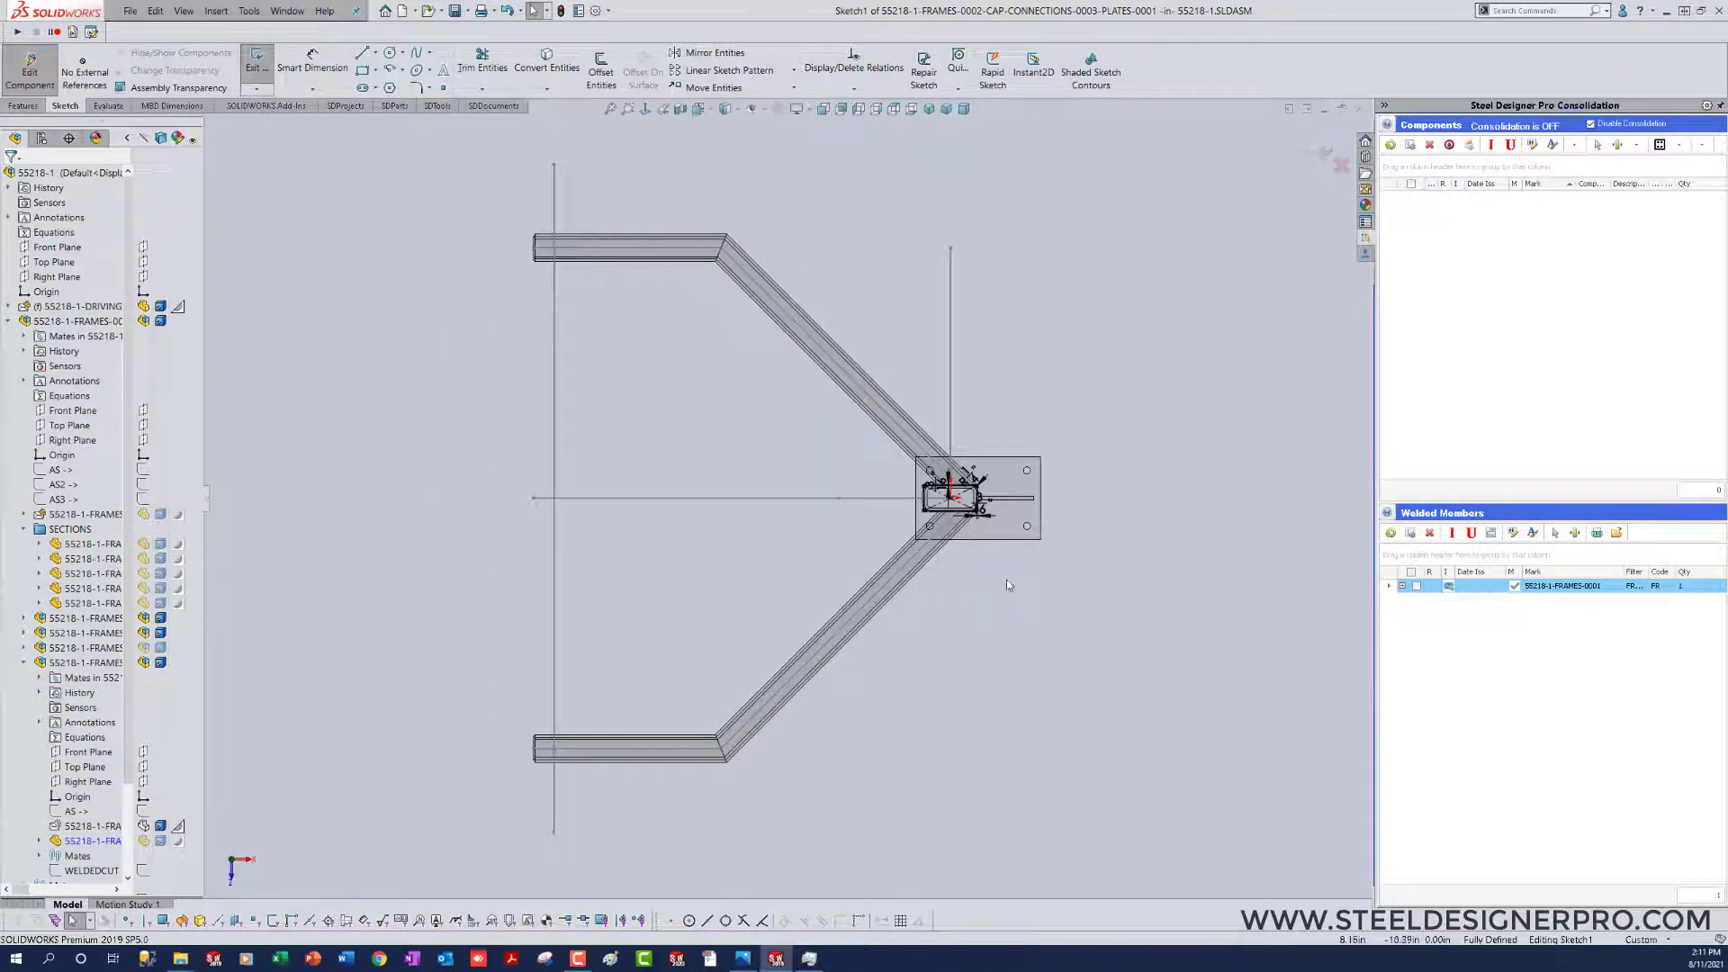
scroll(960, 511, down, 5)
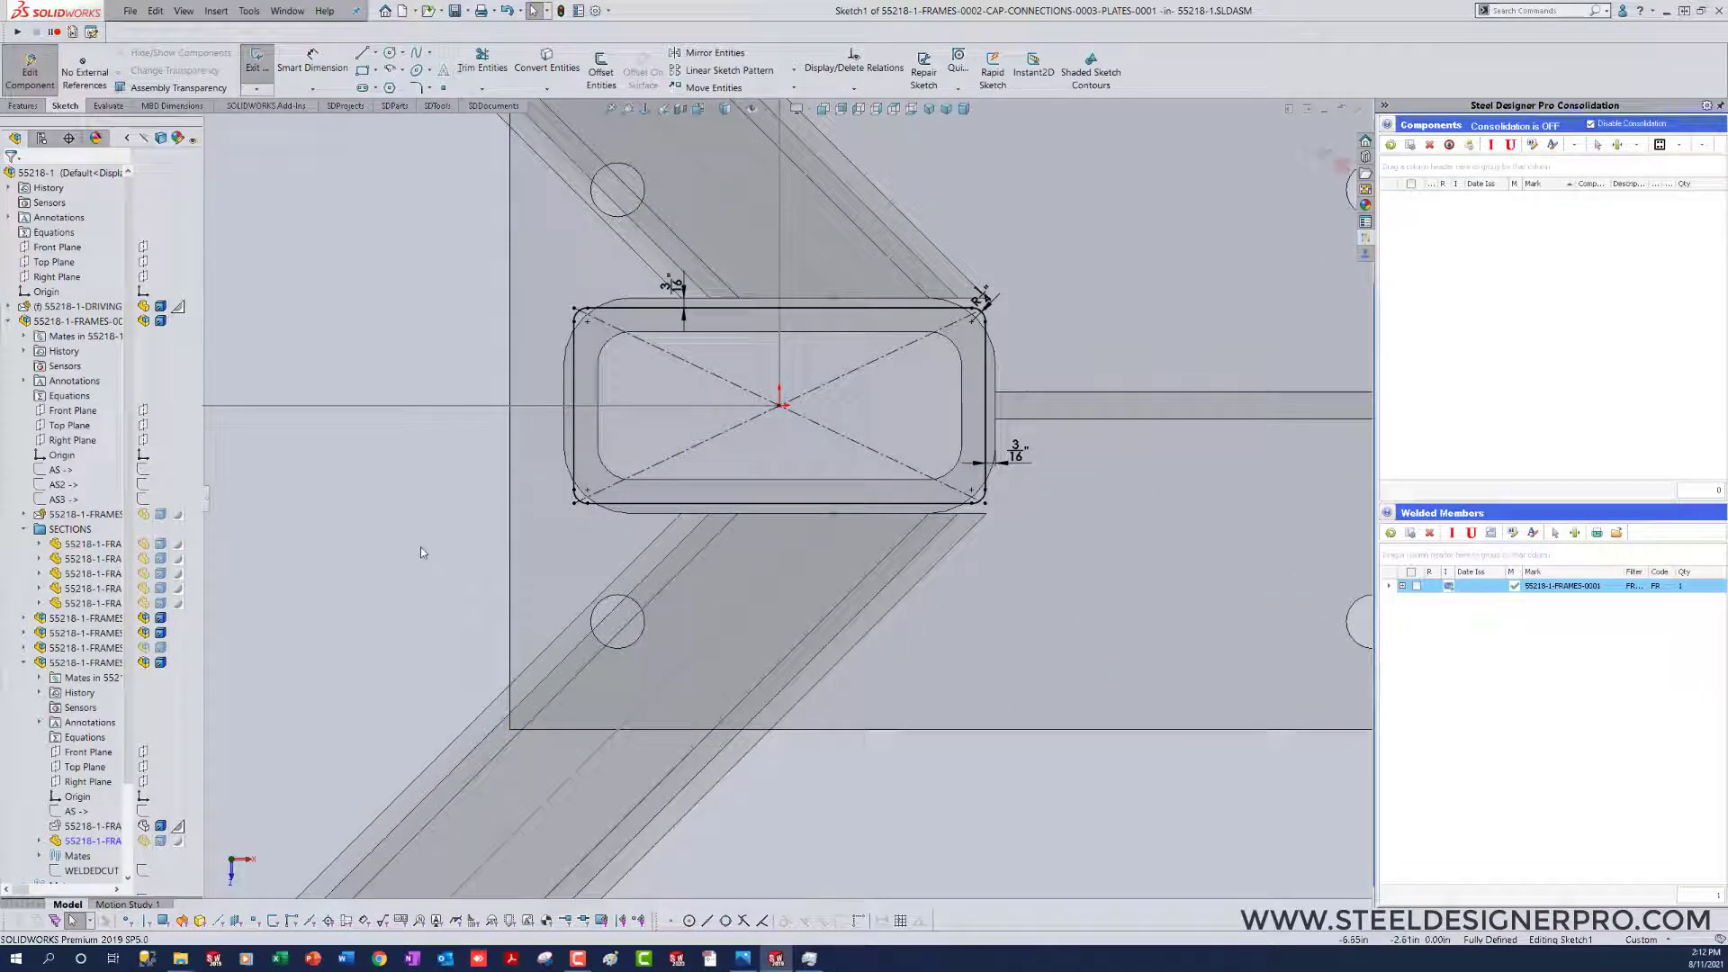
click(676, 286)
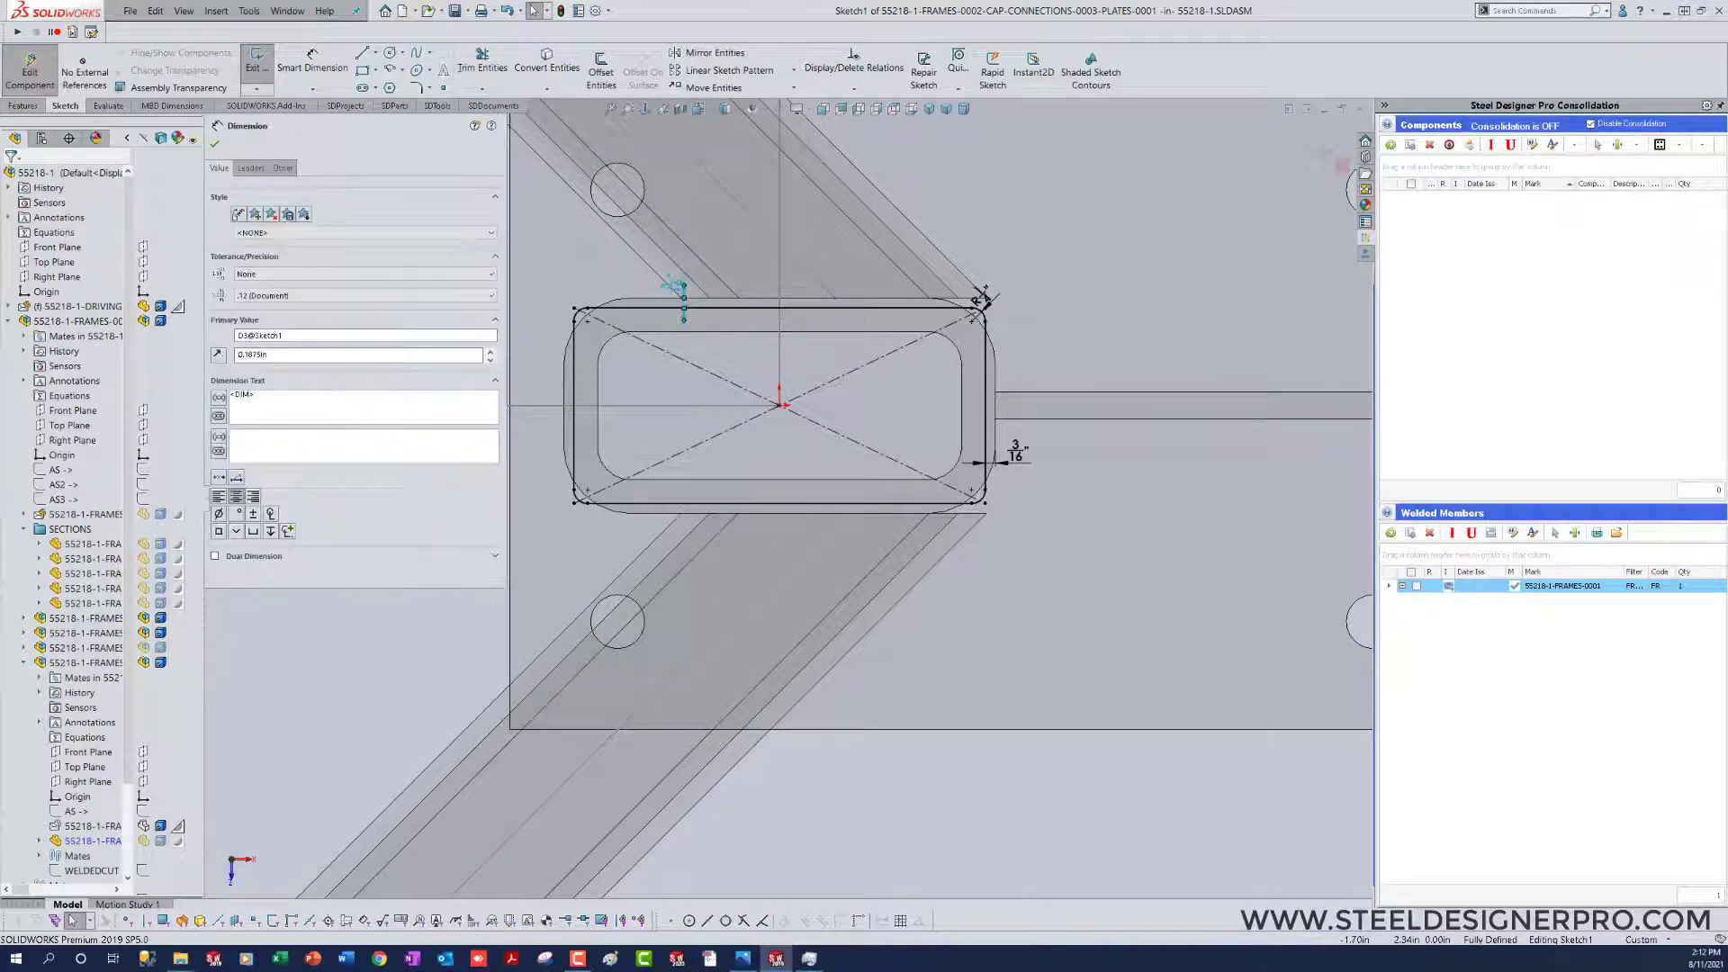
key(Delete)
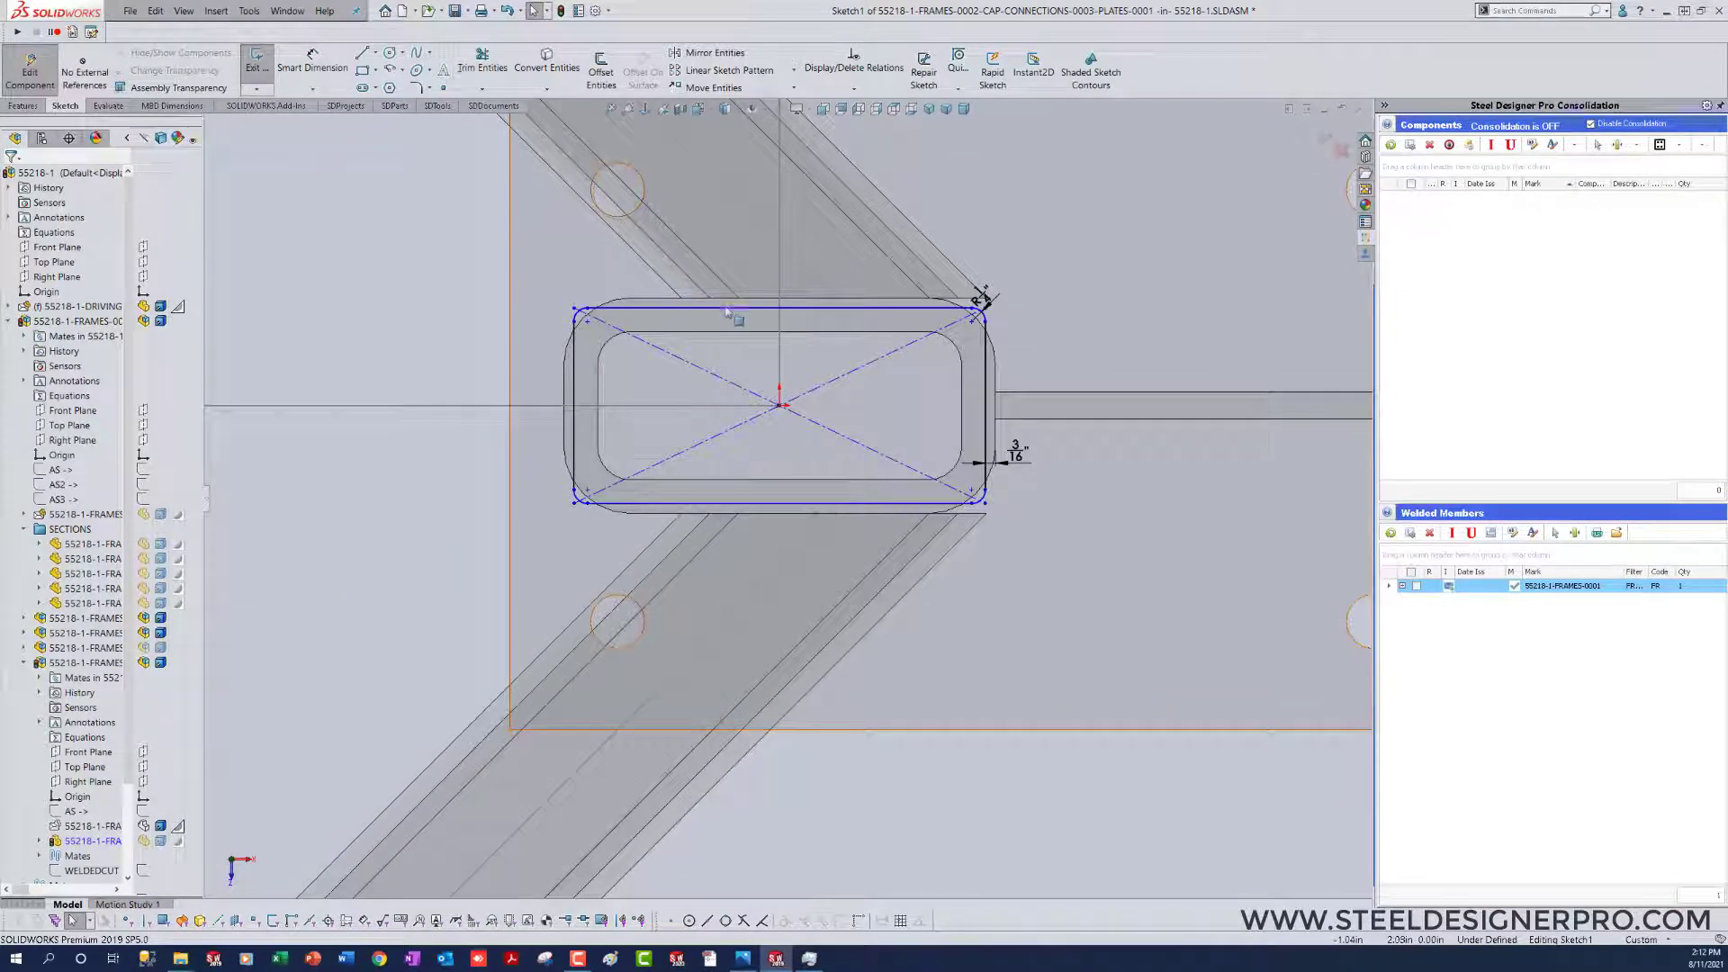
Step: Stretch the cap plate rectangle vertically beyond the HSS section until its straight short sides are about 4.4 in long
click(765, 307)
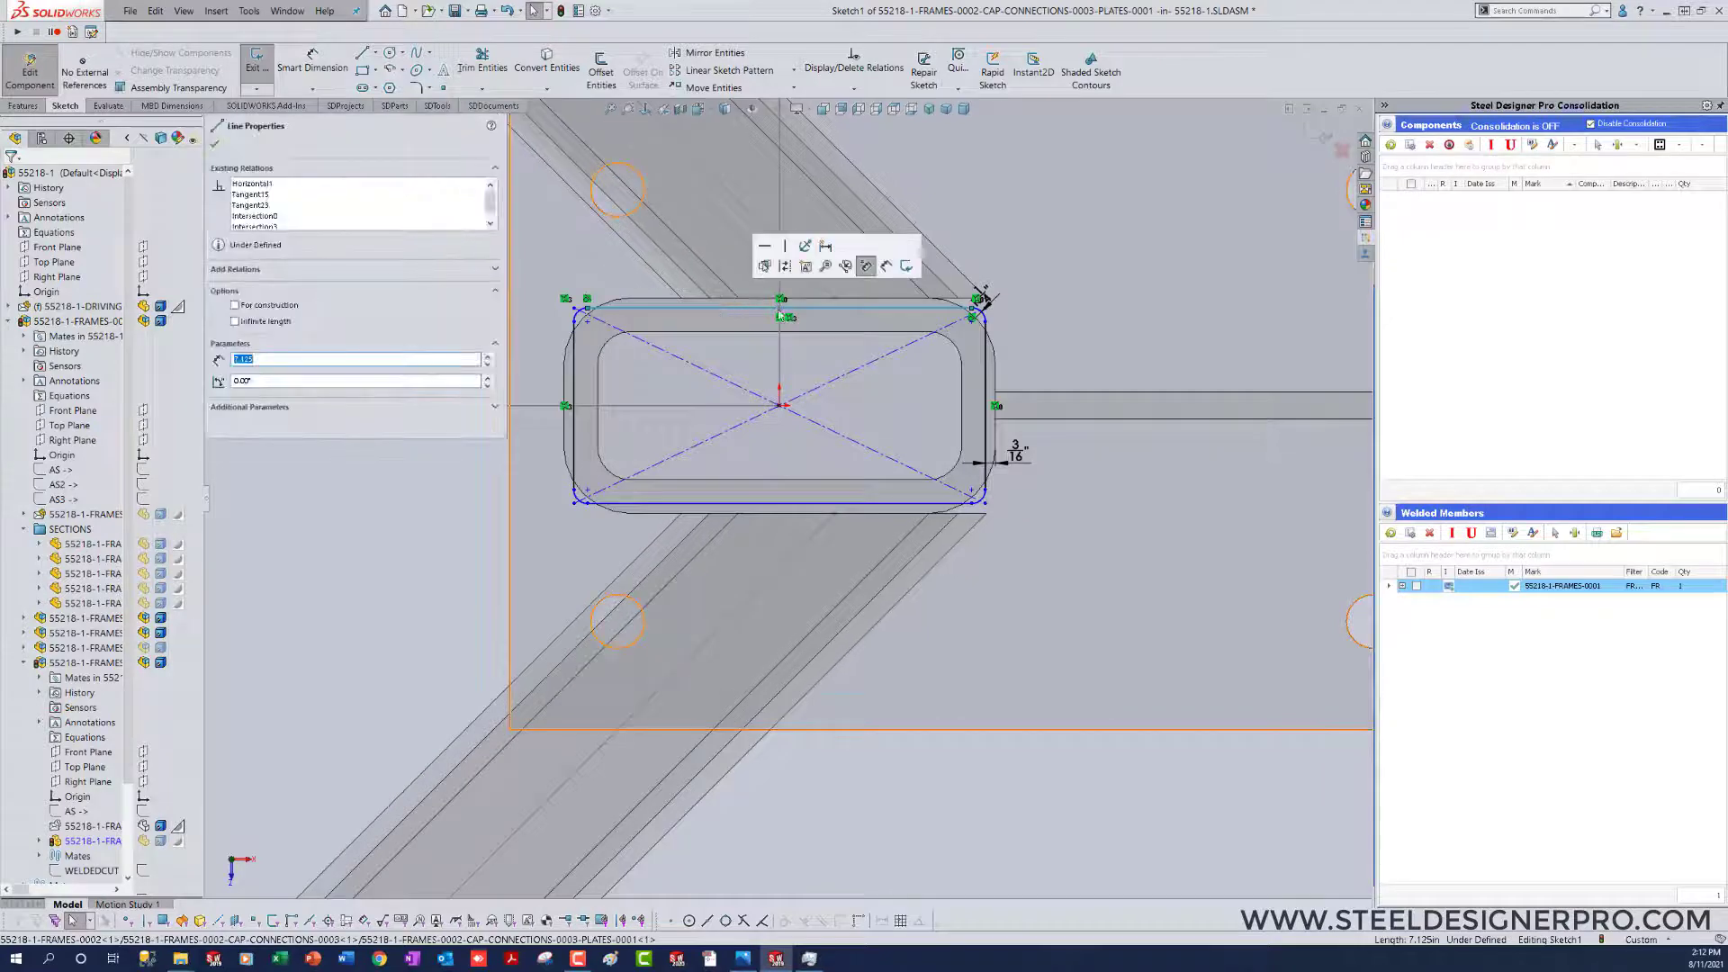
key(Escape)
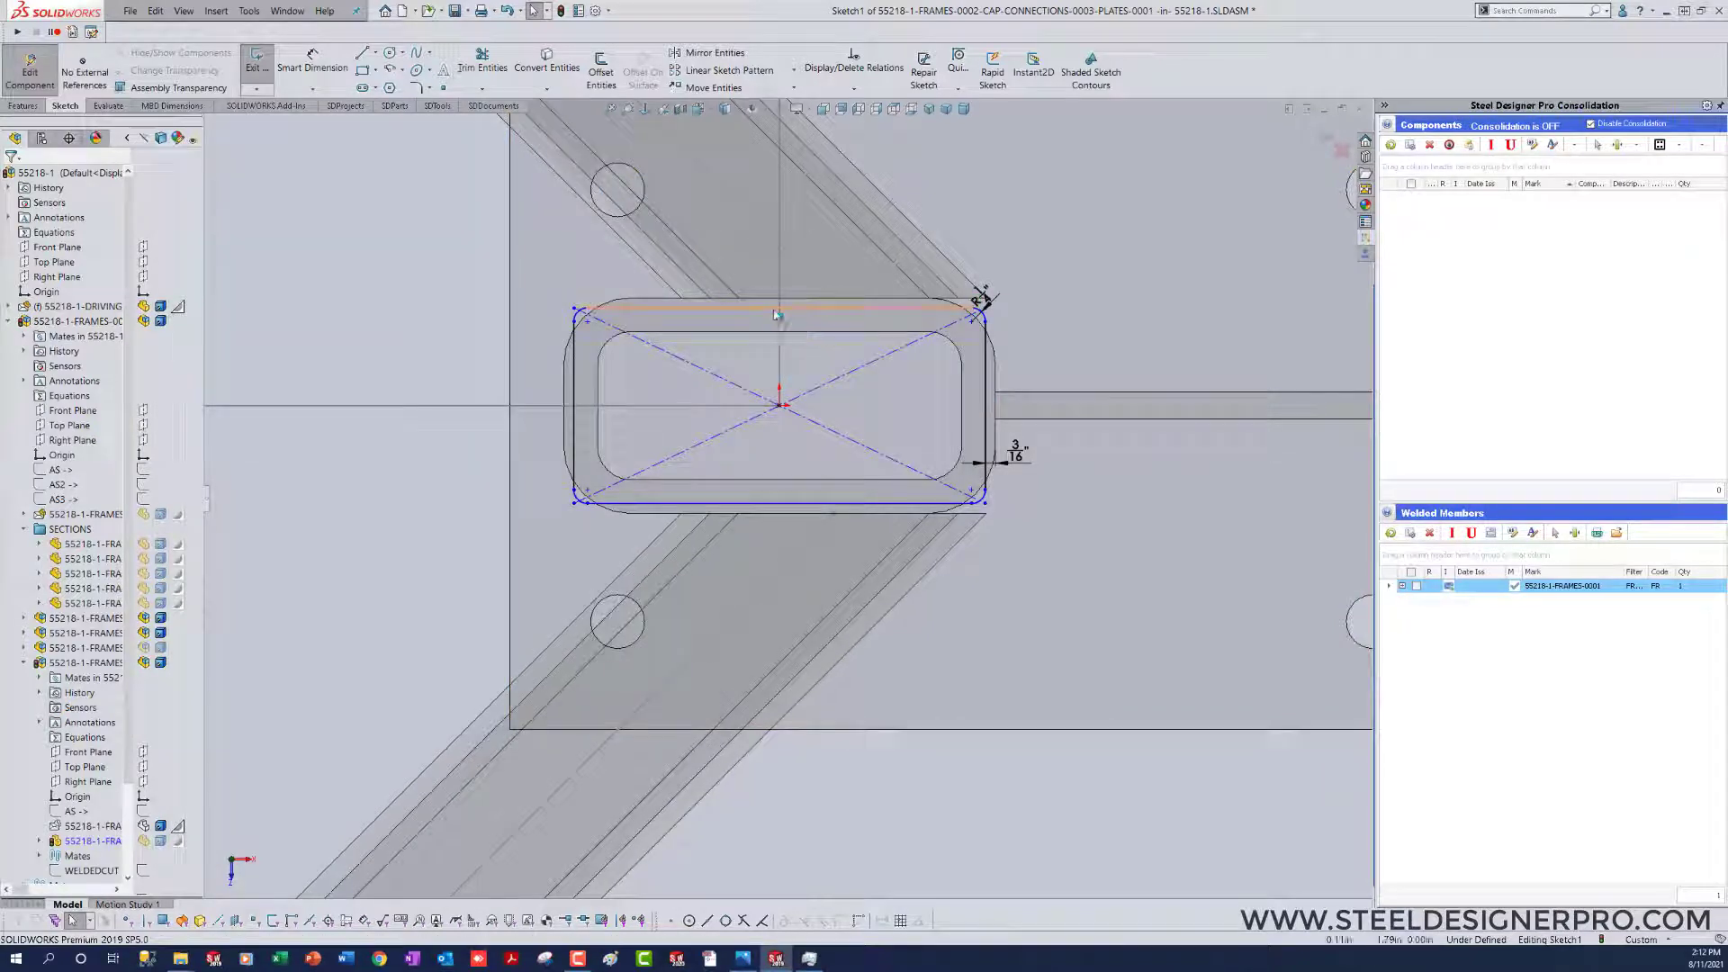
click(812, 504)
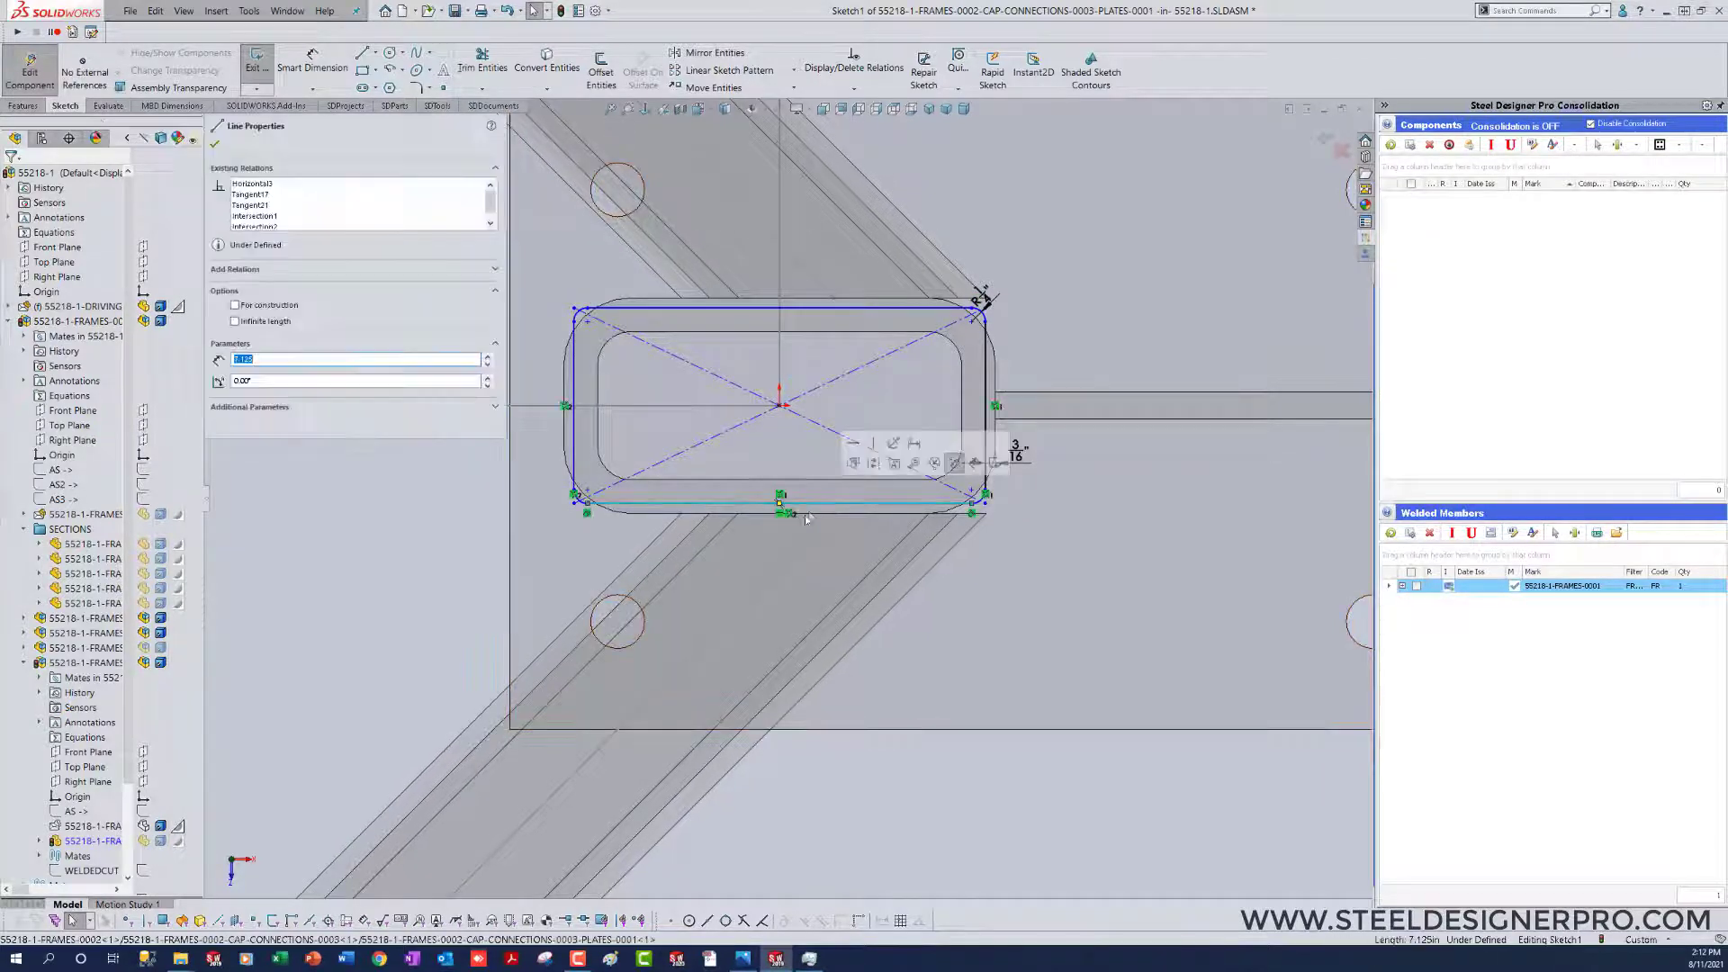
key(Escape)
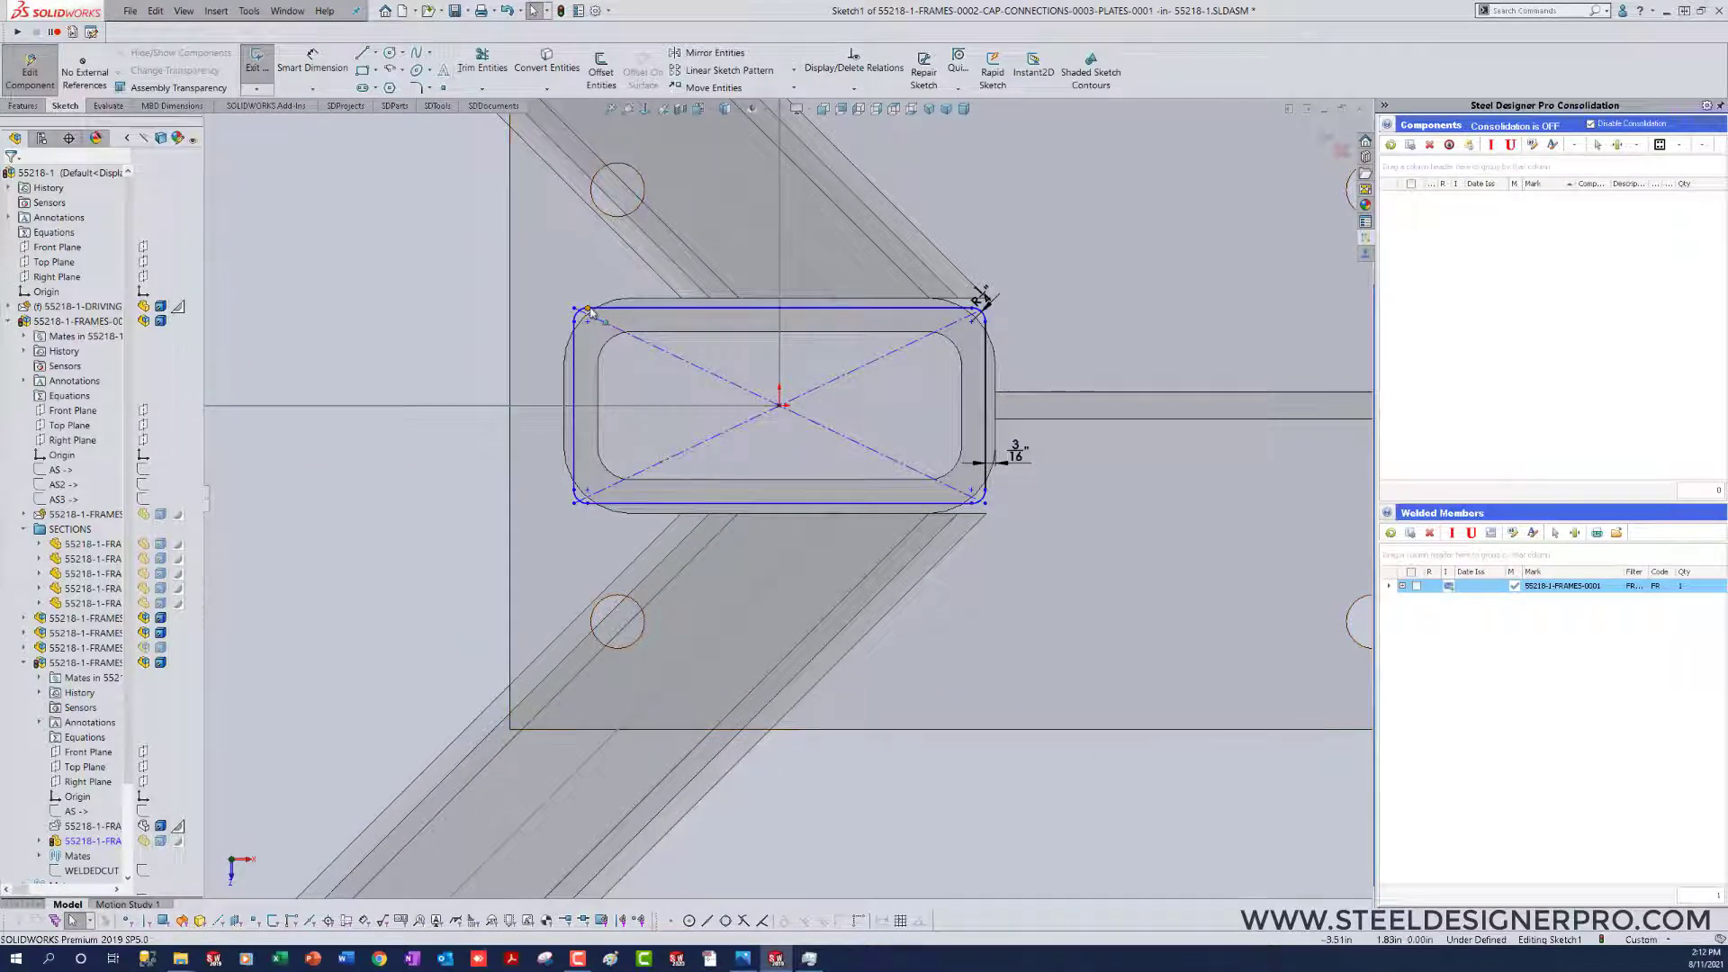
mouse_move(587, 308)
mouse_down()
mouse_move(578, 108)
mouse_move(571, 251)
mouse_move(587, 278)
mouse_up()
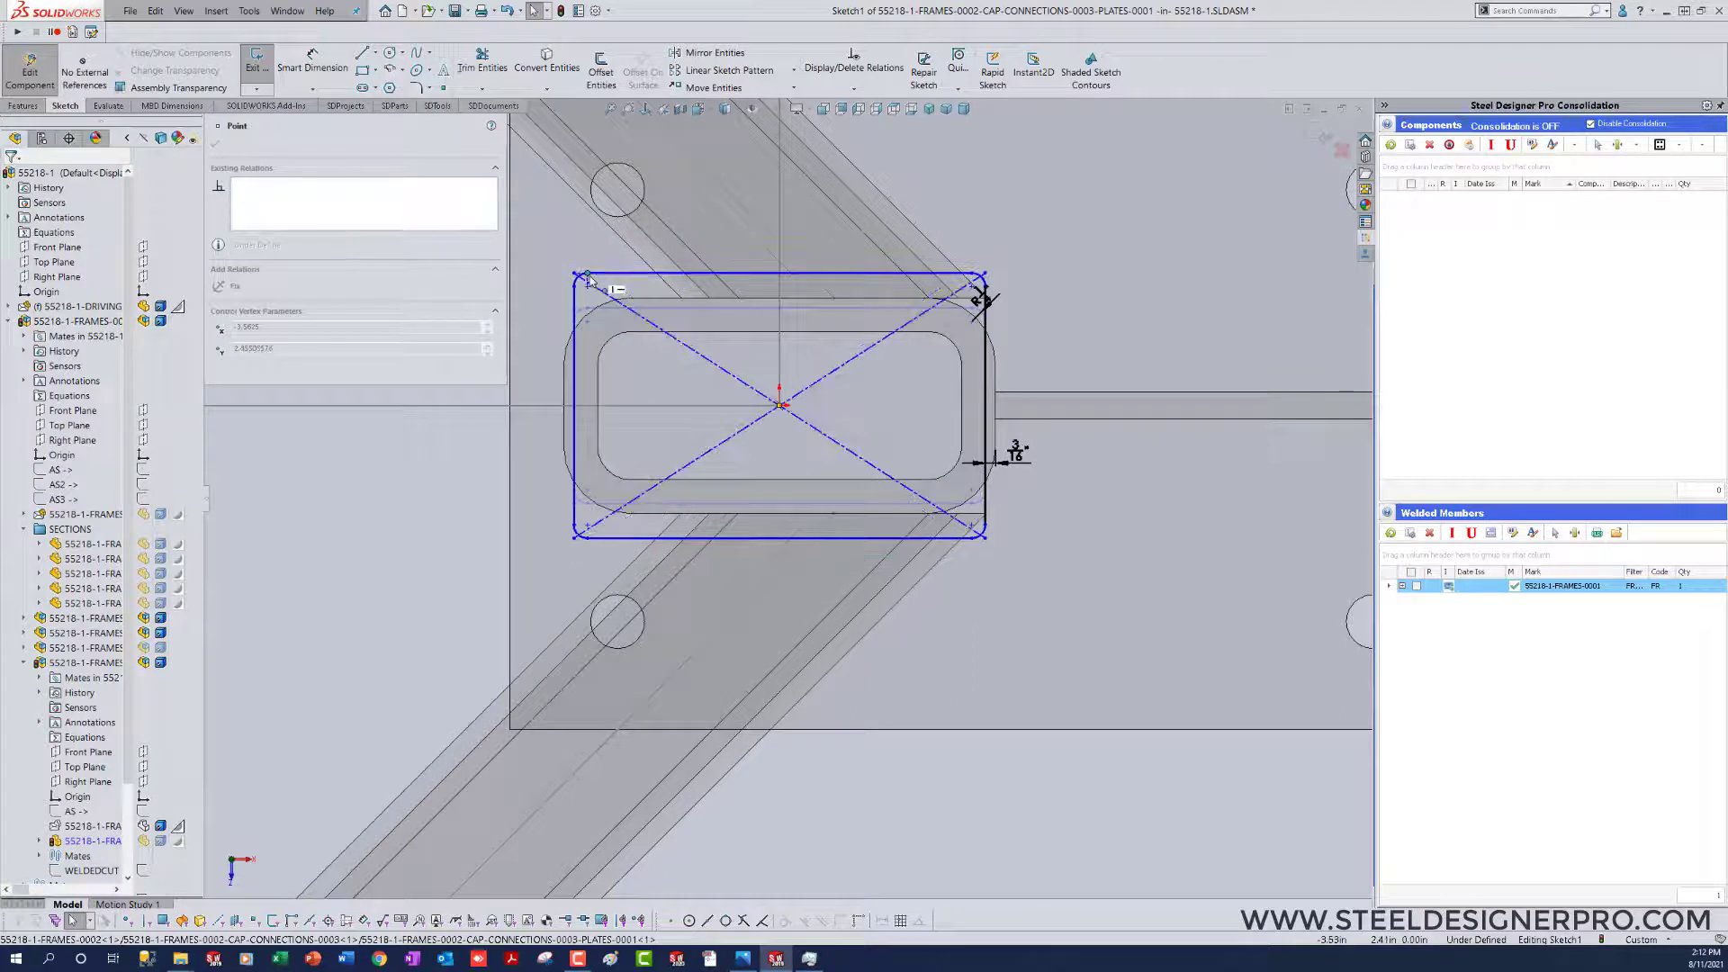
click(436, 531)
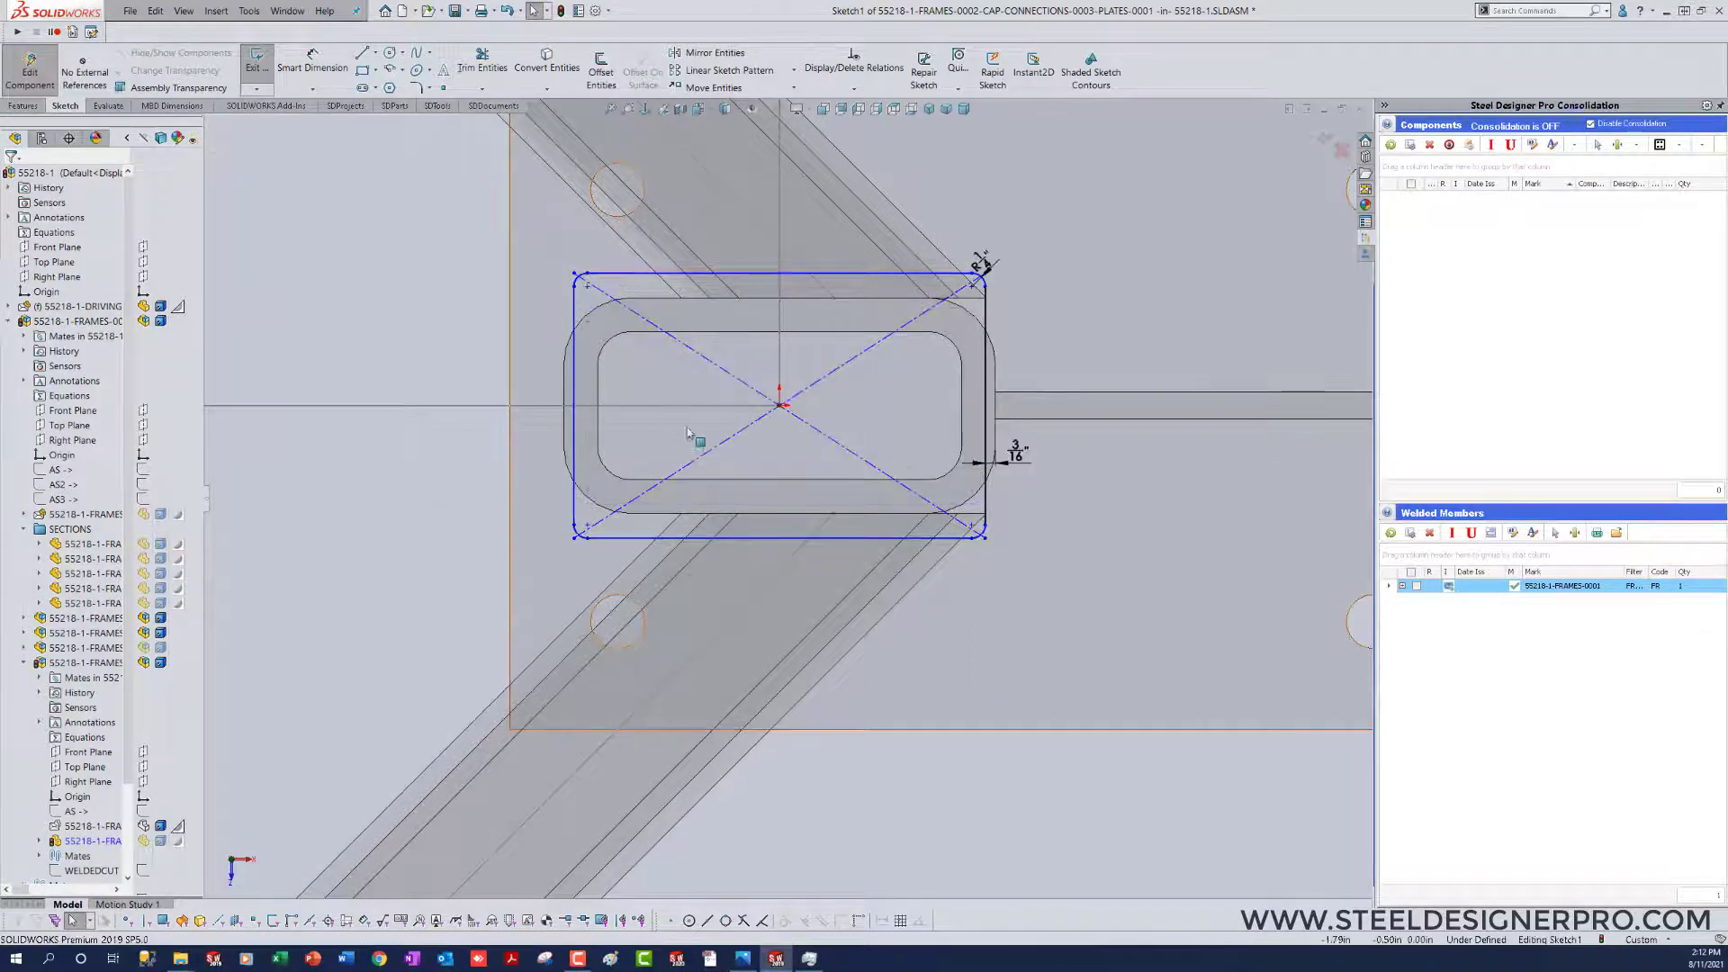
right_click(576, 431)
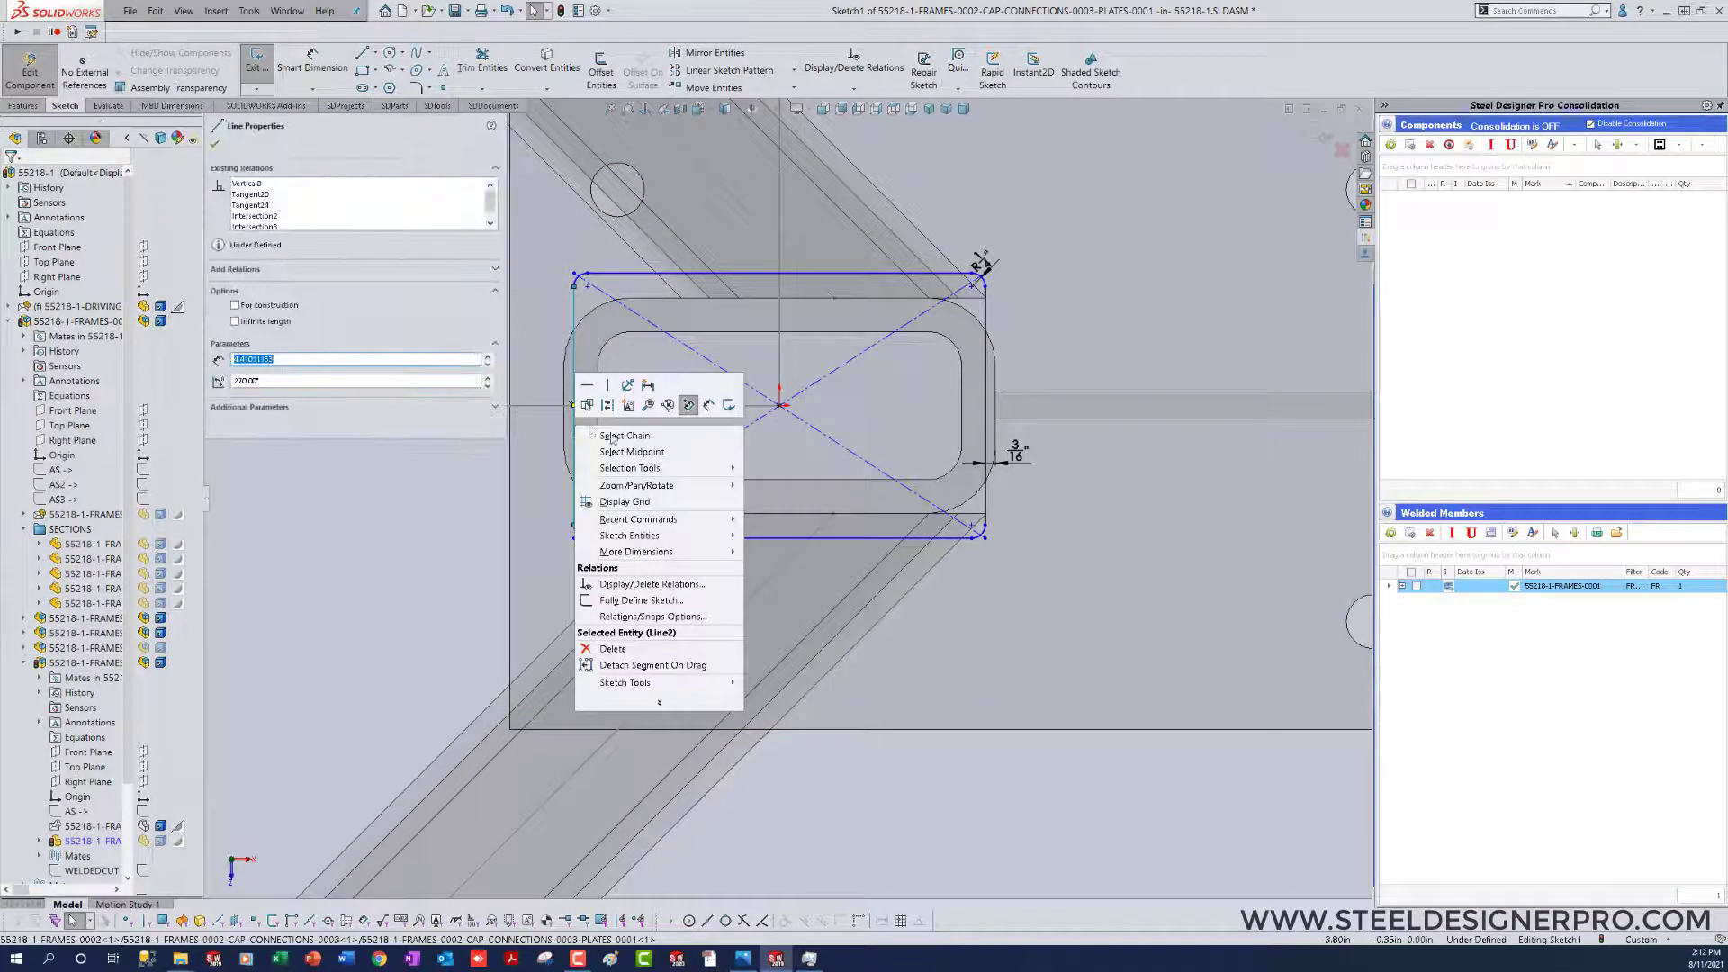
click(389, 640)
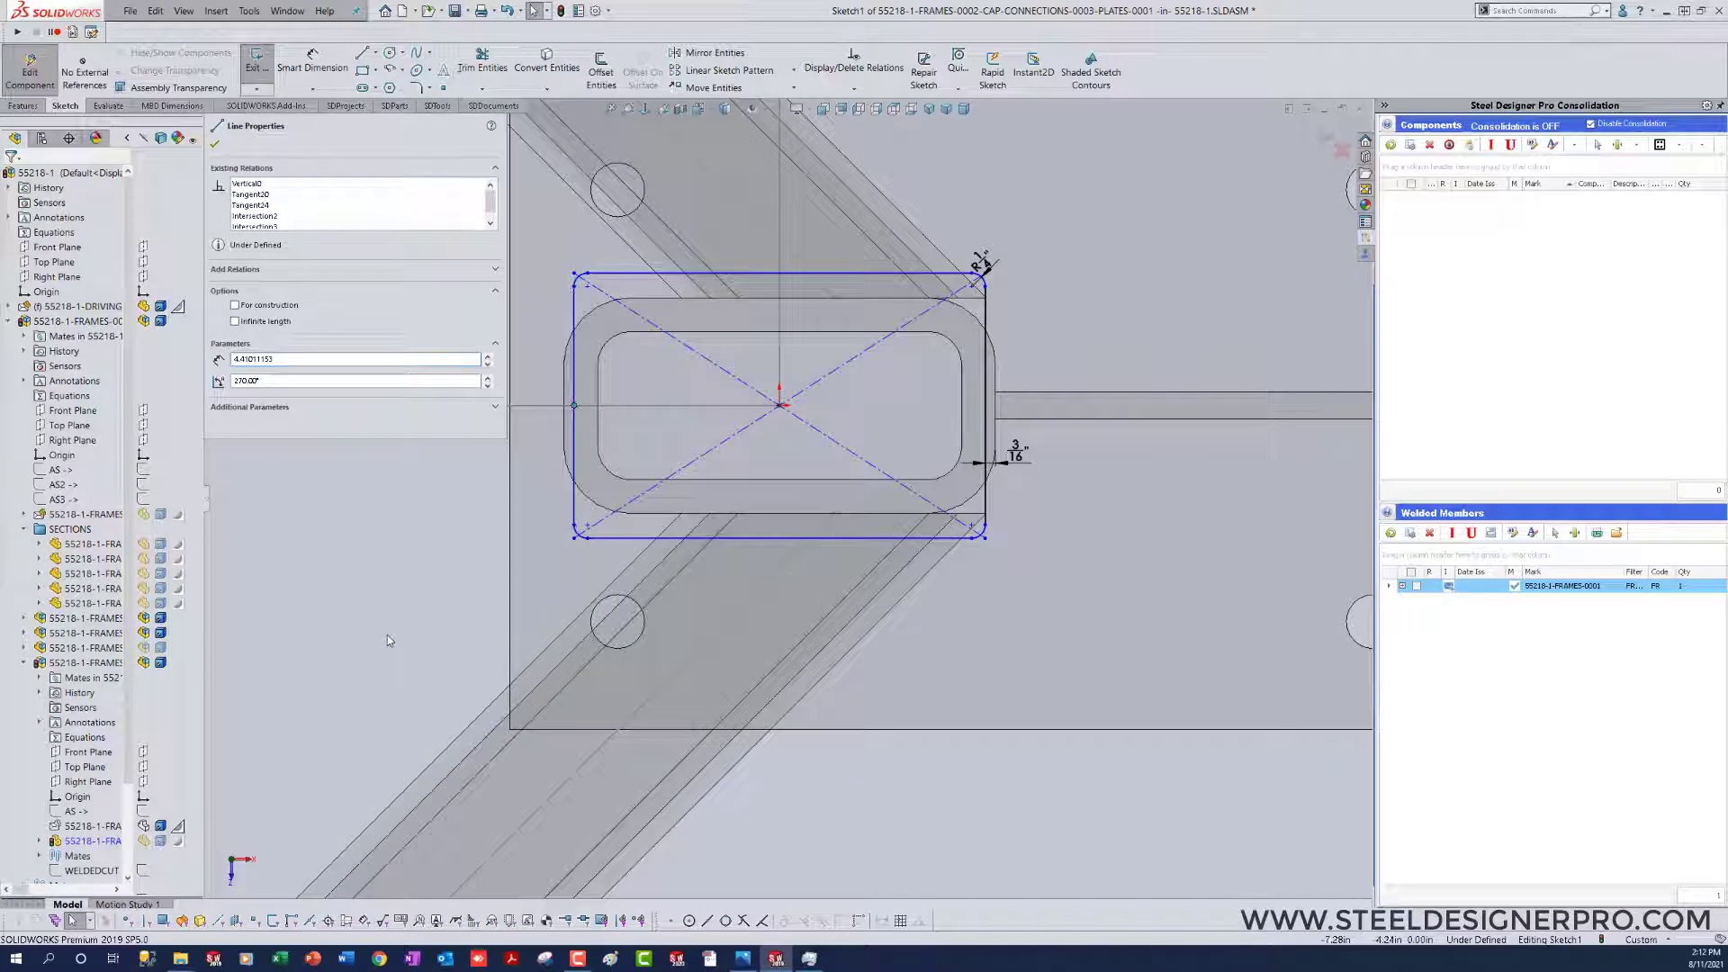
click(38, 841)
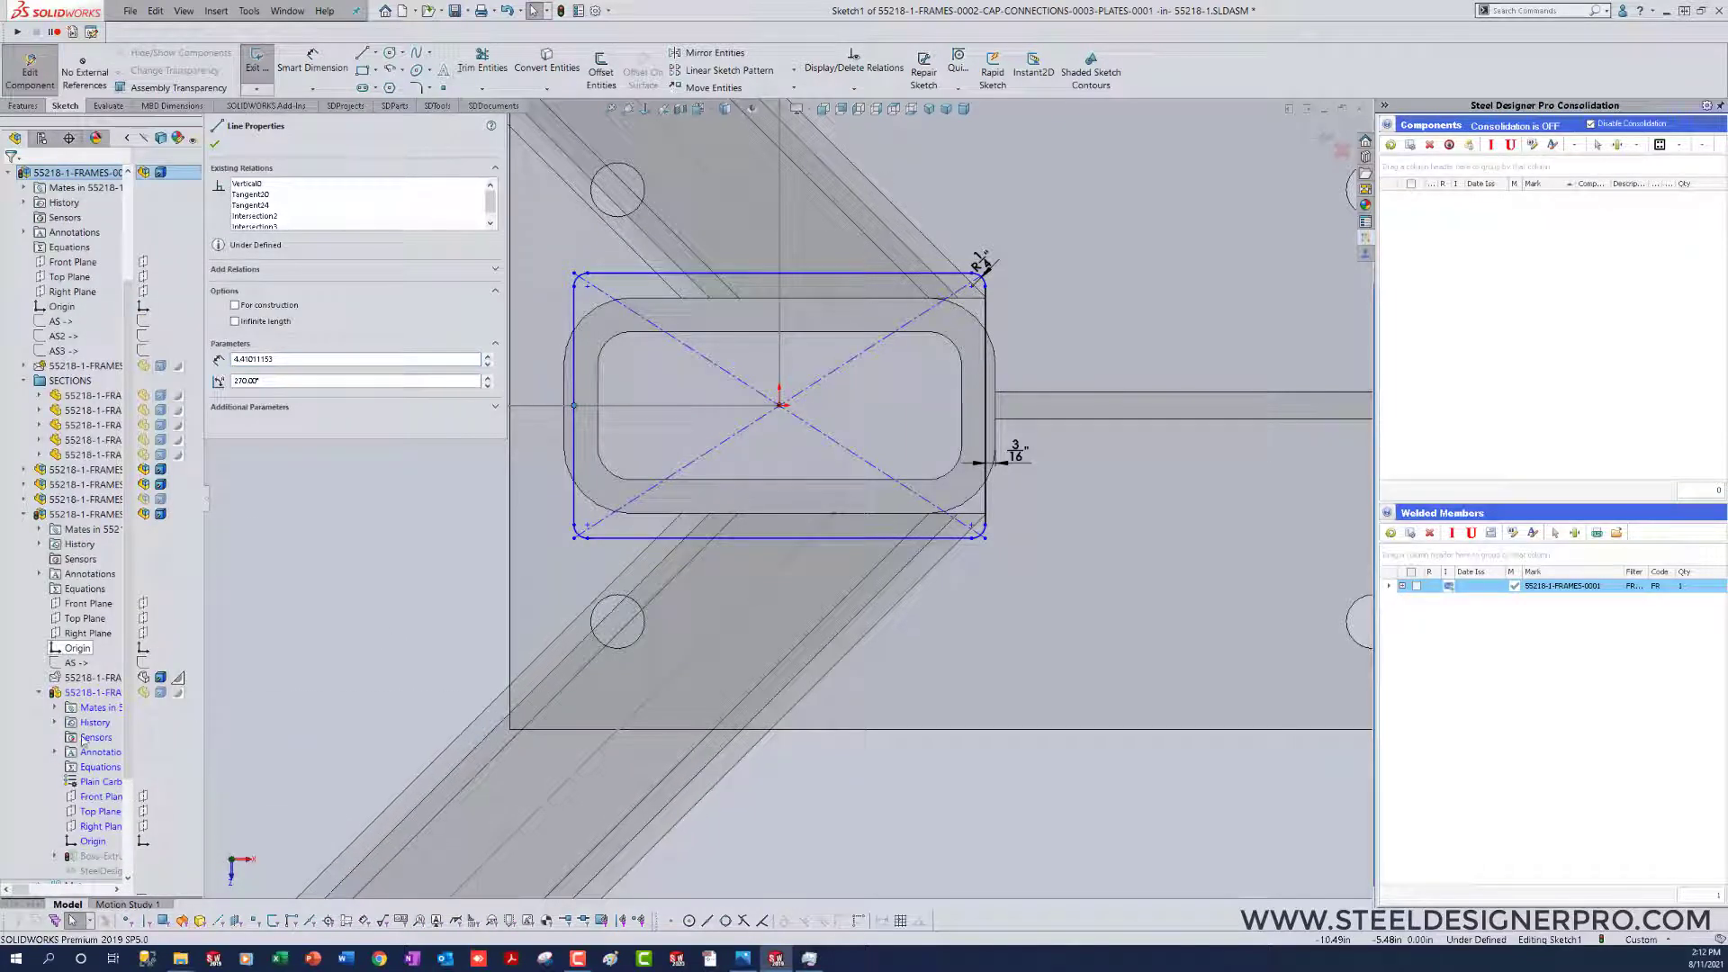
click(91, 842)
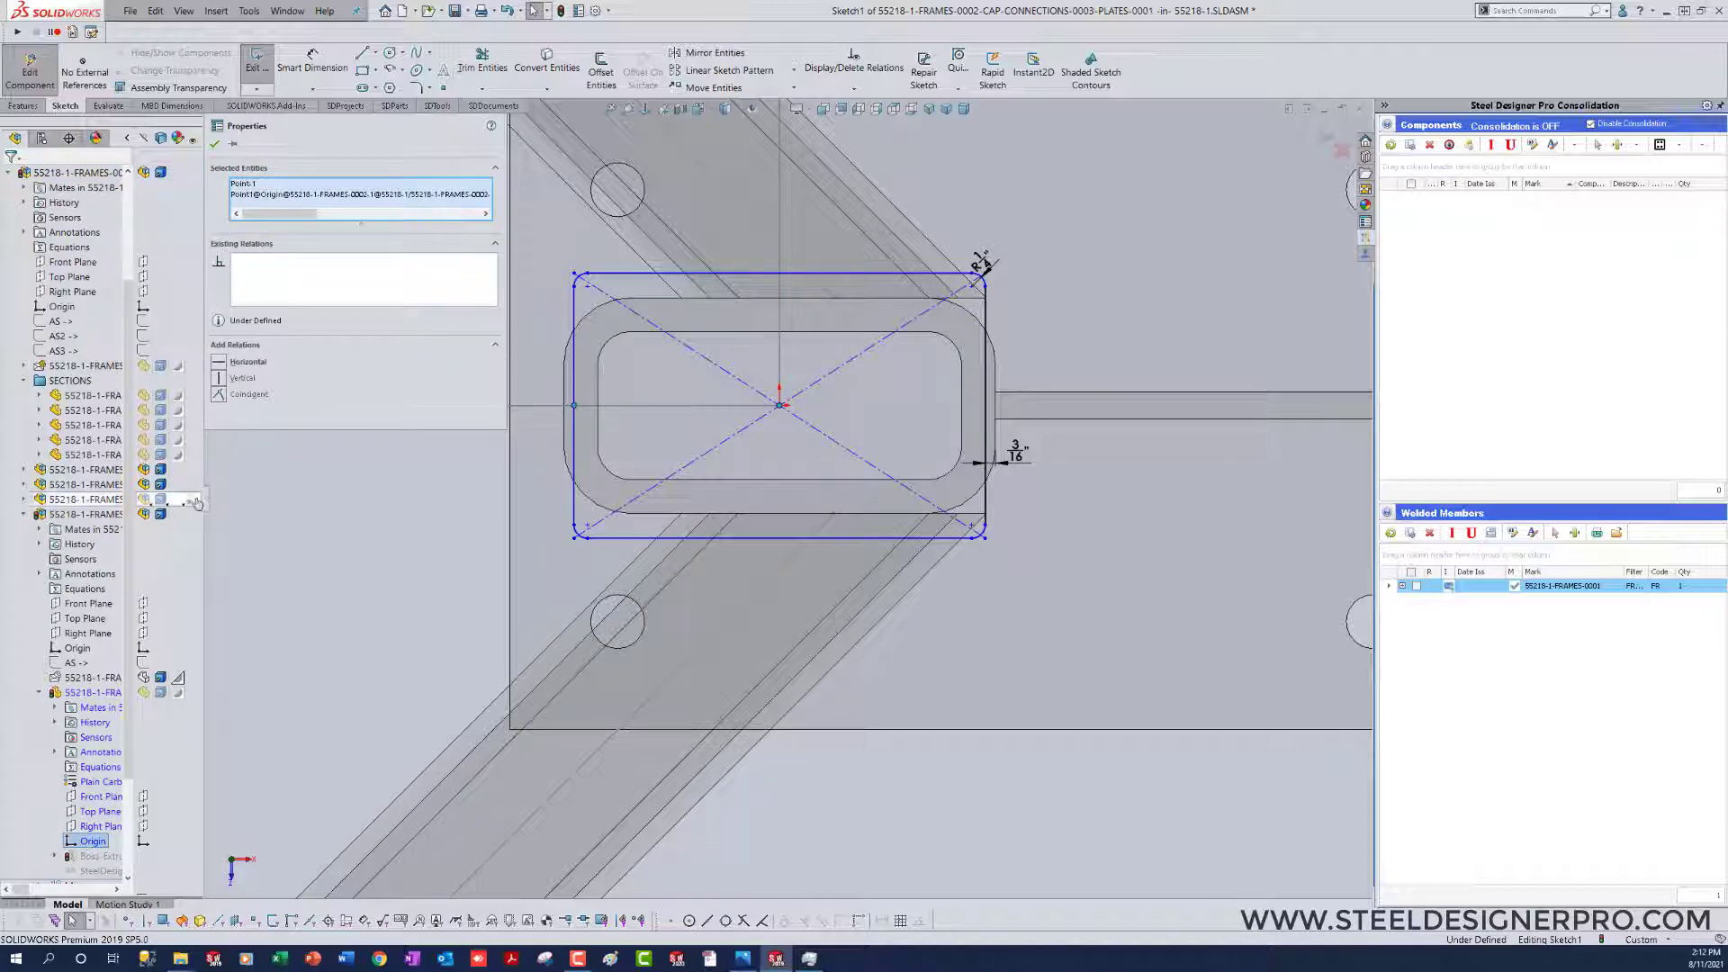
click(314, 586)
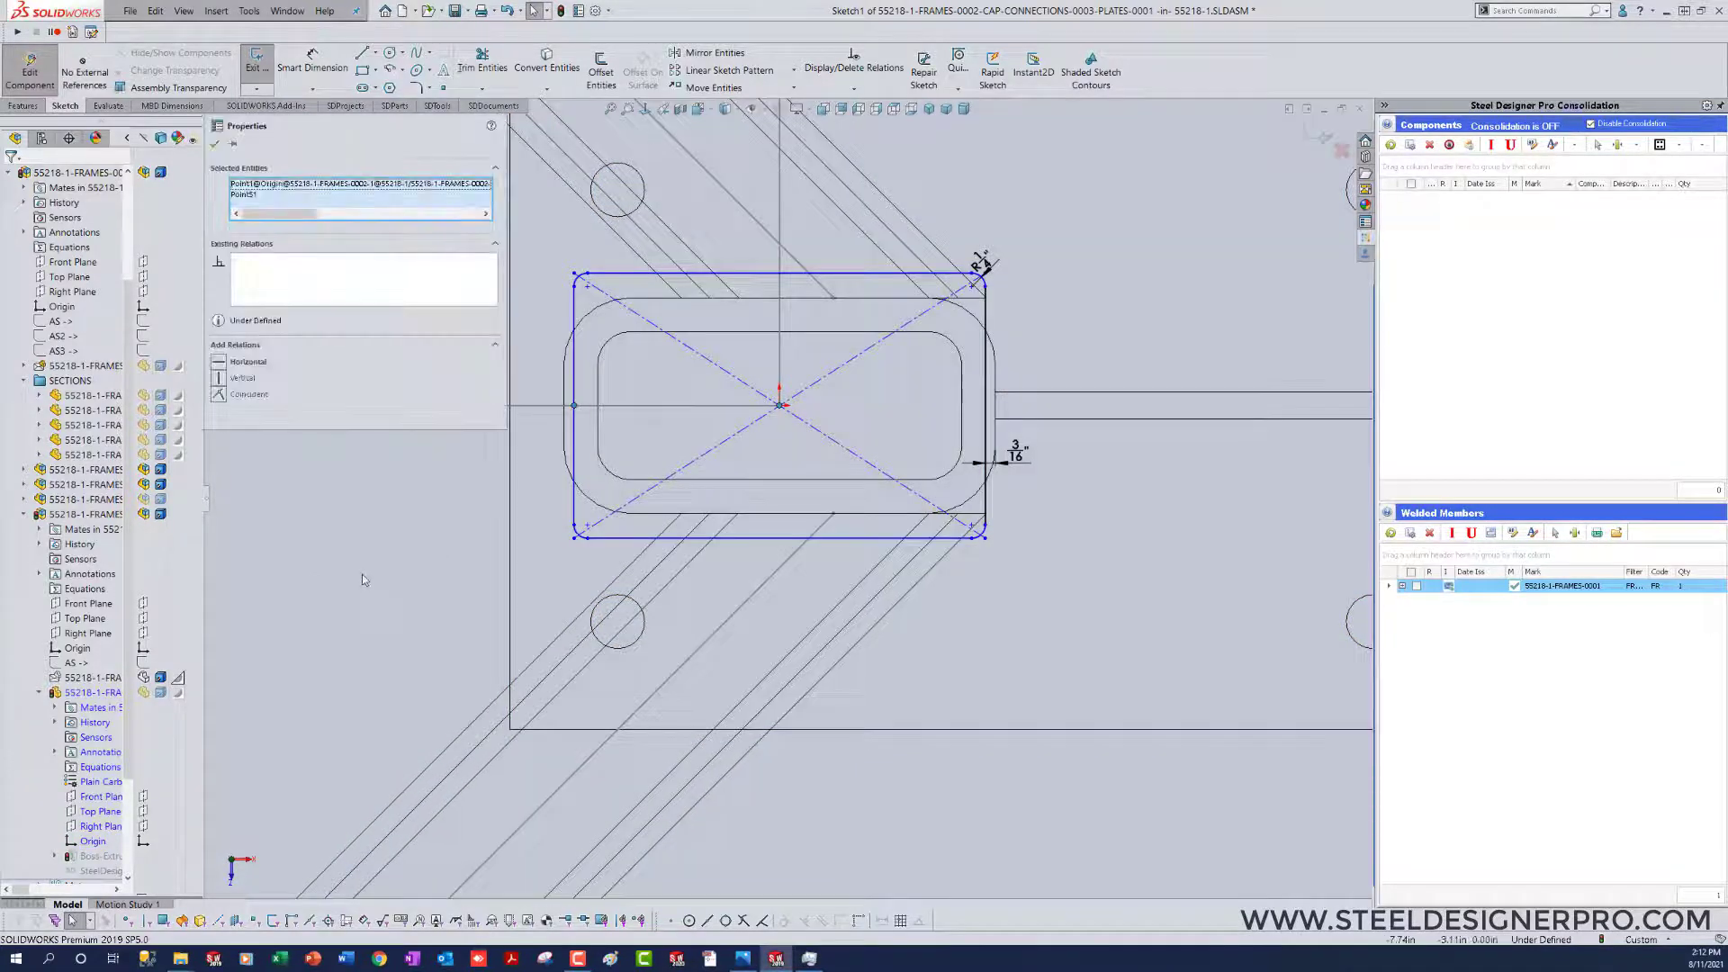
click(362, 575)
Step: Draw a horizontal construction line between the midpoints of the rectangle's short sides and pull the upper-left corner outward
key(l)
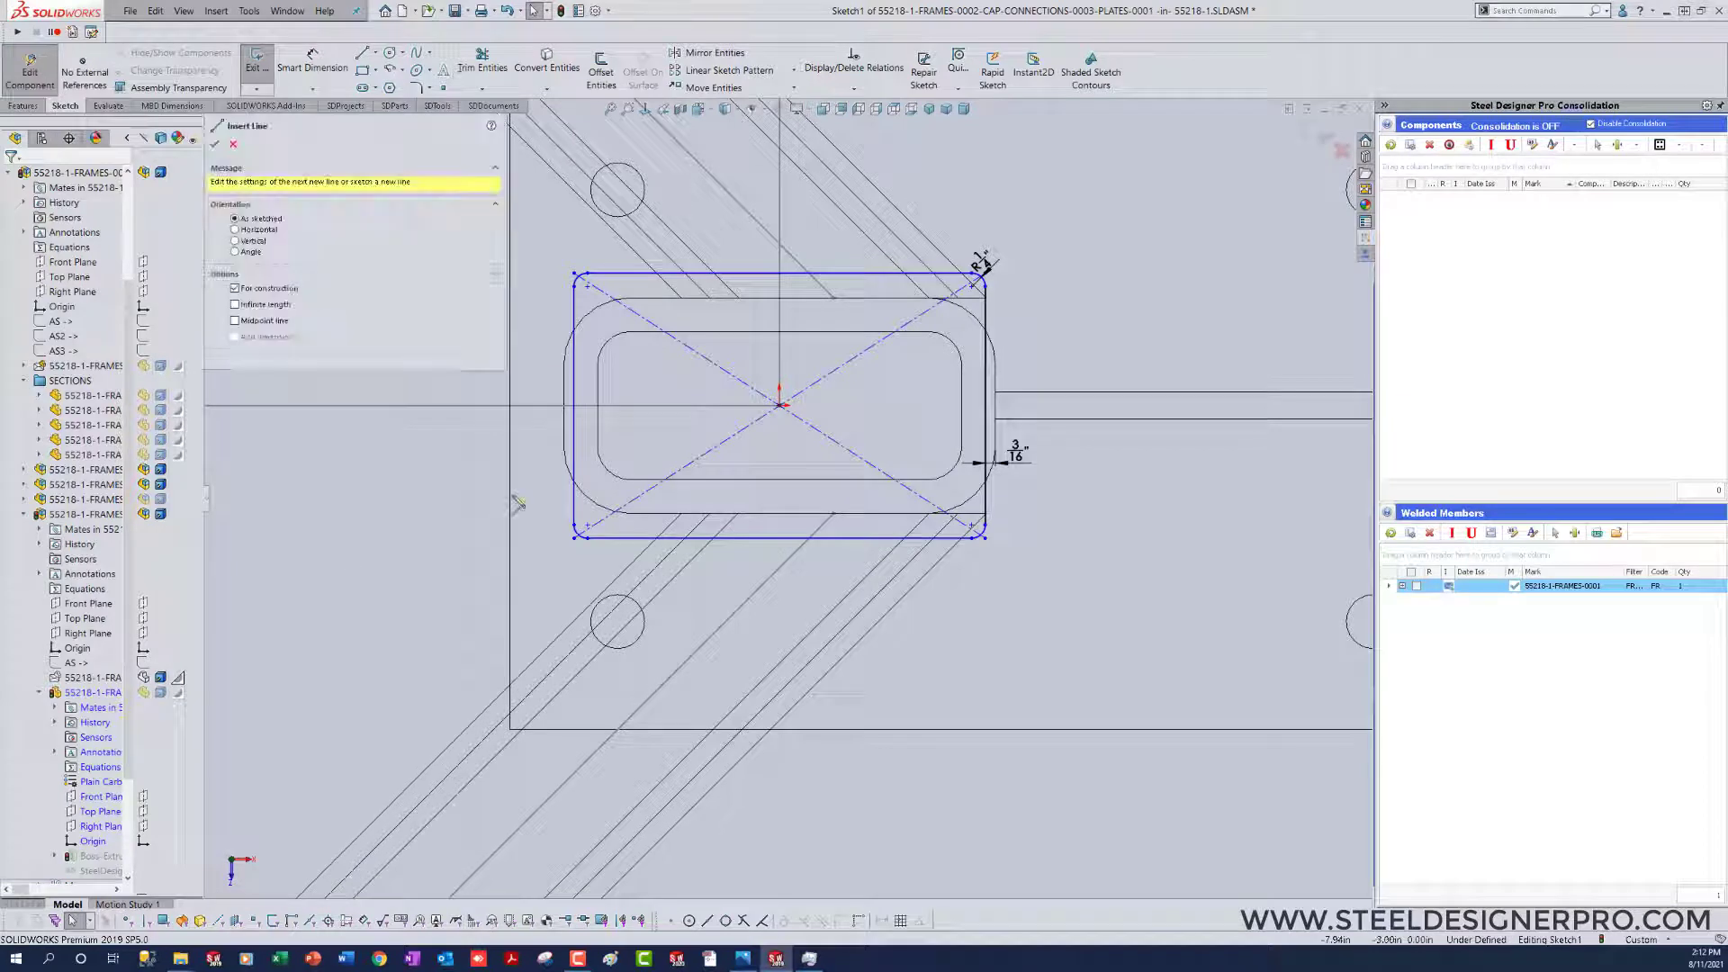
click(574, 405)
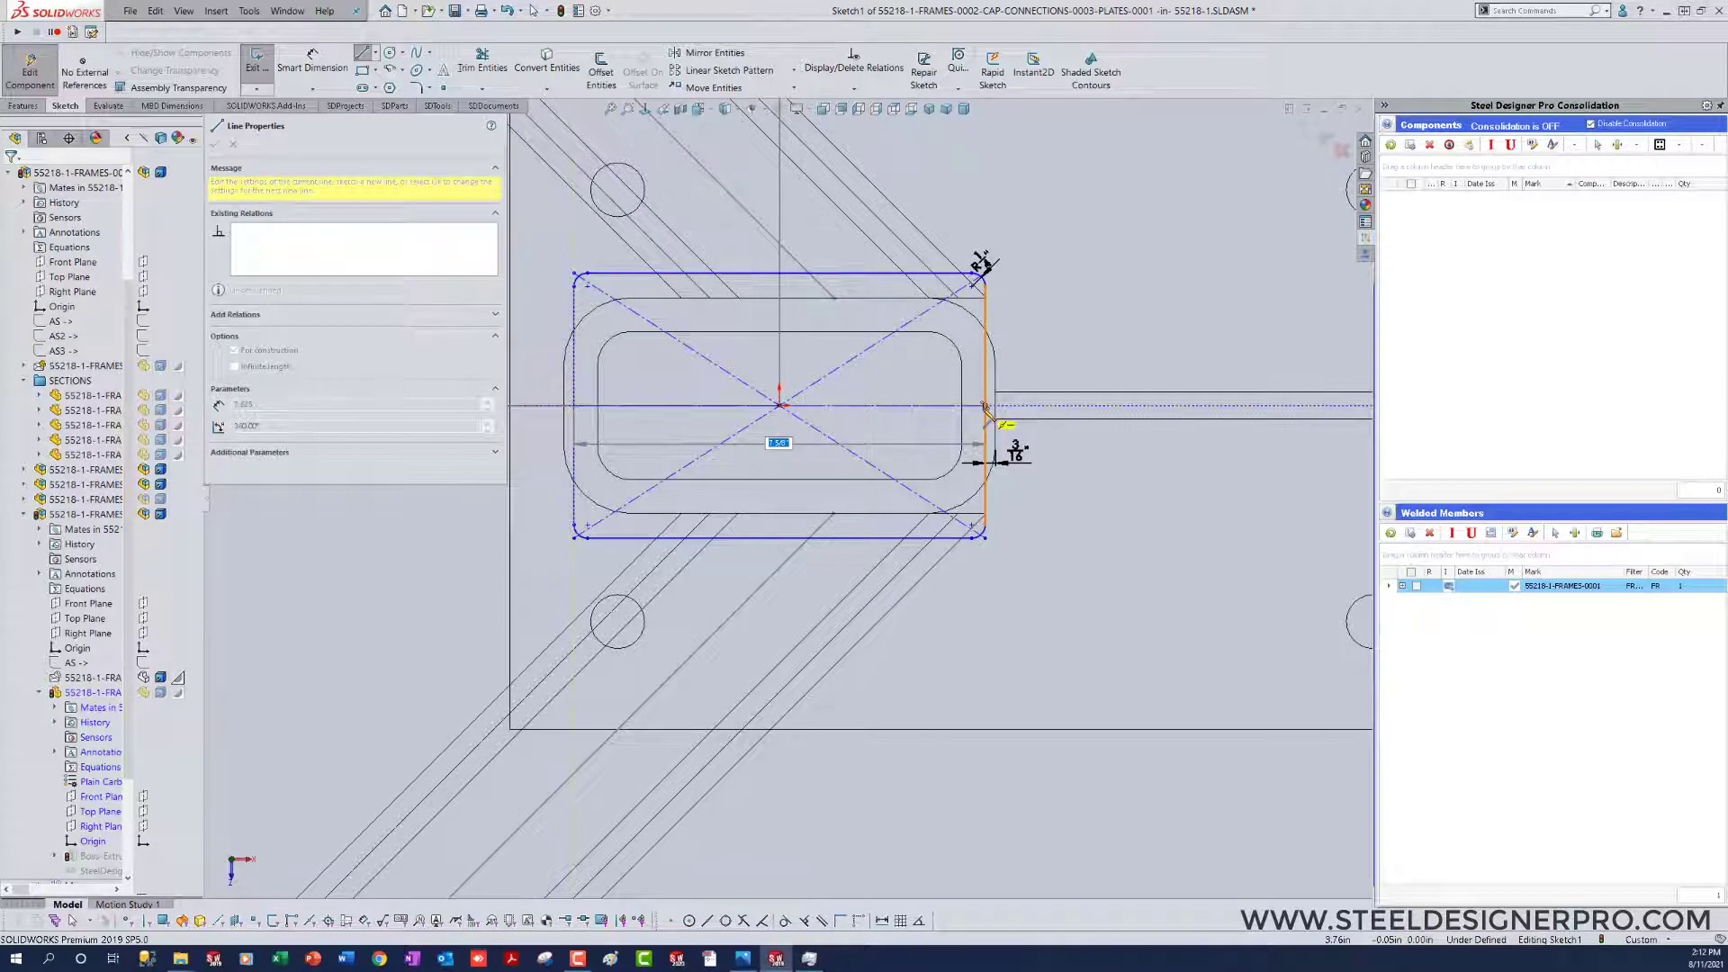
double_click(985, 407)
key(Escape)
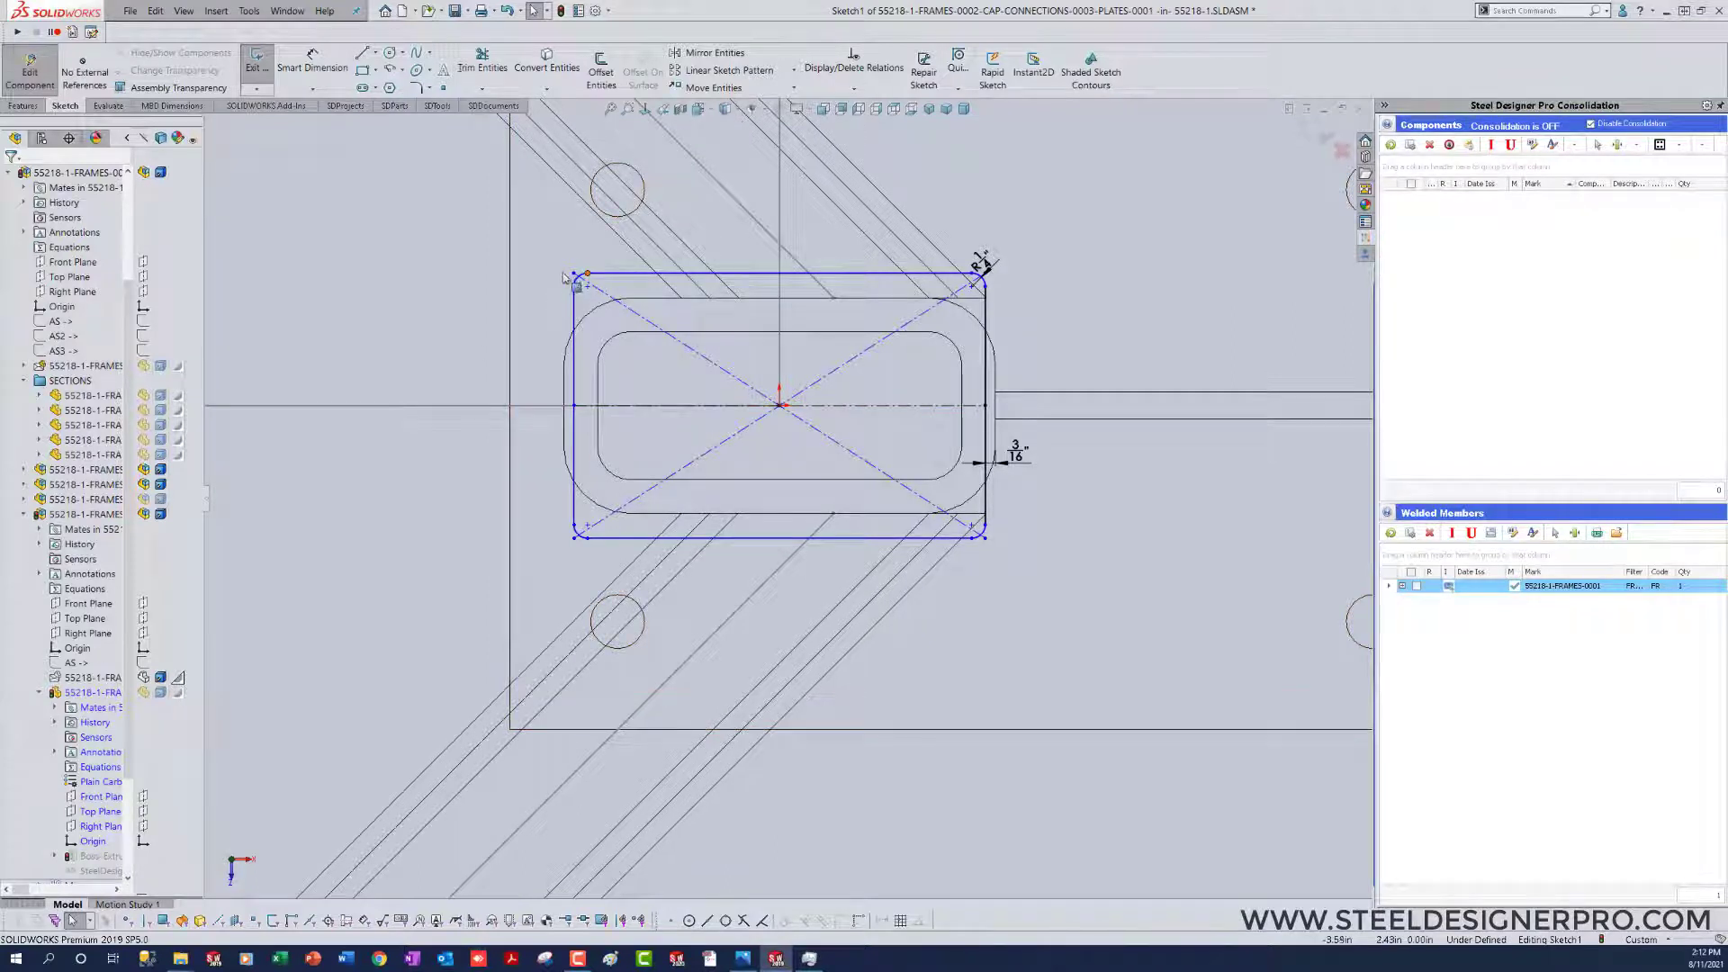
mouse_move(565, 275)
mouse_down()
mouse_move(573, 220)
mouse_move(524, 258)
mouse_up()
click(399, 646)
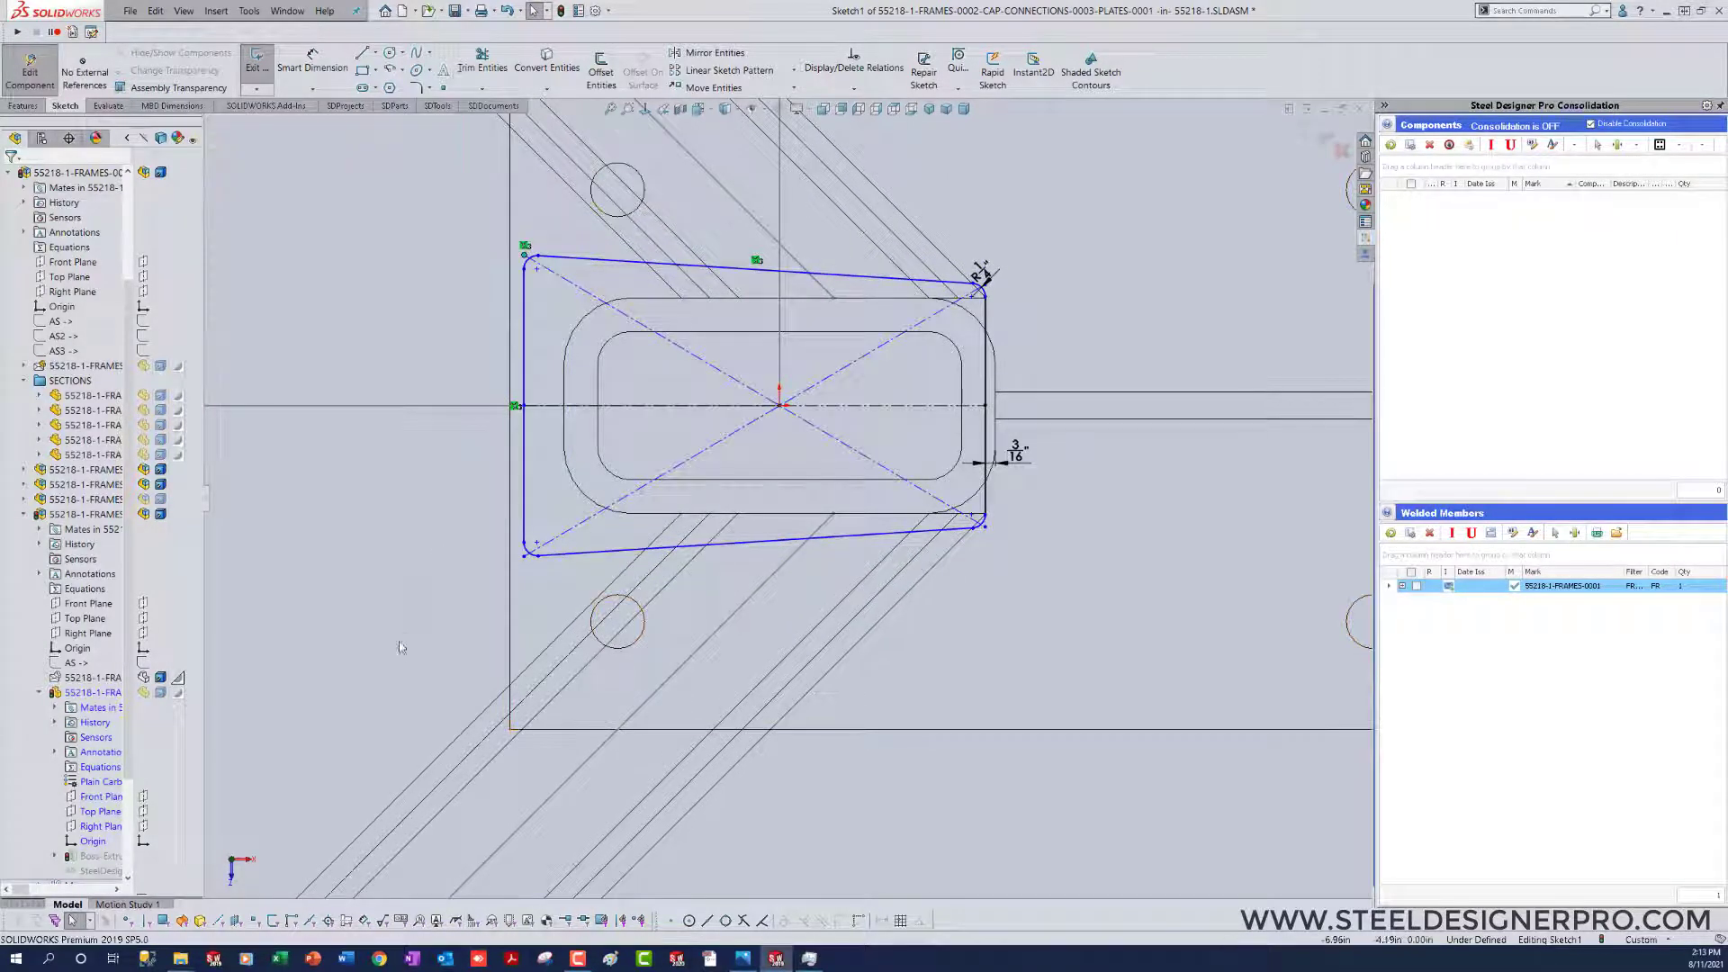
Step: Move the corner radius dimension clear of the profile and dimension the right side's corner-to-corner height as 4 in
right_drag(397, 648, 400, 585)
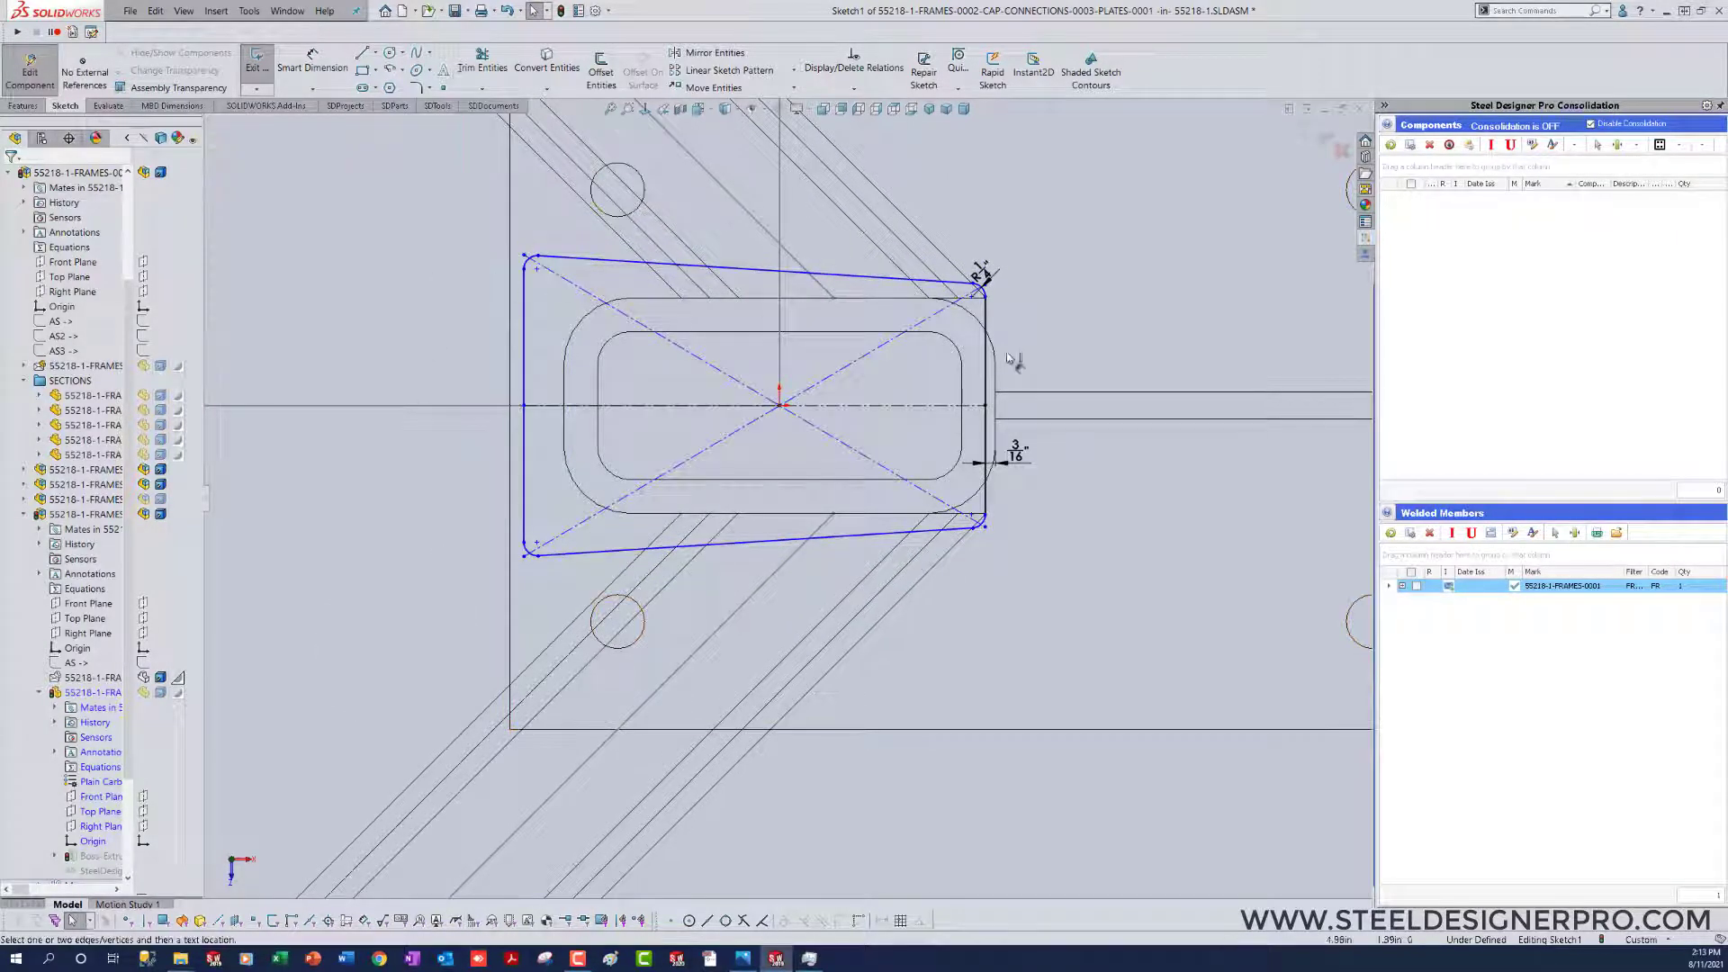
click(990, 284)
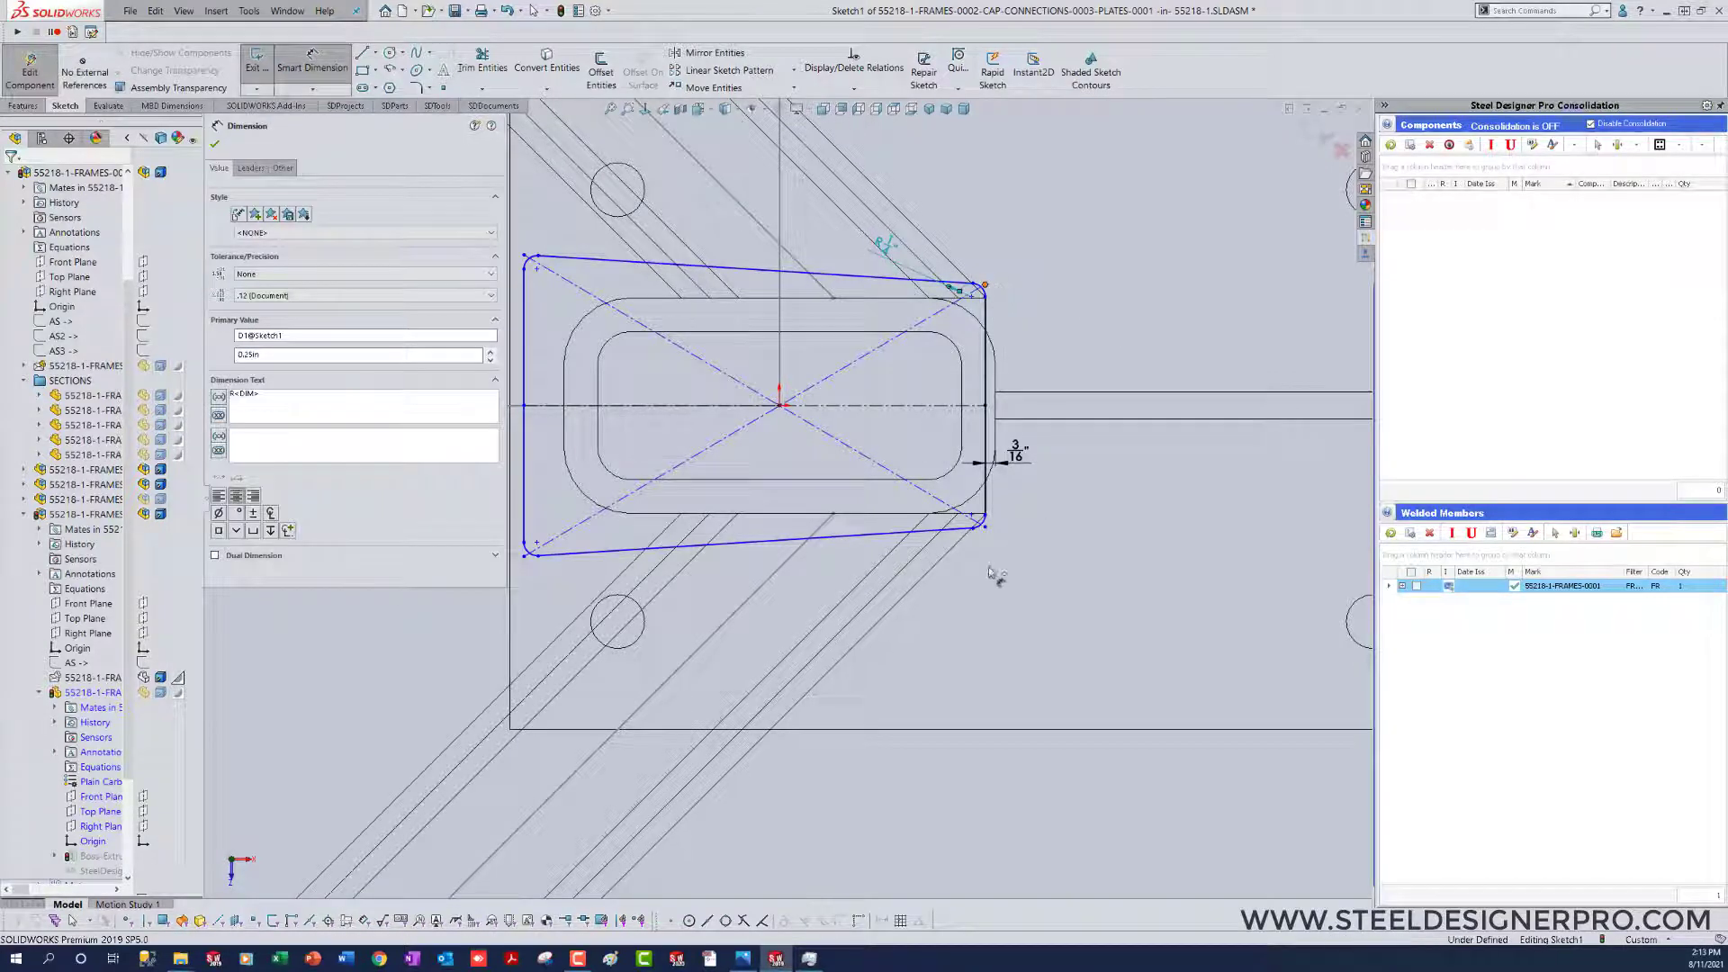
click(988, 530)
click(985, 286)
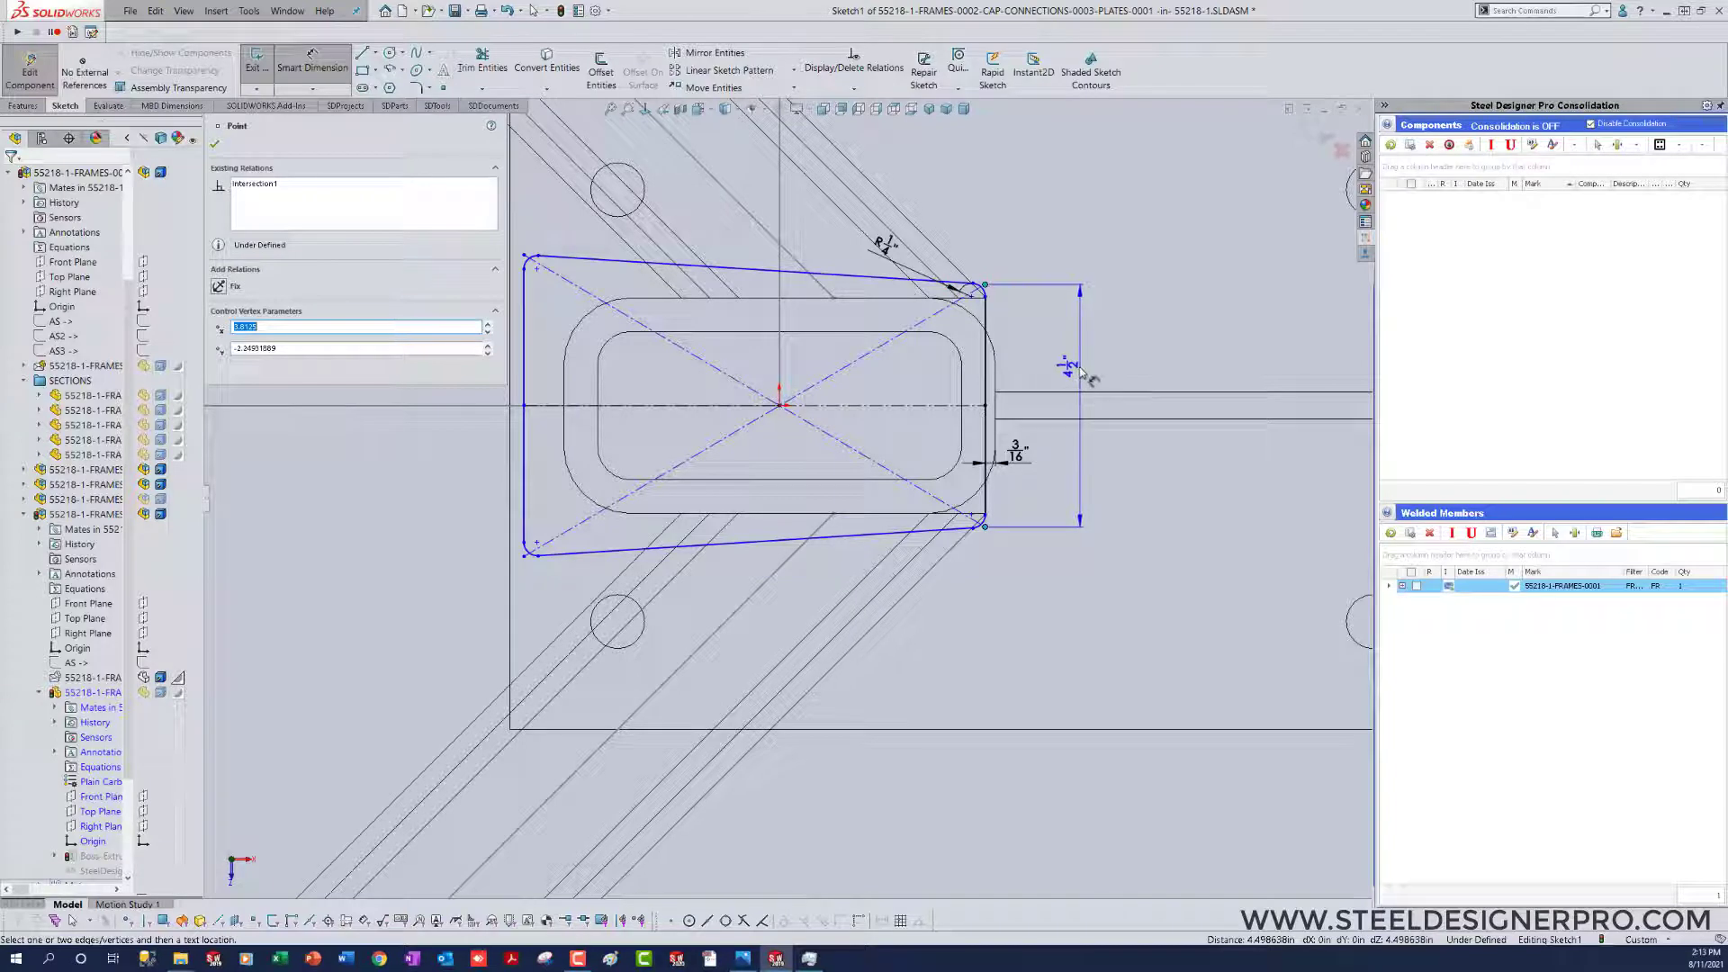
click(1085, 371)
text(4)
key(Return)
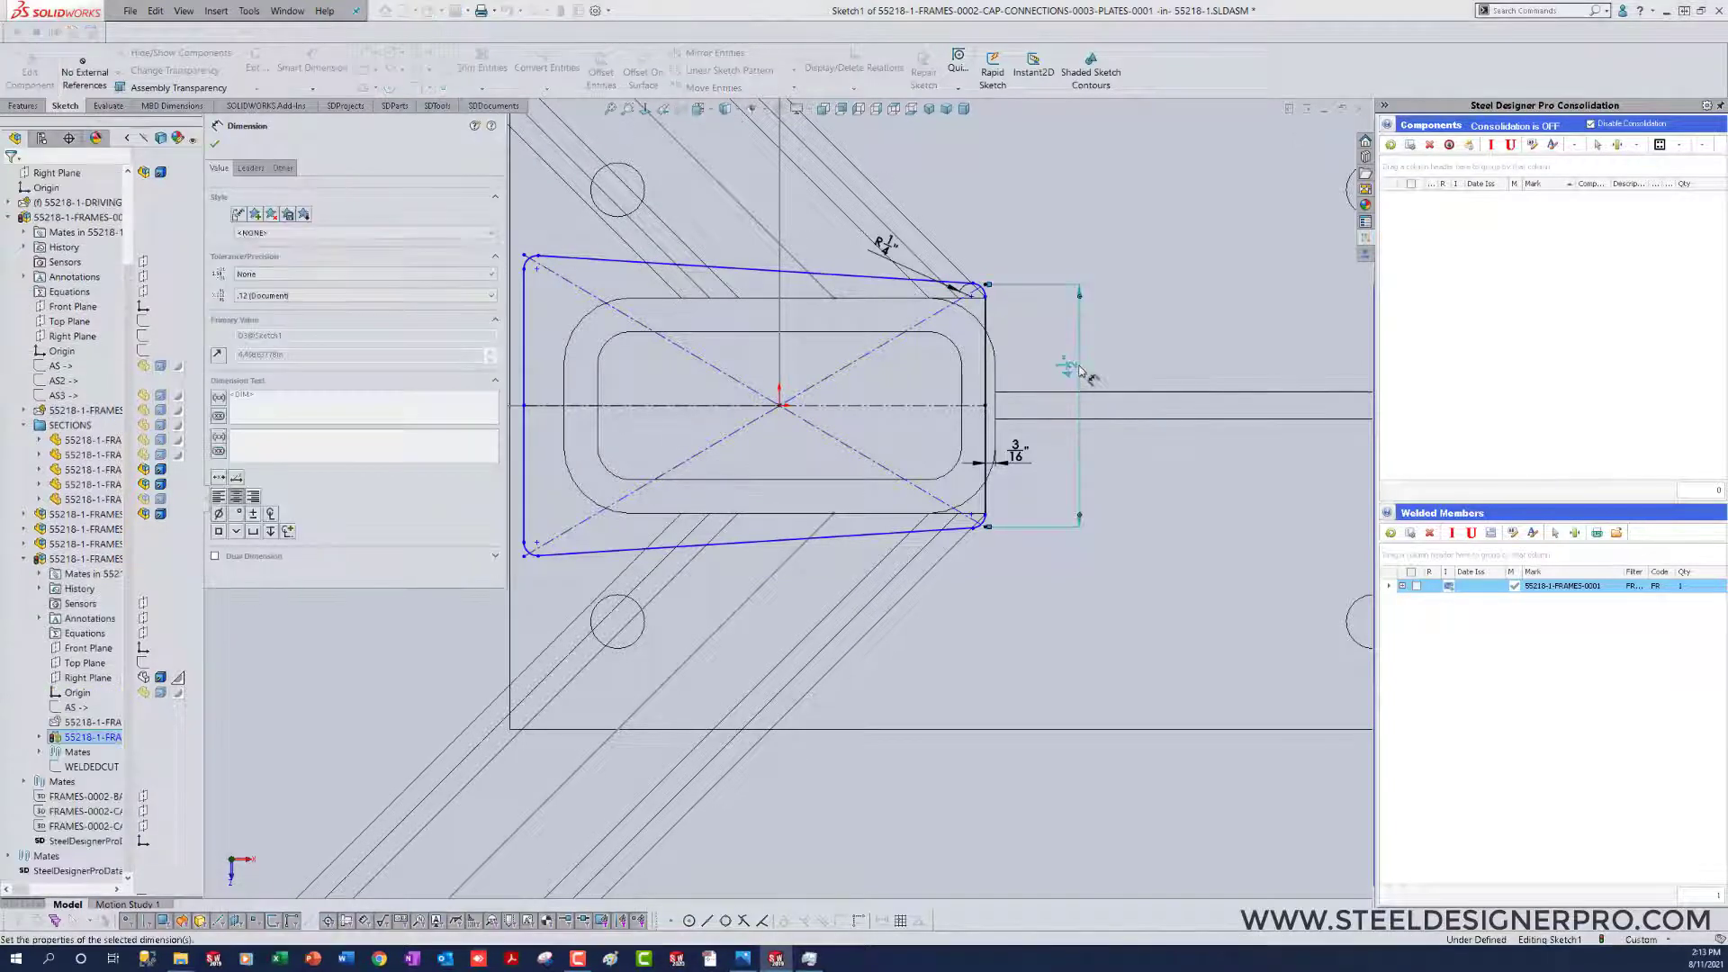
key(Escape)
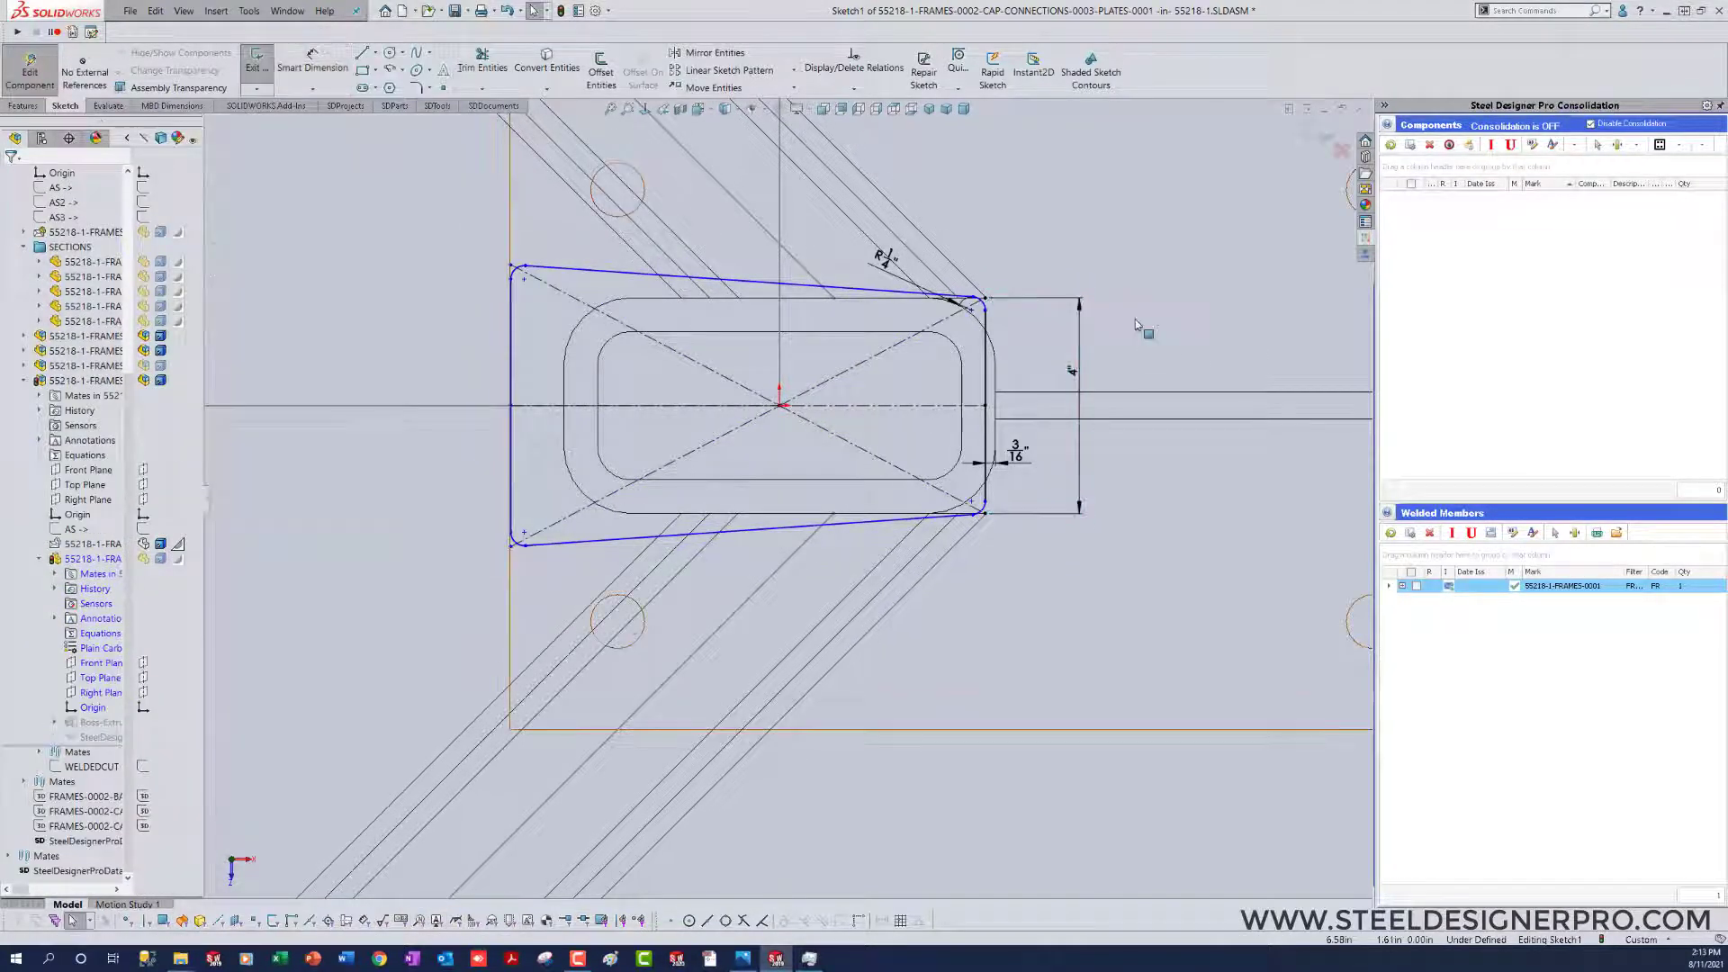
Step: Try a perpendicular relation between the profile's upper and lower edges, and undo it
click(826, 289)
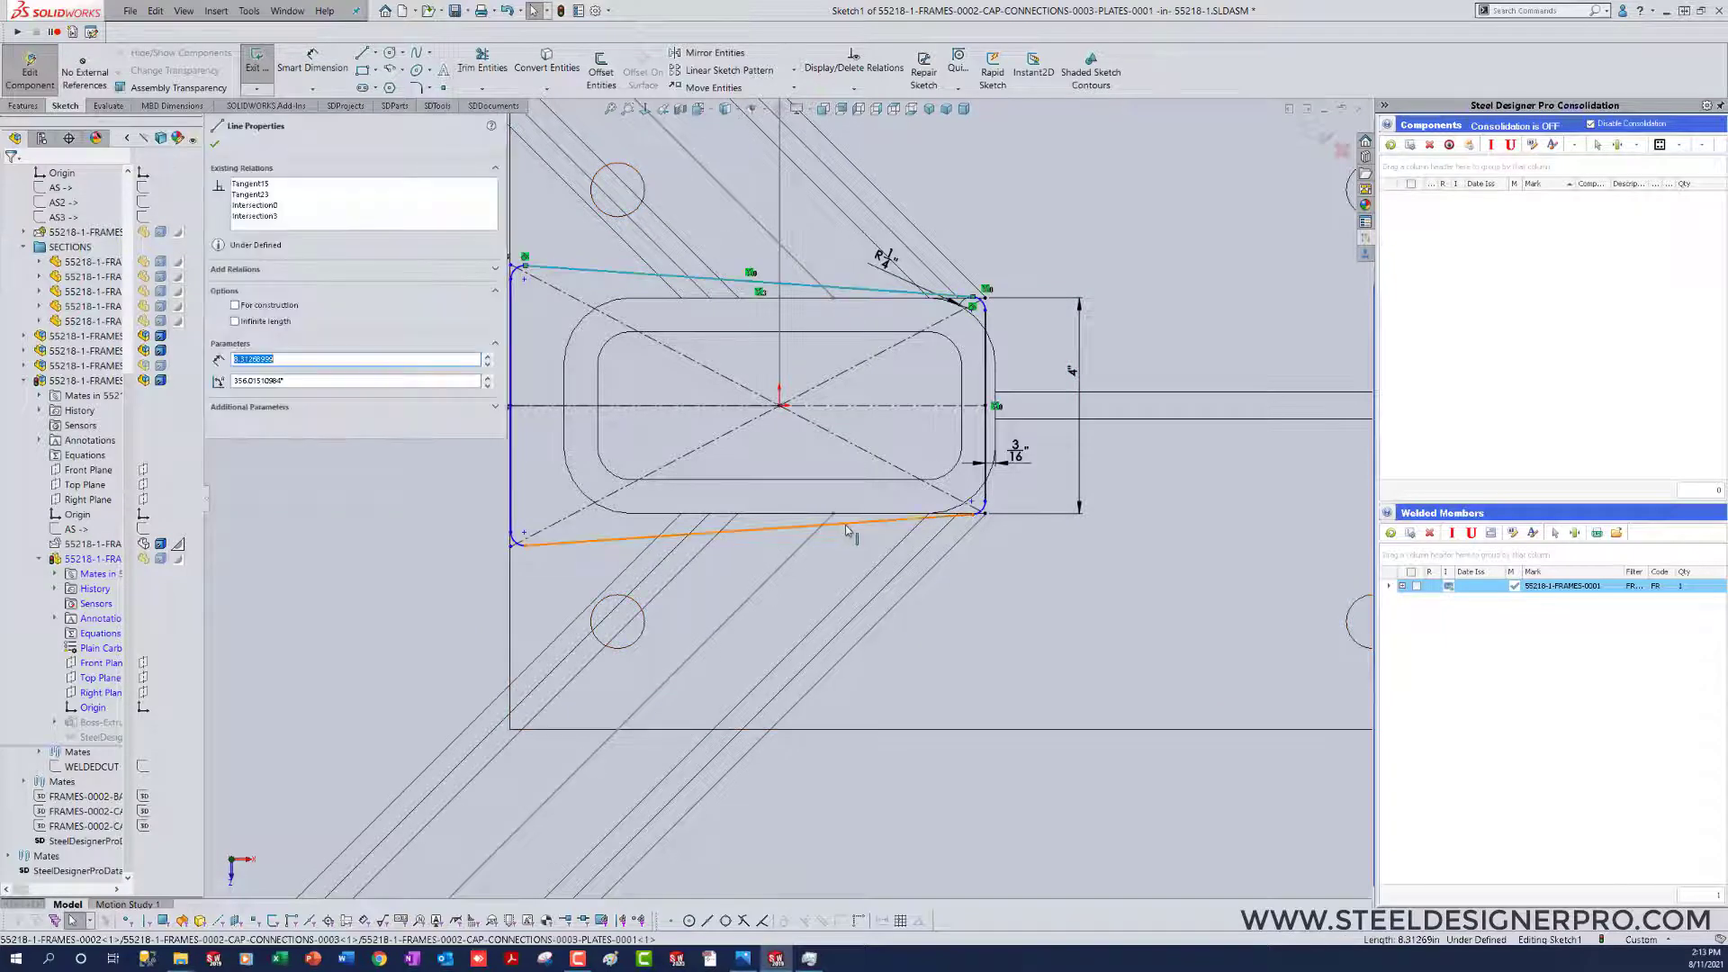
ctrl+click(846, 524)
click(946, 465)
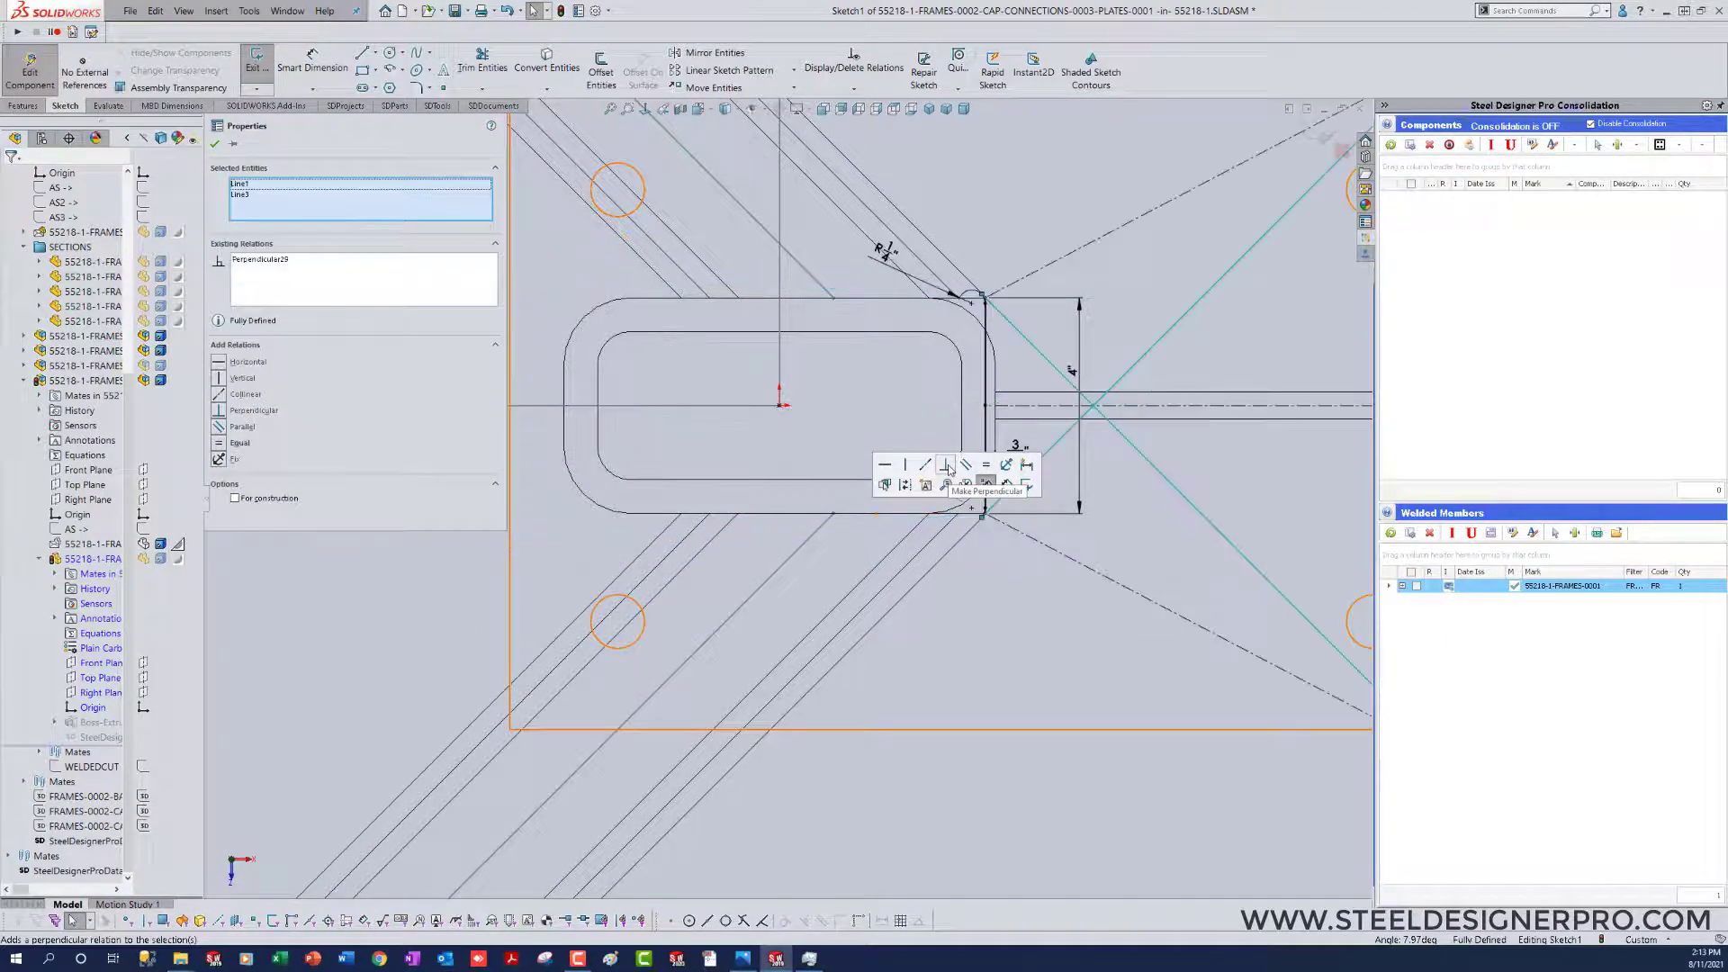
scroll(956, 441, up, 5)
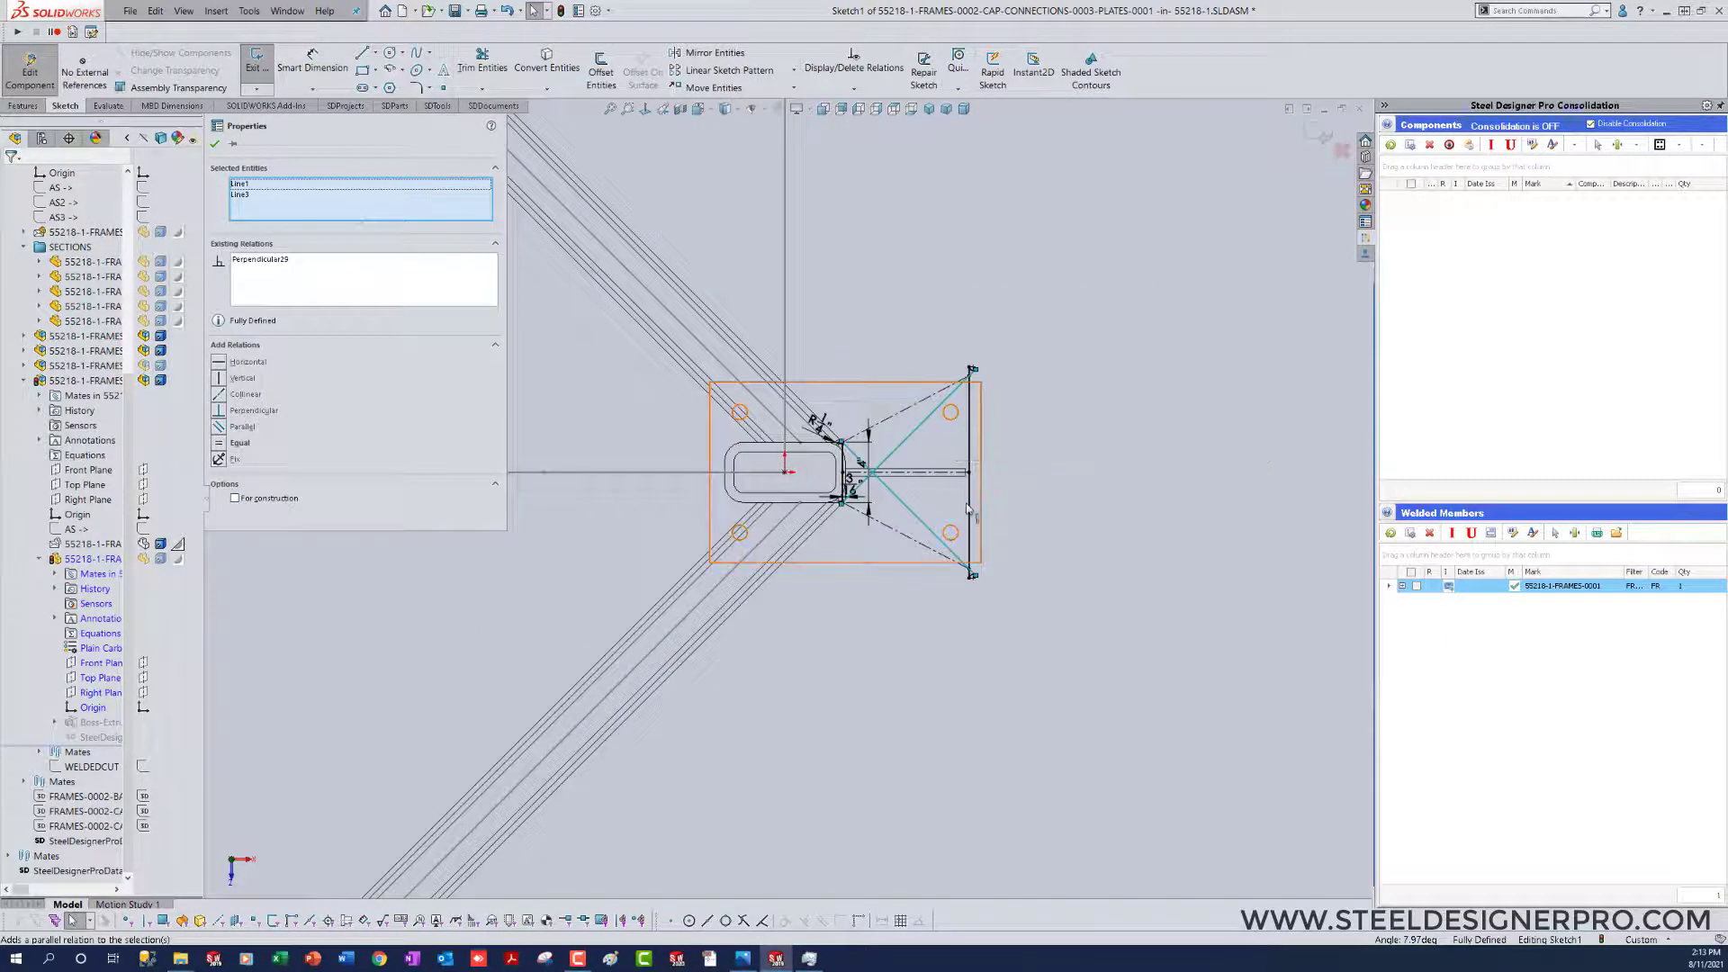
key(ctrl+z)
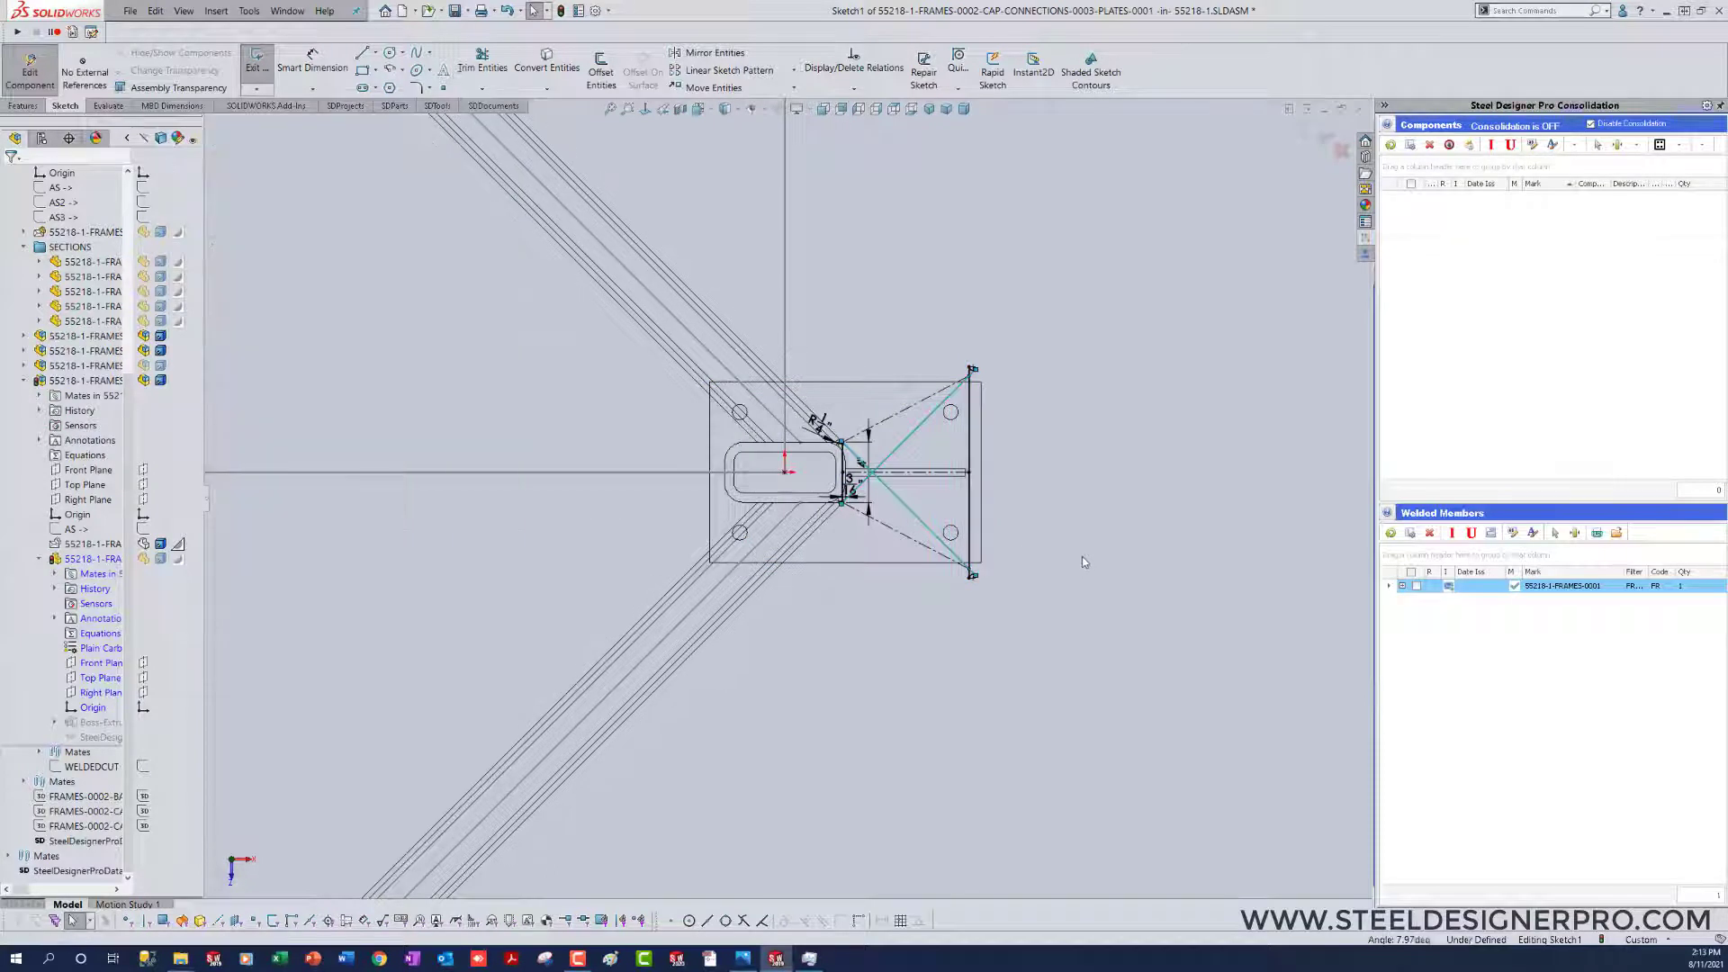
click(1023, 585)
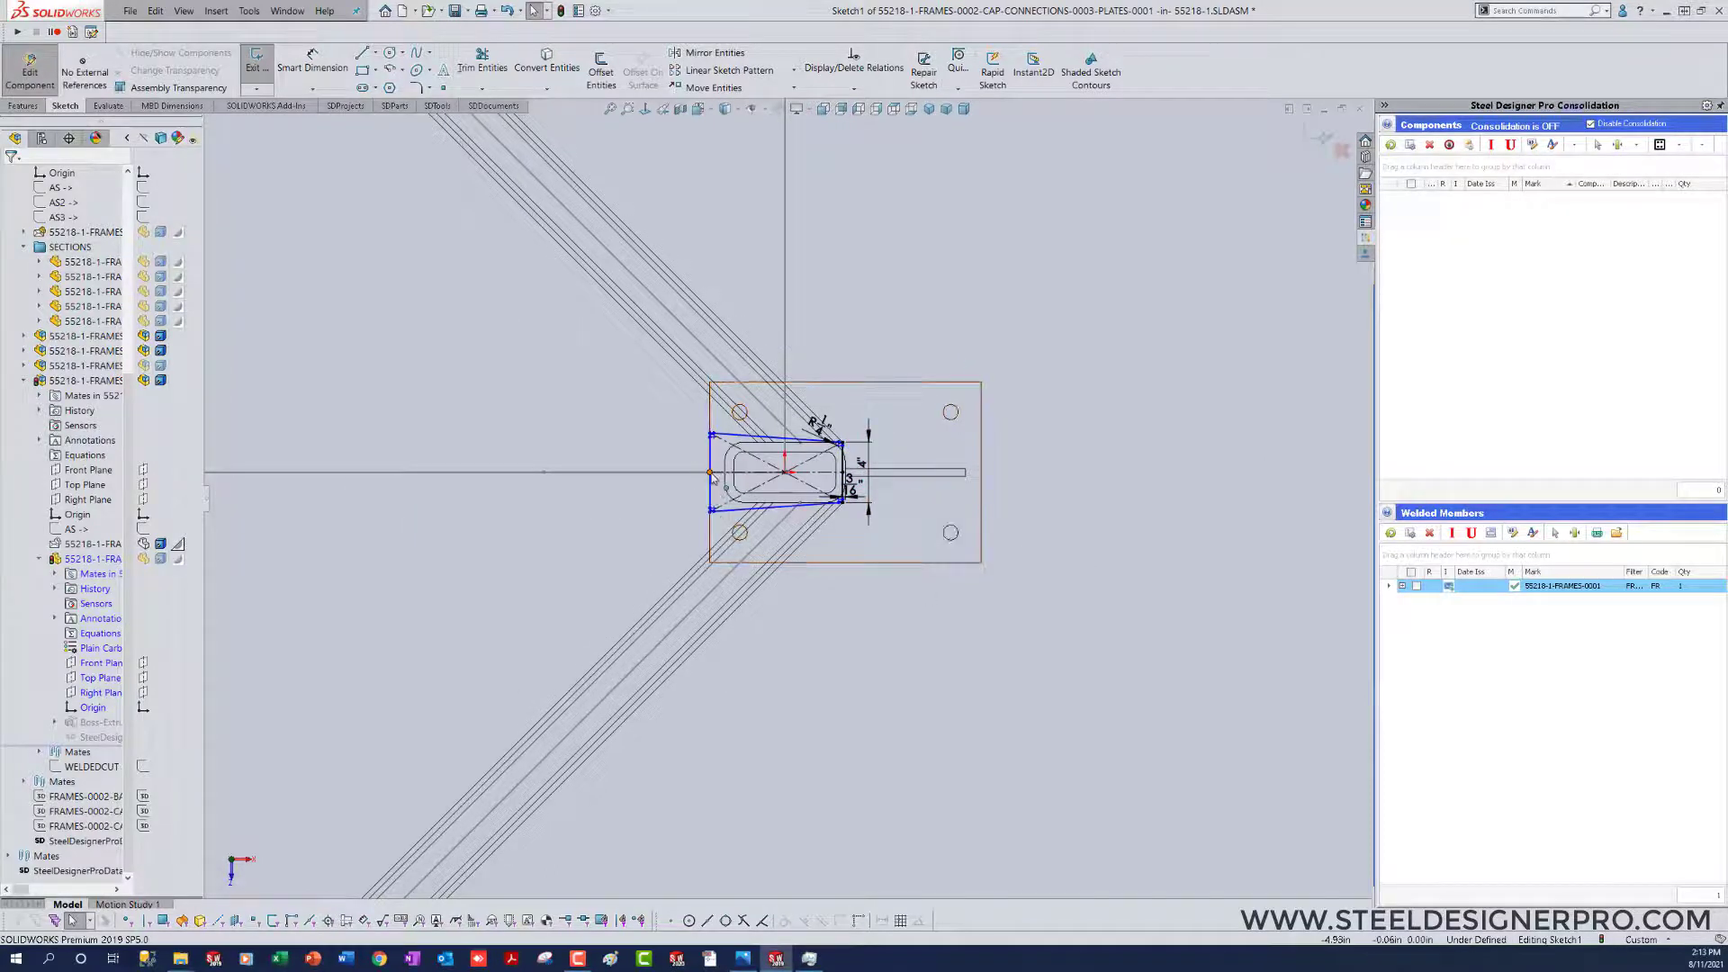
Step: Pull the profile's left edge far outward along the construction line and try to reposition its upper-left corner
drag(710, 472, 223, 463)
click(884, 682)
scroll(781, 589, up, 4)
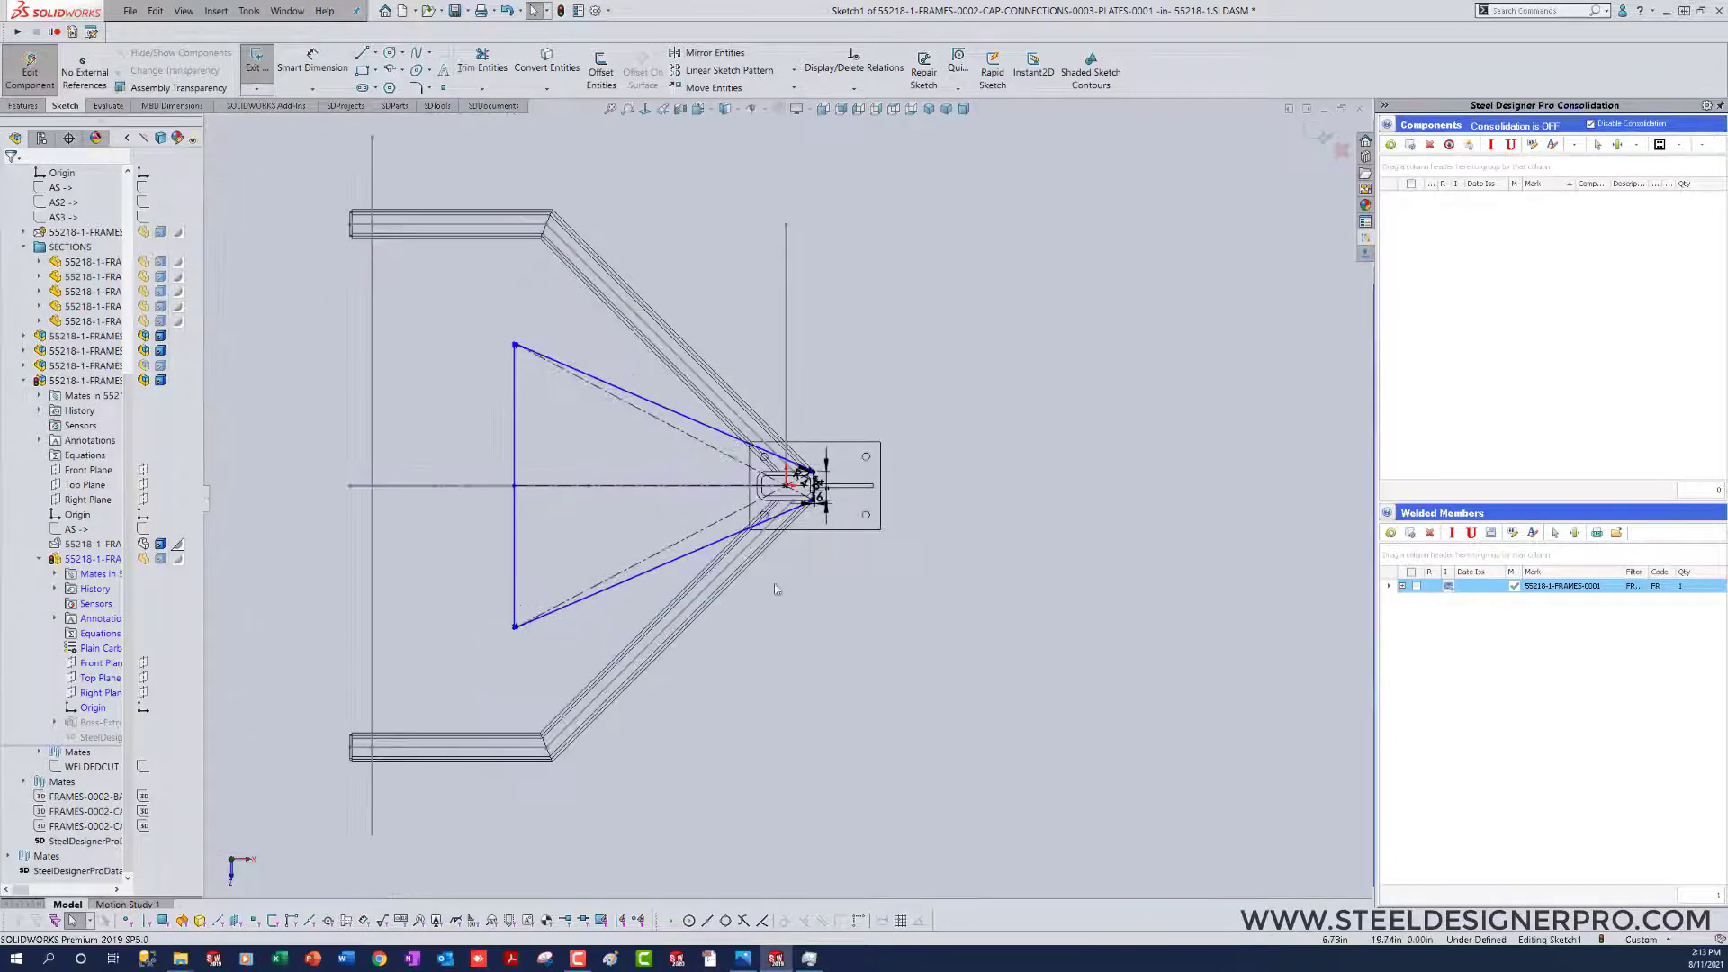
drag(515, 345, 533, 353)
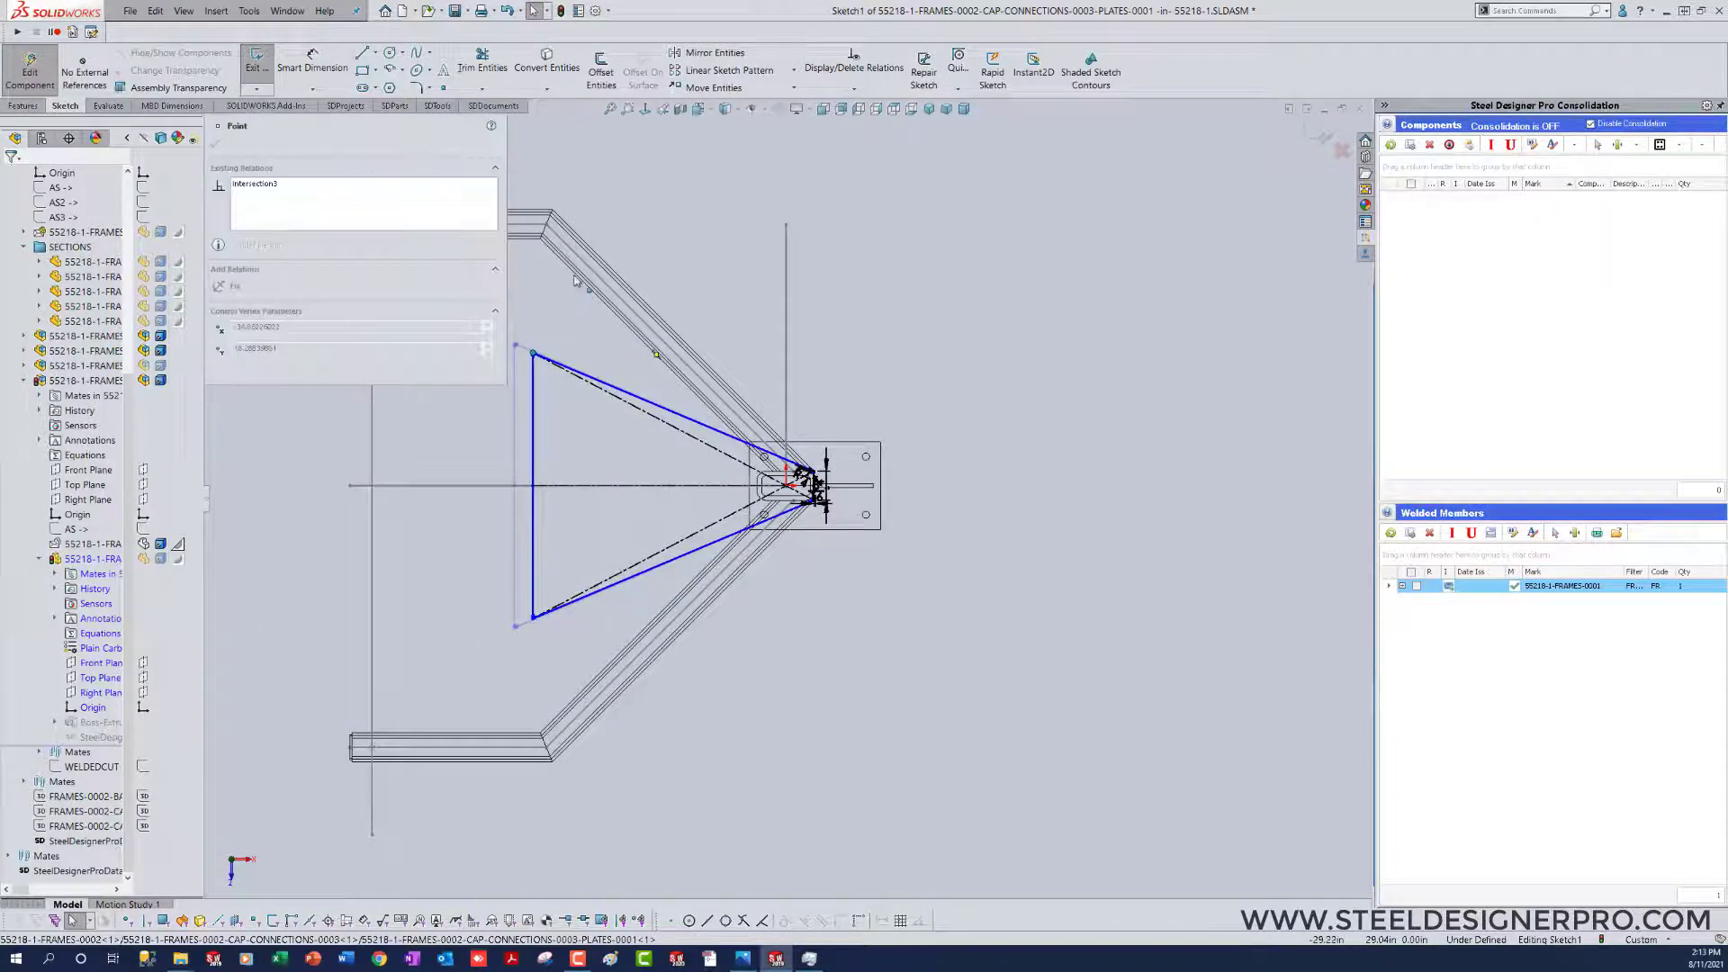
drag(594, 466, 594, 466)
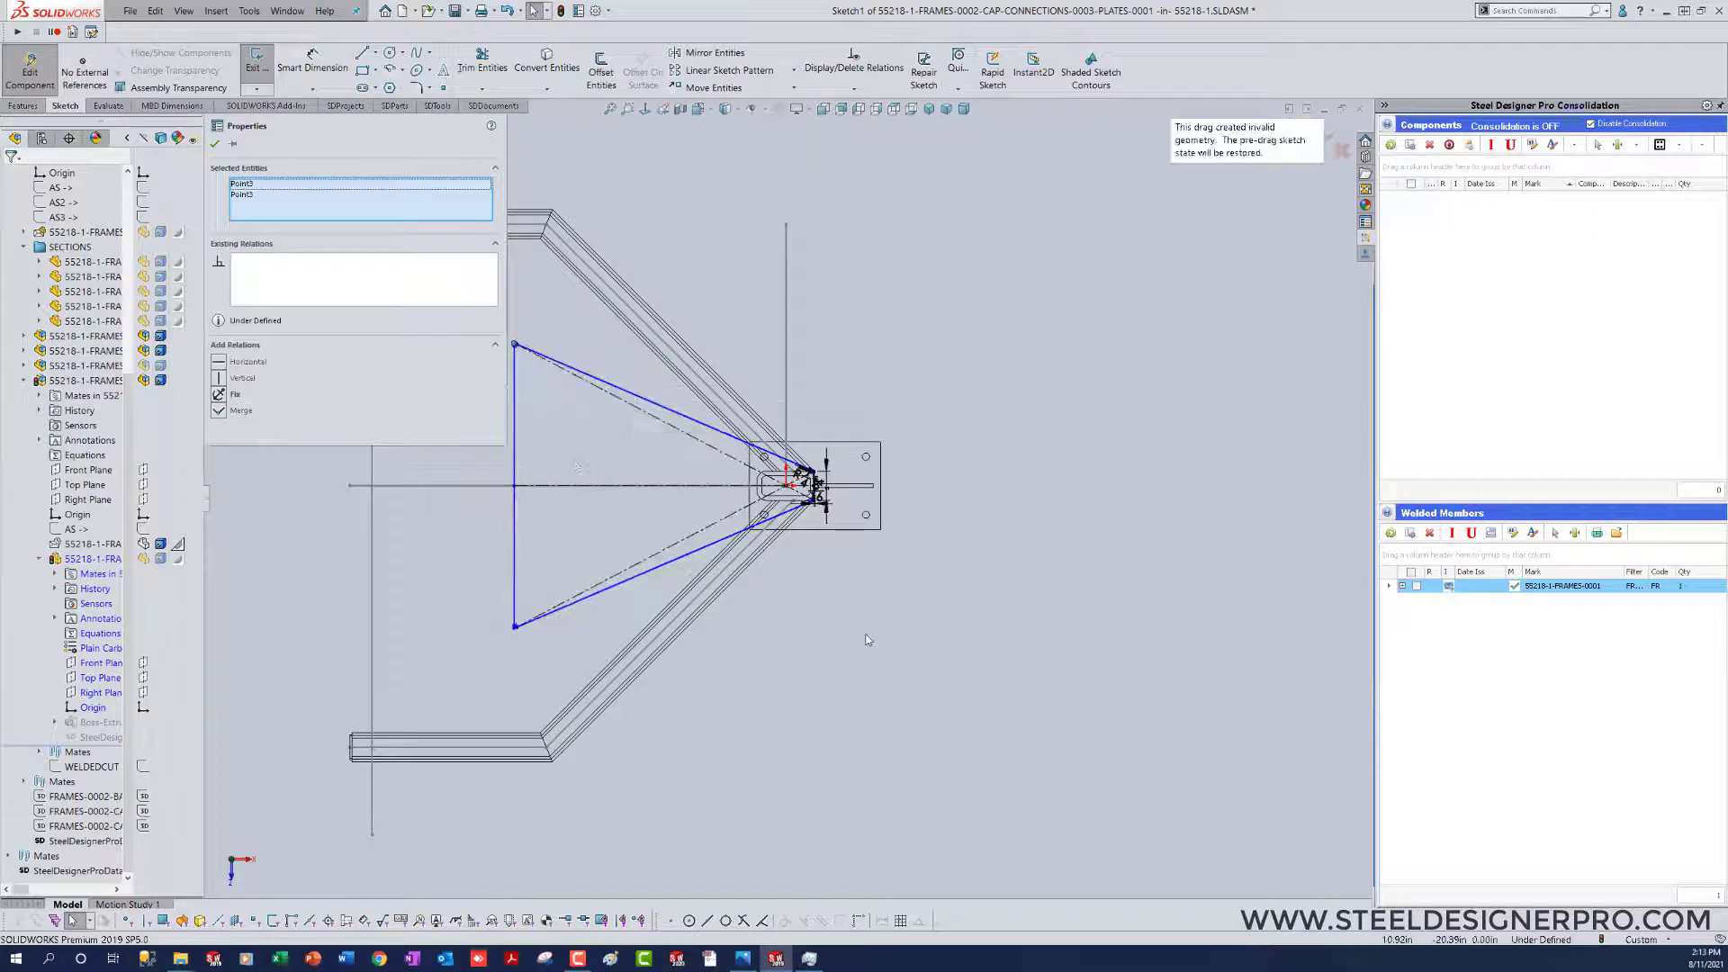
scroll(797, 504, up, 8)
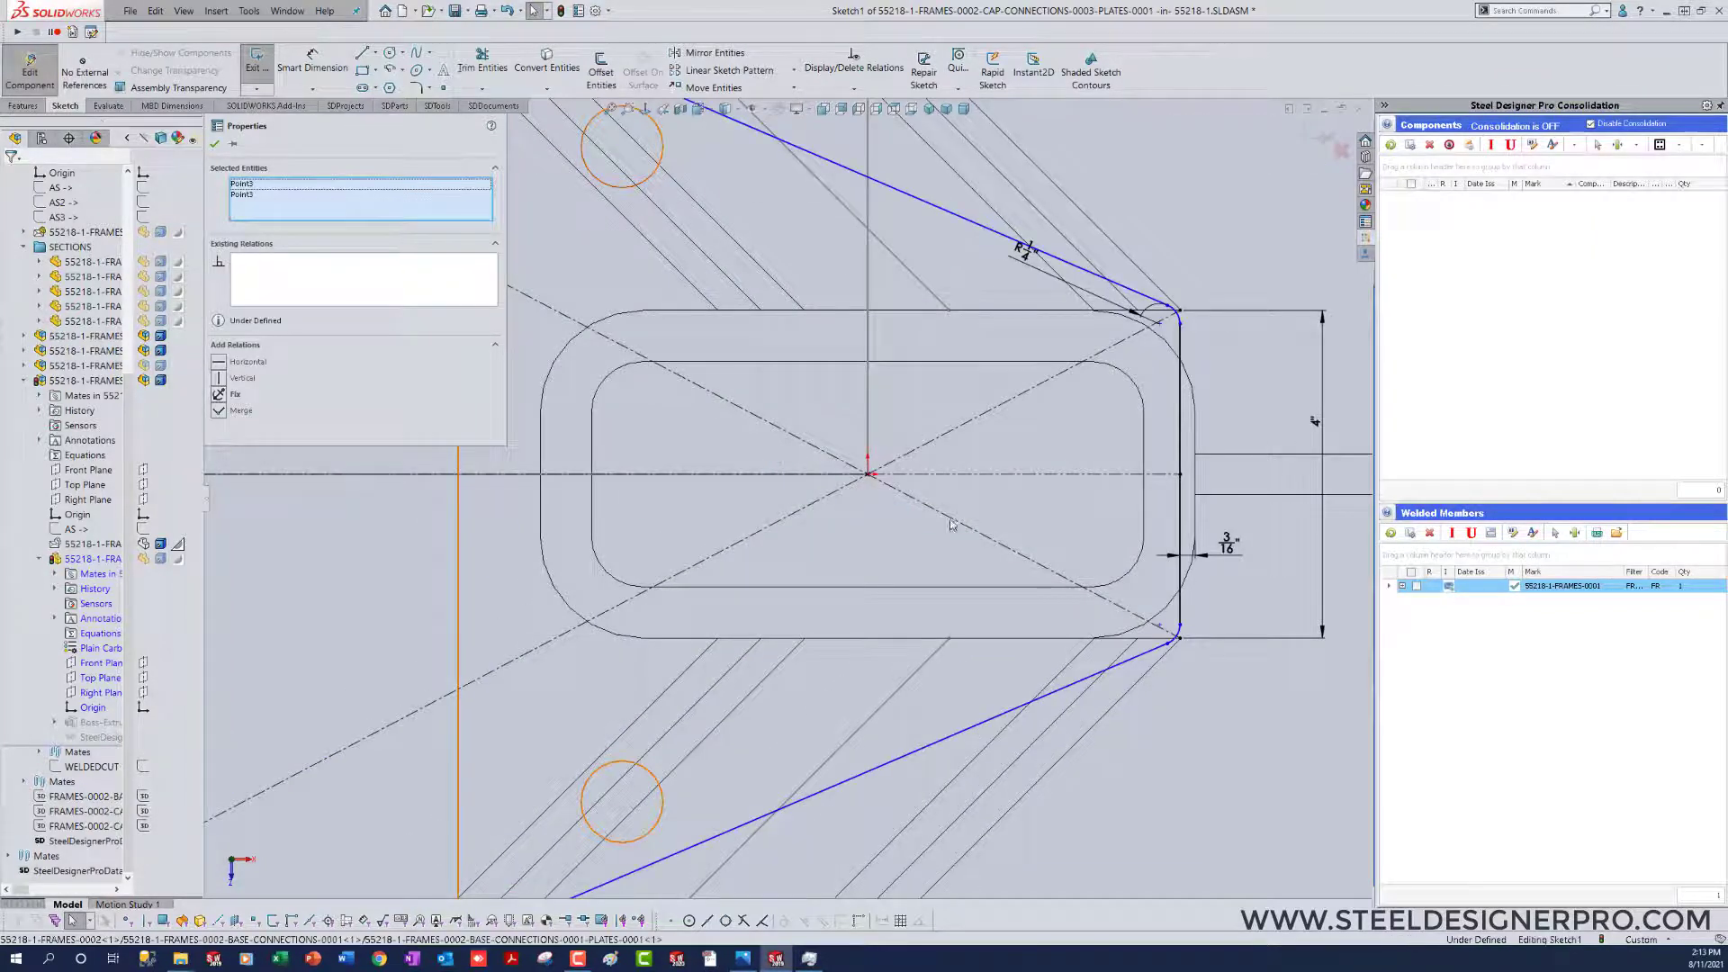
Step: Delete the relation tying the crossing of the profile's diagonals to the origin, and pull the upper-left corner out toward the frame's upper arm
drag(765, 441, 939, 514)
key(Delete)
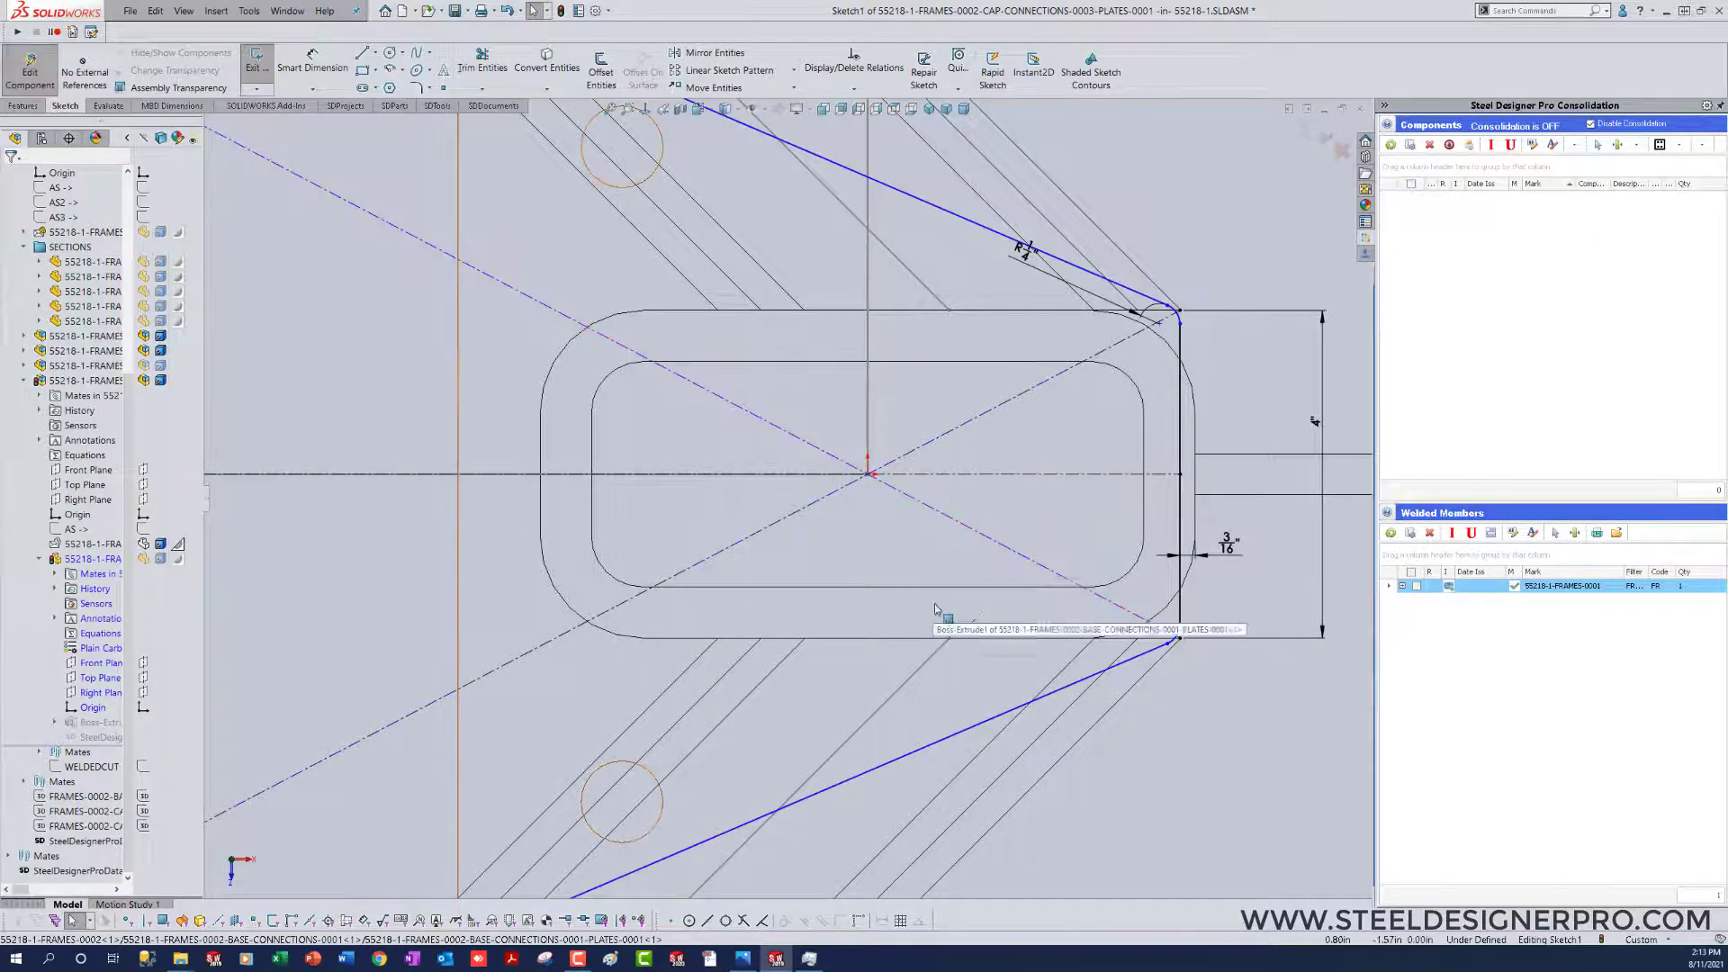
scroll(934, 603, down, 3)
scroll(802, 571, down, 7)
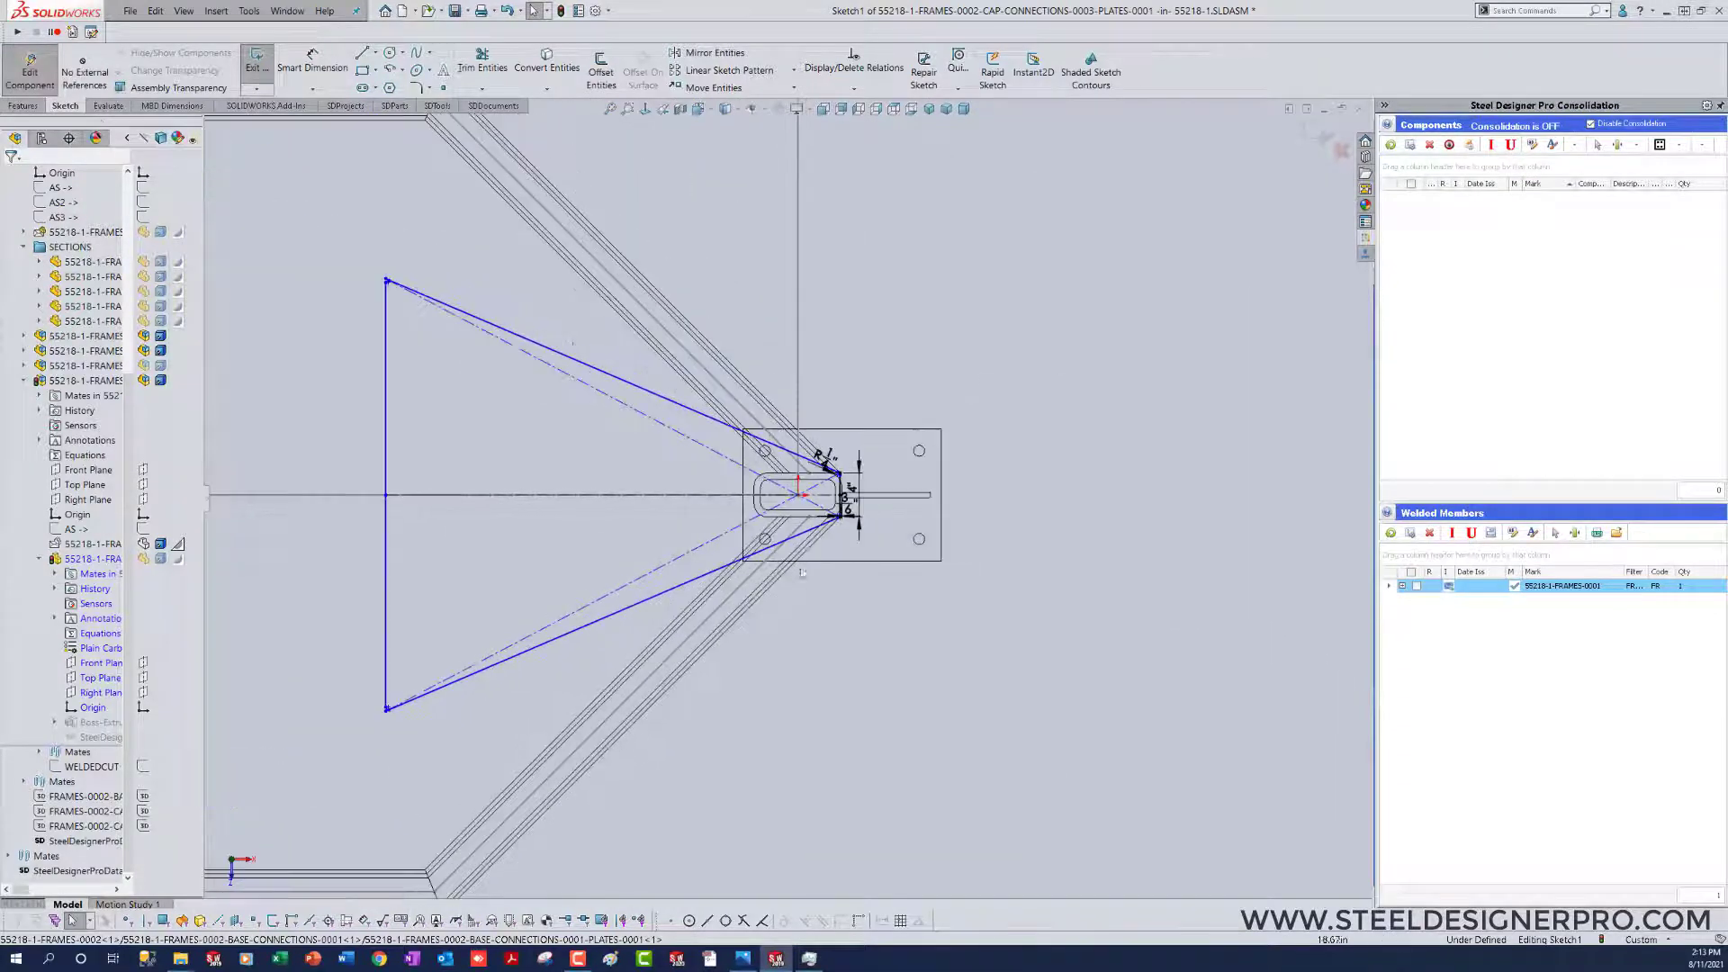
drag(388, 278, 598, 205)
click(853, 564)
click(829, 576)
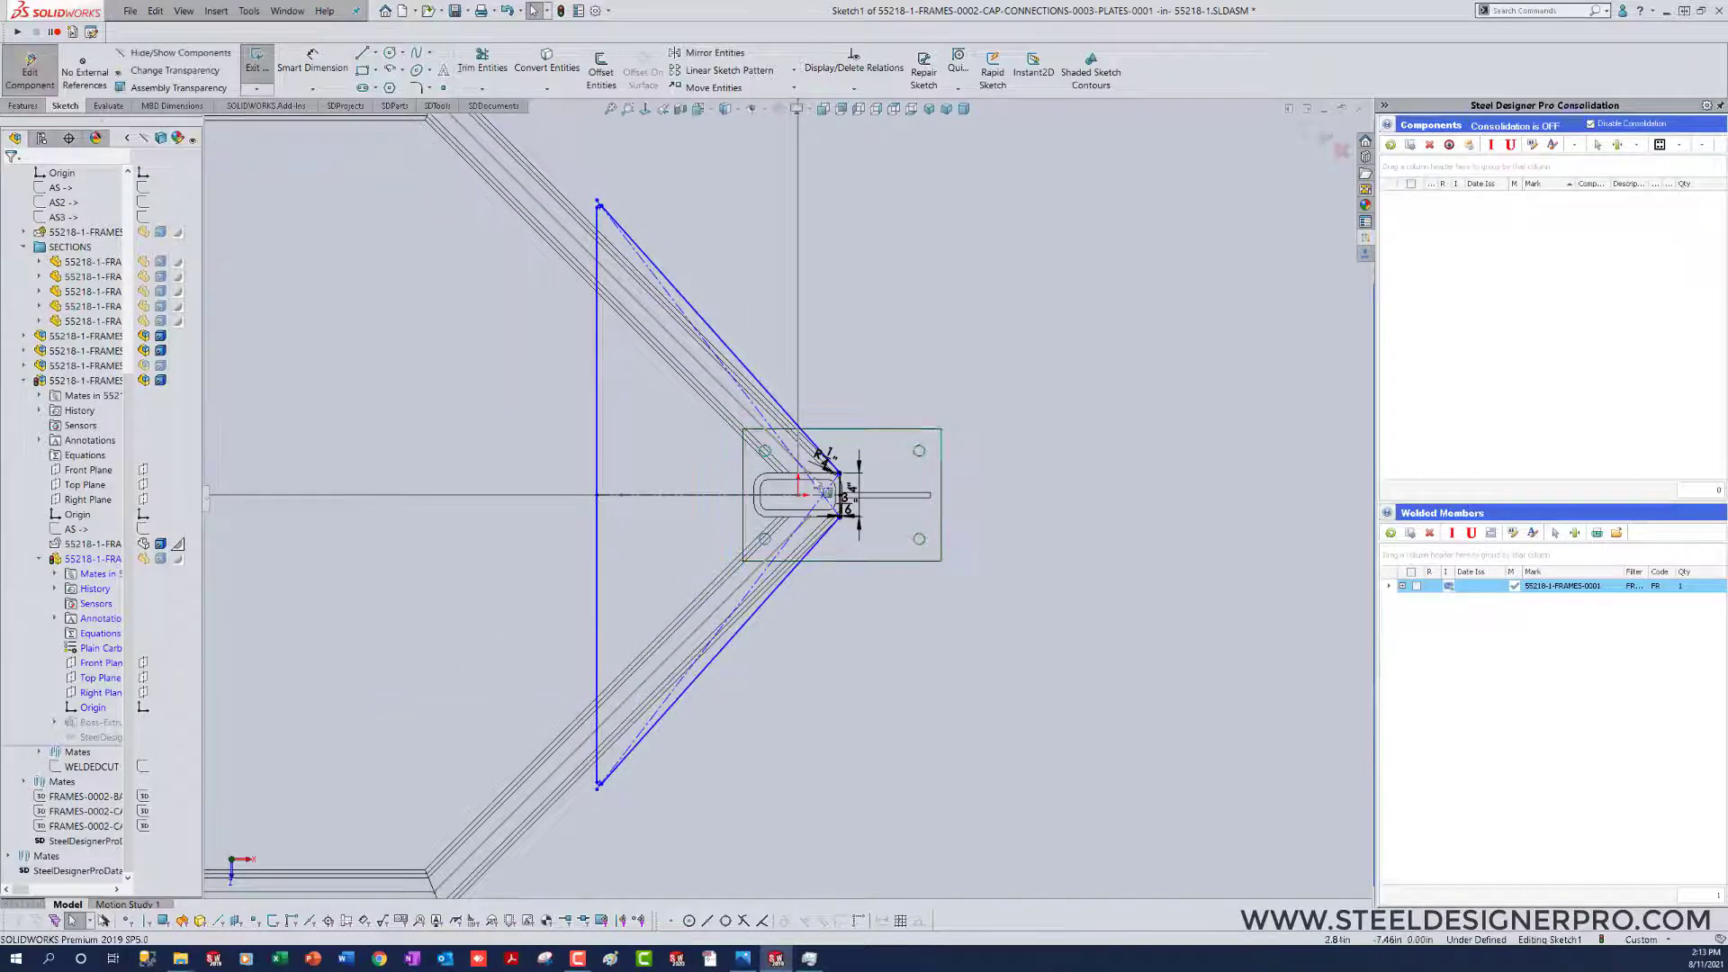
Step: Add a perpendicular relation between the profile's upper and lower sloped edges
click(783, 411)
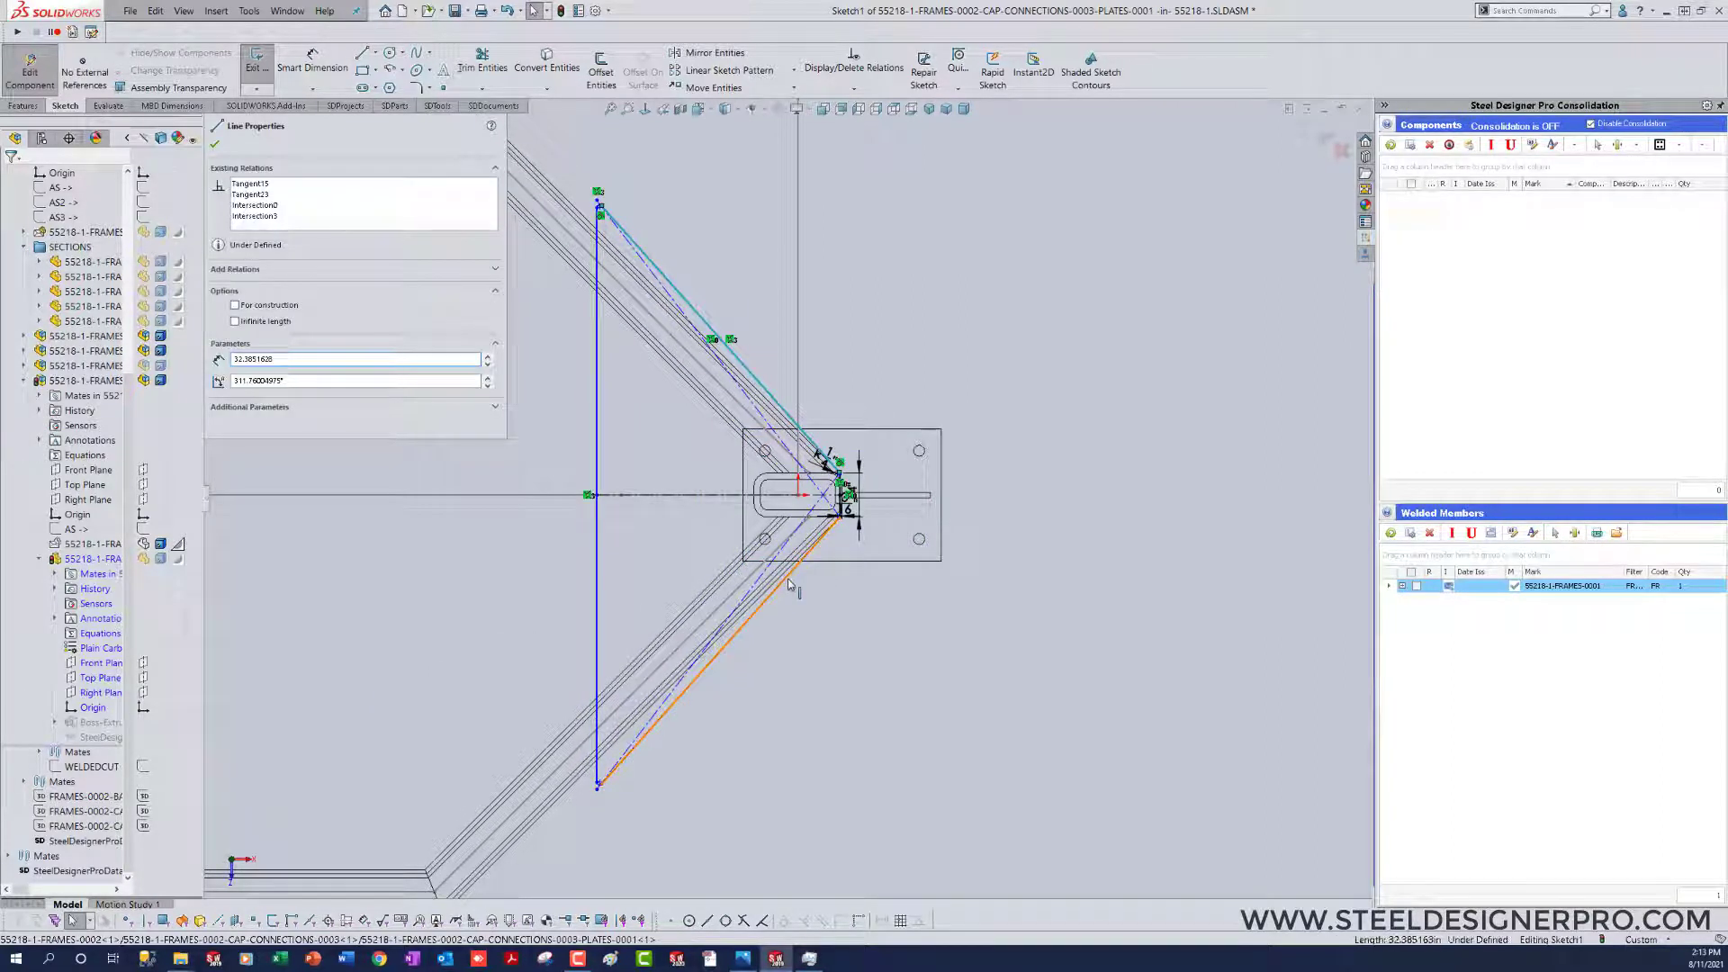
ctrl+click(780, 585)
click(886, 520)
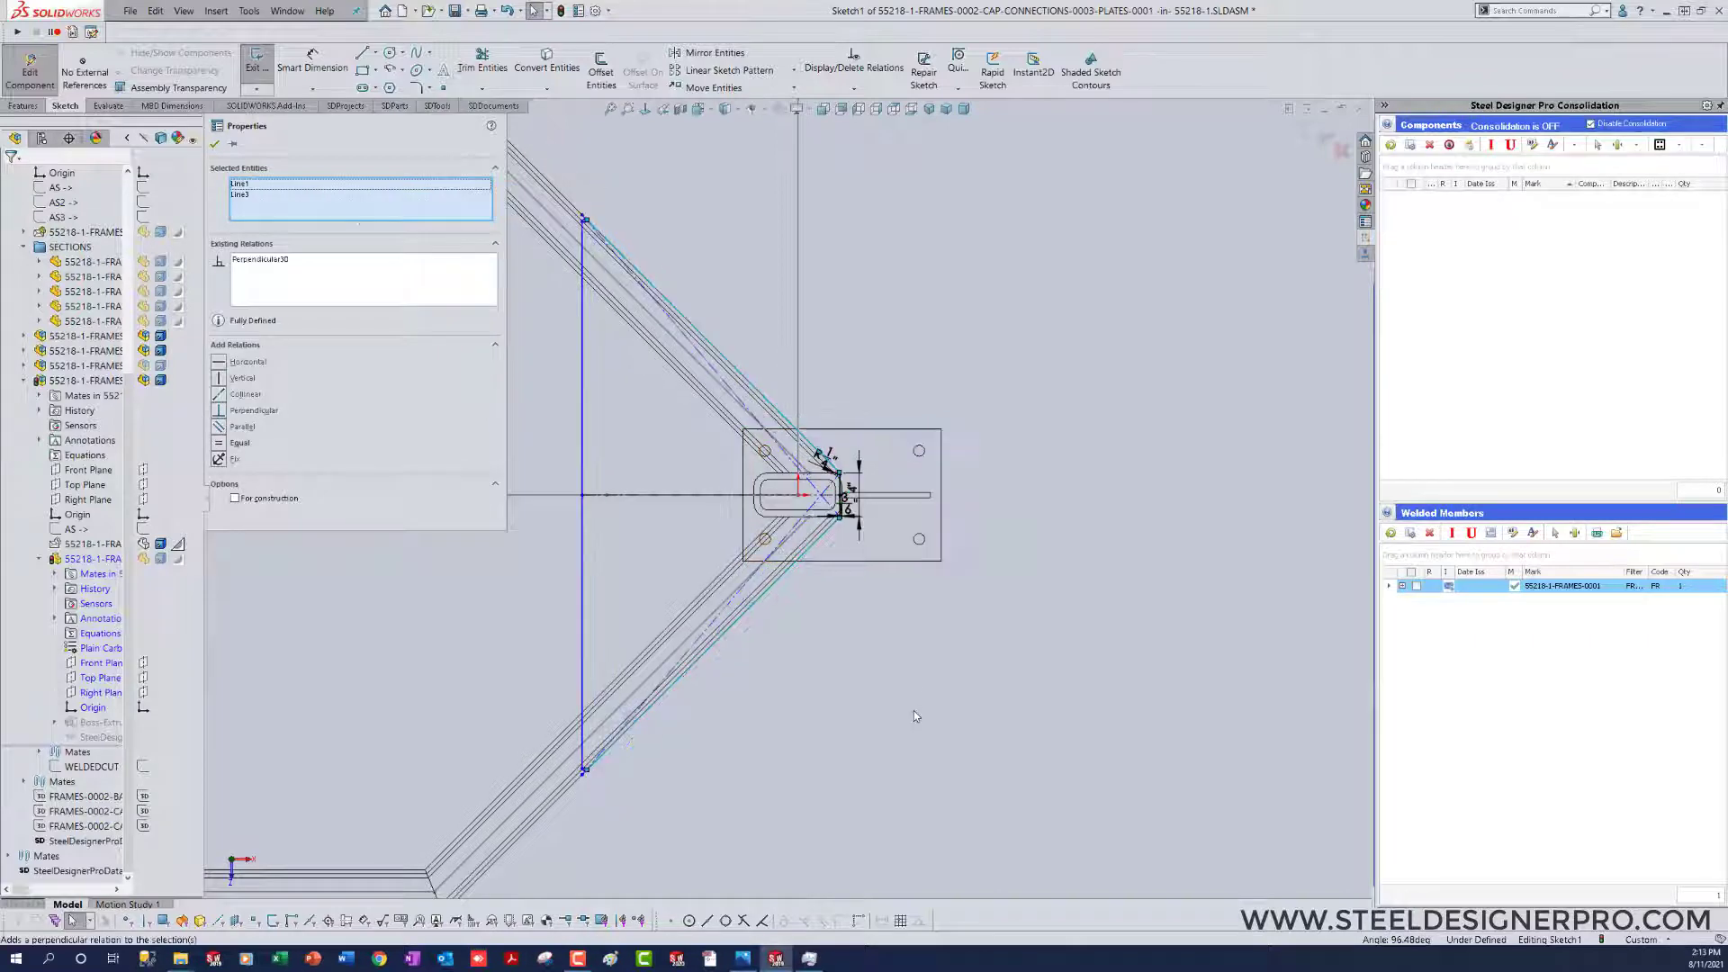
click(914, 710)
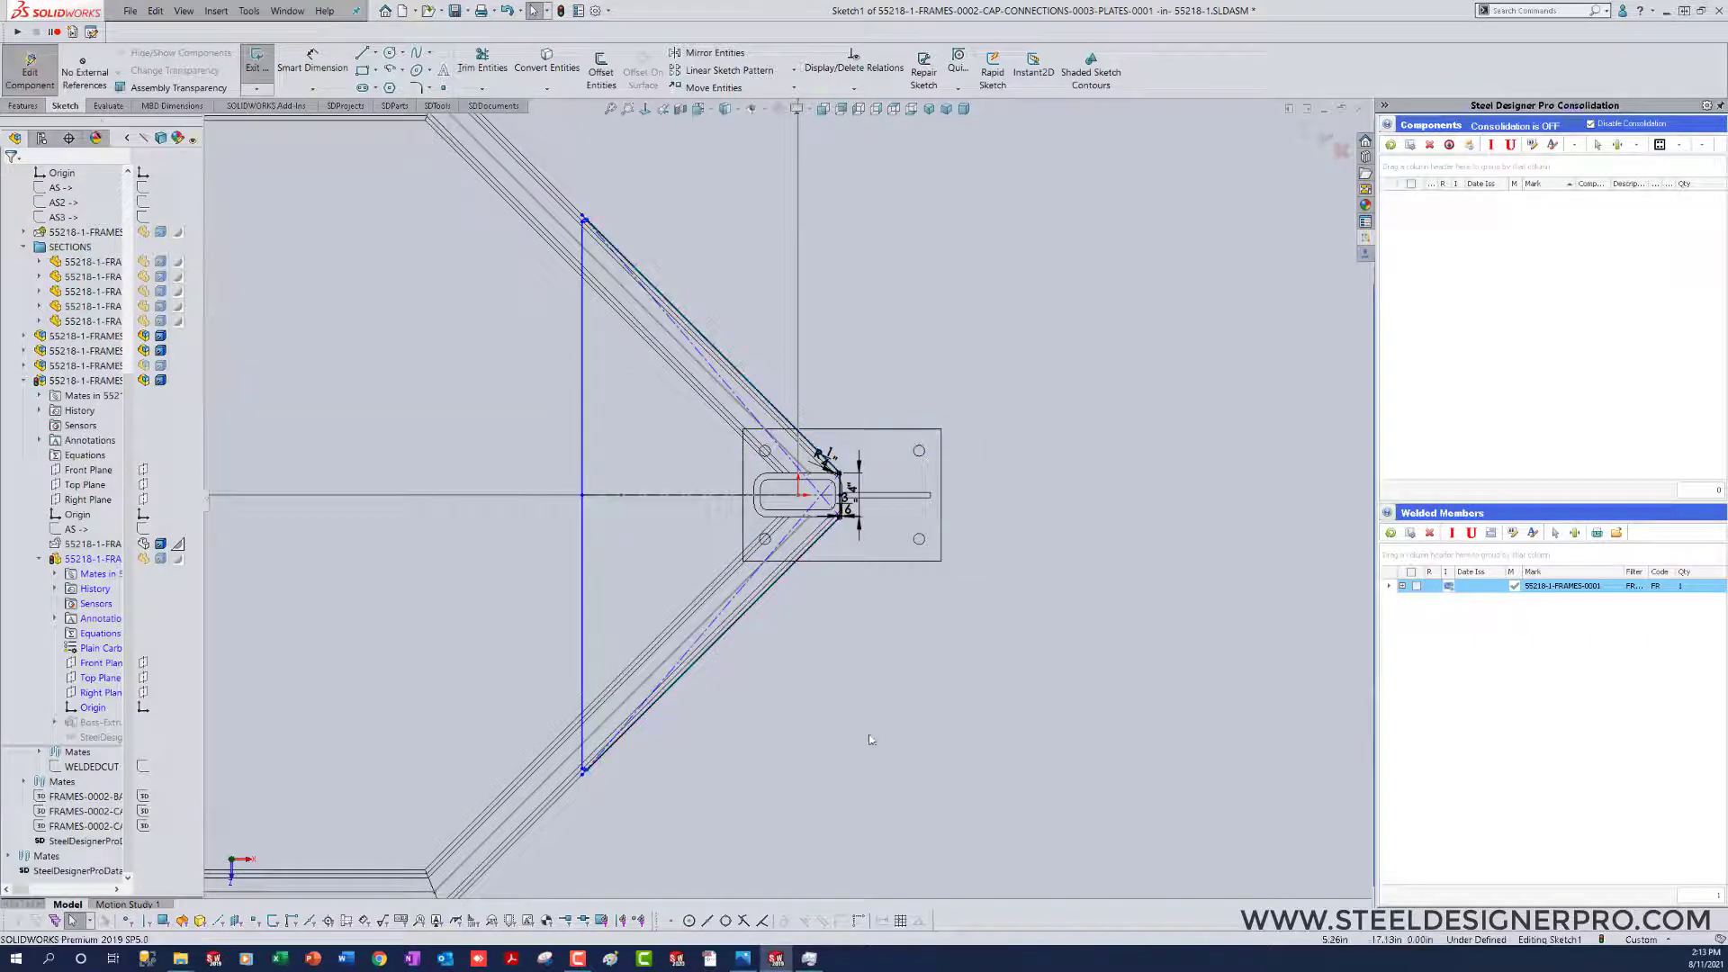
Step: Dimension the distance between the profile's left and right vertical edges as 24 in and rebuild the plate
click(585, 553)
scroll(839, 510, down, 4)
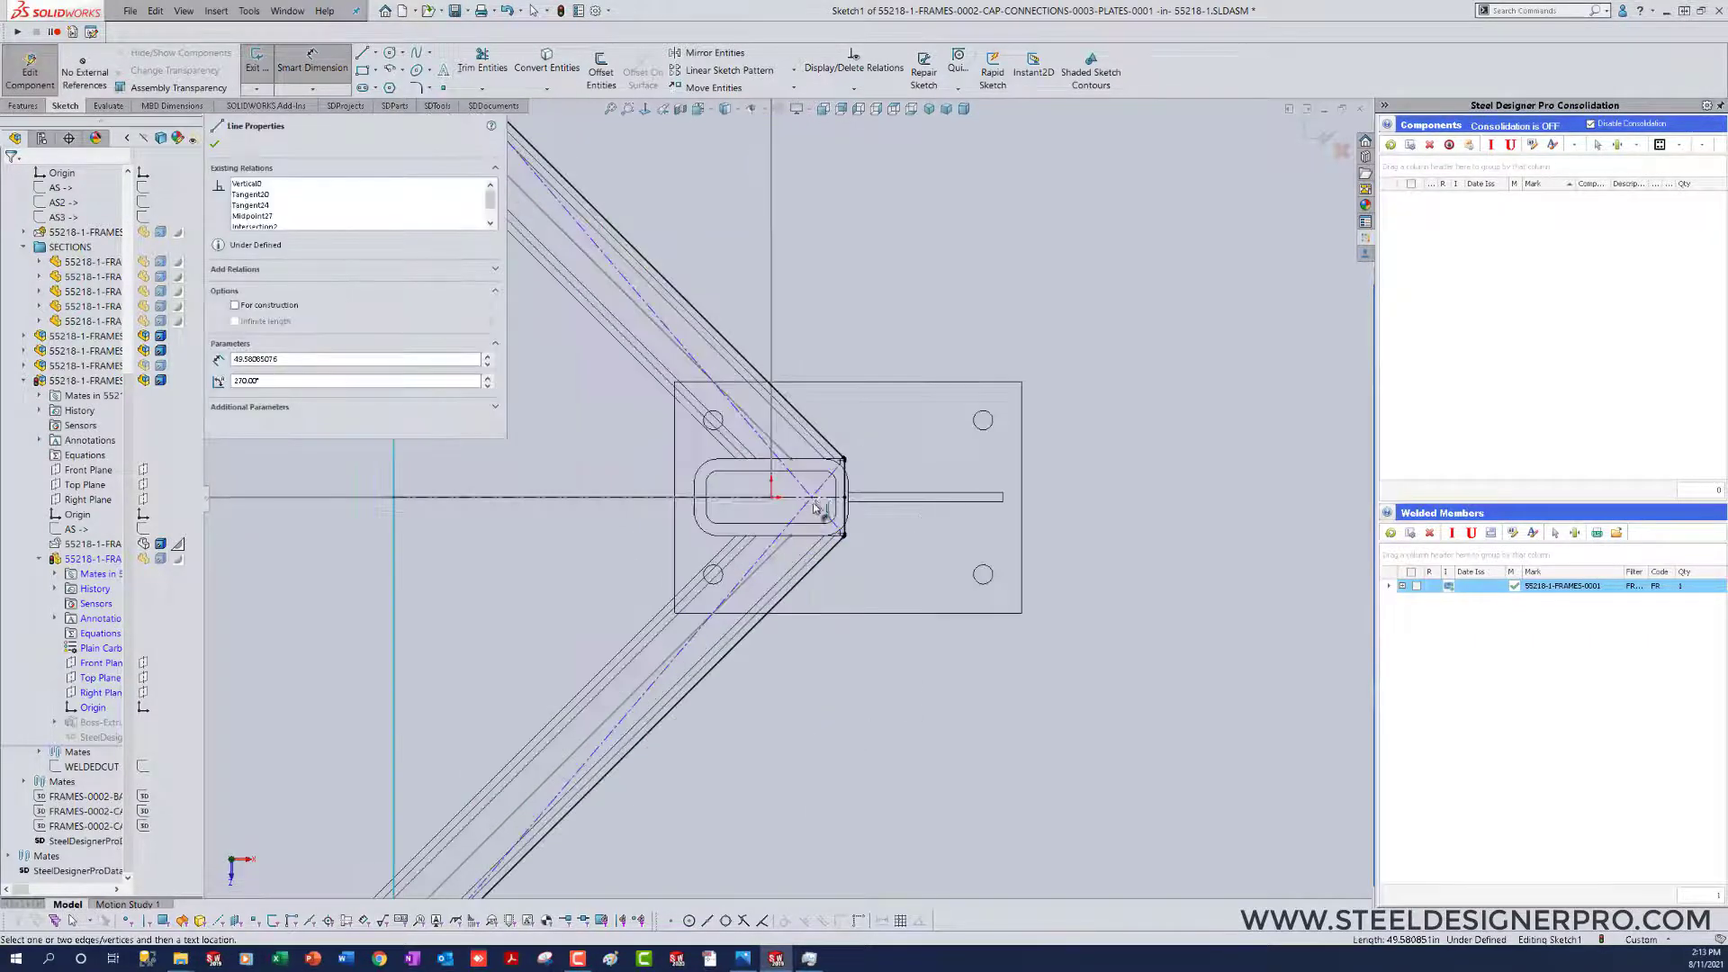
click(848, 534)
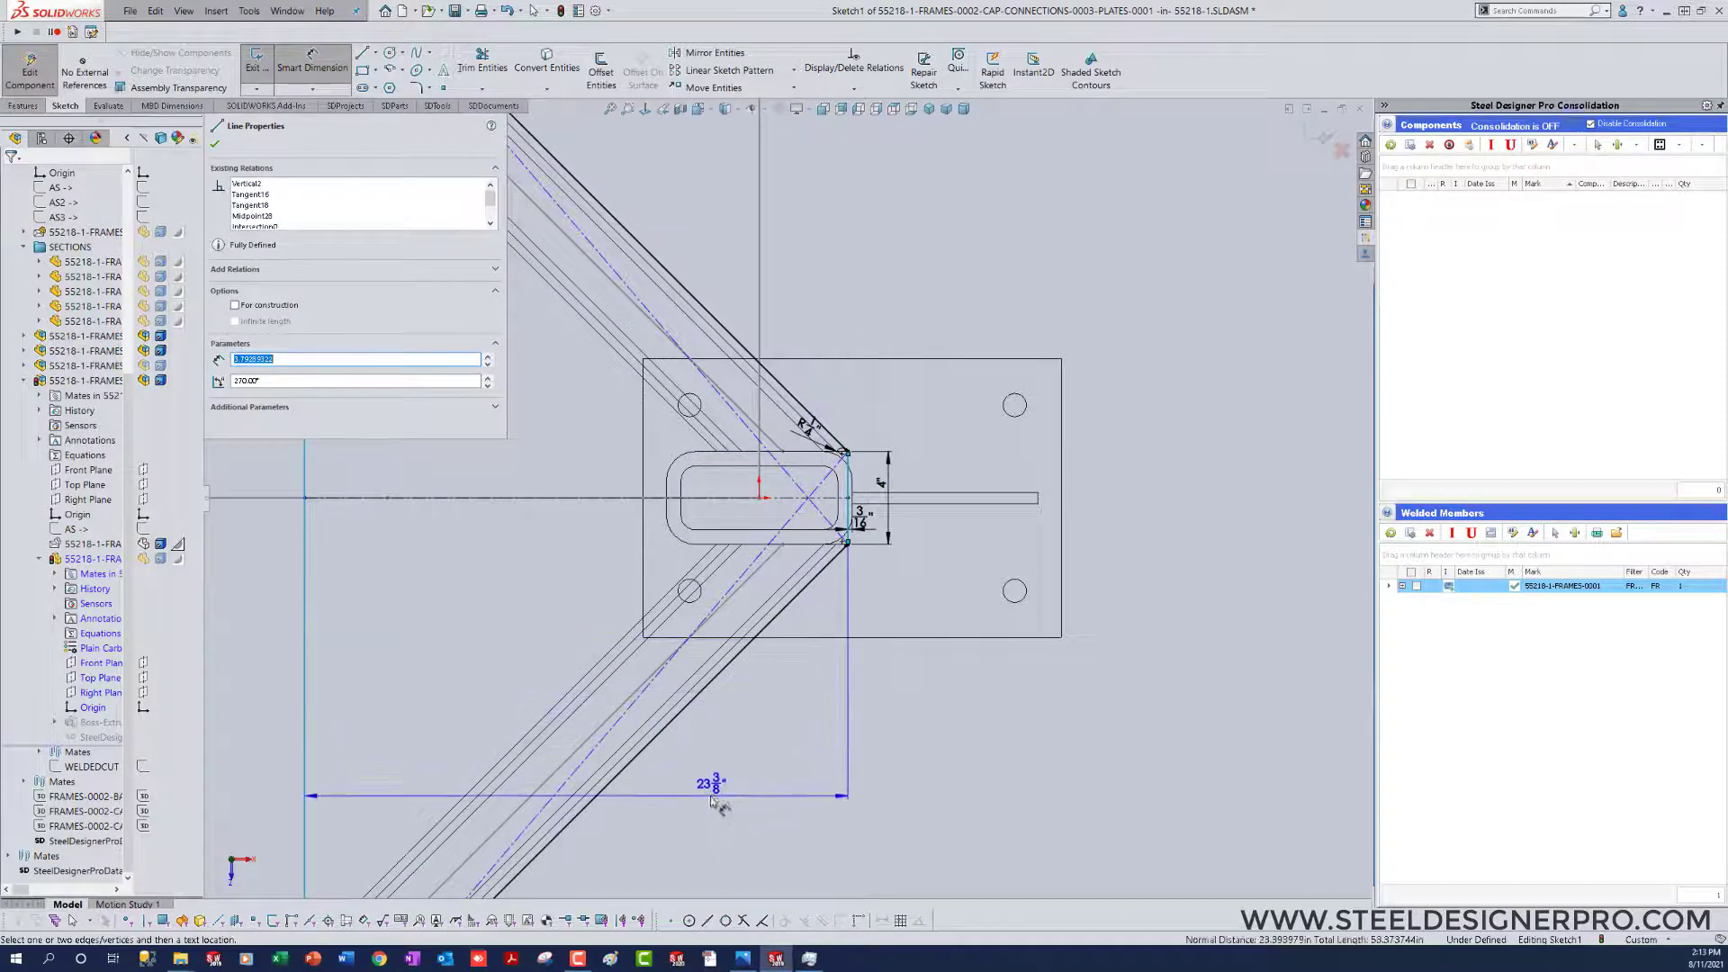
click(711, 794)
text(24)
key(Return)
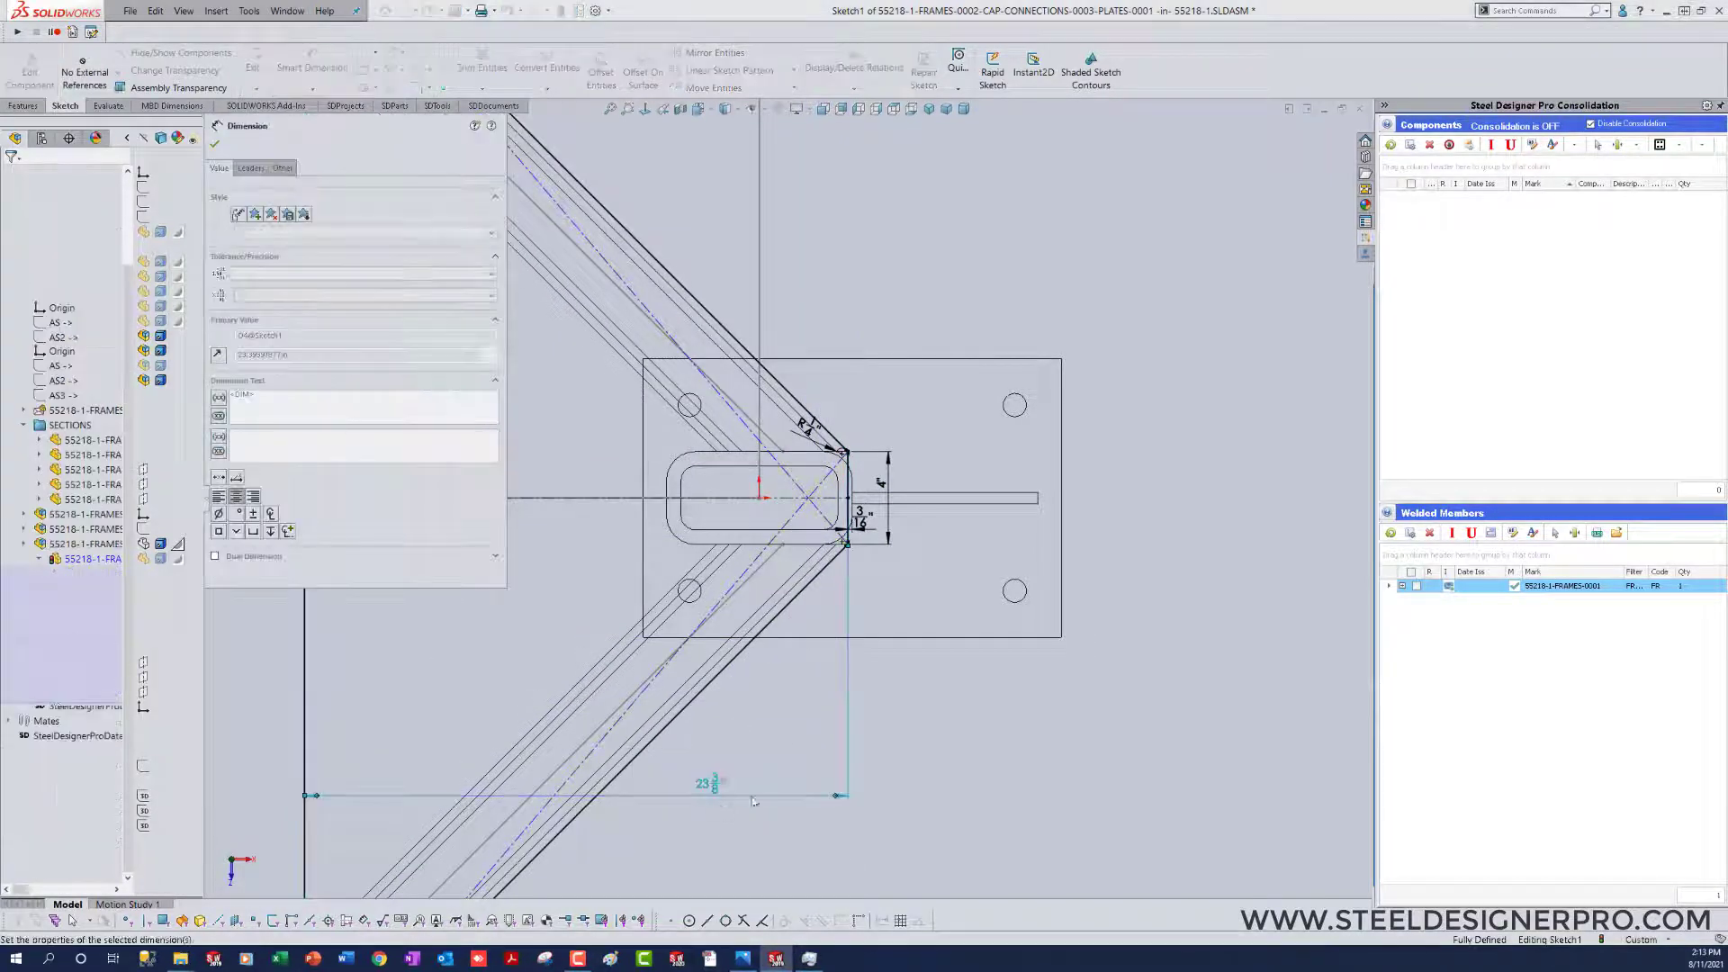
click(920, 740)
scroll(920, 740, up, 7)
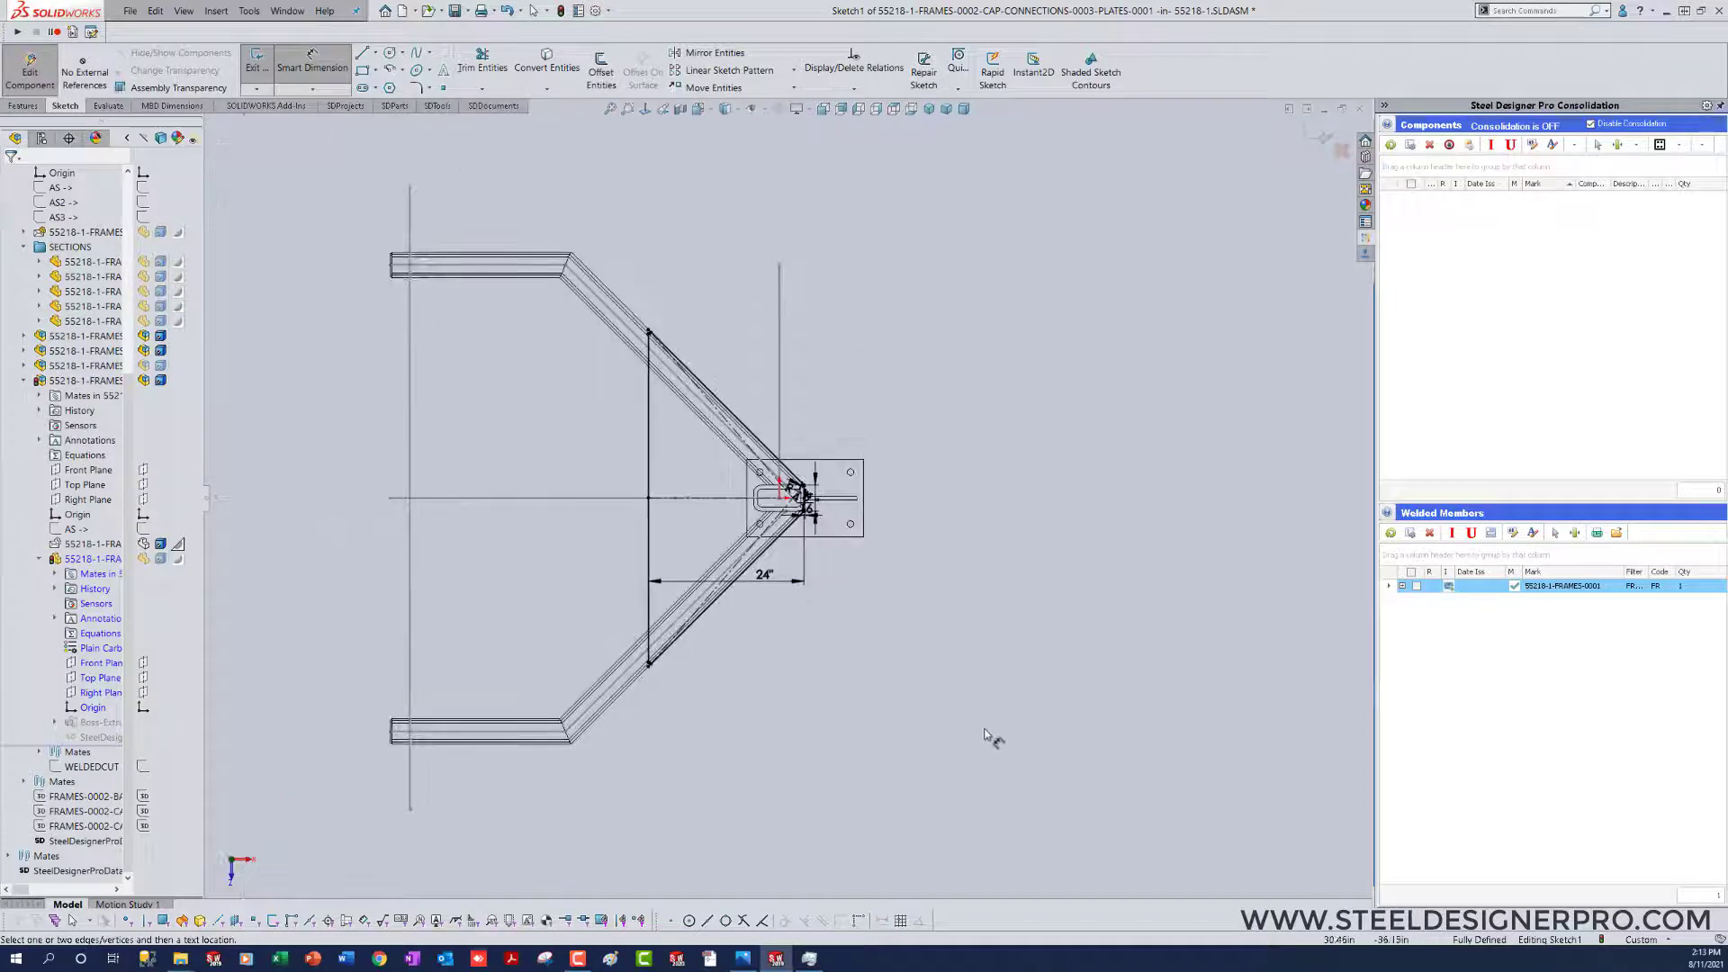
key(ctrl+b)
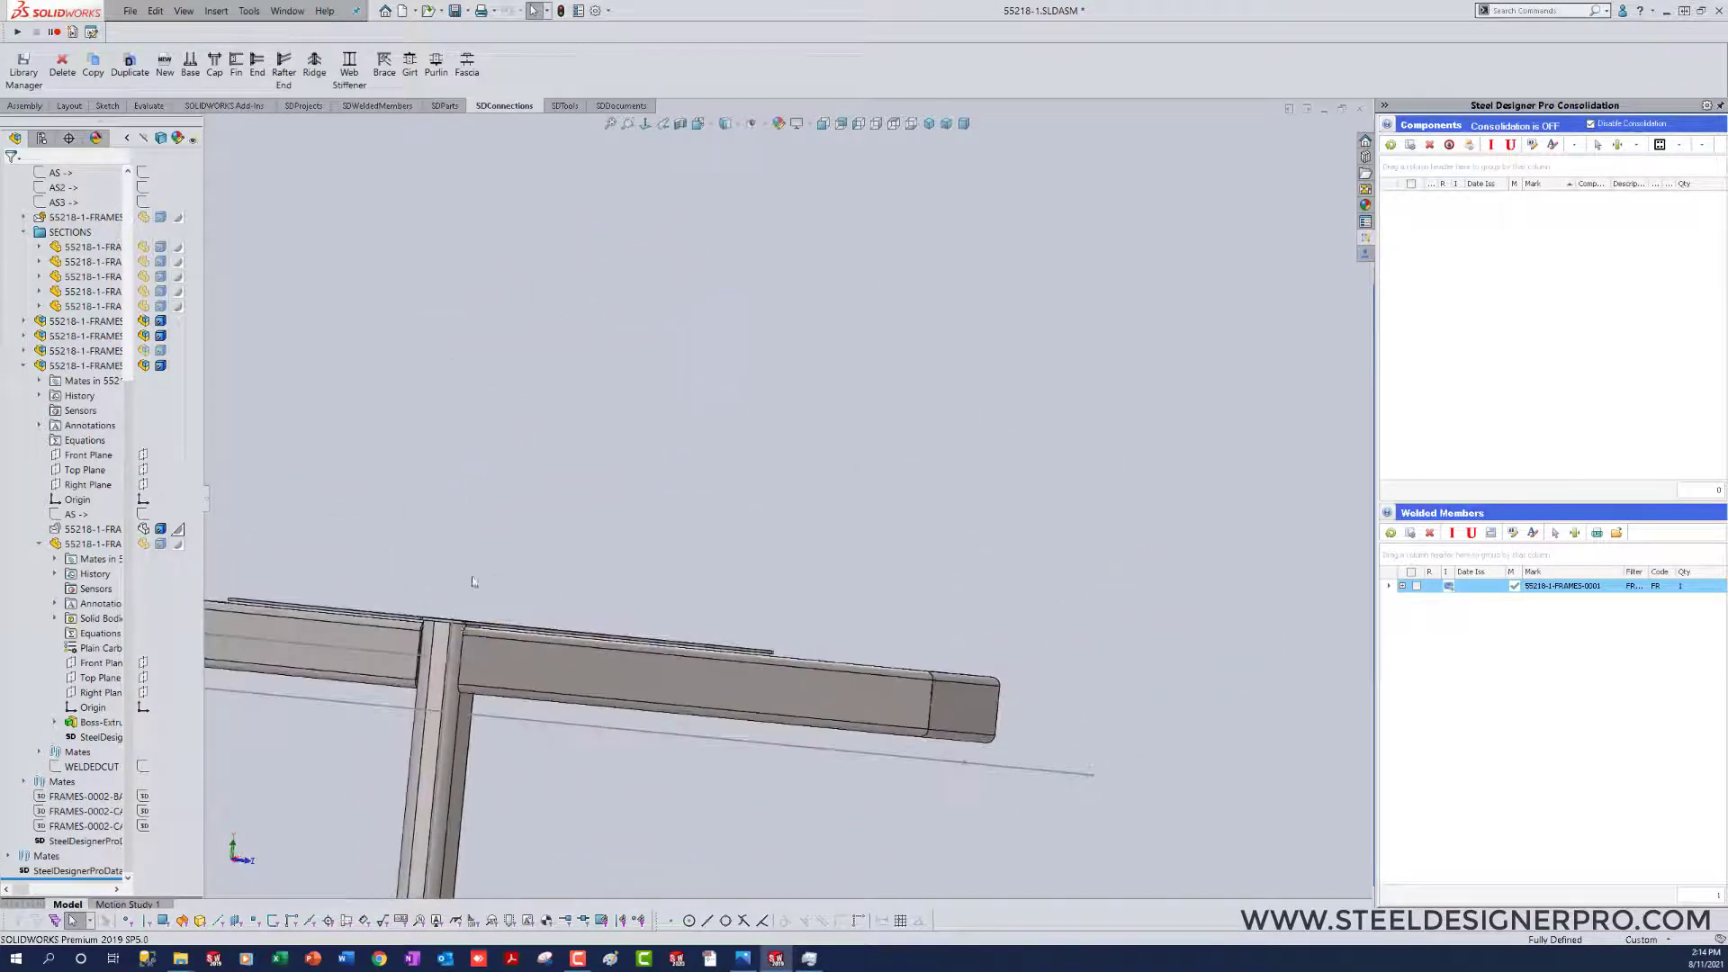
Step: Set the extrusion thickness of the column's cap plate to 0.5 in
scroll(461, 662, down, 8)
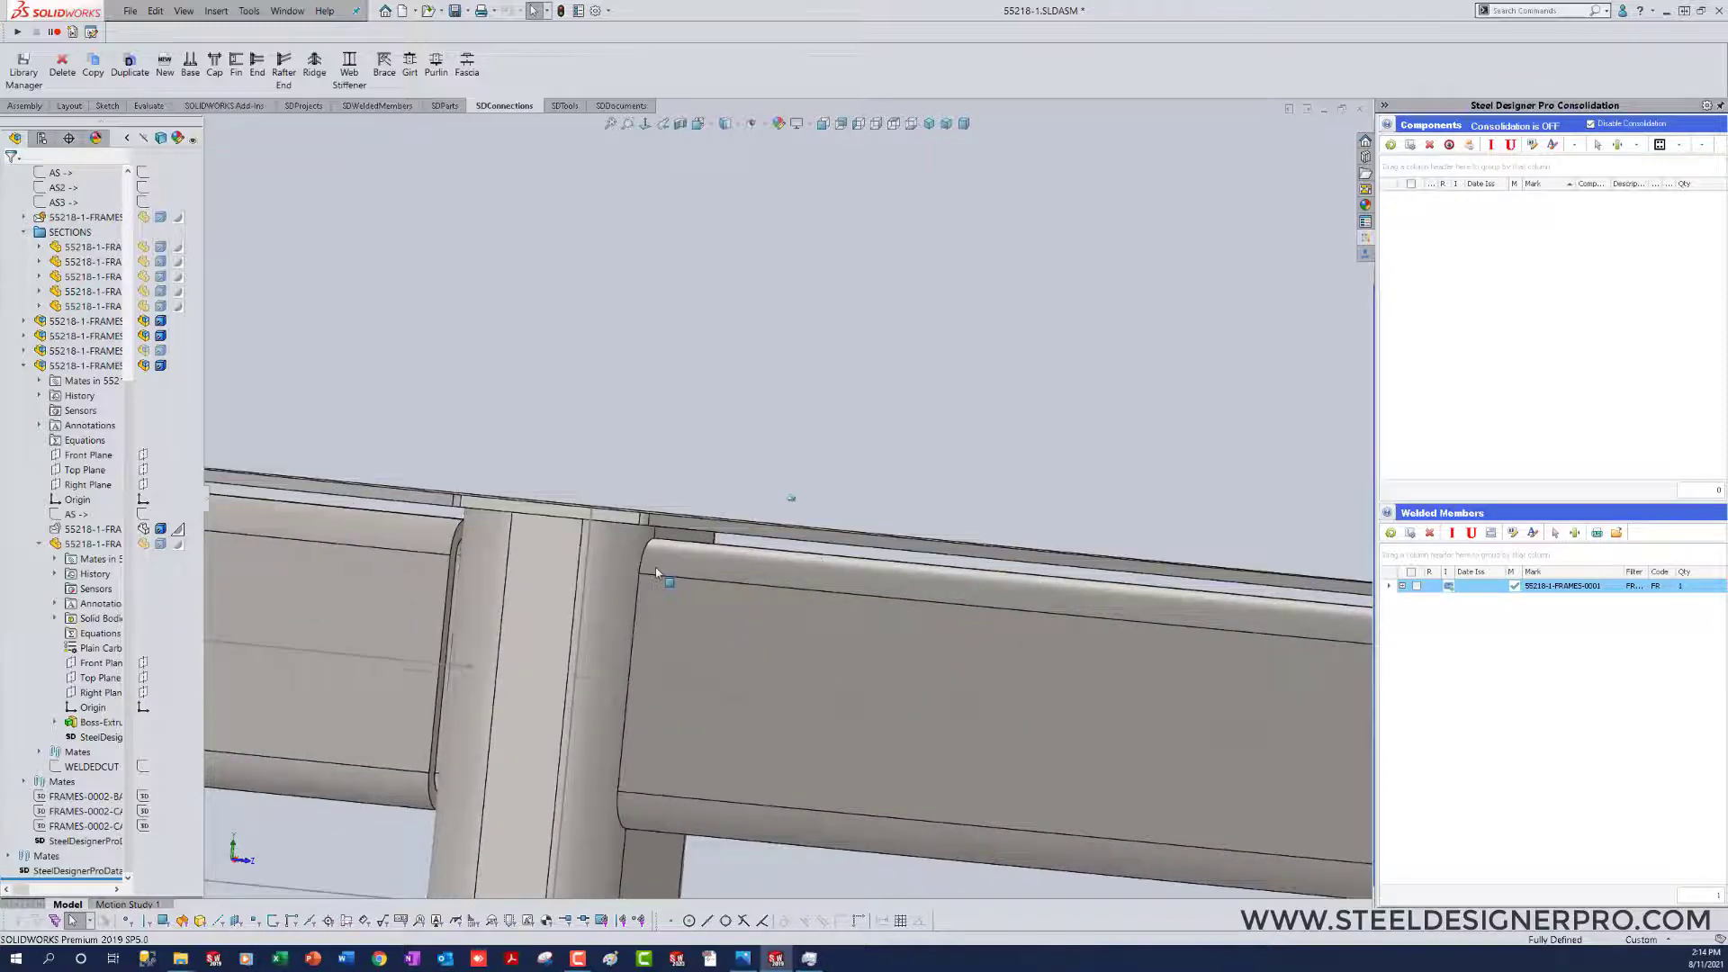
click(664, 532)
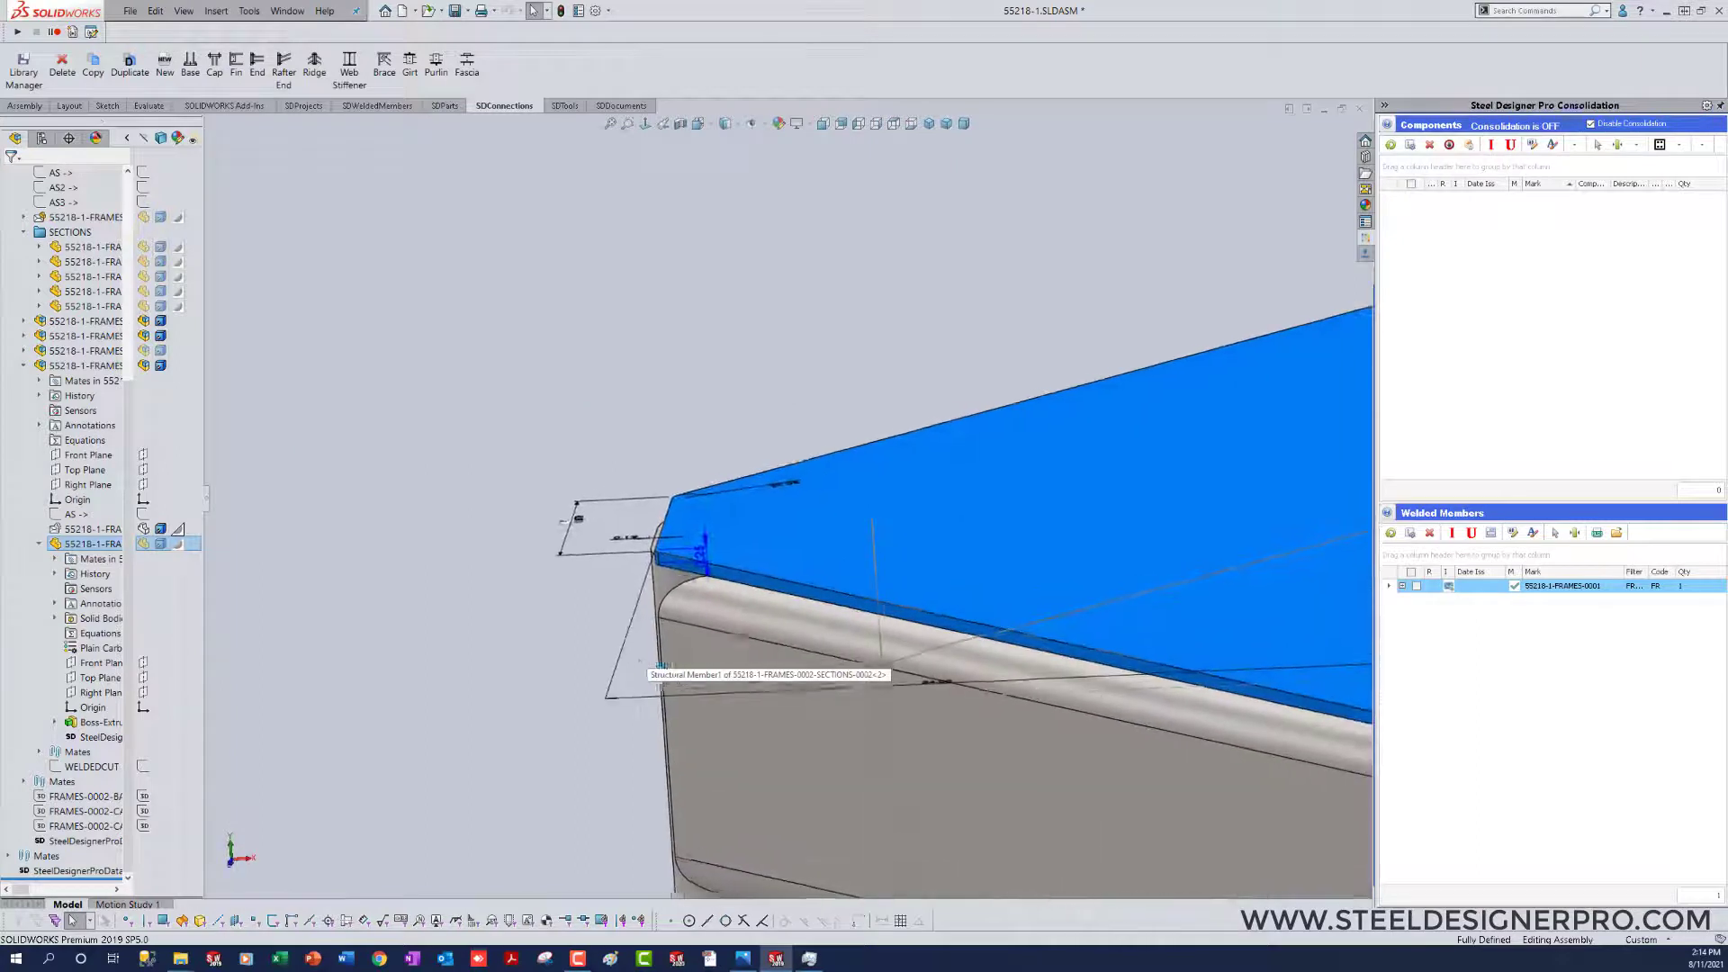
double_click(696, 561)
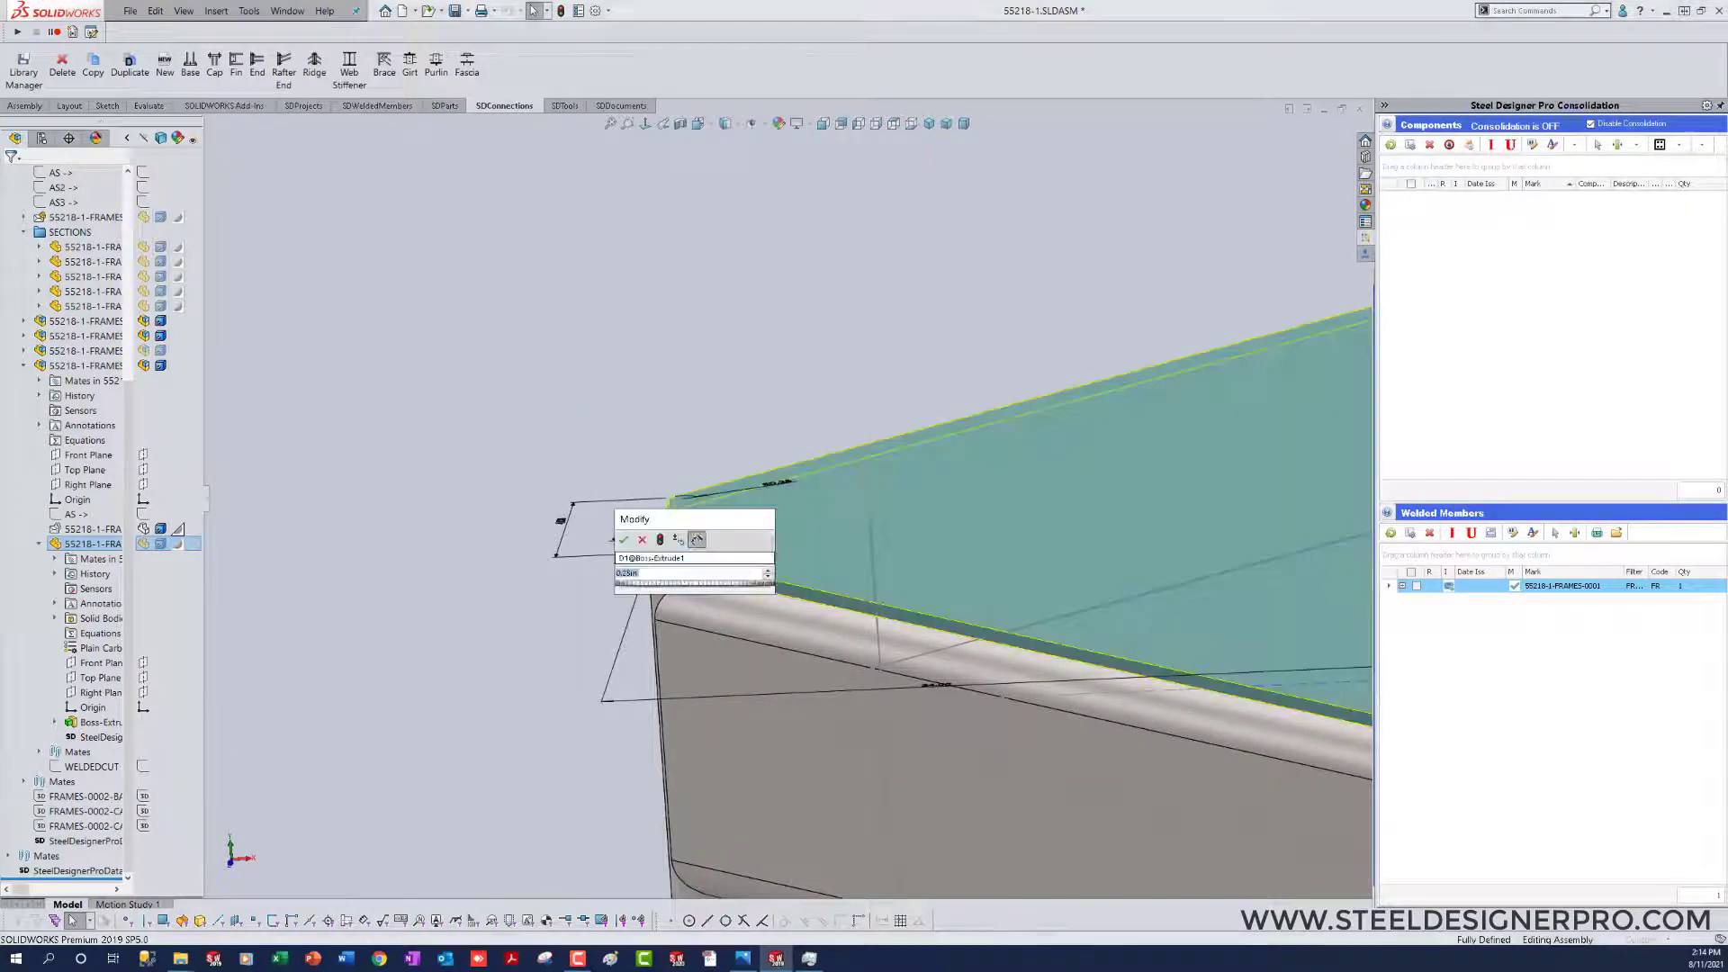
text(.5)
key(Return)
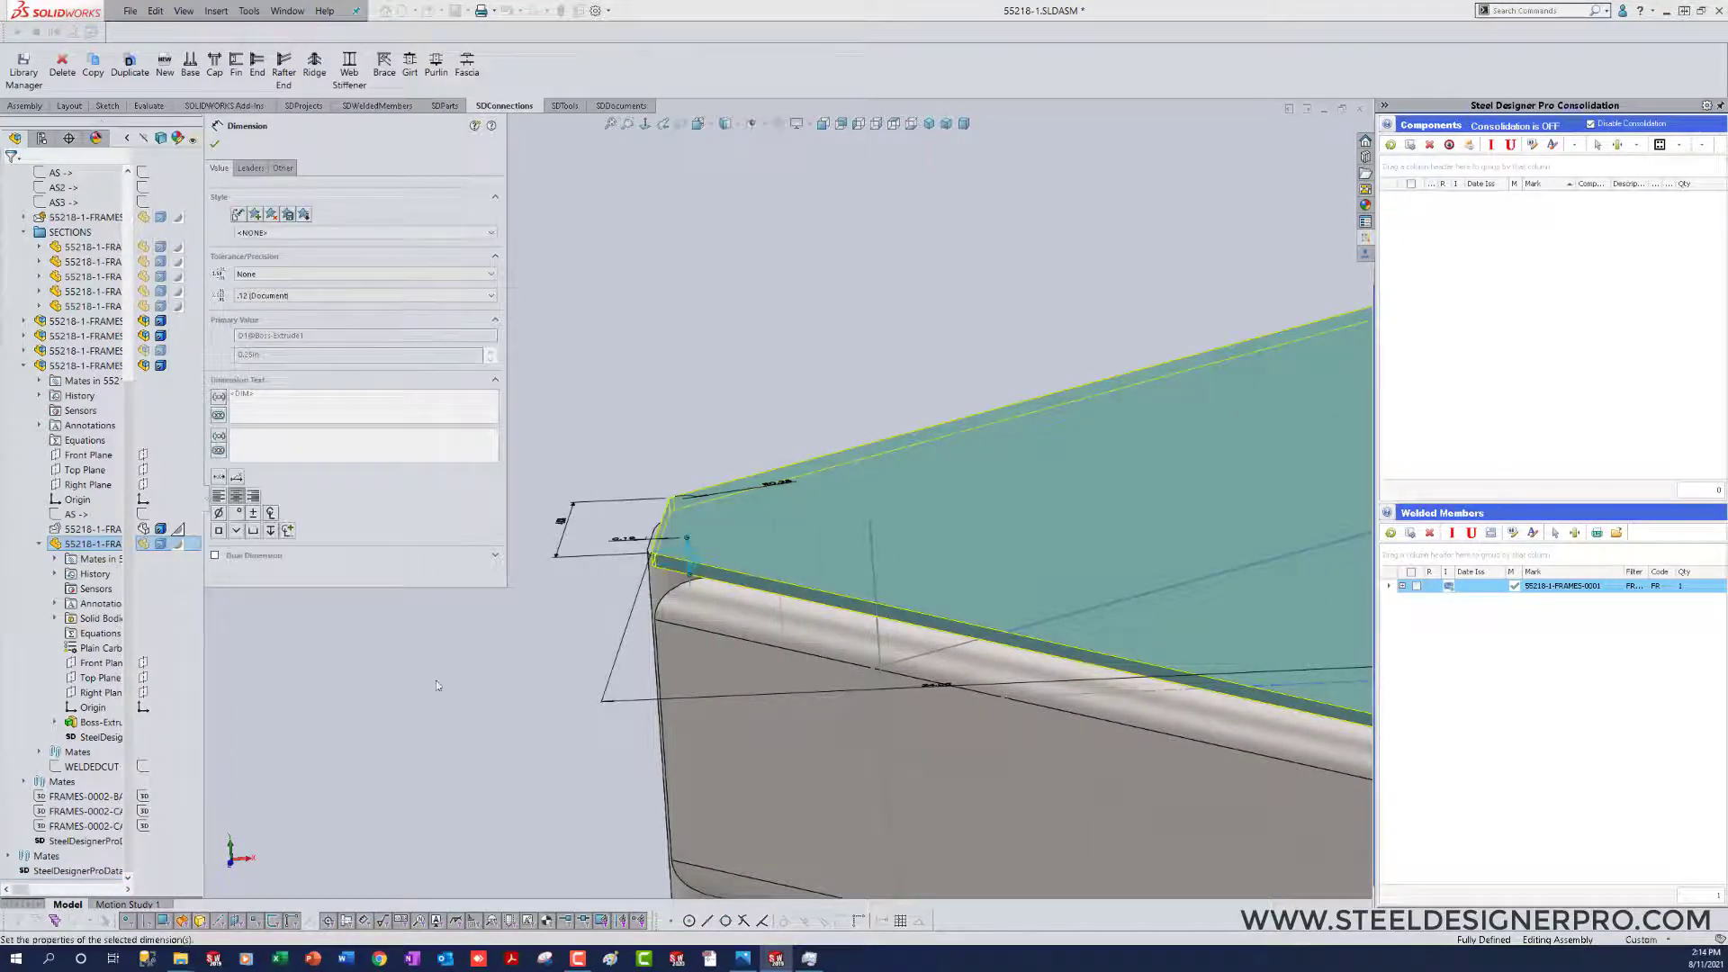
click(531, 715)
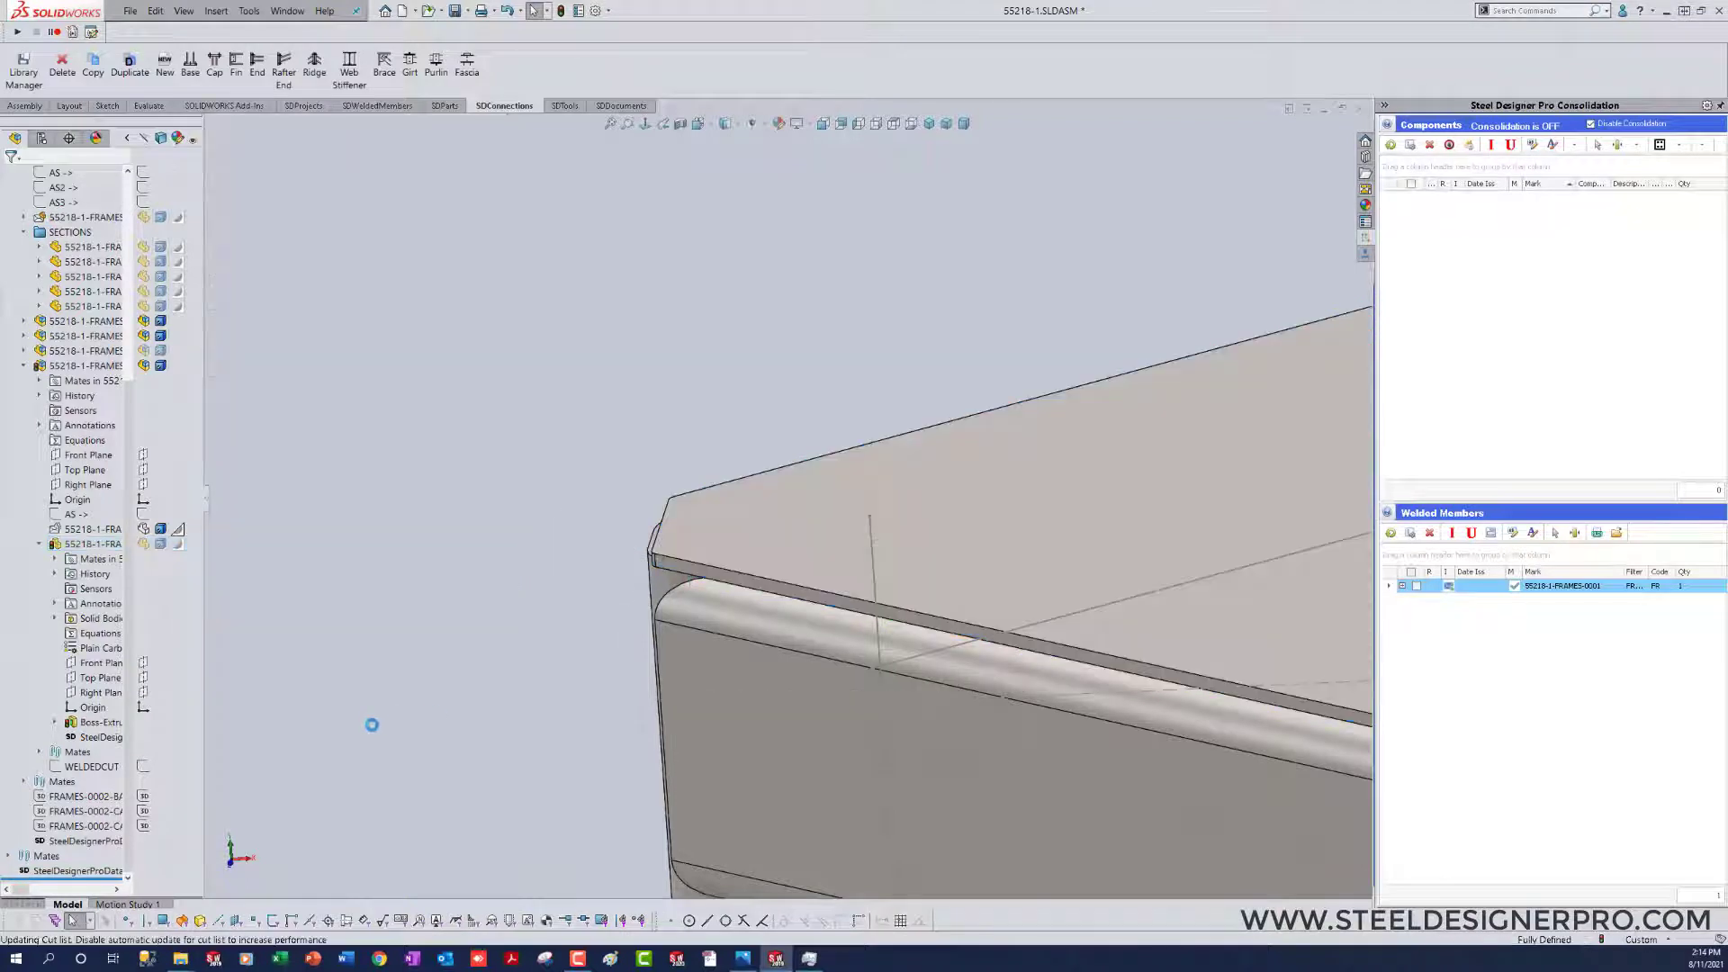
Step: Collapse all items in the assembly's feature tree
scroll(482, 709, up, 6)
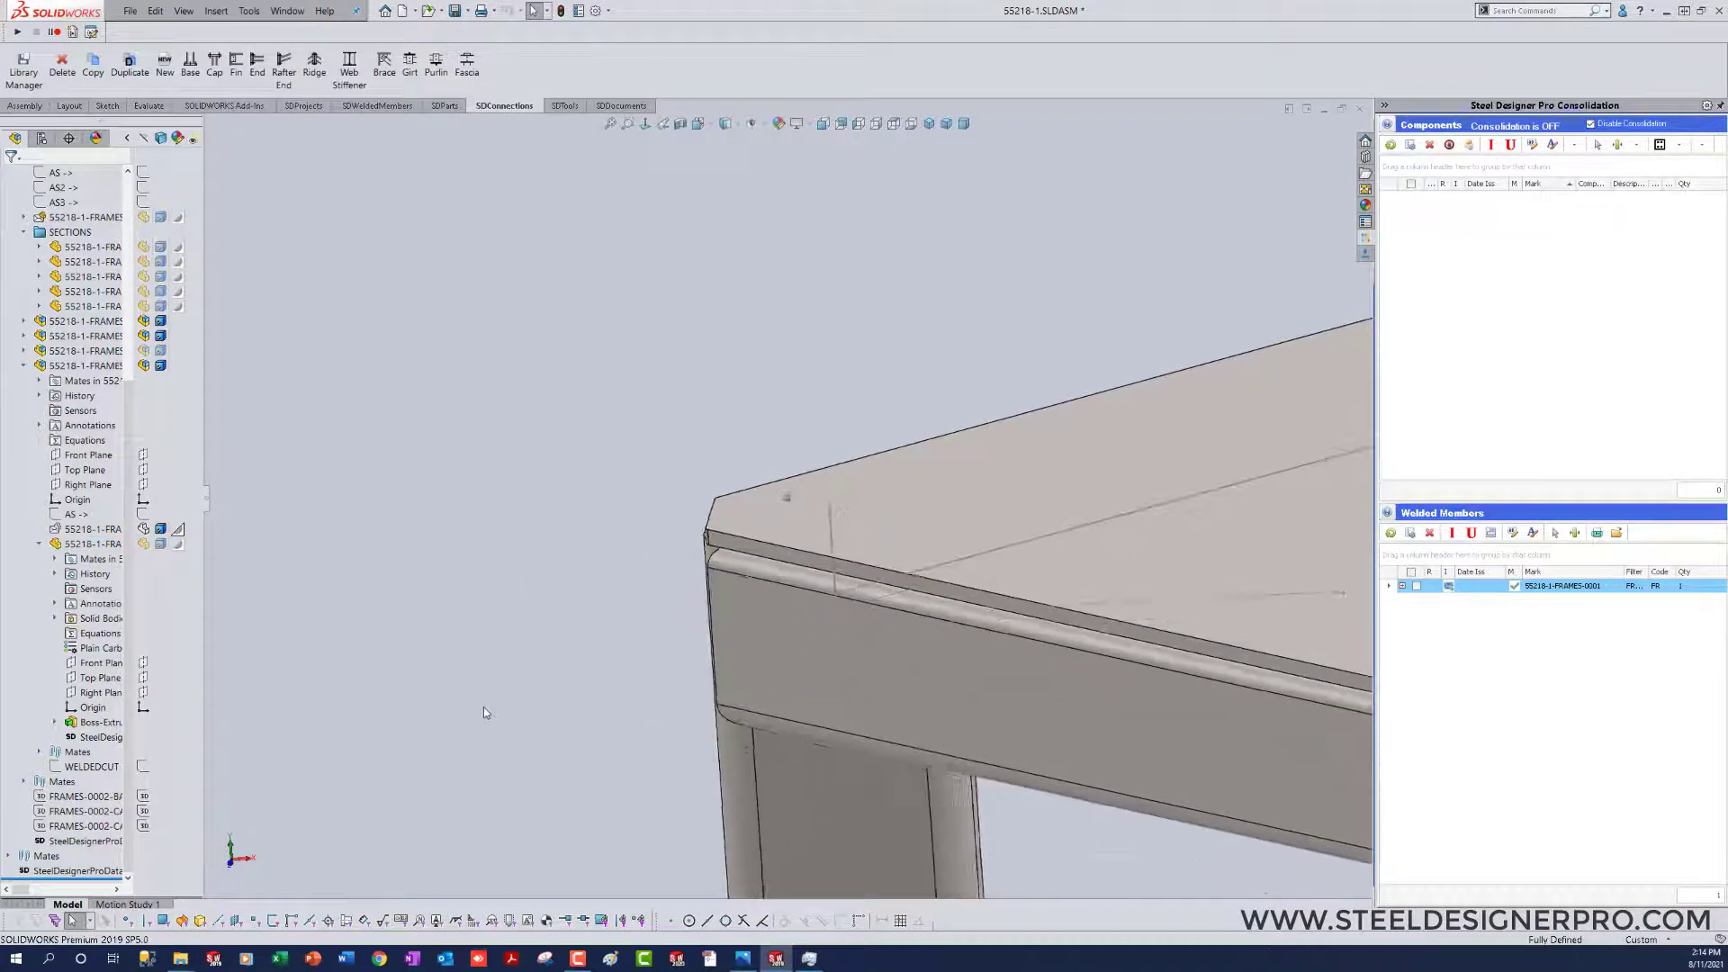
scroll(485, 709, up, 4)
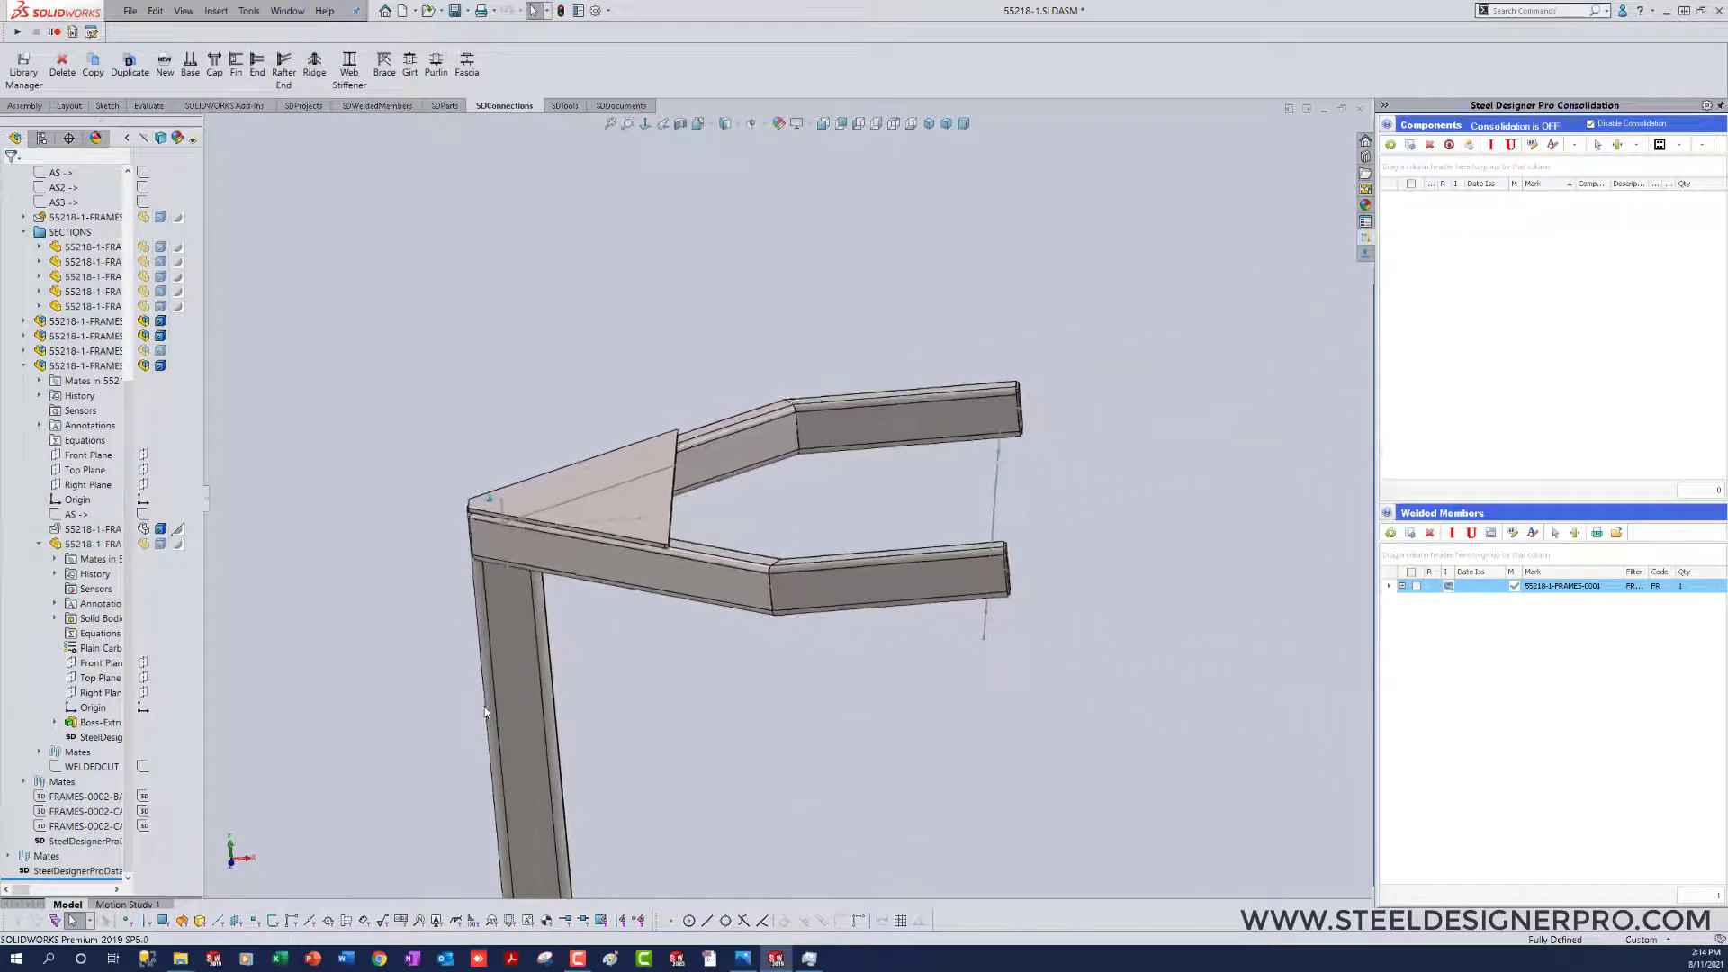
middle_drag(832, 542, 779, 621)
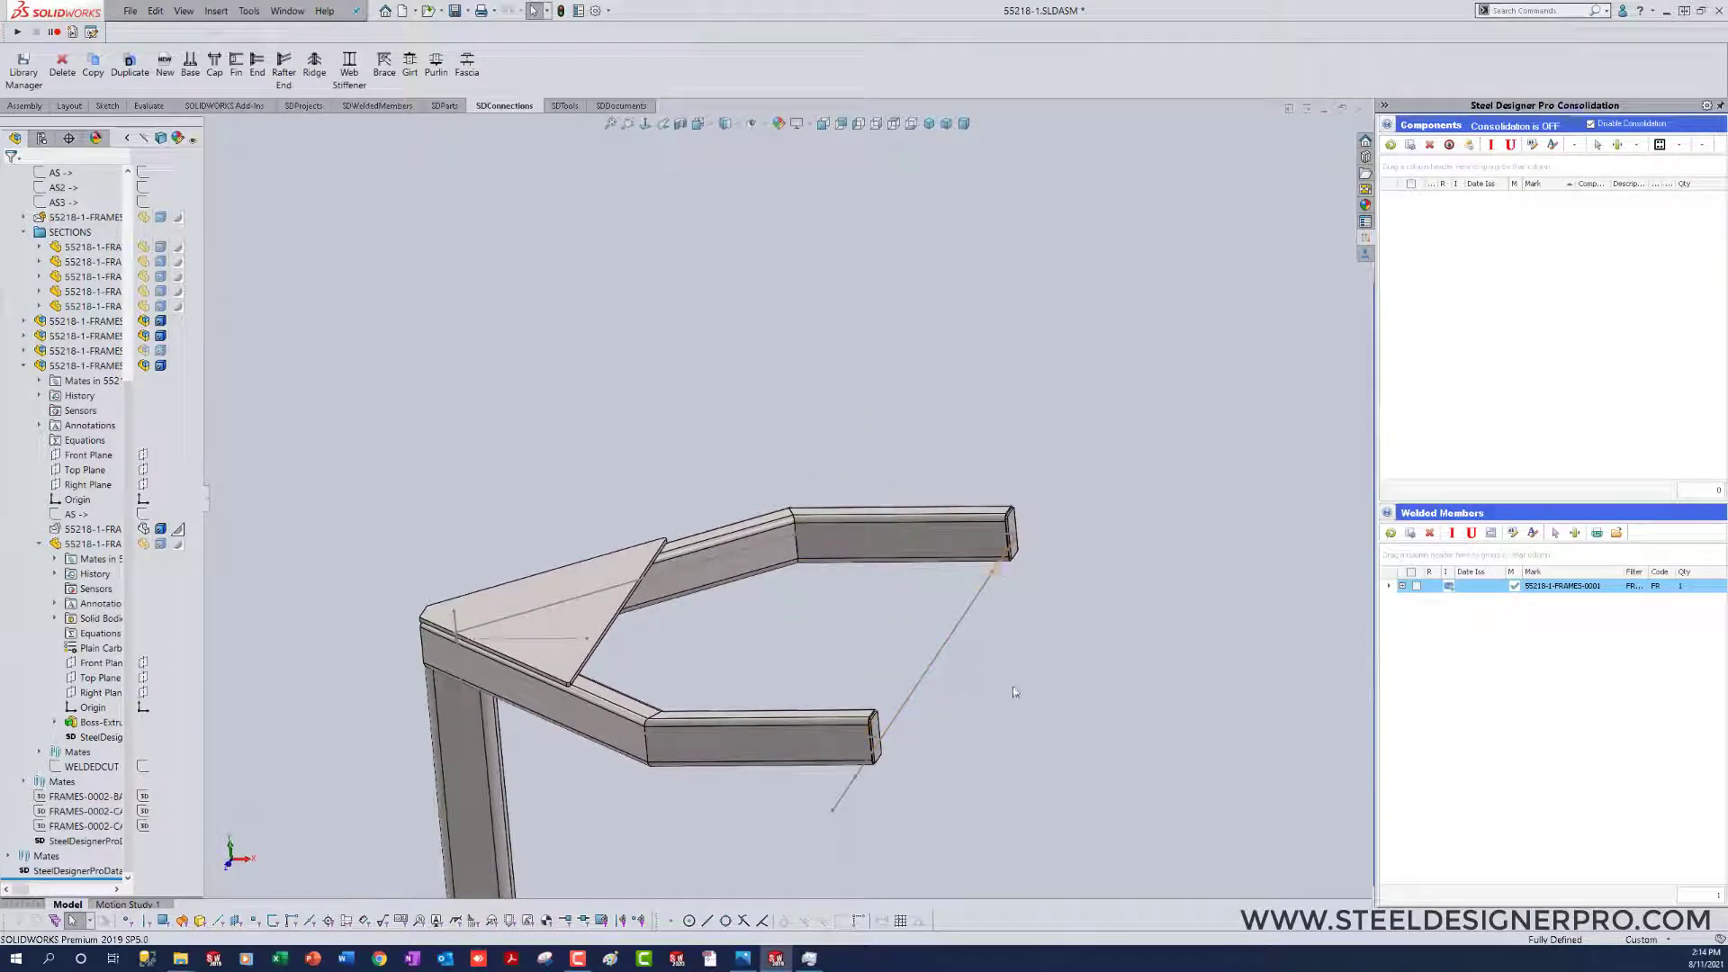
right_click(15, 484)
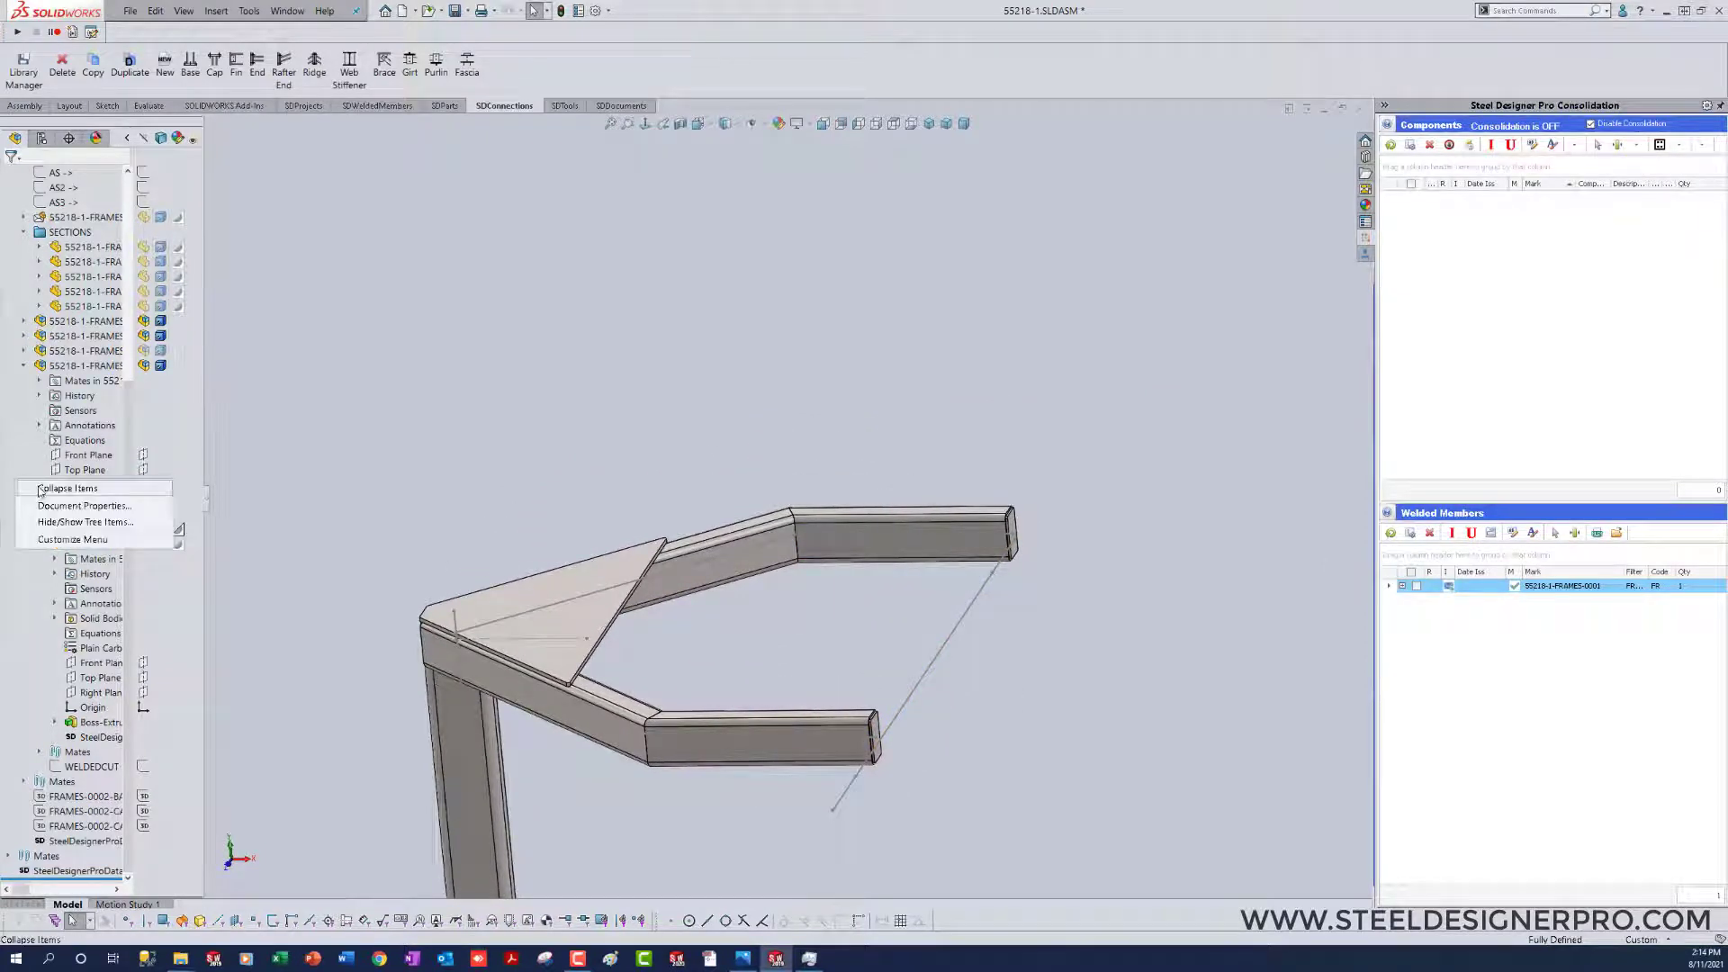
click(54, 500)
Step: Switch to Photos to compare the frame with the reference picture FRAME 2.JPG, and return to SolidWorks
middle_drag(325, 446, 464, 387)
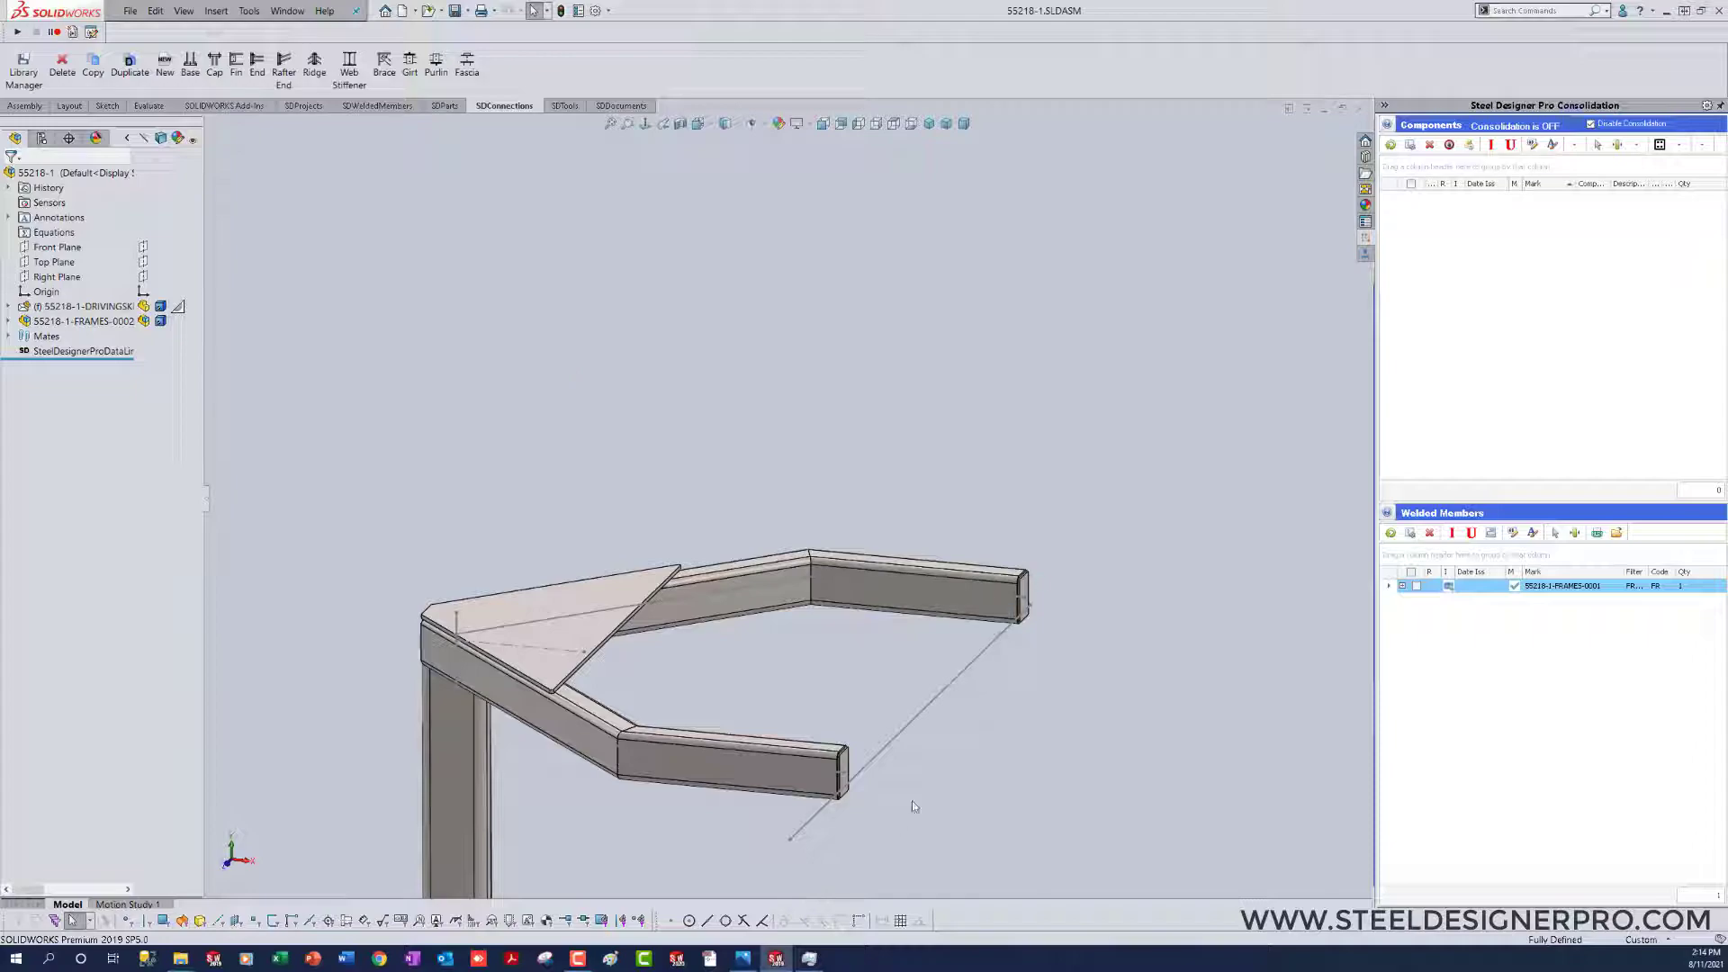
click(743, 960)
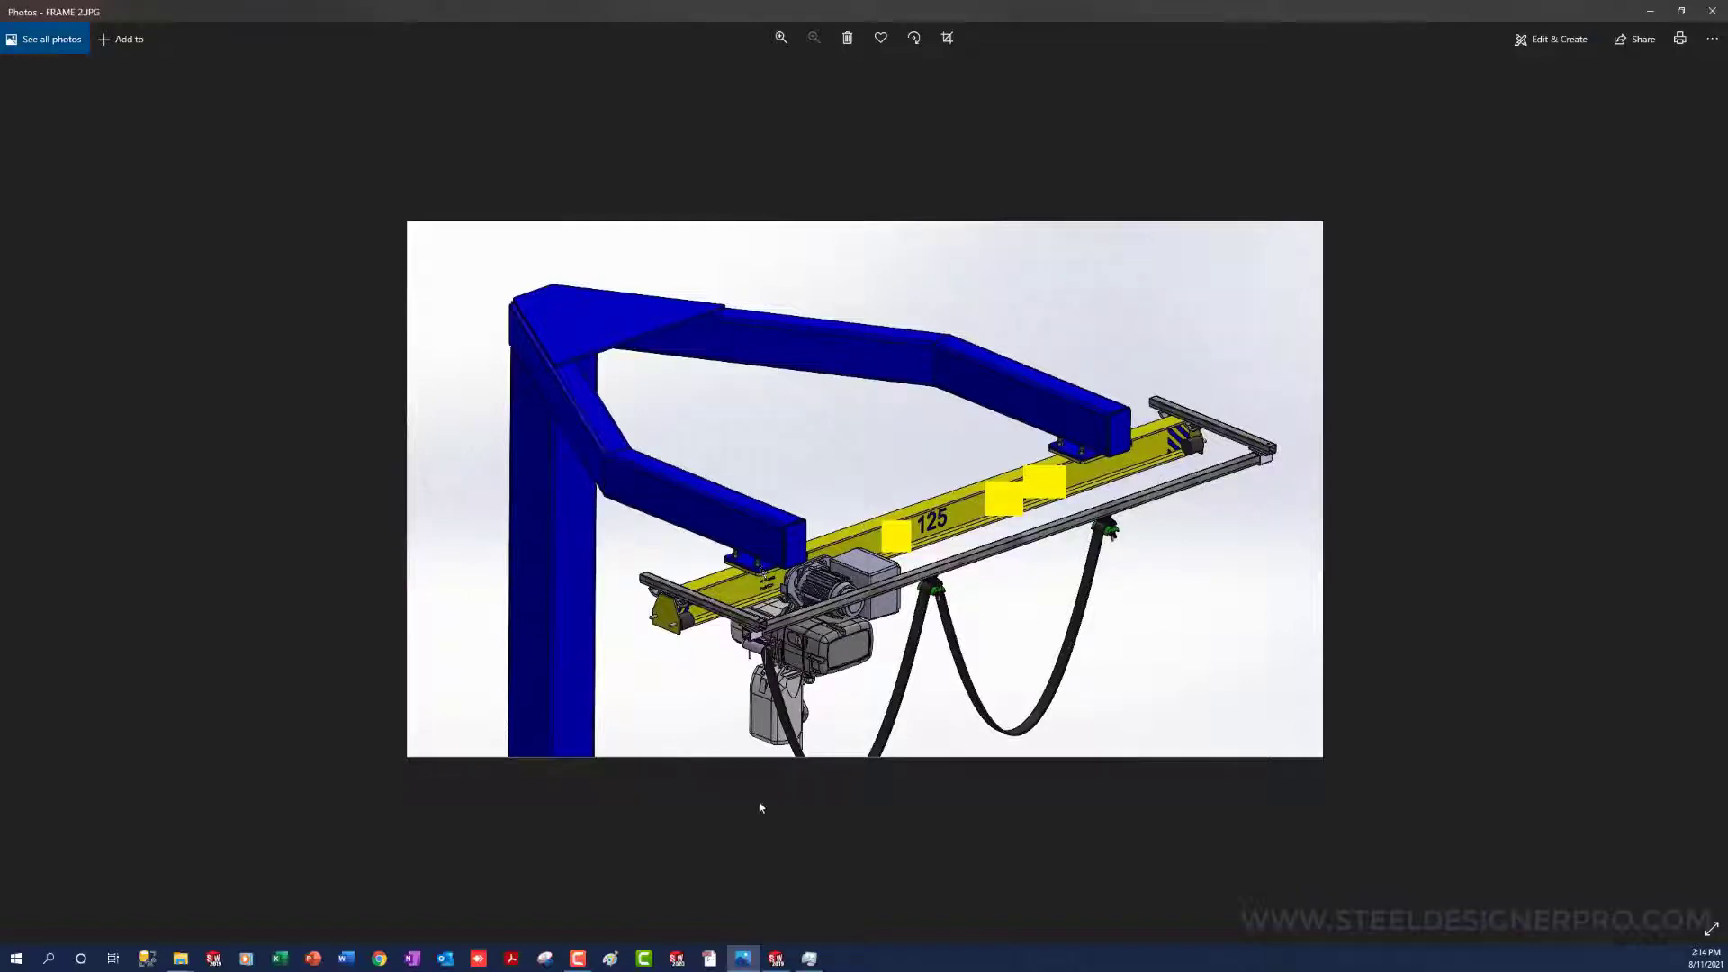
click(742, 958)
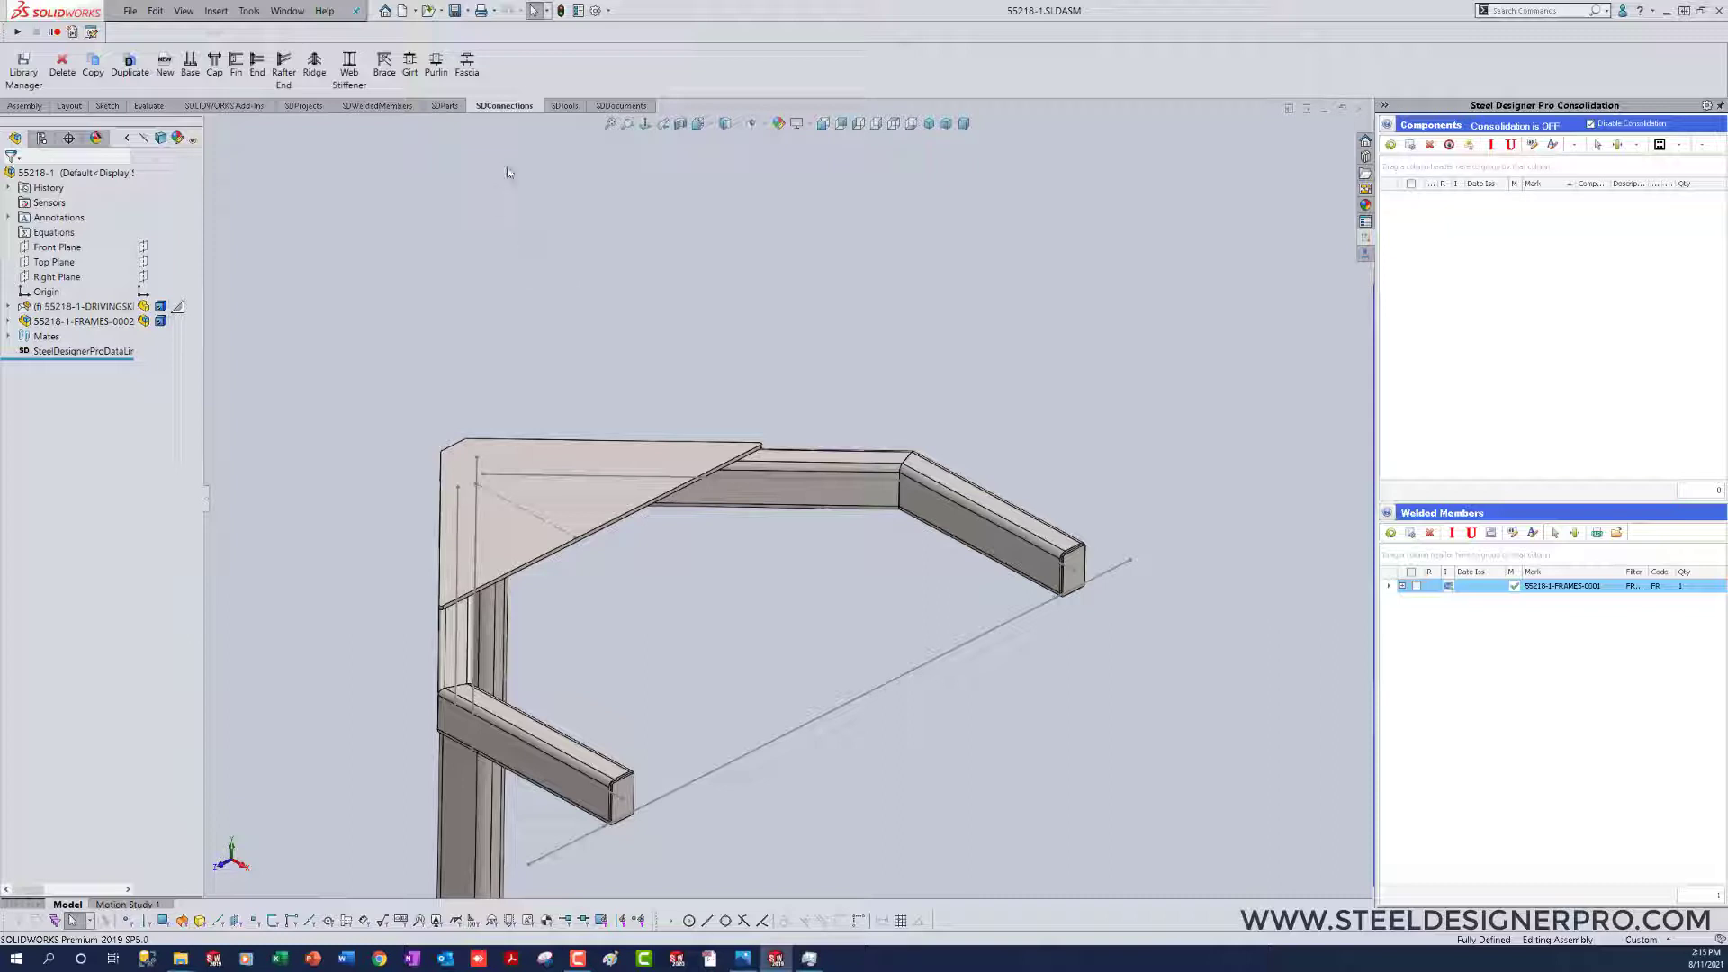
Step: Start a new connection with the BOLTED model filter and use the BLANK library item
click(163, 66)
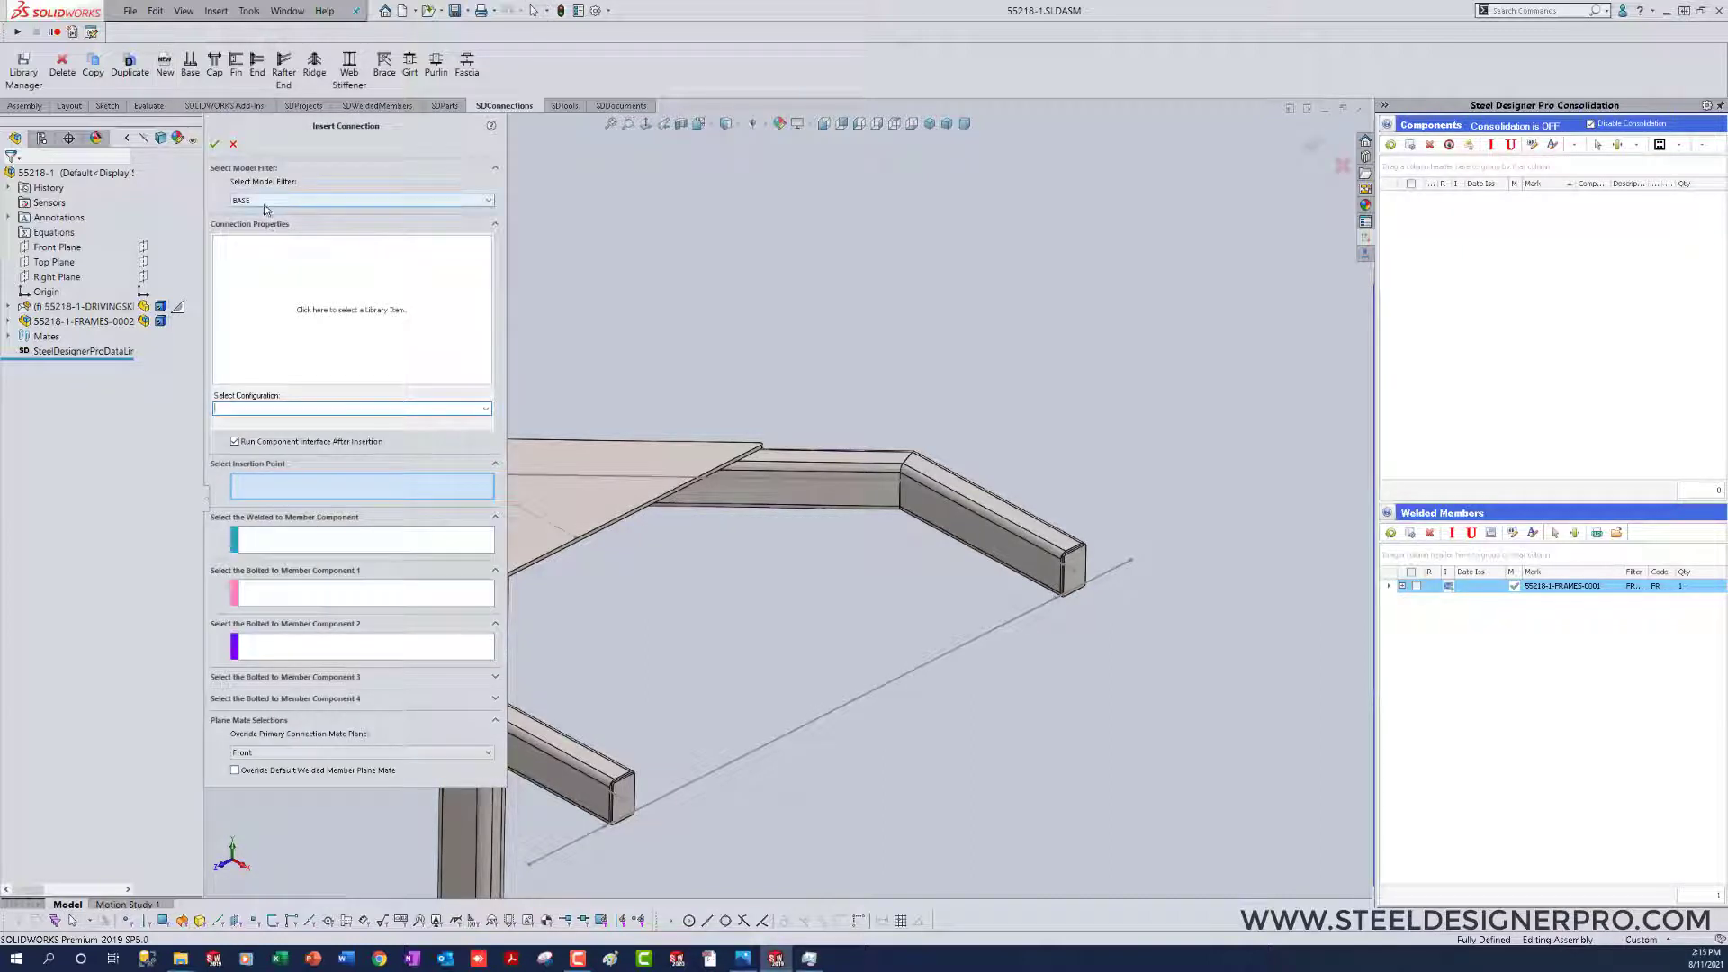
click(265, 203)
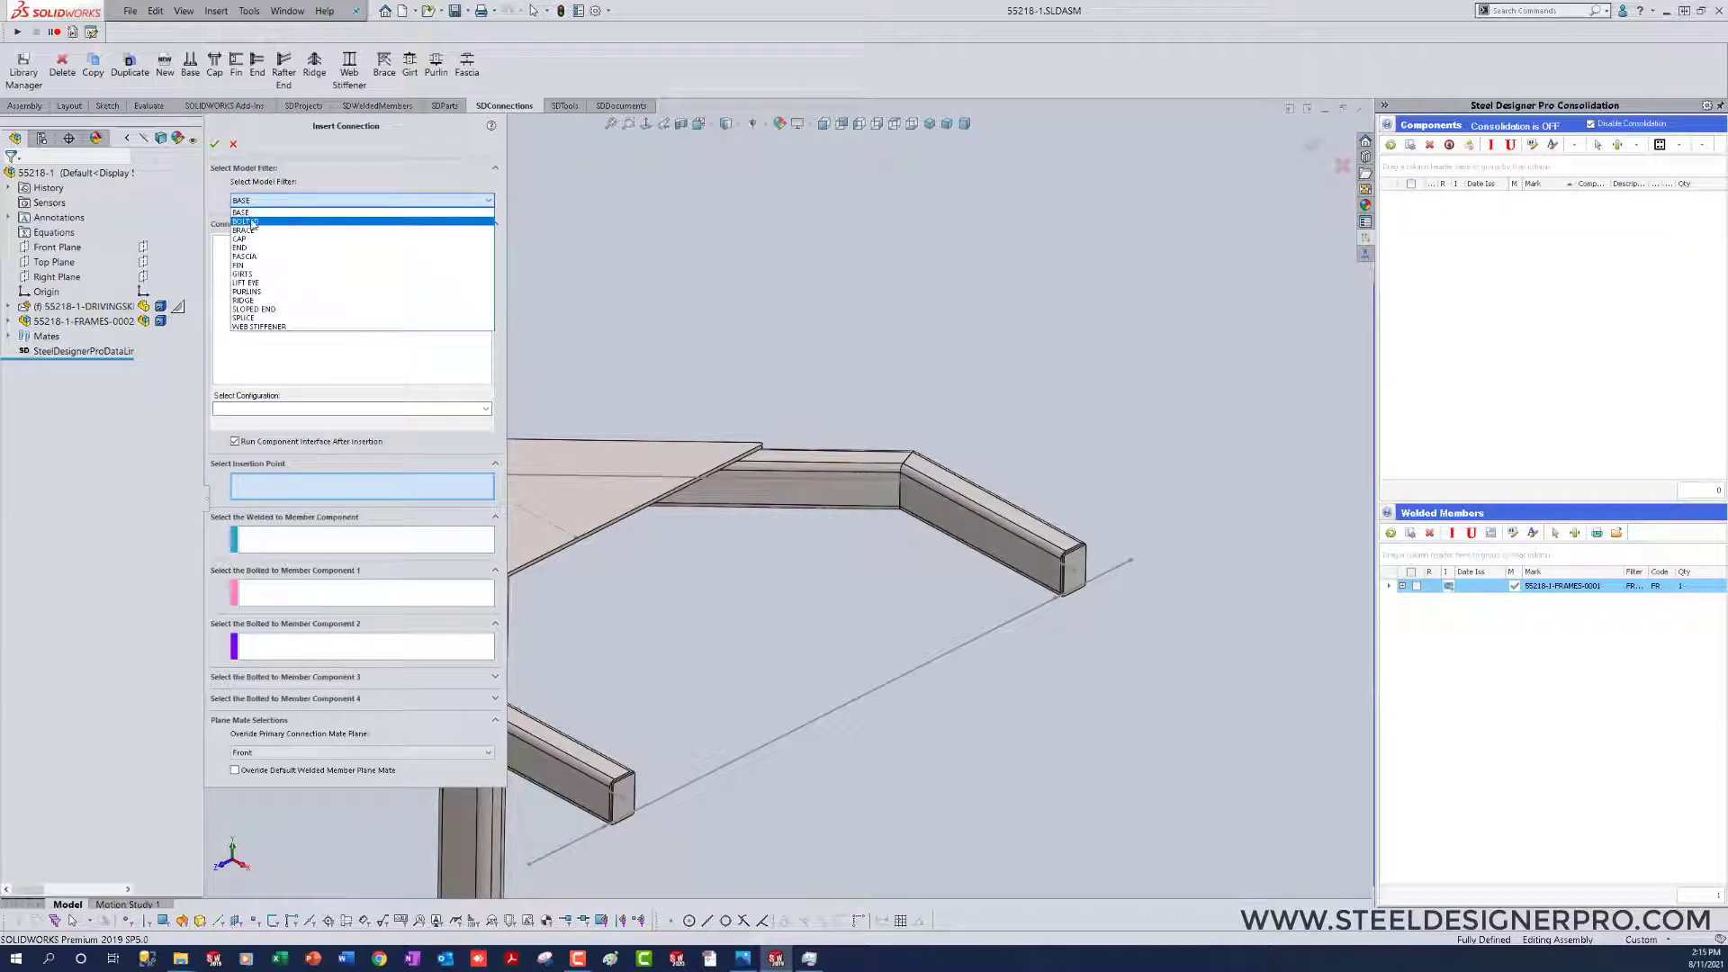
click(253, 221)
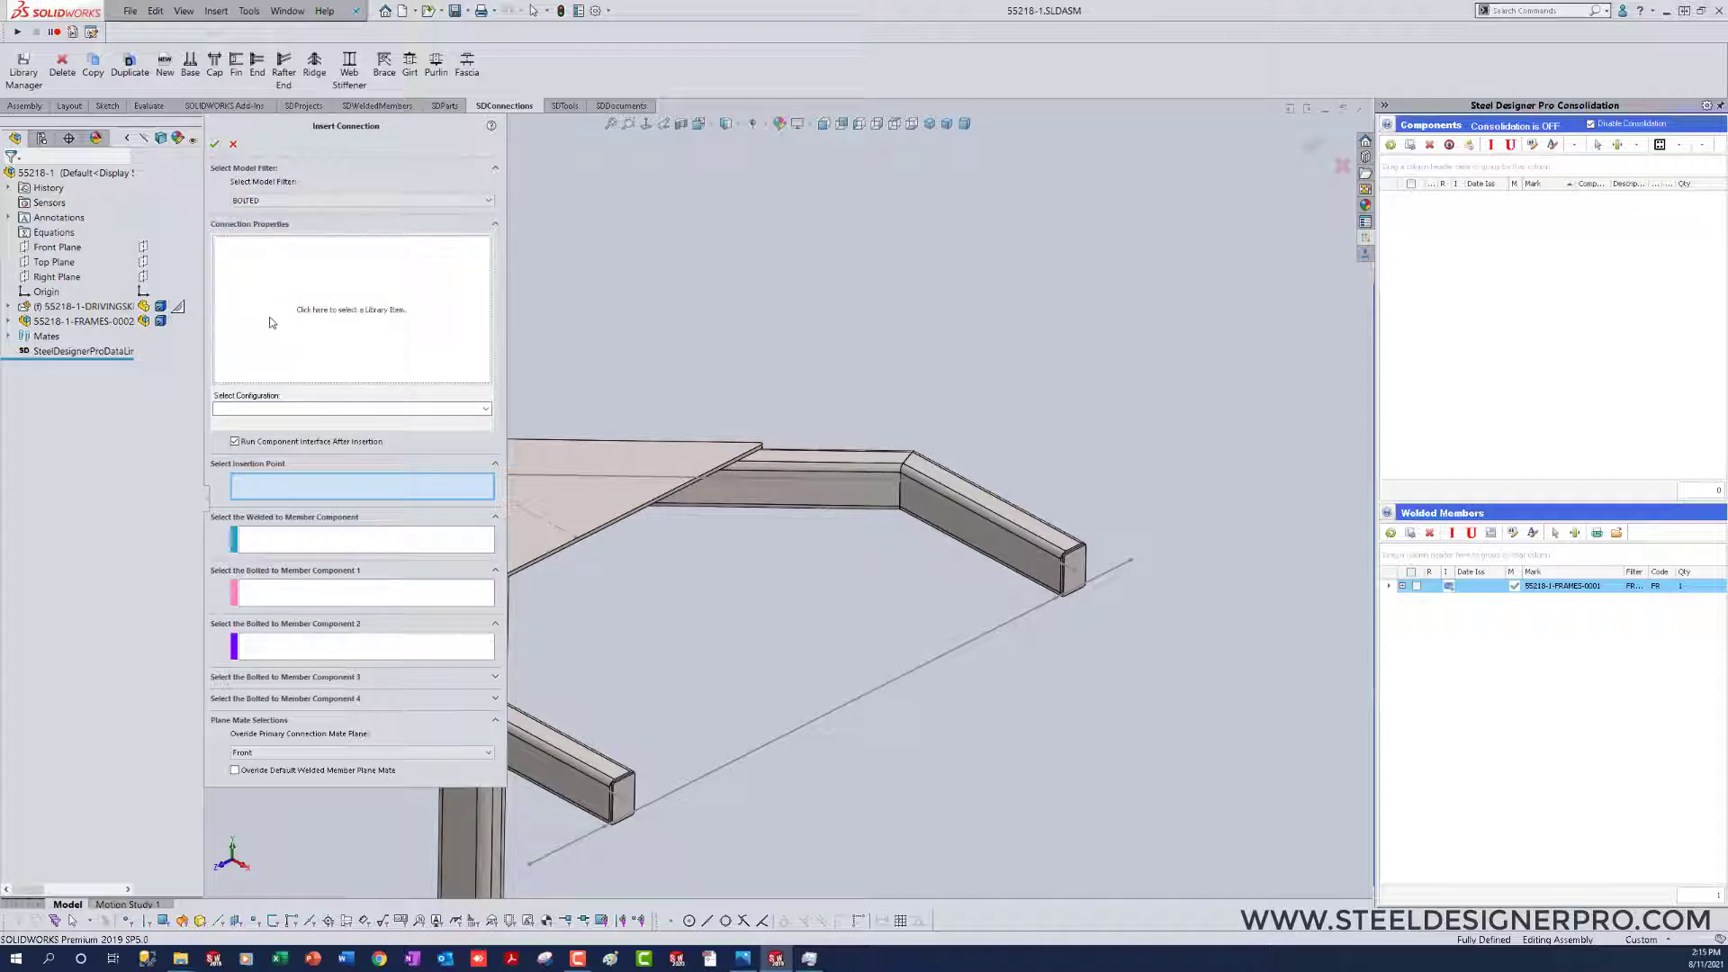
click(271, 321)
click(284, 209)
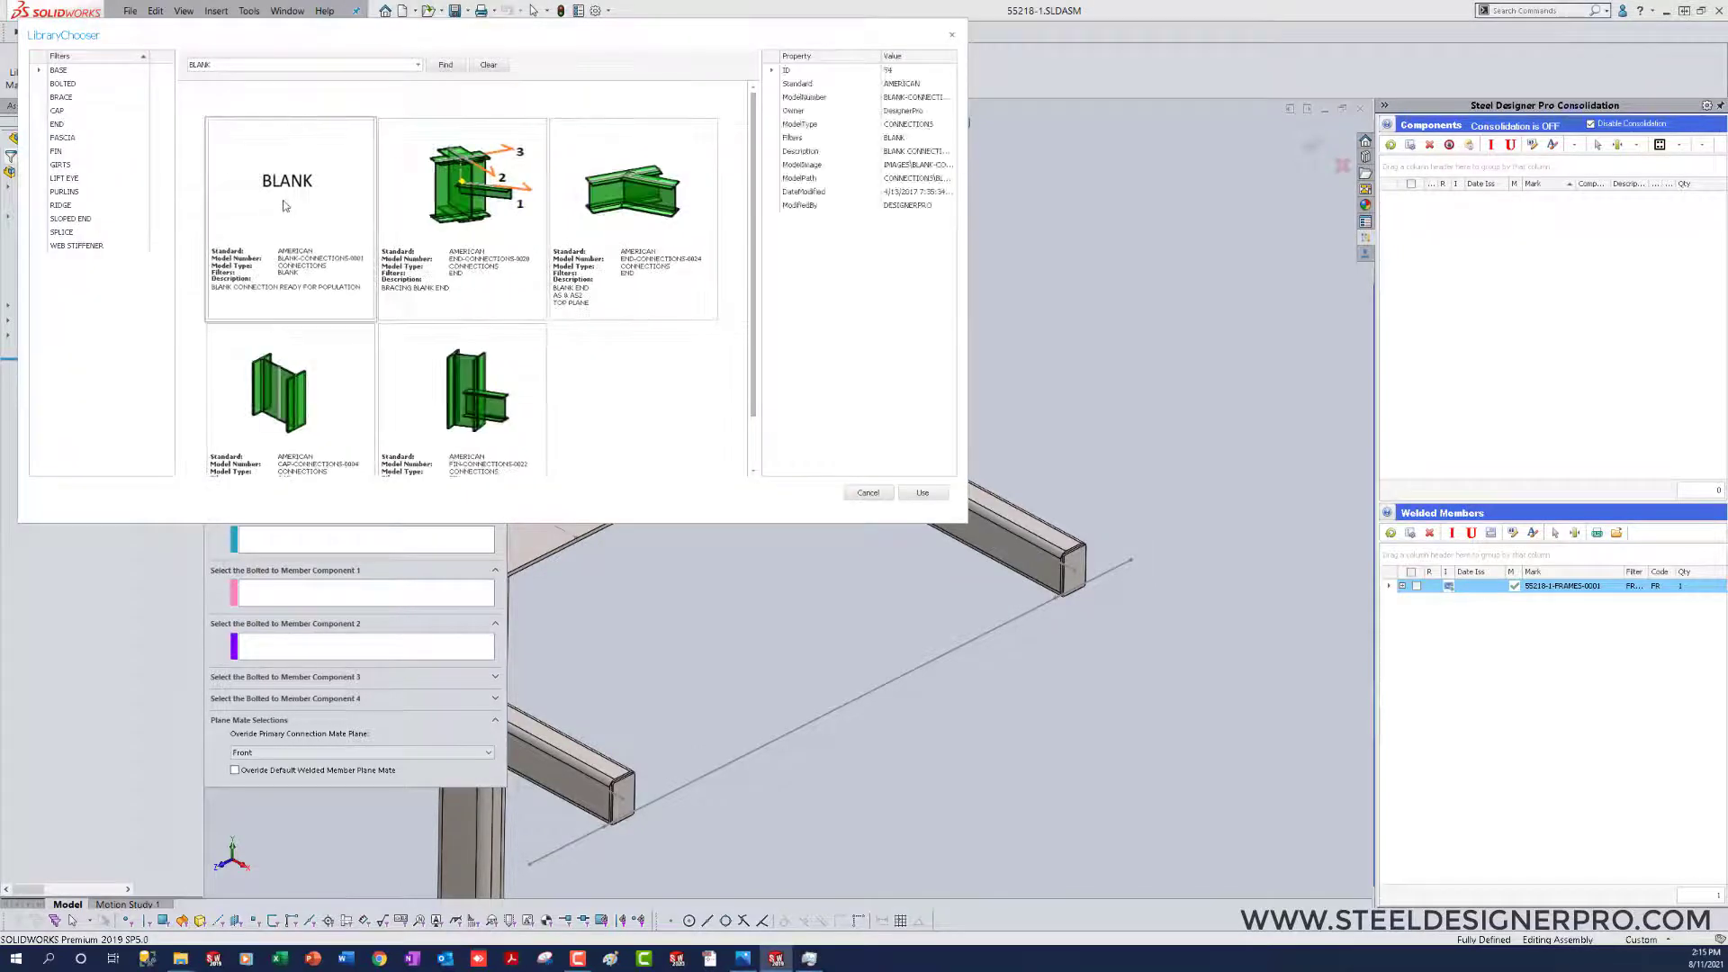
click(923, 493)
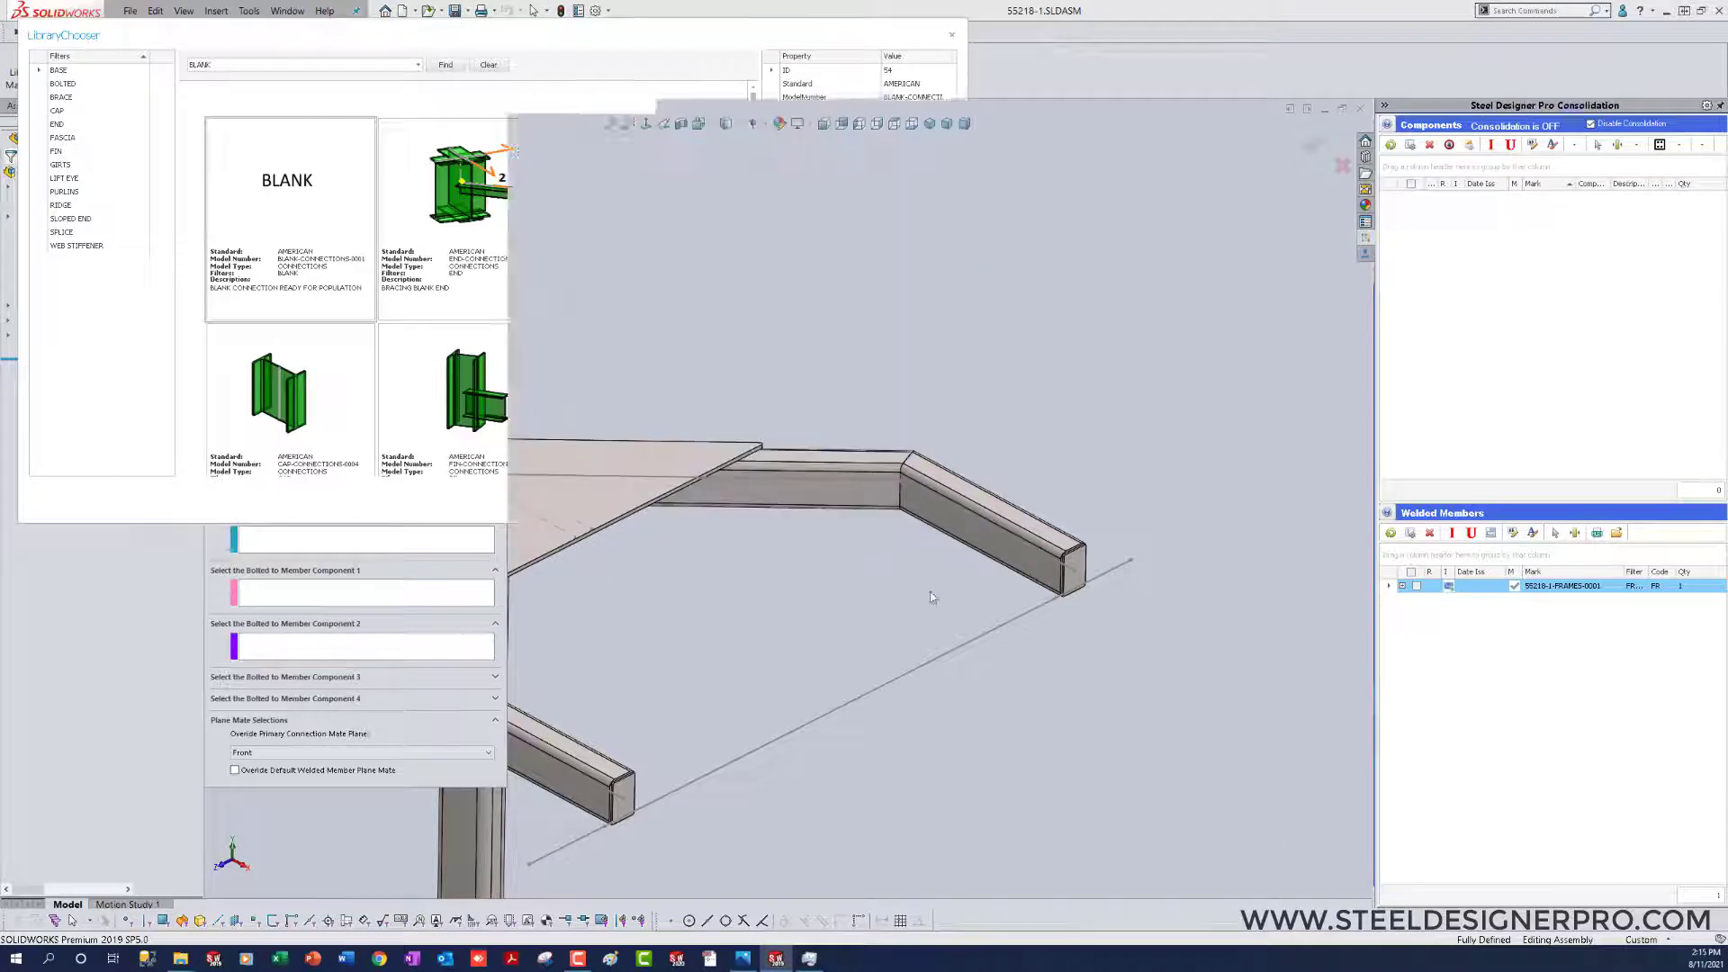
Step: Insert the blank connection at the centreline point near the far arm's end, with that arm section as the welded-to member
scroll(920, 608, down, 6)
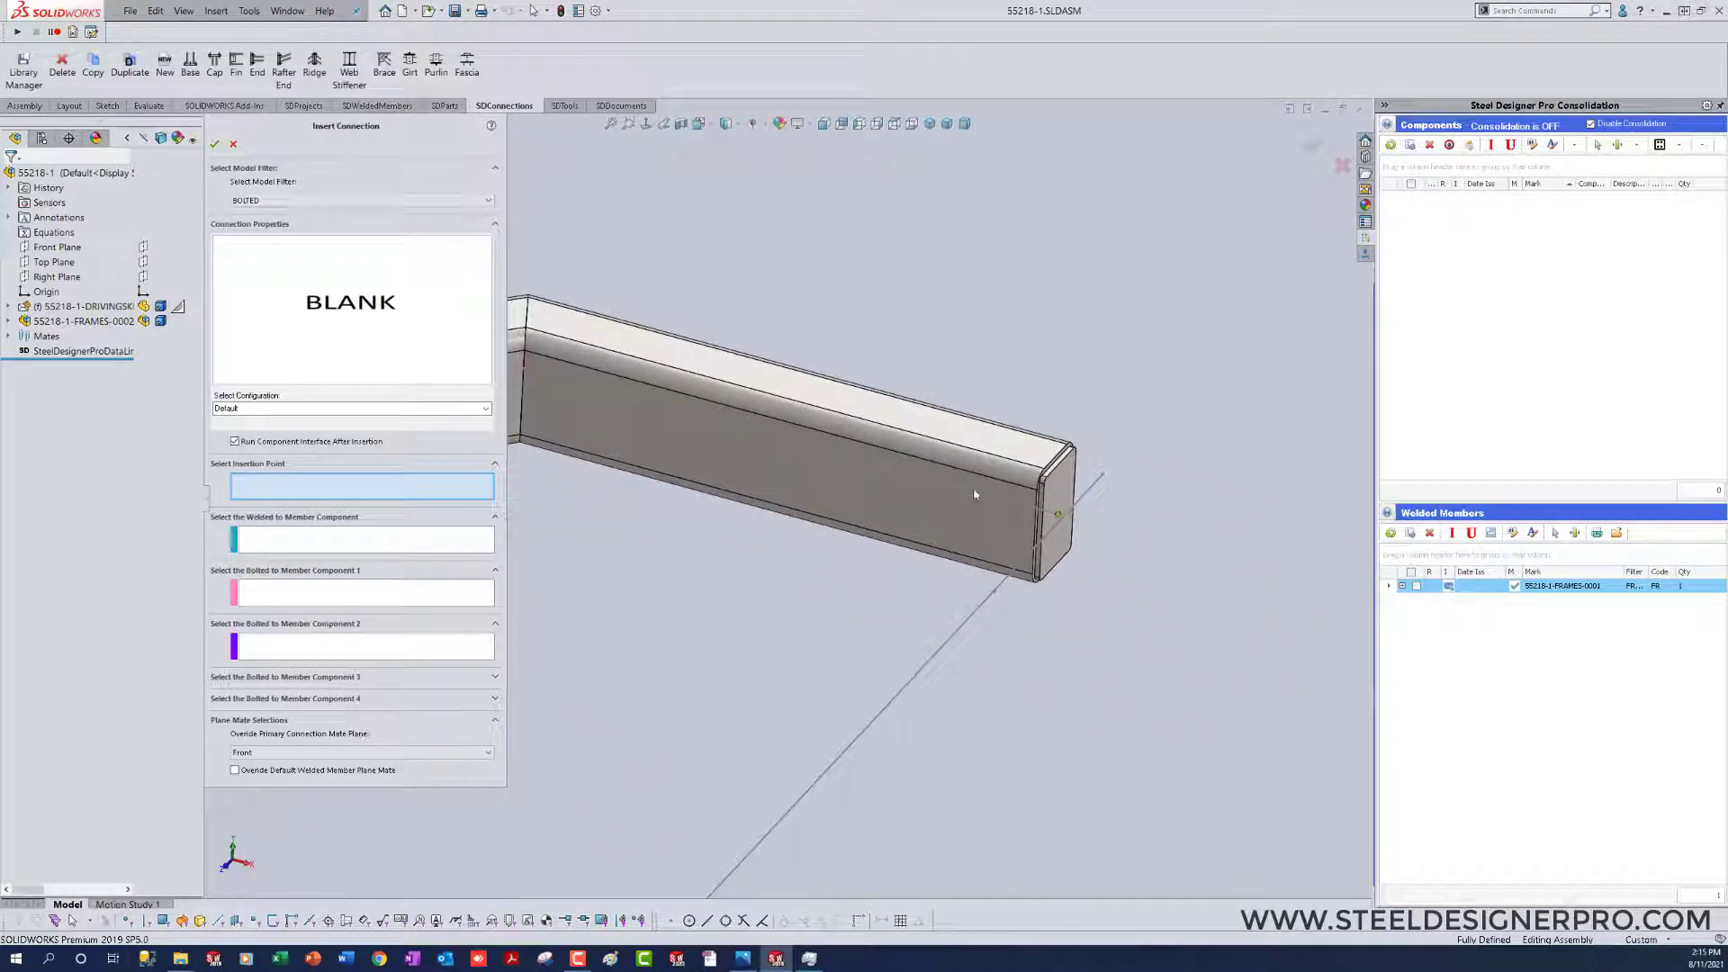
click(1002, 503)
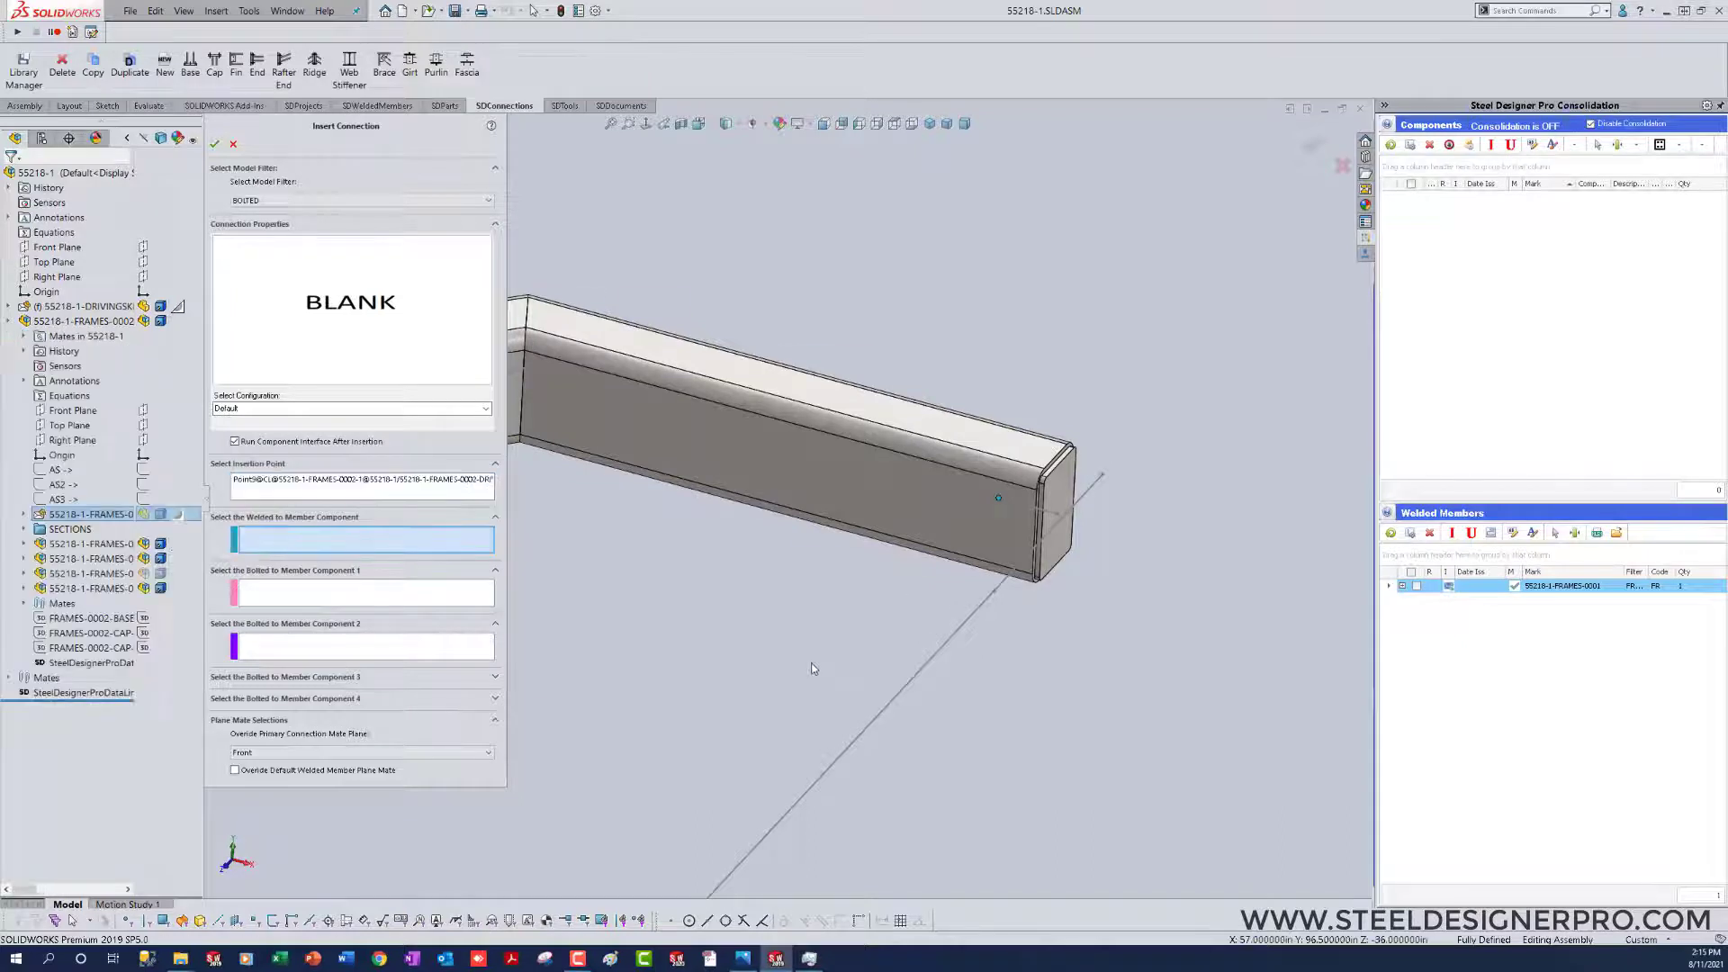
scroll(811, 651, up, 4)
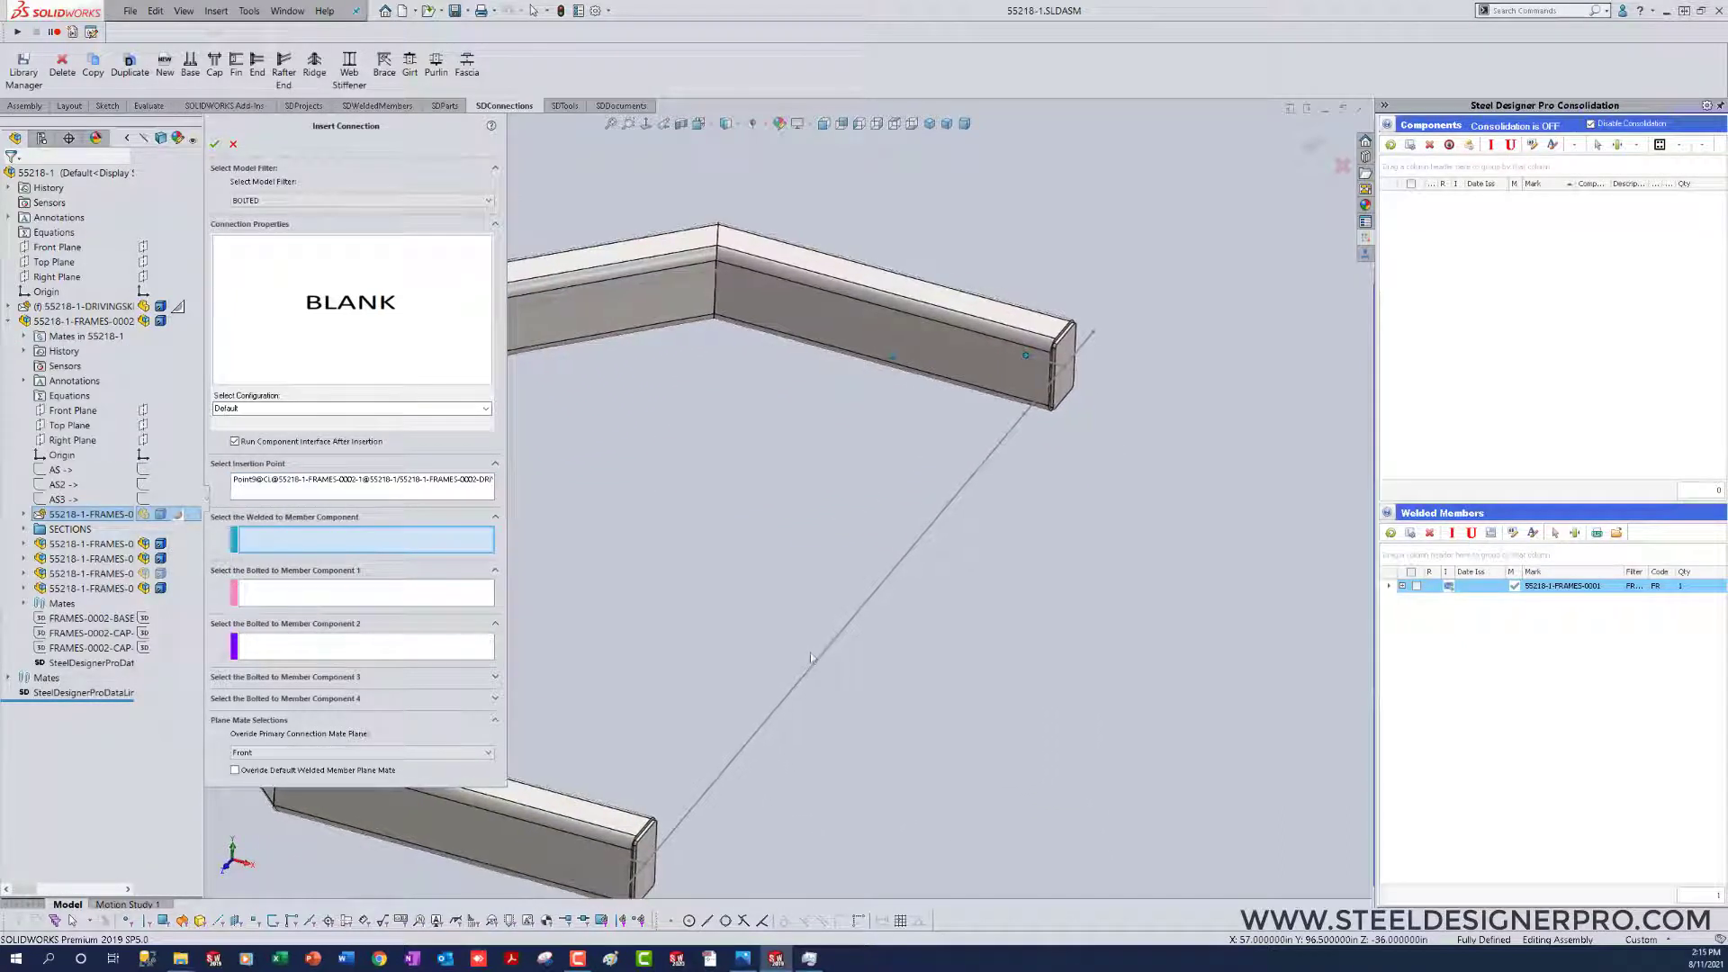
click(915, 365)
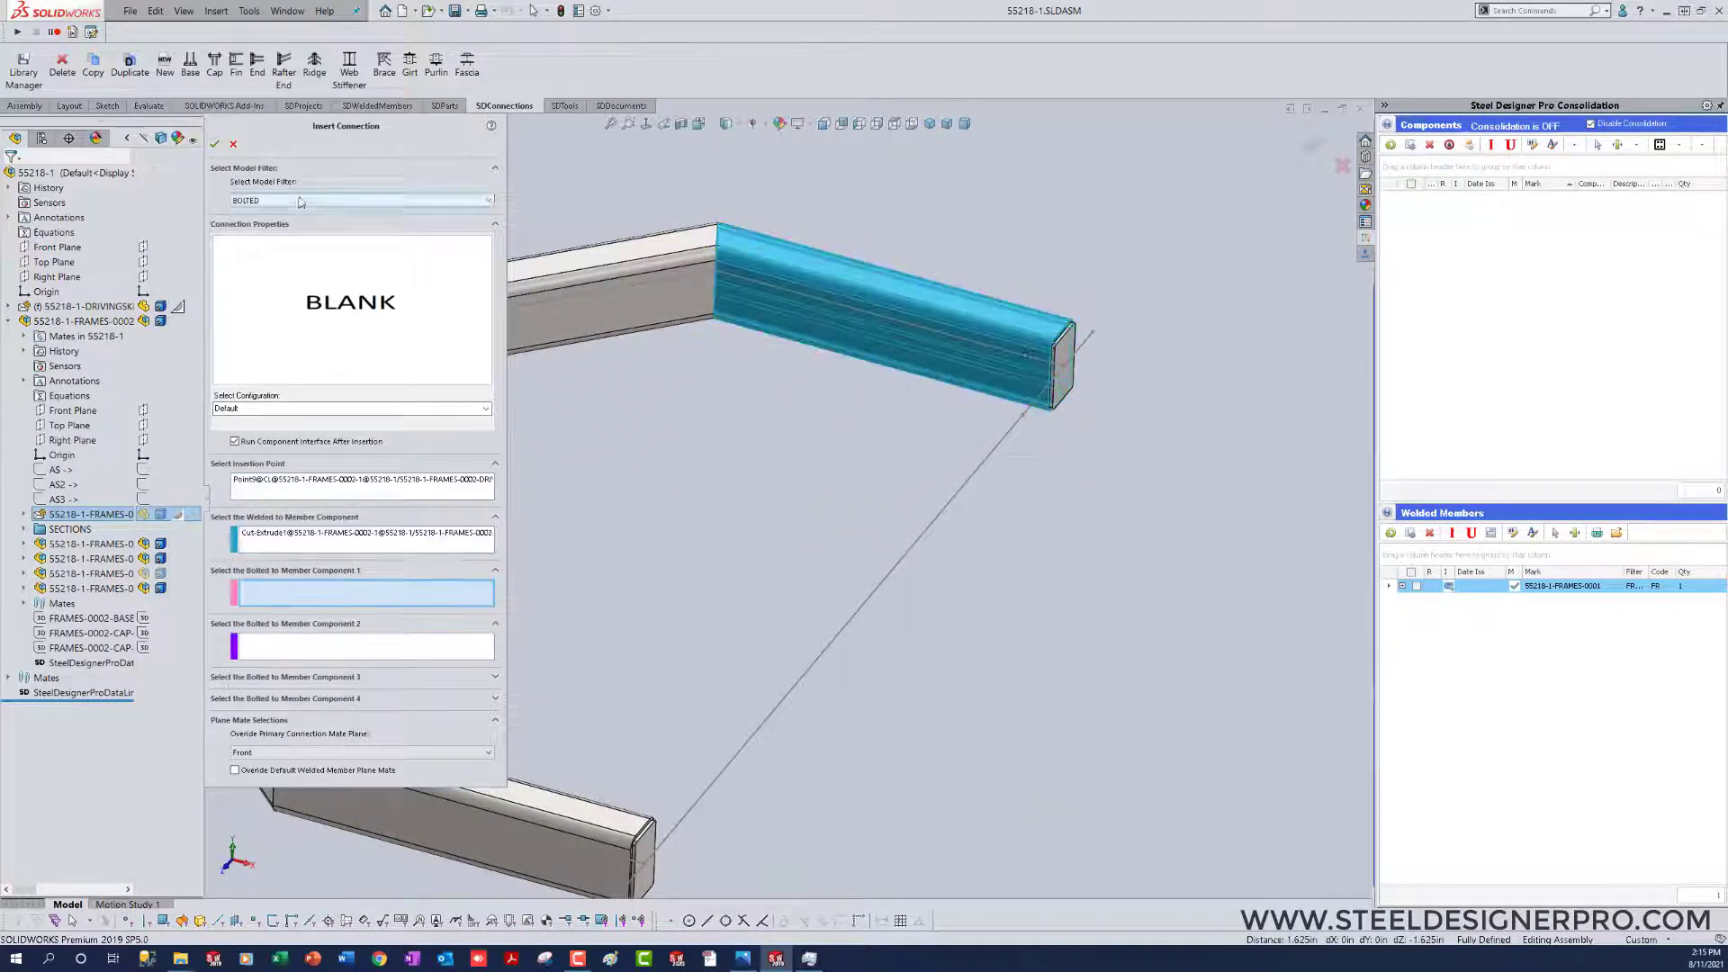
click(216, 145)
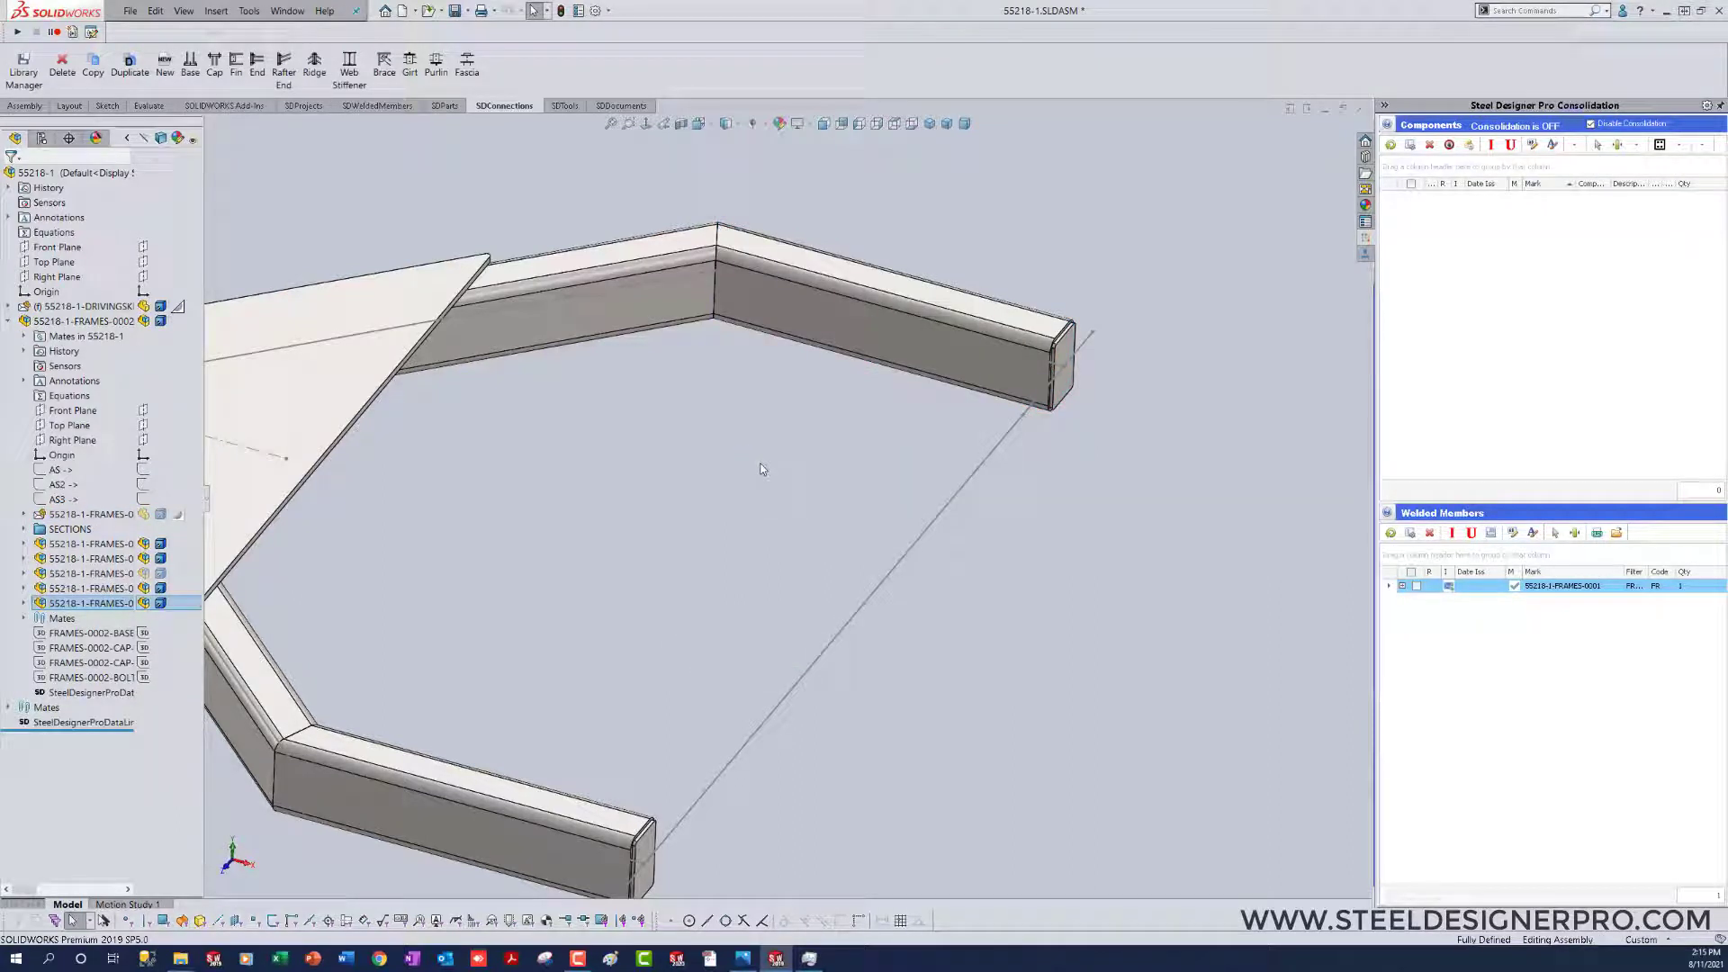
Step: Examine the new bolted connection's contents in the feature tree and open the BOLTED-CONNECTIONS-0001 subassembly in its own window
drag(206, 522, 388, 522)
click(113, 603)
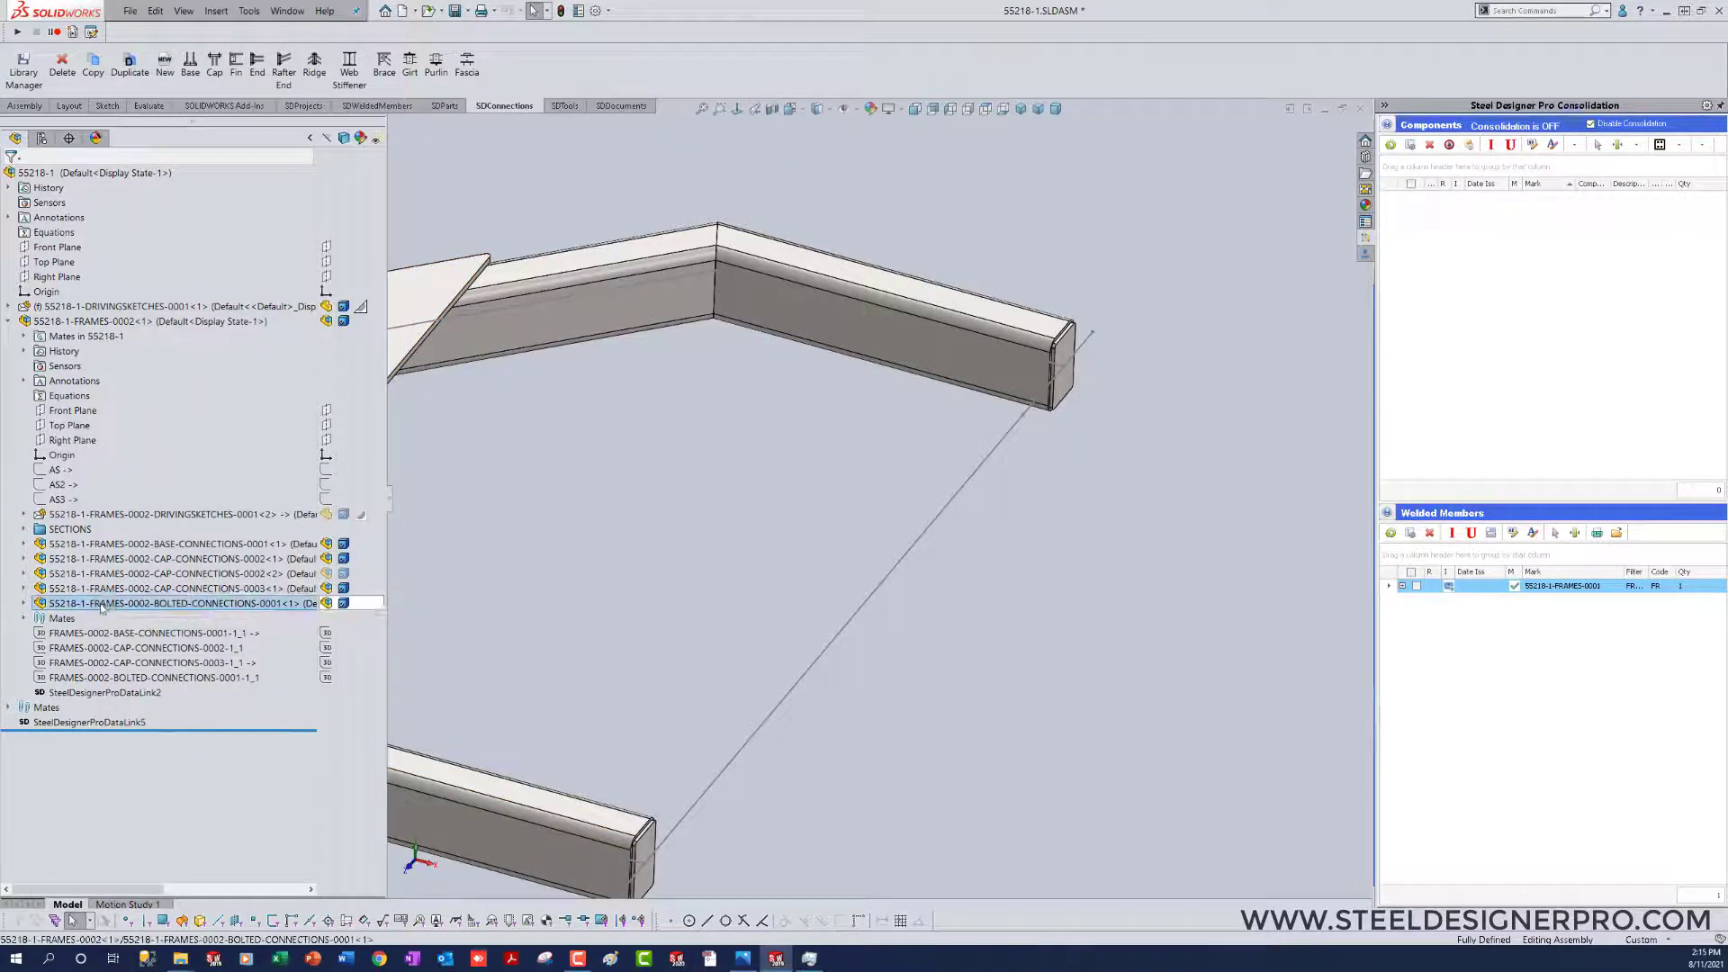
click(117, 678)
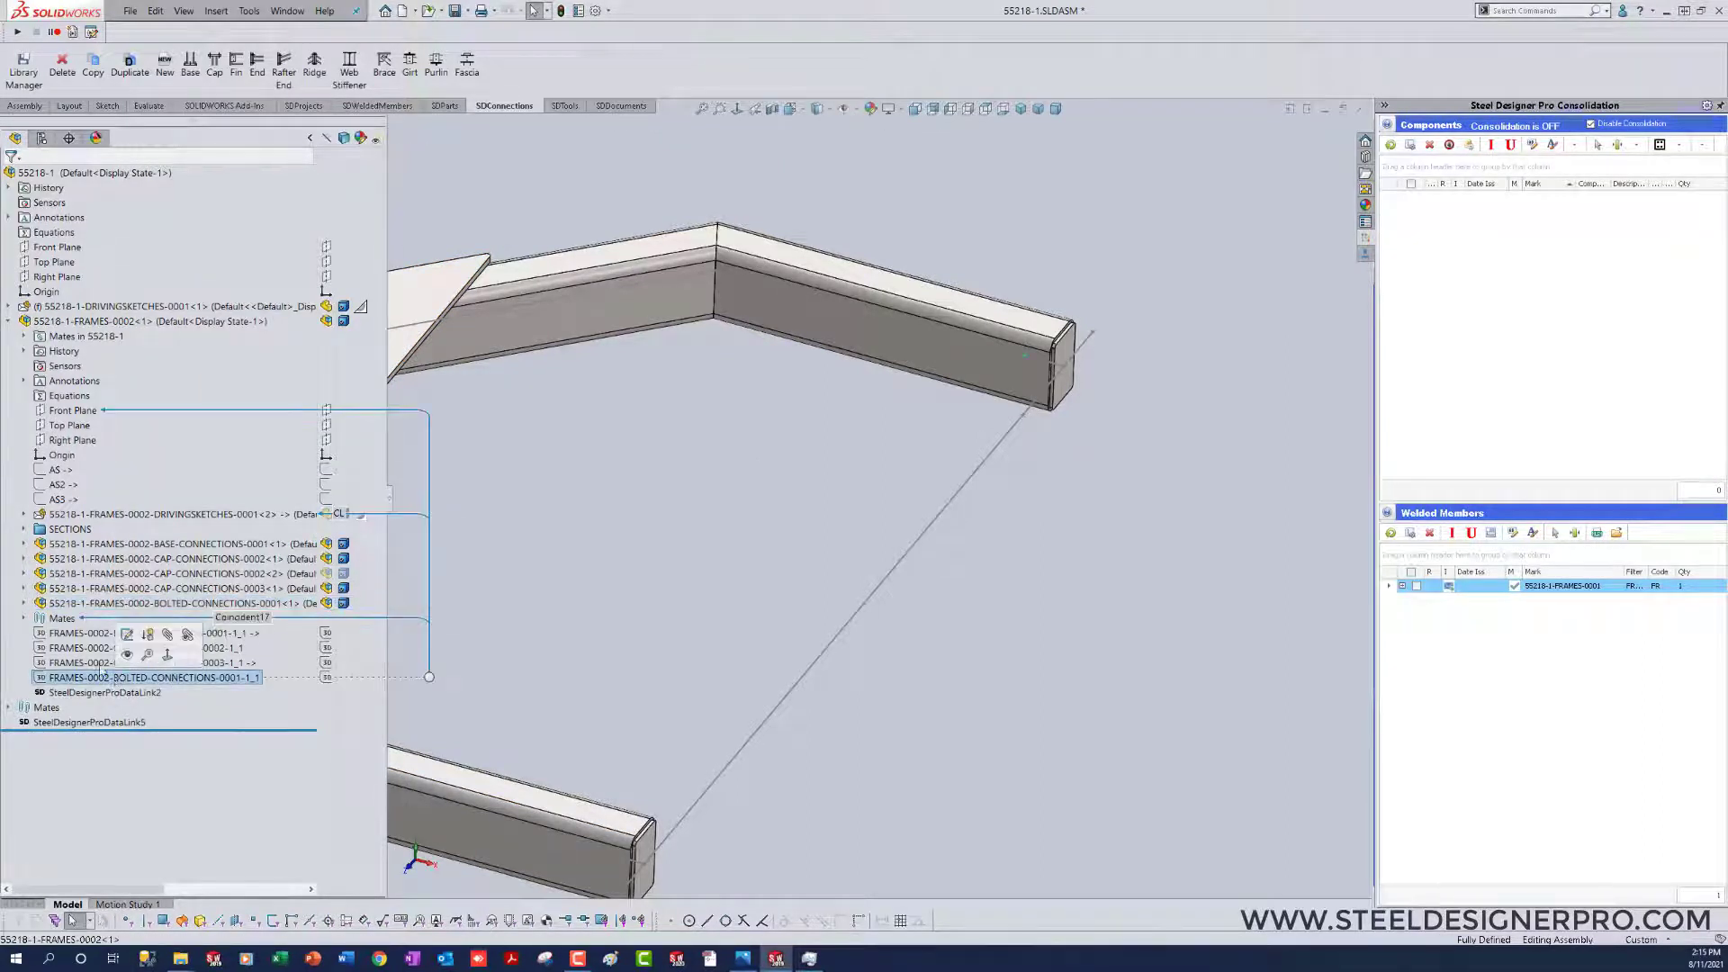
click(24, 603)
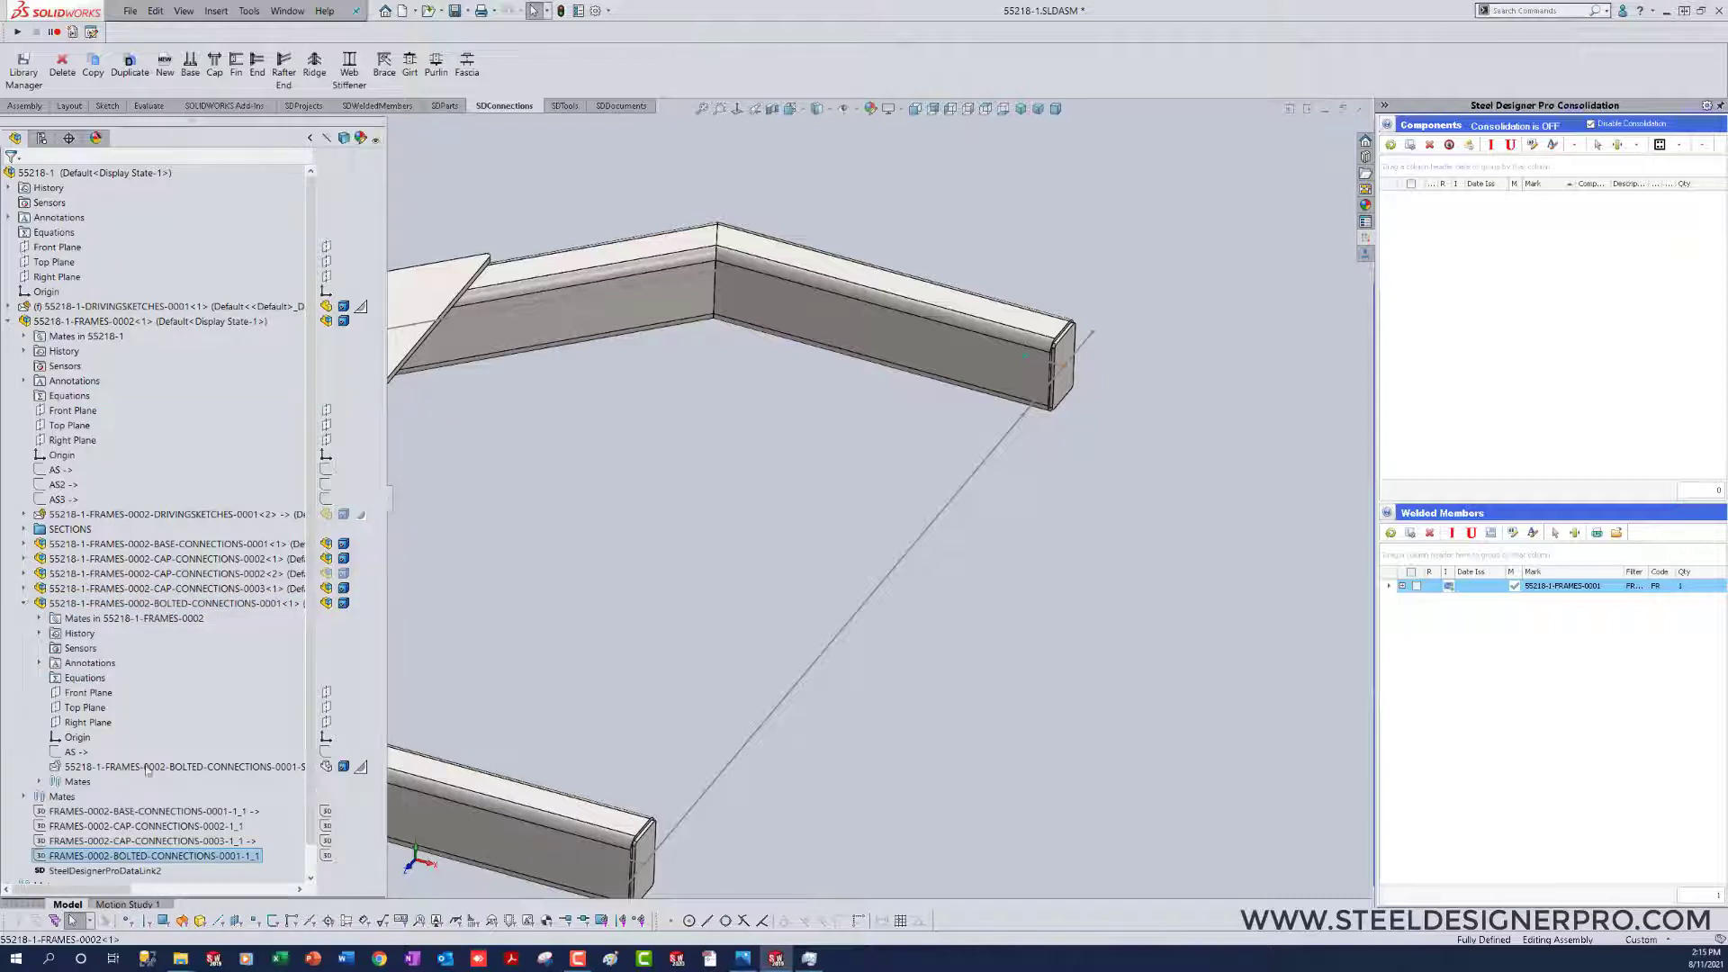
click(80, 752)
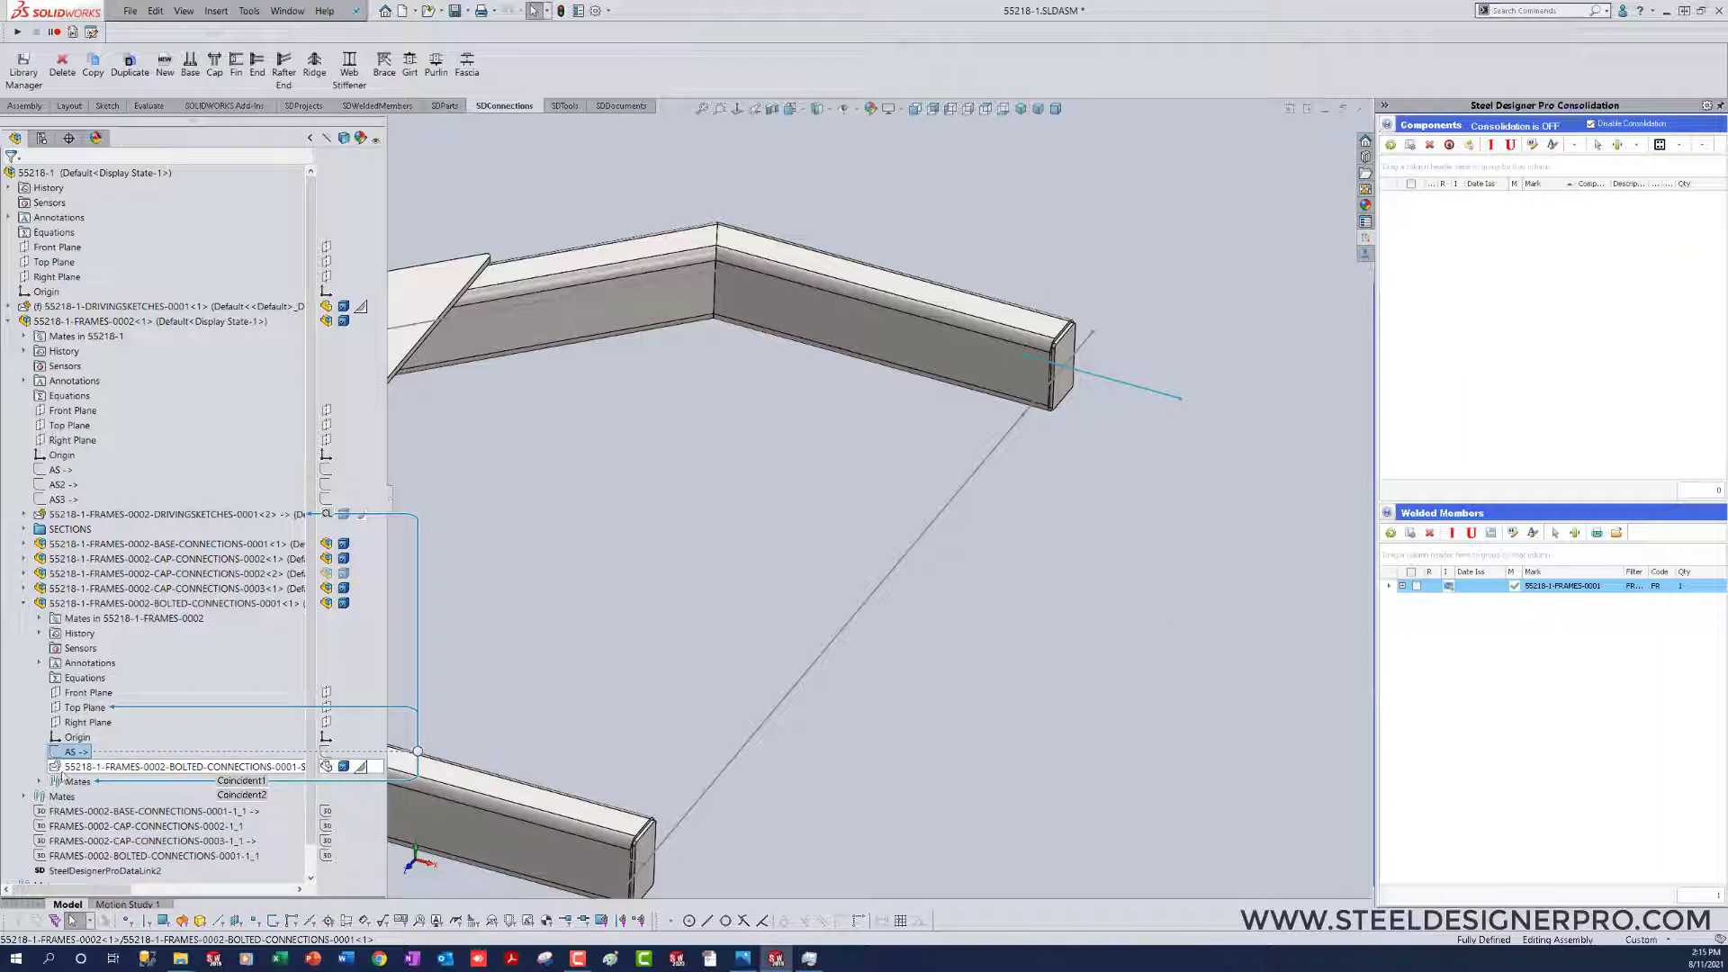
click(139, 609)
right_click(139, 609)
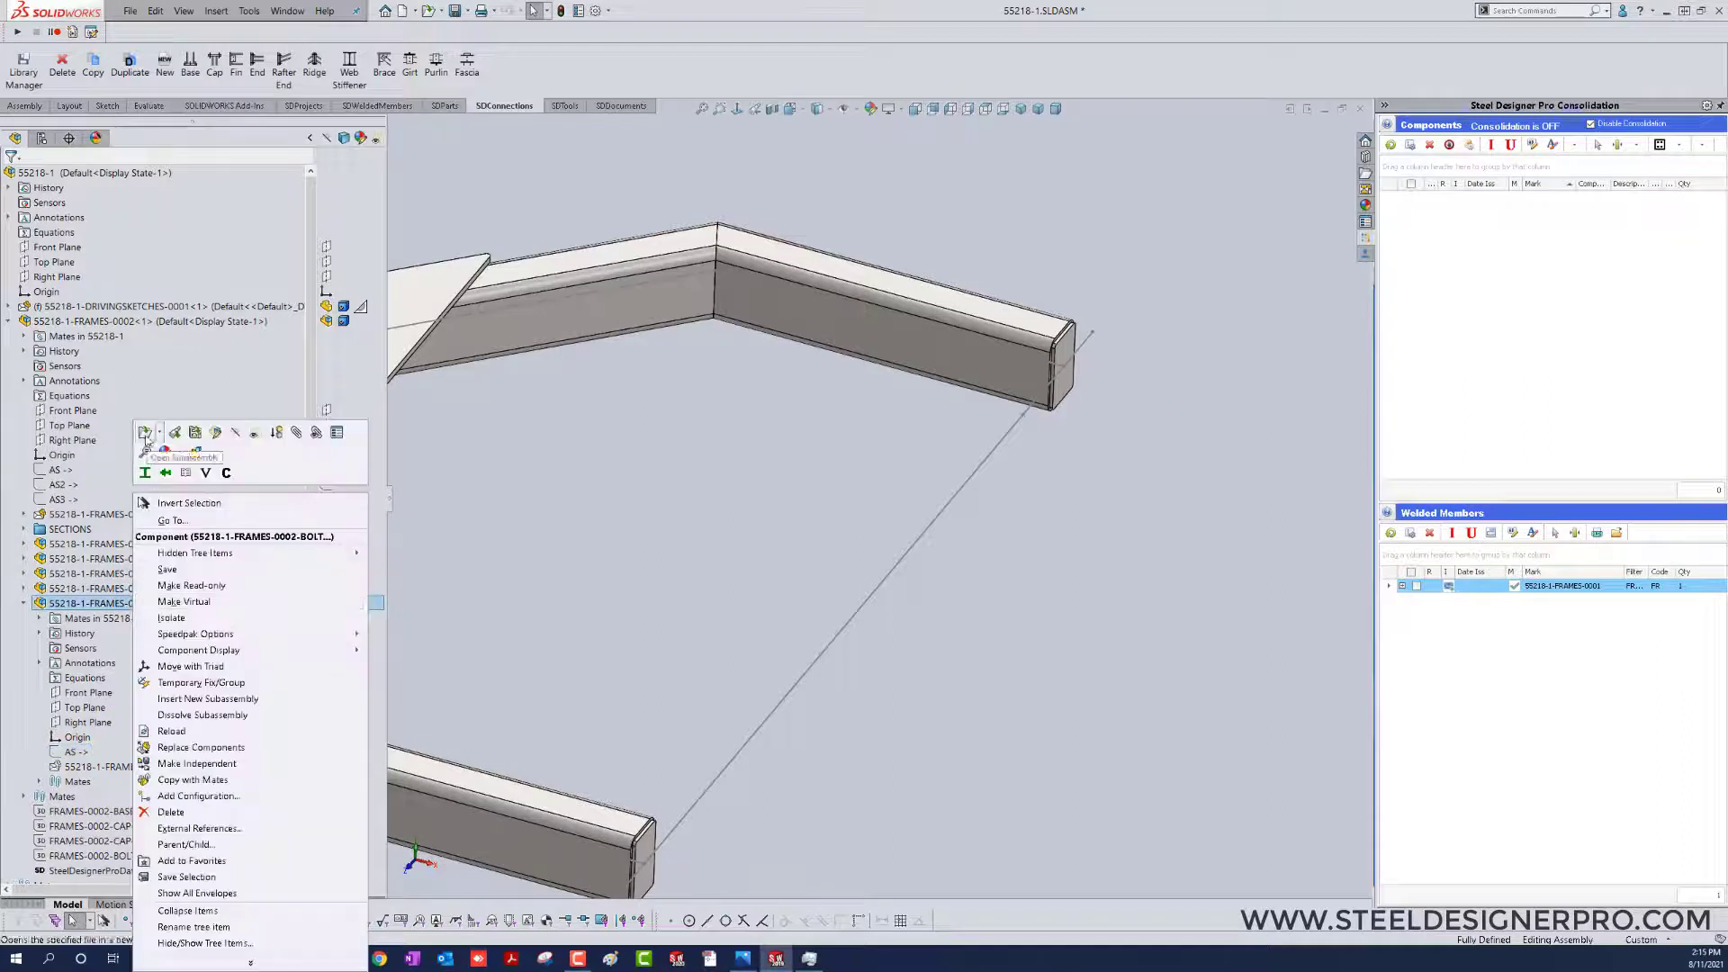
click(149, 442)
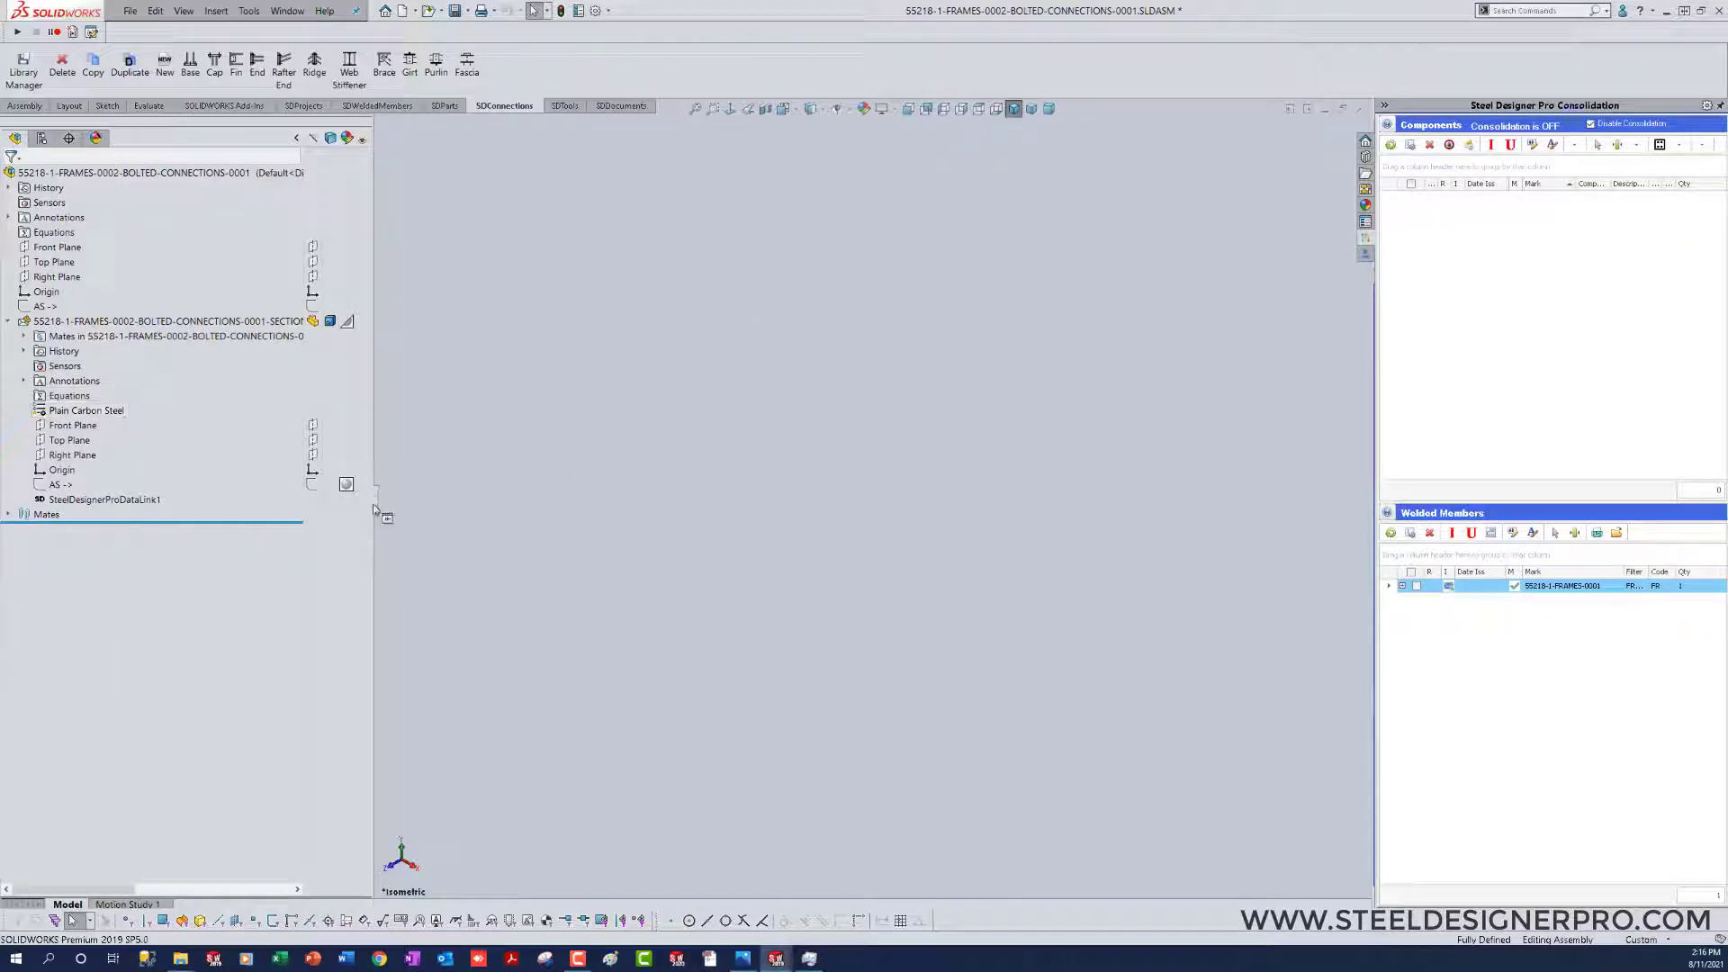
Step: Open the bolted connection's SECTIONS-0001 part in its own window
mouse_move(382, 504)
mouse_down()
mouse_move(486, 500)
mouse_move(414, 495)
mouse_up()
mouse_move(293, 328)
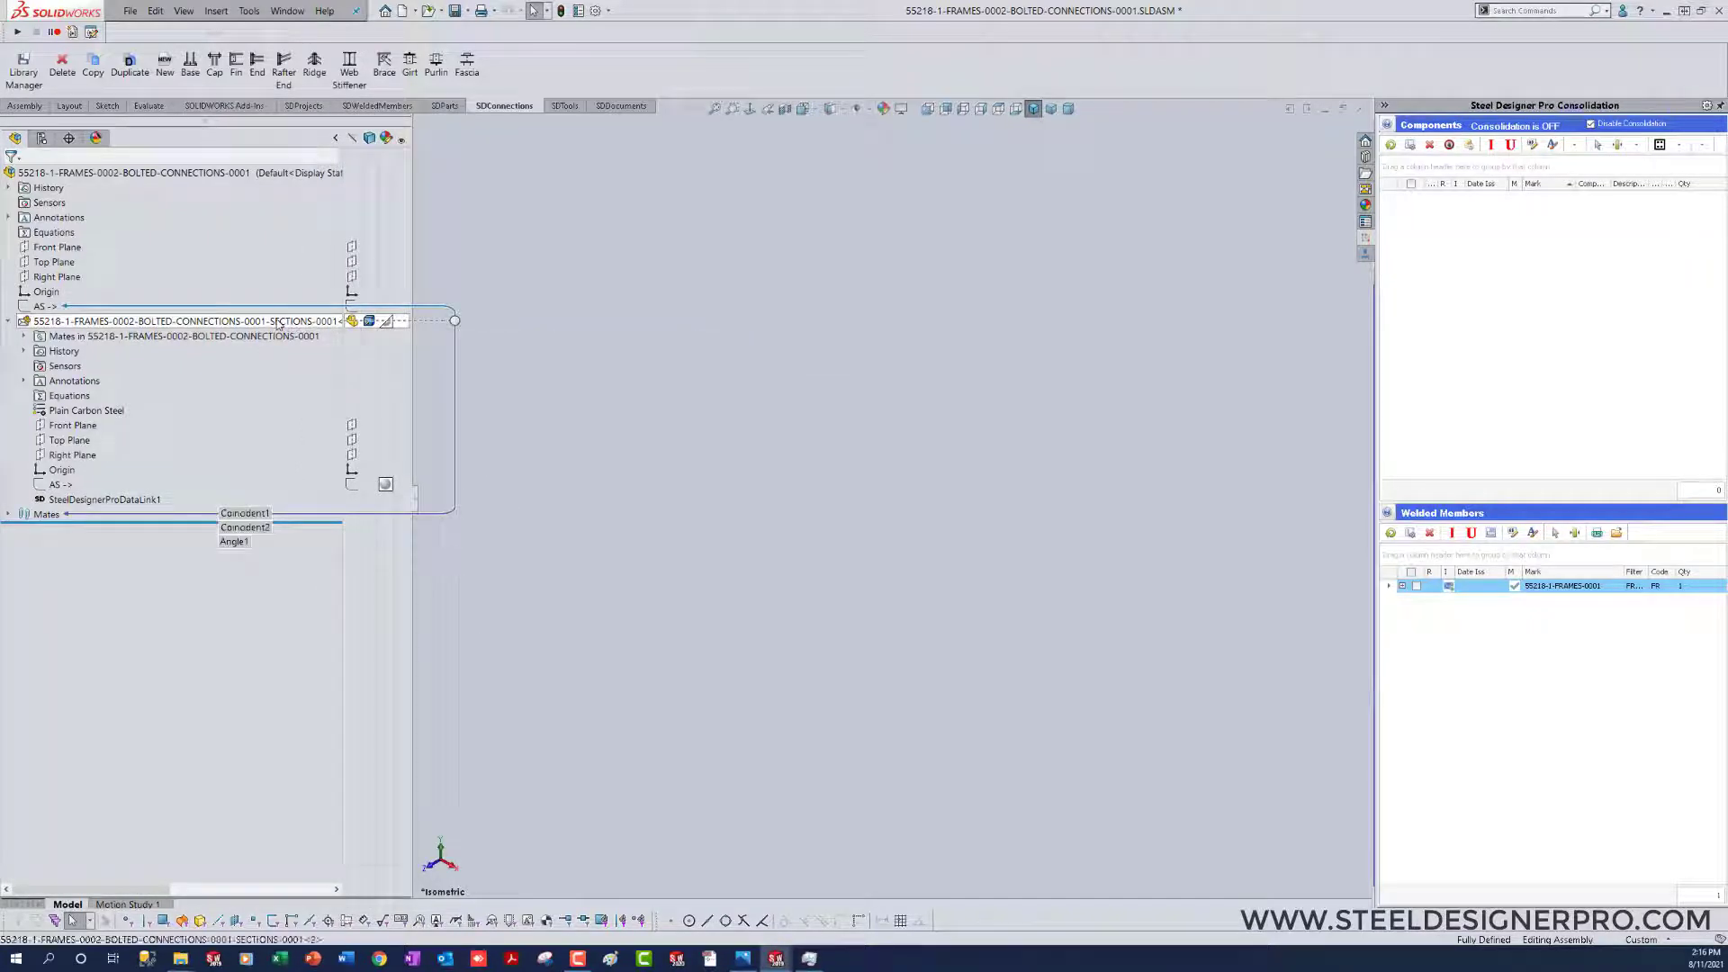
right_click(278, 323)
click(616, 565)
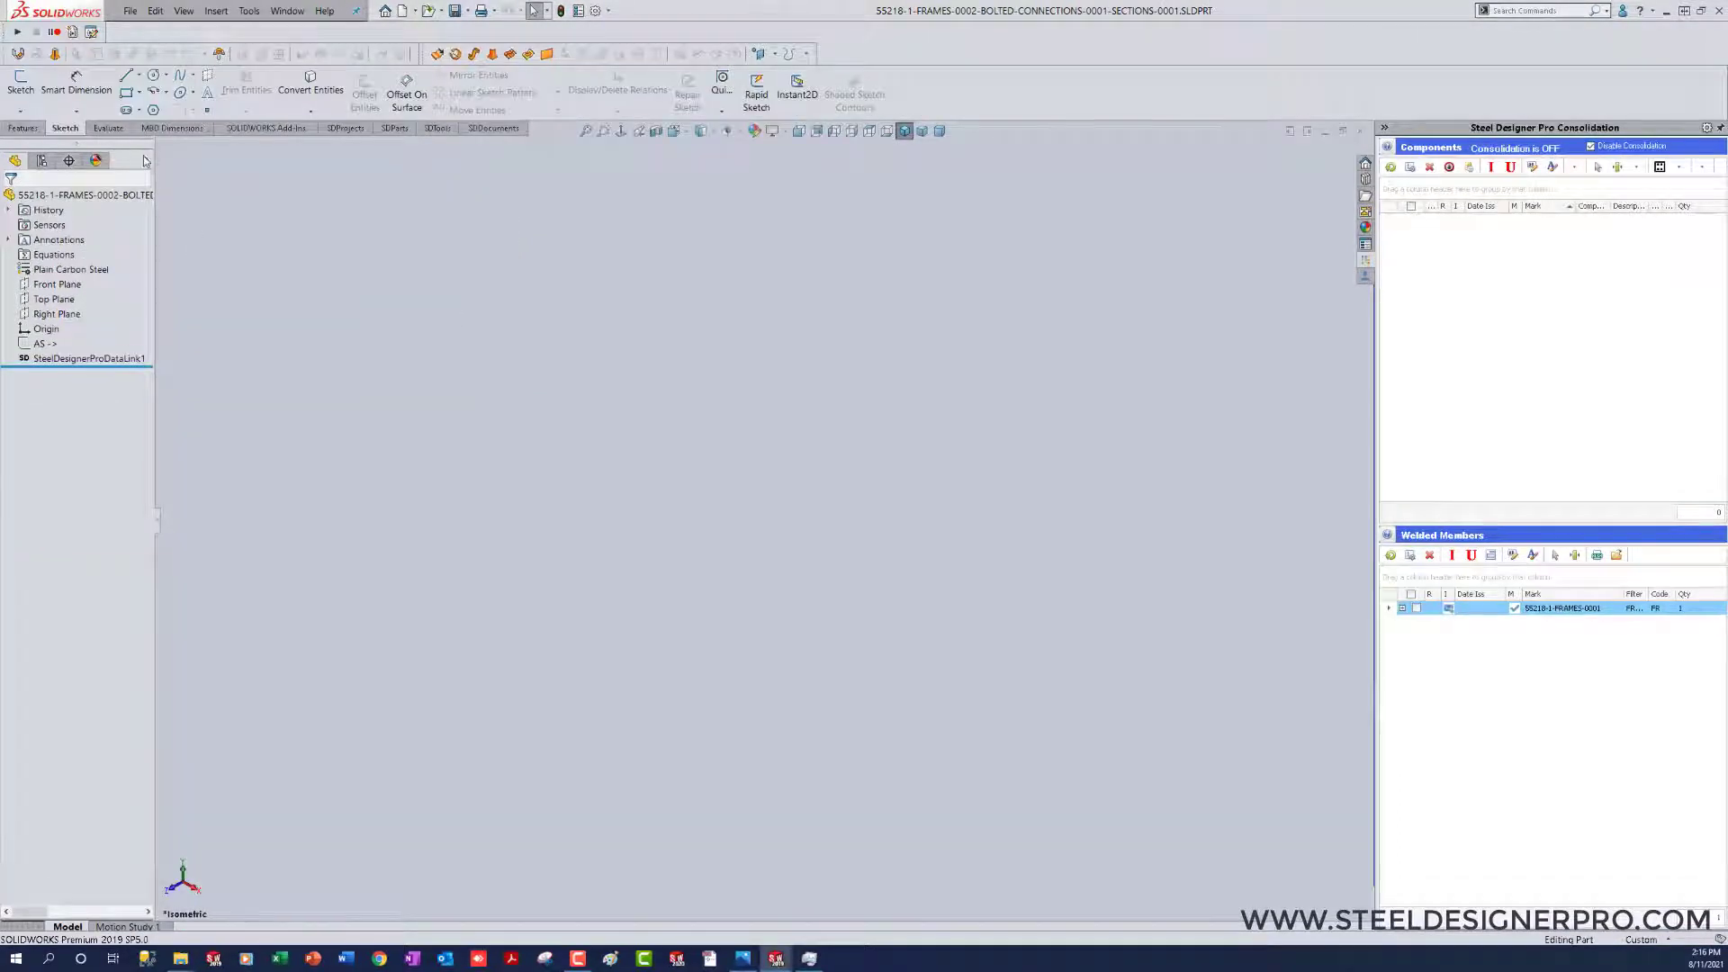
Step: Create an ASTM A500 HSS - Configured structural member, size HSS 7X3X1_2, along the AS sketch line
click(146, 160)
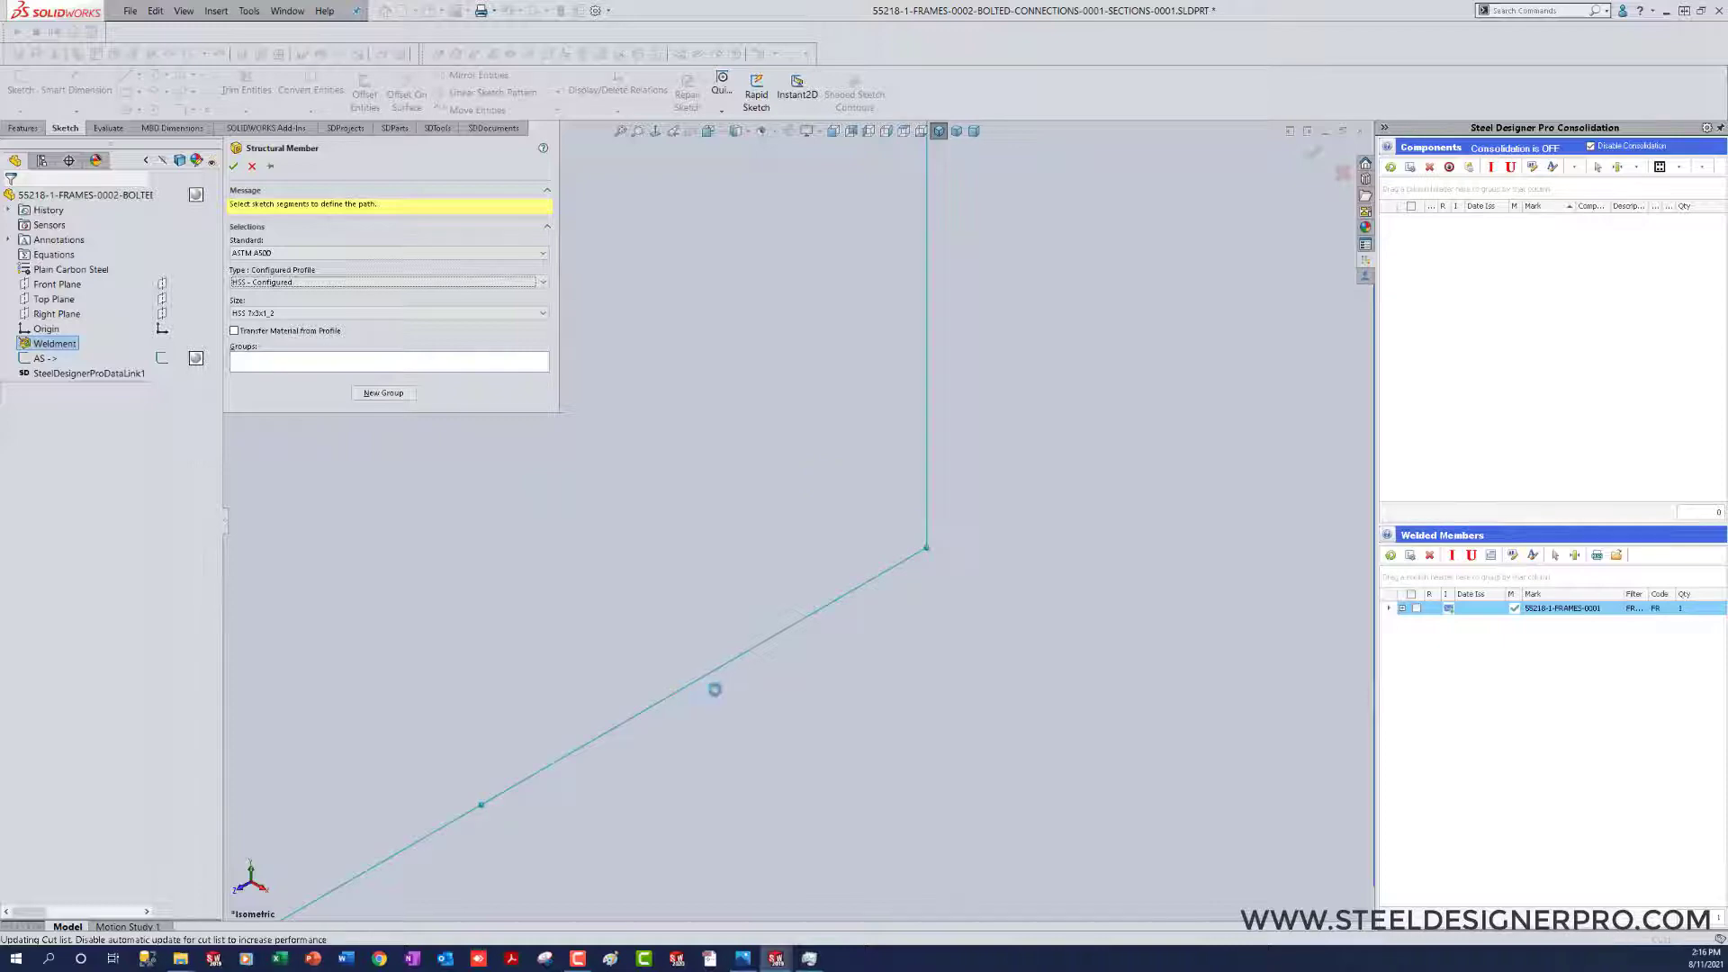
click(713, 687)
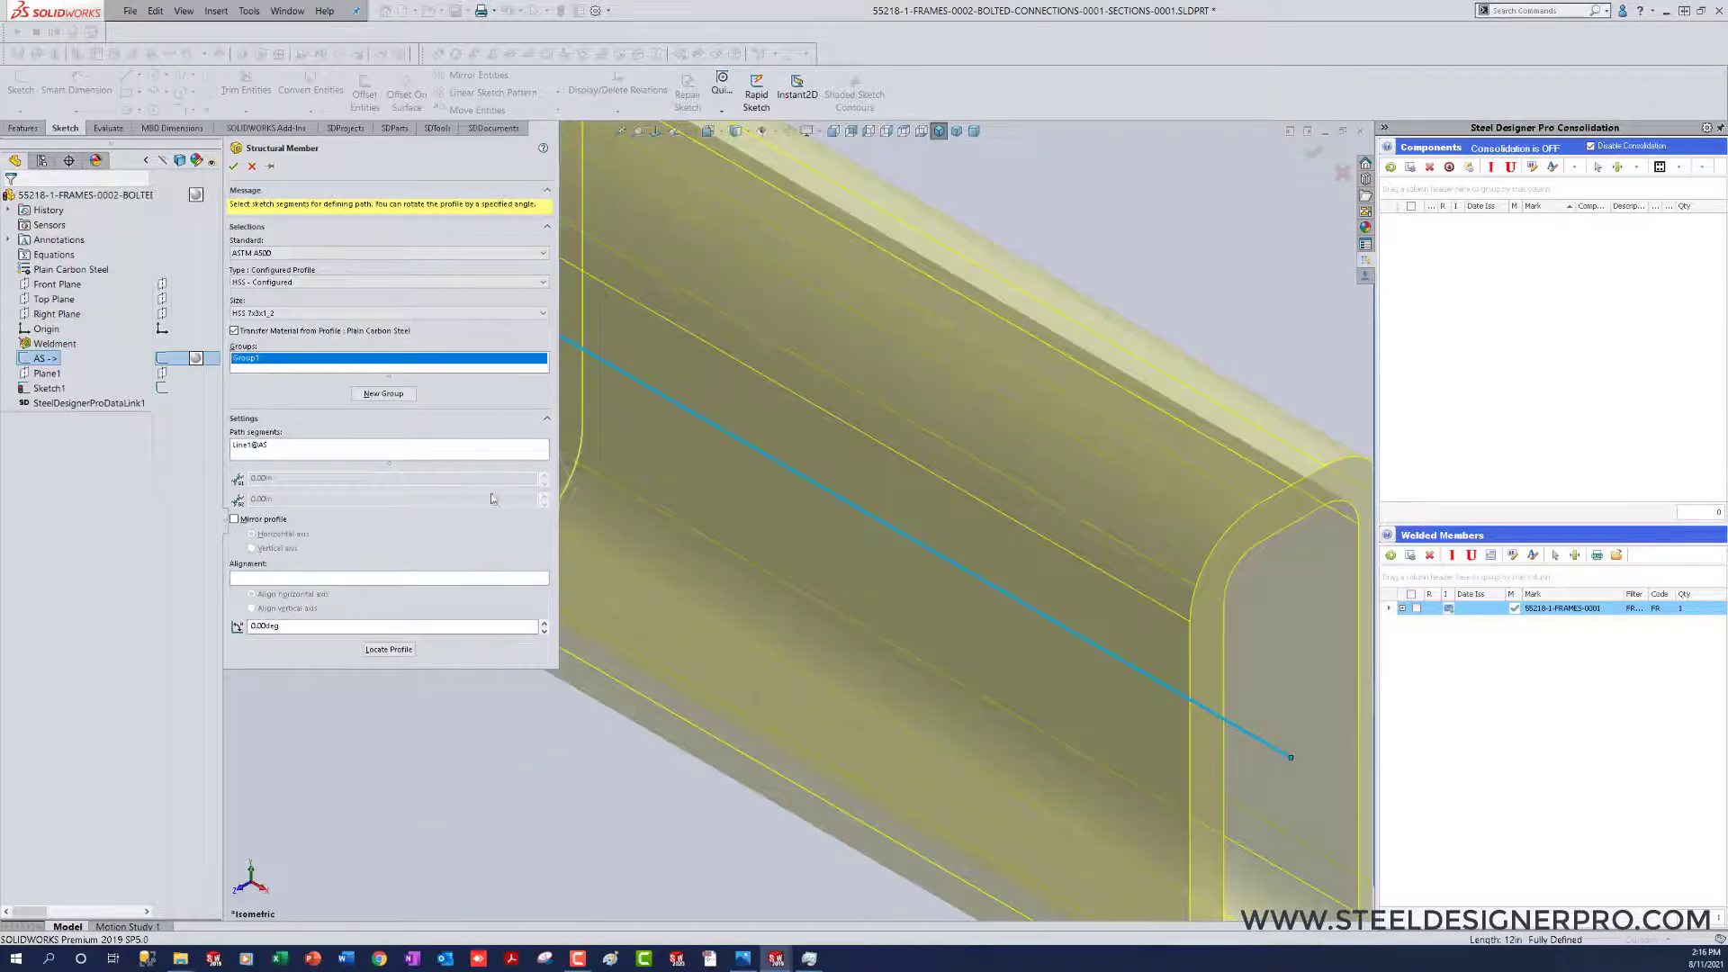
click(236, 168)
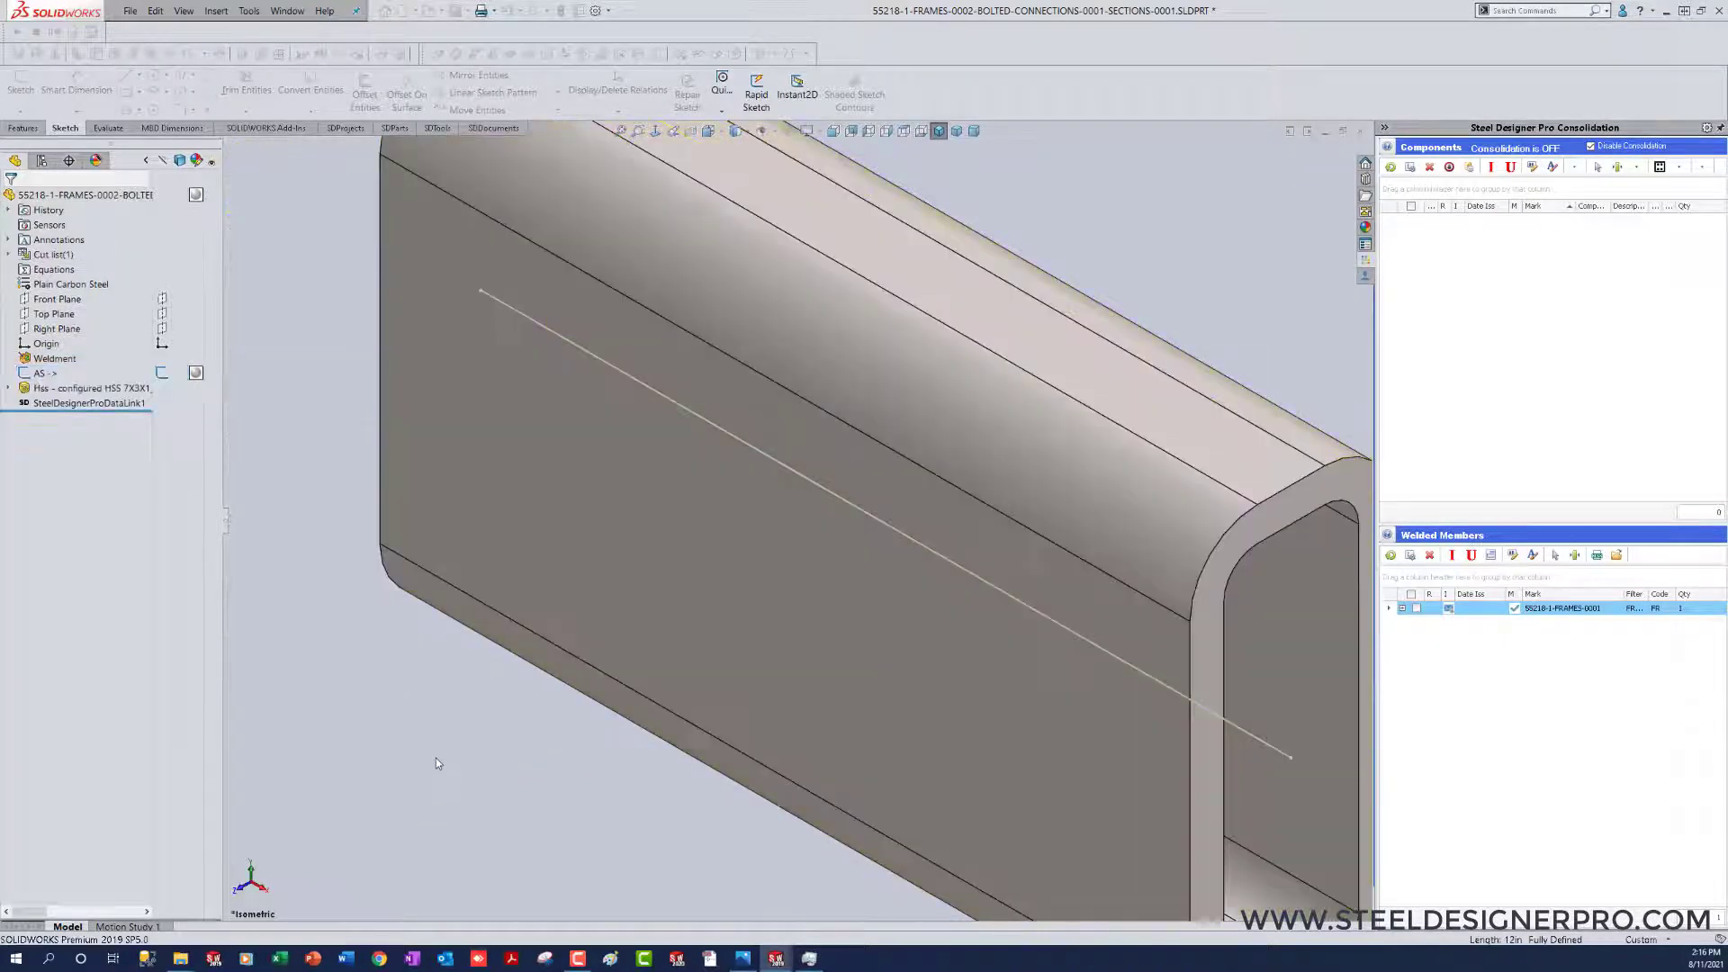
Step: Rename the structural member feature as WELDED
click(81, 388)
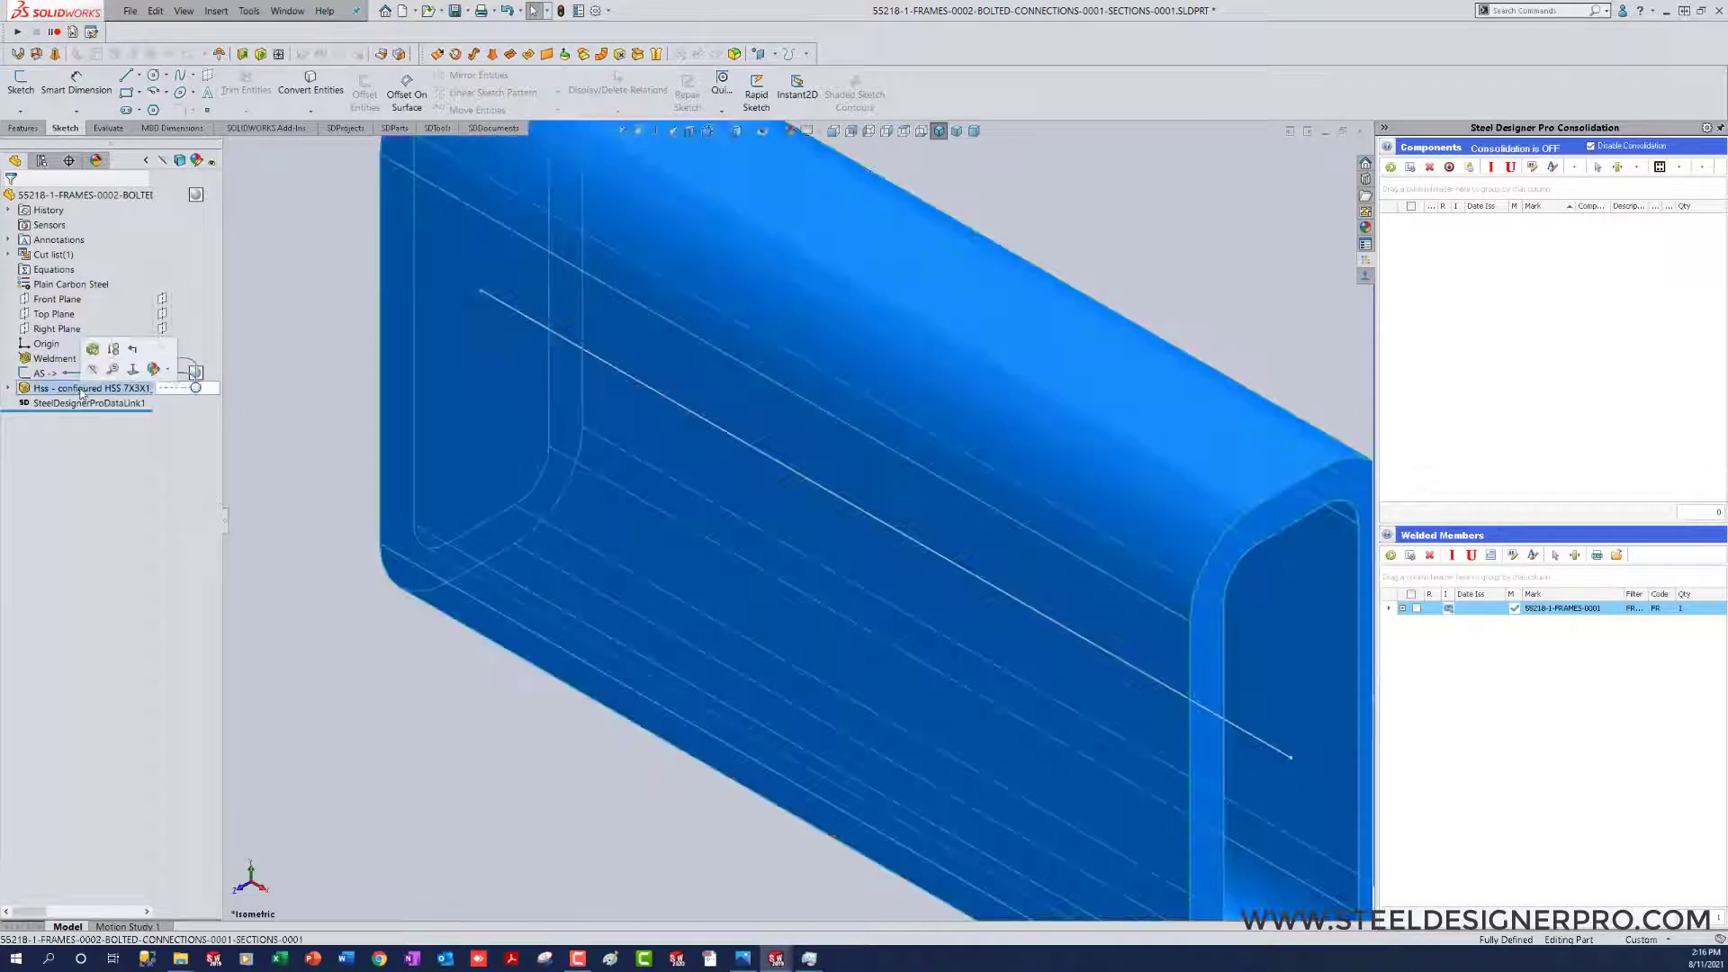
click(81, 388)
text(W)
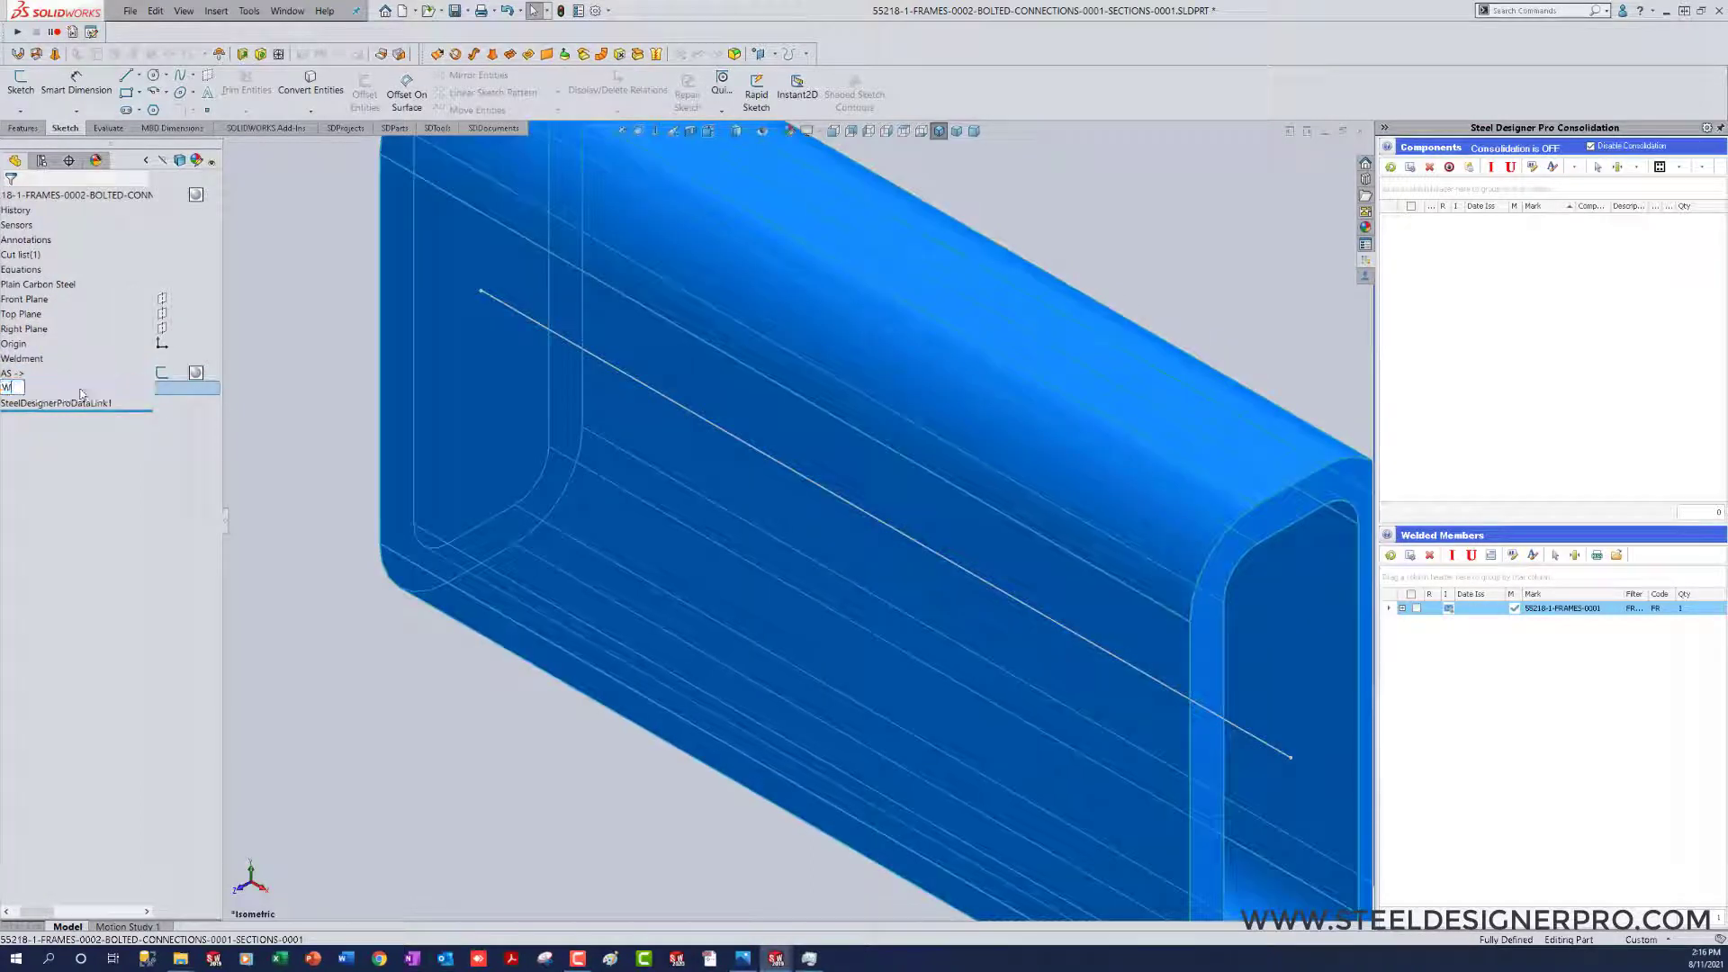
text(ELDED)
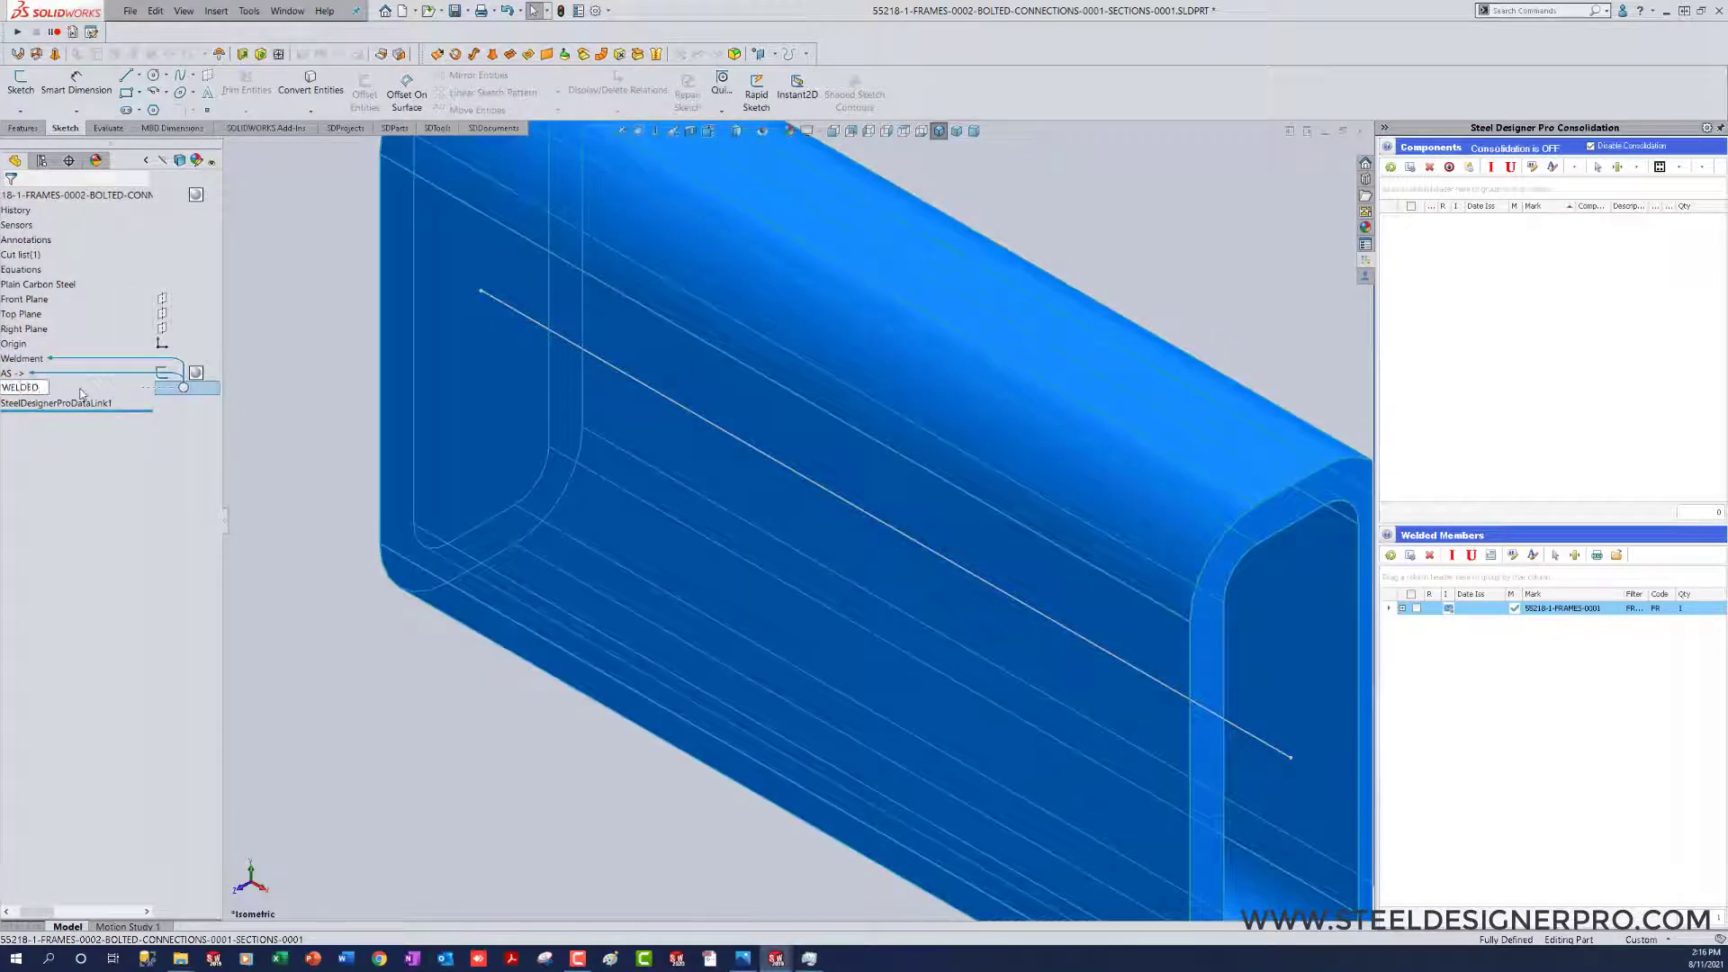
key(Return)
Step: Hide the AS sketch in the section part and return to the bolted connection assembly
middle_drag(326, 616, 313, 621)
click(312, 621)
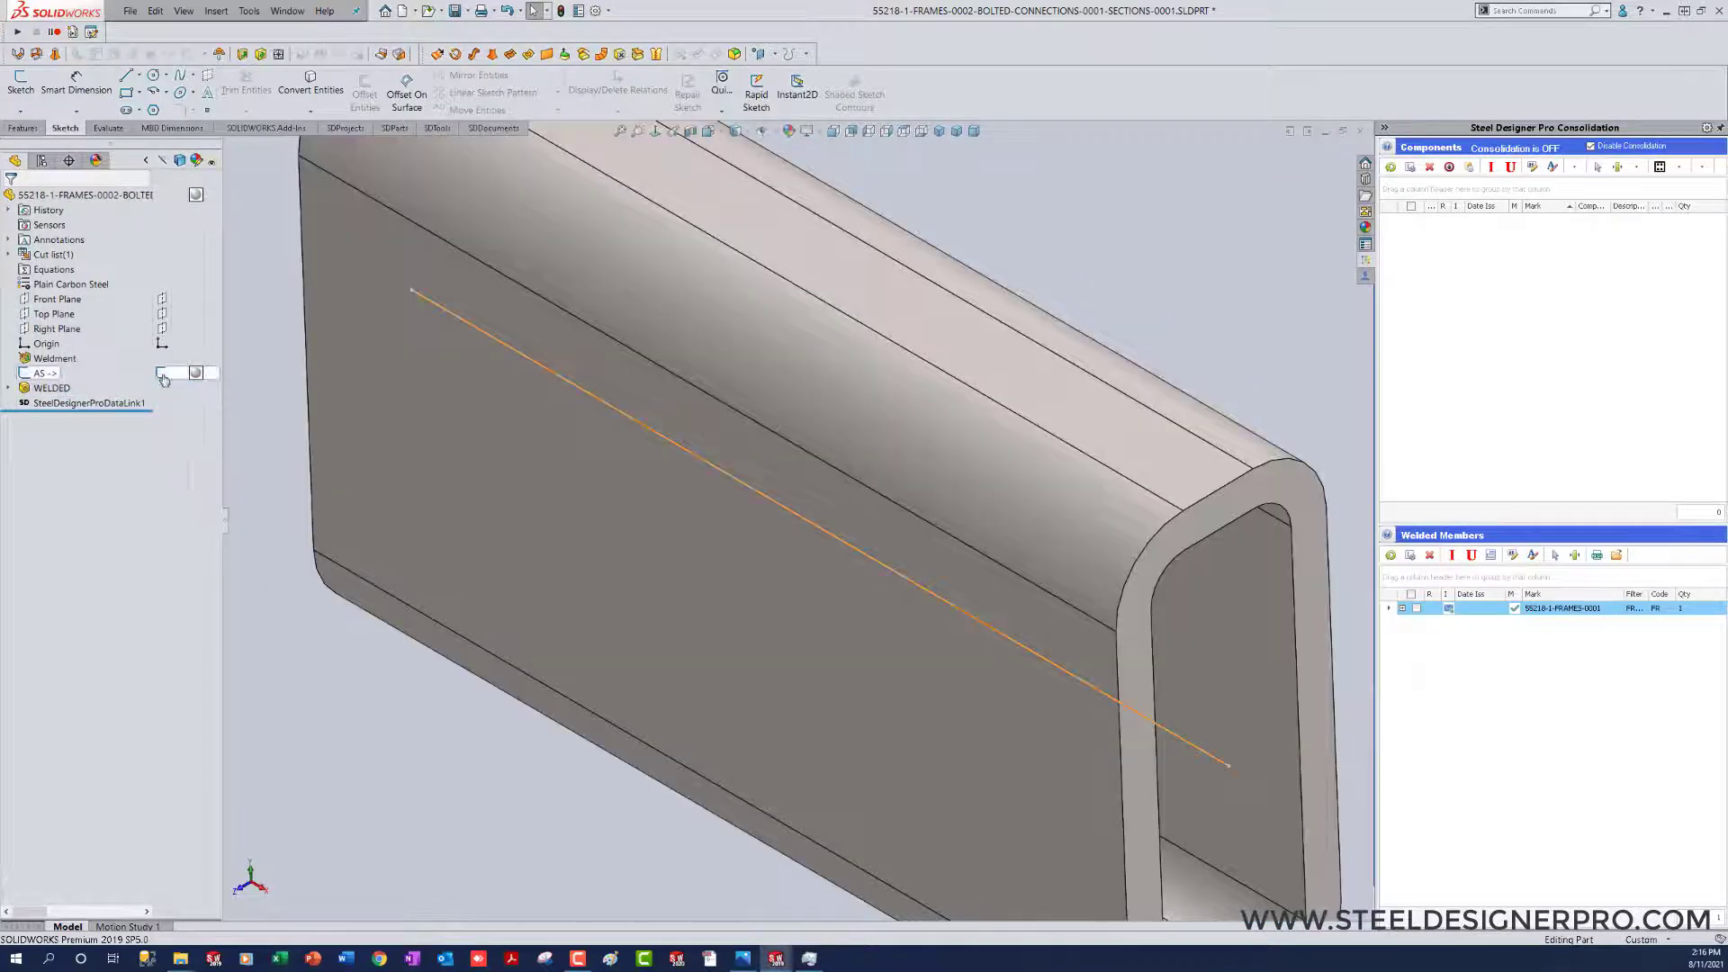
key(f)
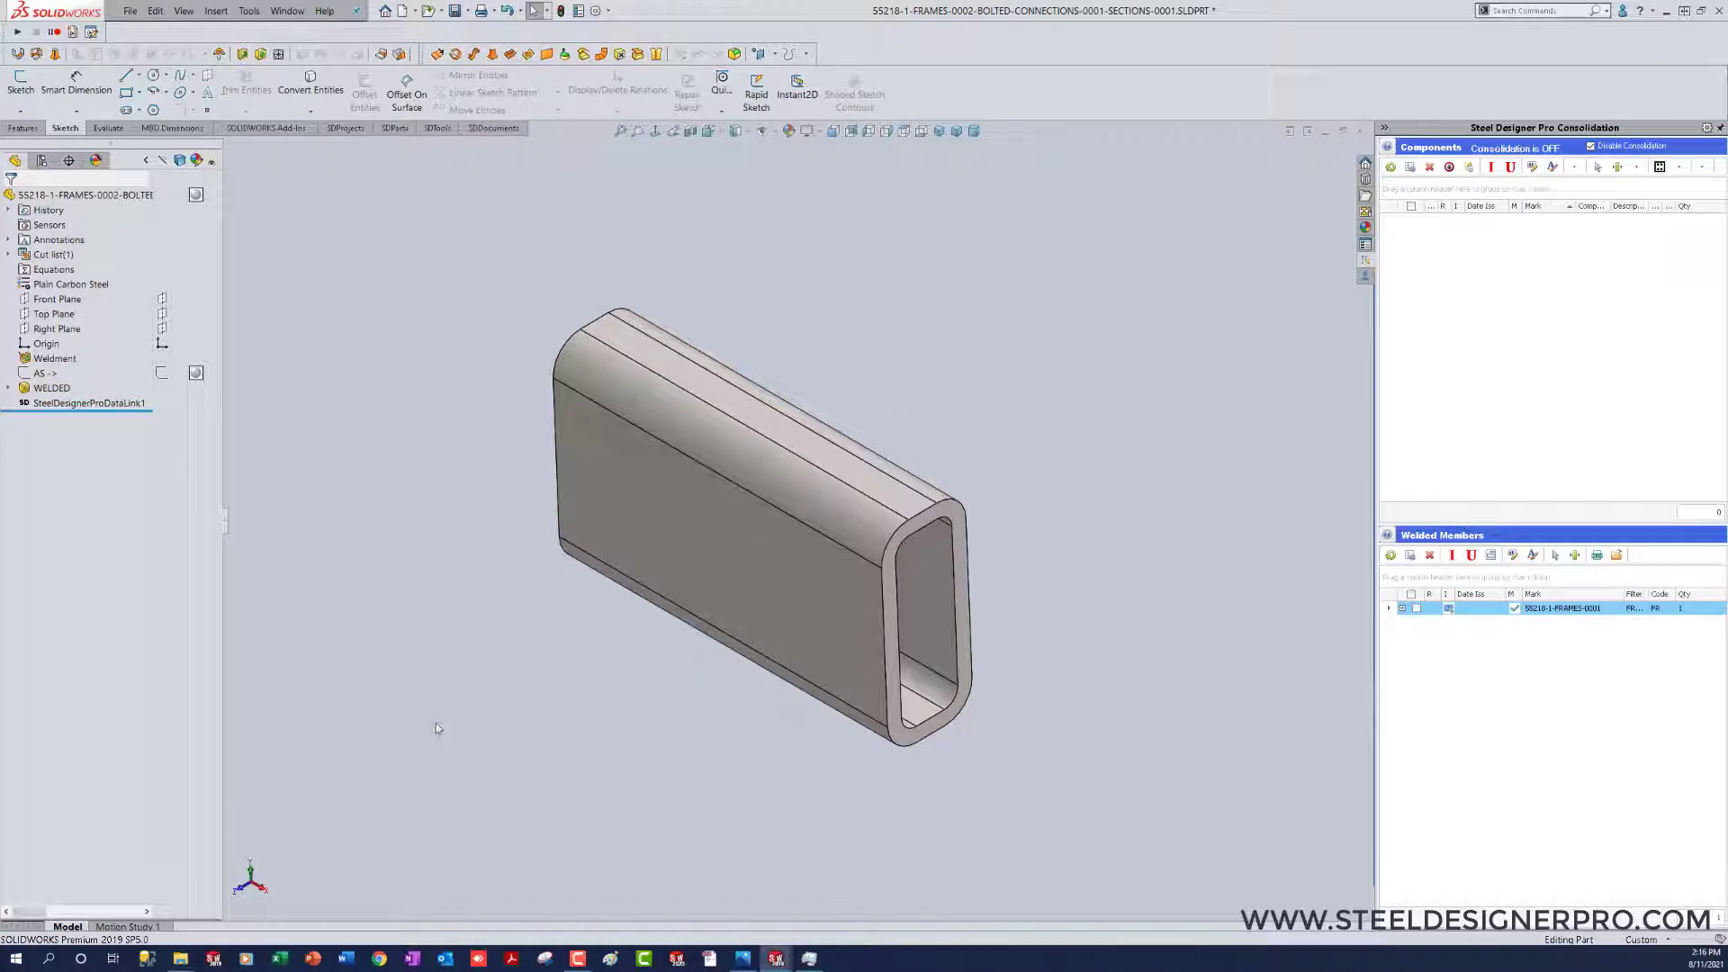
right_drag(436, 722, 613, 773)
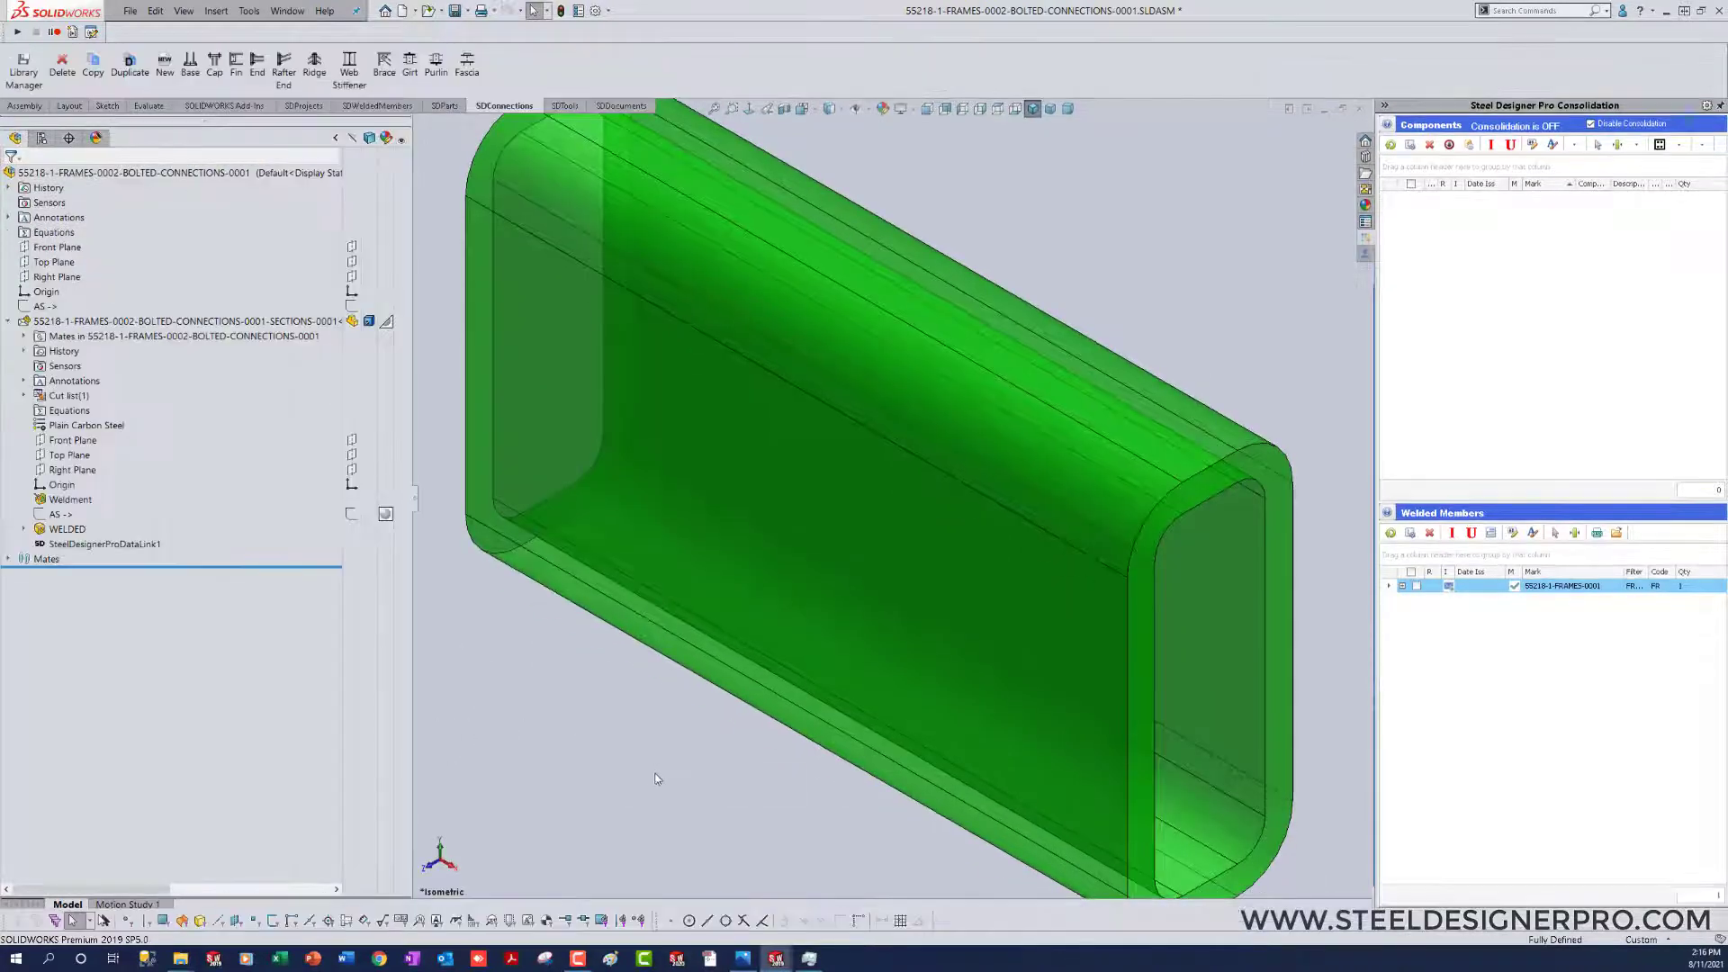
scroll(645, 770, up, 4)
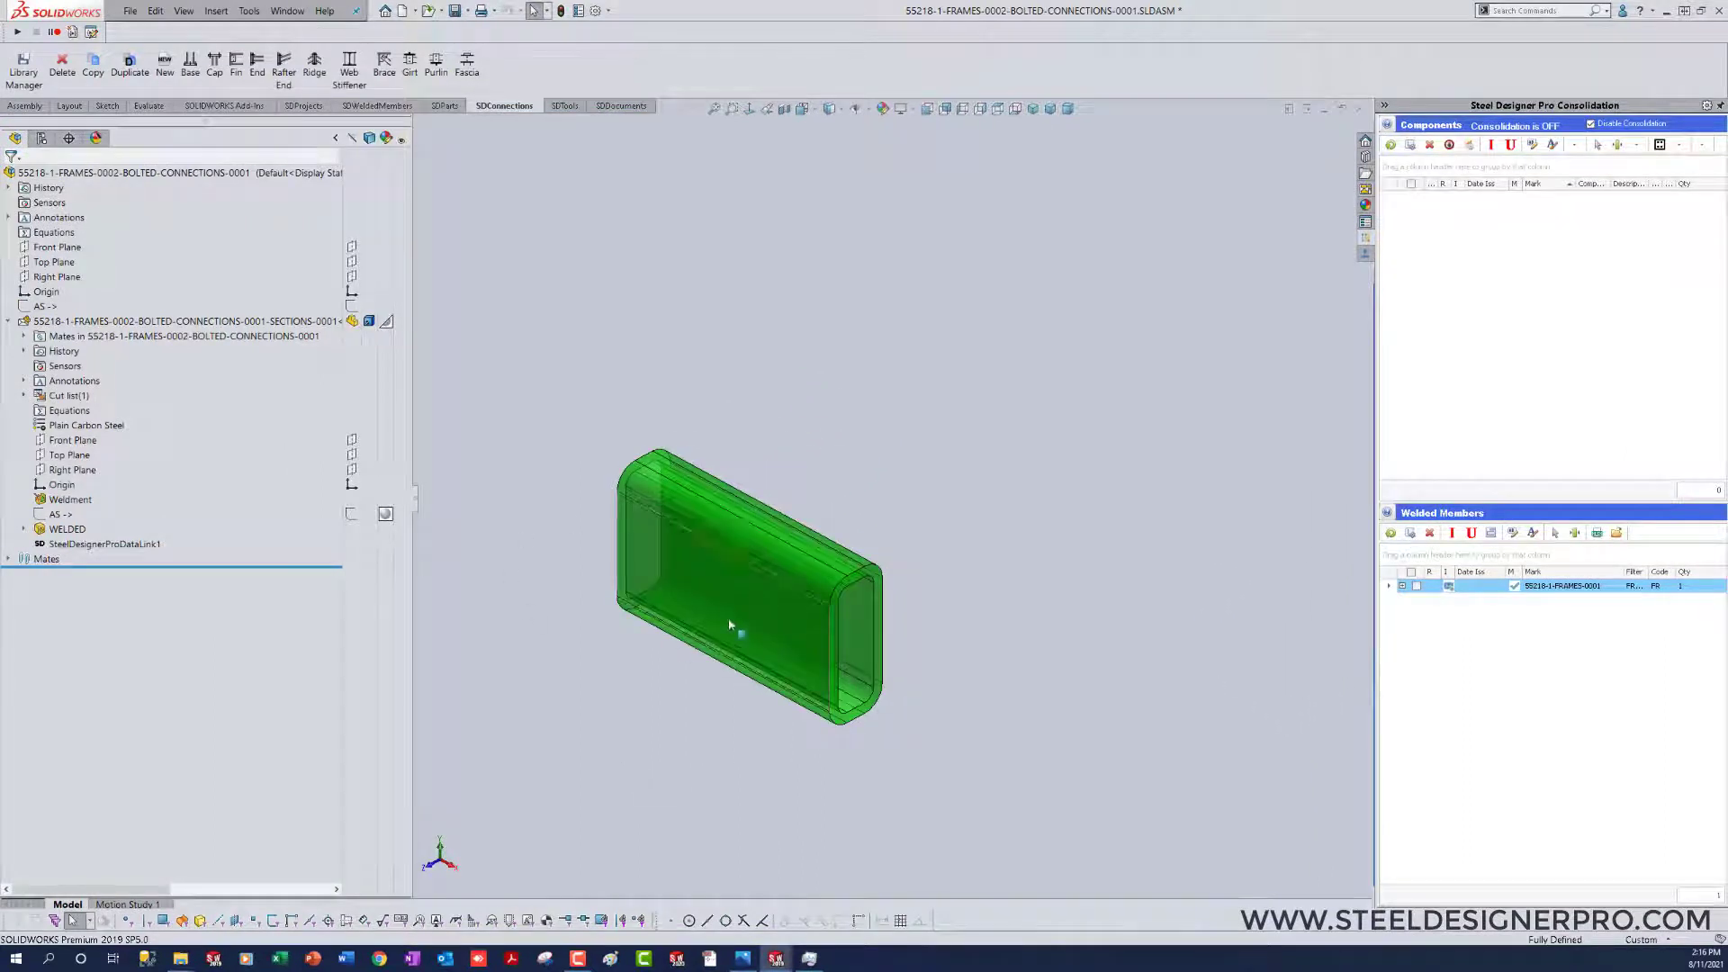
Step: Highlight the assembly origin to check its location and show the connection assembly's AS sketch
drag(416, 504, 256, 500)
click(56, 294)
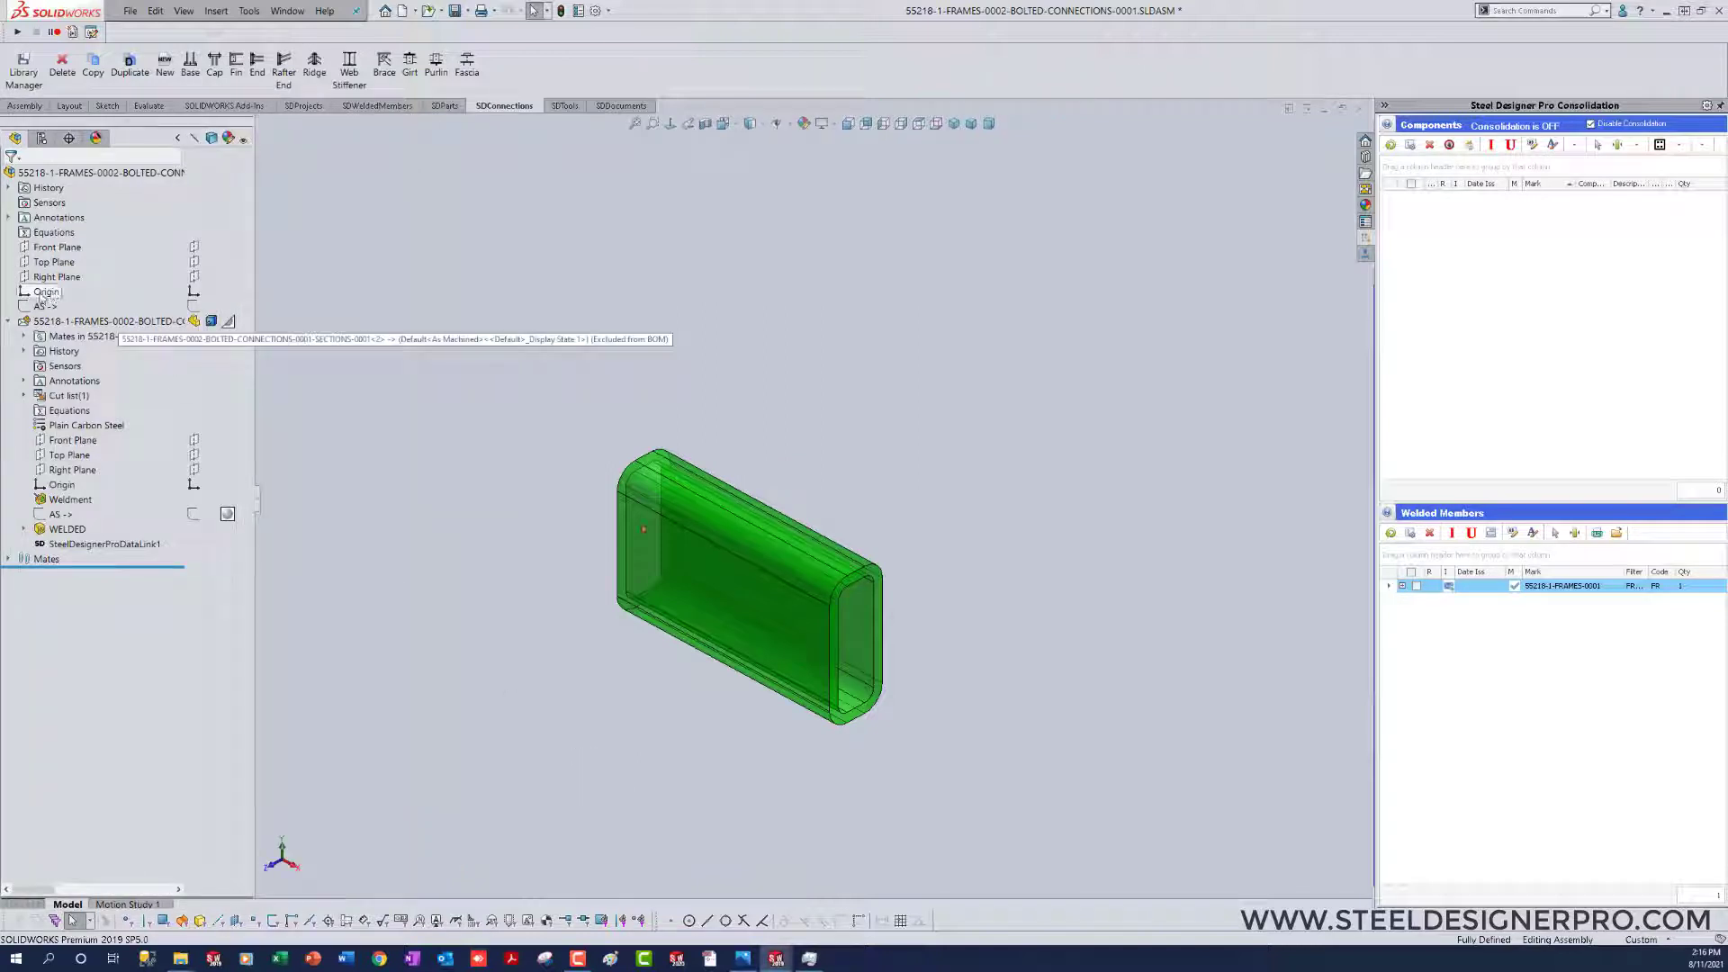
click(597, 741)
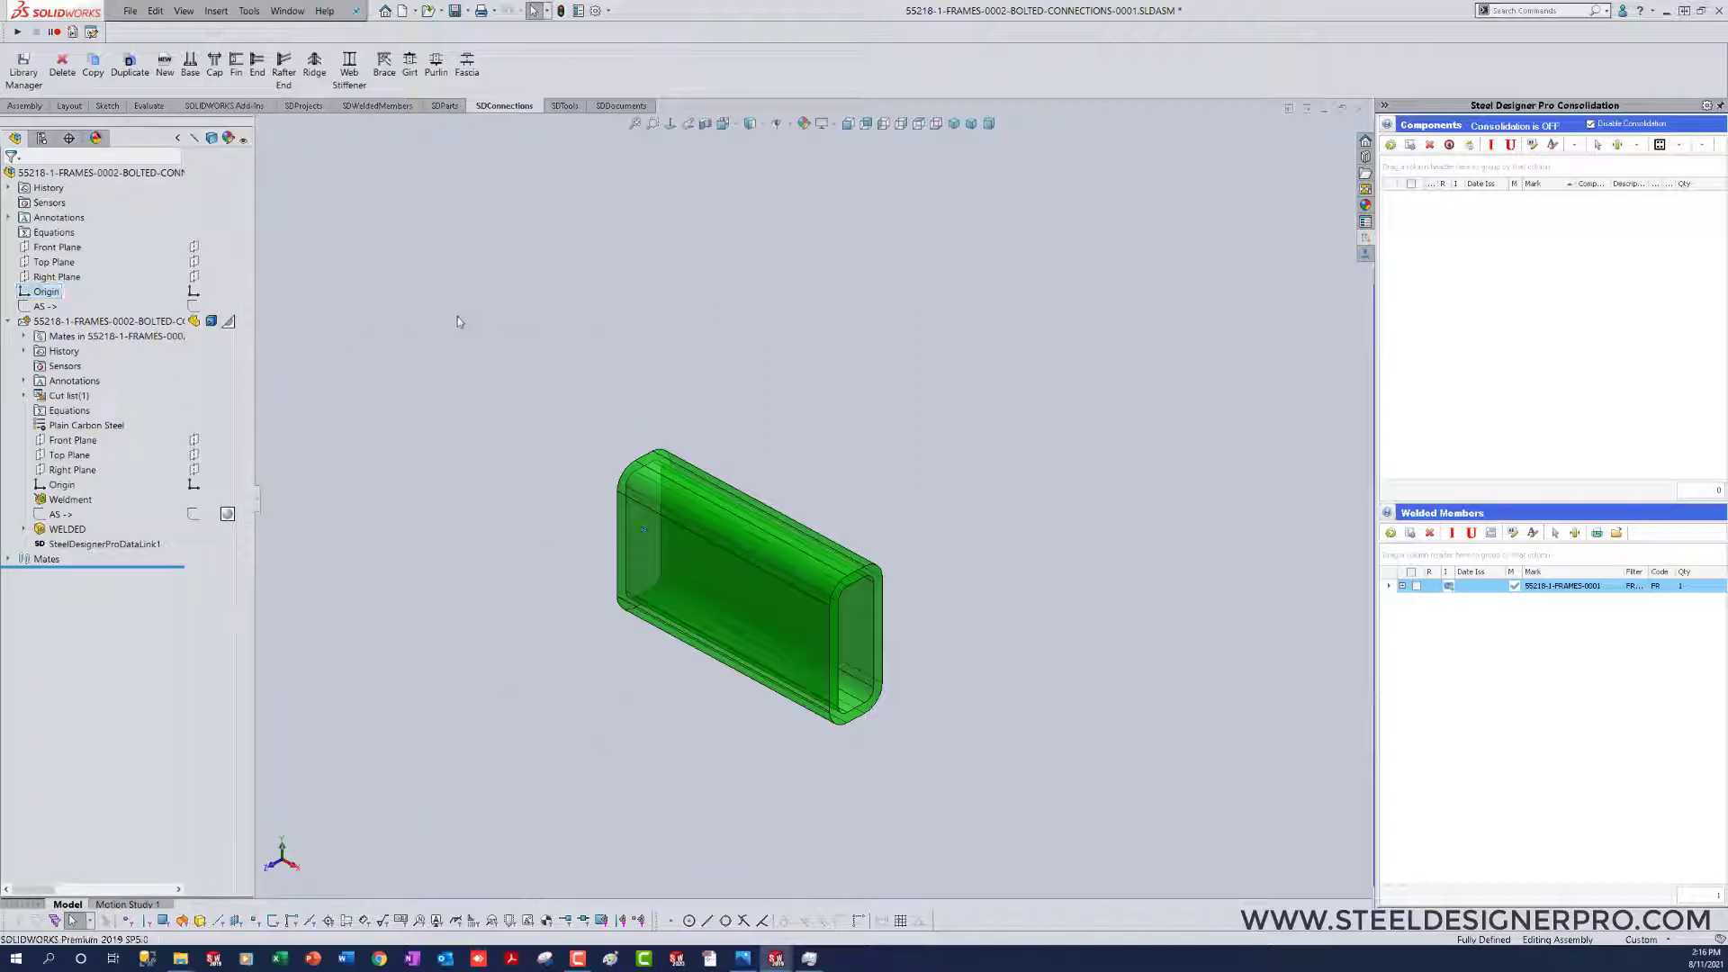
click(445, 105)
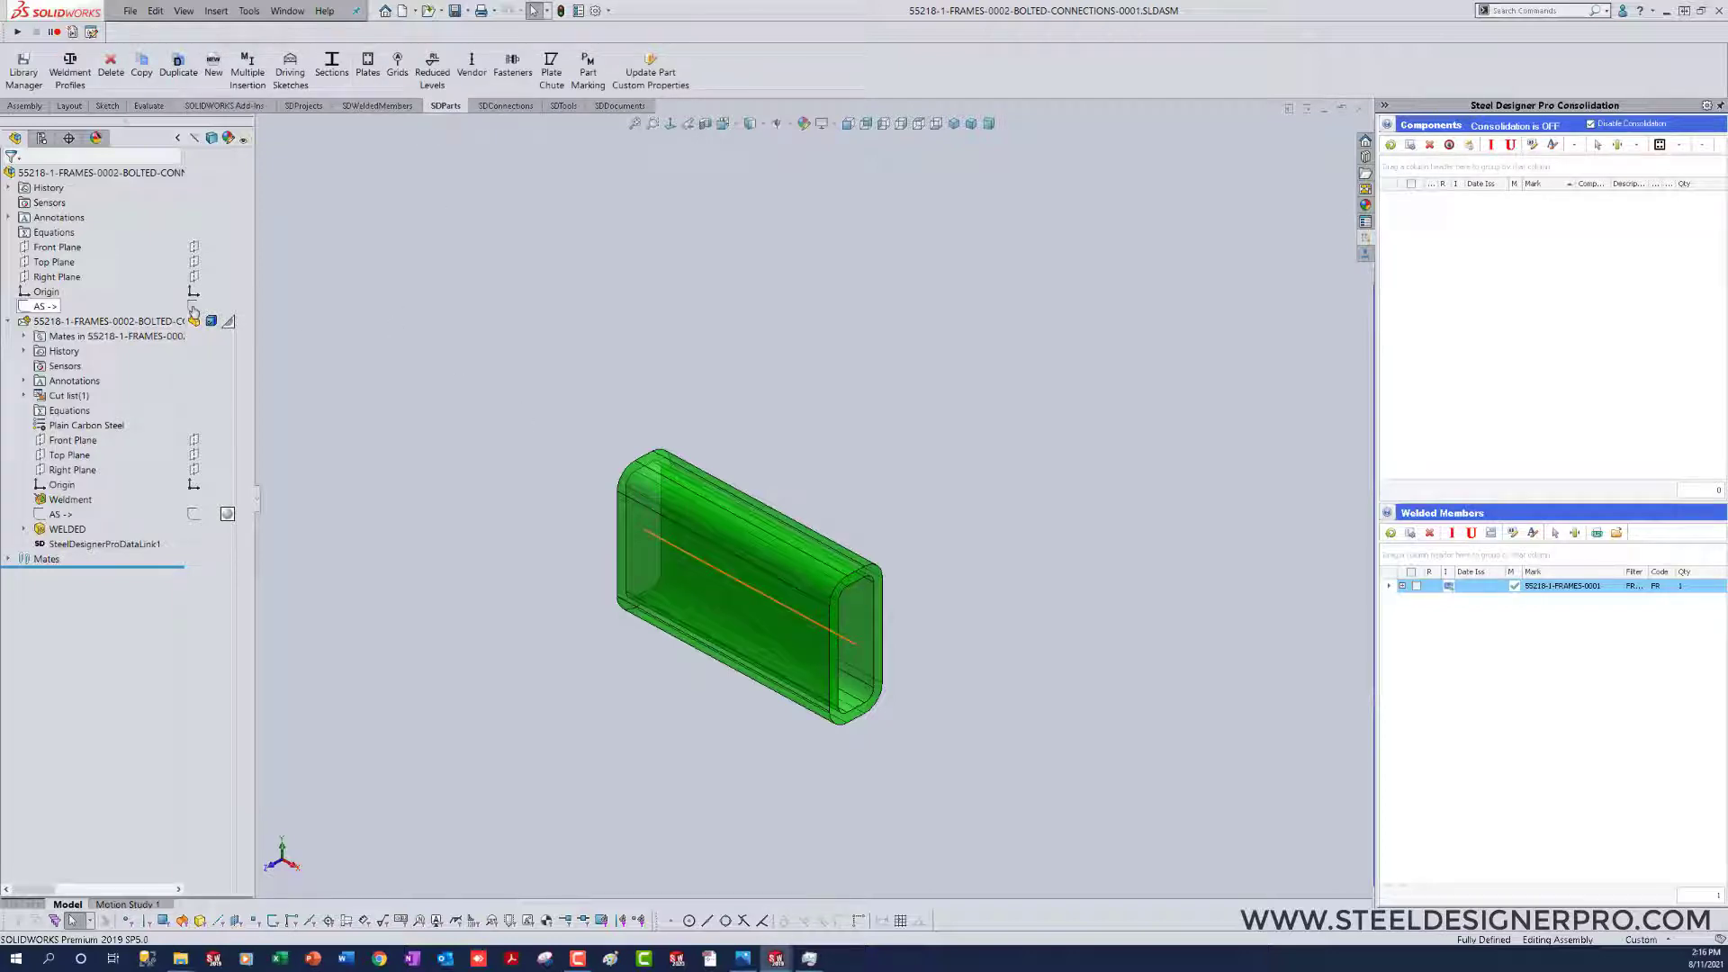
click(192, 308)
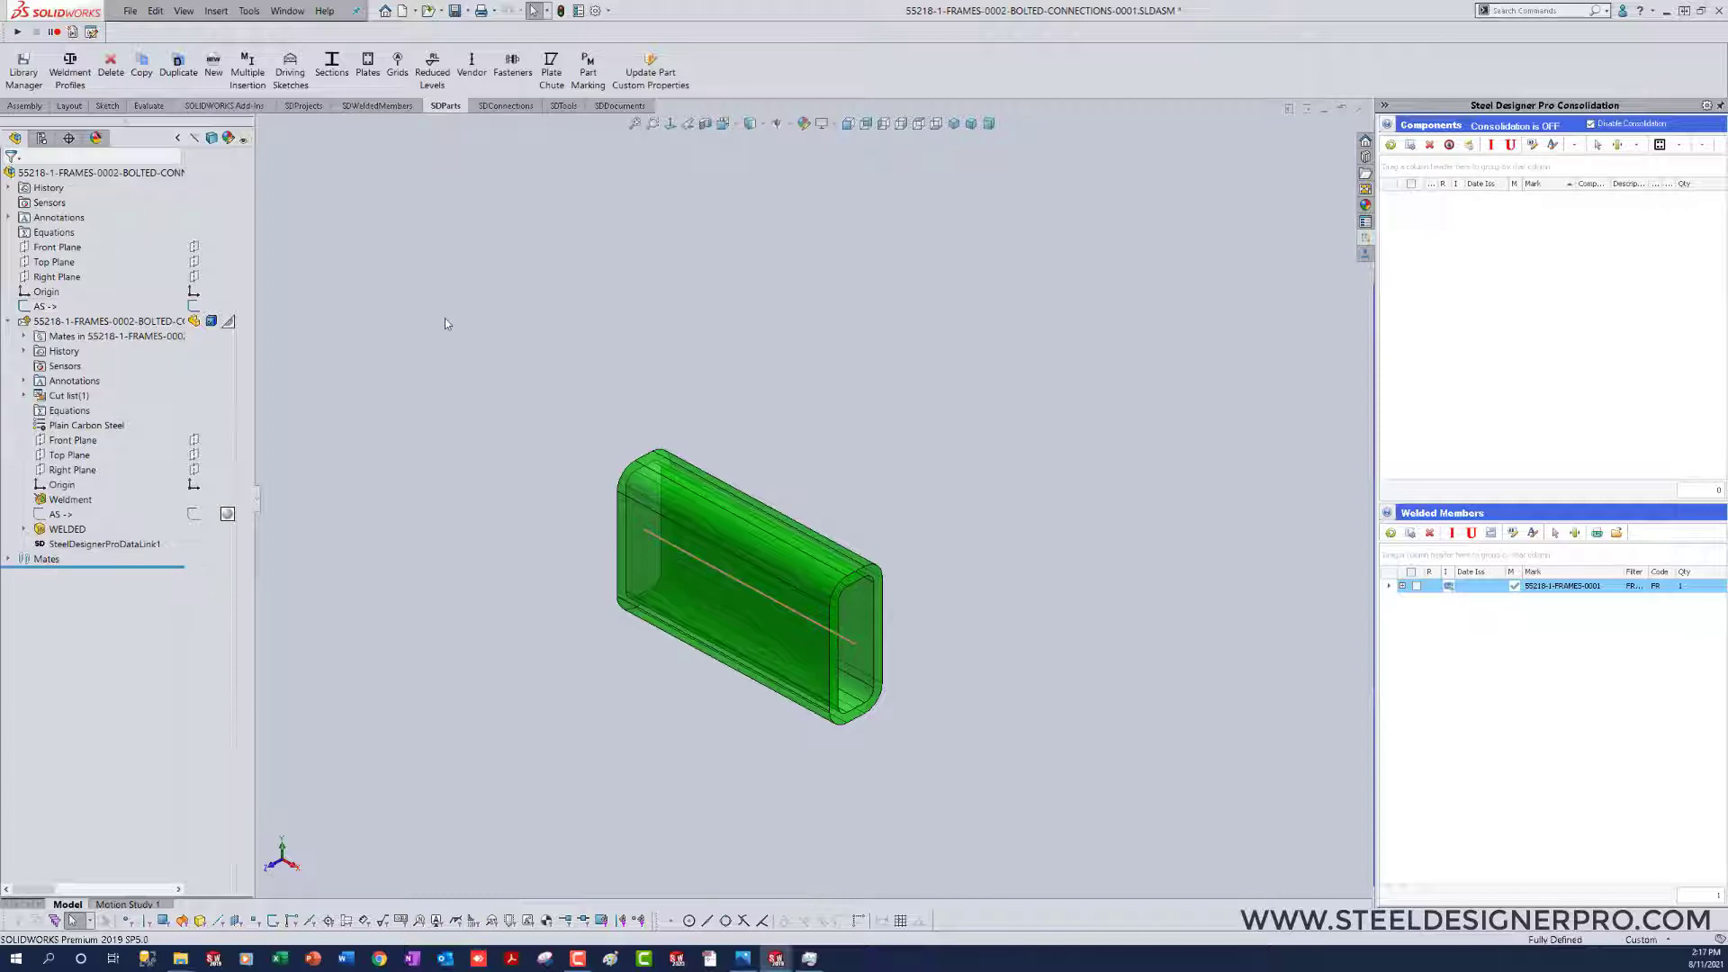
Step: Insert a Default plate as a non-envelope part on the AS sketch point at the origin end of the HSS section
click(359, 75)
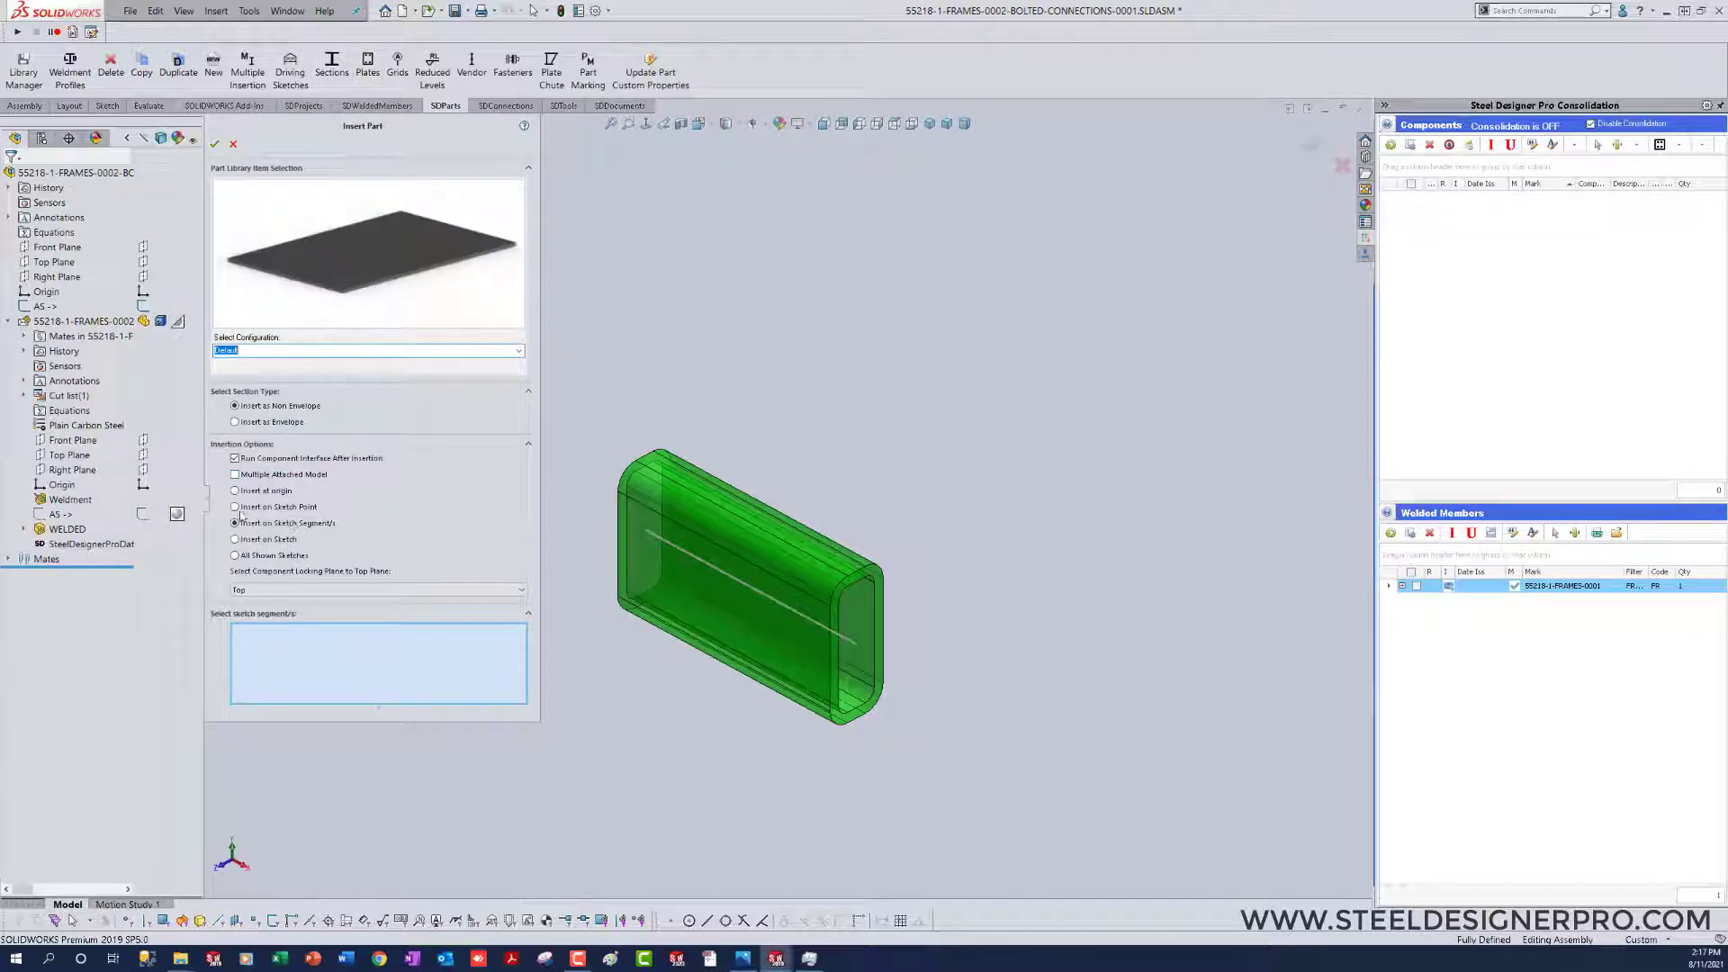
click(235, 508)
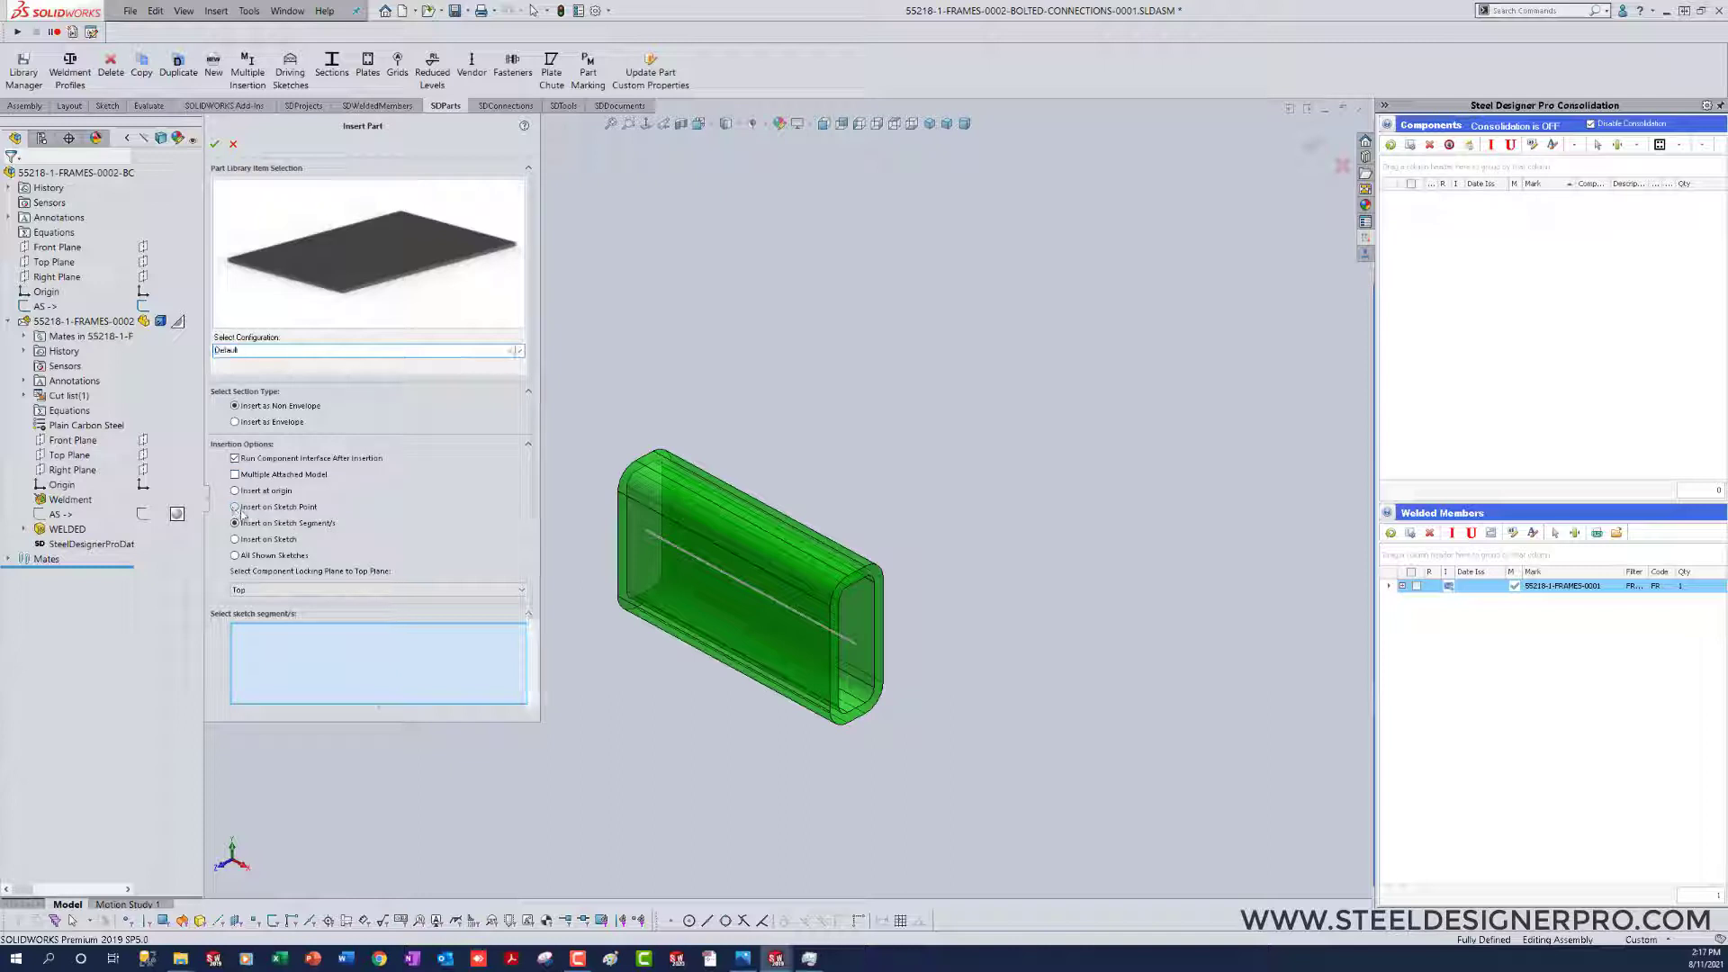
click(645, 533)
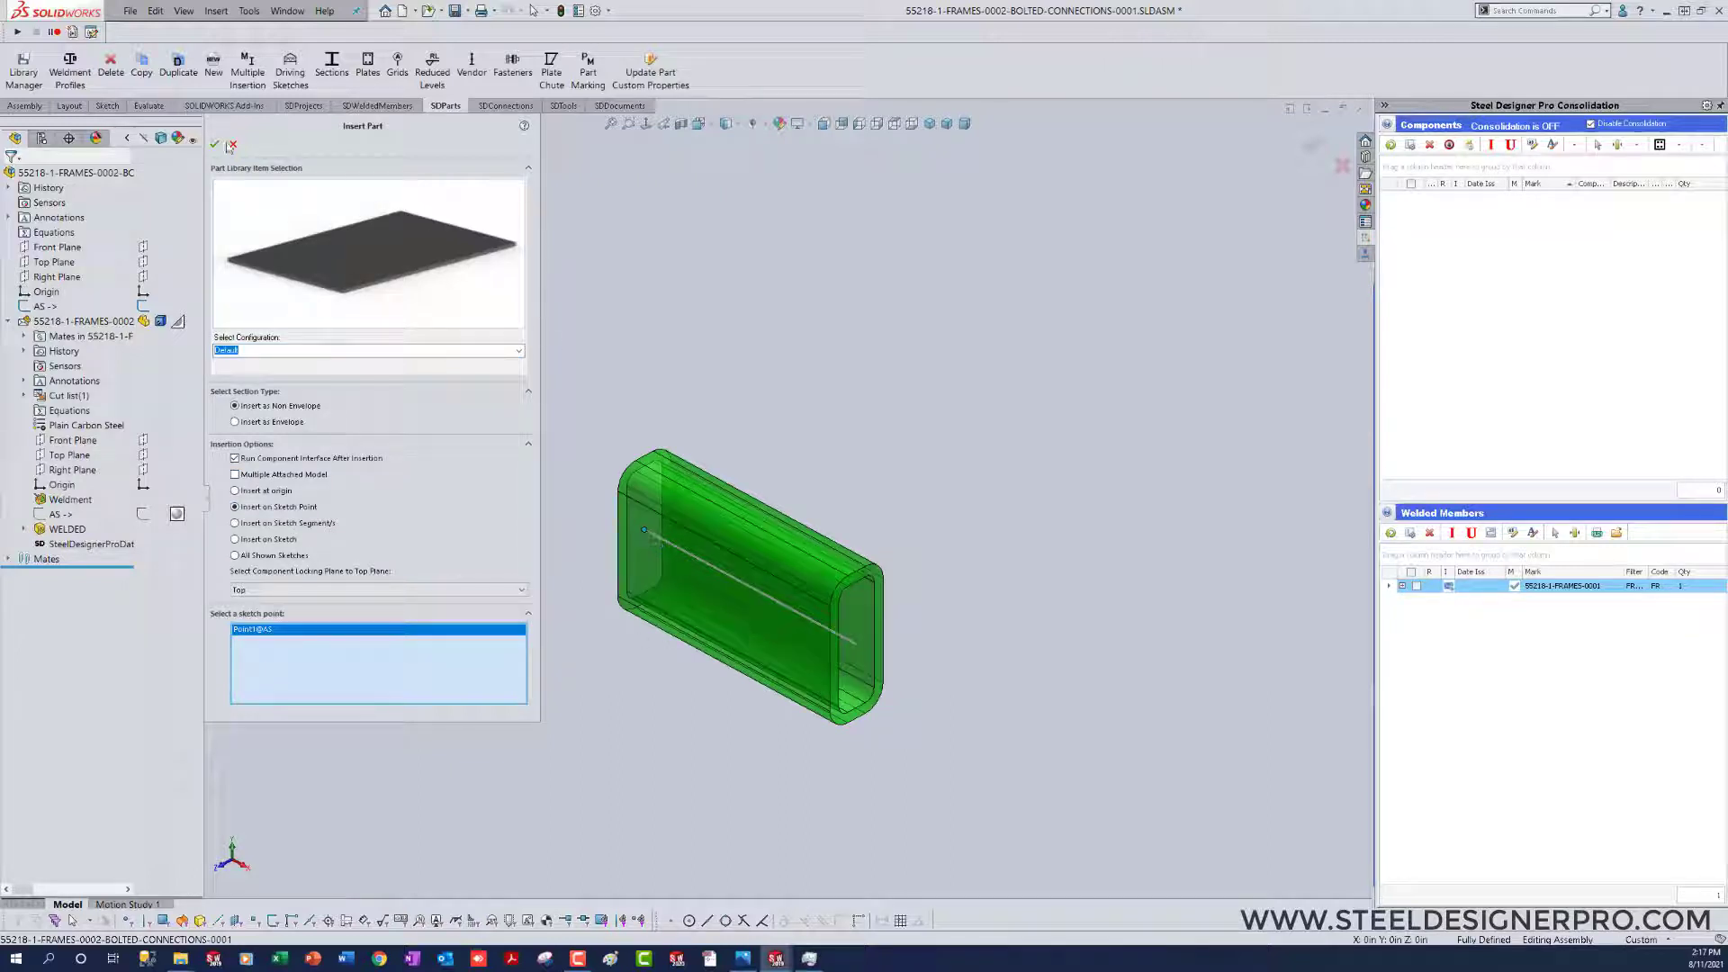
click(215, 145)
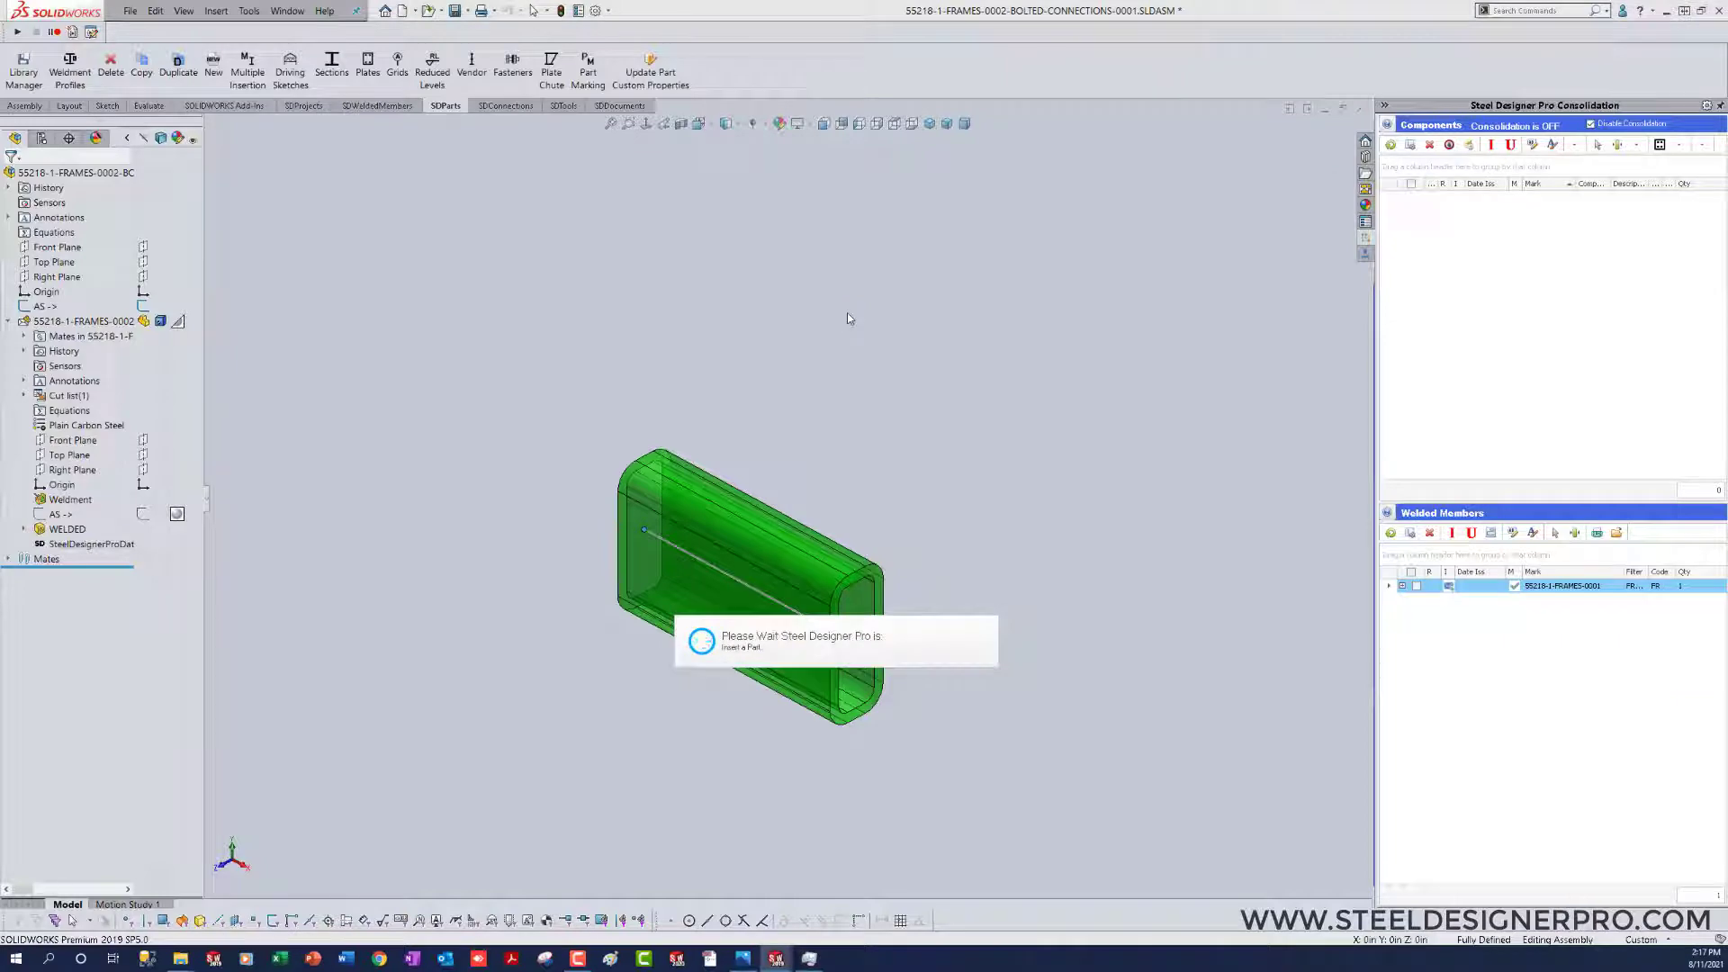
click(733, 832)
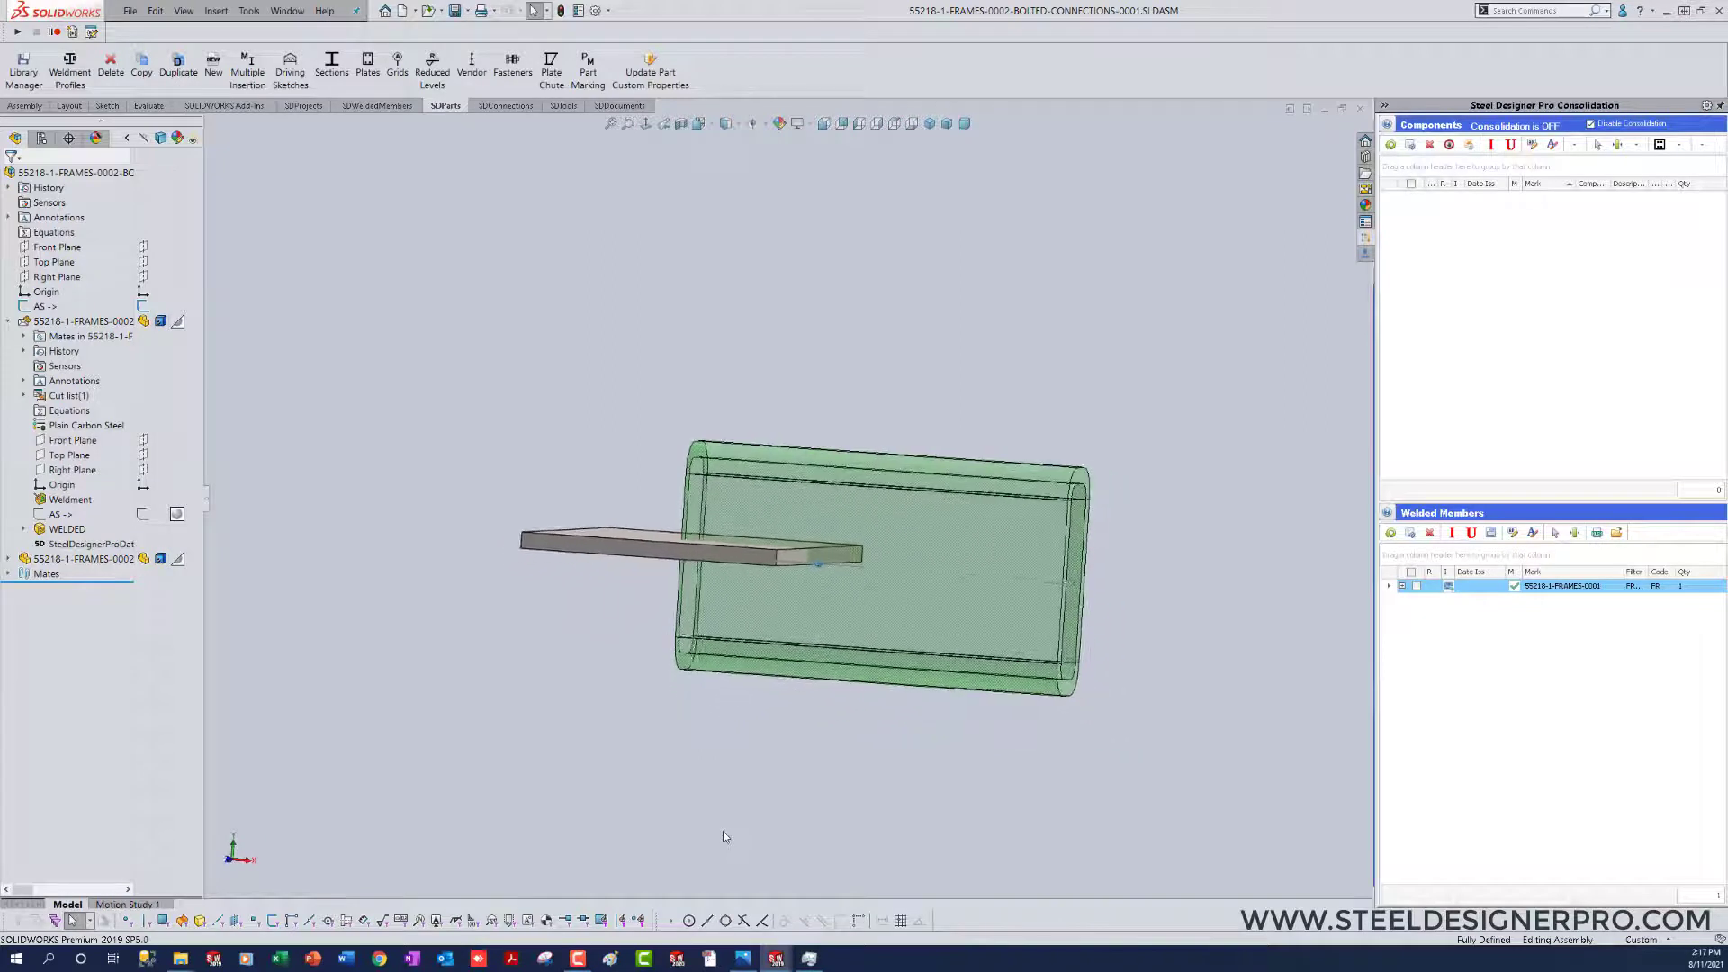
Step: Flip the alignment of the plate's Parallel1 mate with the assembly's Top Plane
click(8, 560)
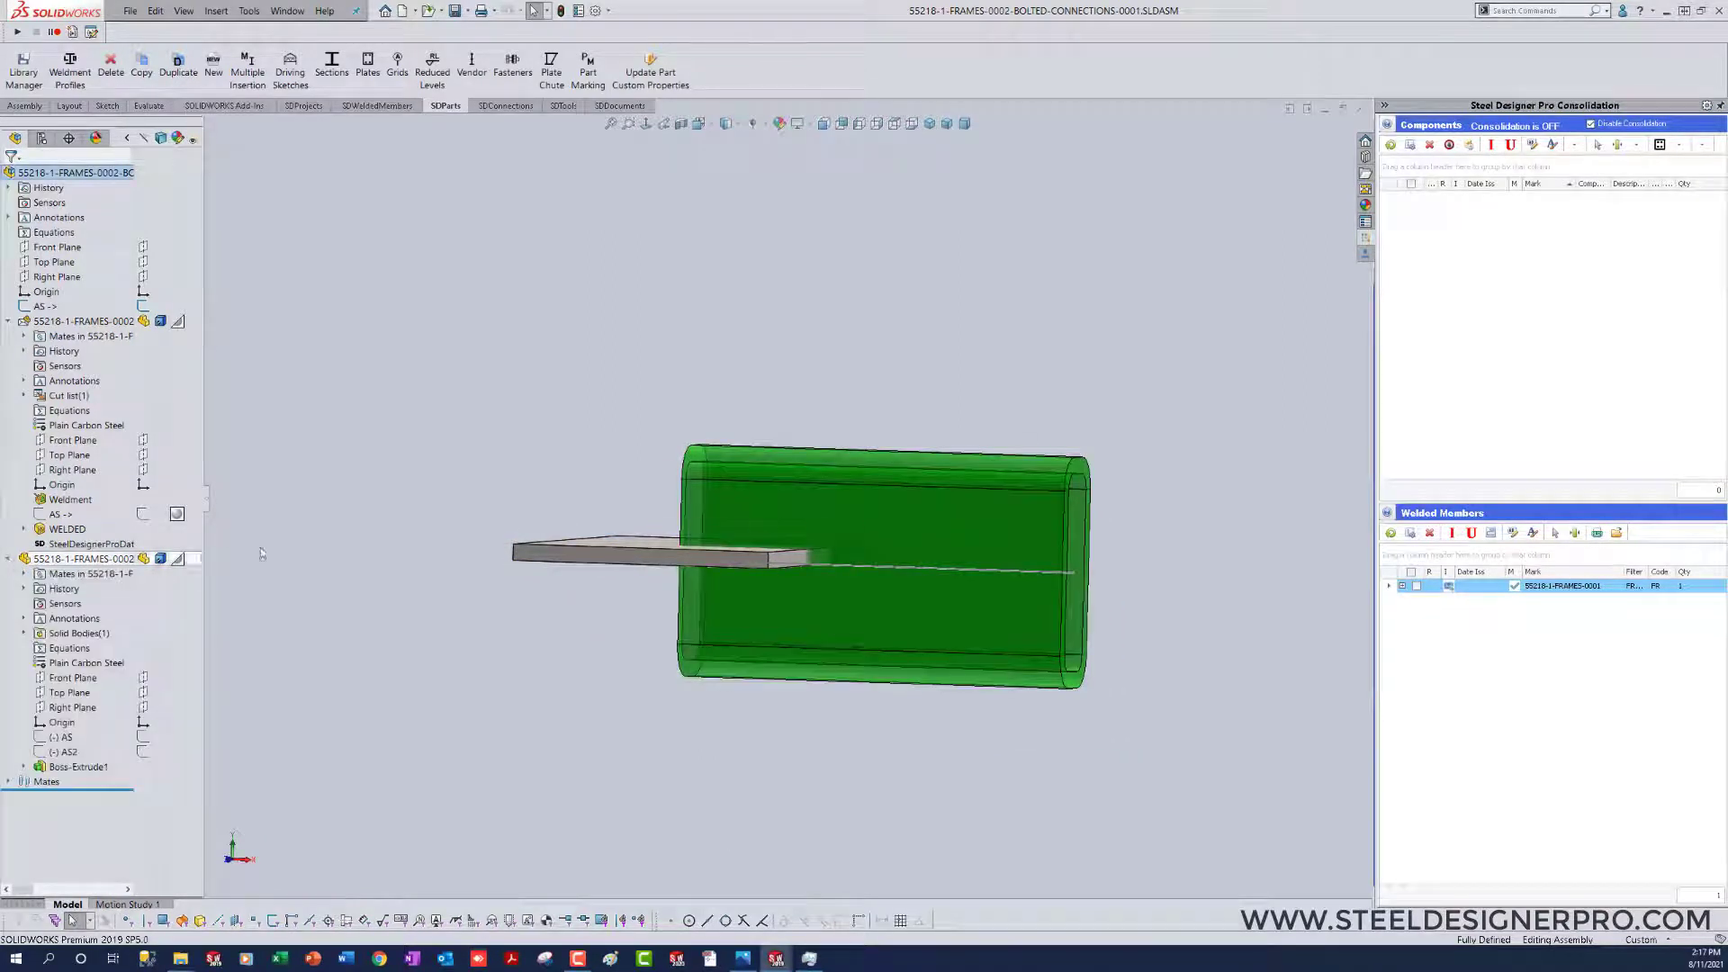
click(24, 574)
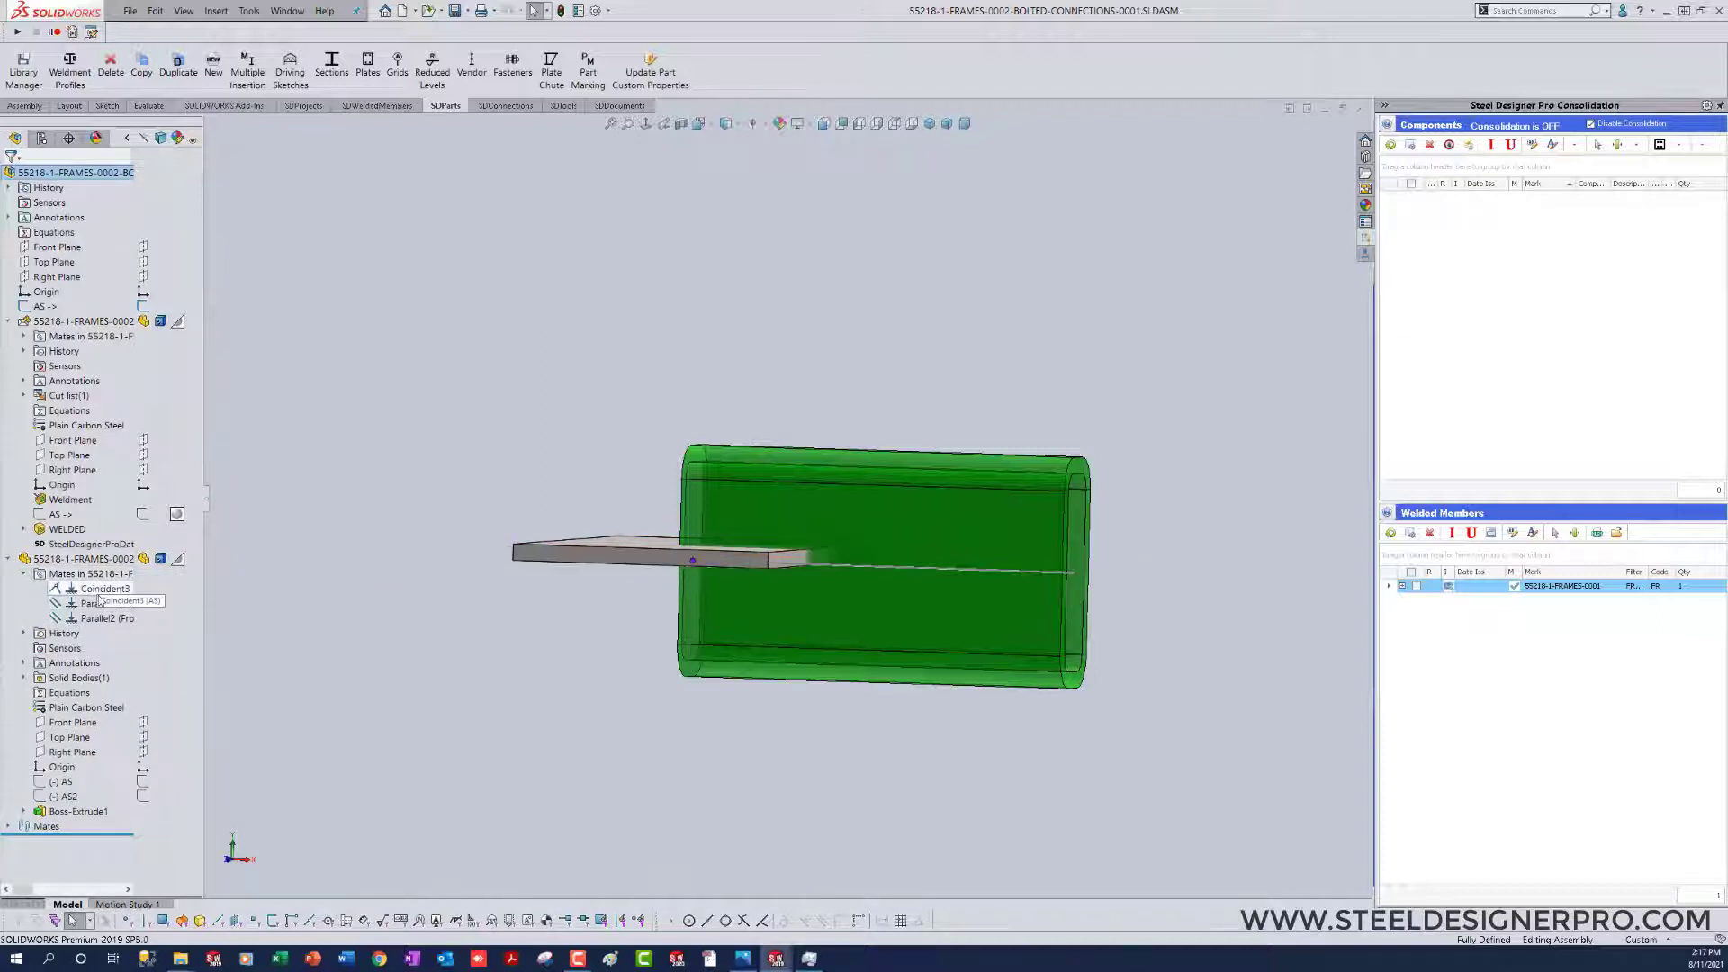
right_click(103, 604)
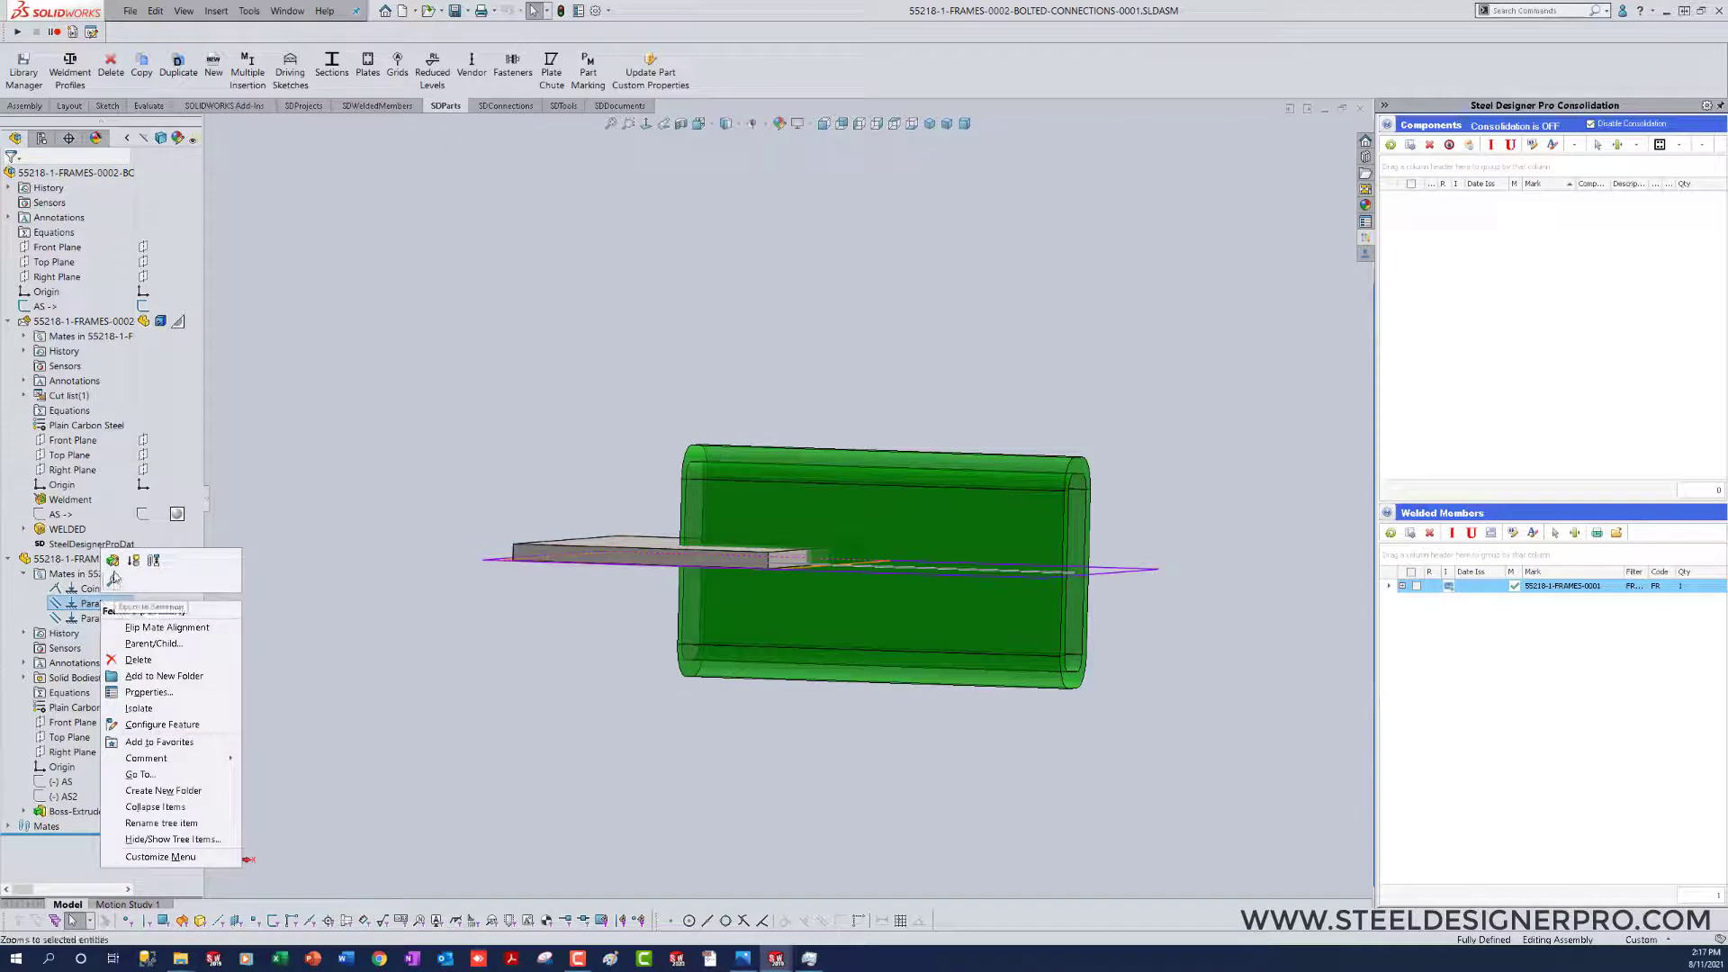
click(139, 627)
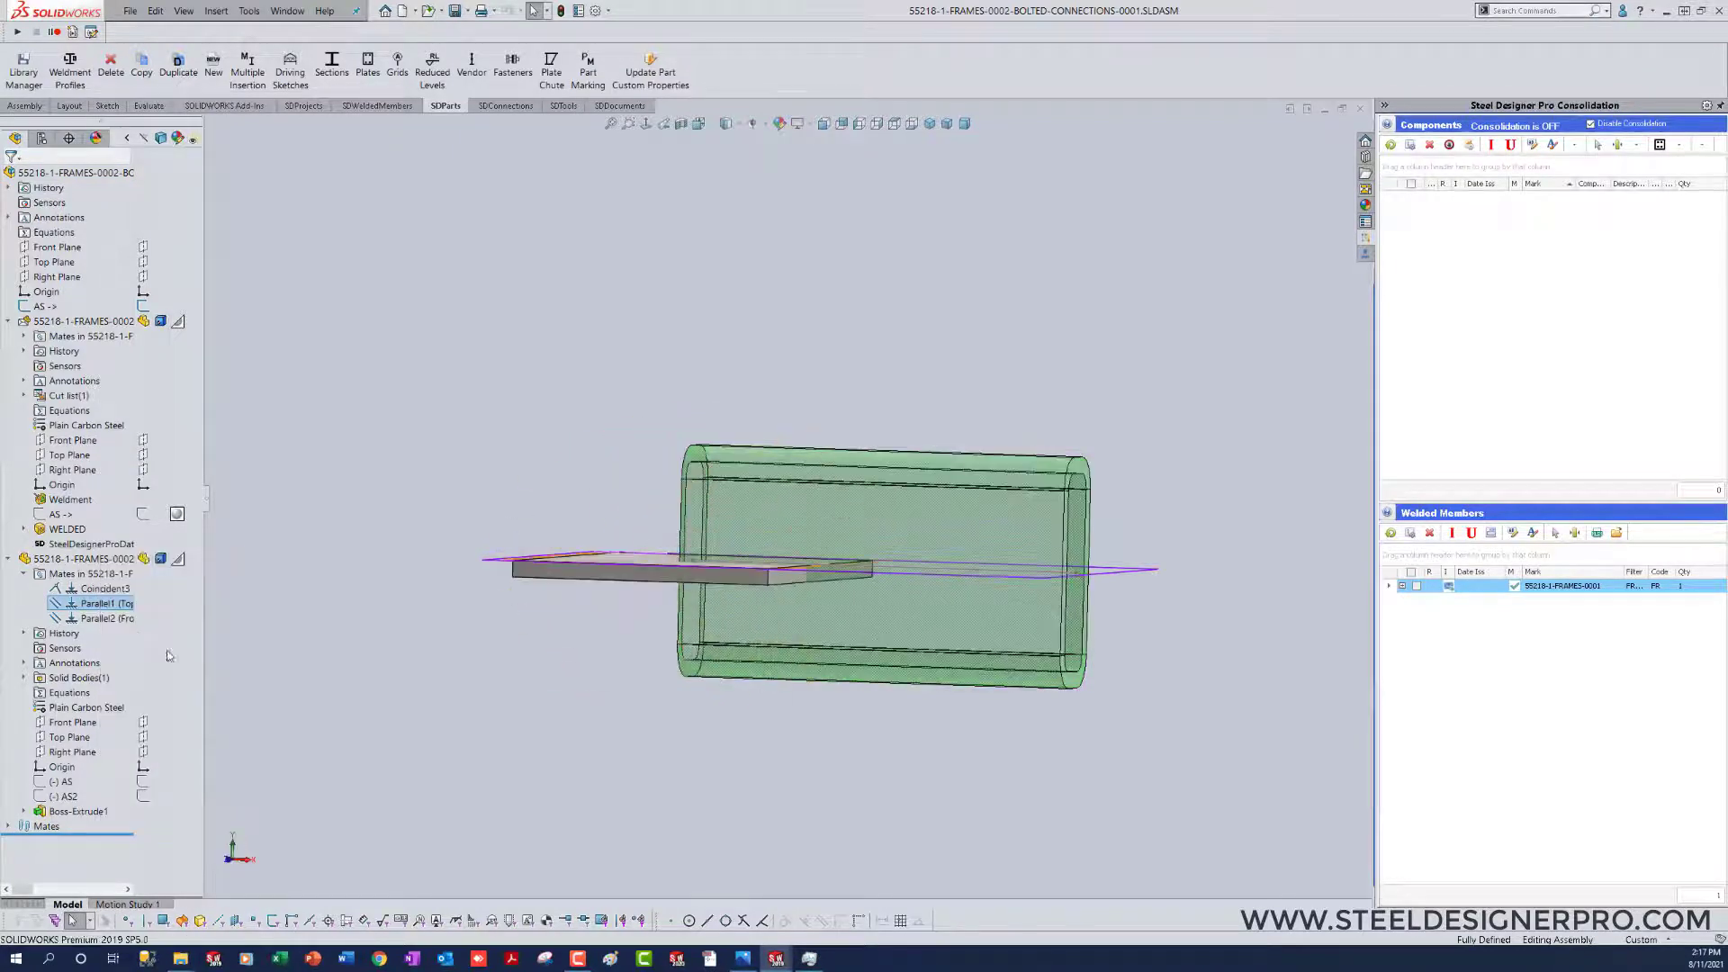
middle_drag(522, 830, 772, 815)
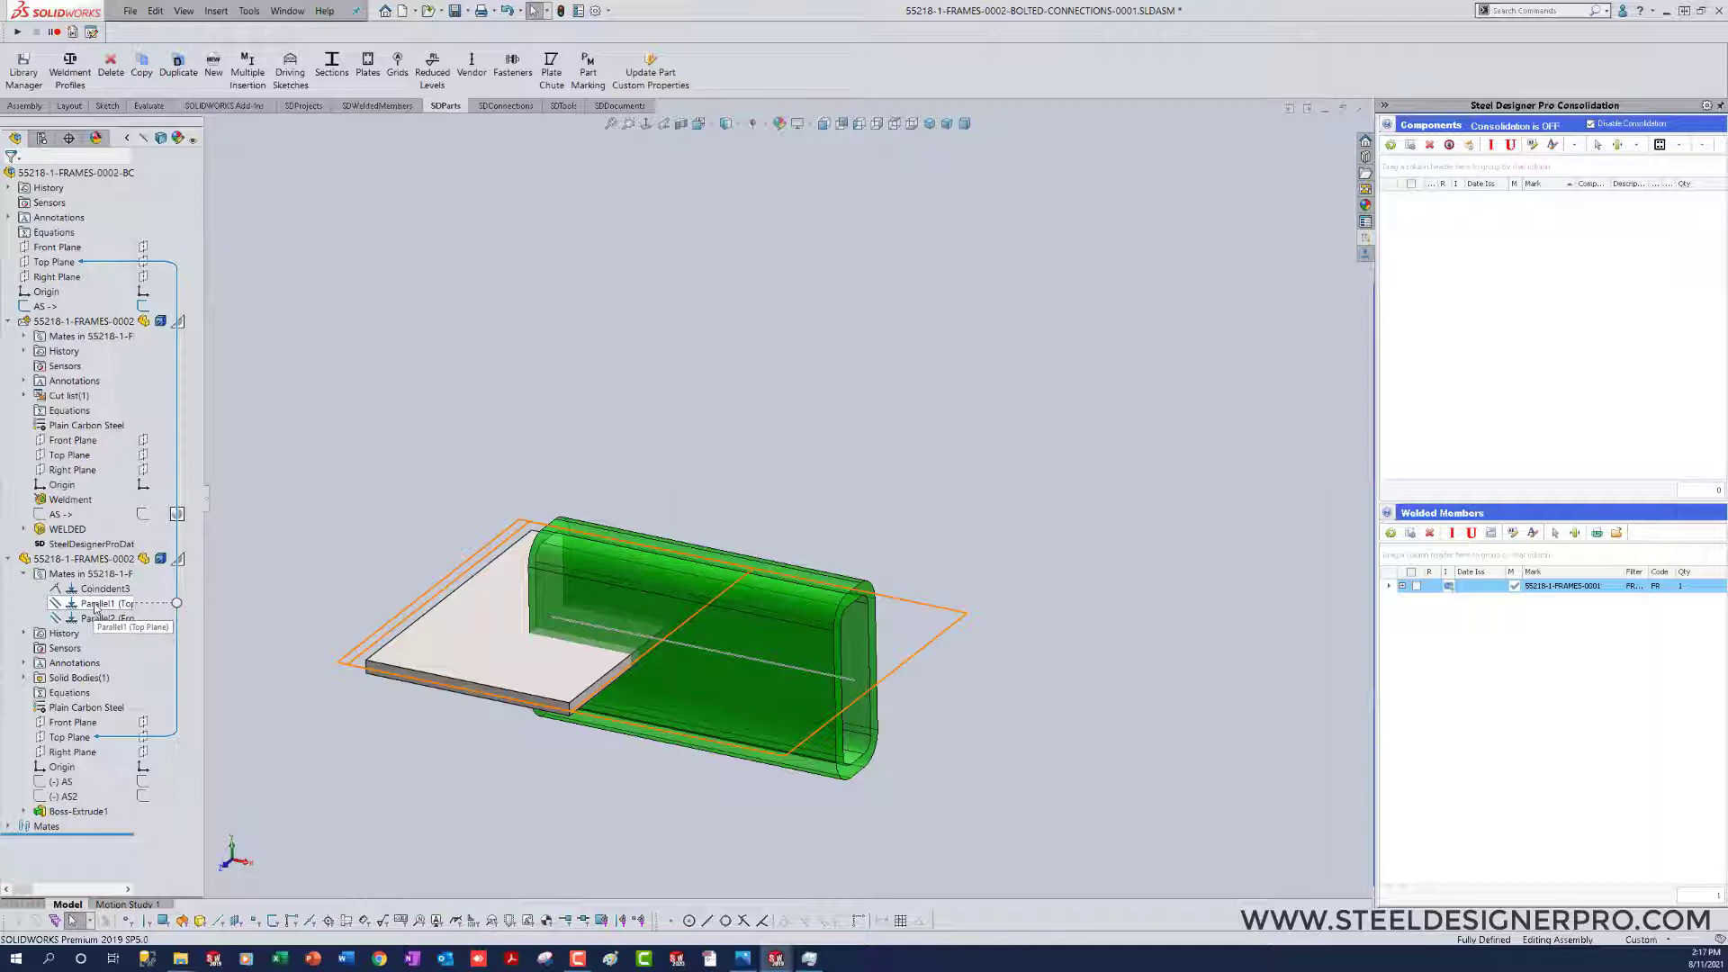
Step: Delete the plate's Parallel1 mate and try to mate its Top Plane coincident with the bottom face of the HSS section
click(94, 608)
key(Delete)
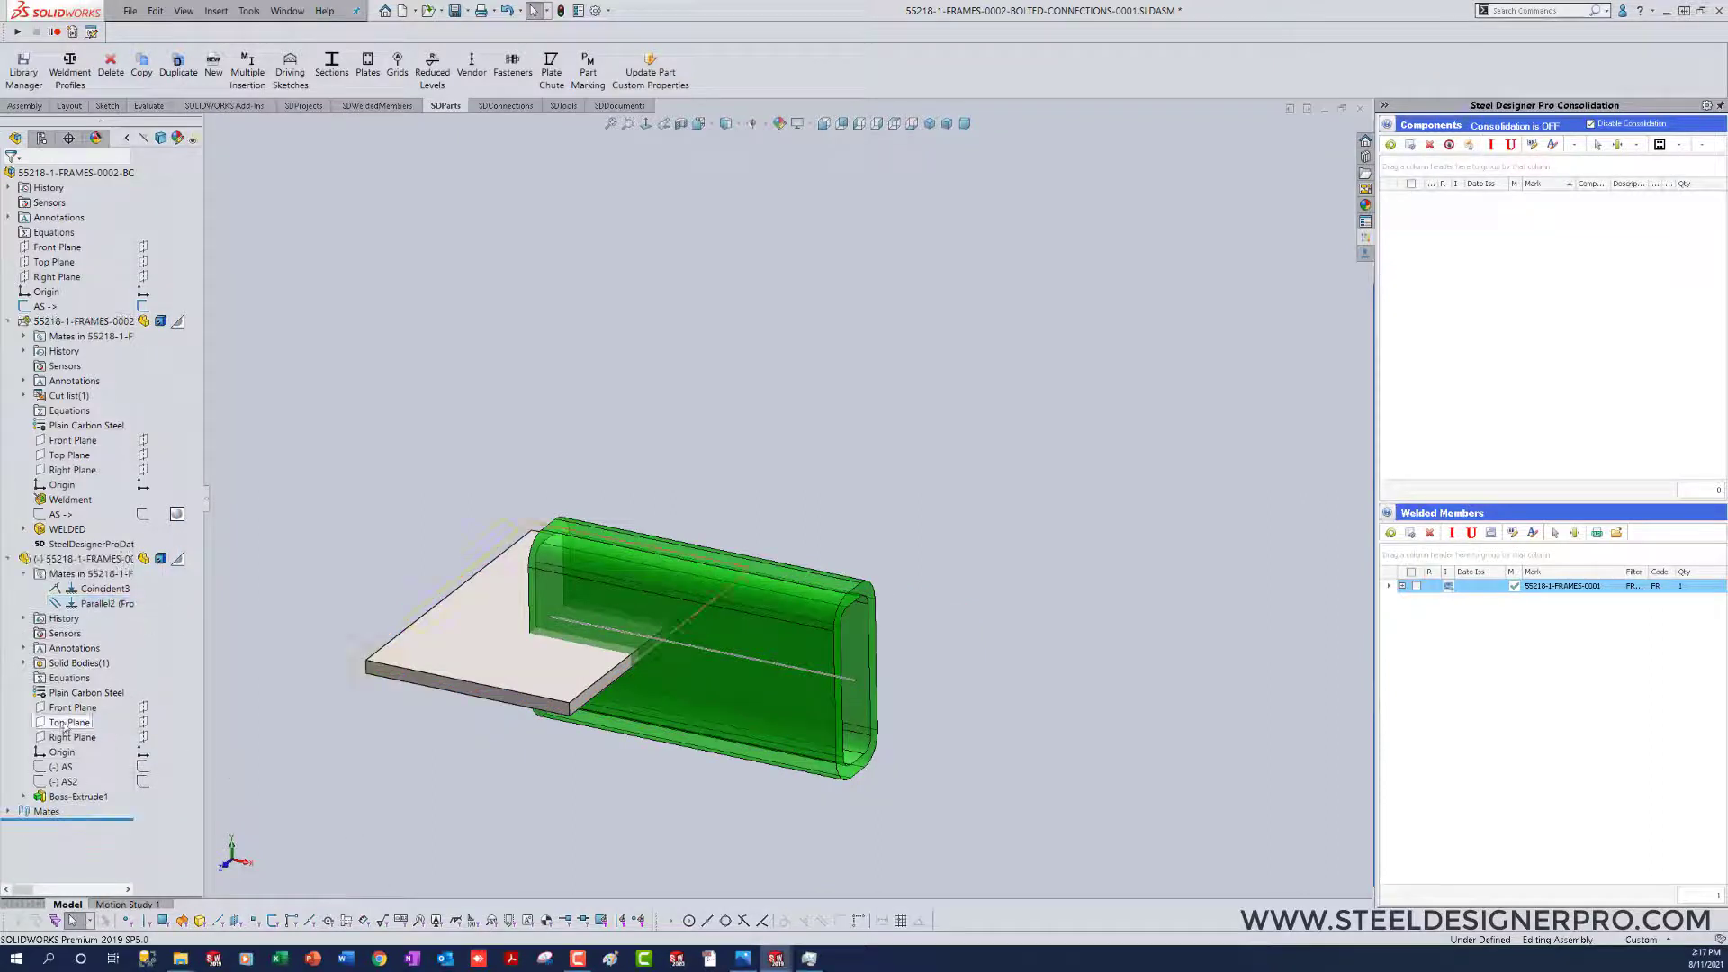
click(65, 726)
key(Up)
key(Up)
key(Up)
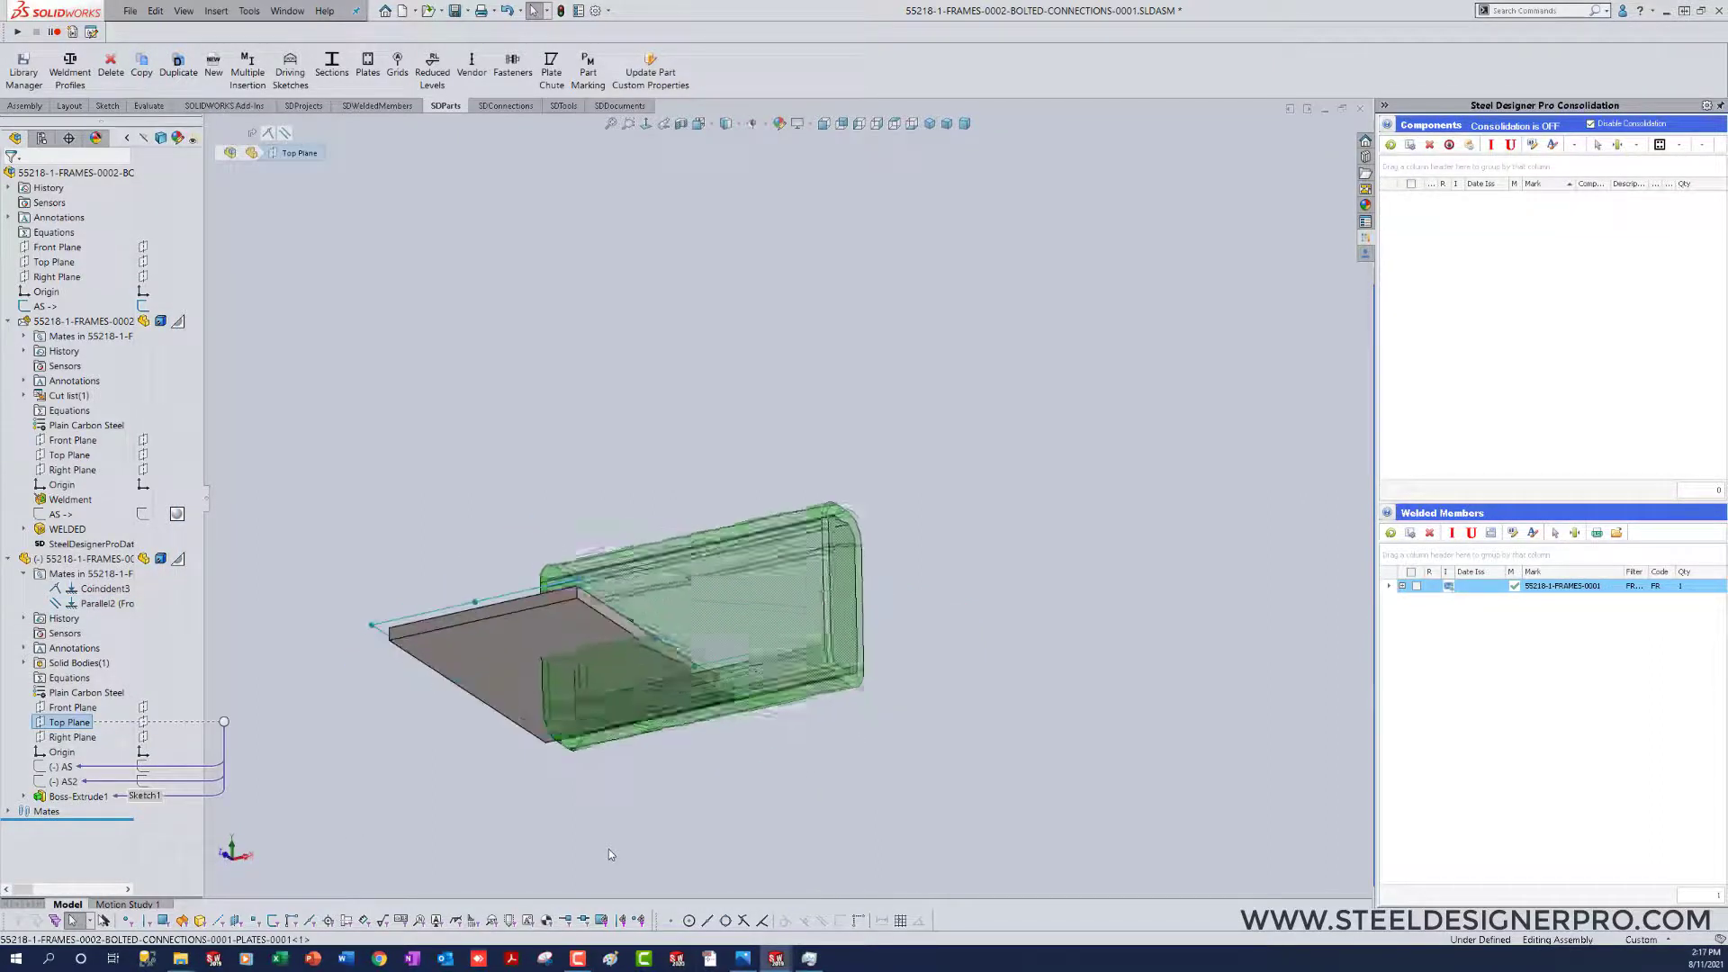
click(643, 731)
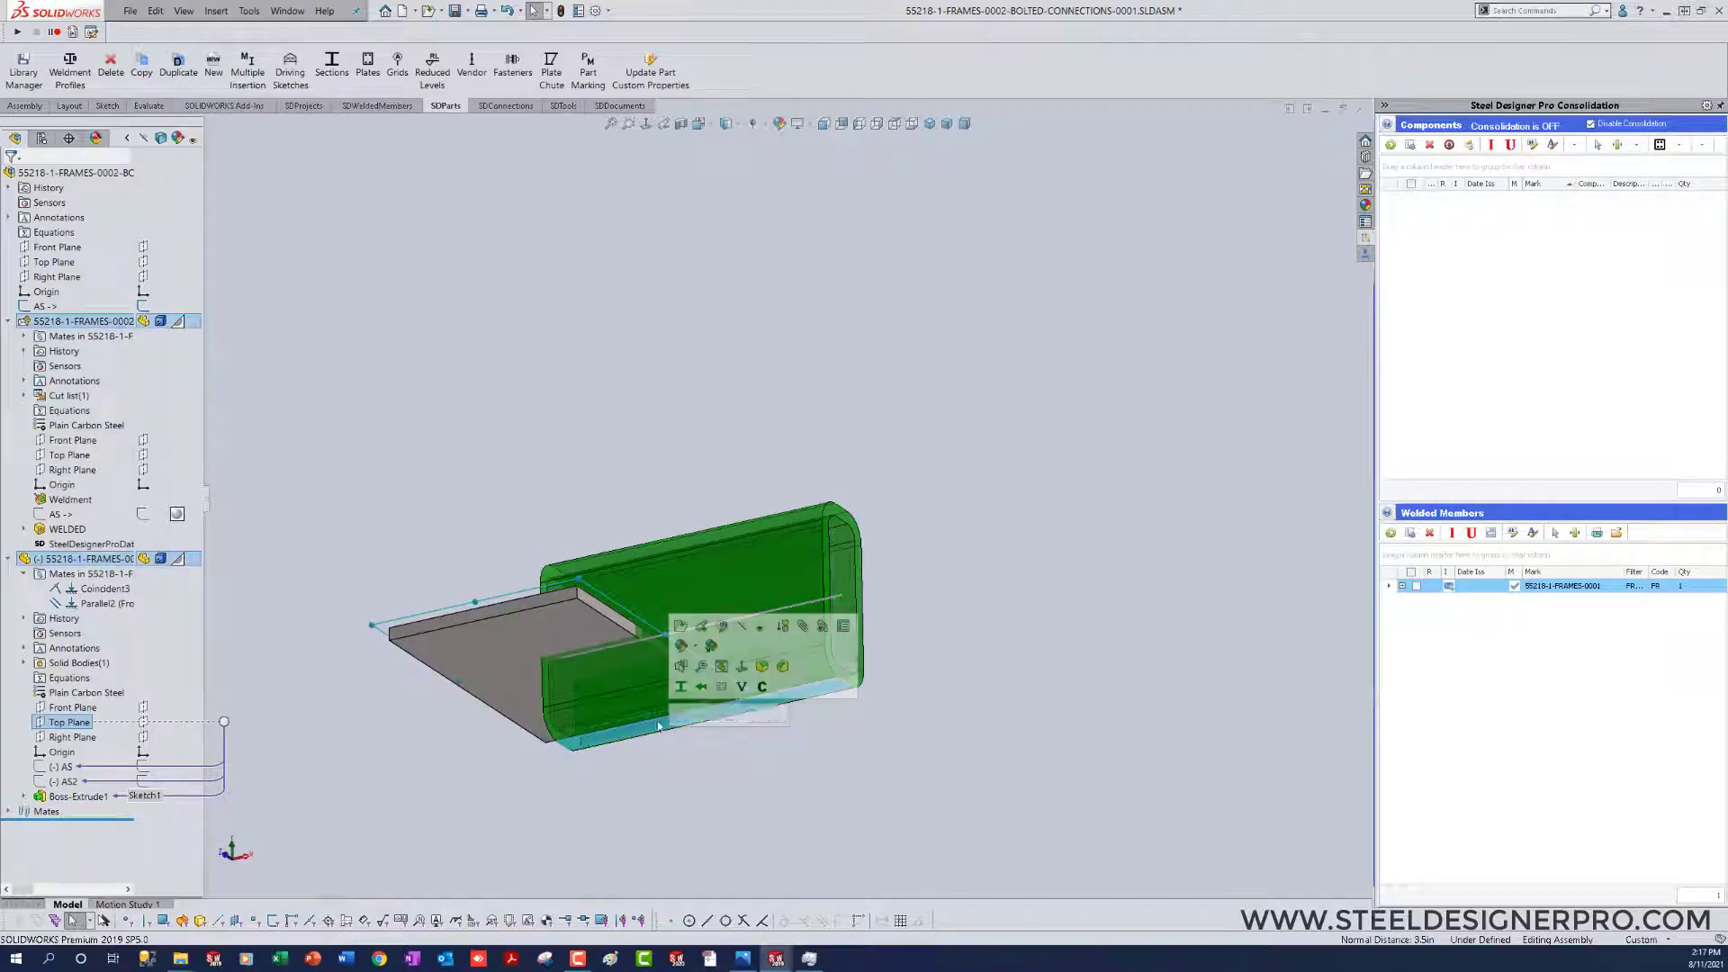
click(679, 716)
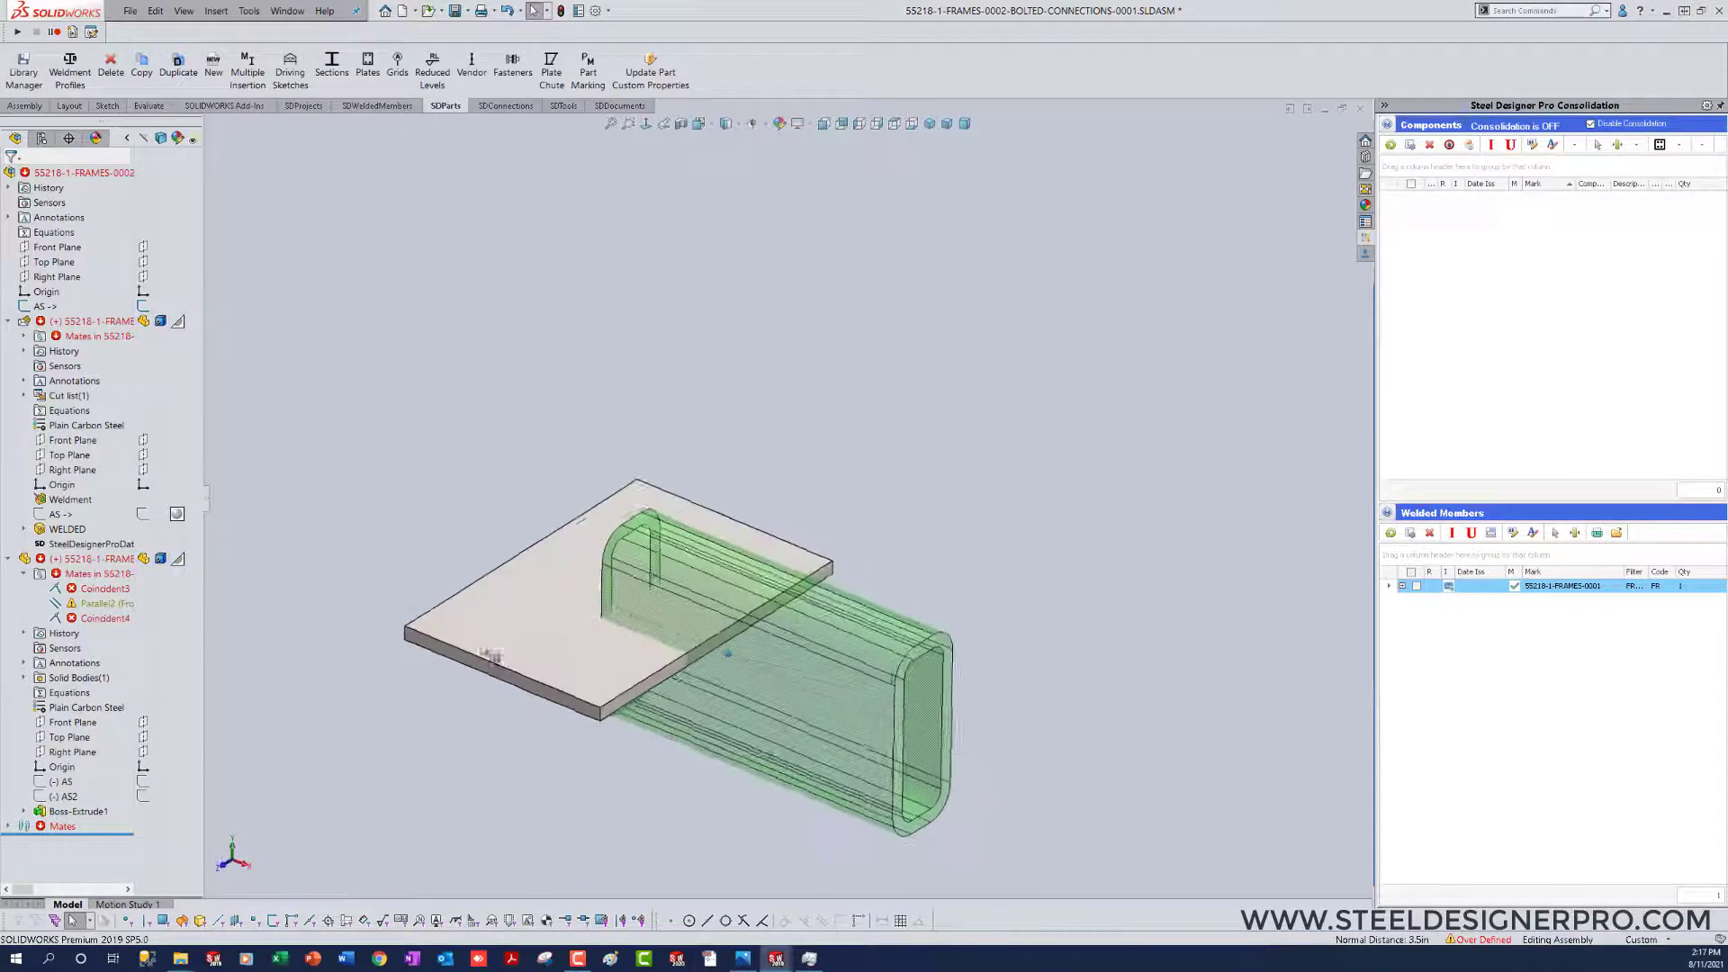
Step: Delete the plate's Coincident3 mate and change its Parallel2 mate between the Front Planes to coincident
mouse_move(91, 593)
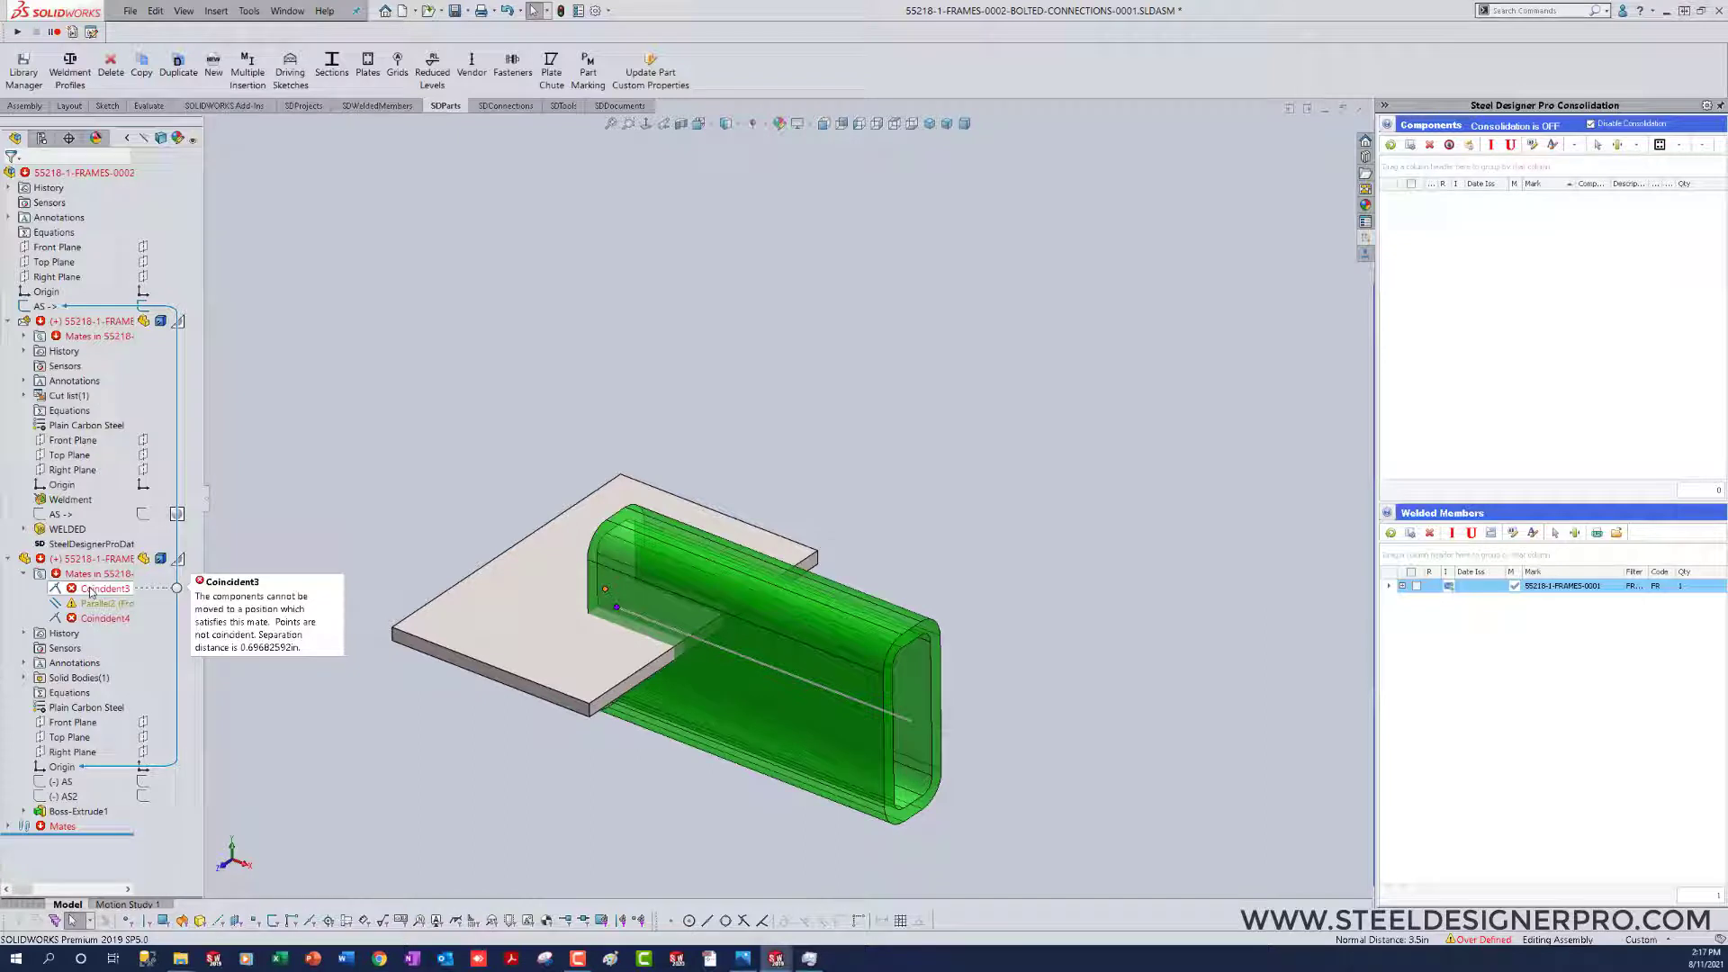
click(91, 589)
key(Delete)
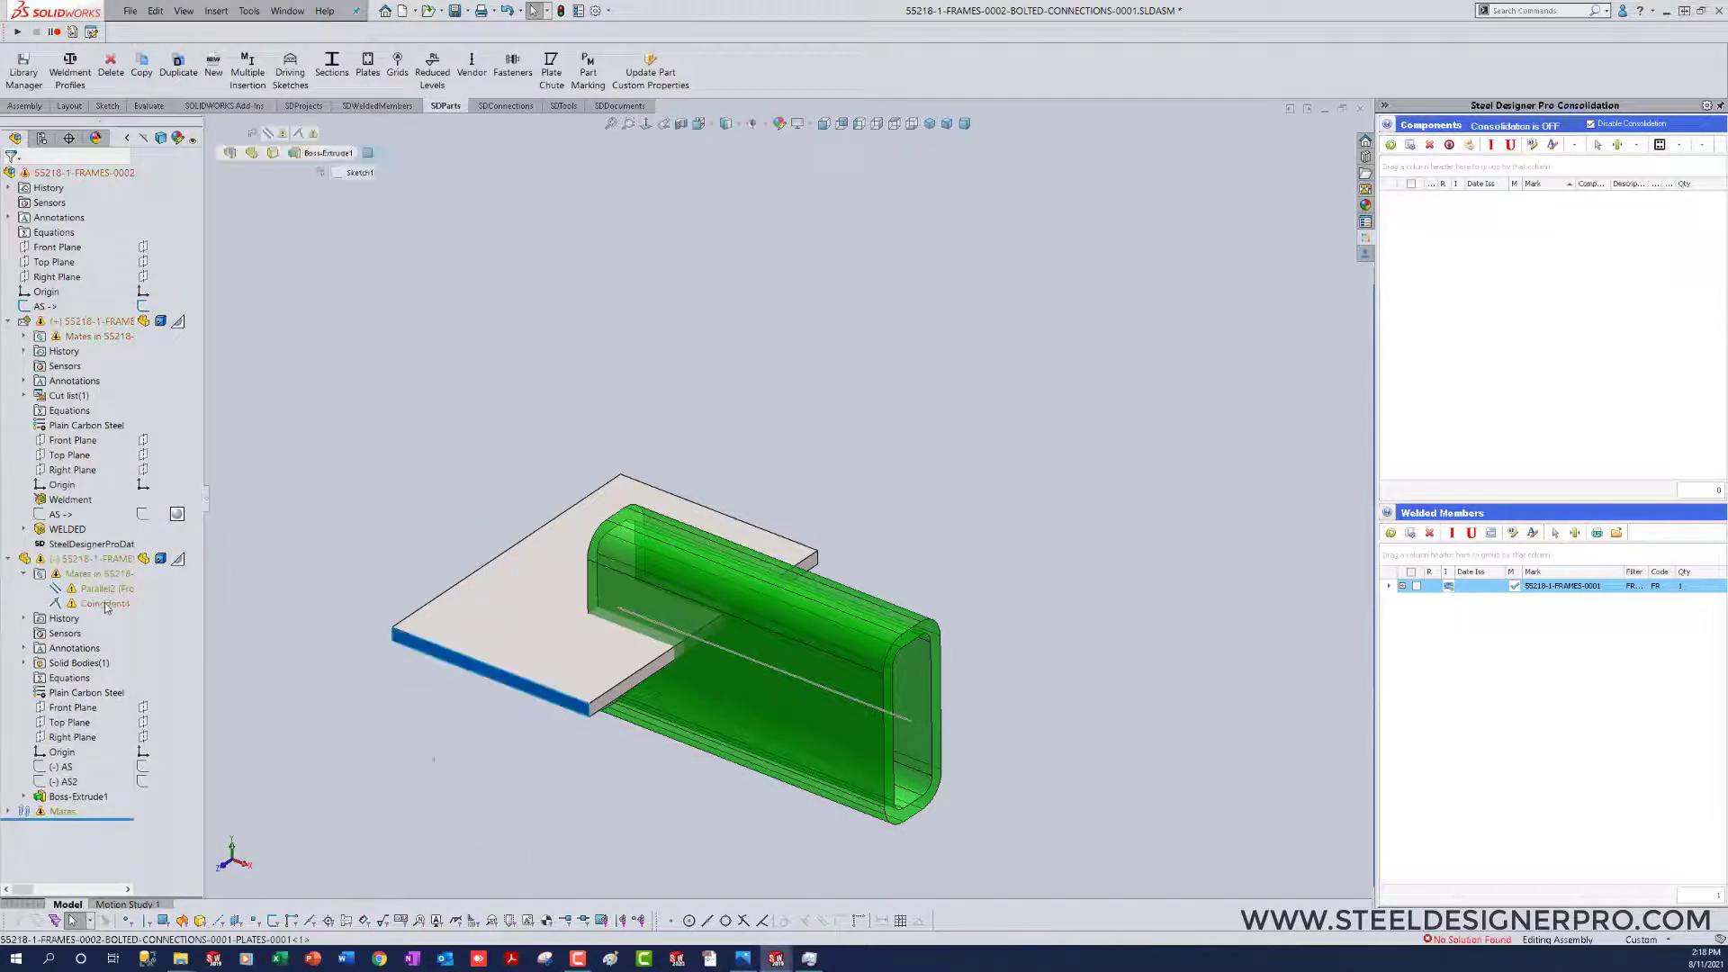
mouse_move(101, 589)
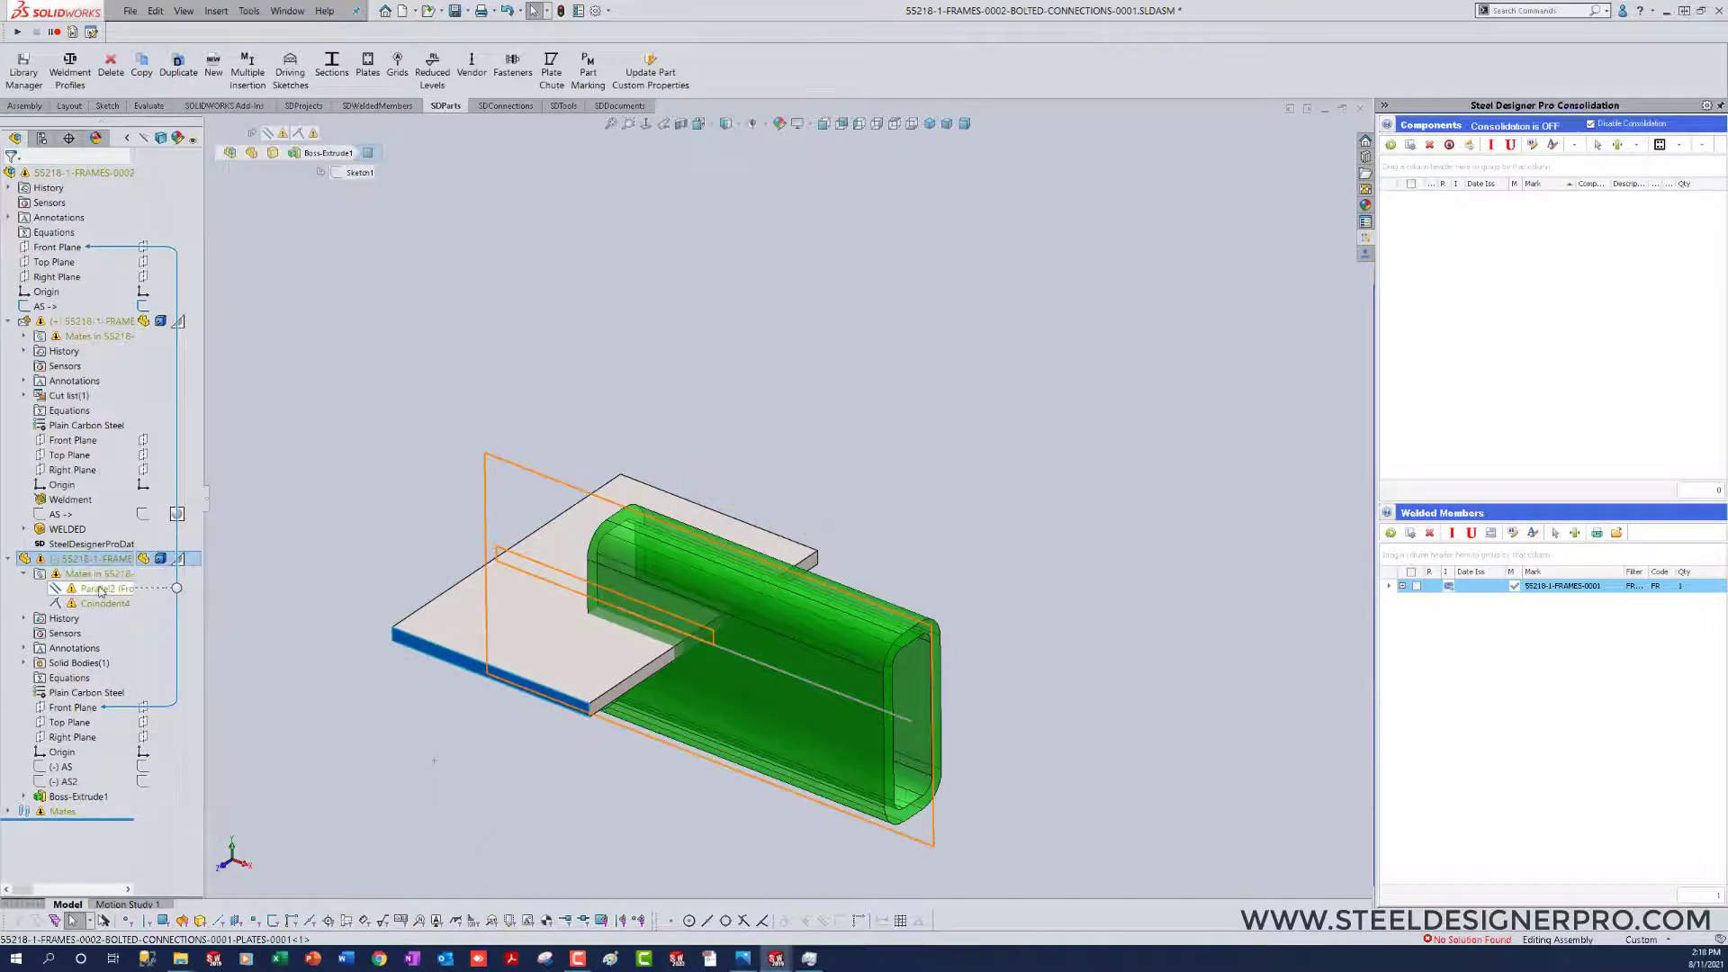
right_click(101, 589)
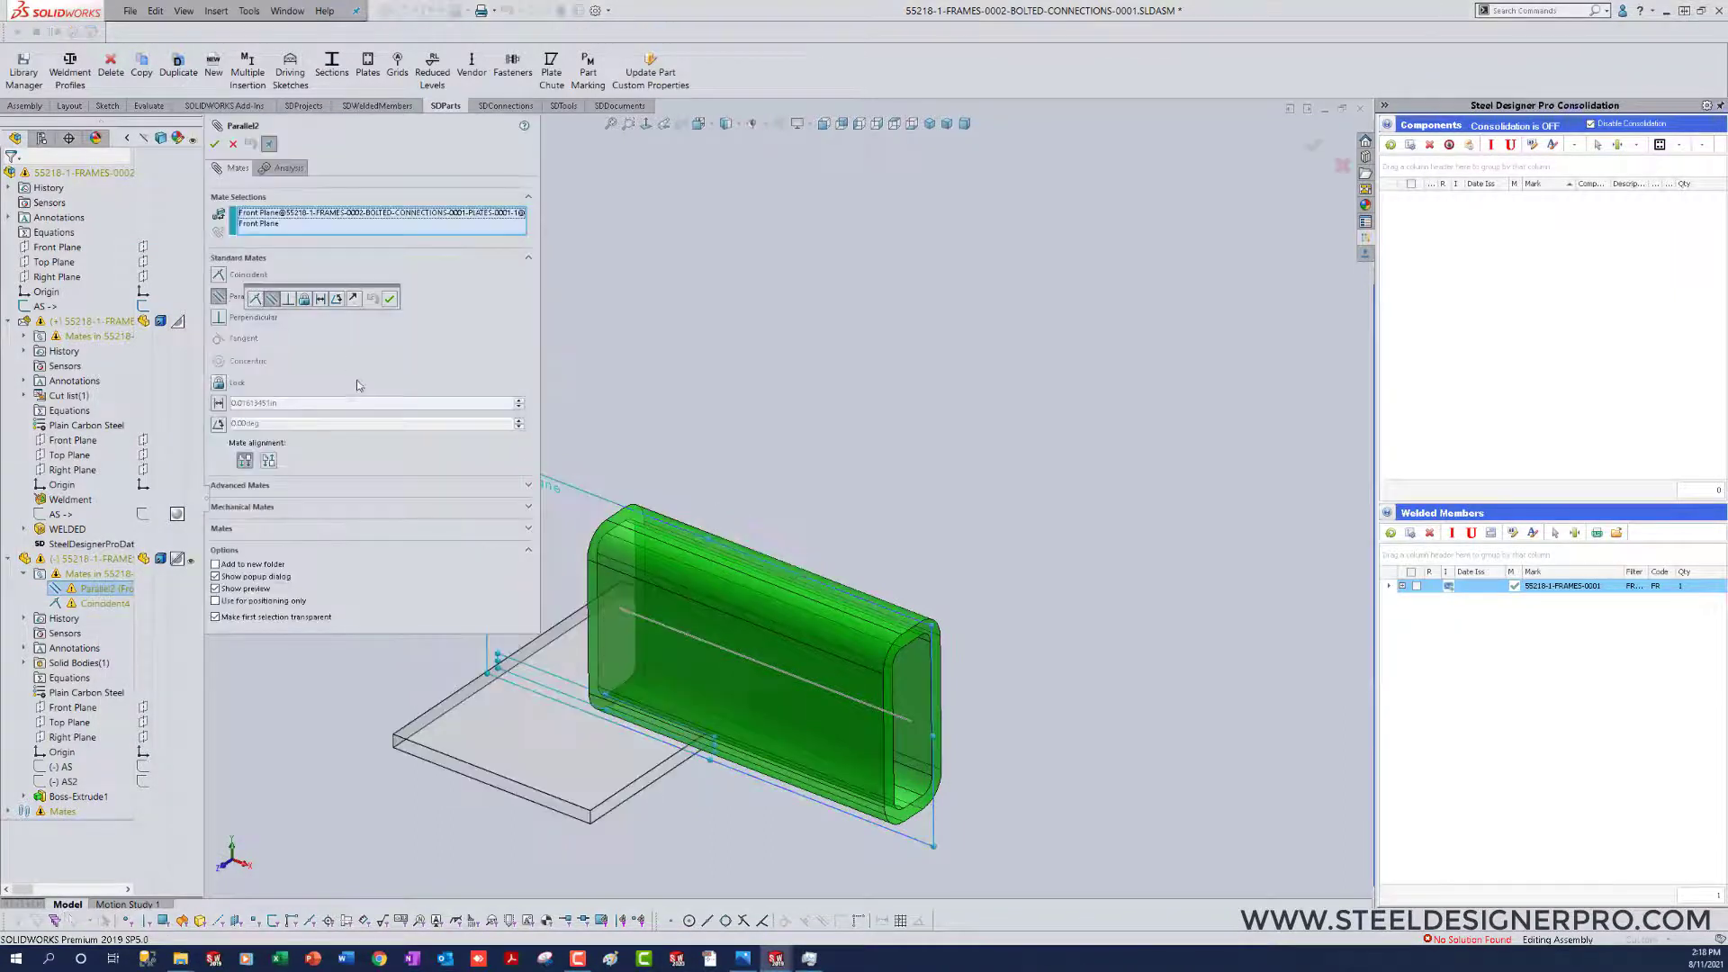
click(255, 299)
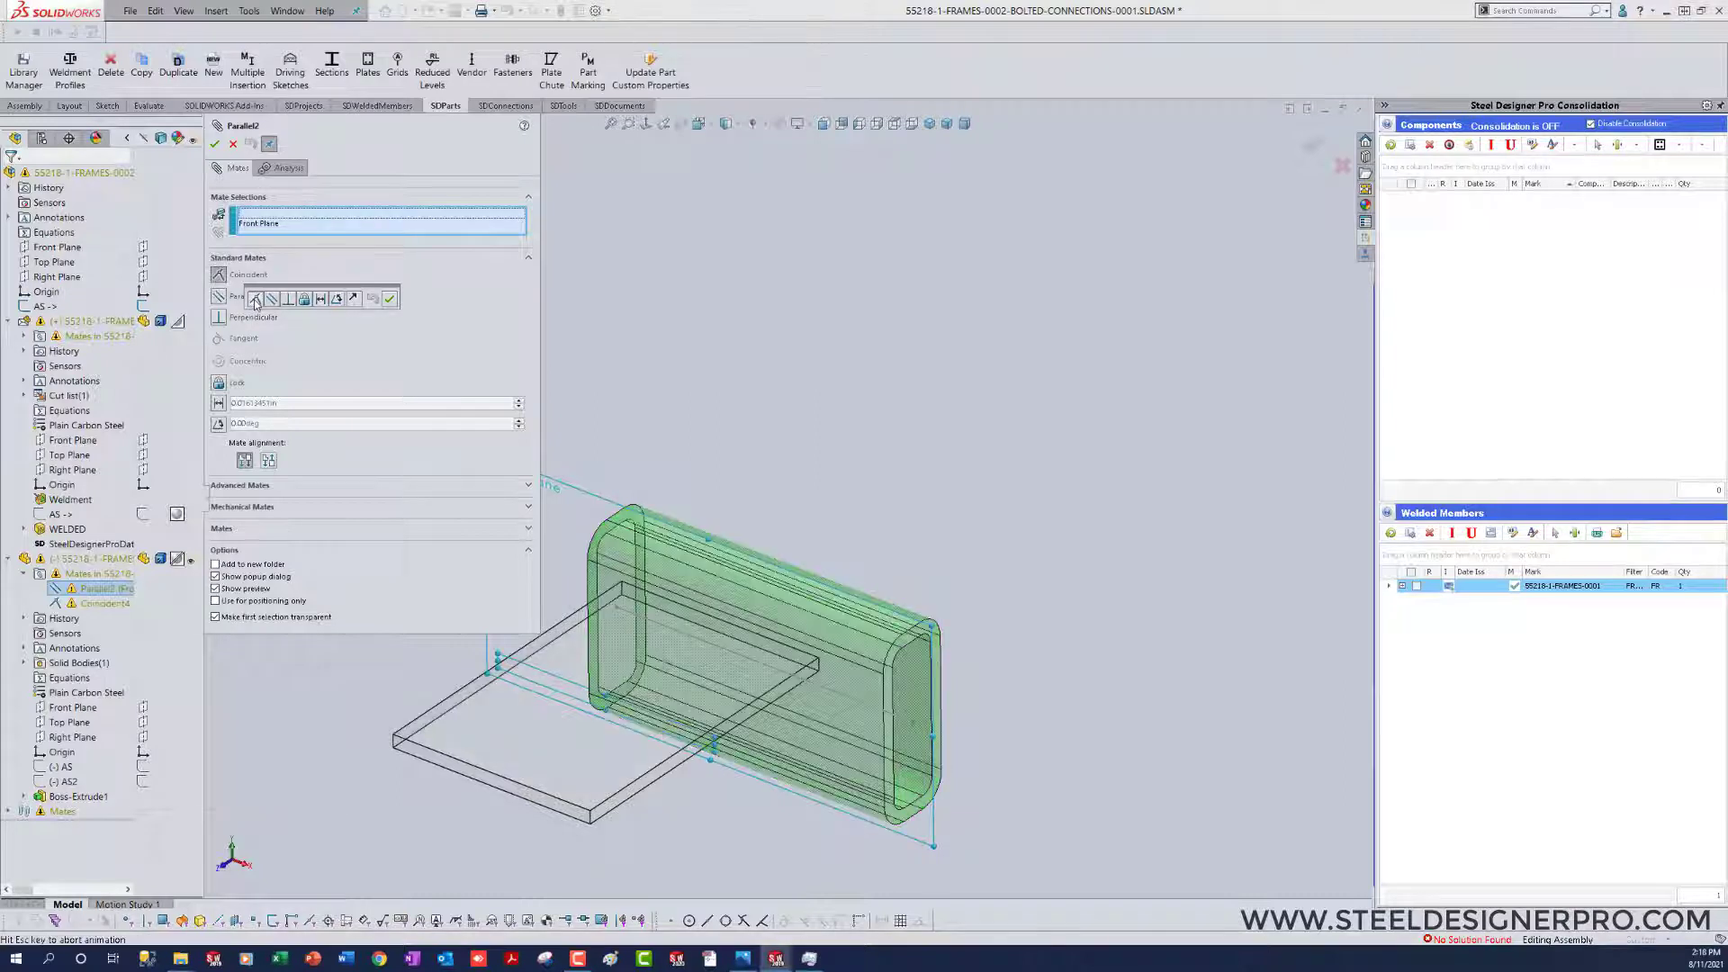
click(215, 144)
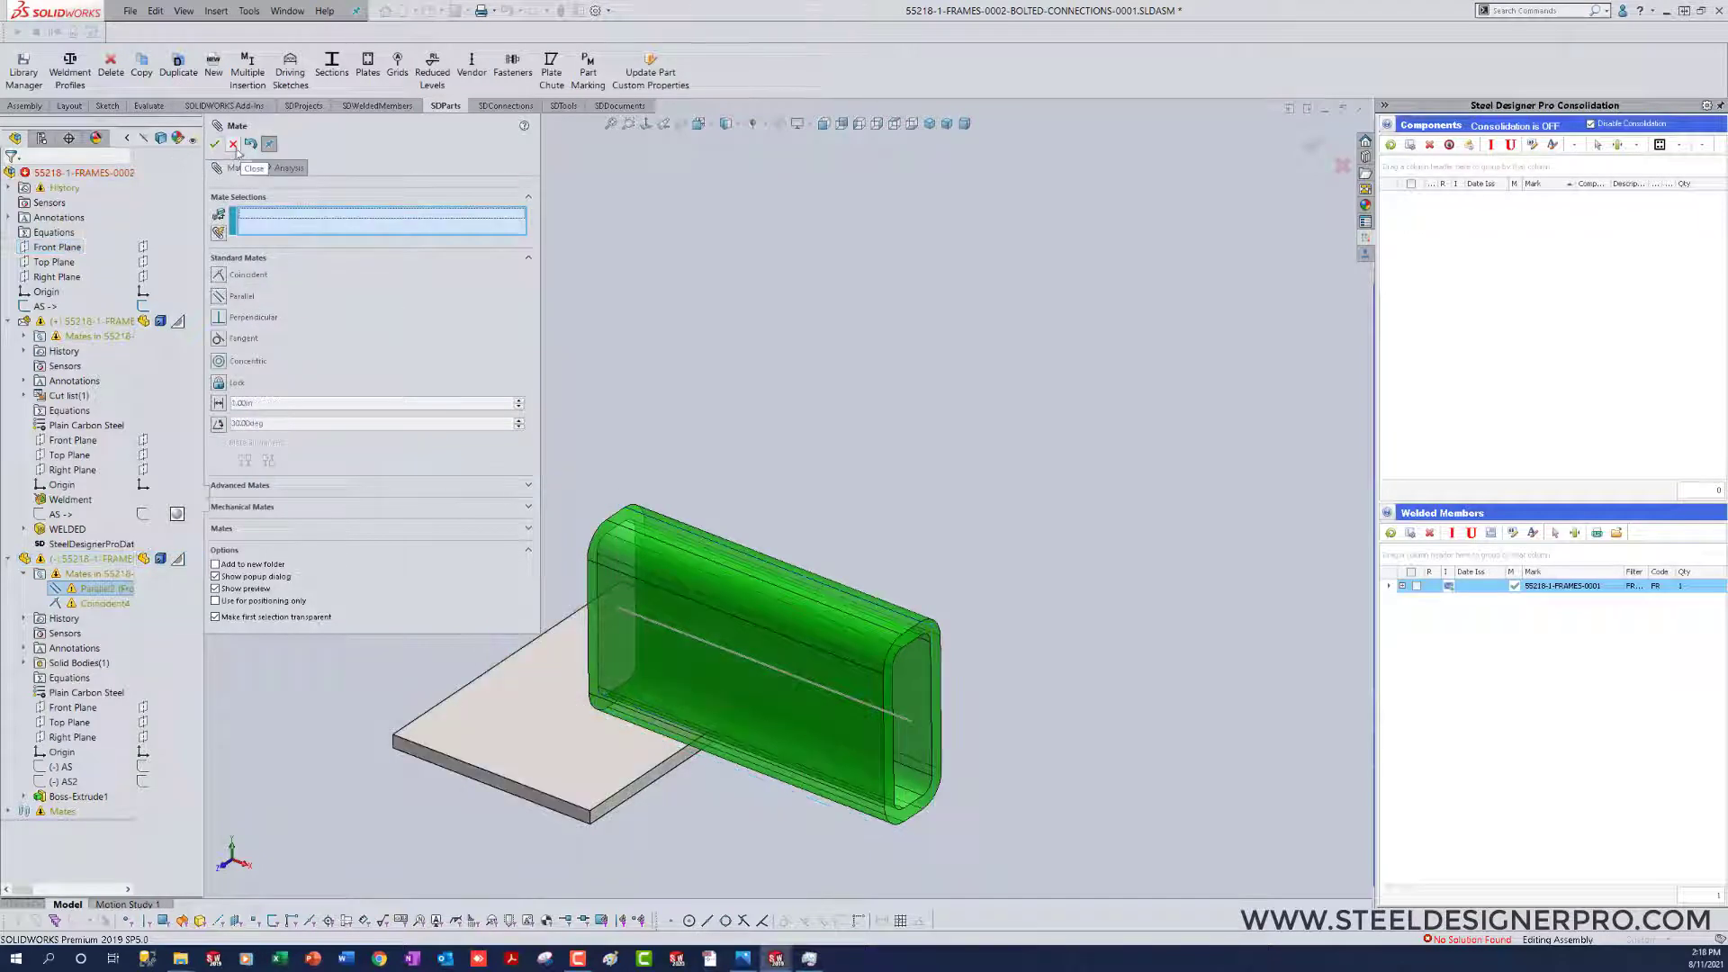
middle_drag(468, 612, 305, 656)
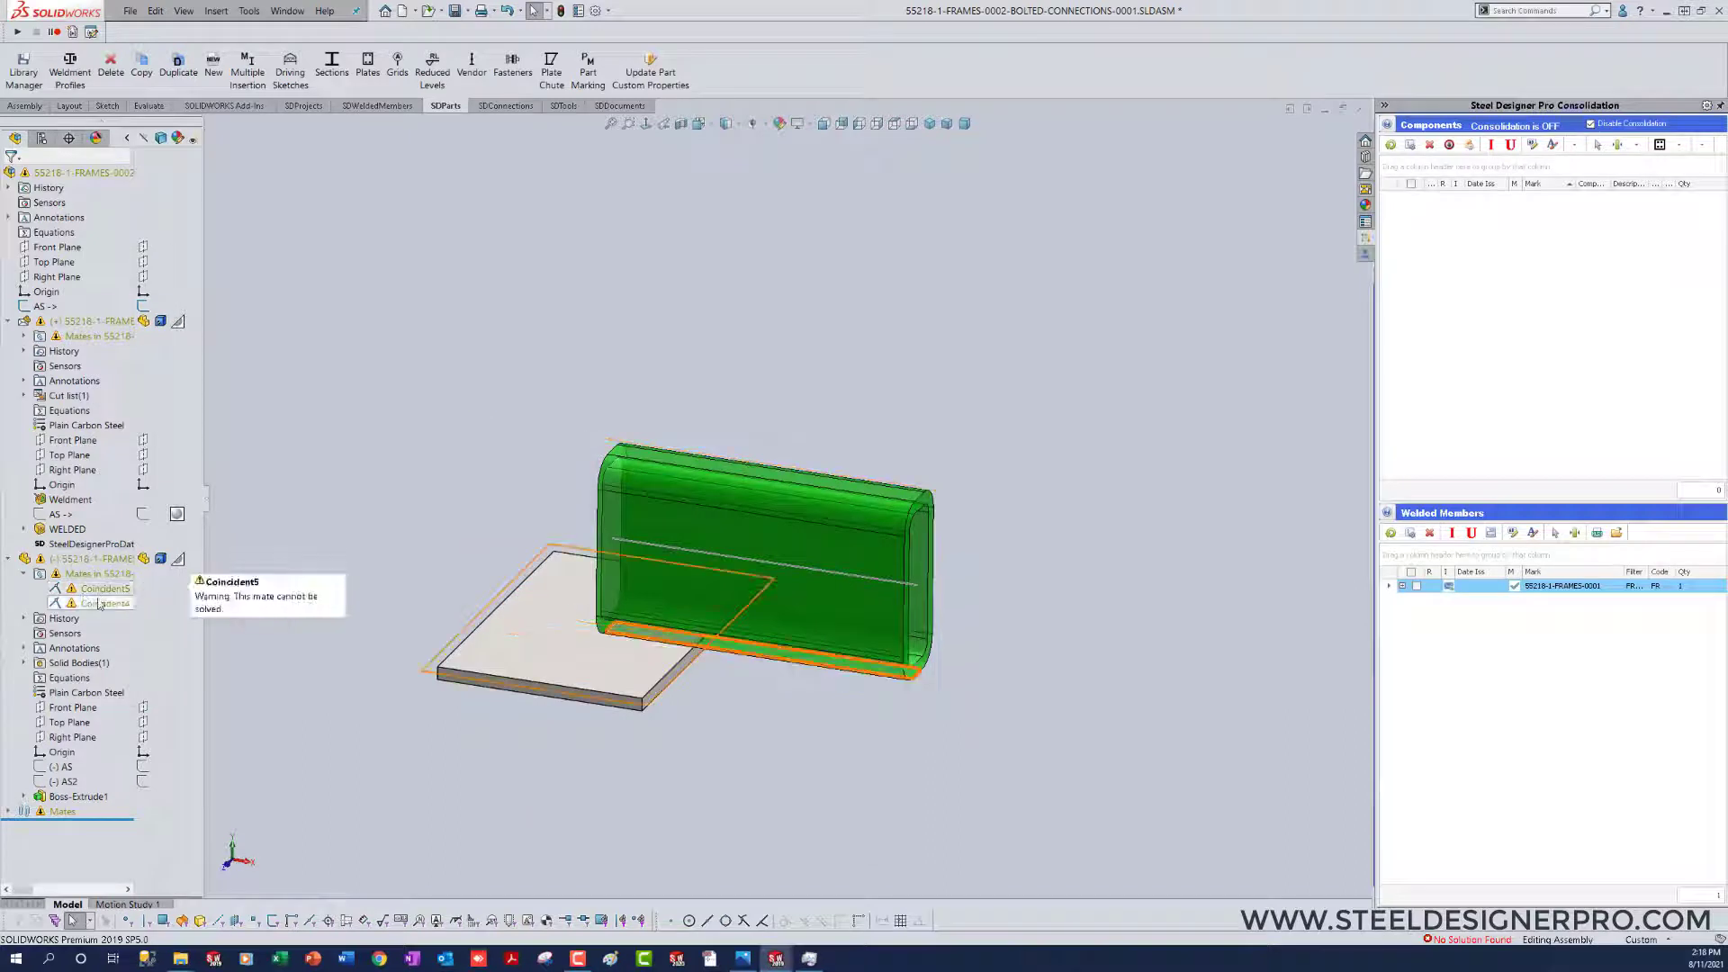
Step: Mate the plate's Right Plane coincident with the assembly origin
mouse_move(100, 604)
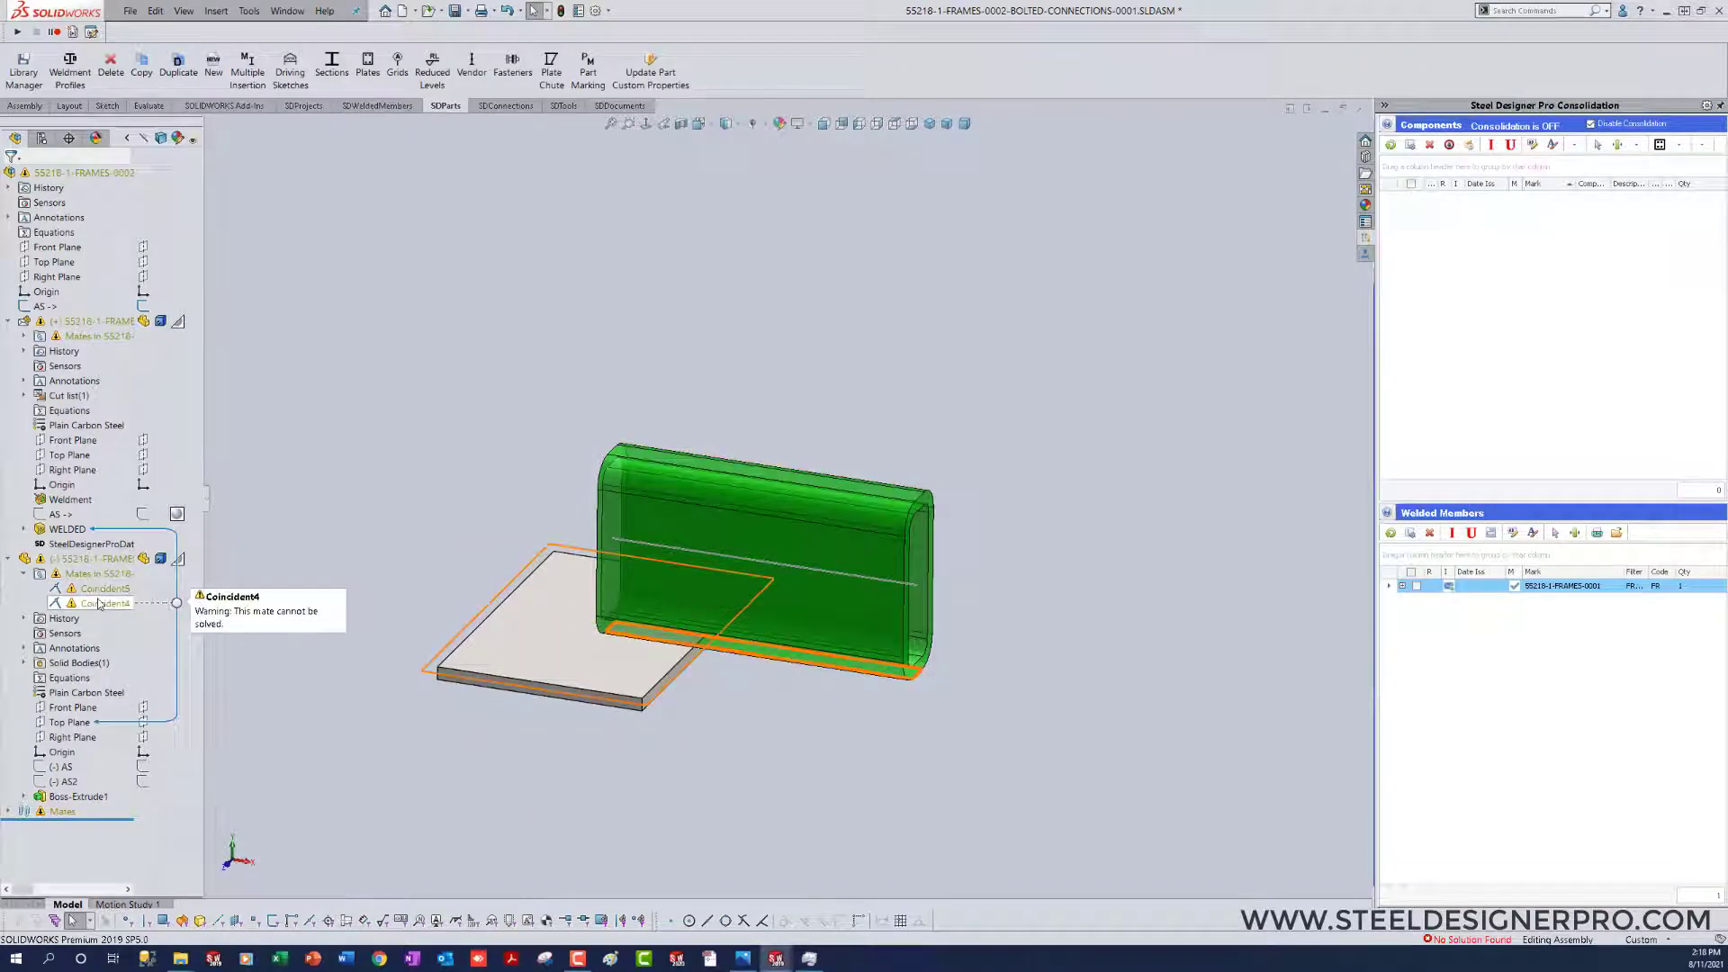
click(70, 737)
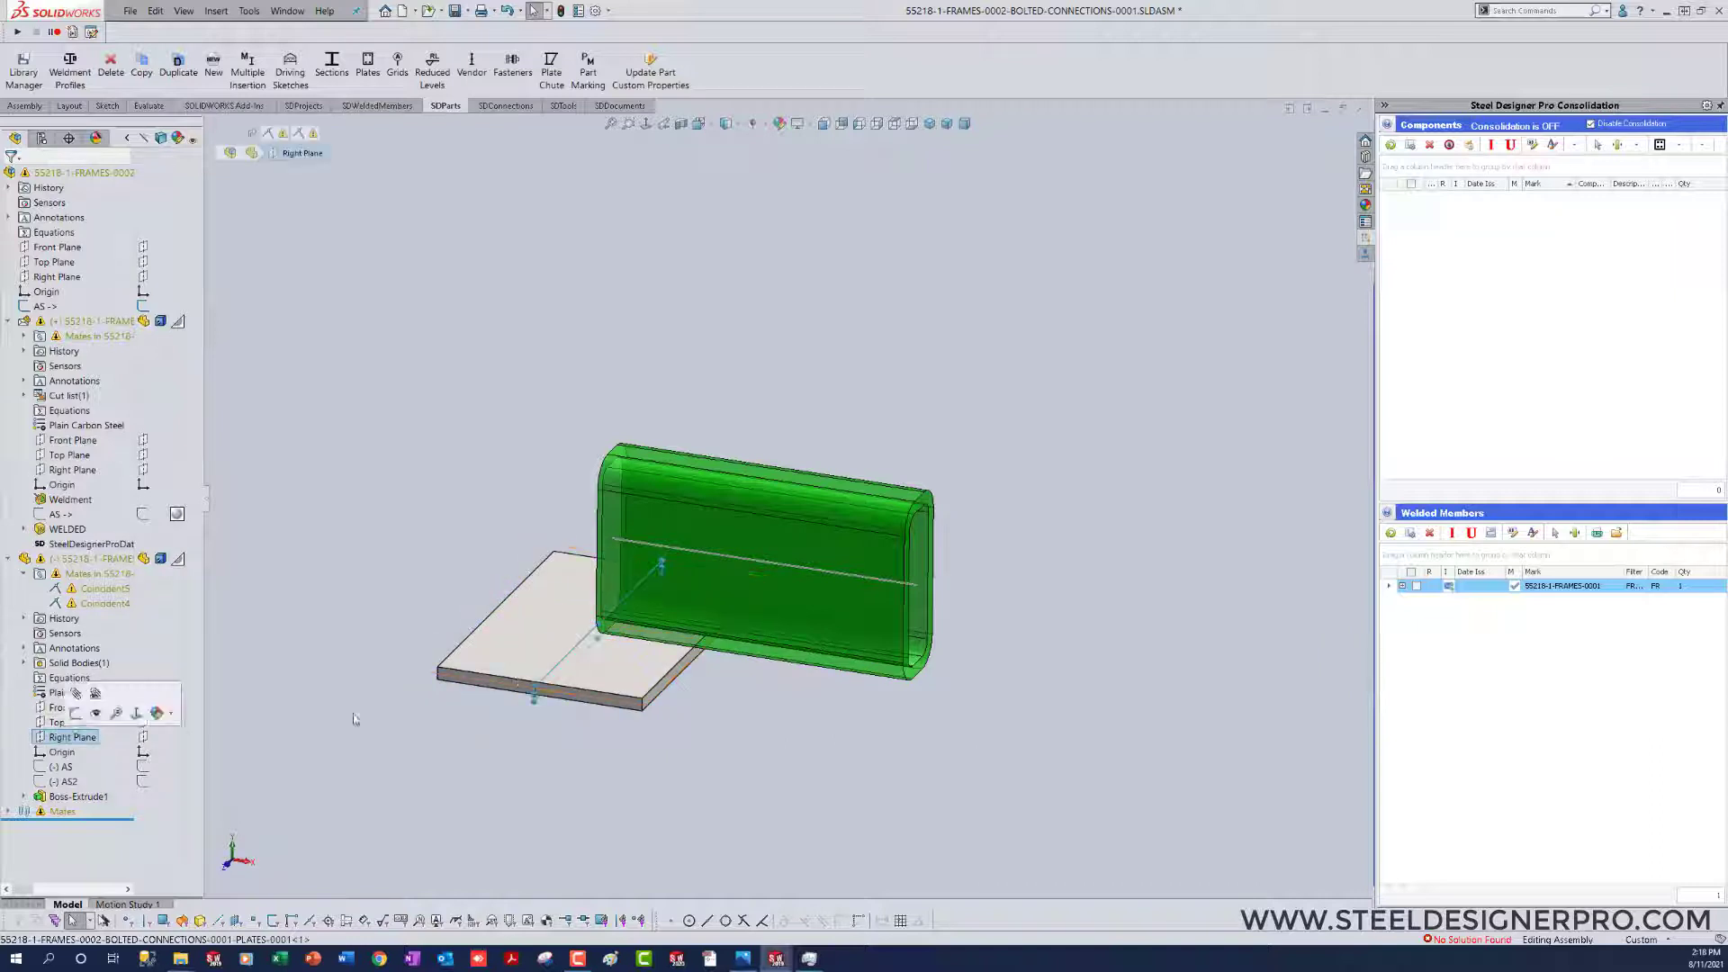
ctrl+click(42, 295)
click(53, 302)
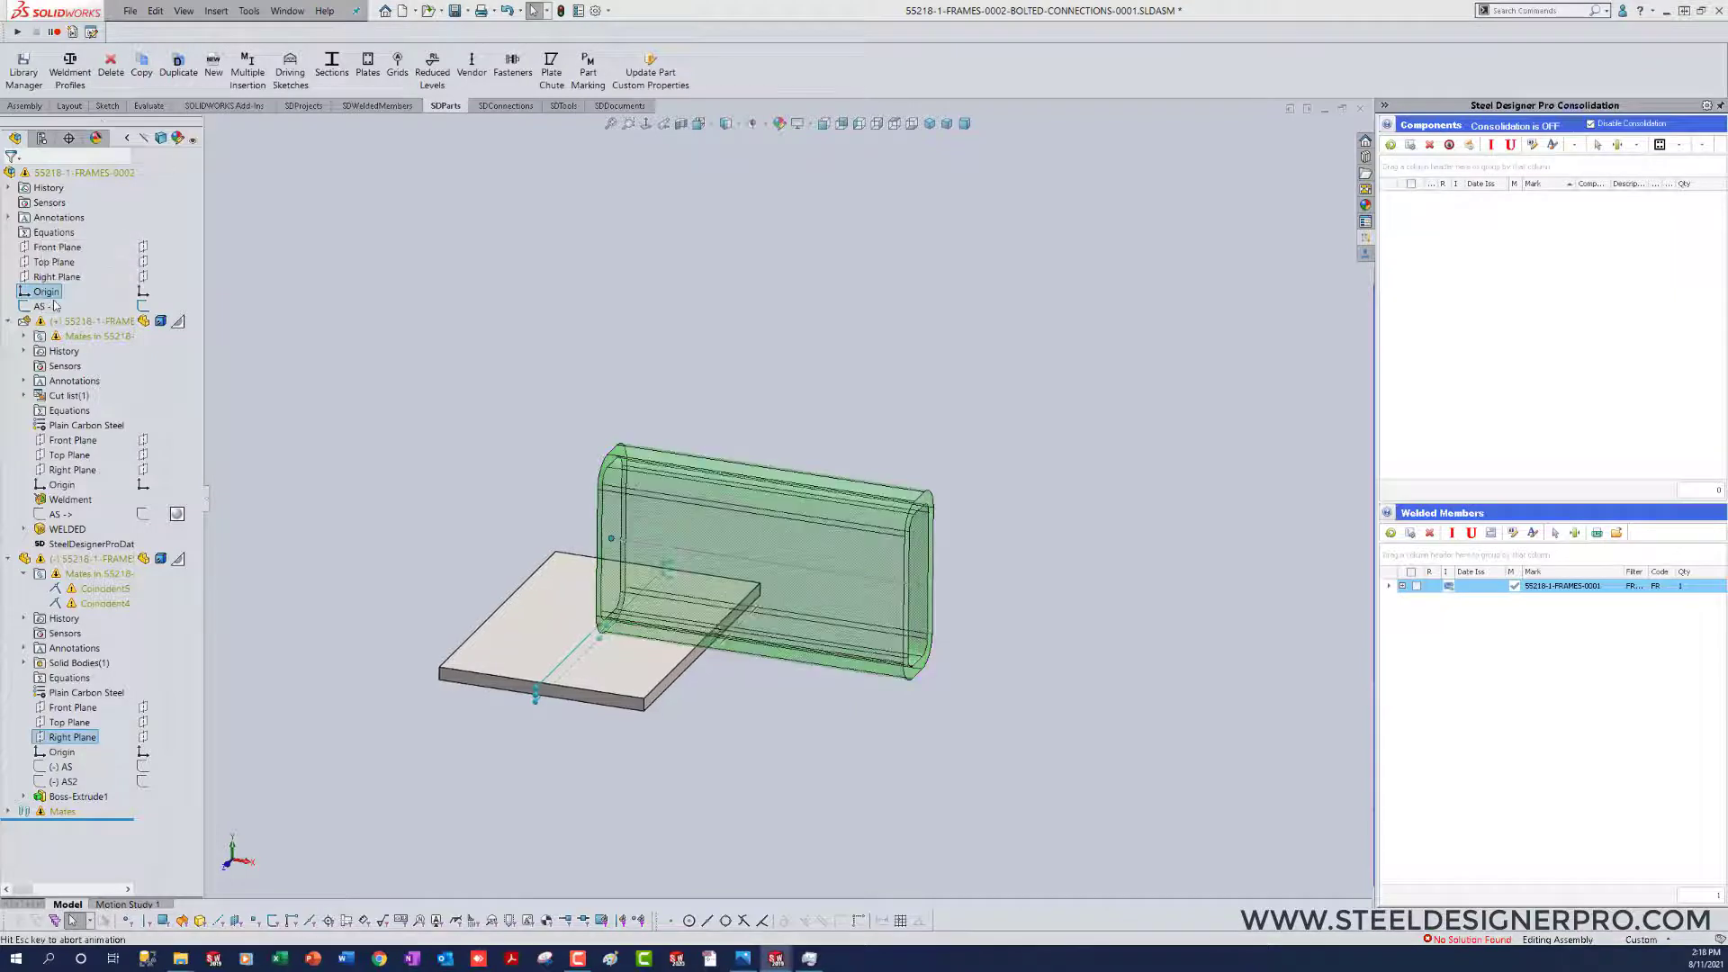
Step: Replace the assembly's Front Plane with the assembly origin in the plate's Coincident5 mate and test the plate's remaining movement
mouse_move(107, 589)
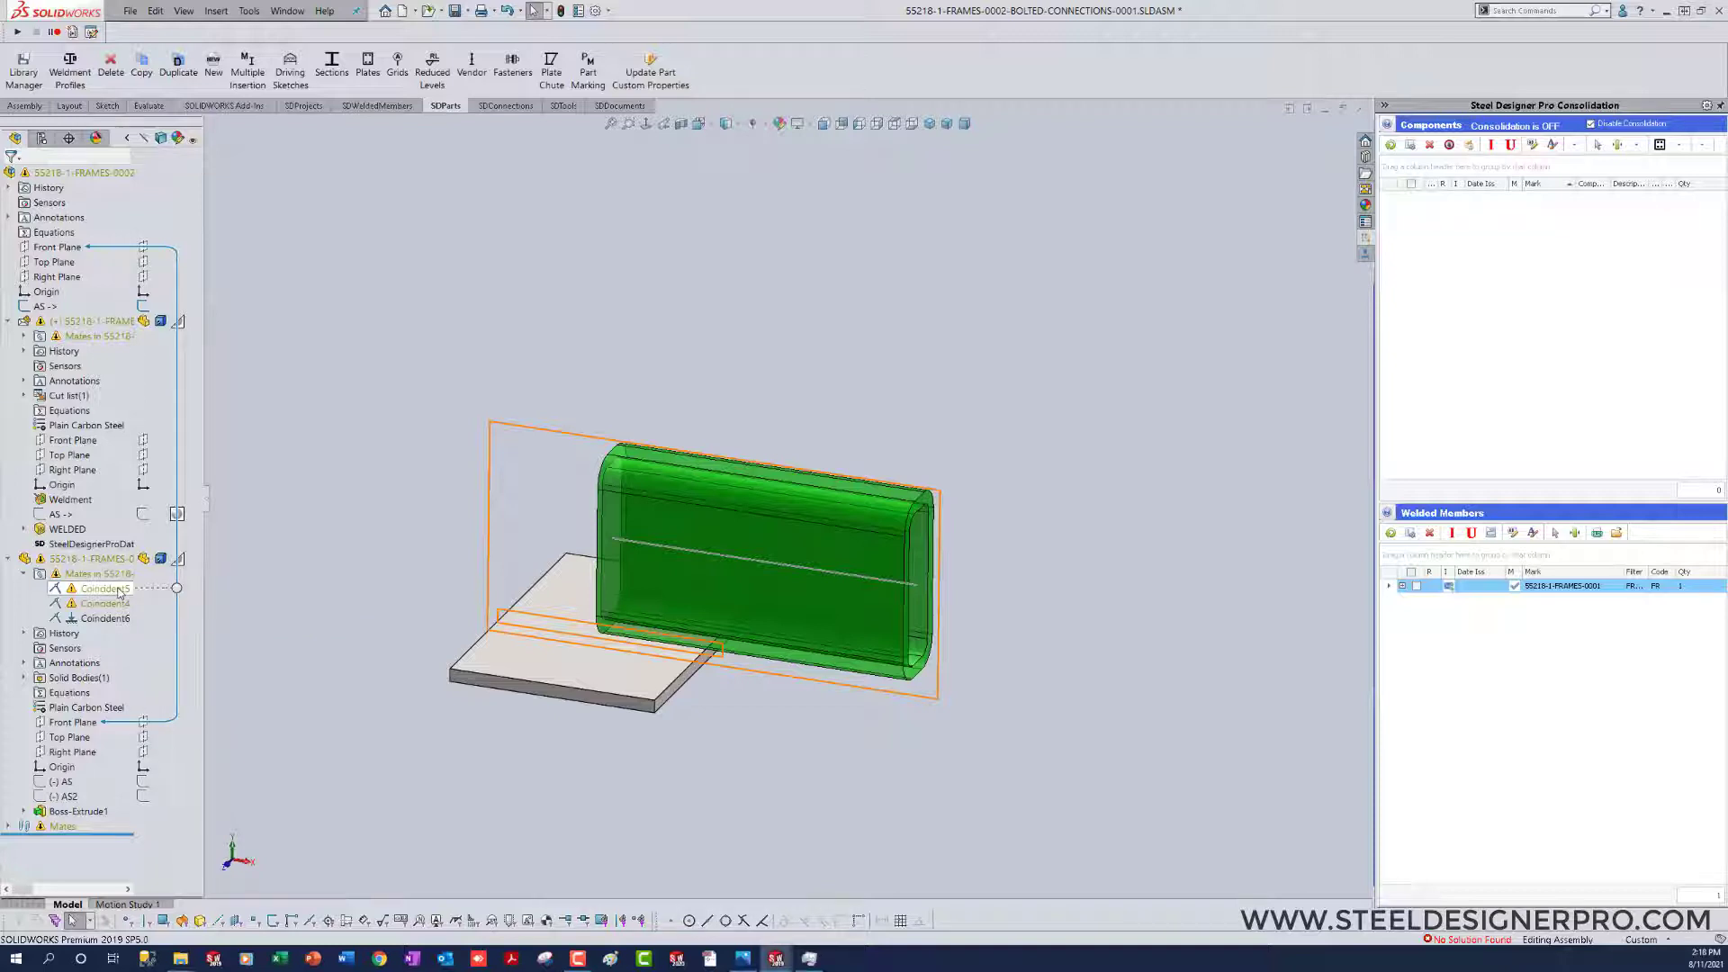
right_click(121, 591)
click(130, 505)
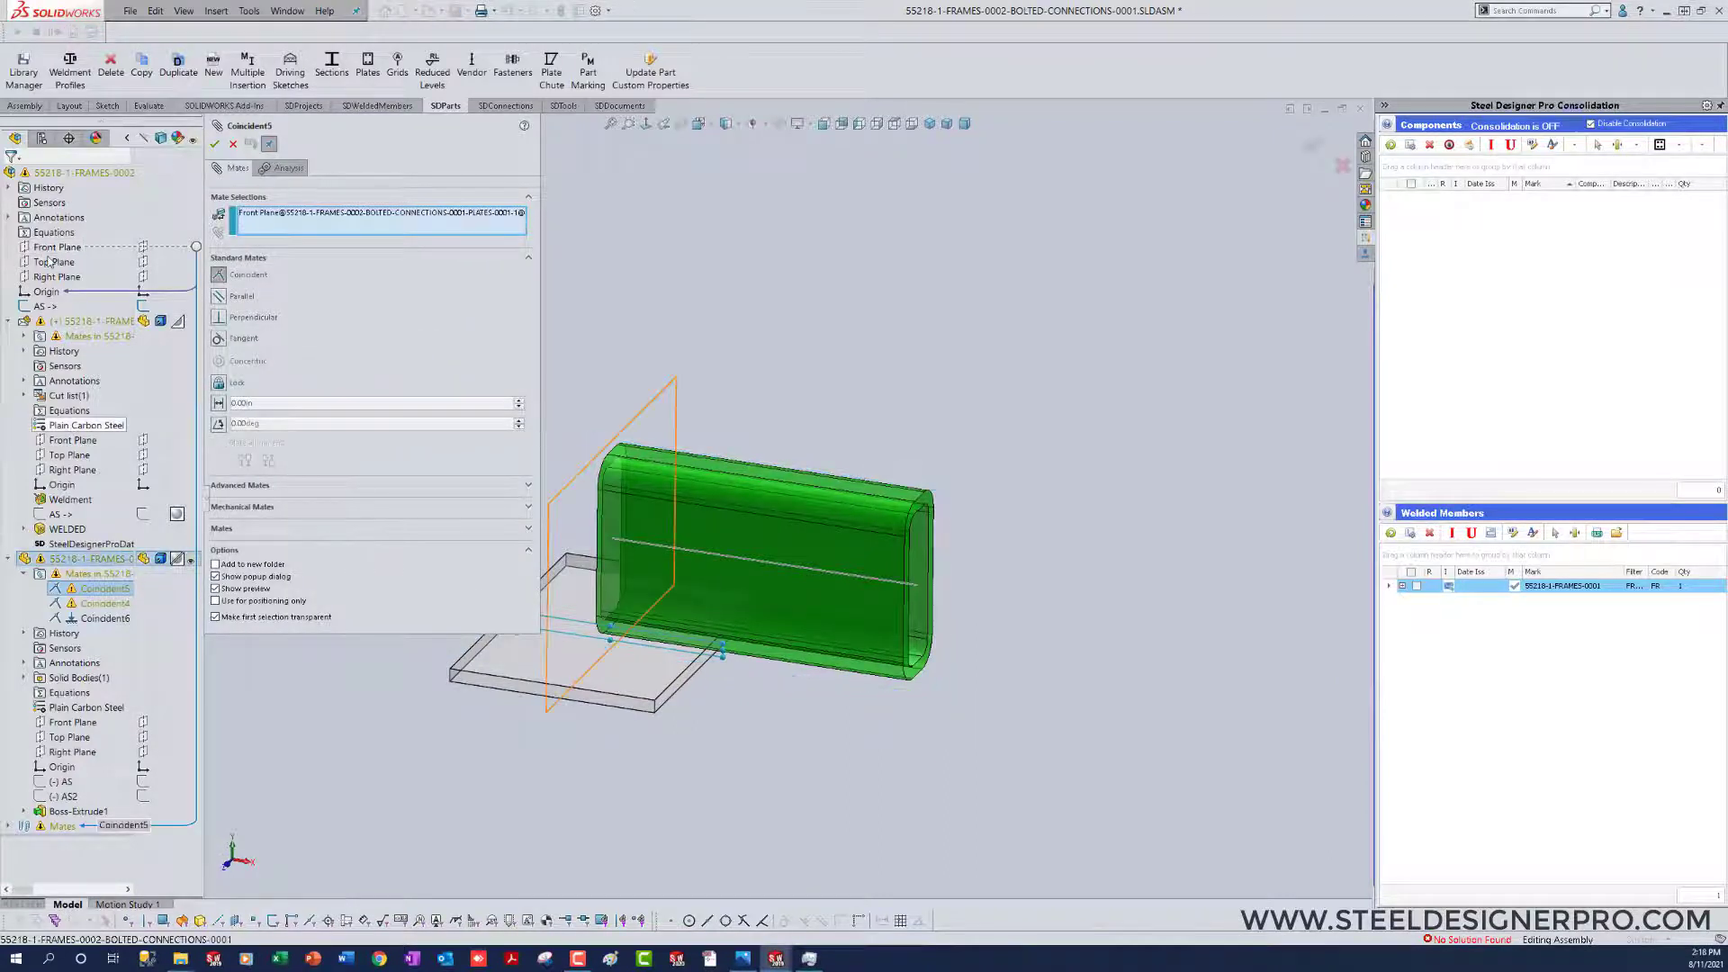
click(47, 292)
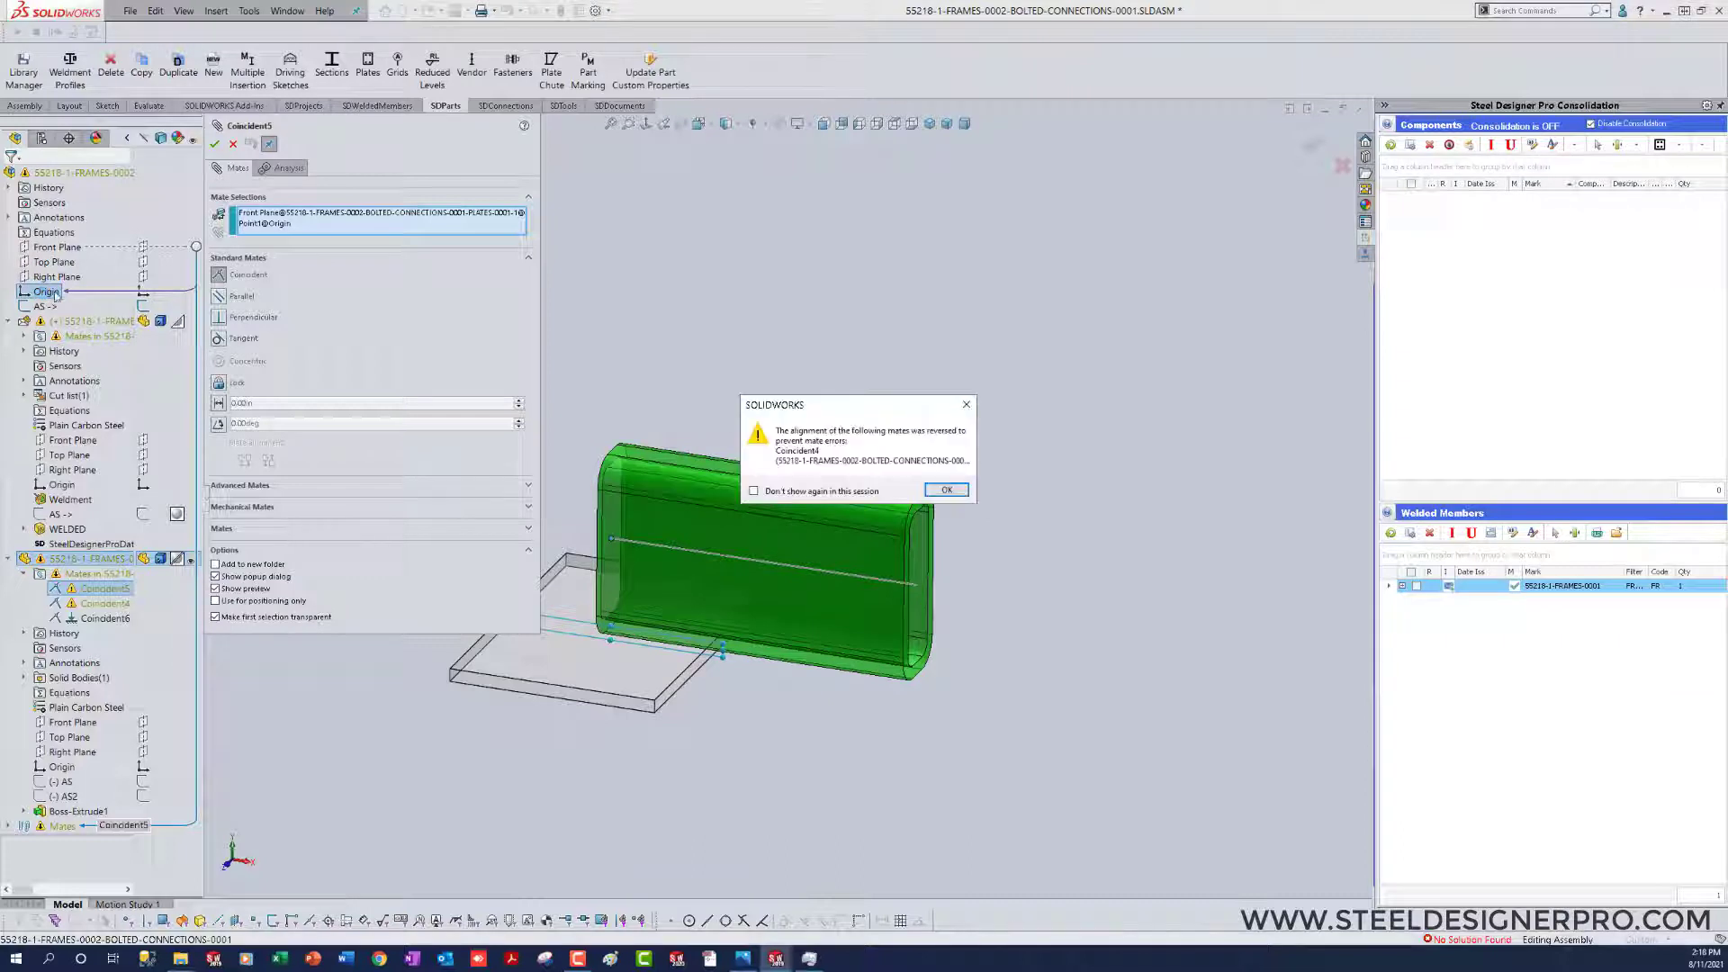
click(947, 491)
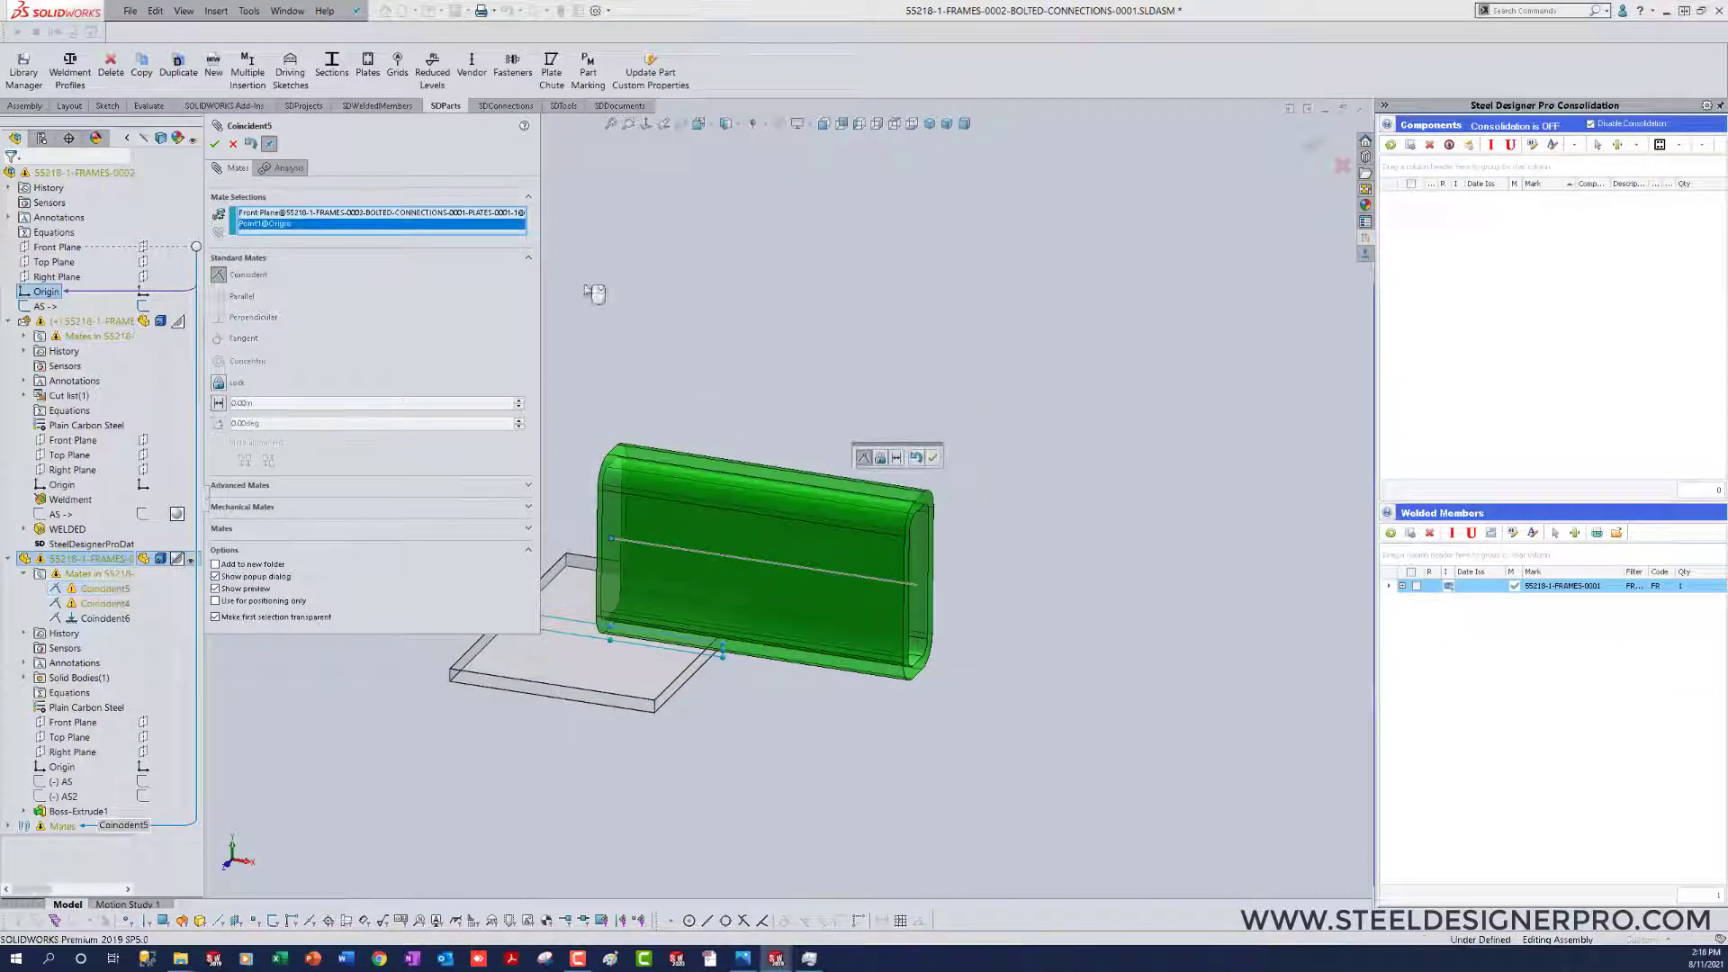
click(215, 145)
click(215, 145)
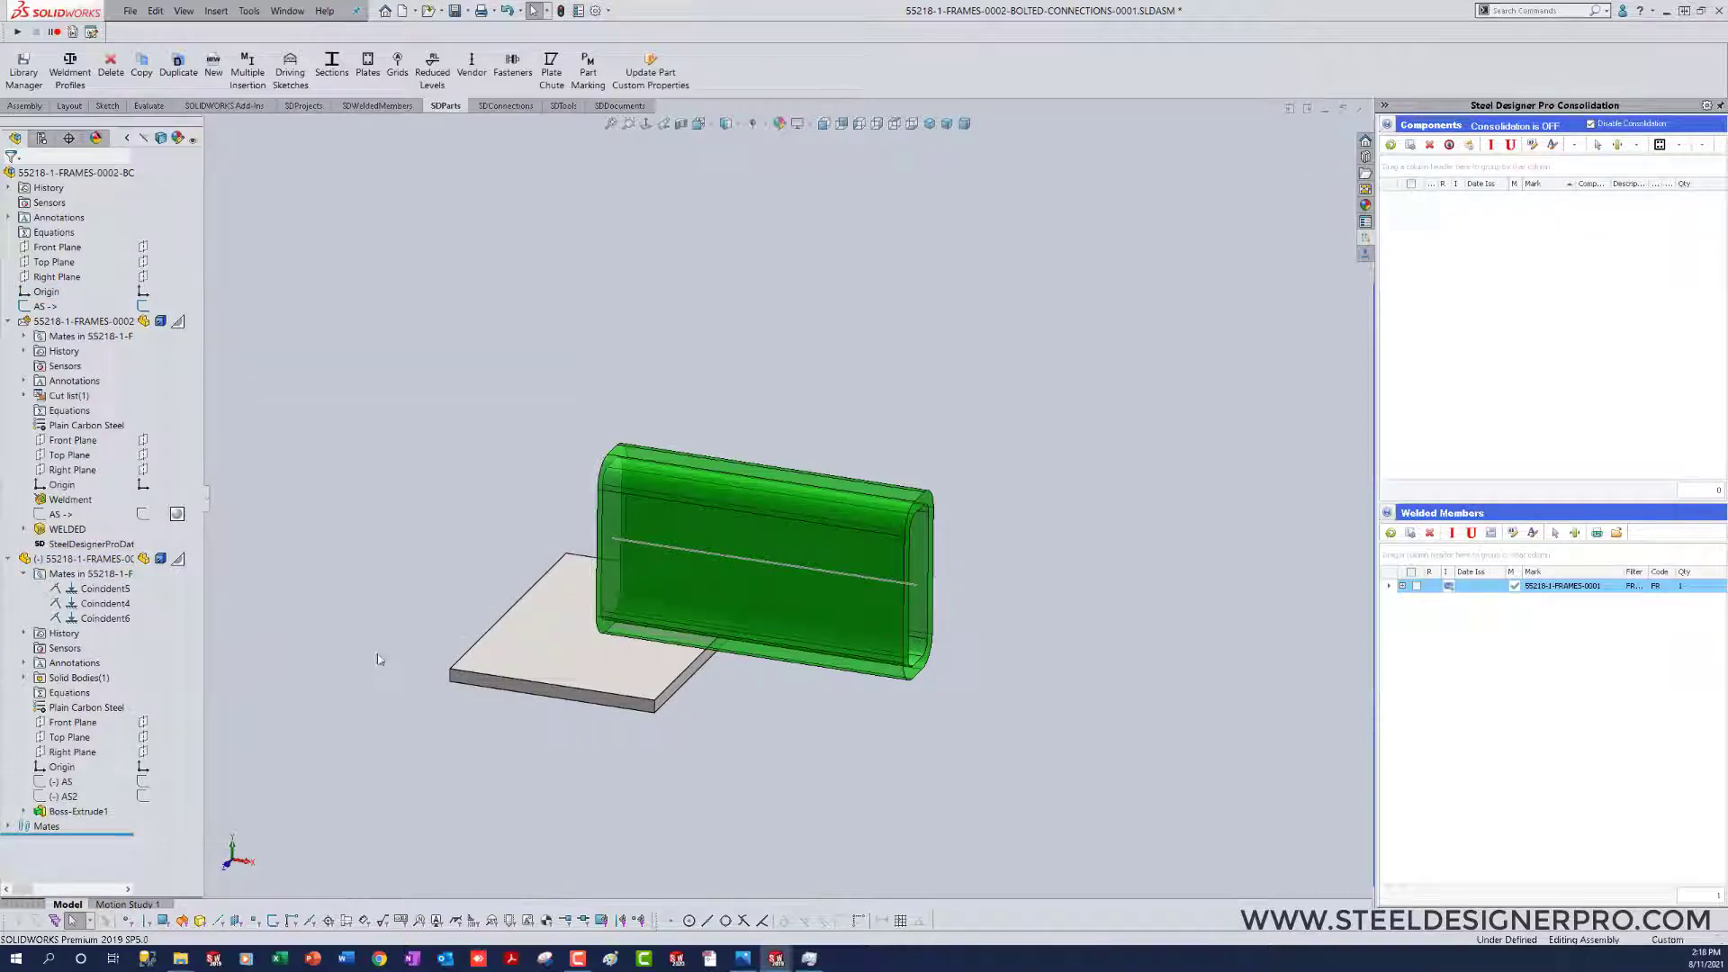
drag(599, 651, 621, 684)
click(401, 501)
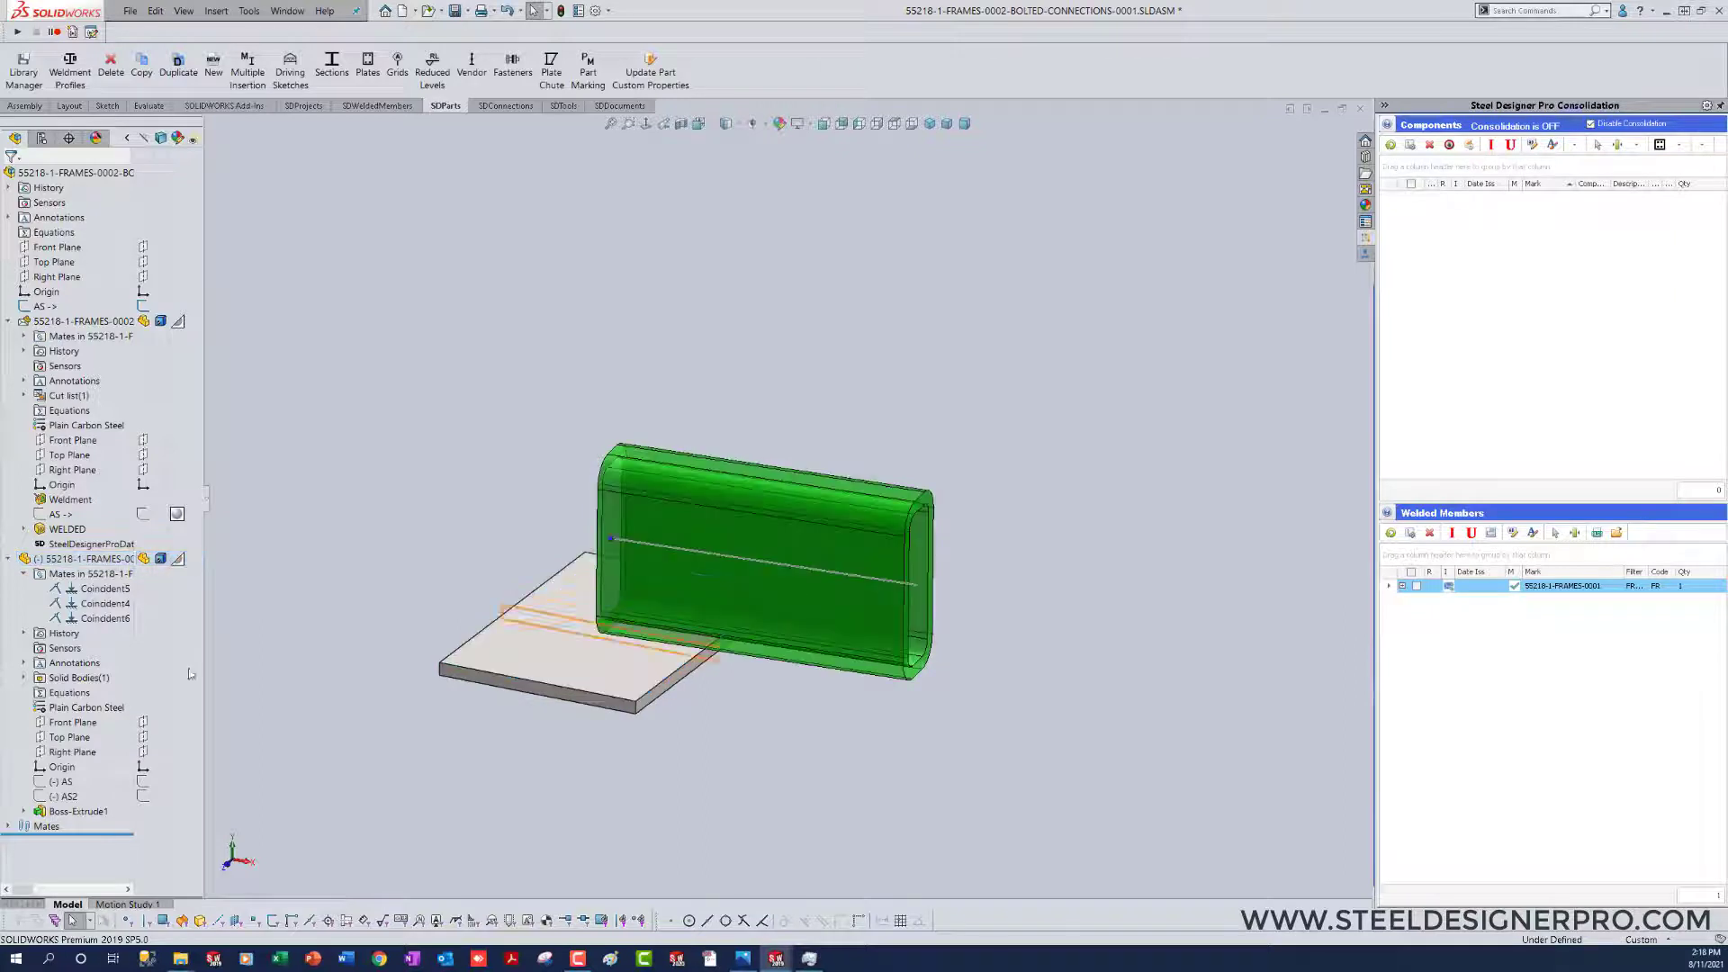
Step: Edit the Coincident5 mate so the plate's Front Plane is coincident with the AS sketch line instead of the origin
right_click(97, 590)
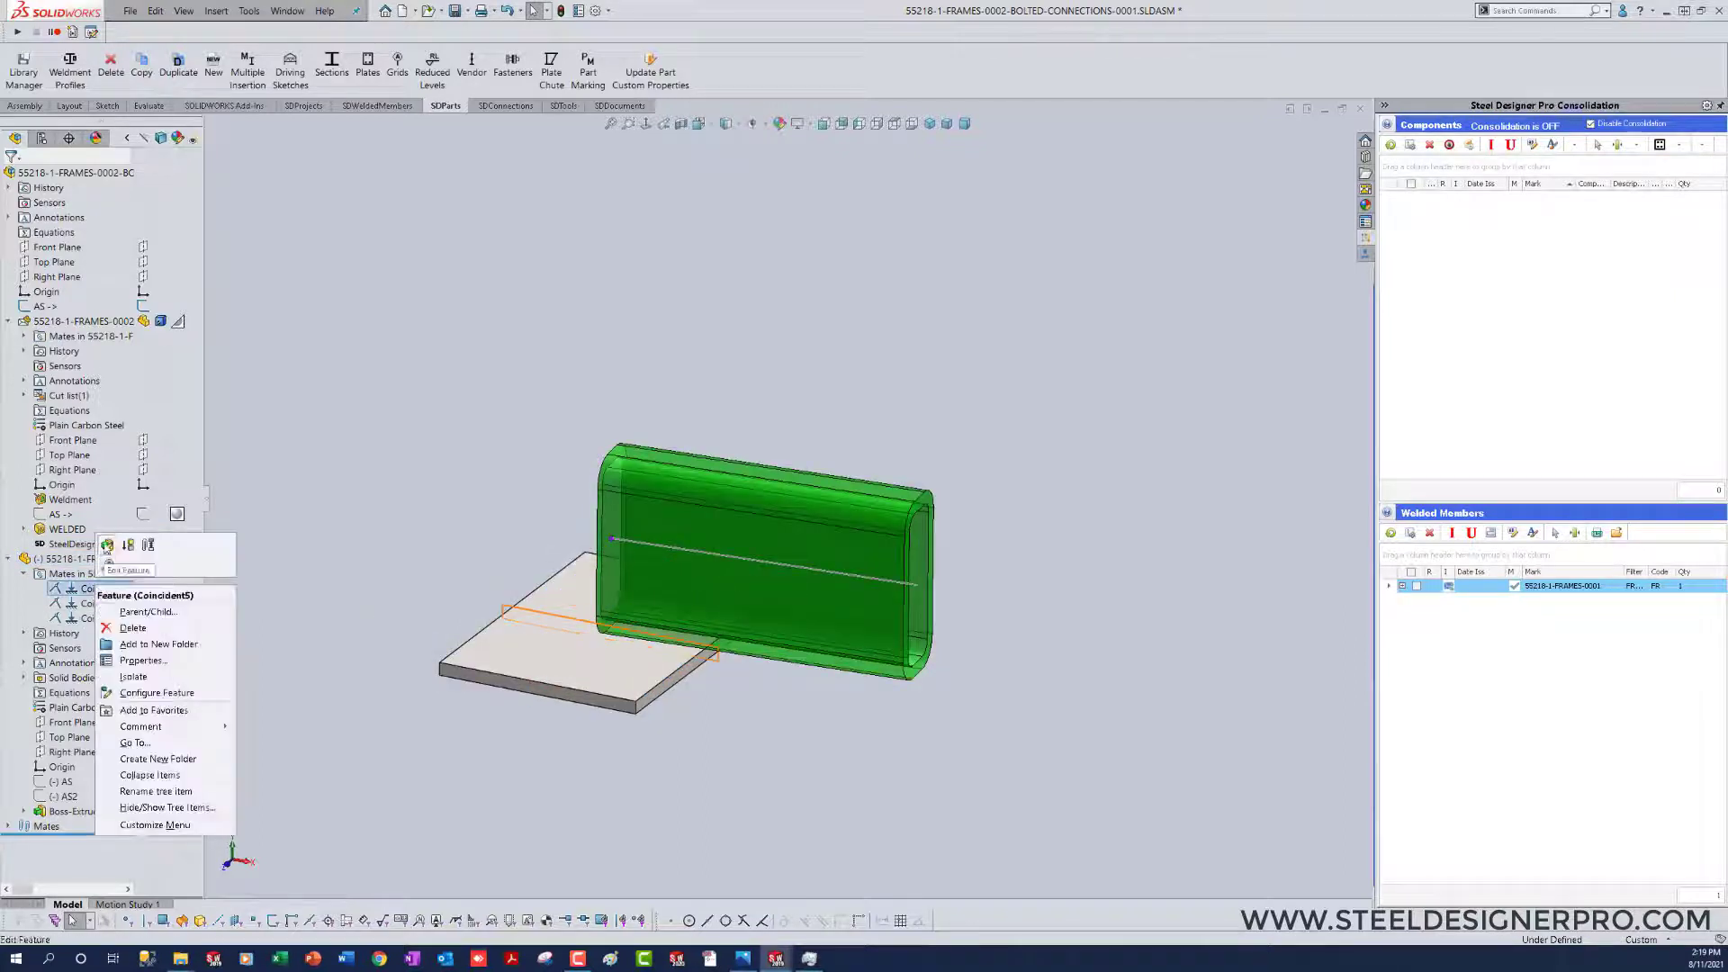
key(Escape)
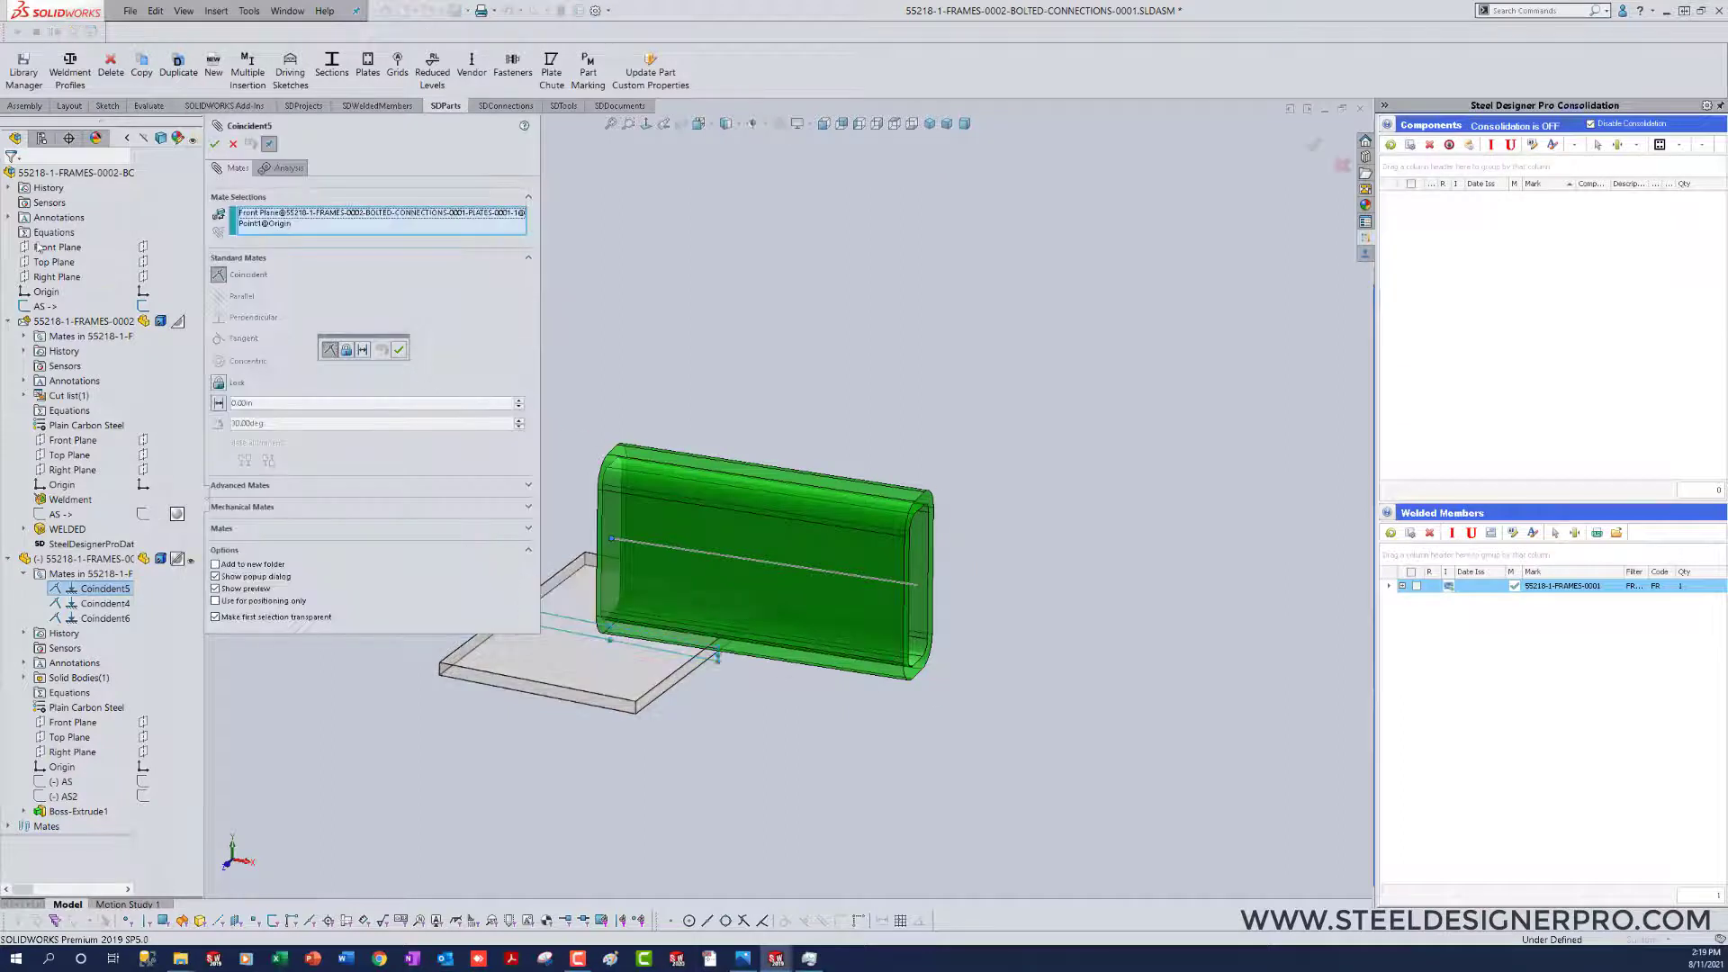
click(42, 295)
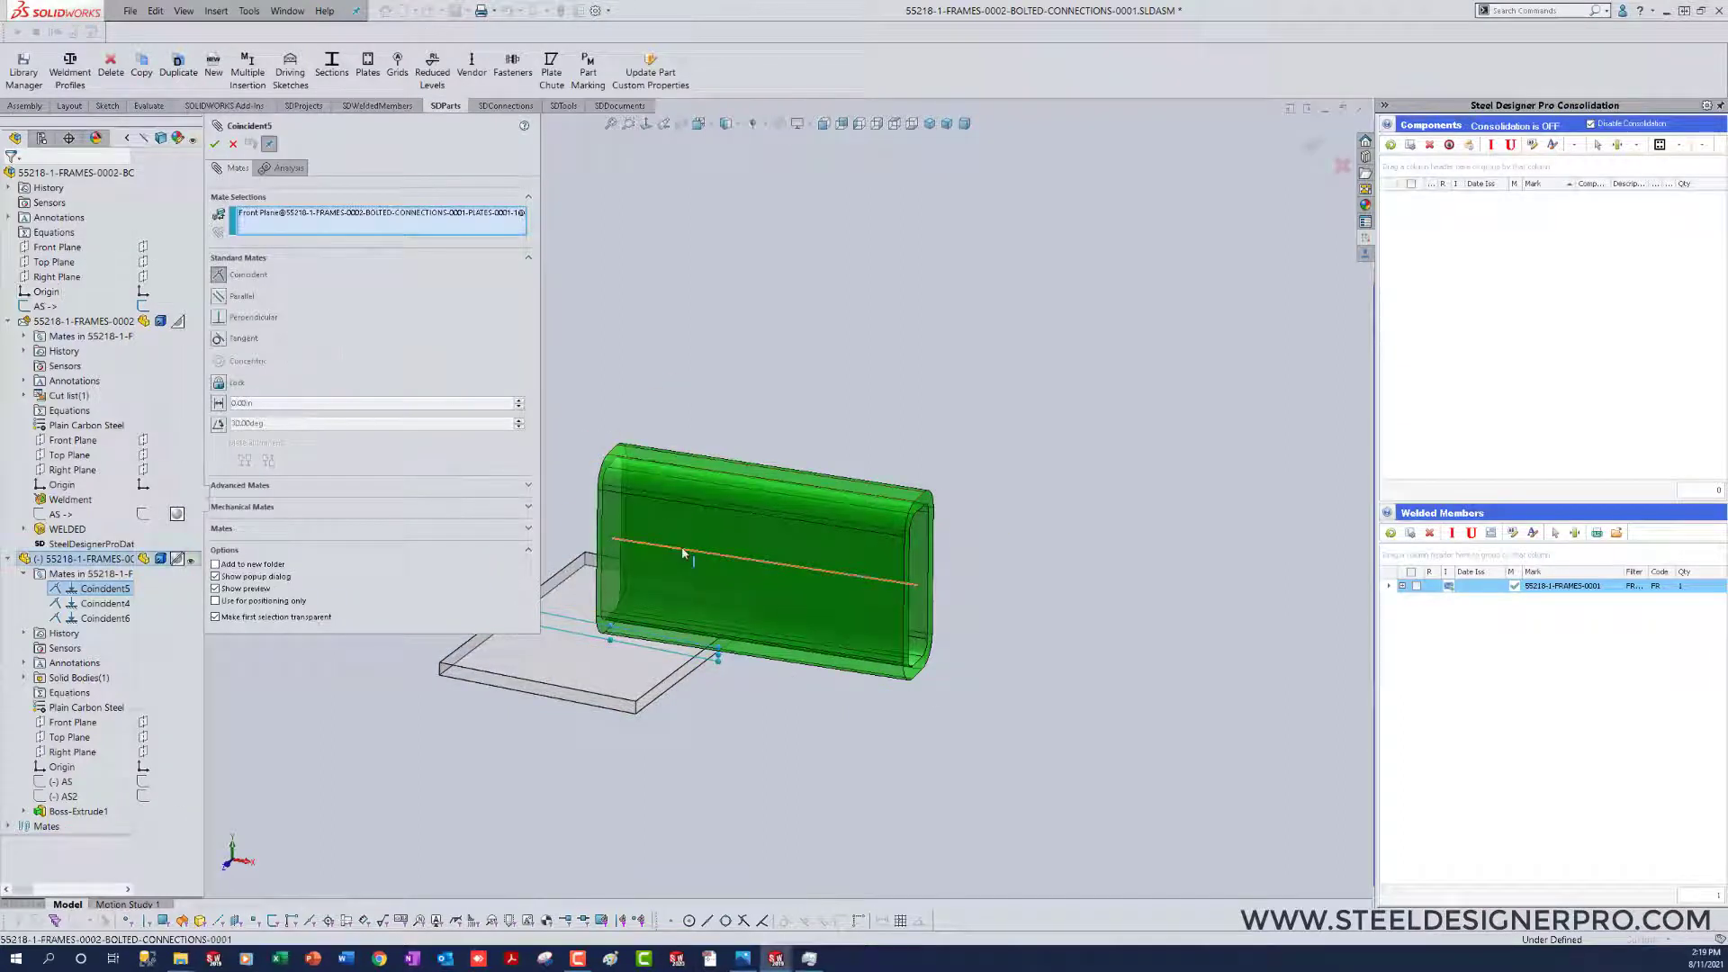
click(684, 551)
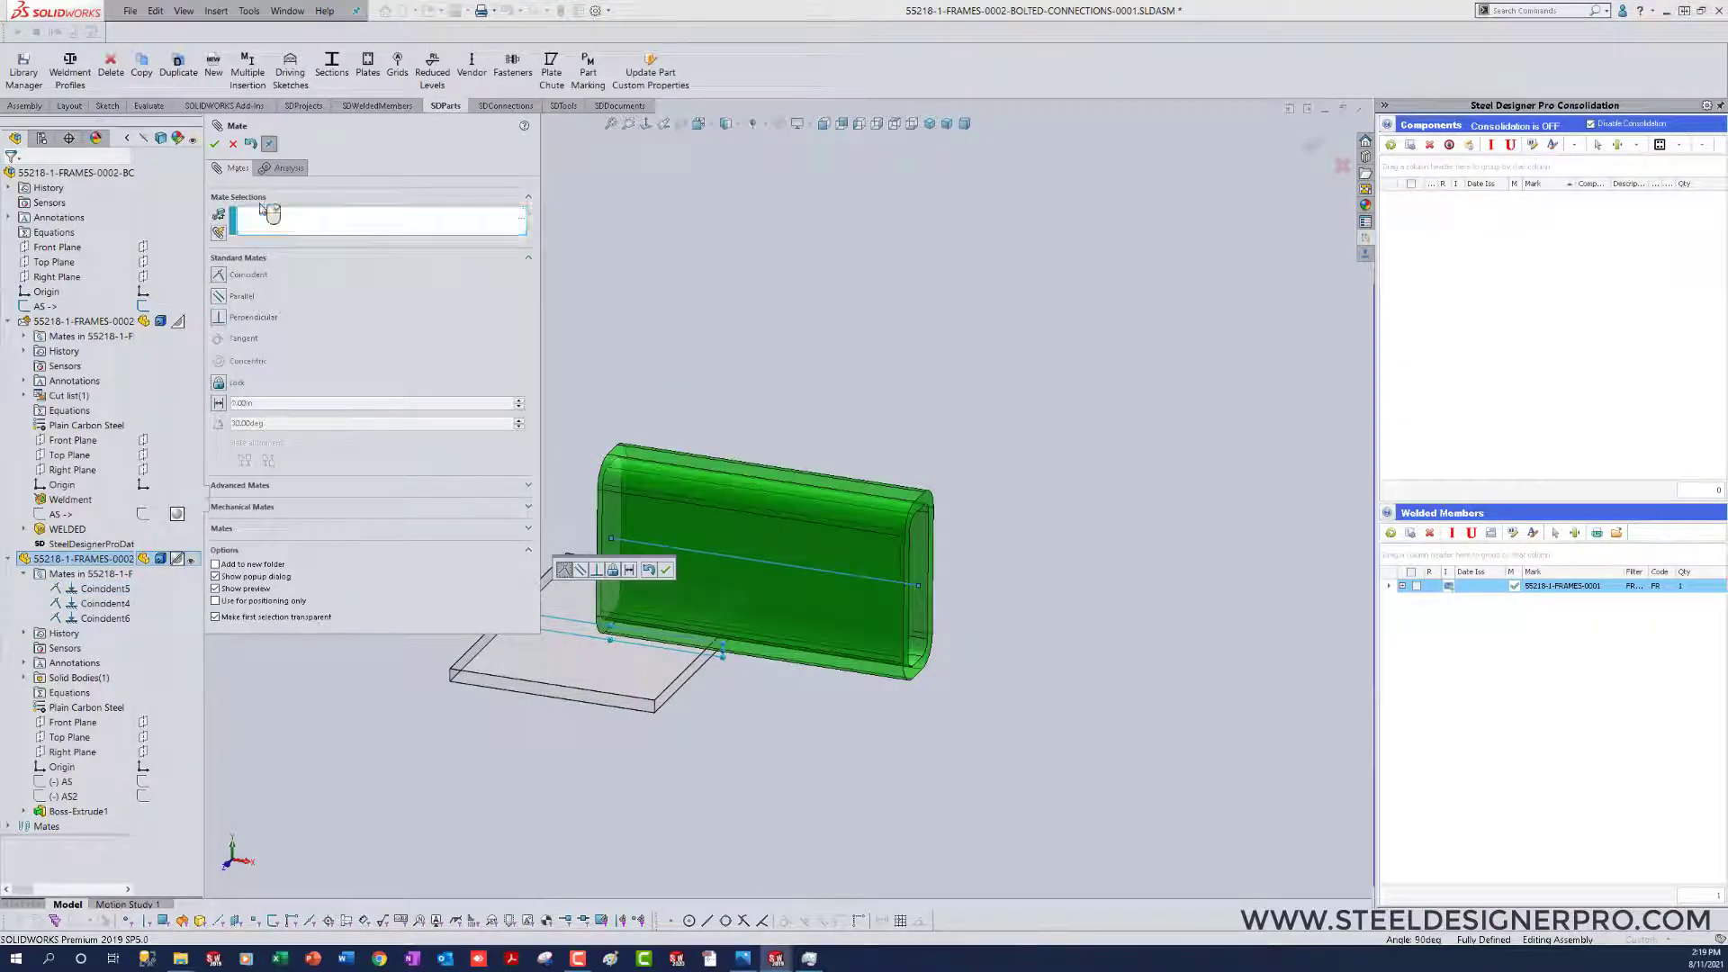
click(214, 144)
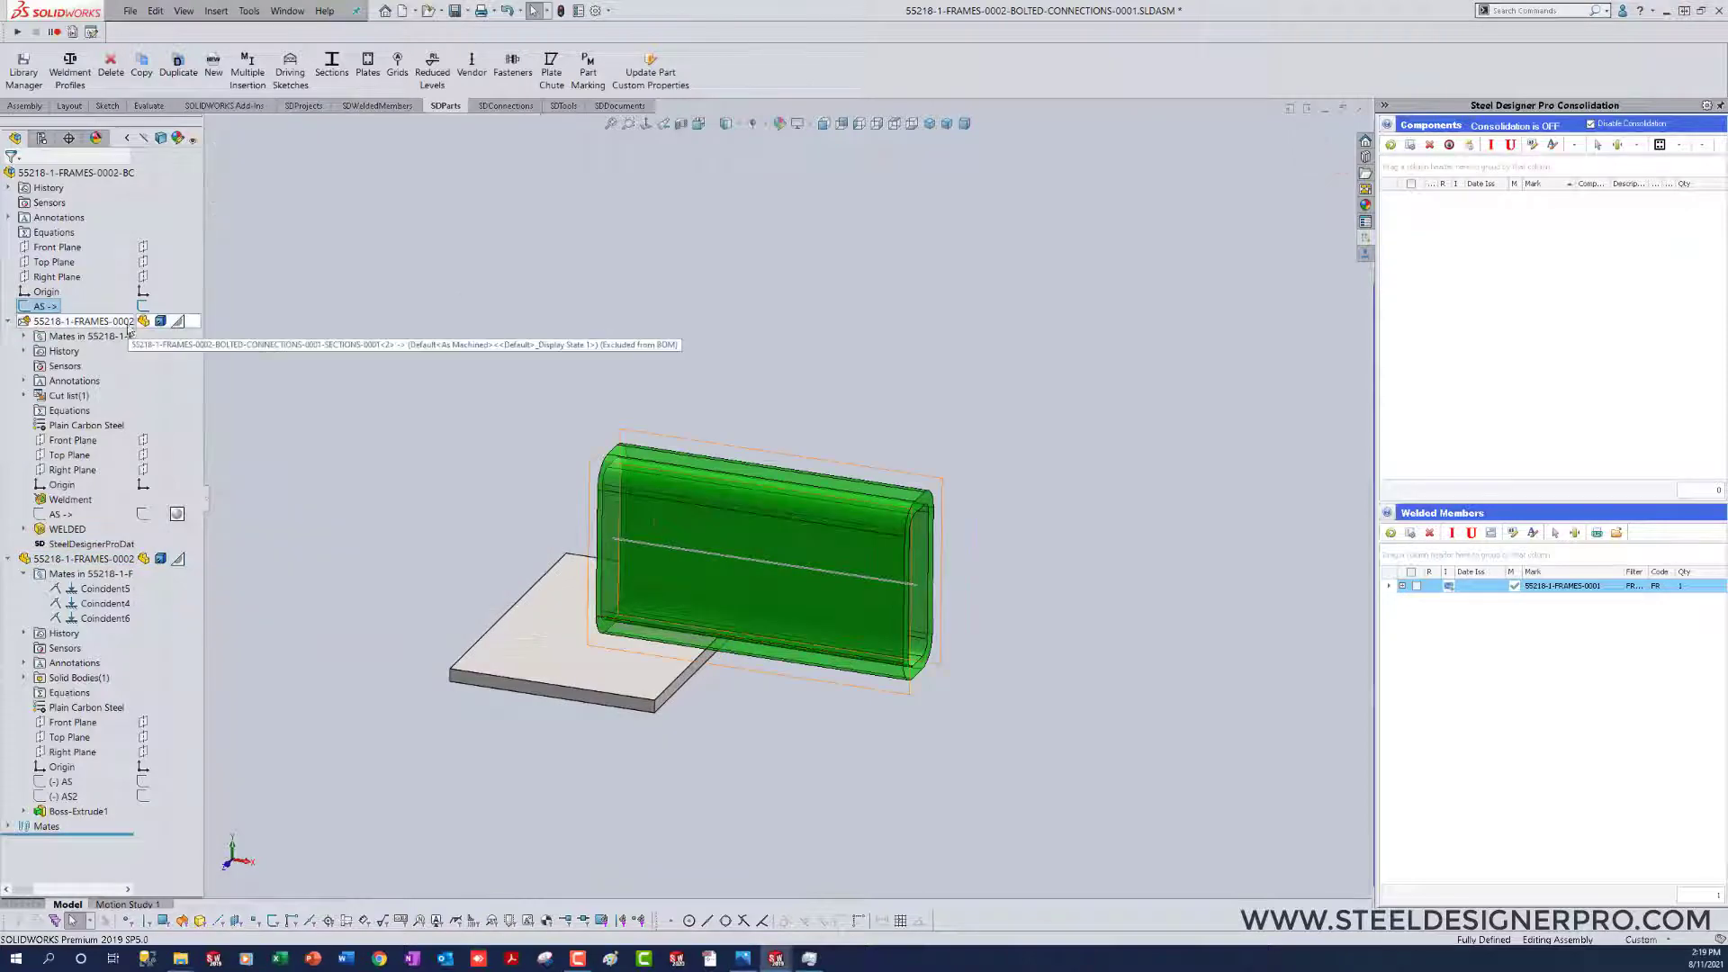
click(504, 387)
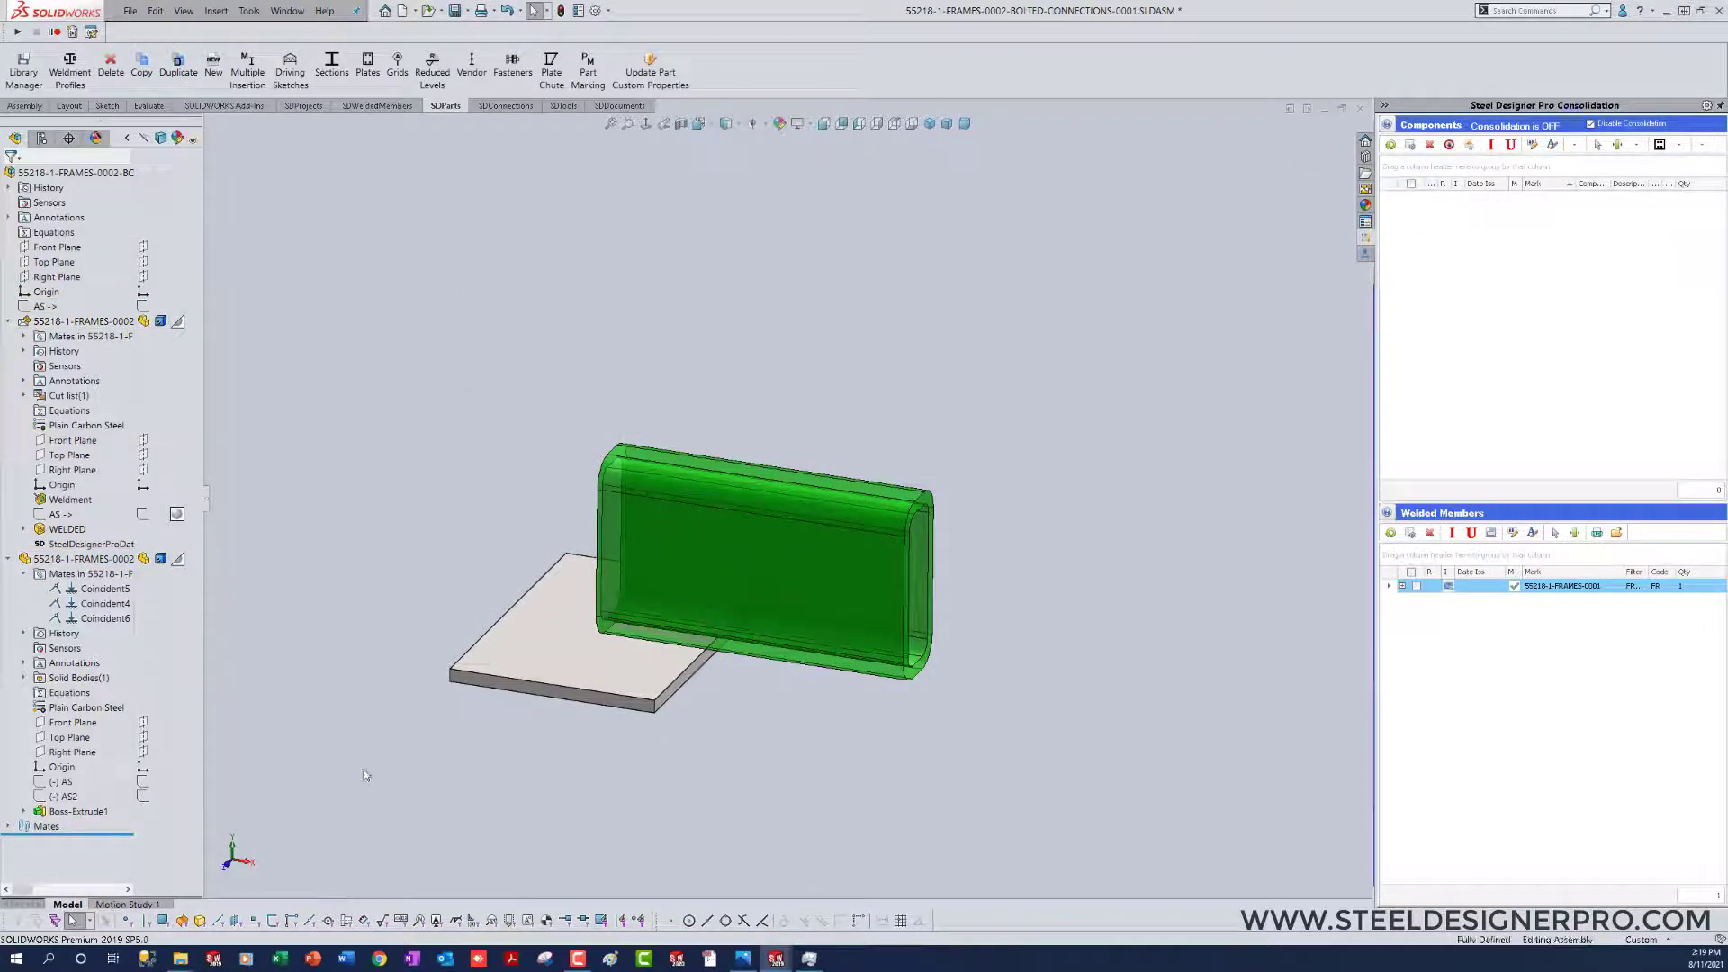
Step: Edit the plate's profile sketch and convert its four construction hole circles to regular geometry
middle_drag(349, 776, 959, 816)
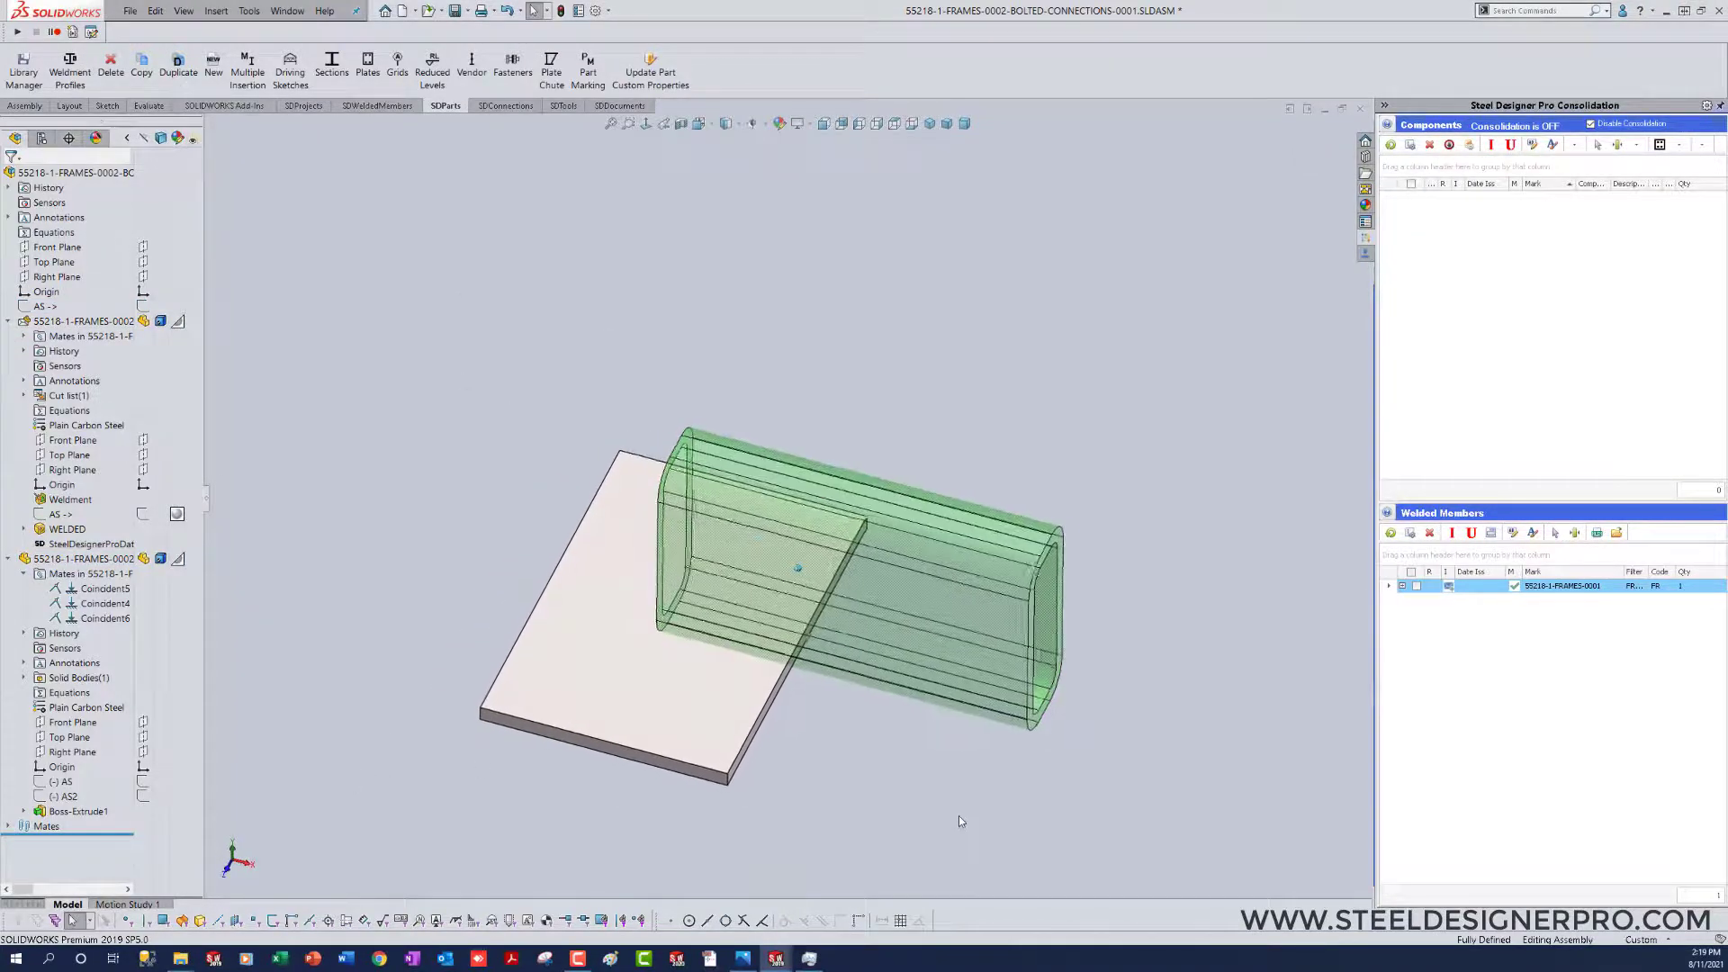
right_click(642, 705)
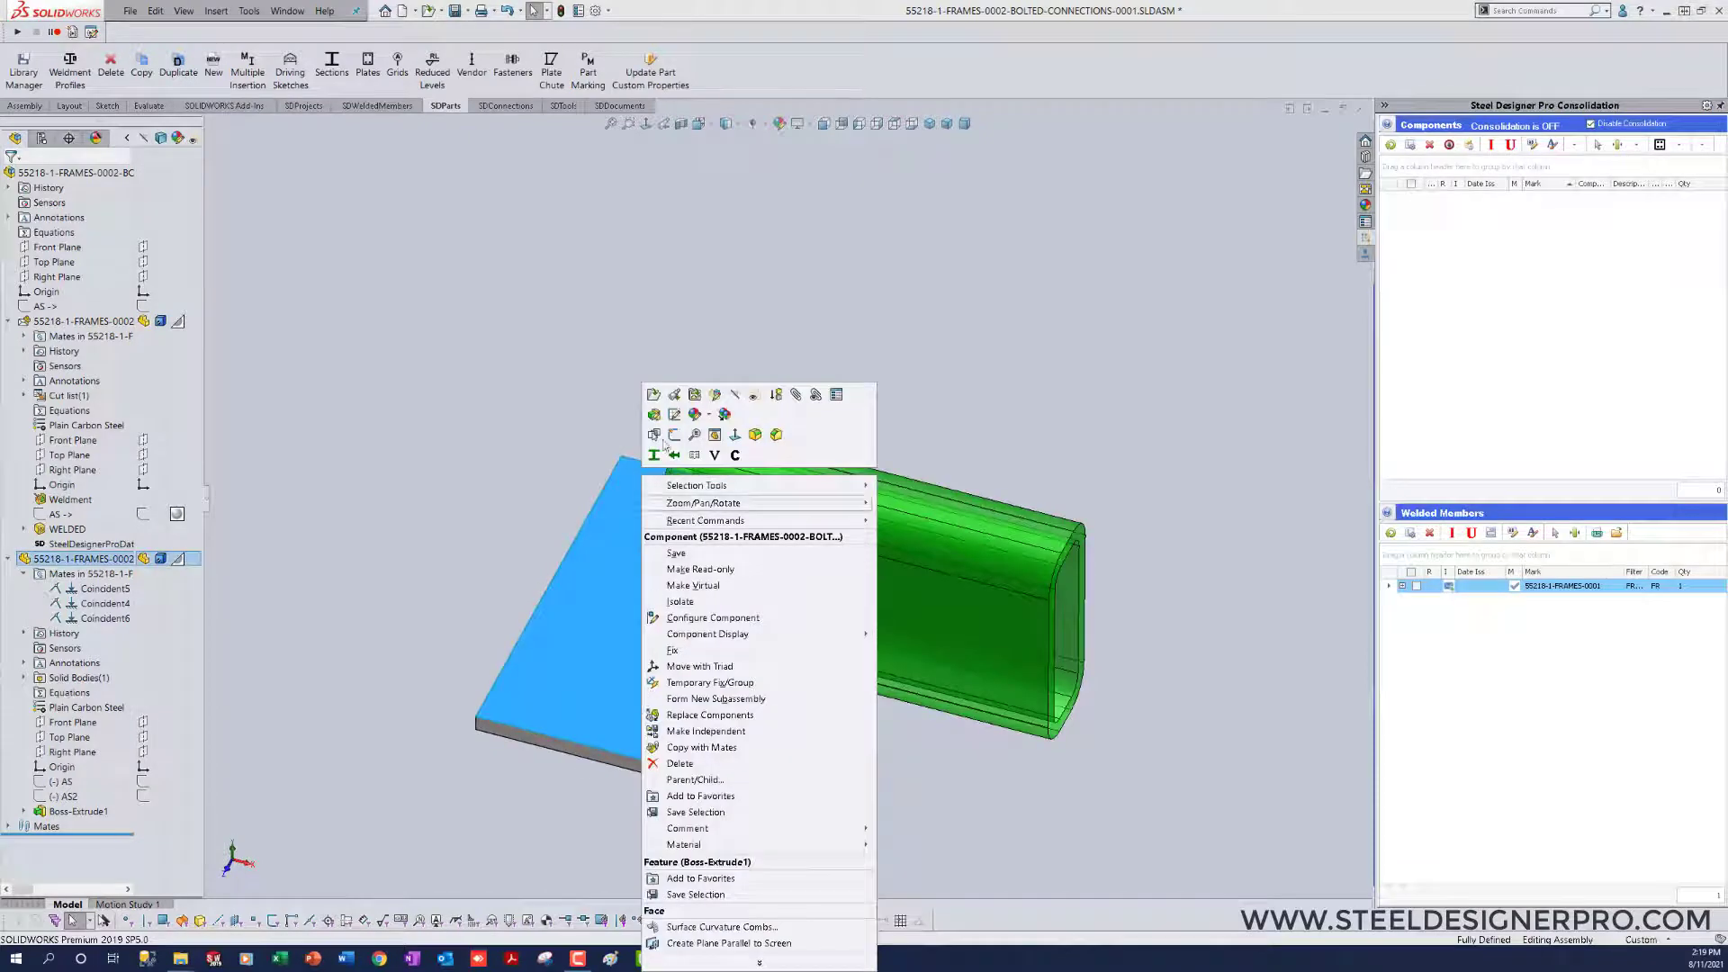
click(673, 415)
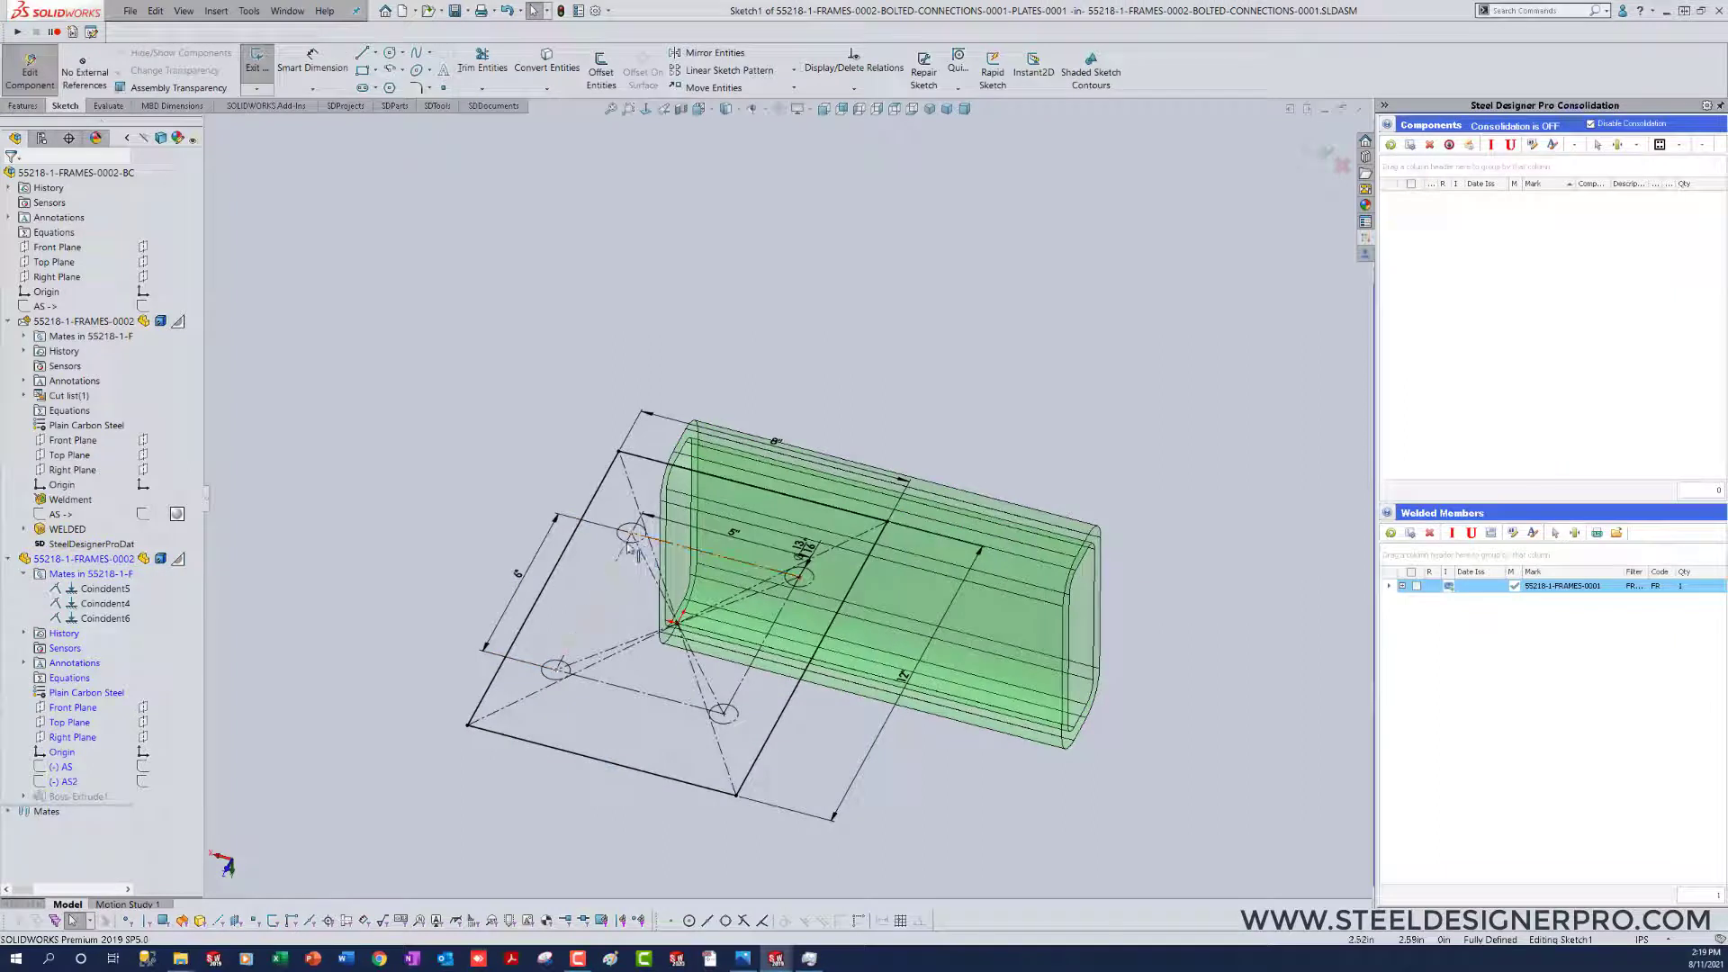
click(641, 542)
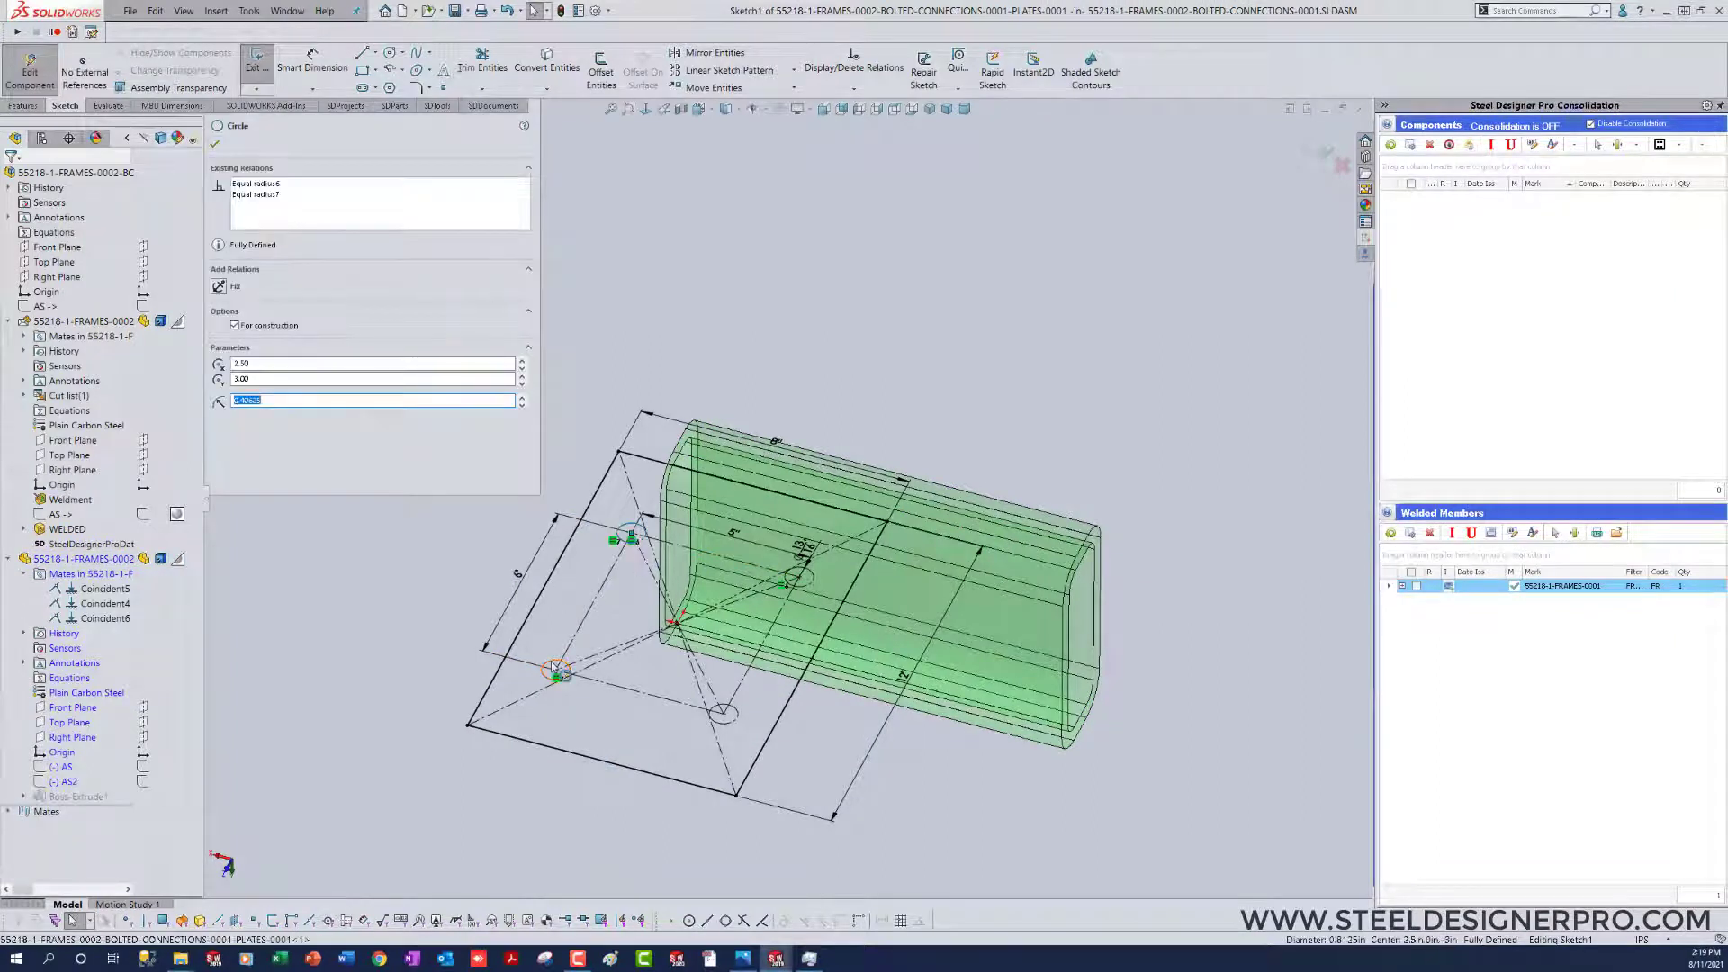
ctrl+click(565, 679)
ctrl+click(732, 724)
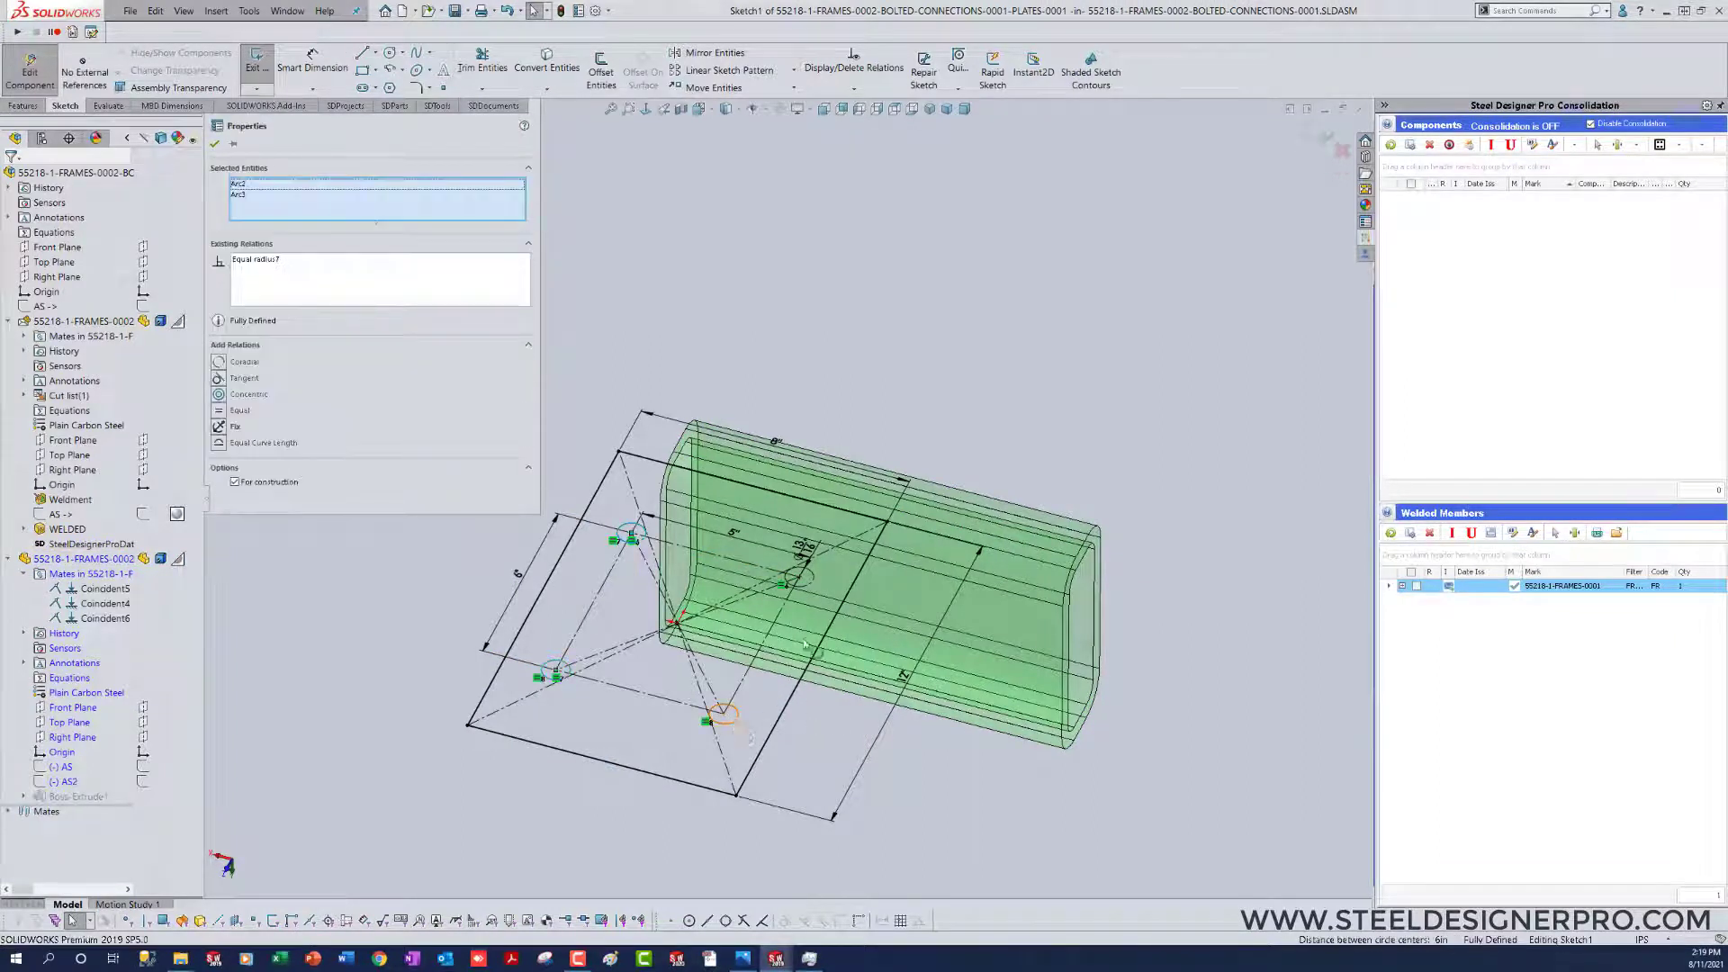
ctrl+click(803, 585)
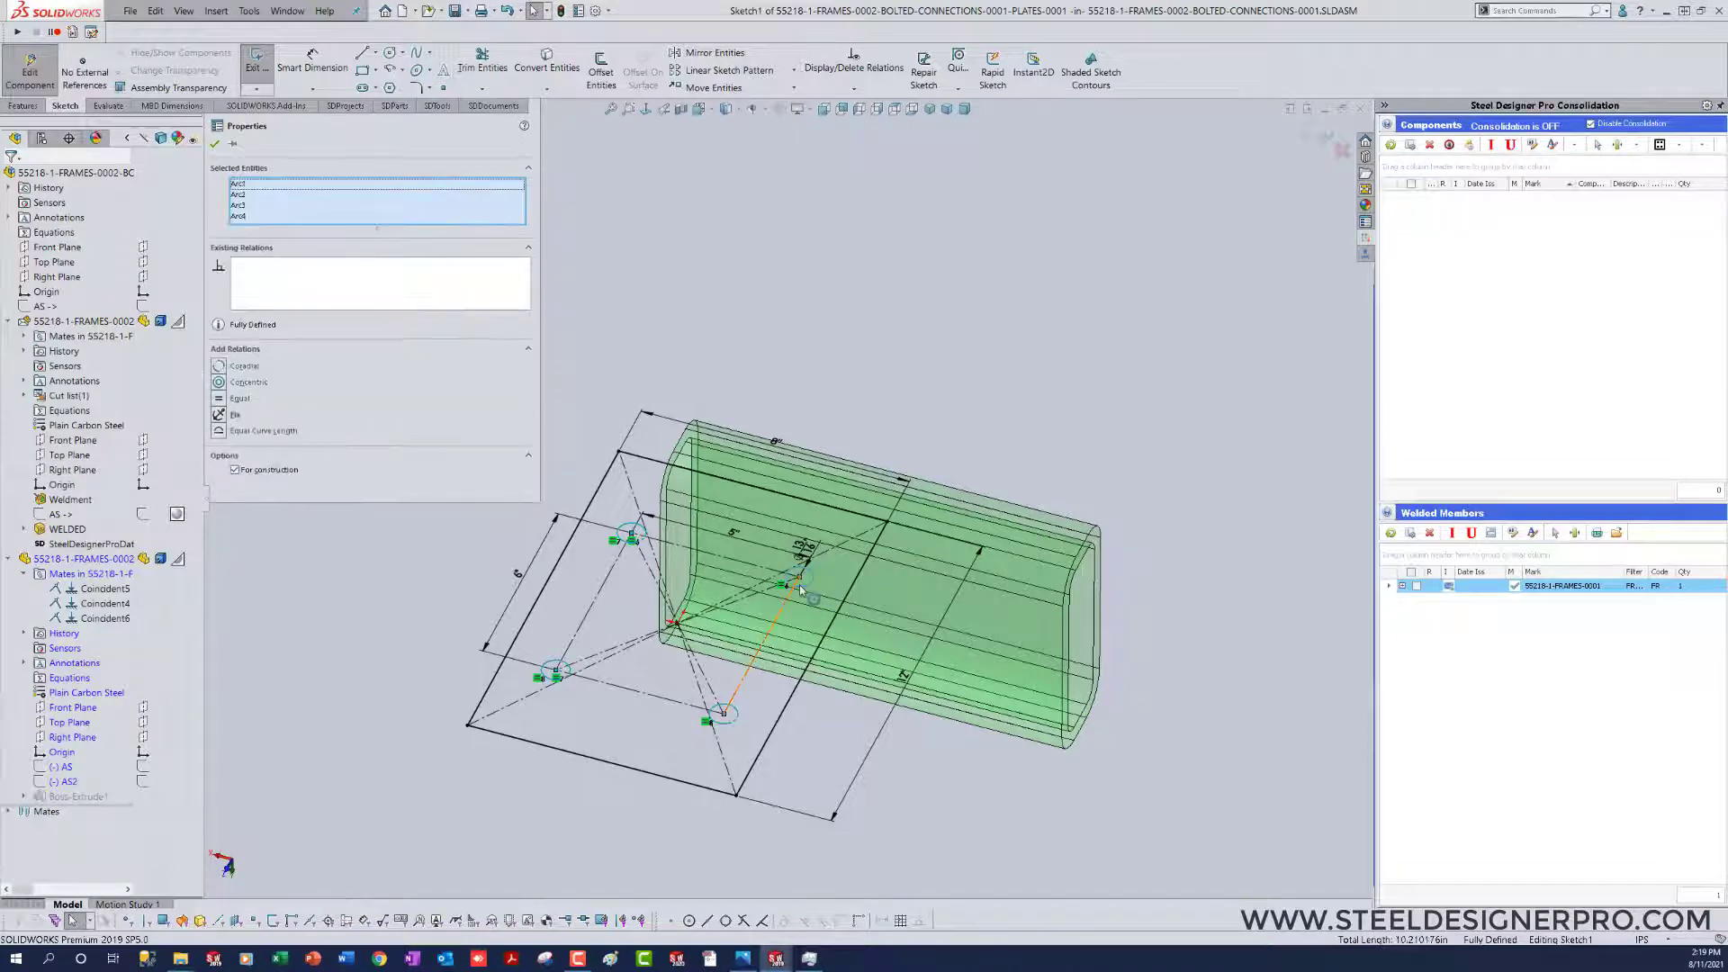
key(c)
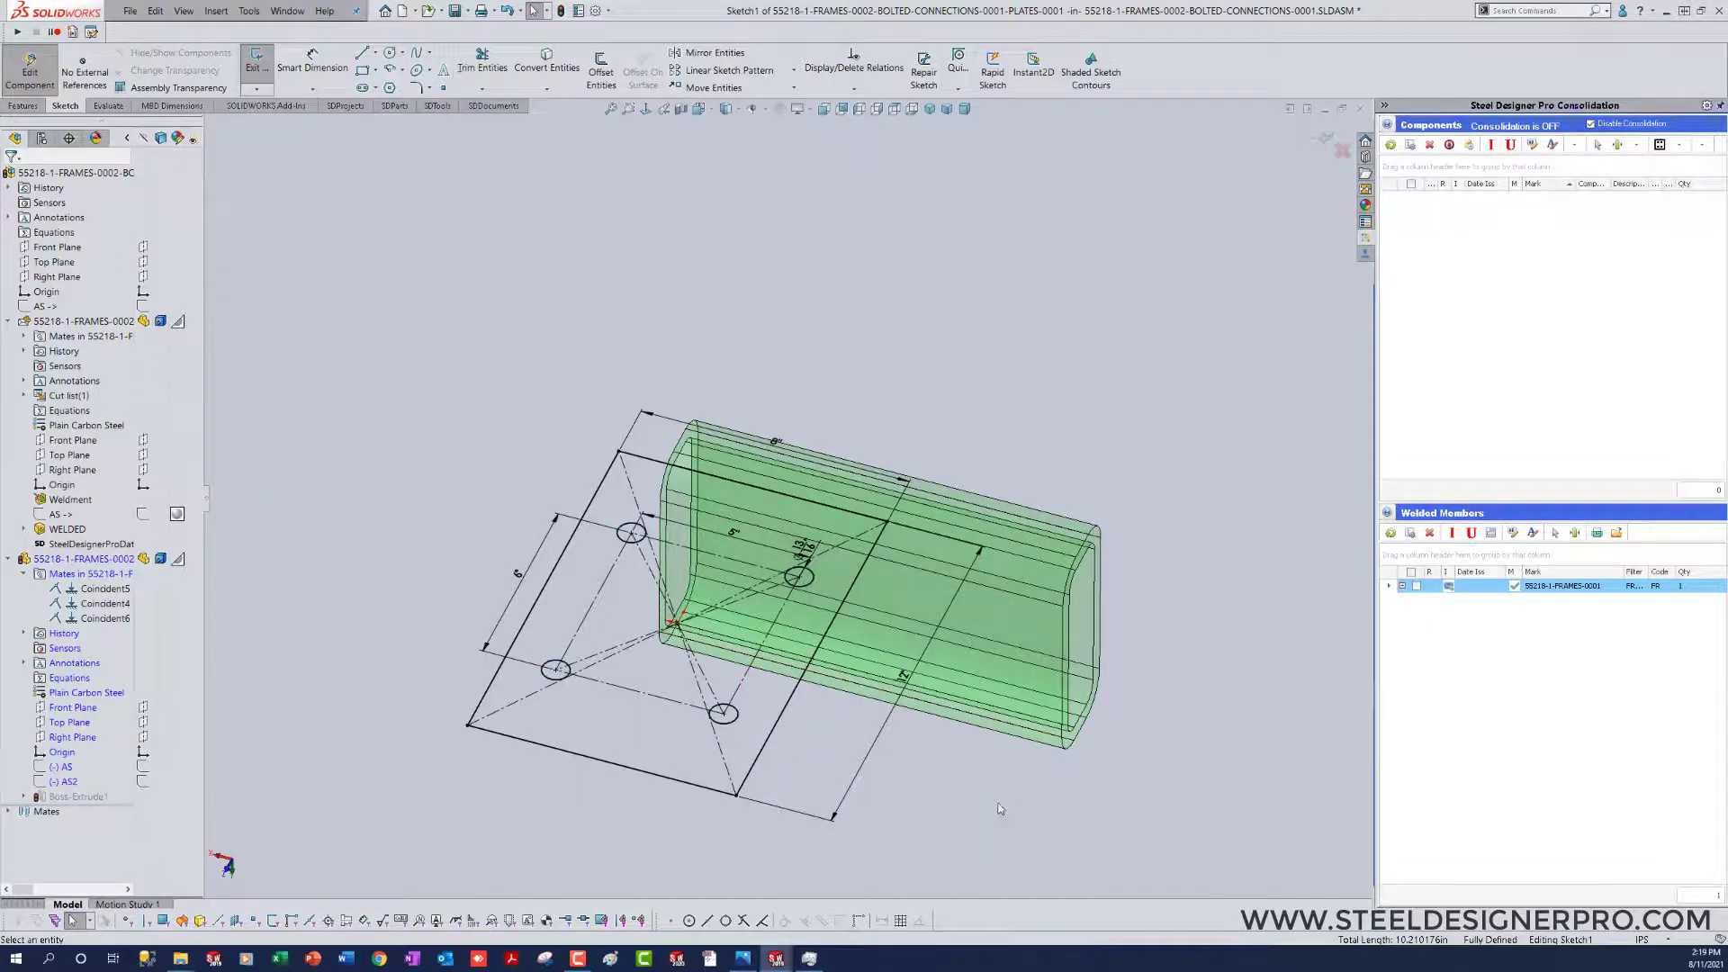
Step: Set the plate's hole spacing to 5.5 in in both directions
key(ctrl+8)
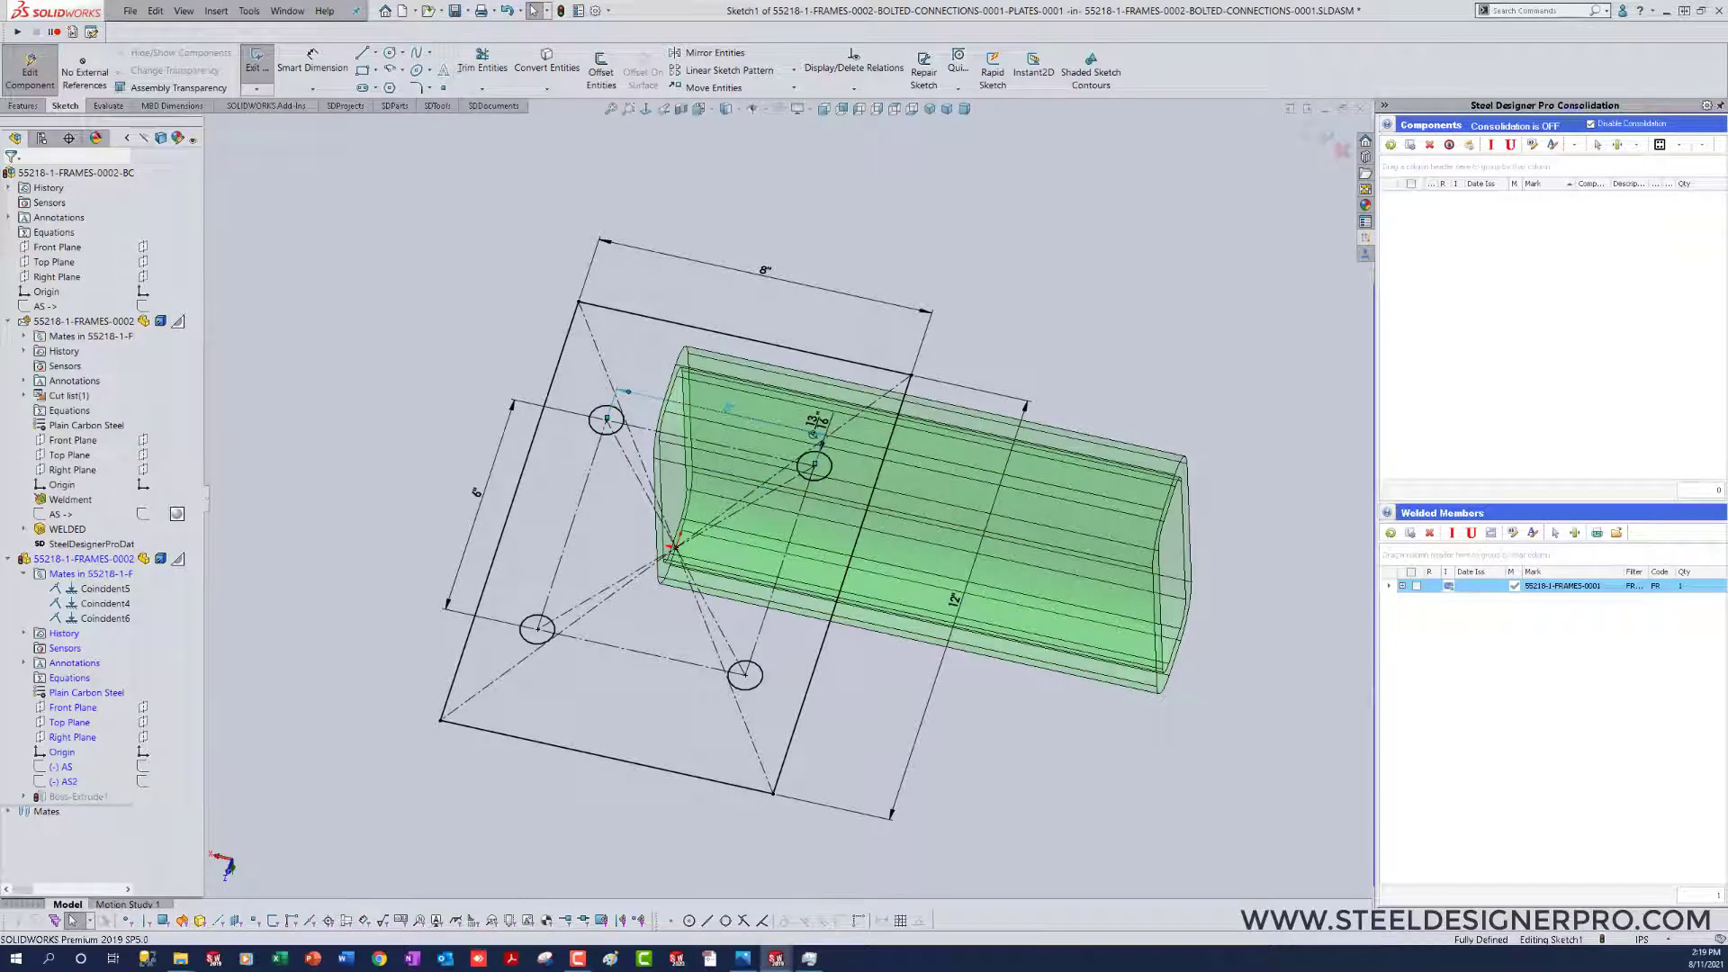
double_click(815, 421)
text(5.5)
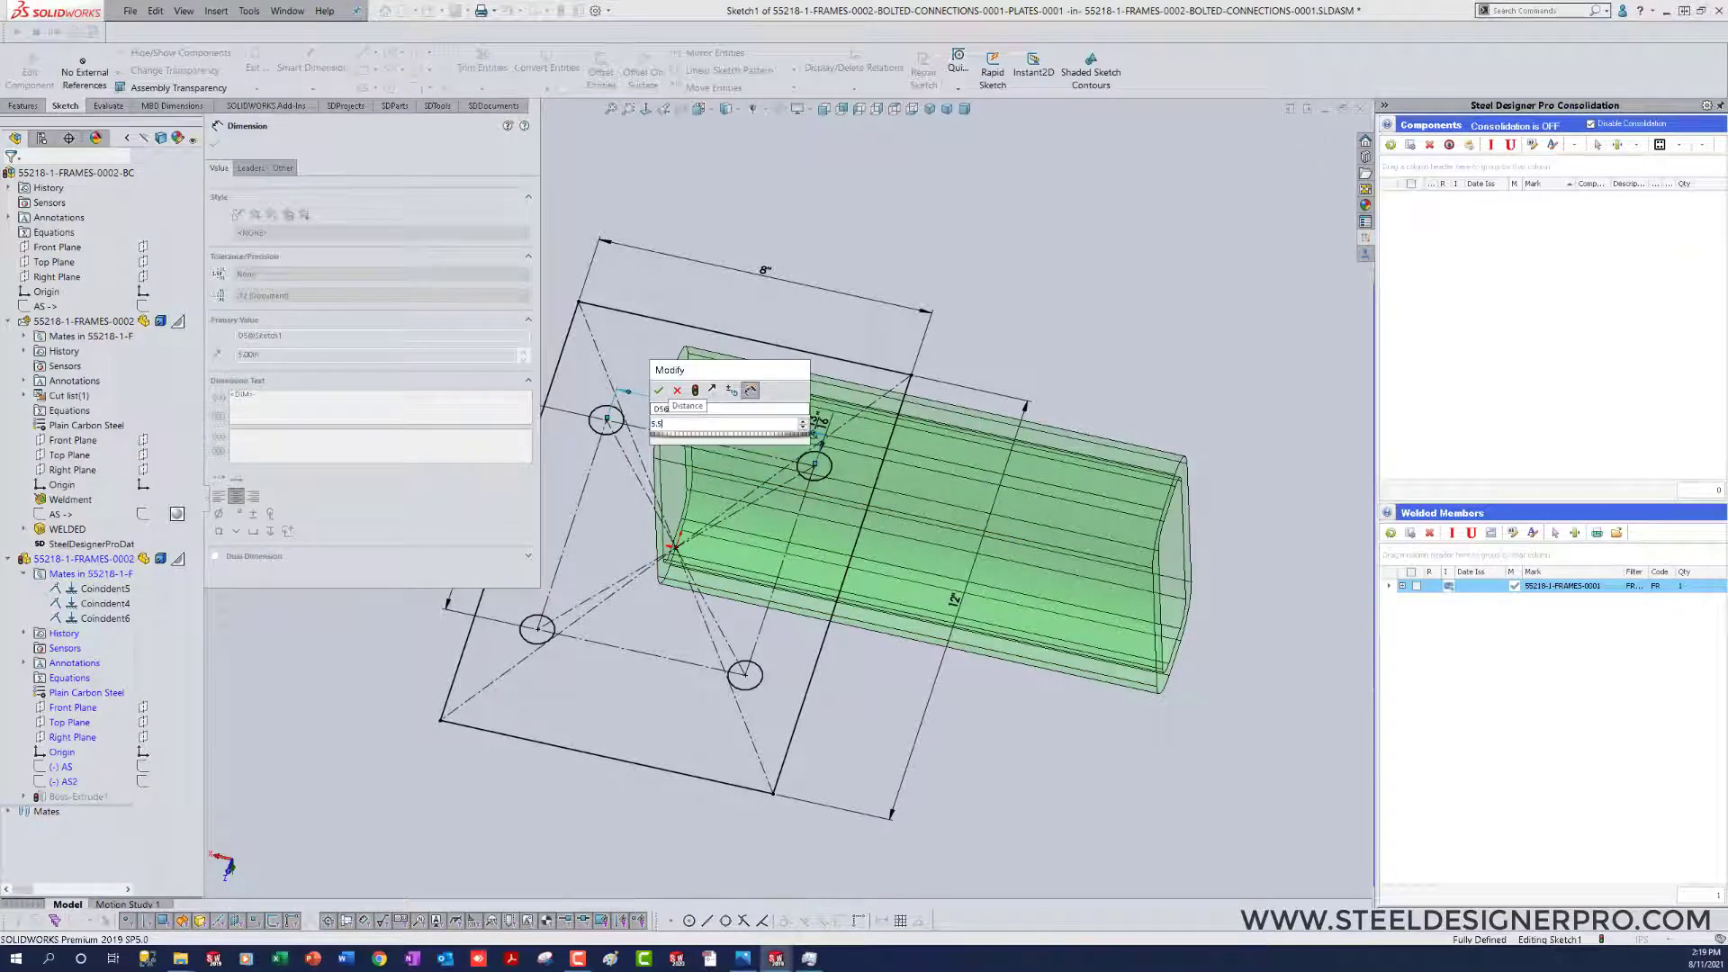
key(Return)
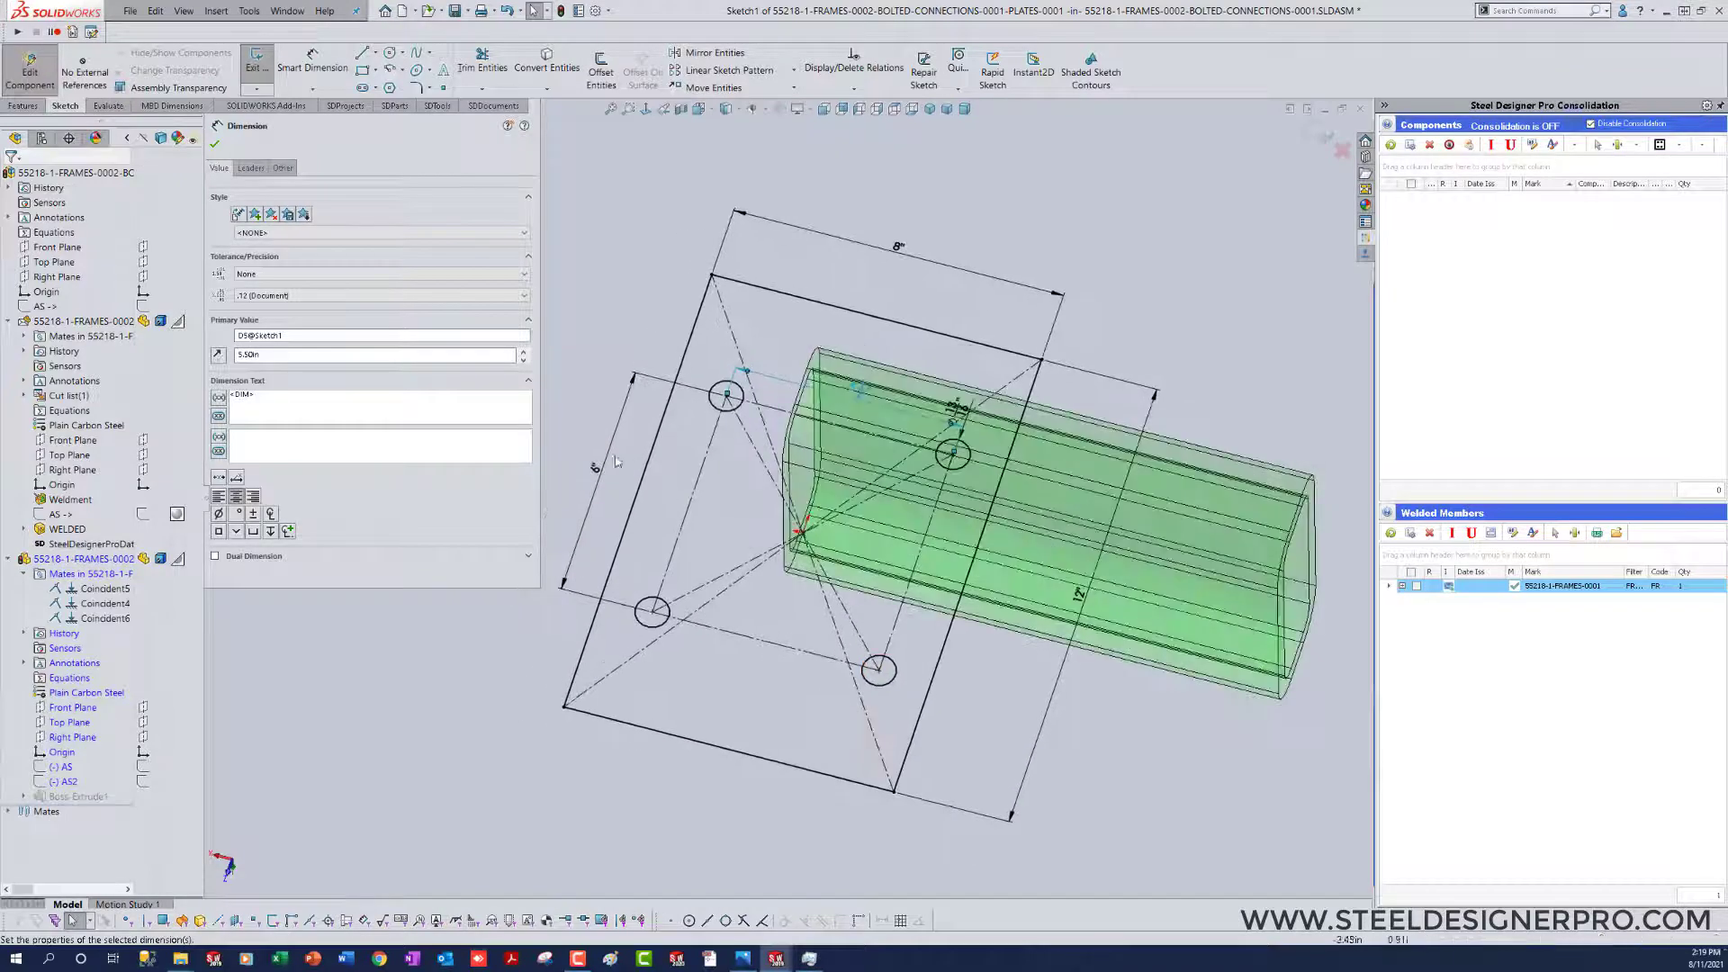
double_click(599, 475)
text(5)
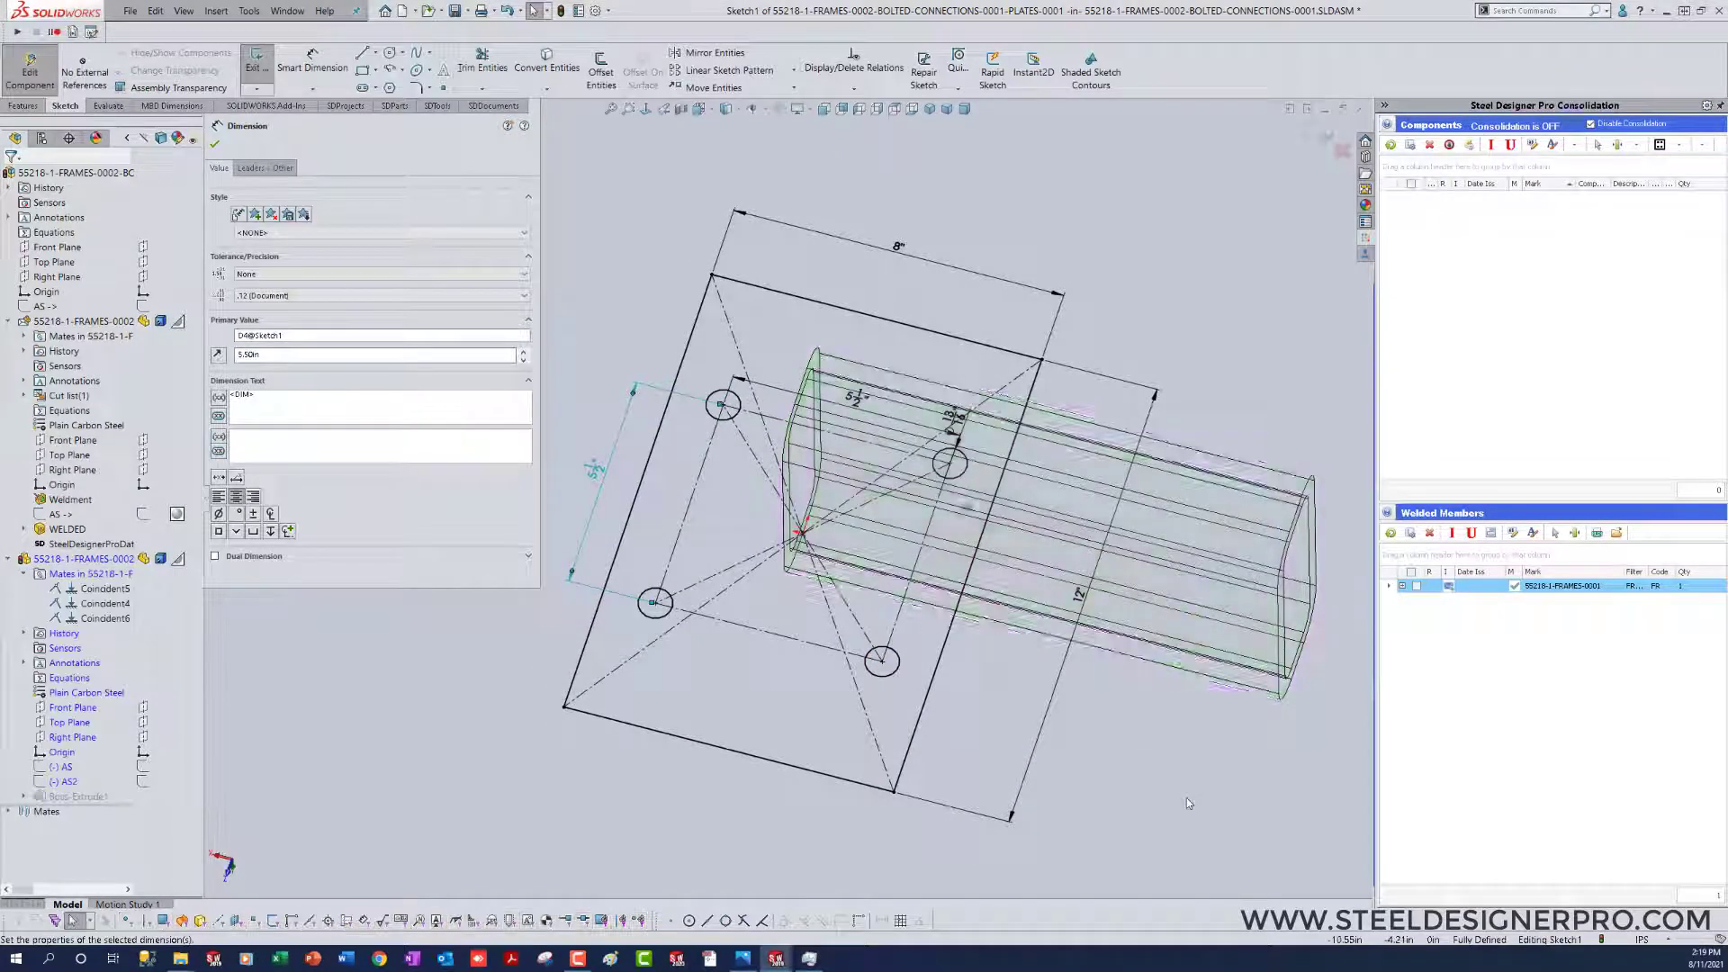
Step: Set the plate's 12 in side to 8 in
double_click(1086, 600)
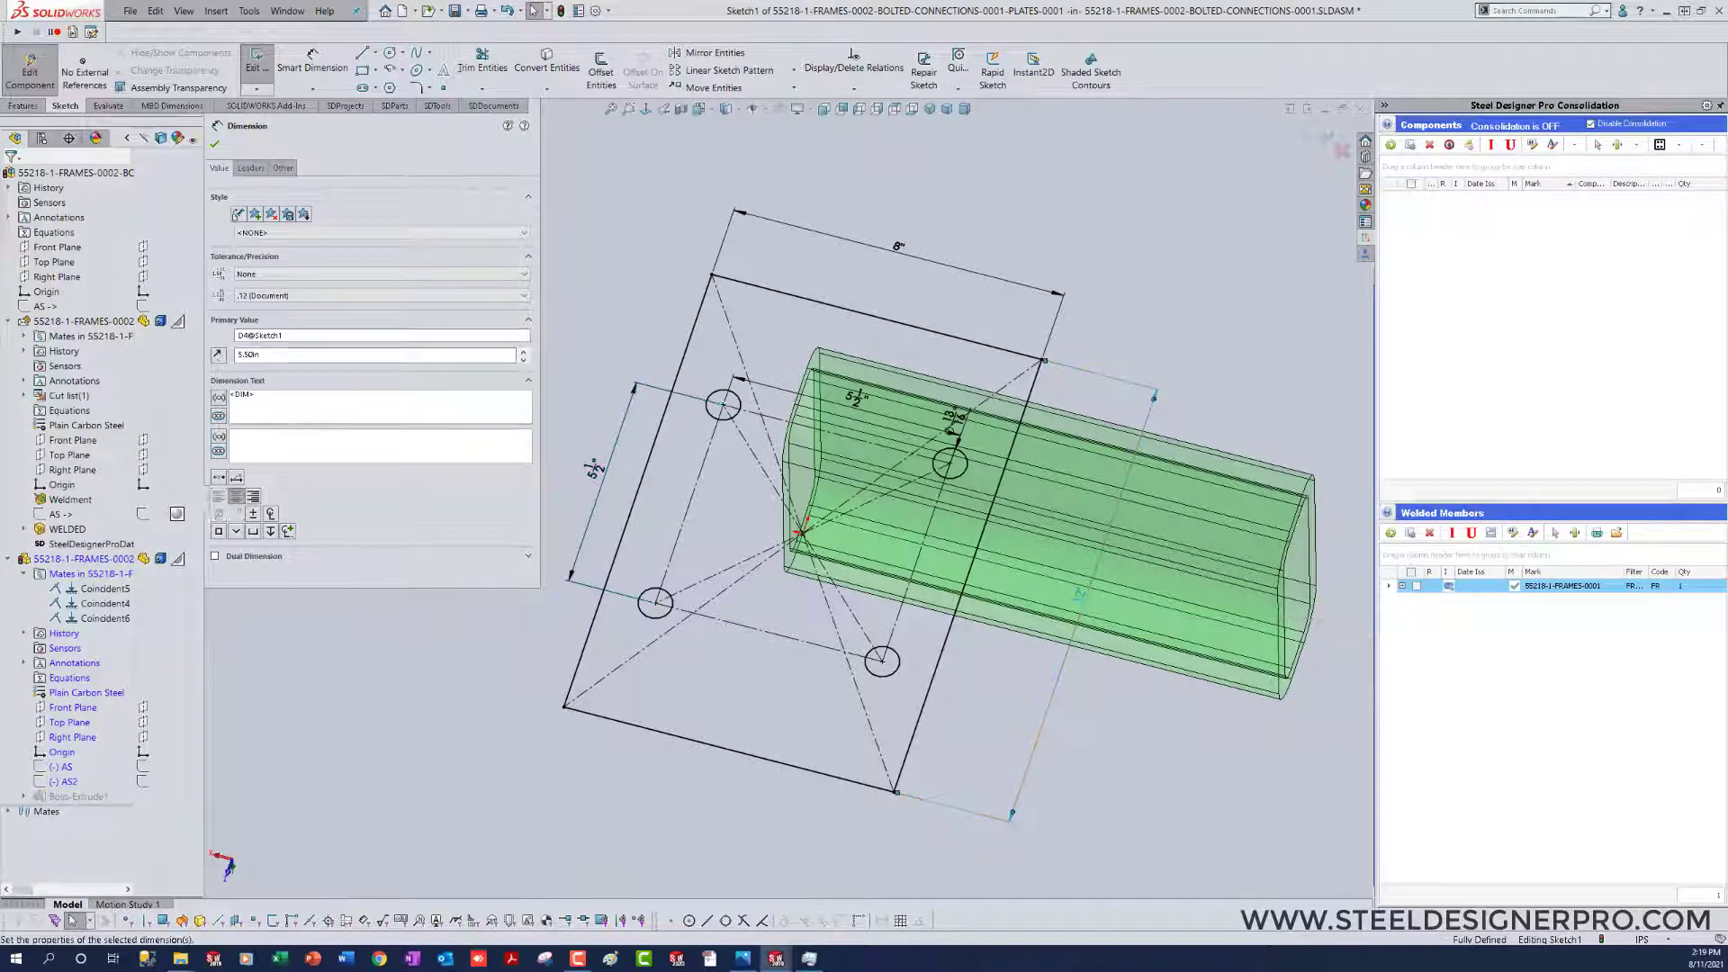
text(8)
key(Return)
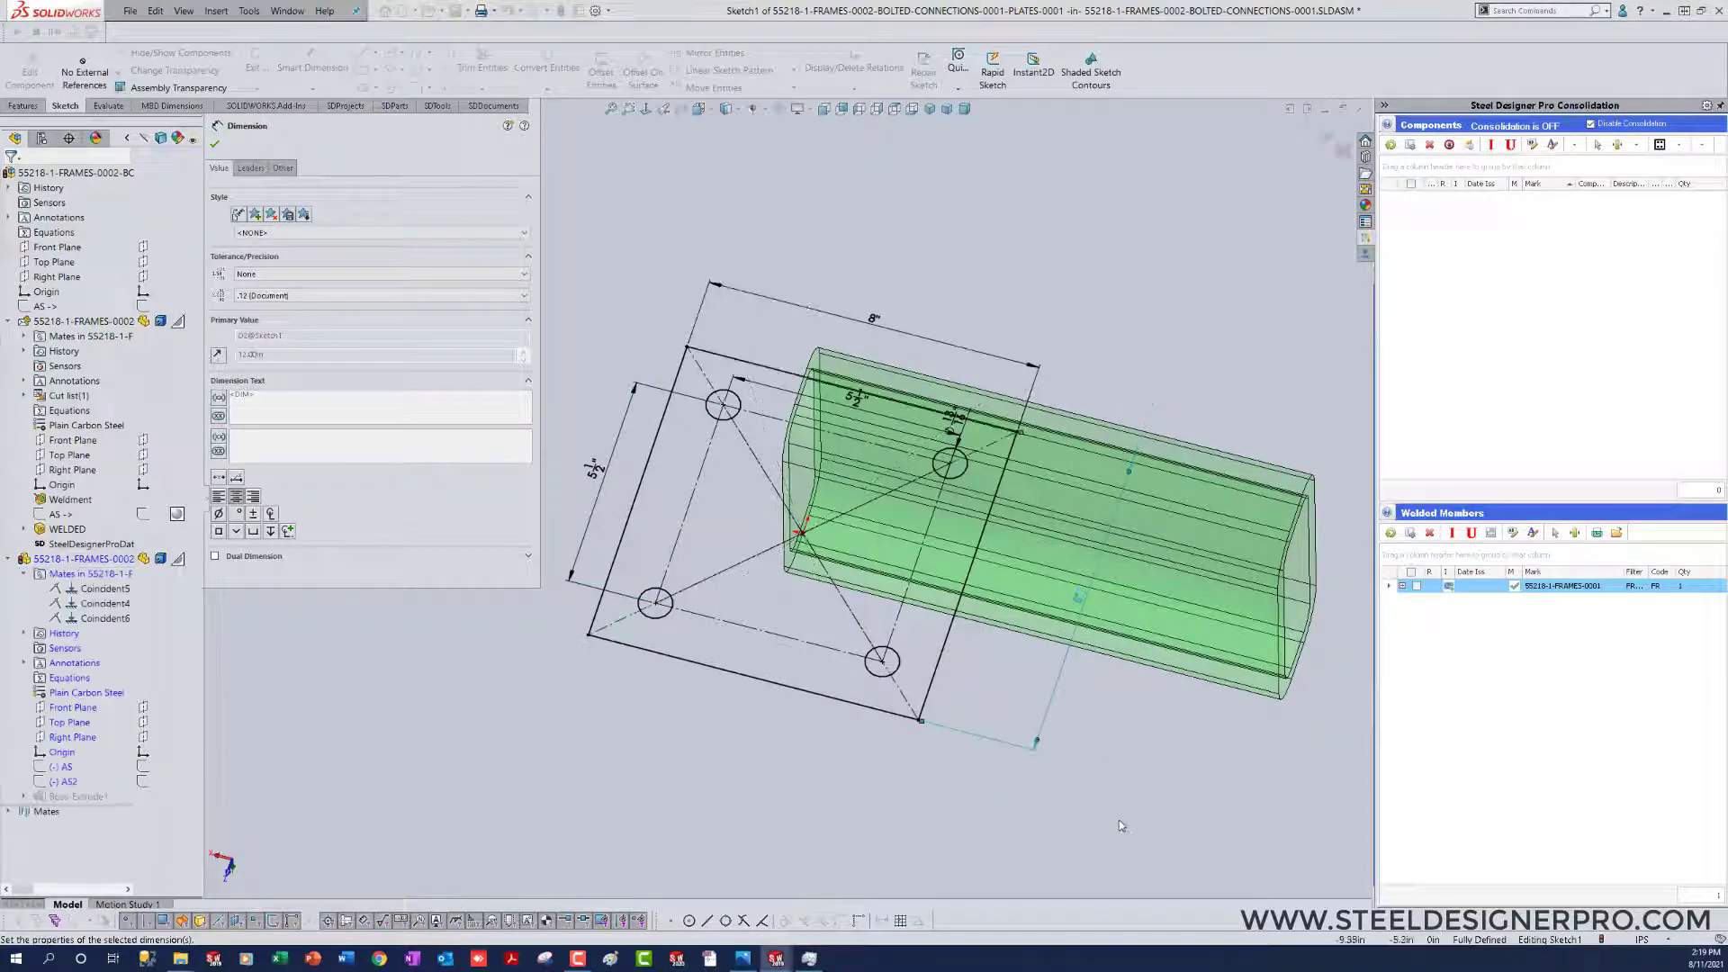
Step: Exit the plate's profile sketch and component editing, and close the bolted connection assembly to return to the 55218-1 assembly
click(1204, 799)
click(1330, 138)
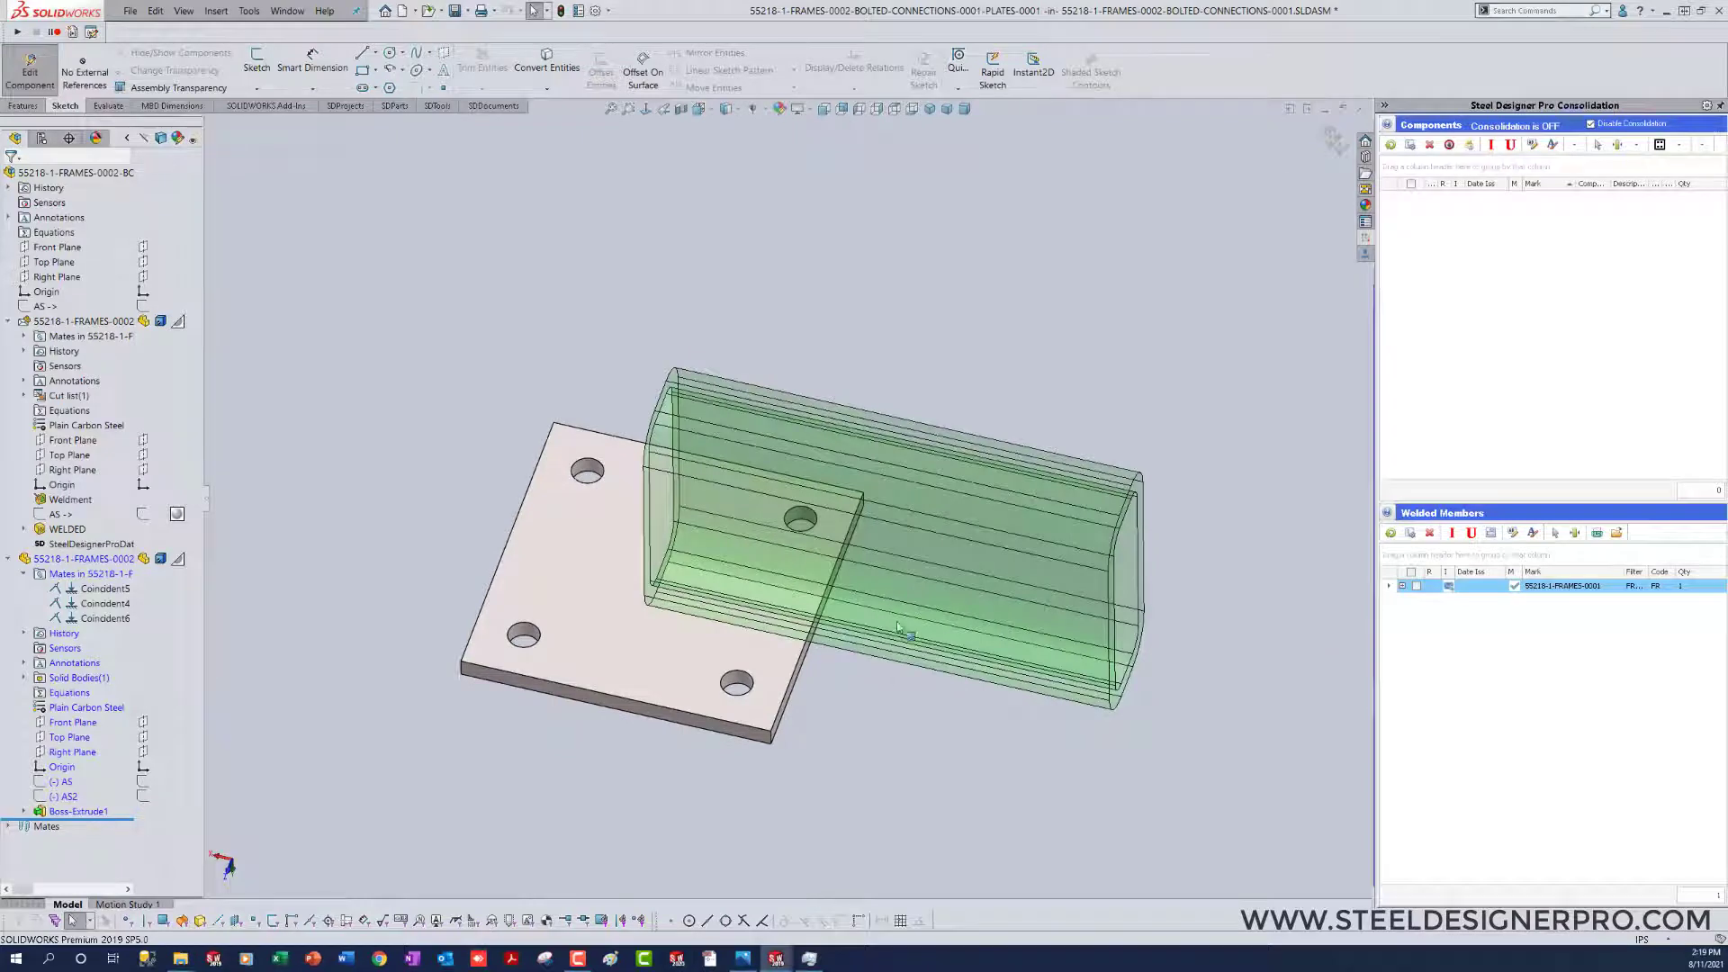
click(1332, 137)
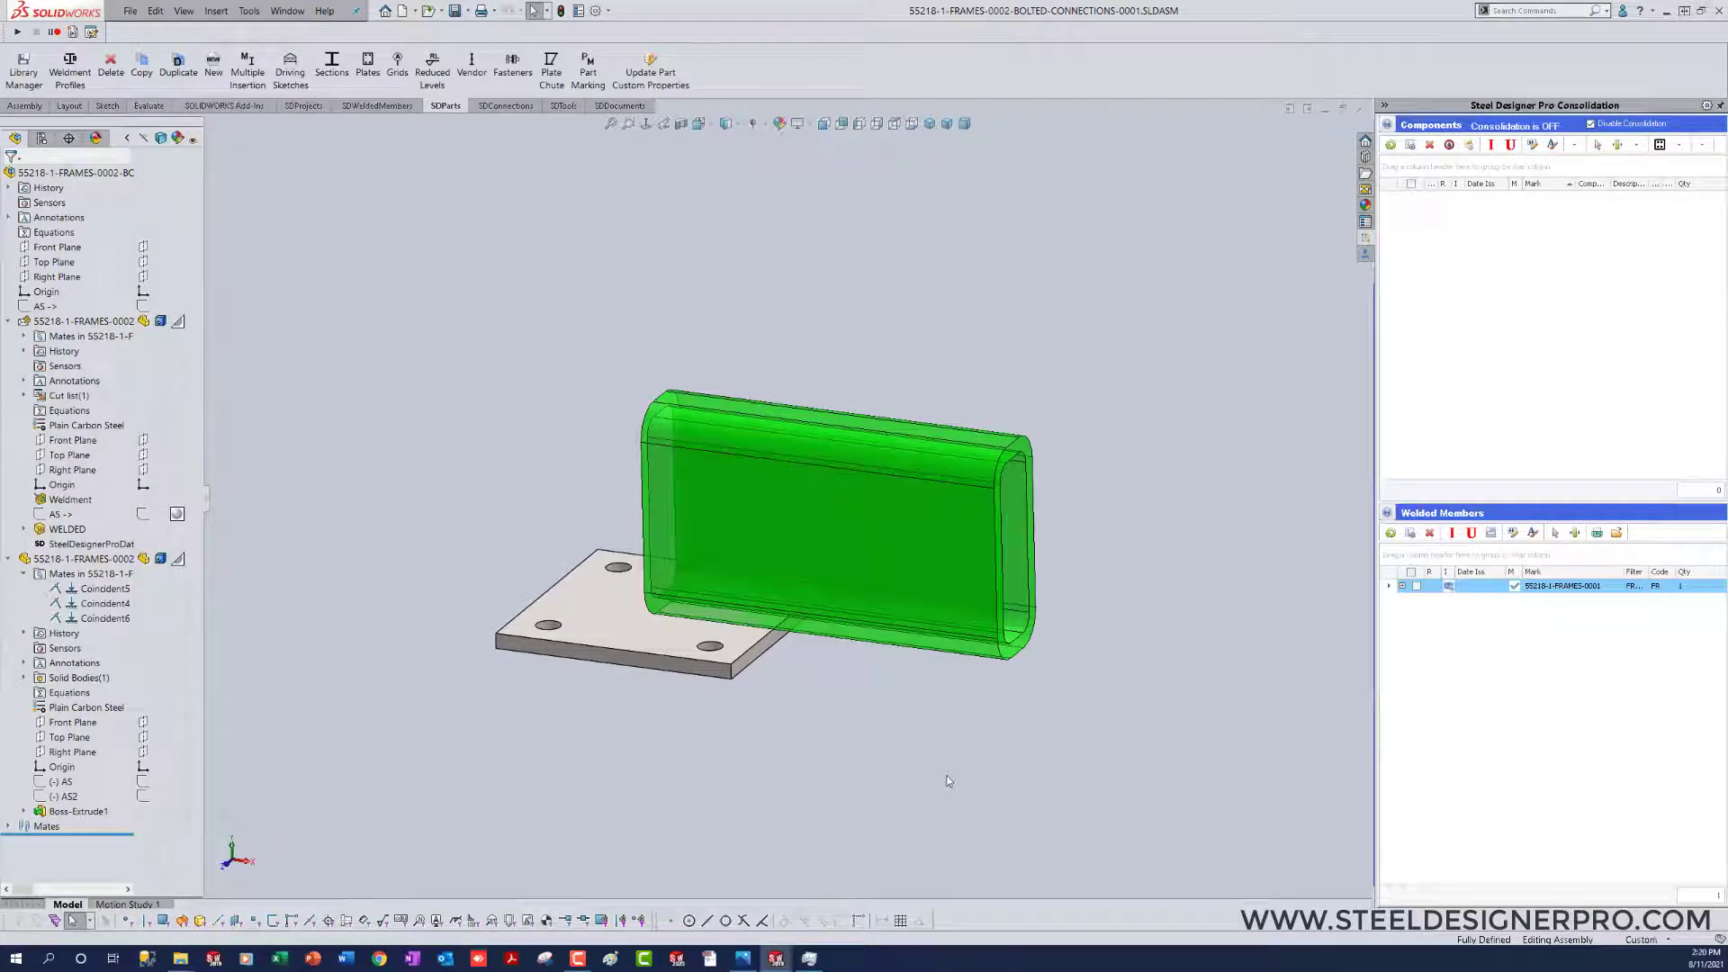
key(ctrl+w)
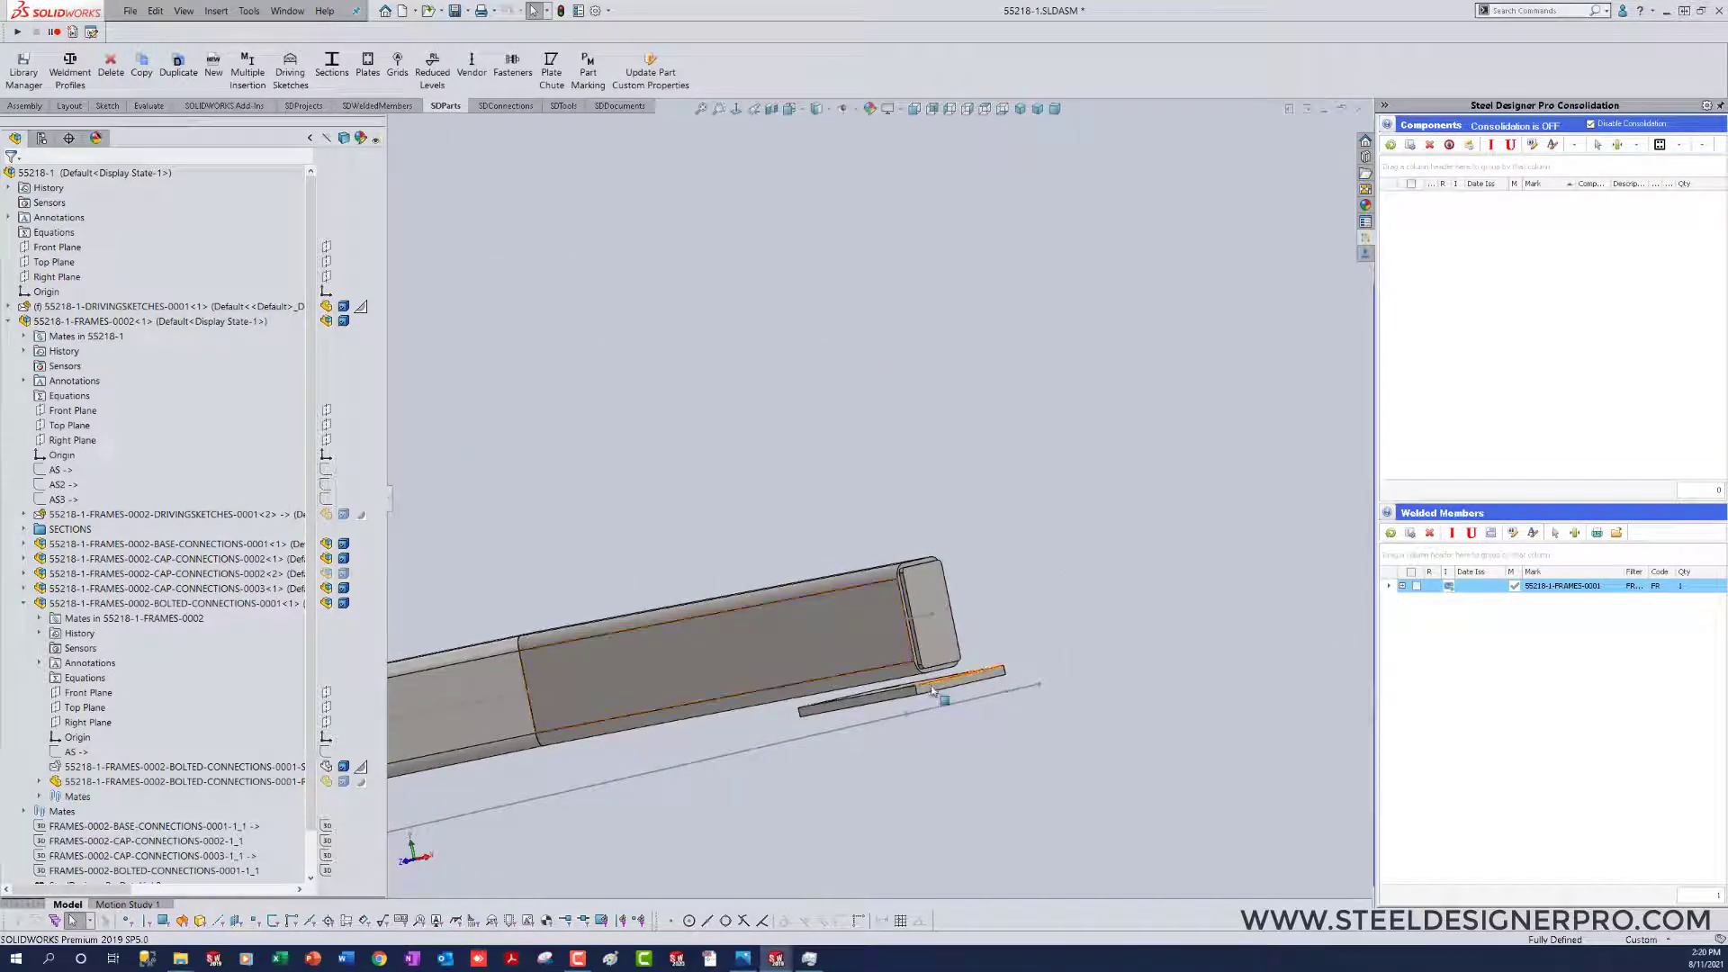
Step: Show the bolted connection's section component at the end of the frame arm
click(933, 691)
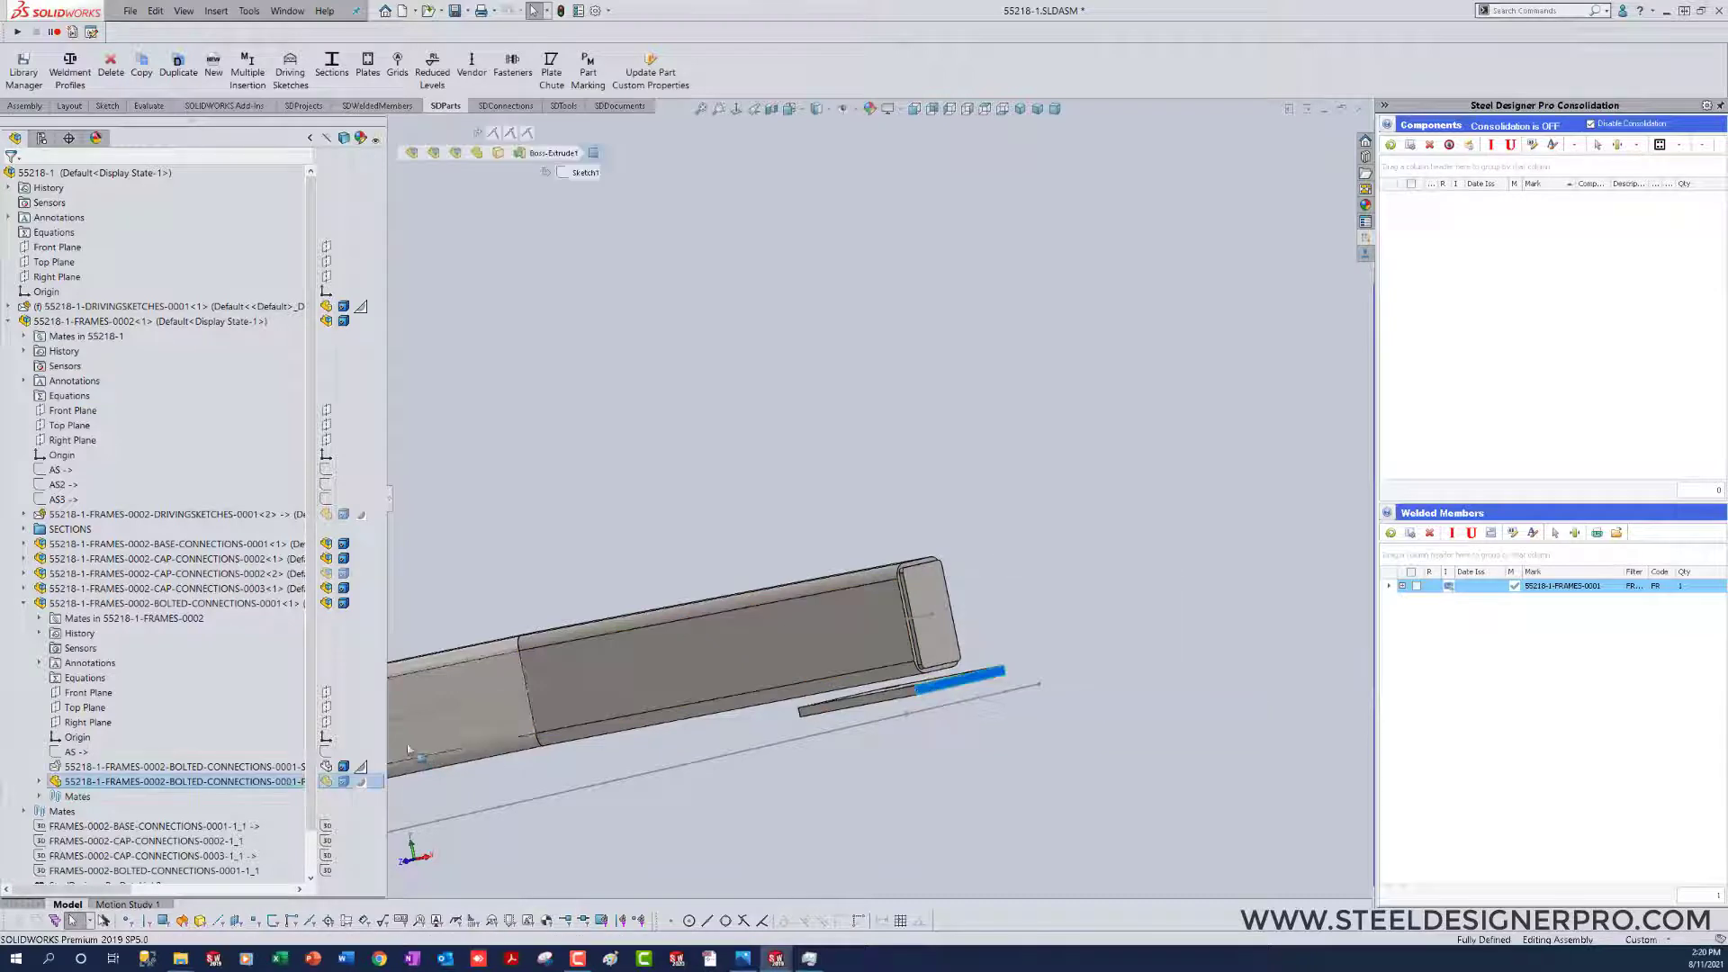
click(359, 767)
click(1068, 777)
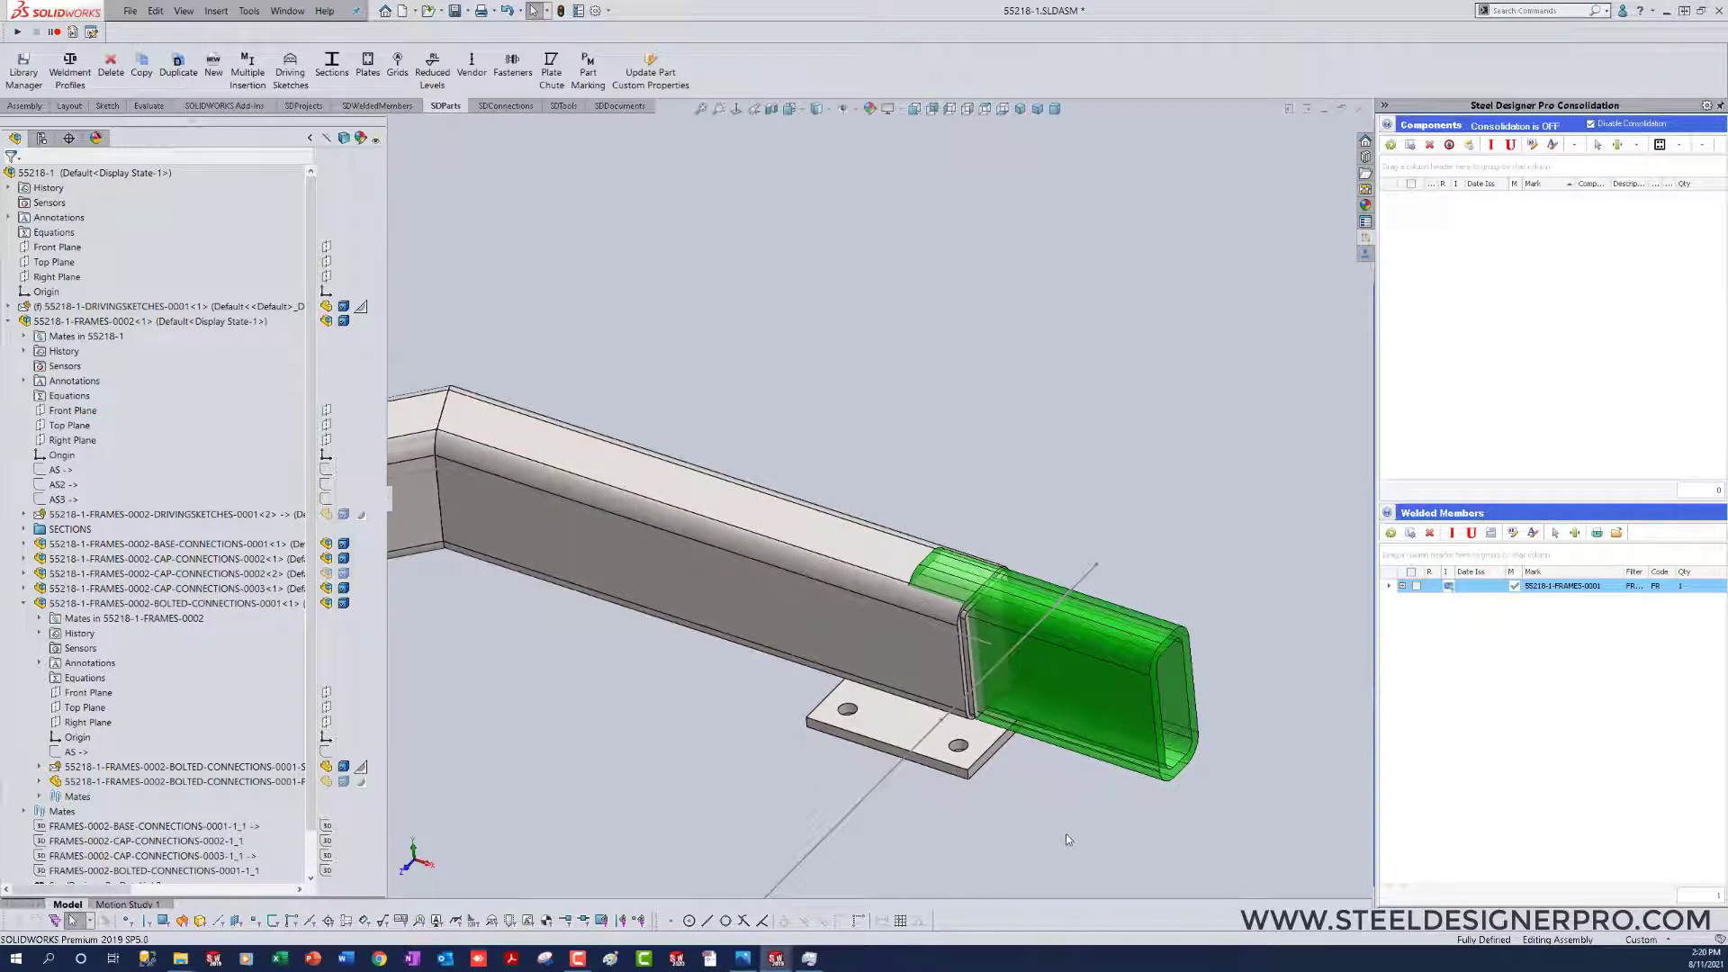
Step: Modify the frame arm and the bolted connection's section together, using AISC, ASTM A500, HSS 6x4x3_8 with rotation 0
click(838, 655)
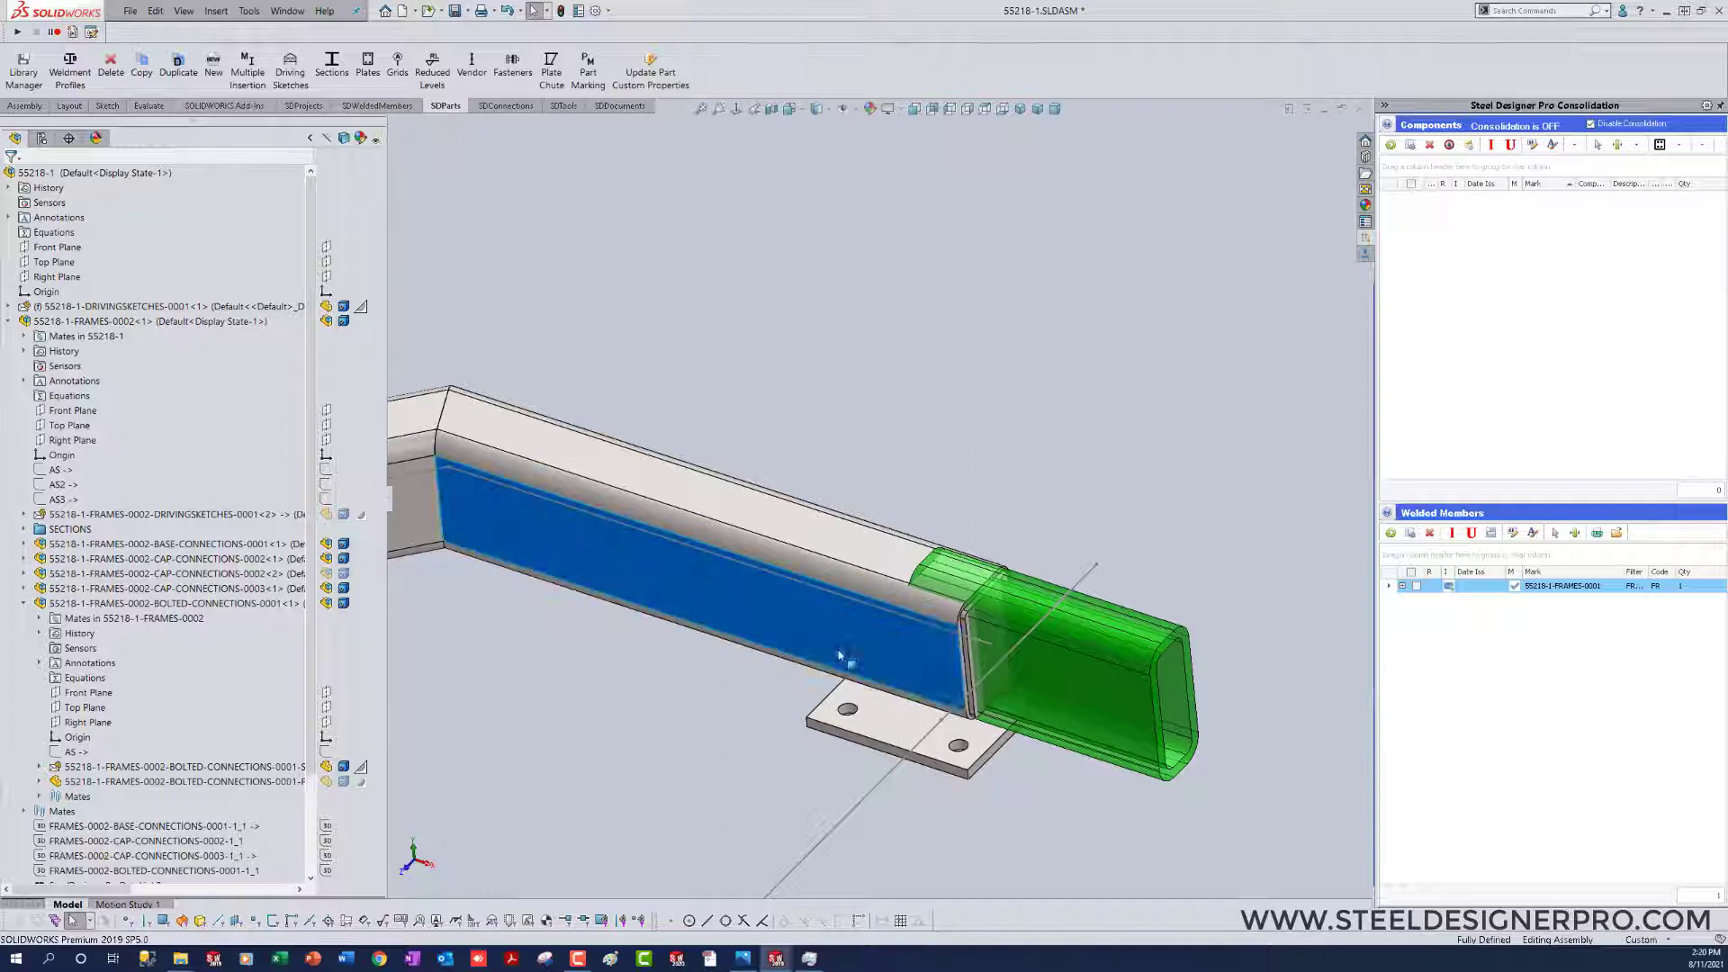
right_click(838, 655)
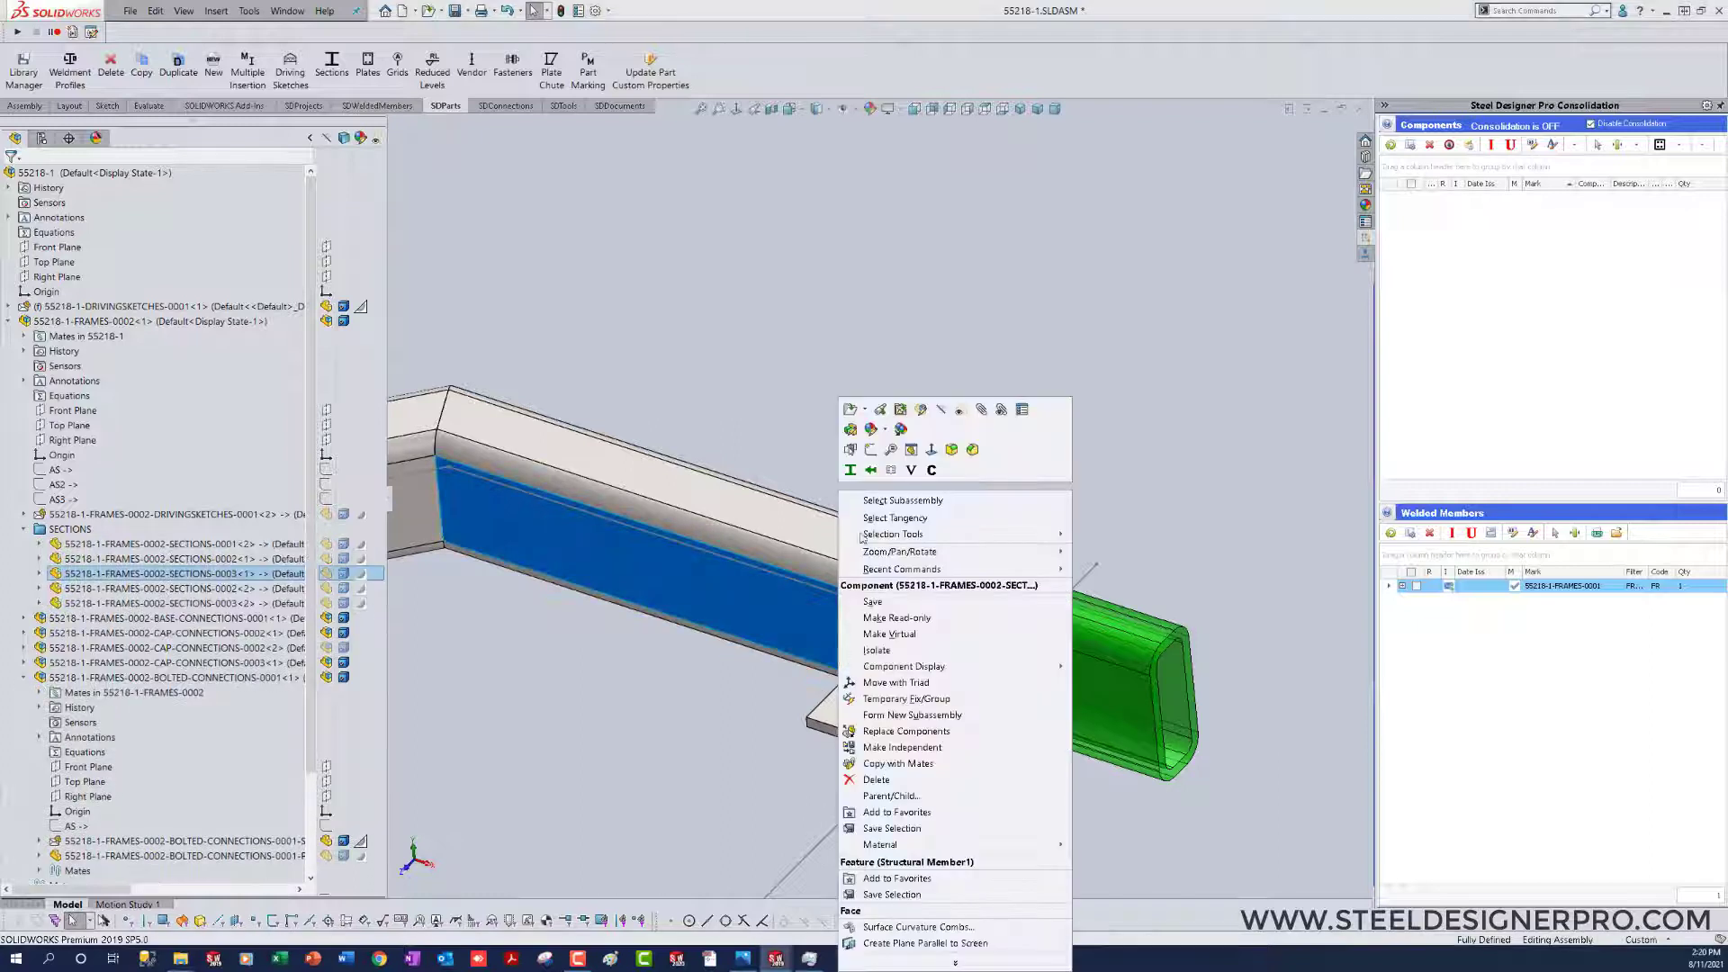
click(850, 470)
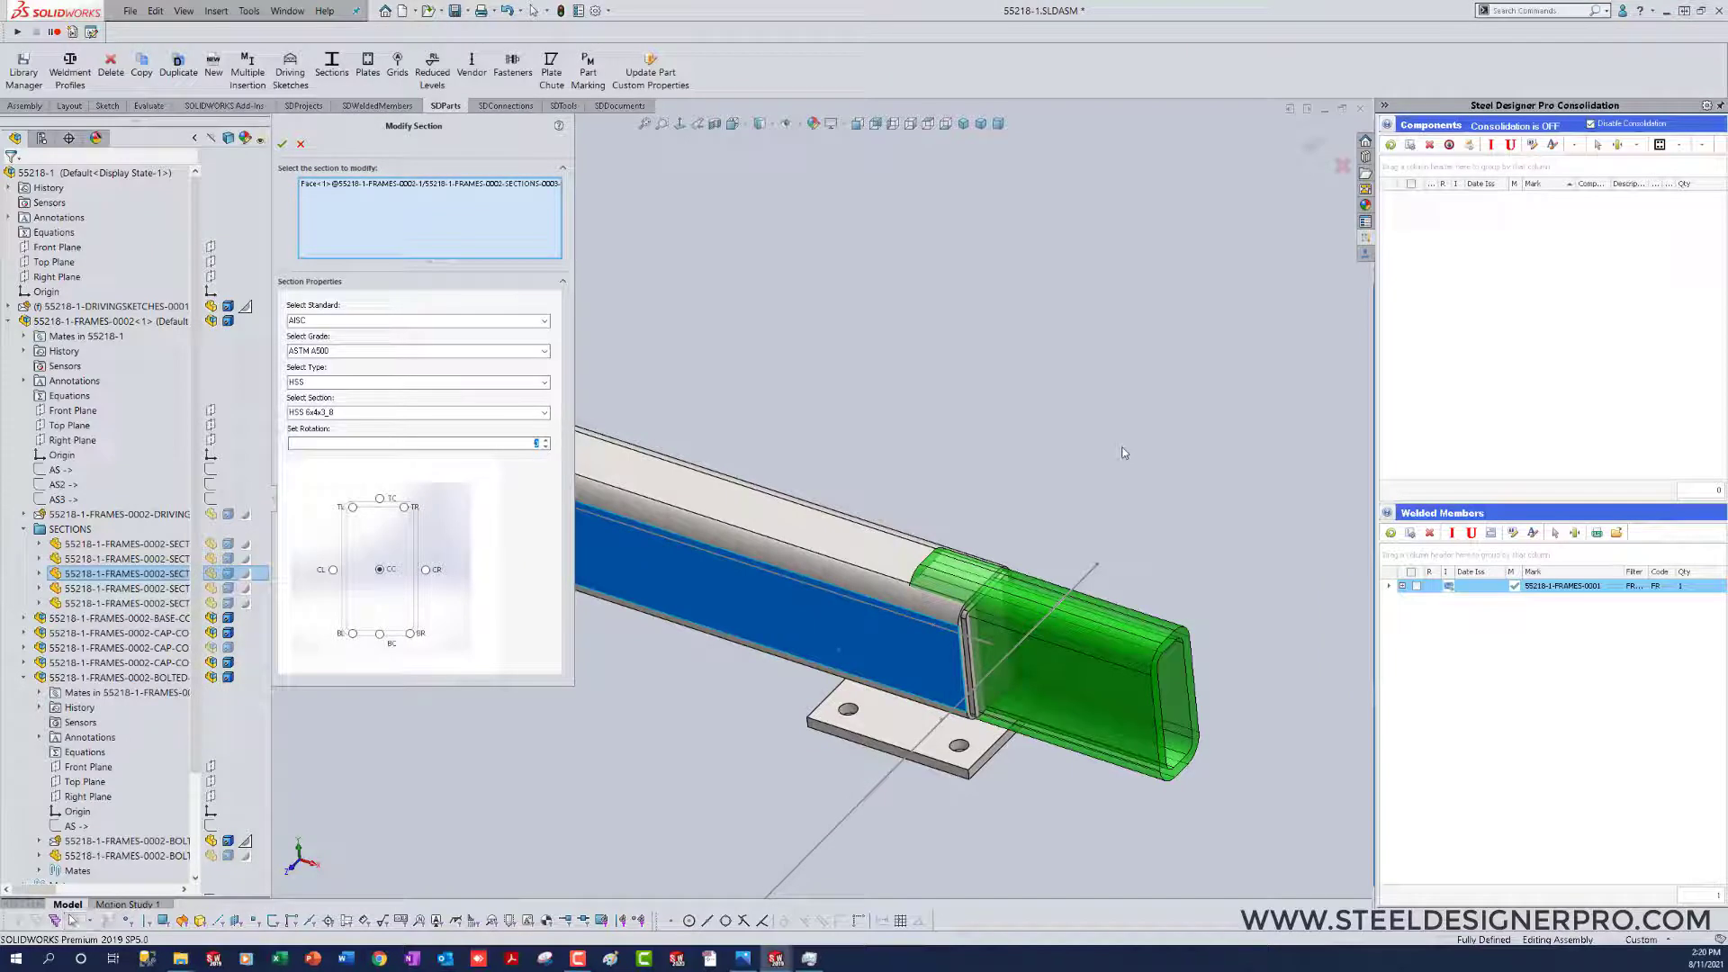
click(1089, 686)
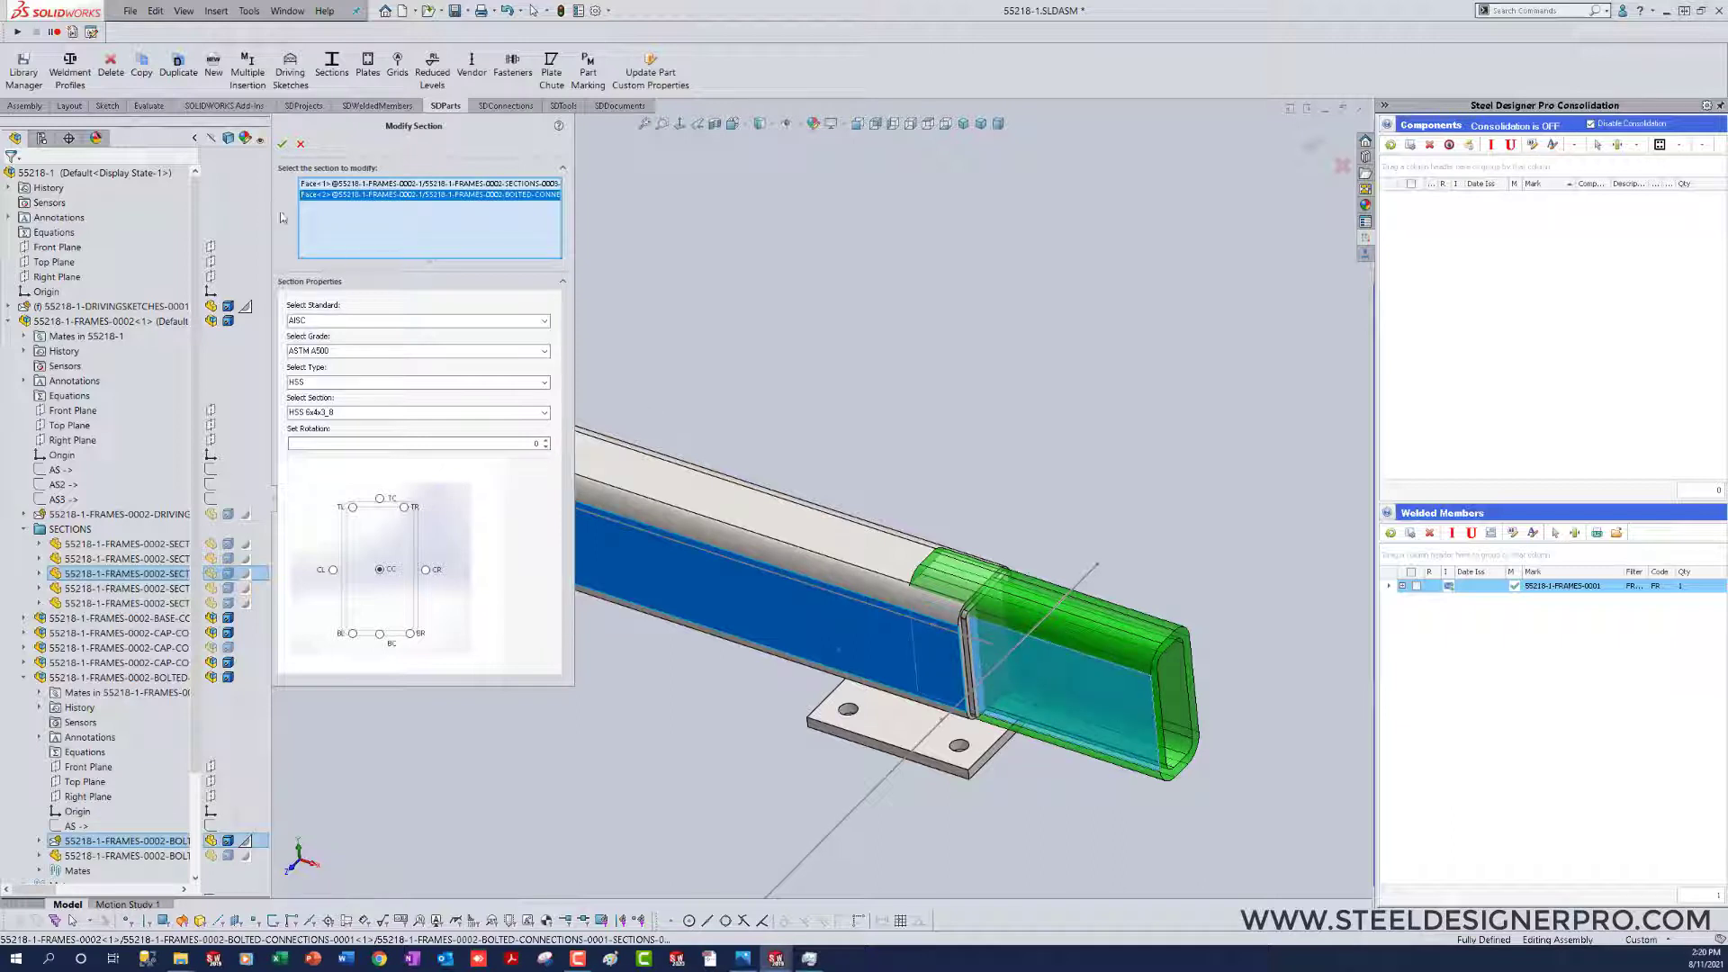
click(283, 145)
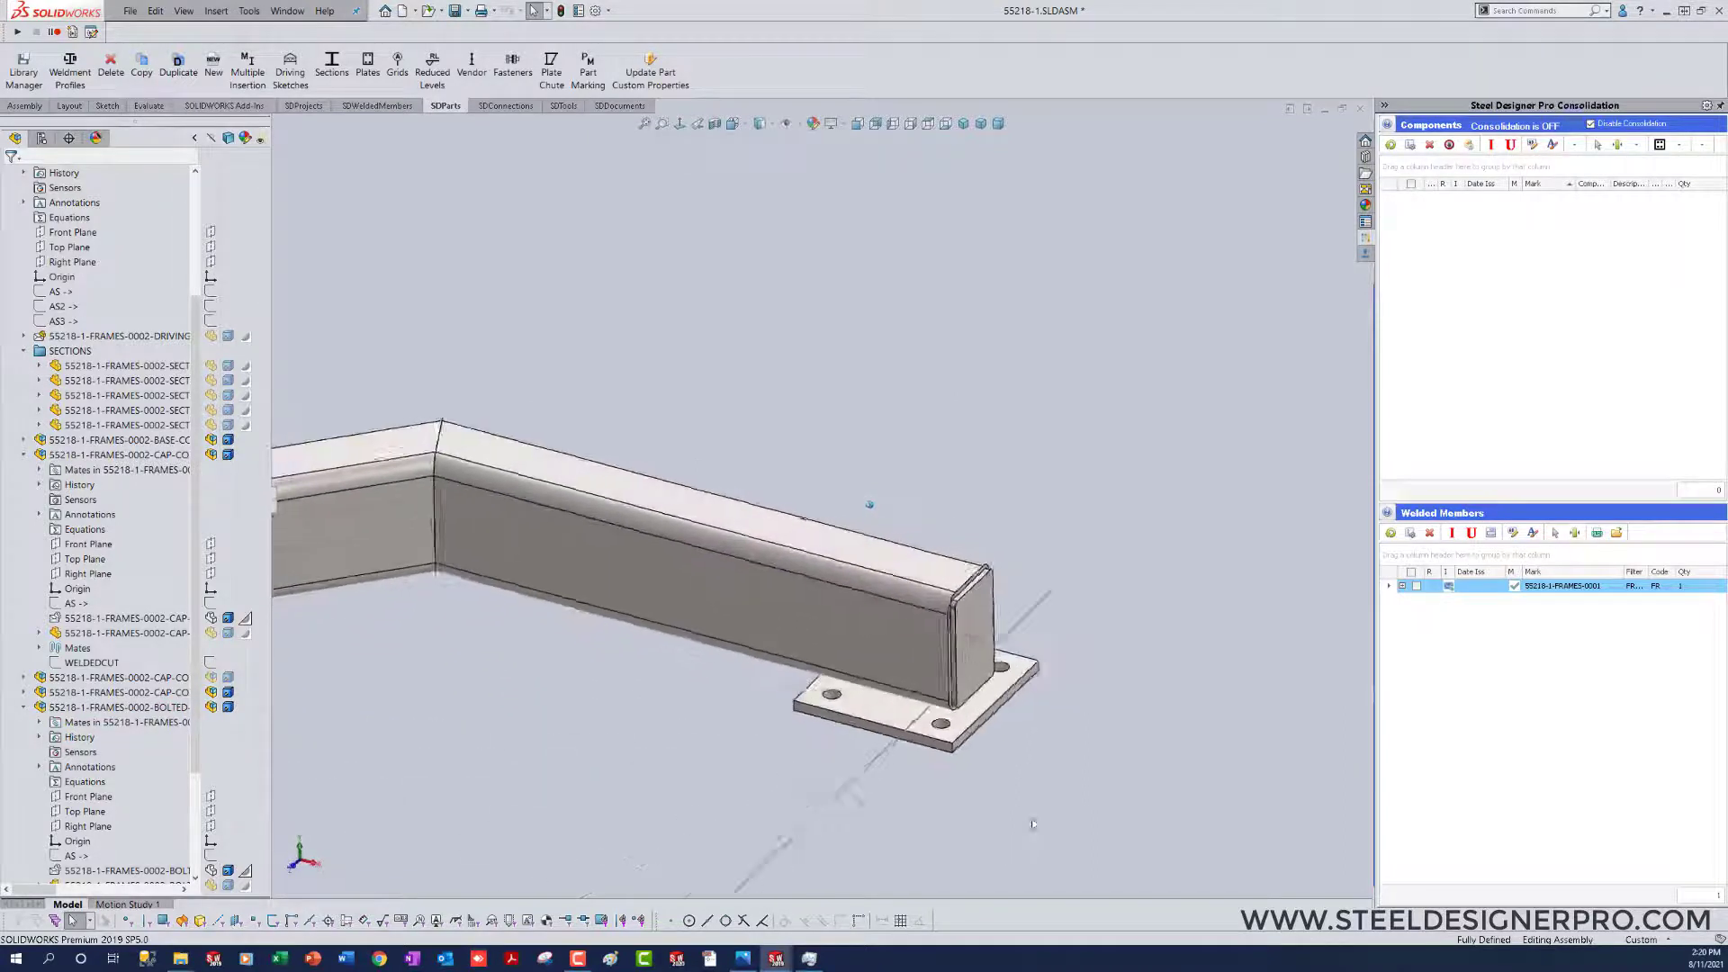
Step: Switch to the bolted connection assembly and delete the leftover Sketch11 from its section component
key(ctrl+Tab)
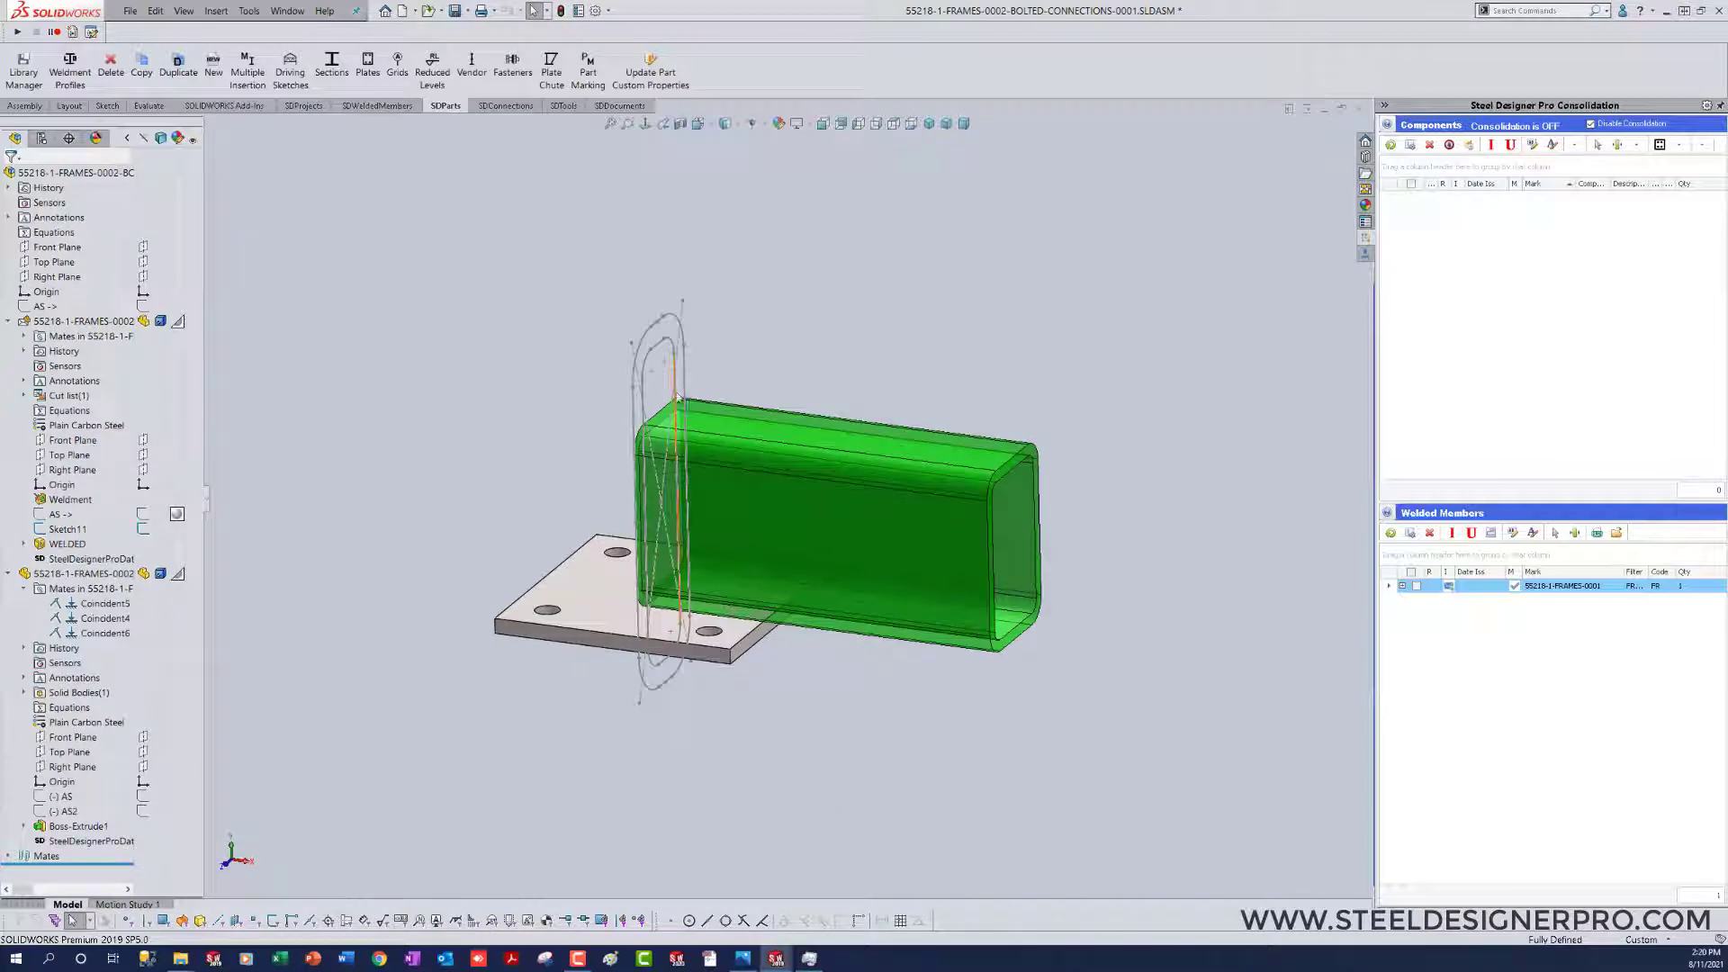
click(639, 350)
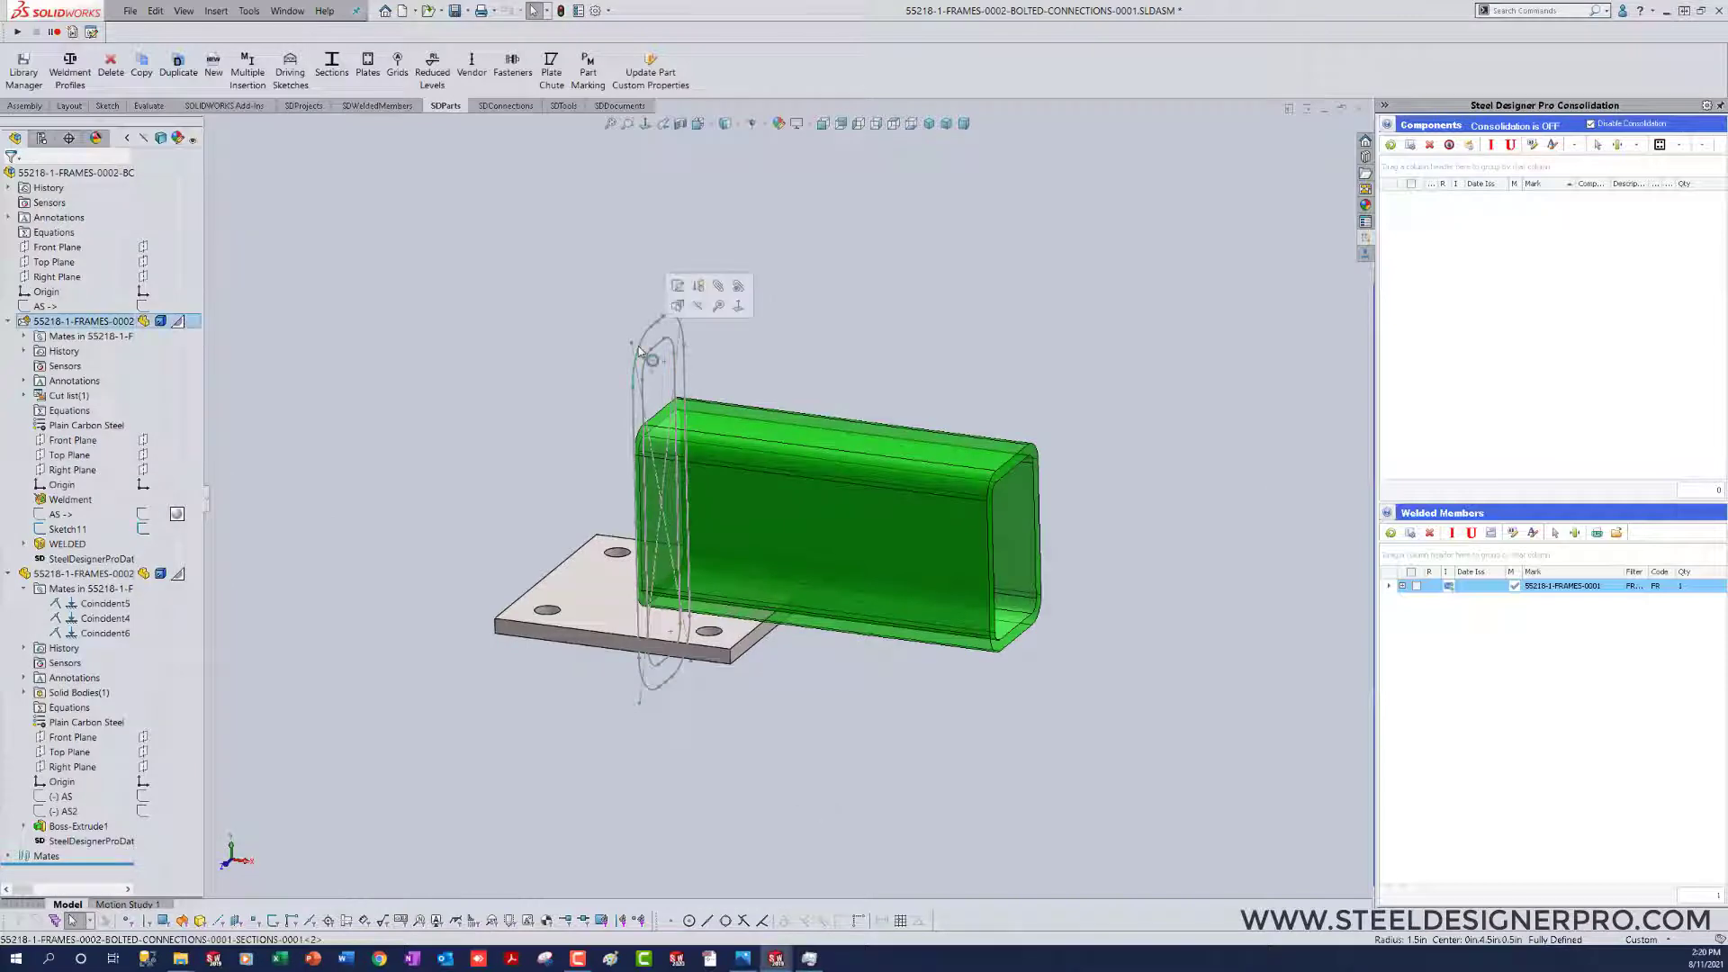
key(Delete)
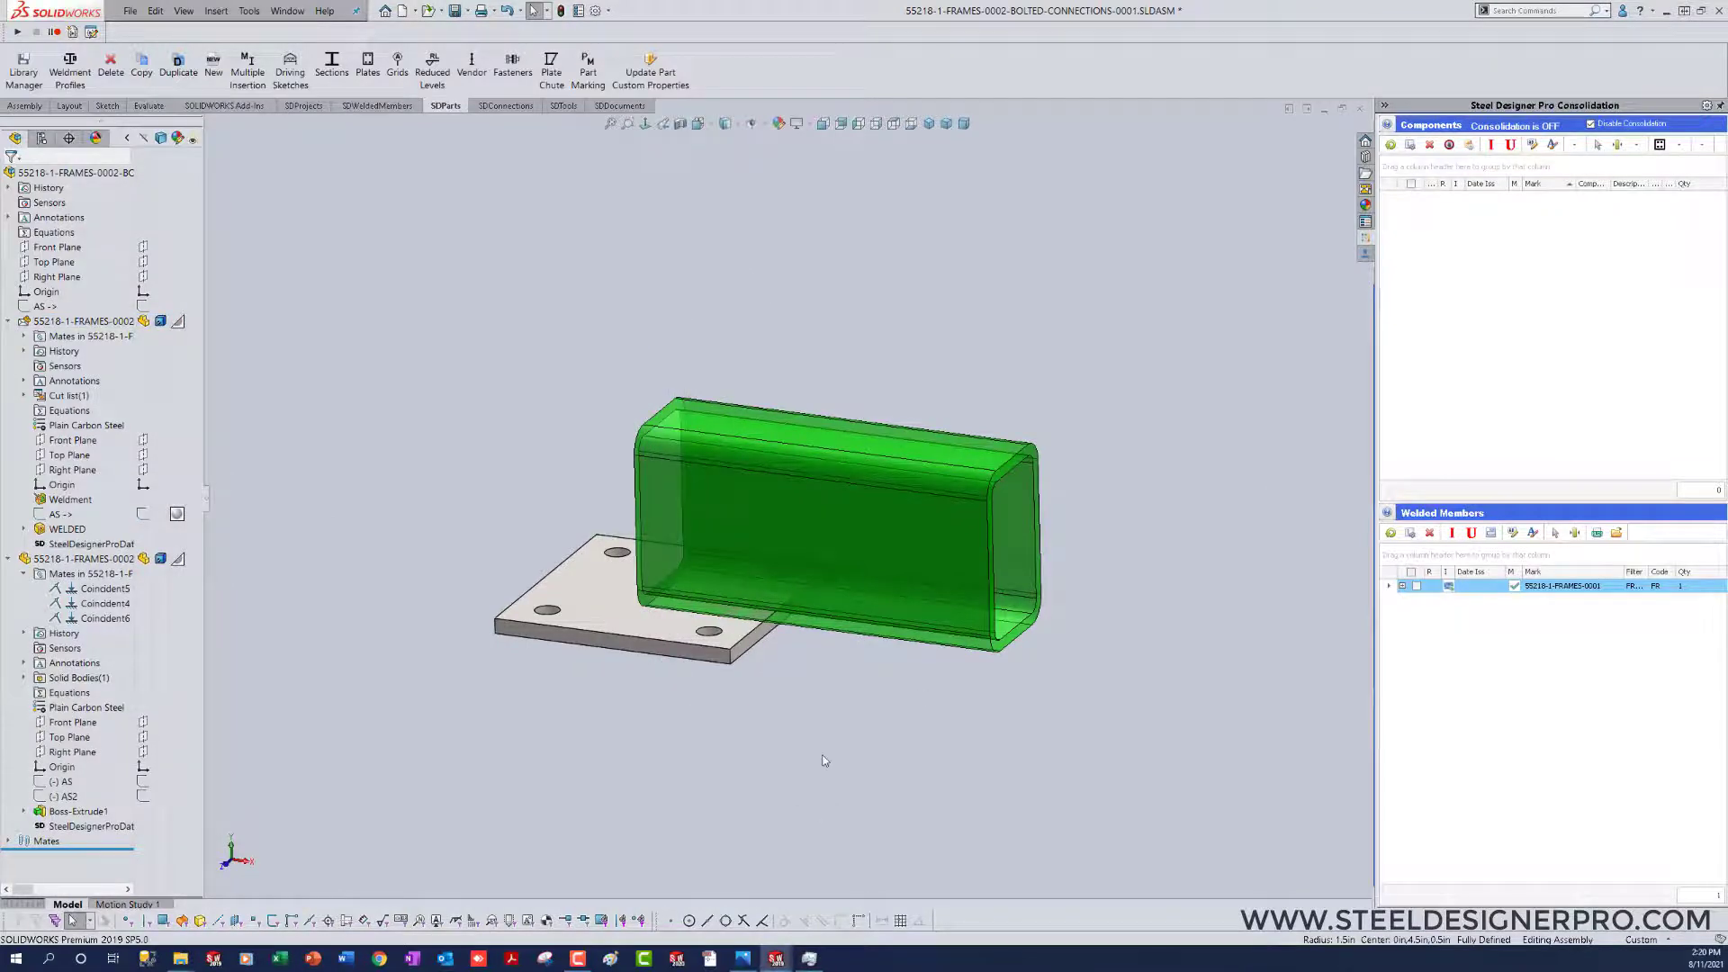
Step: Insert 1/2 in A325 PLAIN fasteners between the plate's upper and lower faces, with a 1 in offset under the washer
middle_drag(823, 756, 832, 796)
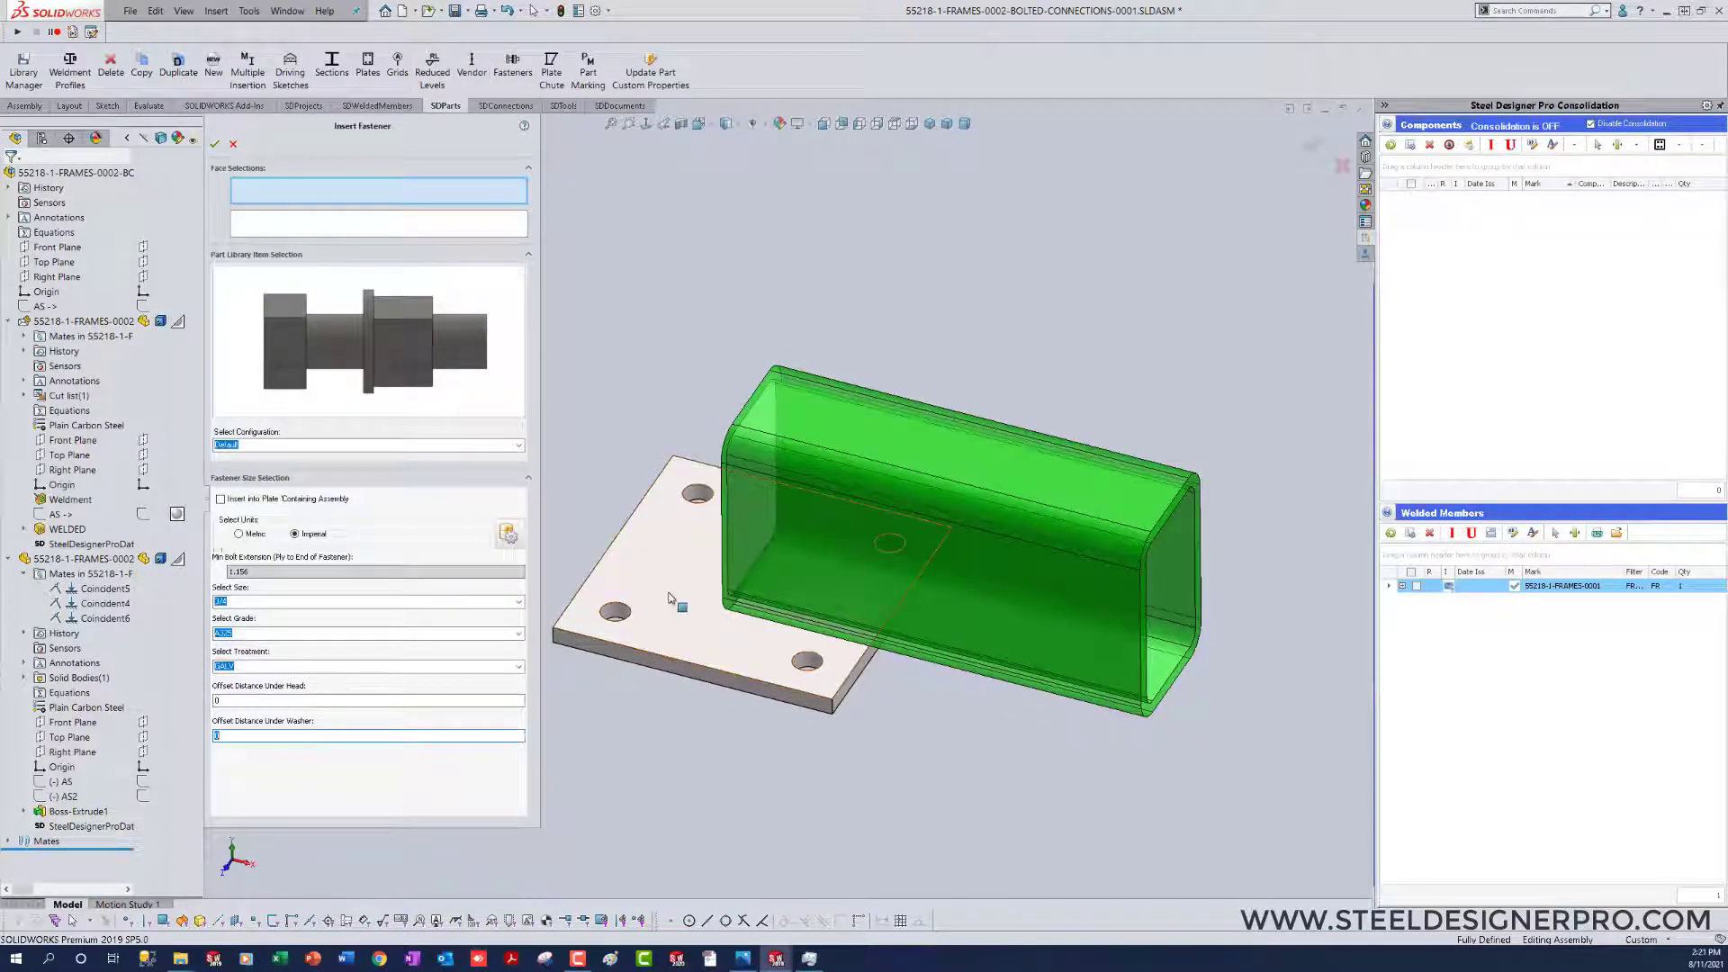
click(670, 597)
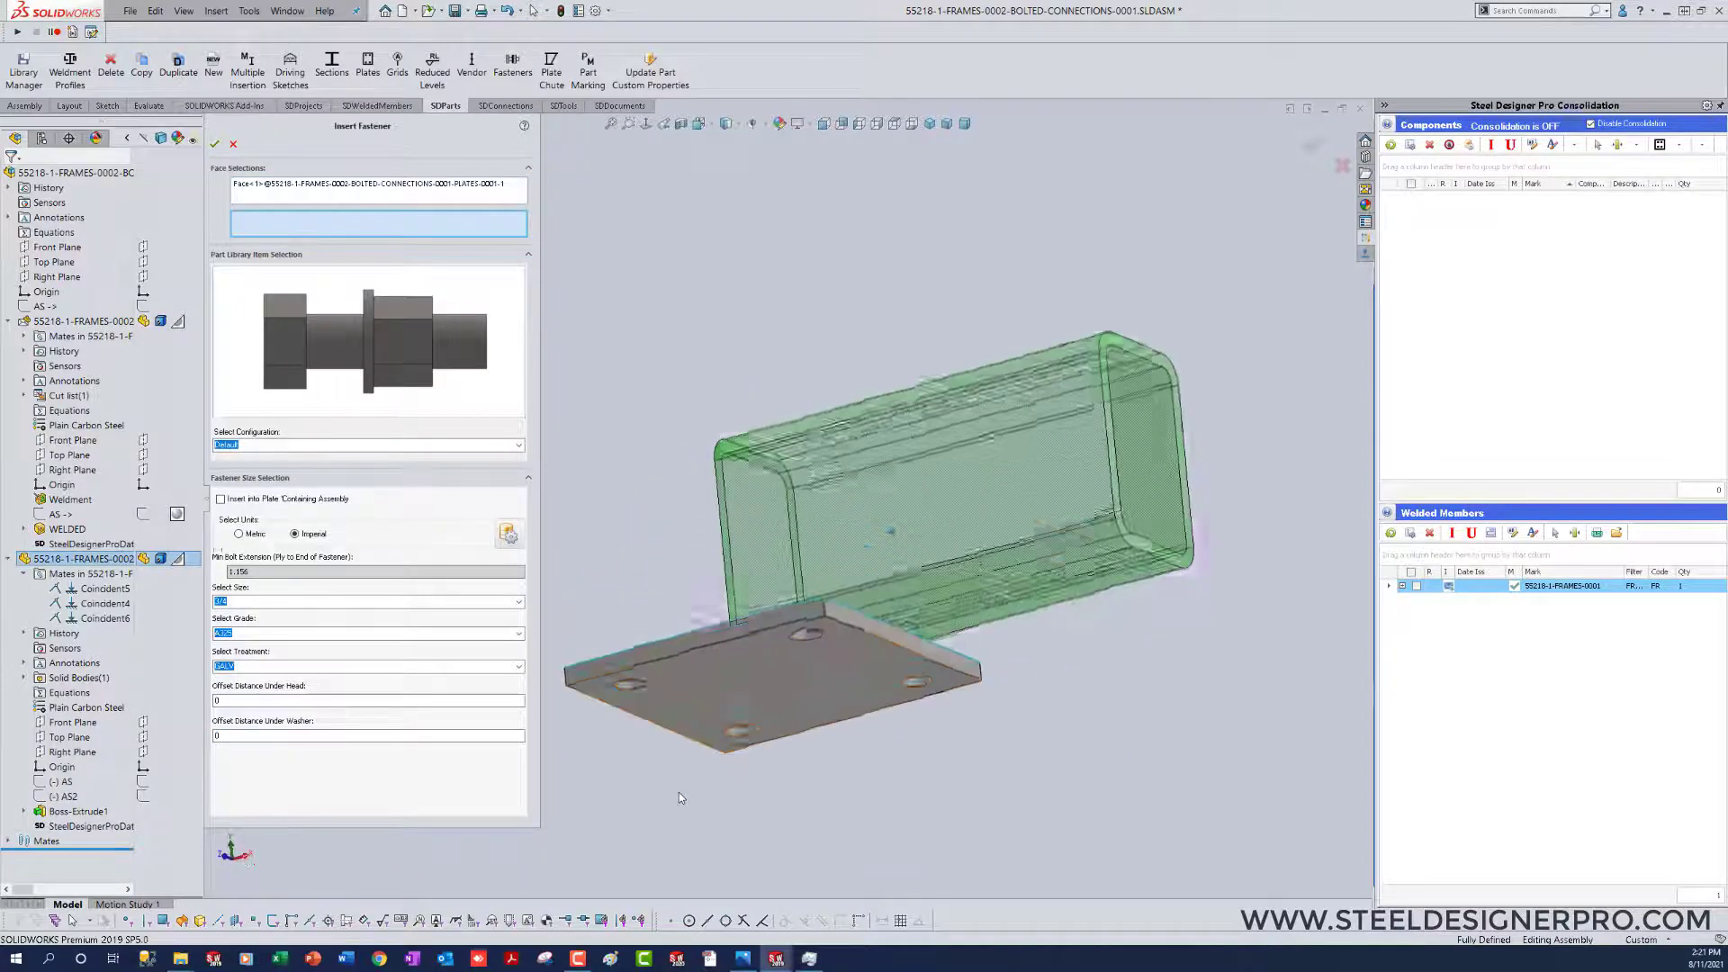
click(700, 655)
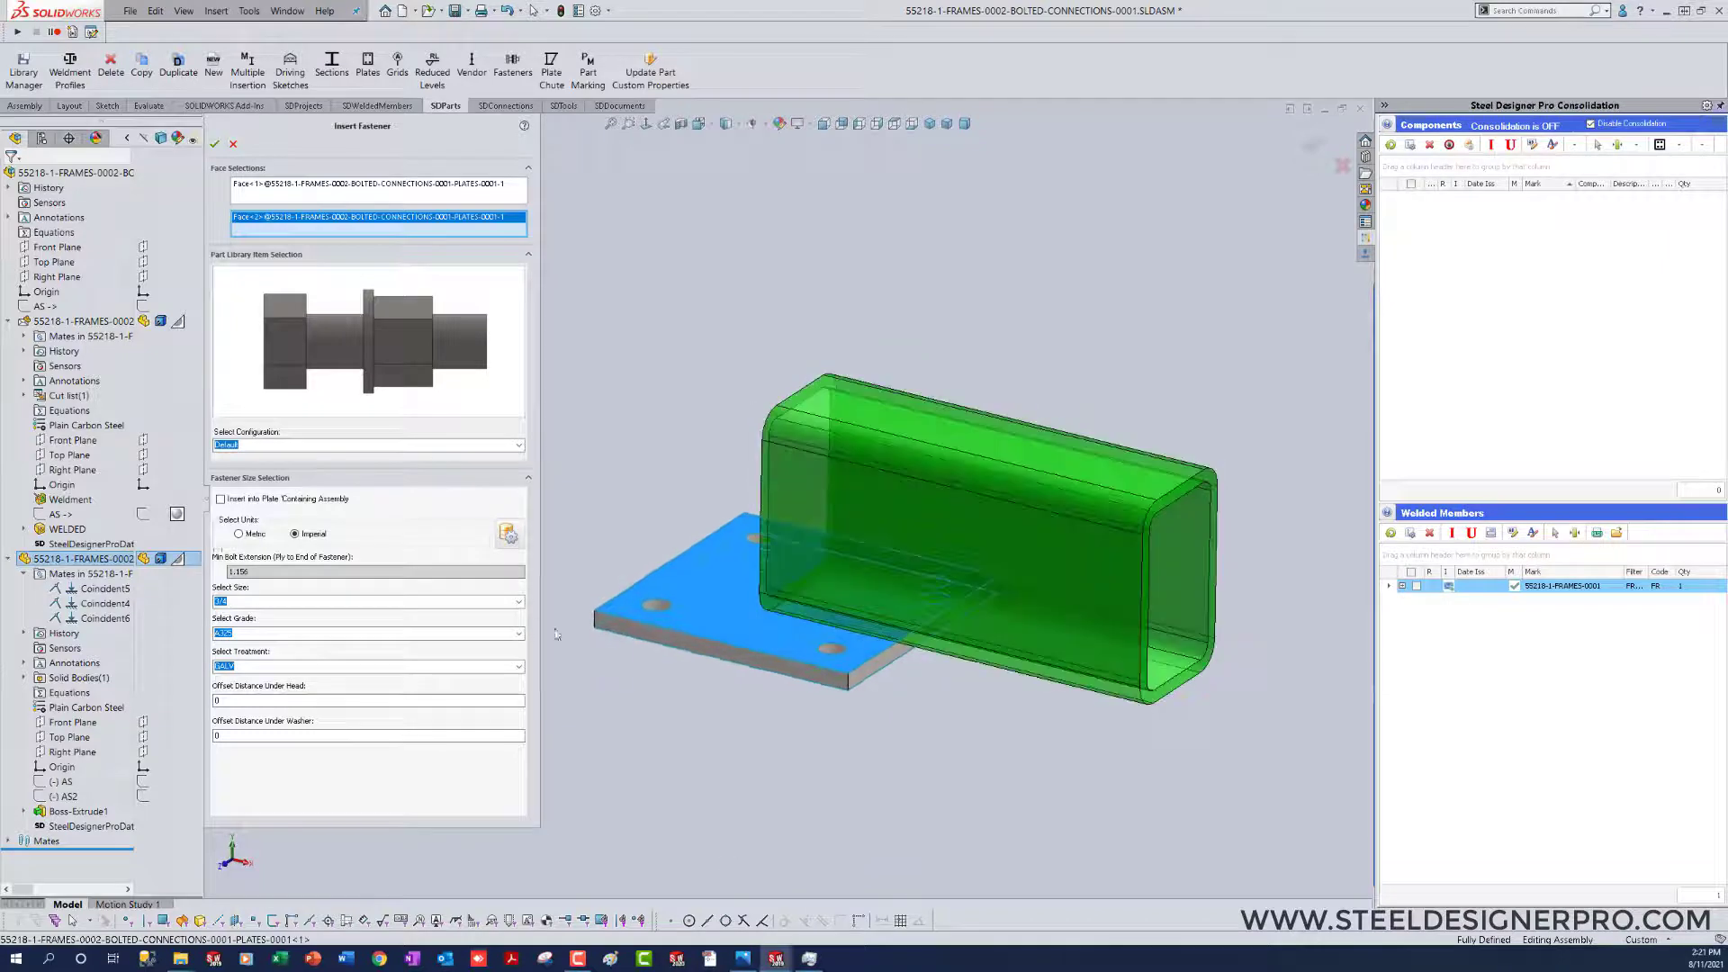
click(519, 602)
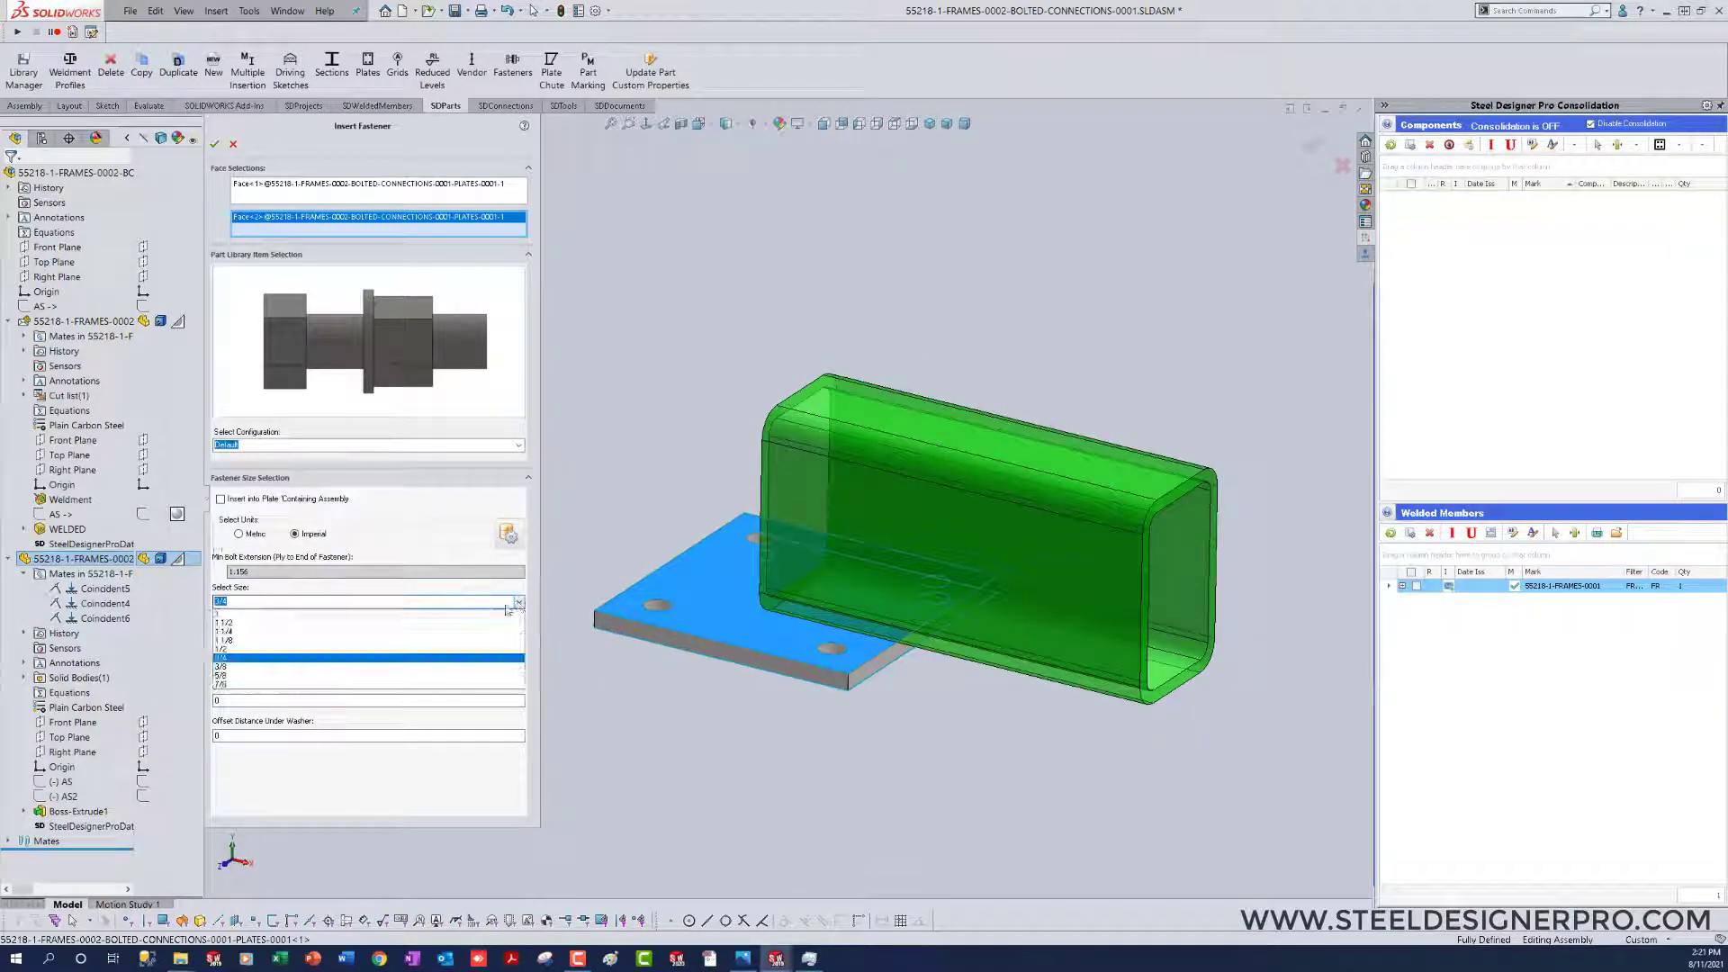
click(426, 651)
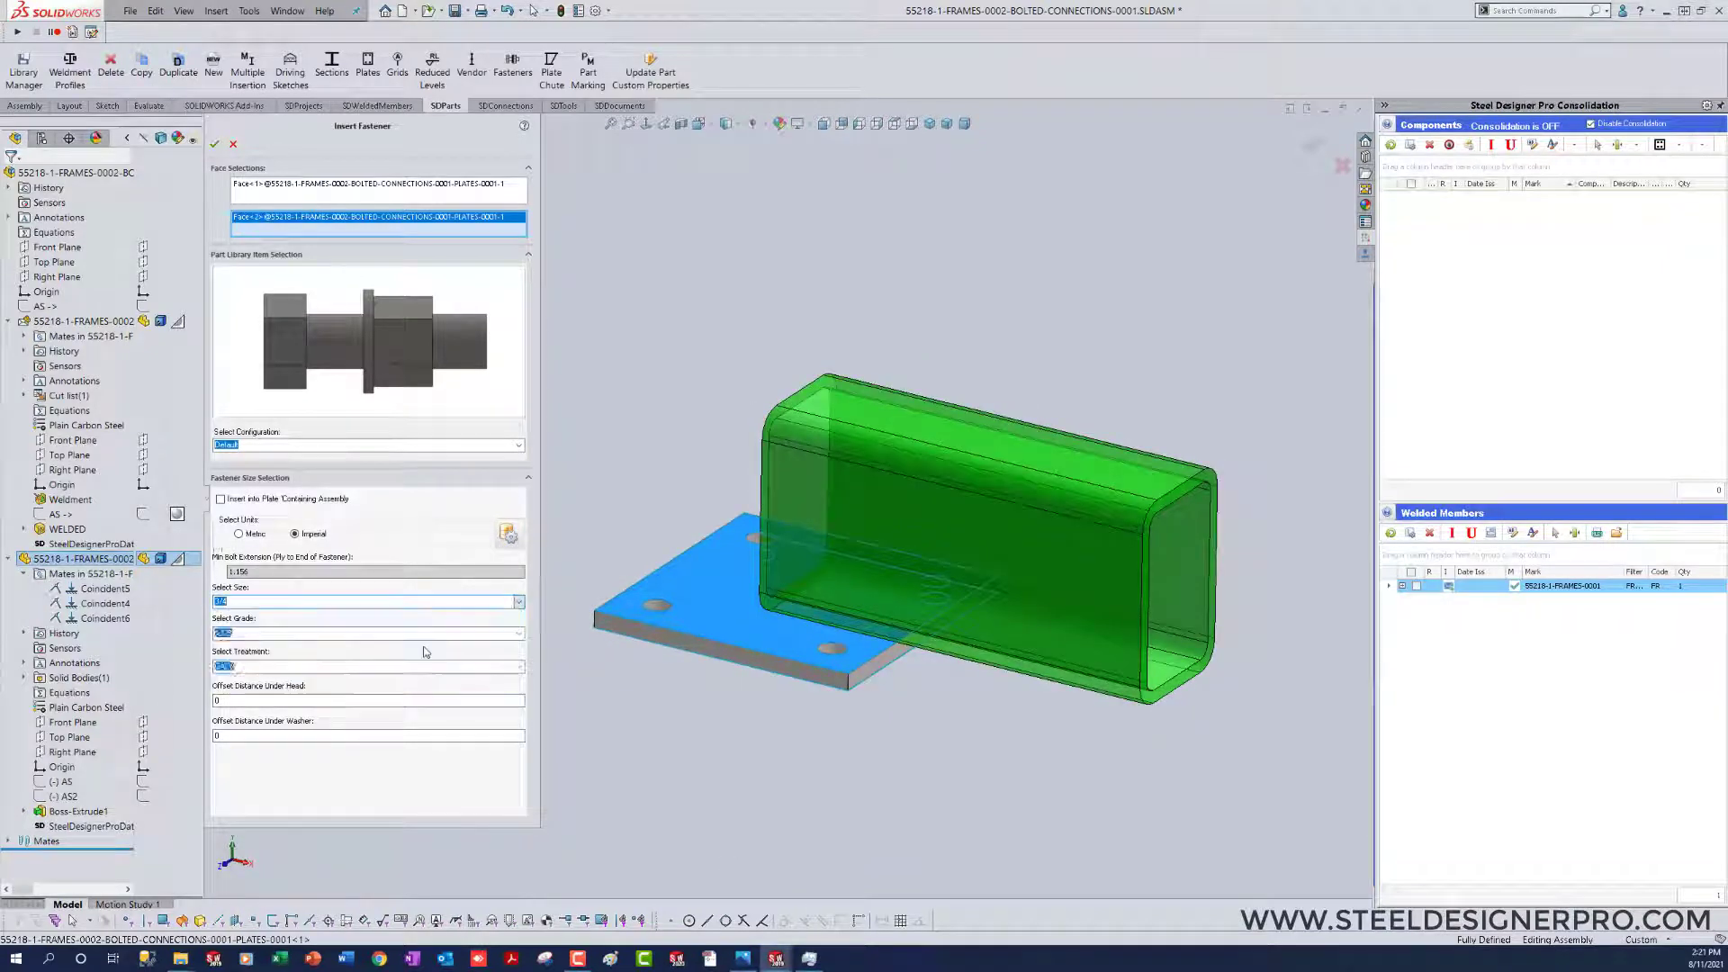
click(520, 666)
click(505, 689)
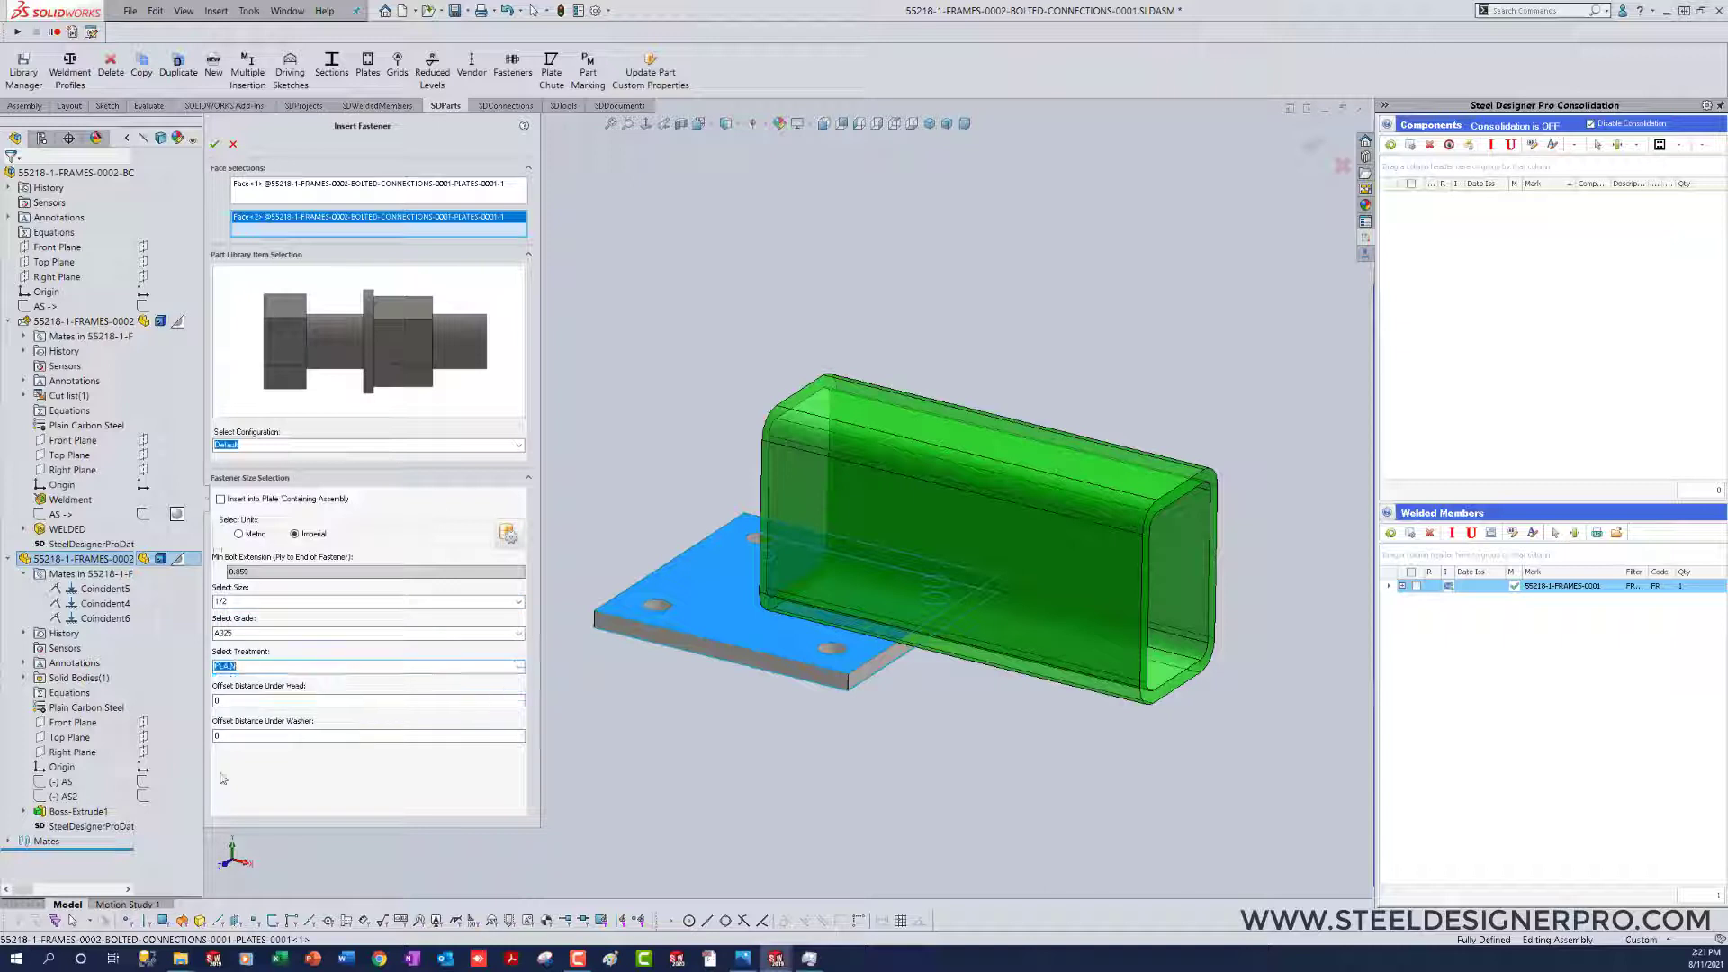
click(220, 736)
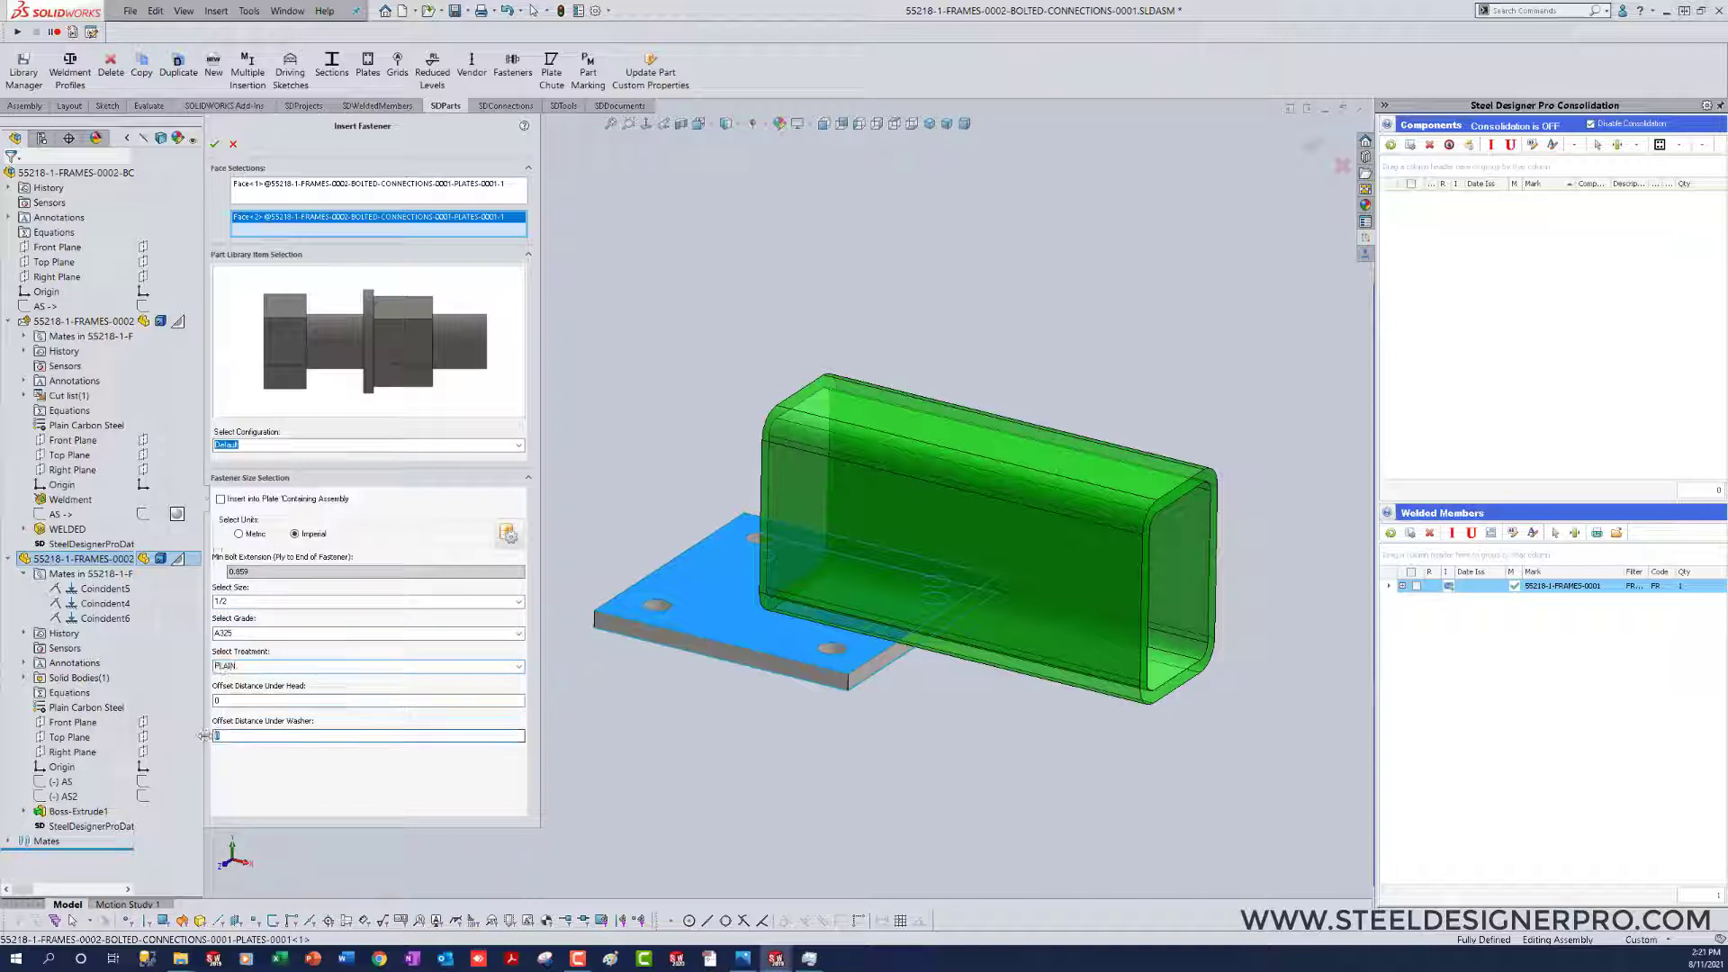
text(13)
click(214, 145)
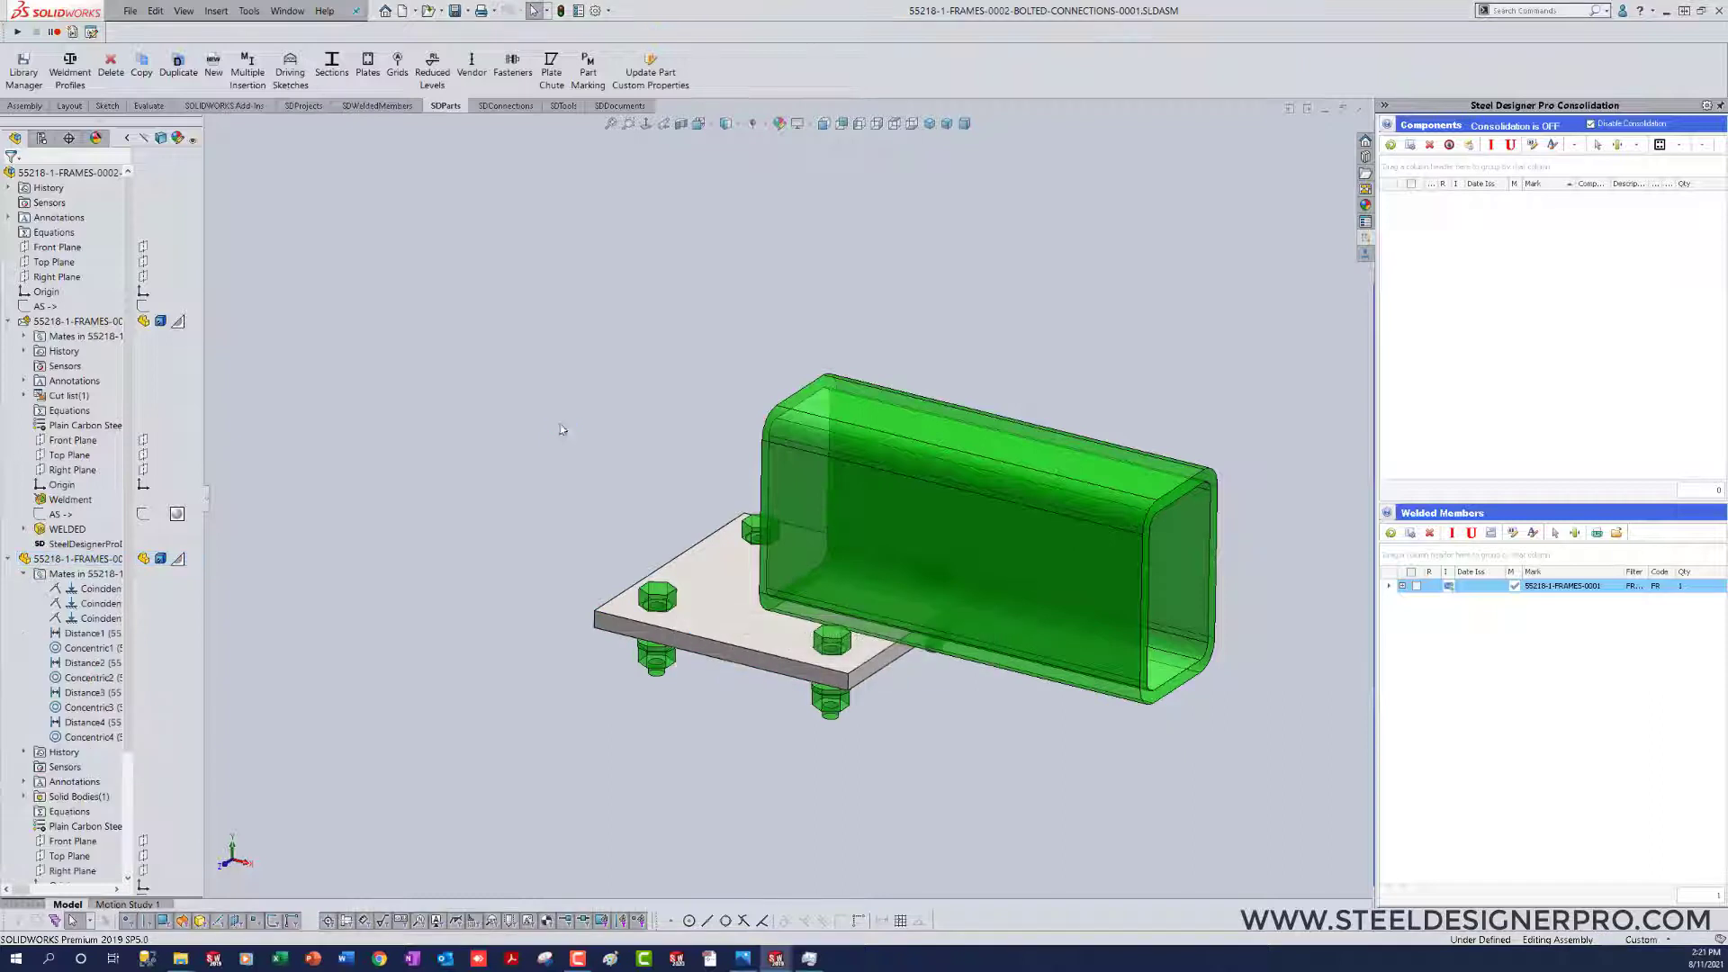
Step: Widen and collapse the component tree, and delete fastener instances 2 and 4 from the bolted connection
drag(208, 498, 448, 500)
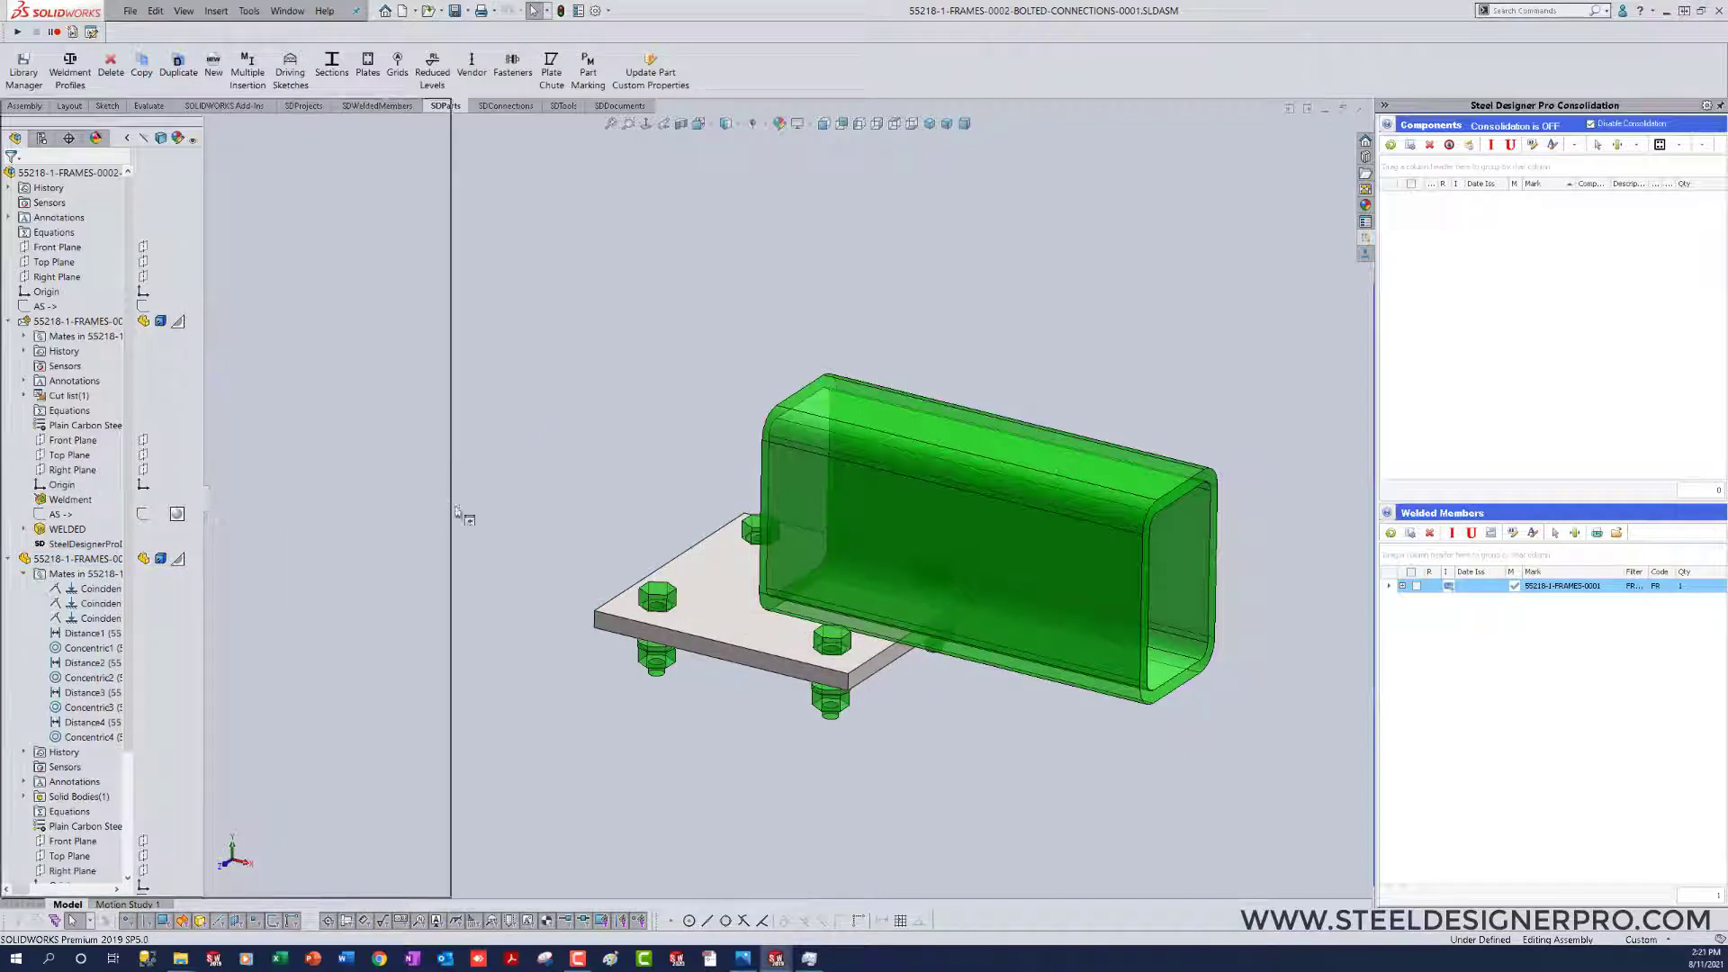
right_click(214, 416)
click(252, 423)
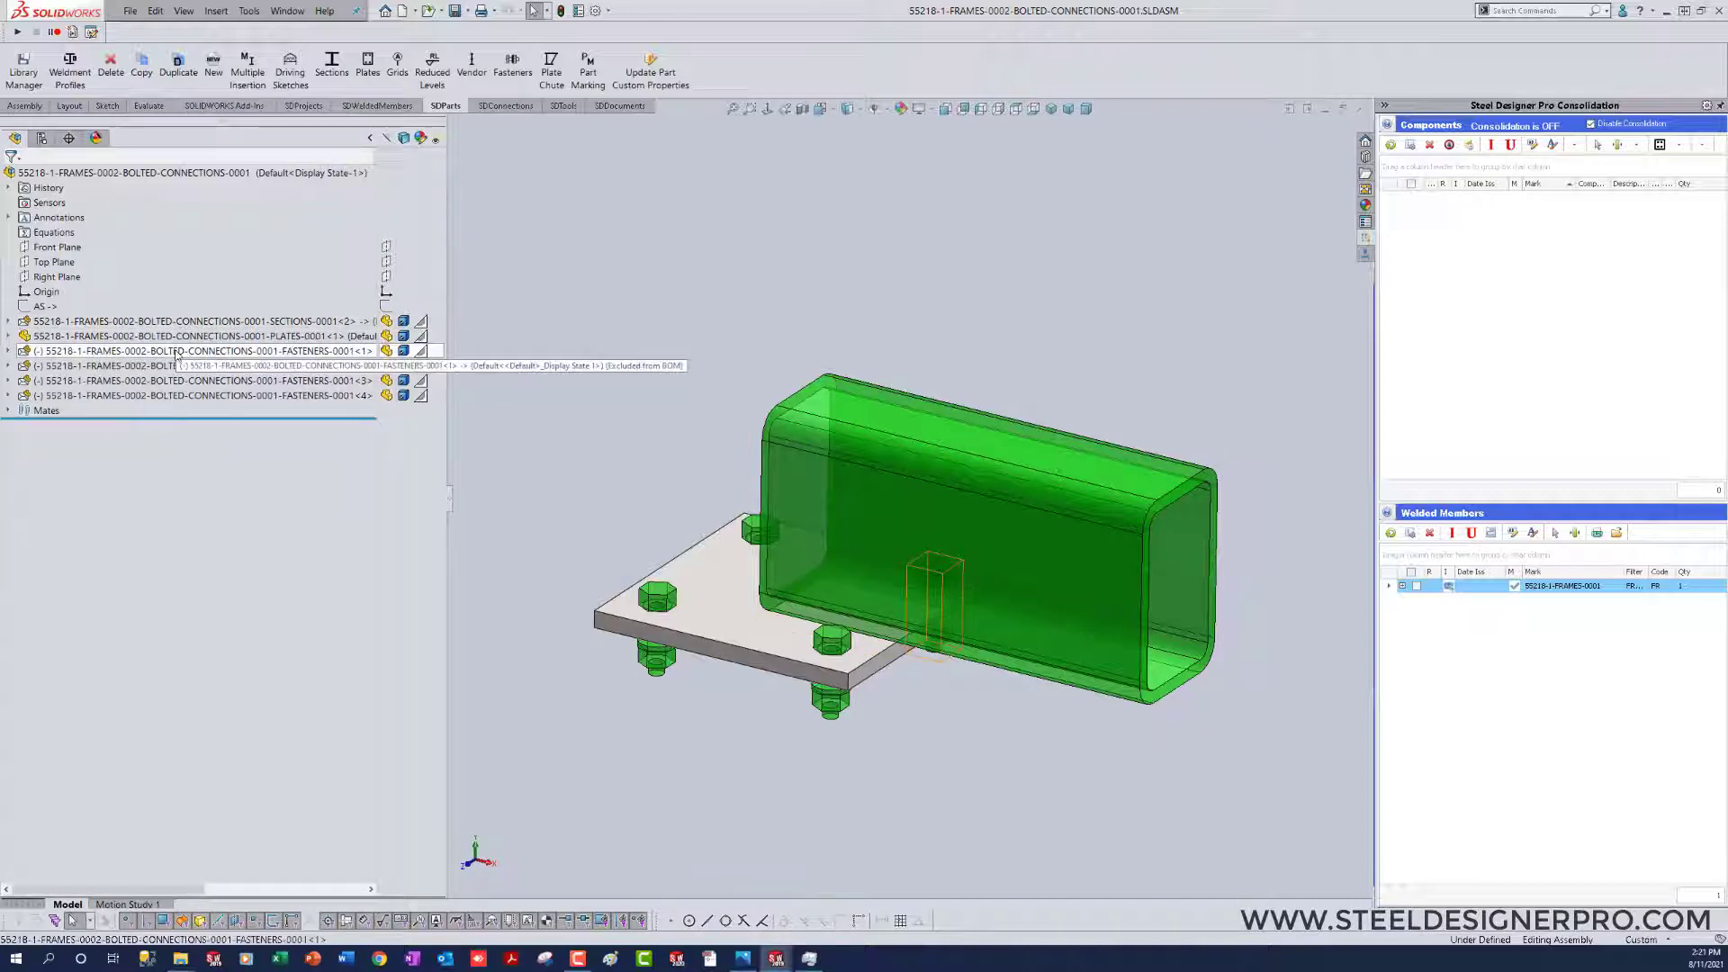
click(177, 352)
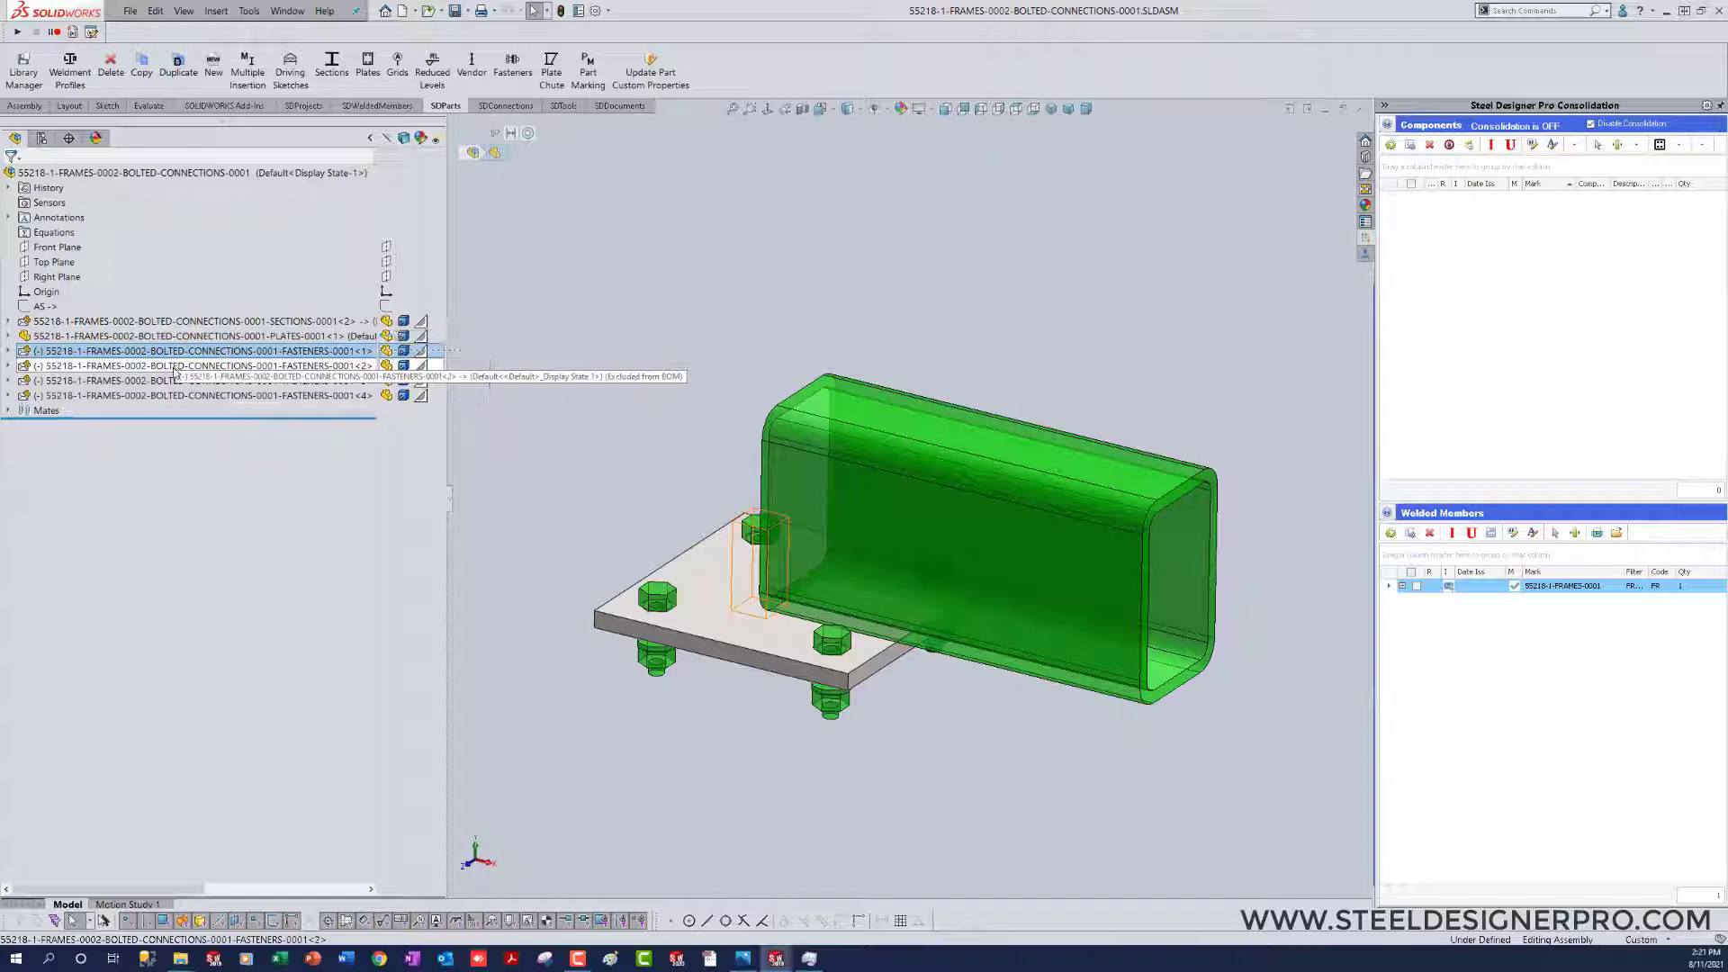
click(178, 367)
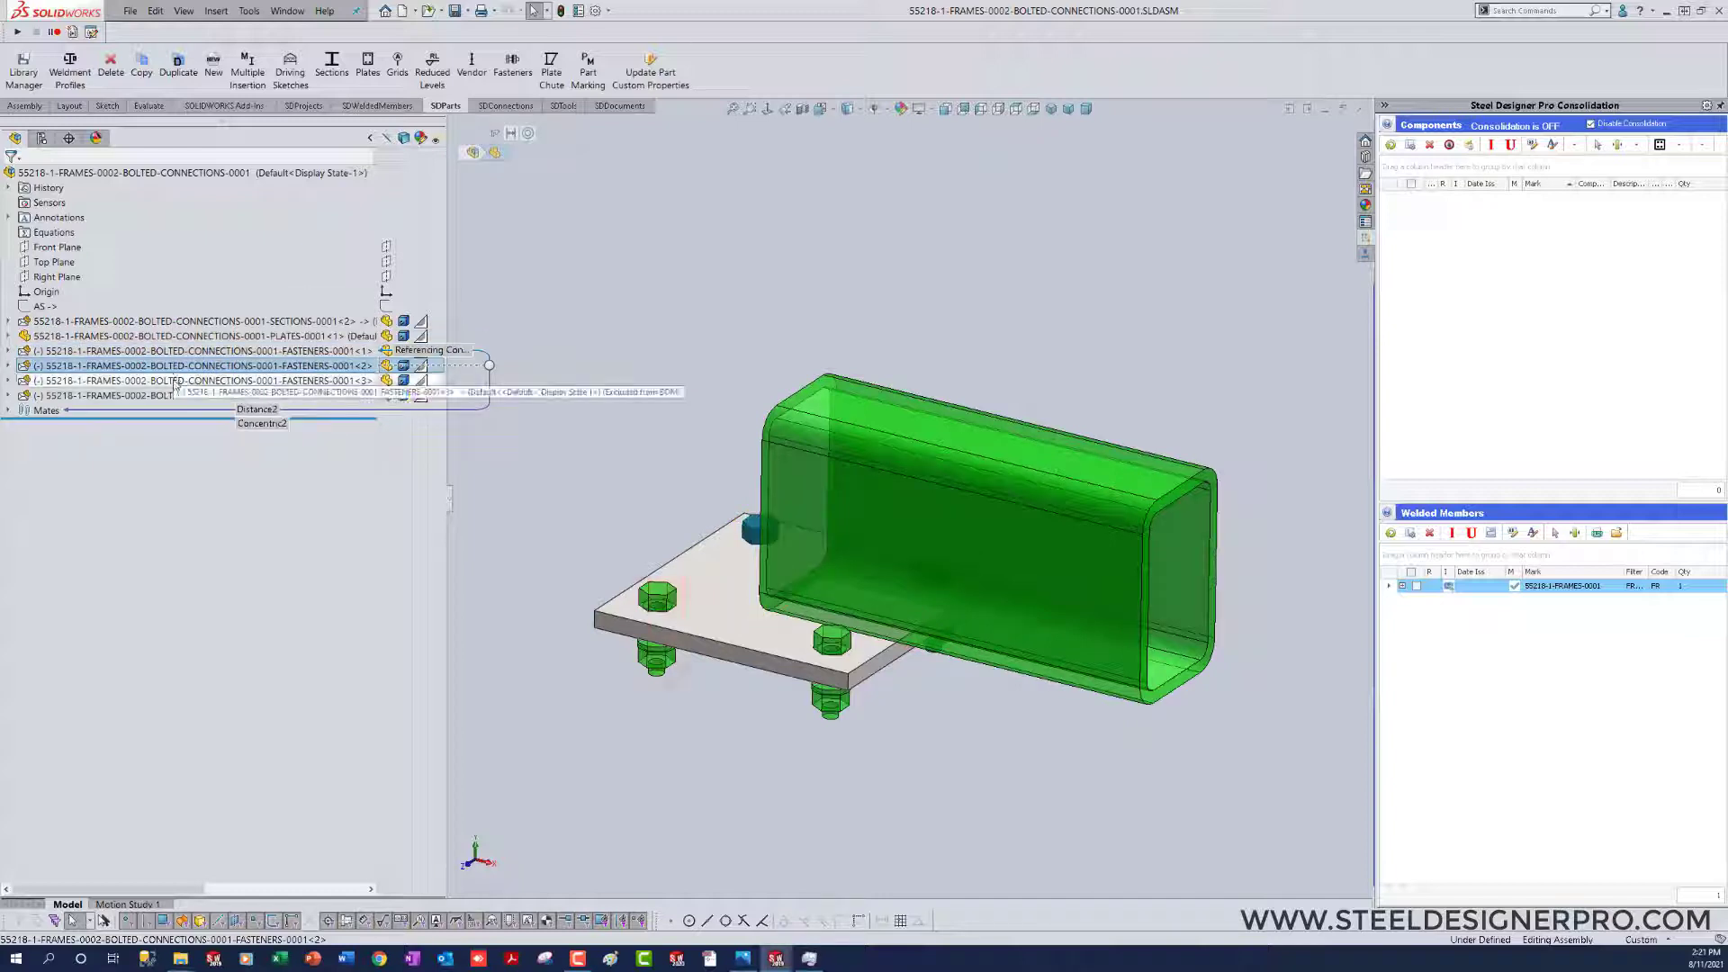
shift+click(180, 397)
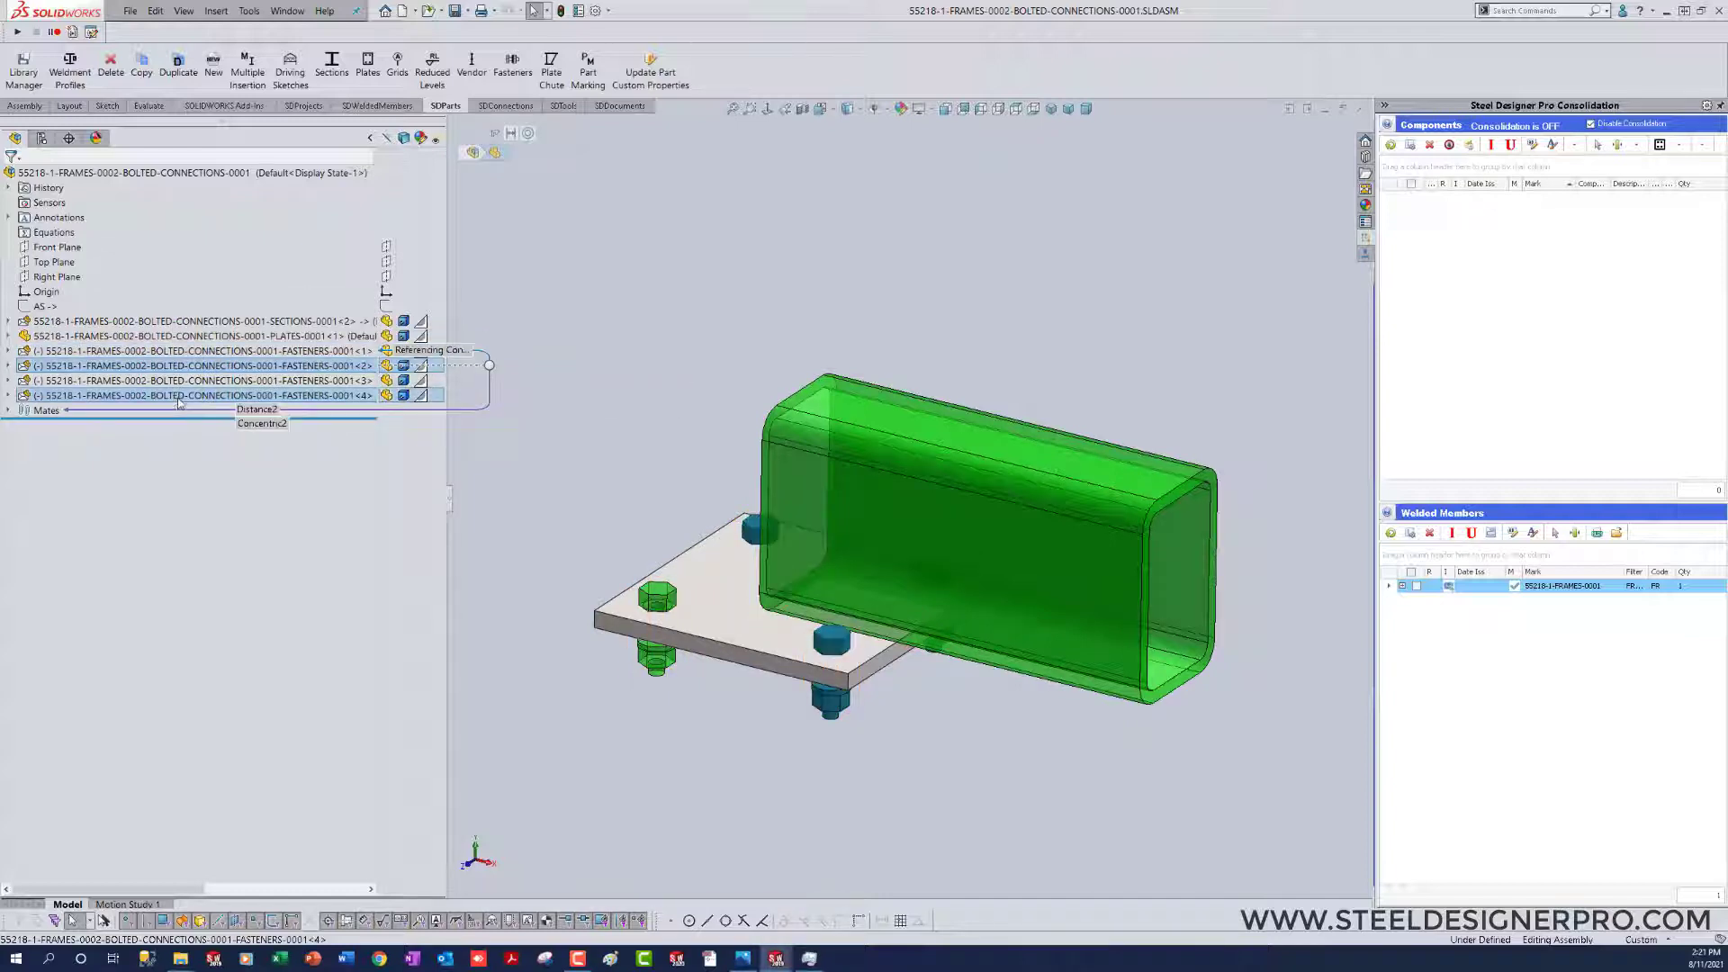
key(Delete)
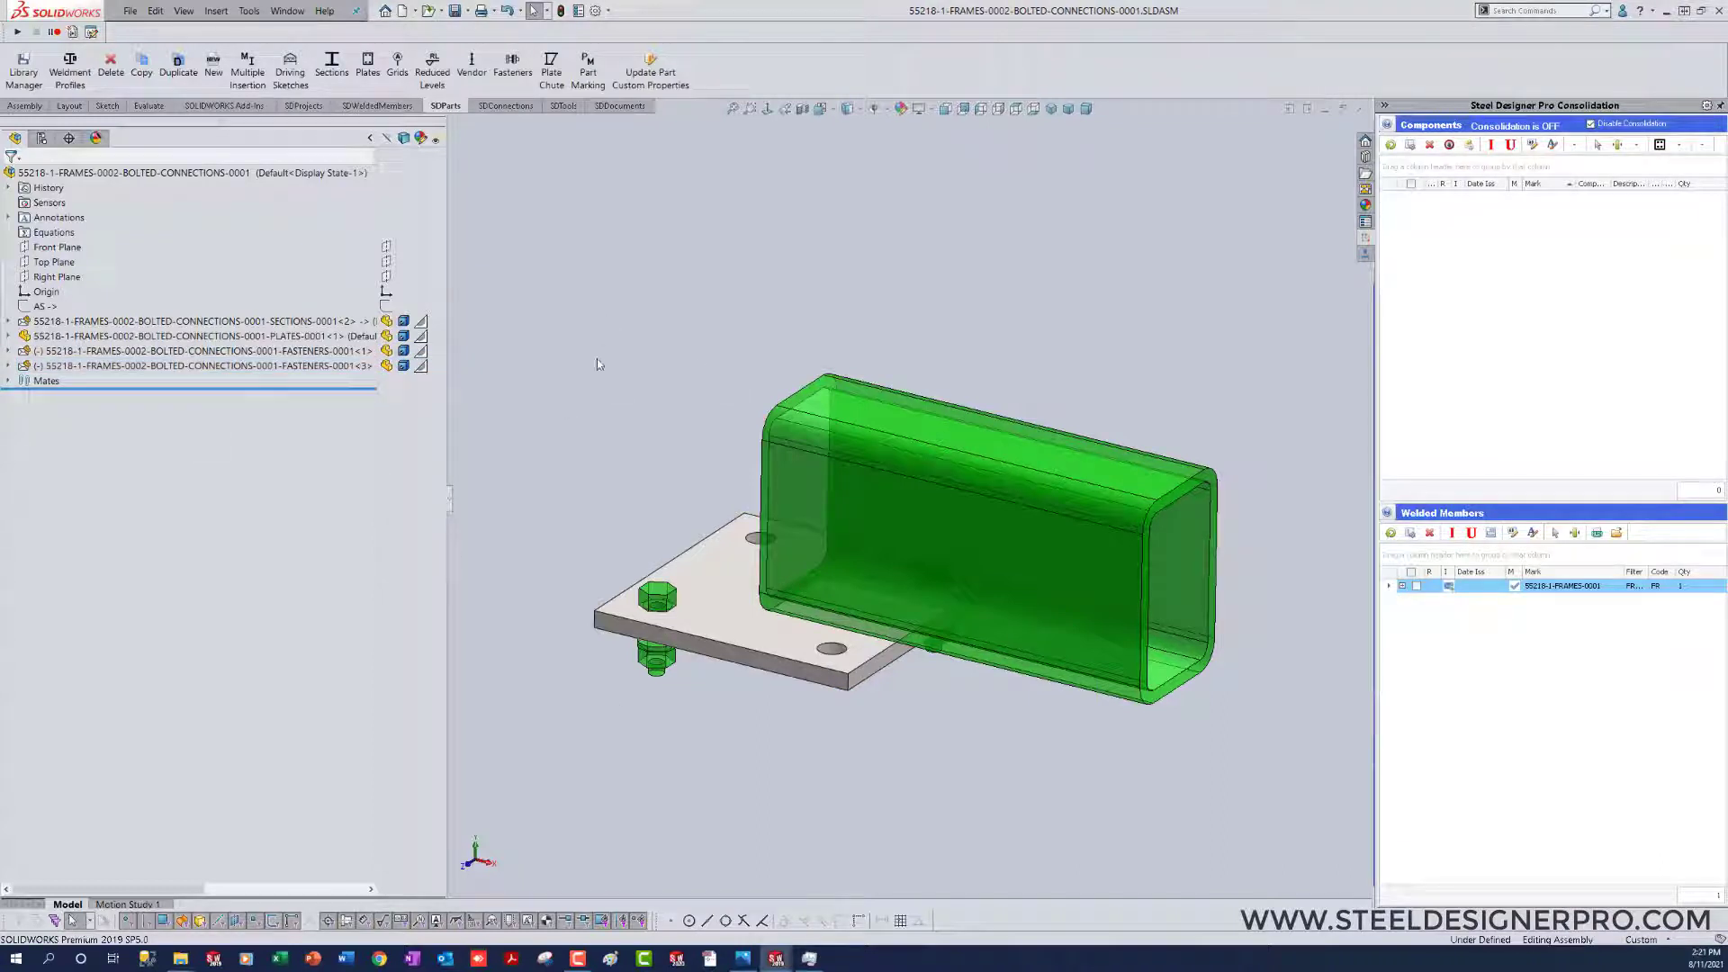
Step: Return to the 55218-1 assembly and save it
key(ctrl+Tab)
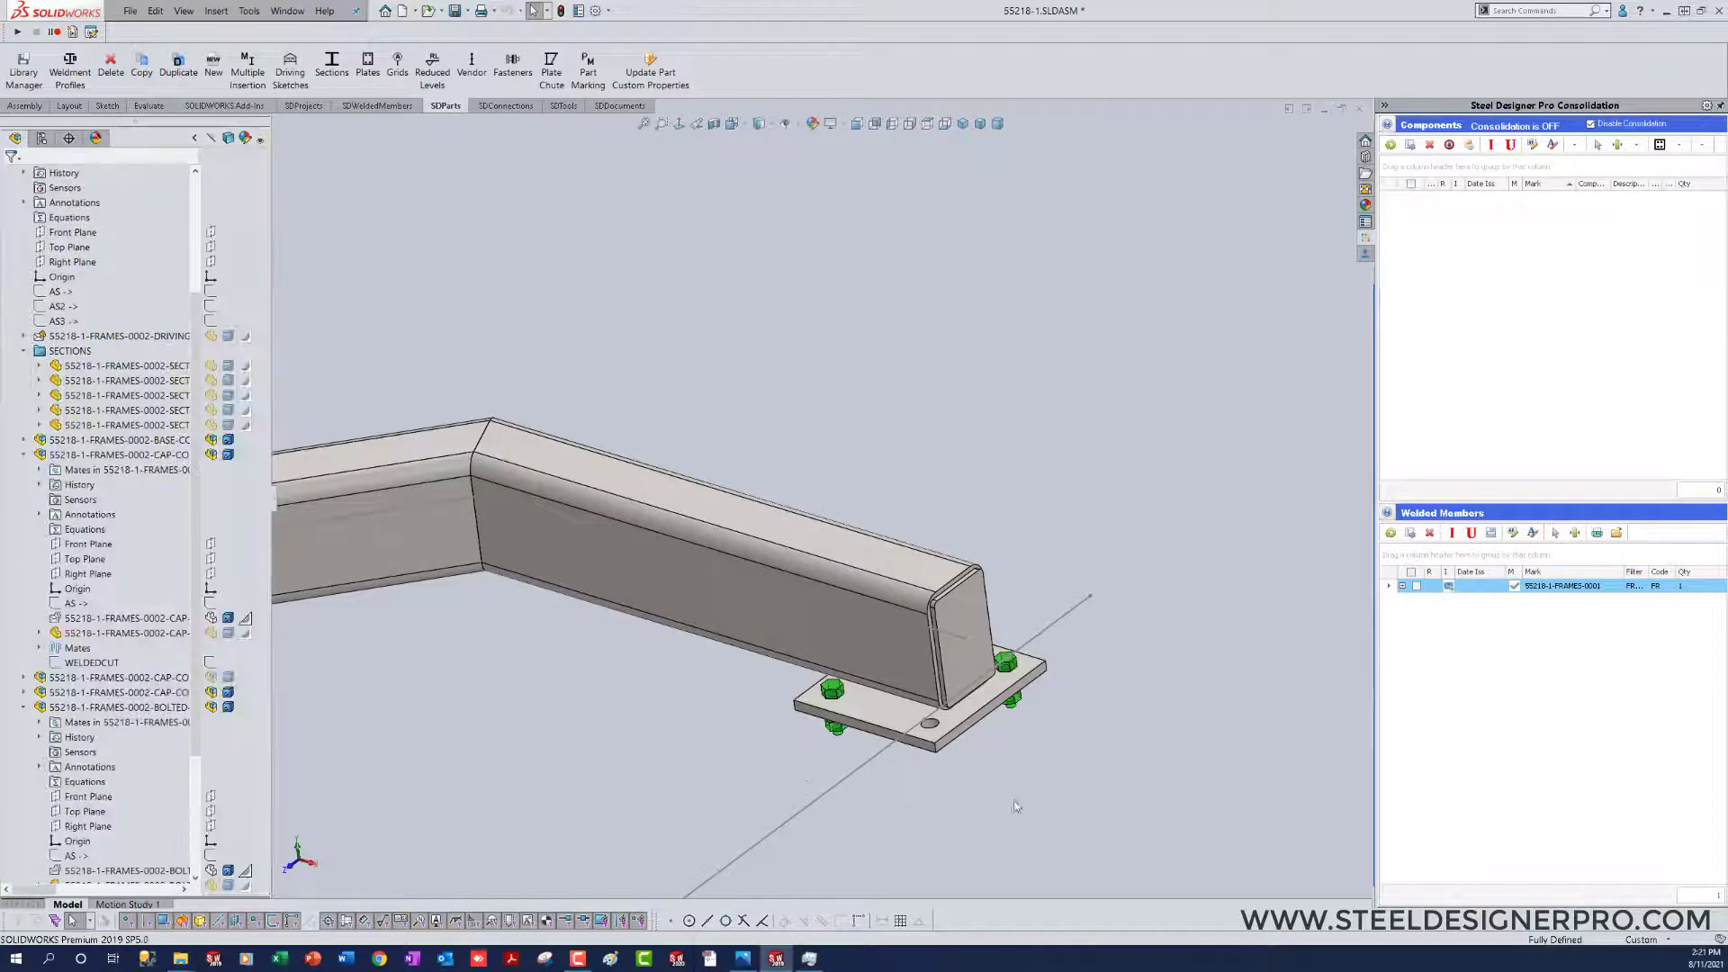
scroll(1017, 775, up, 3)
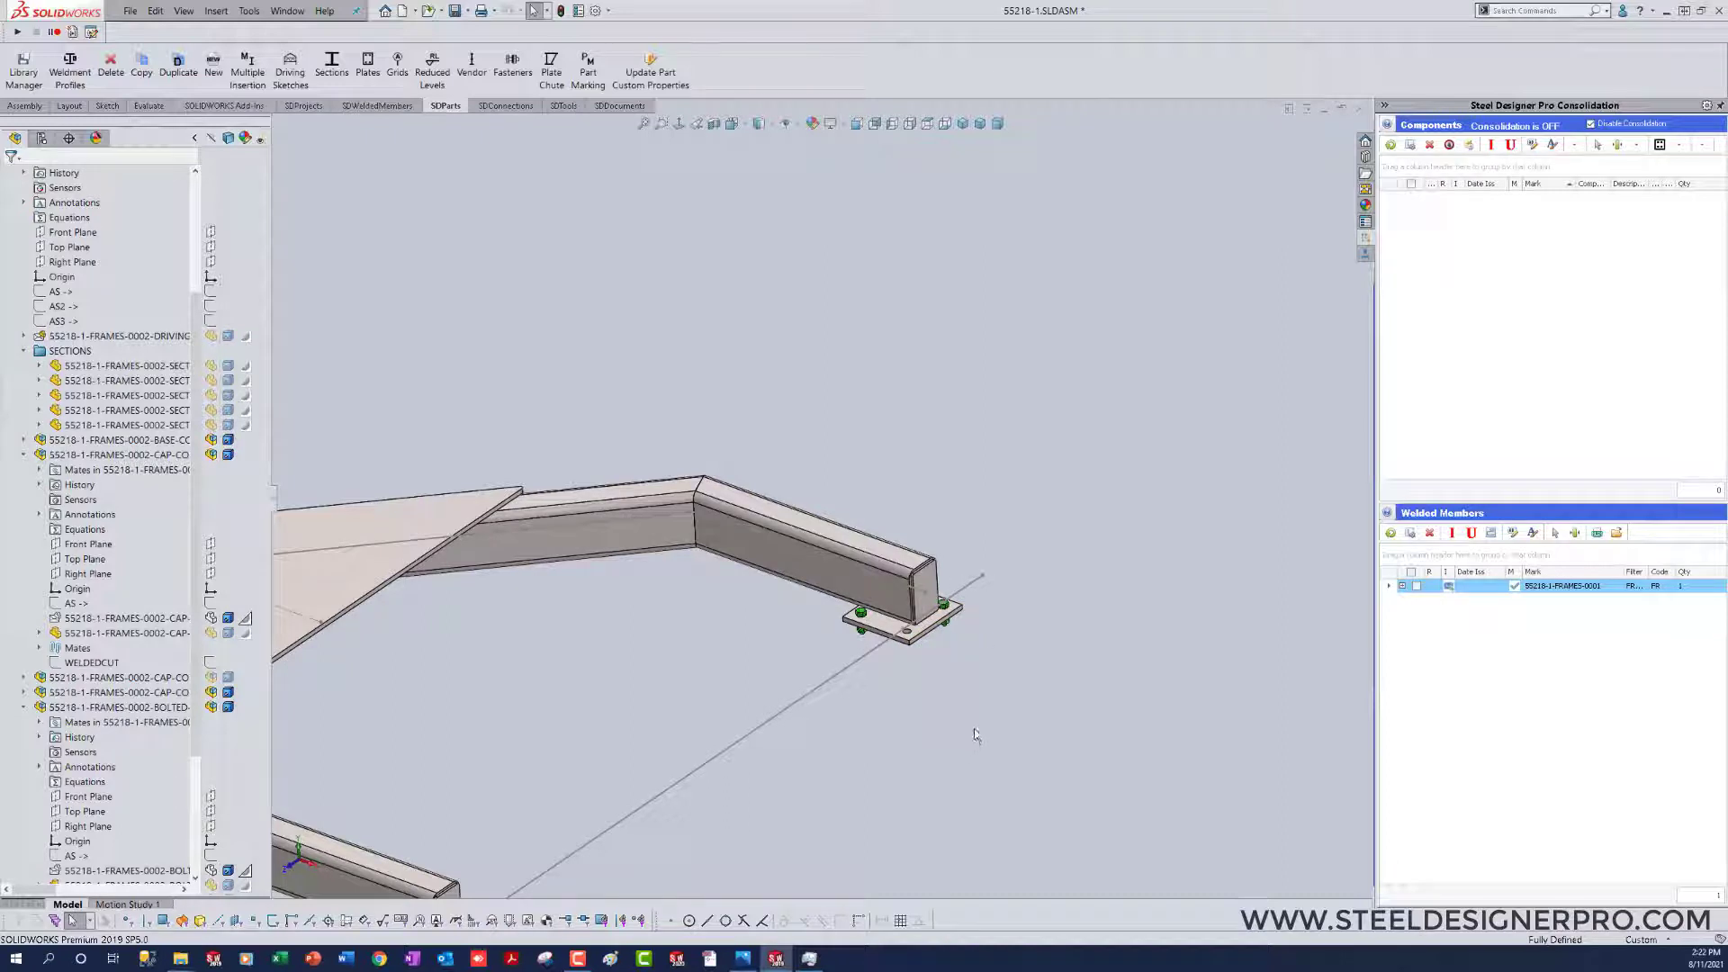
scroll(976, 733, up, 3)
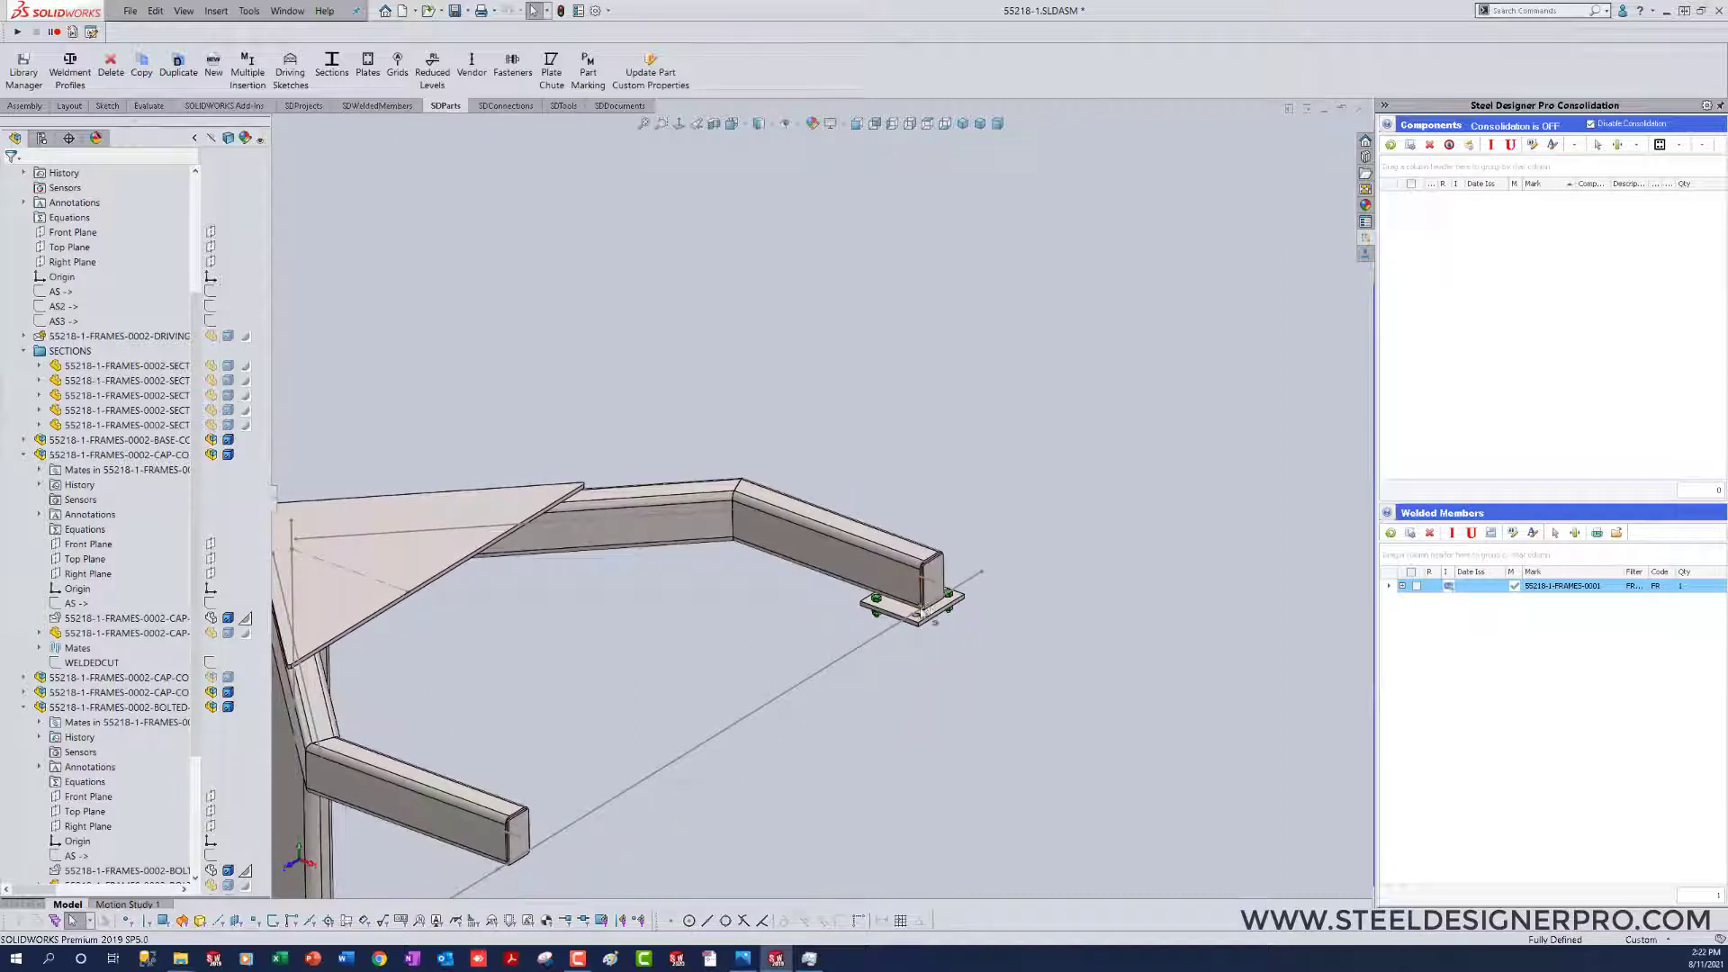
scroll(909, 727, up, 3)
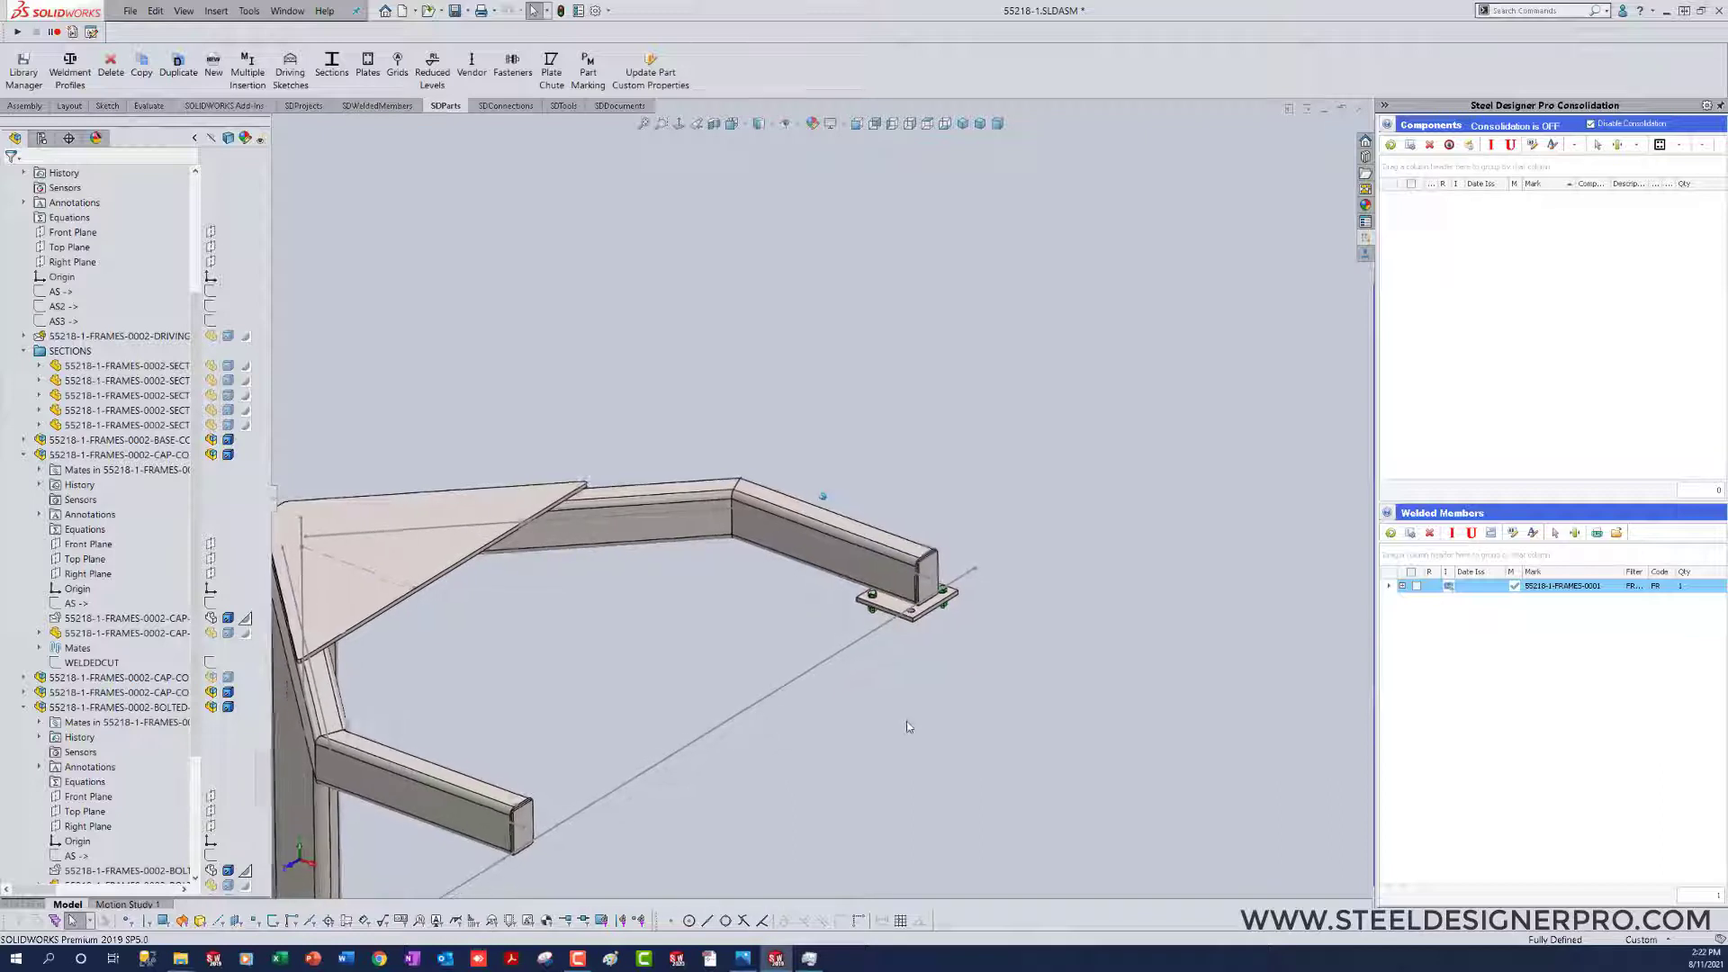
scroll(907, 721, up, 2)
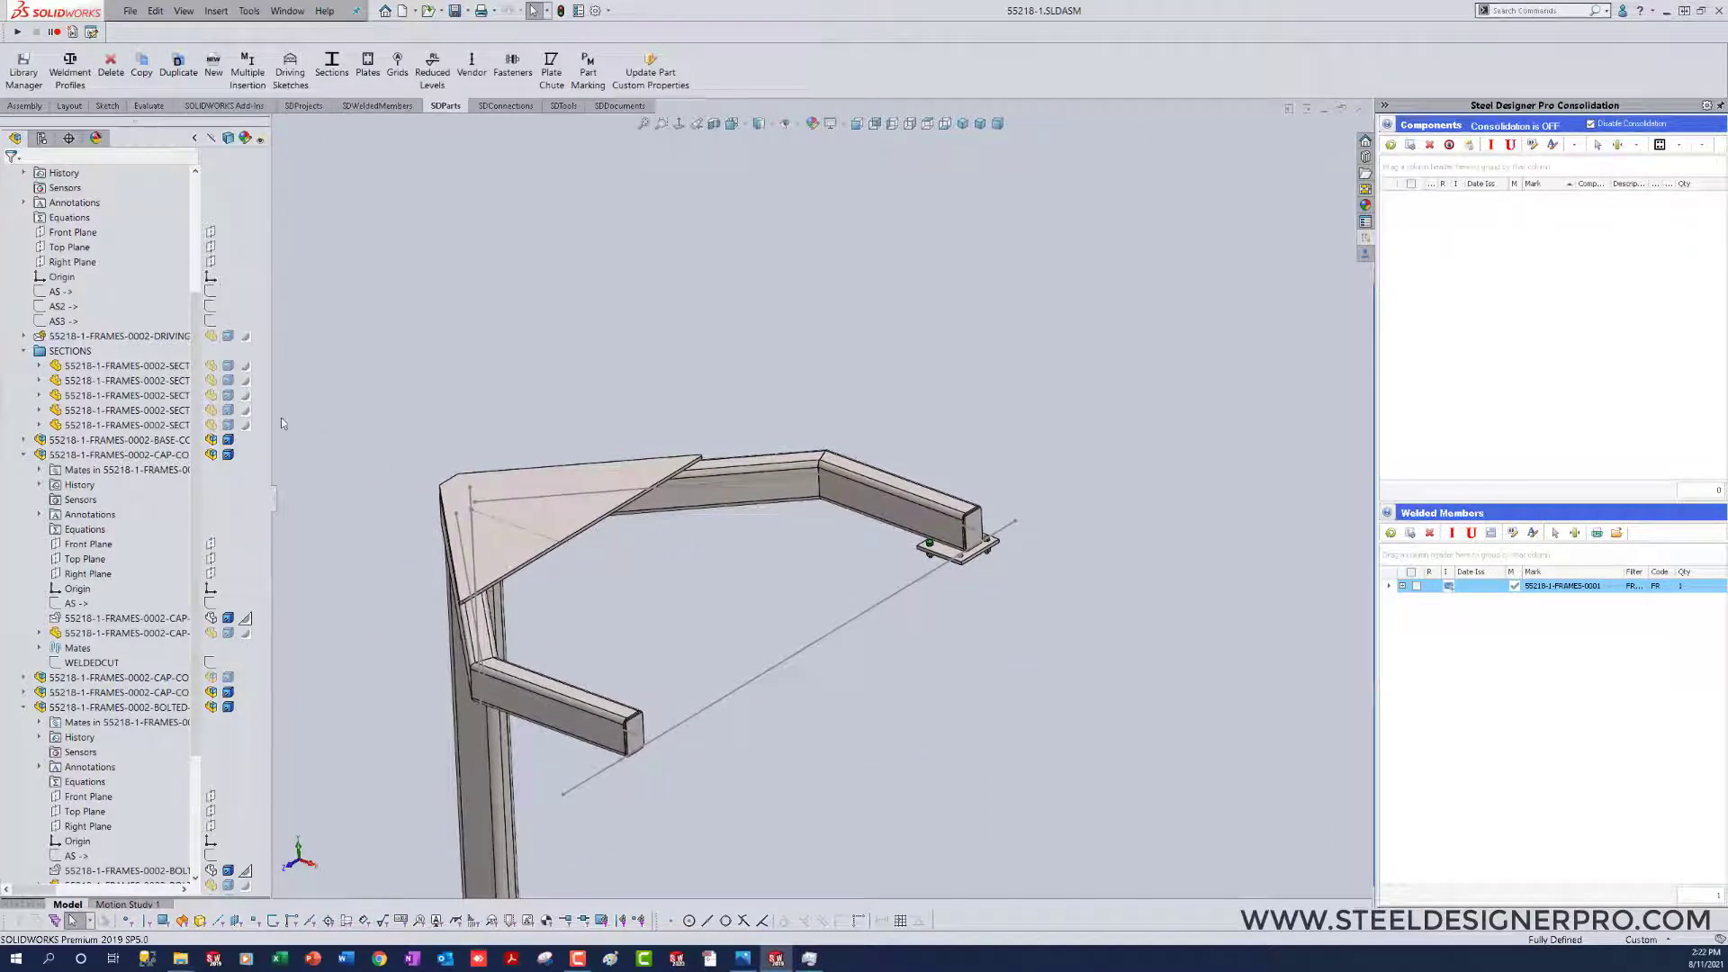
Step: Collapse the component tree and open the 55218-1-FRAMES-0002 subassembly in its own window
right_click(136, 256)
click(165, 268)
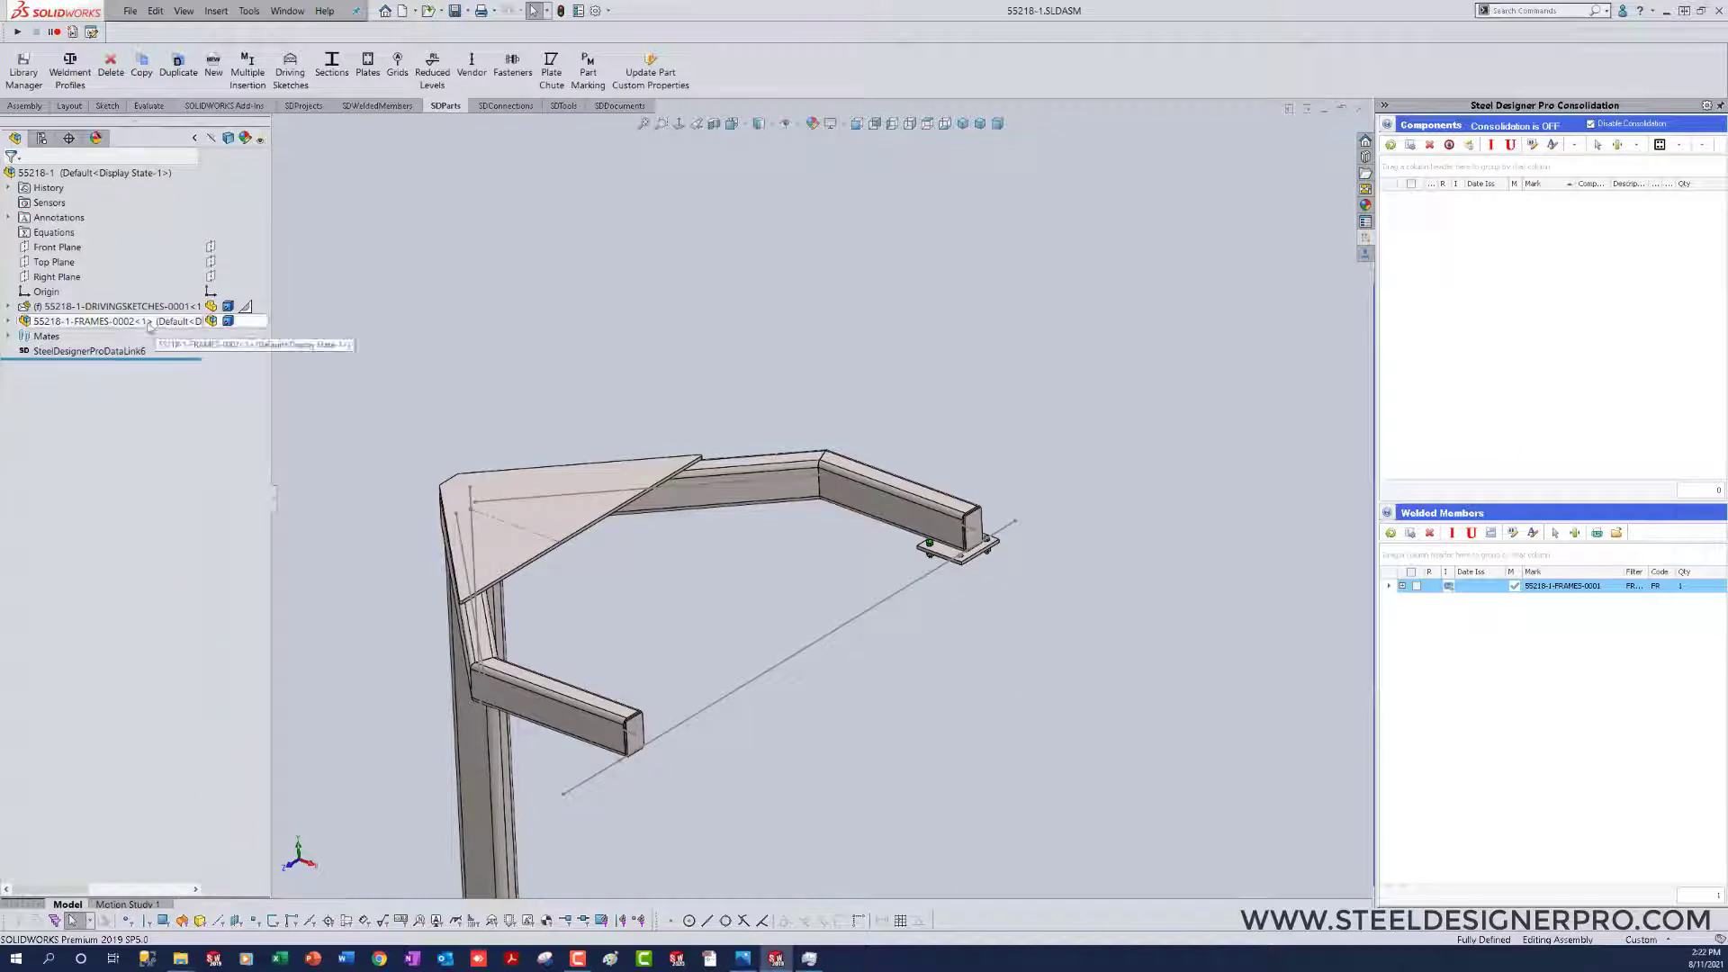
click(157, 322)
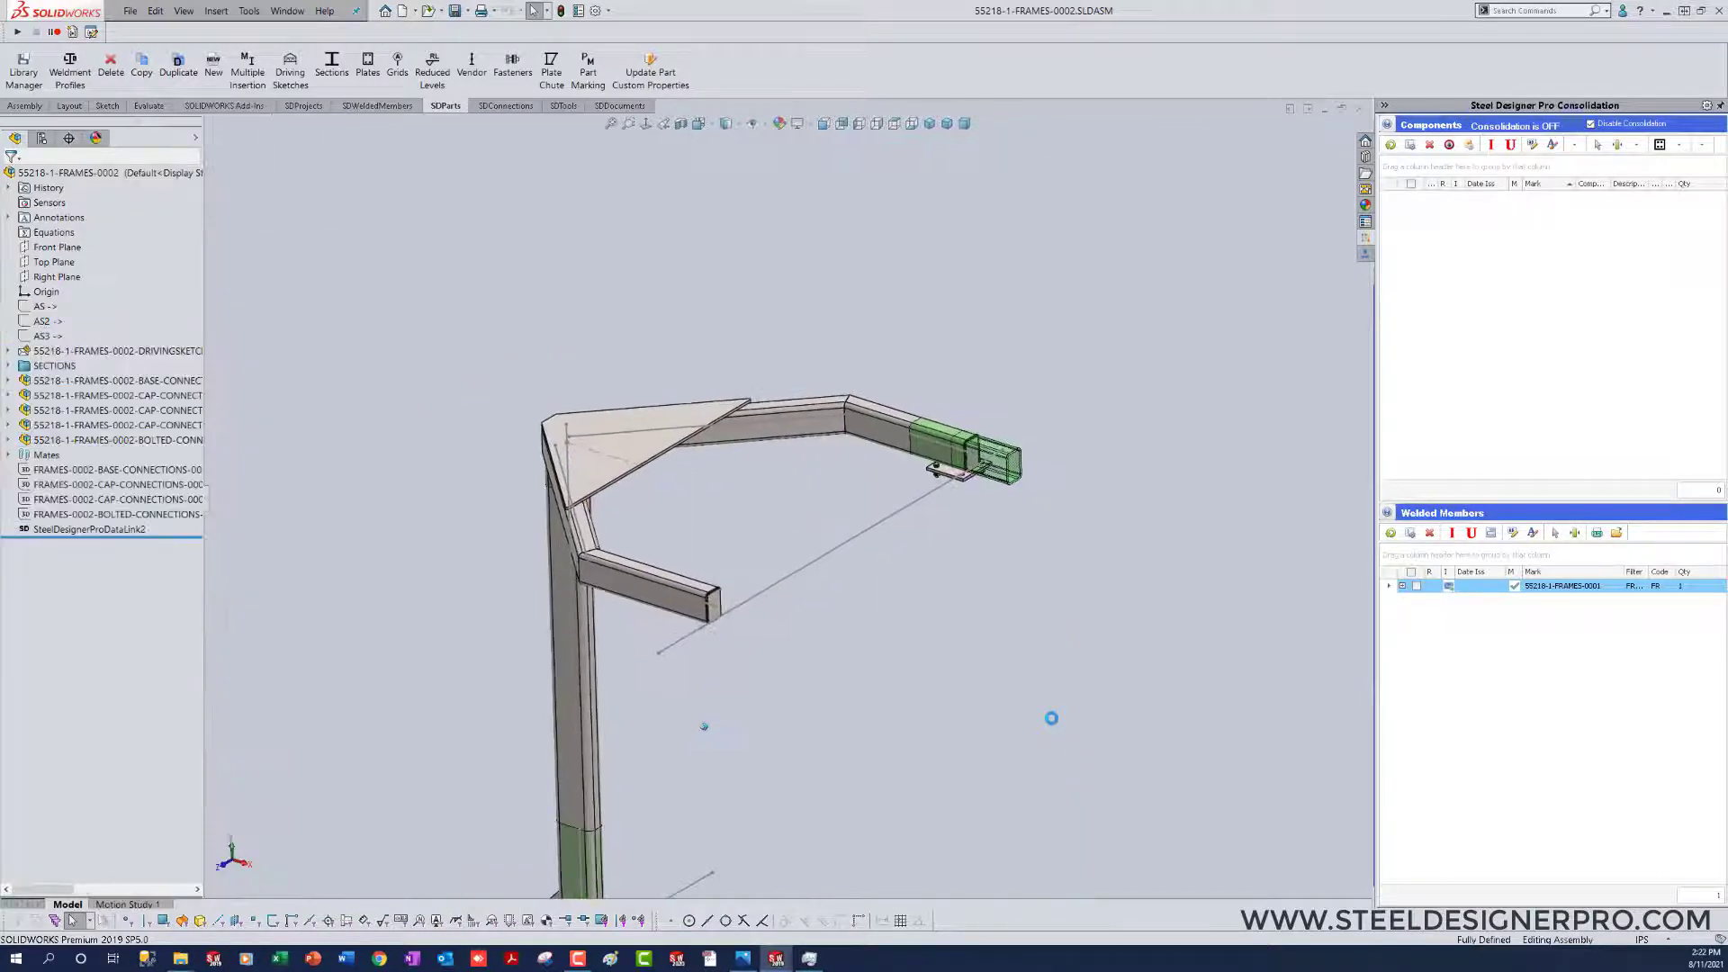
Step: Copy the bolted connection with mates to the other arm's end, using its centerline end point for Coincident17 and repeating references for both parallel mates
click(106, 441)
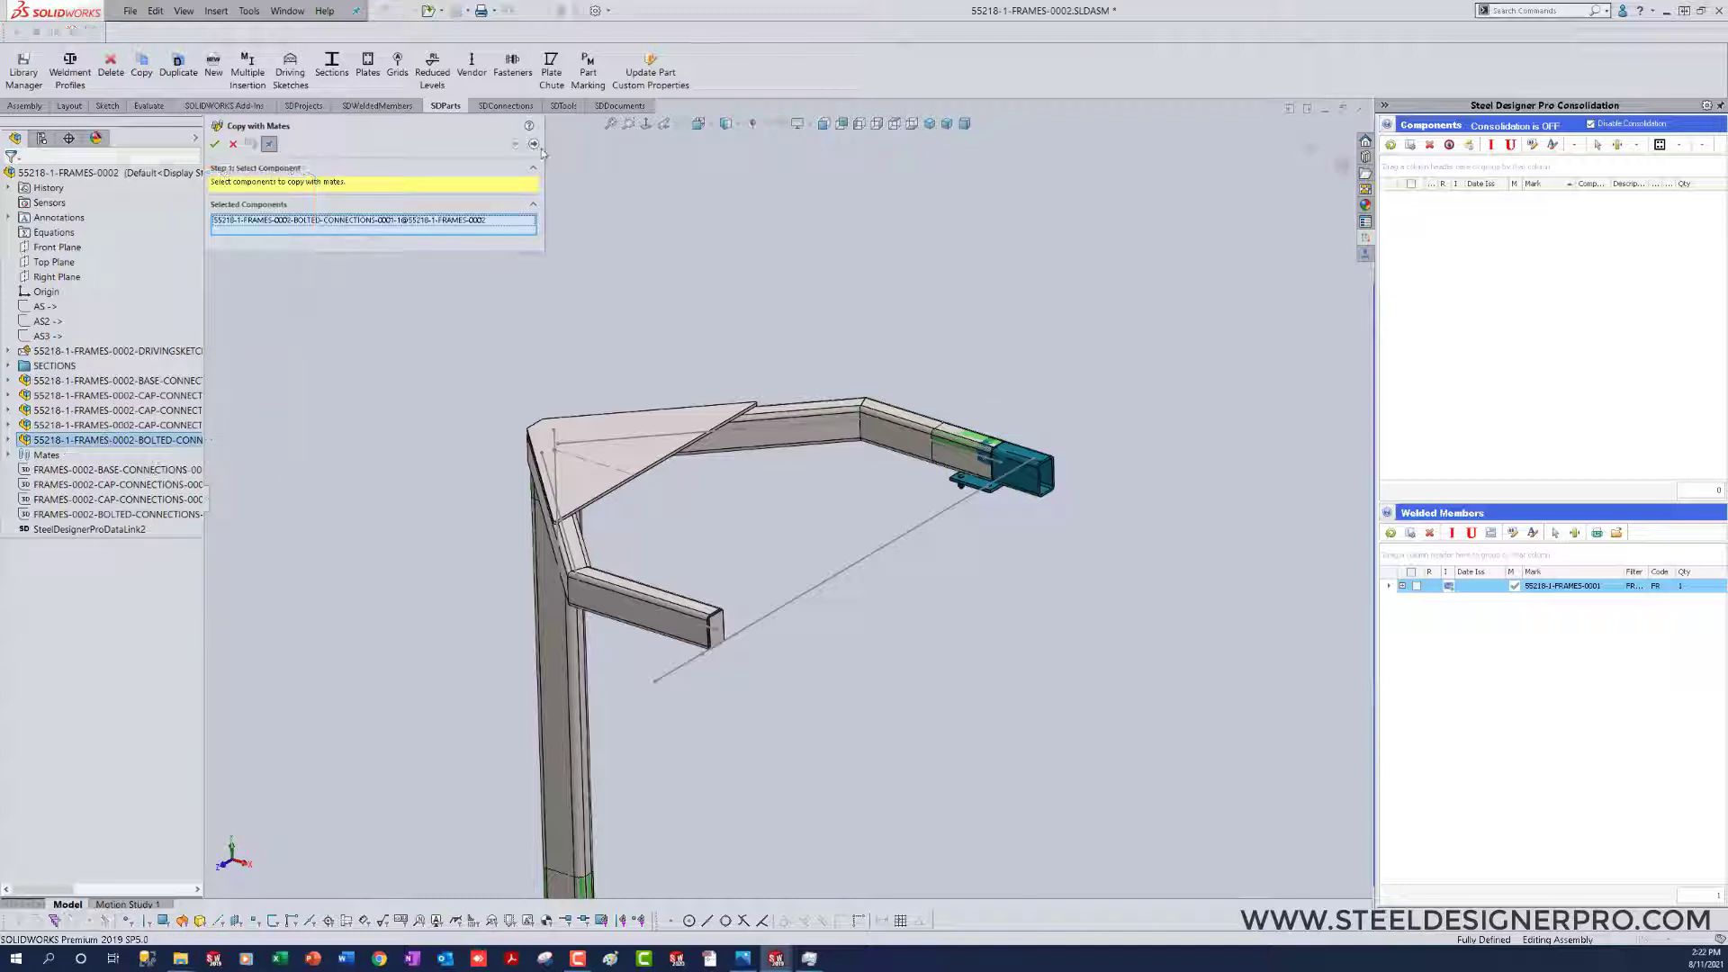
click(534, 145)
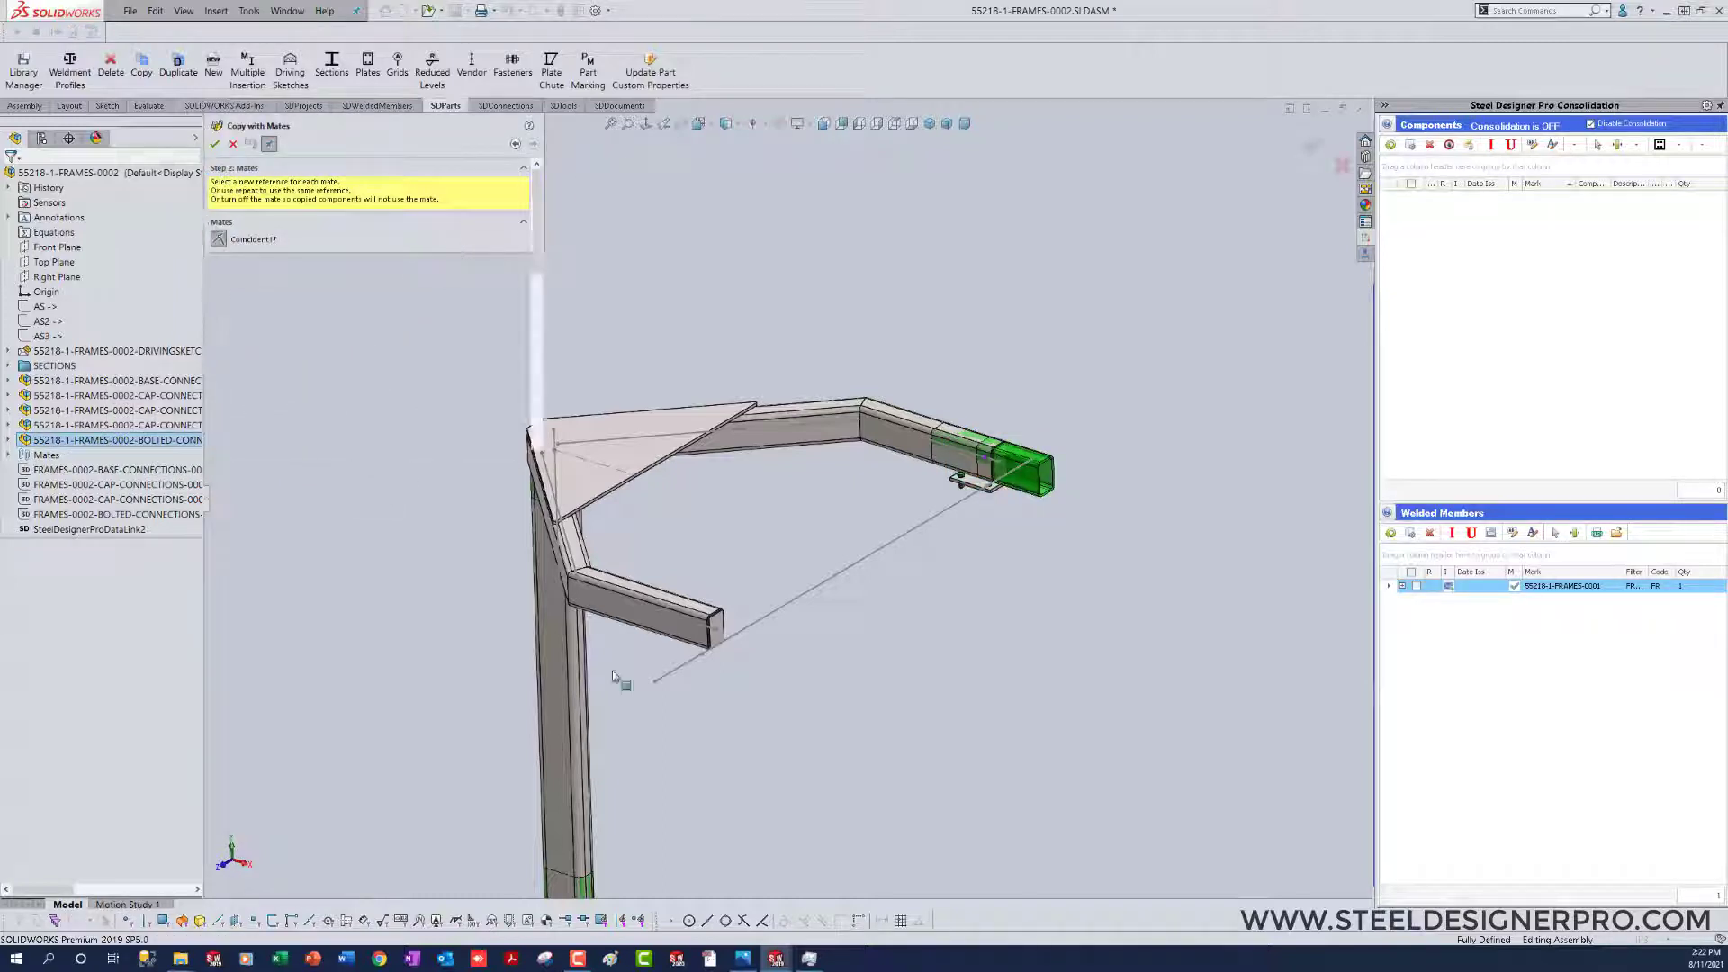
scroll(735, 787, down, 2)
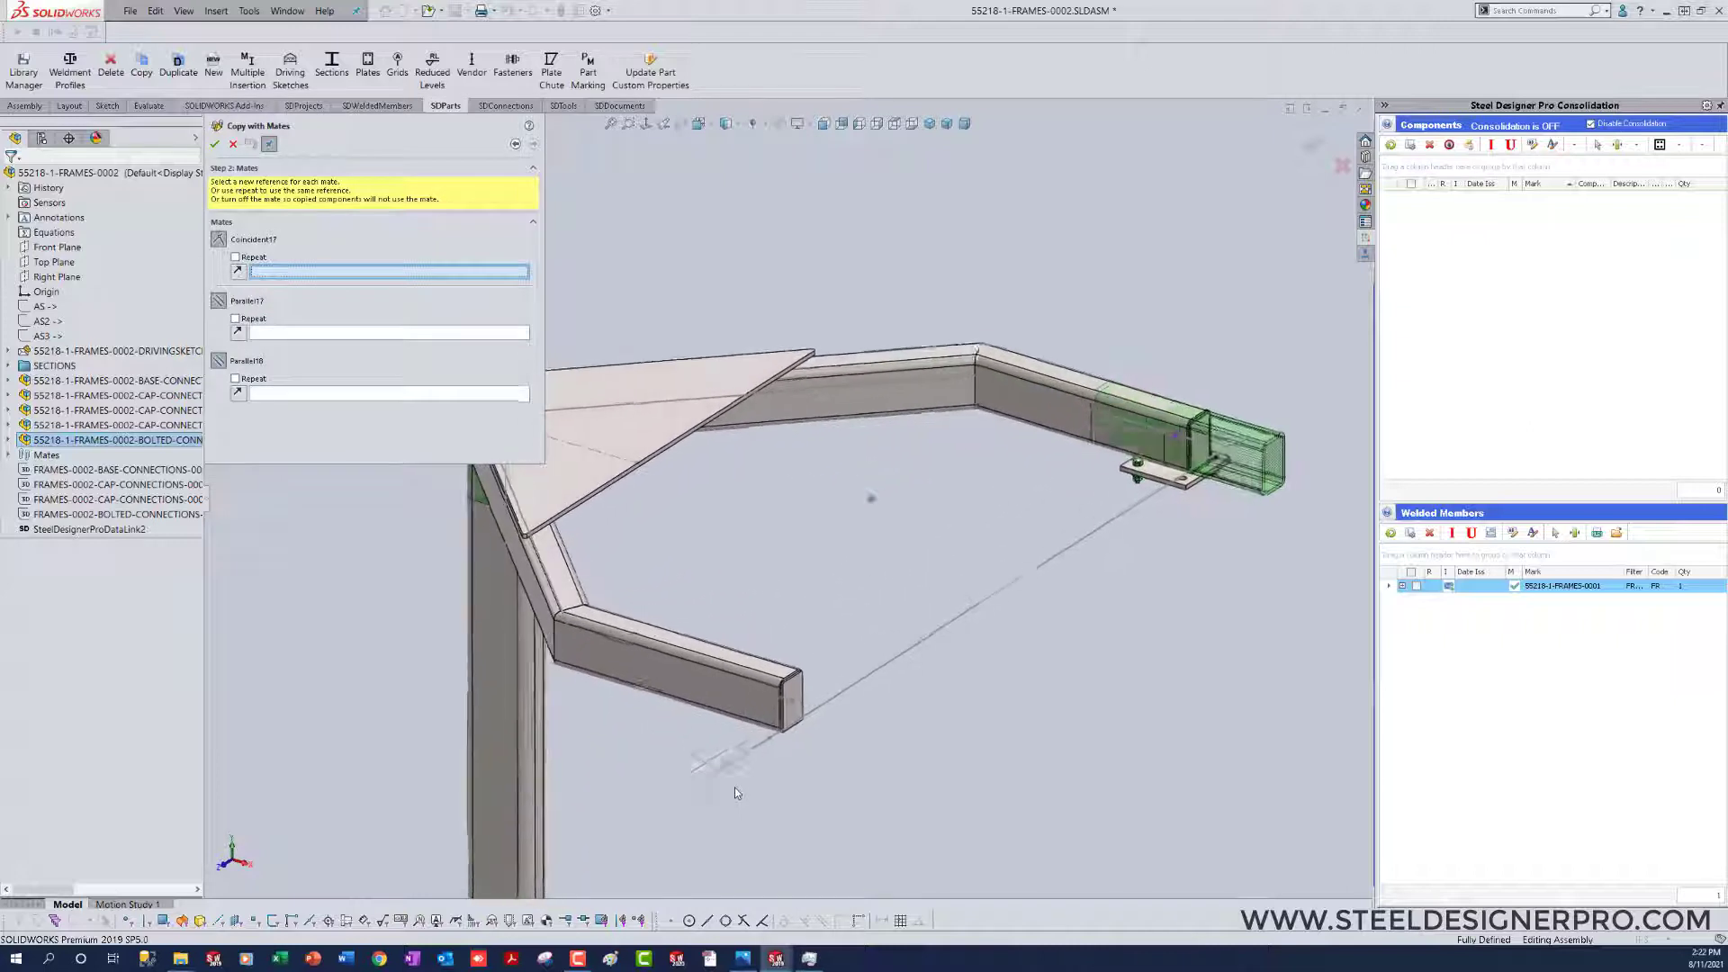
click(771, 702)
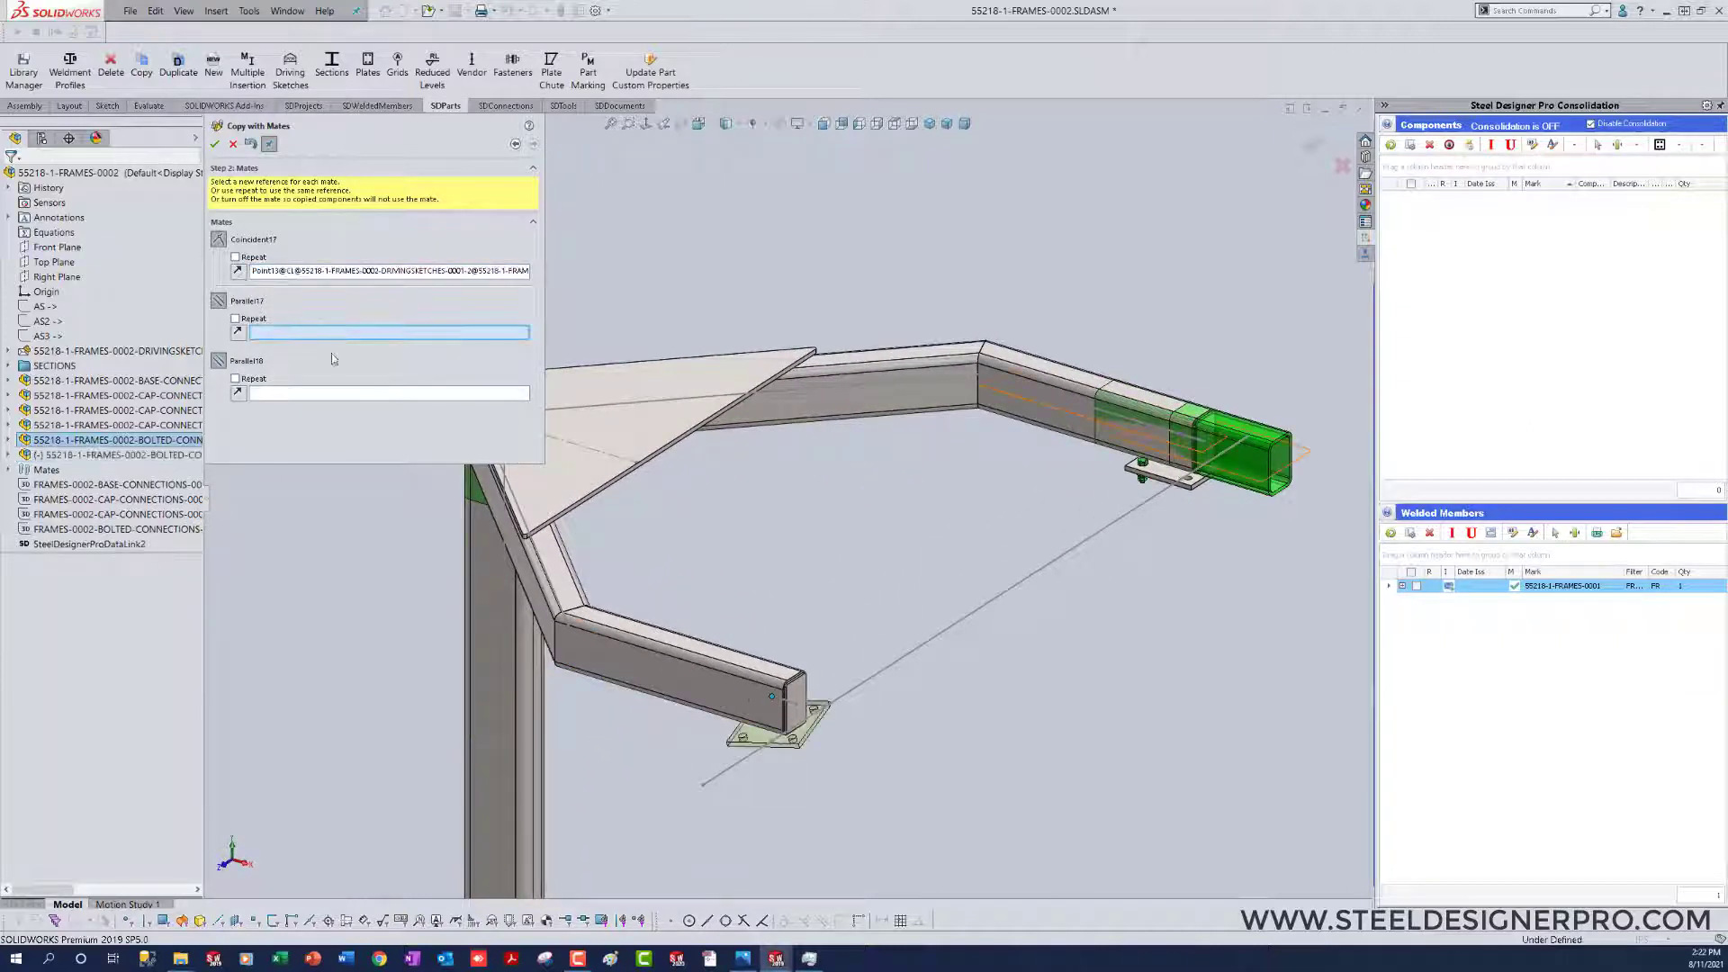
click(235, 319)
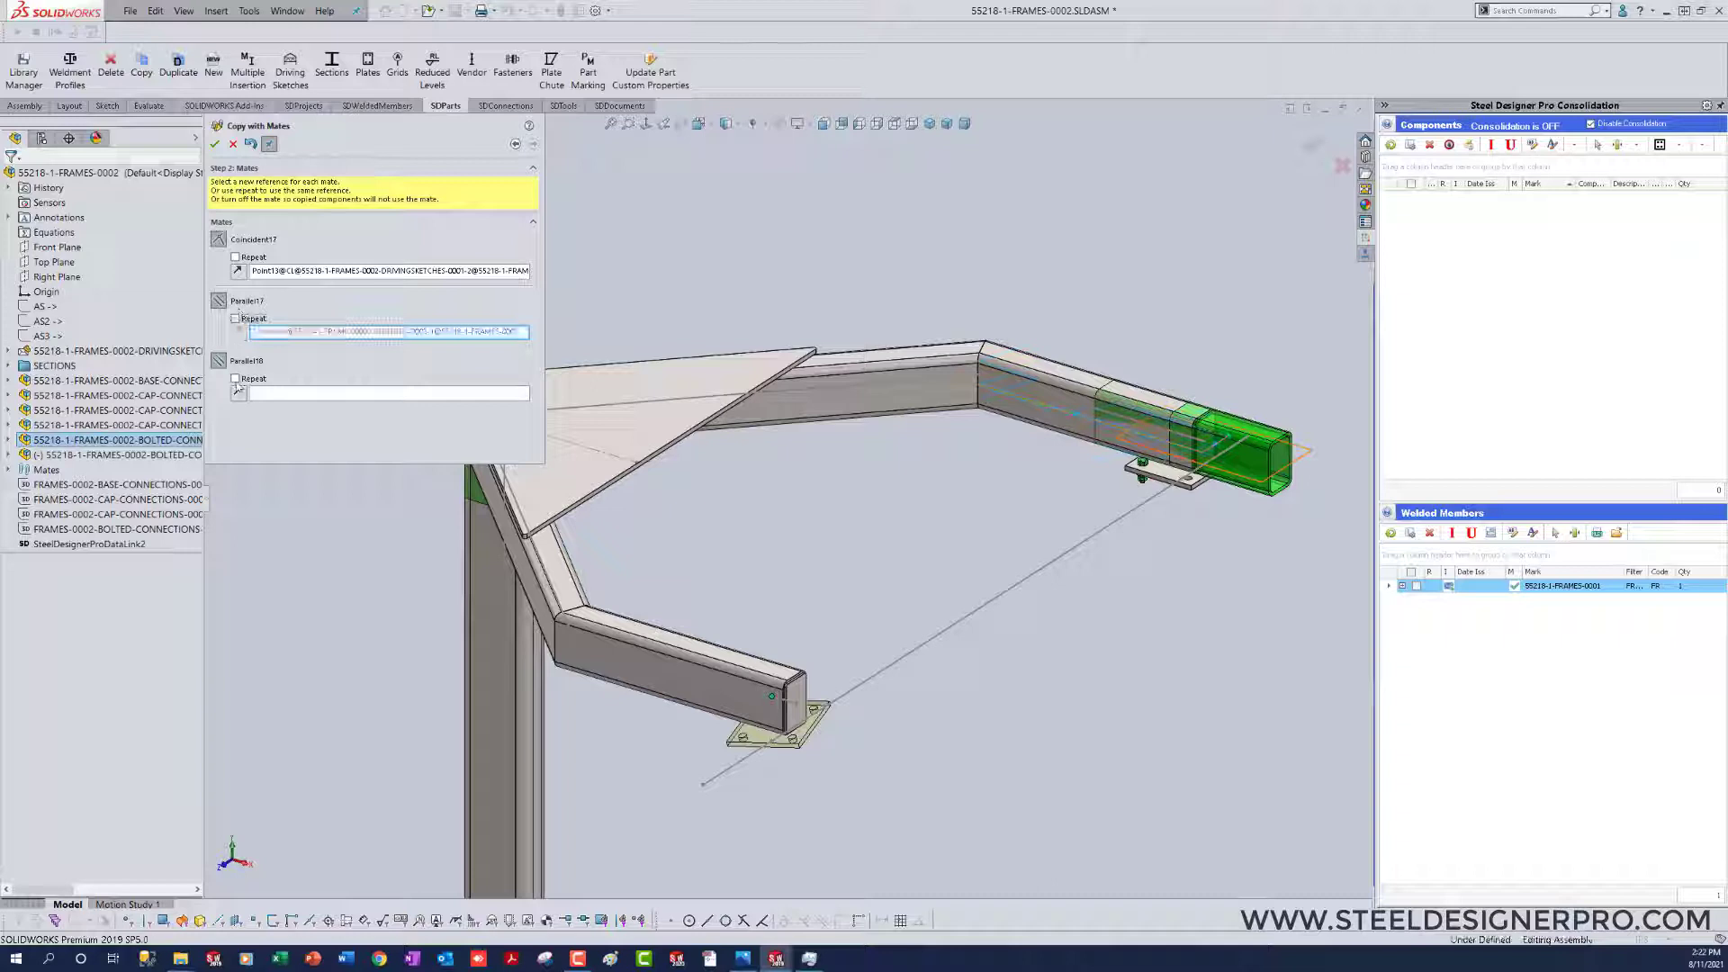
click(235, 378)
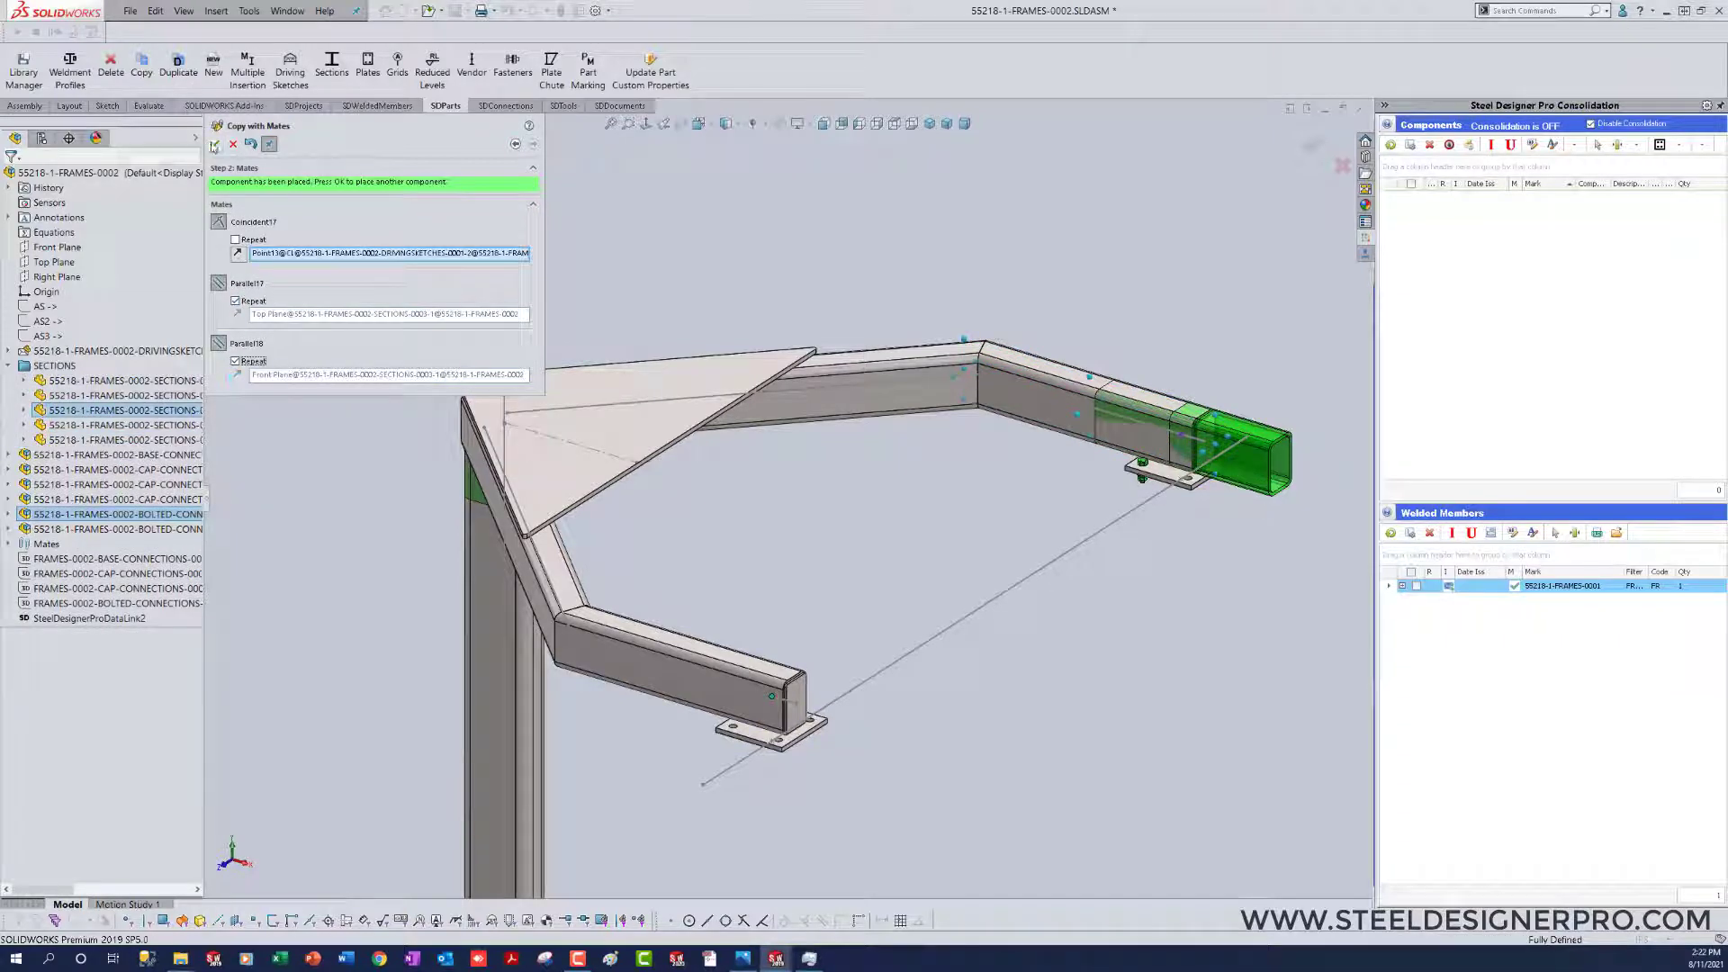
click(215, 145)
click(214, 144)
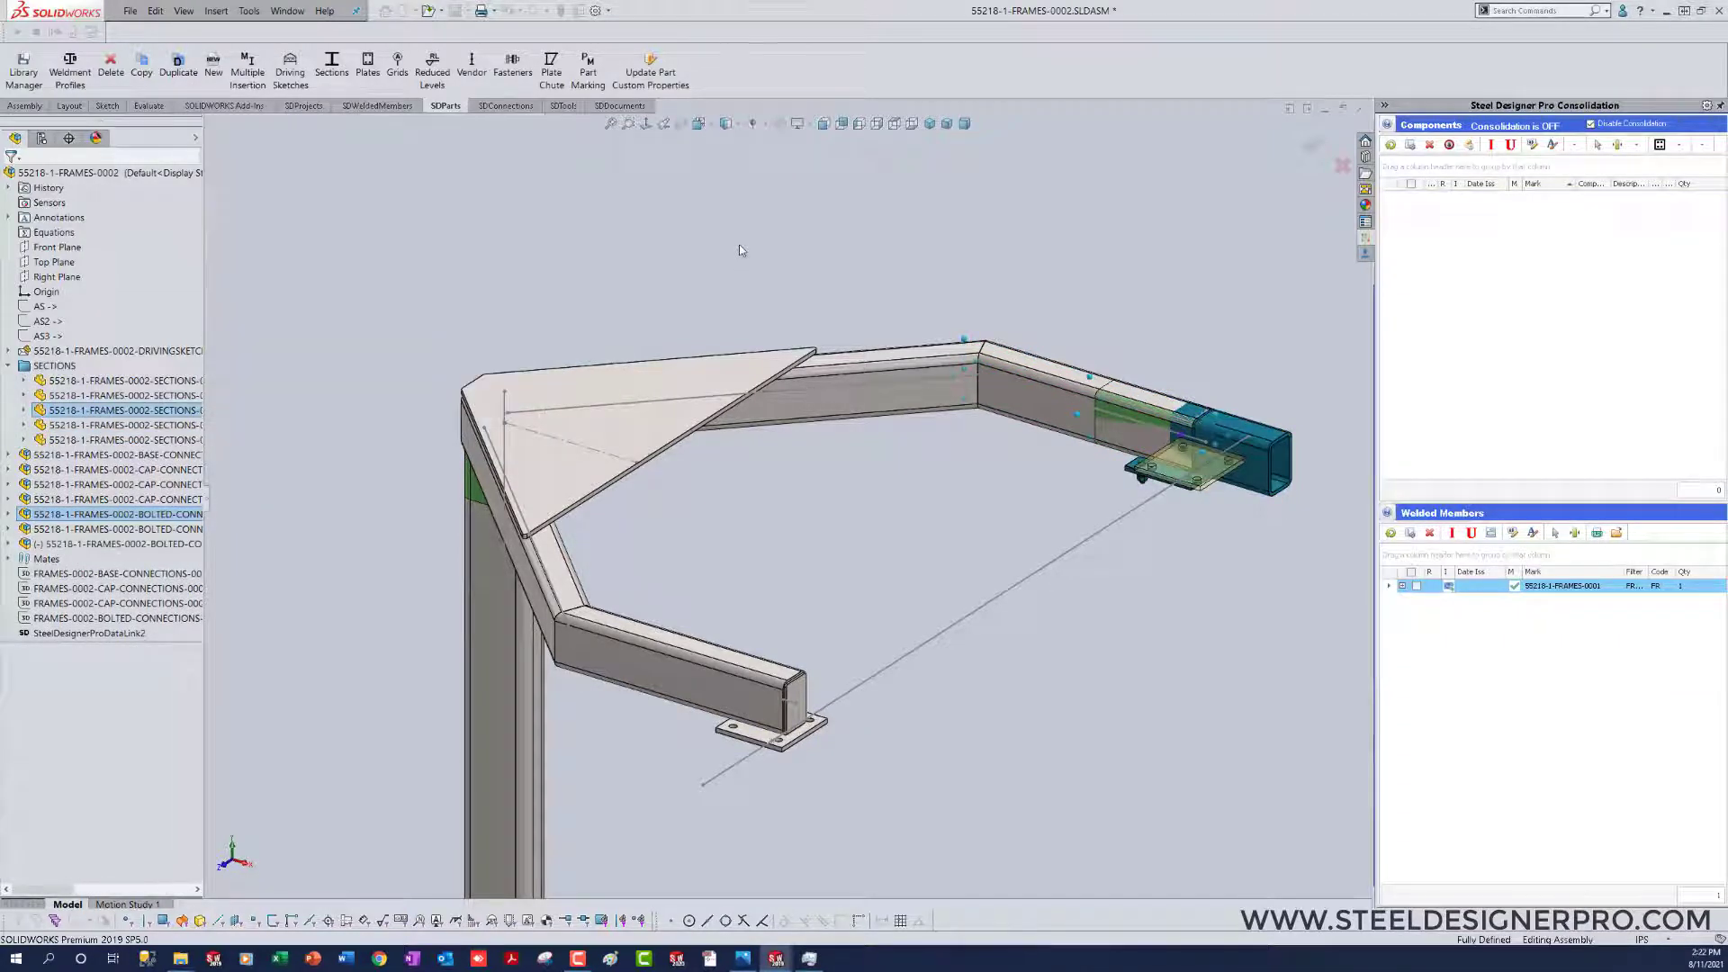
Step: Return to the 55218-1 assembly and view the whole frame
scroll(586, 288, up, 3)
right_drag(549, 283, 671, 274)
key(ctrl+Tab)
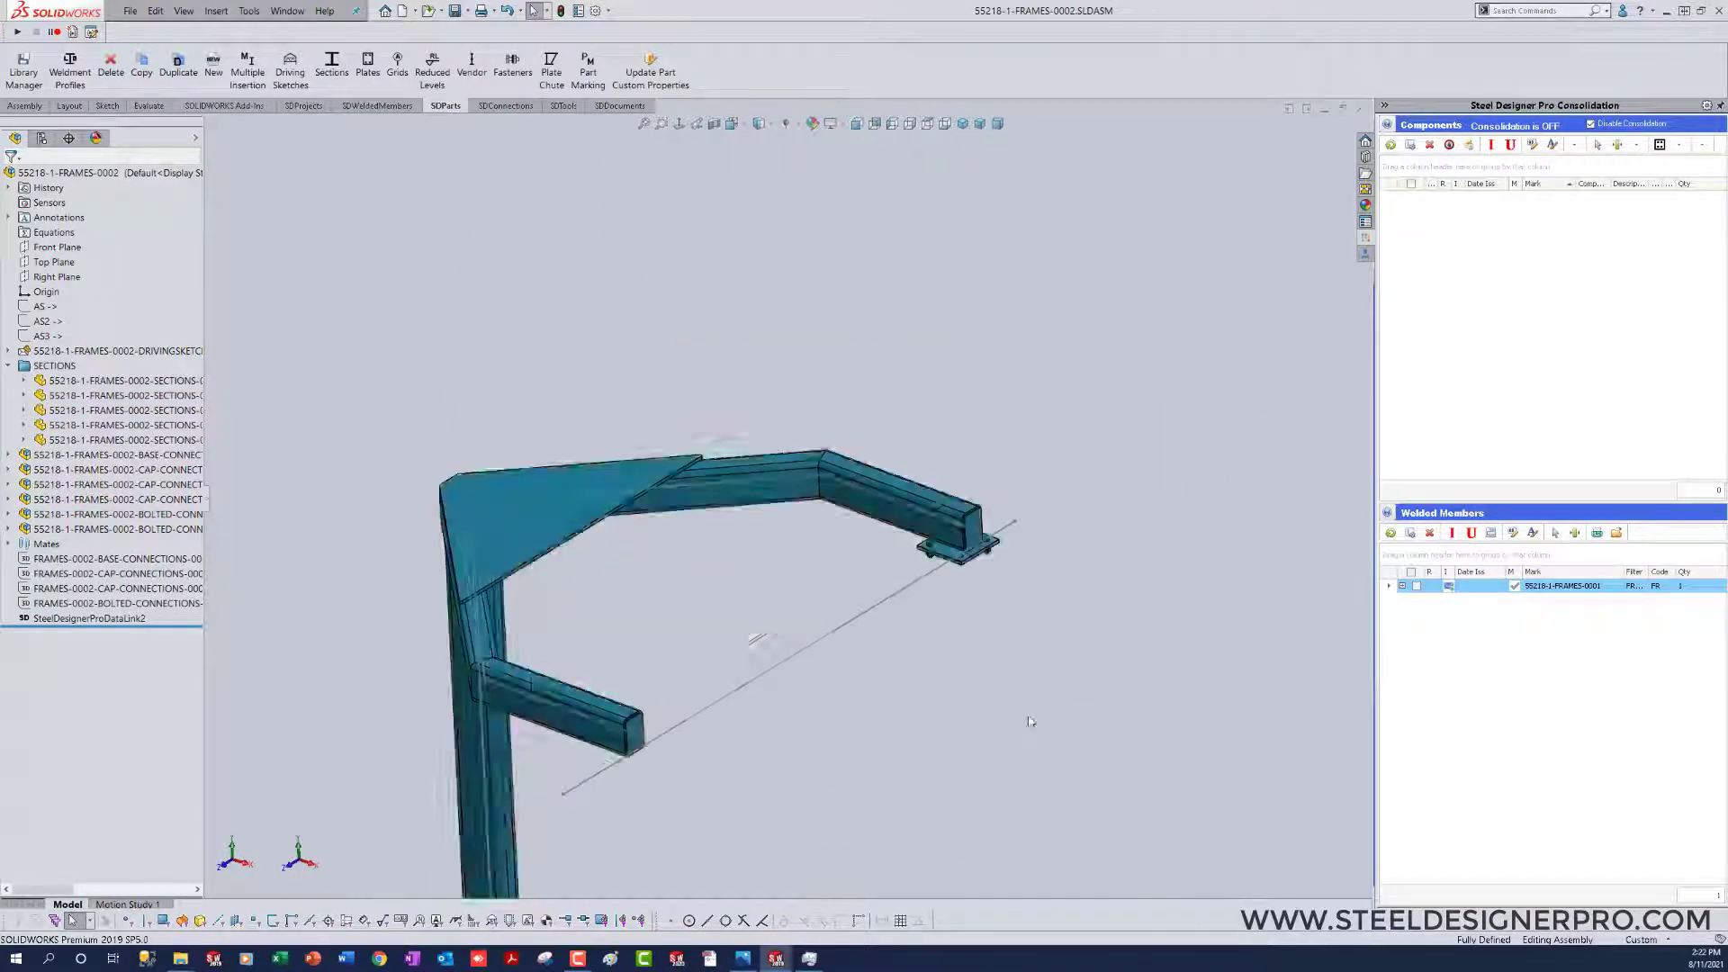
scroll(1002, 726, up, 3)
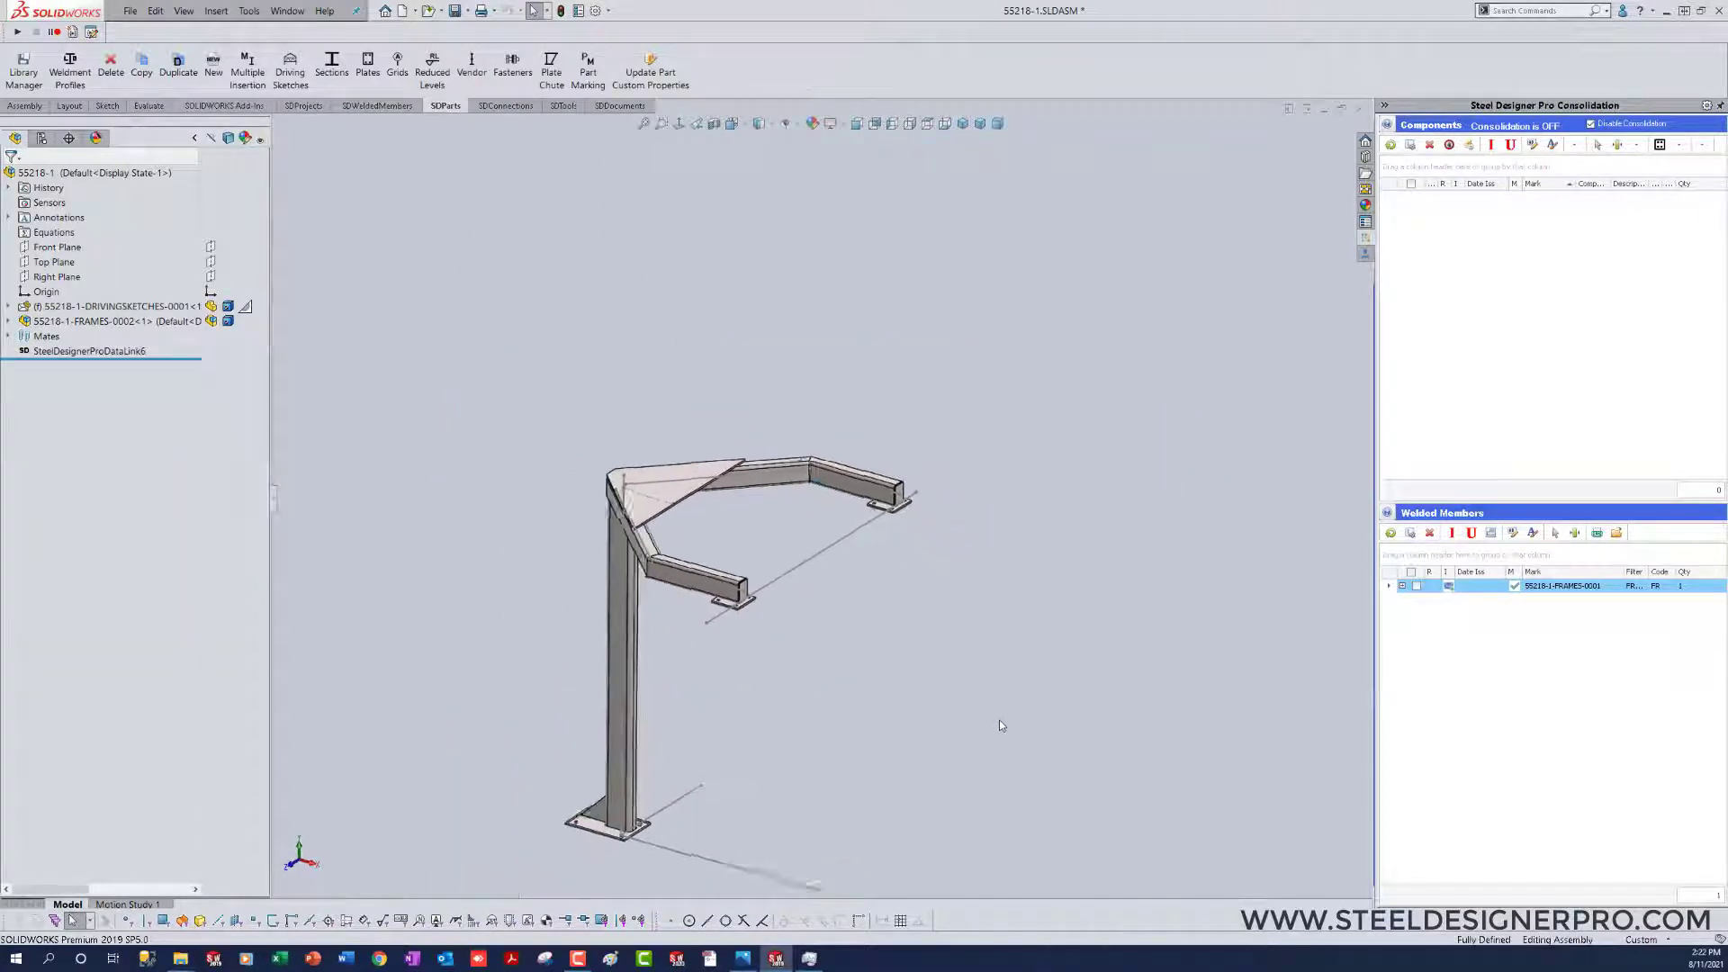